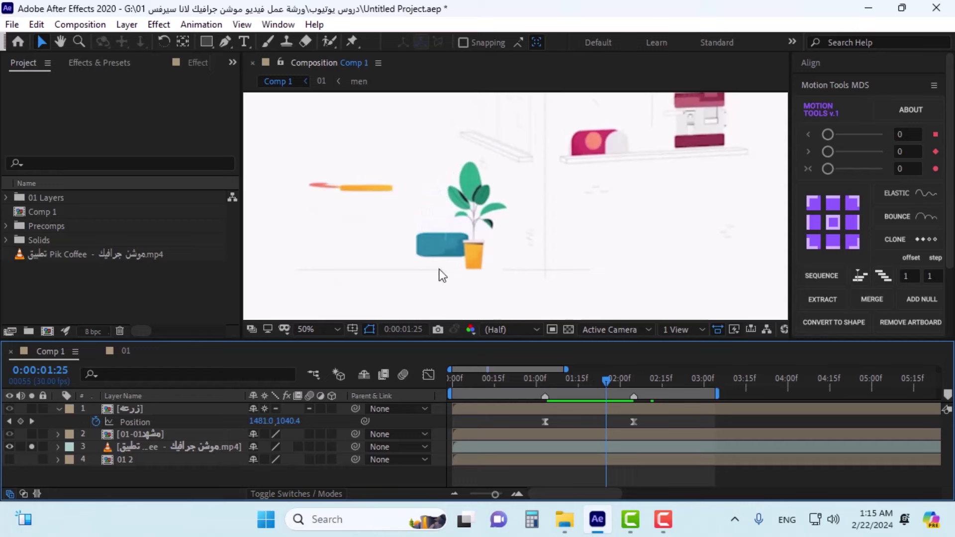
# Step: Examine how the queueing men enter and stretch up in the reference video between about 0:00:01:25 and 0:00:02:22
pyautogui.moveTo(602, 385); pyautogui.dragTo(614, 383)
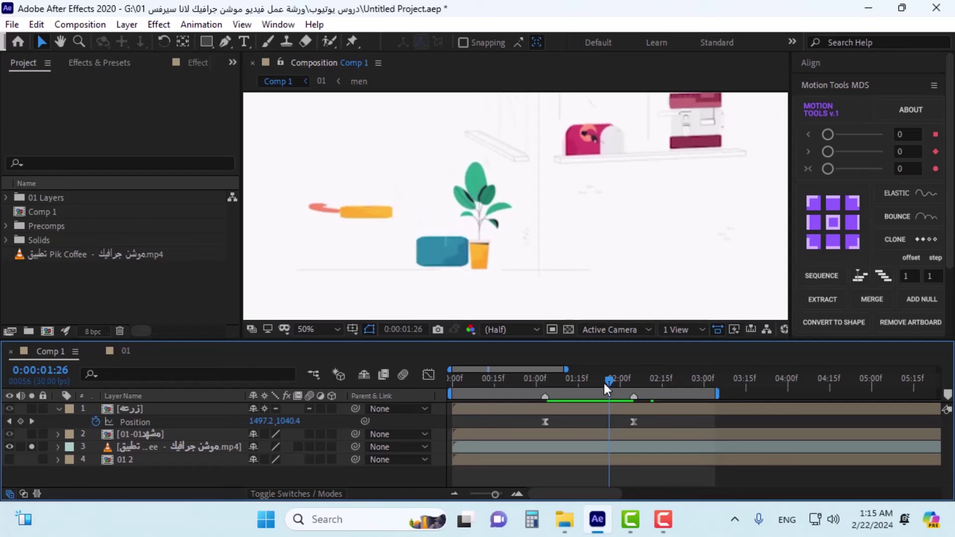
pyautogui.moveTo(607, 380); pyautogui.dragTo(616, 375)
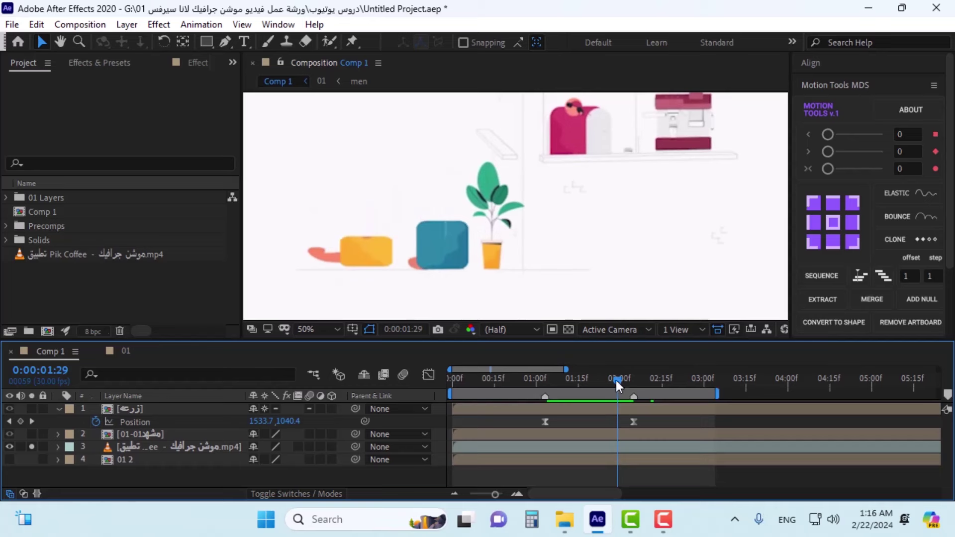
pyautogui.moveTo(614, 384)
pyautogui.mouseDown()
pyautogui.moveTo(640, 373)
pyautogui.moveTo(619, 375)
pyautogui.moveTo(635, 373)
pyautogui.moveTo(628, 380)
pyautogui.mouseUp()
pyautogui.press('space')
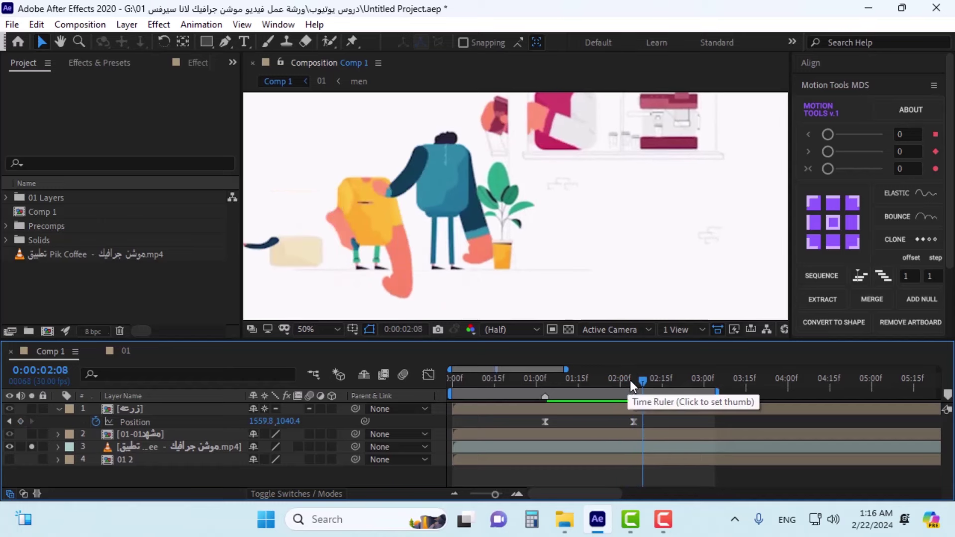
pyautogui.moveTo(642, 380); pyautogui.dragTo(683, 365)
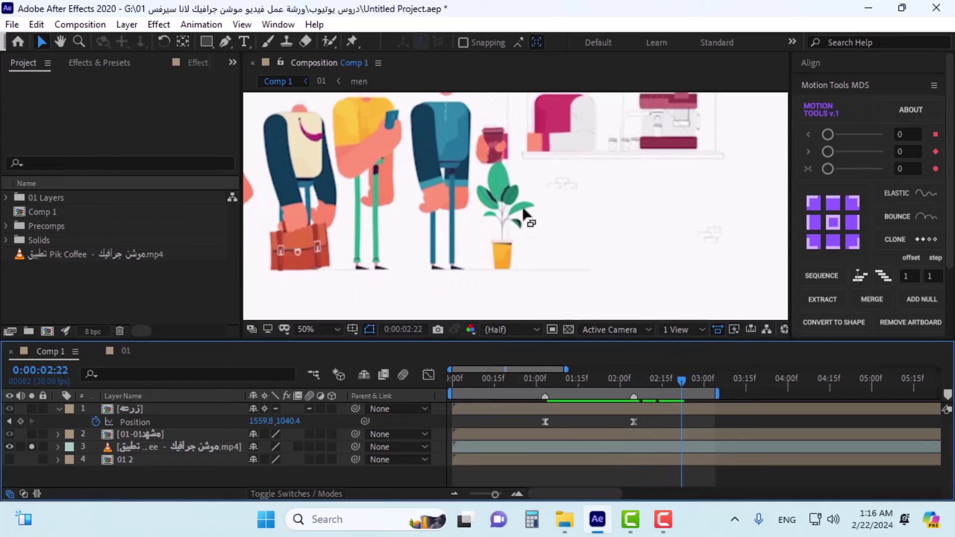
pyautogui.press('h')
pyautogui.moveTo(444, 127); pyautogui.dragTo(445, 175)
pyautogui.press('v')
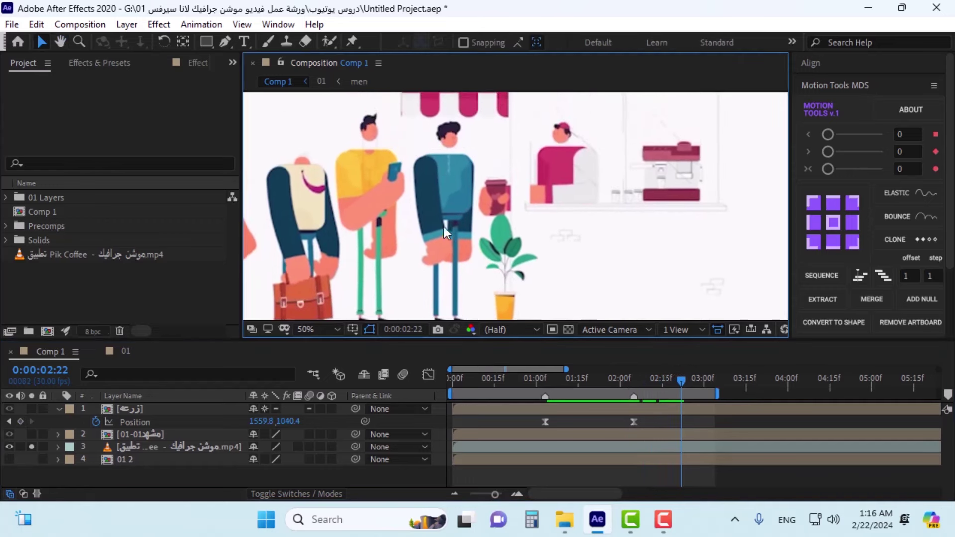
pyautogui.moveTo(674, 378); pyautogui.dragTo(643, 375)
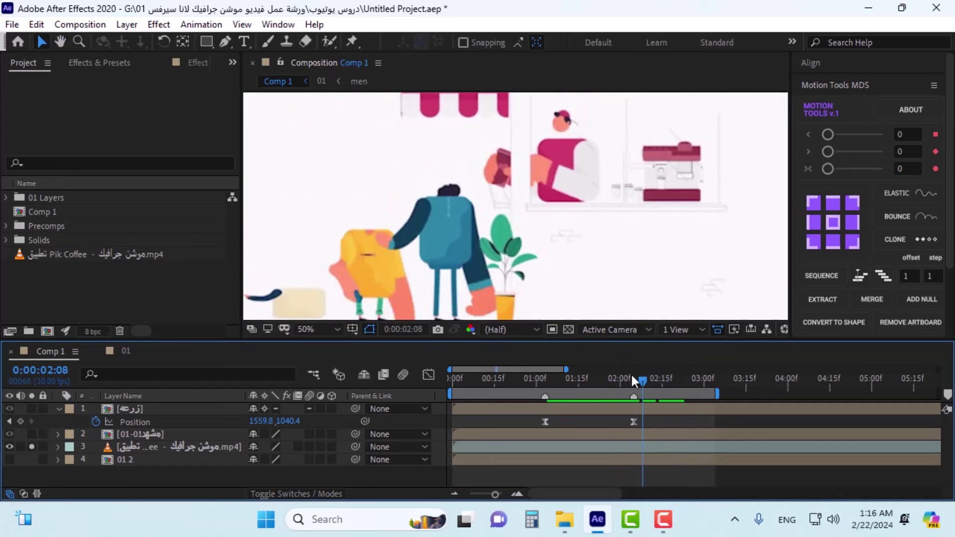
pyautogui.moveTo(646, 381)
pyautogui.mouseDown()
pyautogui.moveTo(595, 383)
pyautogui.moveTo(667, 372)
pyautogui.moveTo(635, 380)
pyautogui.moveTo(645, 378)
pyautogui.mouseUp()
pyautogui.press('h')
pyautogui.moveTo(534, 238); pyautogui.dragTo(488, 322)
pyautogui.press('v')
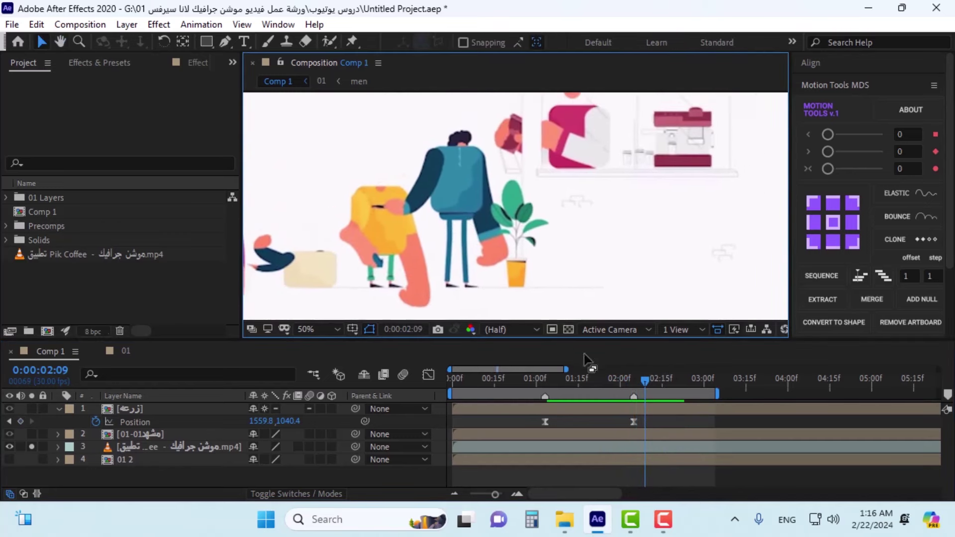
# Step: Collapse the layer properties and add a composition marker at 0:00:01:21 with a Purple label
pyautogui.moveTo(637, 375); pyautogui.dragTo(585, 391)
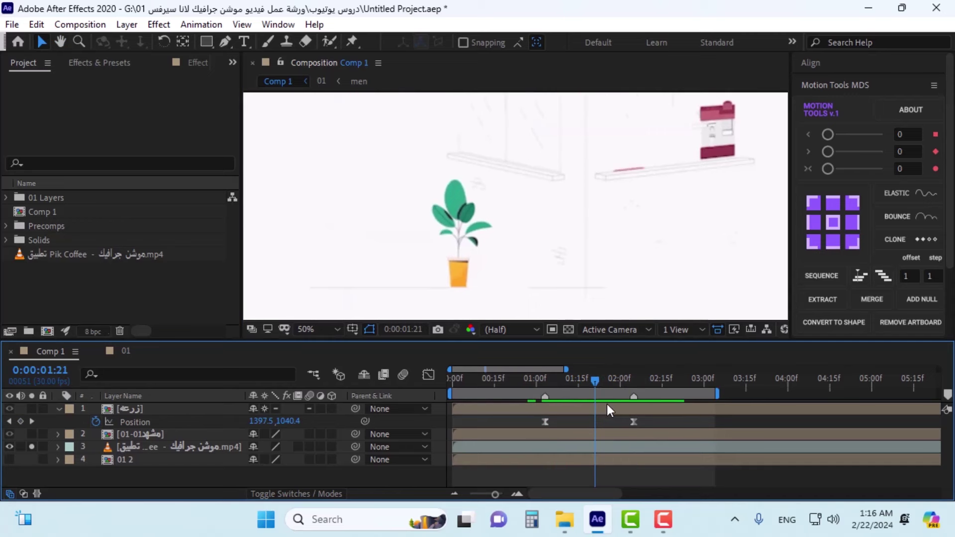
pyautogui.press('p')
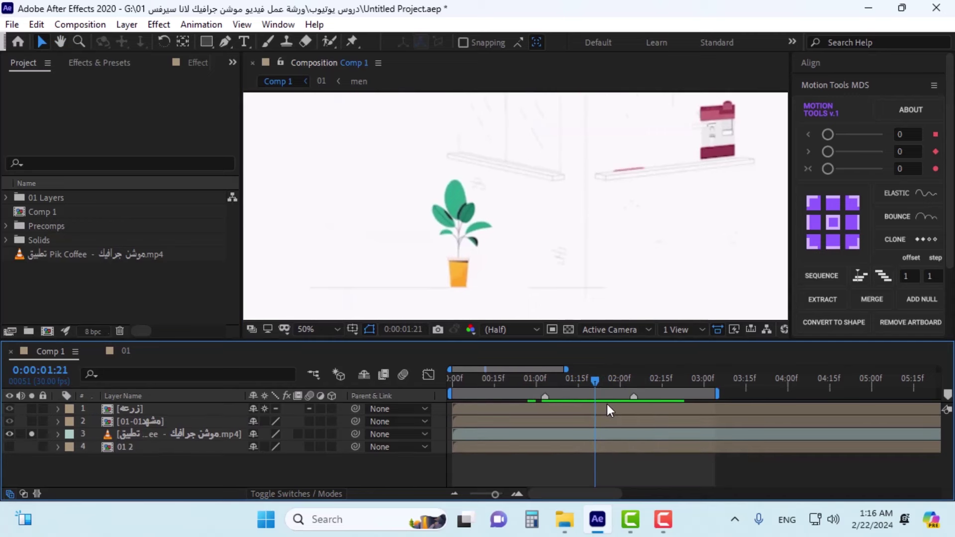
pyautogui.doubleClick(595, 397)
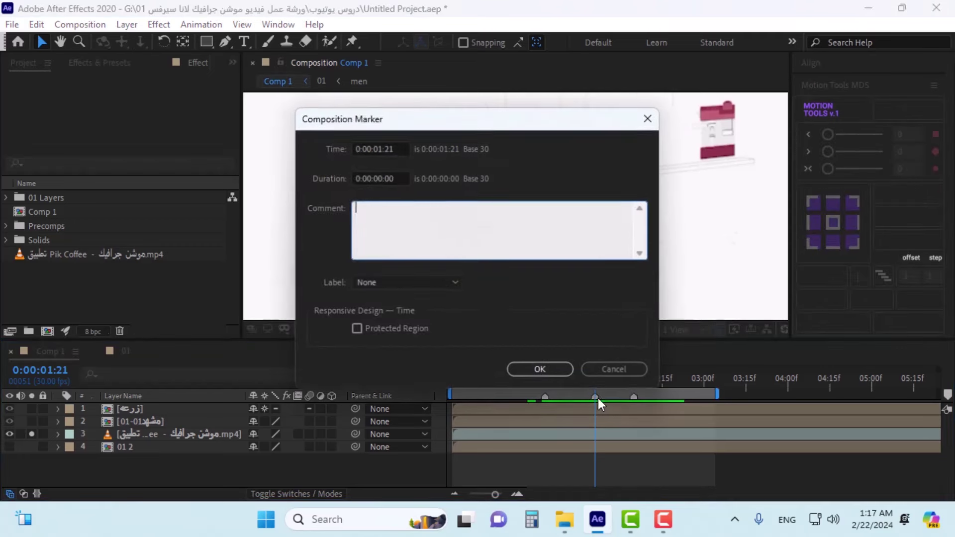
pyautogui.click(404, 284)
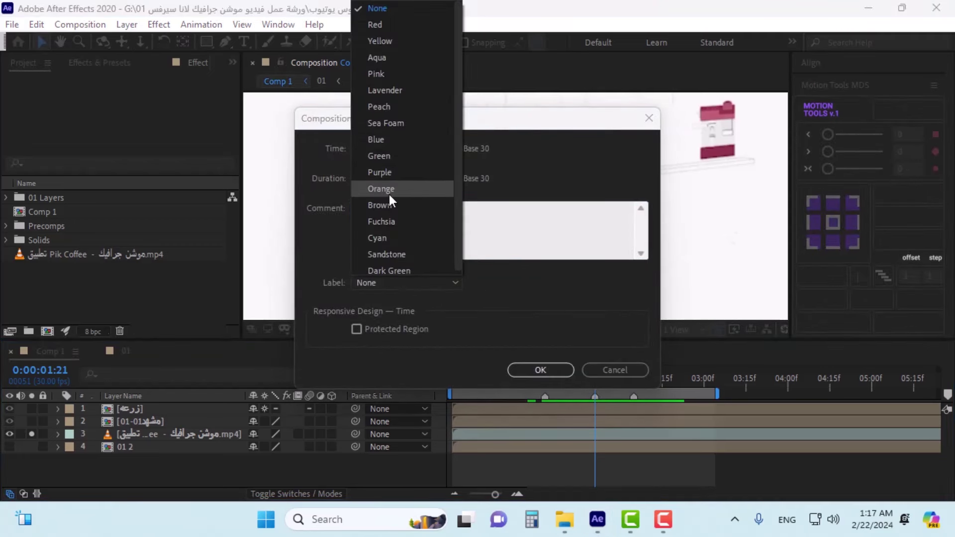
pyautogui.click(387, 177)
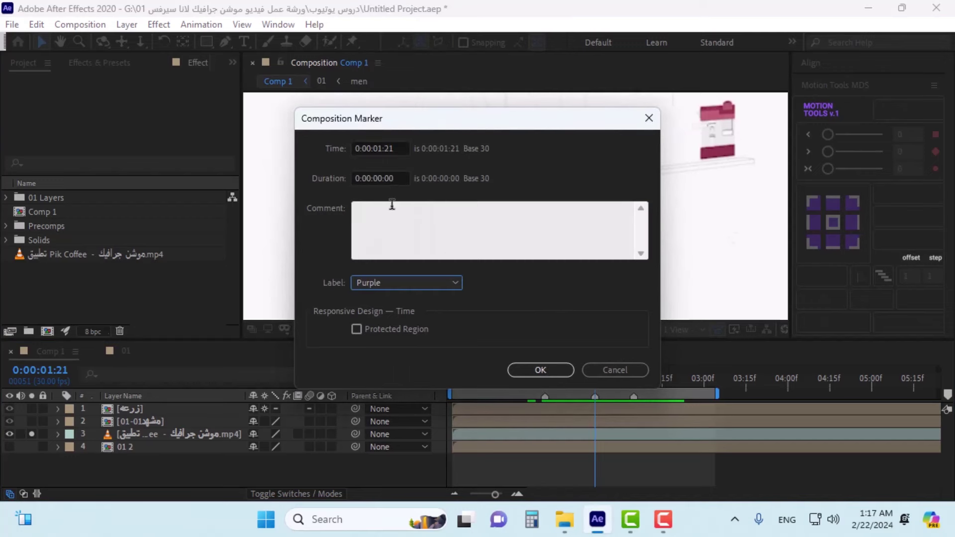
pyautogui.click(534, 372)
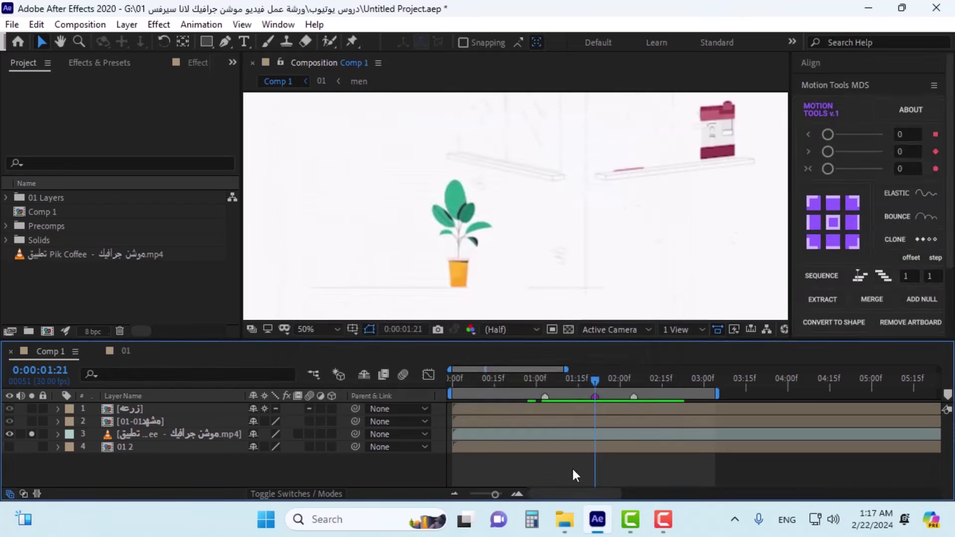
# Step: Open the 01 2 precomp, make its men layer visible, and open the men composition
pyautogui.moveTo(593, 372)
pyautogui.mouseDown()
pyautogui.moveTo(708, 366)
pyautogui.moveTo(595, 378)
pyautogui.mouseUp()
pyautogui.doubleClick(121, 447)
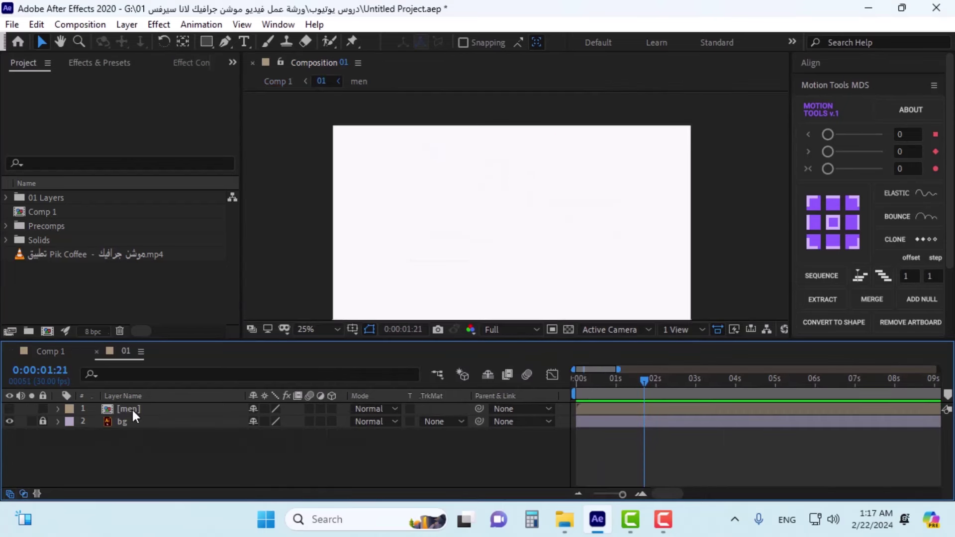
pyautogui.click(9, 408)
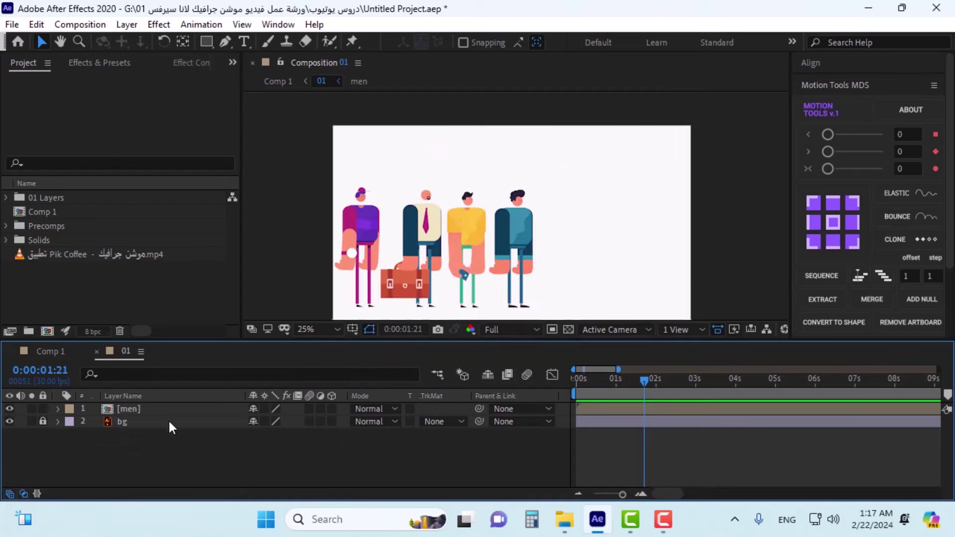
pyautogui.doubleClick(145, 411)
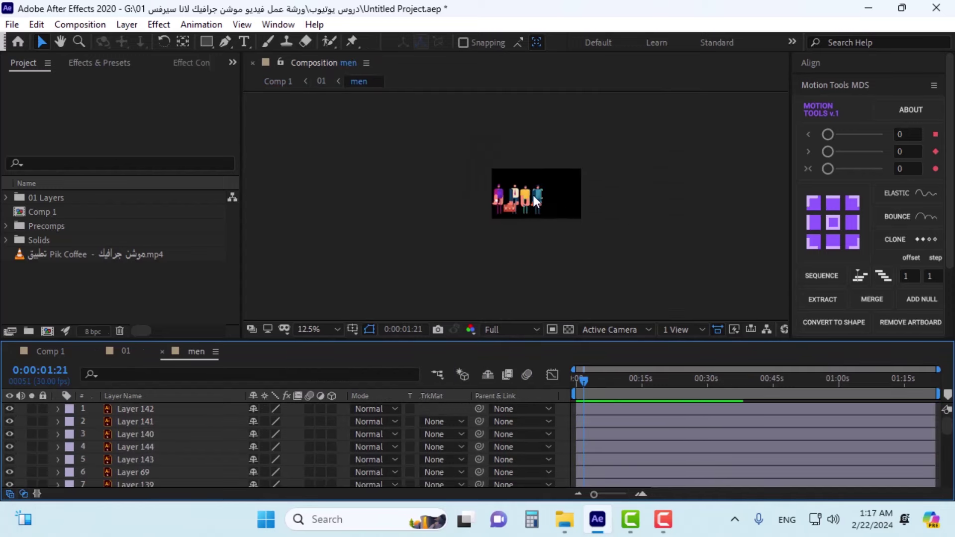
# Step: Copy all layers of the man in the blue top from the men composition and paste them into Comp 1
pyautogui.scroll(1, 532, 193)
pyautogui.click(569, 154)
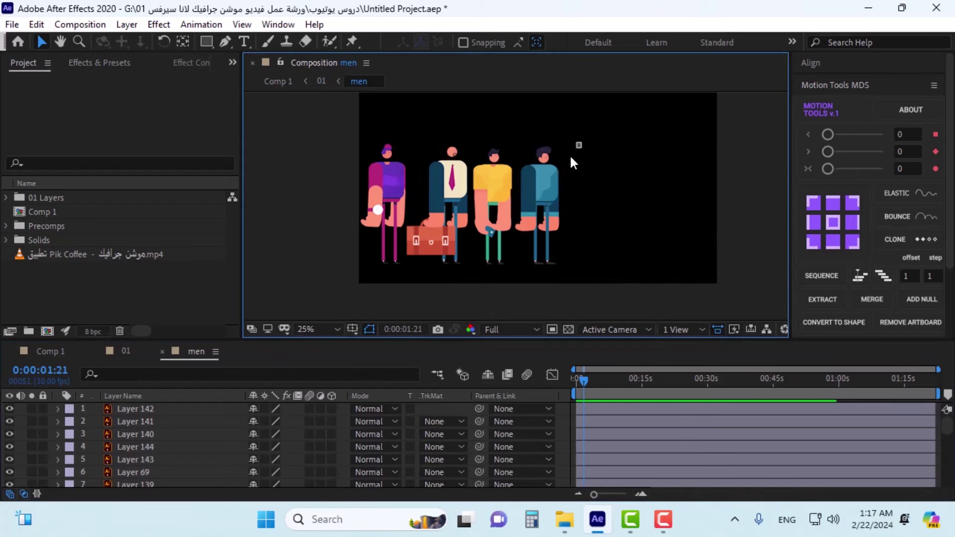
pyautogui.moveTo(572, 159); pyautogui.dragTo(530, 271)
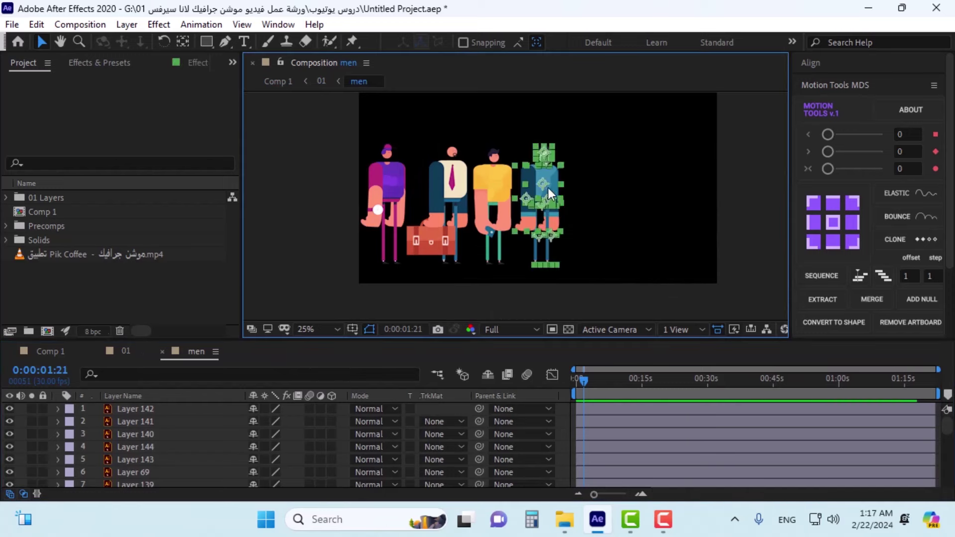
pyautogui.moveTo(554, 192); pyautogui.dragTo(629, 181)
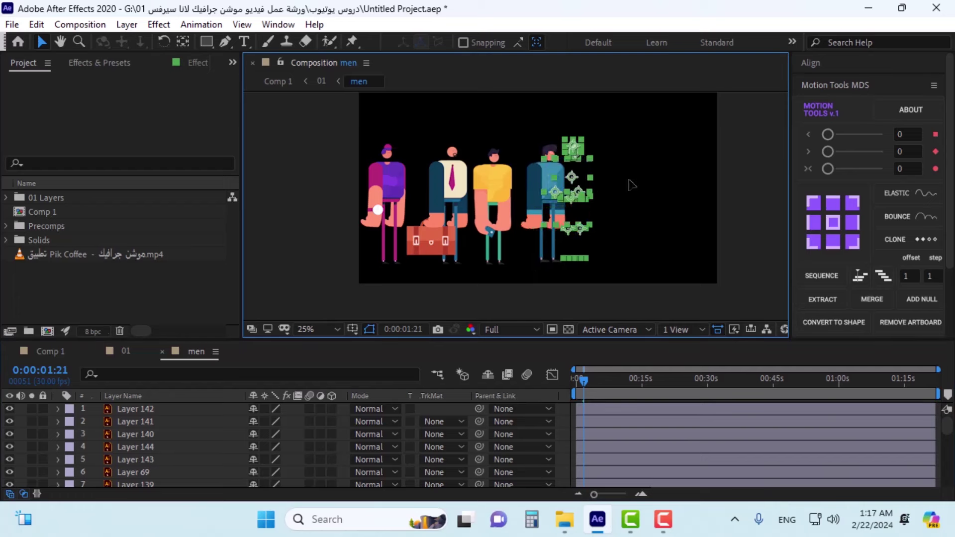
pyautogui.hotkey('ctrl', 'z')
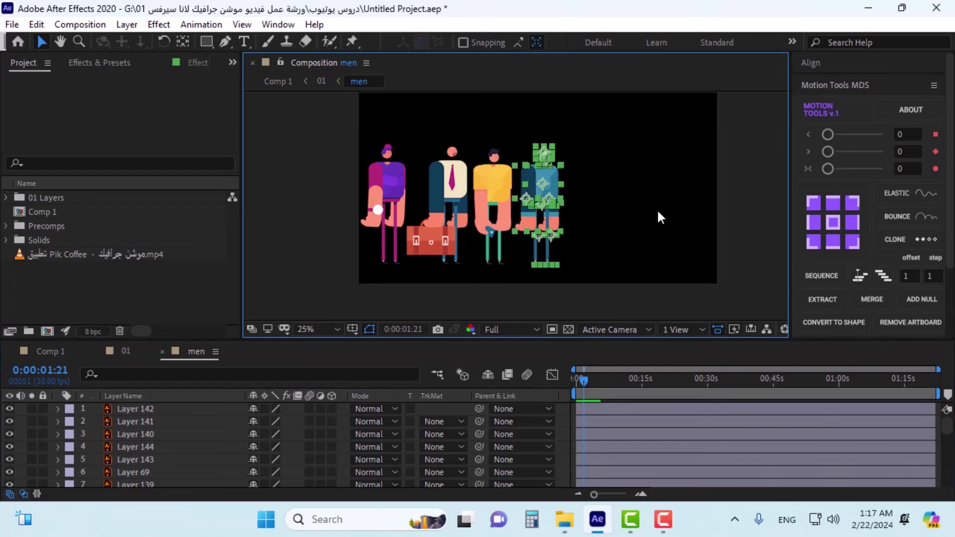
pyautogui.scroll(-10, 172, 447)
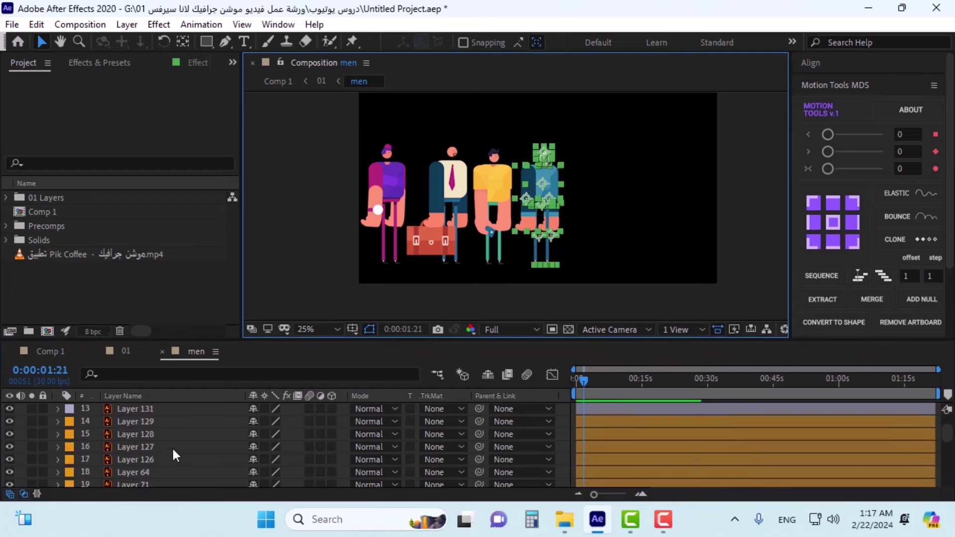
pyautogui.scroll(5, 172, 452)
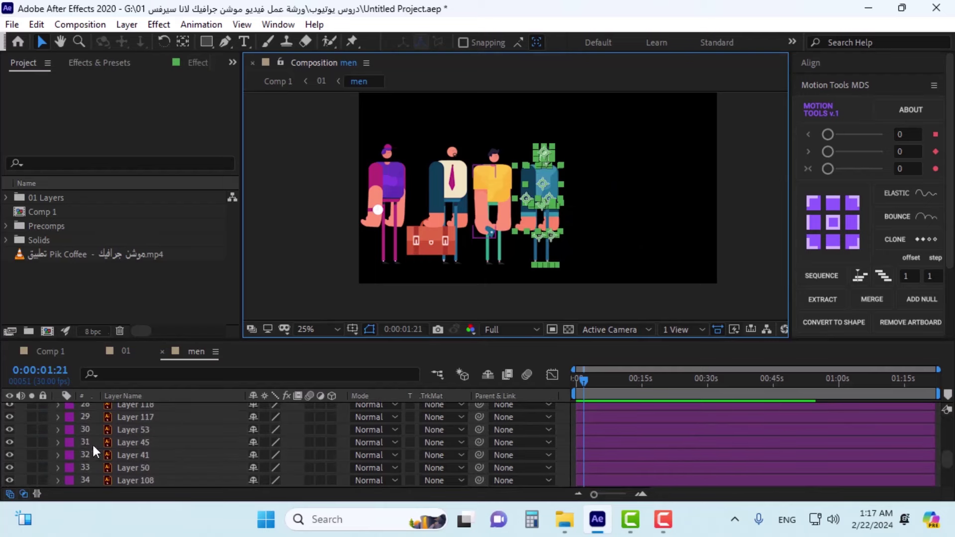
pyautogui.scroll(-4, 118, 429)
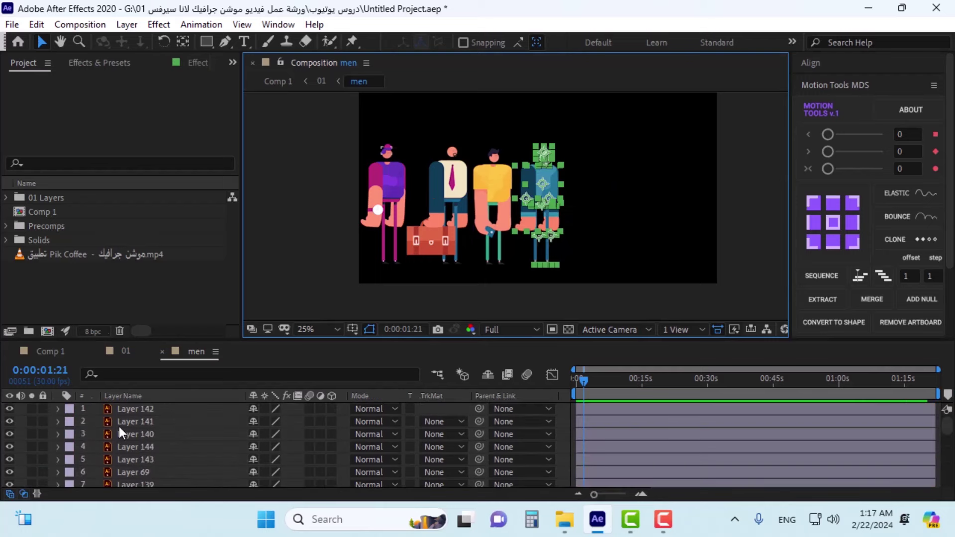
pyautogui.scroll(-1, 135, 447)
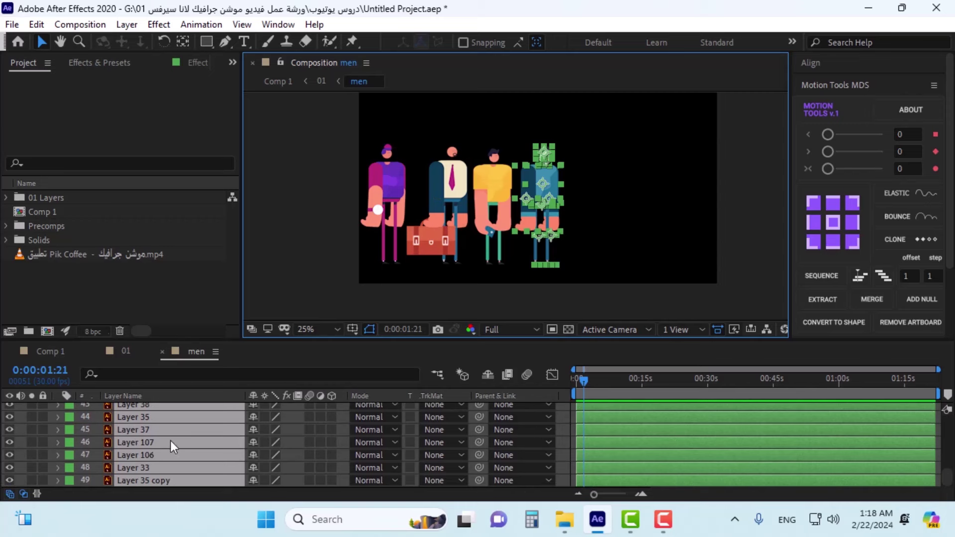
pyautogui.click(49, 350)
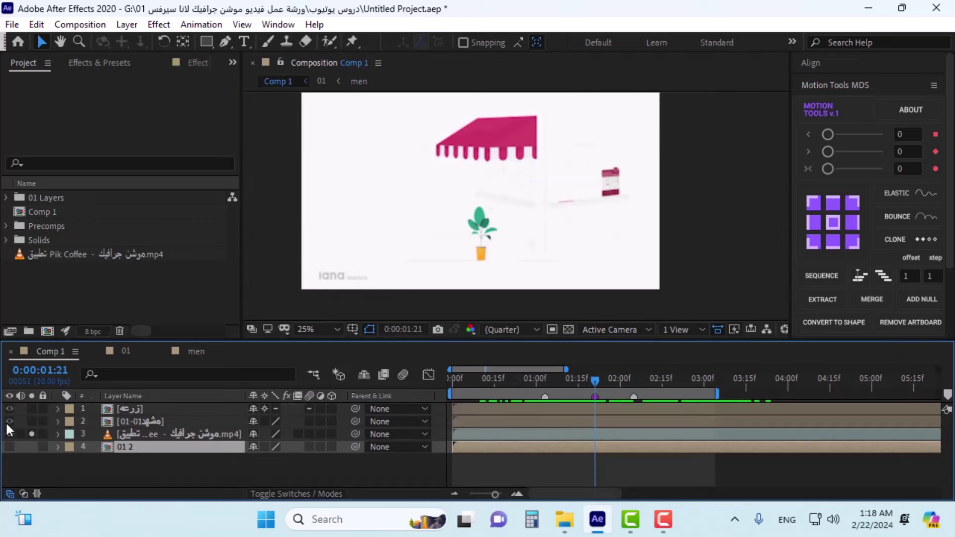
pyautogui.click(179, 467)
pyautogui.hotkey('ctrl', 'v')
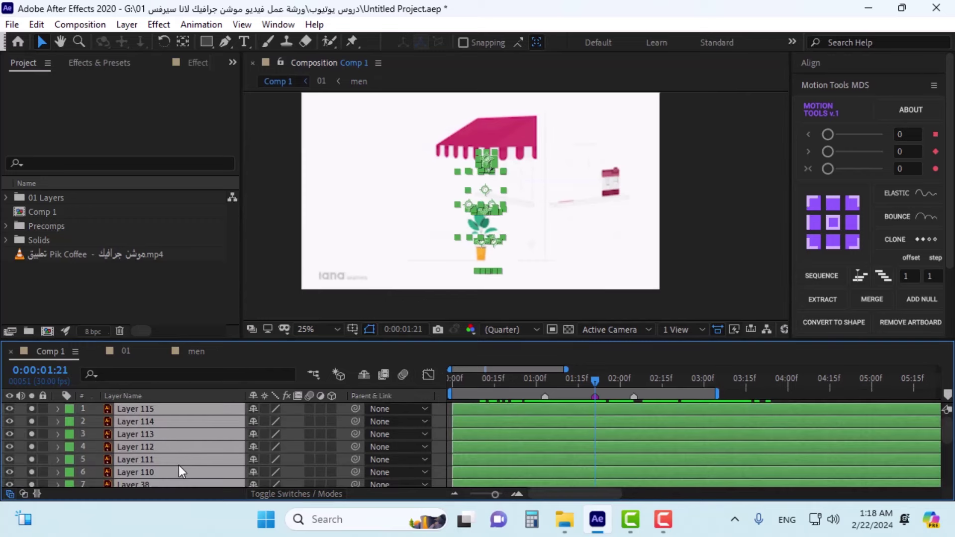
# Step: Solo the reference video layer together with the pasted man and move the current time to 0:00:02:09
pyautogui.scroll(-5, 178, 453)
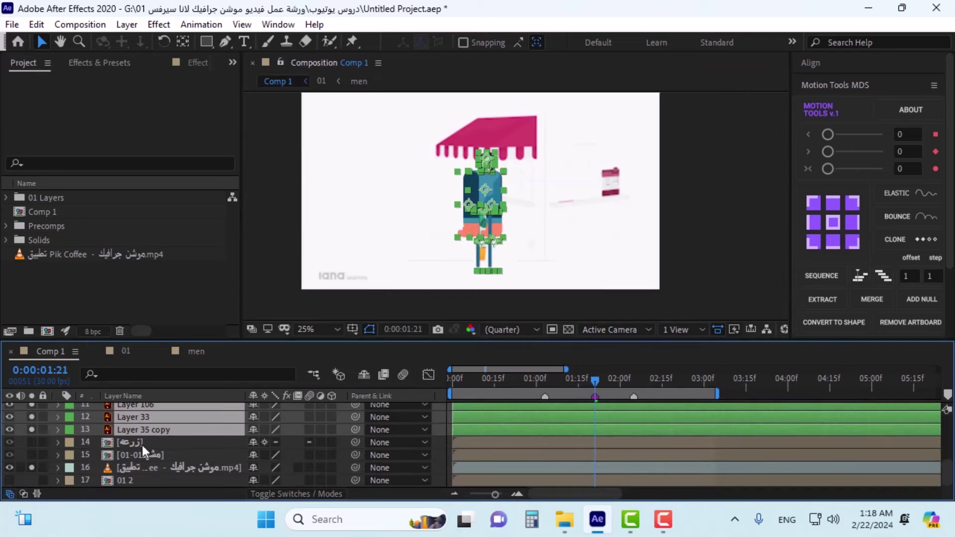
pyautogui.click(127, 442)
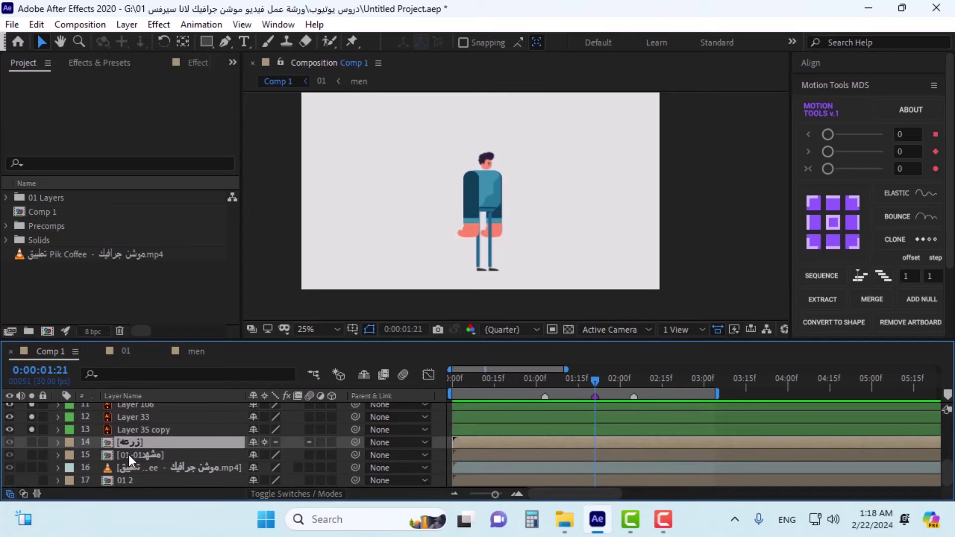
pyautogui.click(31, 467)
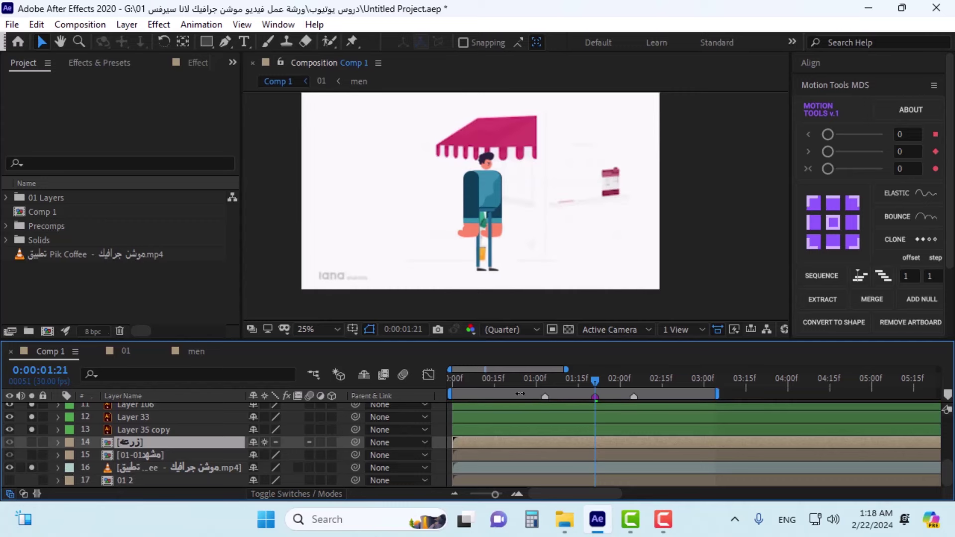
pyautogui.moveTo(596, 381); pyautogui.dragTo(646, 374)
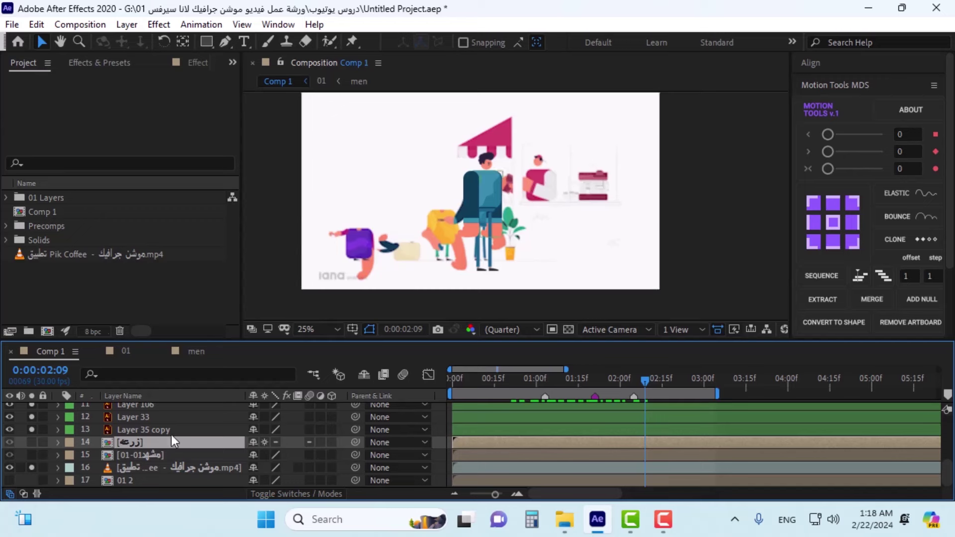
# Step: Parent the pasted man's layers, from Layer 115 through Layer 35 copy, to a new null using Add Null, and select the null
pyautogui.scroll(5, 157, 434)
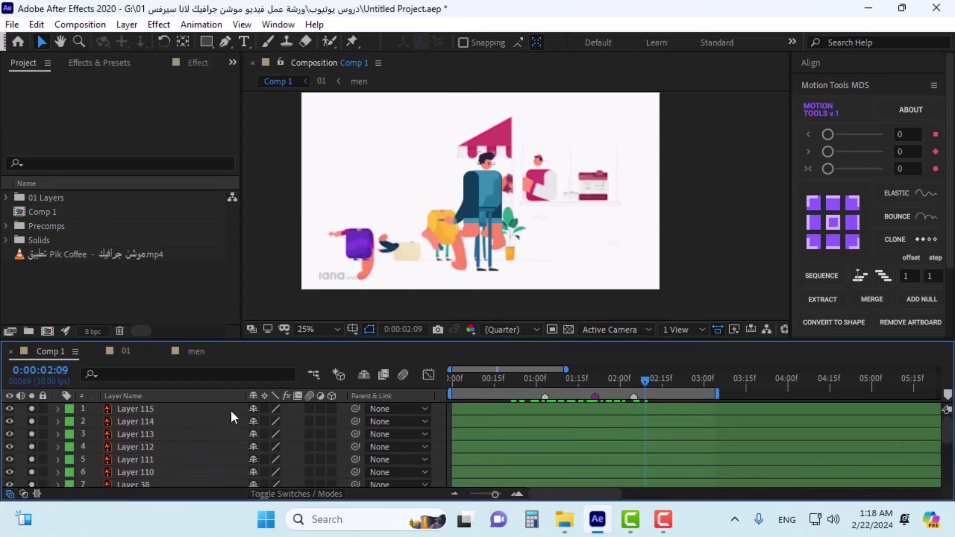
pyautogui.click(199, 409)
pyautogui.scroll(-5, 175, 463)
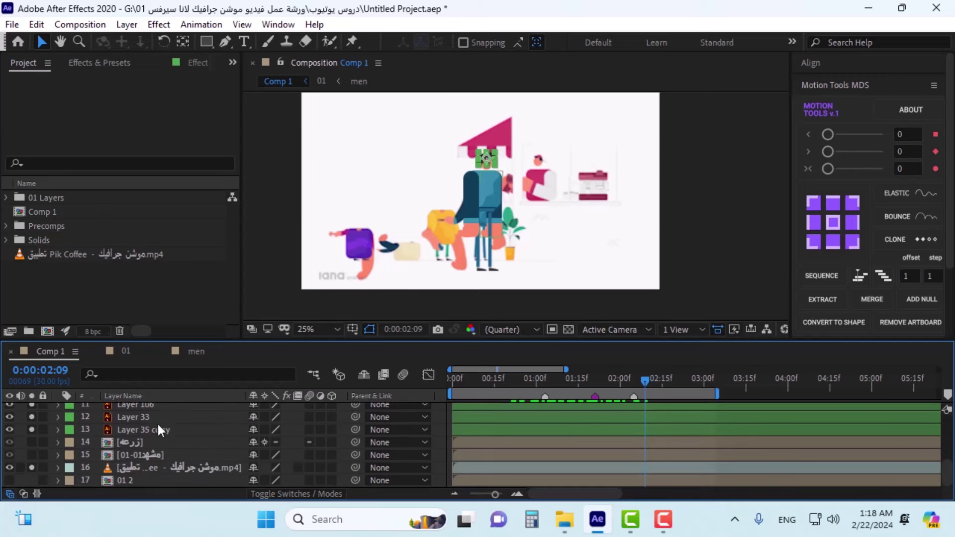
pyautogui.keyDown('shift'); pyautogui.click(158, 429); pyautogui.keyUp('shift')
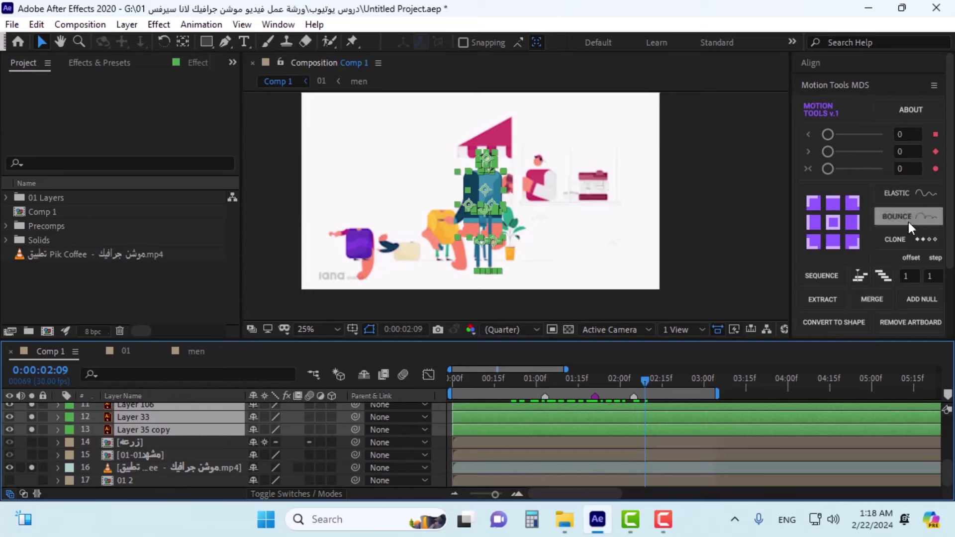
pyautogui.click(920, 296)
pyautogui.scroll(5, 288, 390)
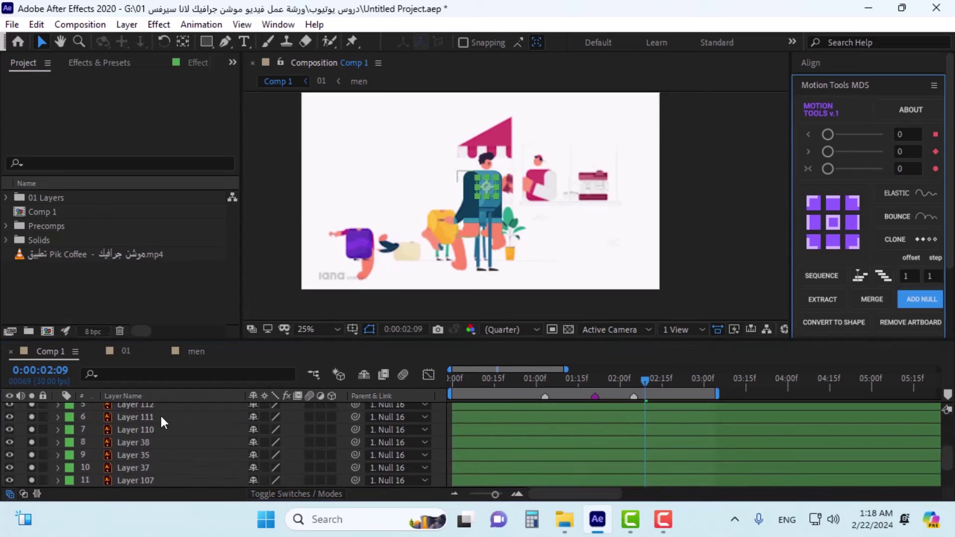
pyautogui.click(160, 414)
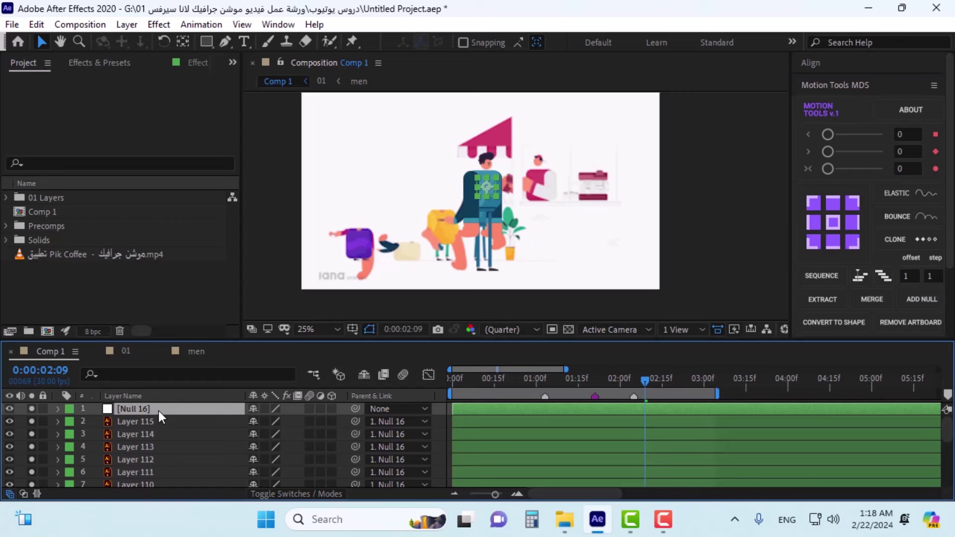
# Step: Move the null with the man to the right of the plant, in front of the serving counter, with his shoes near the floor line
pyautogui.press('Return')
pyautogui.hotkey('shift', 'Right')
pyautogui.hotkey('shift', 'Right')
pyautogui.hotkey('shift', 'Right')
pyautogui.hotkey('shift', 'Right')
pyautogui.hotkey('shift', 'Right')
pyautogui.hotkey('shift', 'Right')
pyautogui.hotkey('shift', 'Right')
pyautogui.hotkey('shift', 'Right')
pyautogui.hotkey('shift', 'Right')
pyautogui.hotkey('shift', 'Right')
pyautogui.hotkey('shift', 'Right')
pyautogui.hotkey('shift', 'Right')
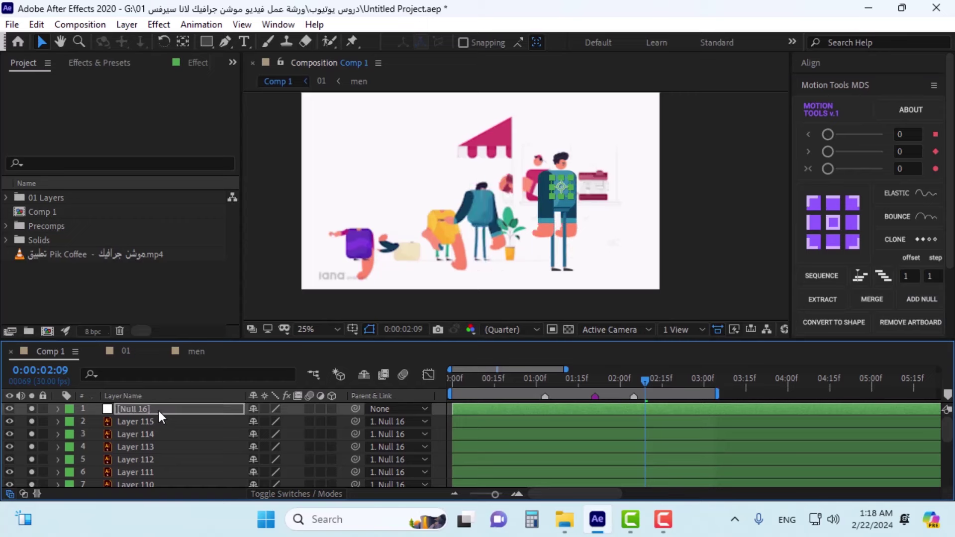
pyautogui.hotkey('shift', 'Left')
pyautogui.hotkey('shift', 'Left')
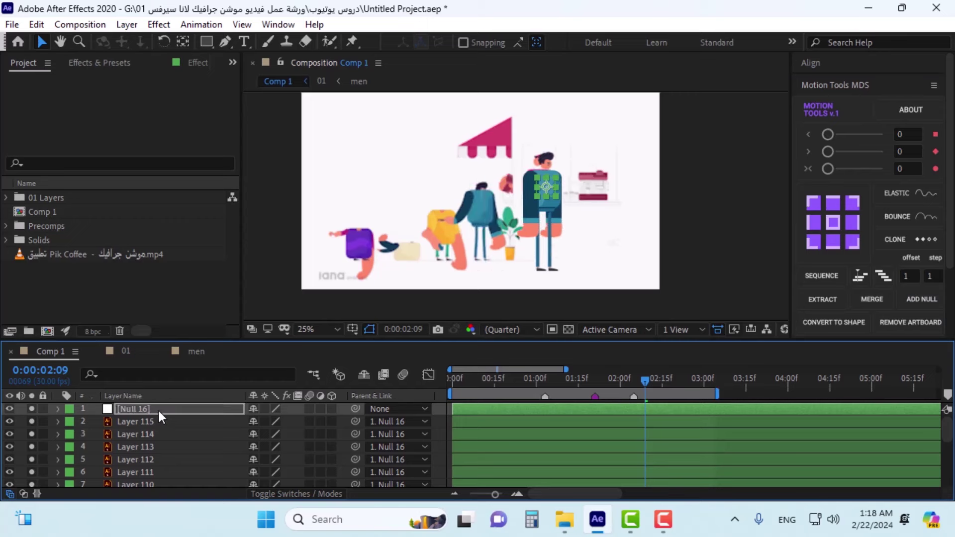
pyautogui.hotkey('shift', 'Up')
pyautogui.hotkey('shift', 'Up')
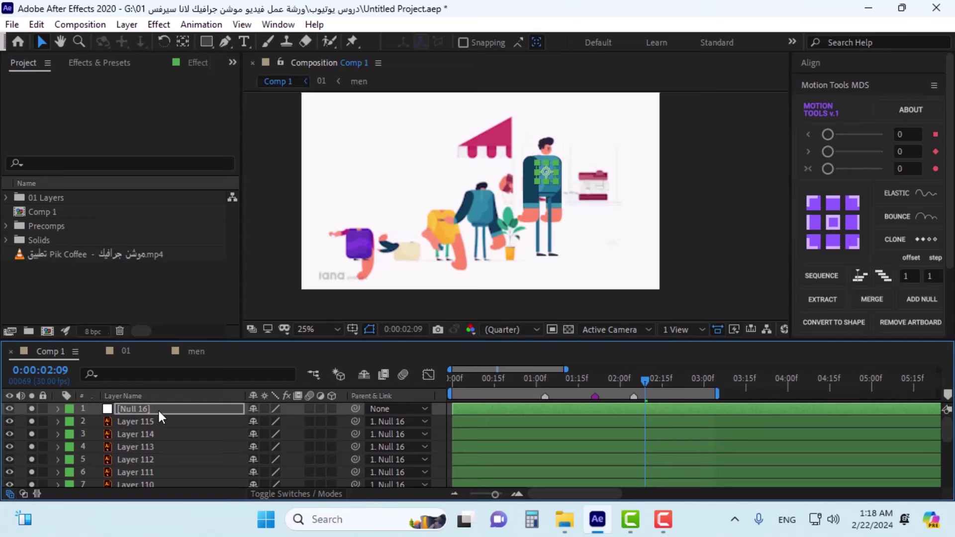
pyautogui.hotkey('shift', 'Down')
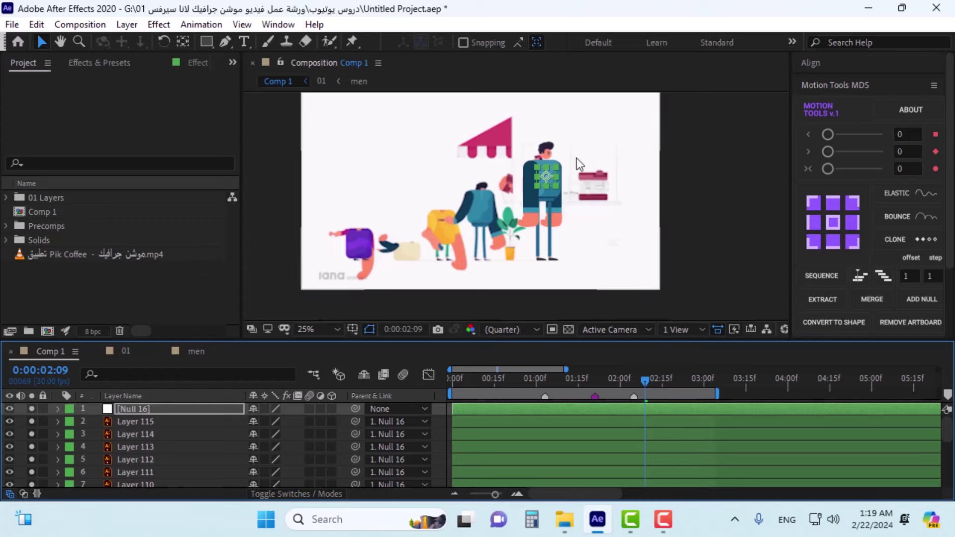
# Step: Delete the null that the man's layers are parented to
pyautogui.click(147, 419)
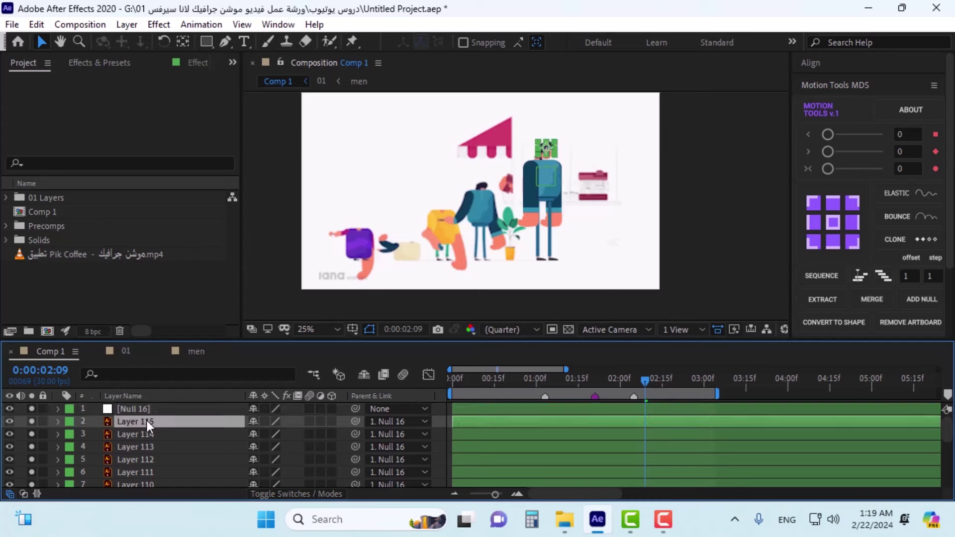
pyautogui.click(146, 410)
pyautogui.press('Delete')
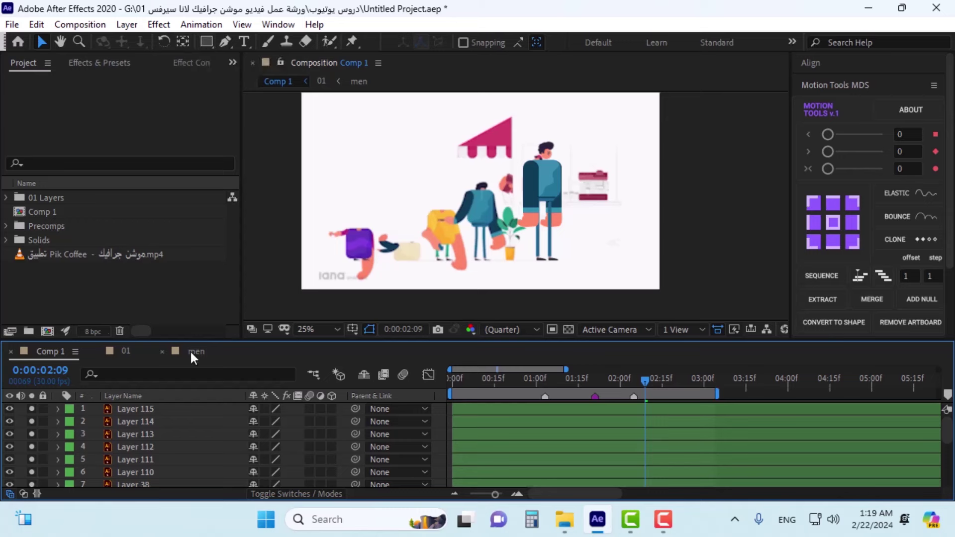
# Step: Add a new null object to Comp 1 and place it between the man's shoes at floor level
pyautogui.rightClick(295, 411)
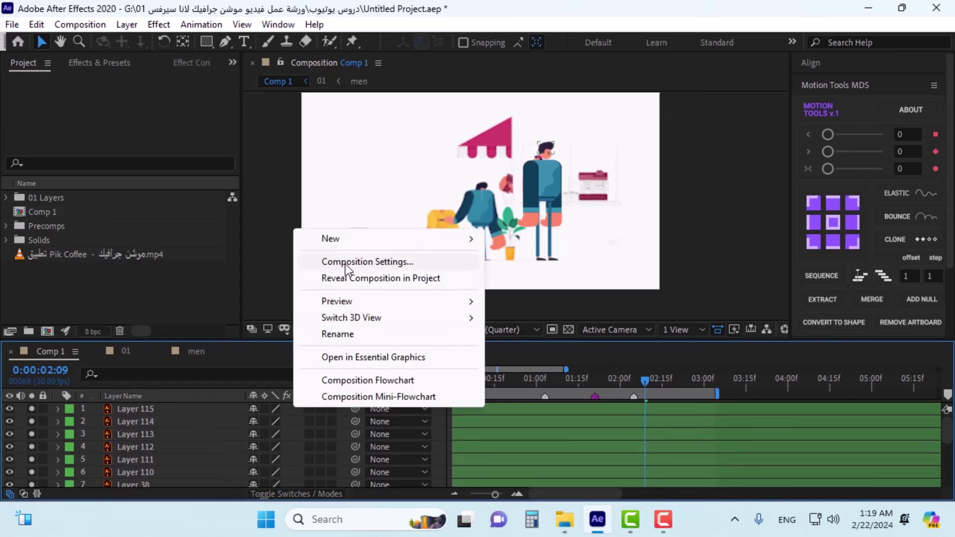
pyautogui.moveTo(386, 242)
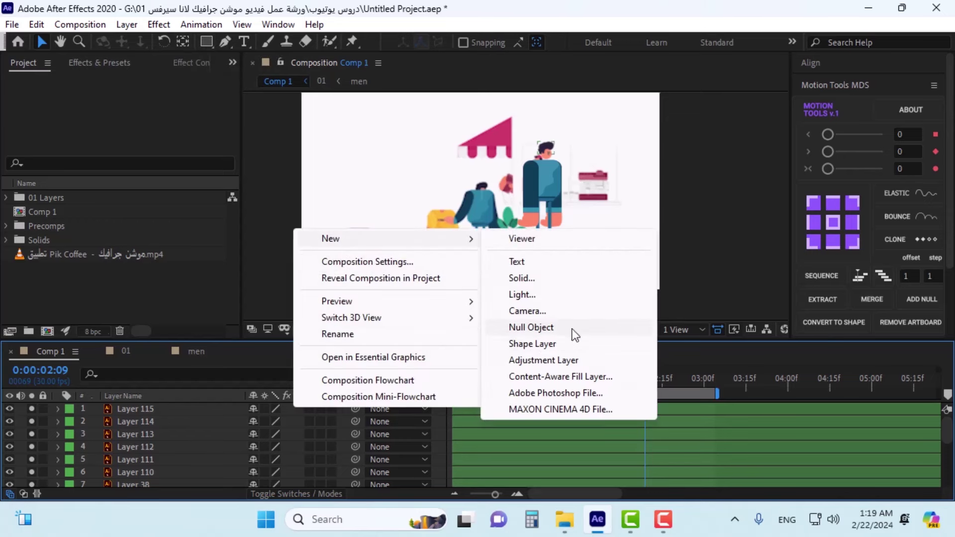
pyautogui.click(539, 329)
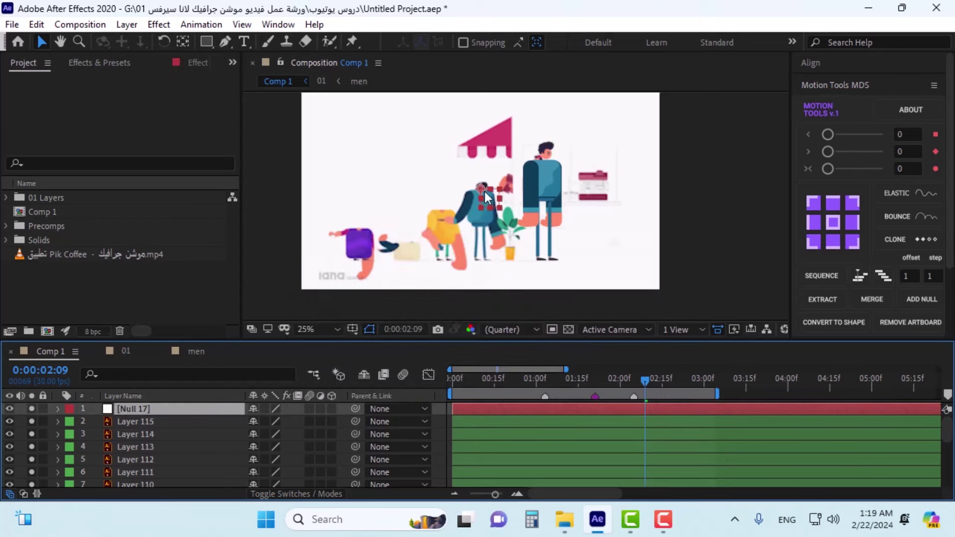
pyautogui.scroll(2, 484, 192)
pyautogui.moveTo(446, 172); pyautogui.dragTo(515, 256)
pyautogui.scroll(2, 514, 279)
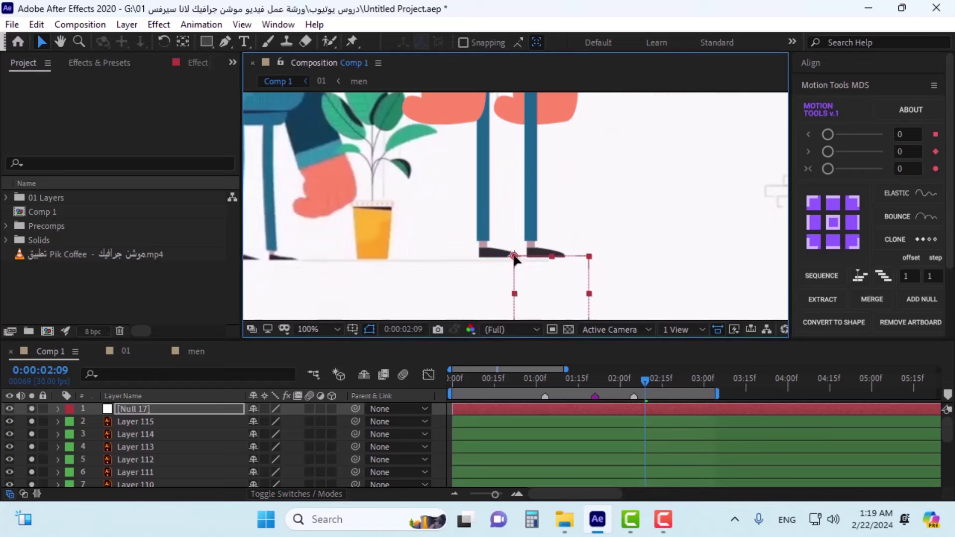
# Step: Parent the man's layers, from Layer 115 through Layer 35 copy, to the new null at his feet
pyautogui.click(145, 423)
pyautogui.moveTo(355, 422); pyautogui.dragTo(173, 408)
pyautogui.click(172, 407)
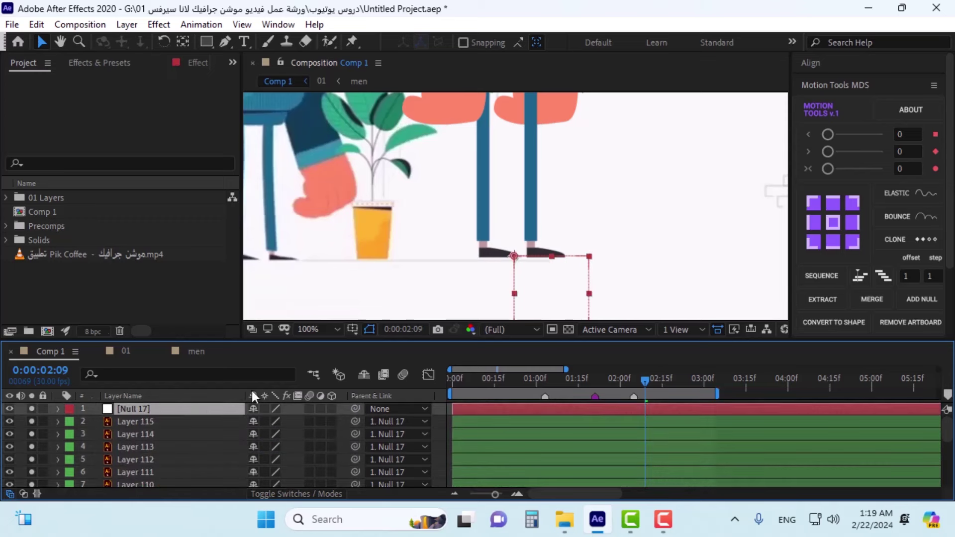
# Step: Nudge the null down slightly so the soles of the man's shoes rest on the reference floor line
pyautogui.press('Down')
pyautogui.press('Down')
pyautogui.press('Down')
pyautogui.press('Down')
pyautogui.press('Down')
pyautogui.press('Down')
pyautogui.press('Down')
pyautogui.press('Down')
pyautogui.press('Down')
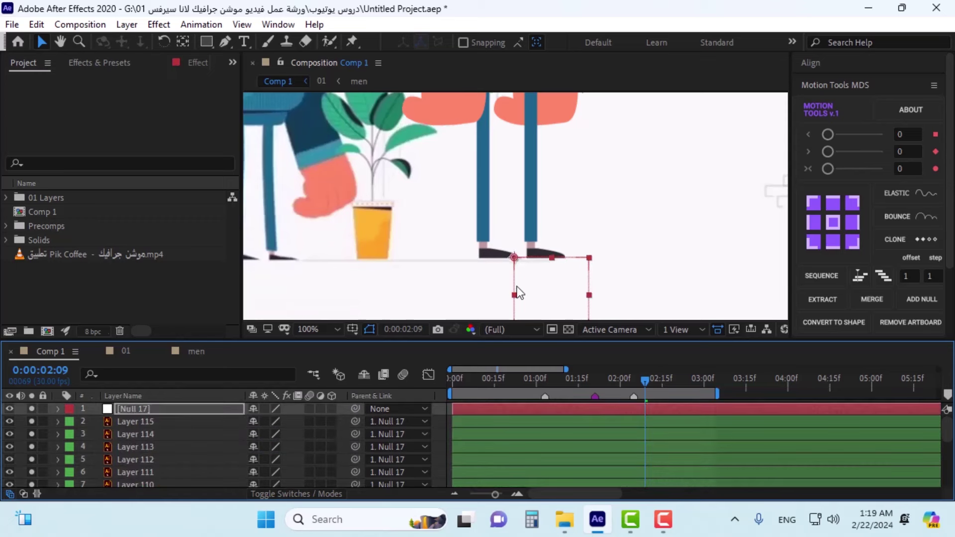
pyautogui.press('Up')
pyautogui.press('Up')
pyautogui.press('Up')
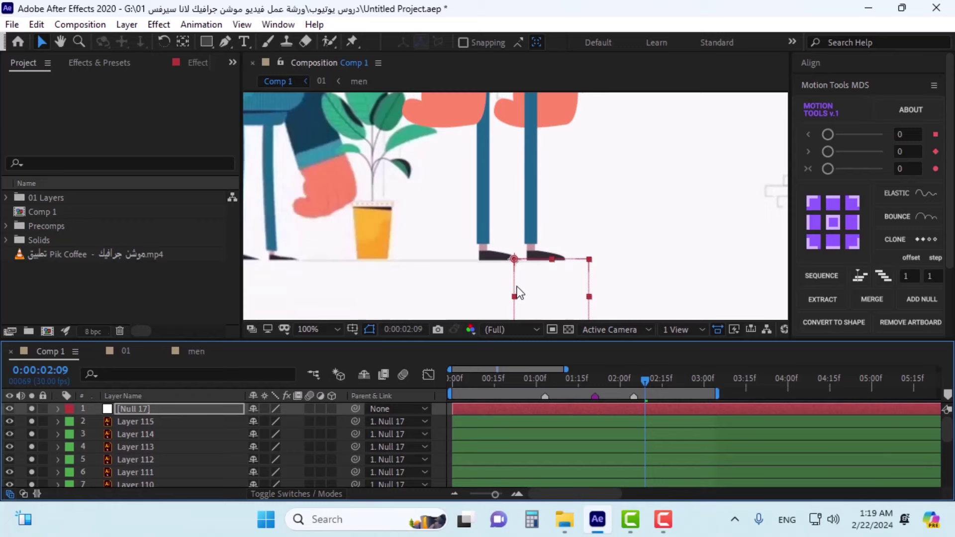
# Step: Reveal the null's Scale property and set it to 80%
pyautogui.scroll(-2, 517, 293)
pyautogui.scroll(-1, 497, 198)
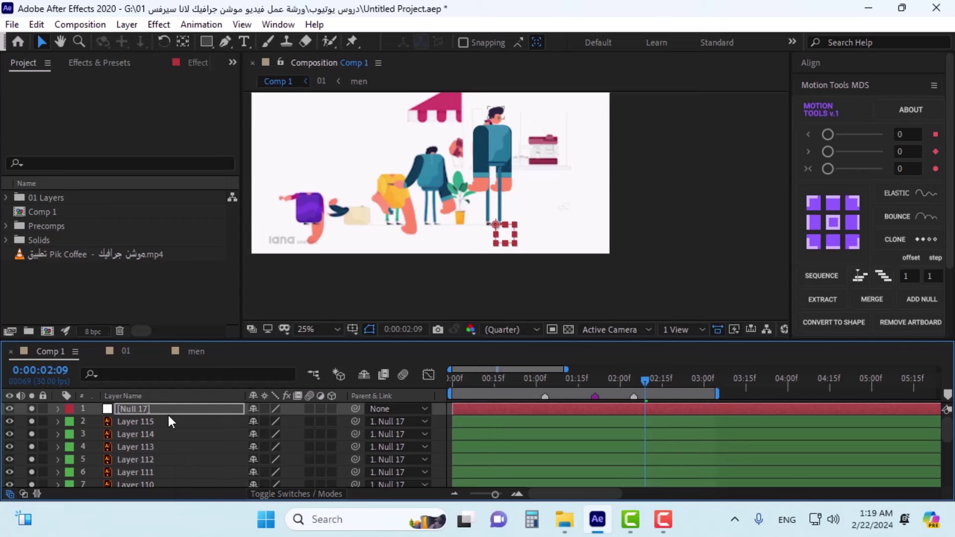
pyautogui.press('s')
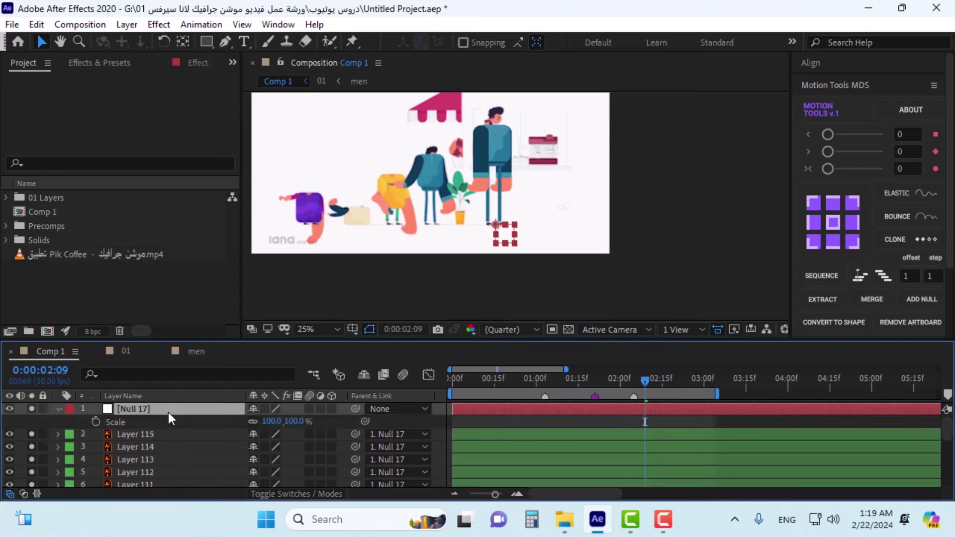
pyautogui.click(264, 421)
pyautogui.write('80')
pyautogui.press('Return')
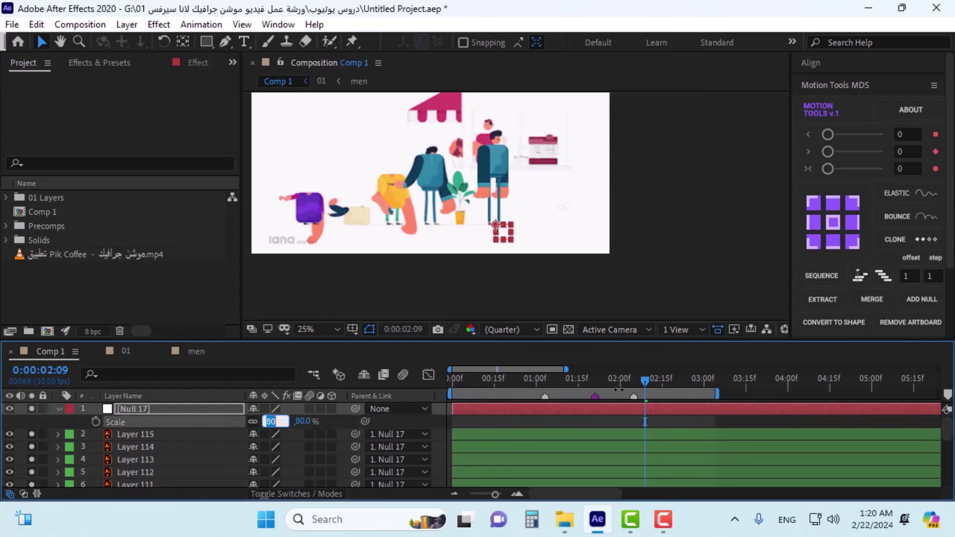
# Step: Move the current time to 0:00:02:24 and set the null's scale to 83% to match the reference men
pyautogui.click(688, 384)
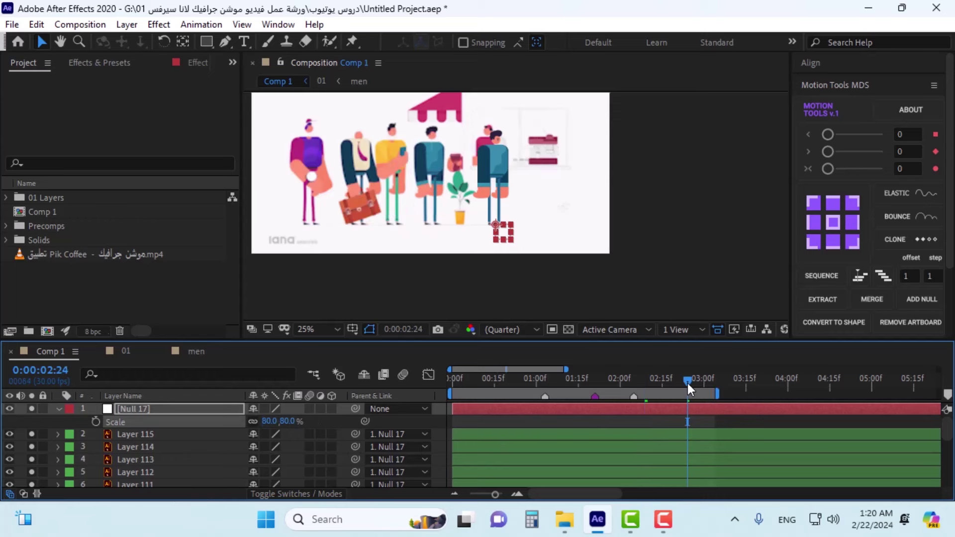
pyautogui.click(270, 421)
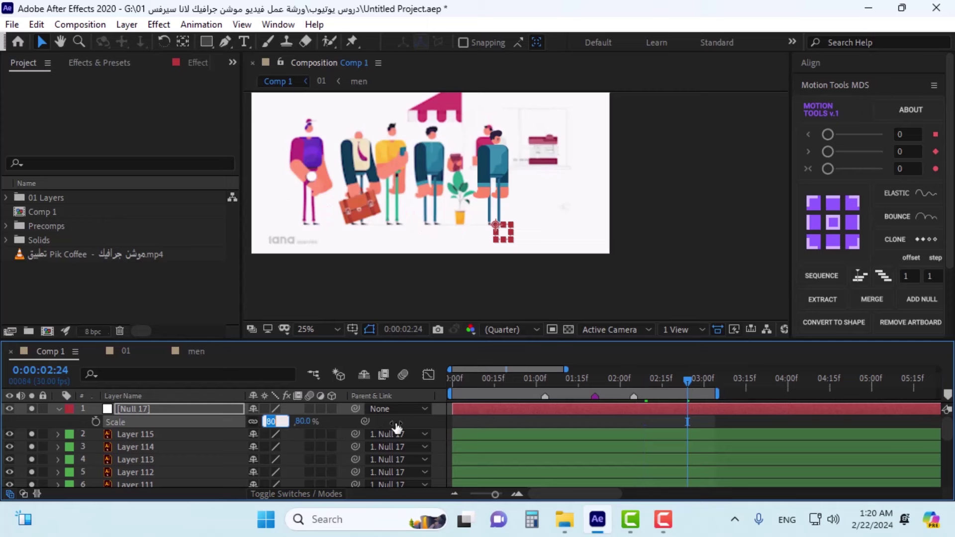
pyautogui.write('83')
pyautogui.press('Return')
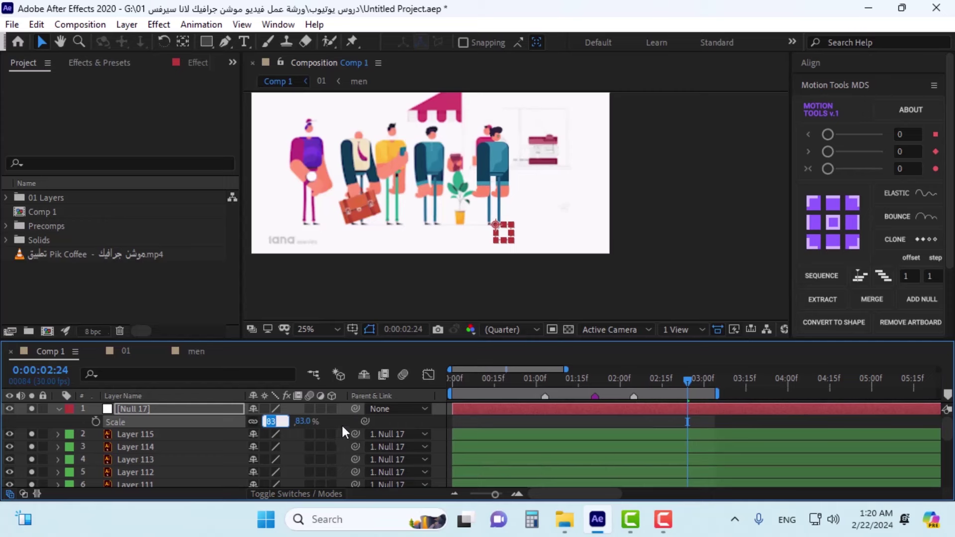
pyautogui.click(485, 424)
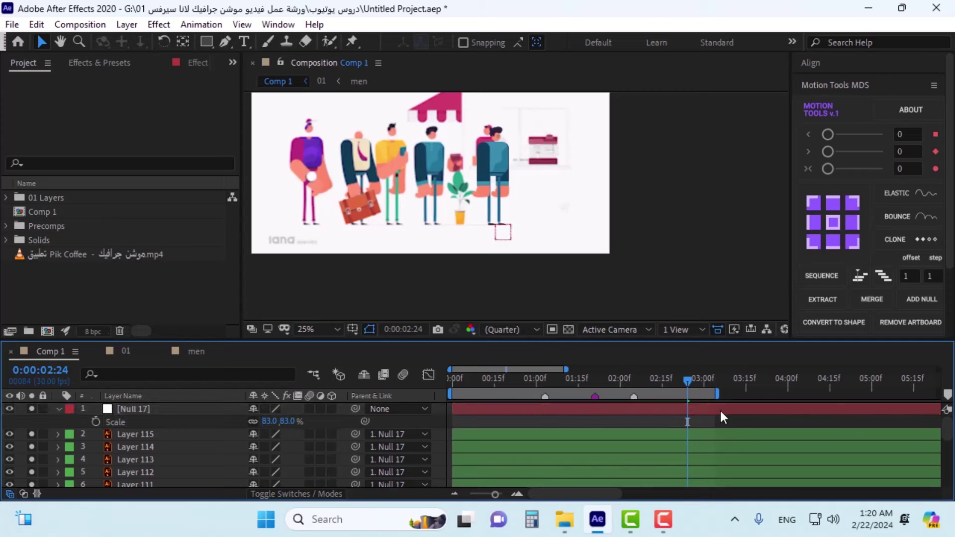
# Step: Compare the scaled man with the reference men and delete his null from Comp 1
pyautogui.click(668, 405)
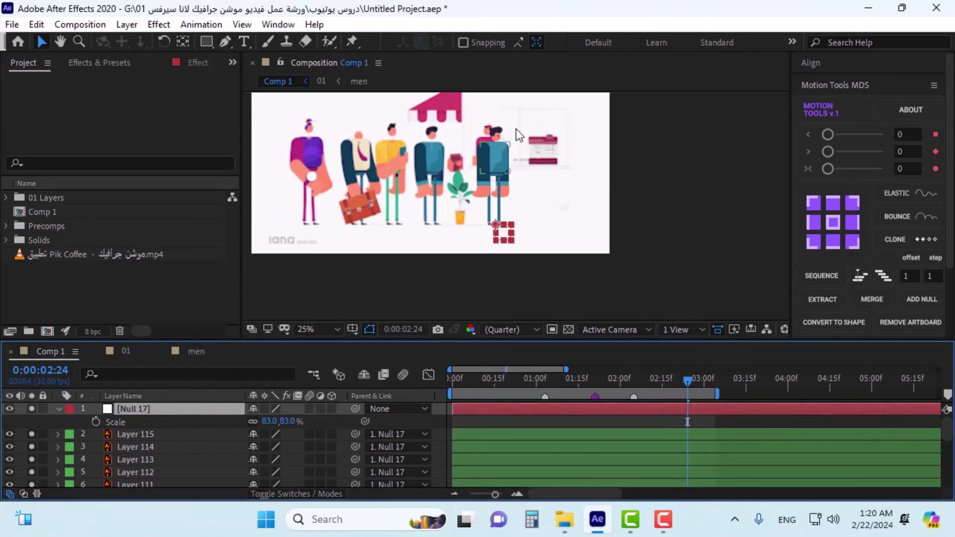
pyautogui.scroll(-2, 476, 235)
pyautogui.scroll(2, 498, 232)
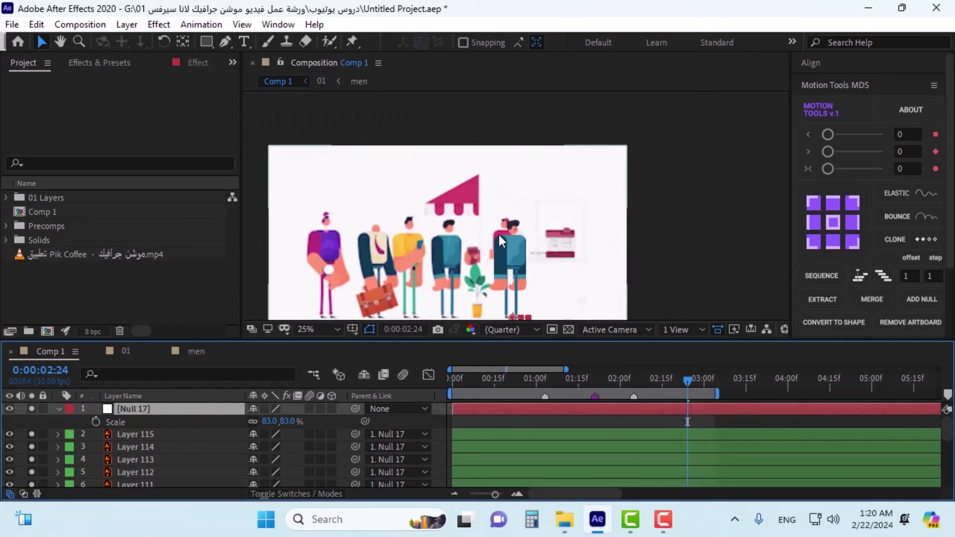
pyautogui.moveTo(502, 265); pyautogui.dragTo(510, 209)
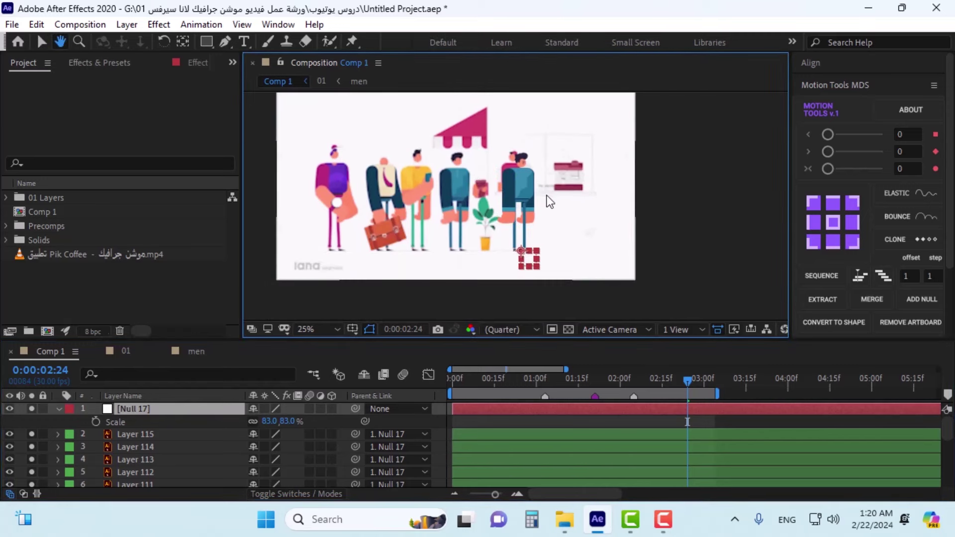
pyautogui.press('v')
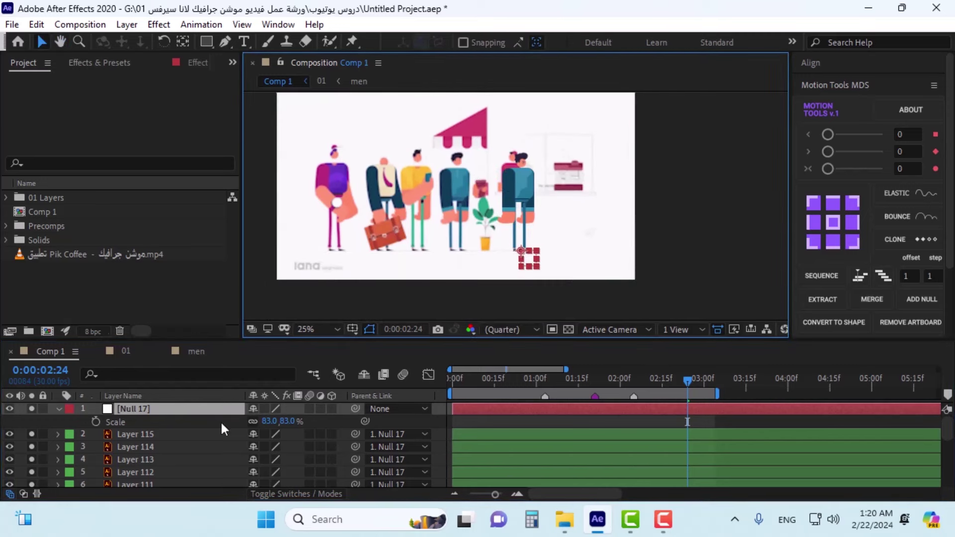
pyautogui.press('Delete')
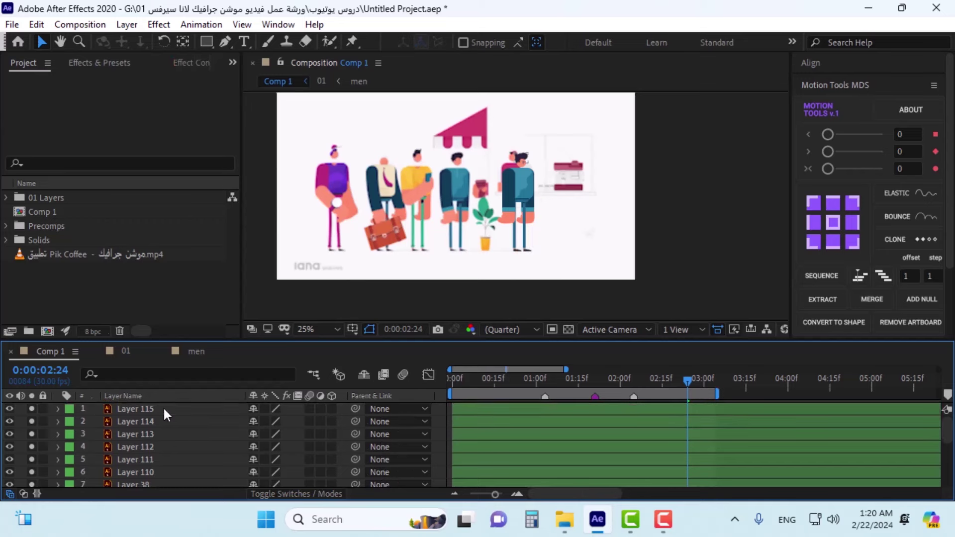
# Step: Rename the man's torso layer, Layer 33, as body and move its anchor point to the bottom centre
pyautogui.scroll(-2, 206, 430)
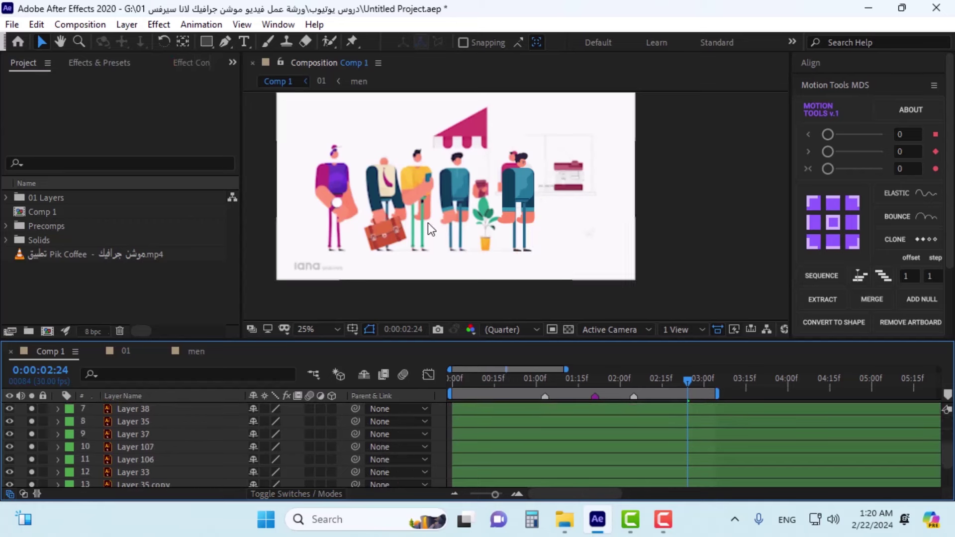
pyautogui.scroll(2, 554, 202)
pyautogui.click(507, 192)
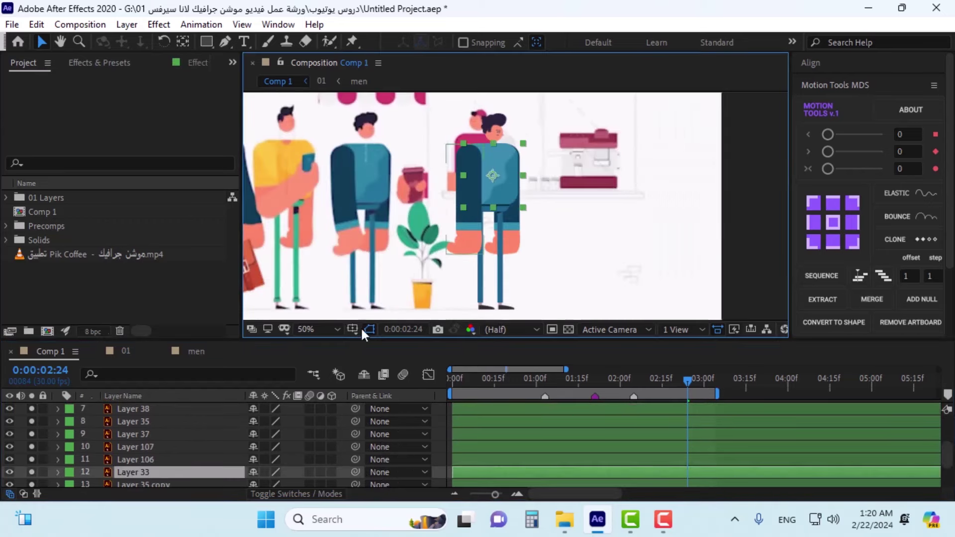
pyautogui.scroll(-1, 178, 454)
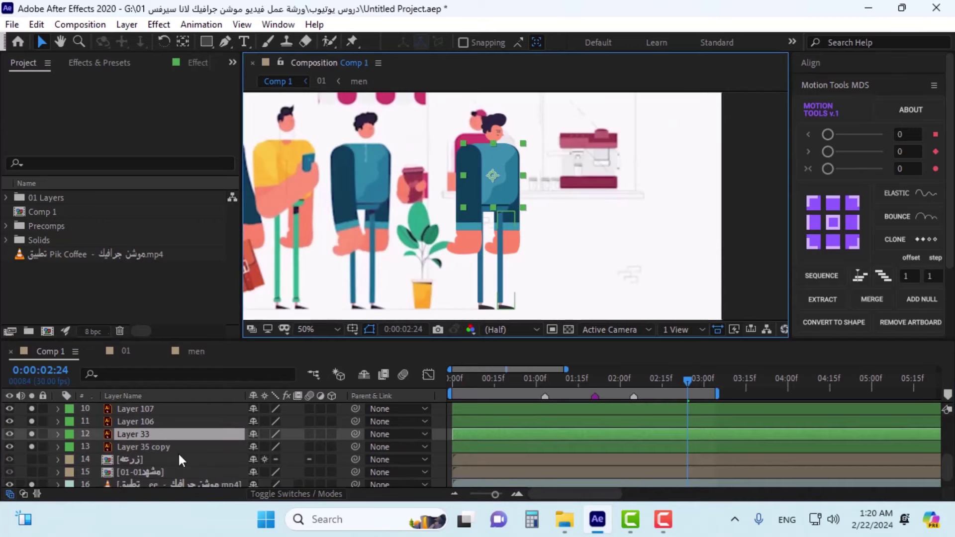
pyautogui.press('KP_Enter')
pyautogui.hotkey('ctrl', 'w')
pyautogui.press('Return')
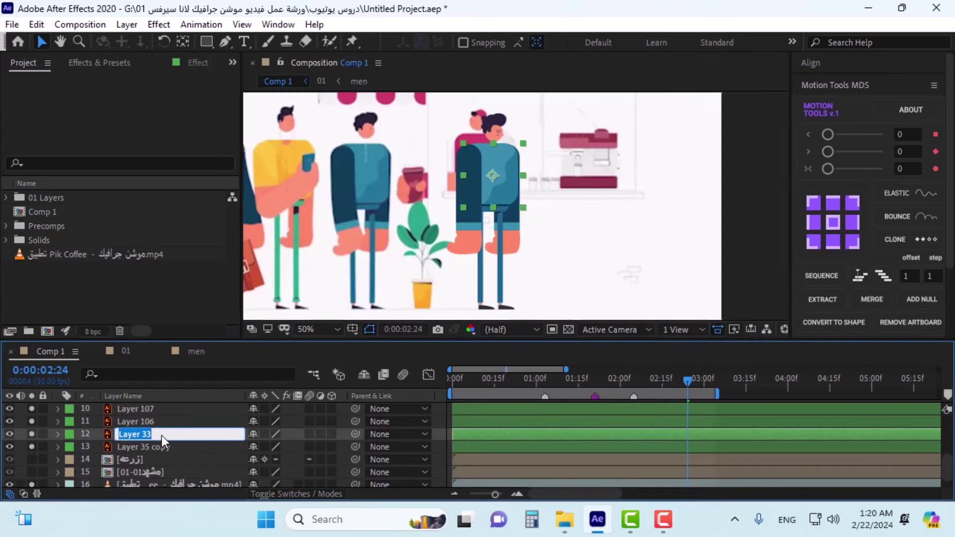
pyautogui.write('body')
pyautogui.press('Return')
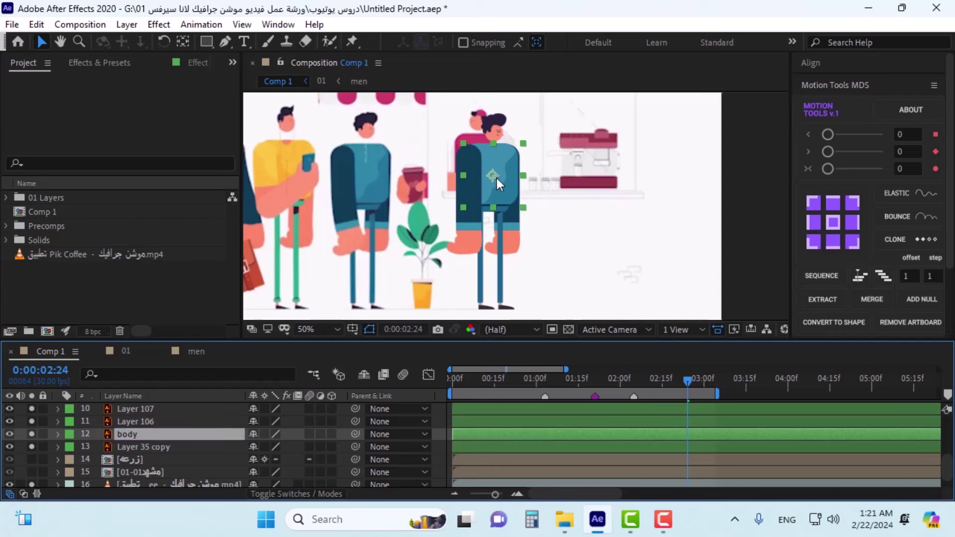
pyautogui.click(829, 246)
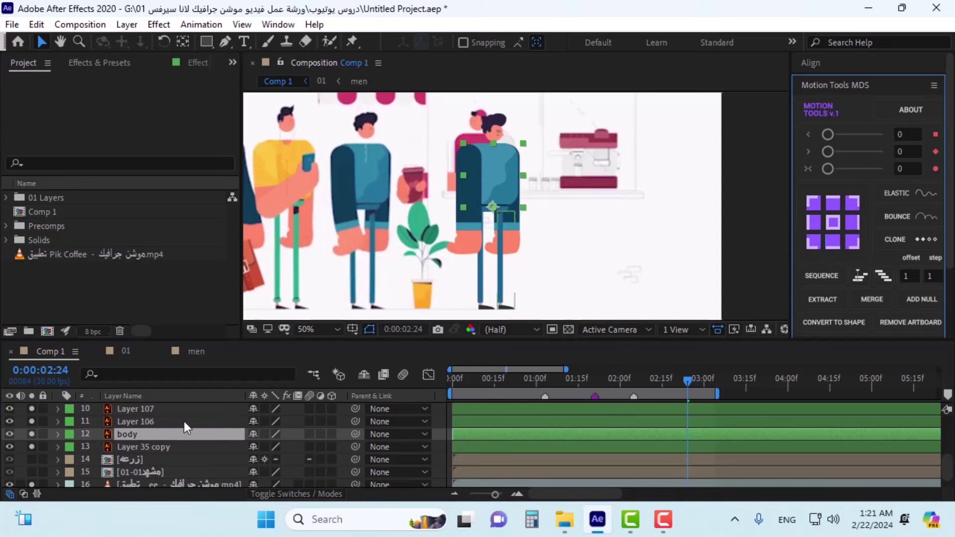
# Step: Turn off solo for the man's layers and the reference video, and solo only the arm layer, Layer 35 copy
pyautogui.scroll(-1, 184, 422)
pyautogui.keyDown('ctrl'); pyautogui.click(143, 430); pyautogui.keyUp('ctrl')
pyautogui.click(8, 456)
pyautogui.click(9, 442)
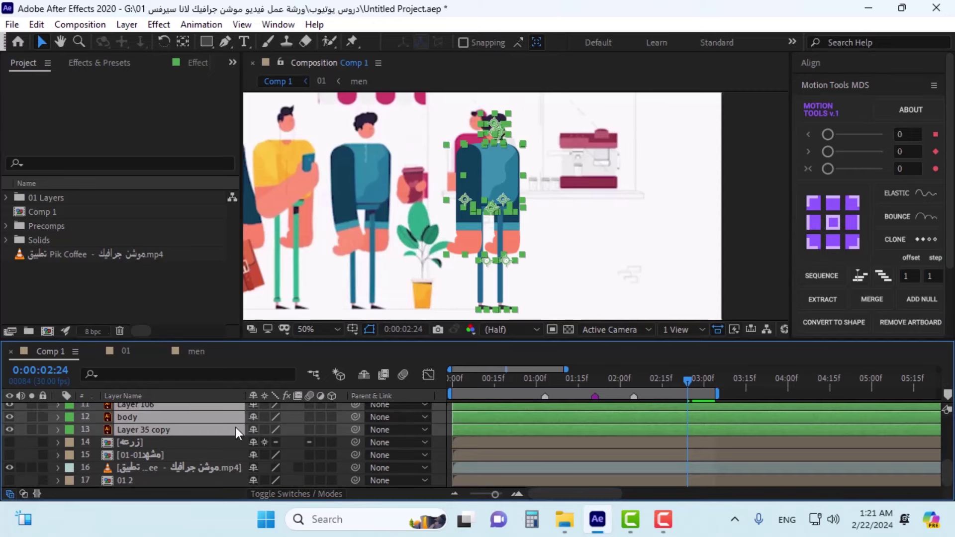
pyautogui.click(235, 428)
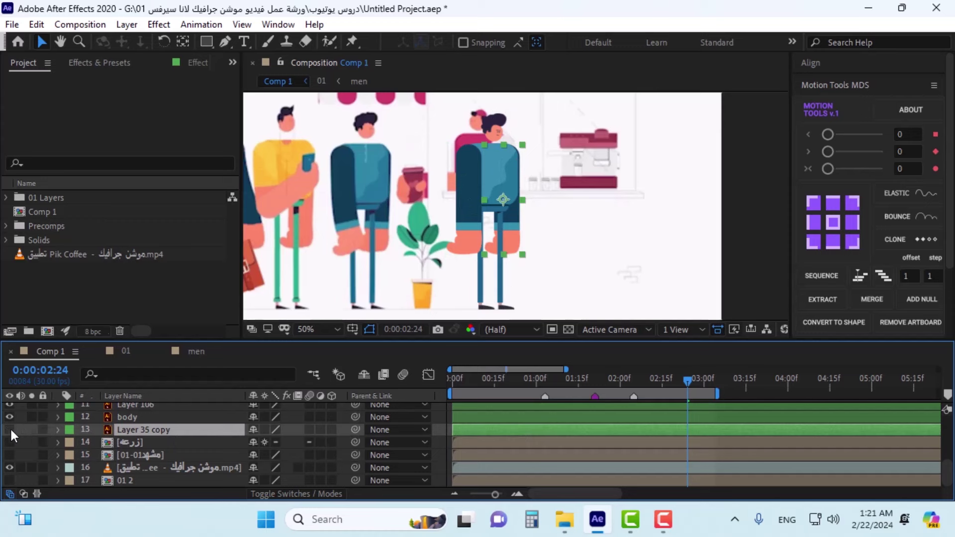
pyautogui.click(31, 430)
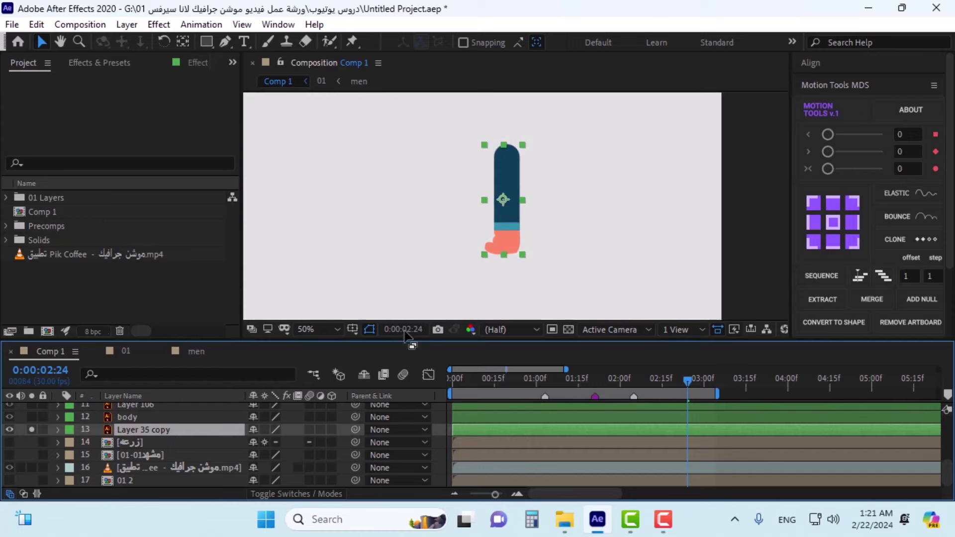
pyautogui.scroll(1, 542, 172)
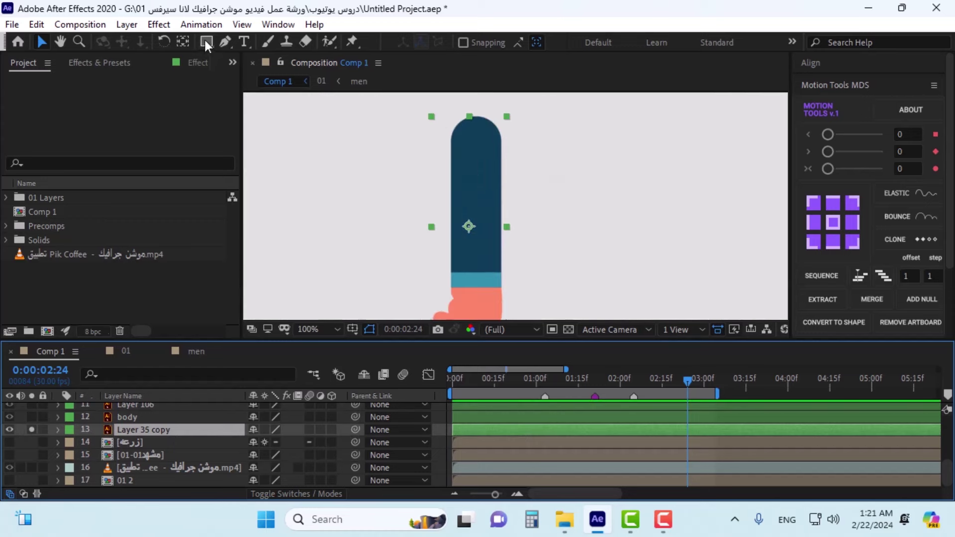
# Step: Move the anchor point of the arm layer, Layer 35 copy, up to the shoulder and turn off its solo
pyautogui.click(184, 41)
pyautogui.moveTo(471, 228); pyautogui.dragTo(478, 132)
pyautogui.click(32, 430)
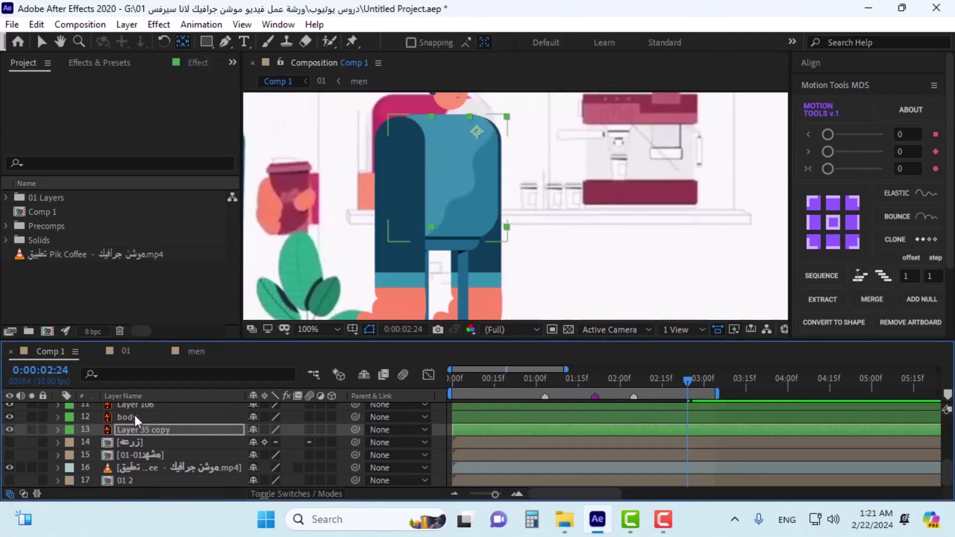
# Step: Move the anchor point of the rear leg layer, Layer 106, to the top of the leg at the hips
pyautogui.scroll(1, 10, 462)
pyautogui.click(127, 455)
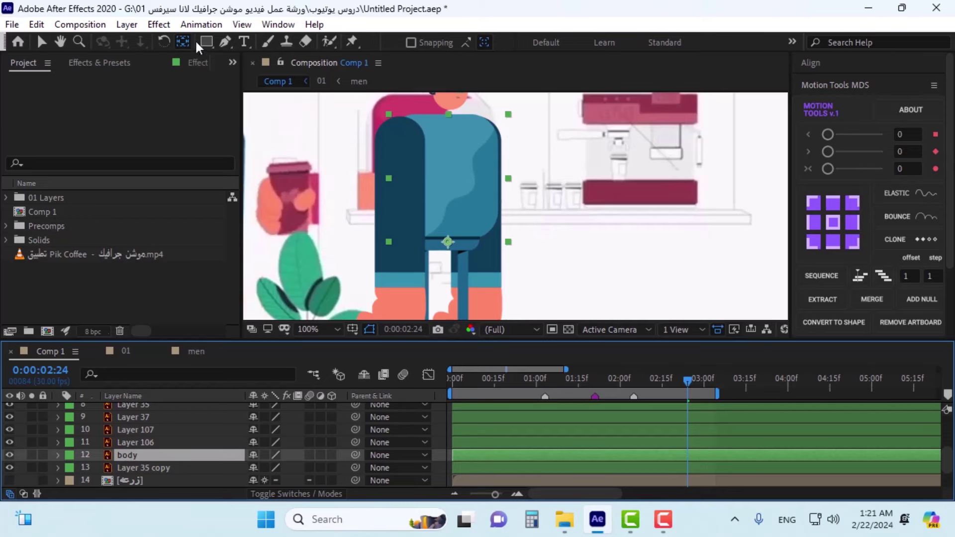
pyautogui.scroll(1, 447, 246)
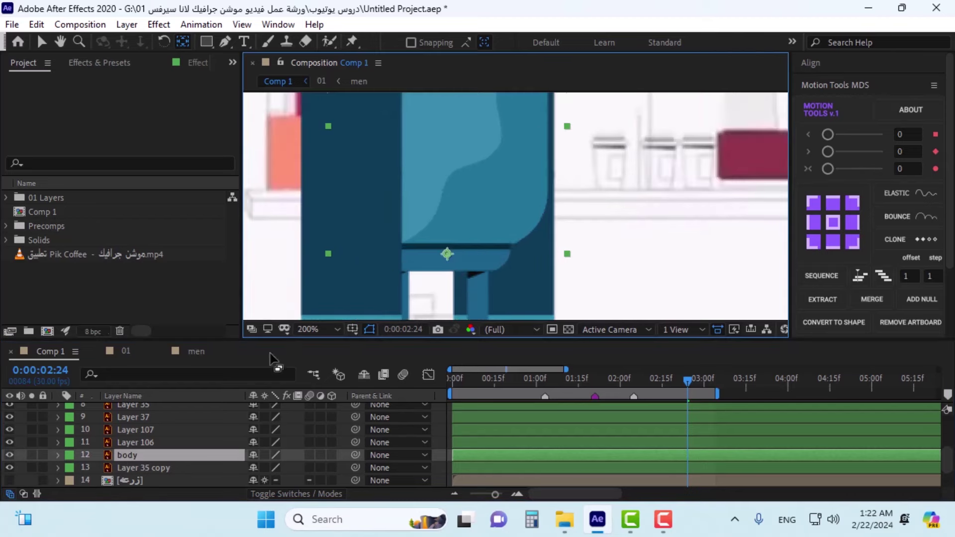
pyautogui.scroll(-1, 448, 250)
pyautogui.click(471, 286)
pyautogui.scroll(-3, 478, 279)
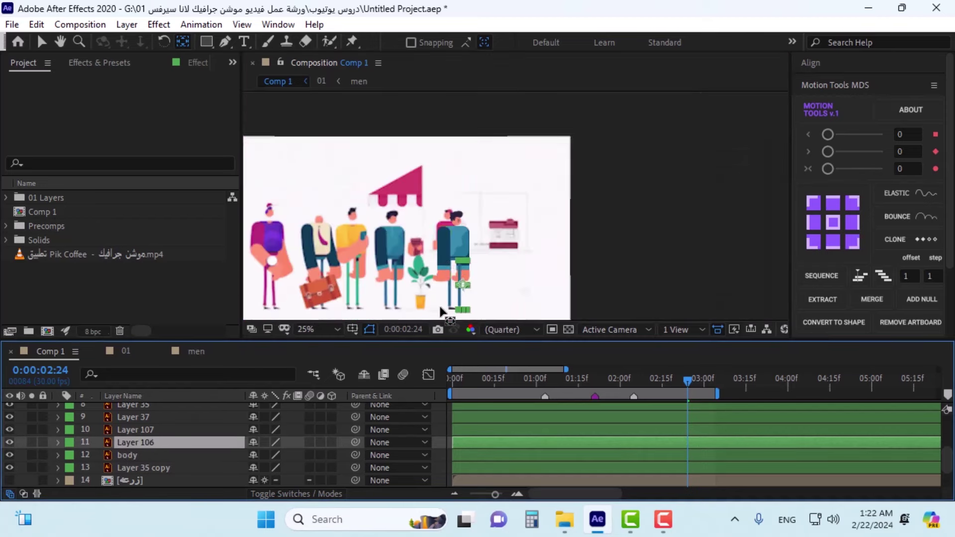
pyautogui.scroll(1, 487, 274)
pyautogui.scroll(1, 496, 273)
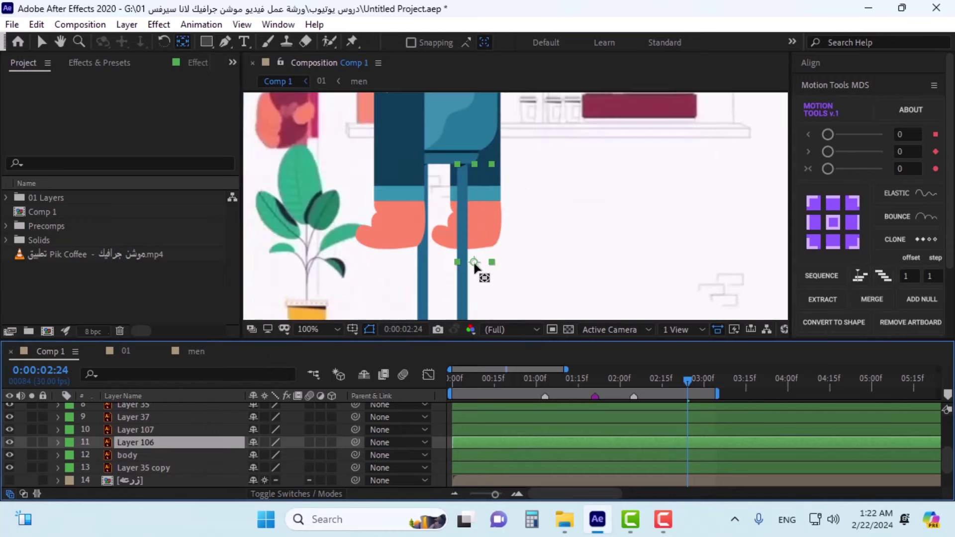
pyautogui.scroll(3, 486, 264)
pyautogui.moveTo(461, 238); pyautogui.dragTo(457, 208)
pyautogui.scroll(-3, 456, 208)
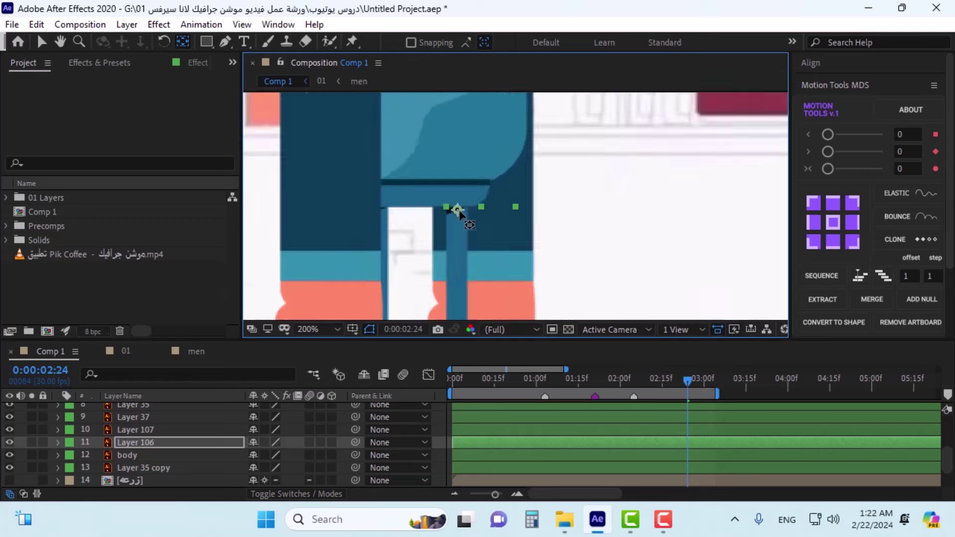
# Step: Isolate the other leg, Layer 107, move its anchor point to the top of the leg, and show all layers again
pyautogui.scroll(-2, 440, 230)
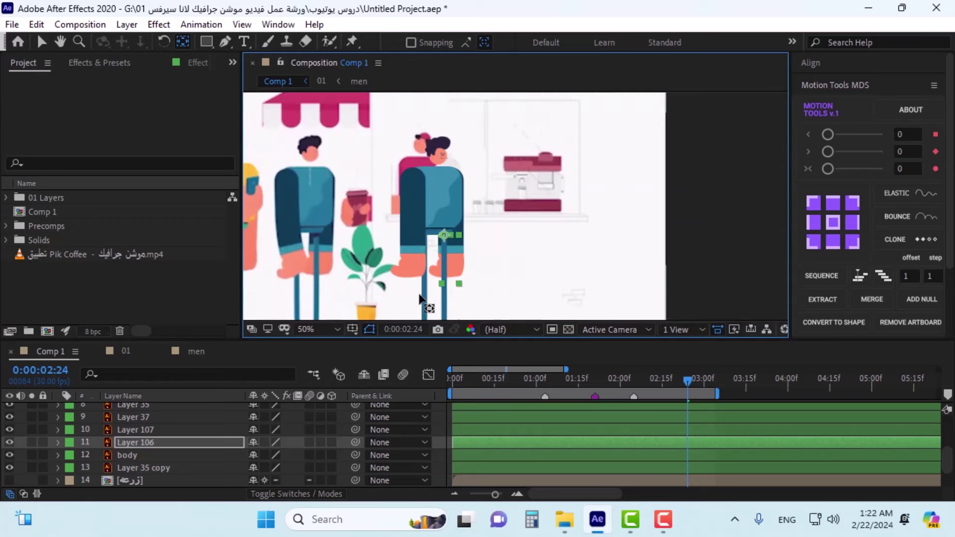
pyautogui.click(427, 249)
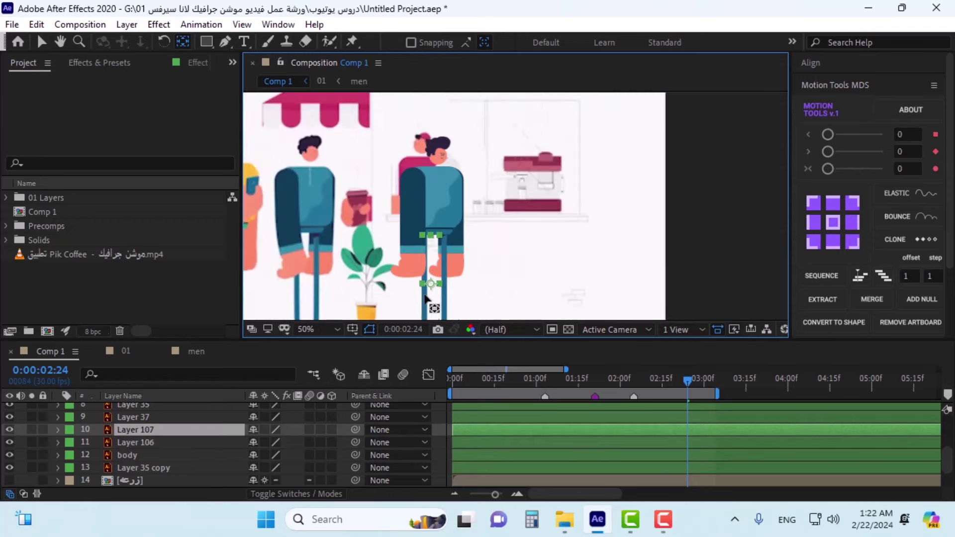
pyautogui.click(31, 430)
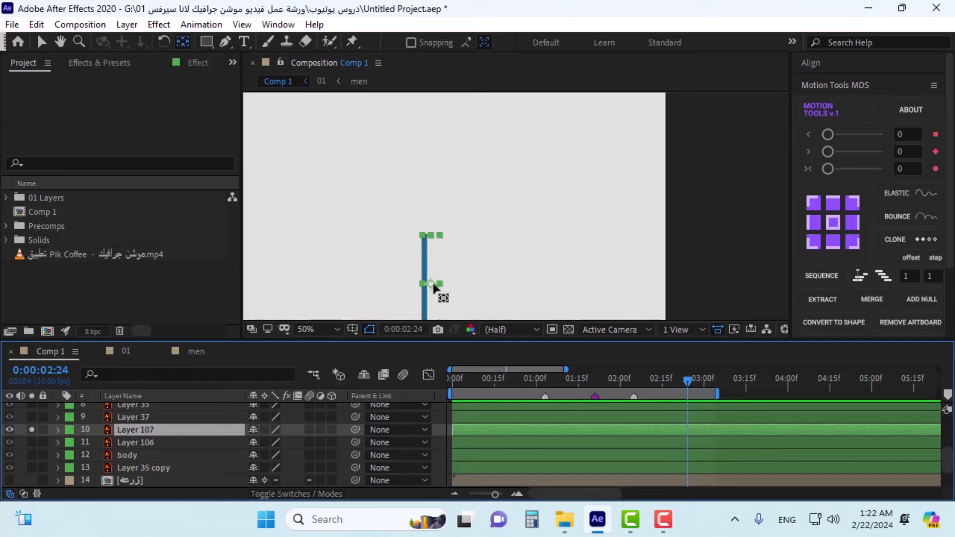
pyautogui.moveTo(433, 286); pyautogui.dragTo(423, 172)
pyautogui.scroll(4, 427, 246)
pyautogui.scroll(2, 425, 259)
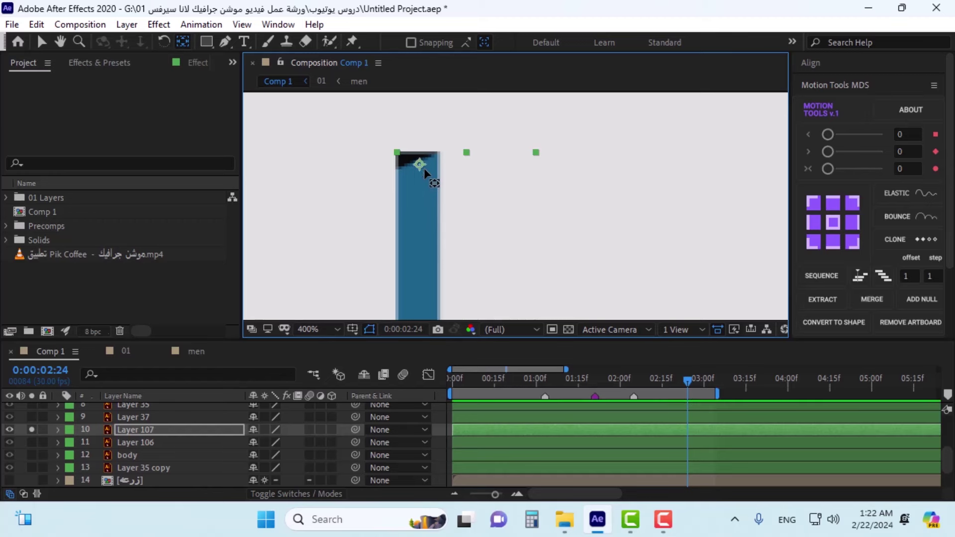
pyautogui.press('/')
# Step: Set the label color of leg layers 107 and 106 to Orange and of the body layer to Yellow
pyautogui.keyDown('shift'); pyautogui.click(147, 438); pyautogui.keyUp('shift')
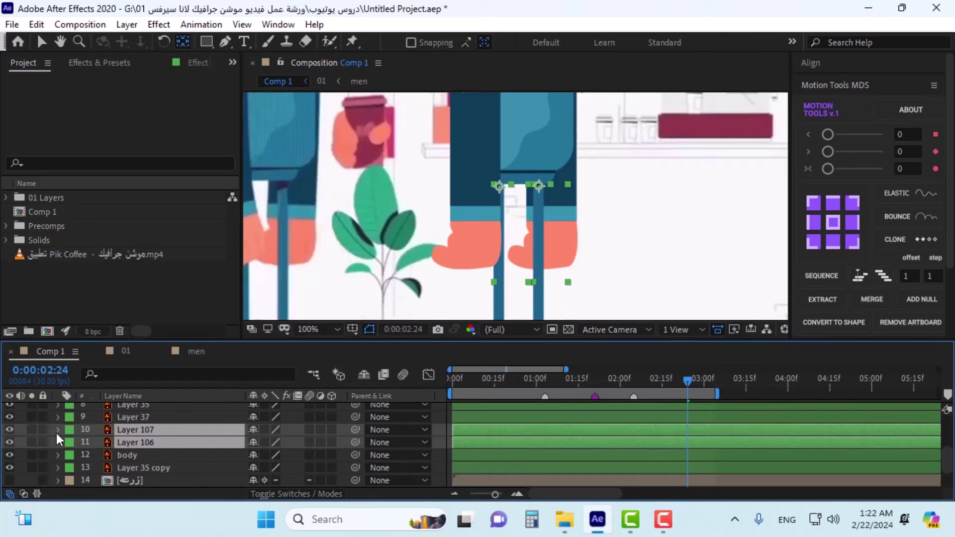
pyautogui.click(70, 434)
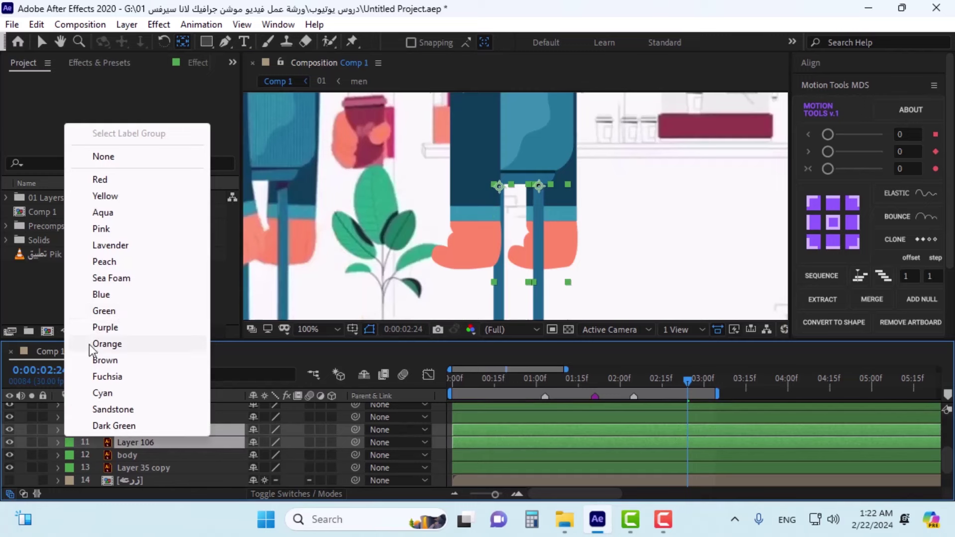
pyautogui.click(126, 345)
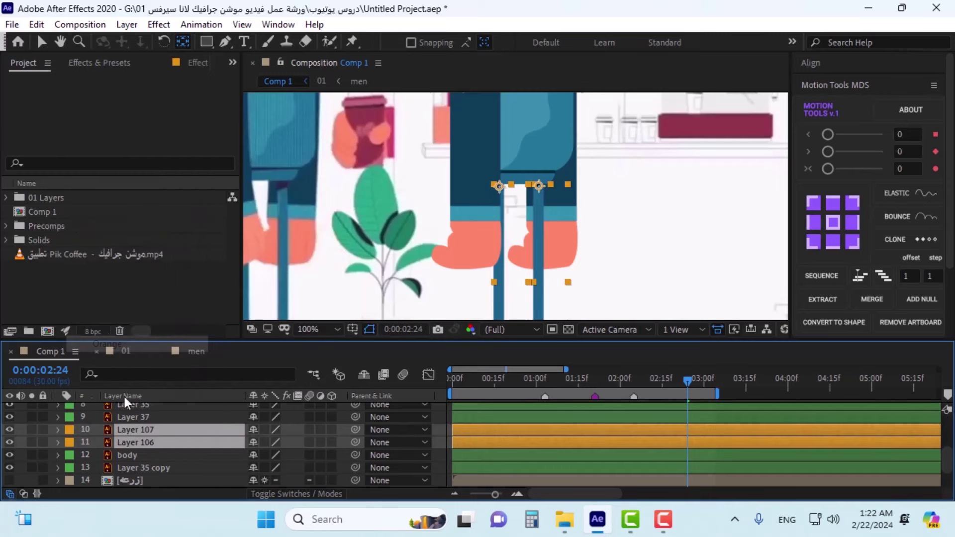
pyautogui.click(139, 455)
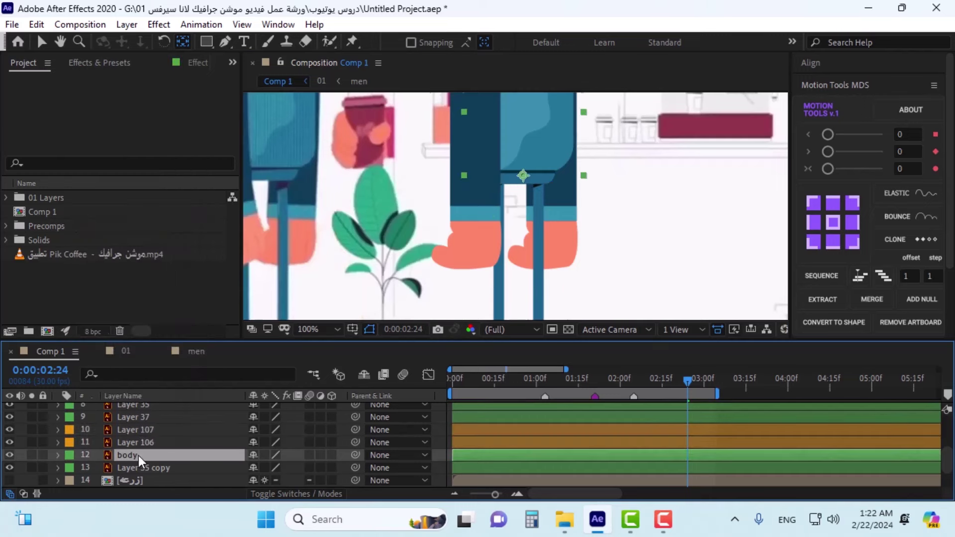
pyautogui.click(70, 456)
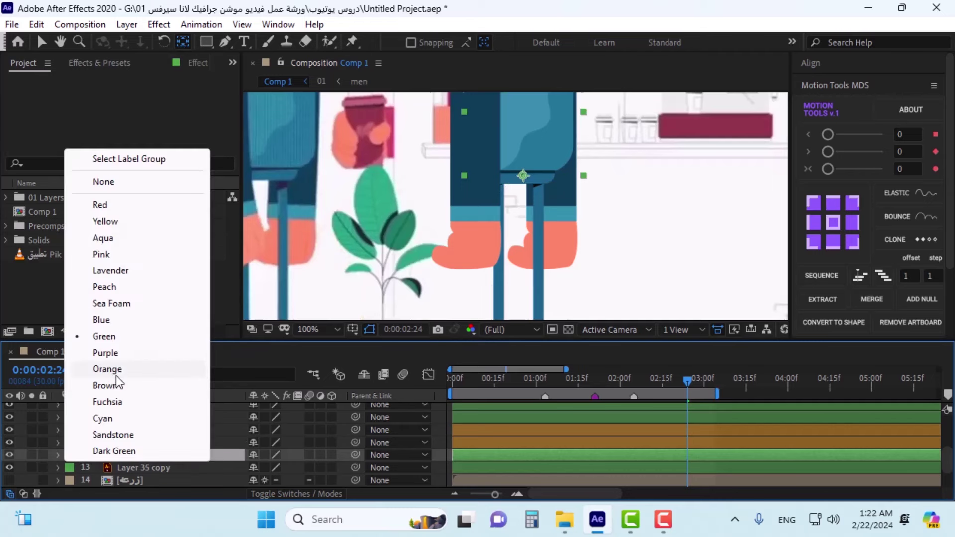
pyautogui.click(132, 222)
# Step: Identify the front arm layer, Layer 35, by toggling its visibility and move its anchor point to the shoulder
pyautogui.scroll(2, 139, 423)
pyautogui.click(141, 454)
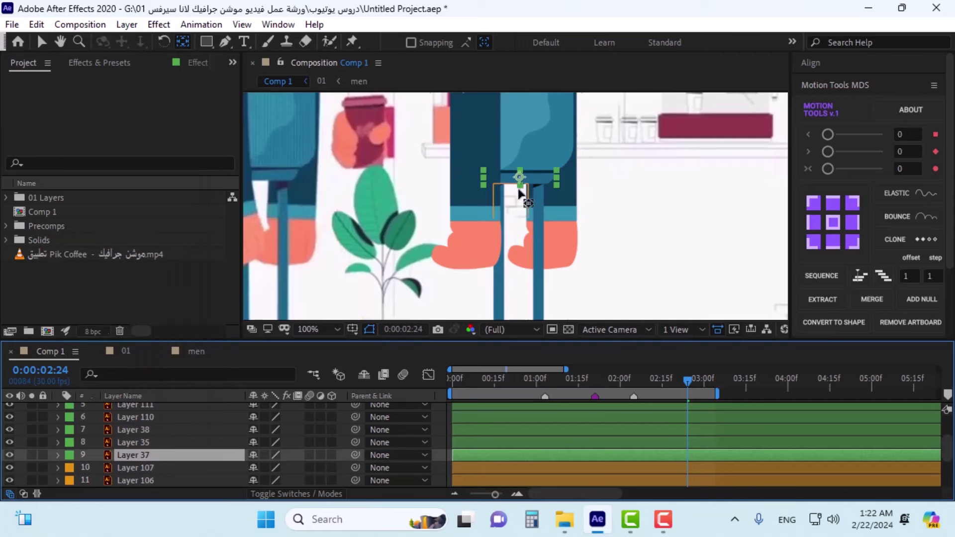
pyautogui.click(148, 442)
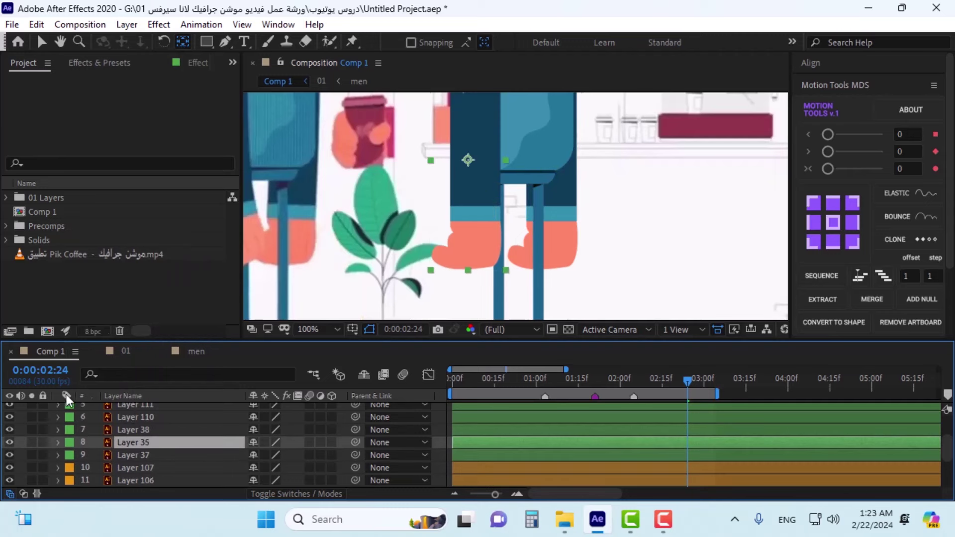
pyautogui.click(9, 442)
pyautogui.click(9, 442)
pyautogui.scroll(-2, 518, 177)
pyautogui.scroll(2, 516, 175)
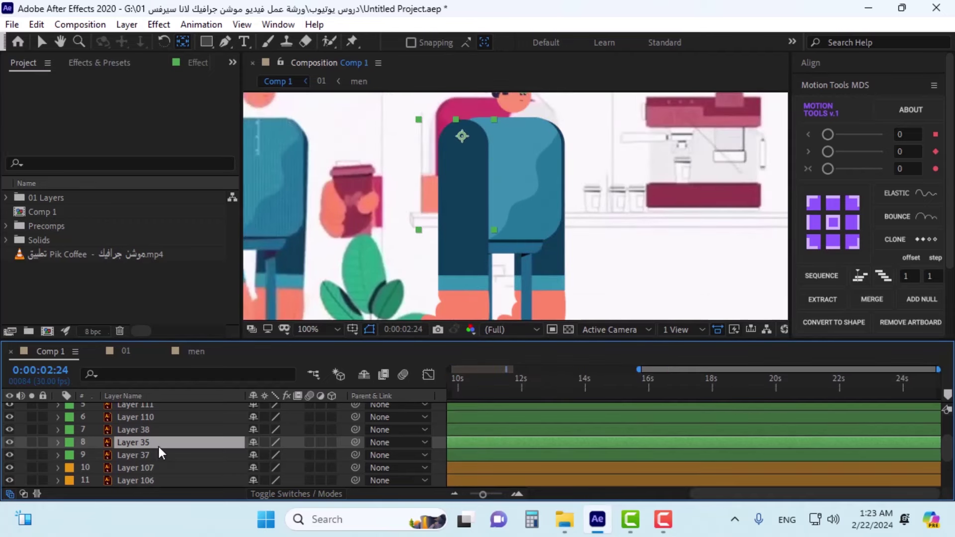
# Step: Rename the front arm, Layer 35, as hand and the rear arm, Layer 35 copy, as hand2
pyautogui.press('Return')
pyautogui.write('hand')
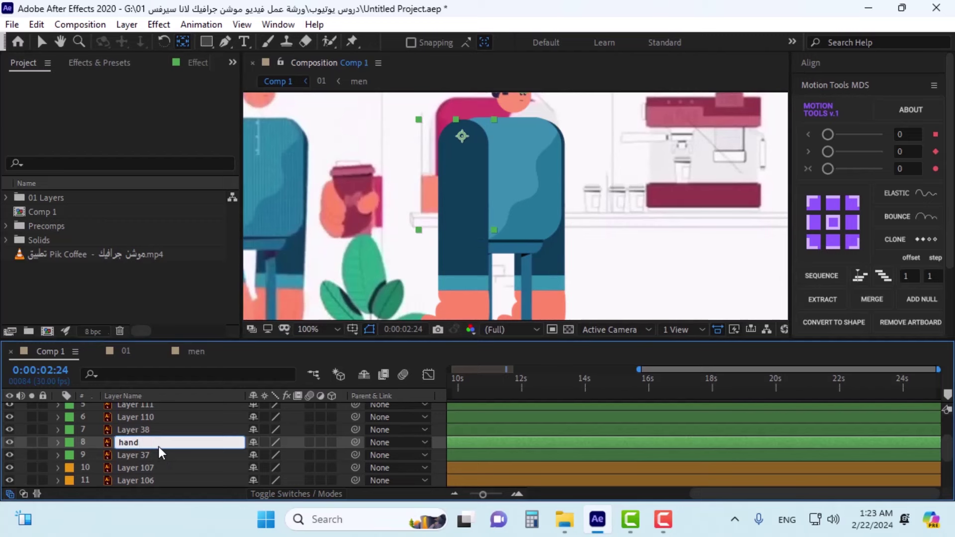
pyautogui.press('Return')
pyautogui.scroll(-1, 161, 452)
pyautogui.click(162, 464)
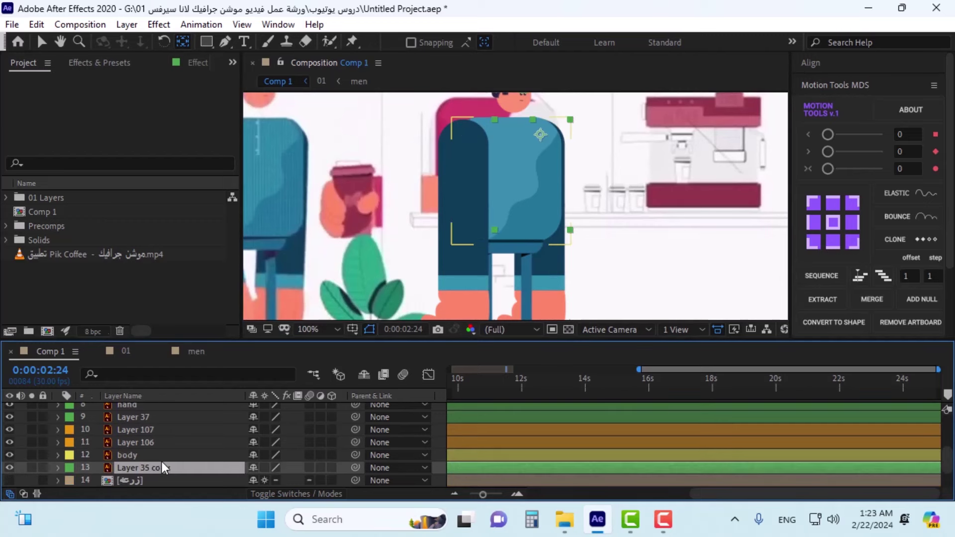
pyautogui.press('Return')
pyautogui.write('ha')
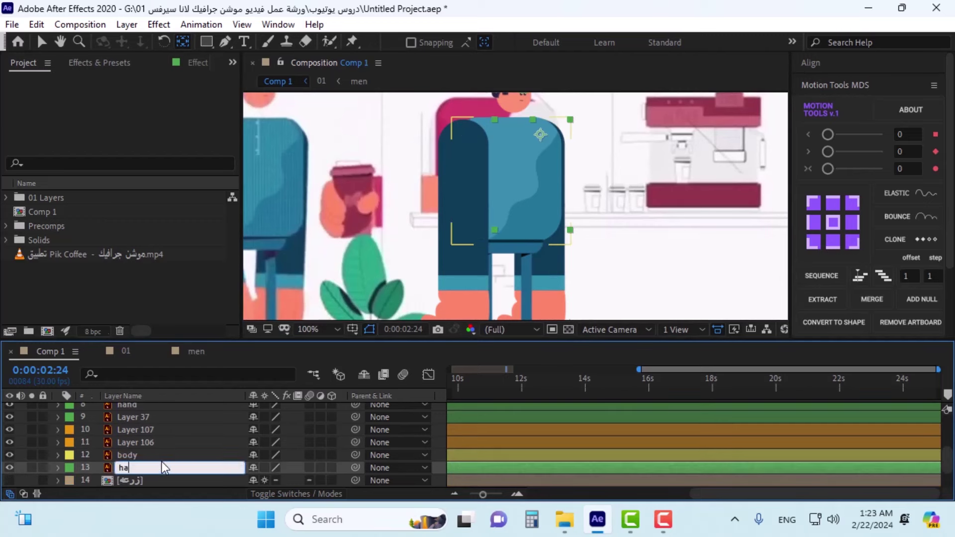
pyautogui.write('nd2')
pyautogui.press('Return')
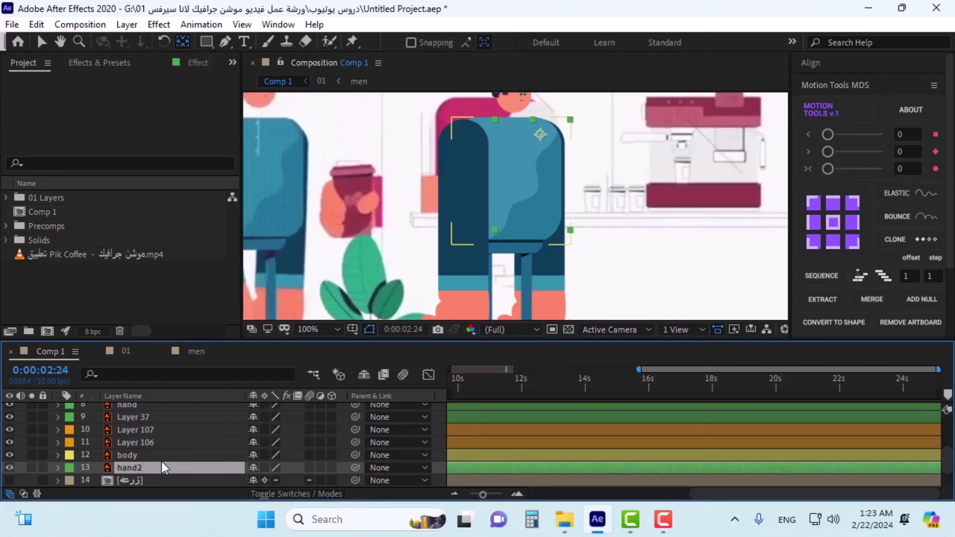
# Step: Rename the leg layers: Layer 106 as foot2 and Layer 107 as foot
pyautogui.click(143, 442)
pyautogui.press('Return')
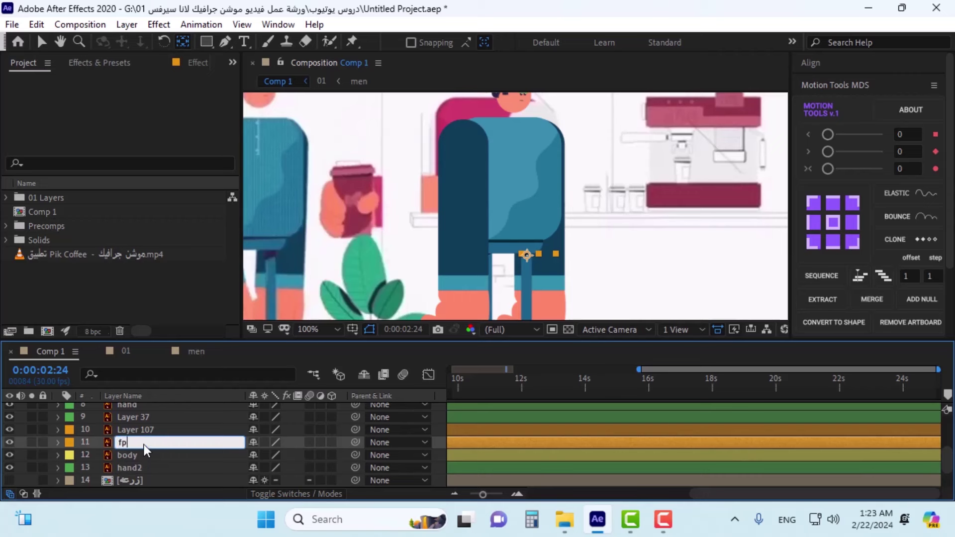
pyautogui.press('BackSpace')
pyautogui.press('BackSpace')
pyautogui.write('foot2')
pyautogui.press('Return')
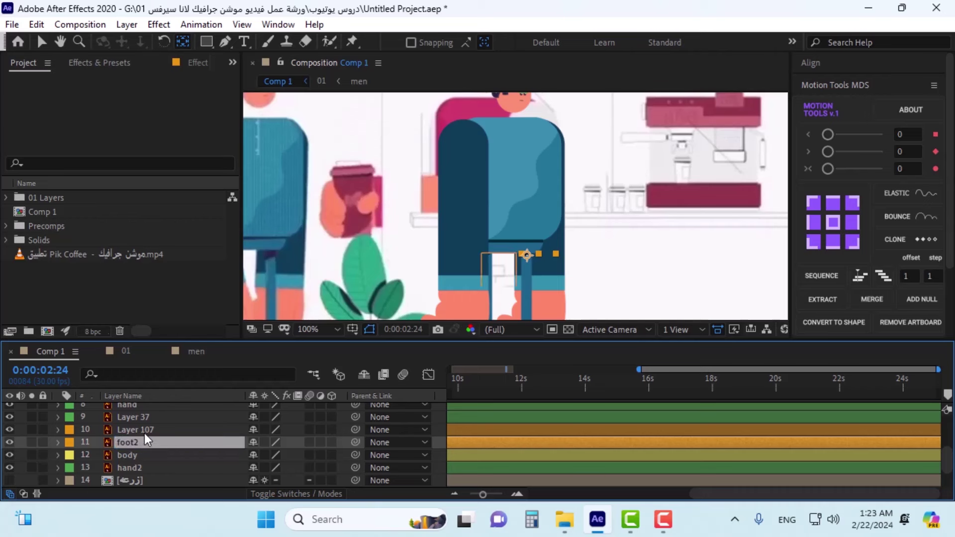
pyautogui.click(144, 434)
pyautogui.press('Return')
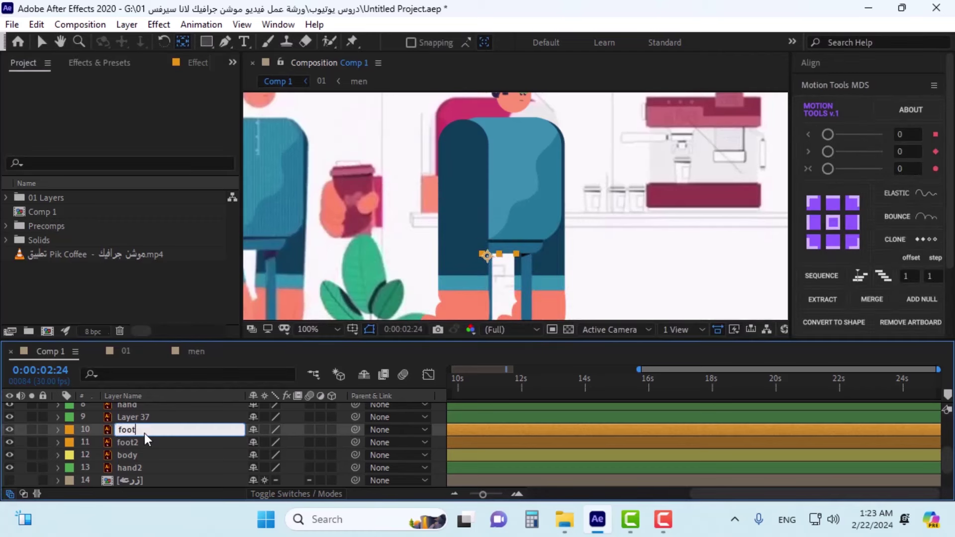
pyautogui.press('Return')
# Step: Identify the pelvis layer, Layer 37, among the remaining layers and rename it as hips
pyautogui.scroll(2, 136, 458)
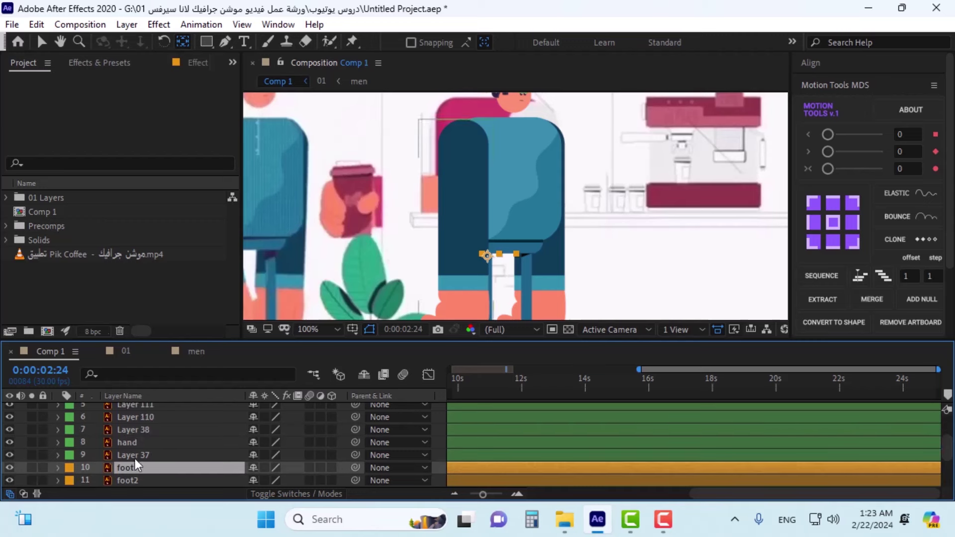
pyautogui.click(132, 460)
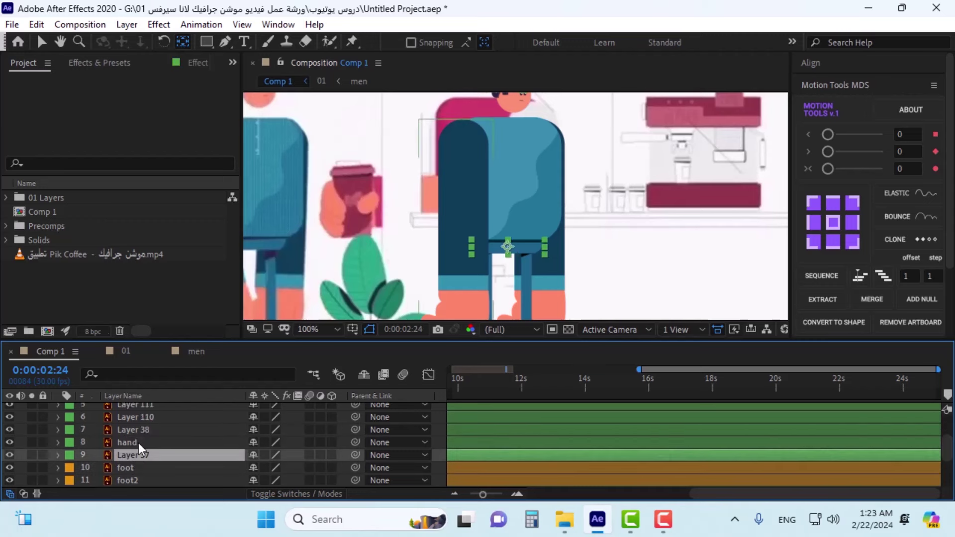
pyautogui.click(138, 442)
pyautogui.click(152, 429)
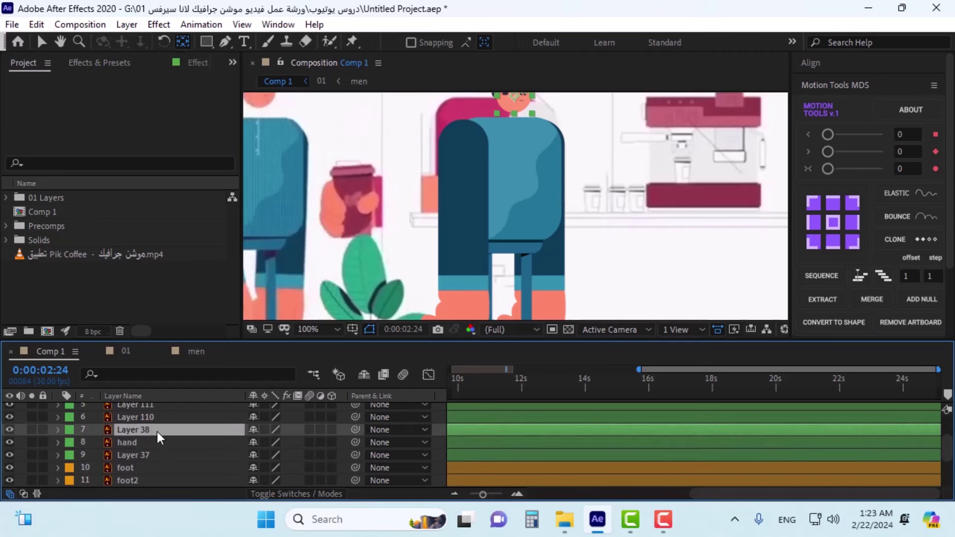
pyautogui.click(157, 454)
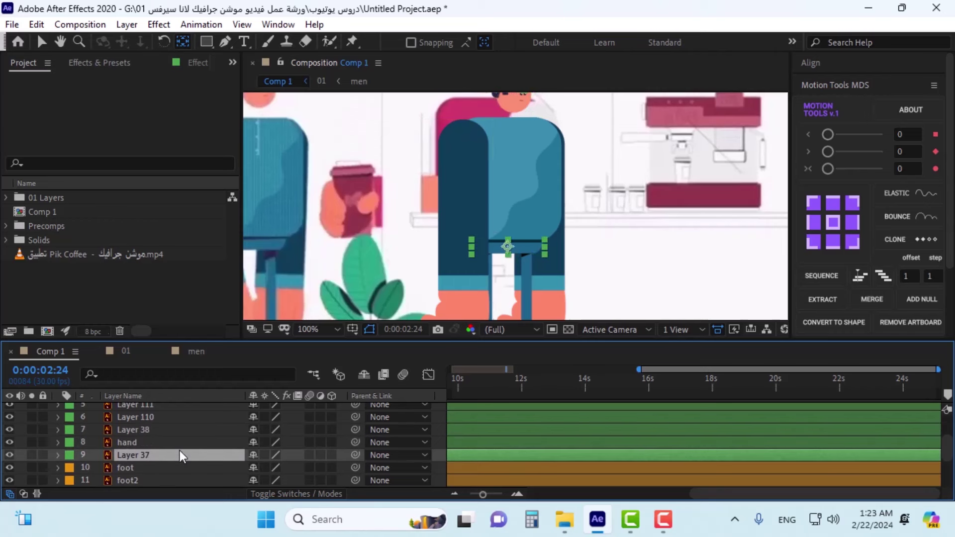
pyautogui.press('Return')
pyautogui.write('h')
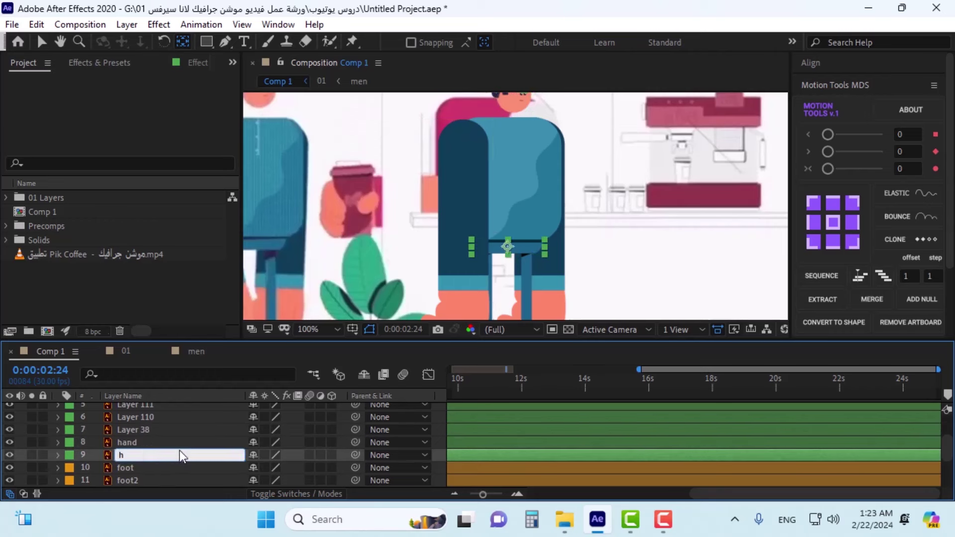
pyautogui.write('ips')
pyautogui.press('Return')
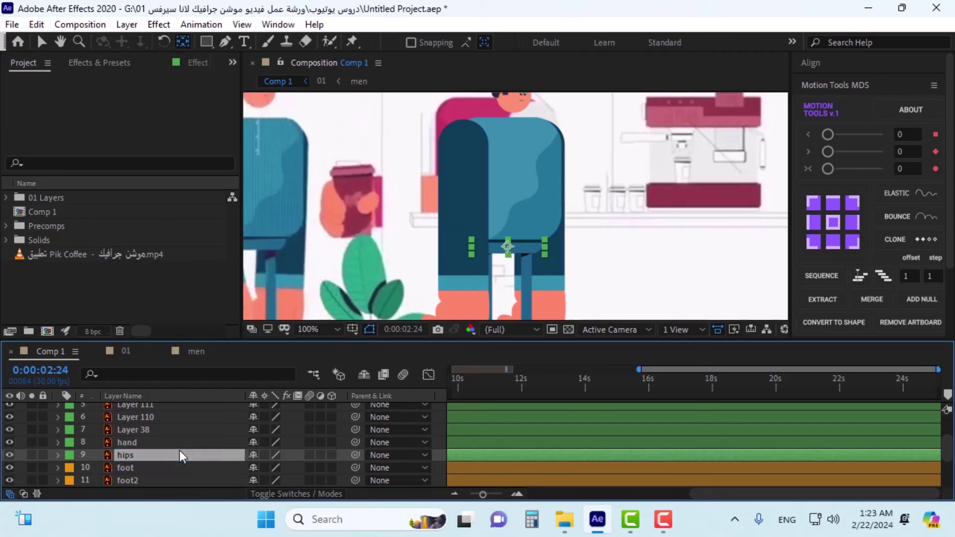
# Step: Move the anchor point of the head layer, Layer 38, down to the bottom of the face near the neck
pyautogui.click(133, 443)
pyautogui.click(136, 429)
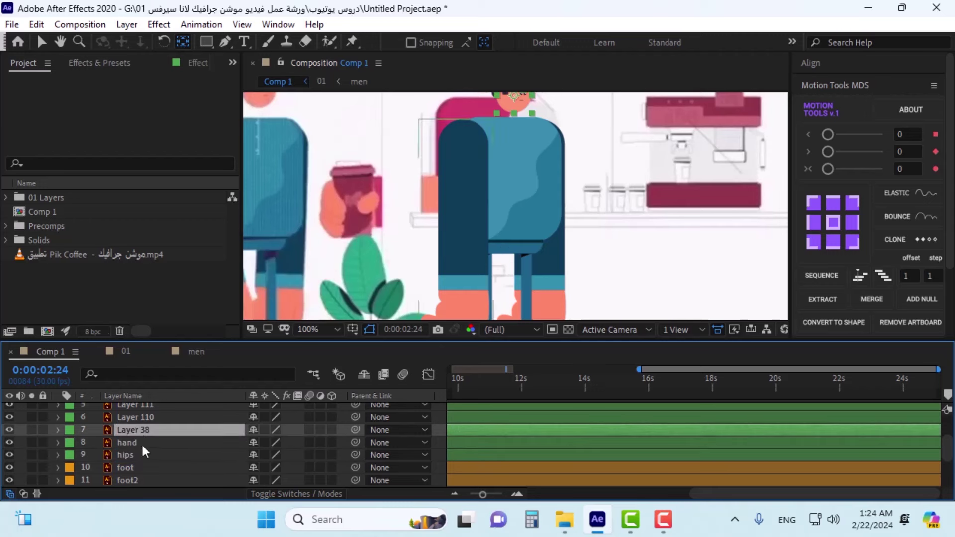
pyautogui.click(137, 443)
pyautogui.click(142, 432)
pyautogui.scroll(-4, 419, 169)
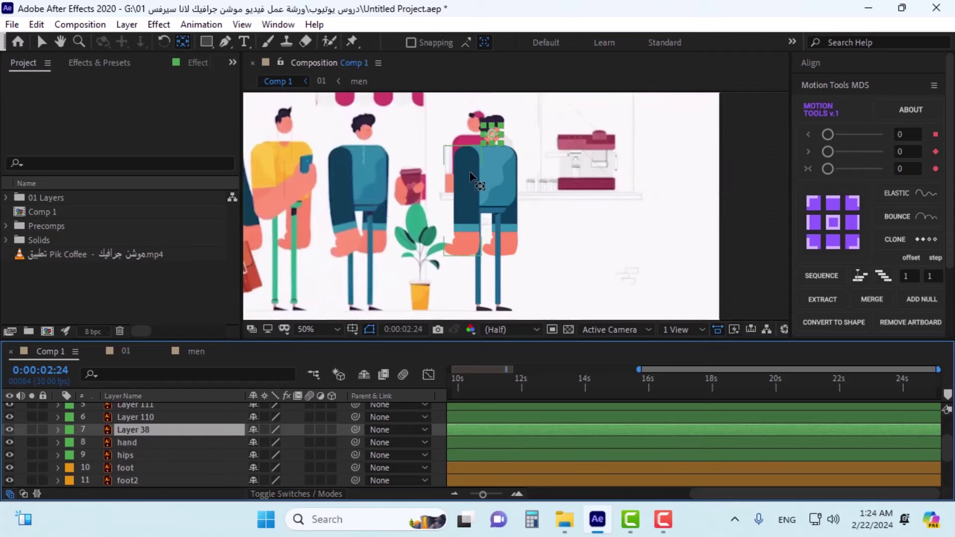
pyautogui.scroll(6, 471, 141)
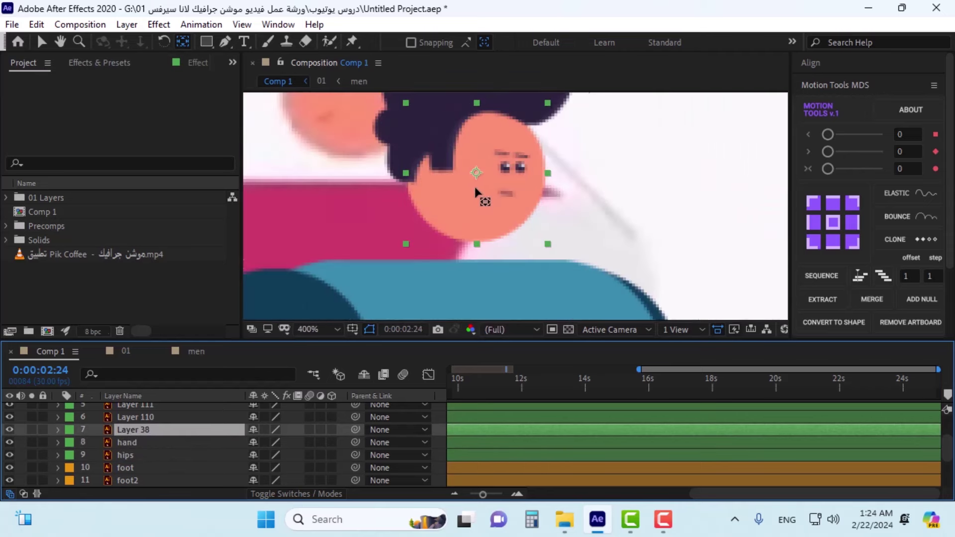
pyautogui.moveTo(476, 174); pyautogui.dragTo(476, 231)
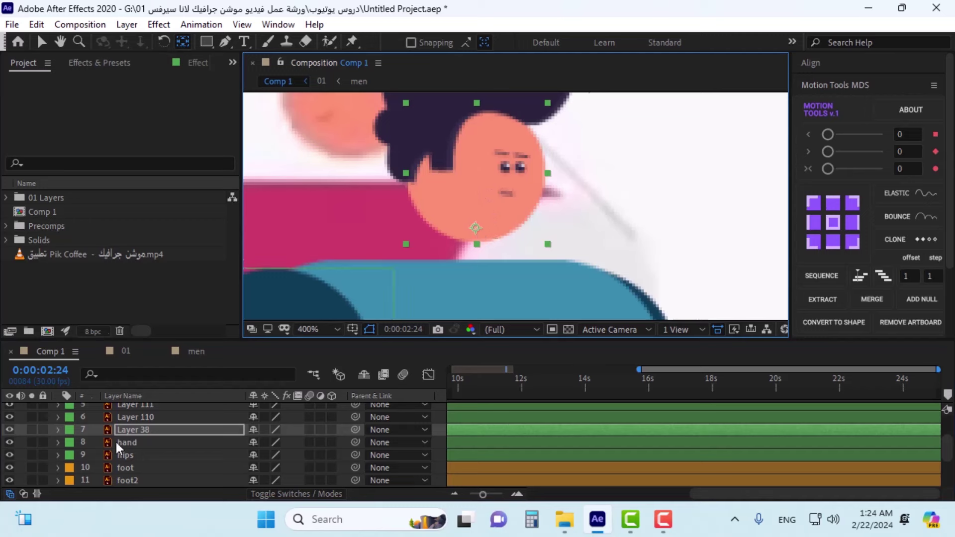
# Step: Rename the head layer, Layer 38, as head and the mouth layer, Layer 110, as mou
pyautogui.click(136, 429)
pyautogui.press('Return')
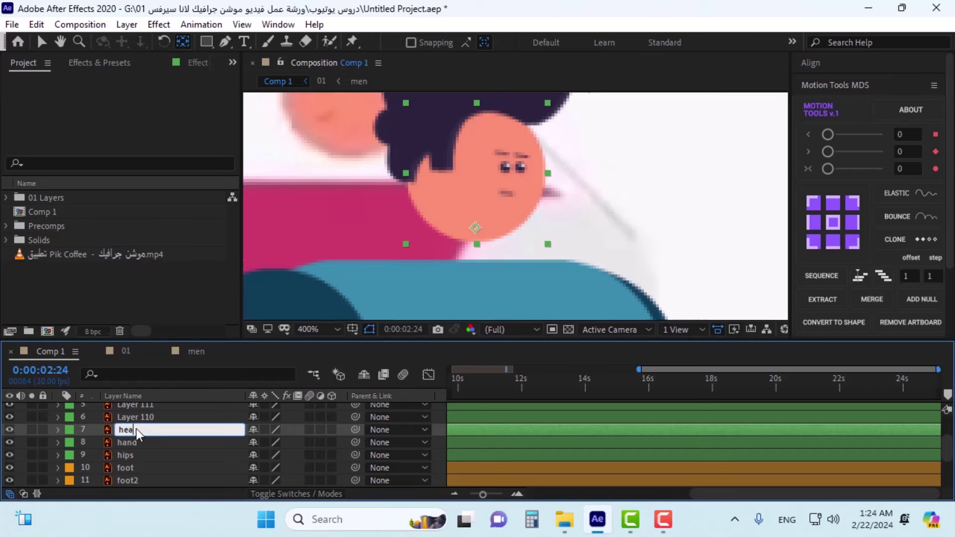
pyautogui.press('Return')
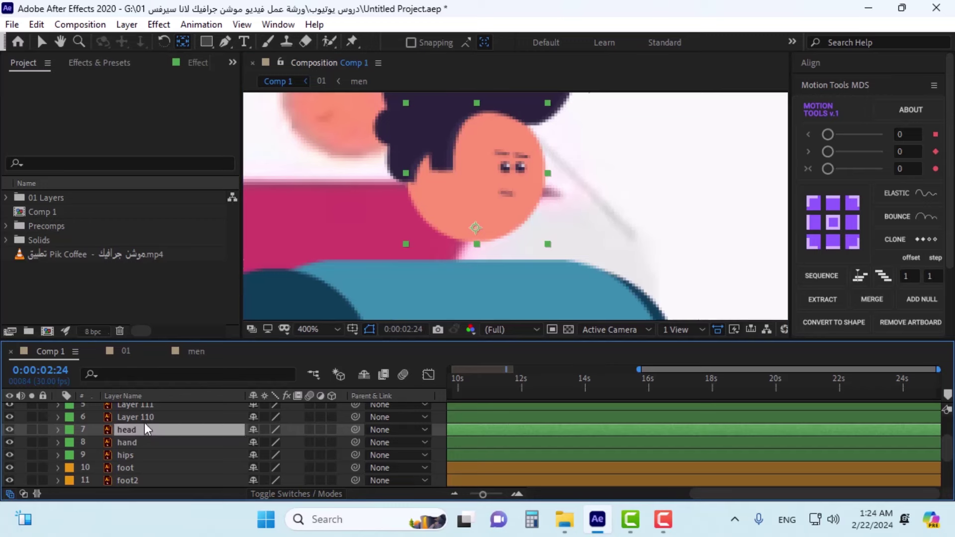
pyautogui.click(145, 419)
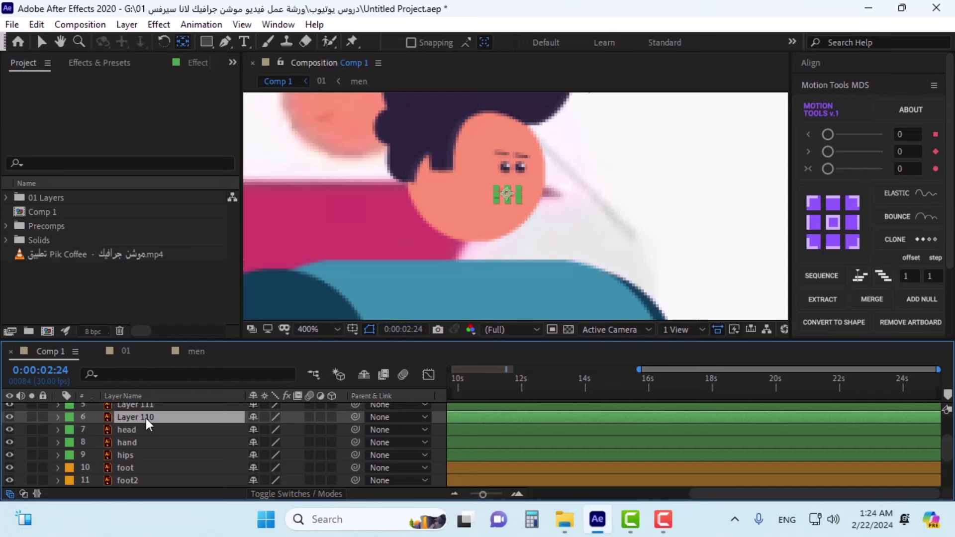
pyautogui.press('Return')
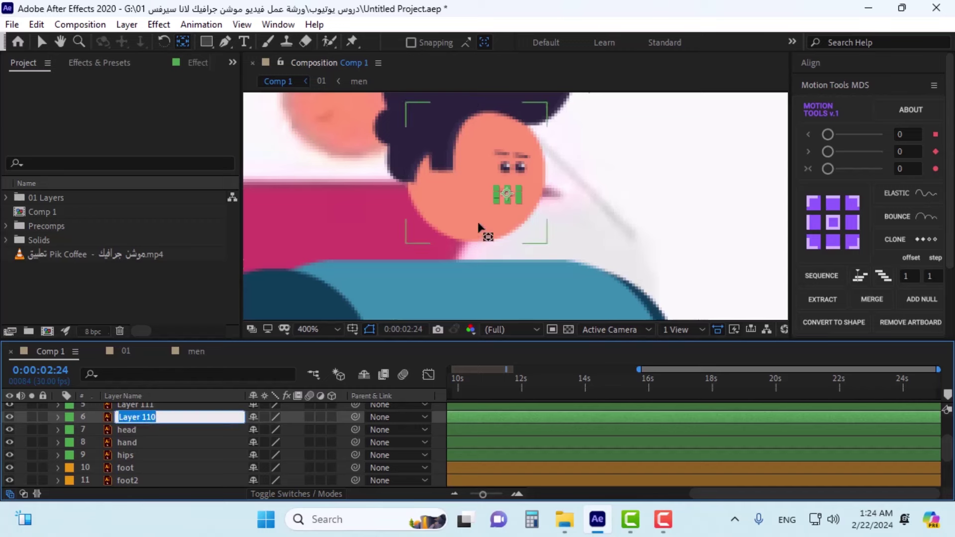
pyautogui.scroll(1, 514, 192)
pyautogui.scroll(-1, 507, 201)
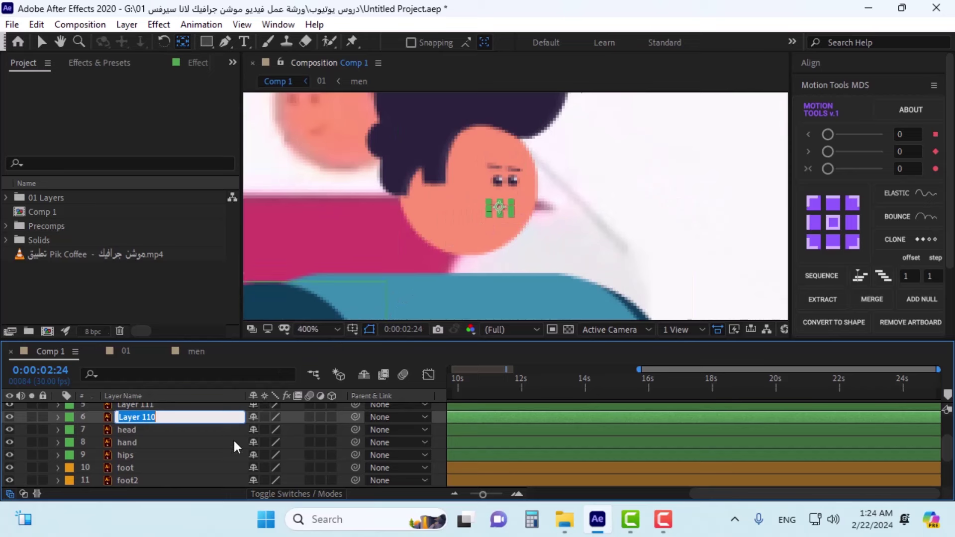
pyautogui.write('mou')
pyautogui.press('Return')
# Step: Rename the eyebrow layers: Layer 111 as bow2 and Layer 112 as bow
pyautogui.scroll(3, 224, 440)
pyautogui.click(162, 460)
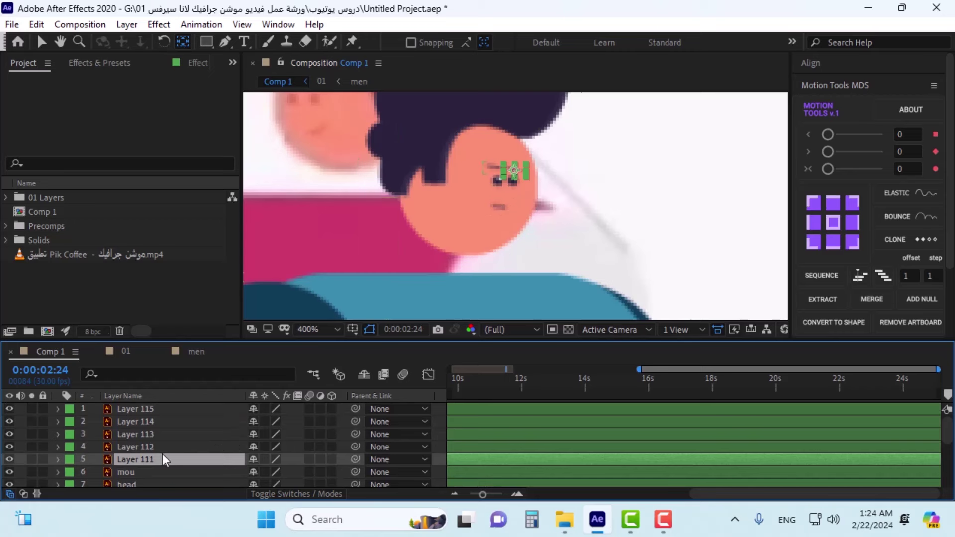
pyautogui.press('Return')
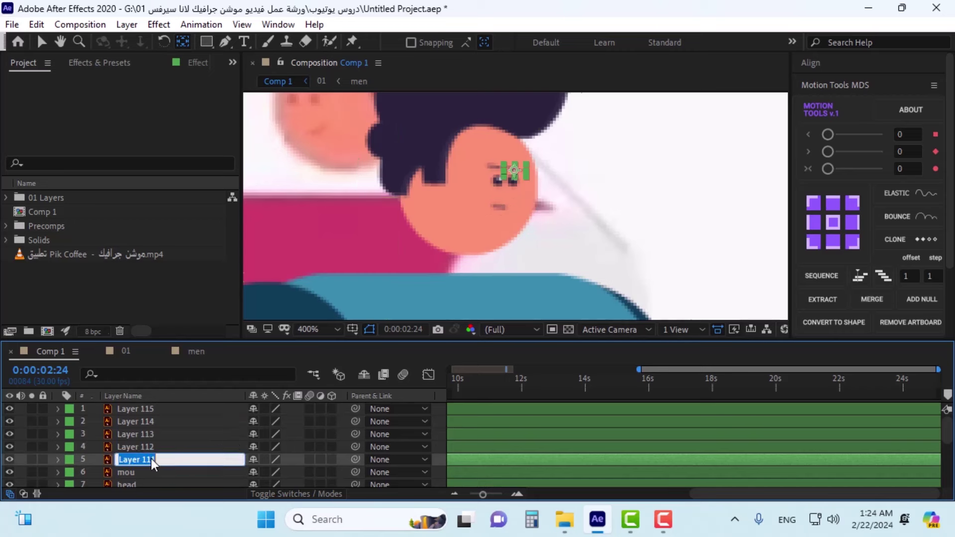
pyautogui.write('bow2')
pyautogui.press('Return')
pyautogui.click(148, 448)
pyautogui.press('Return')
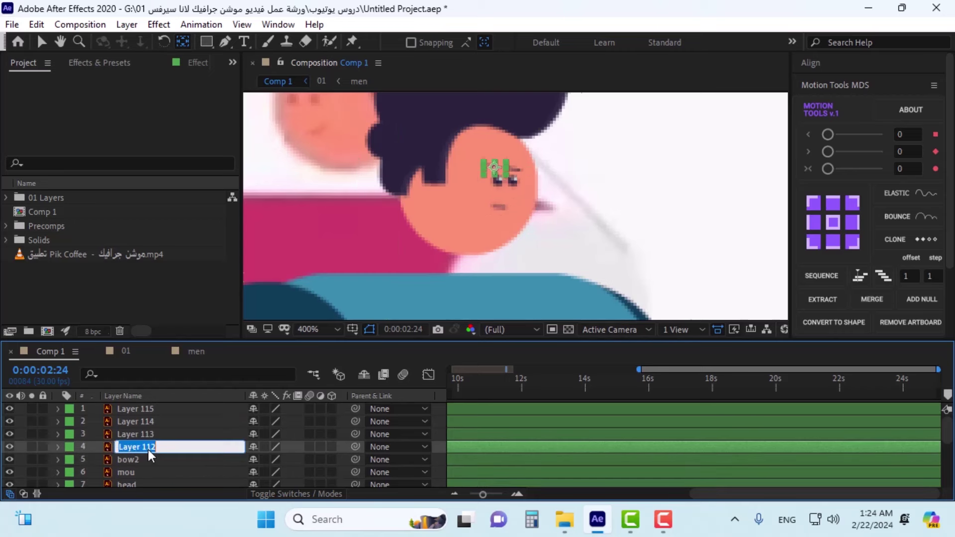
pyautogui.write('bow')
pyautogui.press('Return')
# Step: Rename the eye layers: Layer 113 as eye and Layer 114 as eye2
pyautogui.hotkey('ctrl', 'Up')
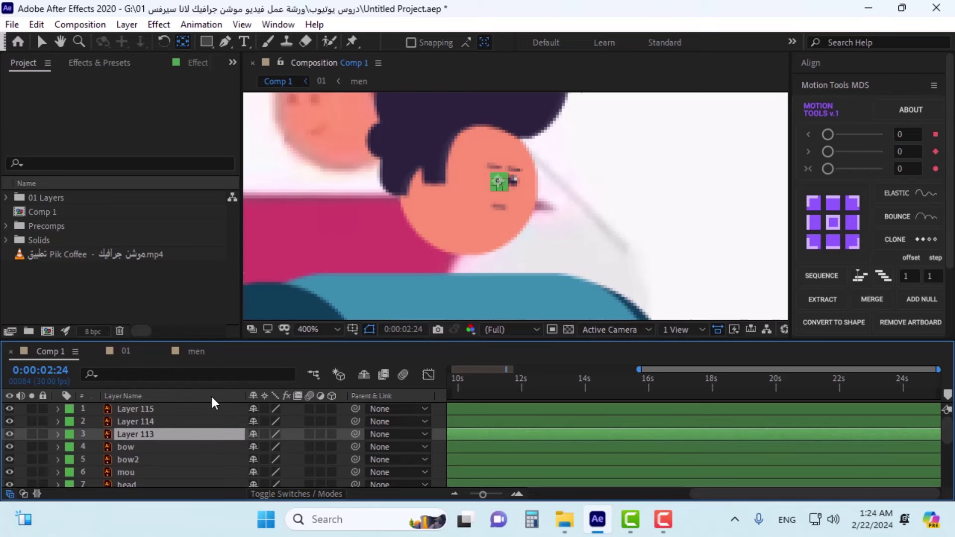
pyautogui.press('Return')
pyautogui.write('eye')
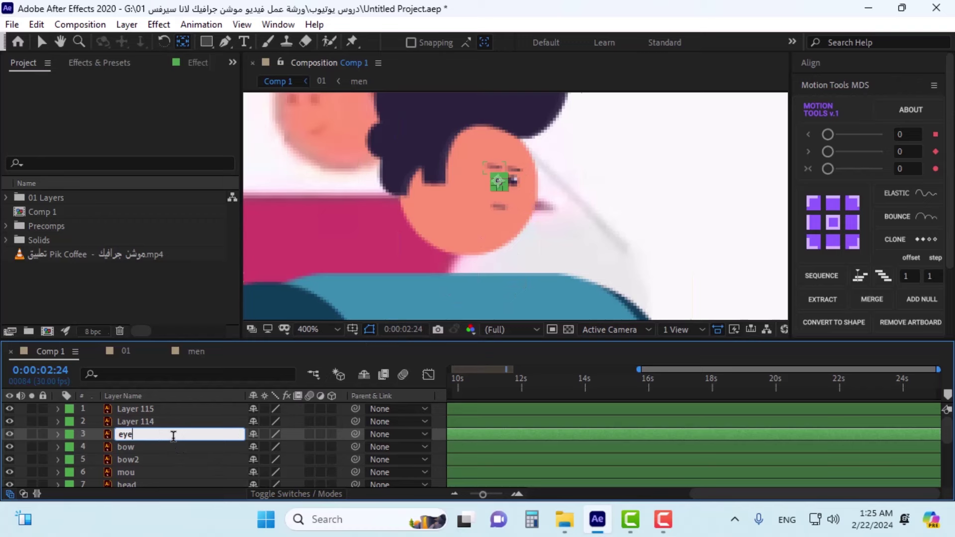
pyautogui.press('Return')
pyautogui.hotkey('ctrl', 'Up')
pyautogui.press('Return')
pyautogui.write('eye2')
pyautogui.press('Return')
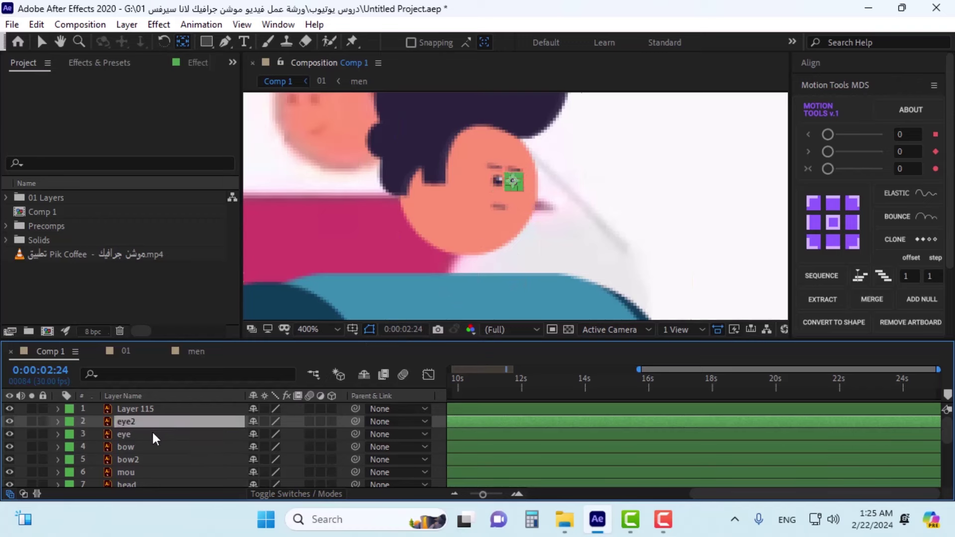
# Step: Move the anchor point of the hair layer, Layer 115, down to where the hair meets the face, and rename the layer as hair
pyautogui.hotkey('ctrl', 'Up')
pyautogui.scroll(-1, 486, 200)
pyautogui.moveTo(476, 156); pyautogui.dragTo(463, 175)
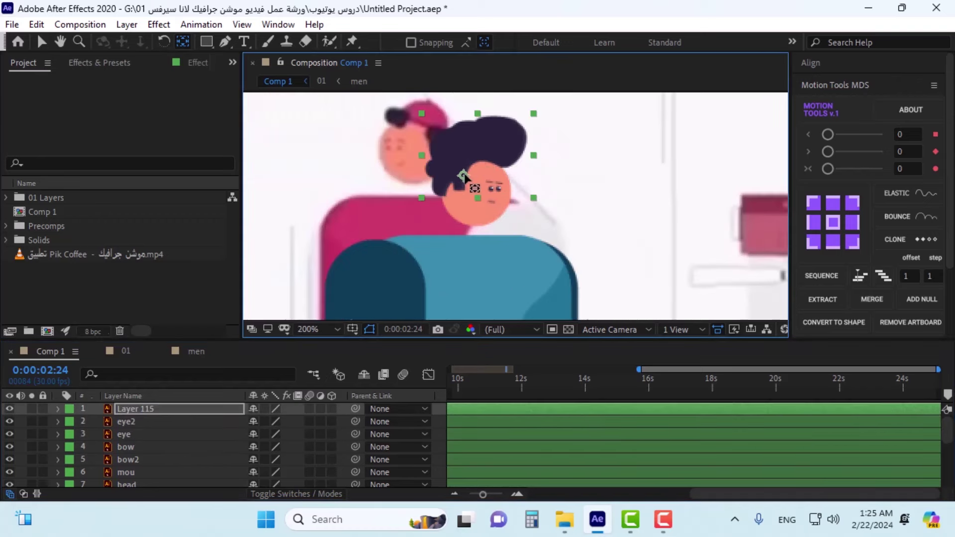
pyautogui.click(162, 408)
pyautogui.press('Return')
pyautogui.write('hair')
pyautogui.press('Return')
# Step: Add Position and Scale keyframes to the body layer at 0:00:01:21
pyautogui.scroll(-3, 169, 415)
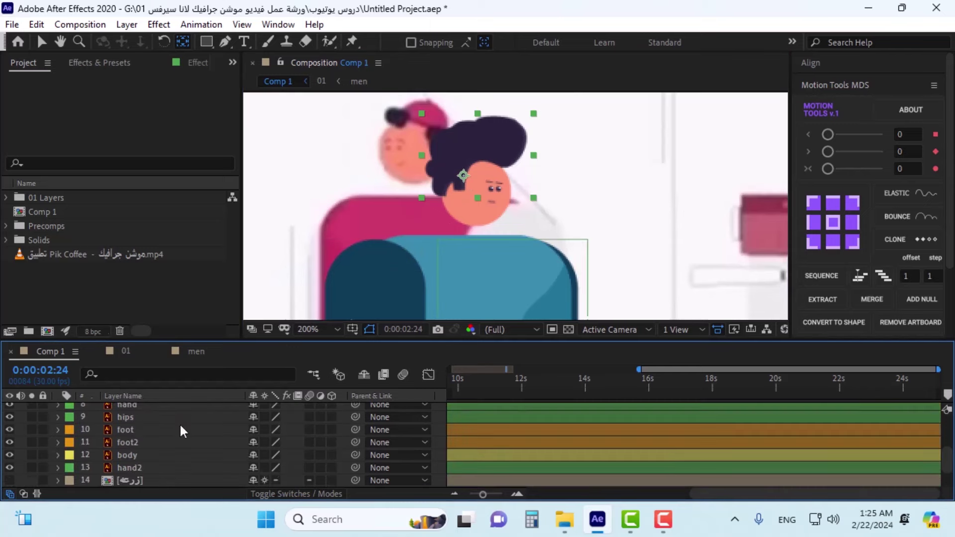
pyautogui.scroll(-4, 508, 233)
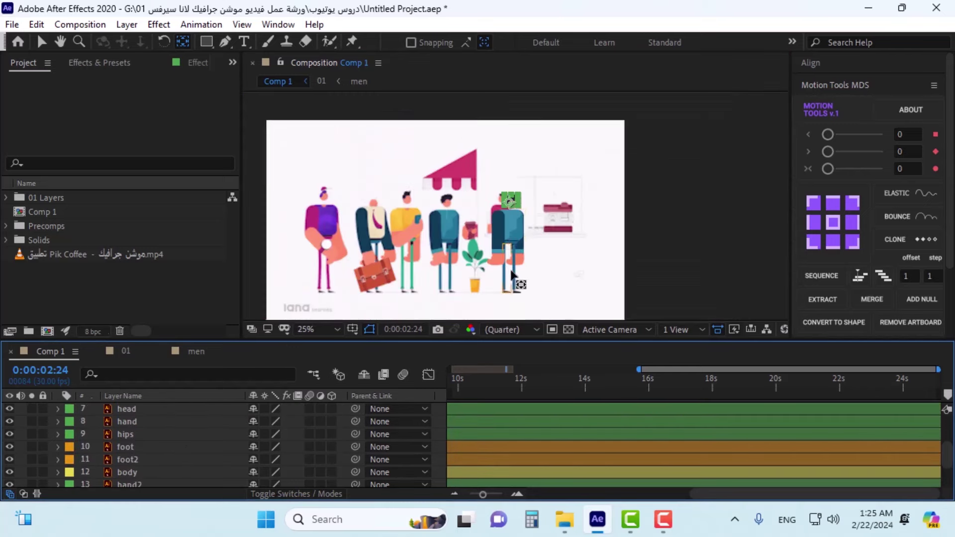
pyautogui.scroll(1, 537, 261)
pyautogui.scroll(3, 507, 397)
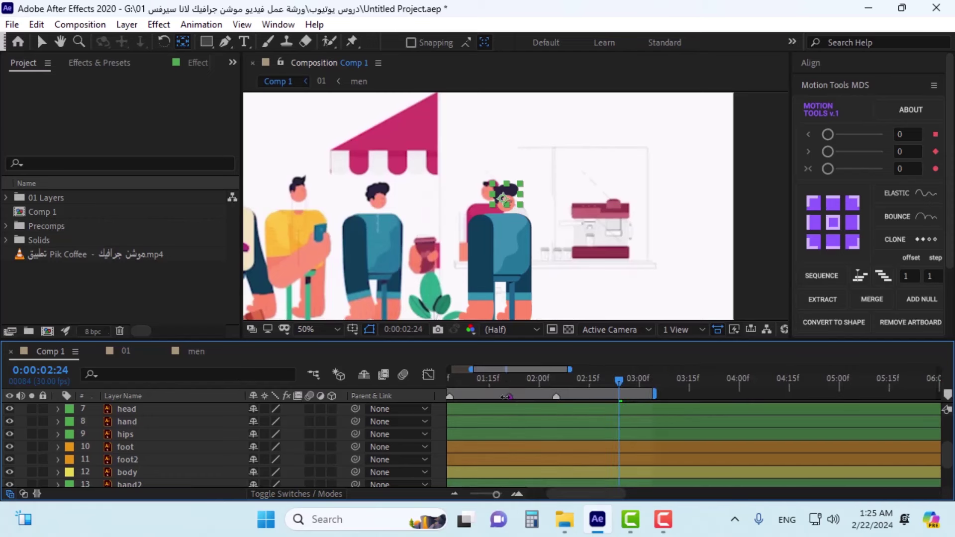
pyautogui.click(507, 379)
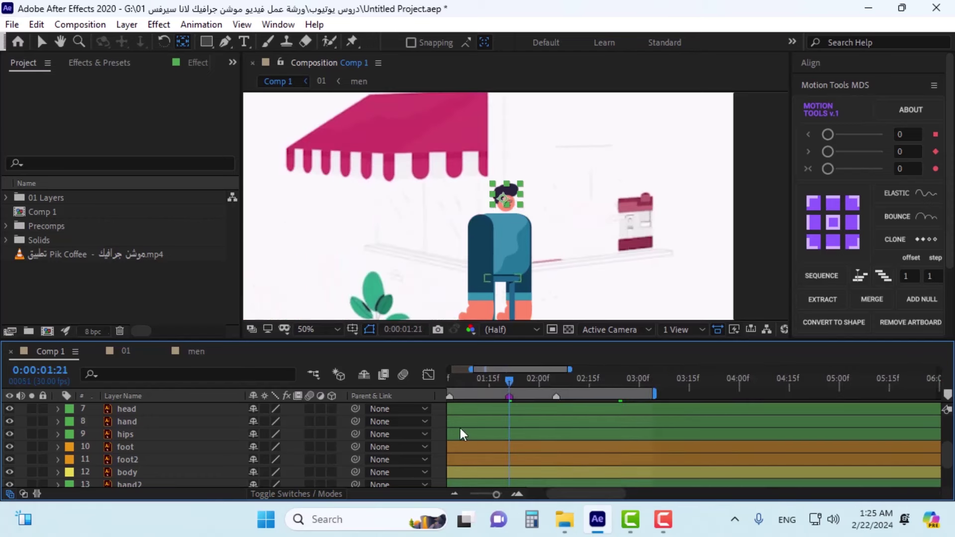
pyautogui.scroll(-1, 164, 422)
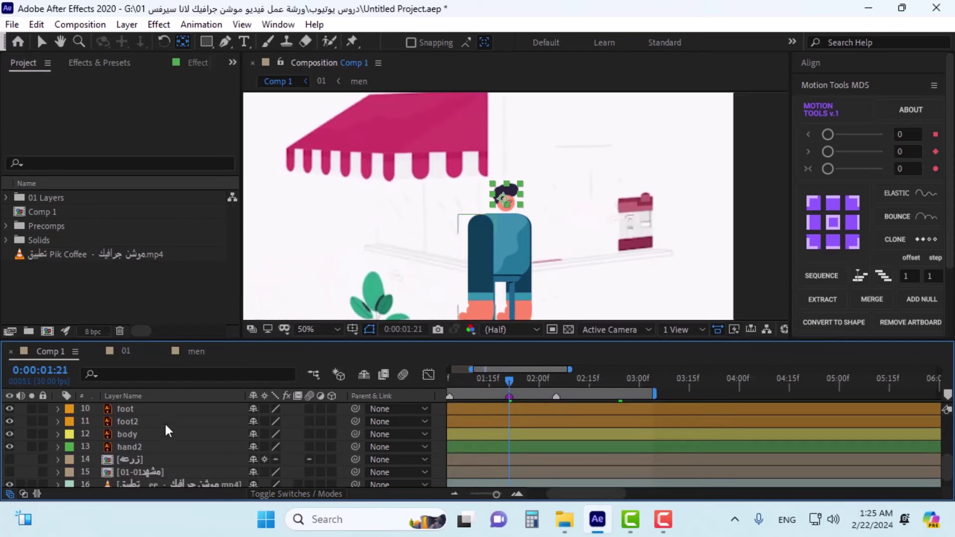
pyautogui.click(133, 437)
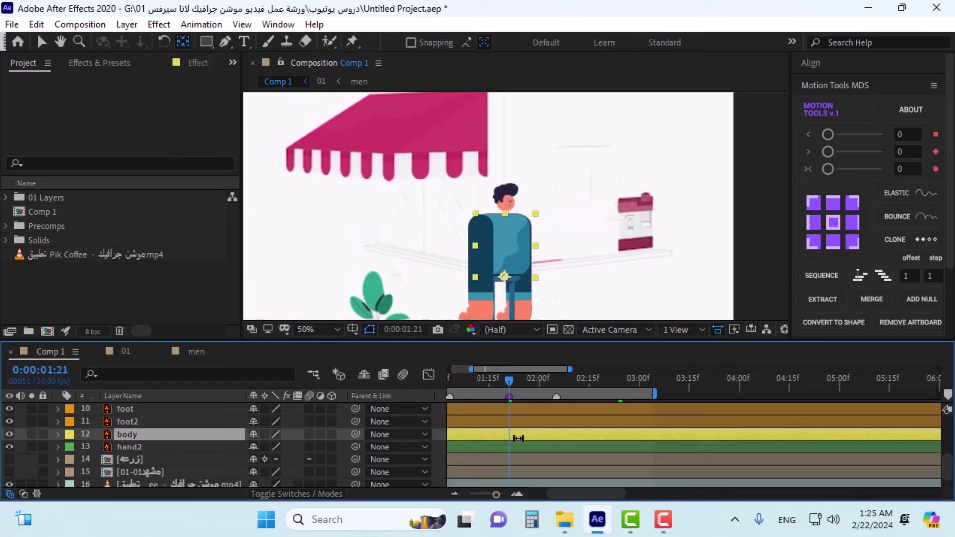
pyautogui.press('p')
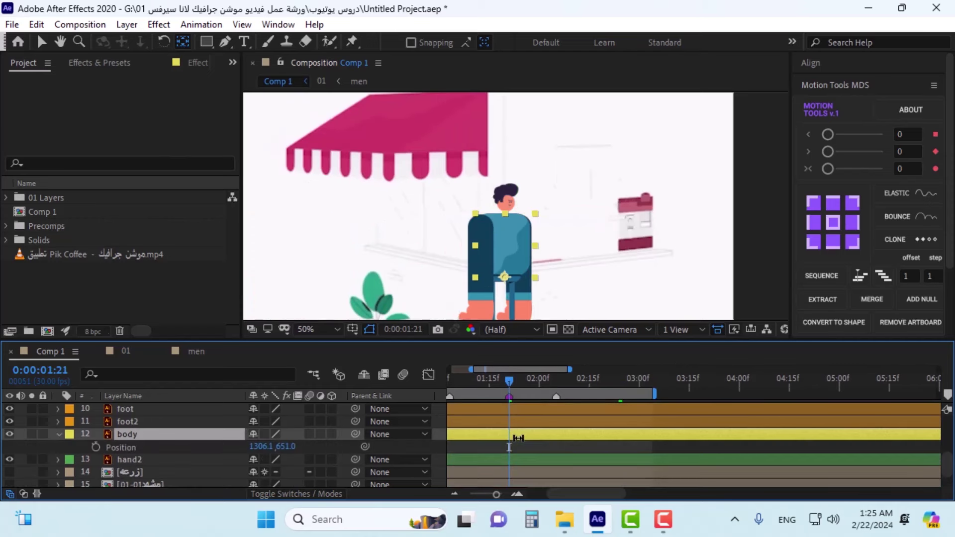
pyautogui.hotkey('shift', 's')
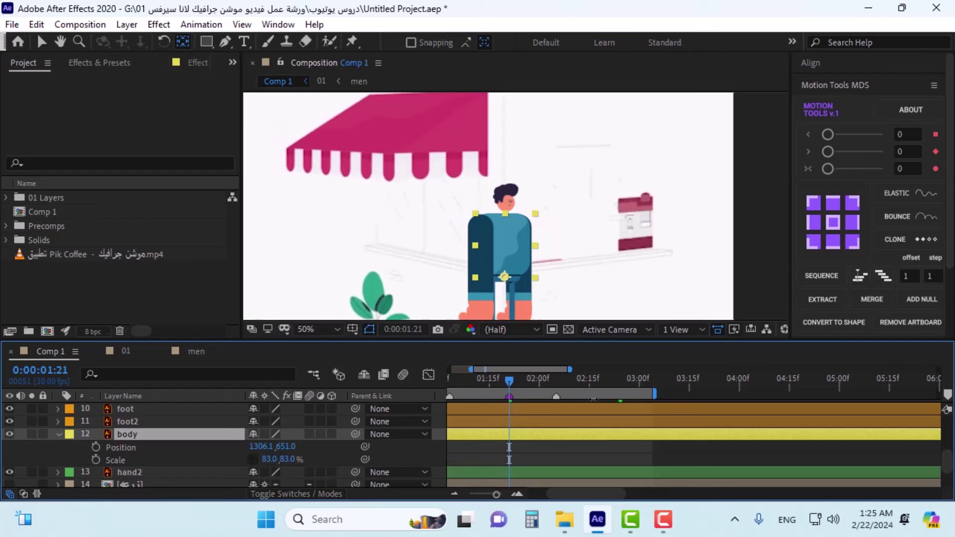
pyautogui.click(95, 447)
pyautogui.click(96, 459)
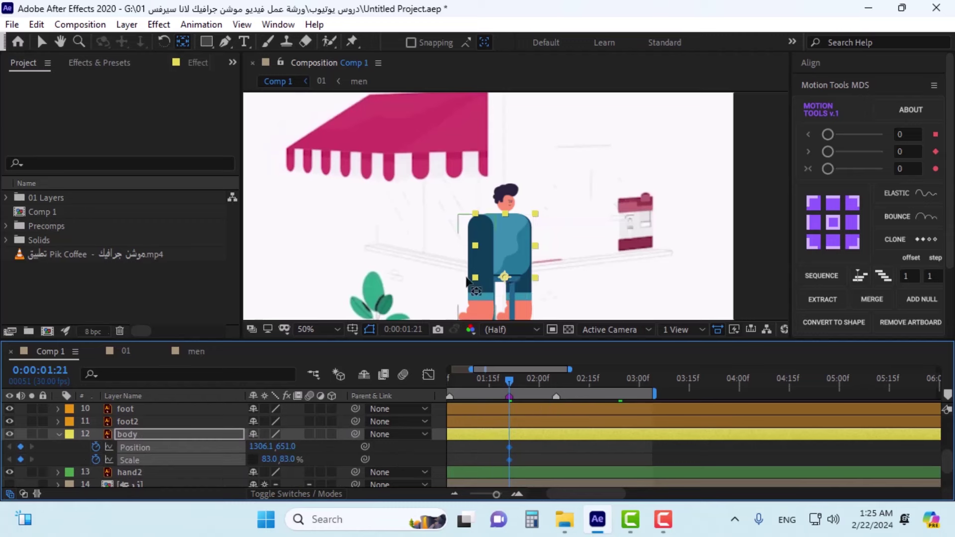
# Step: Check the body's entrance in the reference video and set the body layer's scale to 100, 0% at 0:00:01:21
pyautogui.moveTo(425, 268); pyautogui.dragTo(470, 191)
pyautogui.press('v')
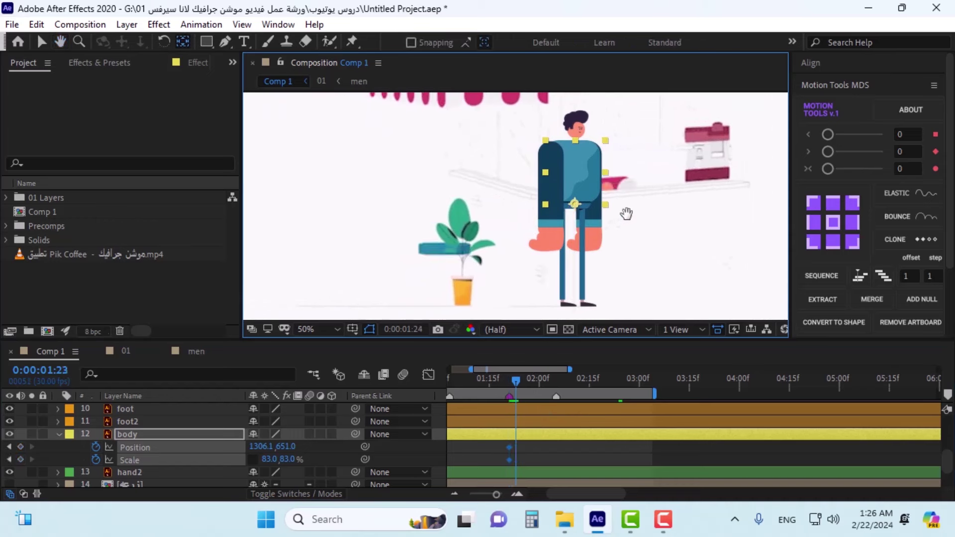
pyautogui.press('pageup')
pyautogui.press('pageup')
pyautogui.press('pageup')
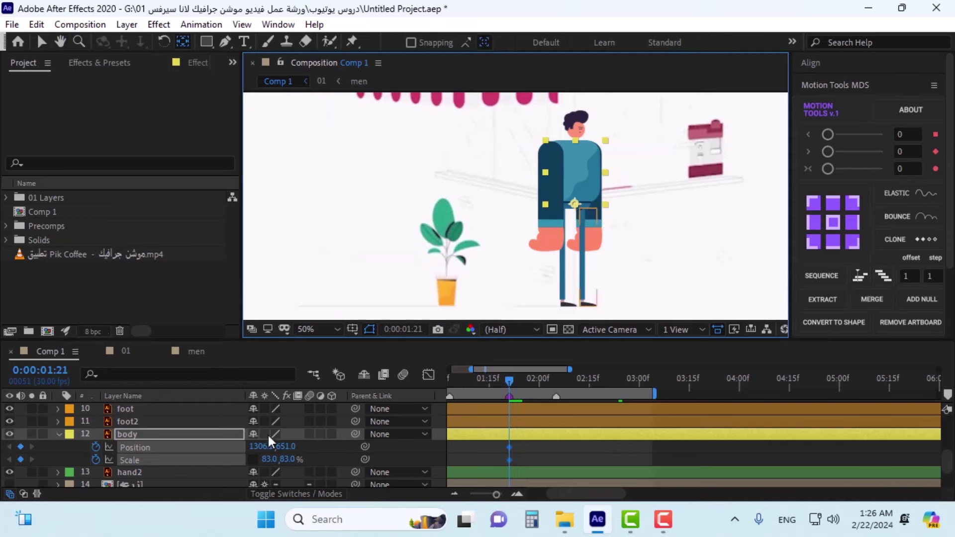
pyautogui.click(269, 459)
pyautogui.write('100')
pyautogui.press('Return')
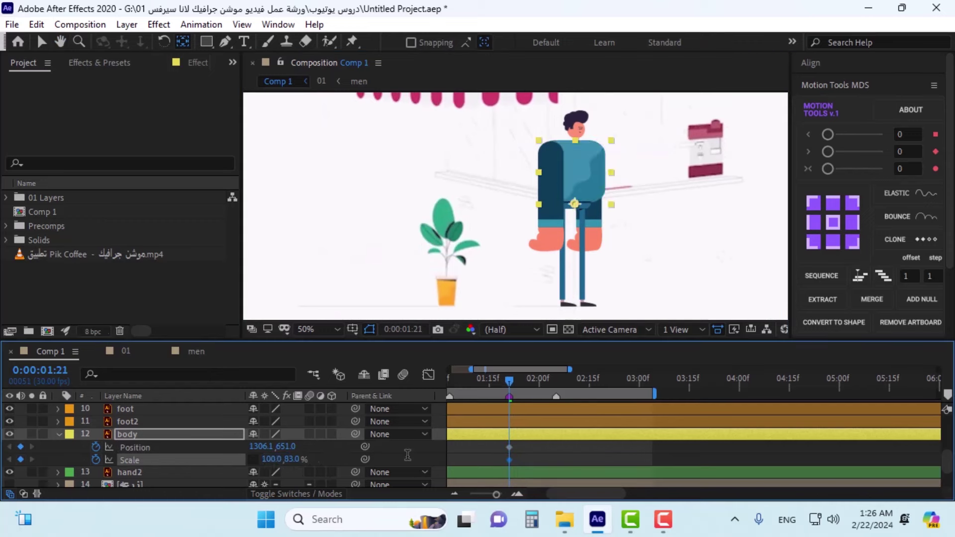
pyautogui.click(288, 460)
pyautogui.write('0')
pyautogui.press('Return')
# Step: Advance to 0:00:01:27, where the reference body shape appears, and set the body layer's vertical scale to 40%
pyautogui.press('space')
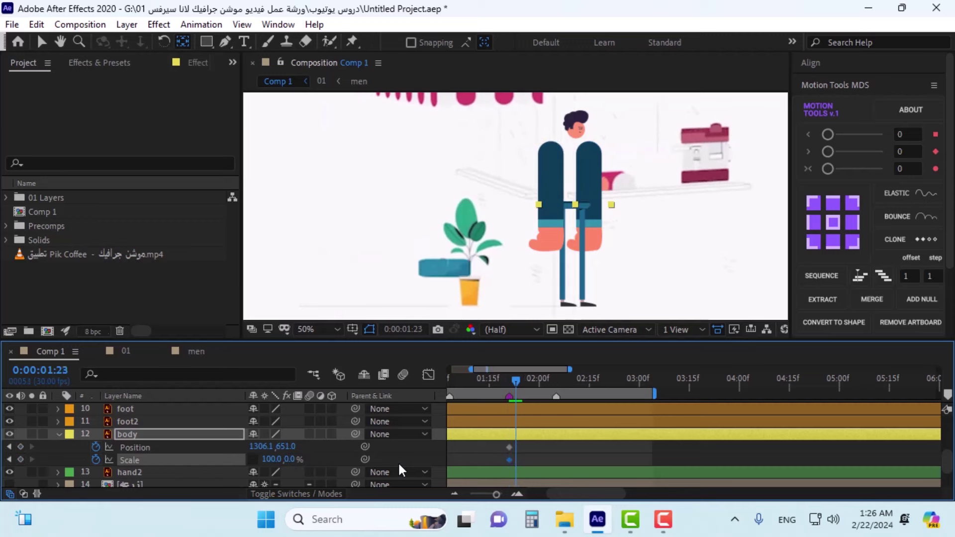
pyautogui.press('pageup')
pyautogui.press('space')
pyautogui.click(289, 460)
pyautogui.write('40')
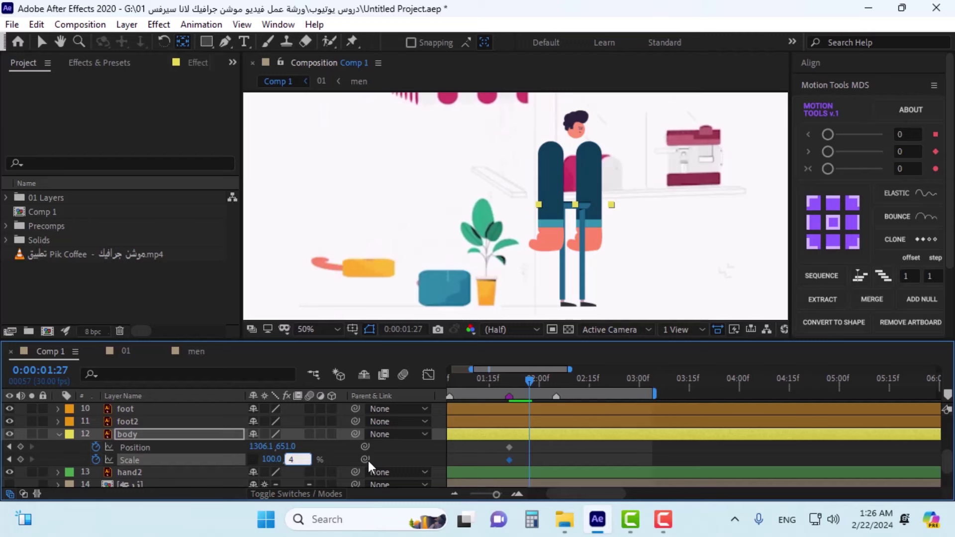
pyautogui.press('Return')
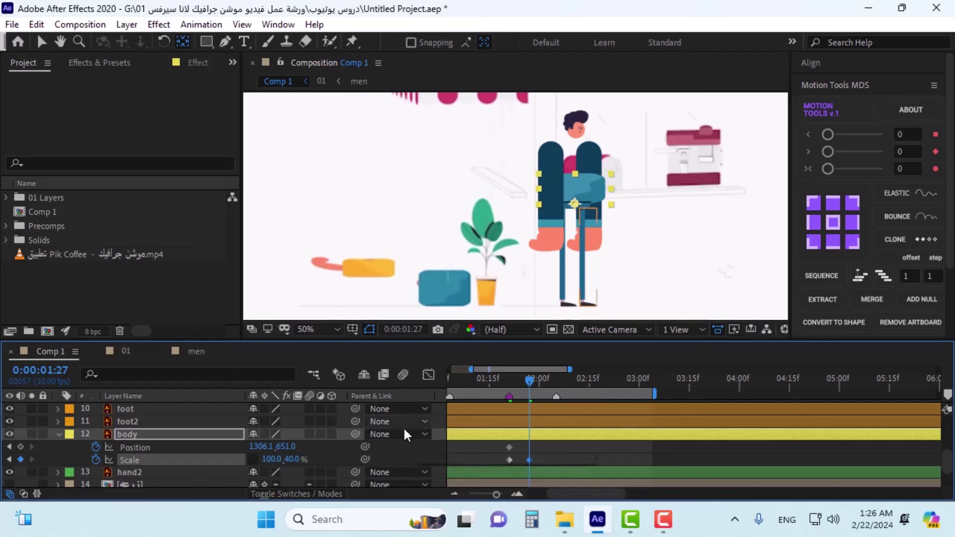
# Step: Lower the body layer to the ground line at 0:00:01:27, with a vertical position of 927
pyautogui.click(329, 449)
pyautogui.hotkey('shift', 'Down')
pyautogui.hotkey('shift', 'Down')
pyautogui.hotkey('shift', 'Down')
pyautogui.hotkey('shift', 'Down')
pyautogui.hotkey('shift', 'Down')
pyautogui.hotkey('shift', 'Down')
pyautogui.hotkey('shift', 'Down')
pyautogui.hotkey('shift', 'Down')
pyautogui.hotkey('shift', 'Down')
pyautogui.hotkey('shift', 'Down')
pyautogui.hotkey('shift', 'Down')
pyautogui.hotkey('shift', 'Down')
pyautogui.hotkey('shift', 'Down')
pyautogui.hotkey('shift', 'Down')
pyautogui.hotkey('shift', 'Down')
pyautogui.hotkey('shift', 'Down')
pyautogui.hotkey('shift', 'Down')
pyautogui.hotkey('shift', 'Down')
pyautogui.hotkey('shift', 'Down')
pyautogui.hotkey('shift', 'Down')
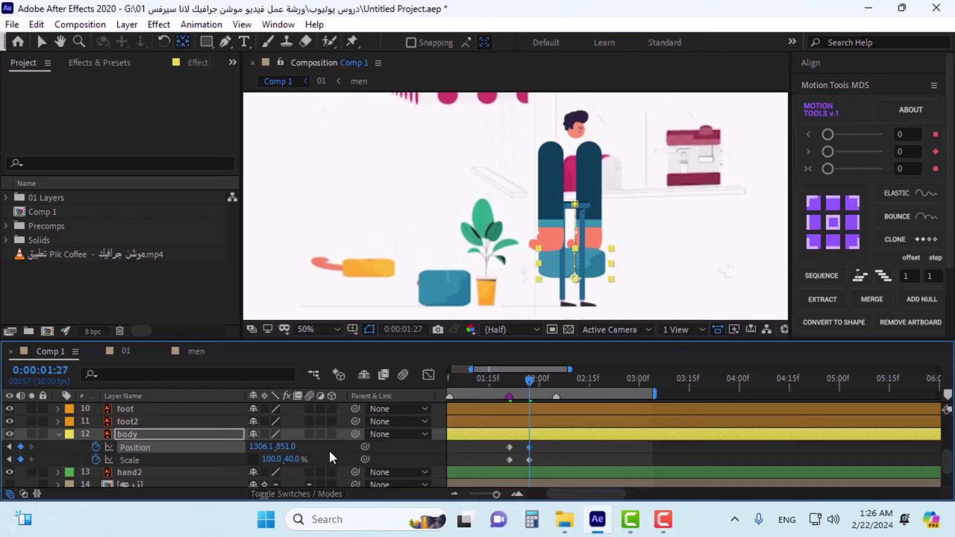
pyautogui.hotkey('shift', 'Down')
pyautogui.hotkey('shift', 'Down')
pyautogui.hotkey('shift', 'Down')
pyautogui.hotkey('shift', 'Down')
pyautogui.hotkey('shift', 'Down')
pyautogui.hotkey('shift', 'Down')
pyautogui.hotkey('shift', 'Down')
pyautogui.press('Down')
pyautogui.press('Down')
pyautogui.press('Down')
pyautogui.press('Down')
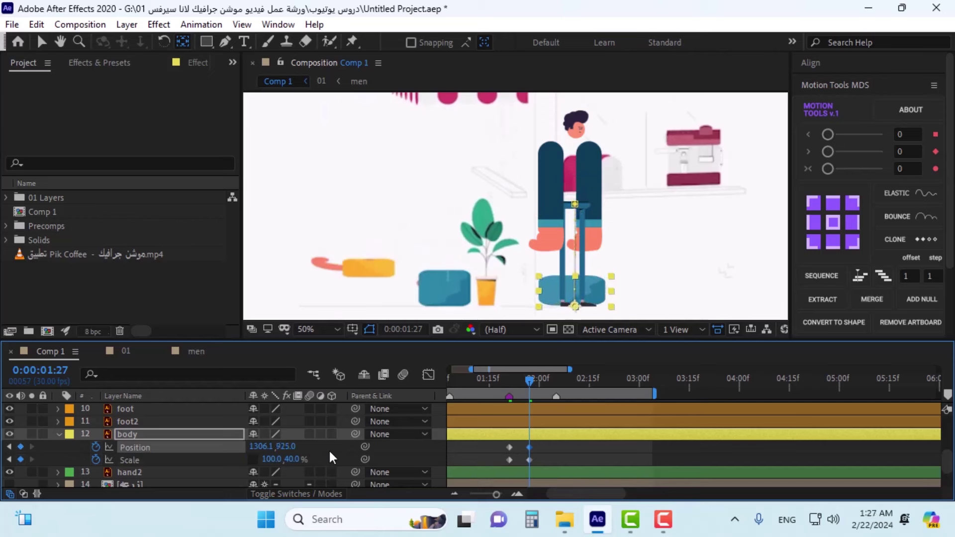
pyautogui.press('Down')
pyautogui.press('Down')
pyautogui.click(324, 453)
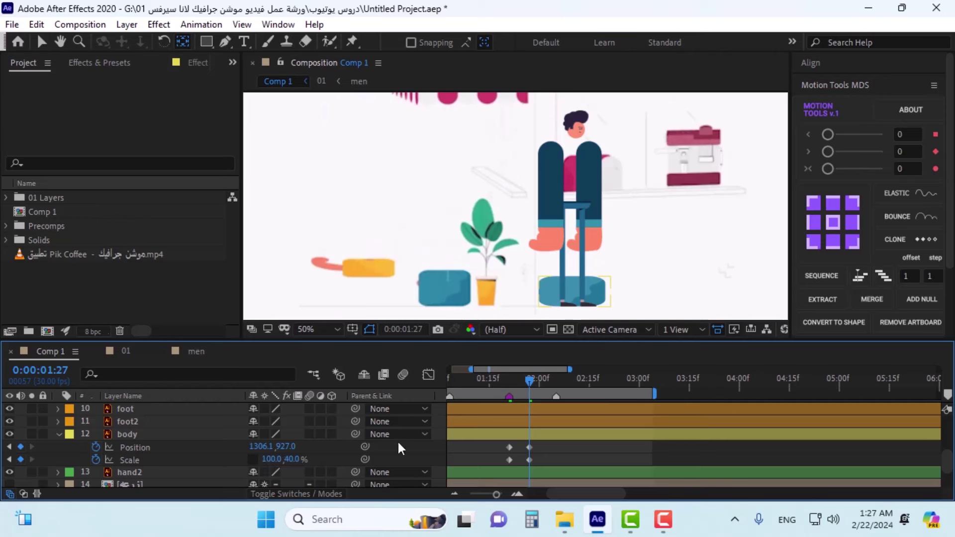
# Step: Return to the body's first keyframe at 0:00:01:21 and set its horizontal scale to 83%
pyautogui.press('j')
pyautogui.click(272, 460)
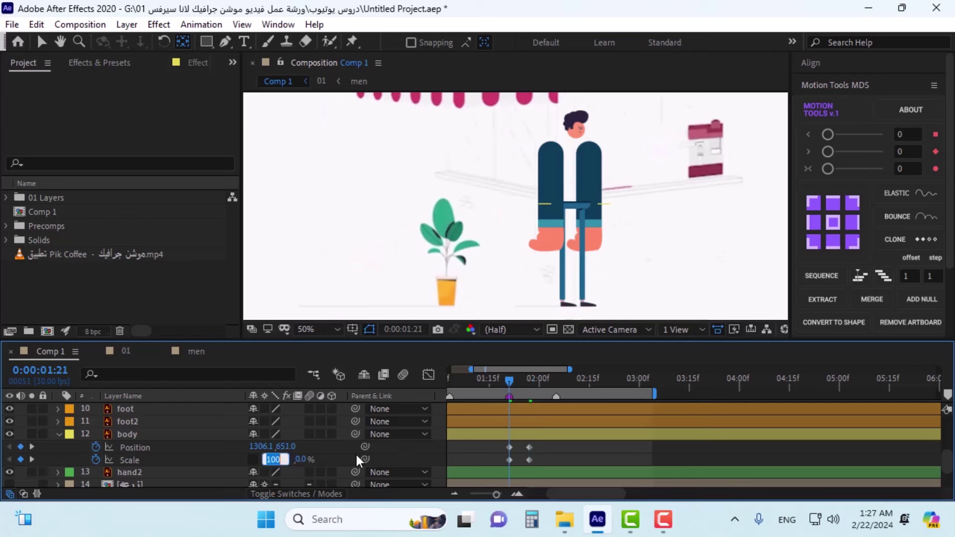
pyautogui.write('83')
pyautogui.press('Return')
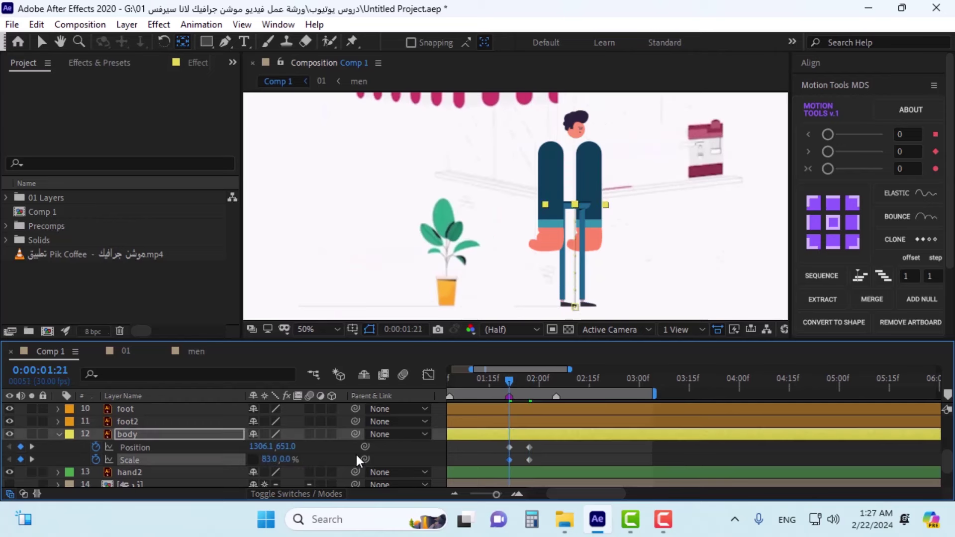
# Step: Go to the body layer's keyframe at 0:00:01:27 and set its horizontal scale to 83%
pyautogui.press('k')
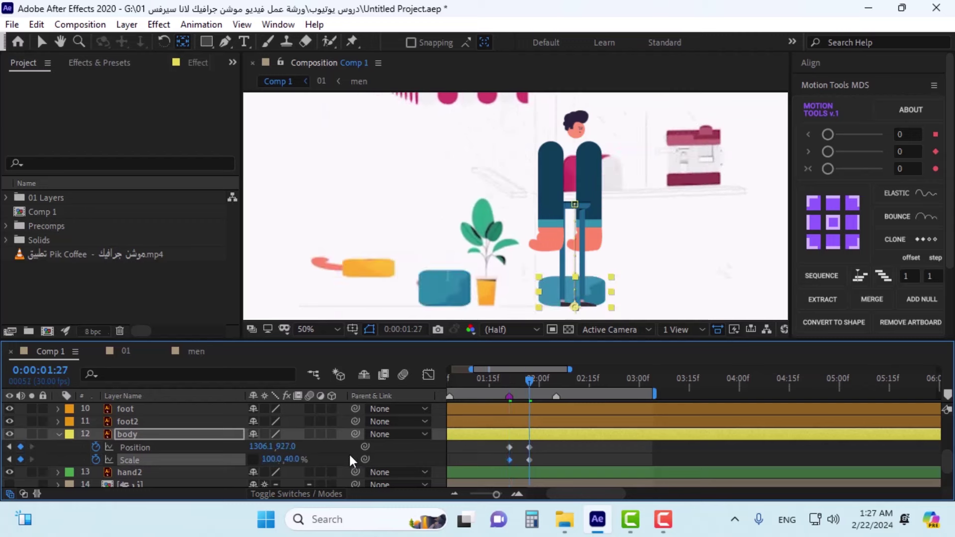
pyautogui.click(271, 459)
pyautogui.write('83')
pyautogui.press('Return')
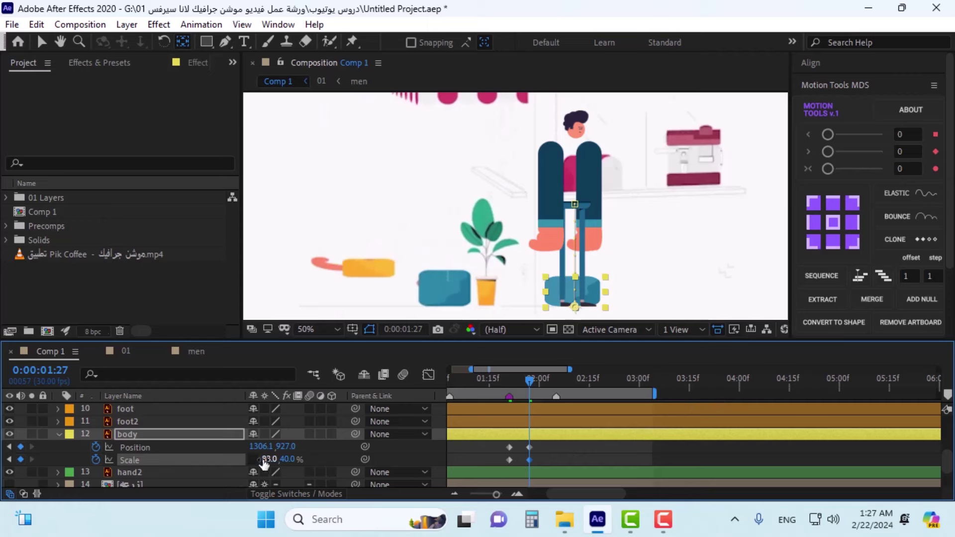
# Step: Raise the body layer's vertical scale at 0:00:01:27 to 45% to match the reference body shape
pyautogui.click(288, 459)
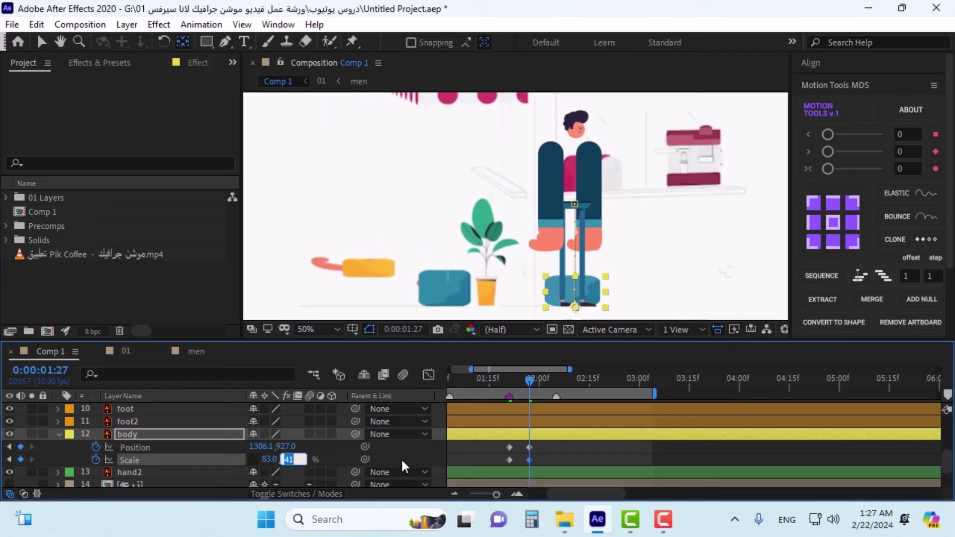
pyautogui.press('Up')
pyautogui.press('Up')
pyautogui.press('Up')
pyautogui.press('Up')
pyautogui.press('Down')
pyautogui.press('Return')
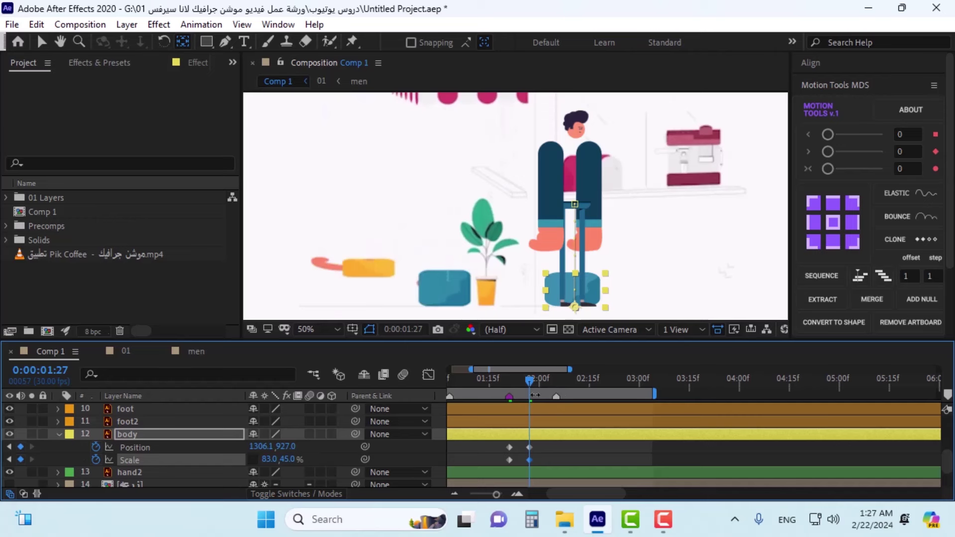
# Step: Lower the body's first position keyframe at 0:00:01:21 to a vertical position of 673
pyautogui.moveTo(550, 387); pyautogui.dragTo(512, 387)
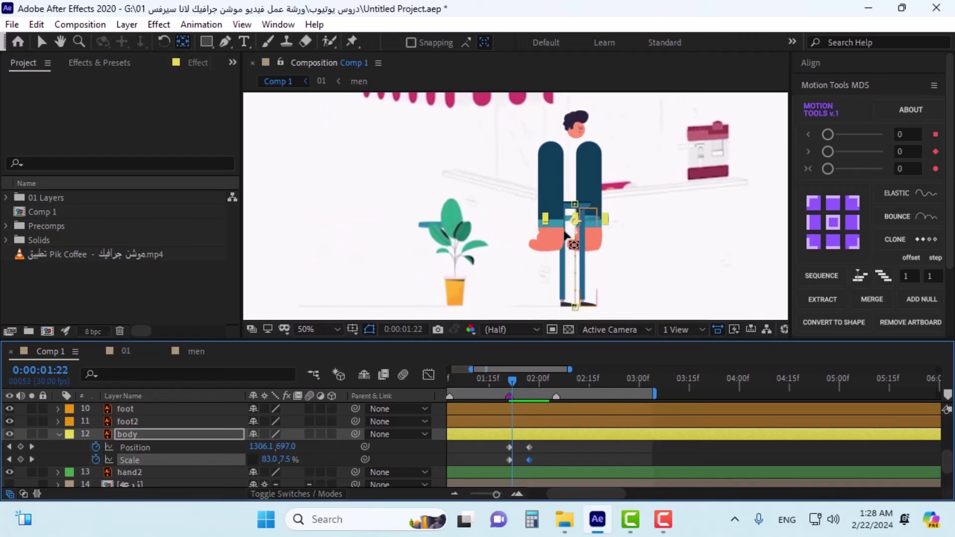
pyautogui.click(510, 448)
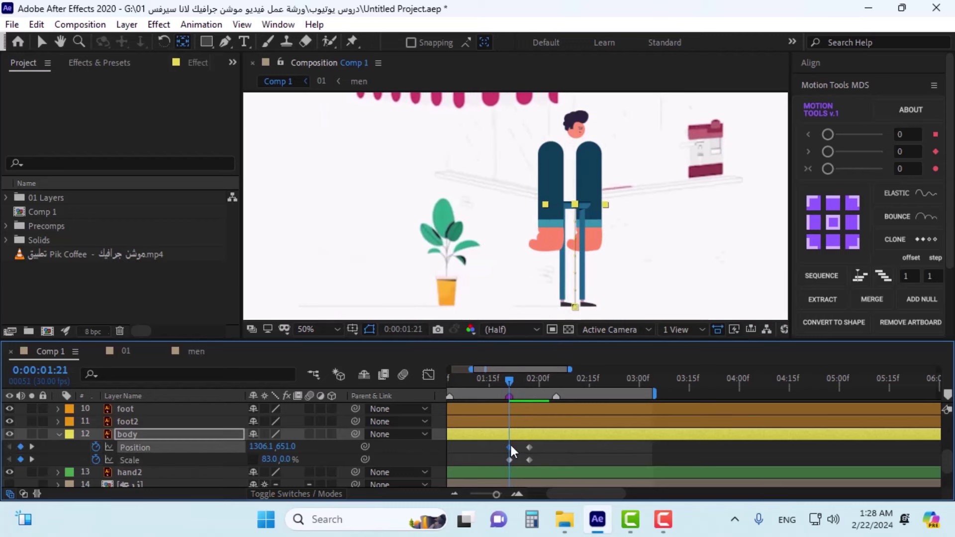
pyautogui.press('Down')
pyautogui.press('Down')
pyautogui.hotkey('shift', 'Down')
pyautogui.hotkey('shift', 'Down')
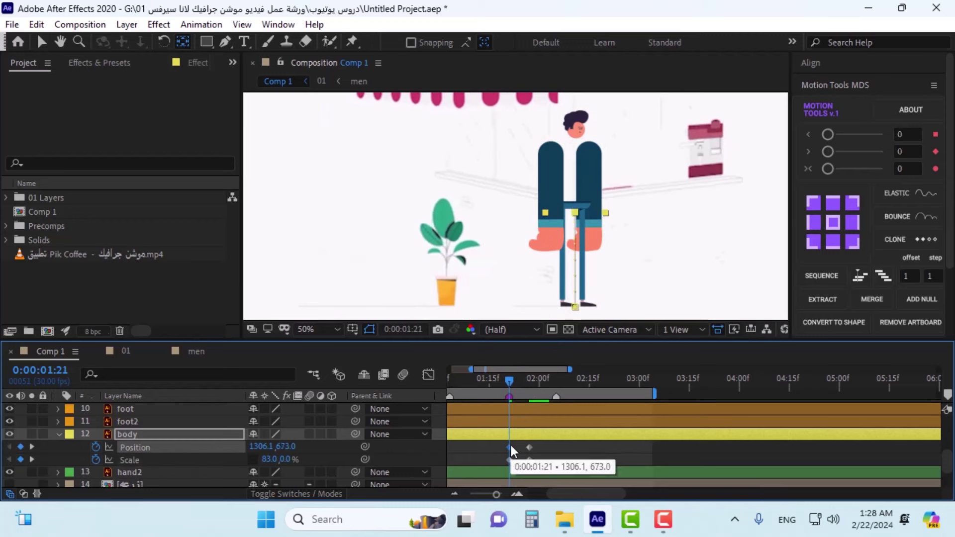
pyautogui.click(573, 453)
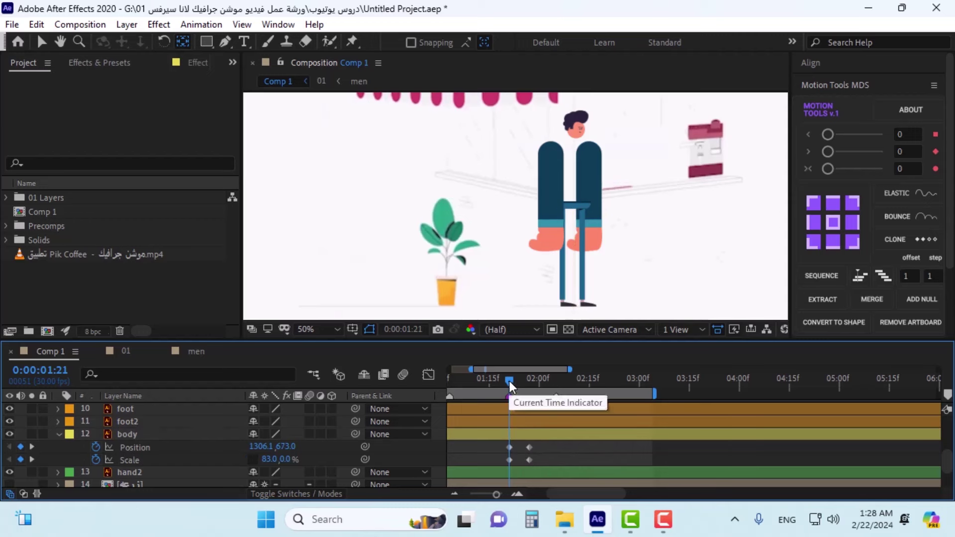
# Step: Compare the body's drop with the reference frames and lower its starting vertical position at 0:00:01:21 to 693
pyautogui.moveTo(509, 382); pyautogui.dragTo(516, 381)
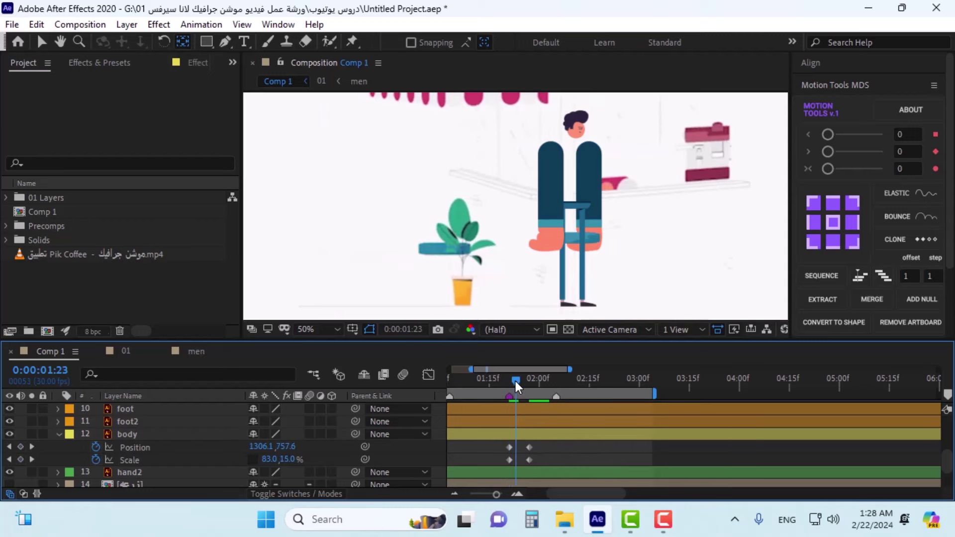
pyautogui.press('j')
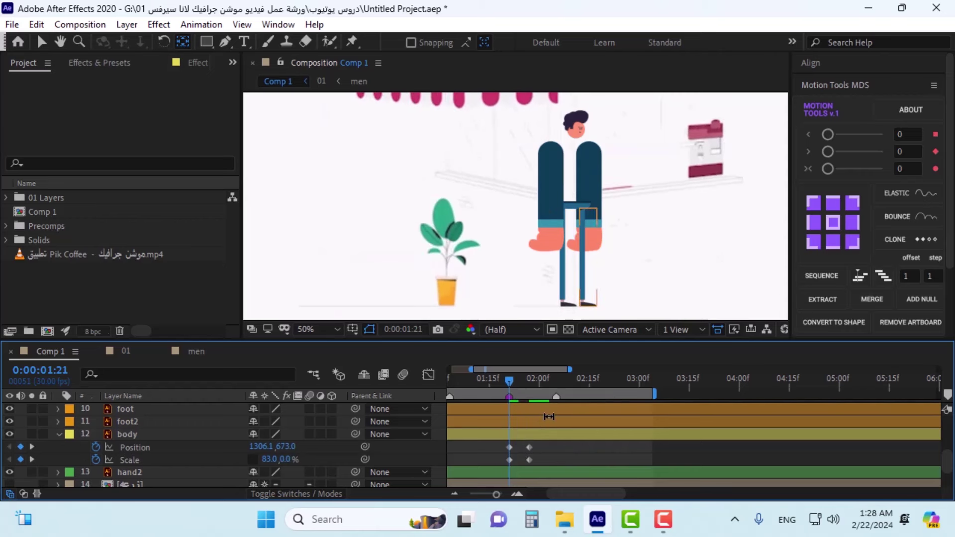
pyautogui.click(507, 446)
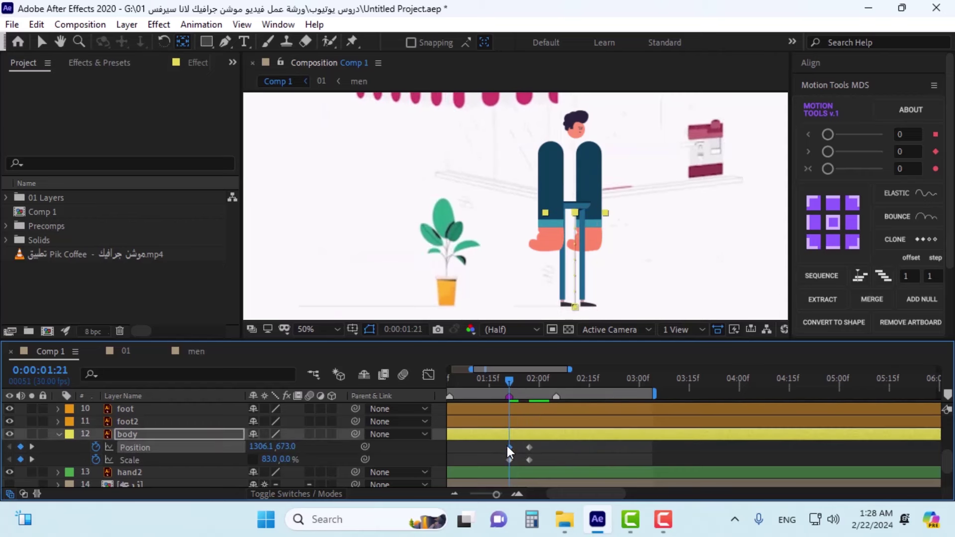
pyautogui.moveTo(507, 446)
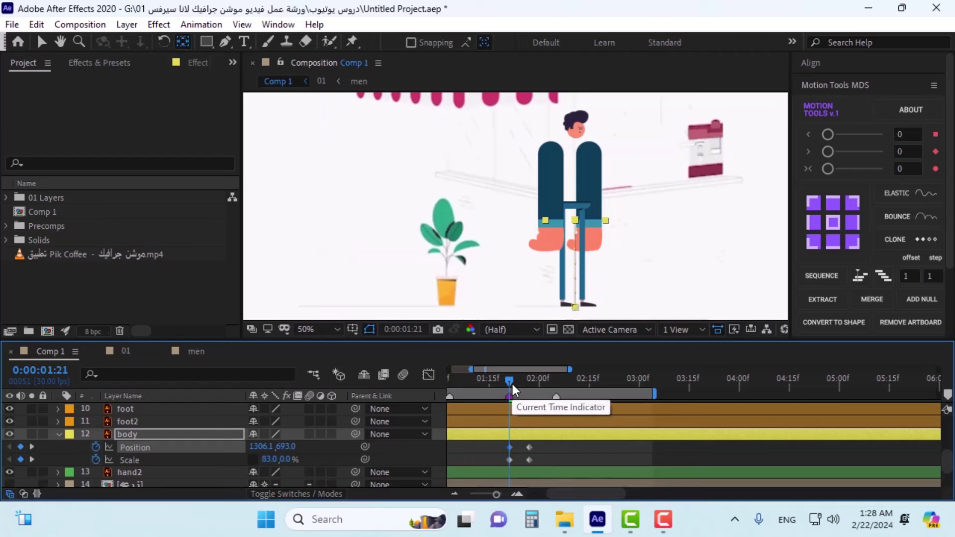
pyautogui.moveTo(512, 381); pyautogui.dragTo(514, 382)
pyautogui.press('pageup')
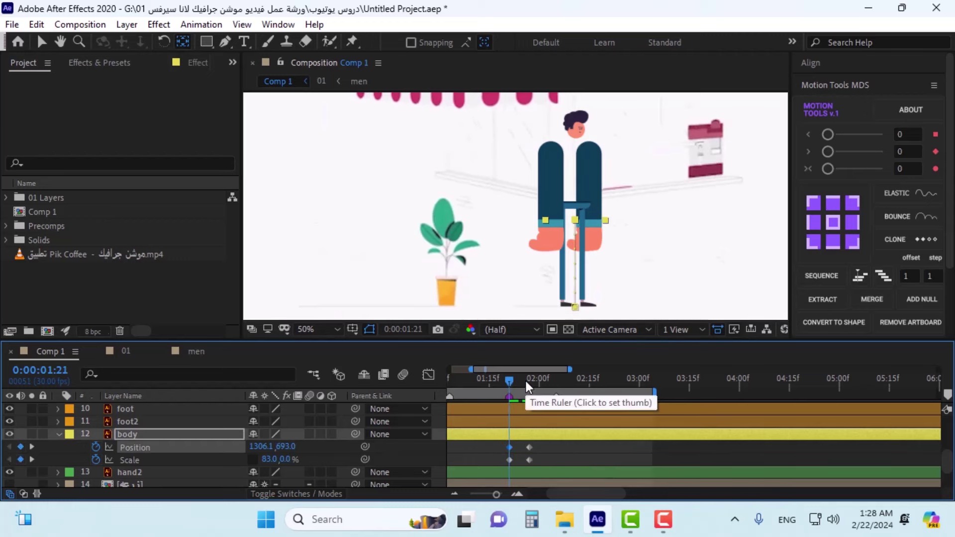
# Step: Lower the body's starting position further, through 733, checking the in-between frames against the reference shape
pyautogui.hotkey('shift', 'Down')
pyautogui.click(519, 381)
pyautogui.press('j')
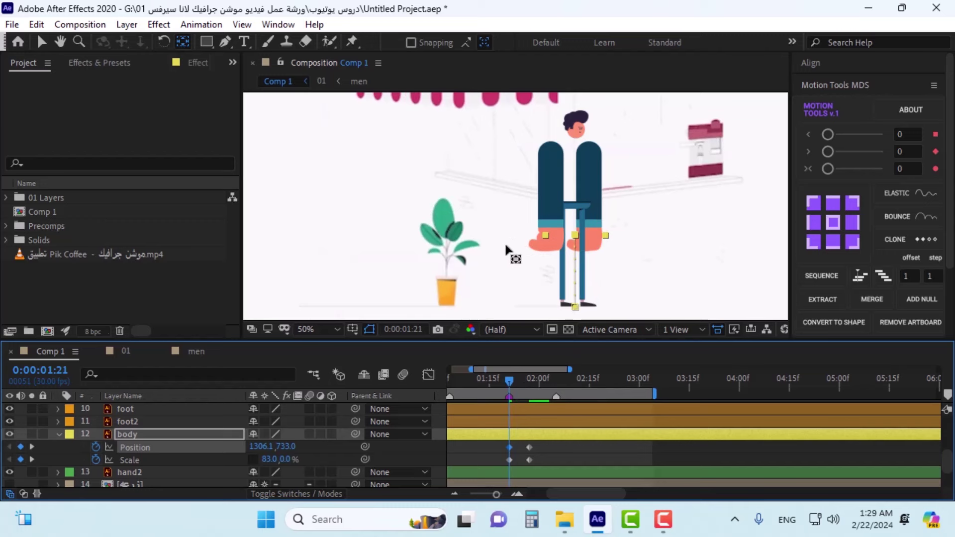
pyautogui.moveTo(512, 379); pyautogui.dragTo(520, 378)
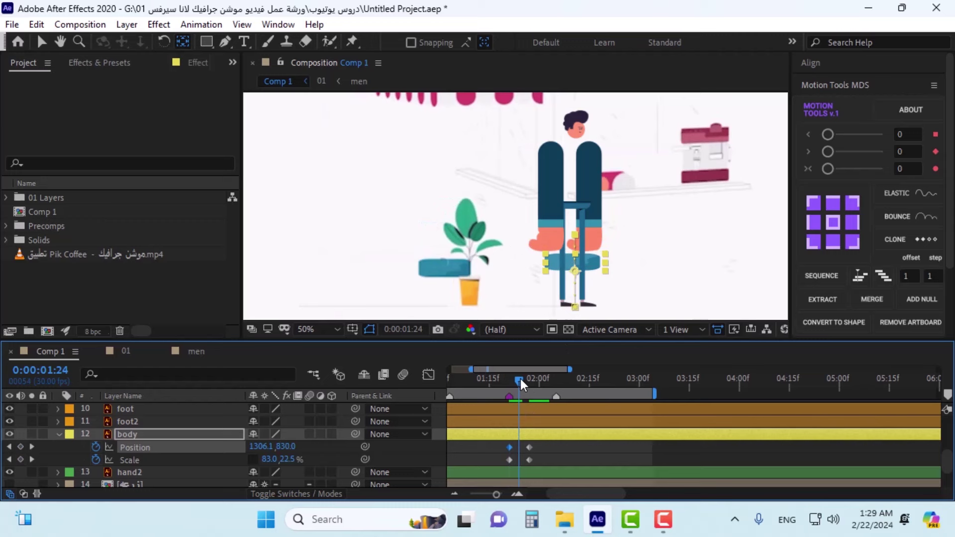
pyautogui.press('j')
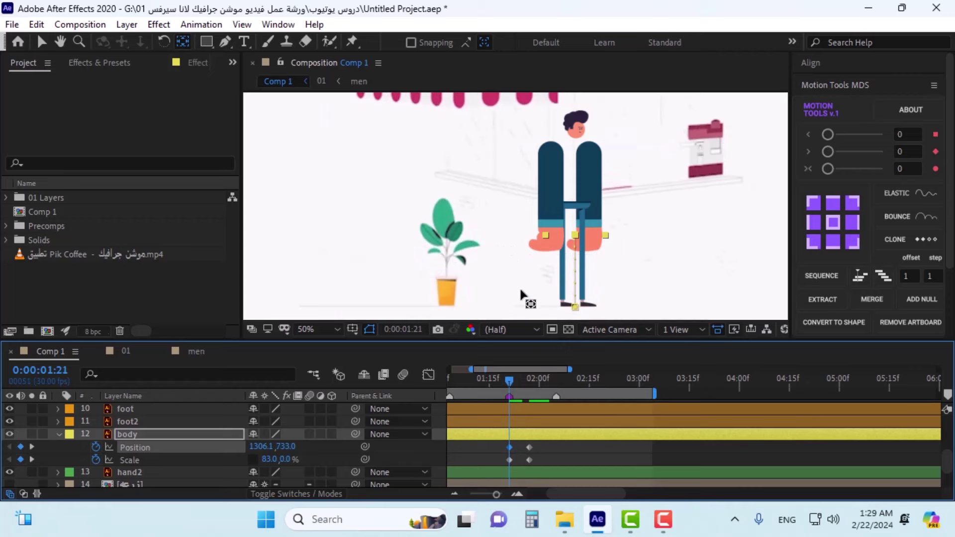
pyautogui.hotkey('shift', 'Down')
pyautogui.moveTo(511, 377); pyautogui.dragTo(524, 380)
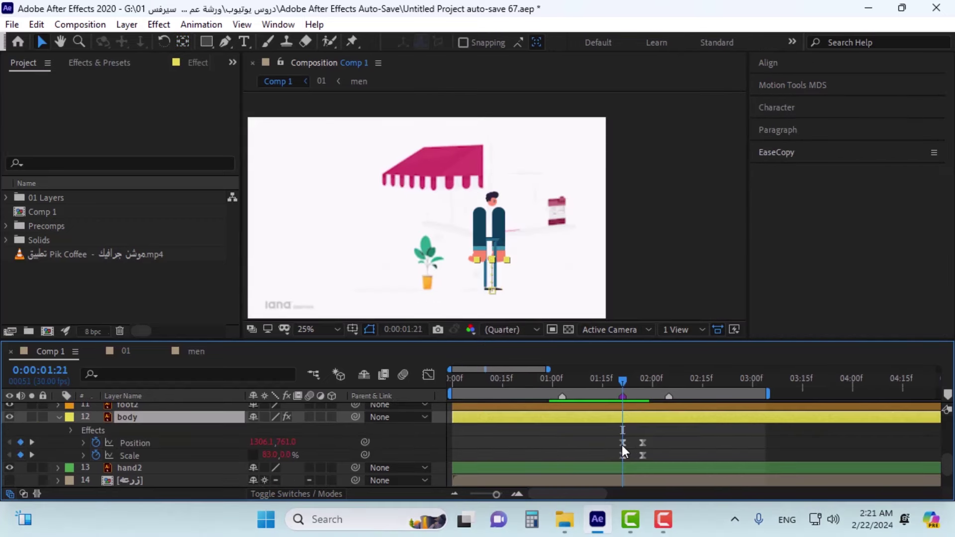
# Step: Try raising the body's starting vertical position to 757 and 753, comparing 0:00:01:23 with the reference
pyautogui.click(623, 442)
pyautogui.scroll(4, 485, 287)
pyautogui.scroll(-2, 510, 265)
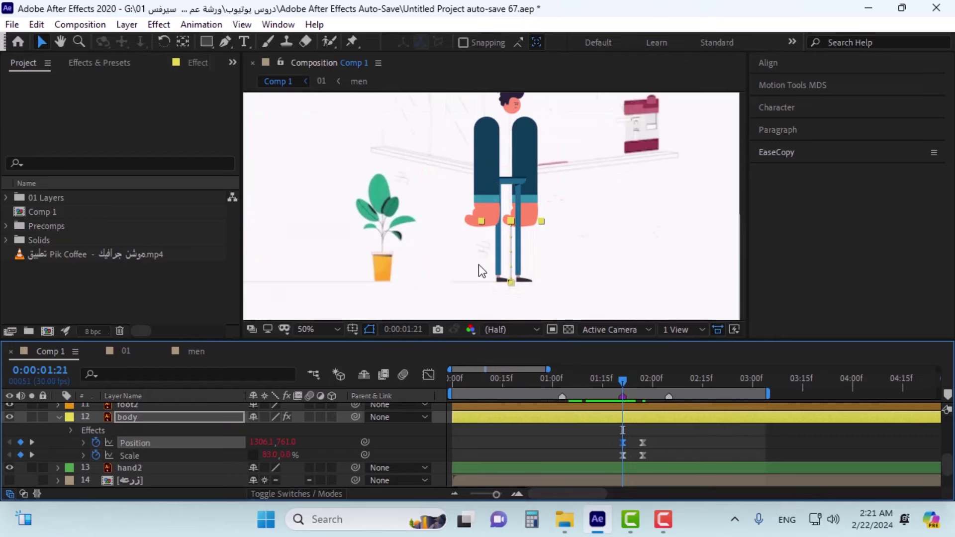
pyautogui.moveTo(623, 378); pyautogui.dragTo(630, 379)
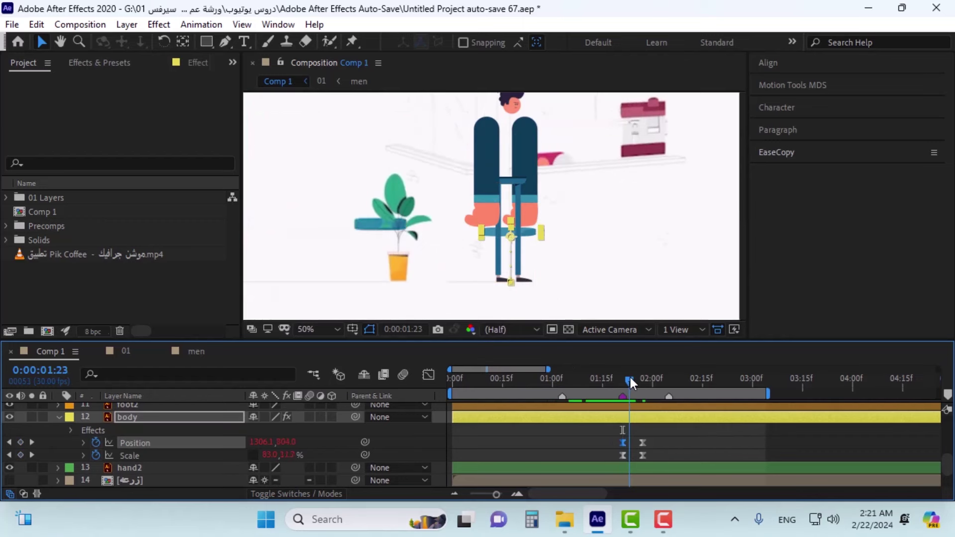
pyautogui.press('j')
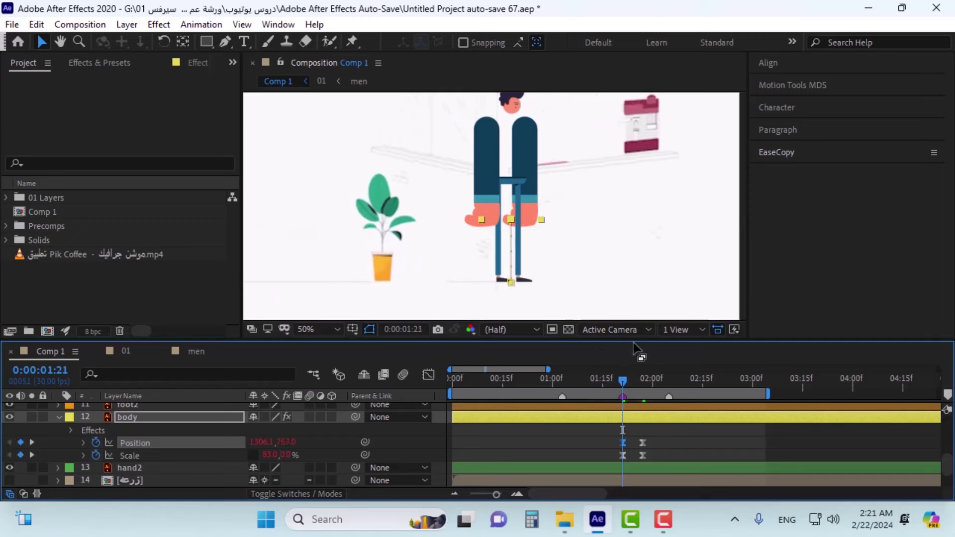
pyautogui.moveTo(620, 381); pyautogui.dragTo(628, 381)
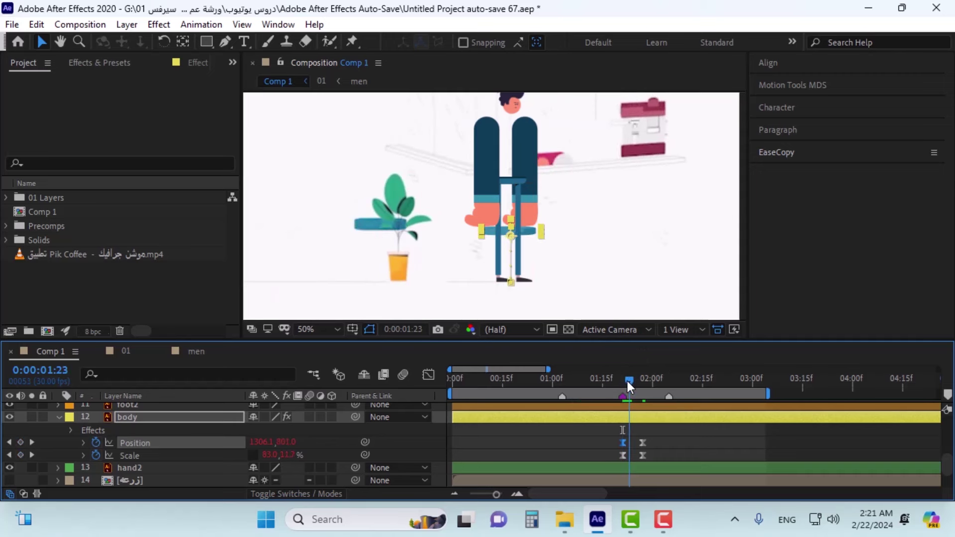
pyautogui.press('j')
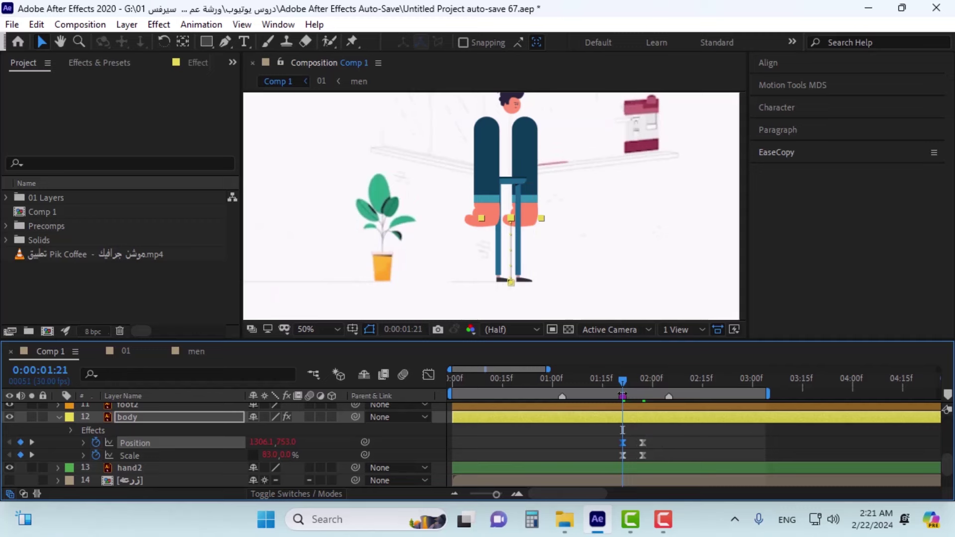
# Step: Try starting vertical positions of 765 and 757 for the body, comparing the frames up to 0:00:01:25
pyautogui.moveTo(623, 381); pyautogui.dragTo(635, 381)
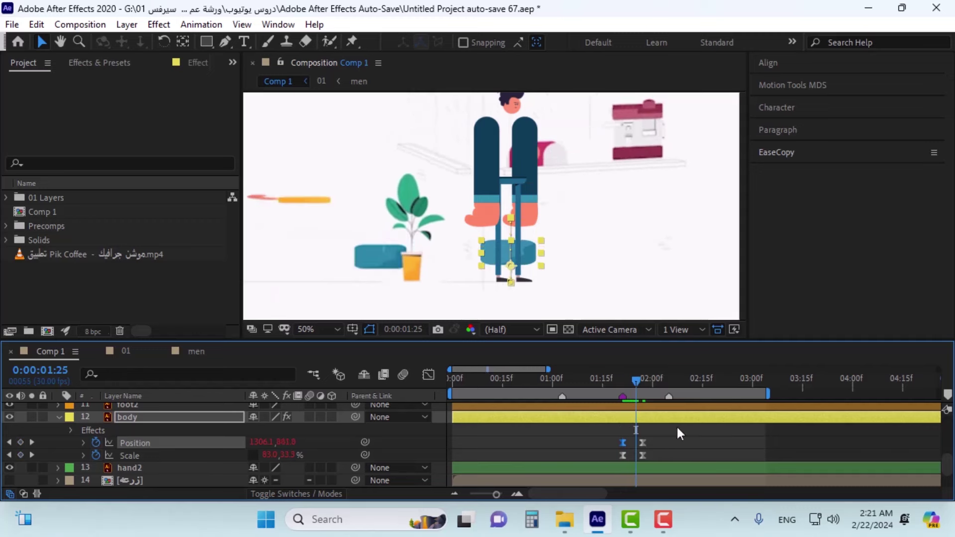
pyautogui.press('j')
pyautogui.press('pagedown')
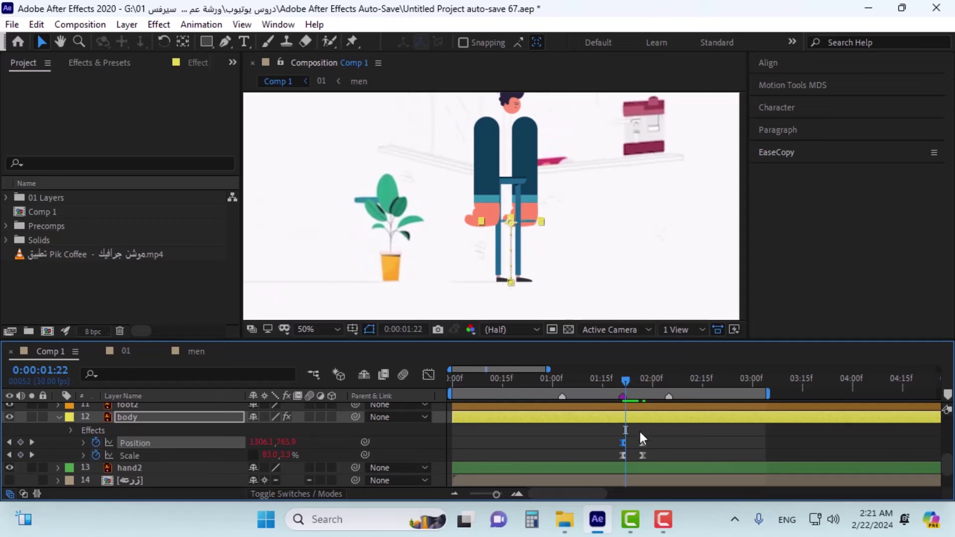
pyautogui.press('pageup')
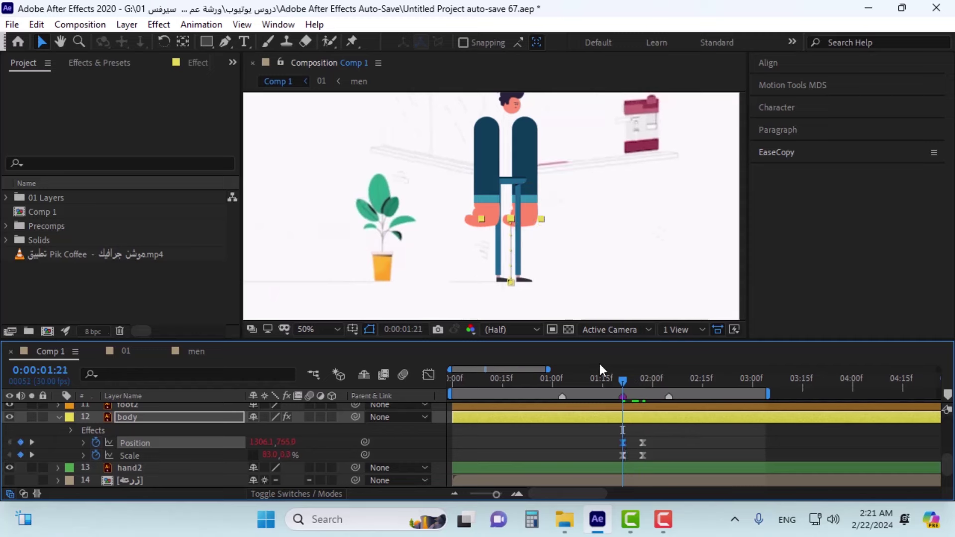
pyautogui.moveTo(623, 381); pyautogui.dragTo(634, 374)
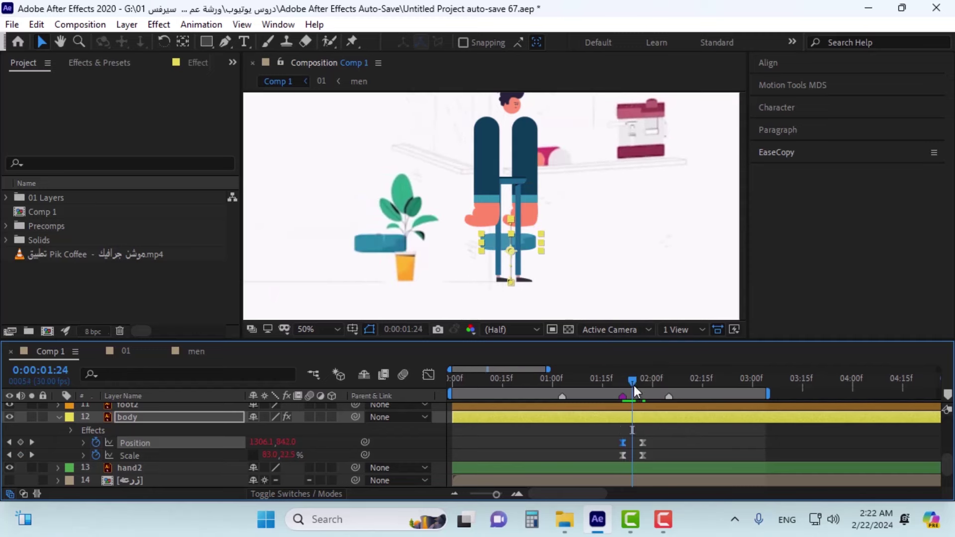
pyautogui.press('j')
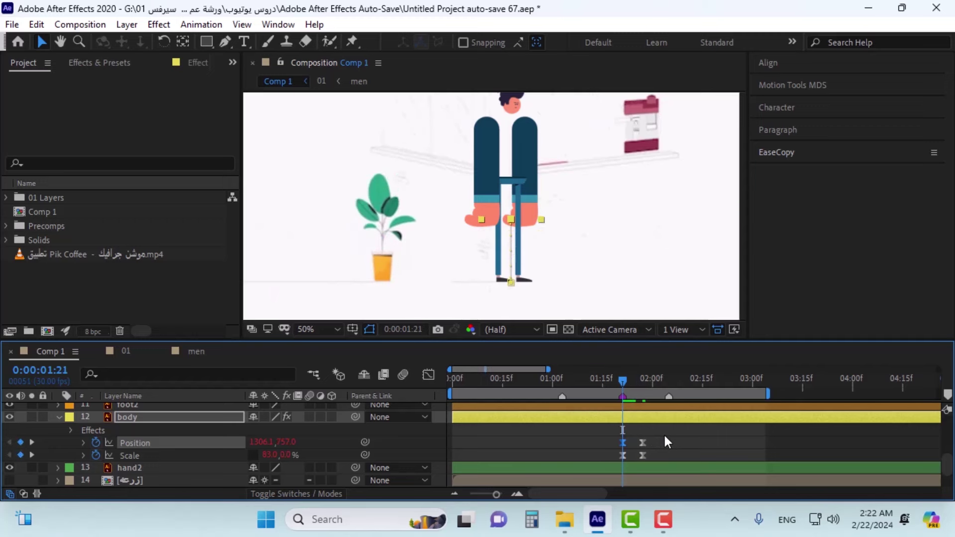
# Step: Set the body's starting vertical position at 0:00:01:21 to 761 and check its drop against the reference
pyautogui.click(637, 380)
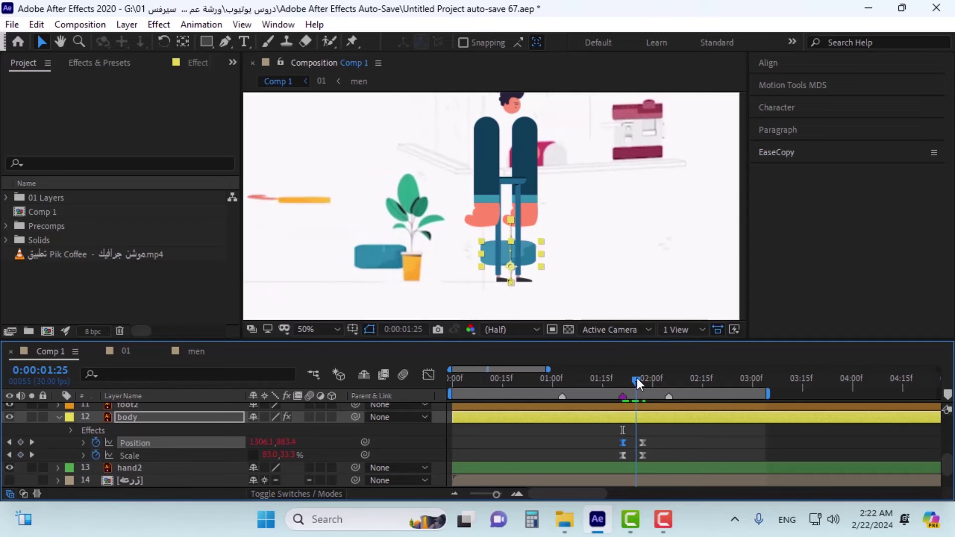
pyautogui.press('j')
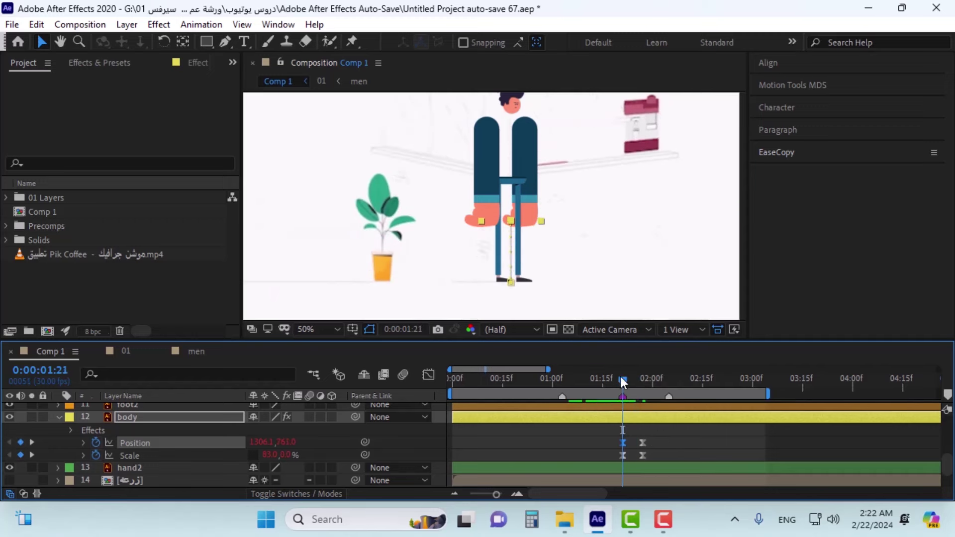
pyautogui.moveTo(621, 380); pyautogui.dragTo(629, 383)
pyautogui.press('j')
pyautogui.moveTo(625, 381); pyautogui.dragTo(642, 383)
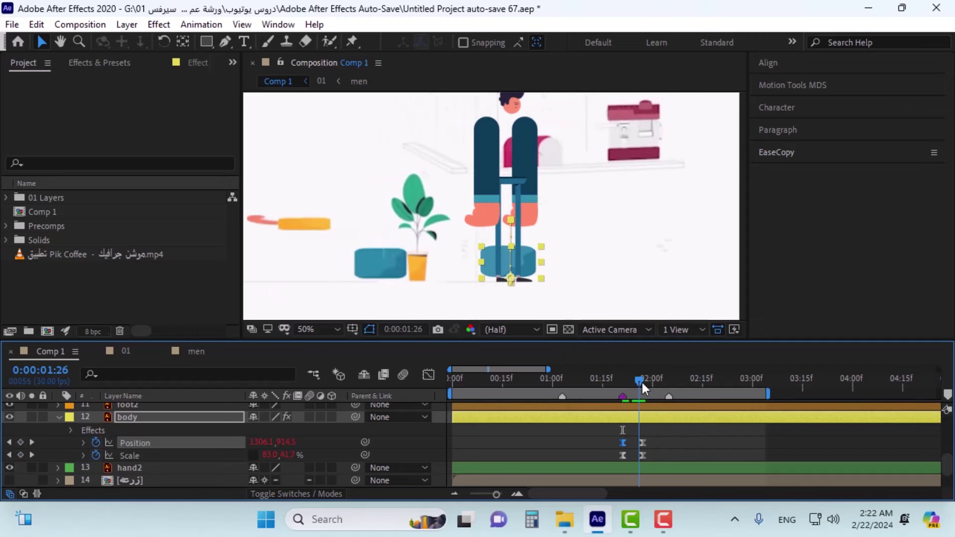
# Step: Move three frames past the 0:00:01:27 keyframe and paste a body position keyframe of 1306.1, 927 at 0:00:02:00
pyautogui.press('k')
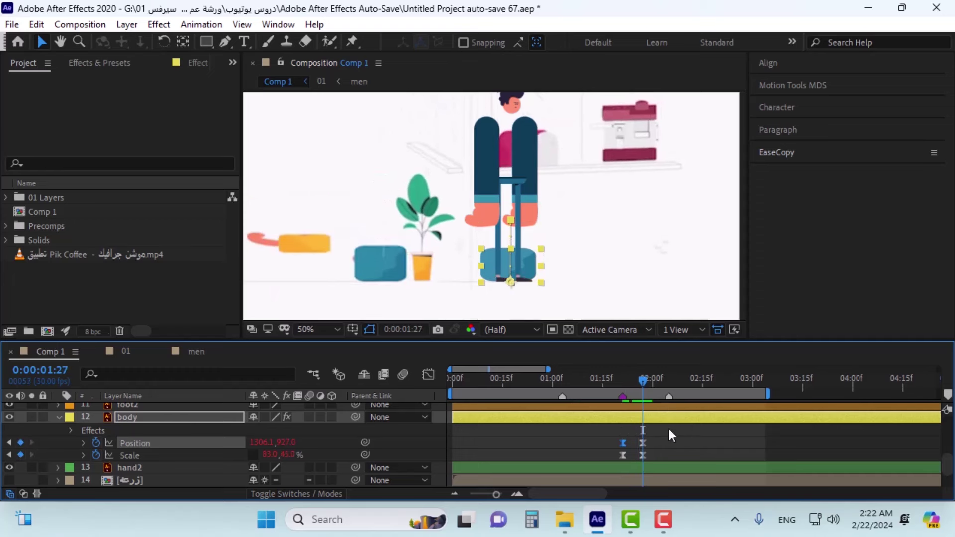
pyautogui.press('pagedown')
pyautogui.press('pagedown')
pyautogui.press('pagedown')
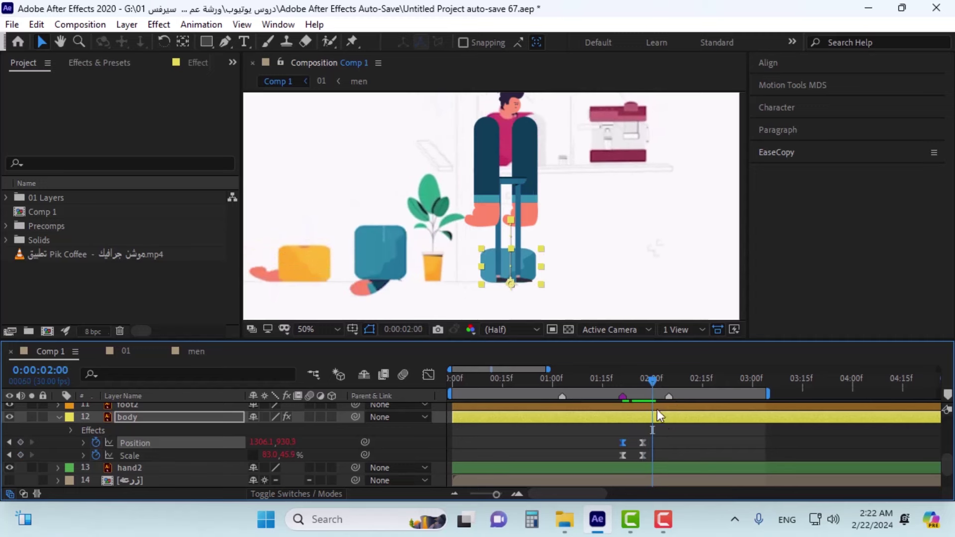
pyautogui.hotkey('ctrl', 'v')
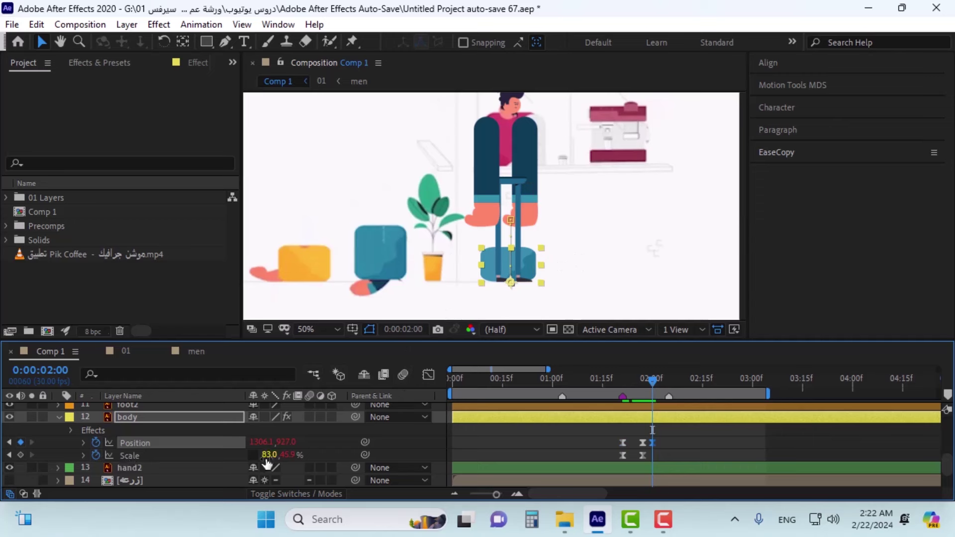
# Step: Stretch the body layer at 0:00:02:00 by setting its vertical scale to 65% and then 75%
pyautogui.click(287, 456)
pyautogui.write('65')
pyautogui.press('Return')
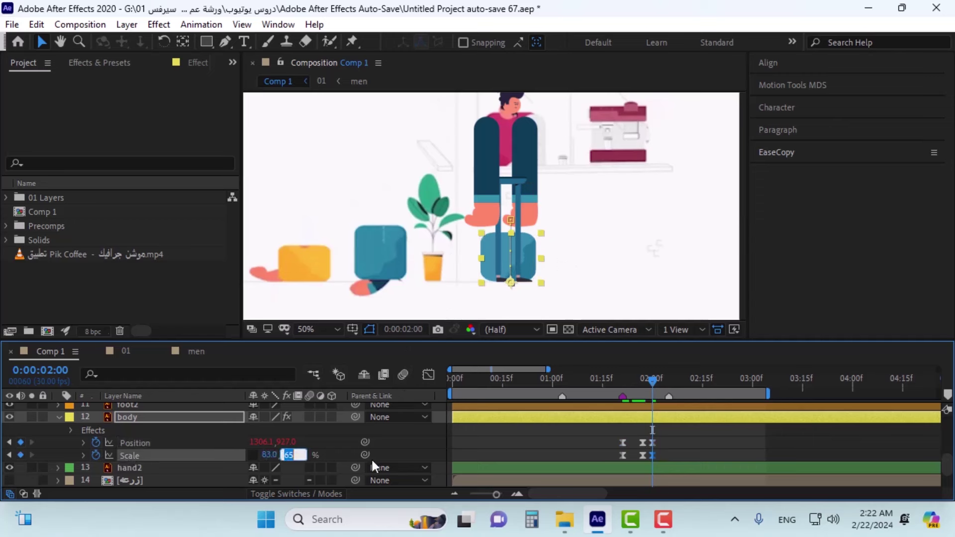
pyautogui.write('75')
pyautogui.press('Return')
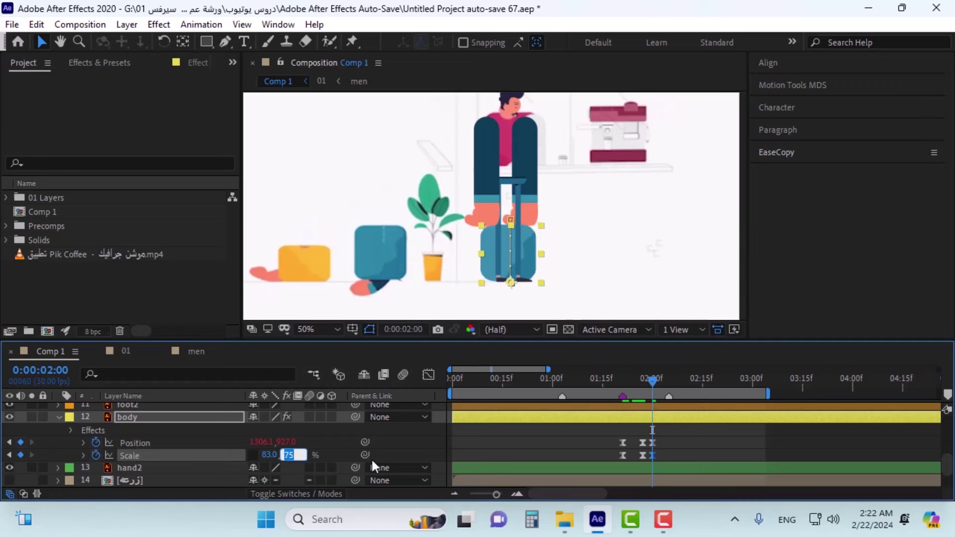
# Step: Try 70% for the body's vertical scale at 0:00:02:00, settling on 72%
pyautogui.write('70')
pyautogui.press('Return')
pyautogui.write('72')
pyautogui.press('Return')
pyautogui.click(676, 440)
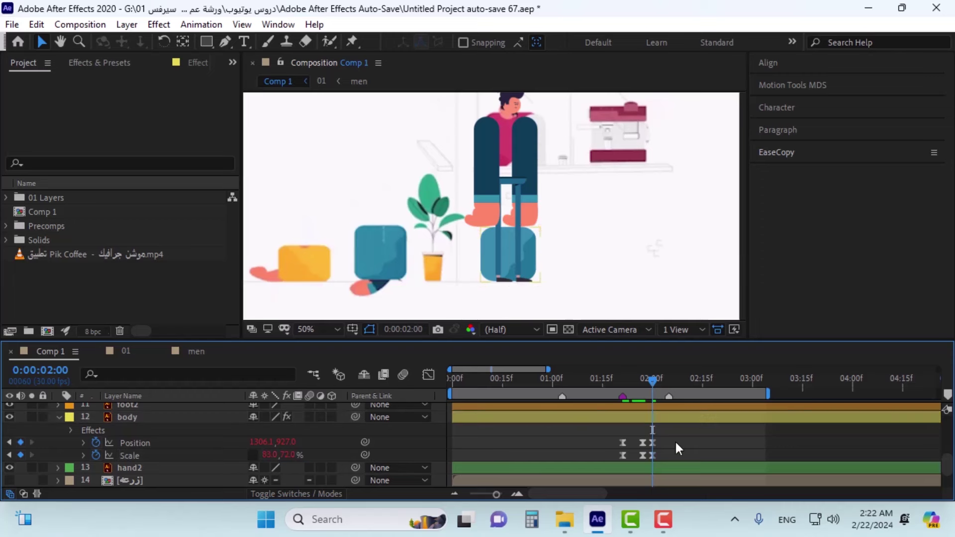
# Step: Advance to 0:00:02:12 and set the body's vertical scale to 83% there
pyautogui.hotkey('shift', 'pagedown')
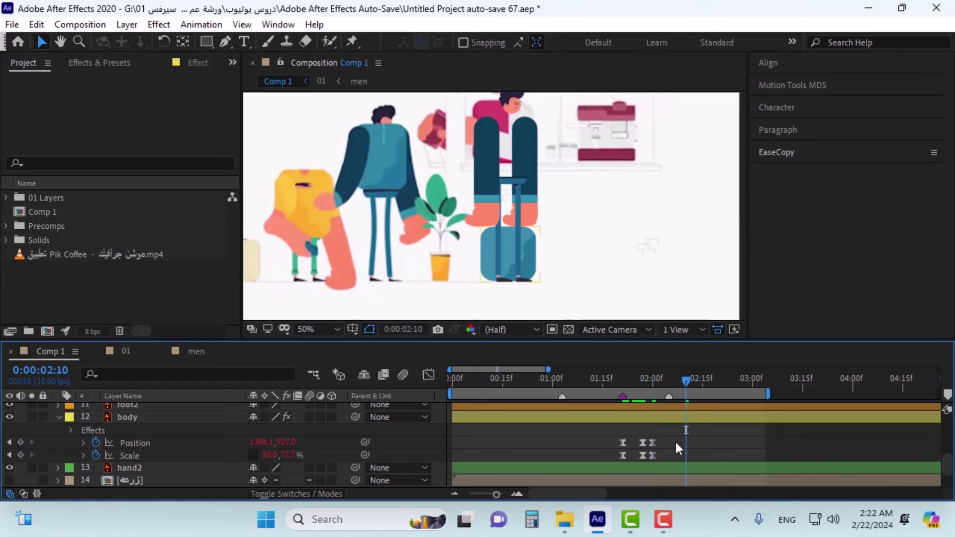
pyautogui.press('pagedown')
pyautogui.press('pagedown')
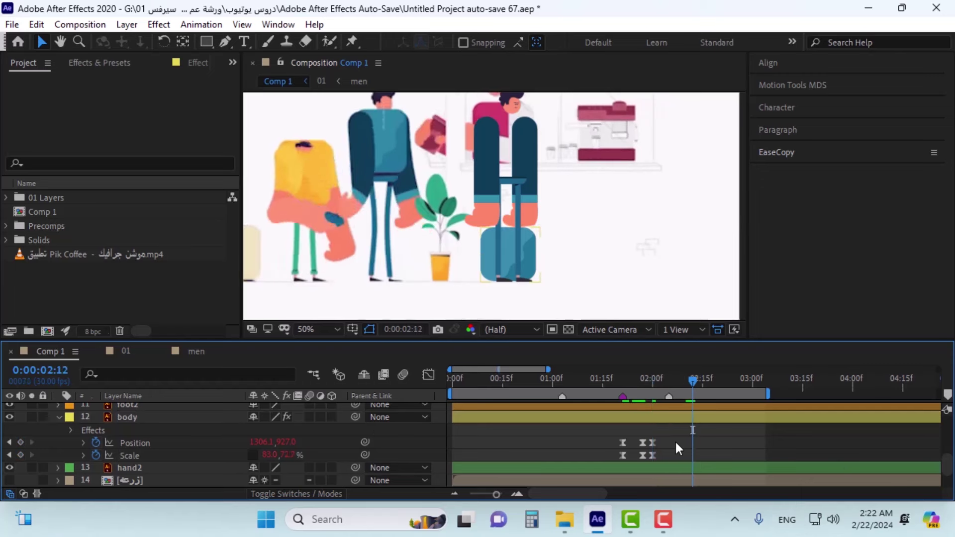
pyautogui.click(289, 455)
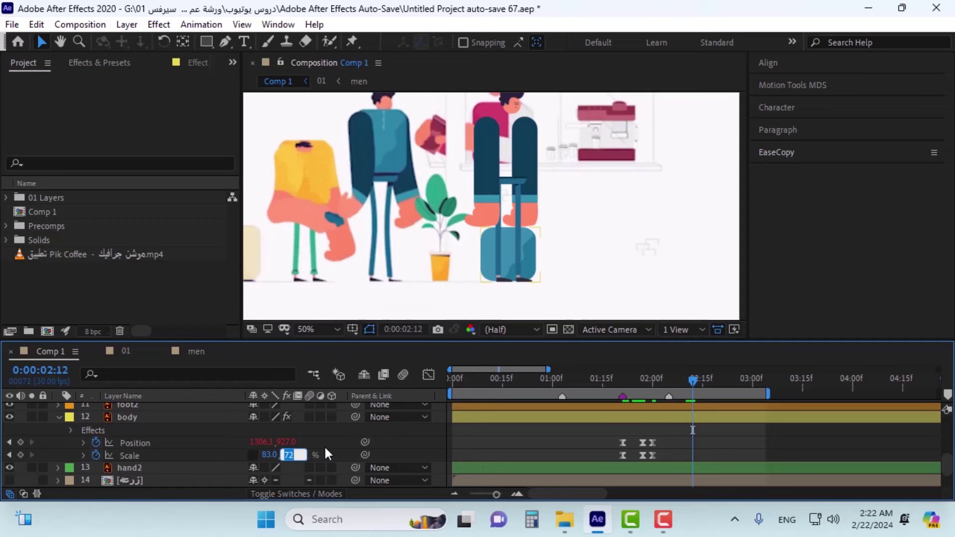
pyautogui.write('83')
pyautogui.press('Return')
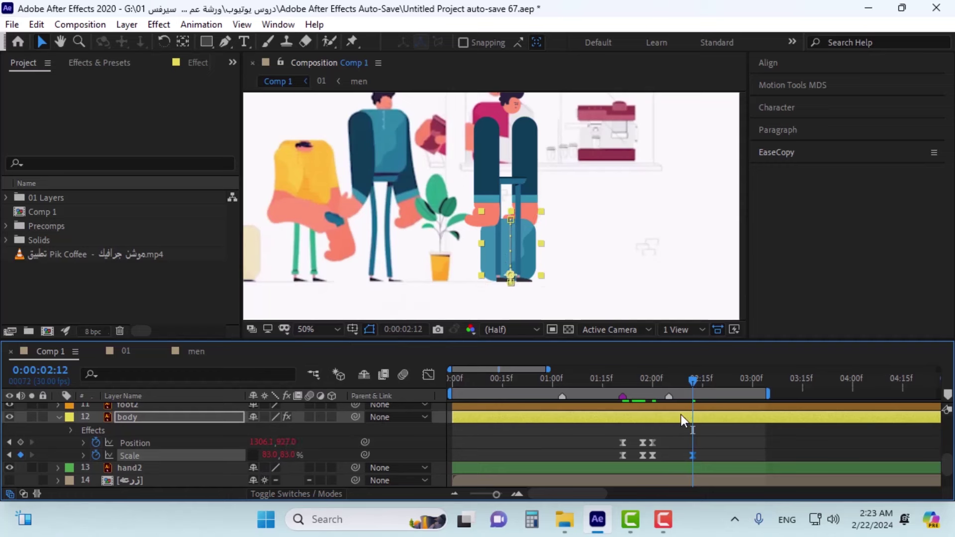
# Step: Raise the body at 0:00:02:12 to a vertical position of 653, matching its upper edge to the shoulders
pyautogui.hotkey('shift', 'Up')
pyautogui.hotkey('shift', 'Up')
pyautogui.hotkey('shift', 'Up')
pyautogui.hotkey('shift', 'Up')
pyautogui.hotkey('shift', 'Up')
pyautogui.hotkey('shift', 'Up')
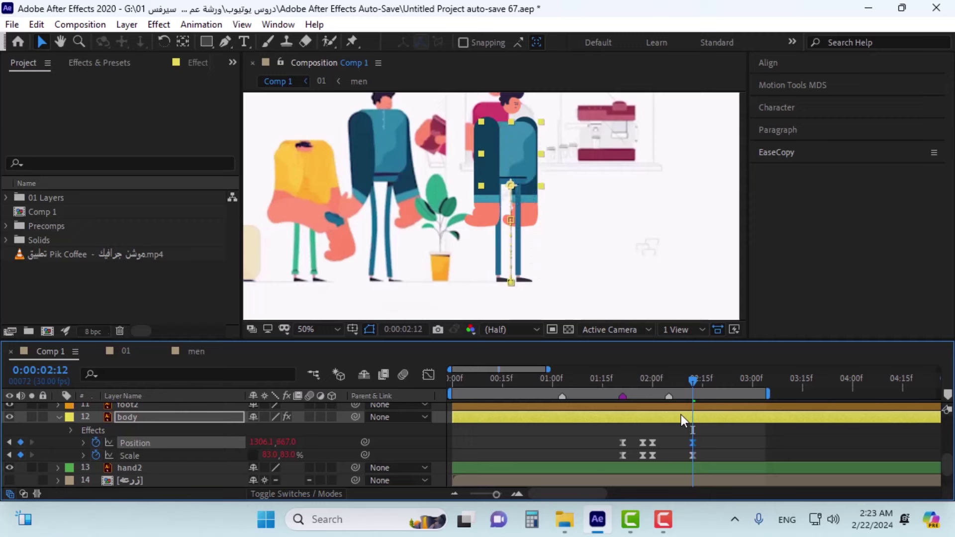
pyautogui.scroll(4, 522, 149)
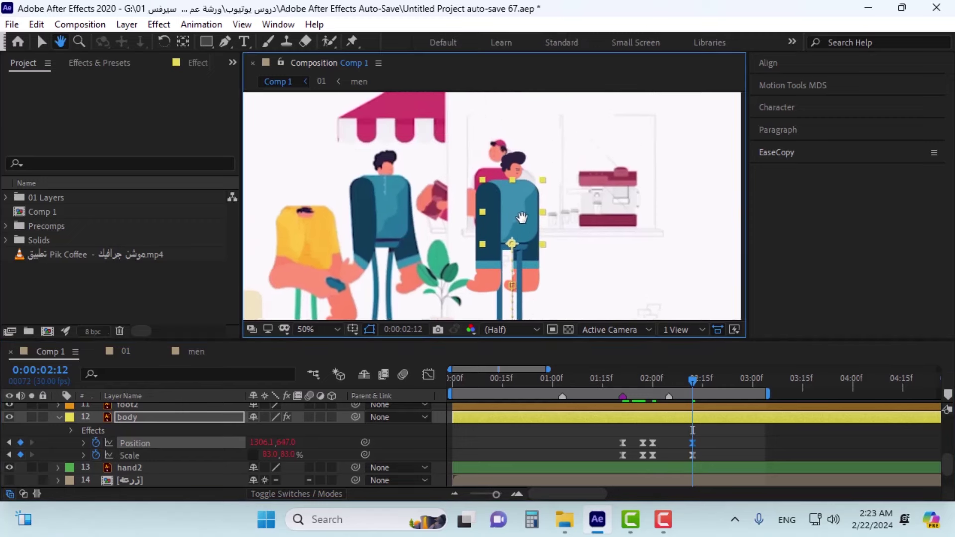
pyautogui.hotkey('shift', 'Down')
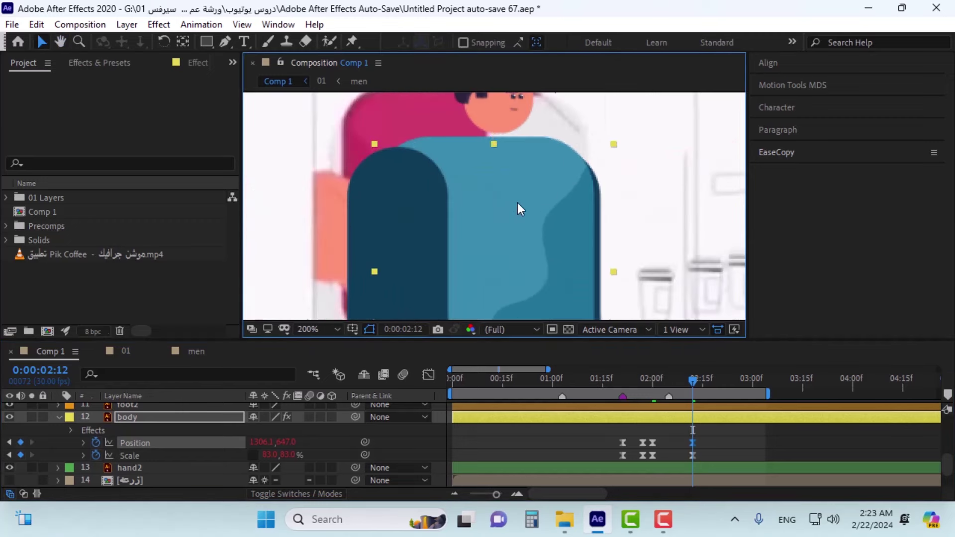
pyautogui.press('Down')
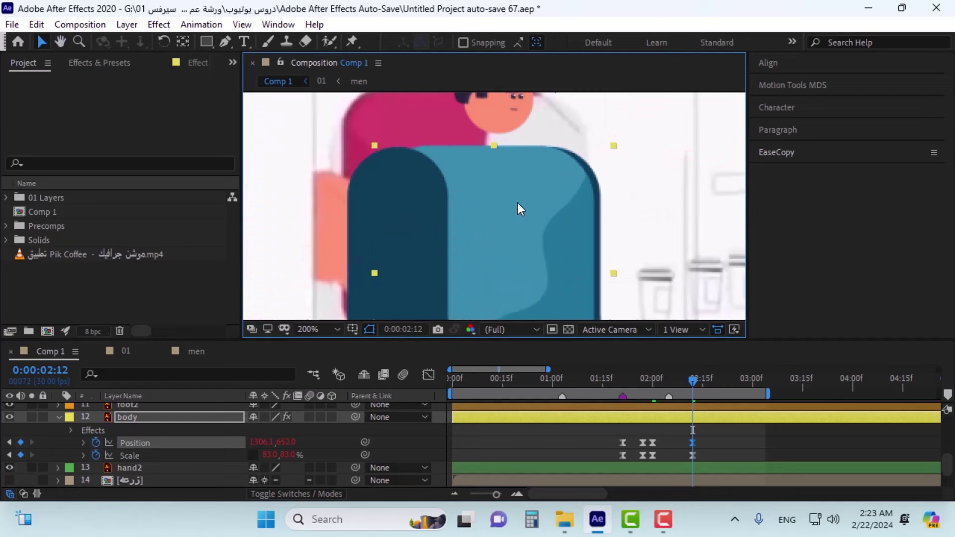
pyautogui.scroll(-4, 500, 166)
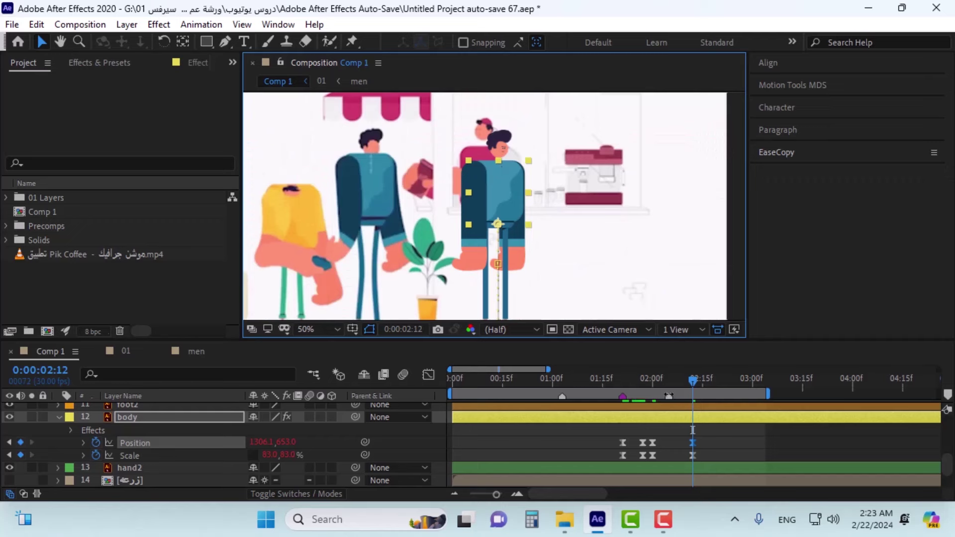
# Step: Convert the body's position and scale keyframes at 0:00:02:12 to linear, then apply Elastic and preview the motion
pyautogui.moveTo(721, 435); pyautogui.dragTo(686, 467)
pyautogui.keyDown('ctrl'); pyautogui.click(693, 455); pyautogui.keyUp('ctrl')
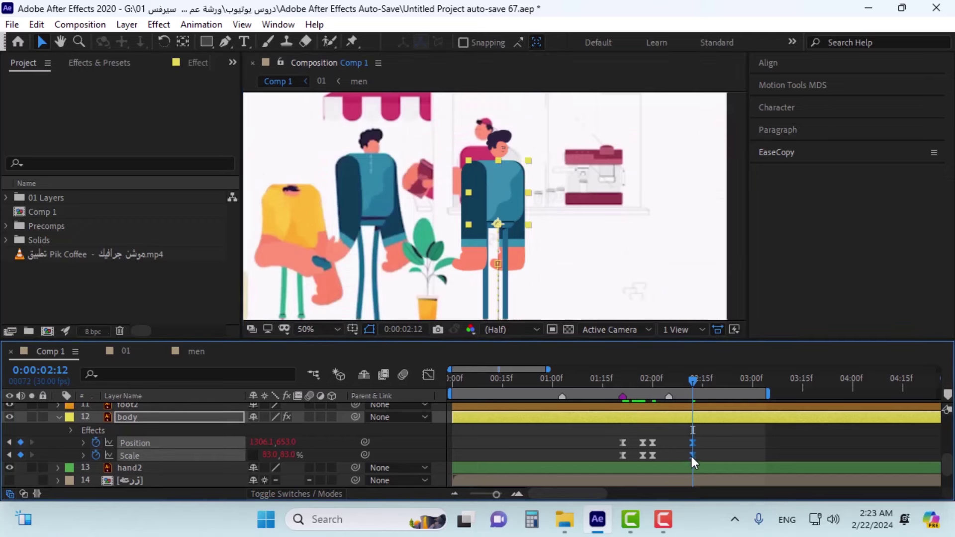
pyautogui.moveTo(705, 431); pyautogui.dragTo(678, 467)
pyautogui.click(792, 86)
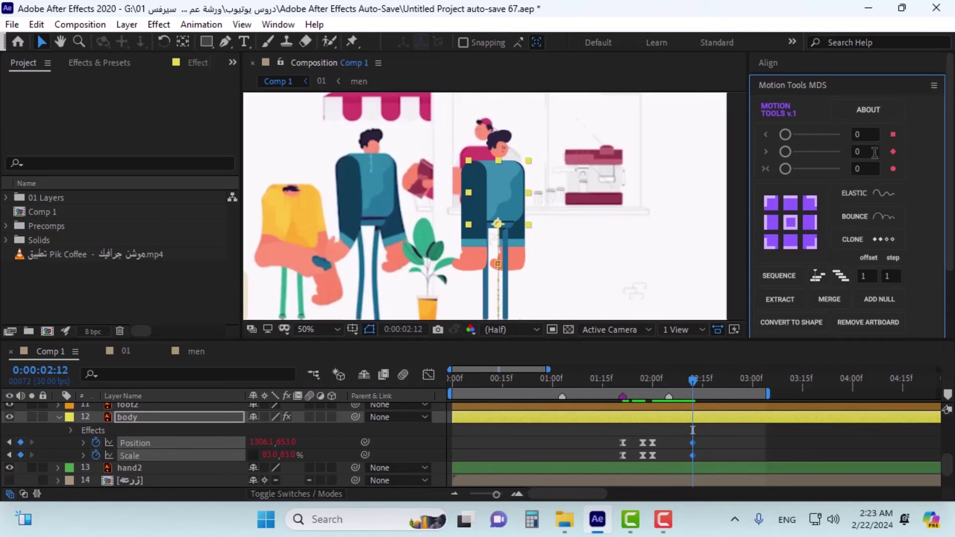
pyautogui.click(864, 194)
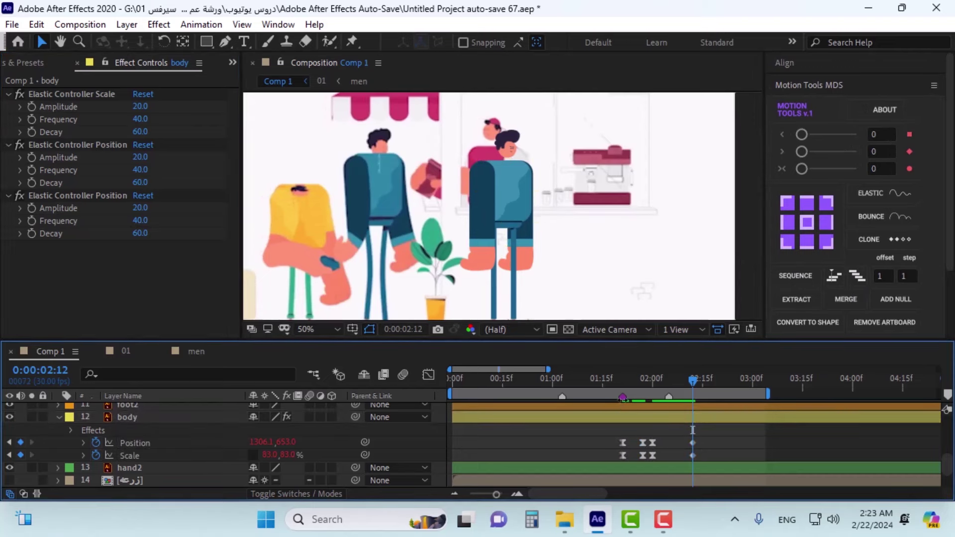
pyautogui.click(616, 386)
pyautogui.press('space')
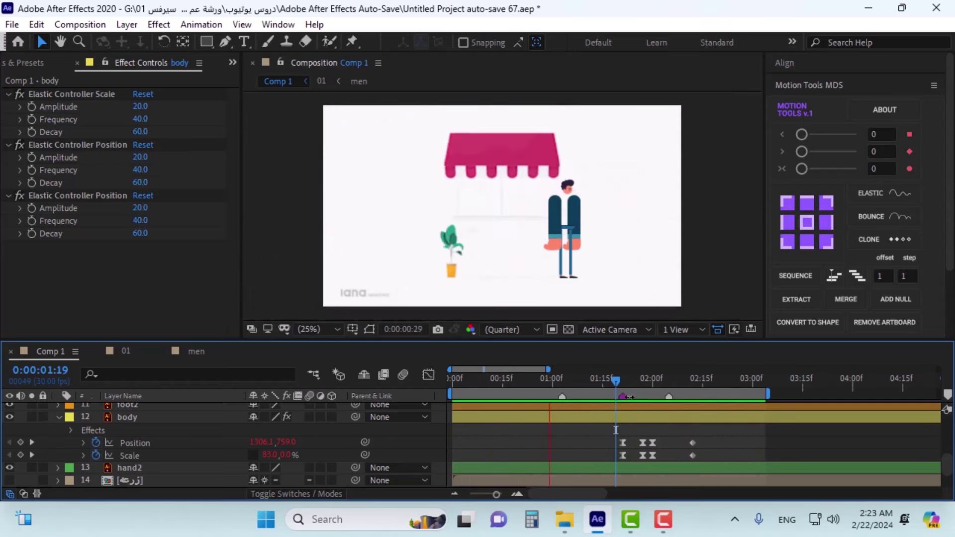
# Step: Examine the man's head and its surroundings in the composition at 0:00:01:21
pyautogui.click(623, 383)
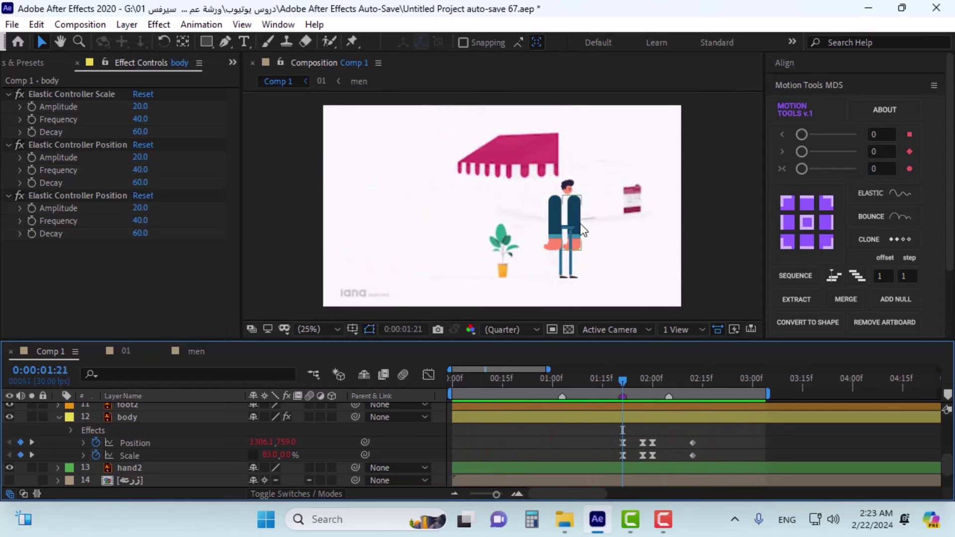
pyautogui.scroll(4, 570, 191)
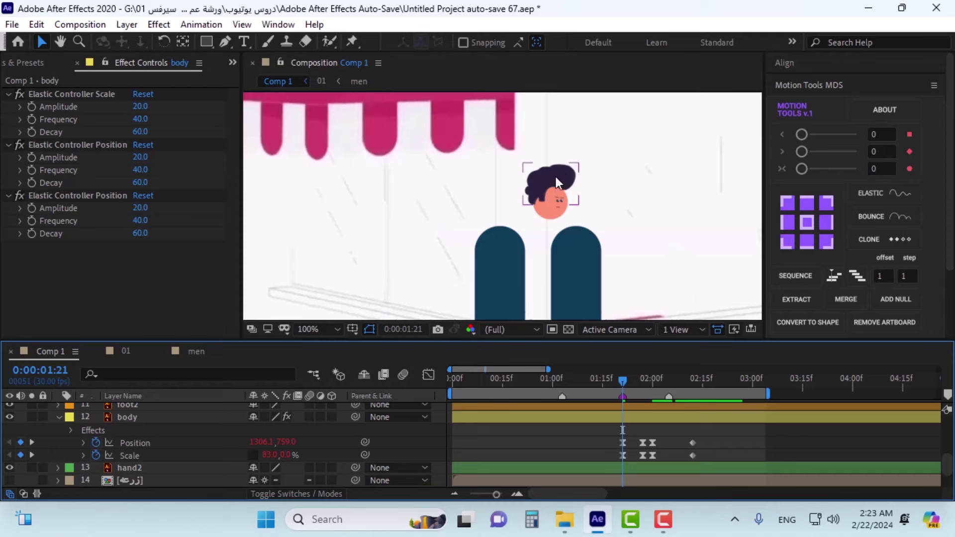
pyautogui.scroll(4, 563, 204)
pyautogui.scroll(-2, 605, 223)
pyautogui.scroll(-2, 640, 181)
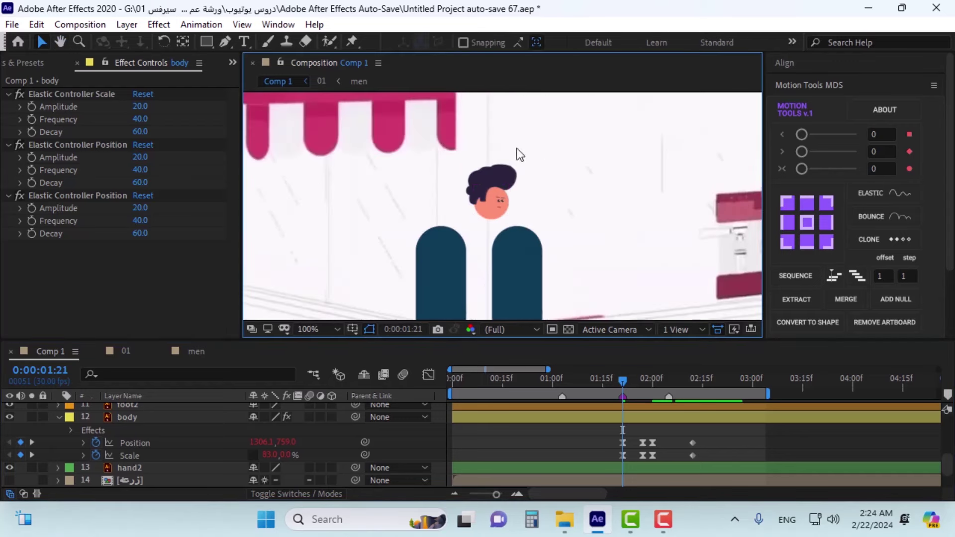
pyautogui.scroll(-4, 497, 239)
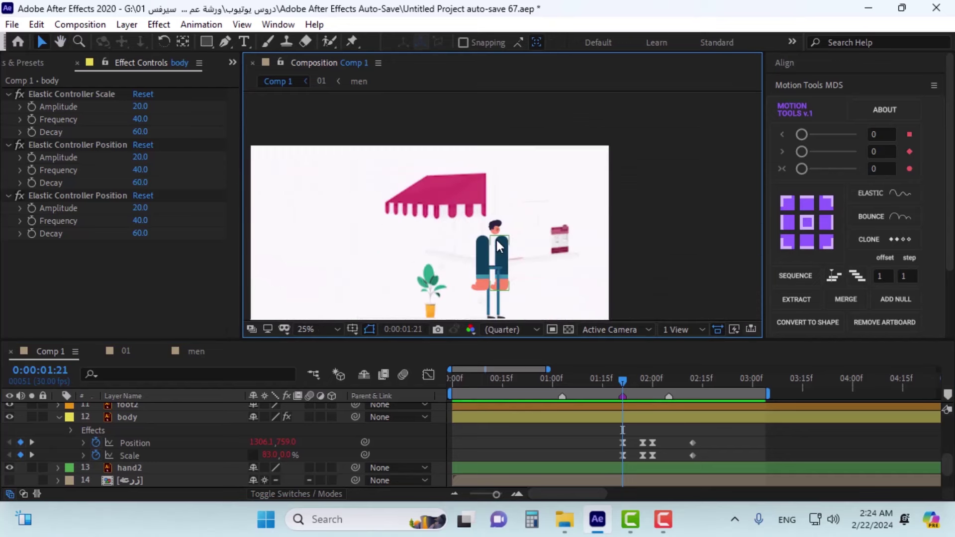
pyautogui.scroll(4, 503, 207)
pyautogui.scroll(-2, 482, 292)
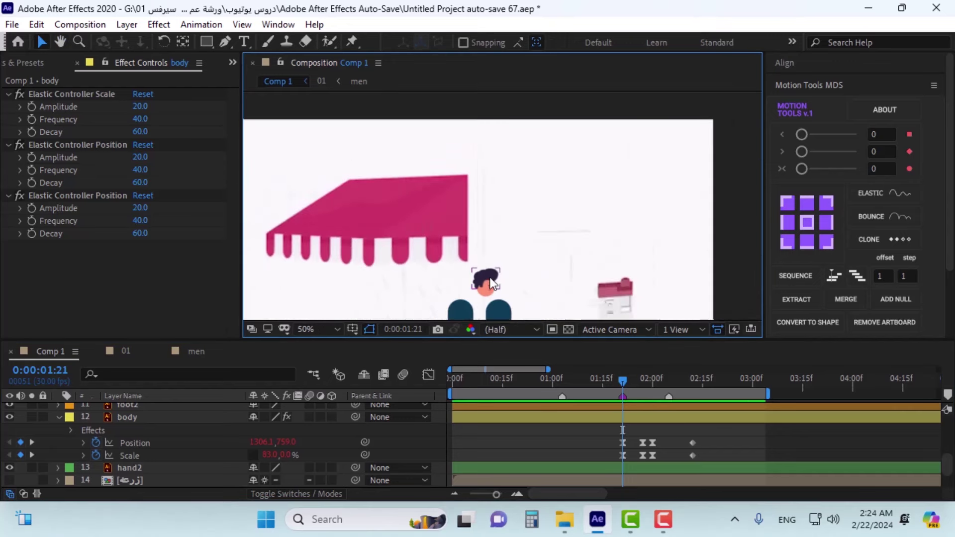
pyautogui.moveTo(492, 299); pyautogui.dragTo(694, 191)
# Step: Scrub the reference up to about 0:00:02:16 to study how the man's head emerges above the body
pyautogui.moveTo(623, 384); pyautogui.dragTo(691, 390)
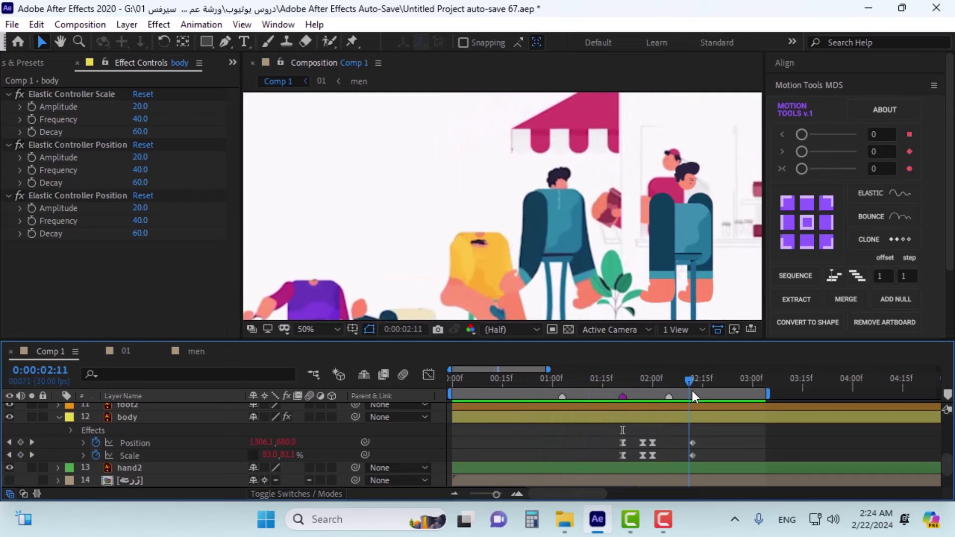
pyautogui.scroll(4, 572, 197)
pyautogui.scroll(2, 578, 201)
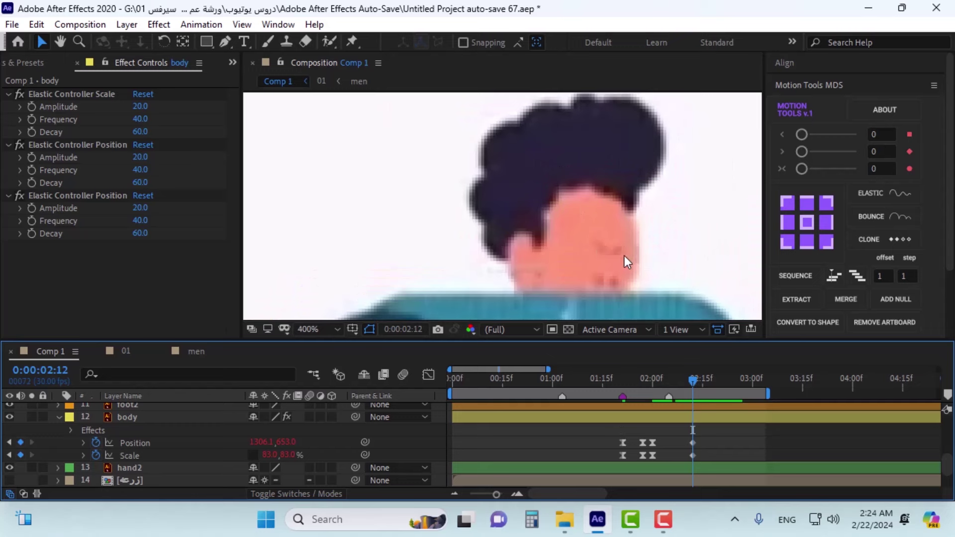
pyautogui.click(642, 379)
pyautogui.moveTo(658, 392); pyautogui.dragTo(694, 373)
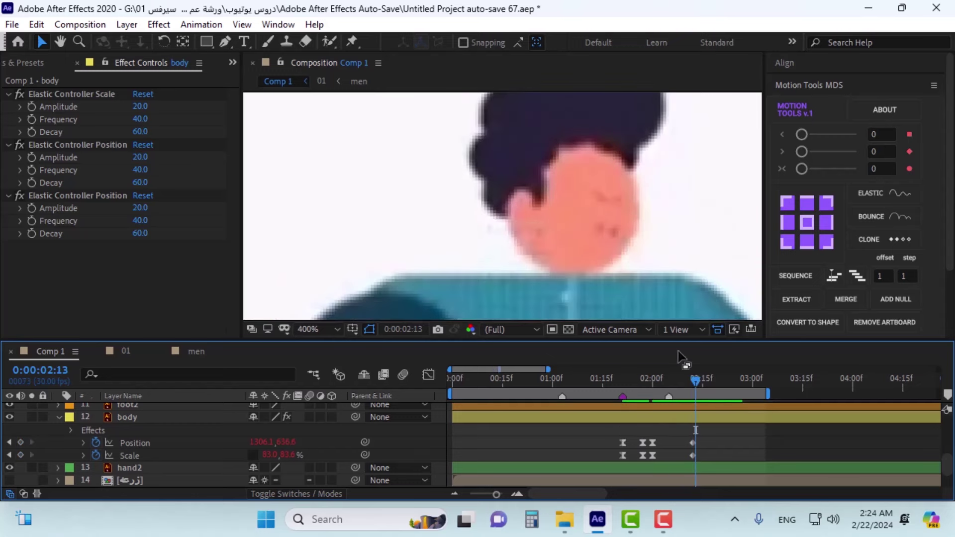
pyautogui.moveTo(697, 381)
pyautogui.mouseDown()
pyautogui.moveTo(737, 372)
pyautogui.moveTo(636, 382)
pyautogui.moveTo(709, 381)
pyautogui.moveTo(718, 369)
pyautogui.moveTo(705, 380)
pyautogui.moveTo(688, 377)
pyautogui.moveTo(703, 375)
pyautogui.mouseUp()
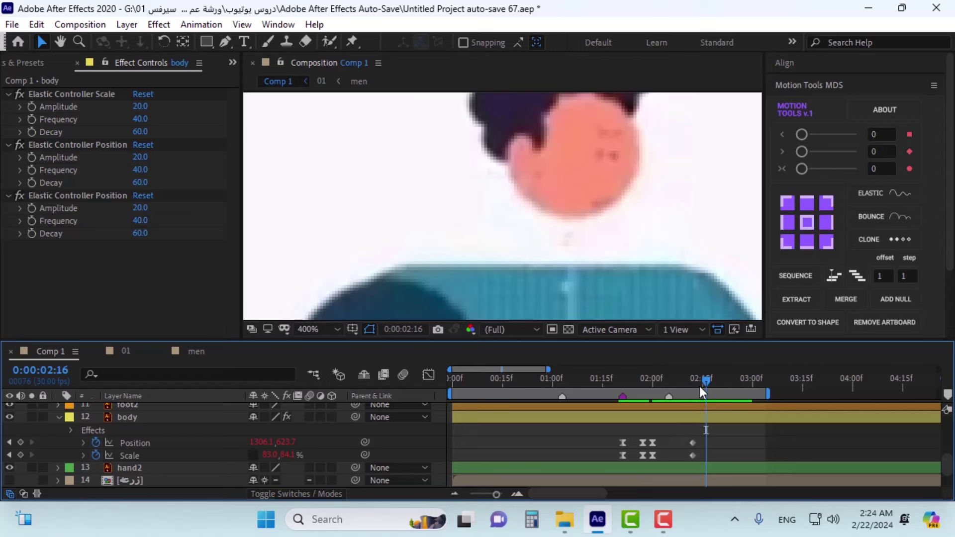
# Step: Trim the start of all the man's layers, from hair through hand2, to 0:00:01:21
pyautogui.moveTo(701, 388); pyautogui.dragTo(622, 391)
pyautogui.scroll(-2, 547, 444)
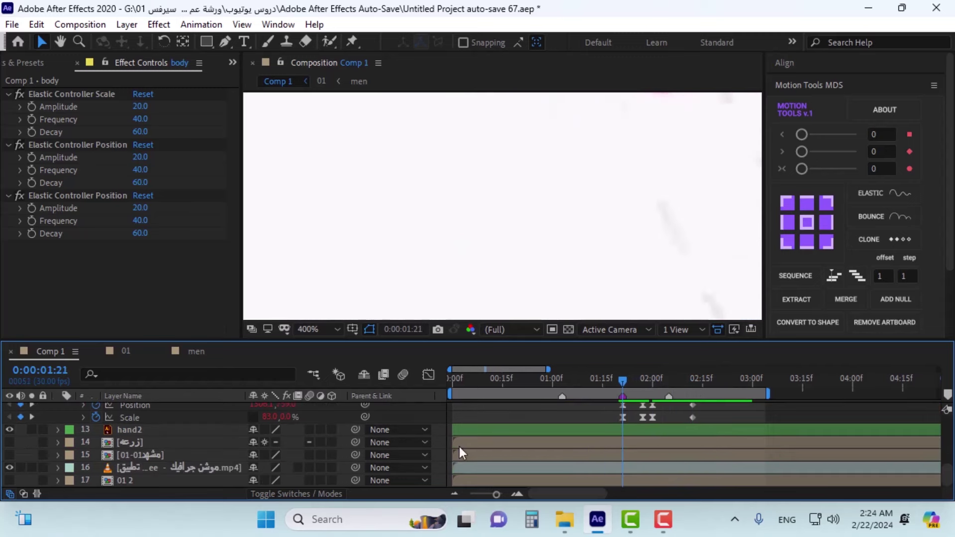
pyautogui.scroll(3, 459, 447)
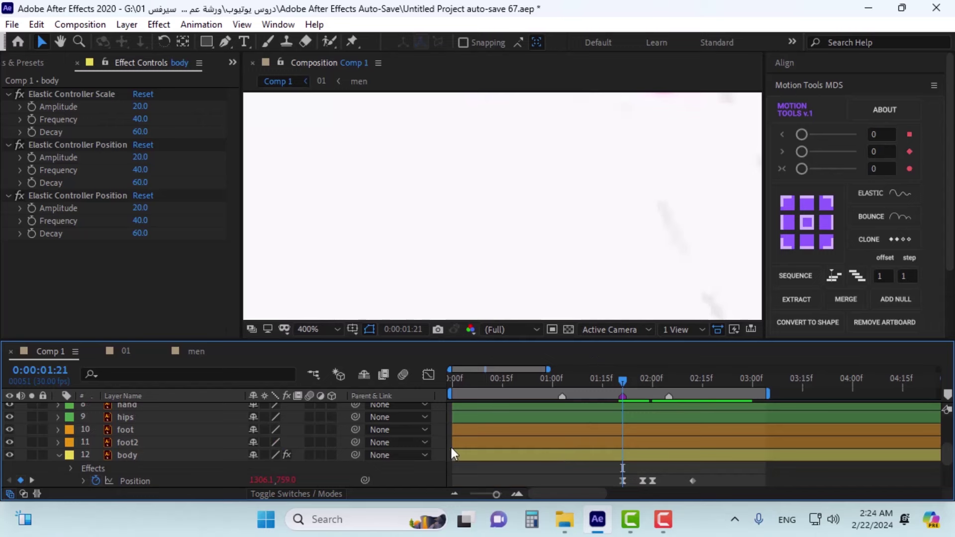
pyautogui.click(155, 456)
pyautogui.scroll(4, 159, 427)
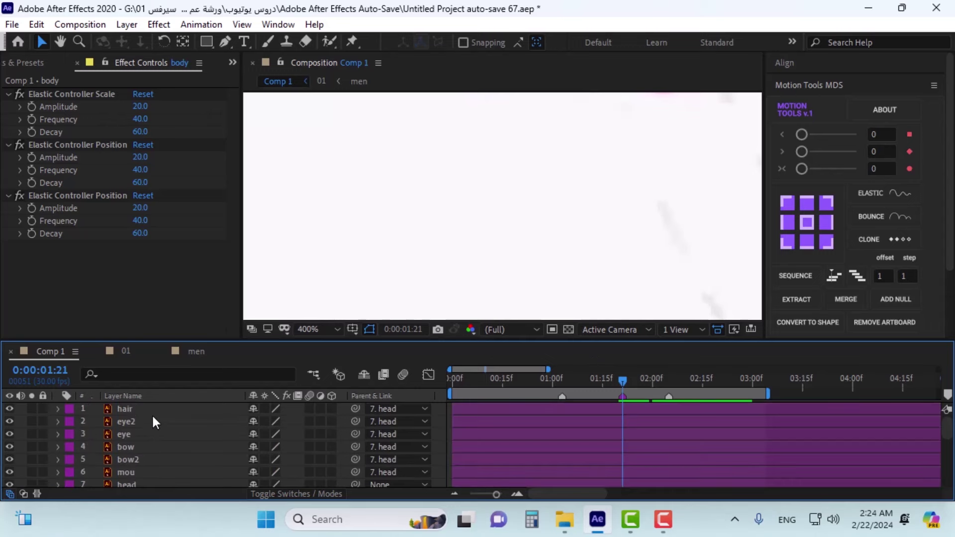
pyautogui.keyDown('shift'); pyautogui.click(153, 421); pyautogui.keyUp('shift')
pyautogui.keyDown('shift'); pyautogui.click(154, 411); pyautogui.keyUp('shift')
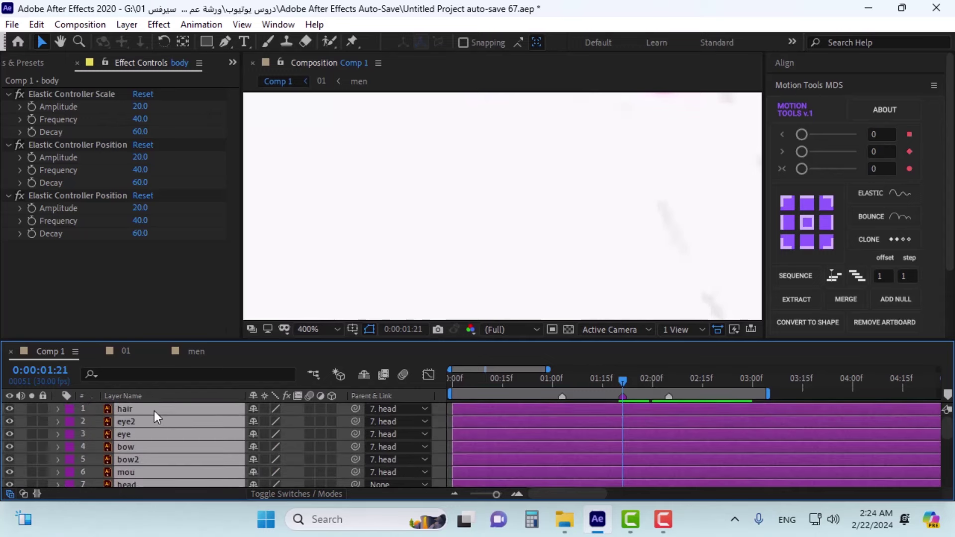
pyautogui.scroll(-4, 572, 443)
pyautogui.click(572, 446)
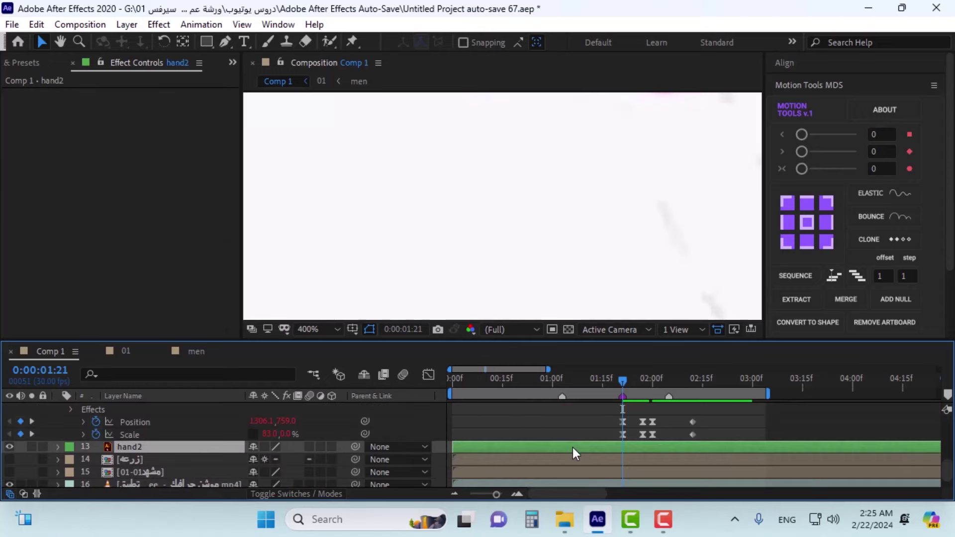
pyautogui.hotkey('alt', '[')
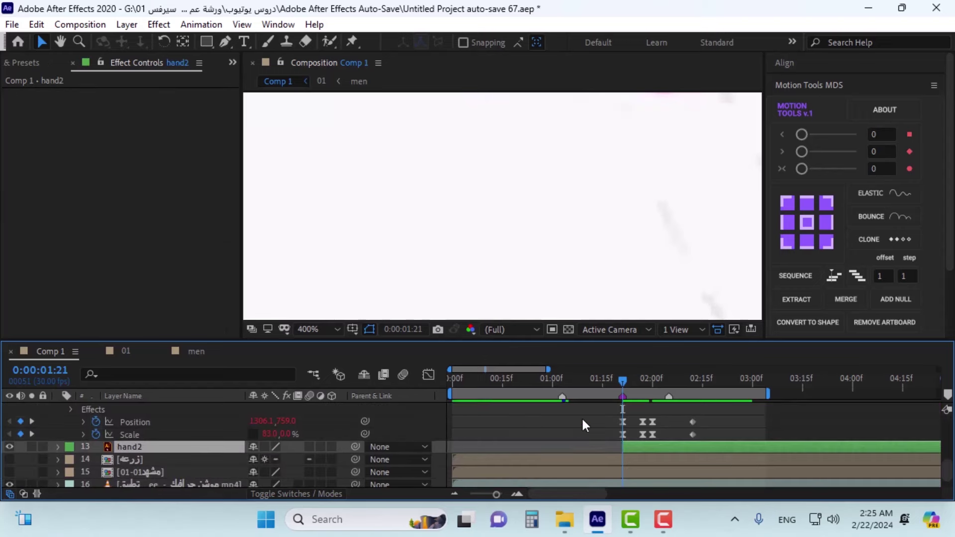
# Step: Review how the hair, eye2, eye, bow, bow2 and mou layers are parented to the head layer
pyautogui.scroll(4, 582, 421)
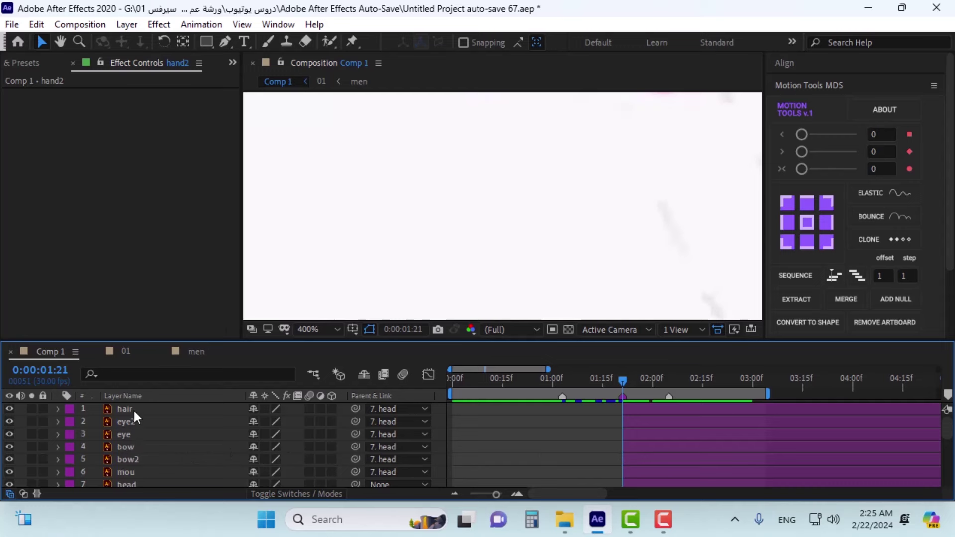
pyautogui.moveTo(133, 411); pyautogui.dragTo(130, 466)
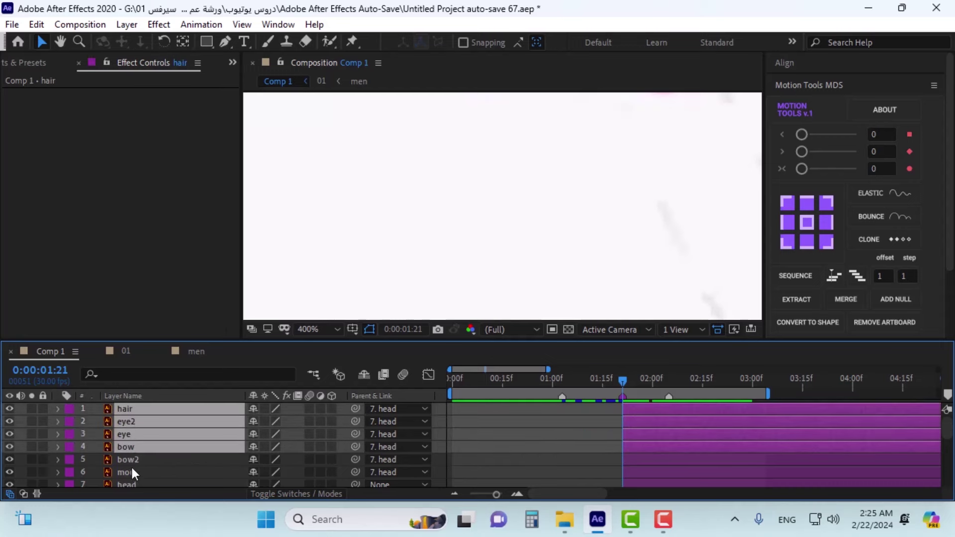
pyautogui.keyDown('ctrl'); pyautogui.click(133, 460); pyautogui.keyUp('ctrl')
pyautogui.scroll(-1, 142, 437)
pyautogui.keyDown('ctrl'); pyautogui.click(136, 434); pyautogui.keyUp('ctrl')
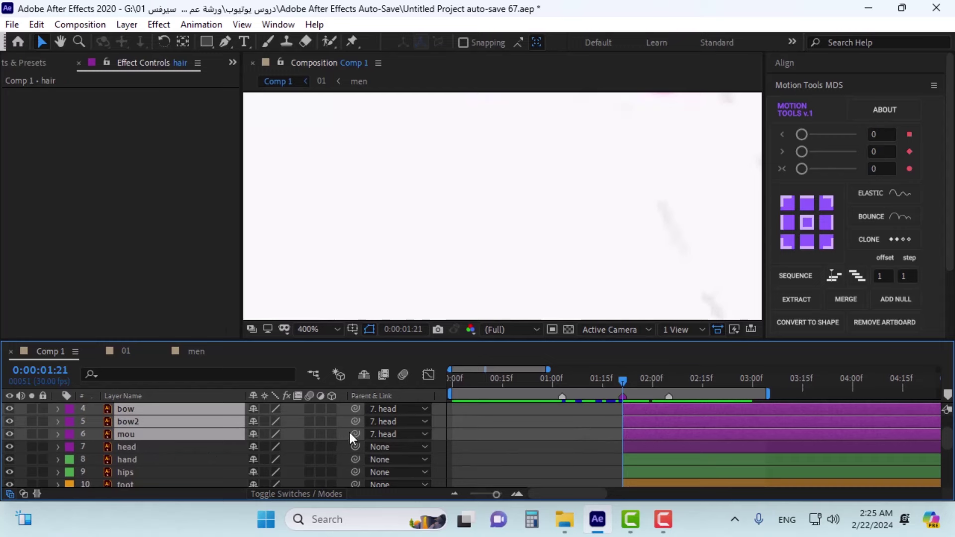
pyautogui.moveTo(351, 432); pyautogui.dragTo(144, 447)
# Step: Reveal the head layer's position and add its first position keyframe at 0:00:01:21
pyautogui.click(145, 447)
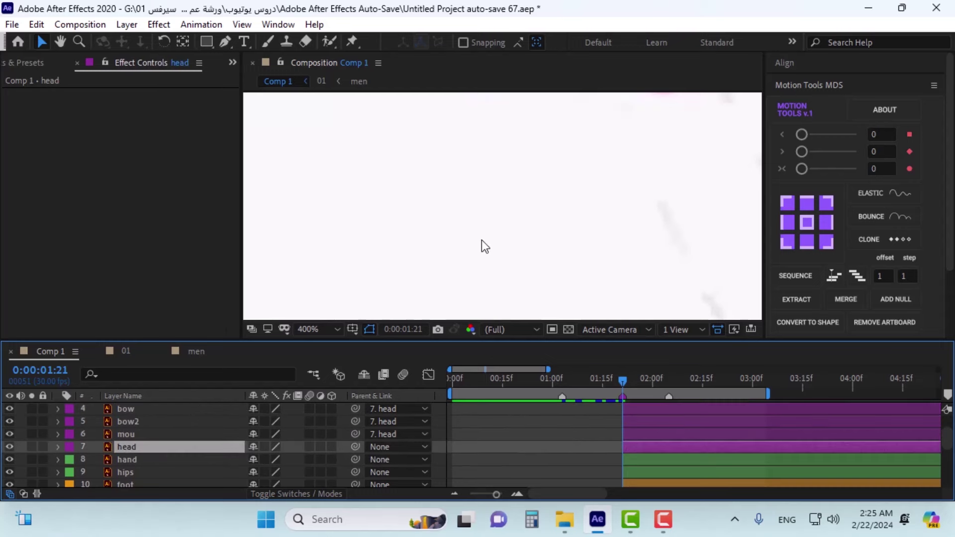
pyautogui.scroll(-8, 482, 240)
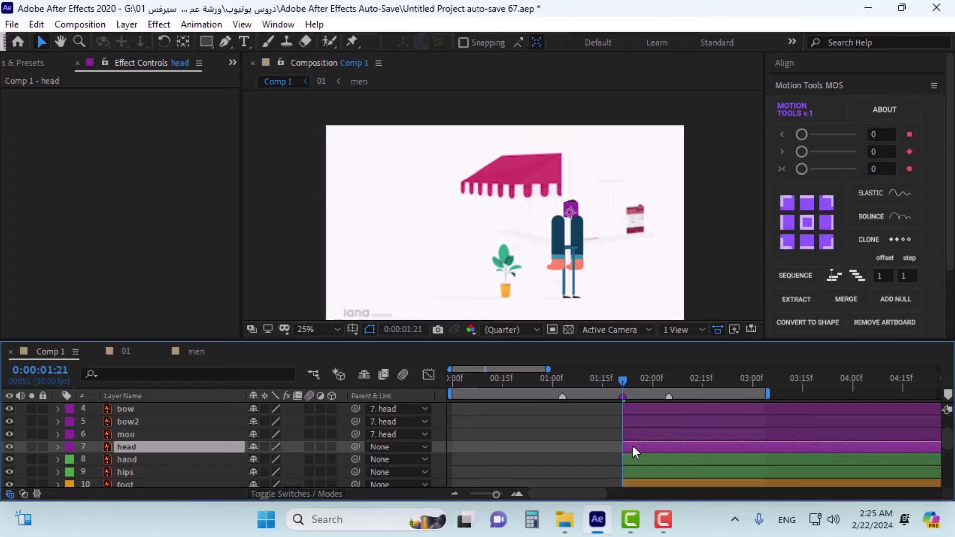
pyautogui.press('p')
pyautogui.click(96, 459)
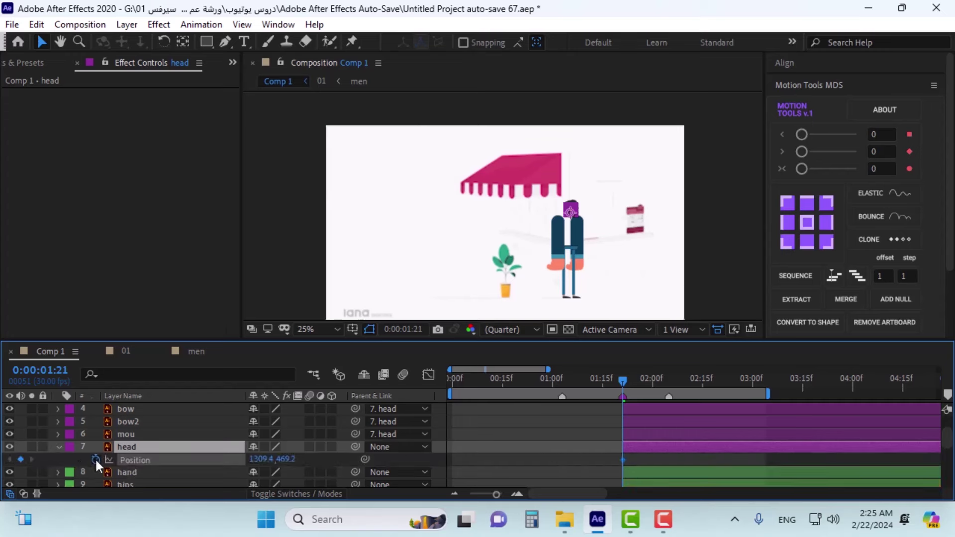
# Step: Add a second position keyframe for the head layer at 0:00:02:03
pyautogui.press('space')
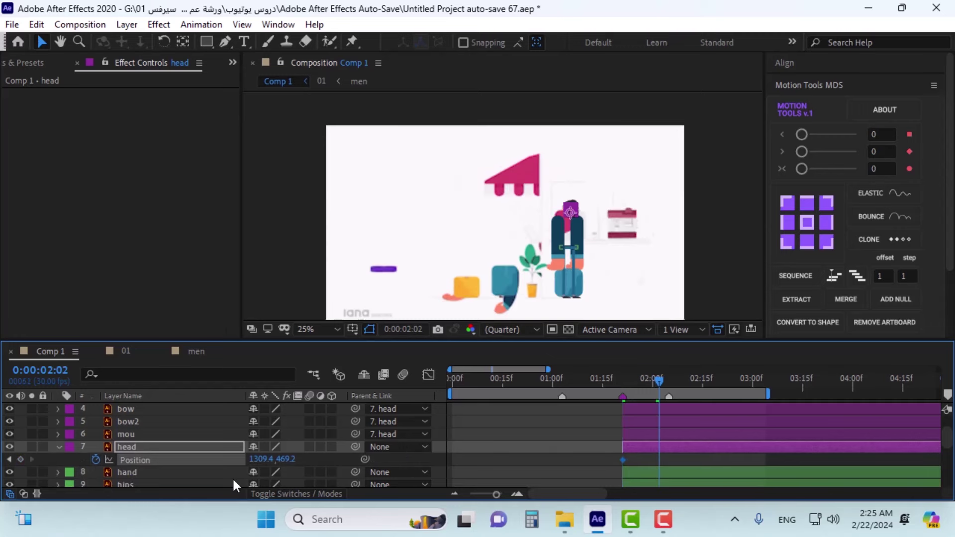
pyautogui.click(21, 459)
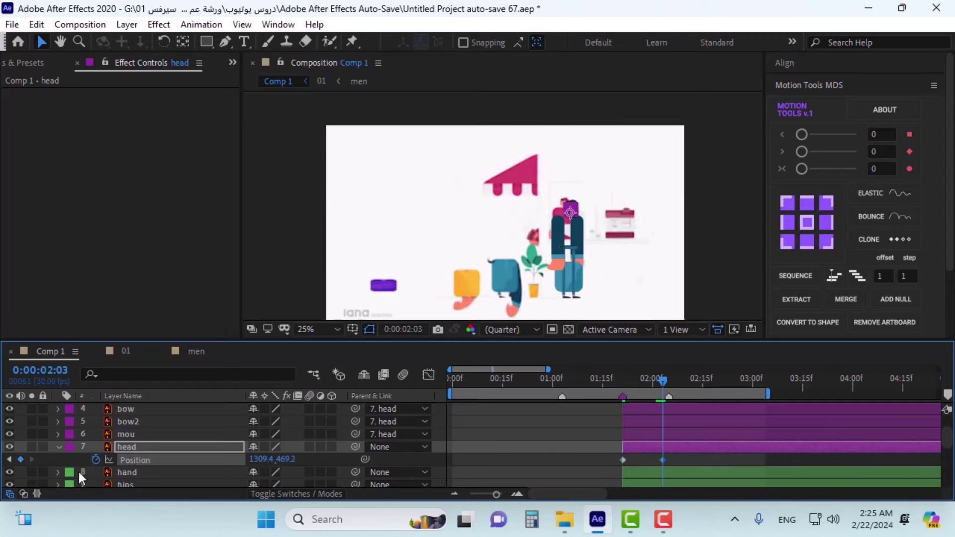
# Step: Apply Easy Ease to the head's first position keyframe and add the Motion Tools Elastic effect to its position
pyautogui.rightClick(623, 460)
pyautogui.moveTo(629, 452)
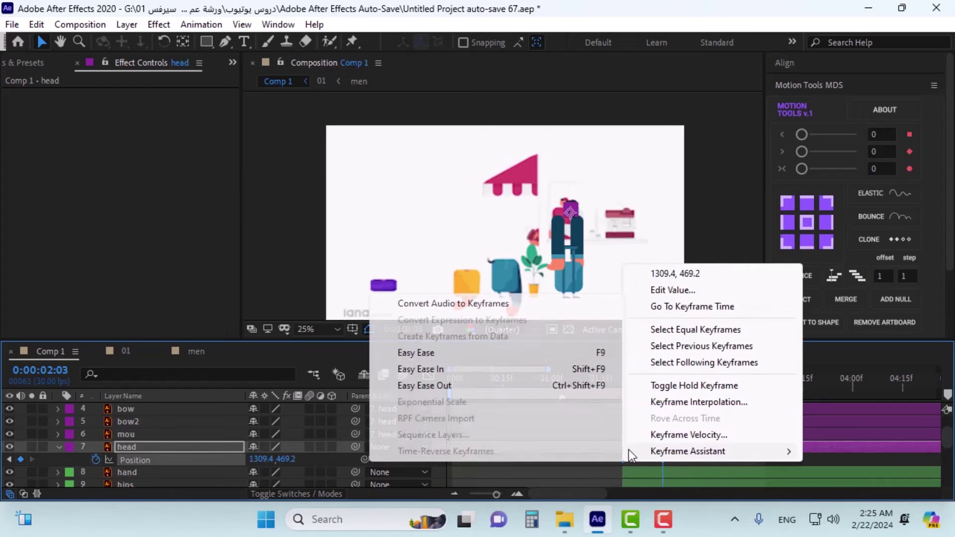
pyautogui.click(452, 356)
pyautogui.click(856, 195)
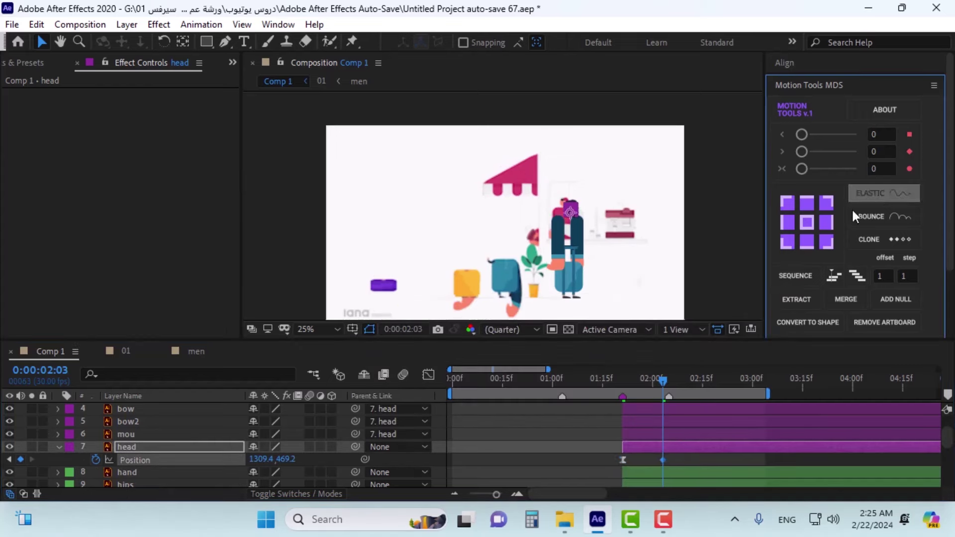
# Step: Lower the head at its 0:00:01:21 position keyframe to Y 769.2, down between the hands
pyautogui.press('.')
pyautogui.moveTo(623, 384)
pyautogui.mouseDown()
pyautogui.moveTo(654, 383)
pyautogui.moveTo(623, 384)
pyautogui.mouseUp()
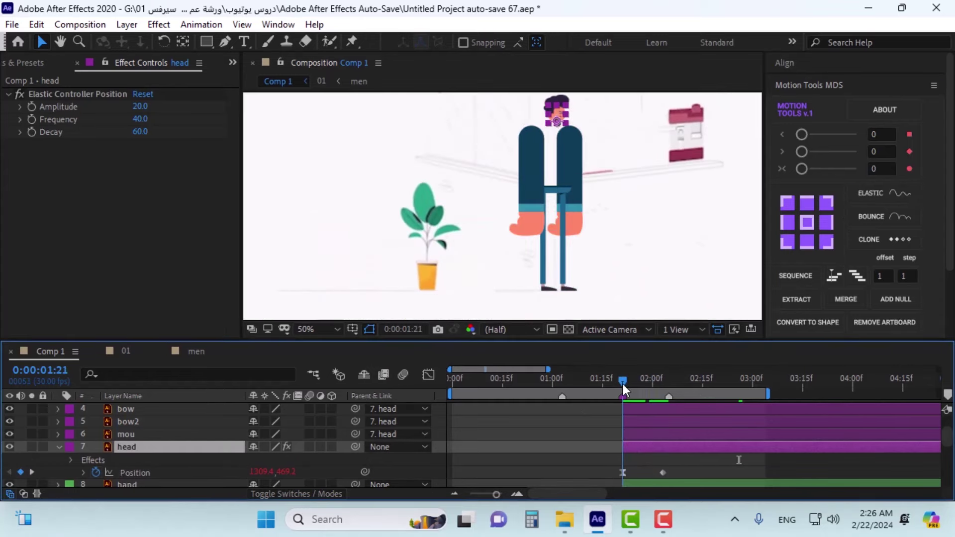
pyautogui.click(622, 473)
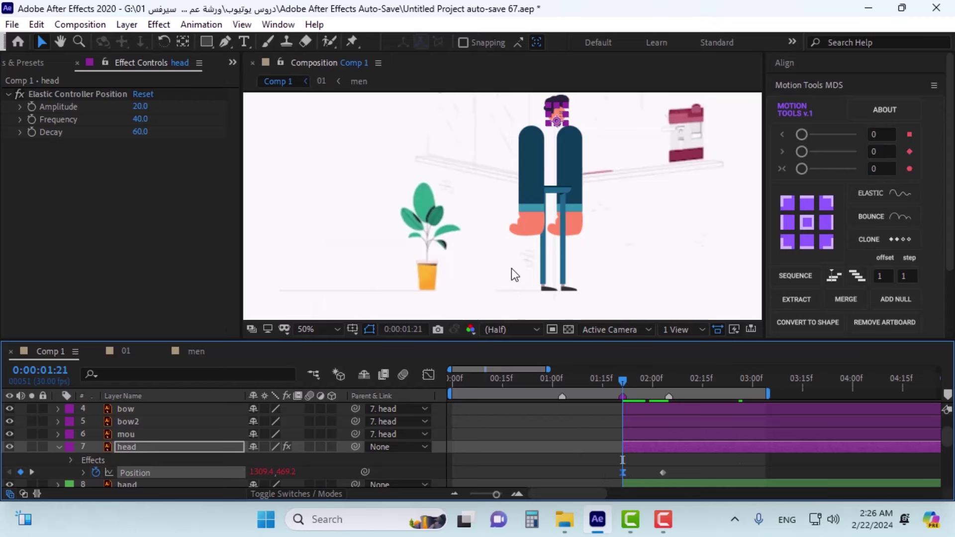
pyautogui.hotkey('shift', 'Down')
pyautogui.hotkey('shift', 'Down')
pyautogui.hotkey('shift', 'Down')
pyautogui.hotkey('shift', 'Down')
pyautogui.hotkey('shift', 'Down')
pyautogui.hotkey('shift', 'Down')
pyautogui.hotkey('shift', 'Down')
pyautogui.hotkey('shift', 'Down')
pyautogui.hotkey('shift', 'Down')
pyautogui.hotkey('shift', 'Down')
pyautogui.hotkey('shift', 'Down')
pyautogui.hotkey('shift', 'Down')
pyautogui.hotkey('shift', 'Down')
pyautogui.hotkey('shift', 'Down')
pyautogui.hotkey('shift', 'Down')
pyautogui.hotkey('shift', 'Down')
pyautogui.hotkey('shift', 'Down')
pyautogui.hotkey('shift', 'Down')
pyautogui.hotkey('shift', 'Down')
pyautogui.hotkey('shift', 'Down')
pyautogui.hotkey('shift', 'Down')
pyautogui.hotkey('shift', 'Down')
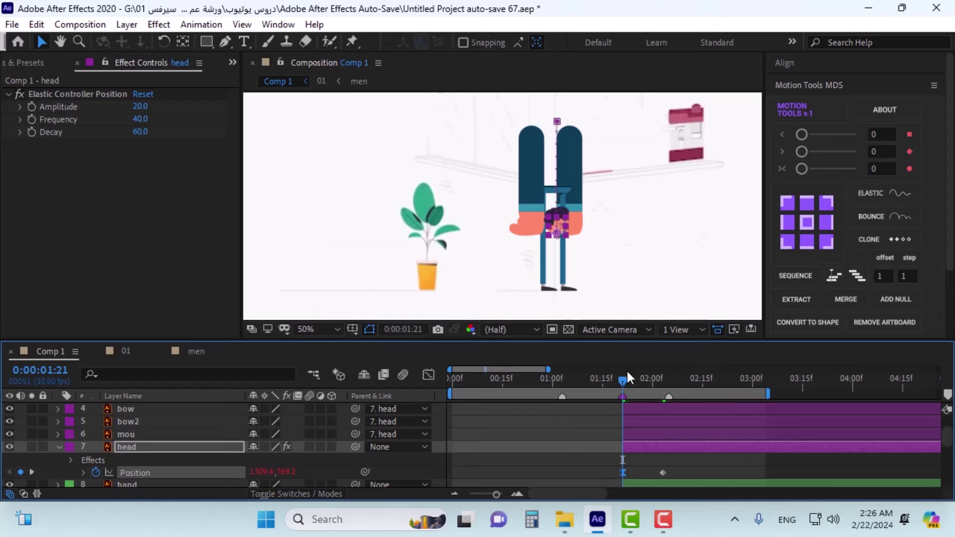
# Step: Check the head's rise against the reference and shift the head layer to start at 0:00:02:04
pyautogui.moveTo(631, 381); pyautogui.dragTo(661, 377)
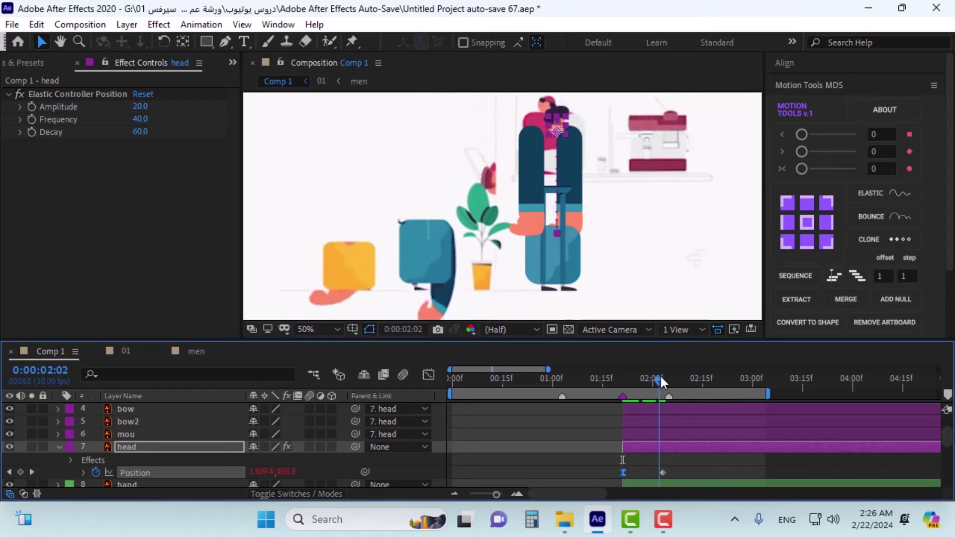
pyautogui.press('pagedown')
pyautogui.press('pagedown')
pyautogui.press('pagedown')
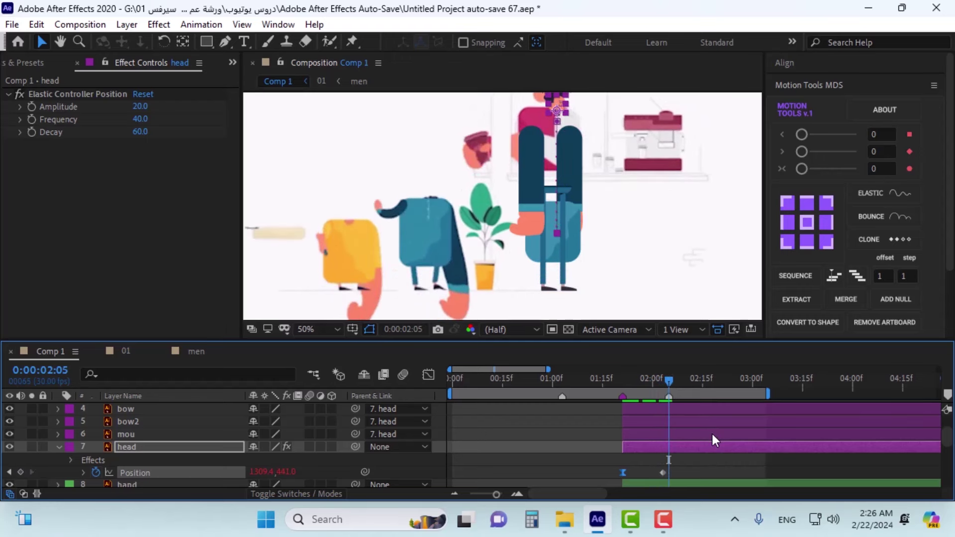
pyautogui.press('pageup')
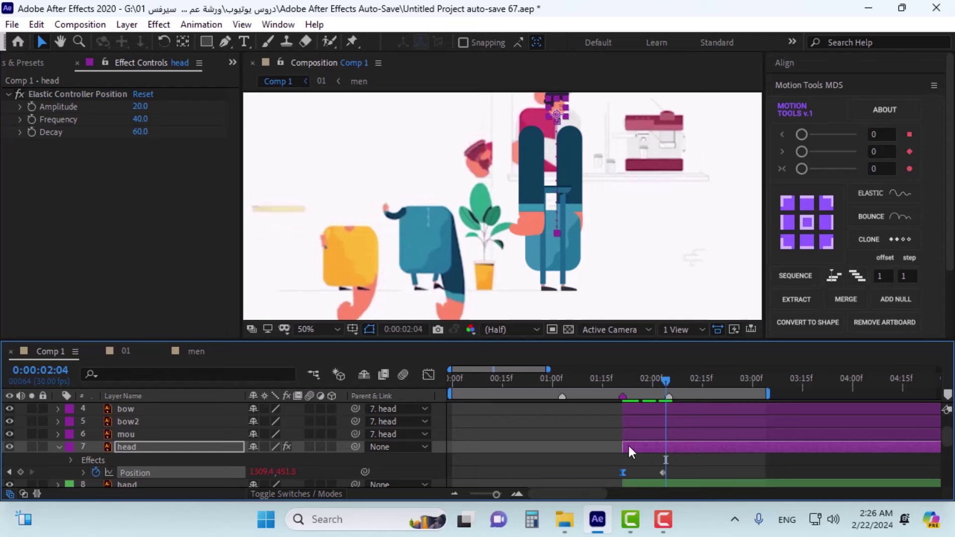
pyautogui.scroll(3, 632, 446)
pyautogui.scroll(-6, 641, 422)
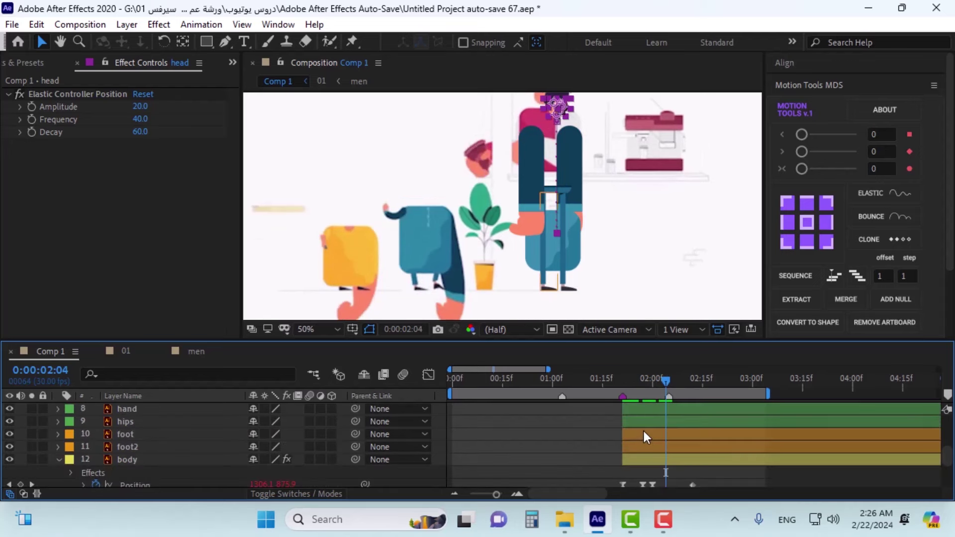
pyautogui.moveTo(630, 417); pyautogui.dragTo(669, 417)
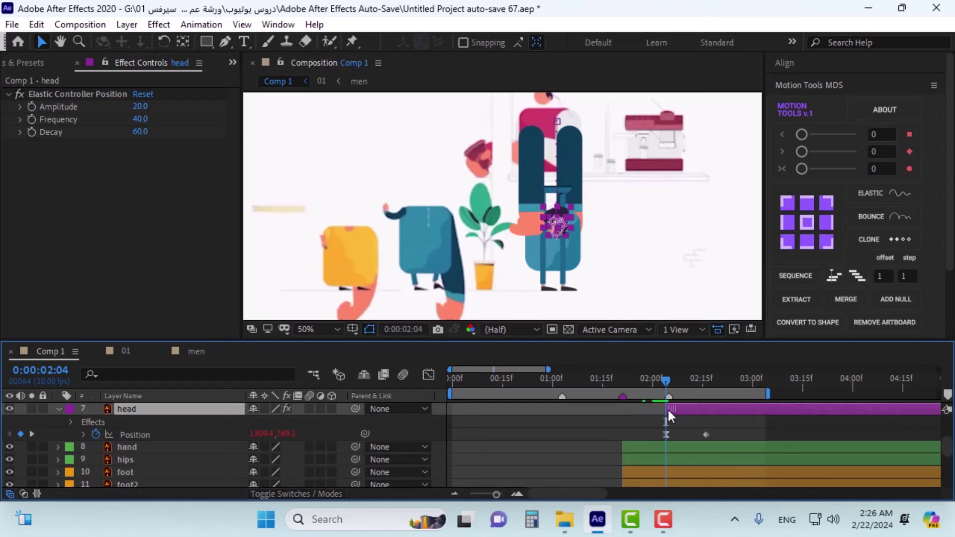
# Step: Lower the head further at its first position keyframe to Y 781.2
pyautogui.scroll(2, 623, 247)
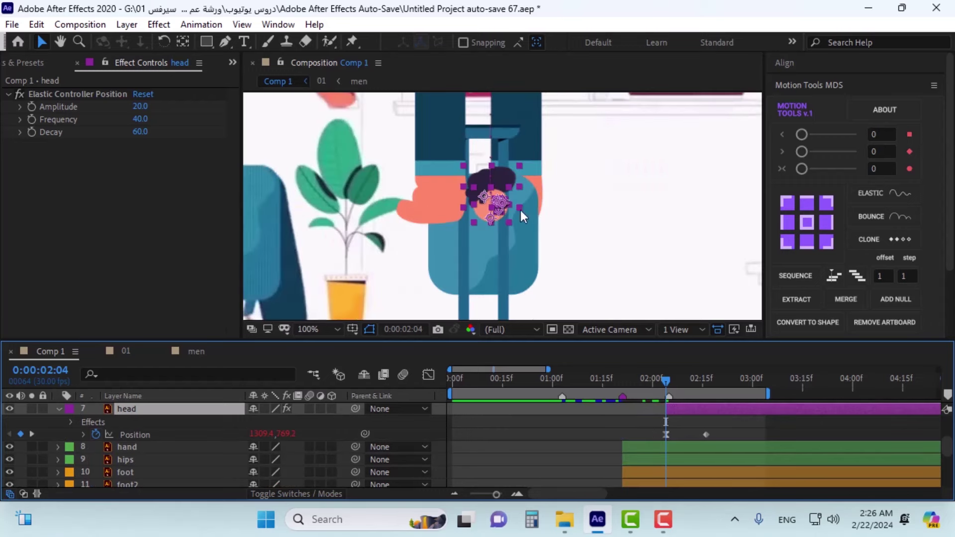
pyautogui.click(668, 437)
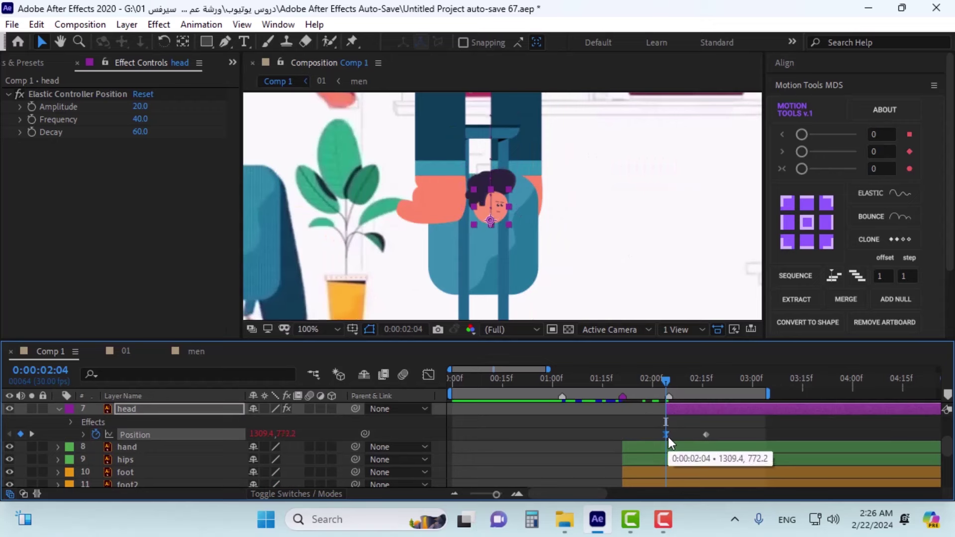
pyautogui.hotkey('shift', 'Down')
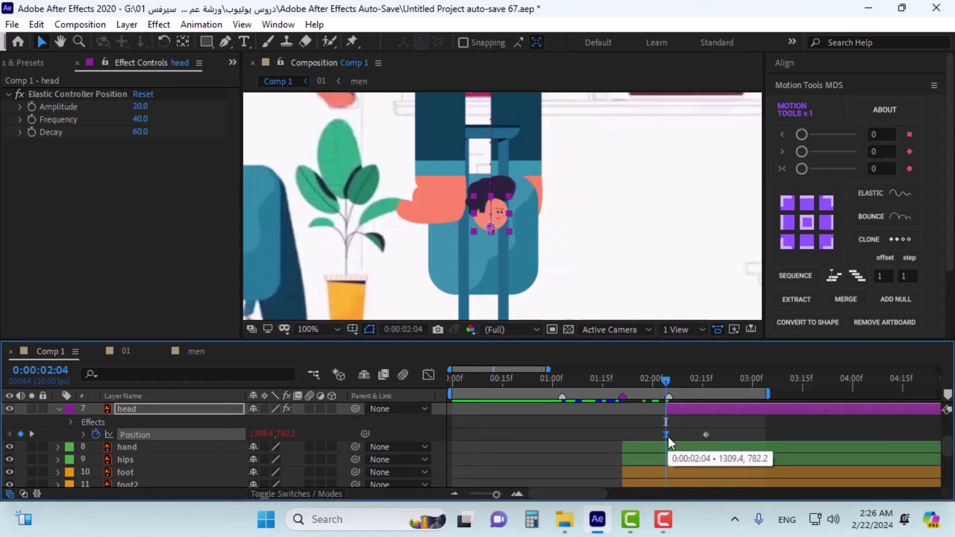
pyautogui.scroll(-2, 510, 235)
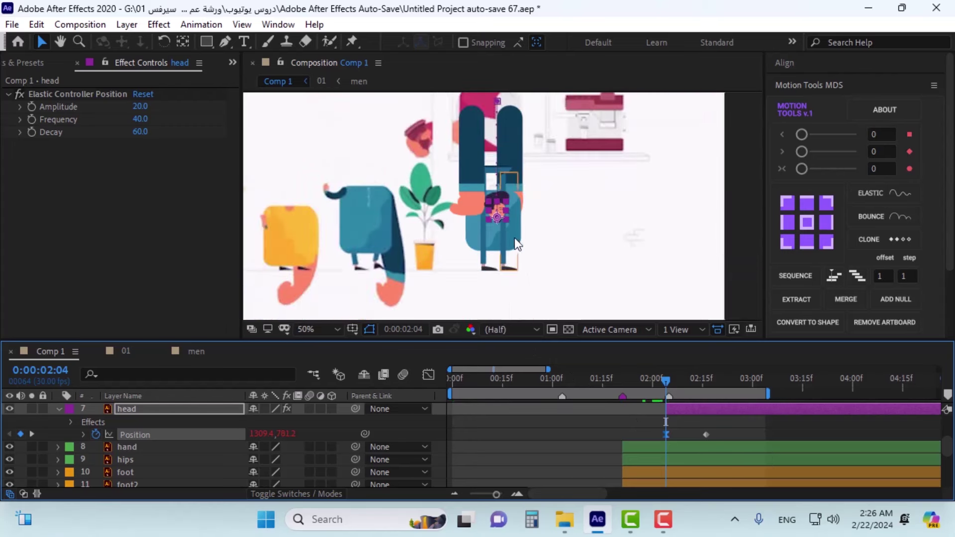
# Step: Compare the head's rise with the body around 0:00:02:06 and shift the head layer to start at 0:00:02:02
pyautogui.moveTo(671, 381); pyautogui.dragTo(680, 381)
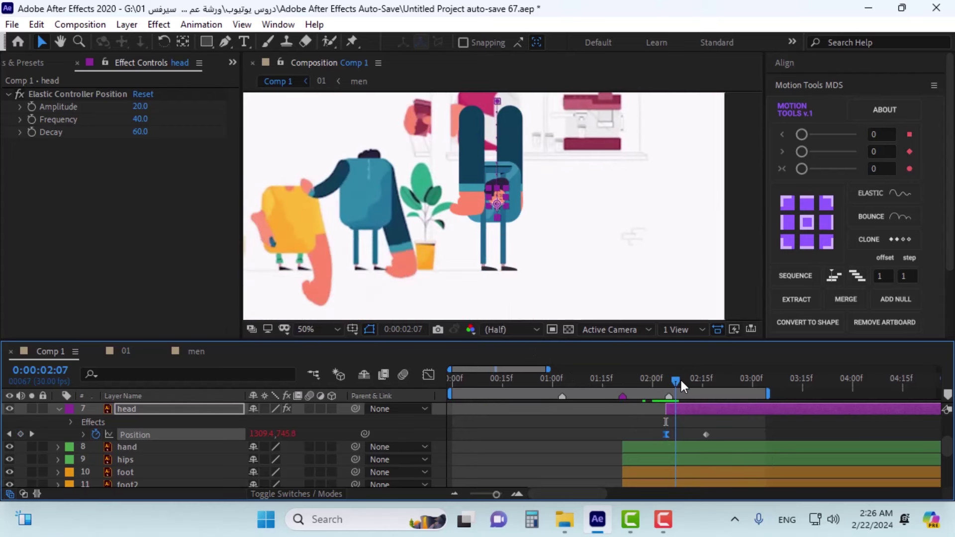
pyautogui.moveTo(682, 381); pyautogui.dragTo(671, 383)
pyautogui.click(671, 386)
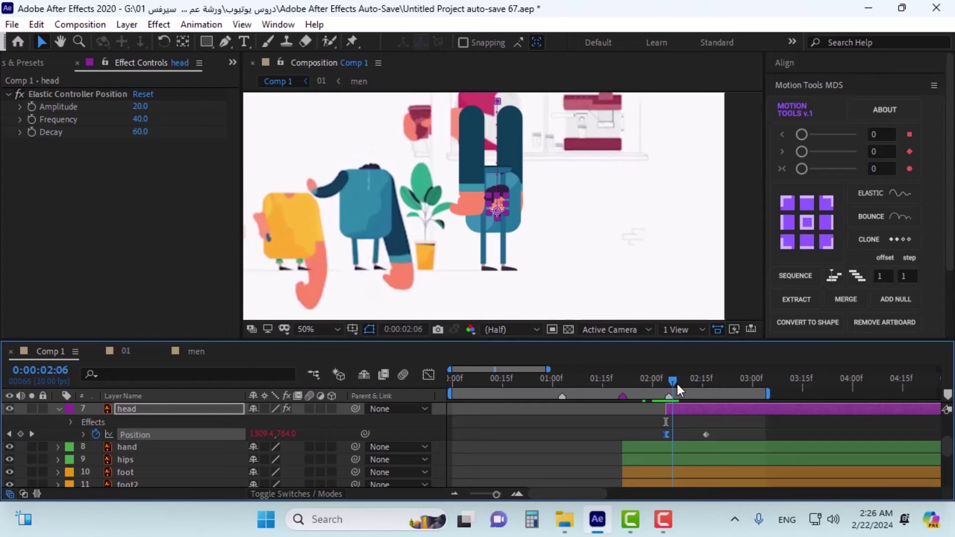
pyautogui.press('pageup')
pyautogui.press('pageup')
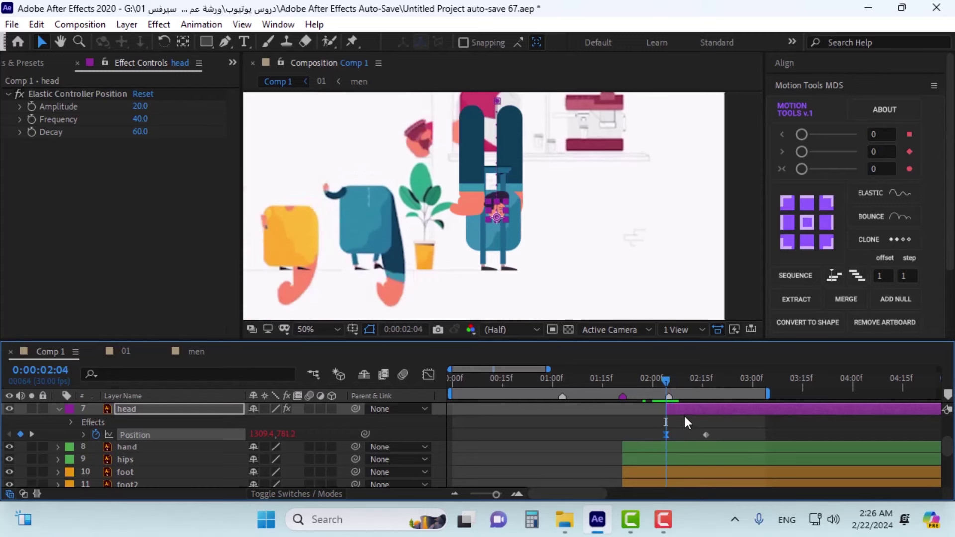
pyautogui.moveTo(684, 414); pyautogui.dragTo(679, 410)
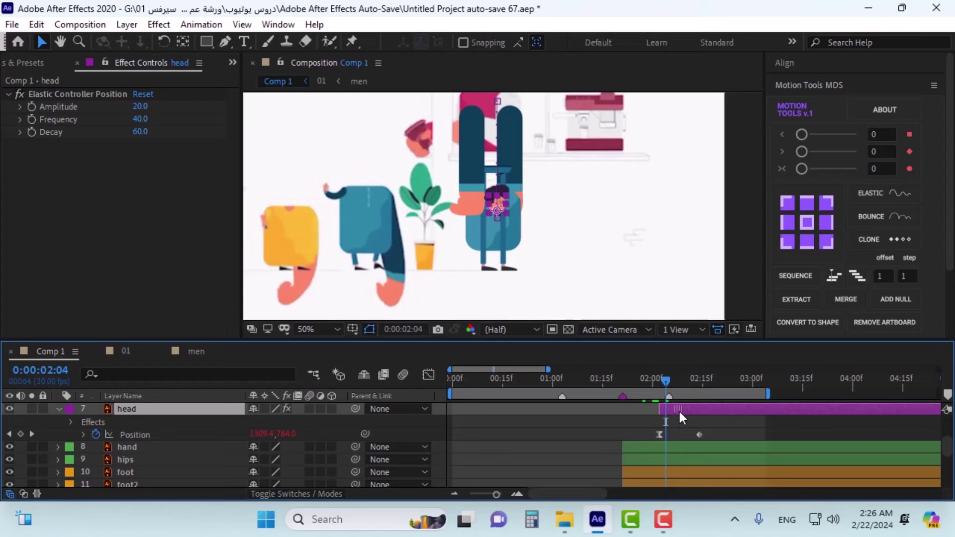
# Step: Shift the head layer together with the bow, bow2 and mou layers to start at 0:00:02:01
pyautogui.press('pagedown')
pyautogui.press('pagedown')
pyautogui.scroll(2, 681, 428)
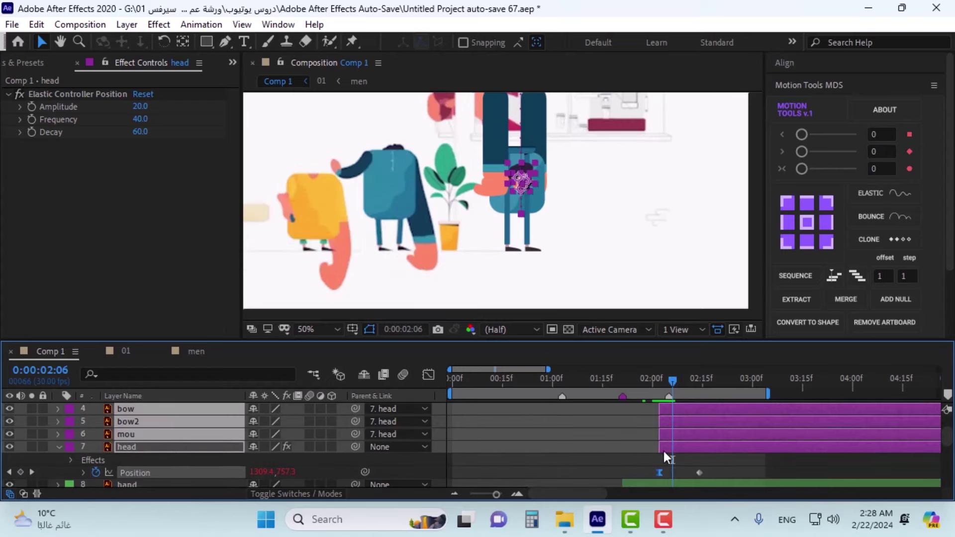
pyautogui.moveTo(668, 447)
pyautogui.mouseDown()
pyautogui.moveTo(676, 444)
pyautogui.moveTo(662, 444)
pyautogui.mouseUp()
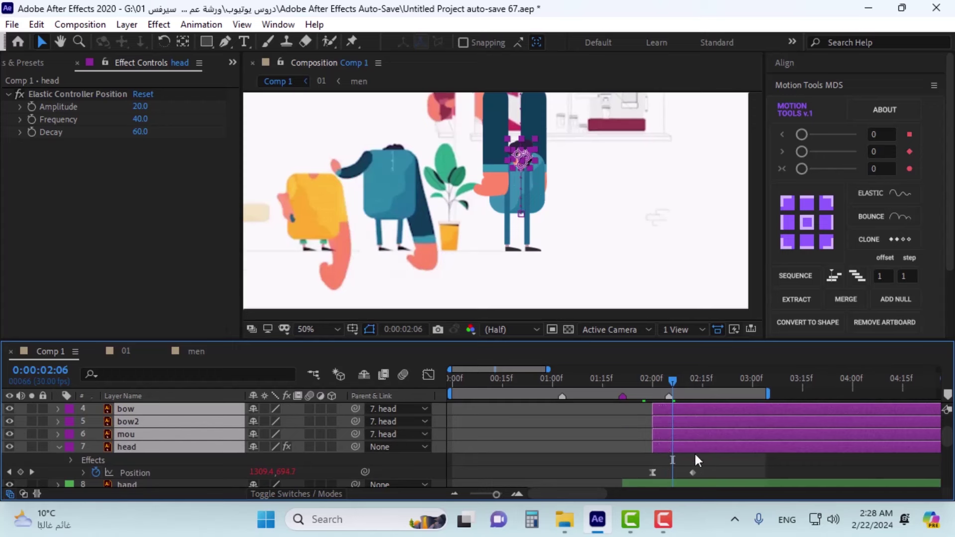
pyautogui.click(653, 386)
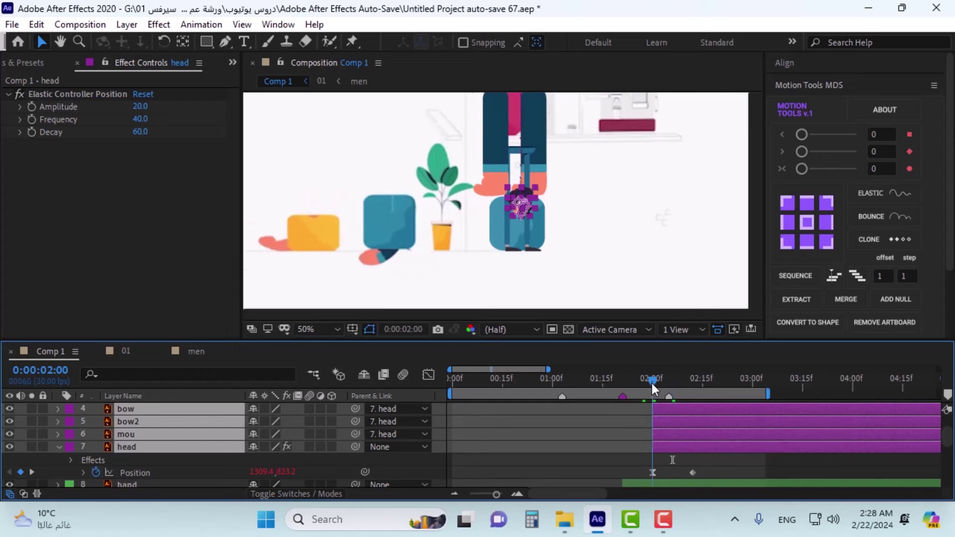
pyautogui.moveTo(661, 447); pyautogui.dragTo(666, 449)
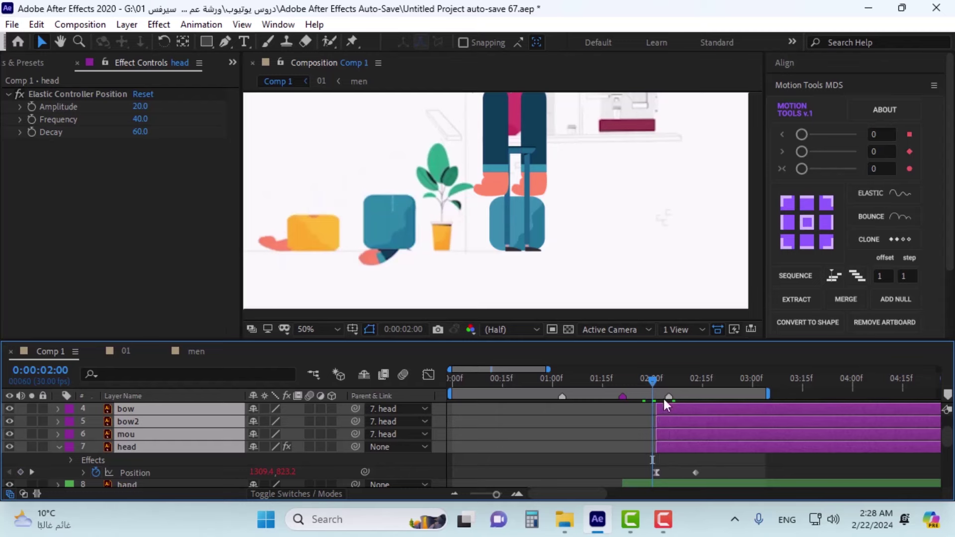
# Step: Start the work area at 0:00:01:21 and preview the man's head and body animation
pyautogui.press('space')
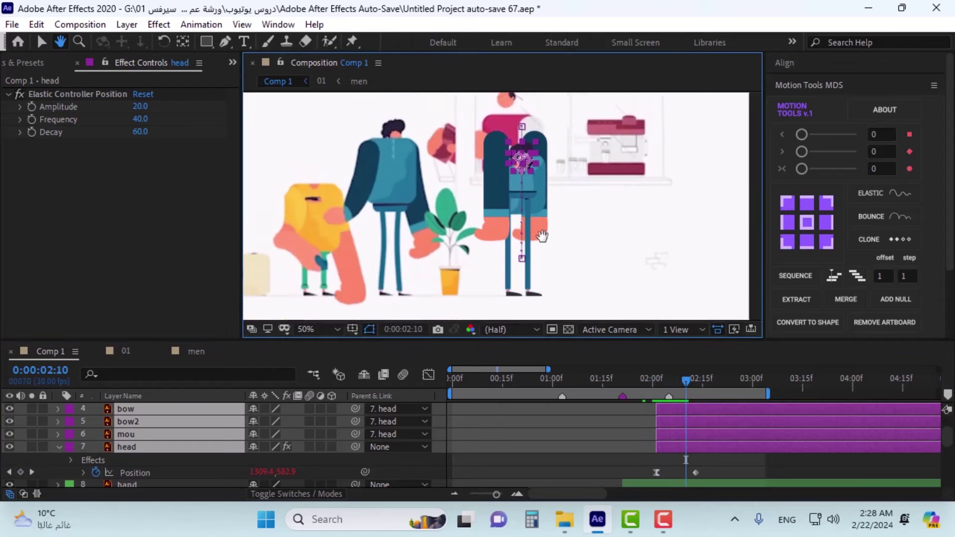
pyautogui.moveTo(682, 375); pyautogui.dragTo(652, 383)
pyautogui.press('space')
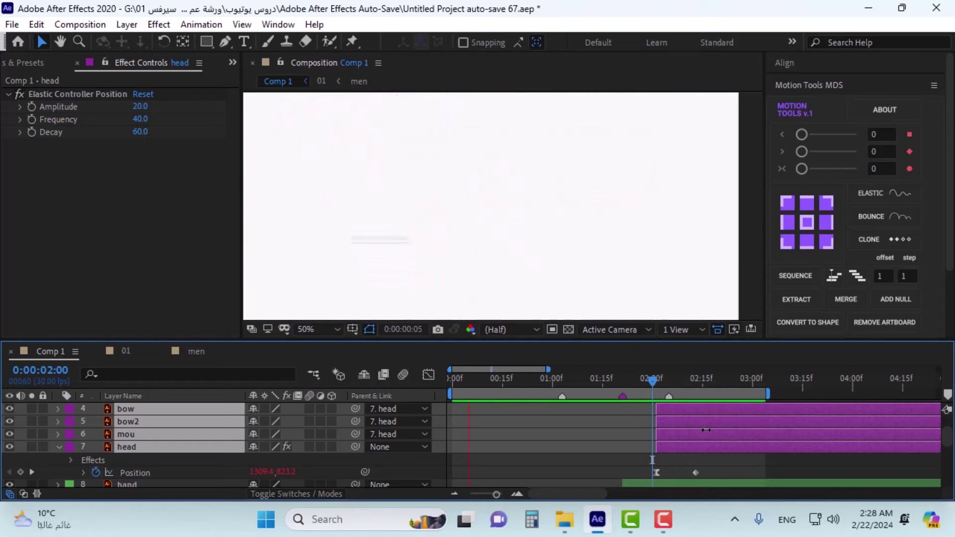
pyautogui.click(623, 379)
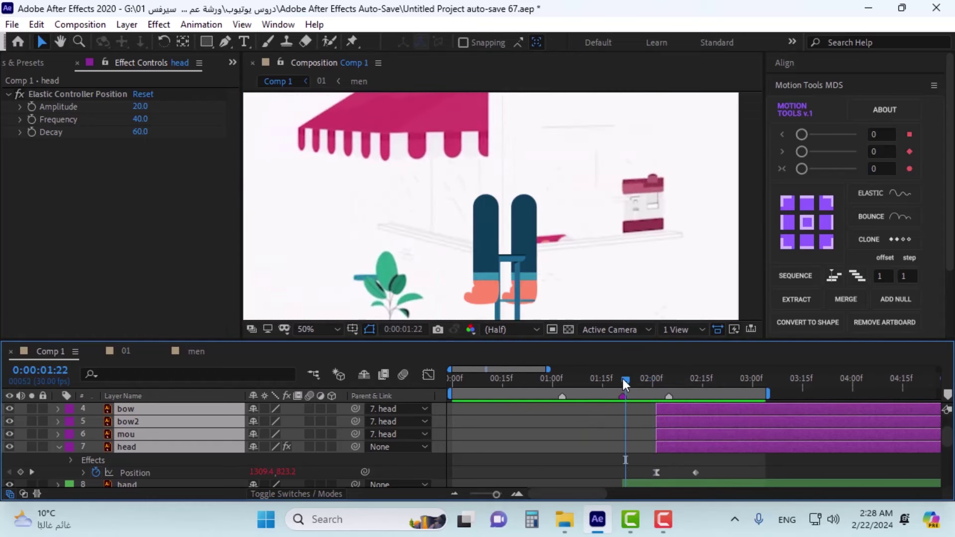
pyautogui.moveTo(622, 381); pyautogui.dragTo(620, 381)
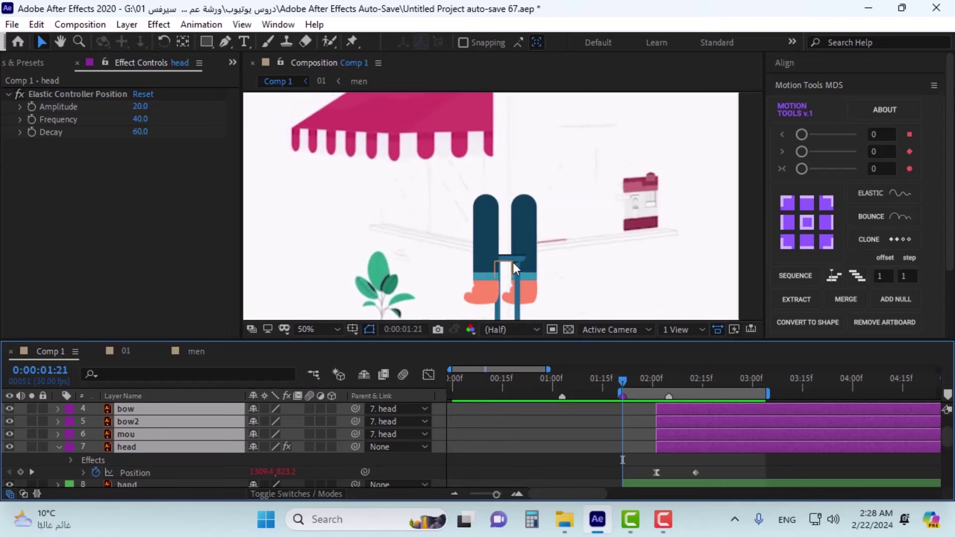
pyautogui.scroll(-2, 513, 261)
pyautogui.press('space')
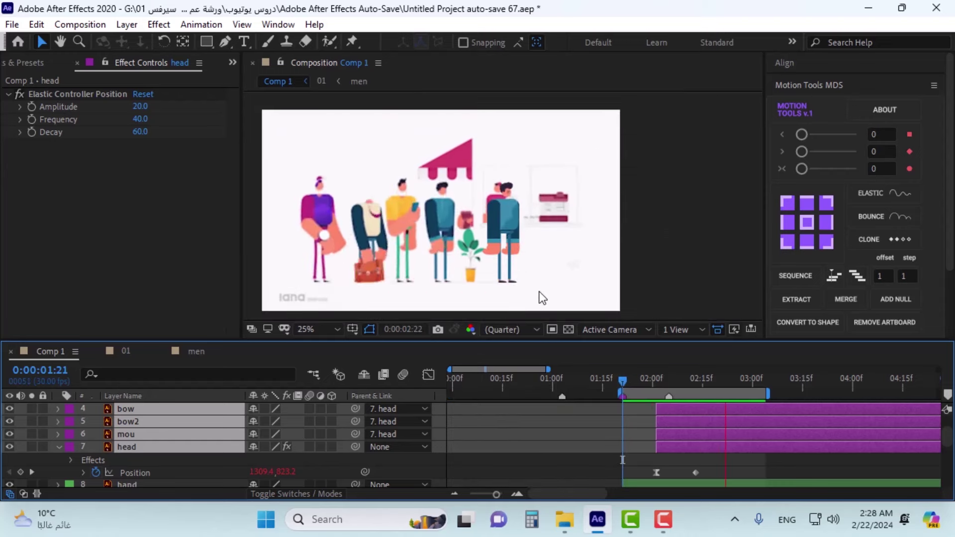
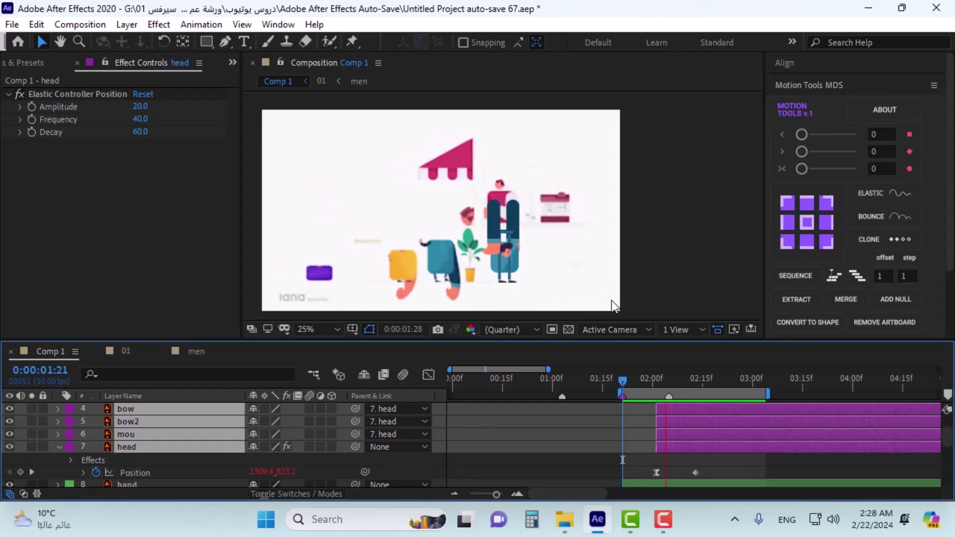
pyautogui.press('space')
pyautogui.click(664, 520)
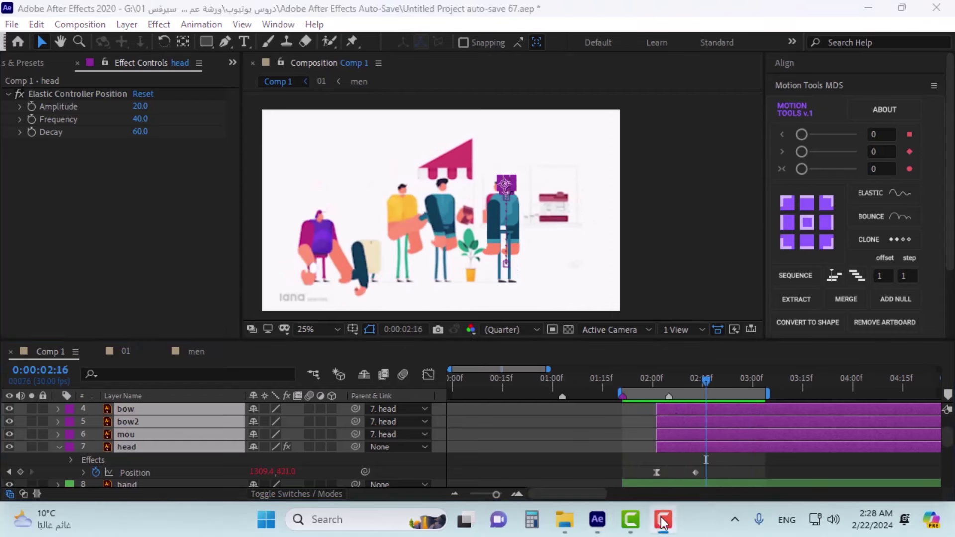
# Step: Add position keyframes to the bow and bow2 eyebrow layers at 0:00:02:13
pyautogui.click(731, 464)
pyautogui.scroll(4, 523, 184)
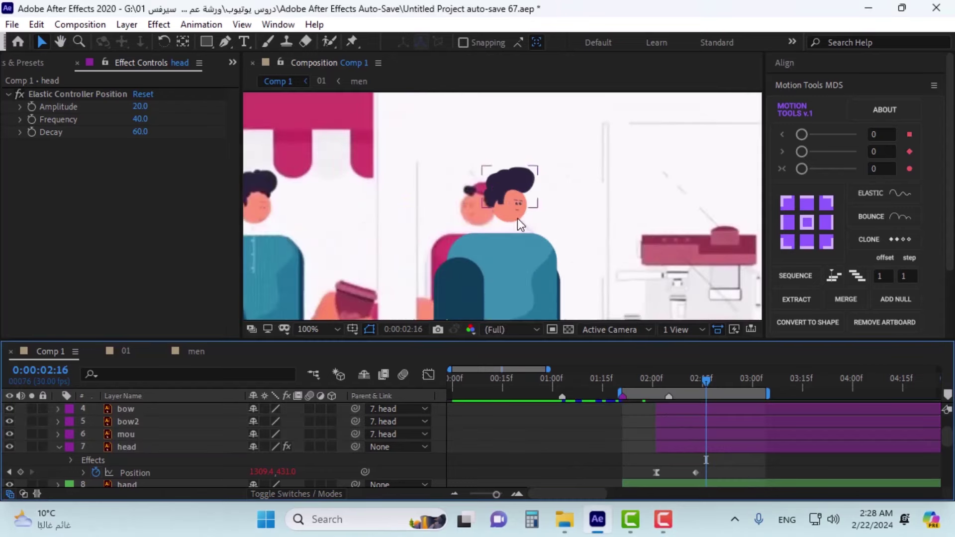
pyautogui.scroll(5, 517, 204)
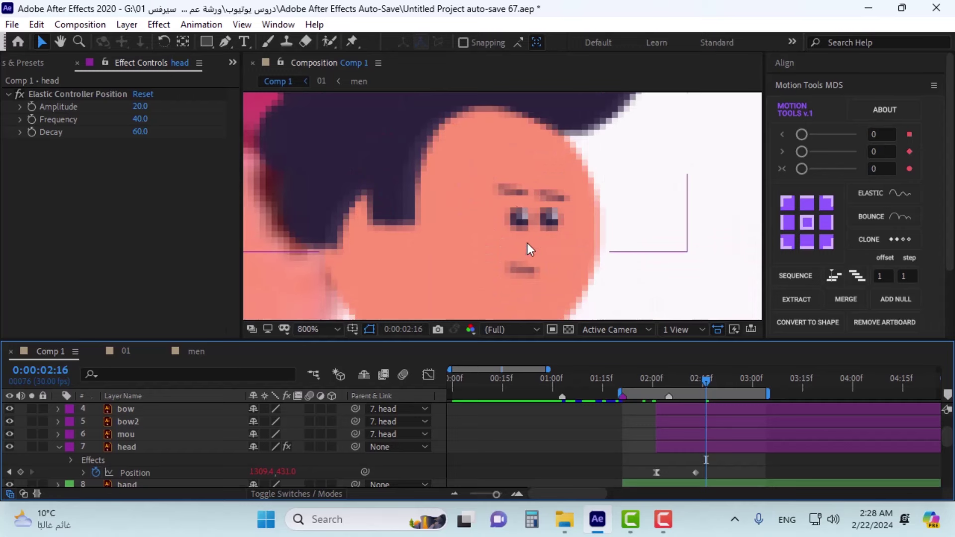
pyautogui.scroll(-5, 529, 248)
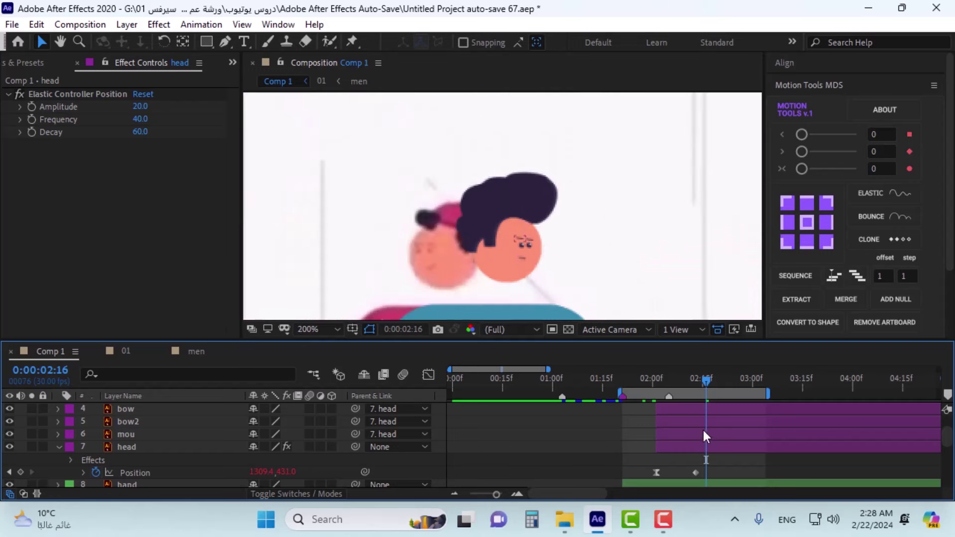
pyautogui.moveTo(680, 380)
pyautogui.mouseDown()
pyautogui.moveTo(655, 389)
pyautogui.moveTo(695, 382)
pyautogui.mouseUp()
pyautogui.click(669, 435)
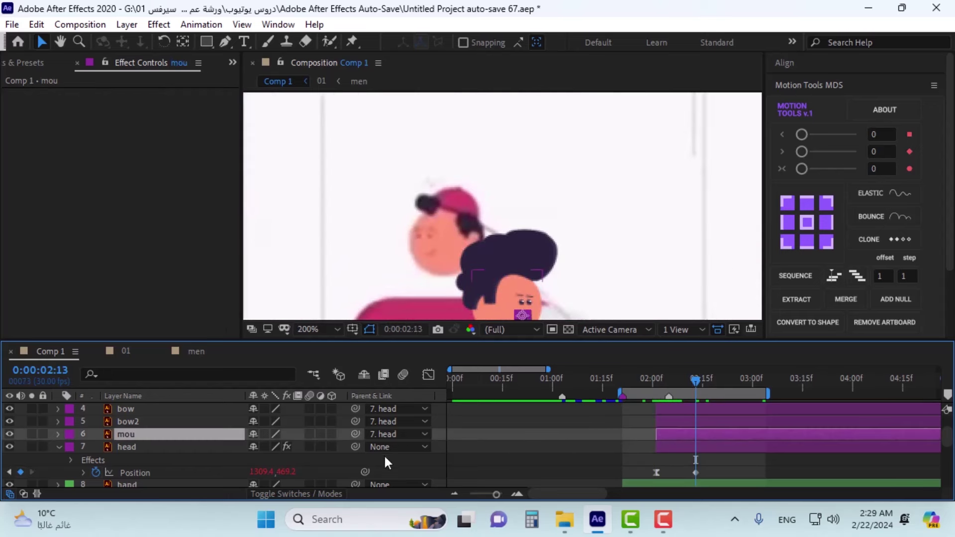
pyautogui.scroll(3, 142, 450)
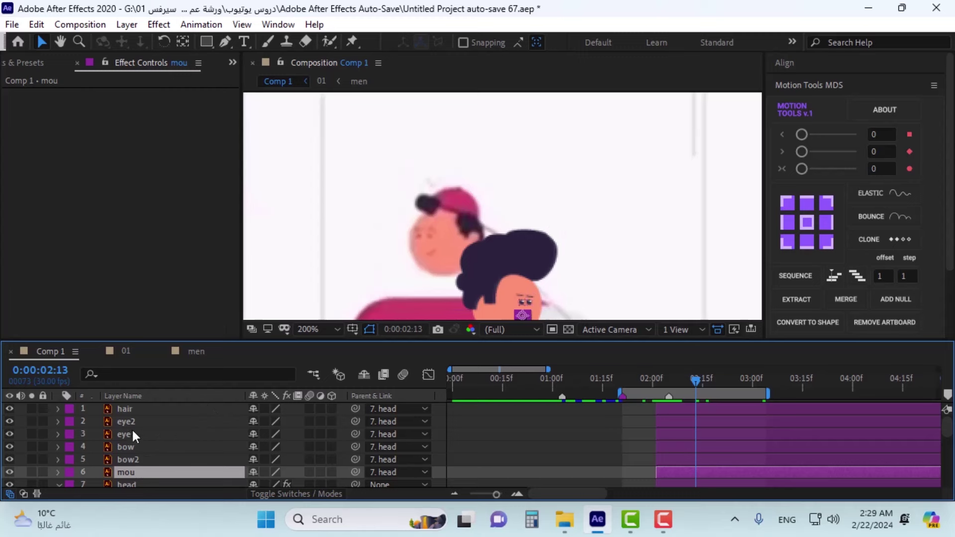
pyautogui.click(131, 447)
pyautogui.keyDown('shift'); pyautogui.click(160, 460); pyautogui.keyUp('shift')
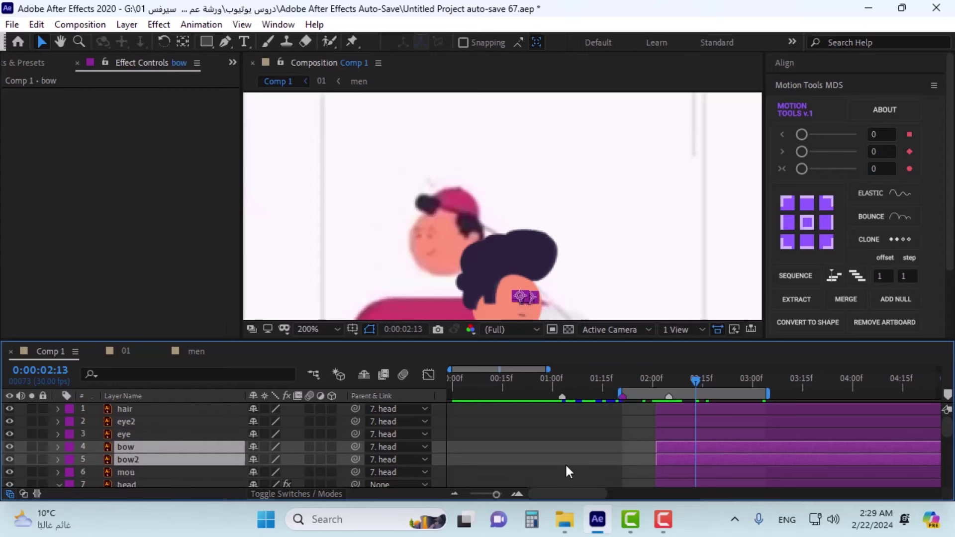
pyautogui.press('p')
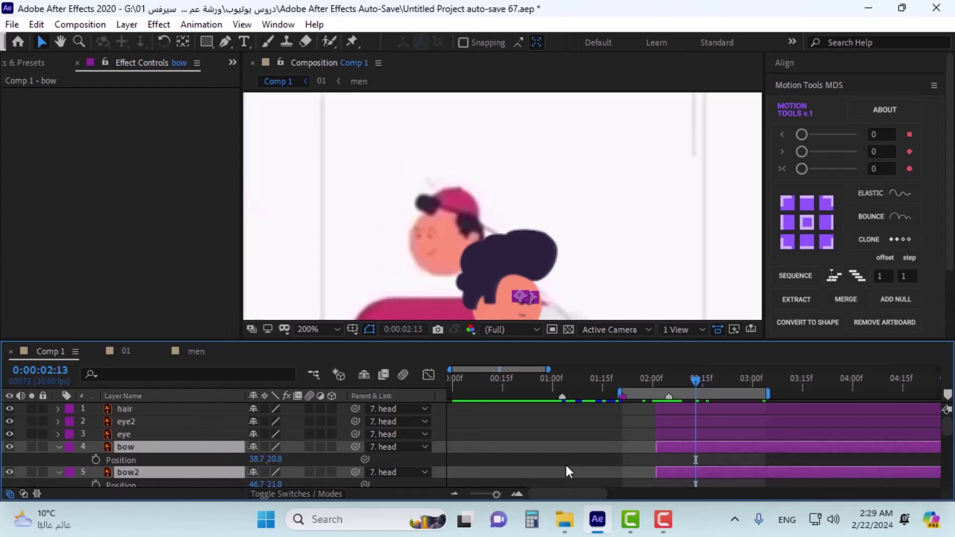
pyautogui.click(95, 459)
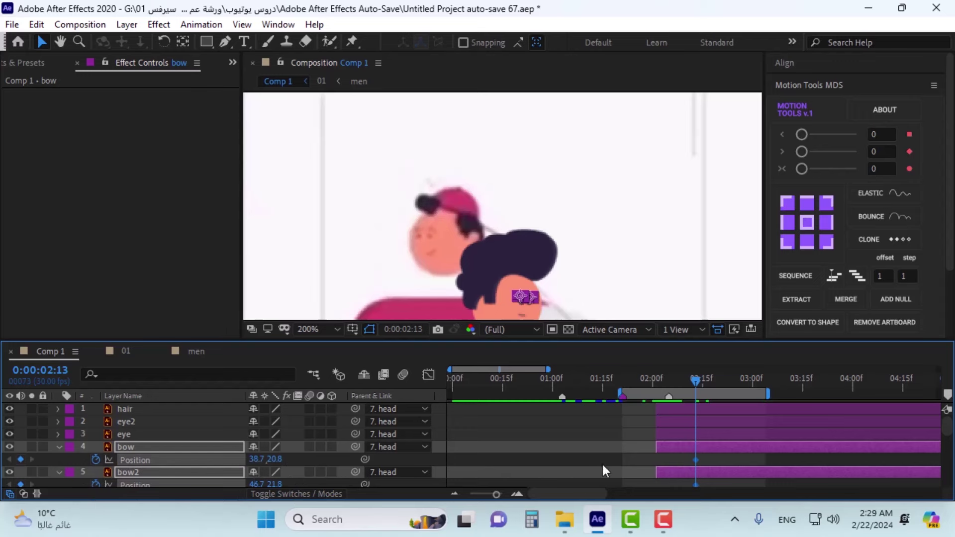
# Step: Lower both eyebrows below the face at 0:00:02:01, with bow at Y 66.0 and bow2 at Y 67.0
pyautogui.scroll(-1, 604, 464)
pyautogui.press('i')
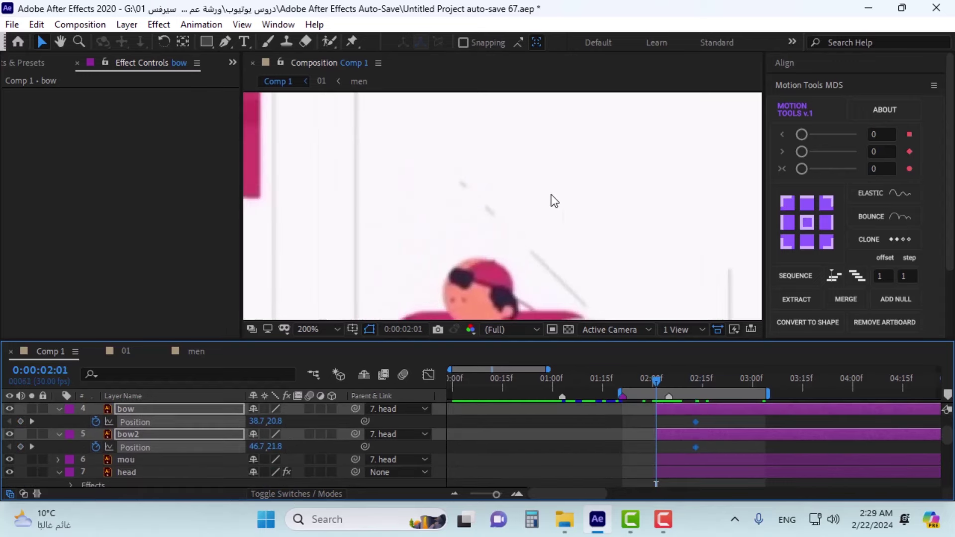
pyautogui.scroll(-4, 548, 208)
pyautogui.scroll(-2, 553, 280)
pyautogui.scroll(4, 553, 280)
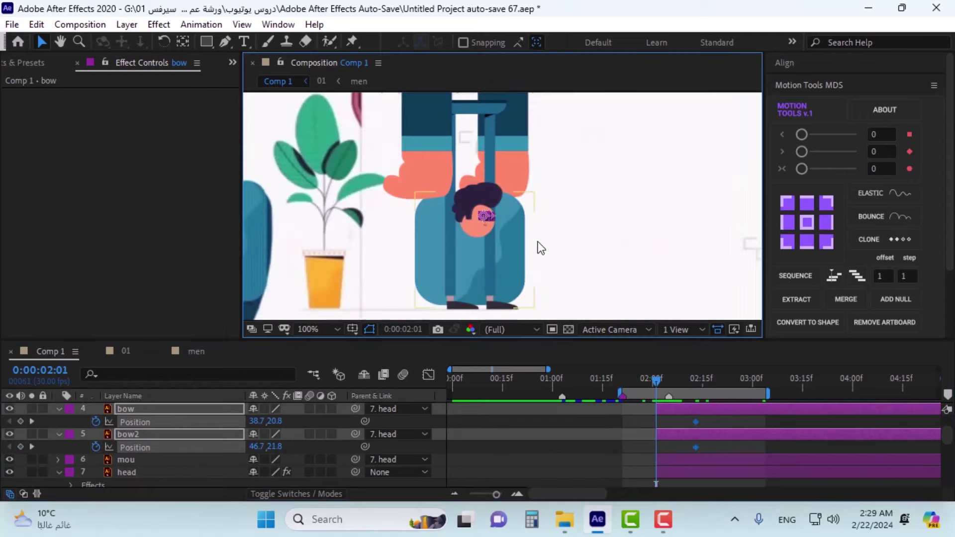
pyautogui.scroll(1, 536, 242)
pyautogui.hotkey('shift', 'Down')
pyautogui.hotkey('shift', 'Down')
pyautogui.hotkey('shift', 'Down')
pyautogui.hotkey('shift', 'Down')
pyautogui.hotkey('shift', 'Down')
pyautogui.hotkey('shift', 'Down')
pyautogui.hotkey('shift', 'Down')
pyautogui.hotkey('shift', 'Down')
pyautogui.hotkey('shift', 'Down')
pyautogui.hotkey('shift', 'Down')
pyautogui.hotkey('shift', 'Down')
pyautogui.hotkey('shift', 'Down')
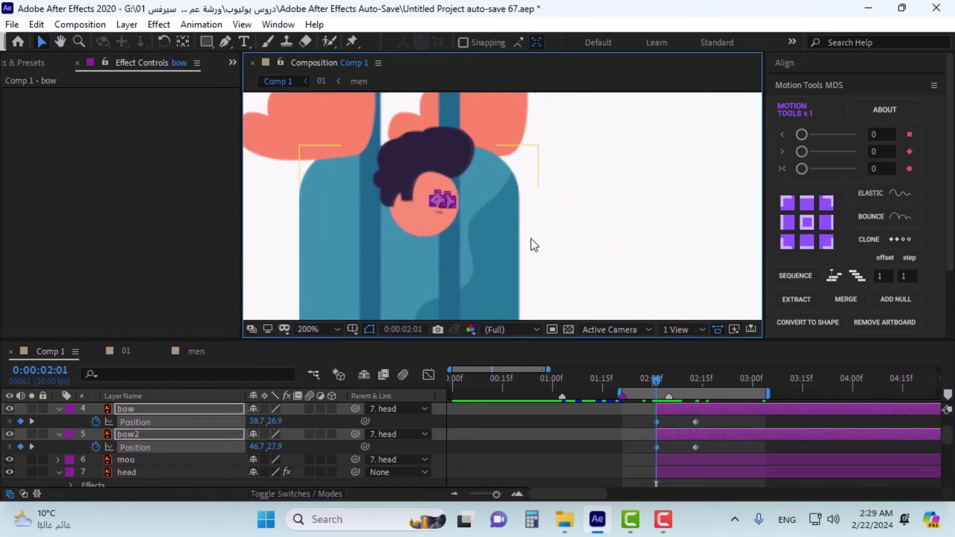
pyautogui.press('Up')
pyautogui.press('Up')
pyautogui.press('Up')
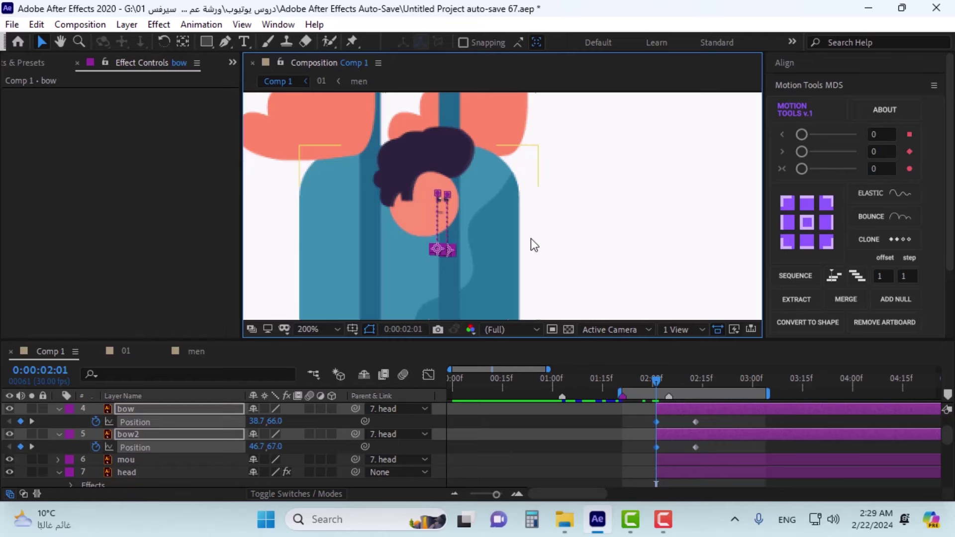
# Step: Apply the Motion Tools Elastic effect to the position animation of bow and bow2
pyautogui.scroll(1, 710, 444)
pyautogui.scroll(-3, 705, 435)
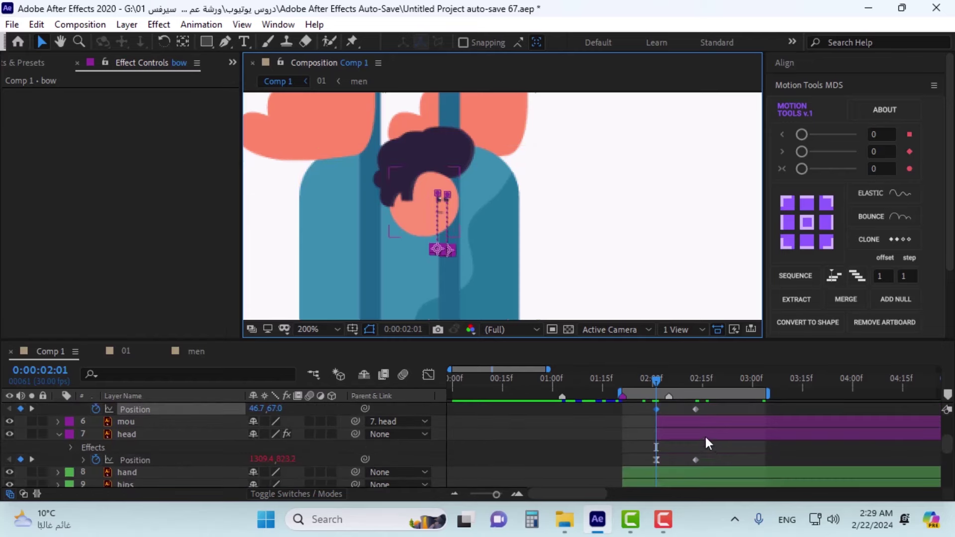
pyautogui.scroll(2, 703, 435)
pyautogui.moveTo(706, 419); pyautogui.dragTo(689, 448)
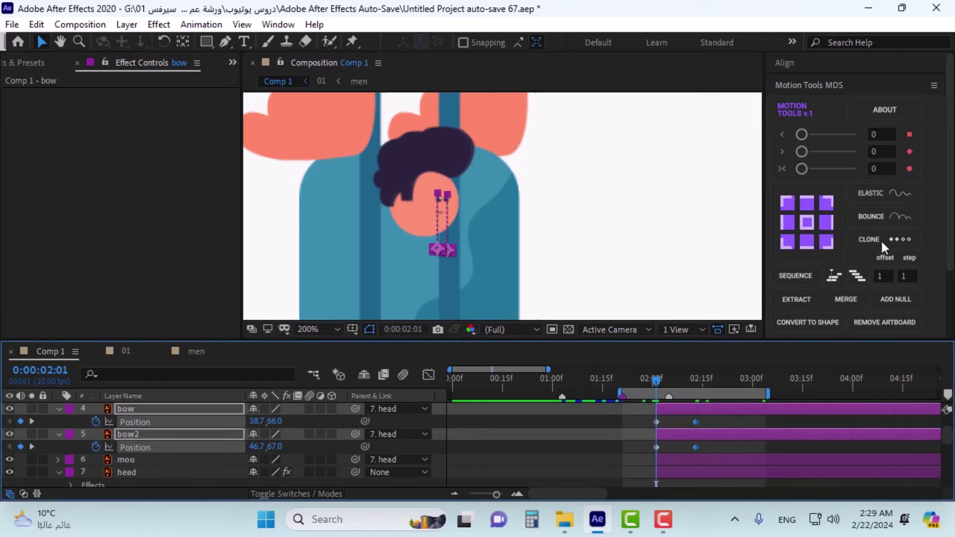
pyautogui.click(884, 193)
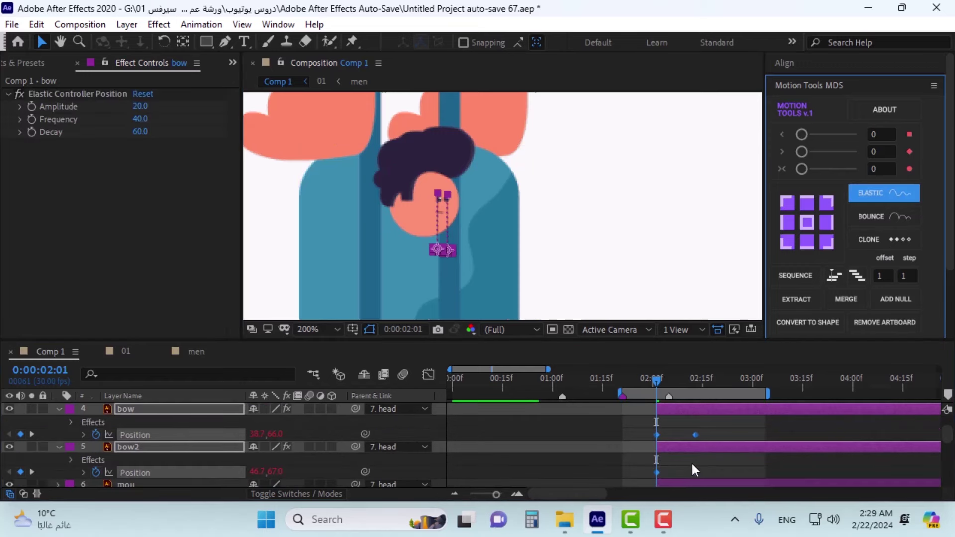
# Step: Apply Easy Ease to the first position keyframes of bow and bow2
pyautogui.click(663, 433)
pyautogui.moveTo(662, 432); pyautogui.dragTo(658, 473)
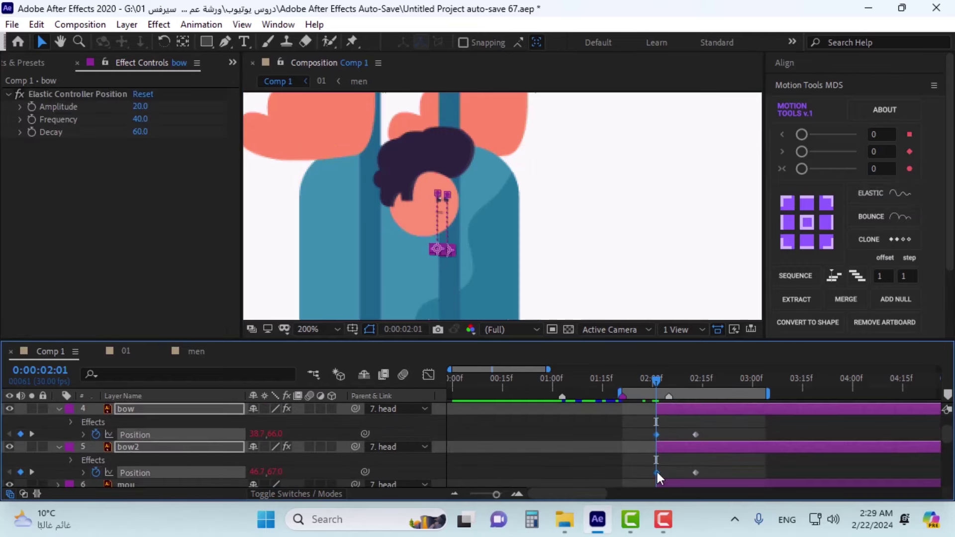
pyautogui.rightClick(657, 472)
pyautogui.moveTo(706, 462)
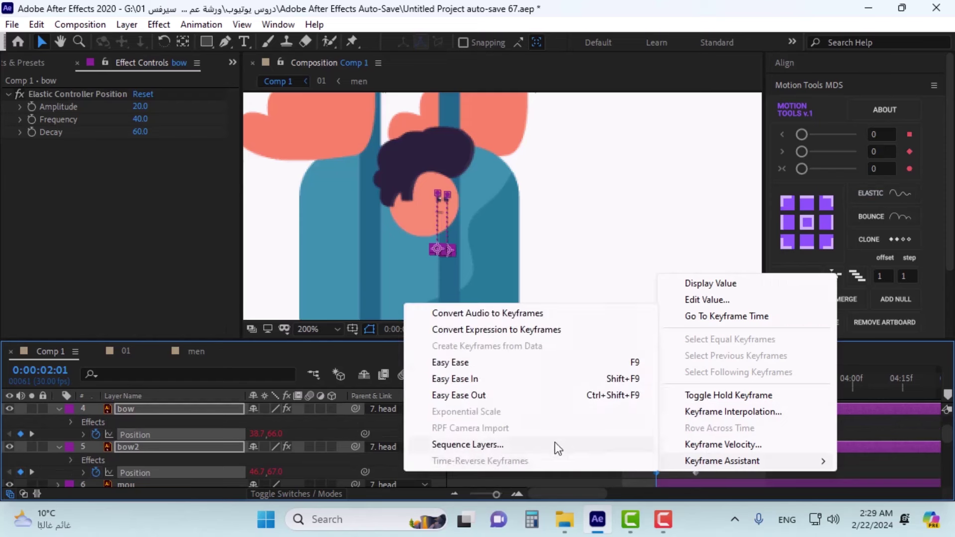
pyautogui.click(493, 362)
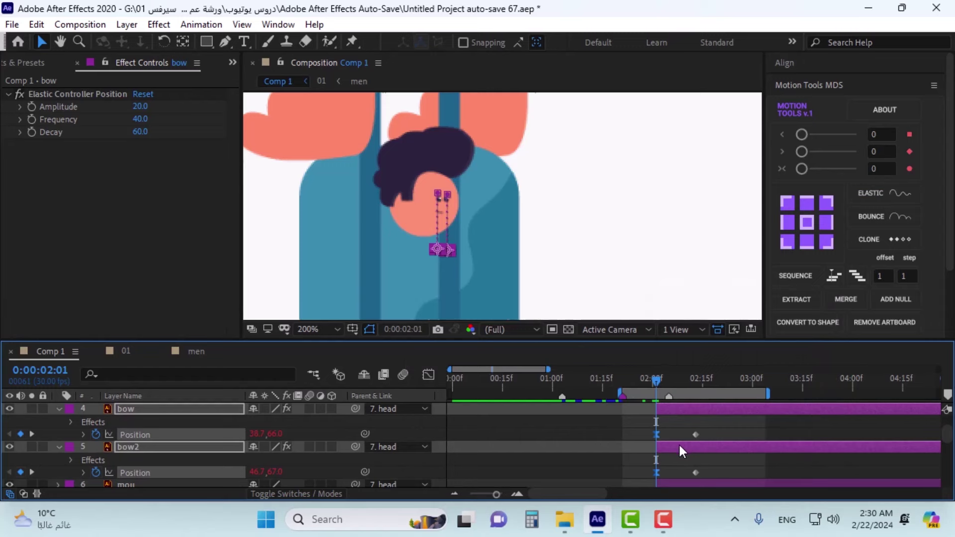
# Step: Add position keyframes to the eye and eye2 layers at 0:00:02:01 and 0:00:02:12
pyautogui.scroll(1, 679, 446)
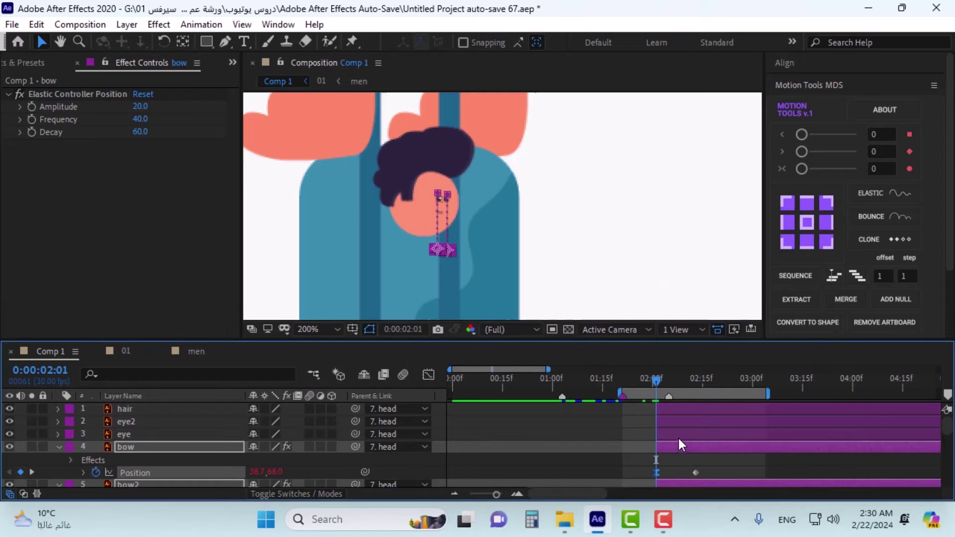
pyautogui.click(678, 437)
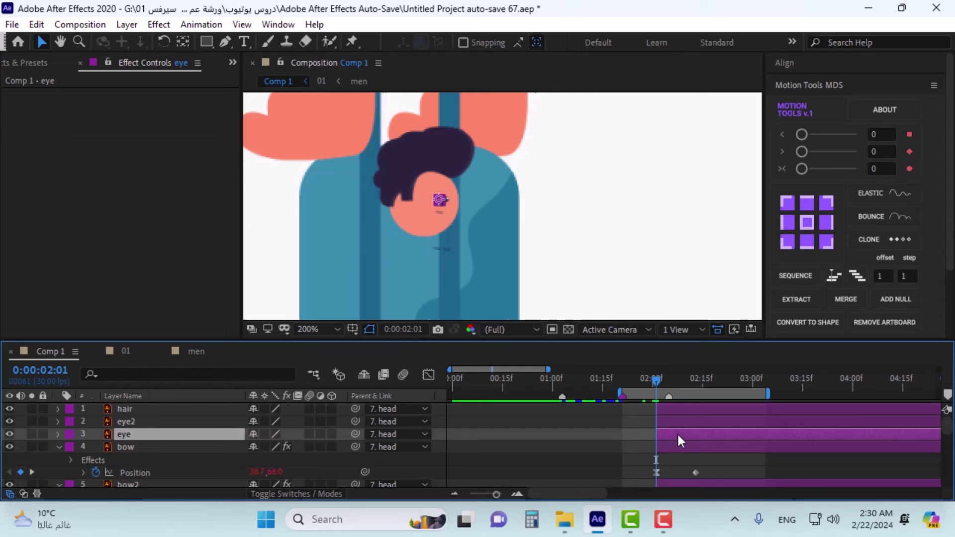
pyautogui.keyDown('ctrl'); pyautogui.click(678, 426); pyautogui.keyUp('ctrl')
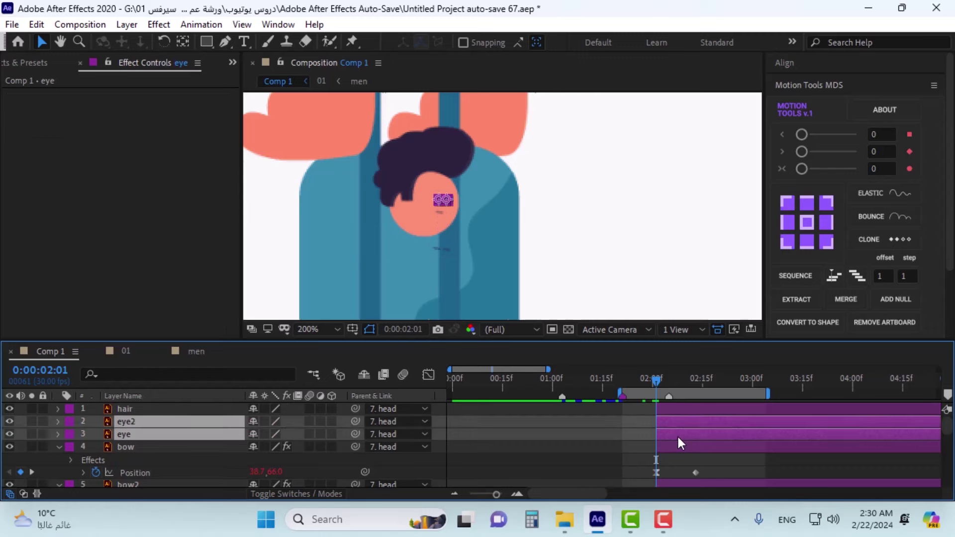
pyautogui.press('p')
pyautogui.click(95, 435)
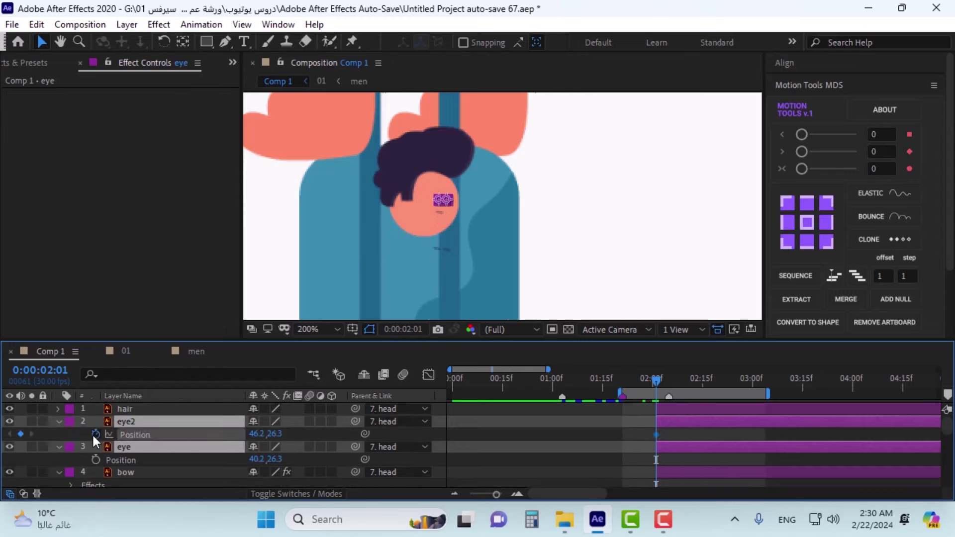
pyautogui.click(96, 460)
pyautogui.hotkey('shift', 'pagedown')
pyautogui.press('pagedown')
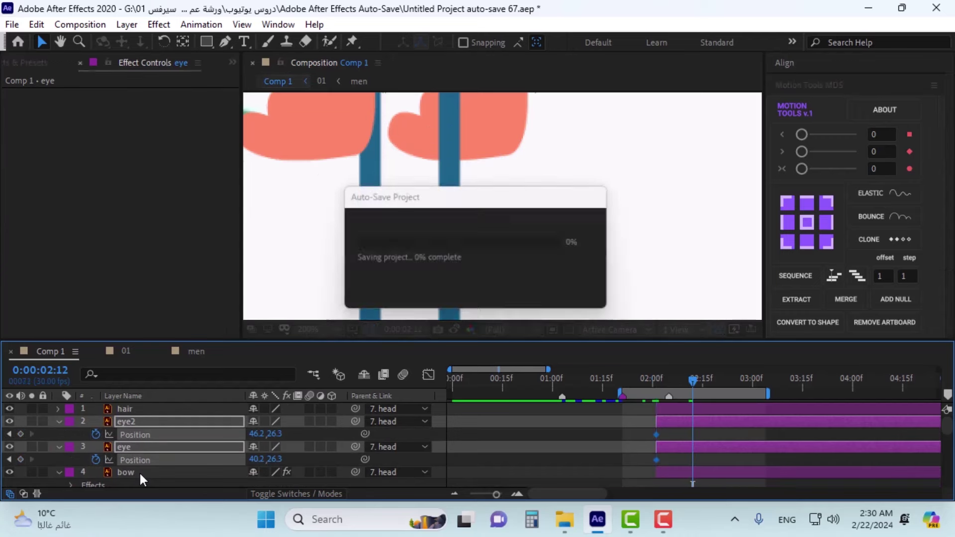
pyautogui.click(21, 434)
pyautogui.click(20, 459)
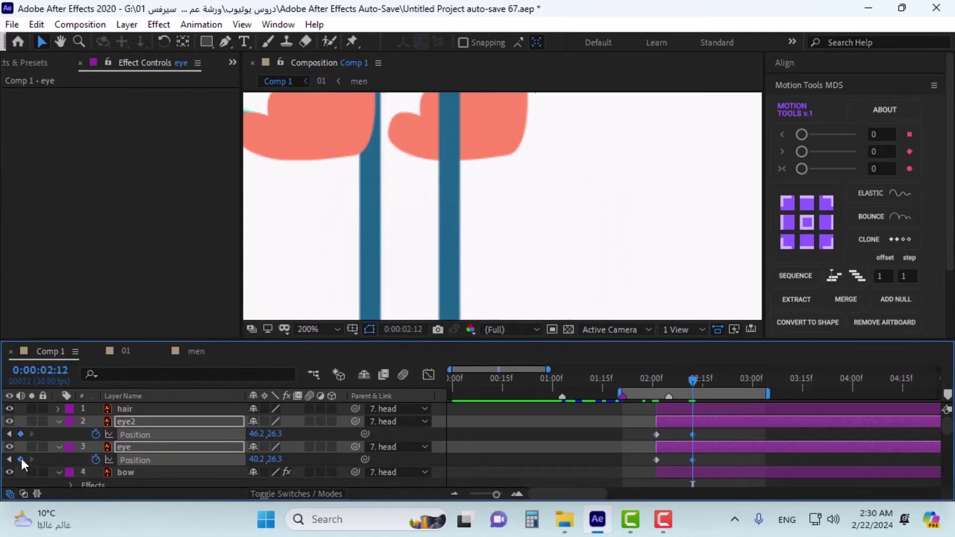
# Step: Apply Easy Ease to the first position keyframes of eye and eye2 and the Elastic effect to their position animation
pyautogui.moveTo(646, 459); pyautogui.dragTo(653, 462)
pyautogui.rightClick(655, 462)
pyautogui.moveTo(687, 450)
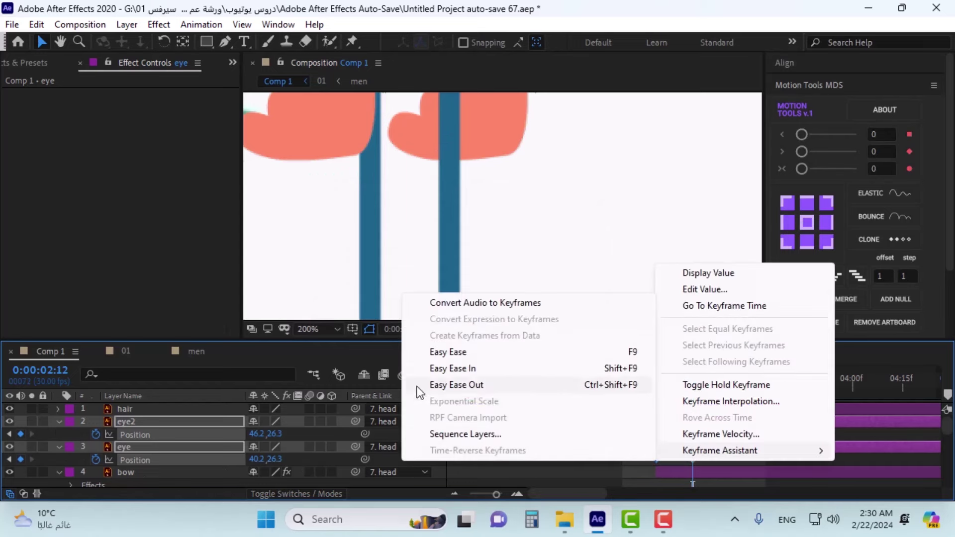
pyautogui.click(447, 353)
pyautogui.moveTo(700, 429); pyautogui.dragTo(684, 466)
pyautogui.click(868, 192)
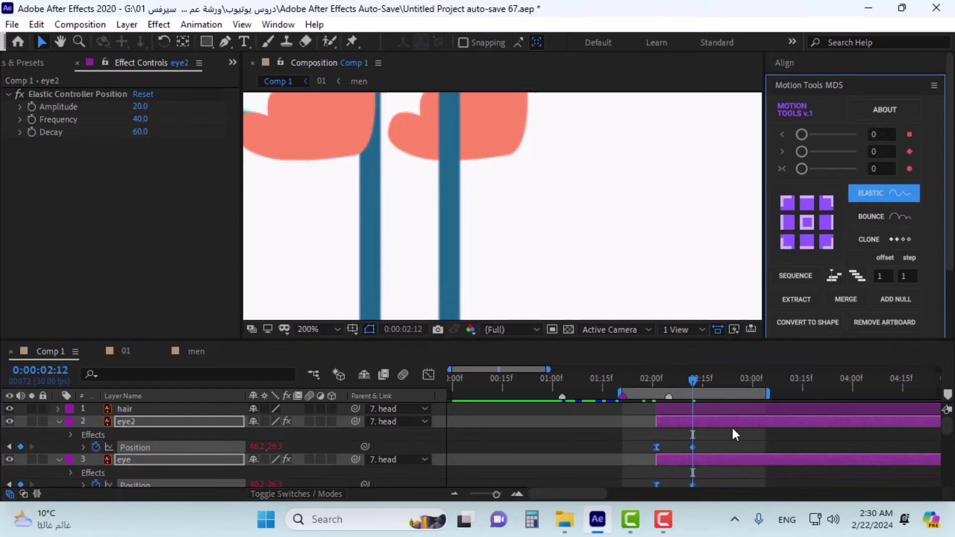
# Step: Lower both eyes below the eyebrows at their first position keyframes to Y 78.1
pyautogui.scroll(-1, 718, 445)
pyautogui.press('j')
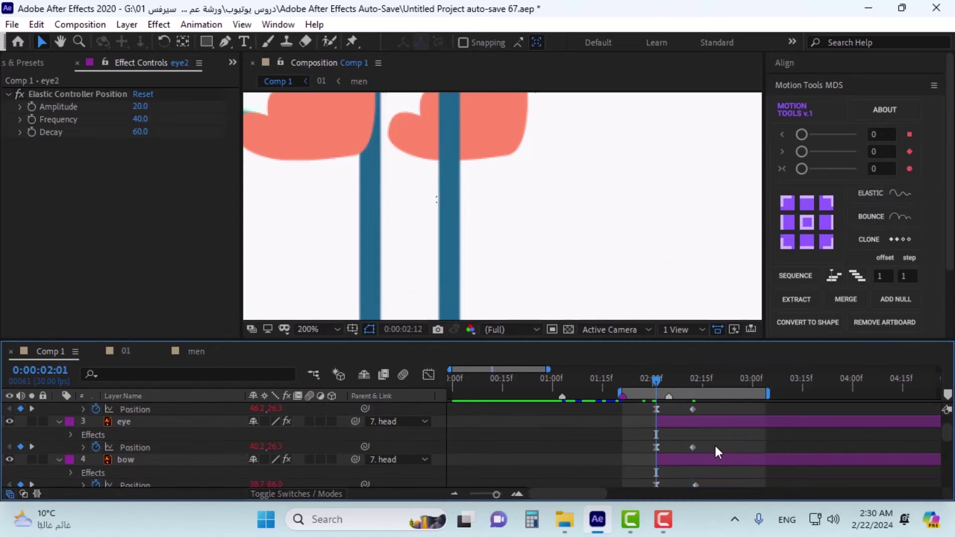
pyautogui.moveTo(662, 411); pyautogui.dragTo(643, 455)
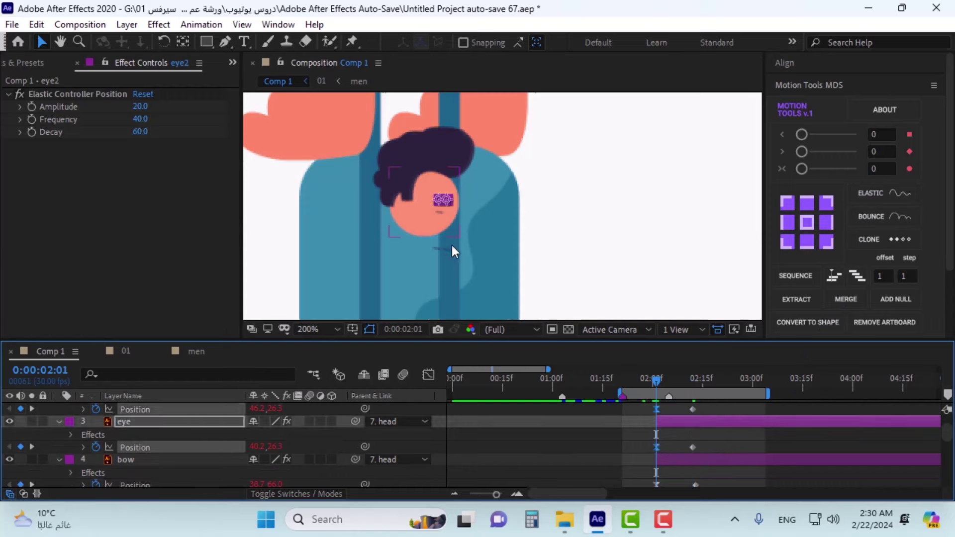
pyautogui.press('Down')
pyautogui.press('Down')
pyautogui.hotkey('shift', 'Down')
pyautogui.hotkey('shift', 'Down')
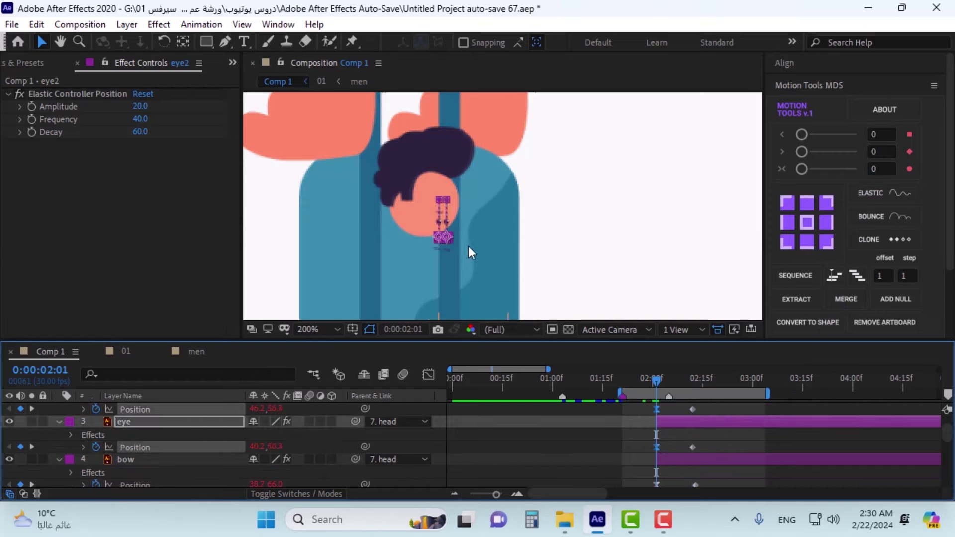
pyautogui.press('Down')
pyautogui.press('Down')
pyautogui.press('Down')
pyautogui.press('Down')
pyautogui.press('Down')
pyautogui.press('Down')
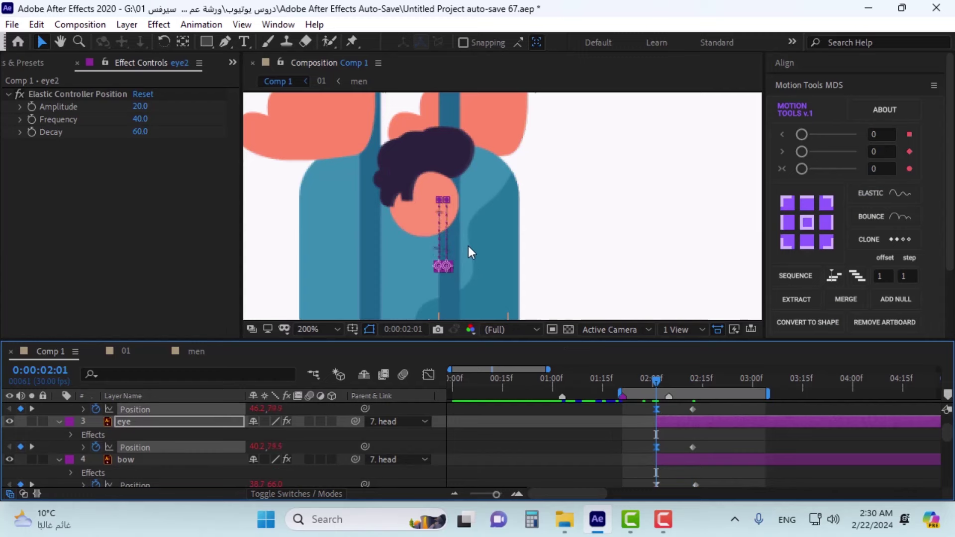
pyautogui.press('Up')
pyautogui.press('Up')
# Step: Add a position keyframe to the mou layer at 0:00:02:01
pyautogui.scroll(3, 680, 444)
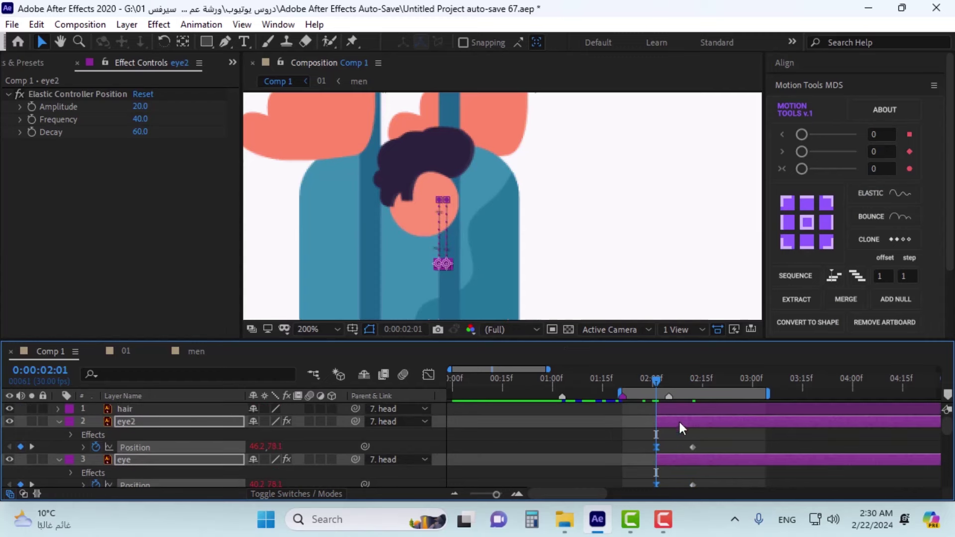
pyautogui.click(676, 405)
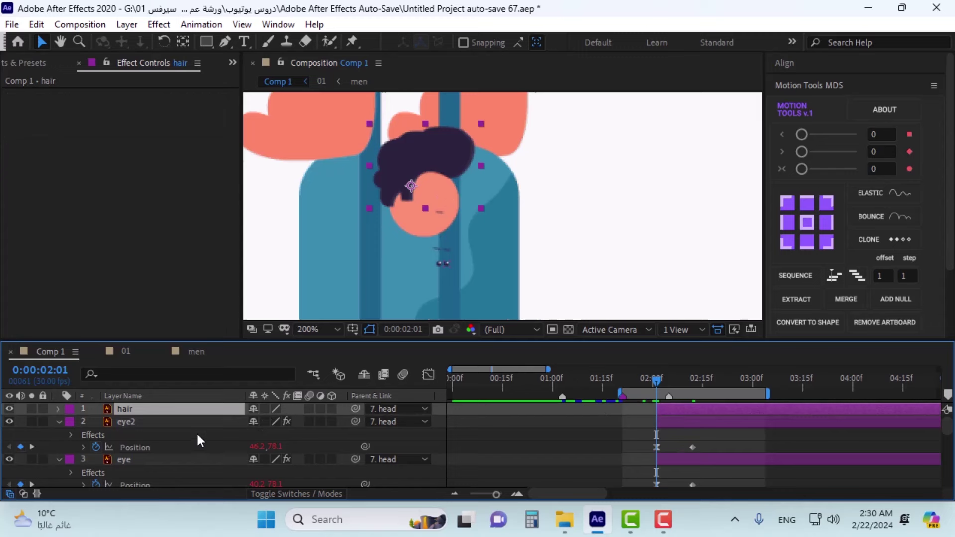
pyautogui.scroll(-4, 660, 446)
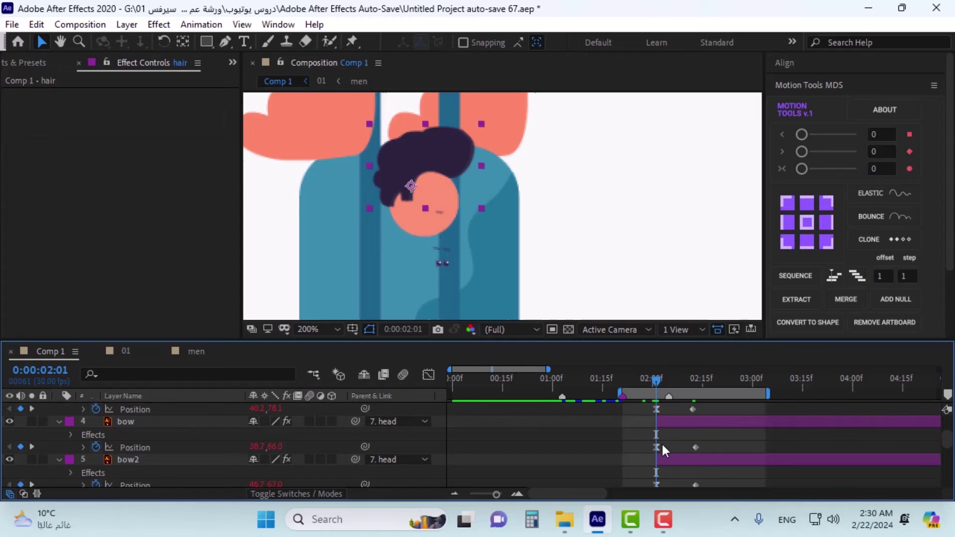
pyautogui.scroll(-2, 662, 448)
pyautogui.click(669, 423)
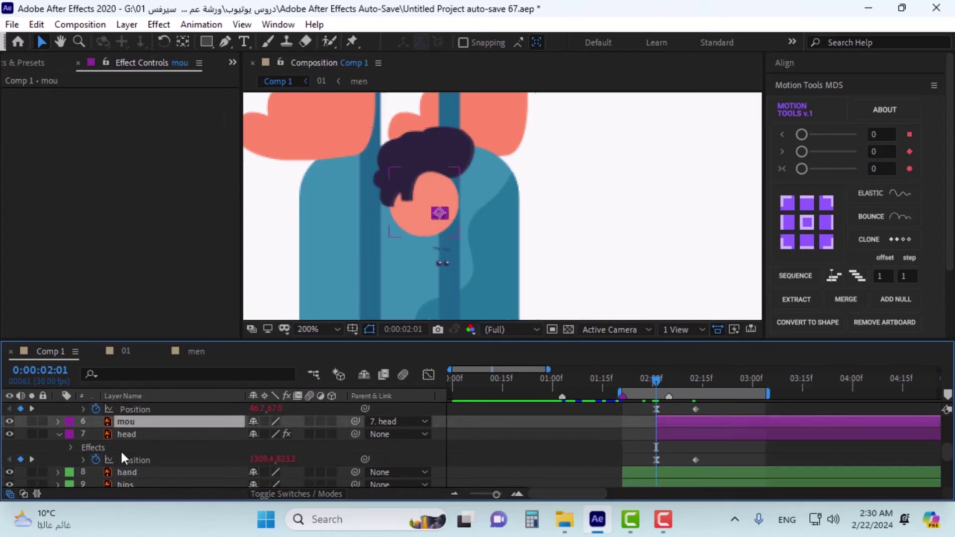
pyautogui.hotkey('alt', 'shift', 'p')
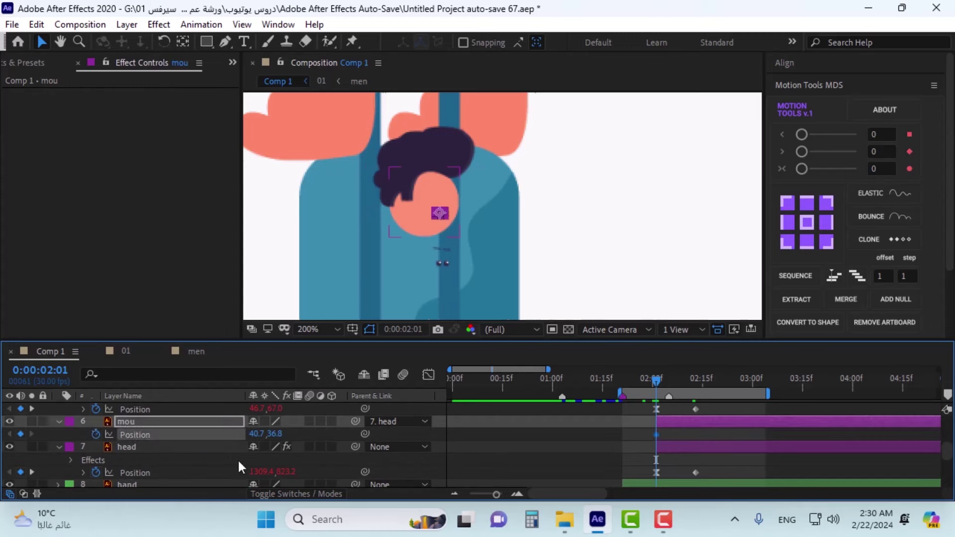
# Step: Add a second mou position keyframe at 0:00:02:13, apply Elastic to the position, and Easy Ease the first keyframe
pyautogui.press('k')
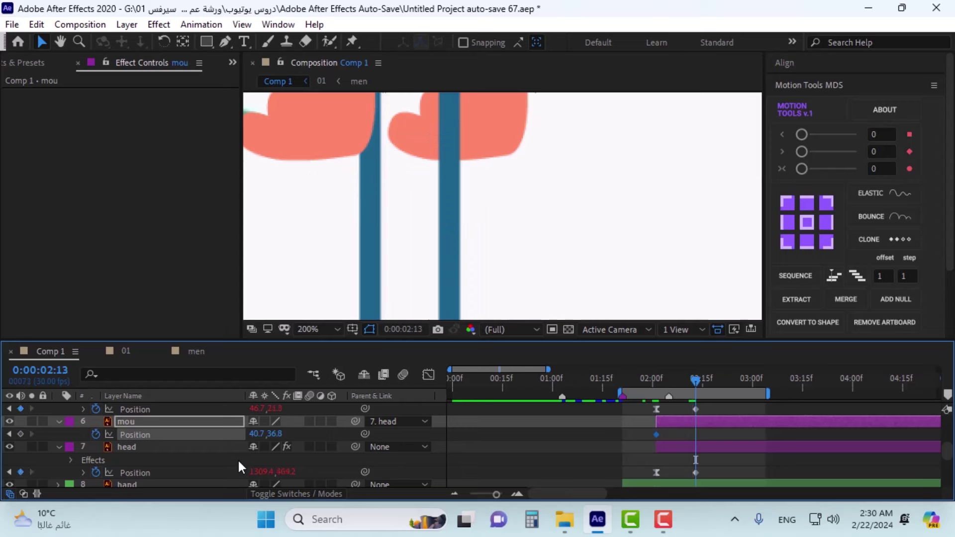
pyautogui.click(20, 434)
pyautogui.click(881, 194)
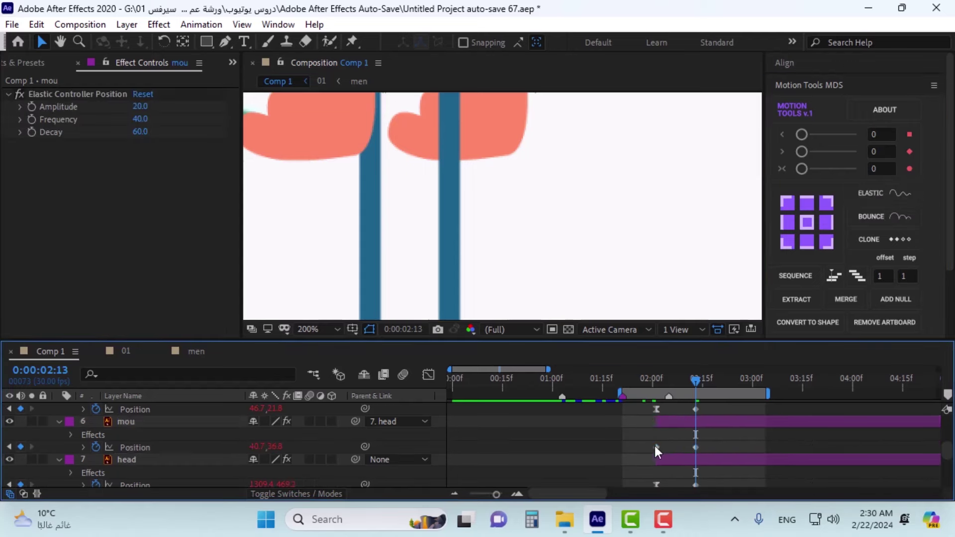
pyautogui.click(656, 447)
pyautogui.rightClick(655, 447)
pyautogui.moveTo(680, 442)
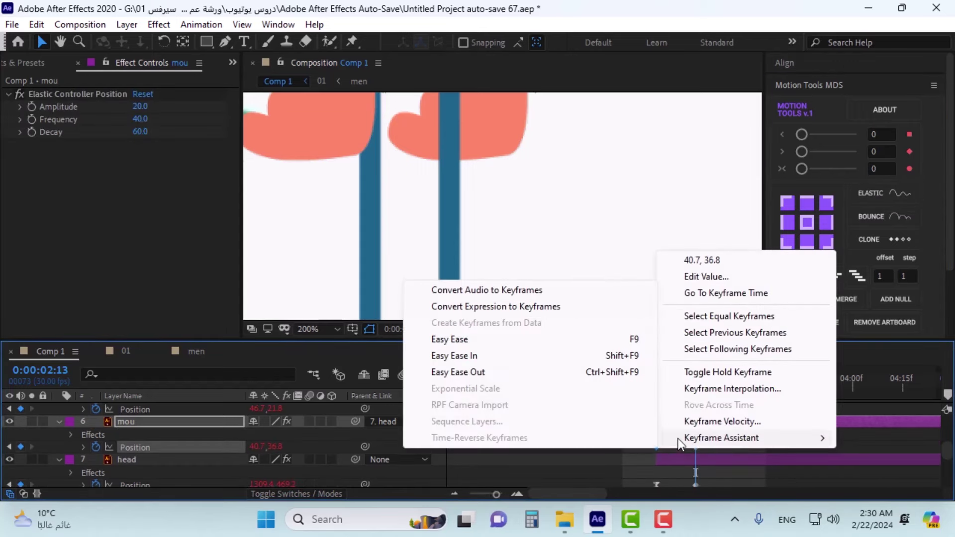
pyautogui.click(520, 342)
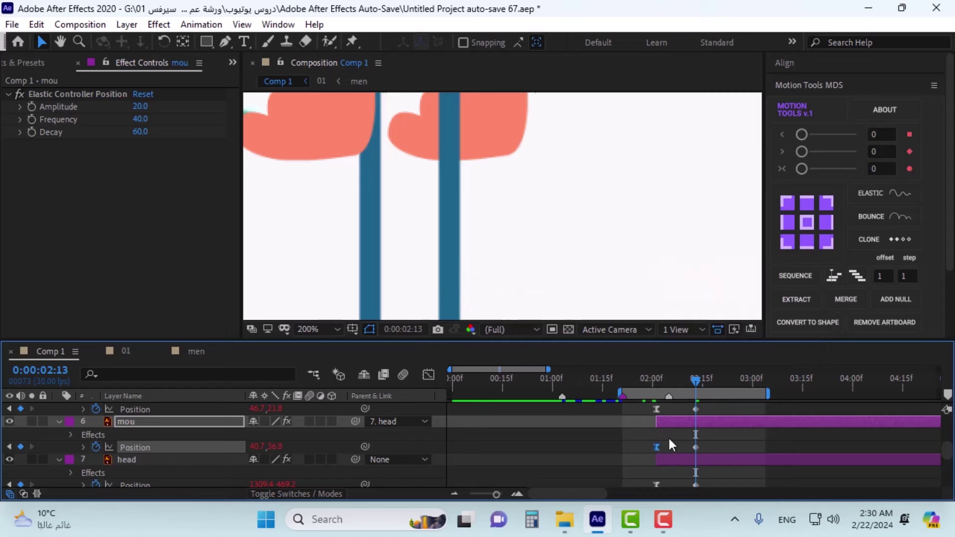
# Step: Lower the mouth below the eyes at its first position keyframe, 0:00:02:01, to Y 91.6
pyautogui.press('j')
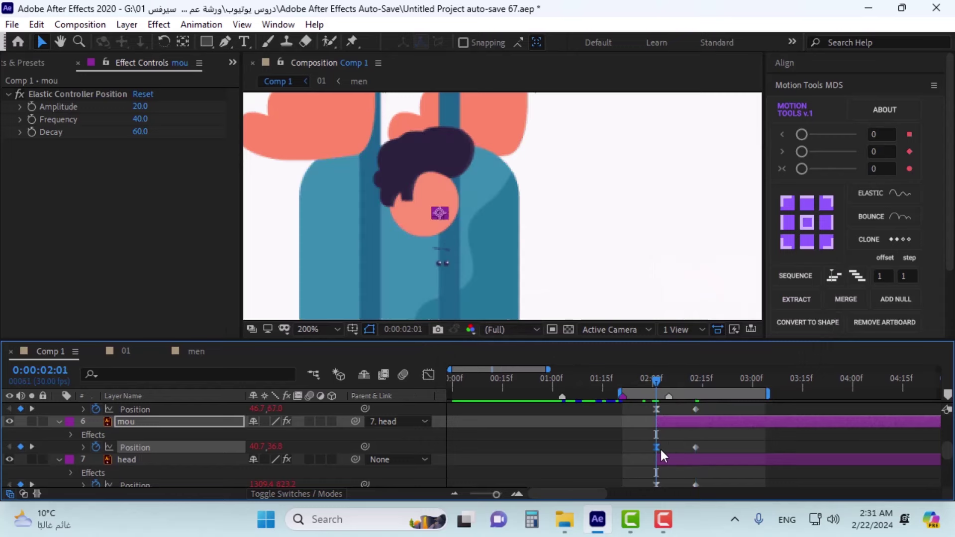
pyautogui.scroll(2, 456, 259)
pyautogui.scroll(-2, 504, 237)
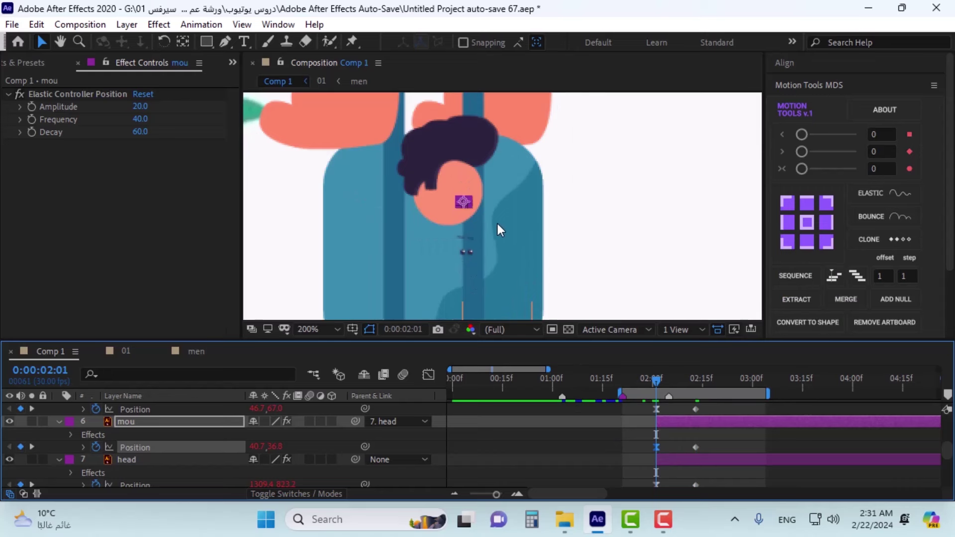
pyautogui.press('Down')
pyautogui.press('Down')
pyautogui.press('Down')
pyautogui.press('Down')
pyautogui.press('Down')
pyautogui.press('Down')
pyautogui.press('Down')
pyautogui.press('Down')
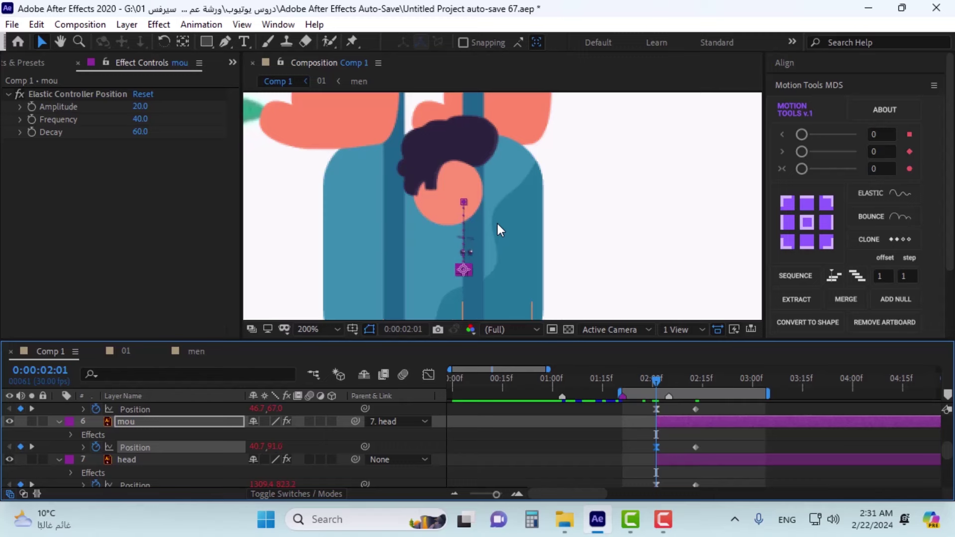
pyautogui.click(750, 461)
pyautogui.click(714, 440)
pyautogui.moveTo(662, 377)
pyautogui.mouseDown()
pyautogui.moveTo(683, 378)
pyautogui.moveTo(656, 383)
pyautogui.mouseUp()
pyautogui.click(673, 420)
pyautogui.scroll(-2, 690, 434)
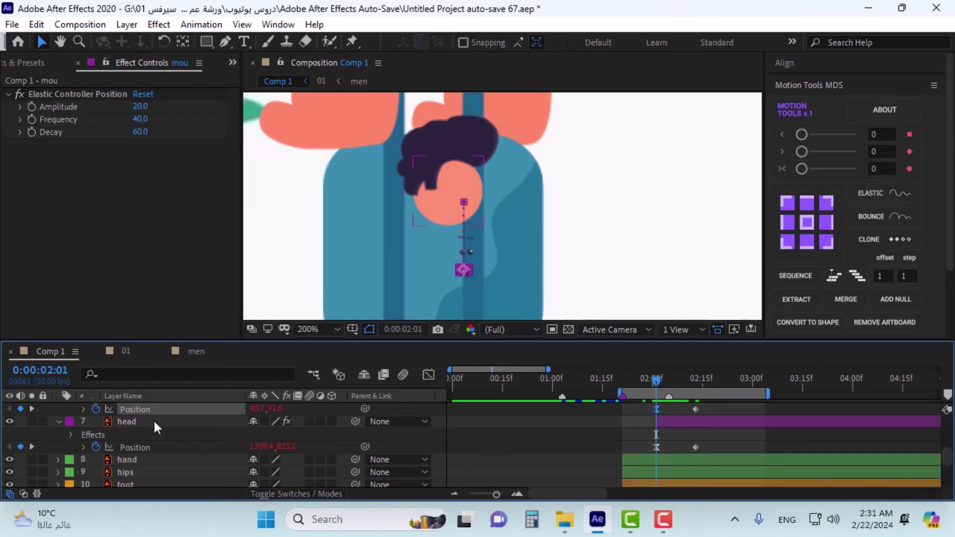
pyautogui.scroll(3, 163, 423)
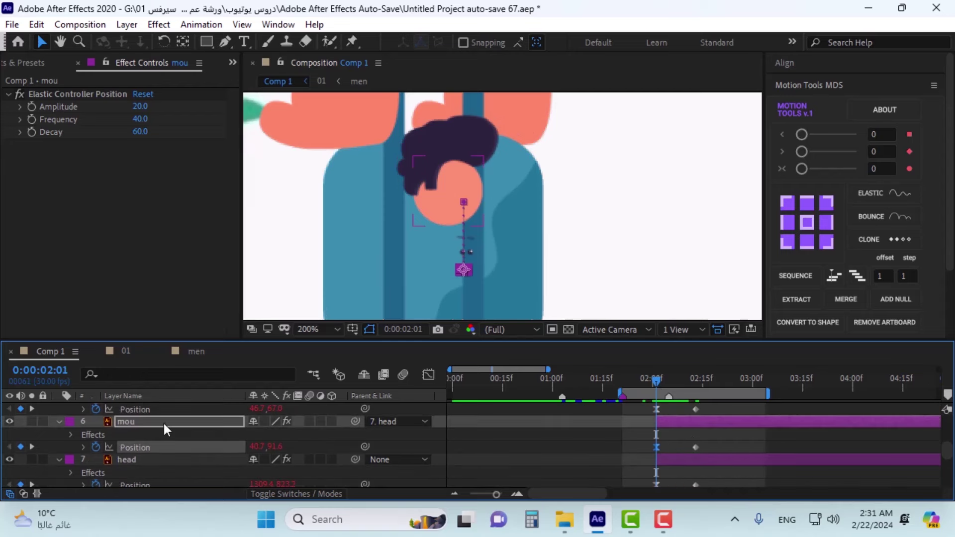
pyautogui.click(146, 458)
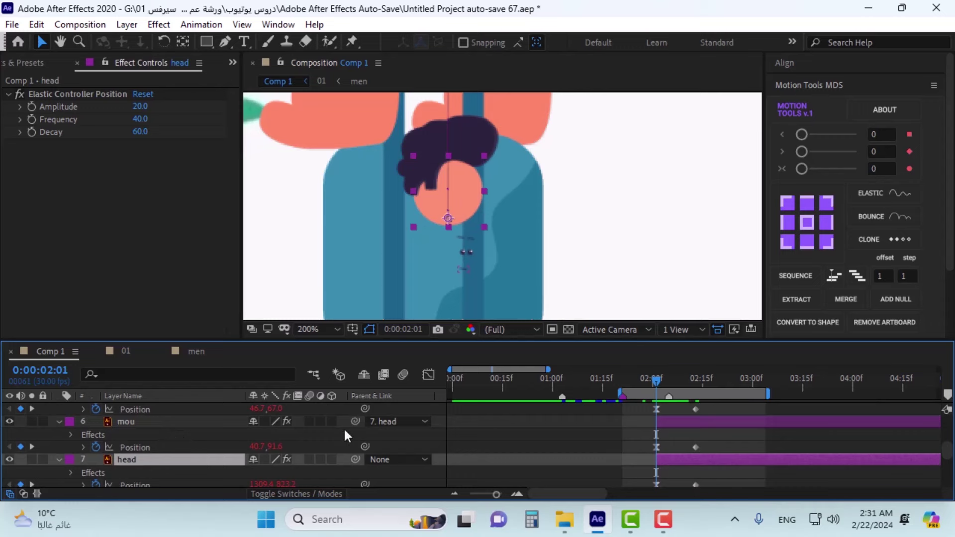
pyautogui.scroll(6, 154, 430)
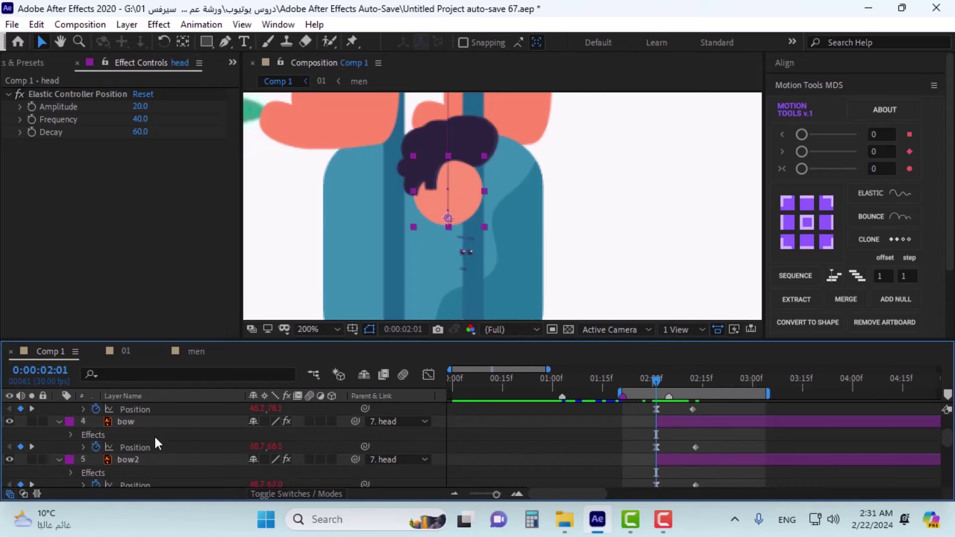
# Step: Try to shift the whole bow and bow2 layers two frames later in the timeline
pyautogui.click(145, 423)
pyautogui.keyDown('shift'); pyautogui.click(147, 458); pyautogui.keyUp('shift')
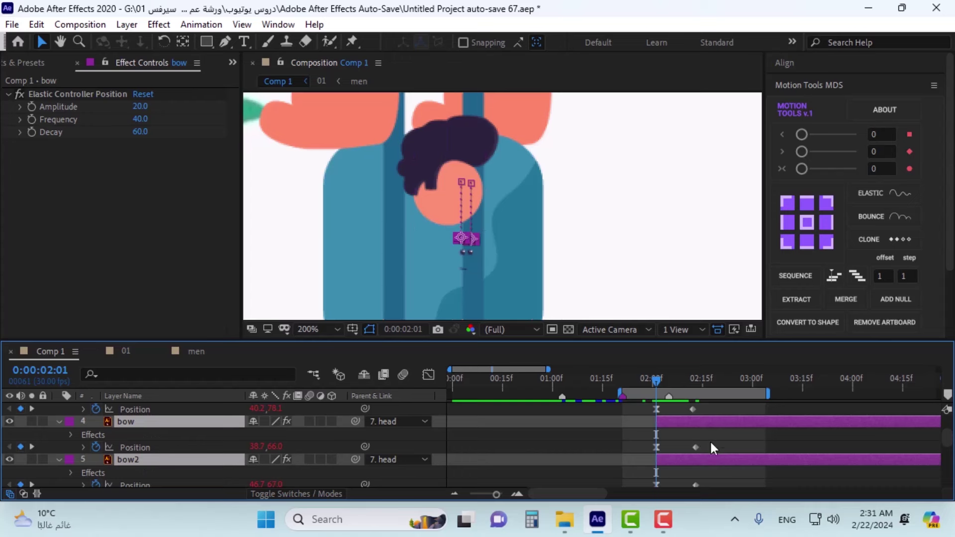
pyautogui.hotkey('alt', 'pagedown')
pyautogui.hotkey('alt', 'pagedown')
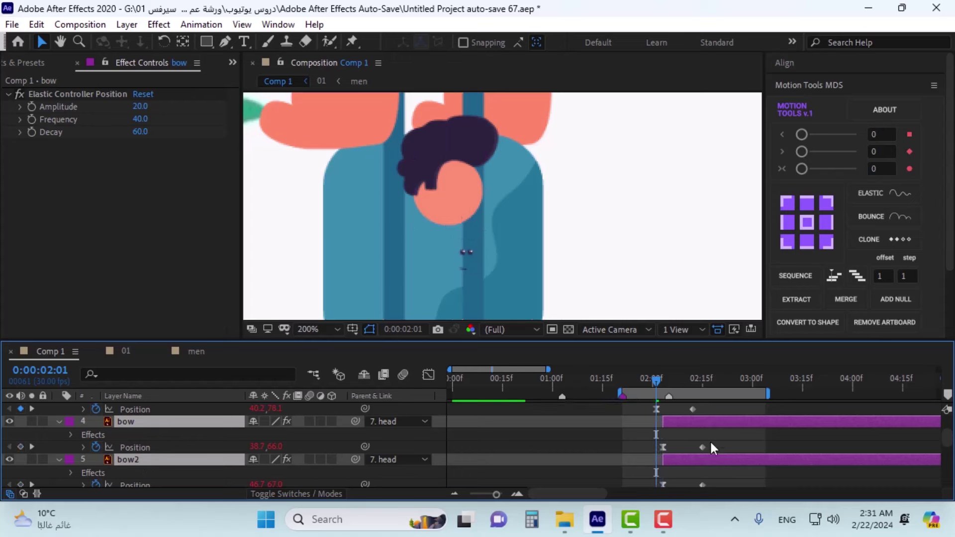
pyautogui.hotkey('ctrl', 'z')
pyautogui.hotkey('ctrl', 'z')
# Step: Shift only the position keyframes of bow and bow2 two frames later so they start at 0:00:02:03
pyautogui.moveTo(670, 442); pyautogui.dragTo(653, 486)
pyautogui.moveTo(712, 439); pyautogui.dragTo(666, 470)
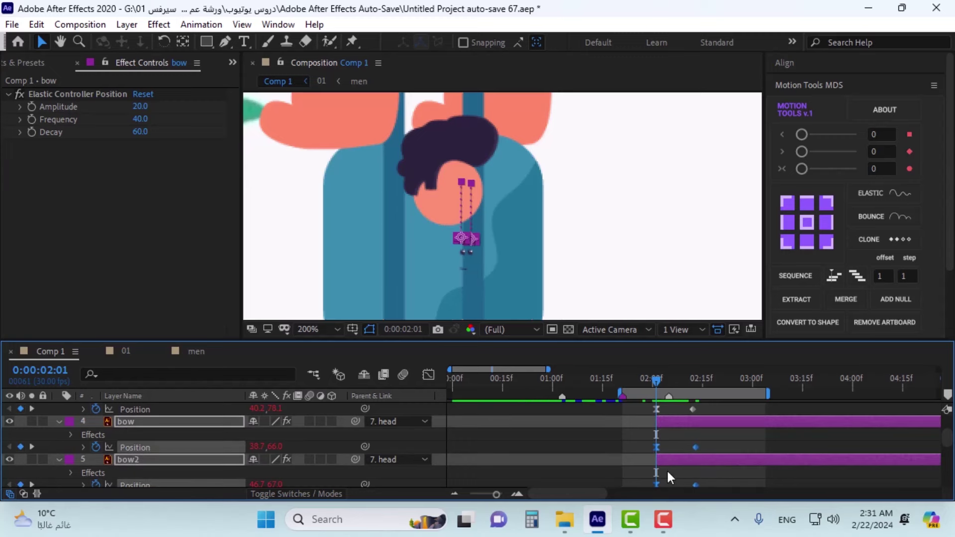
pyautogui.hotkey('alt', 'Right')
pyautogui.hotkey('alt', 'Right')
pyautogui.press('pagedown')
pyautogui.press('pagedown')
# Step: Shift the position keyframes of eye and eye2 later so they start at 0:00:02:05
pyautogui.scroll(1, 680, 443)
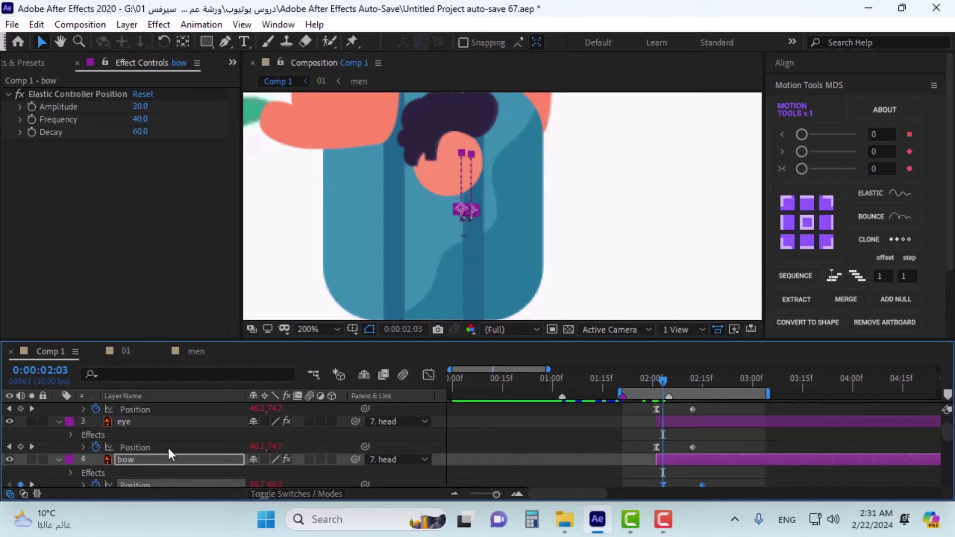
pyautogui.scroll(1, 155, 449)
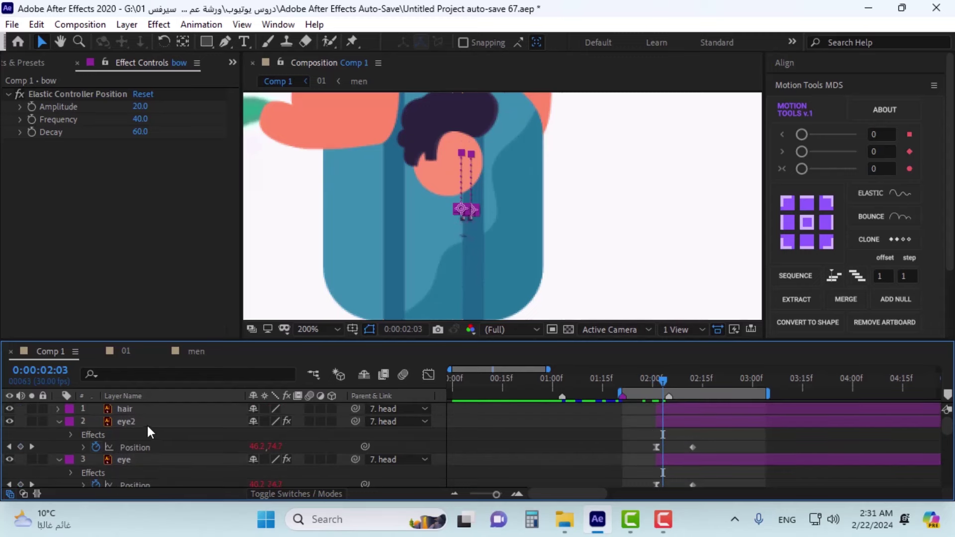
pyautogui.click(147, 423)
pyautogui.moveTo(695, 440); pyautogui.dragTo(666, 454)
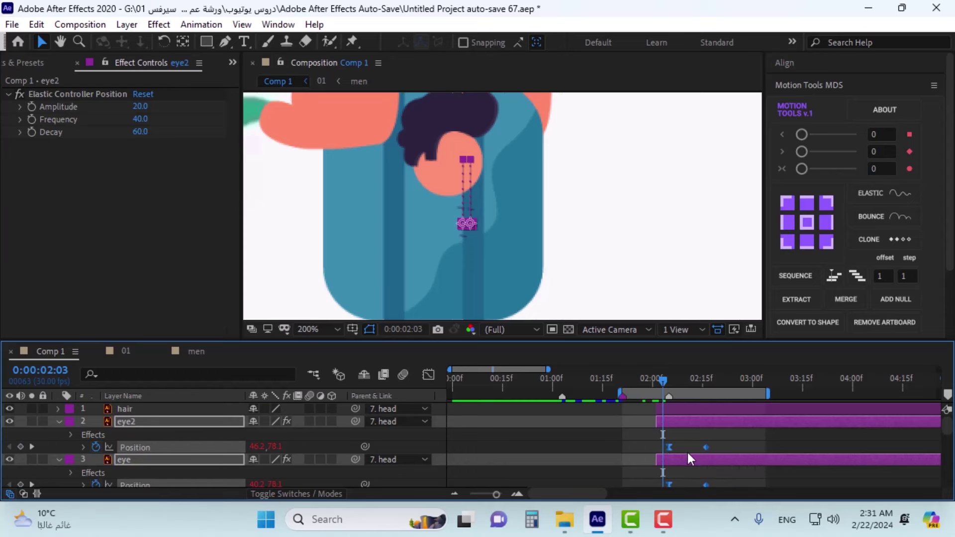
pyautogui.scroll(-1, 669, 460)
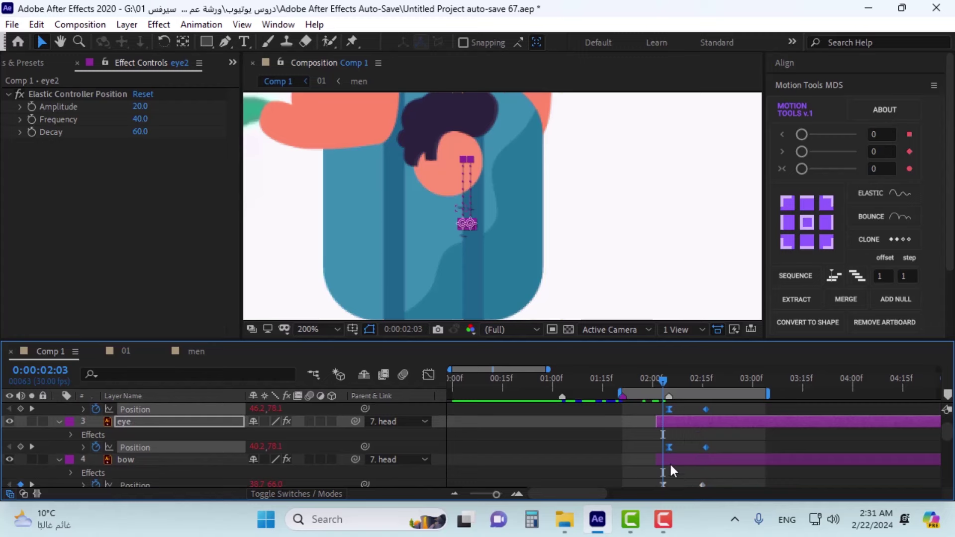
pyautogui.scroll(3, 675, 453)
pyautogui.press('k')
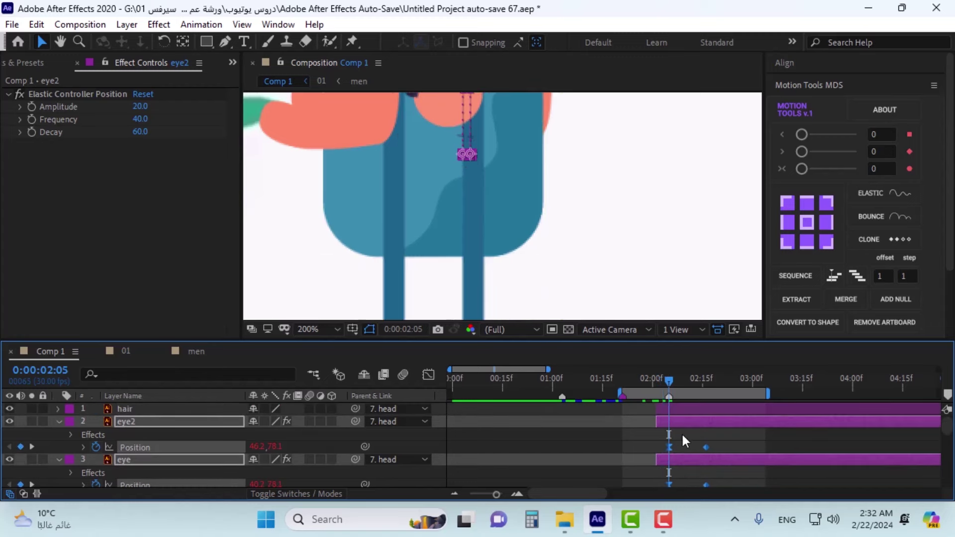
# Step: Shift the mou layer's position keyframes later so they start at 0:00:02:07
pyautogui.scroll(-10, 197, 451)
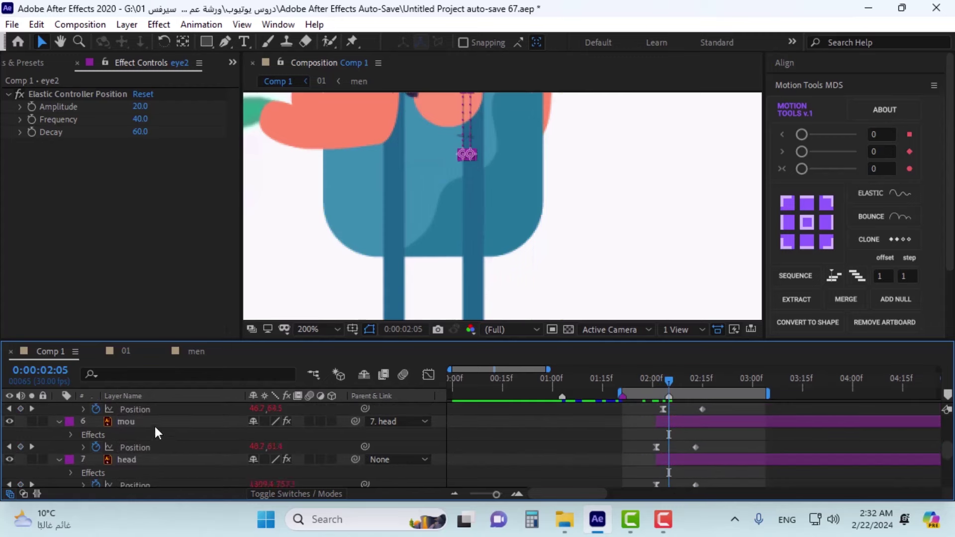
pyautogui.click(155, 426)
pyautogui.moveTo(722, 452); pyautogui.dragTo(670, 446)
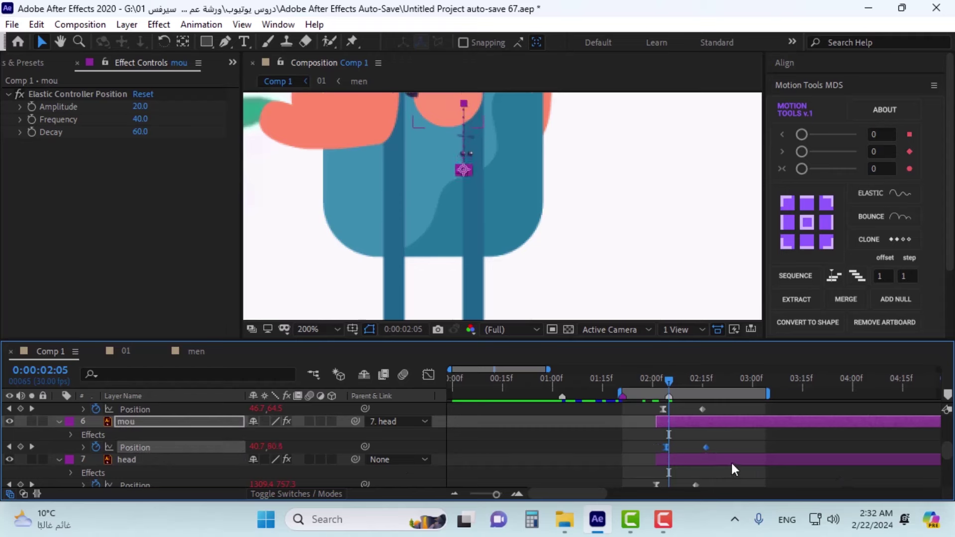
pyautogui.hotkey('alt', 'Right')
pyautogui.hotkey('alt', 'Right')
pyautogui.hotkey('alt', 'Right')
# Step: Preview the man's staggered head, eyebrow, eye and mouth animation, looking closely at the face
pyautogui.click(646, 387)
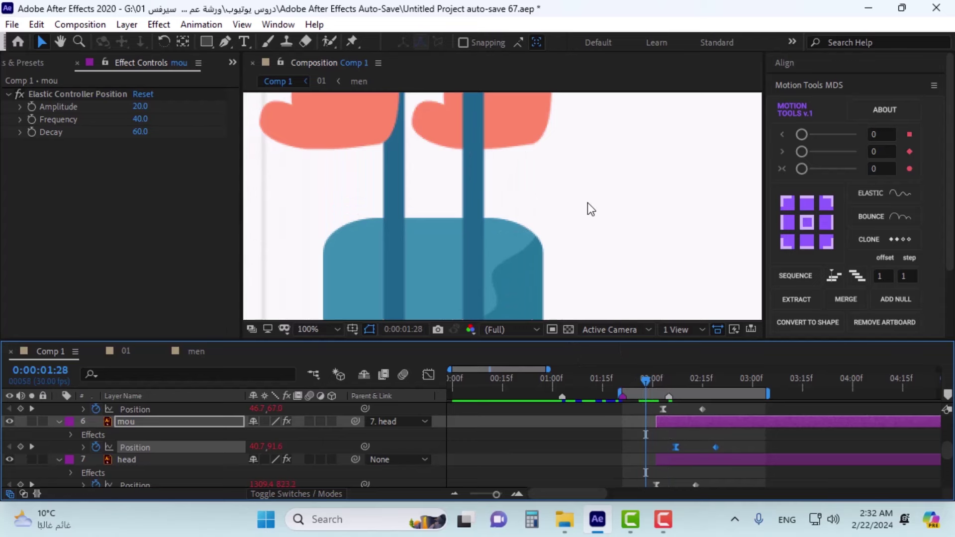
pyautogui.scroll(-2, 590, 207)
pyautogui.scroll(5, 591, 209)
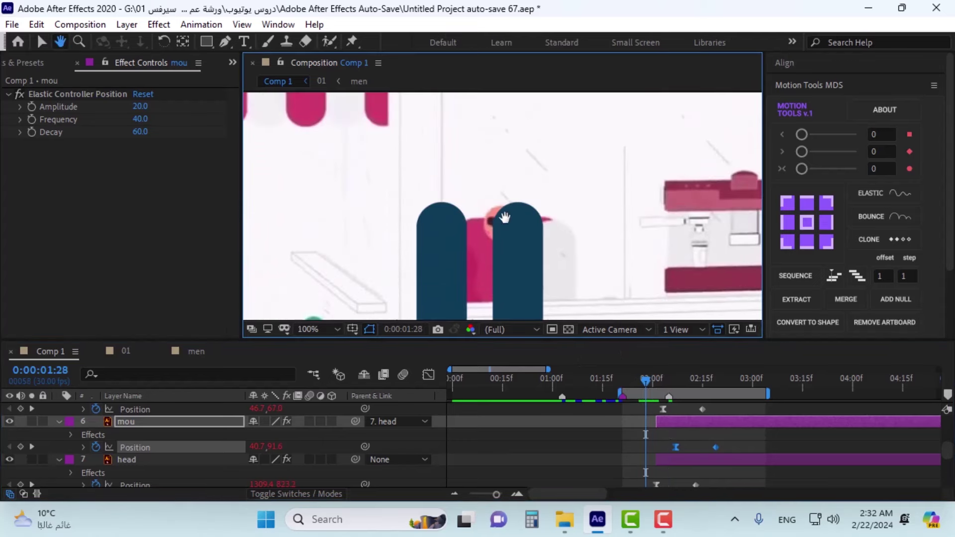
pyautogui.press('space')
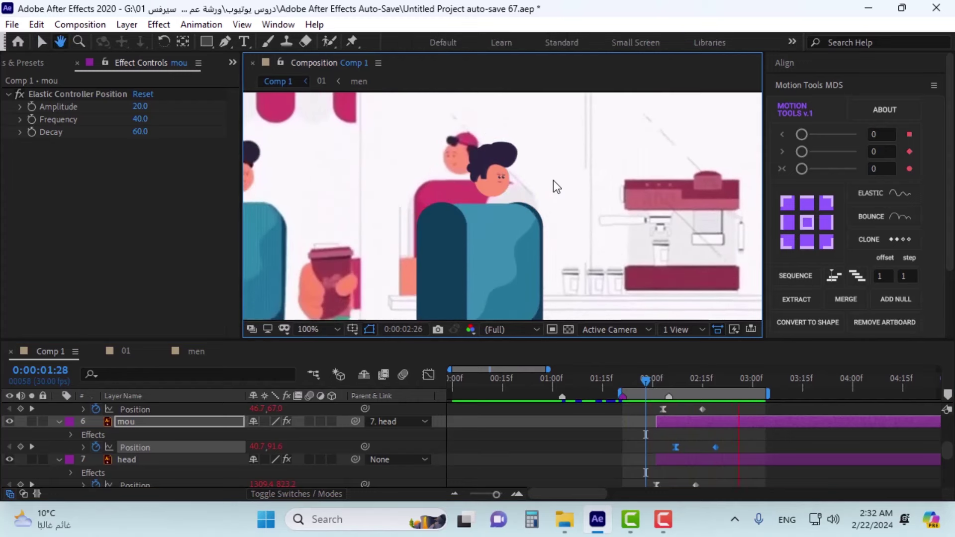
pyautogui.scroll(1, 519, 149)
pyautogui.scroll(1, 513, 210)
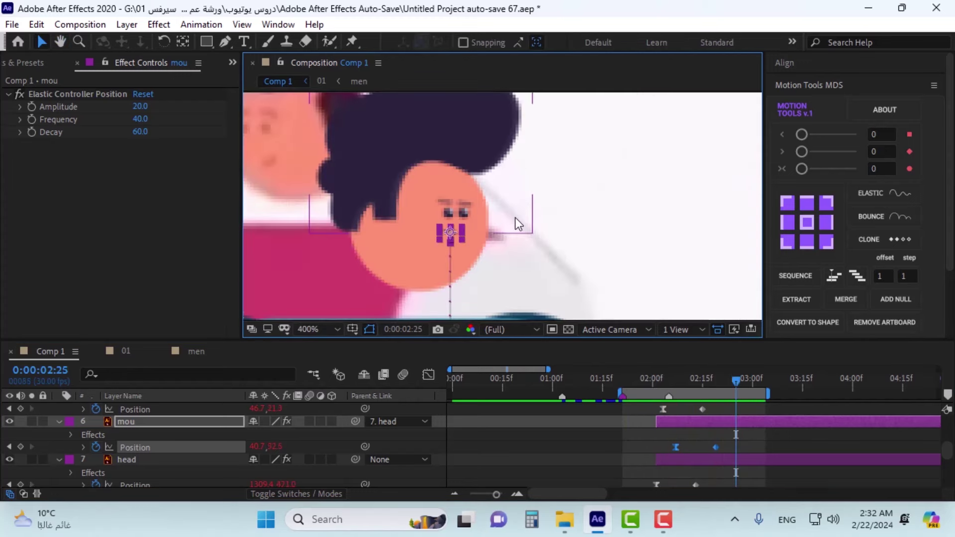
pyautogui.press('space')
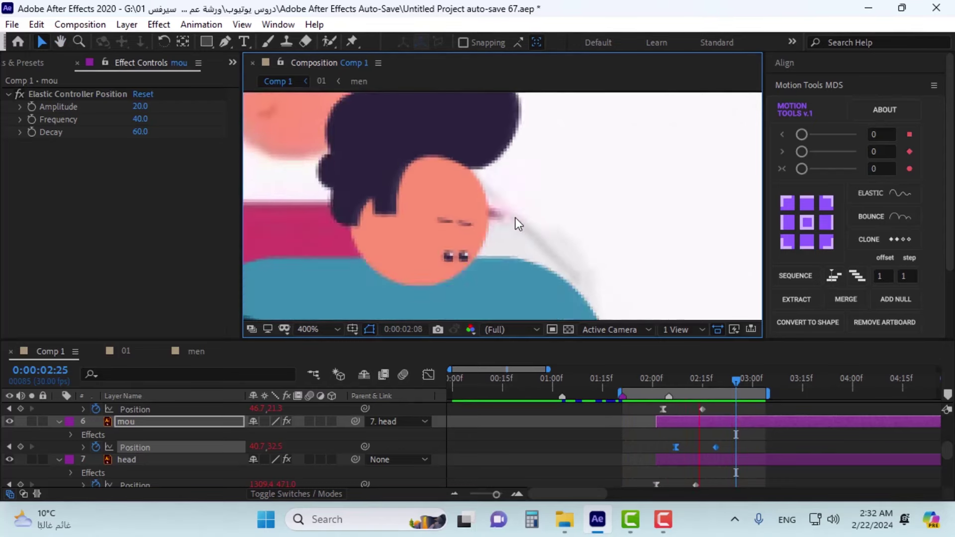
pyautogui.press('space')
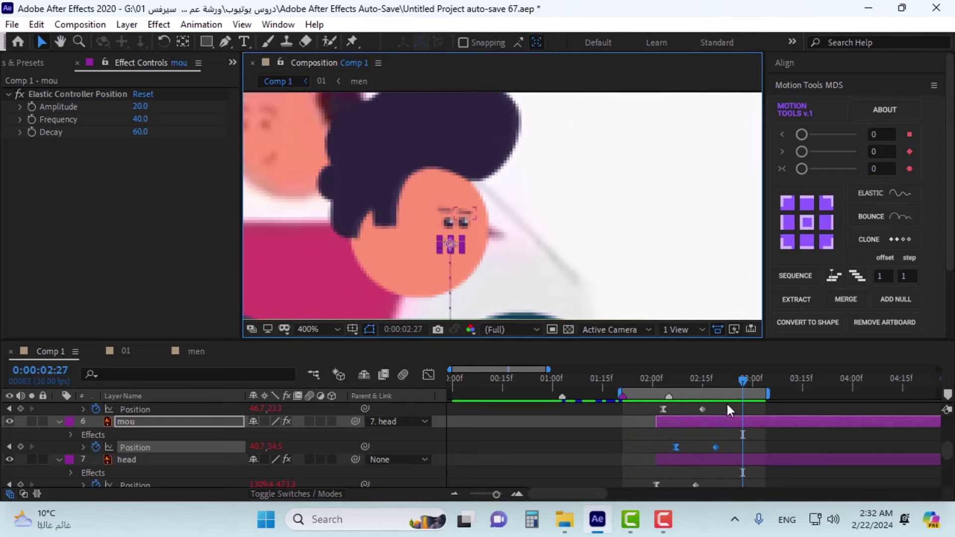
# Step: Examine the mouth's position relative to the face at 0:00:02:16
pyautogui.moveTo(706, 381)
pyautogui.mouseDown()
pyautogui.moveTo(681, 386)
pyautogui.moveTo(706, 381)
pyautogui.mouseUp()
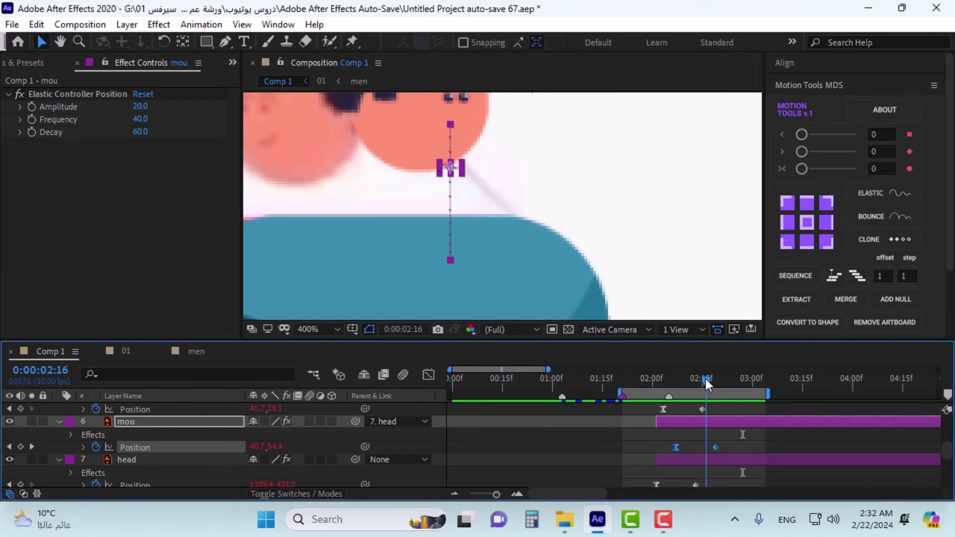
pyautogui.scroll(2, 450, 168)
pyautogui.scroll(-2, 450, 168)
pyautogui.scroll(2, 450, 168)
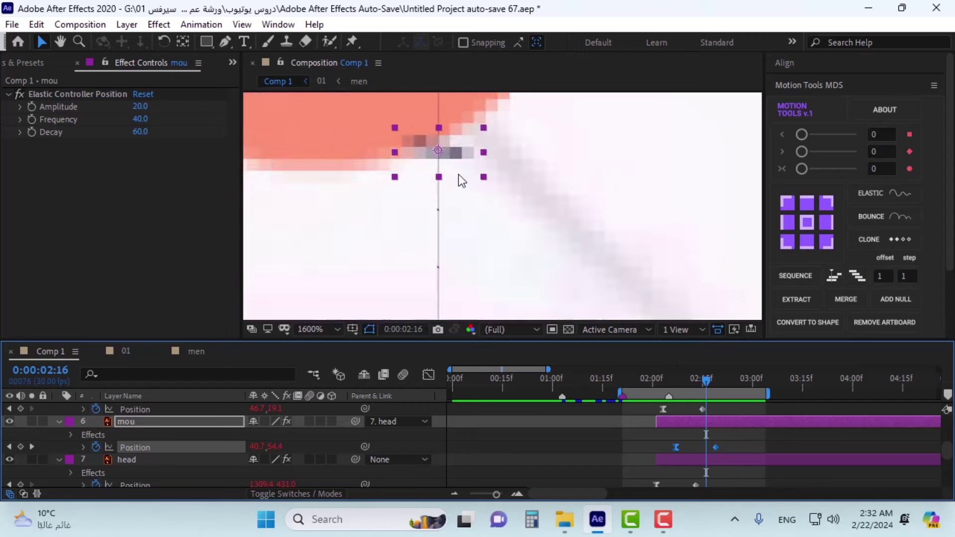
pyautogui.scroll(-4, 462, 180)
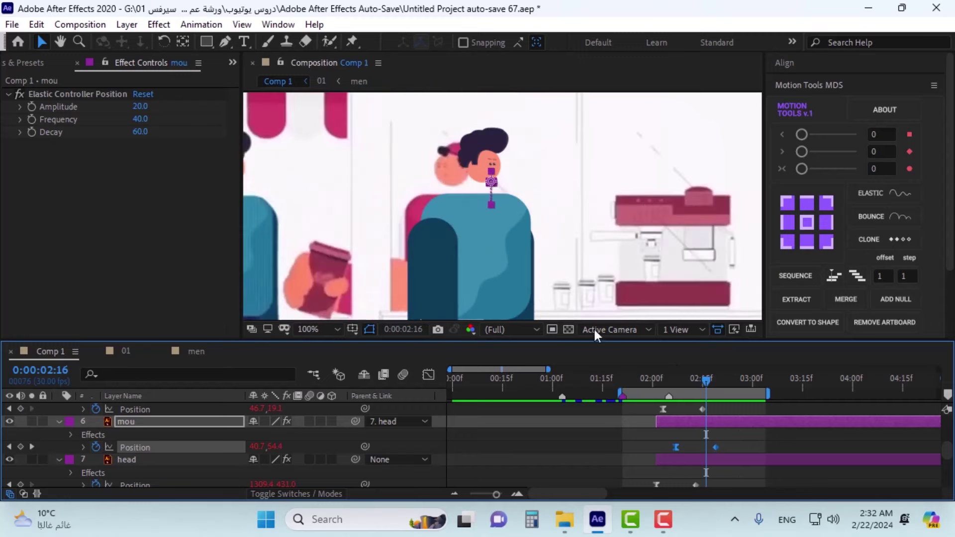
pyautogui.click(746, 434)
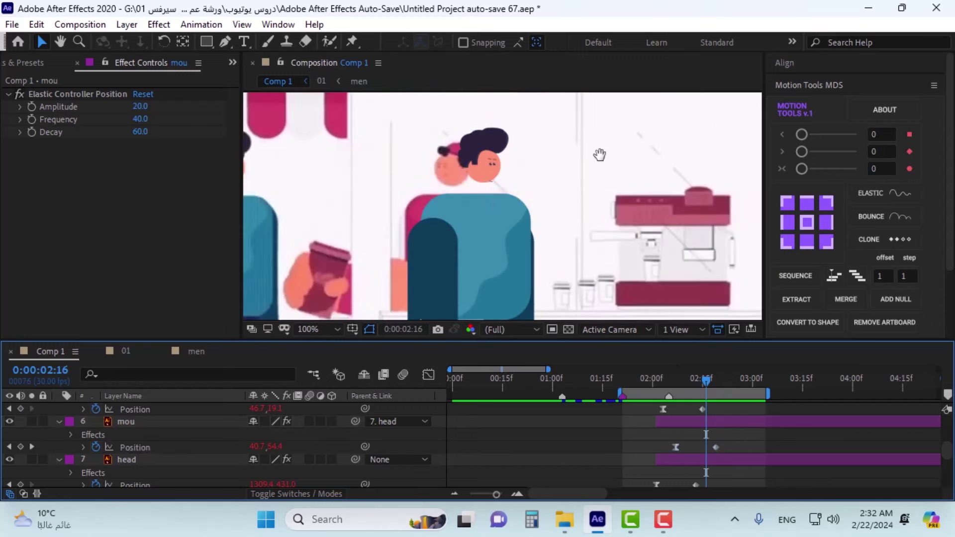
pyautogui.moveTo(600, 154); pyautogui.dragTo(512, 181)
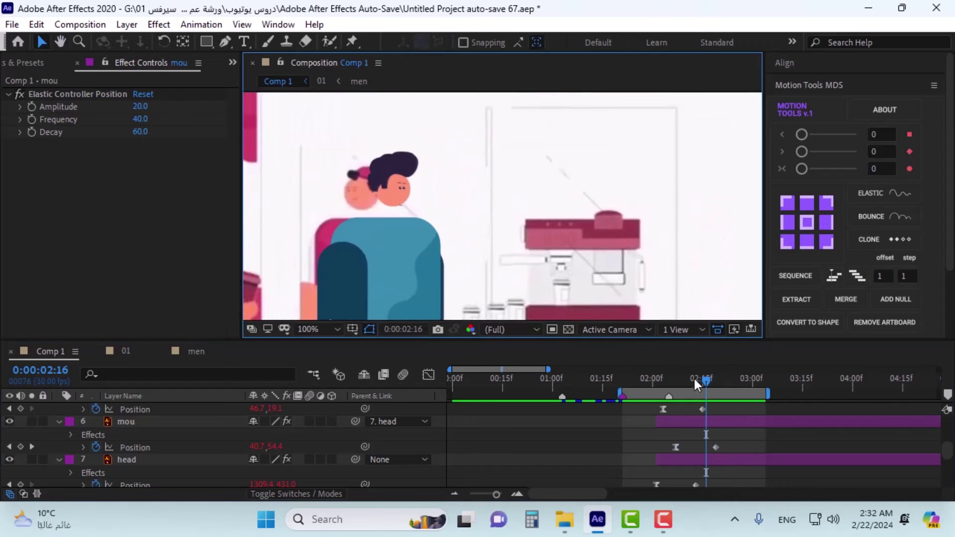
# Step: Convert the mou layer to a shape layer at 0:00:02:07
pyautogui.moveTo(693, 377); pyautogui.dragTo(663, 390)
pyautogui.press('k')
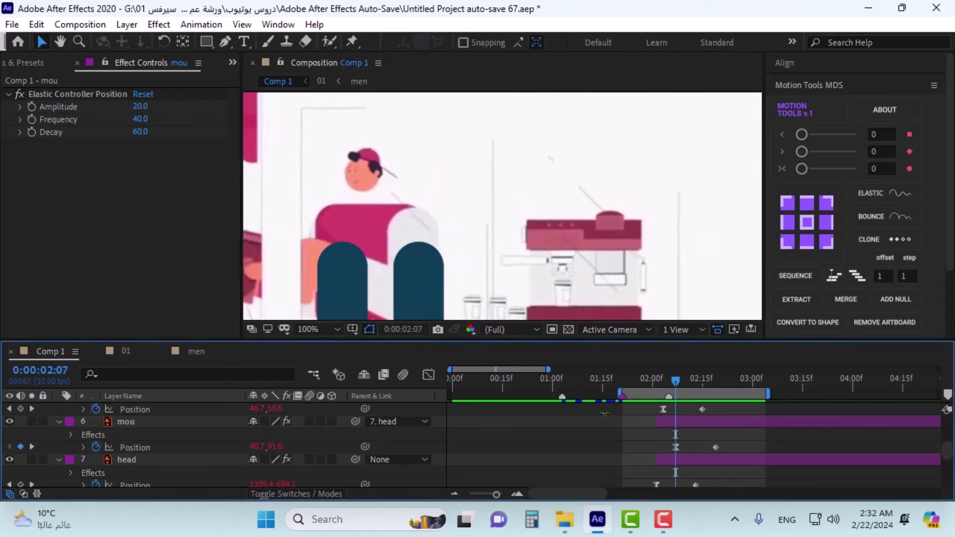
pyautogui.scroll(-1, 148, 455)
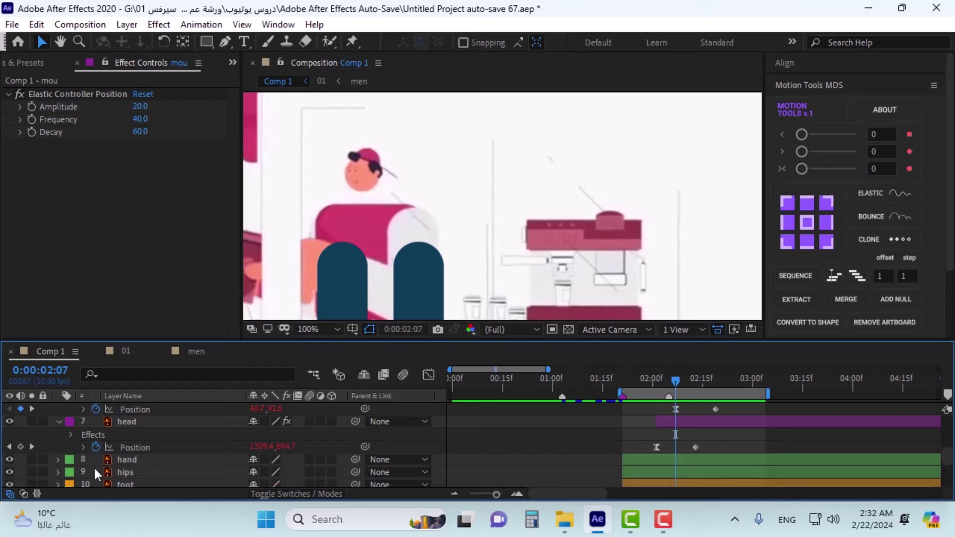
pyautogui.scroll(1, 137, 468)
pyautogui.click(133, 427)
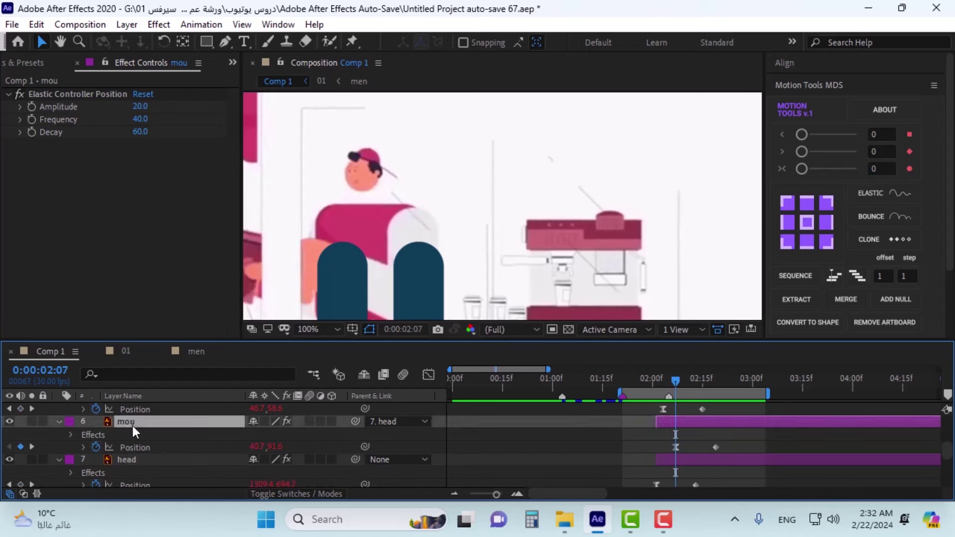
pyautogui.rightClick(132, 426)
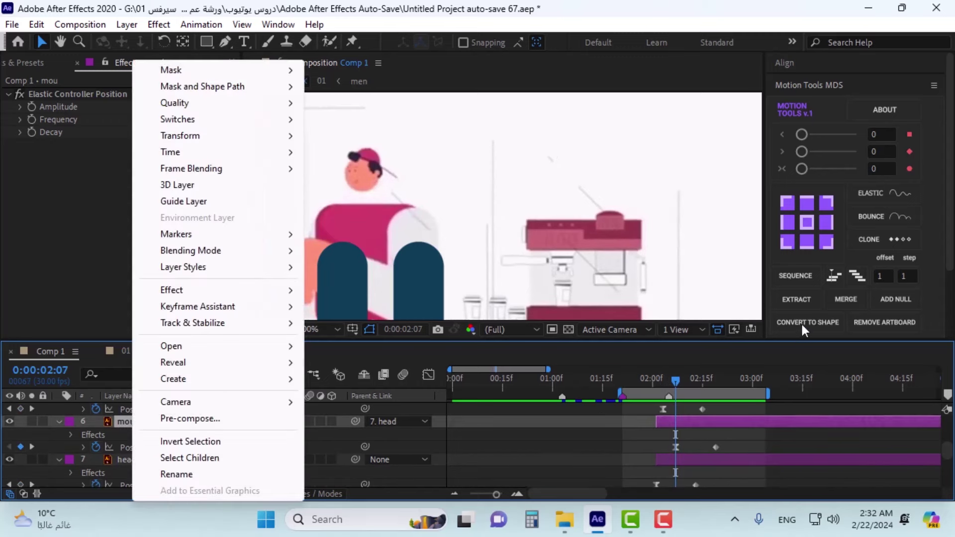
pyautogui.click(556, 450)
pyautogui.click(139, 460)
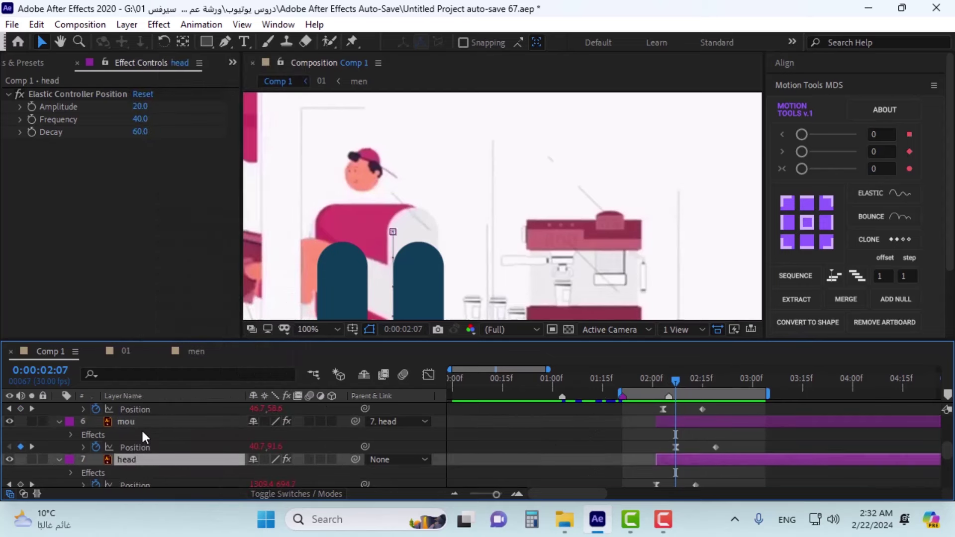
pyautogui.click(231, 423)
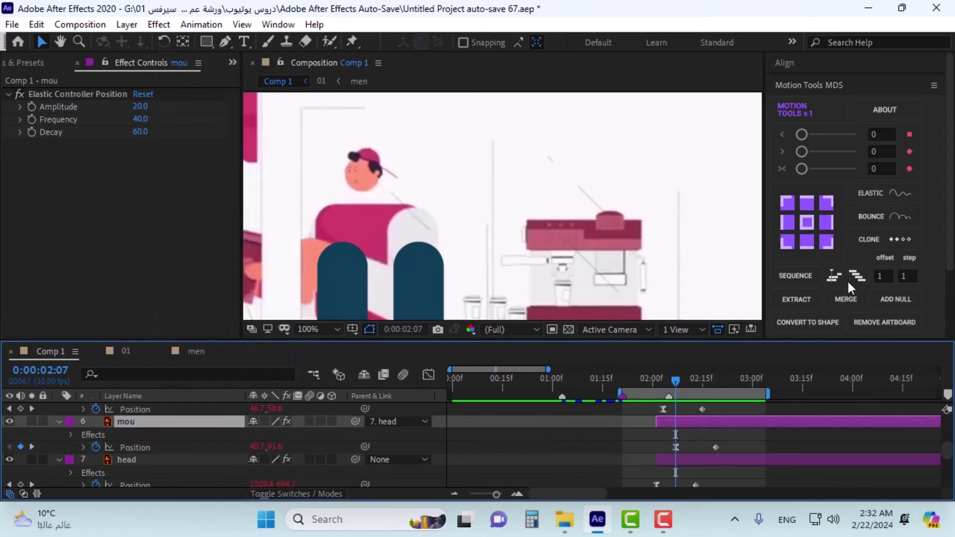
pyautogui.click(802, 325)
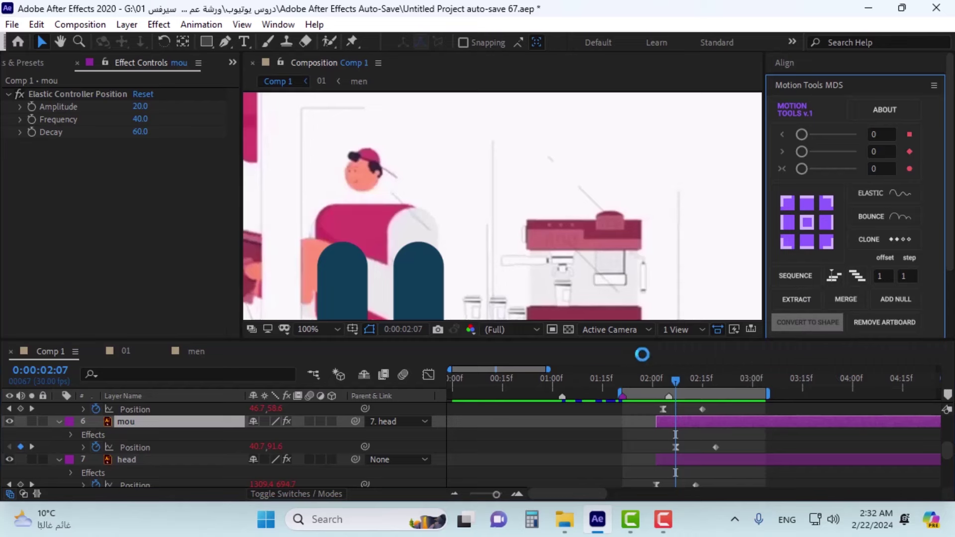
pyautogui.scroll(-6, 484, 235)
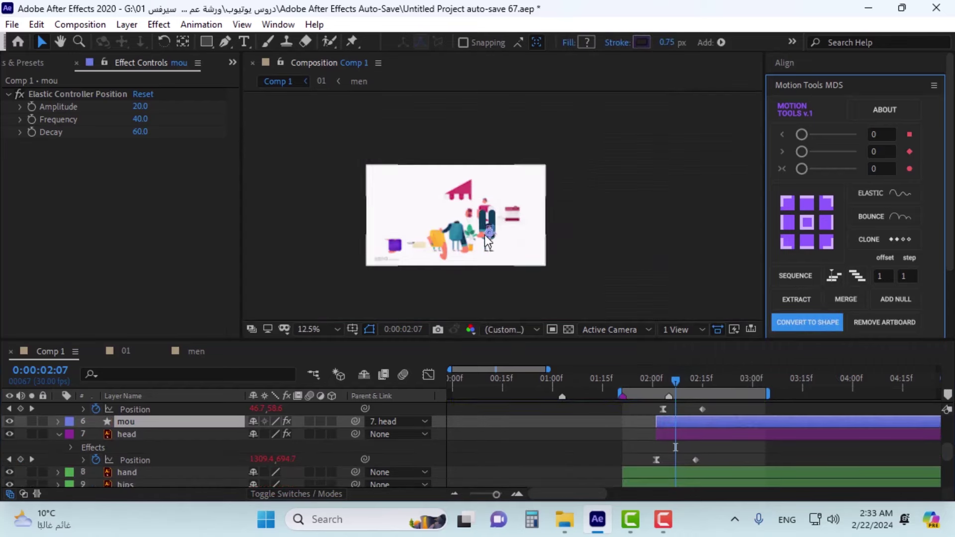
pyautogui.scroll(2, 485, 235)
pyautogui.scroll(-1, 486, 265)
pyautogui.scroll(4, 472, 279)
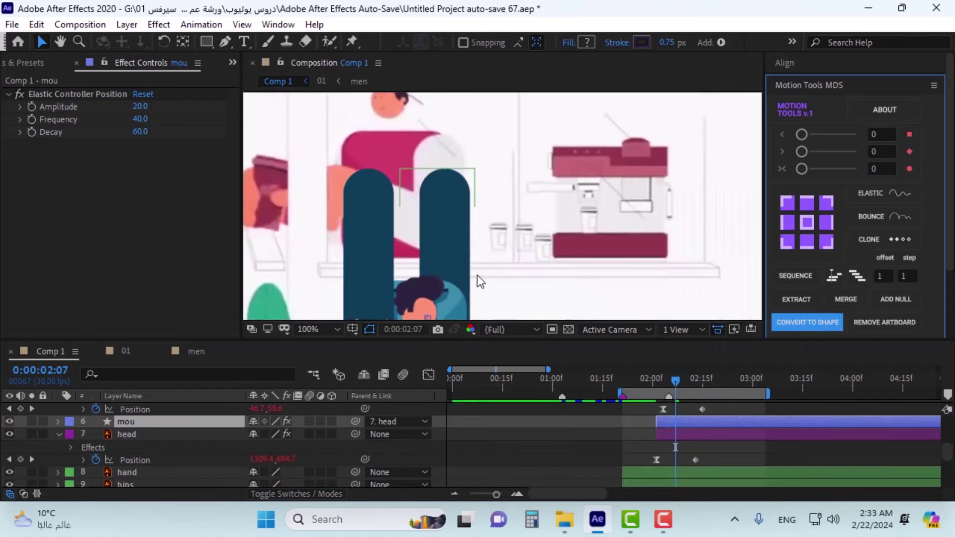
pyautogui.click(448, 239)
pyautogui.moveTo(456, 210); pyautogui.dragTo(444, 272)
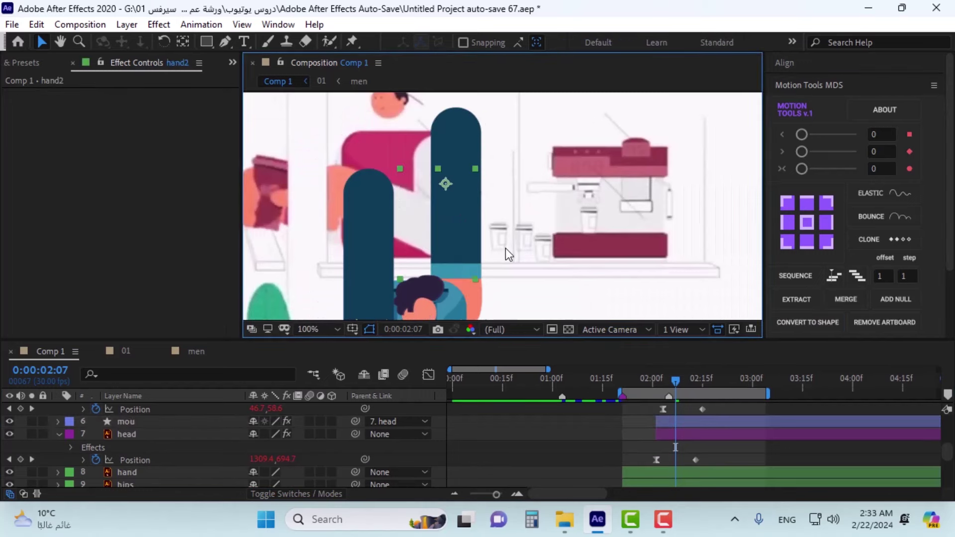
# Step: Expand Group 1 of the converted mou layer and select the Path property of Path 1
pyautogui.press('h')
pyautogui.moveTo(421, 310); pyautogui.dragTo(444, 210)
pyautogui.scroll(6, 455, 258)
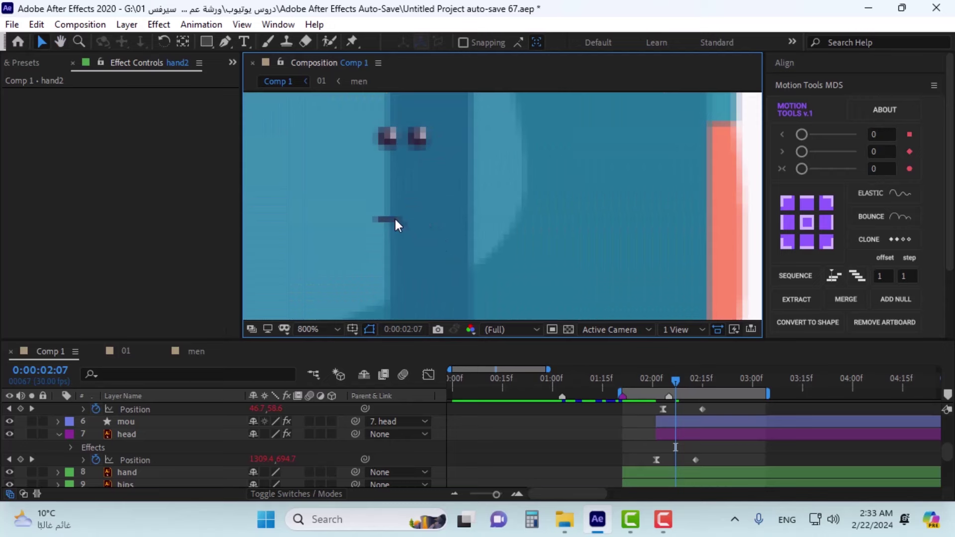
pyautogui.click(687, 422)
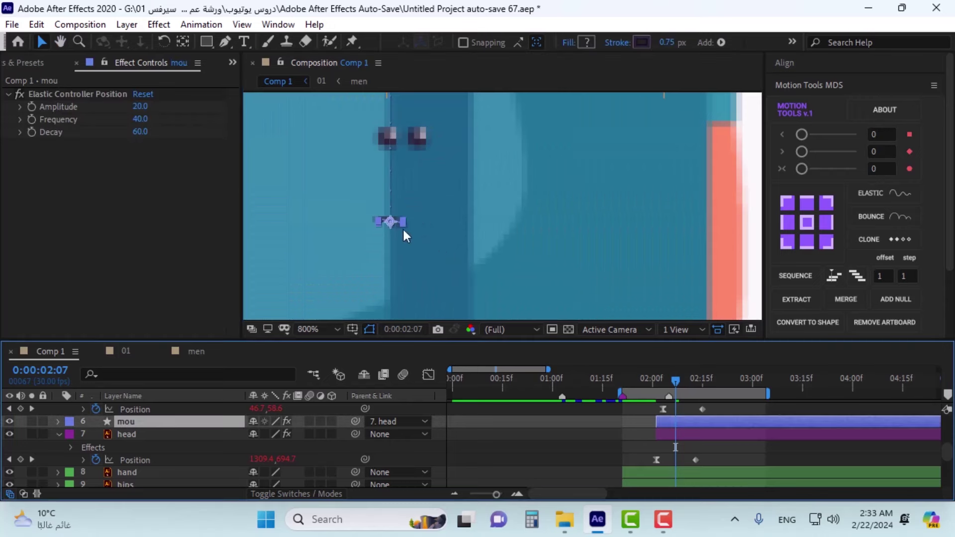
pyautogui.scroll(2, 402, 227)
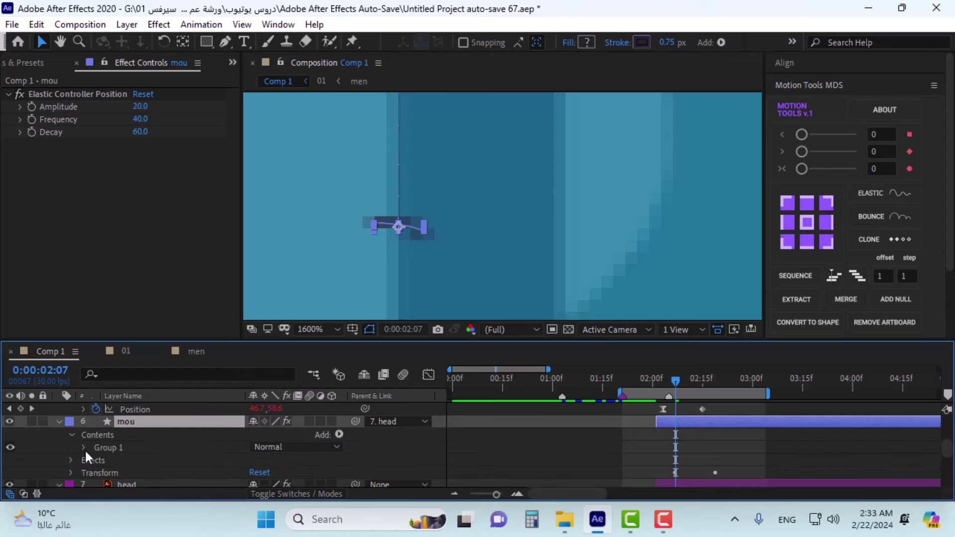
pyautogui.click(84, 448)
pyautogui.click(112, 456)
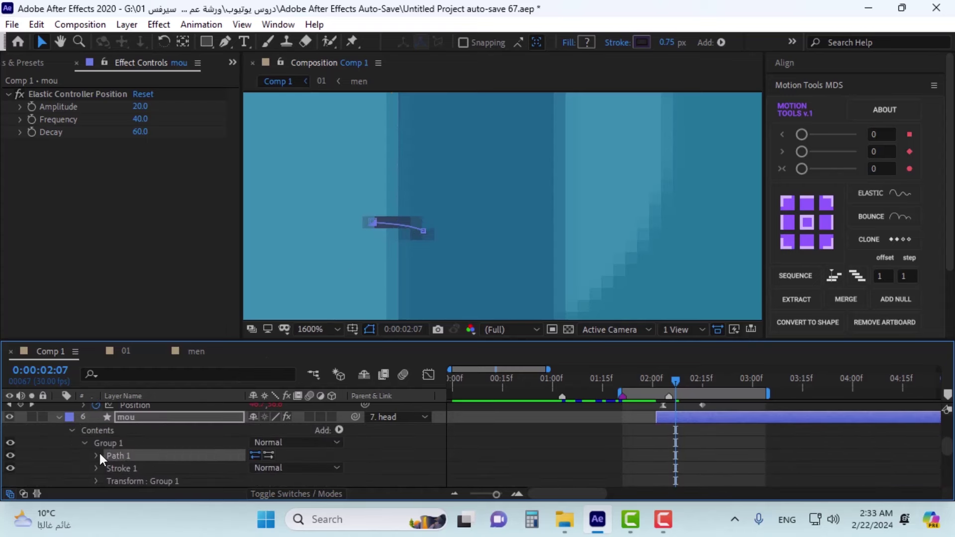
pyautogui.click(96, 455)
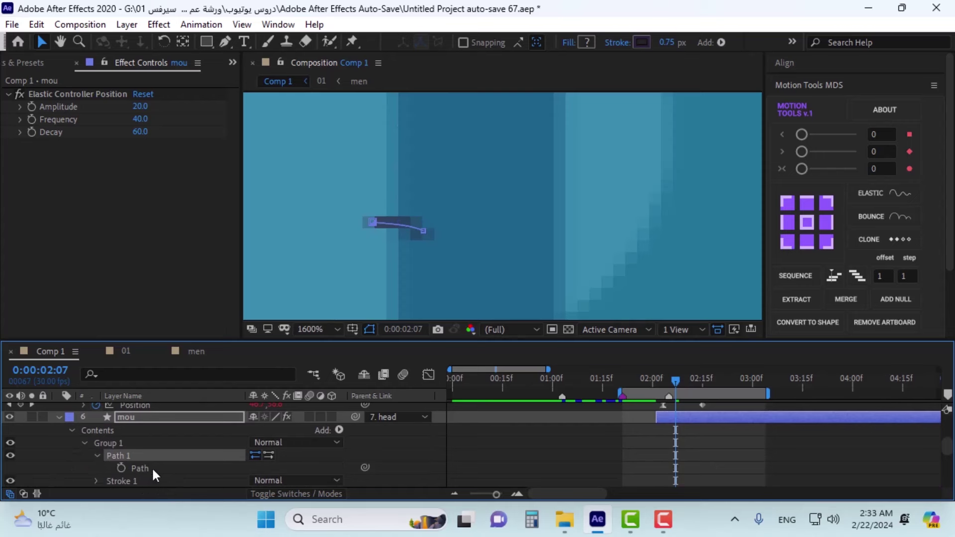
pyautogui.click(152, 469)
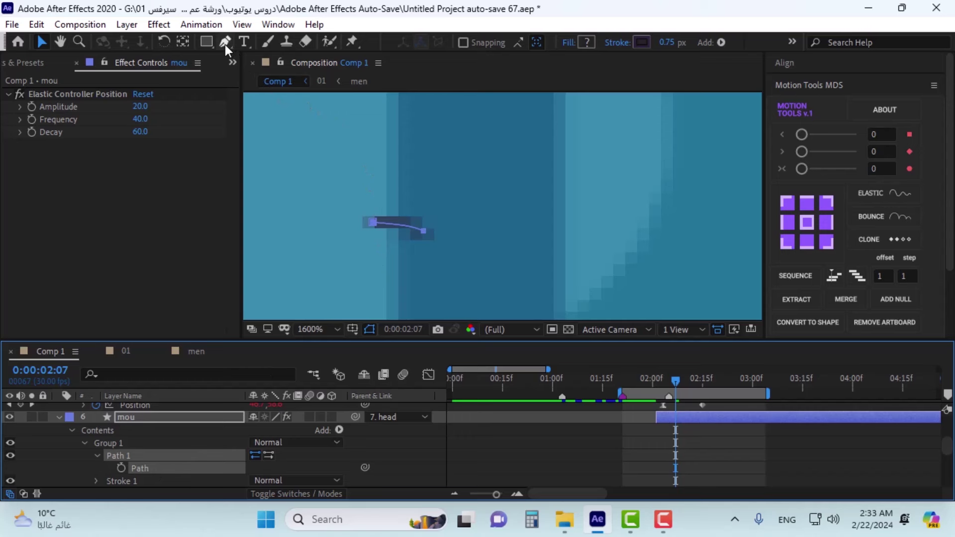
# Step: Try to bend the mouth path into a smile by reshaping its end point and curve handles
pyautogui.moveTo(423, 231)
pyautogui.mouseDown()
pyautogui.moveTo(429, 212)
pyautogui.moveTo(431, 234)
pyautogui.moveTo(417, 246)
pyautogui.moveTo(428, 218)
pyautogui.mouseUp()
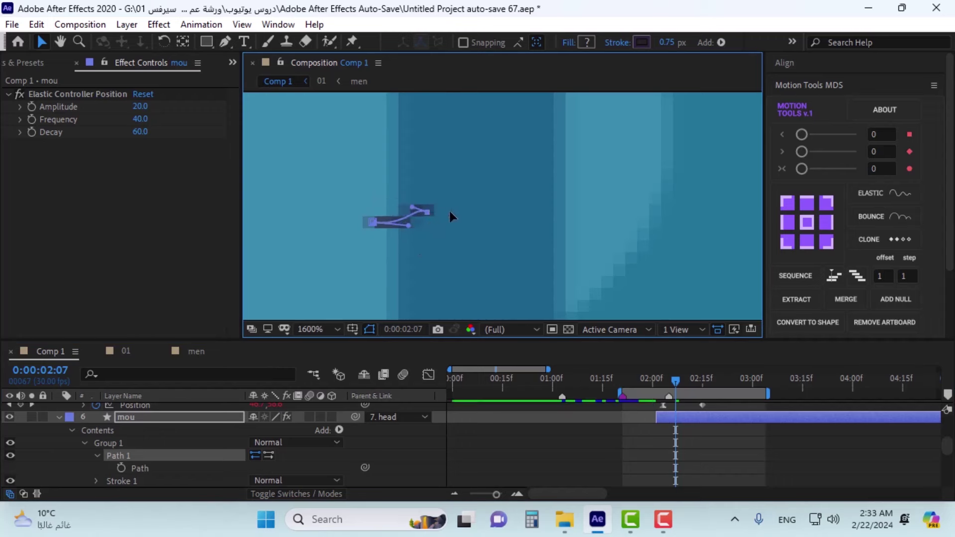
pyautogui.hotkey('ctrl', 'z')
pyautogui.moveTo(408, 230)
pyautogui.mouseDown()
pyautogui.moveTo(408, 254)
pyautogui.moveTo(411, 240)
pyautogui.moveTo(409, 252)
pyautogui.moveTo(398, 241)
pyautogui.moveTo(416, 226)
pyautogui.moveTo(412, 241)
pyautogui.mouseUp()
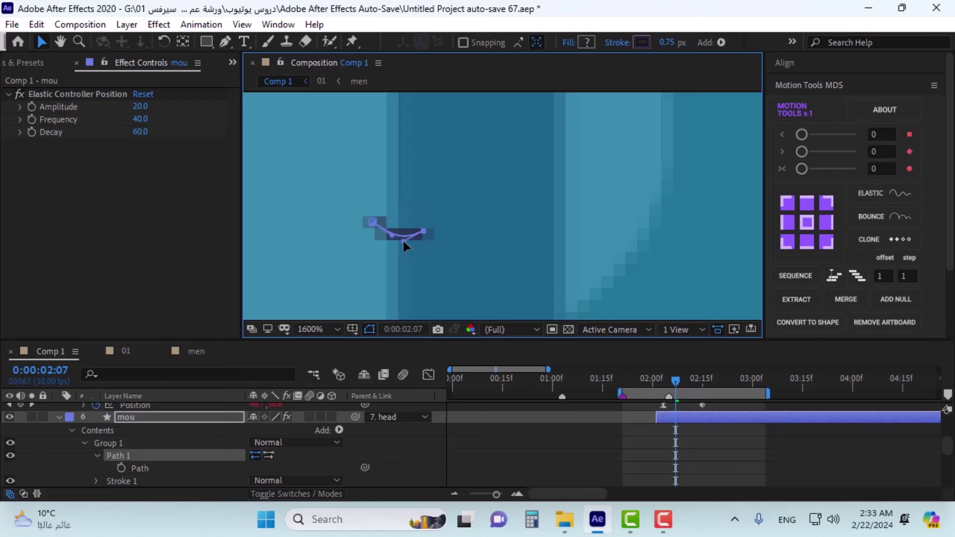
pyautogui.moveTo(393, 238); pyautogui.dragTo(383, 237)
pyautogui.scroll(-2, 438, 204)
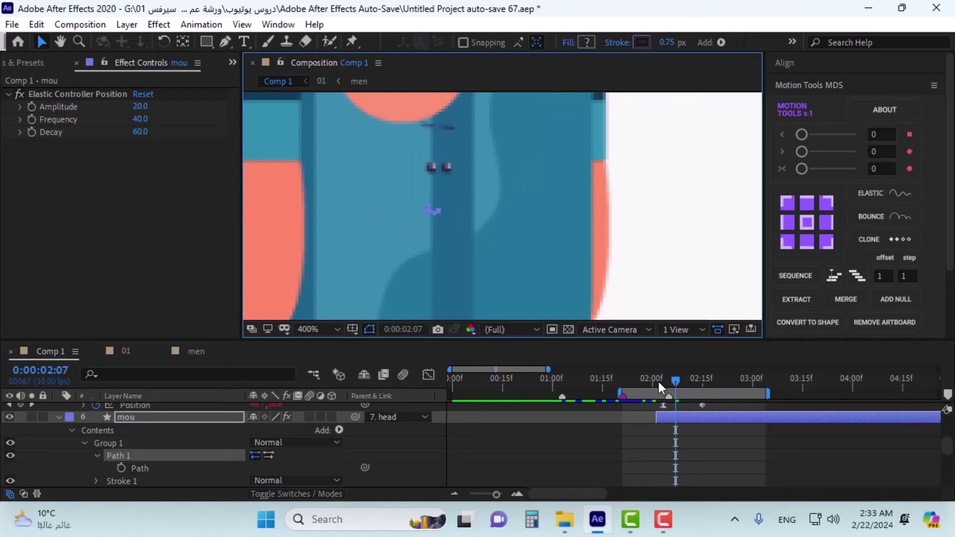
# Step: Undo the mouth path edits and the mou layer's conversion to a shape layer
pyautogui.moveTo(657, 380); pyautogui.dragTo(678, 381)
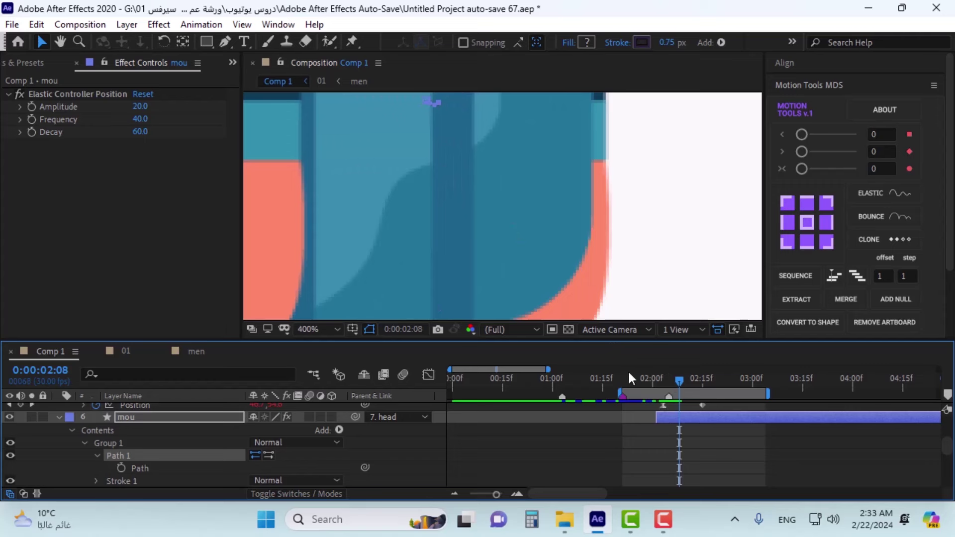
pyautogui.press('pageup')
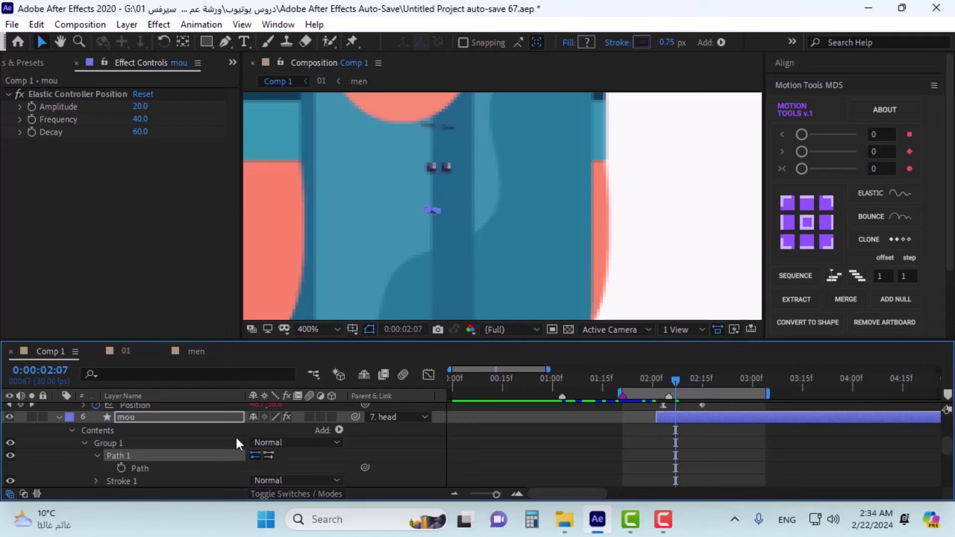
pyautogui.press('u')
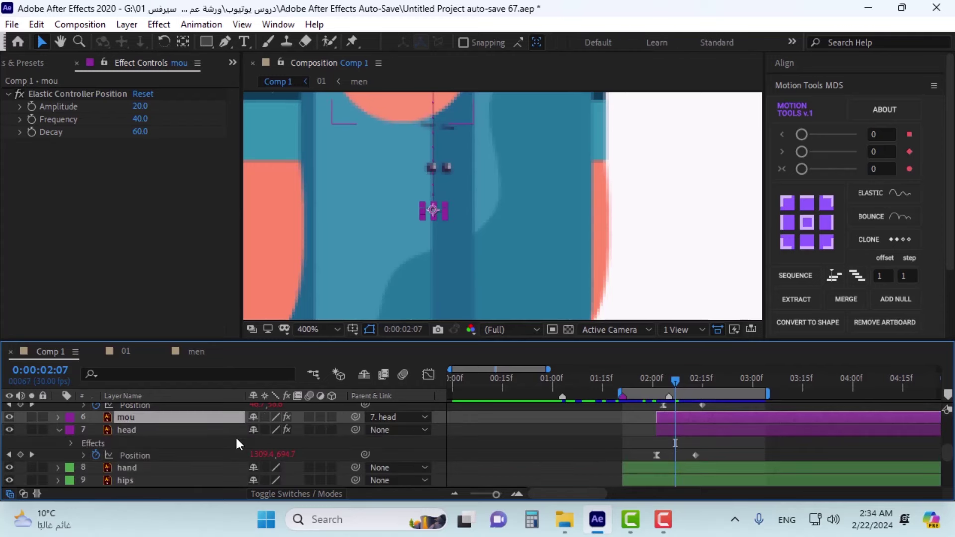
# Step: Convert the original mou layer to a shape layer and set a Path keyframe for Path 1 at 0:00:02:07
pyautogui.click(800, 318)
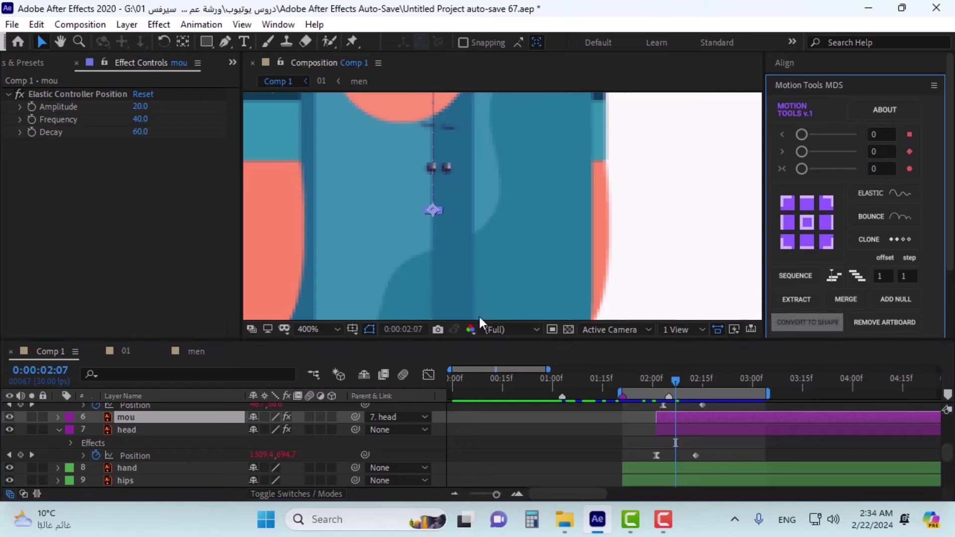
pyautogui.click(58, 417)
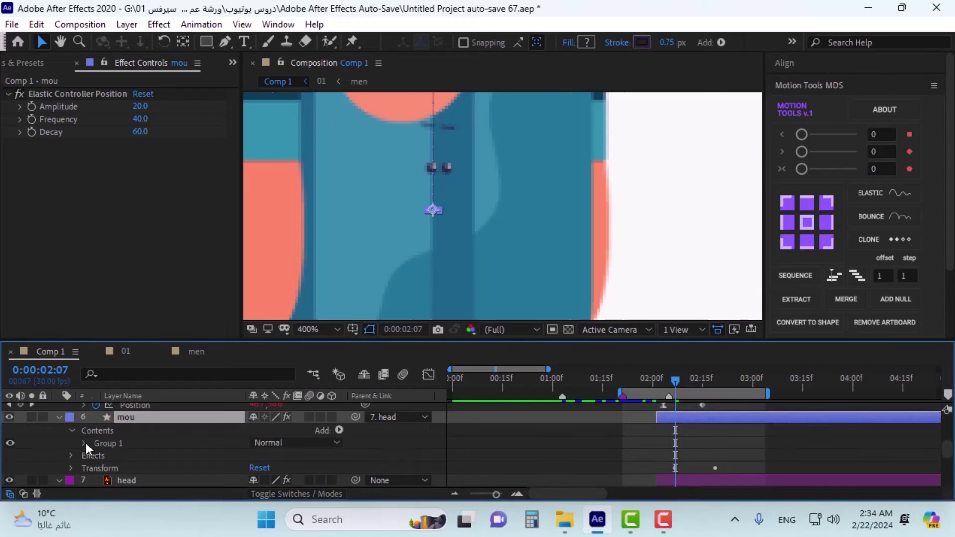
pyautogui.click(84, 444)
pyautogui.click(97, 456)
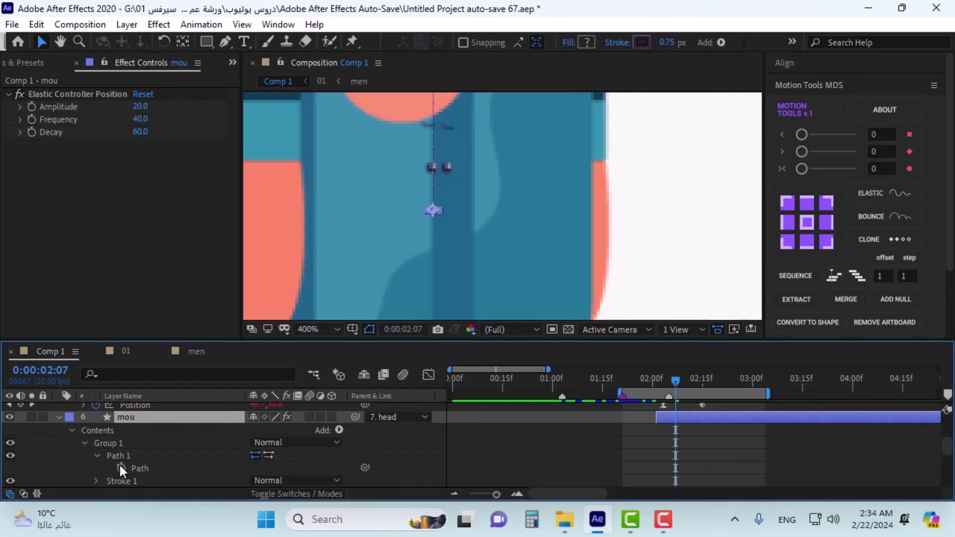
pyautogui.click(121, 467)
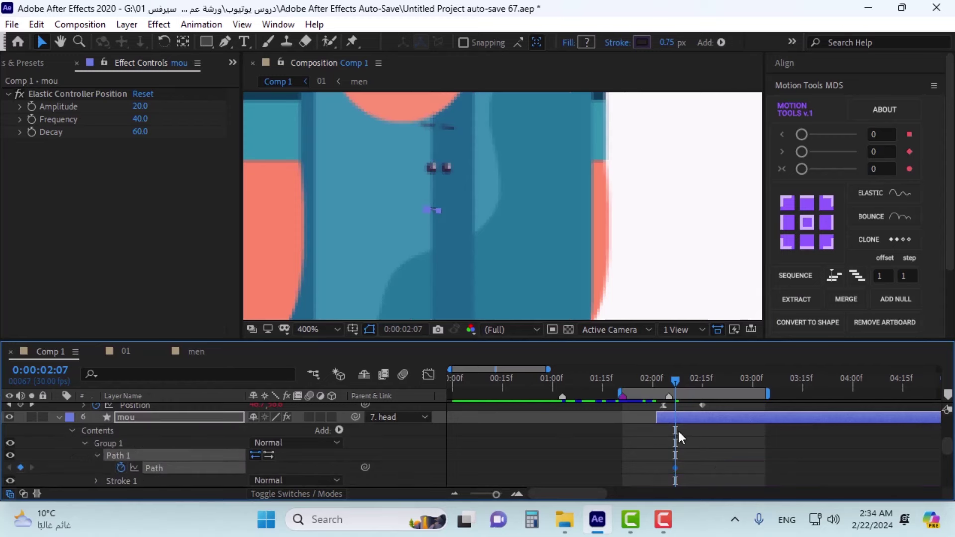
# Step: Go to 0:00:02:17 and frame the man's mouth closely for editing its path
pyautogui.moveTo(678, 380); pyautogui.dragTo(703, 383)
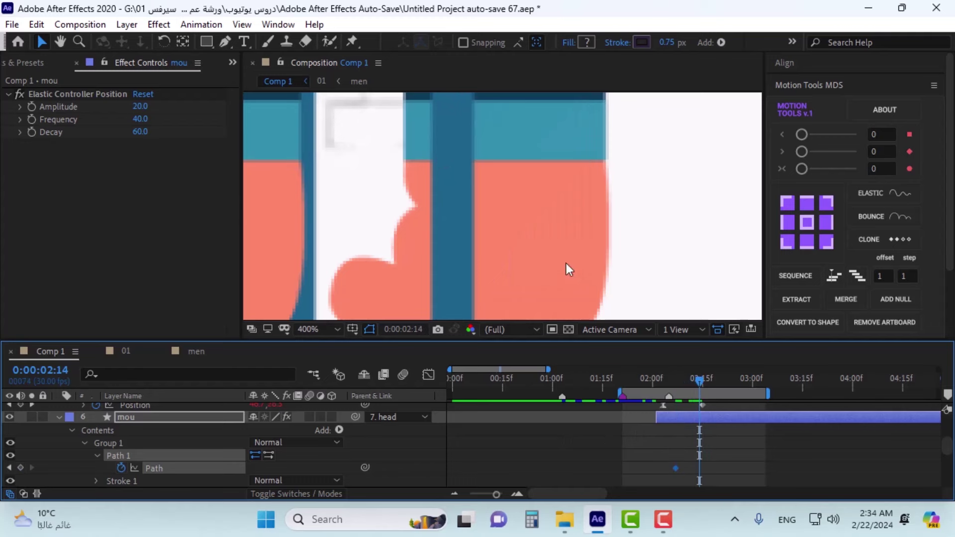
pyautogui.scroll(-4, 566, 264)
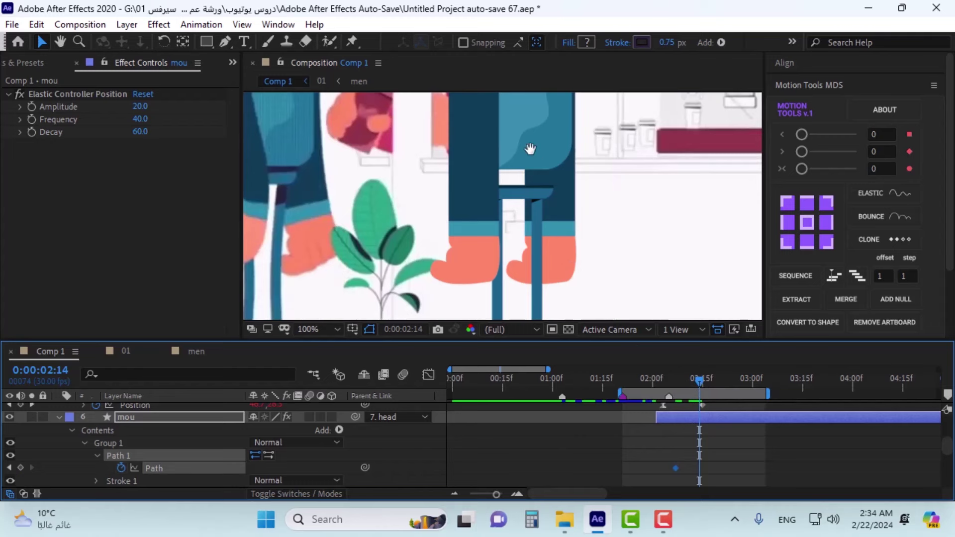
pyautogui.press('h')
pyautogui.moveTo(529, 149); pyautogui.dragTo(535, 289)
pyautogui.moveTo(529, 230); pyautogui.dragTo(529, 271)
pyautogui.press('v')
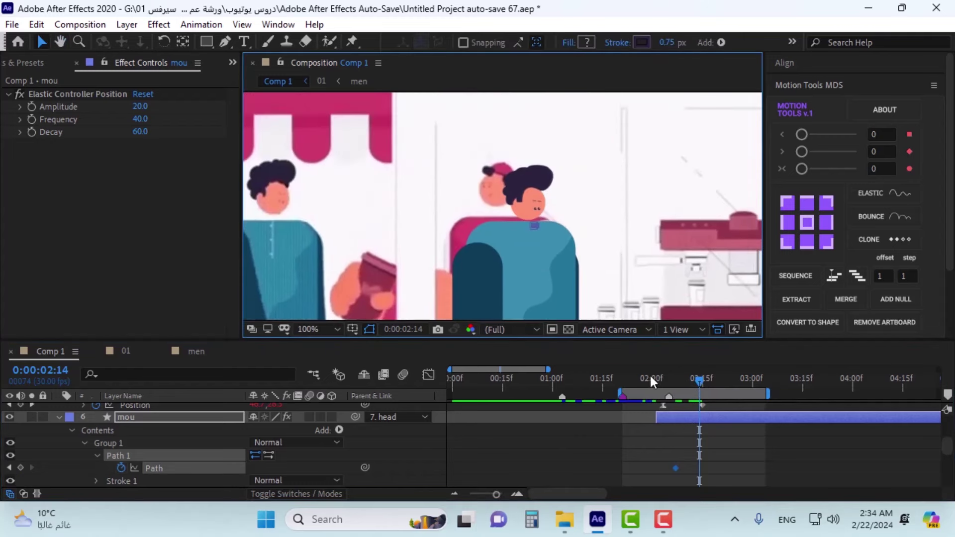
pyautogui.moveTo(697, 384); pyautogui.dragTo(706, 384)
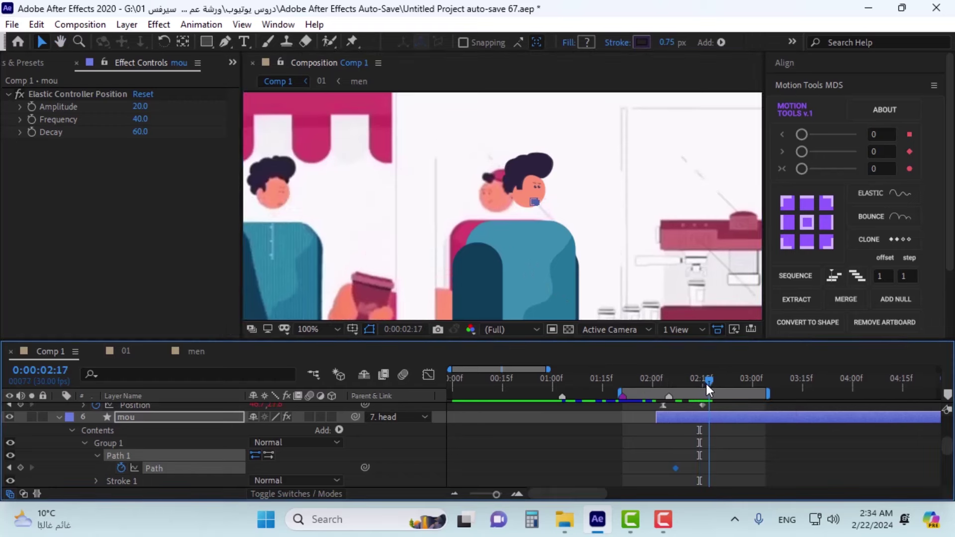
pyautogui.scroll(5, 535, 209)
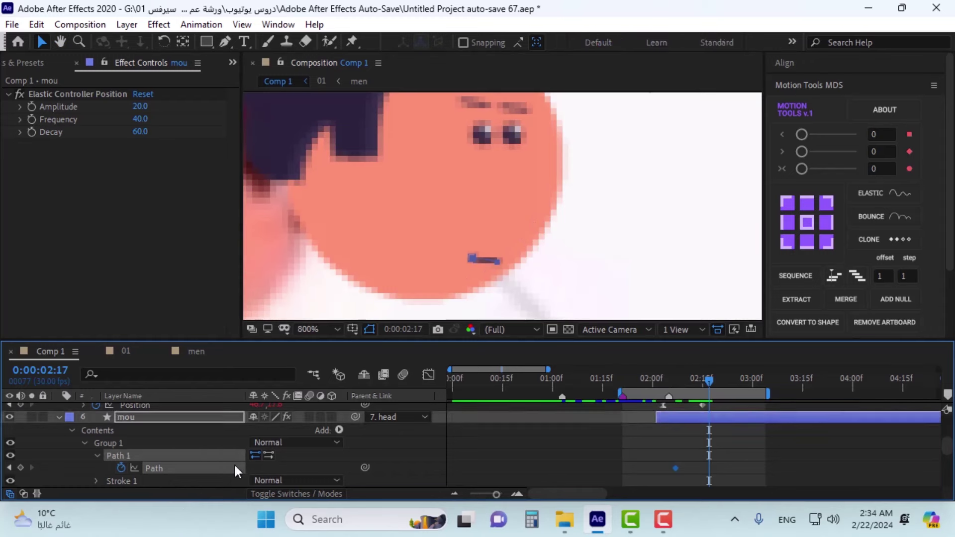
pyautogui.scroll(2, 515, 256)
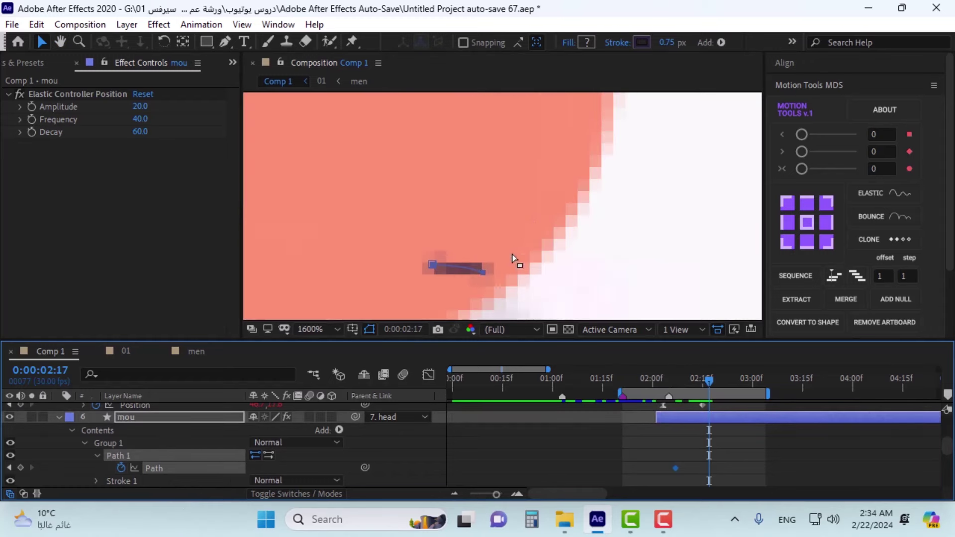
# Step: Try to move the mouth path's end point with the Pen tool at 0:00:02:17, and undo the change
pyautogui.click(482, 272)
pyautogui.click(225, 41)
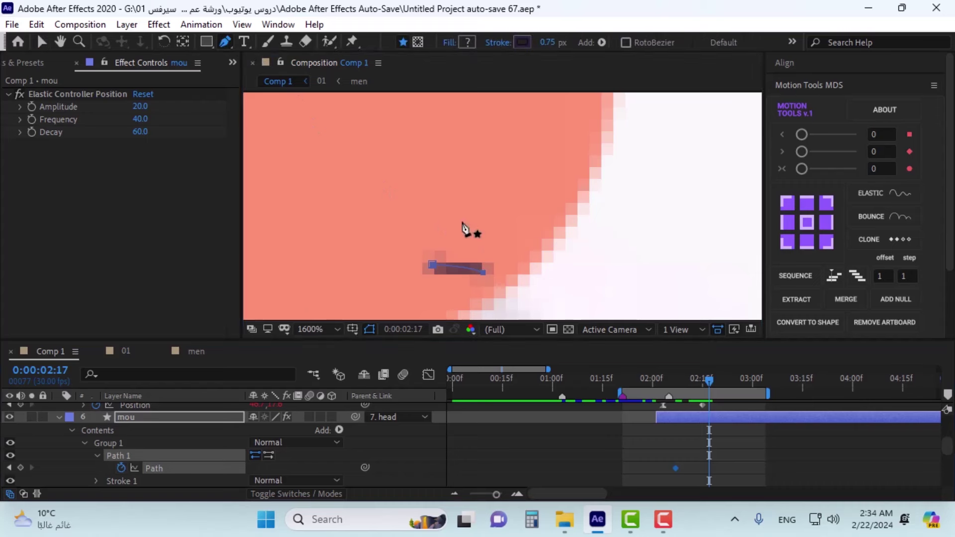
pyautogui.moveTo(482, 273); pyautogui.dragTo(475, 284)
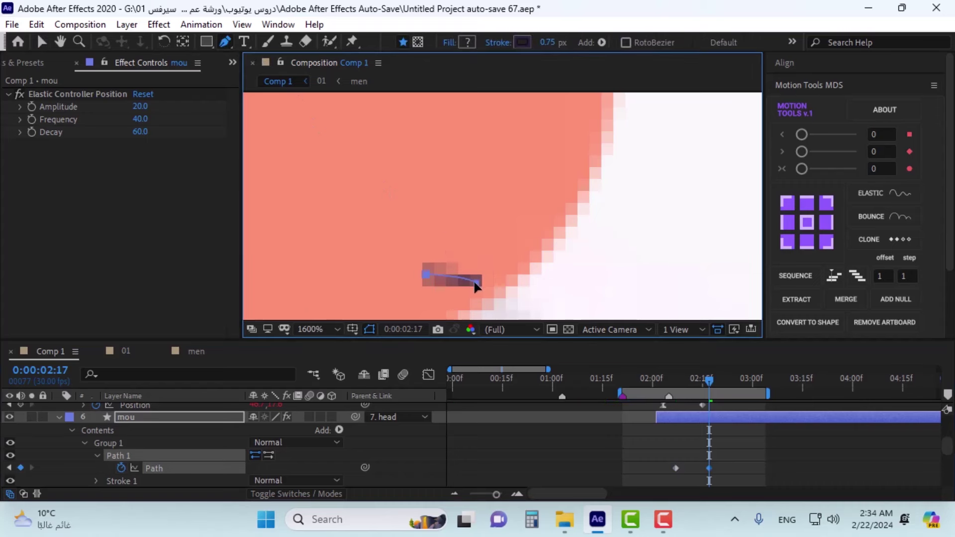
pyautogui.hotkey('ctrl', 'z')
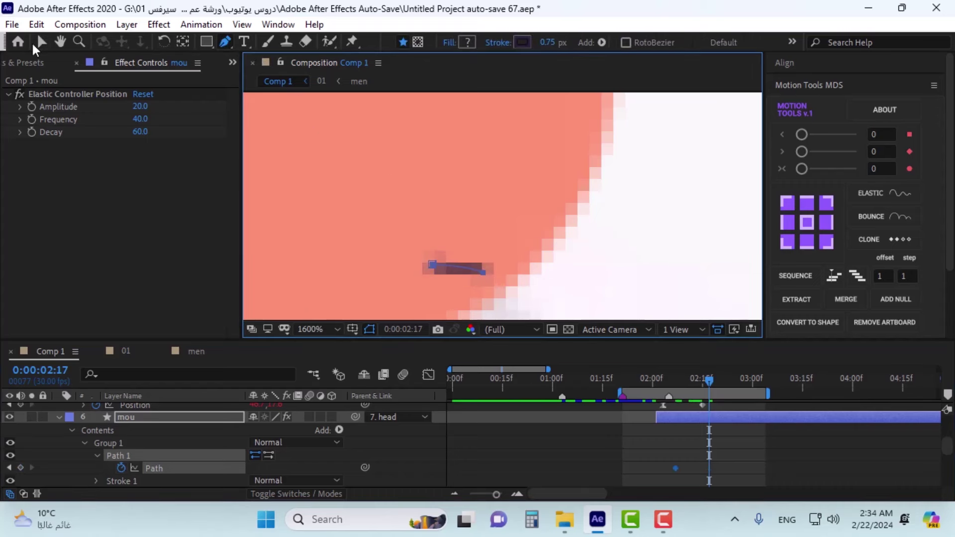
# Step: Bend the mou layer's mouth path into a downward curve at 0:00:02:17 to add a second Path keyframe
pyautogui.click(39, 43)
pyautogui.click(476, 285)
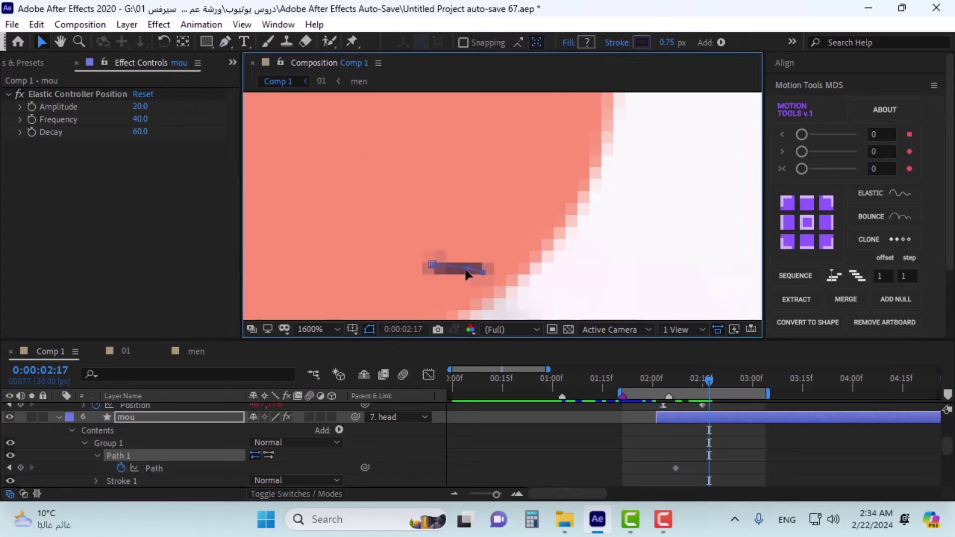
pyautogui.moveTo(466, 272)
pyautogui.mouseDown()
pyautogui.moveTo(464, 284)
pyautogui.moveTo(451, 277)
pyautogui.moveTo(466, 281)
pyautogui.mouseUp()
pyautogui.scroll(-2, 480, 239)
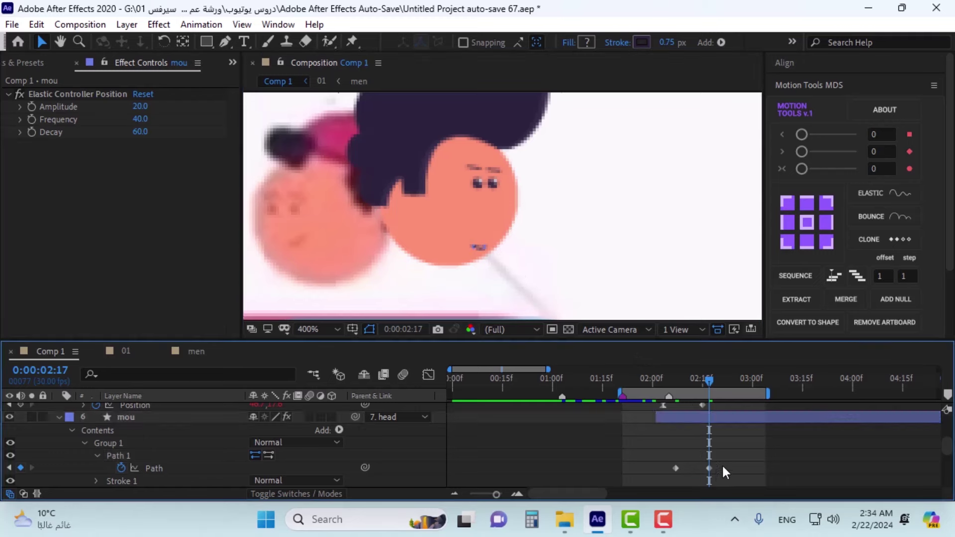
# Step: Shift both mouth Path keyframes later, apply Easy Ease to them, and bring the second one closer to the first
pyautogui.moveTo(721, 464); pyautogui.dragTo(691, 468)
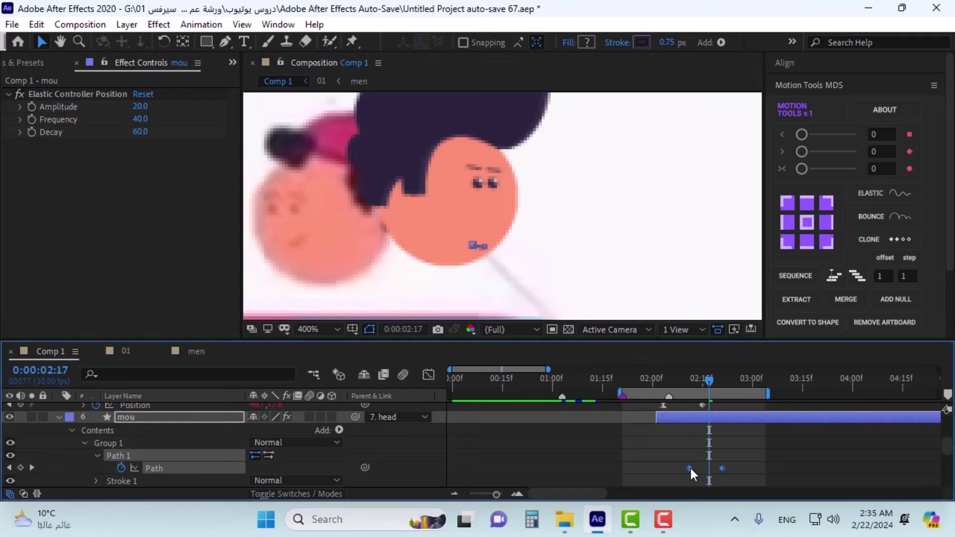
pyautogui.click(724, 468)
pyautogui.rightClick(686, 470)
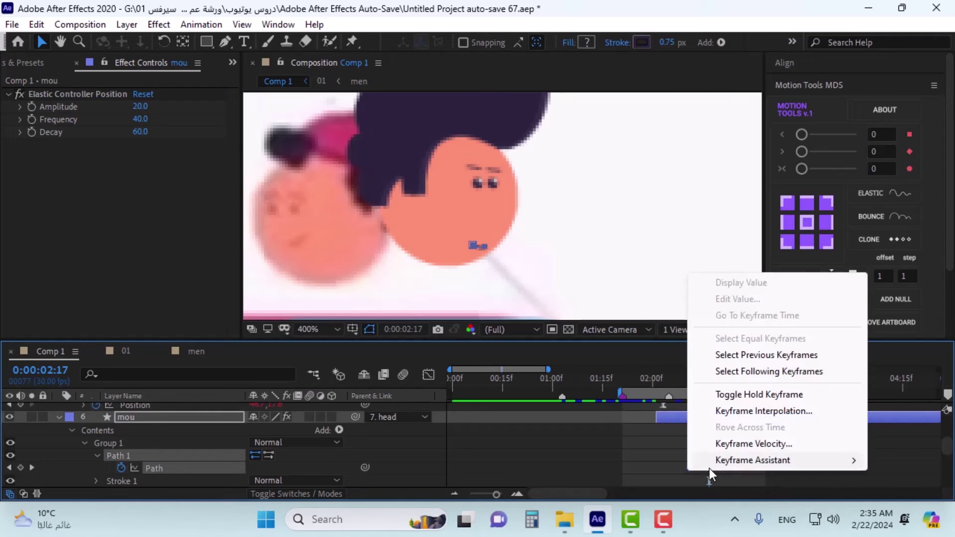
pyautogui.moveTo(721, 461)
pyautogui.click(531, 363)
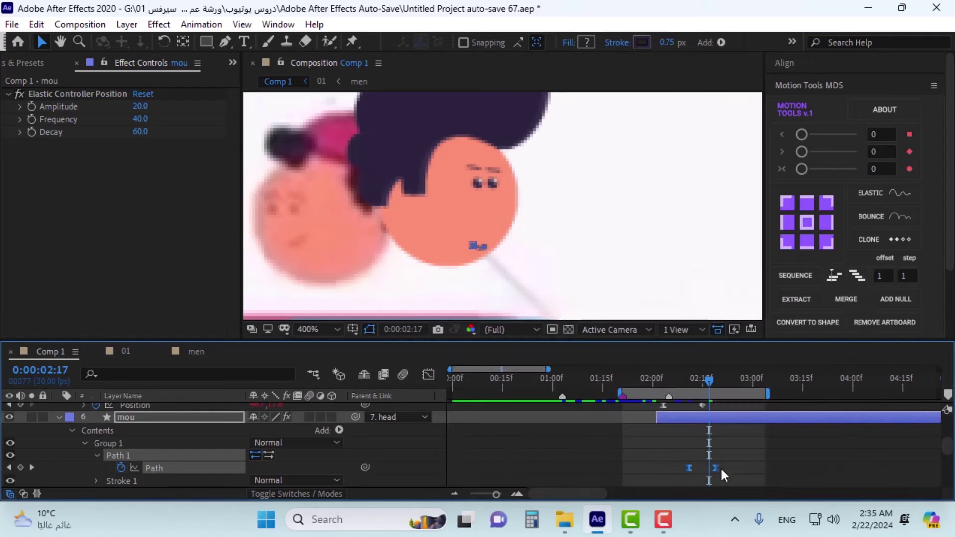
pyautogui.click(715, 438)
# Step: Move the mouth's two Path keyframes to 0:00:02:19 and 0:00:02:27
pyautogui.click(689, 380)
pyautogui.moveTo(691, 380); pyautogui.dragTo(701, 378)
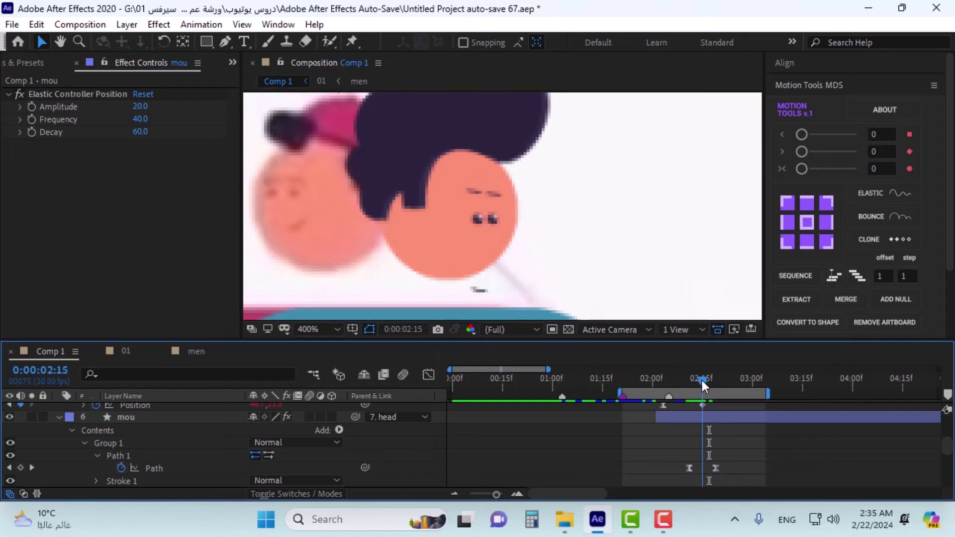
pyautogui.moveTo(734, 463); pyautogui.dragTo(704, 471)
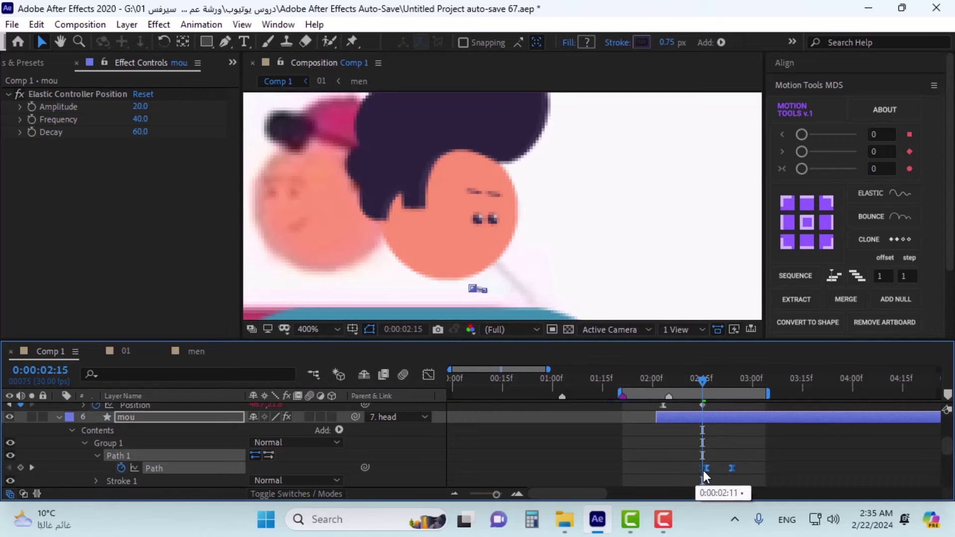
pyautogui.moveTo(704, 384); pyautogui.dragTo(709, 384)
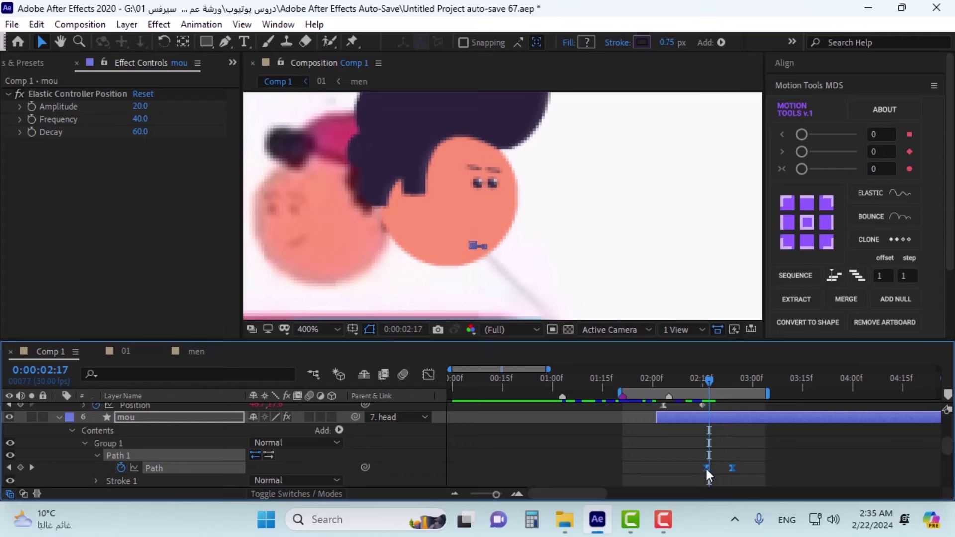
pyautogui.moveTo(706, 469); pyautogui.dragTo(718, 470)
pyautogui.click(548, 310)
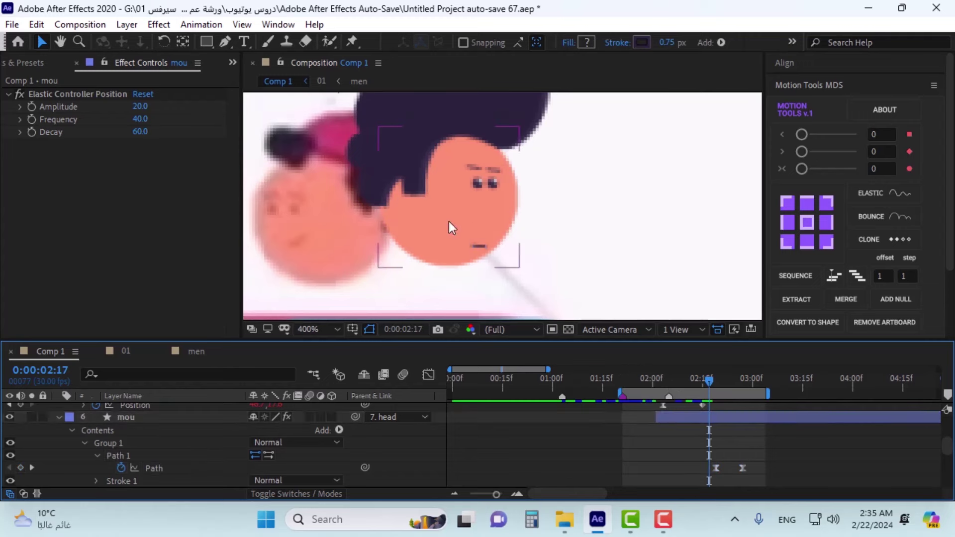
# Step: Compare the mouth shape at its two Path keyframes, and time-reverse the keyframes
pyautogui.scroll(1, 460, 262)
pyautogui.click(496, 229)
pyautogui.click(707, 441)
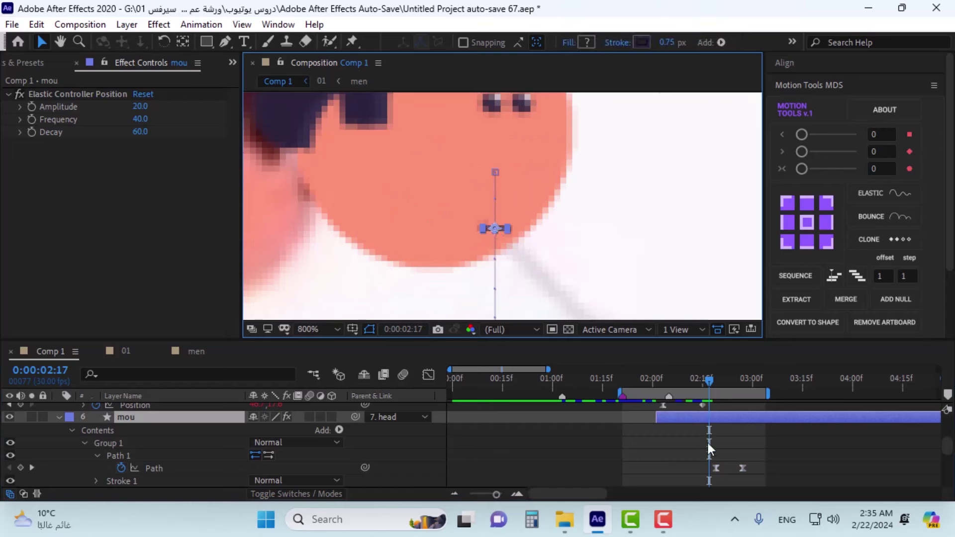
pyautogui.moveTo(707, 379); pyautogui.dragTo(716, 381)
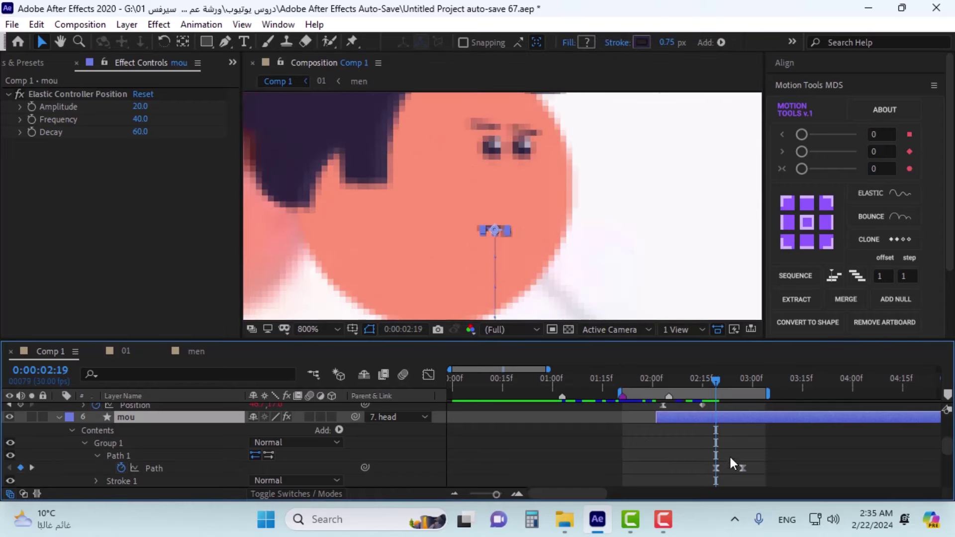
pyautogui.press('k')
pyautogui.moveTo(501, 262); pyautogui.dragTo(470, 105)
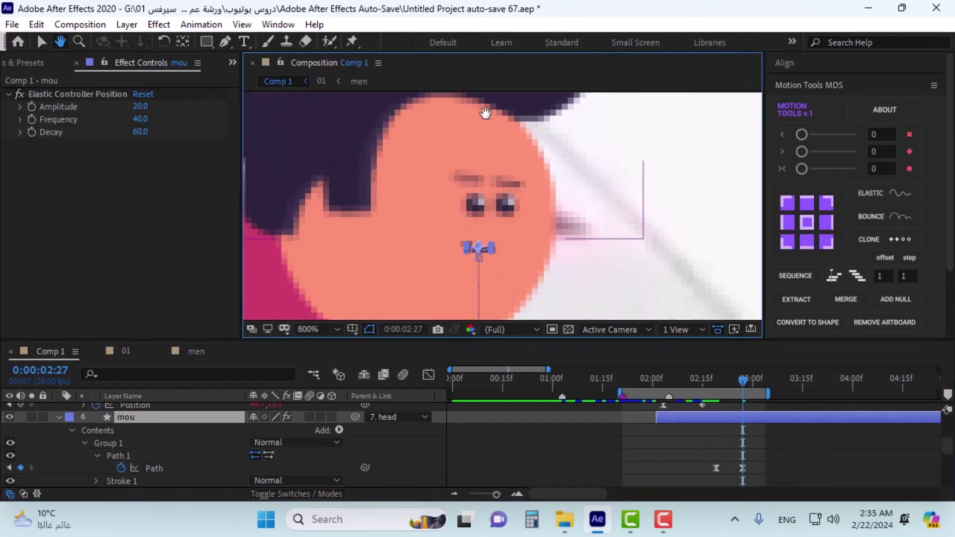
pyautogui.click(710, 465)
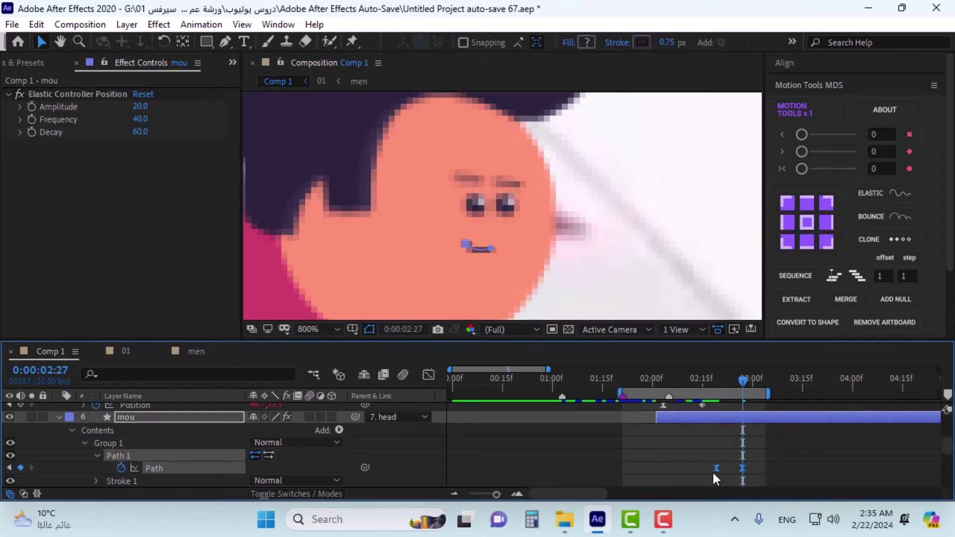
pyautogui.rightClick(712, 469)
pyautogui.moveTo(750, 460)
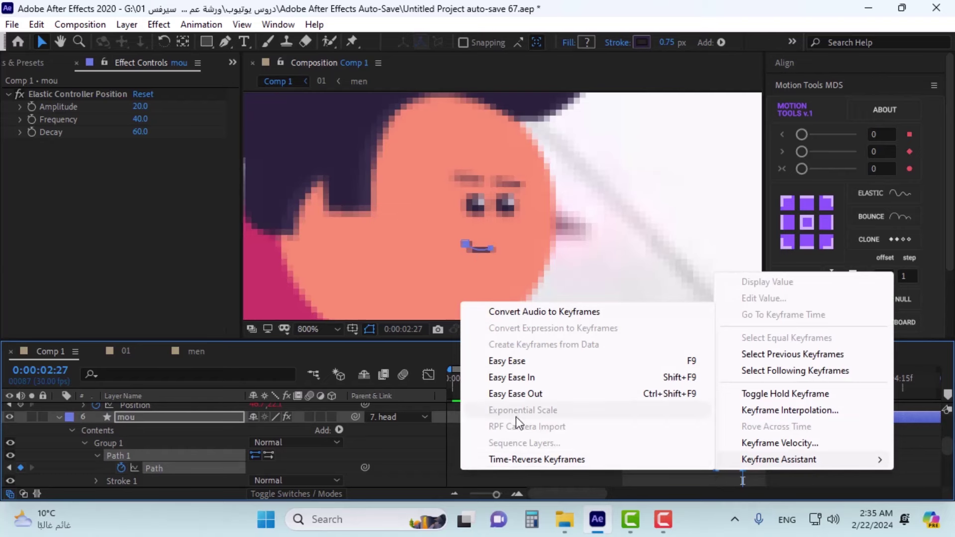
pyautogui.click(529, 464)
pyautogui.click(697, 465)
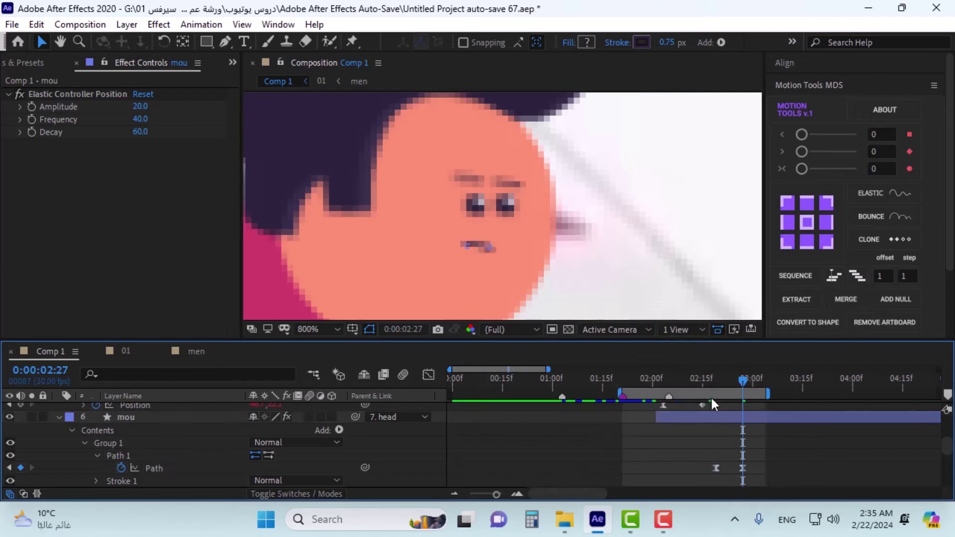
# Step: Retime the mouth's Path keyframes so they sit at 0:00:02:17 and 0:00:02:23
pyautogui.moveTo(703, 387)
pyautogui.mouseDown()
pyautogui.moveTo(732, 381)
pyautogui.moveTo(718, 381)
pyautogui.mouseUp()
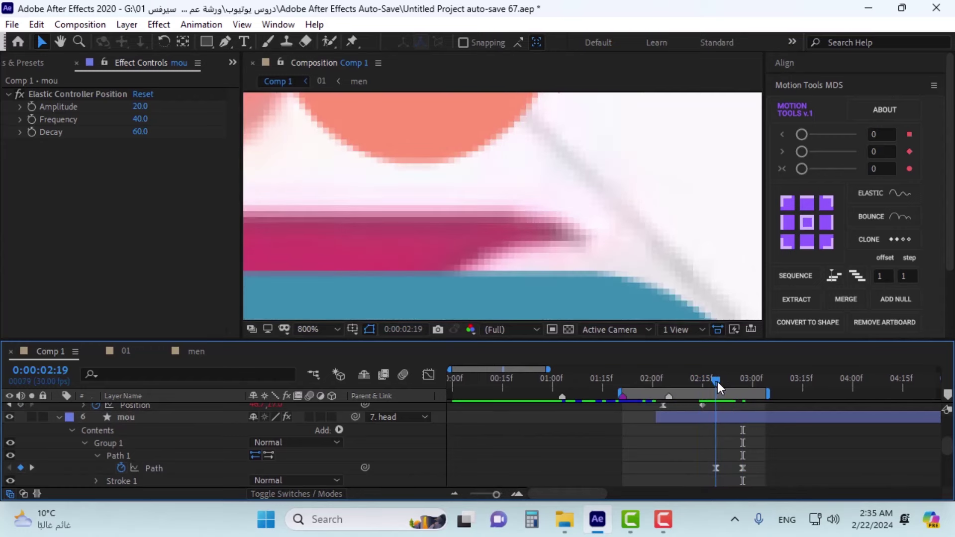
pyautogui.scroll(-4, 622, 279)
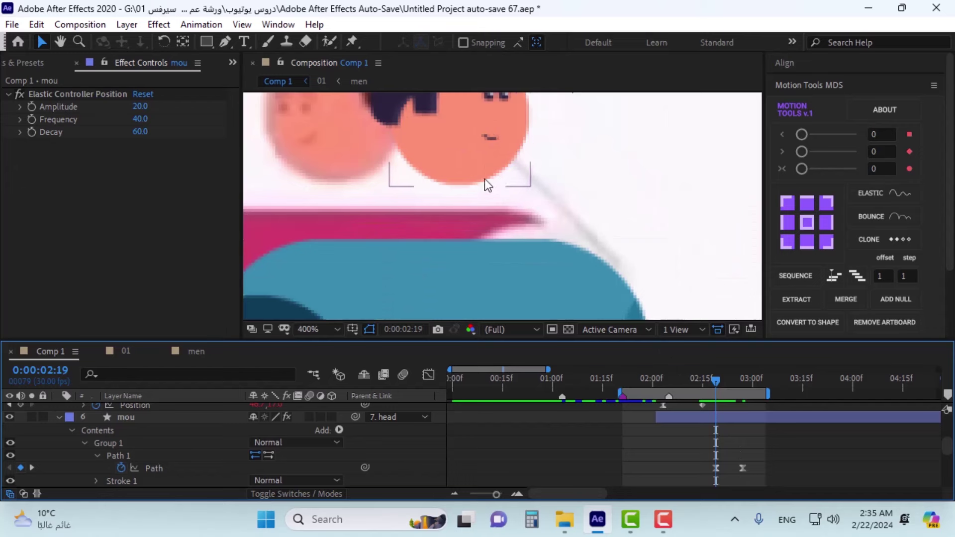
pyautogui.moveTo(484, 178); pyautogui.dragTo(494, 235)
pyautogui.moveTo(718, 385); pyautogui.dragTo(710, 385)
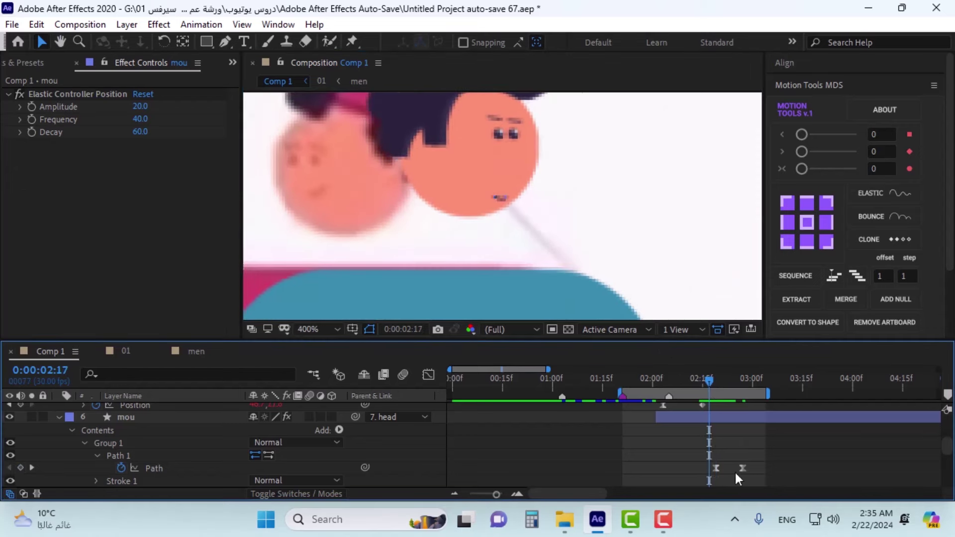
pyautogui.moveTo(742, 461)
pyautogui.mouseDown()
pyautogui.moveTo(710, 470)
pyautogui.moveTo(730, 470)
pyautogui.mouseUp()
pyautogui.click(721, 479)
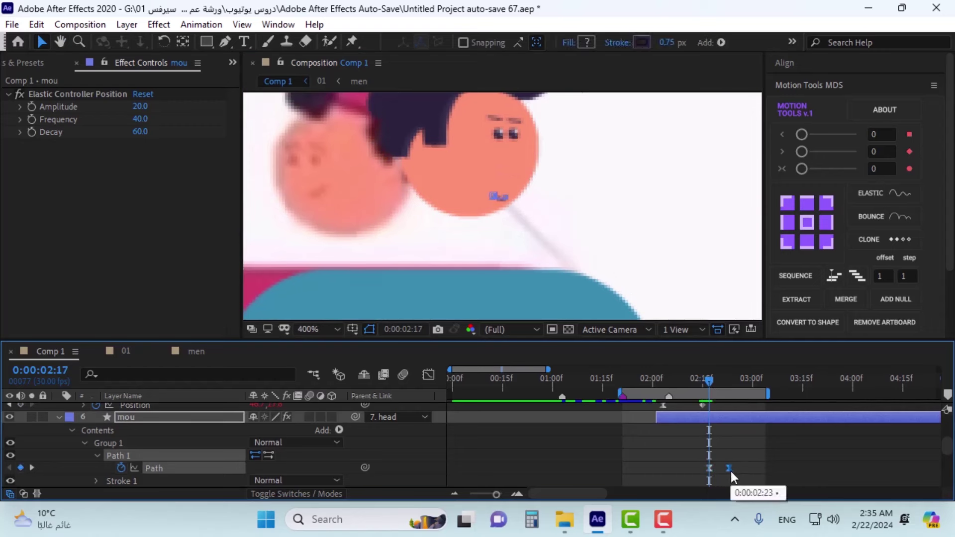
# Step: Move the later Path keyframe of the mou layer to 0:00:02:21 and preview the mouth's shape change
pyautogui.moveTo(712, 386); pyautogui.dragTo(720, 386)
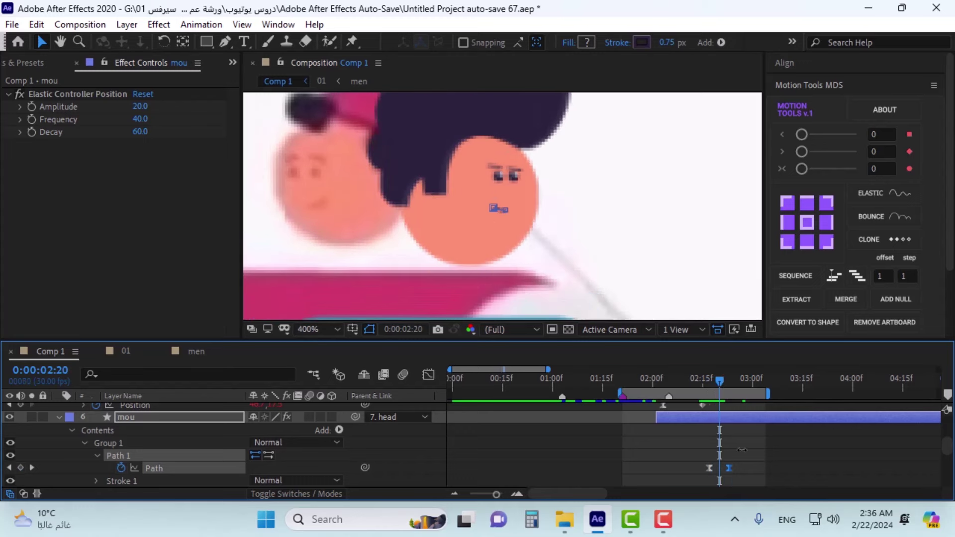
pyautogui.moveTo(732, 471); pyautogui.dragTo(724, 471)
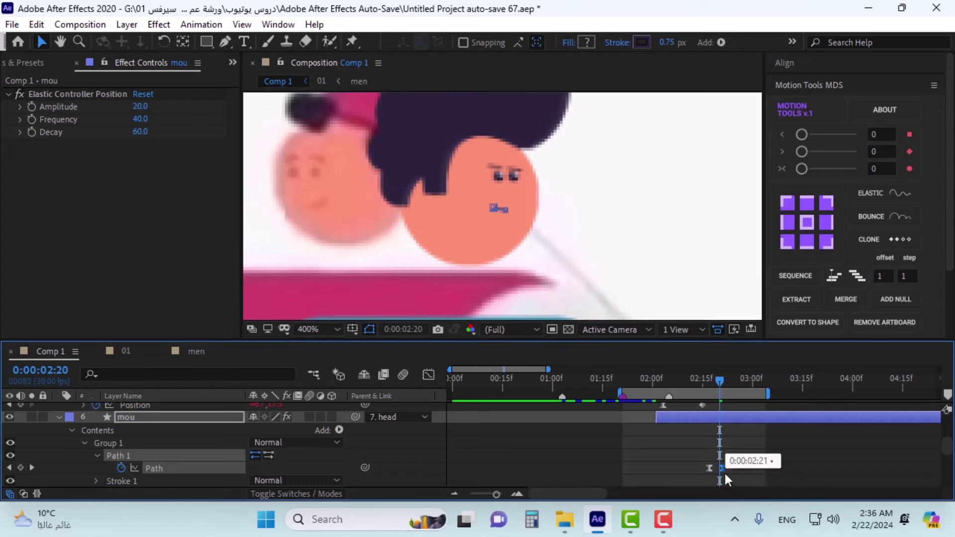
pyautogui.click(713, 384)
pyautogui.moveTo(700, 389)
pyautogui.mouseDown()
pyautogui.moveTo(692, 389)
pyautogui.moveTo(716, 392)
pyautogui.moveTo(697, 392)
pyautogui.mouseUp()
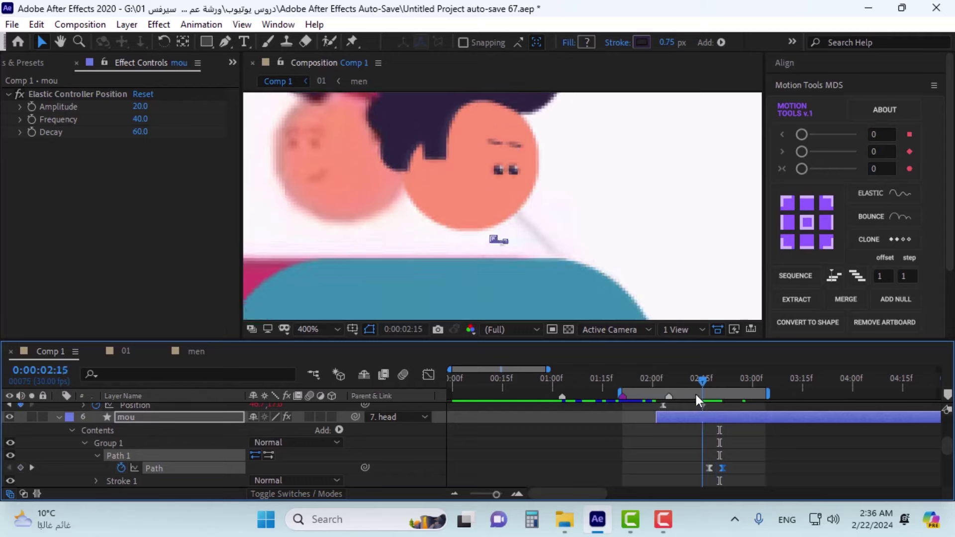
pyautogui.press('space')
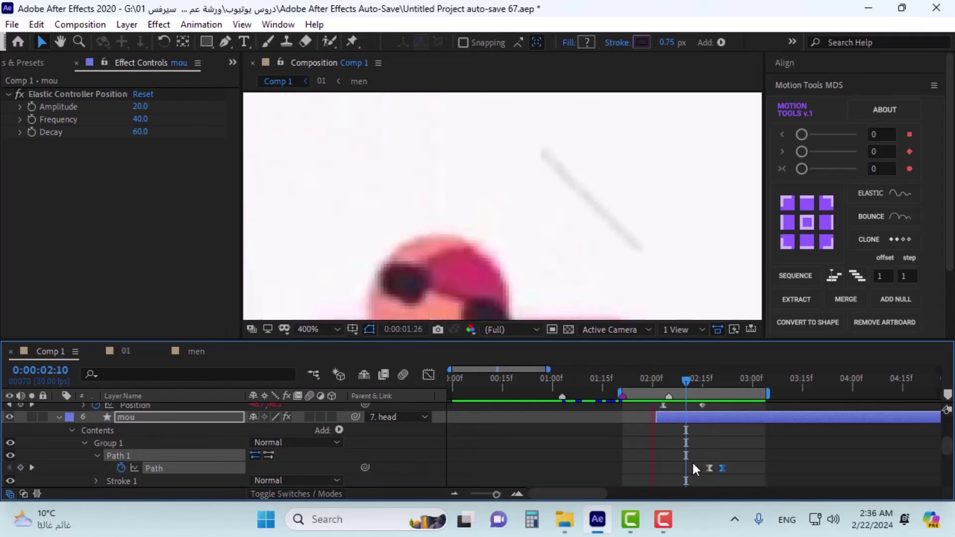
pyautogui.press('space')
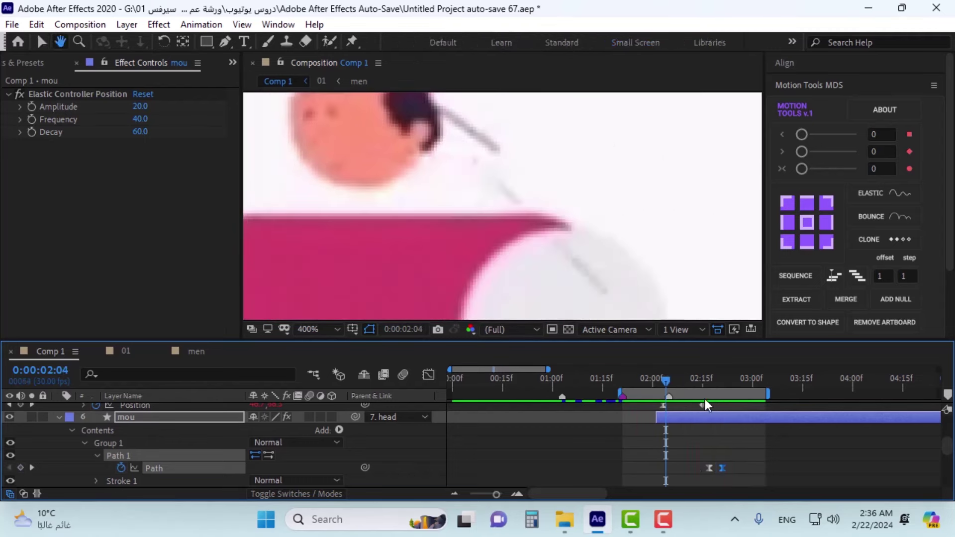
# Step: Move the earlier Path keyframe of the mou layer to 0:00:02:16 and play back the face animation
pyautogui.moveTo(703, 386); pyautogui.dragTo(709, 384)
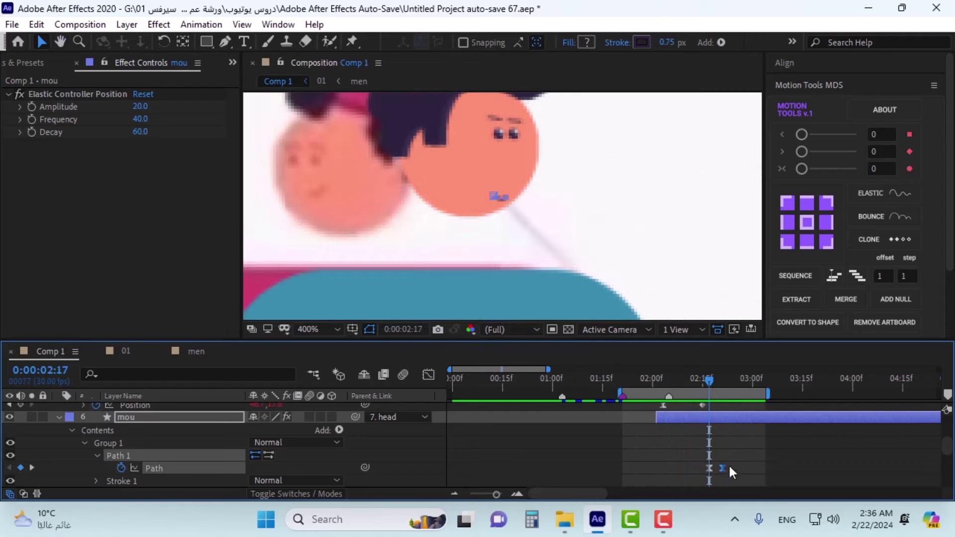
pyautogui.moveTo(712, 471); pyautogui.dragTo(707, 471)
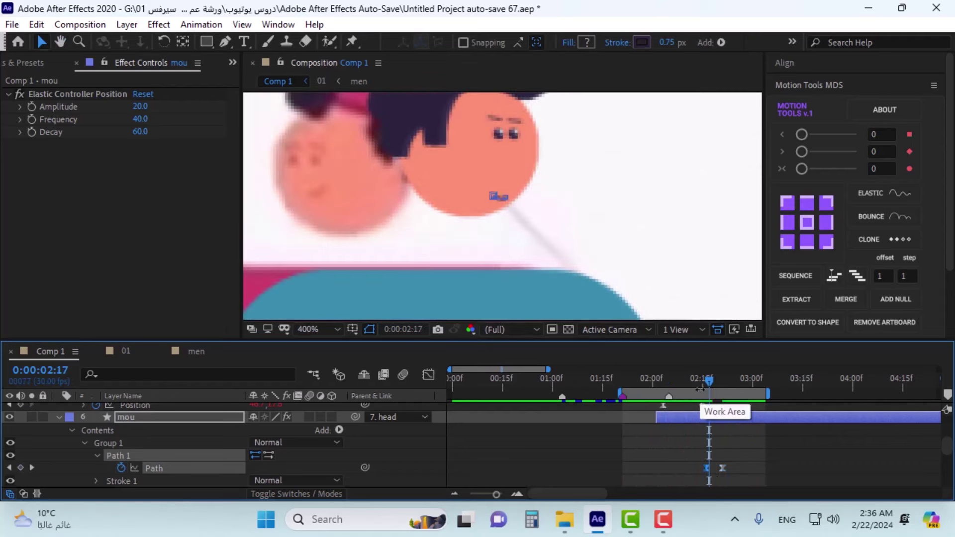
pyautogui.moveTo(699, 387); pyautogui.dragTo(718, 386)
pyautogui.press('space')
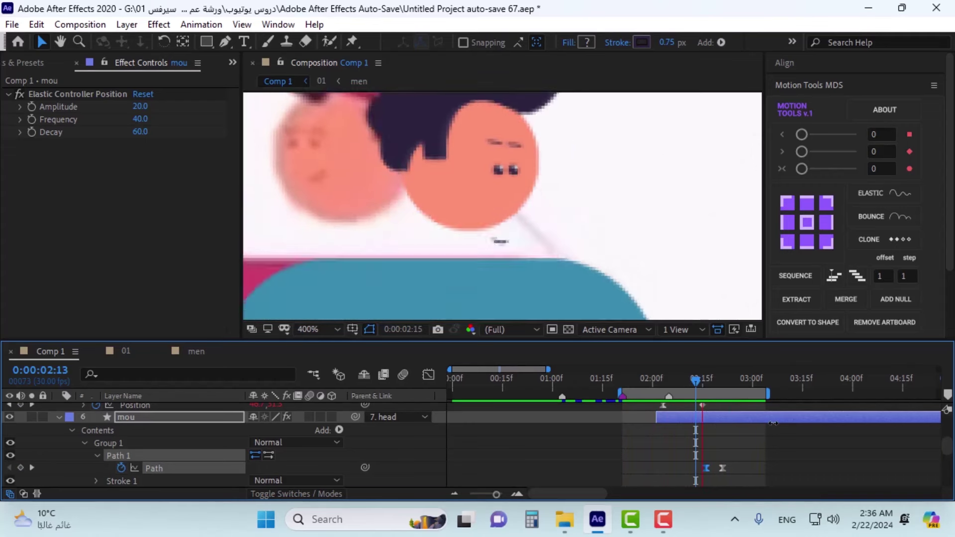
pyautogui.press('space')
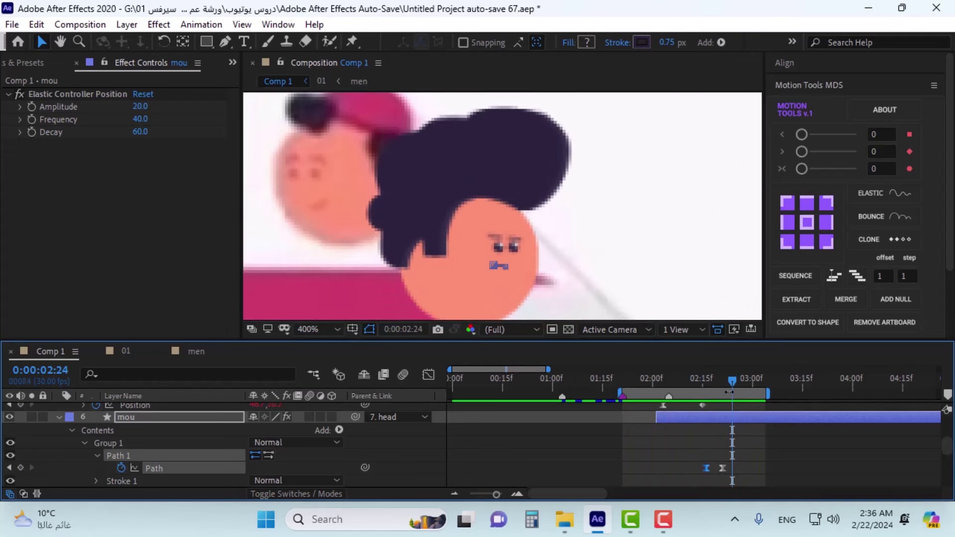
# Step: Examine the man's mouth up close and his whole figure at several times between 0:00:02:02 and 0:00:02:28
pyautogui.moveTo(730, 381); pyautogui.dragTo(746, 381)
pyautogui.click(487, 302)
pyautogui.scroll(-3, 492, 302)
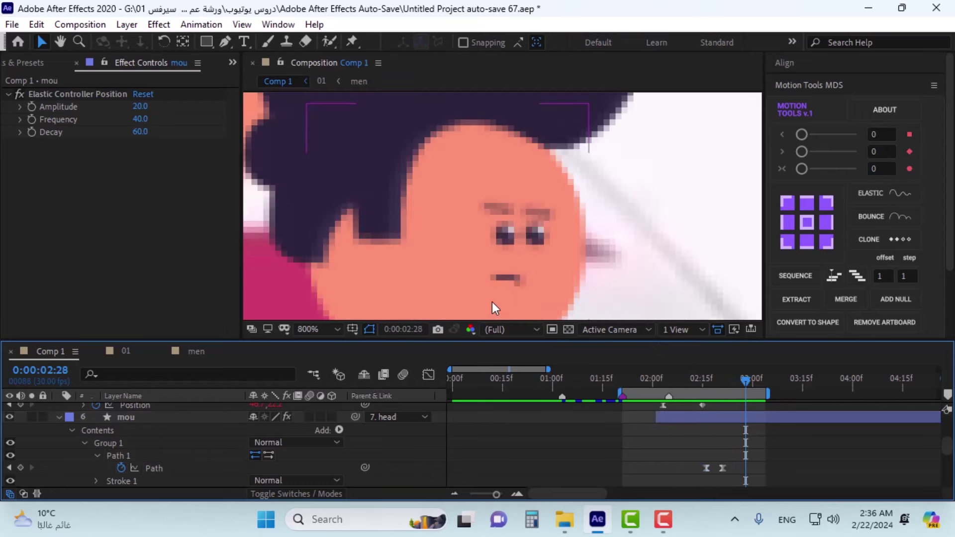
pyautogui.click(706, 380)
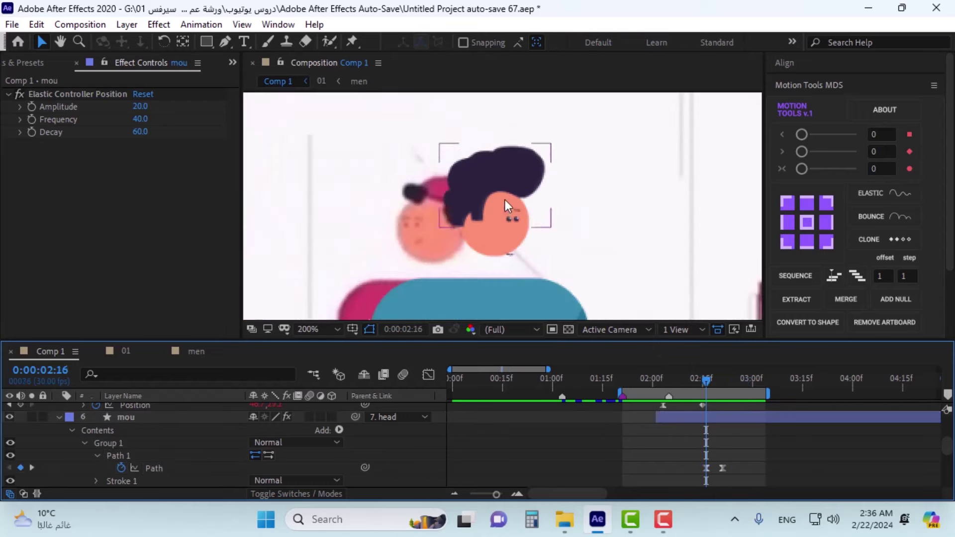
pyautogui.scroll(-4, 505, 199)
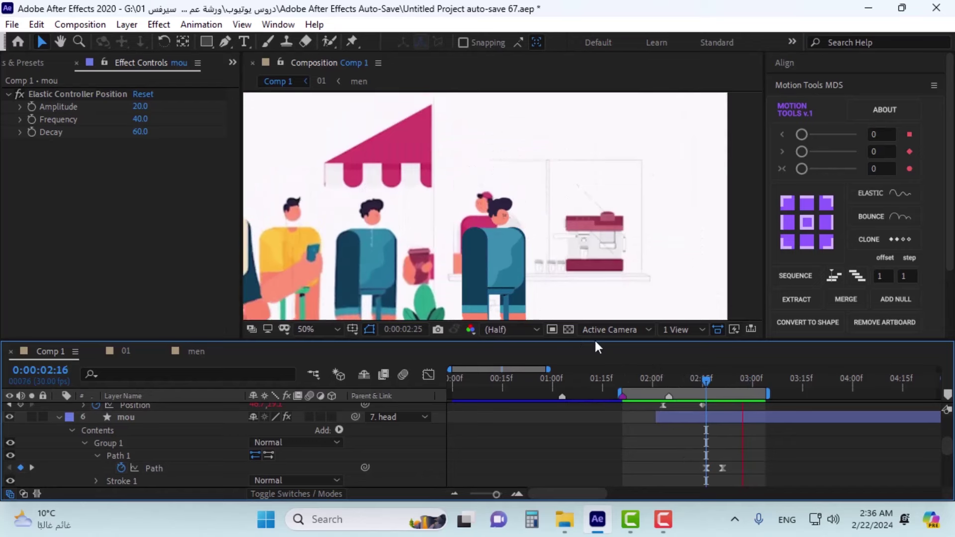
pyautogui.press('v')
pyautogui.click(684, 384)
pyautogui.click(665, 387)
pyautogui.moveTo(665, 388); pyautogui.dragTo(659, 387)
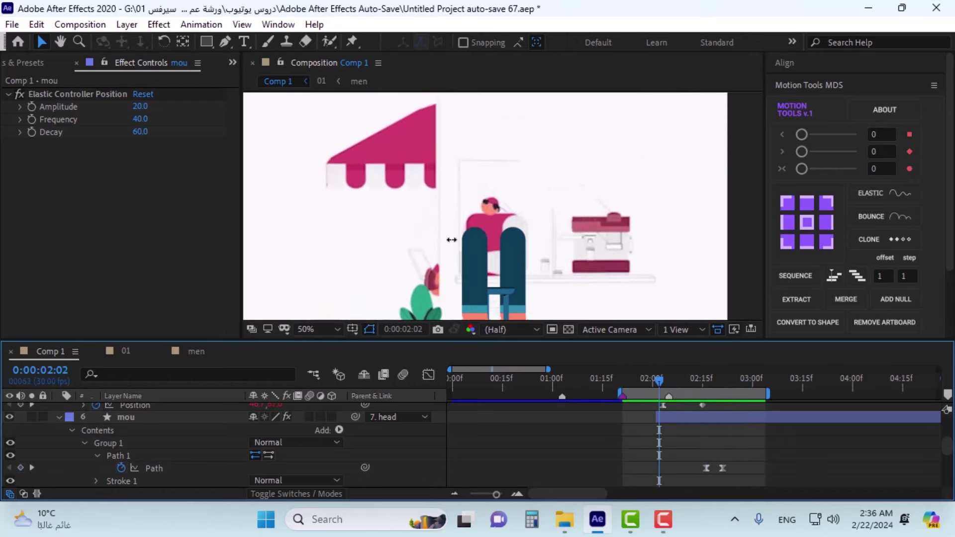
pyautogui.scroll(-4, 508, 291)
pyautogui.scroll(4, 509, 291)
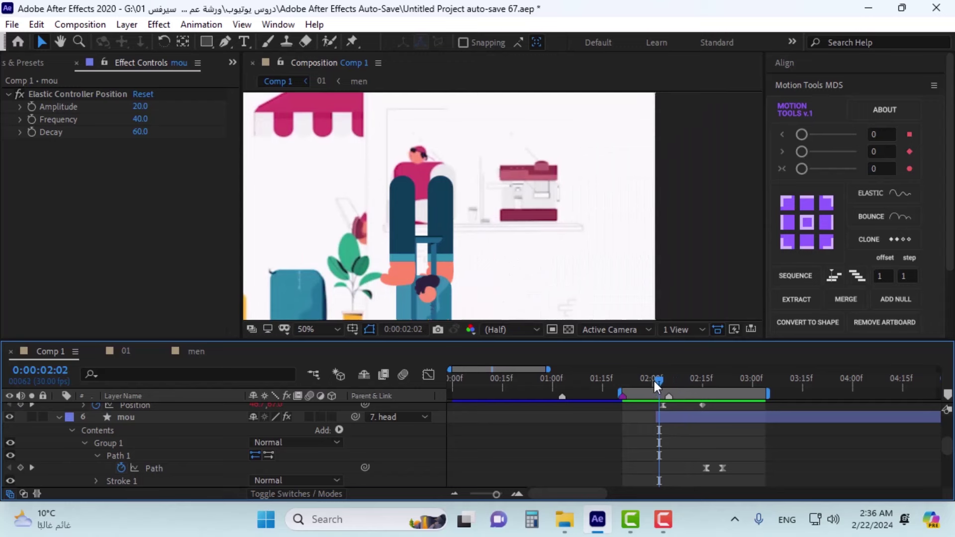
# Step: Pre-compose the layers from hair through head, moving all attributes into a new composition named head 01
pyautogui.moveTo(655, 381); pyautogui.dragTo(653, 385)
pyautogui.scroll(5, 662, 437)
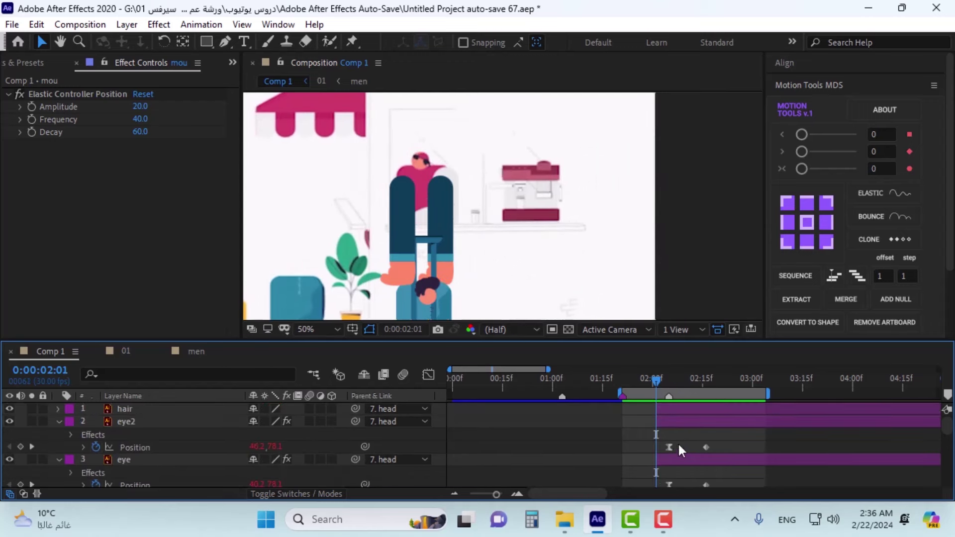
pyautogui.click(676, 411)
pyautogui.scroll(-5, 144, 437)
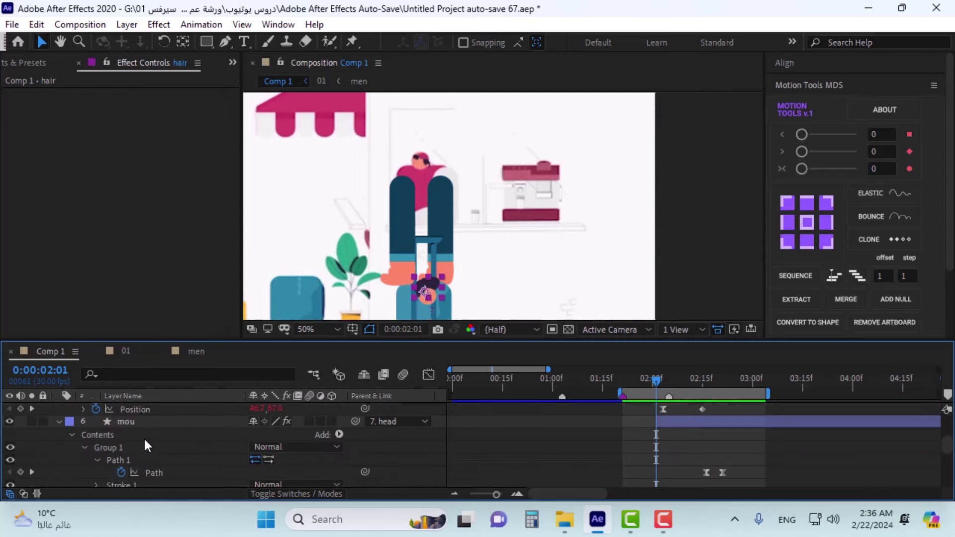
pyautogui.scroll(-4, 143, 442)
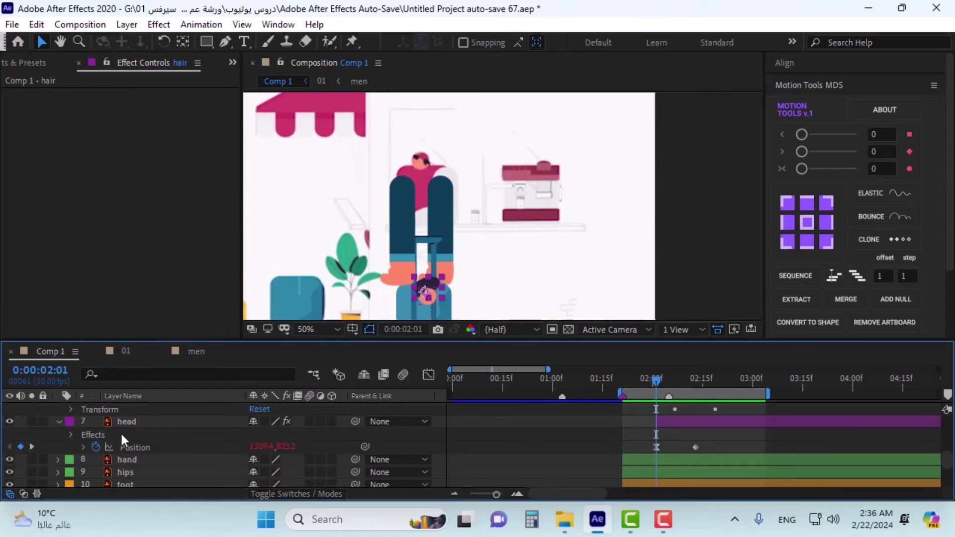
pyautogui.click(142, 424)
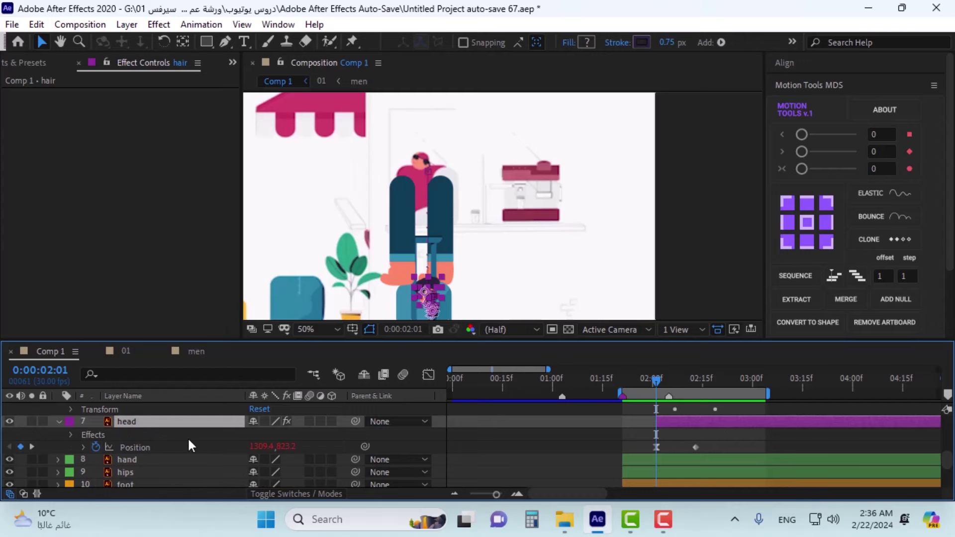
pyautogui.hotkey('ctrl', 'shift', 'c')
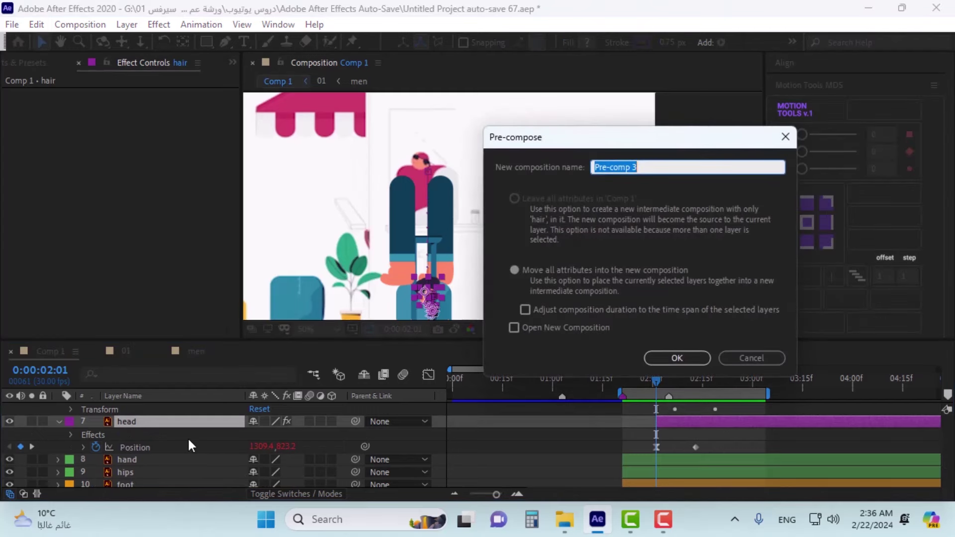
pyautogui.write('head')
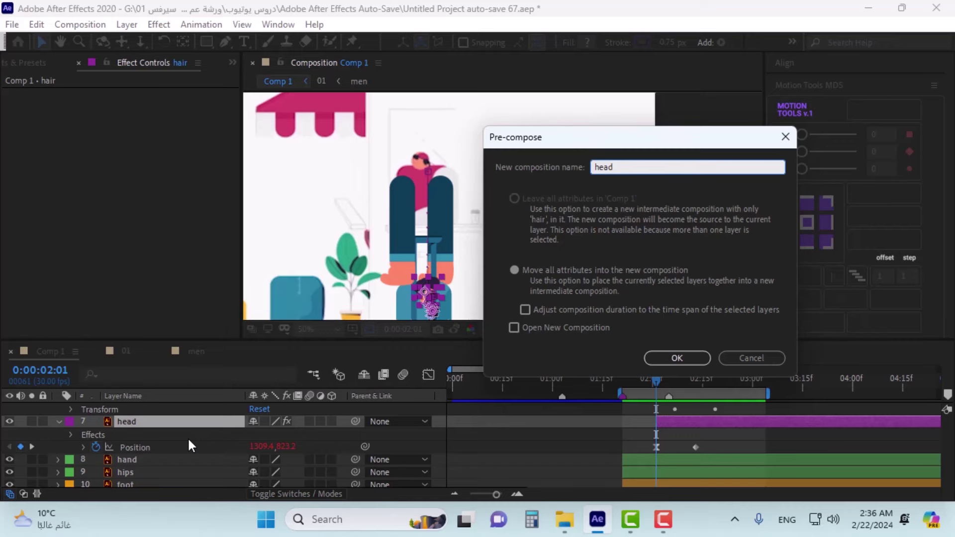
pyautogui.write('01')
pyautogui.press('Return')
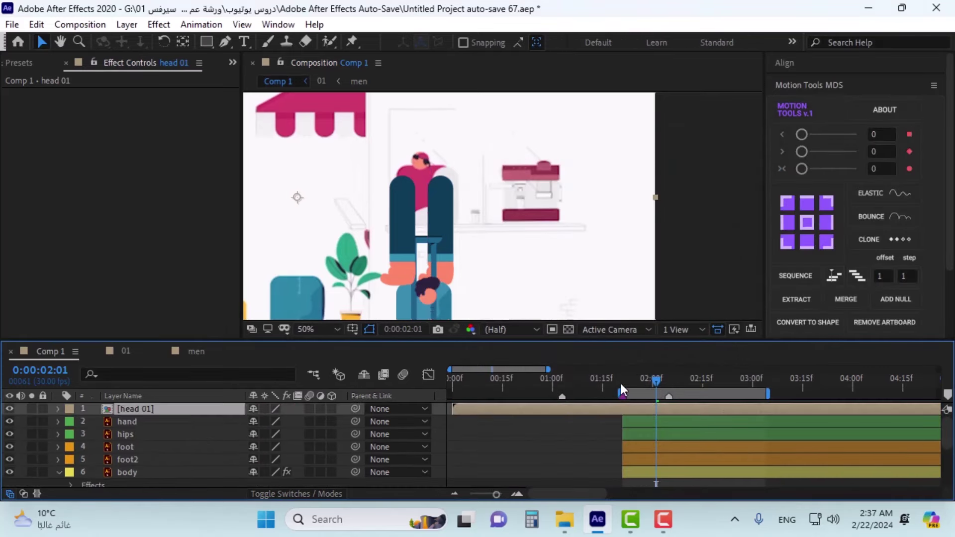
# Step: Trim the start of the head 01 layer to 0:00:01:21 and preview the result
pyautogui.click(622, 375)
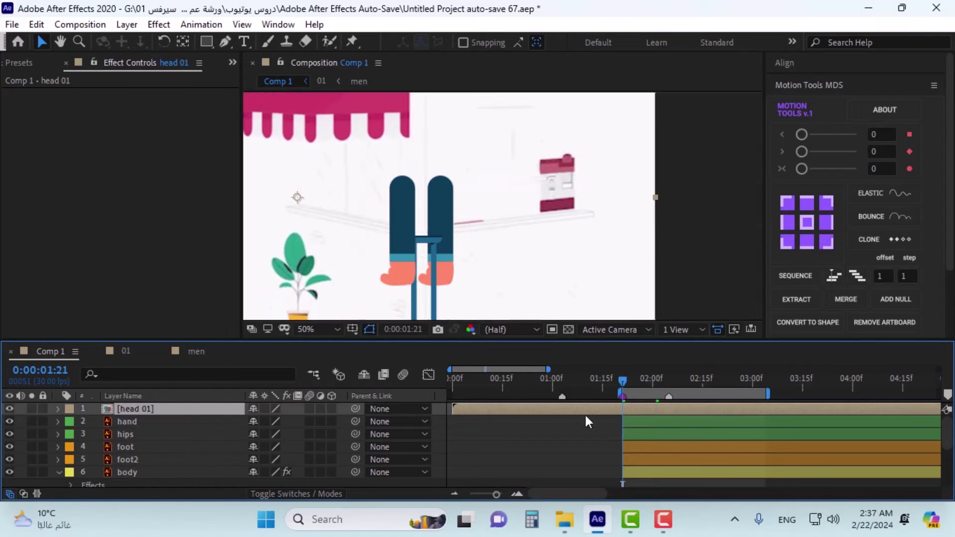
pyautogui.hotkey('alt', '[')
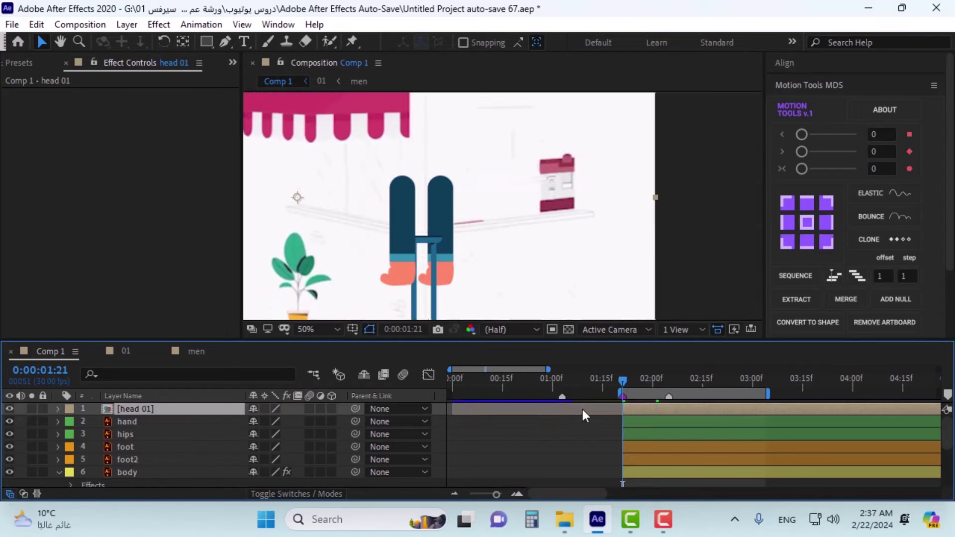
pyautogui.press('space')
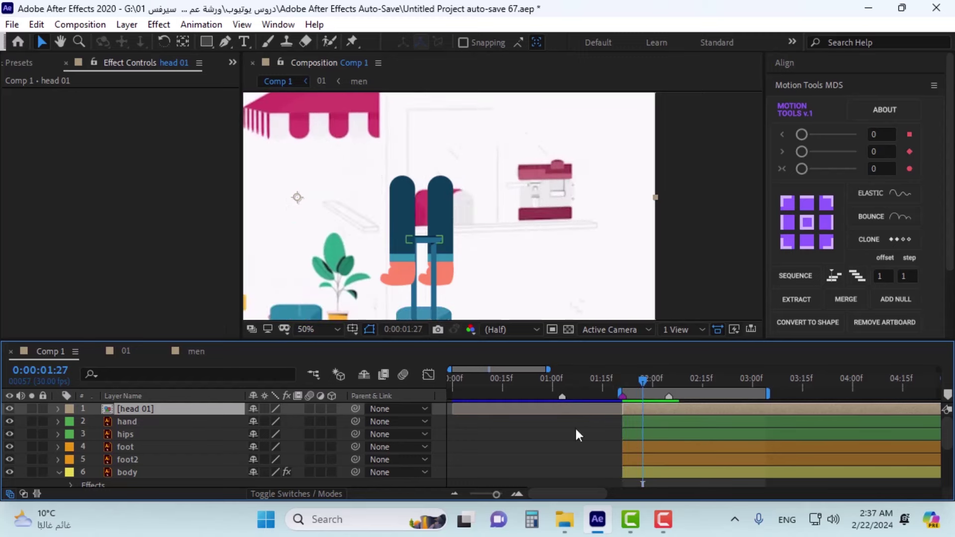
# Step: Move the head 01 layer down the layer stack so it sits between body and hand2
pyautogui.scroll(-3, 162, 446)
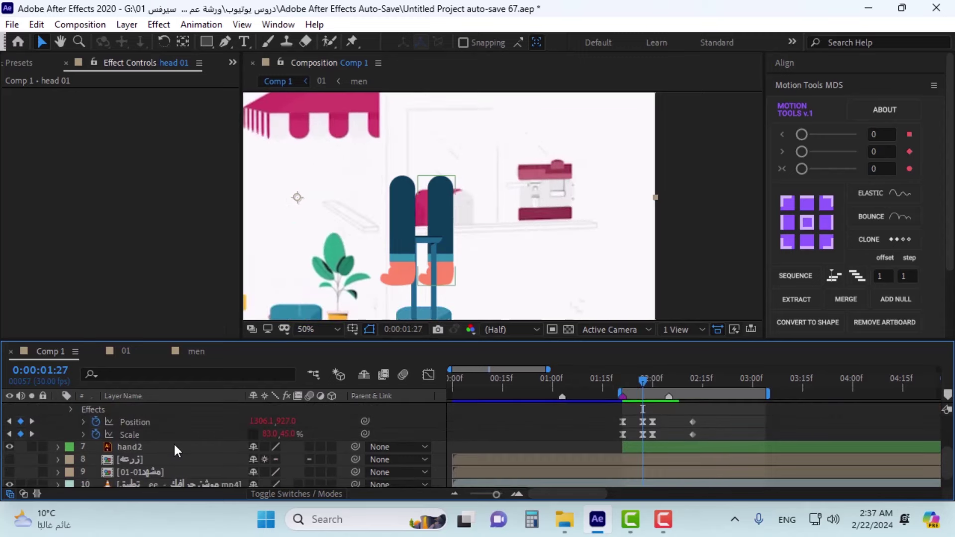
pyautogui.scroll(2, 174, 448)
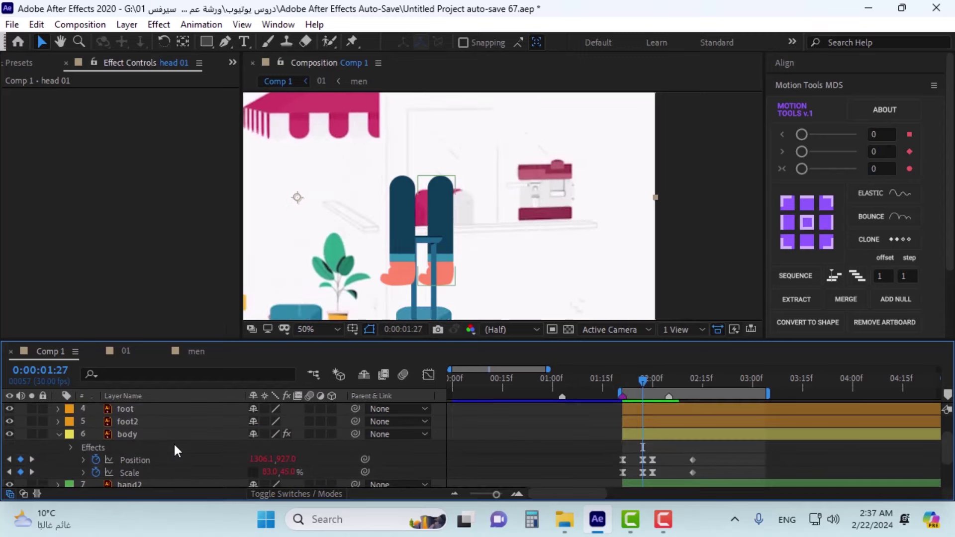
pyautogui.hotkey('ctrl', '[')
pyautogui.hotkey('ctrl', '[')
pyautogui.hotkey('ctrl', '[')
# Step: Try to trim the start of the head 01 layer to just after 0:00:02:01, and undo the trim
pyautogui.click(654, 382)
pyautogui.moveTo(656, 382)
pyautogui.mouseDown()
pyautogui.moveTo(635, 377)
pyautogui.moveTo(655, 380)
pyautogui.mouseUp()
pyautogui.scroll(2, 673, 431)
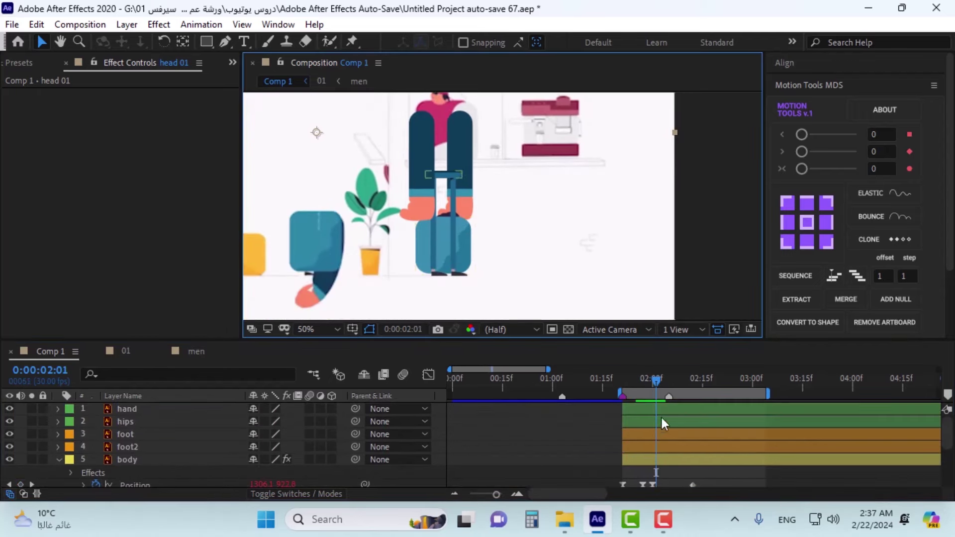
pyautogui.scroll(-4, 661, 416)
pyautogui.moveTo(622, 432); pyautogui.dragTo(659, 433)
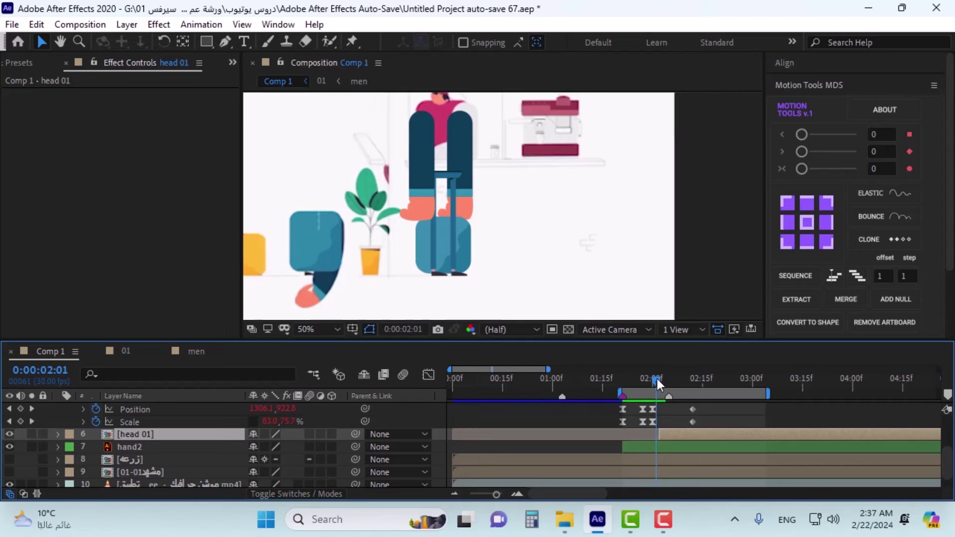
pyautogui.moveTo(656, 379); pyautogui.dragTo(685, 391)
pyautogui.hotkey('ctrl', 'z')
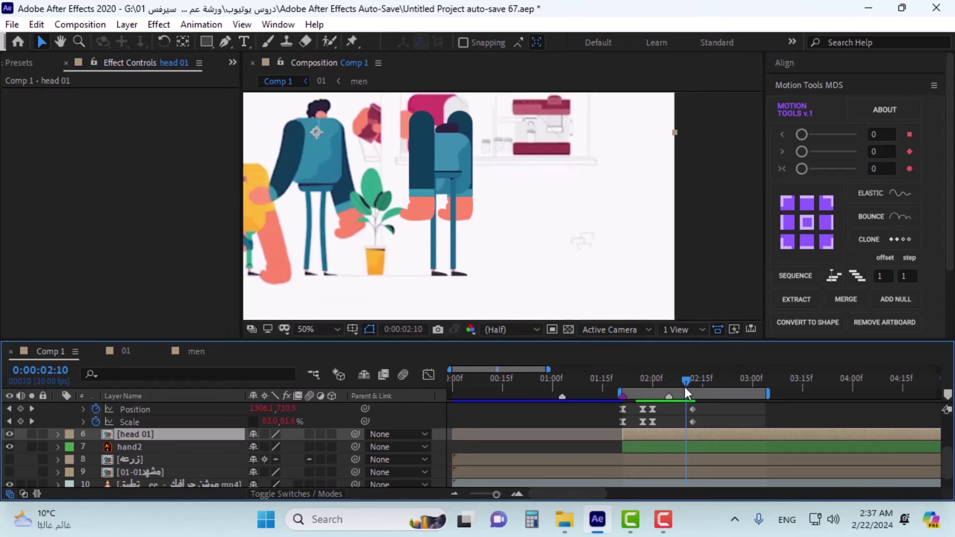
# Step: Inside the head 01 composition, nudge the head layer's Position keyframe at 0:00:02:01 slightly downward and return to Comp 1
pyautogui.moveTo(684, 387); pyautogui.dragTo(726, 384)
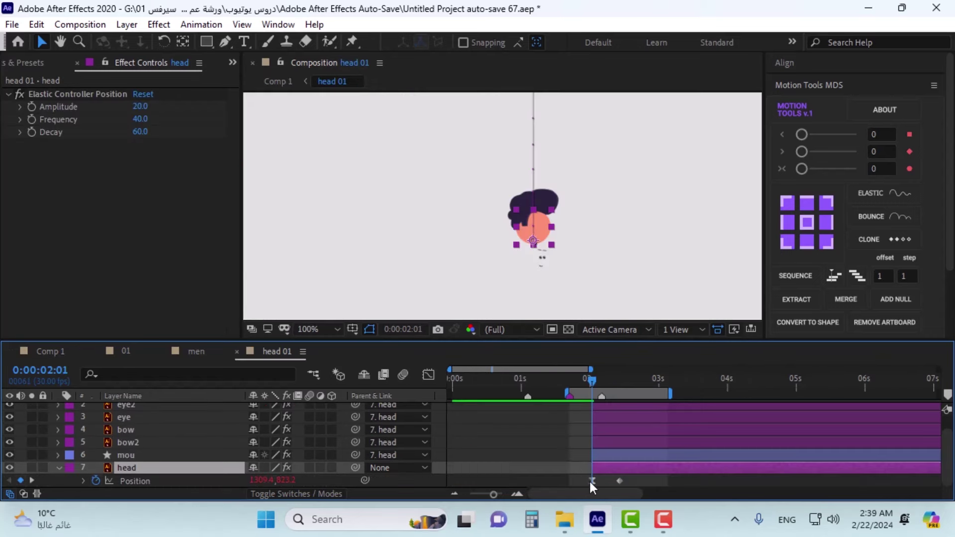
pyautogui.click(591, 481)
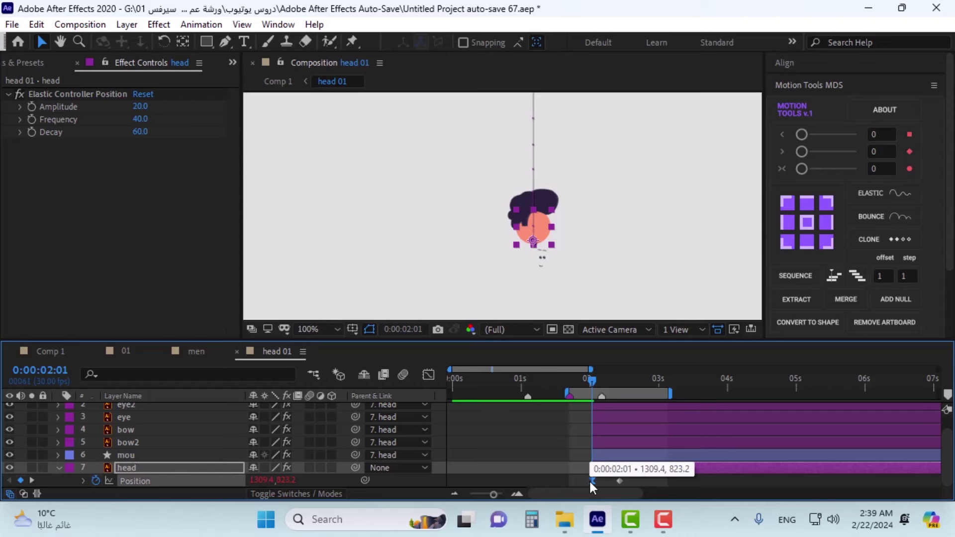
pyautogui.scroll(1, 589, 479)
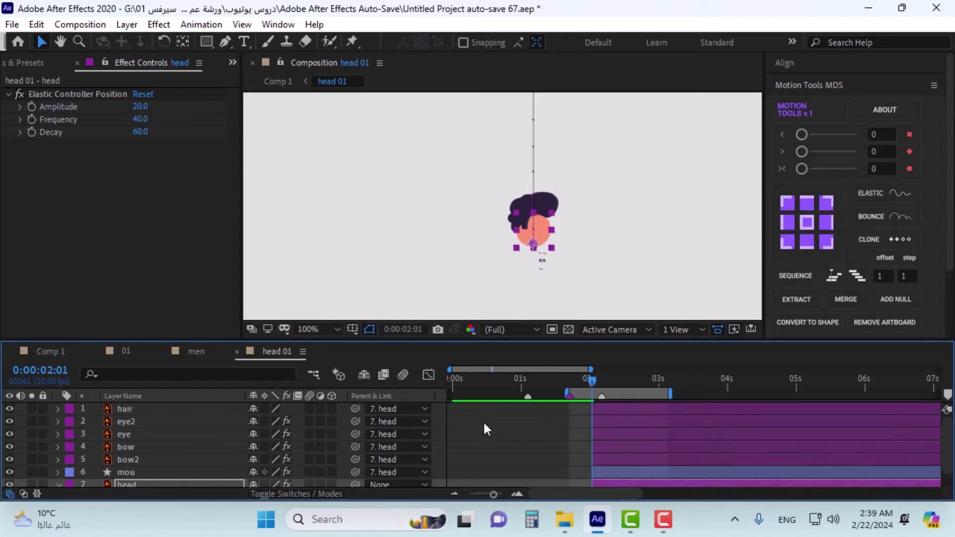
pyautogui.click(49, 351)
# Step: Preview Comp 1 and inspect the man's head and body at 0:00:02:23
pyautogui.scroll(-4, 479, 222)
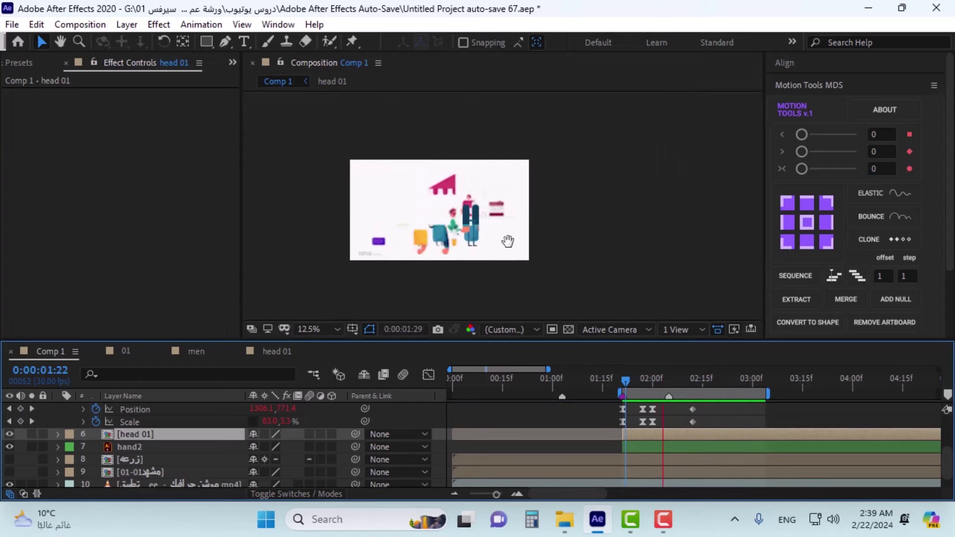
pyautogui.press('space')
pyautogui.scroll(4, 464, 201)
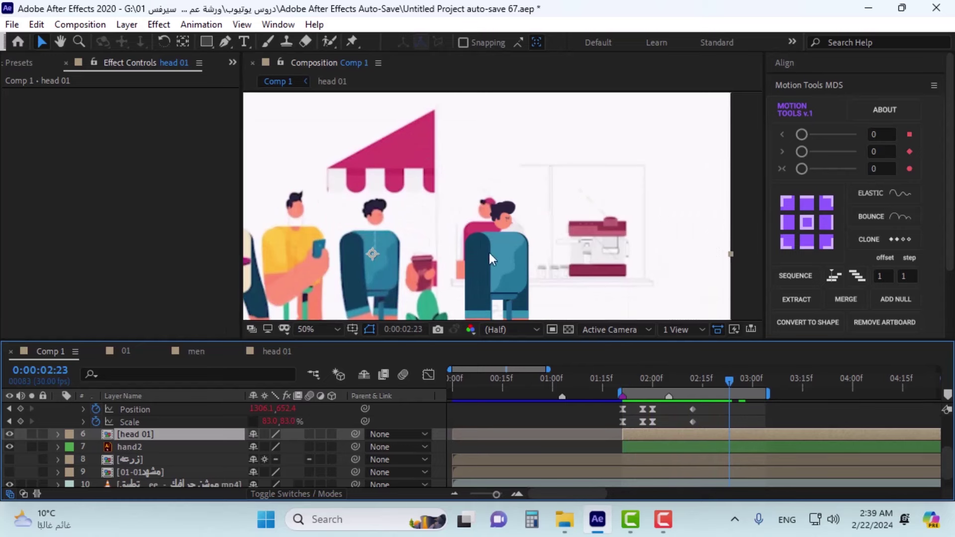
pyautogui.moveTo(488, 252); pyautogui.dragTo(438, 168)
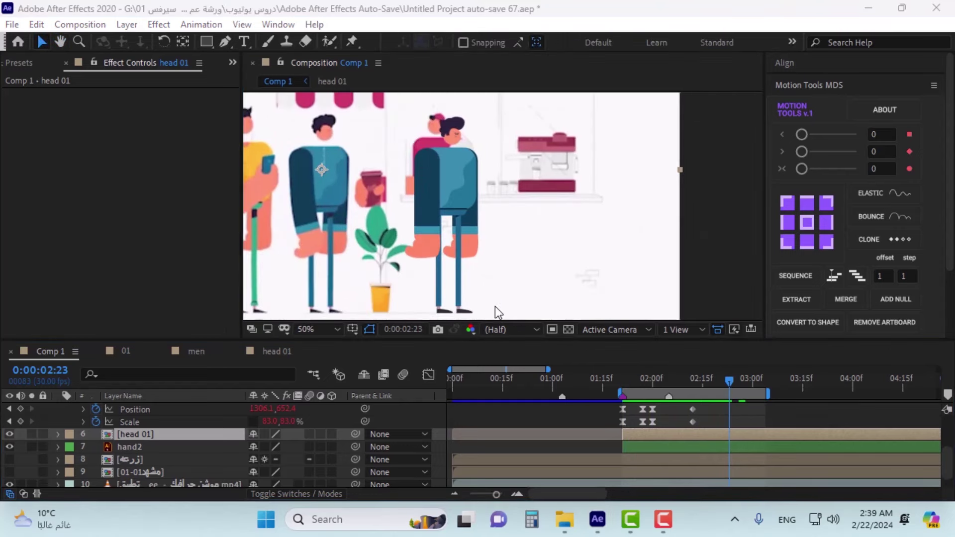
# Step: Trim the start of the hand layer to 0:00:01:26
pyautogui.click(630, 380)
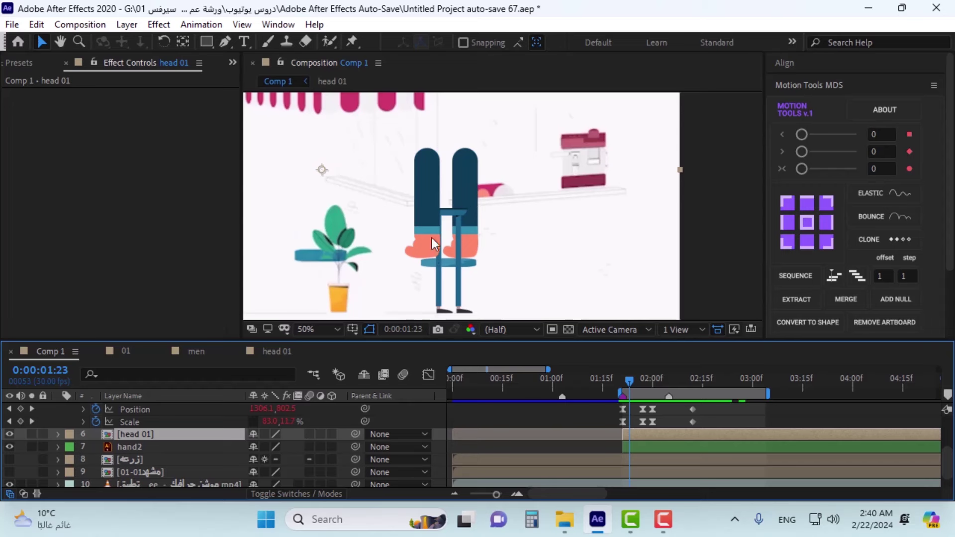
pyautogui.scroll(3, 150, 444)
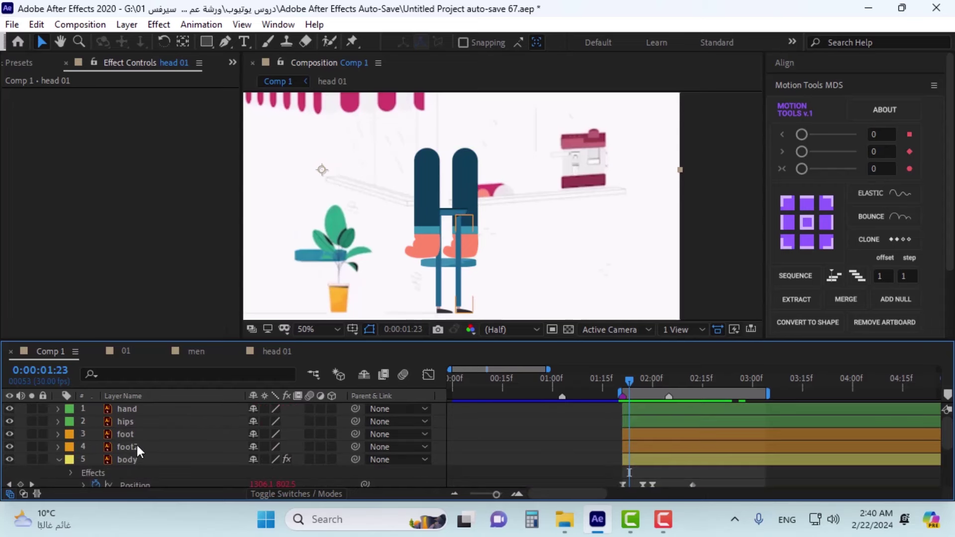
pyautogui.click(136, 410)
pyautogui.scroll(-3, 633, 429)
pyautogui.moveTo(635, 384); pyautogui.dragTo(643, 381)
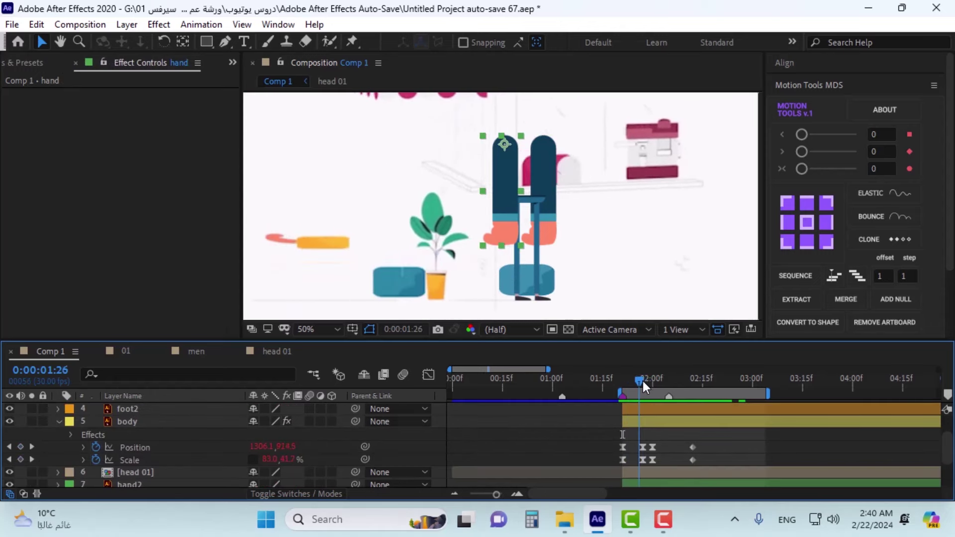
pyautogui.scroll(-3, 648, 461)
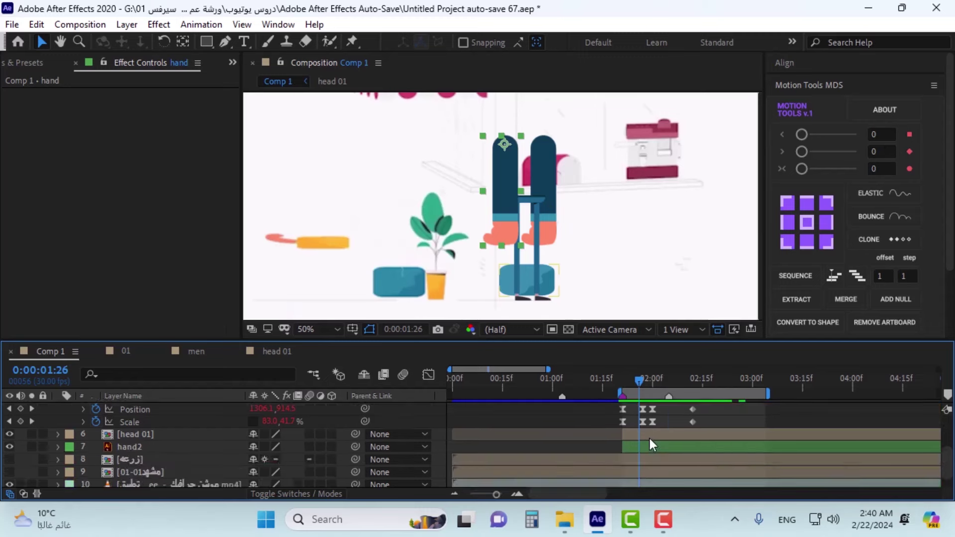
pyautogui.scroll(6, 649, 437)
pyautogui.hotkey('alt', '[')
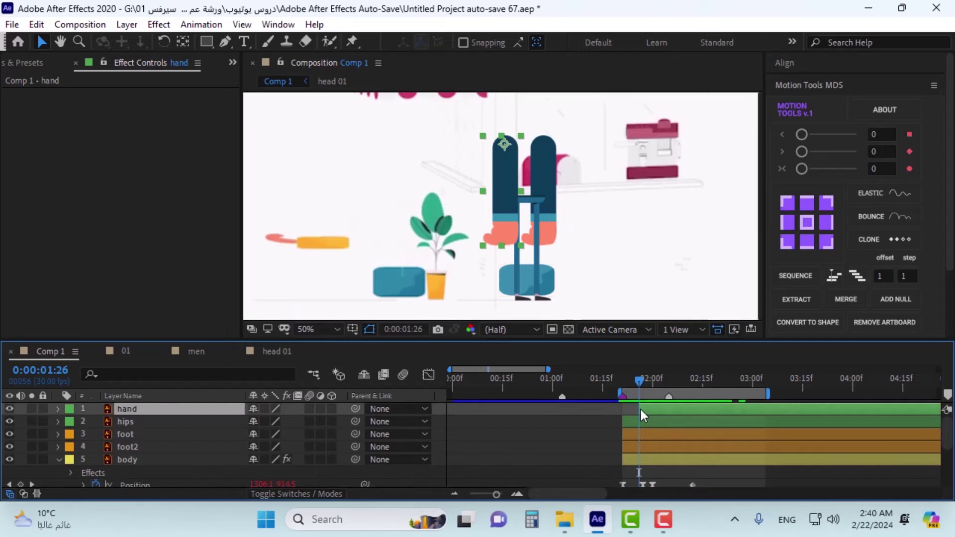
# Step: At 0:00:01:26, place four puppet pins down the hand layer's arm at the shoulder, elbow, wrist and fingertips
pyautogui.moveTo(639, 378)
pyautogui.mouseDown()
pyautogui.moveTo(610, 377)
pyautogui.moveTo(653, 373)
pyautogui.moveTo(657, 360)
pyautogui.moveTo(637, 370)
pyautogui.moveTo(644, 375)
pyautogui.mouseUp()
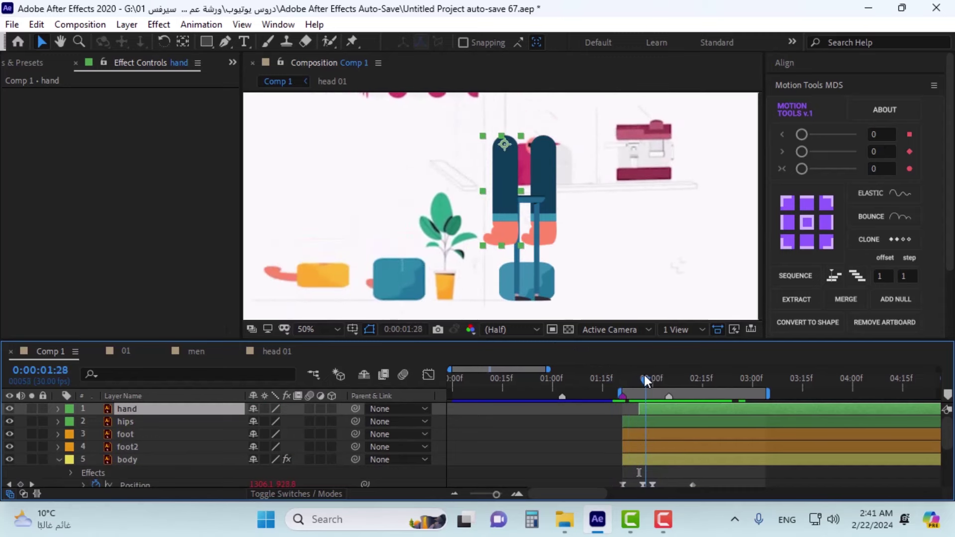
pyautogui.click(352, 41)
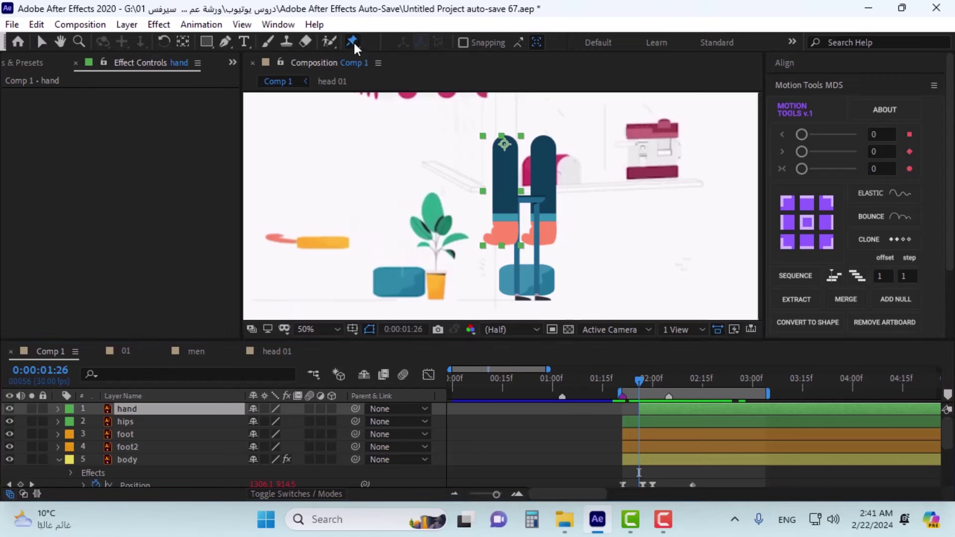
pyautogui.scroll(3, 510, 128)
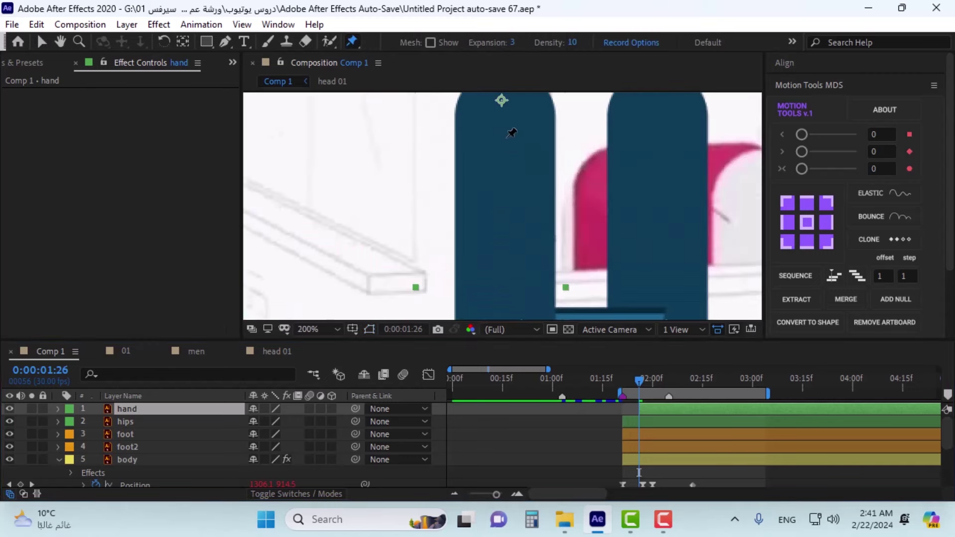
pyautogui.scroll(-1, 507, 122)
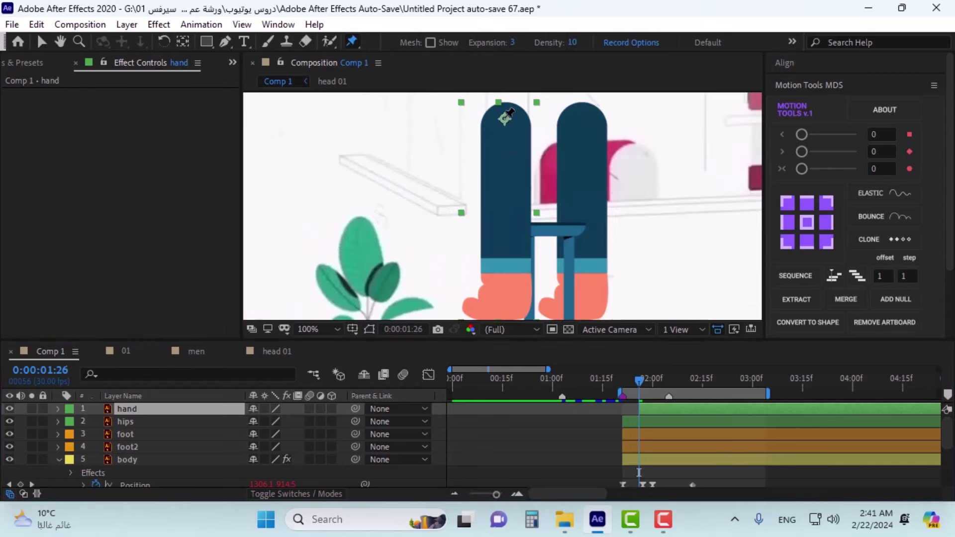
pyautogui.click(505, 118)
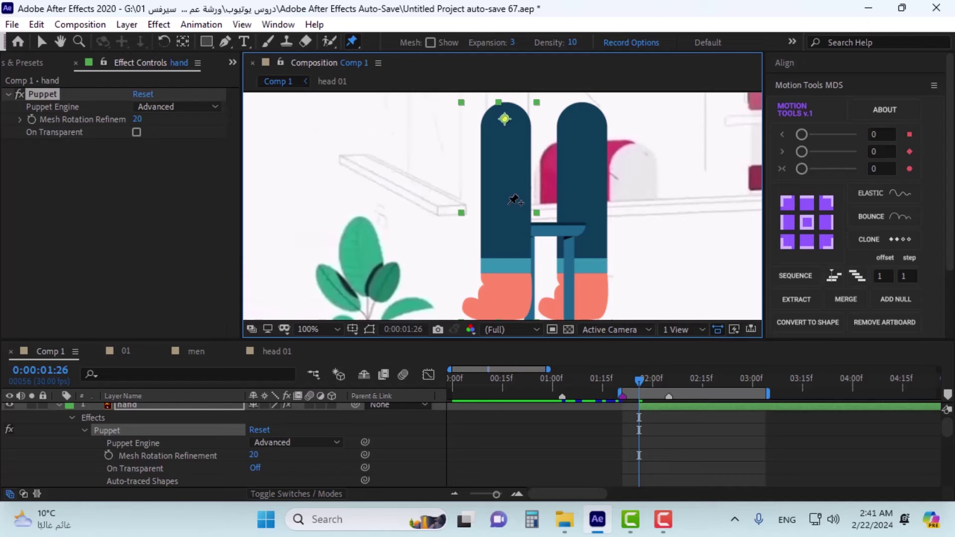
pyautogui.moveTo(506, 251); pyautogui.dragTo(510, 219)
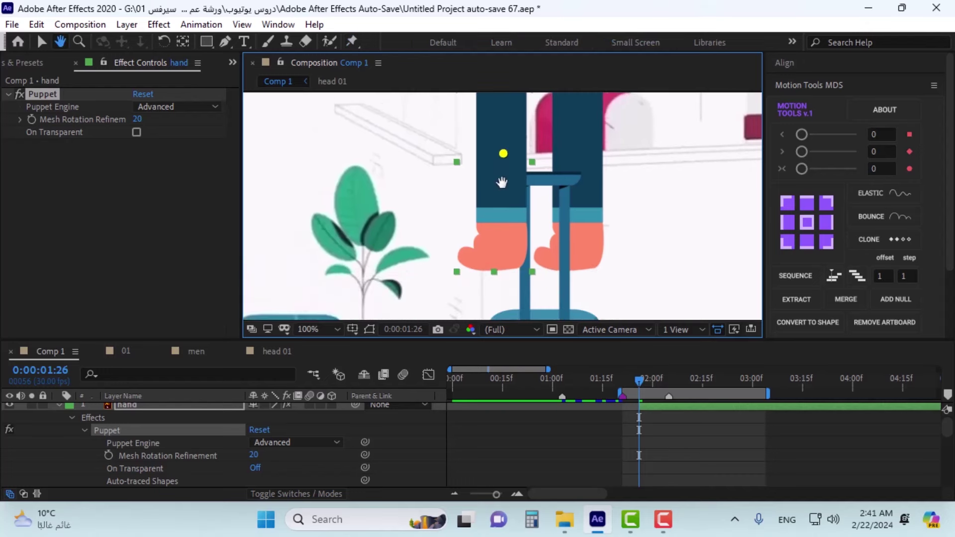
pyautogui.click(503, 224)
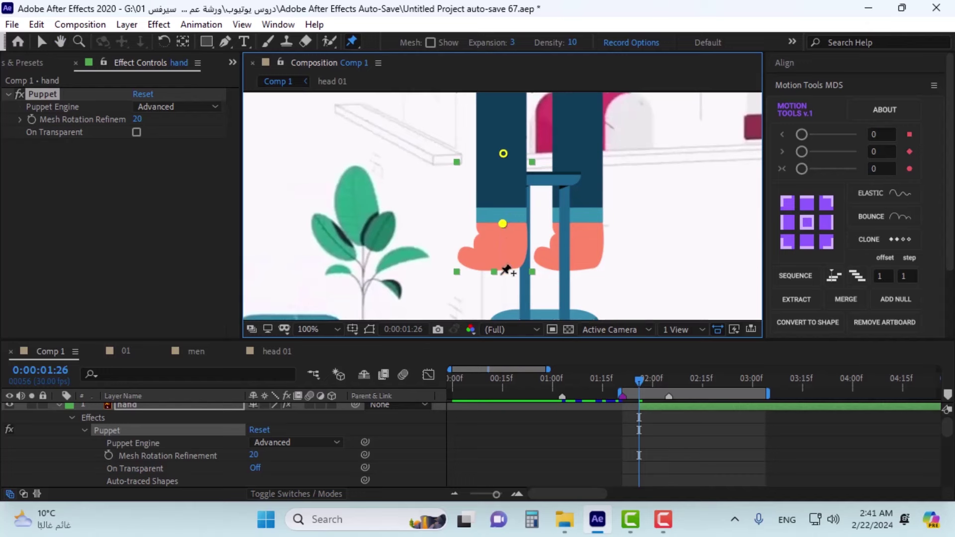
pyautogui.click(504, 267)
pyautogui.scroll(-2, 520, 256)
pyautogui.scroll(1, 523, 241)
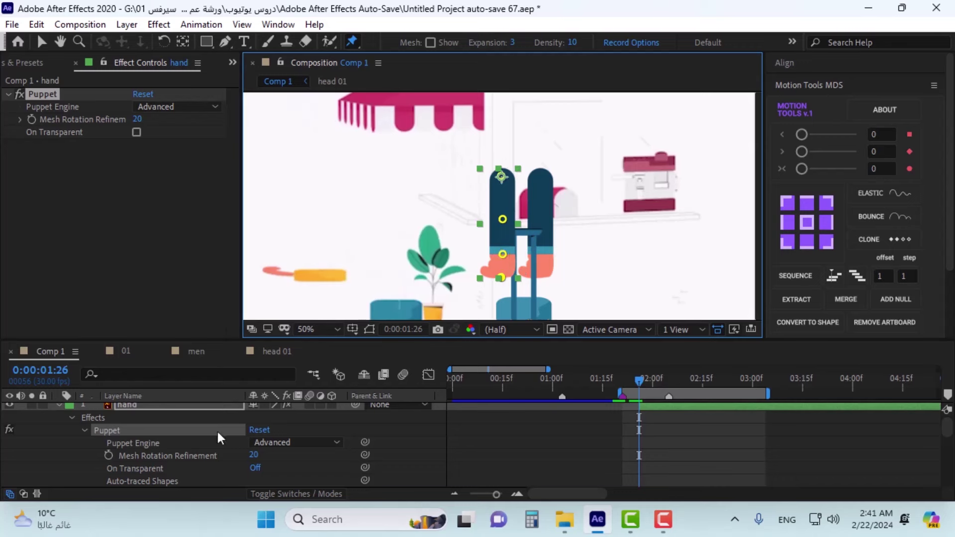
# Step: Select all four puppet pins of the hand layer and add bones to them with Duik Bassel.2
pyautogui.click(151, 411)
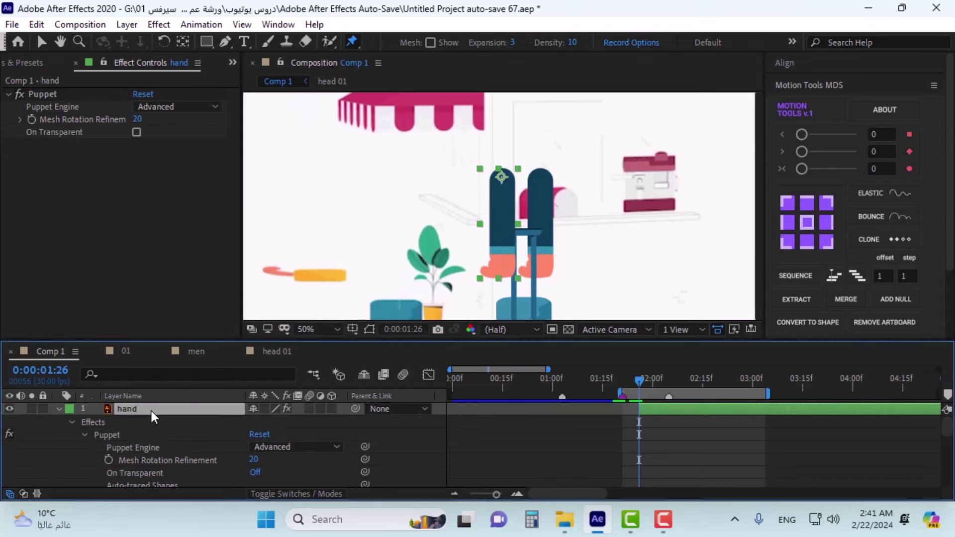
pyautogui.press('u')
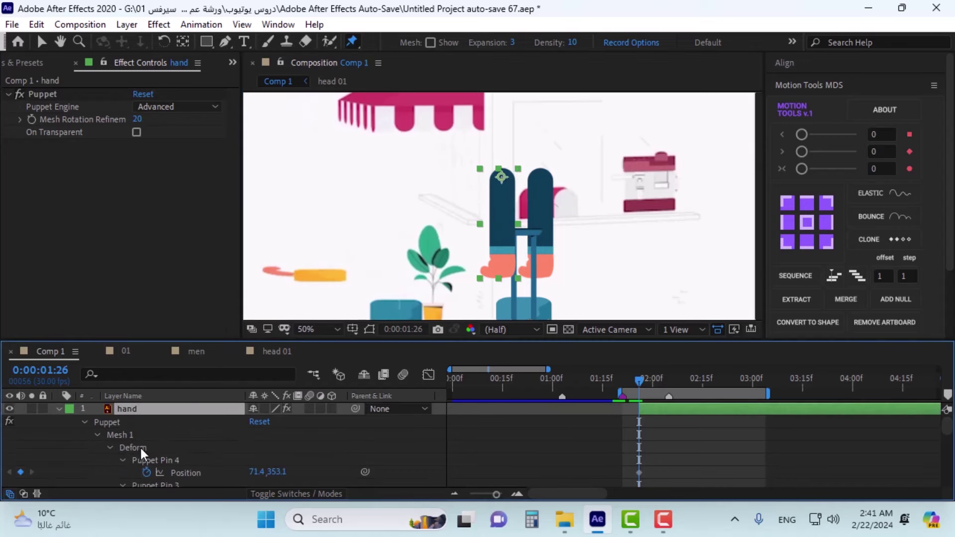
pyautogui.click(152, 459)
pyautogui.scroll(-3, 213, 446)
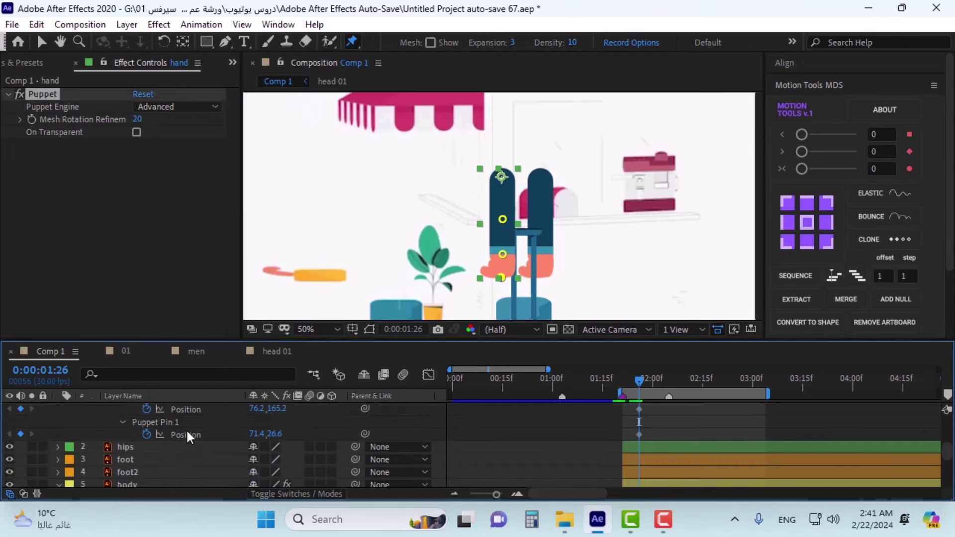
pyautogui.click(184, 423)
pyautogui.scroll(3, 184, 423)
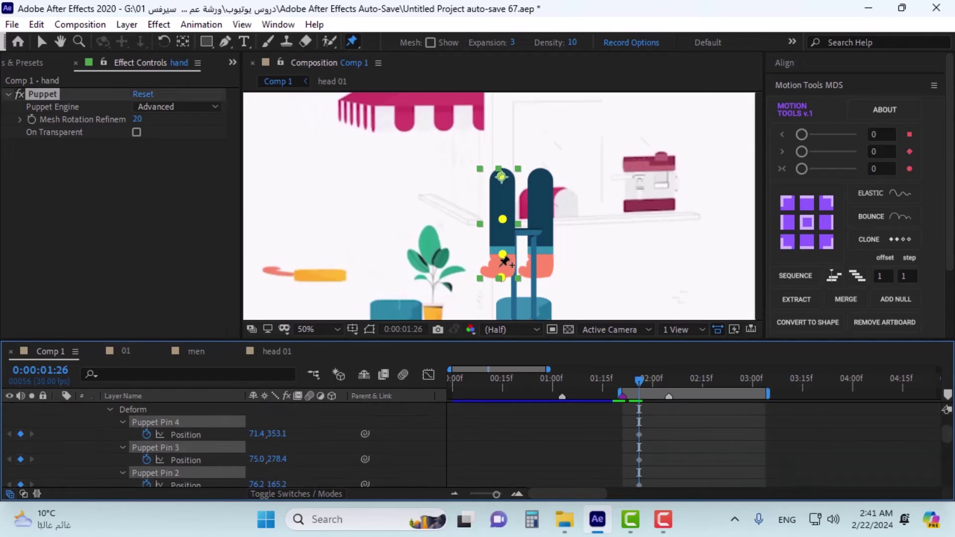
pyautogui.click(274, 25)
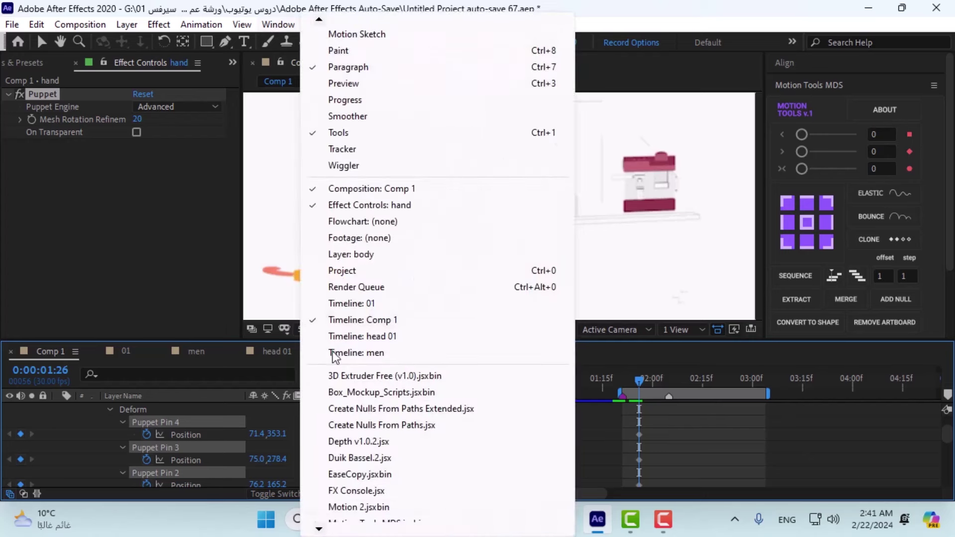
pyautogui.moveTo(321, 528)
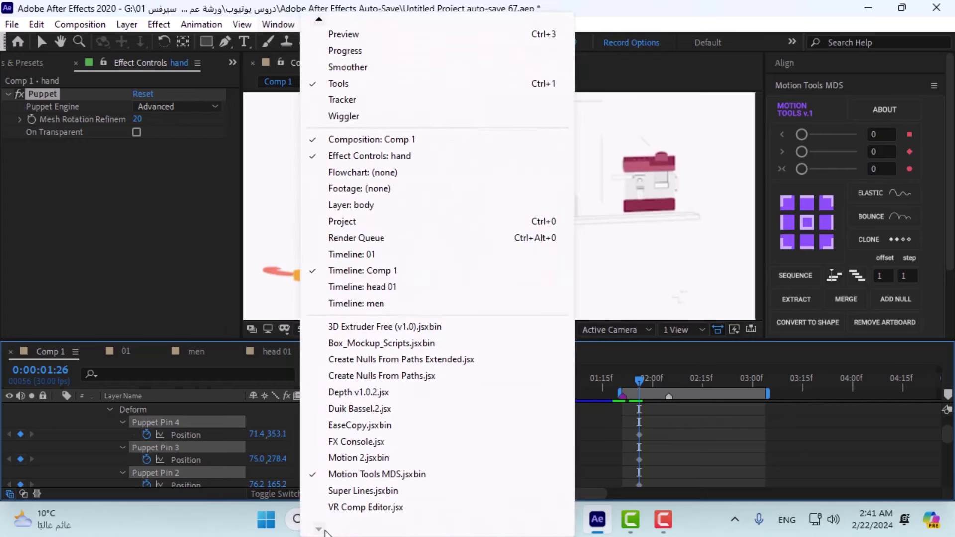
pyautogui.click(360, 408)
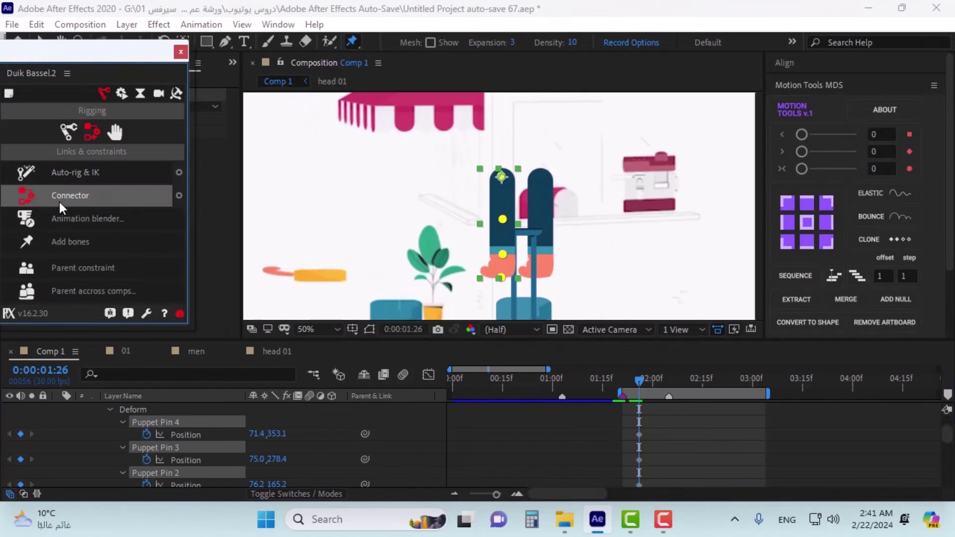
pyautogui.click(72, 241)
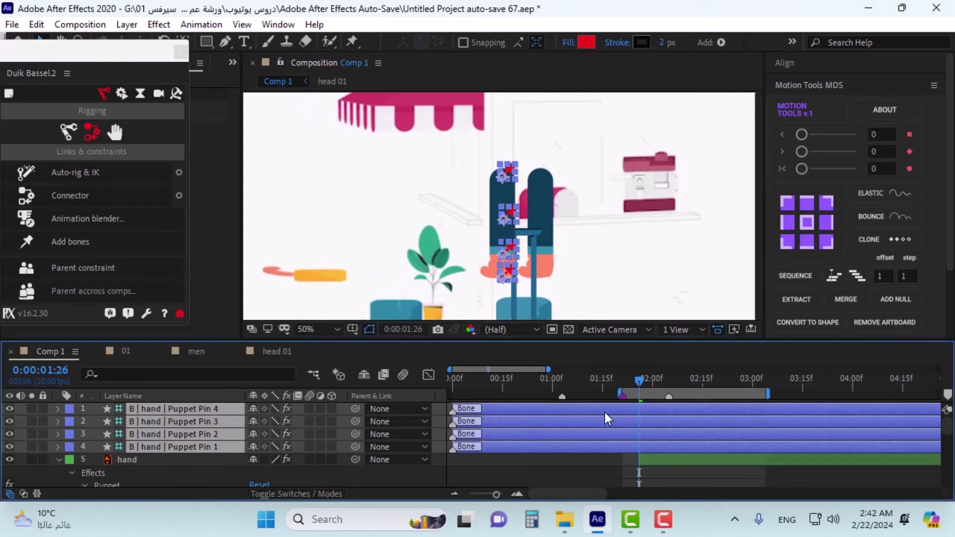
# Step: Trim the start of the four hand bone layers to 0:00:01:26 and reveal their Rotation properties
pyautogui.hotkey('alt', '[')
pyautogui.click(681, 448)
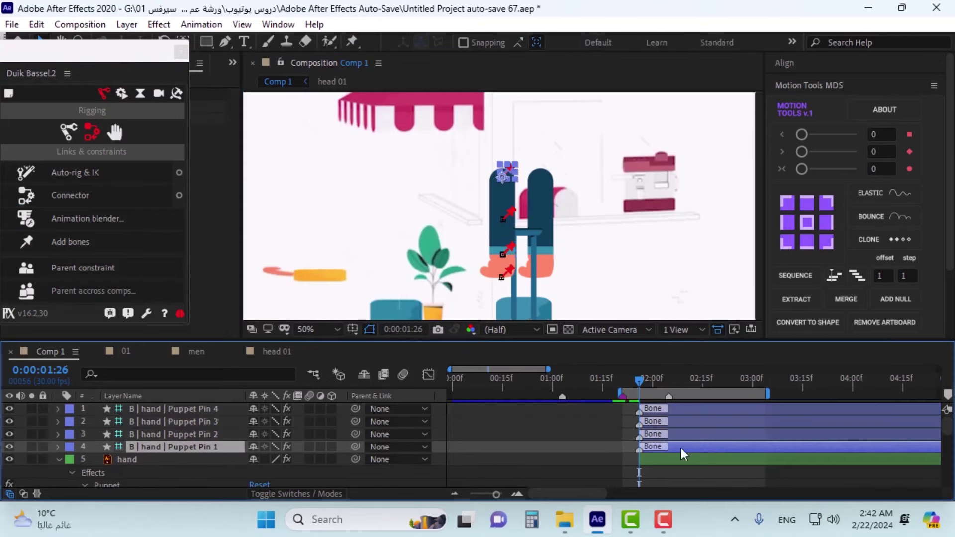
pyautogui.keyDown('shift'); pyautogui.click(683, 411); pyautogui.keyUp('shift')
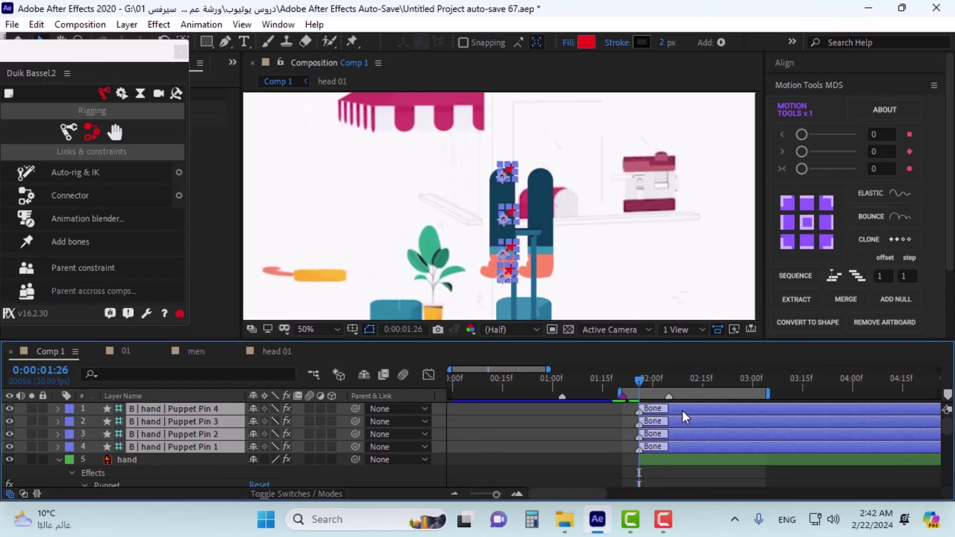
pyautogui.press('r')
pyautogui.scroll(1, 162, 424)
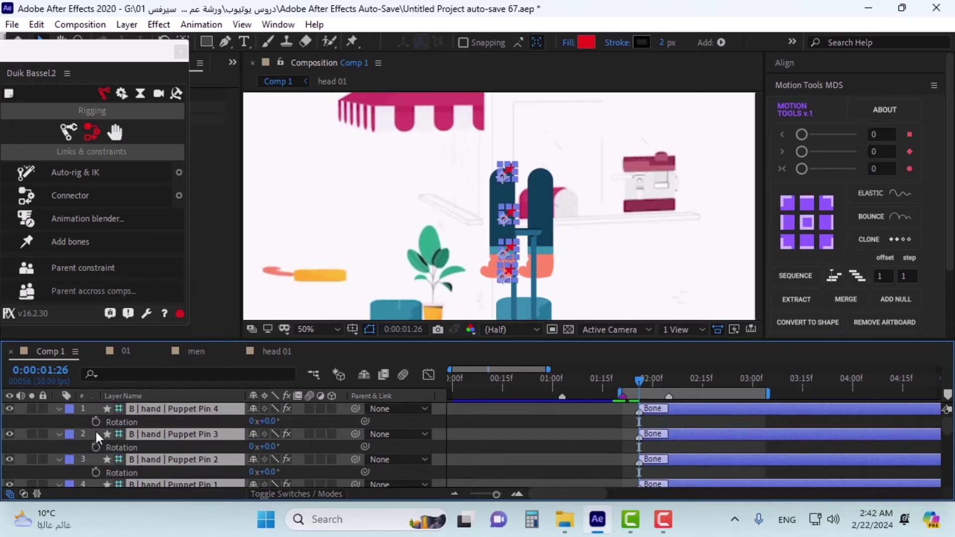
# Step: Parent the hand bones in a chain: Puppet Pin 4 to Pin 3, Pin 3 to Pin 2, and Pin 2 to Pin 1
pyautogui.click(187, 411)
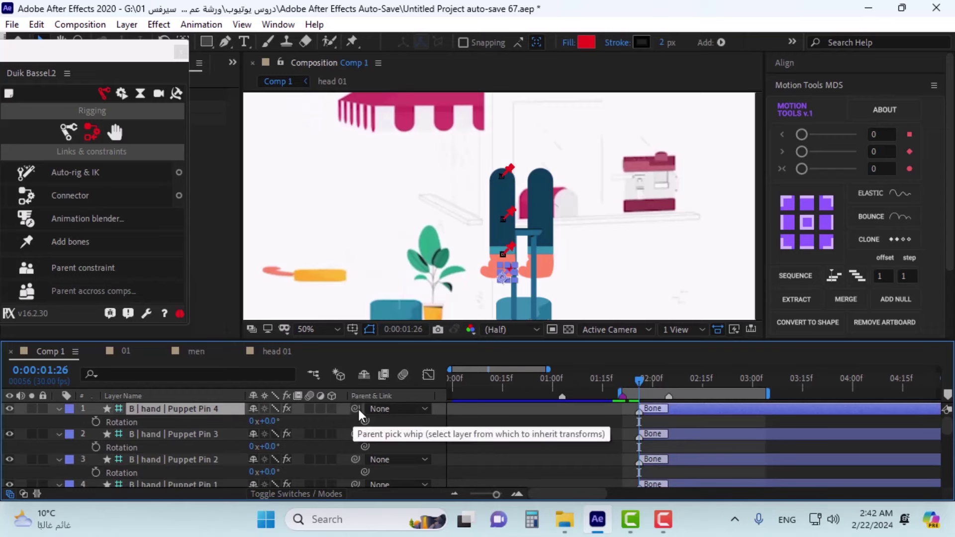
pyautogui.moveTo(357, 407); pyautogui.dragTo(180, 432)
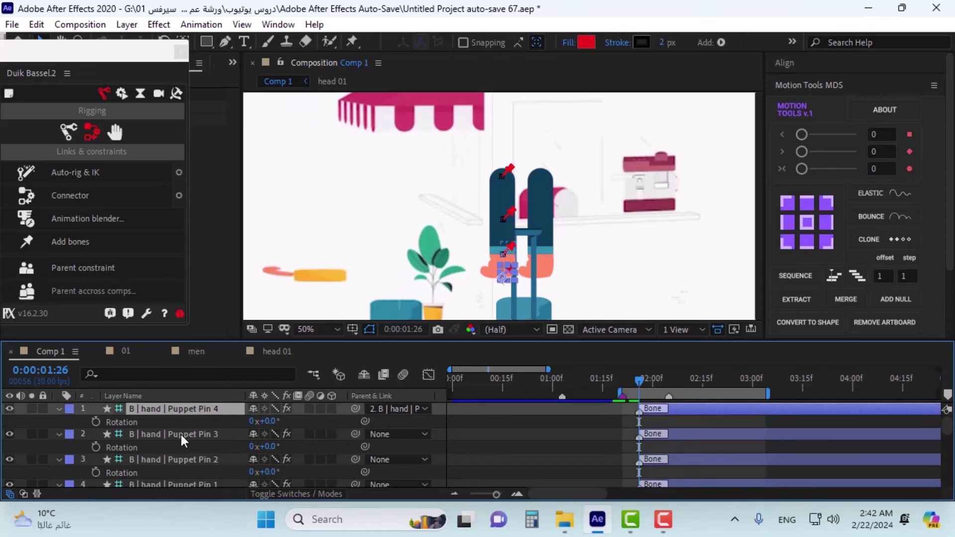
pyautogui.click(234, 436)
pyautogui.moveTo(328, 436); pyautogui.dragTo(197, 457)
pyautogui.click(199, 455)
pyautogui.scroll(-2, 202, 453)
pyautogui.moveTo(352, 425); pyautogui.dragTo(223, 444)
pyautogui.click(223, 447)
pyautogui.scroll(2, 210, 434)
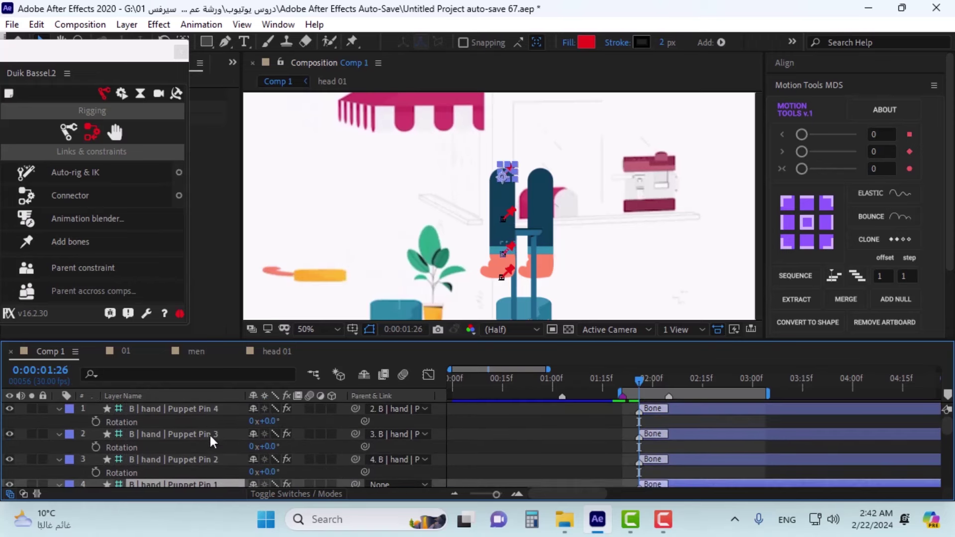
# Step: Set a Rotation keyframe on all four hand bones at 0:00:01:26
pyautogui.click(208, 408)
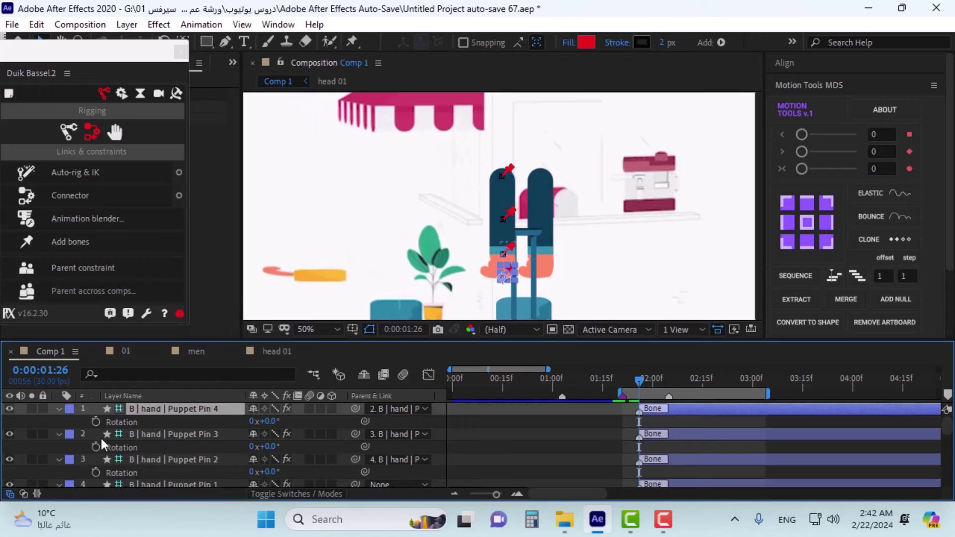
pyautogui.click(95, 422)
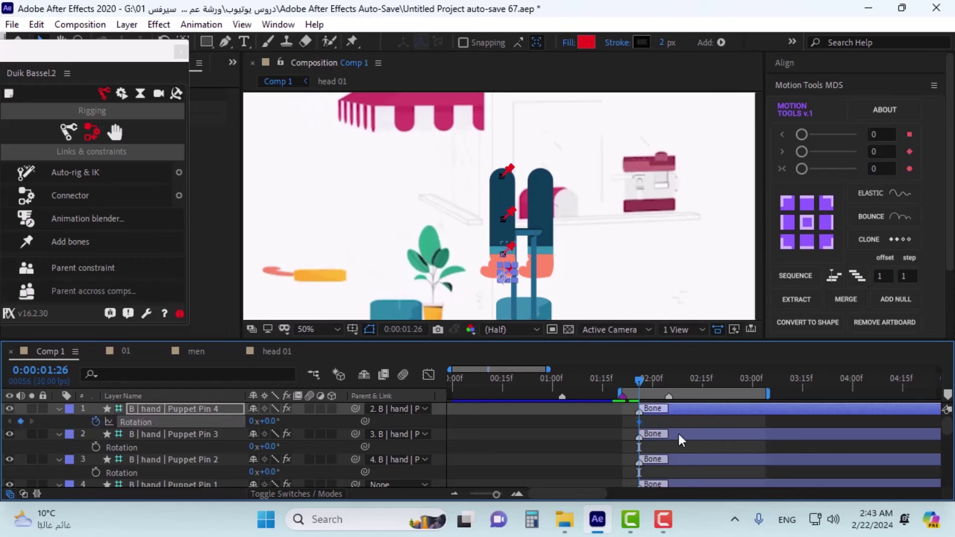
pyautogui.scroll(-3, 678, 433)
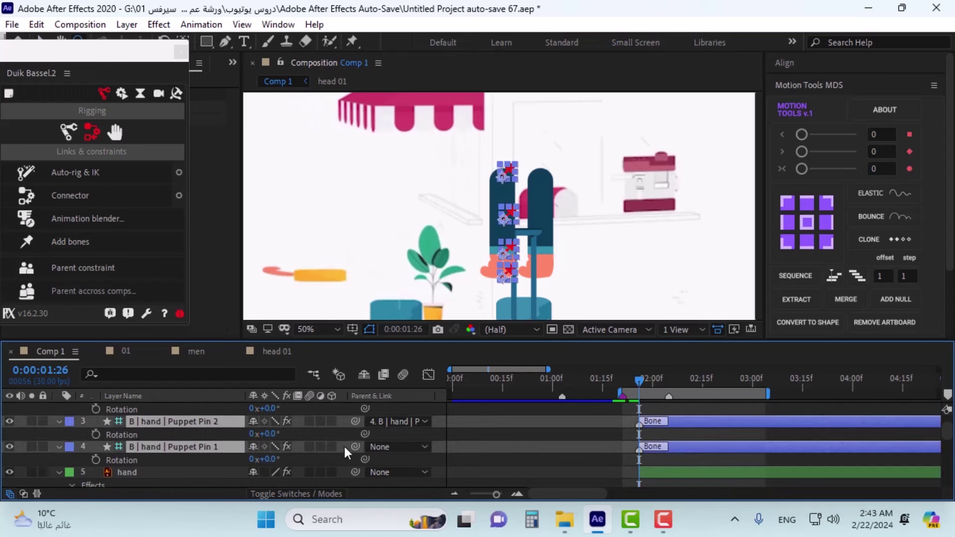
pyautogui.click(95, 459)
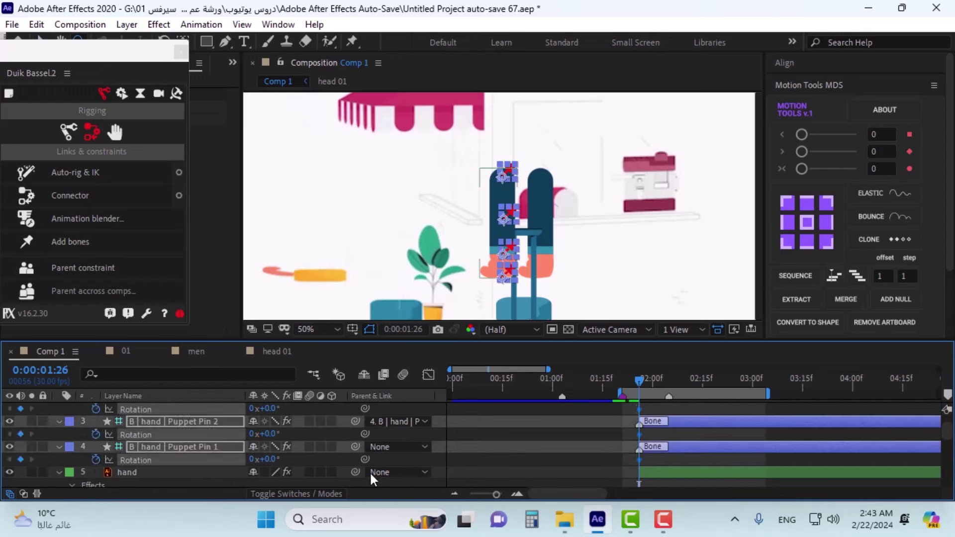
pyautogui.scroll(2, 668, 453)
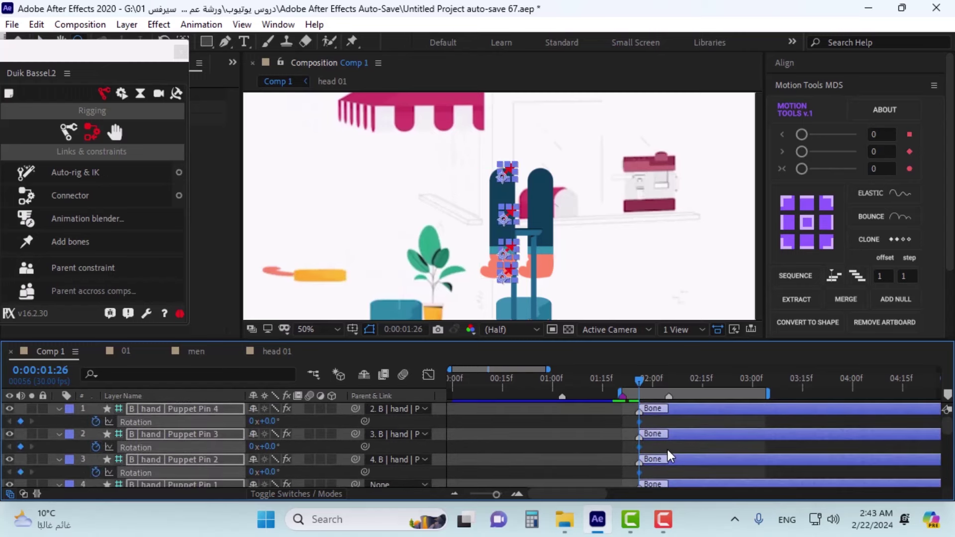
# Step: Add Rotation keyframes to all four hand bones at 0:00:02:06 and 0:00:02:16, and select all their Rotation keyframes
pyautogui.hotkey('shift', 'pagedown')
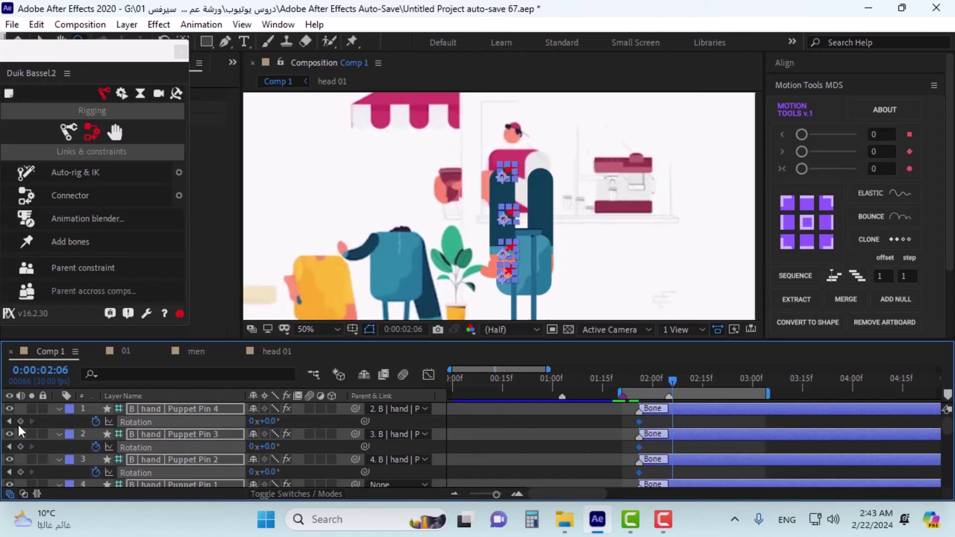
pyautogui.click(20, 422)
pyautogui.hotkey('shift', 'pagedown')
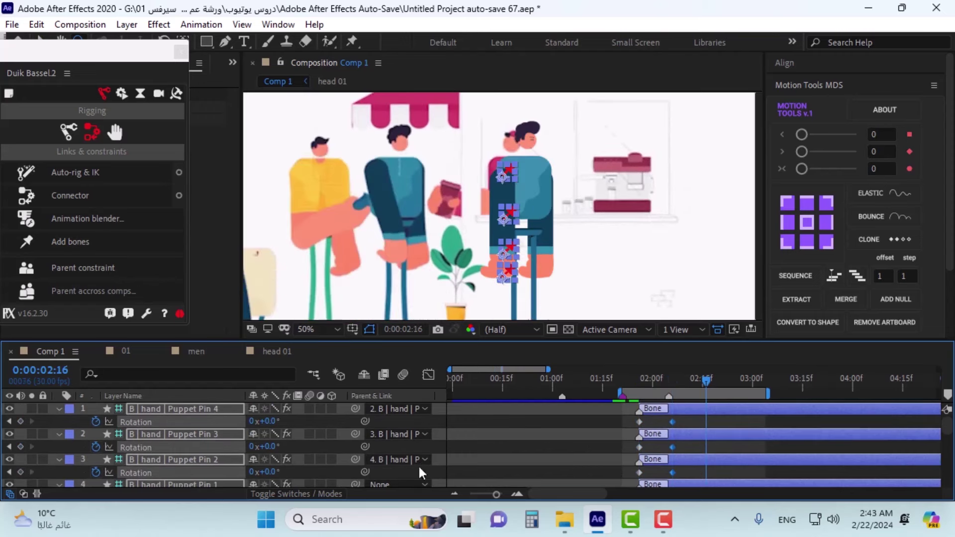
pyautogui.click(21, 421)
pyautogui.moveTo(726, 423); pyautogui.dragTo(623, 413)
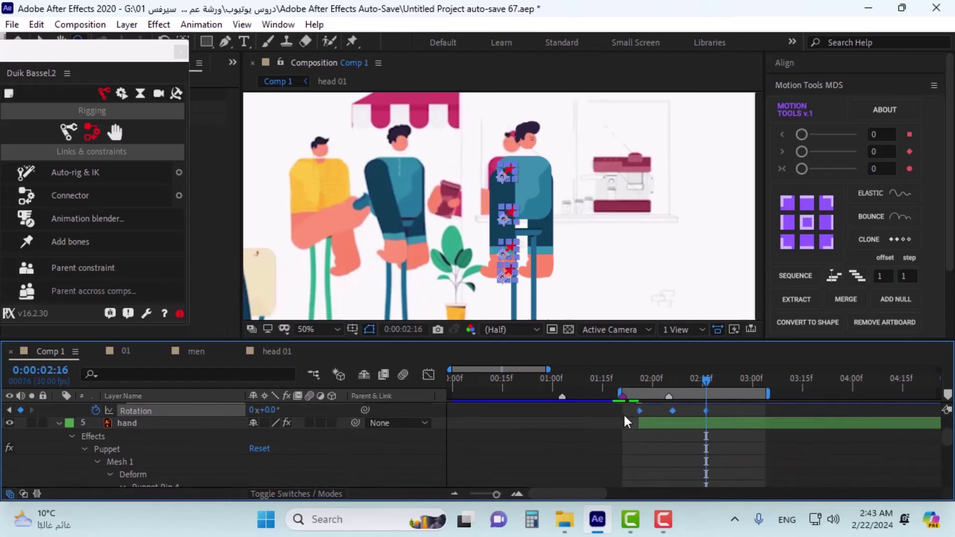
# Step: Apply Easy Ease to the selected Rotation keyframes on all four hand bones
pyautogui.rightClick(641, 412)
pyautogui.moveTo(676, 409)
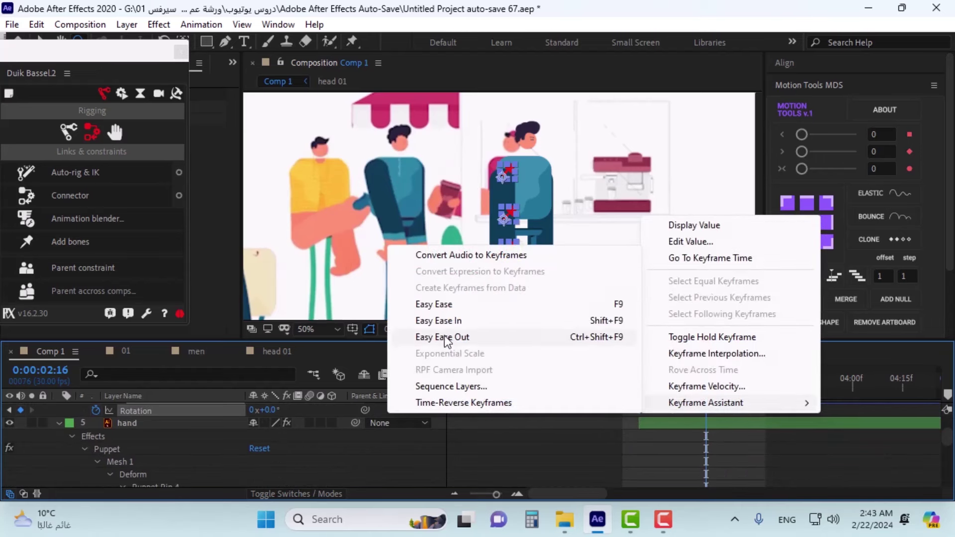
pyautogui.click(438, 304)
pyautogui.scroll(2, 597, 443)
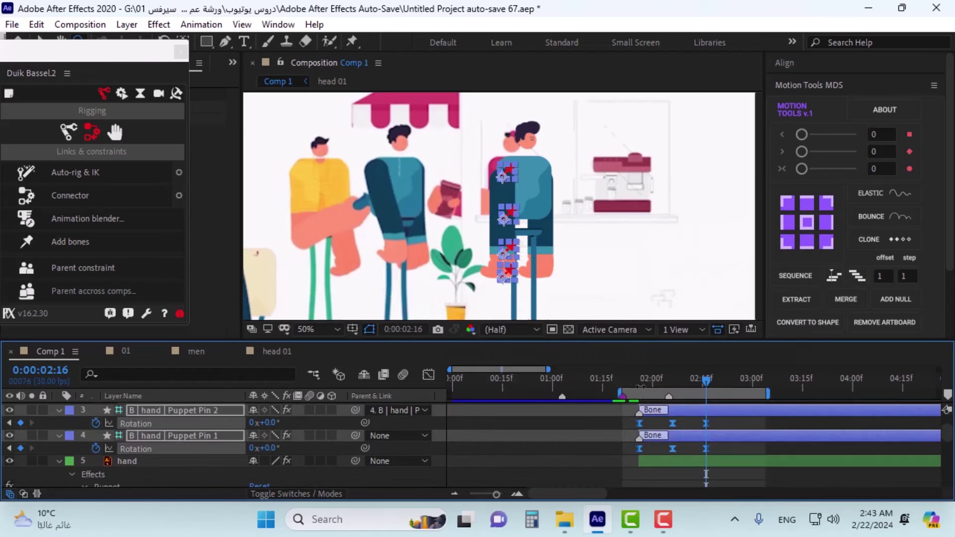
# Step: Review the characters' pop-up motion up to about 0:00:03:01 and examine how the hand layer and its Puppet Pin 1 bone are parented
pyautogui.moveTo(644, 381); pyautogui.dragTo(664, 372)
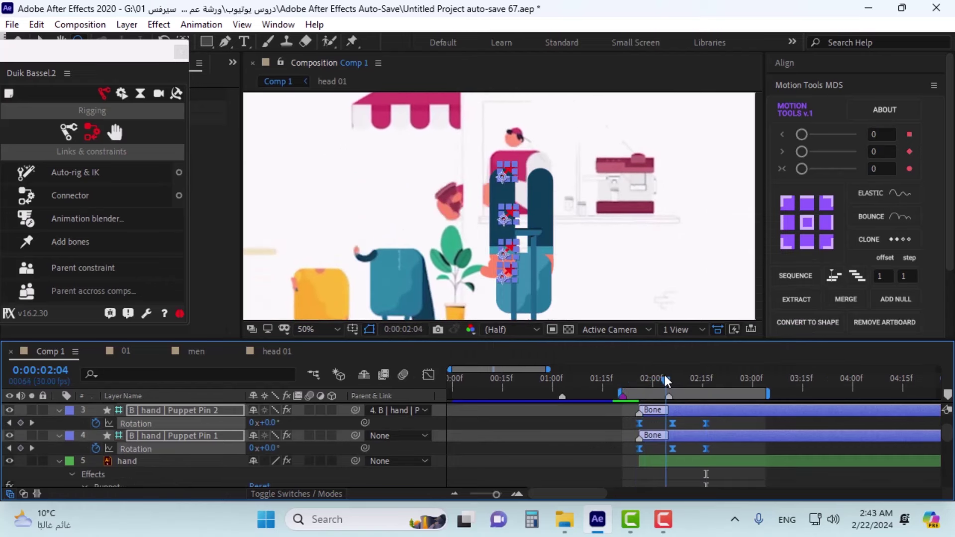
pyautogui.moveTo(380, 234); pyautogui.dragTo(384, 161)
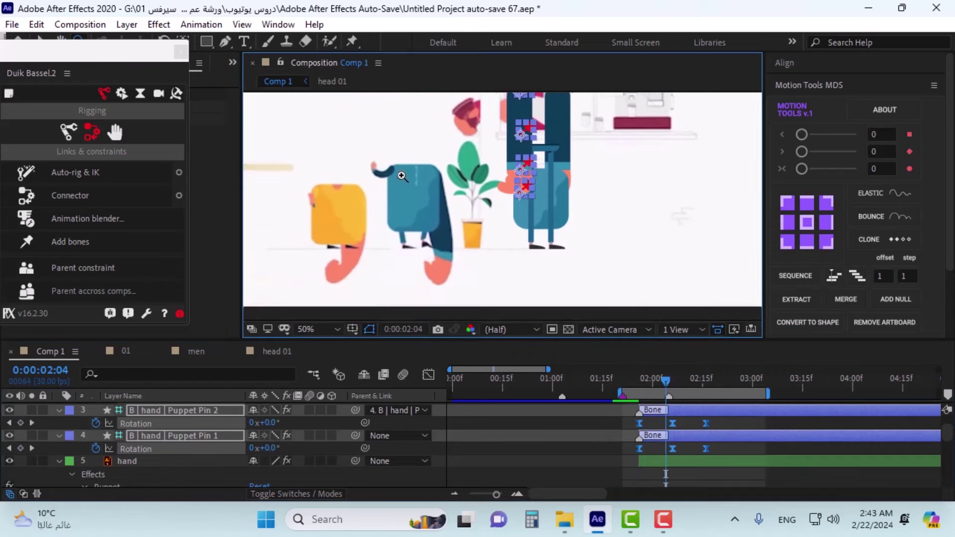
pyautogui.moveTo(662, 380); pyautogui.dragTo(754, 377)
pyautogui.scroll(3, 579, 224)
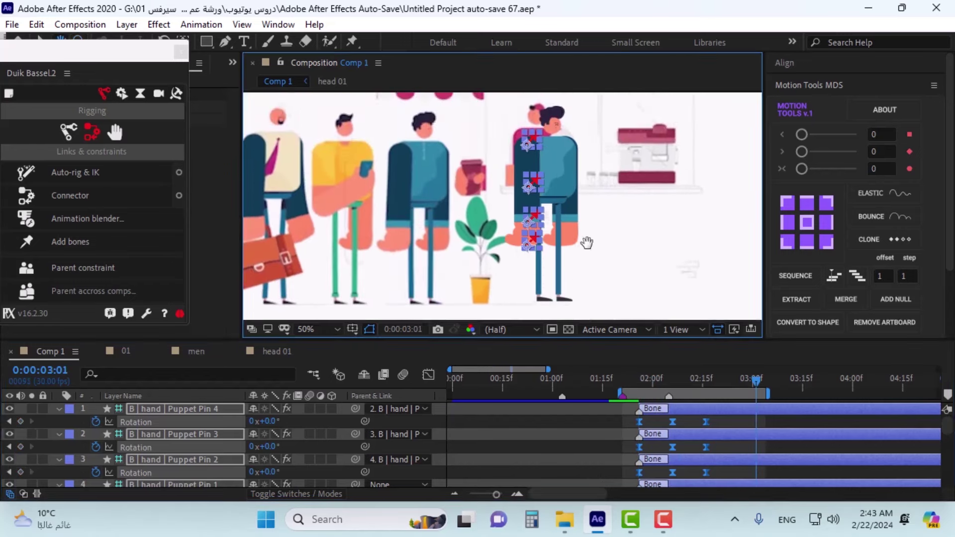
pyautogui.scroll(-3, 233, 444)
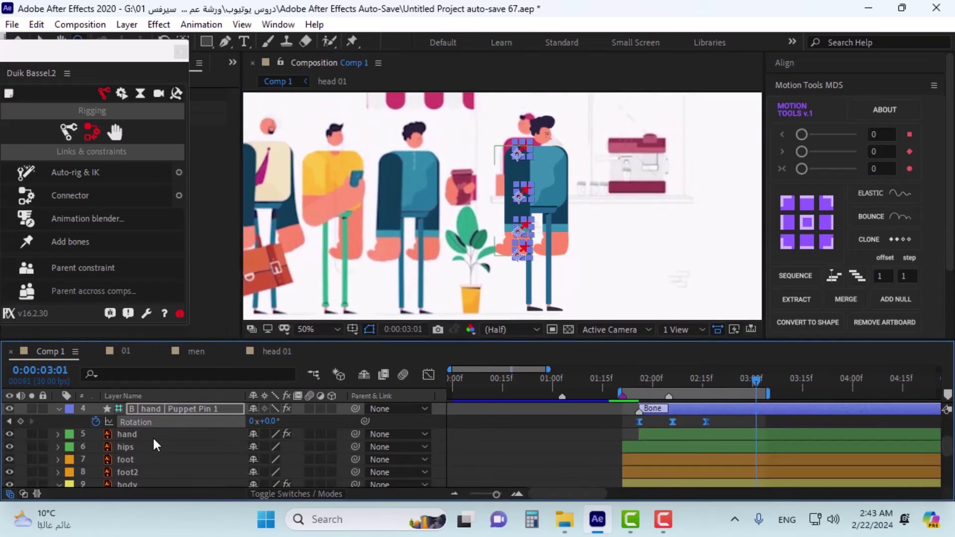
pyautogui.click(153, 437)
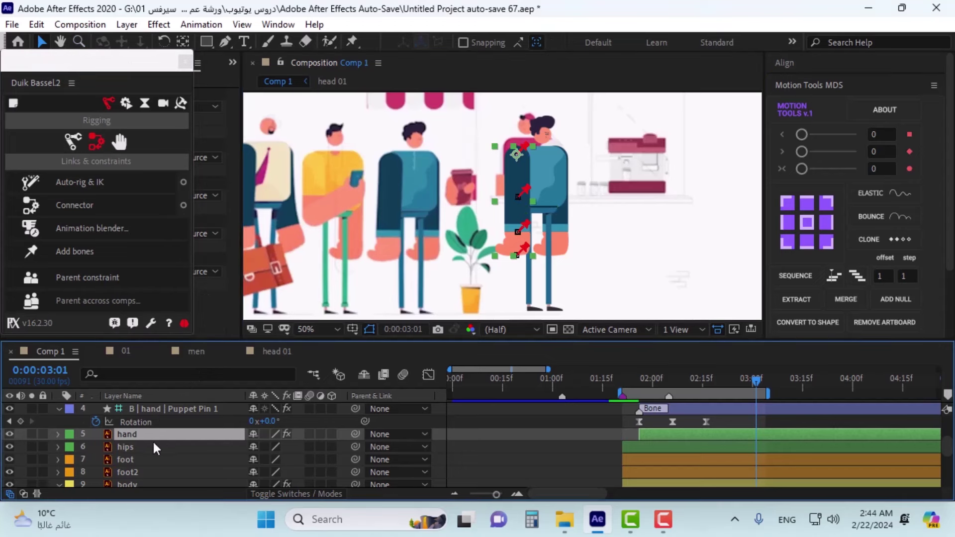
pyautogui.click(174, 448)
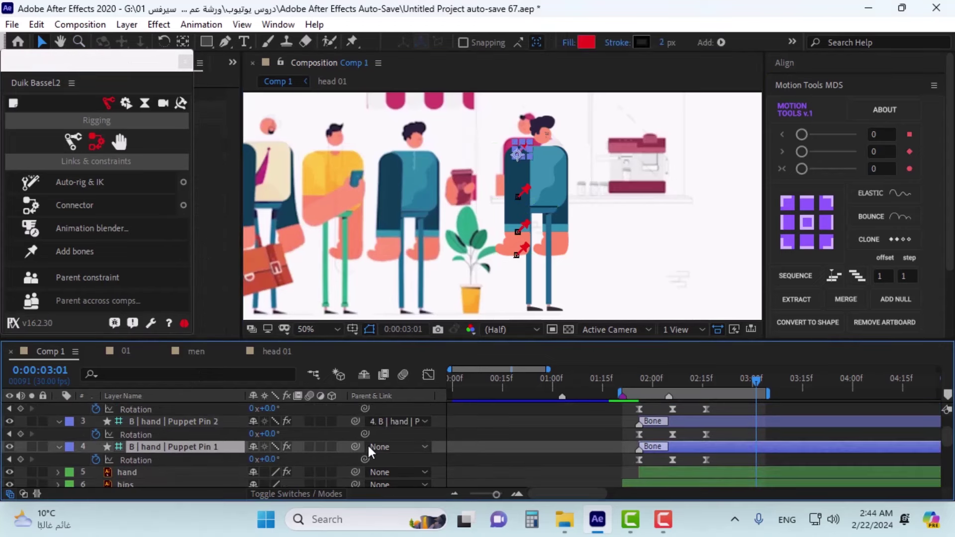
pyautogui.click(139, 475)
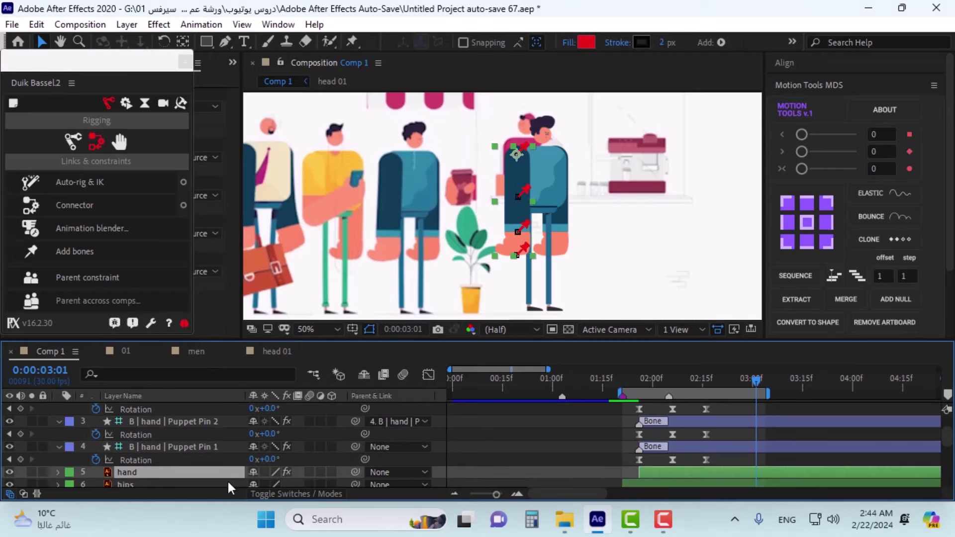
pyautogui.click(183, 451)
pyautogui.click(150, 473)
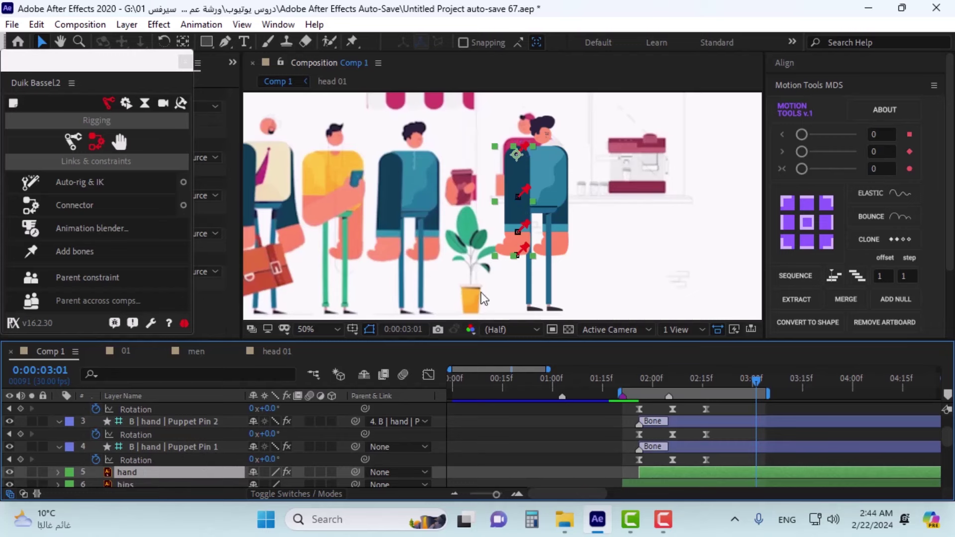
# Step: Go to 0:00:01:26 and parent the Puppet Pin 1 bone to the hand layer
pyautogui.press('j')
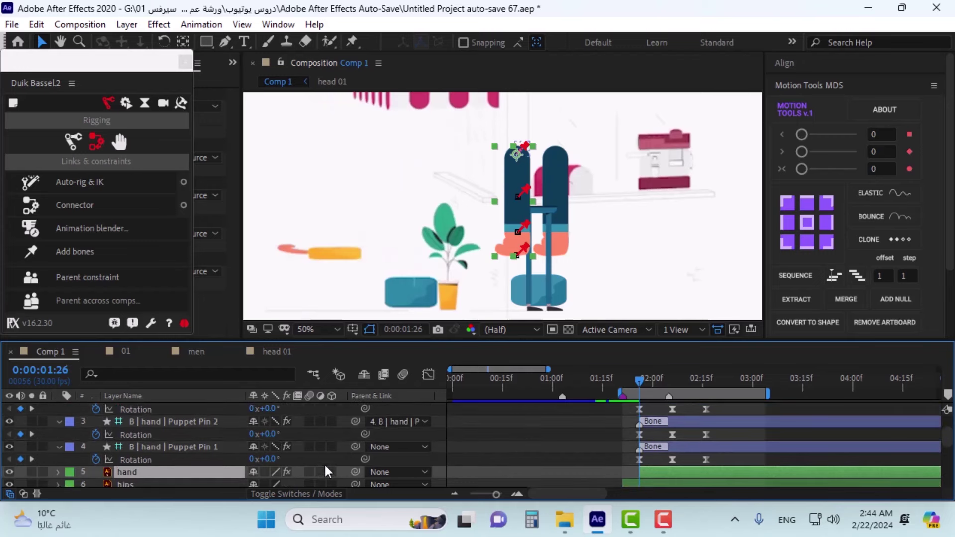
pyautogui.click(190, 446)
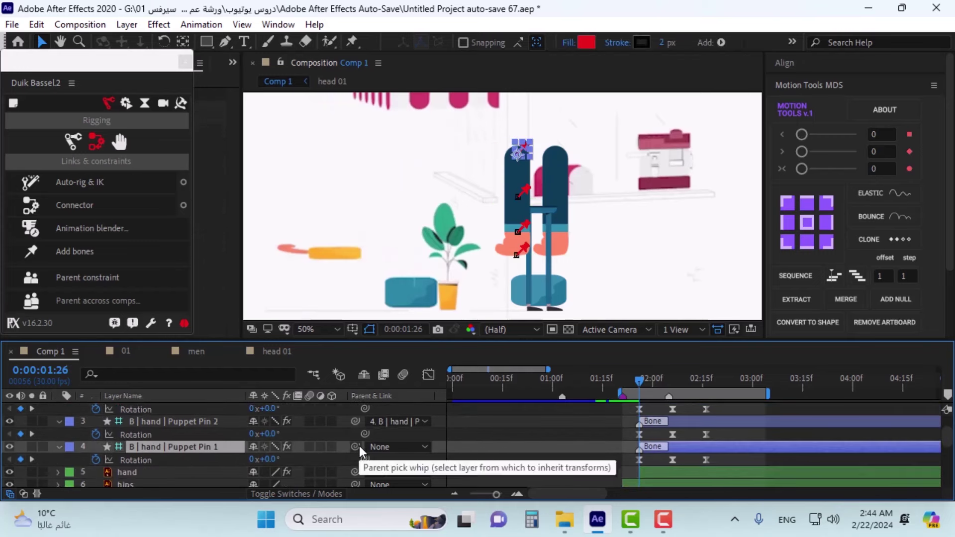
pyautogui.moveTo(358, 446); pyautogui.dragTo(165, 473)
# Step: Try parenting the hand layer to the body layer at 0:00:01:26, check the motion, and undo the link
pyautogui.click(163, 470)
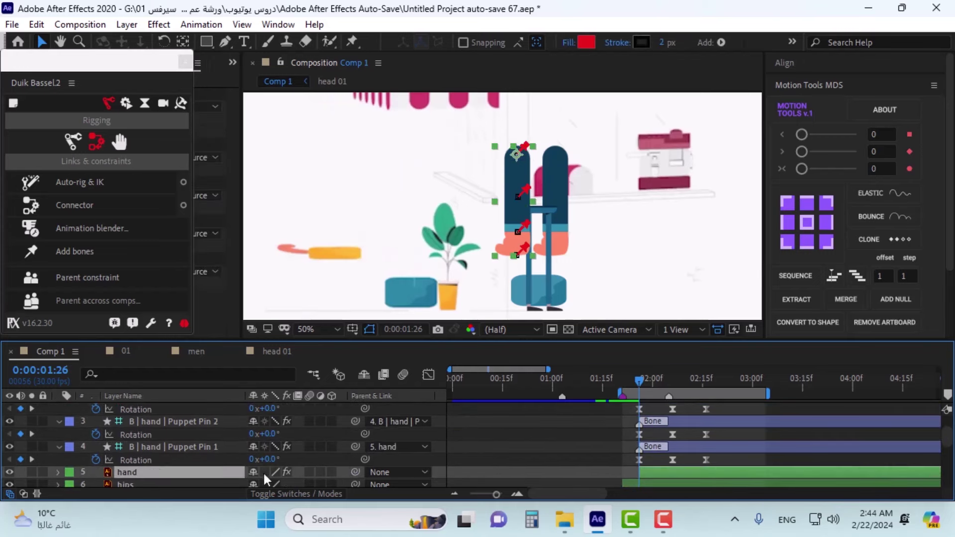
pyautogui.click(383, 473)
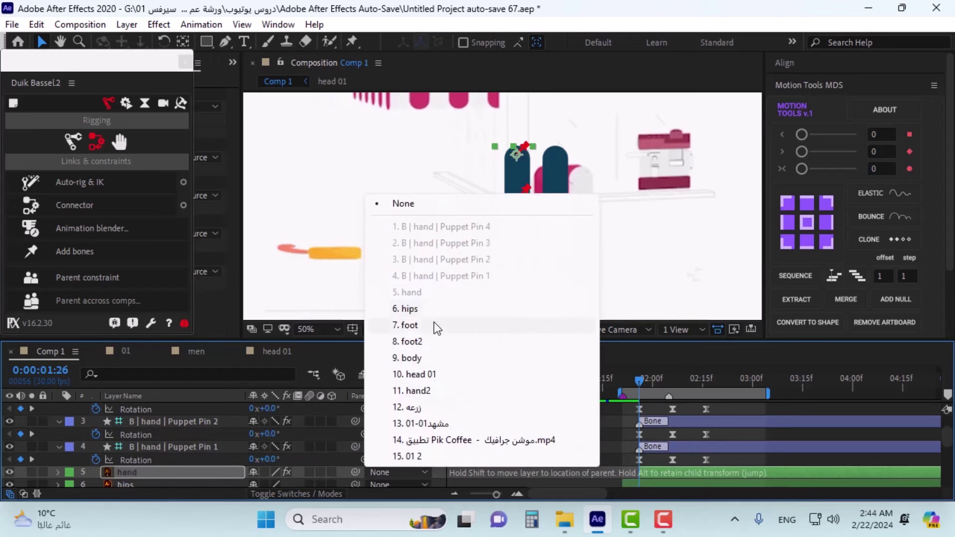
pyautogui.click(426, 363)
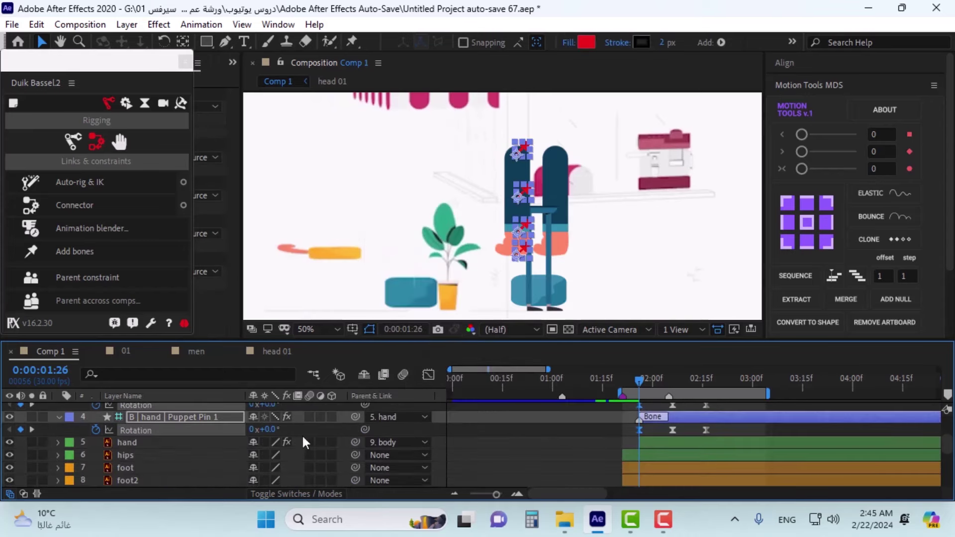
pyautogui.moveTo(639, 381); pyautogui.dragTo(710, 384)
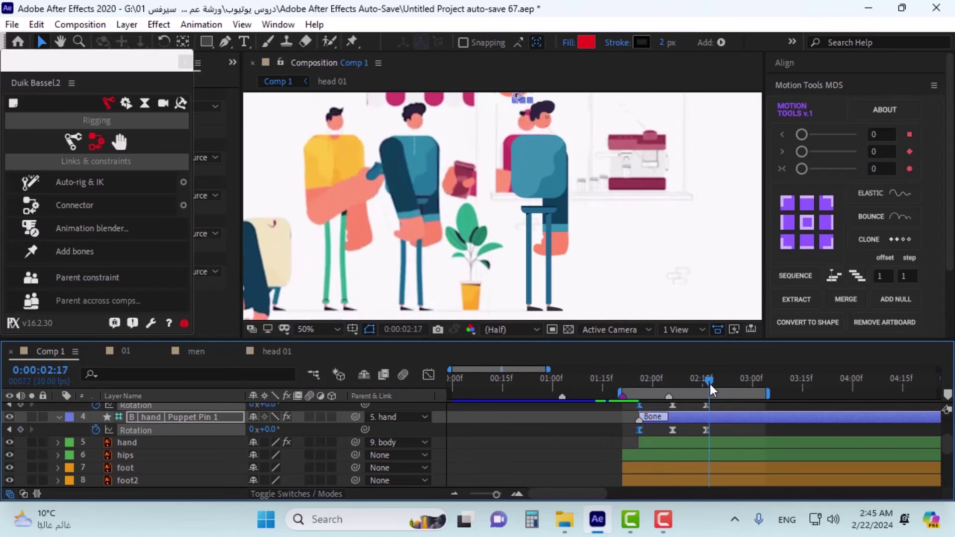
pyautogui.hotkey('ctrl', 'z')
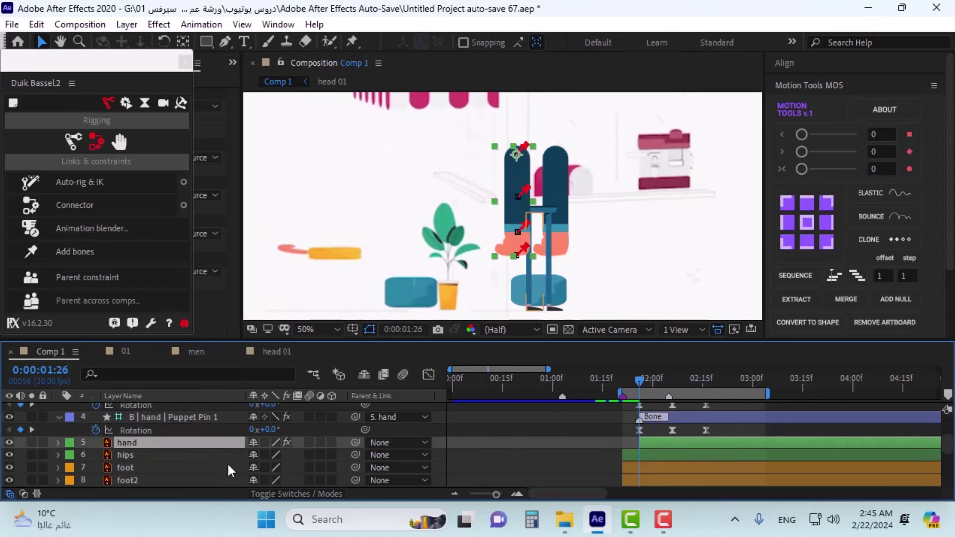
# Step: At 0:00:03:02, link the Puppet Pin 1 bone to the hand layer and parent the hand layer to the body layer
pyautogui.click(762, 381)
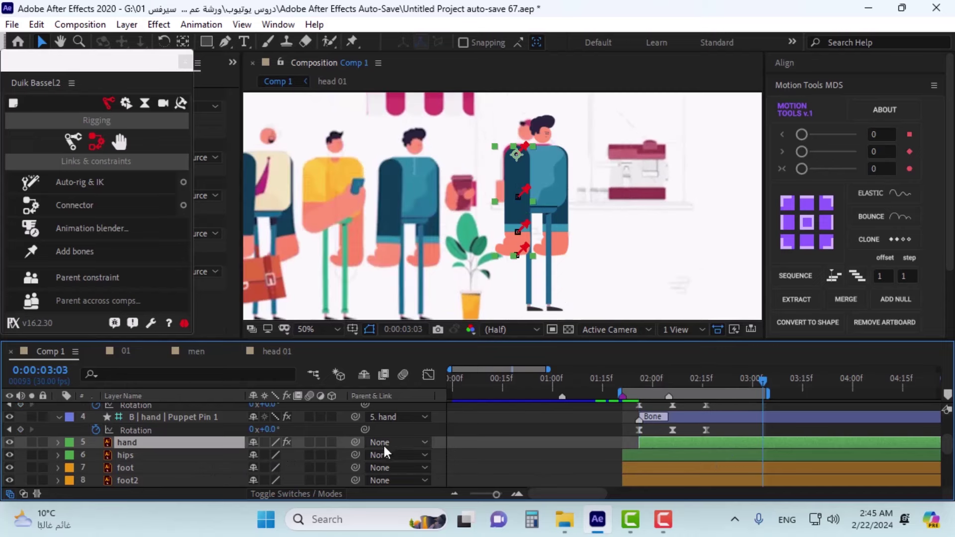
pyautogui.click(180, 418)
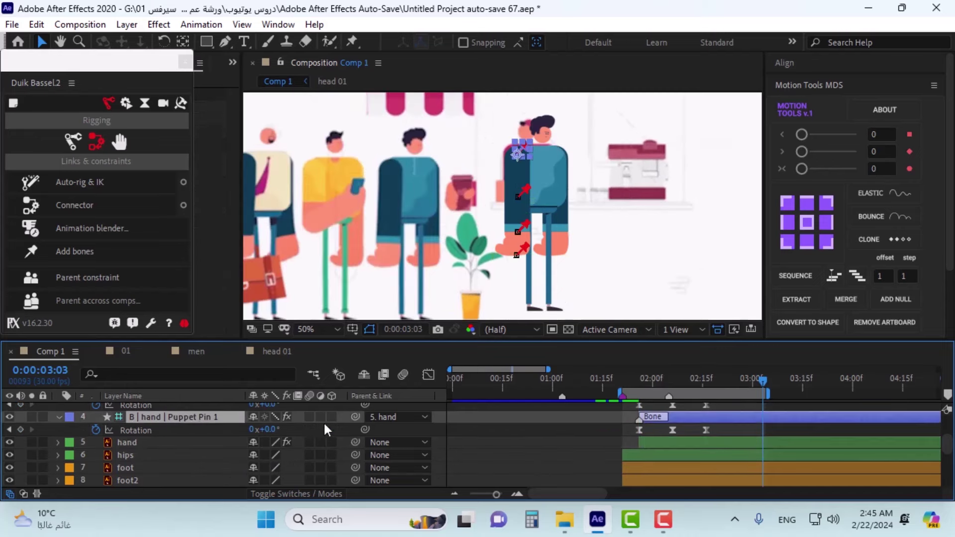
pyautogui.keyDown('ctrl'); pyautogui.click(355, 417); pyautogui.keyUp('ctrl')
pyautogui.click(759, 382)
pyautogui.moveTo(356, 419); pyautogui.dragTo(185, 442)
pyautogui.click(402, 445)
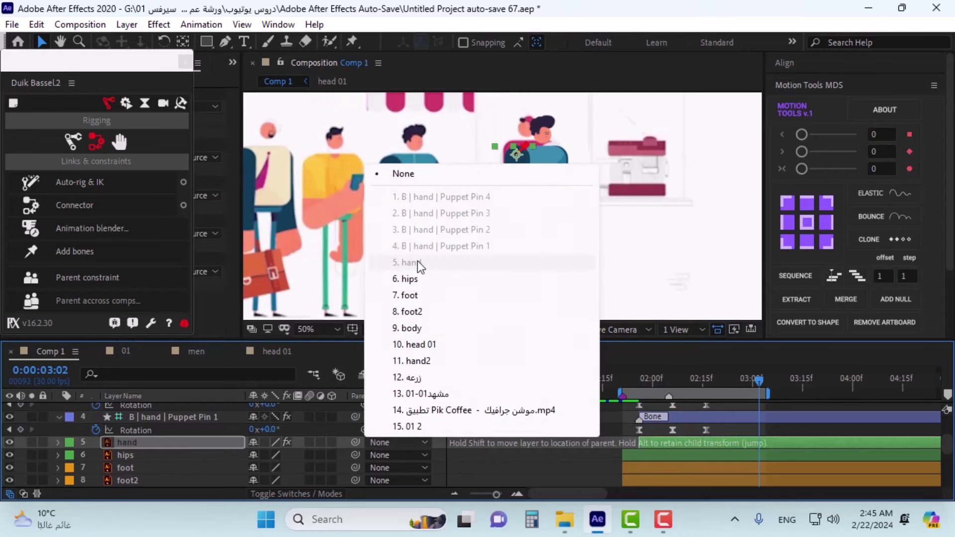
pyautogui.click(421, 328)
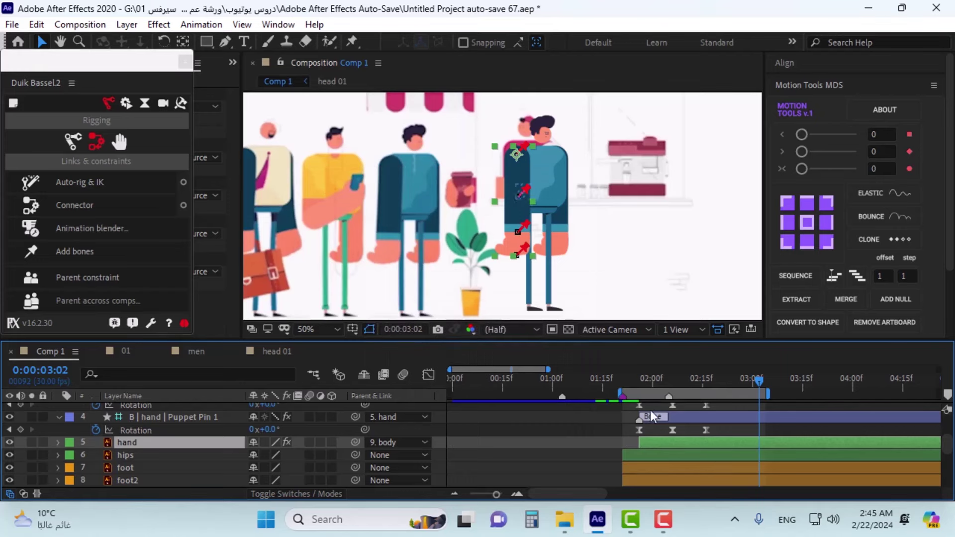
# Step: Set a Scale keyframe of 0% on the hand layer at 0:00:01:26
pyautogui.moveTo(634, 385)
pyautogui.mouseDown()
pyautogui.moveTo(678, 360)
pyautogui.moveTo(640, 381)
pyautogui.mouseUp()
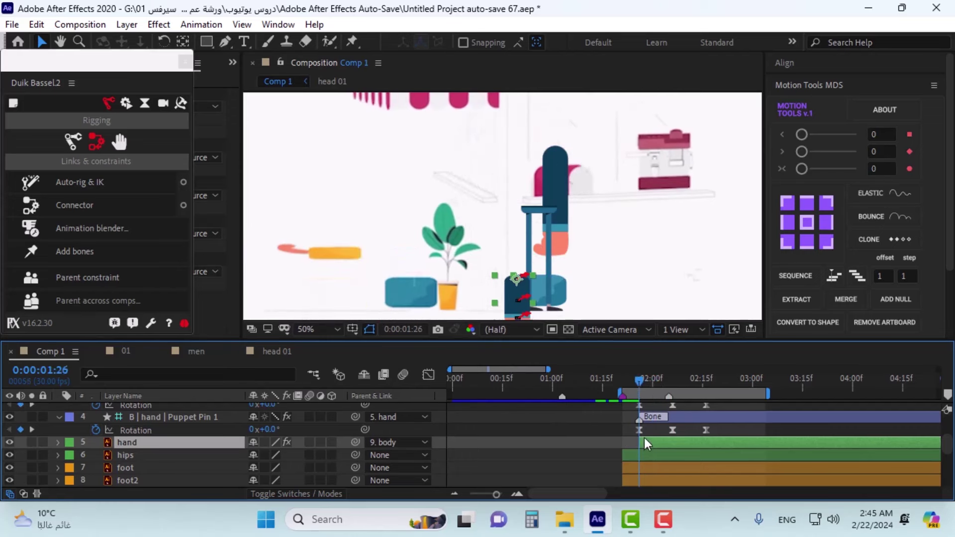
pyautogui.press('h')
pyautogui.moveTo(477, 241); pyautogui.dragTo(495, 164)
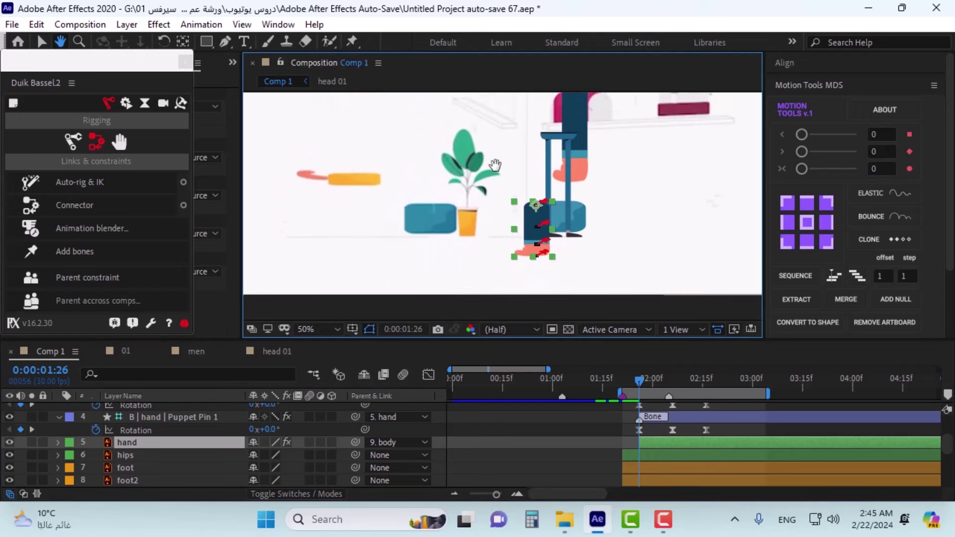
pyautogui.press('v')
pyautogui.moveTo(638, 381)
pyautogui.mouseDown()
pyautogui.moveTo(655, 378)
pyautogui.moveTo(640, 396)
pyautogui.mouseUp()
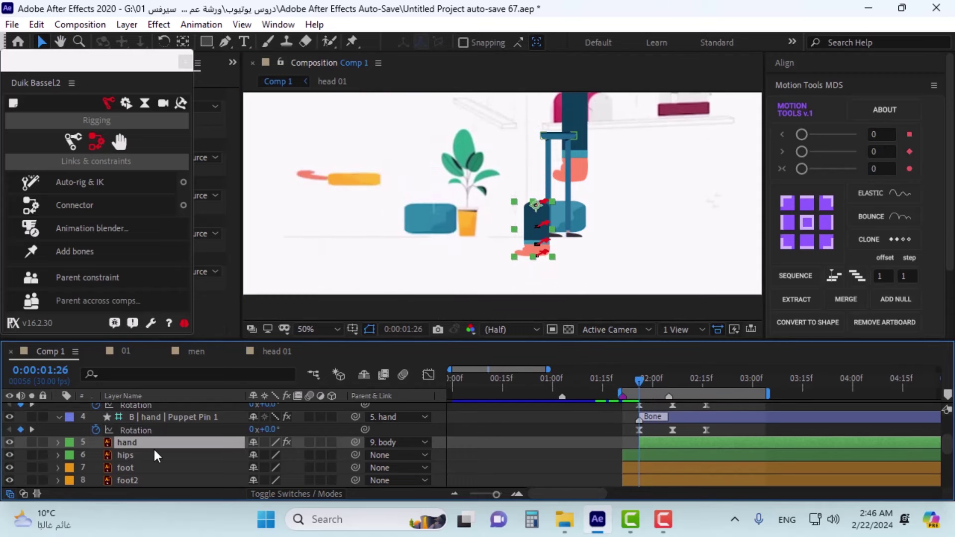
pyautogui.press('s')
pyautogui.hotkey('alt', 'shift', 's')
pyautogui.click(269, 456)
pyautogui.write('0.0,0.0')
pyautogui.press('Return')
# Step: Add a 100% Scale keyframe to the hand layer at 0:00:02:06
pyautogui.hotkey('shift', 'pagedown')
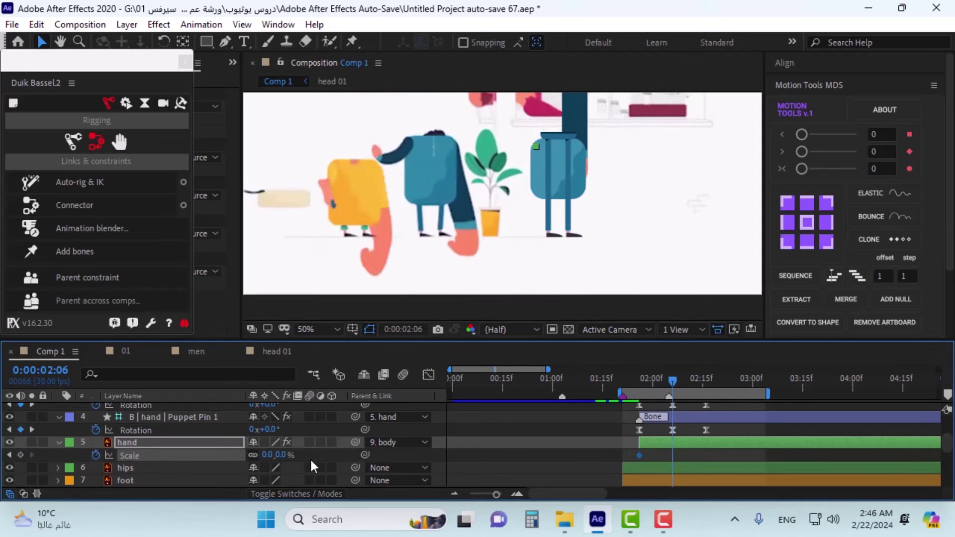
pyautogui.click(266, 455)
pyautogui.write('100')
pyautogui.press('Return')
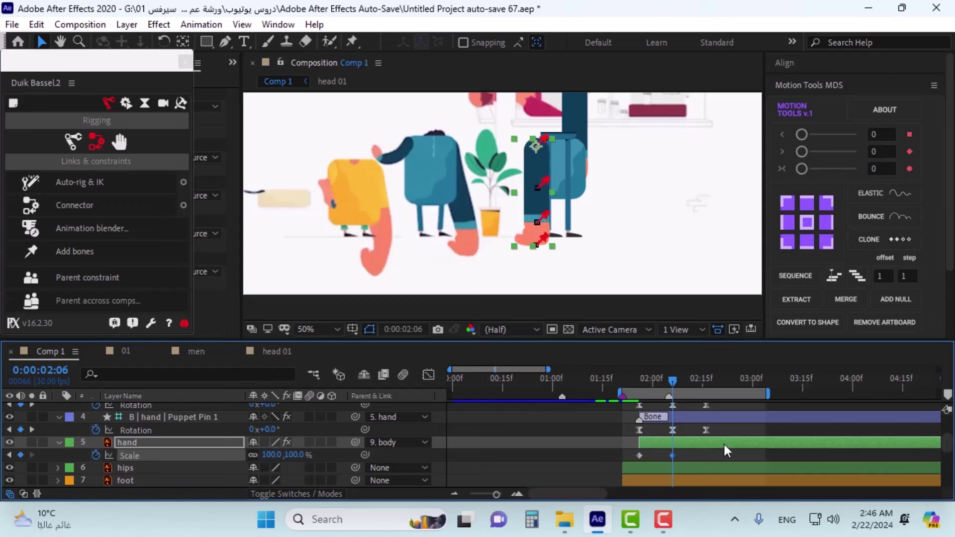
# Step: Apply Easy Ease to both Scale keyframes on the hand layer
pyautogui.scroll(3, 638, 456)
pyautogui.rightClick(639, 455)
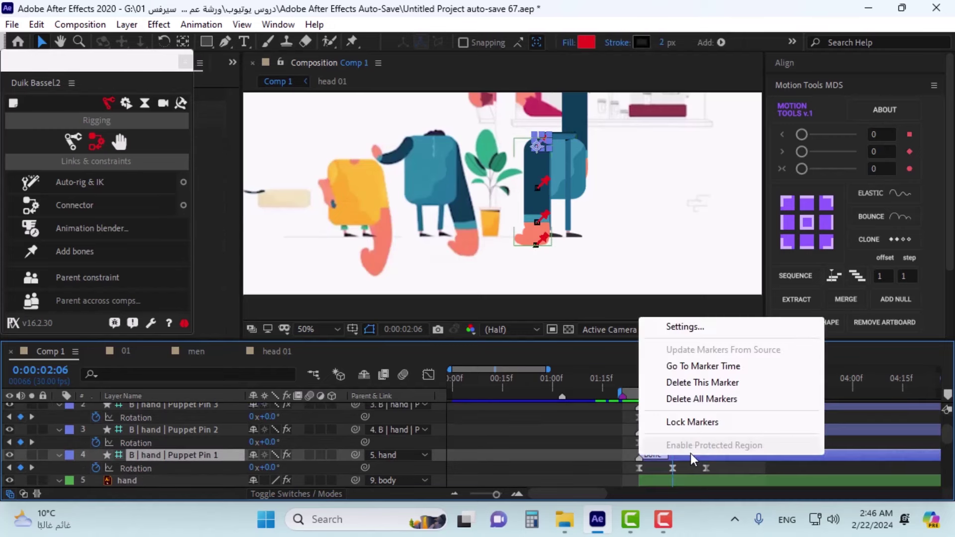
pyautogui.click(572, 463)
pyautogui.scroll(-4, 610, 462)
pyautogui.moveTo(685, 419)
pyautogui.mouseDown()
pyautogui.moveTo(636, 426)
pyautogui.moveTo(641, 415)
pyautogui.mouseUp()
pyautogui.rightClick(638, 420)
pyautogui.moveTo(669, 408)
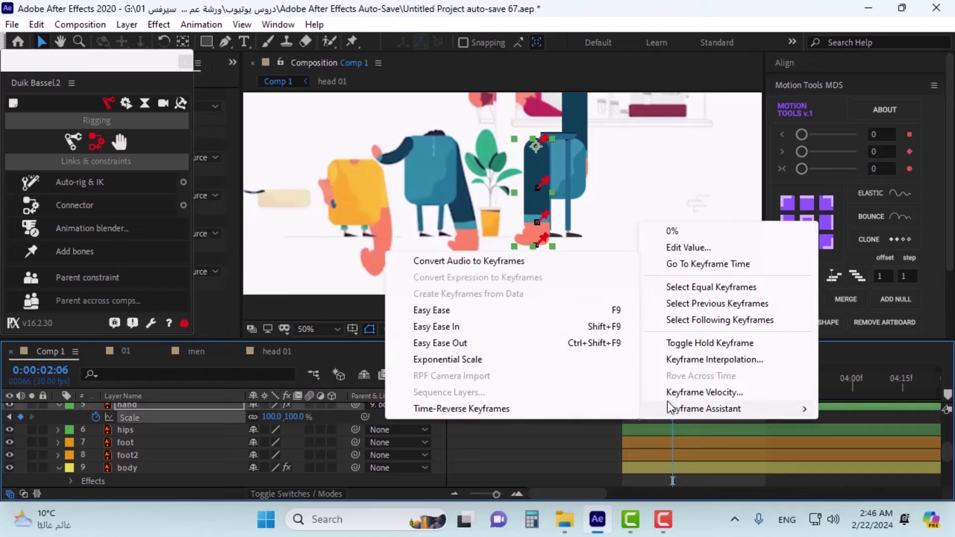
pyautogui.click(453, 310)
pyautogui.scroll(3, 642, 428)
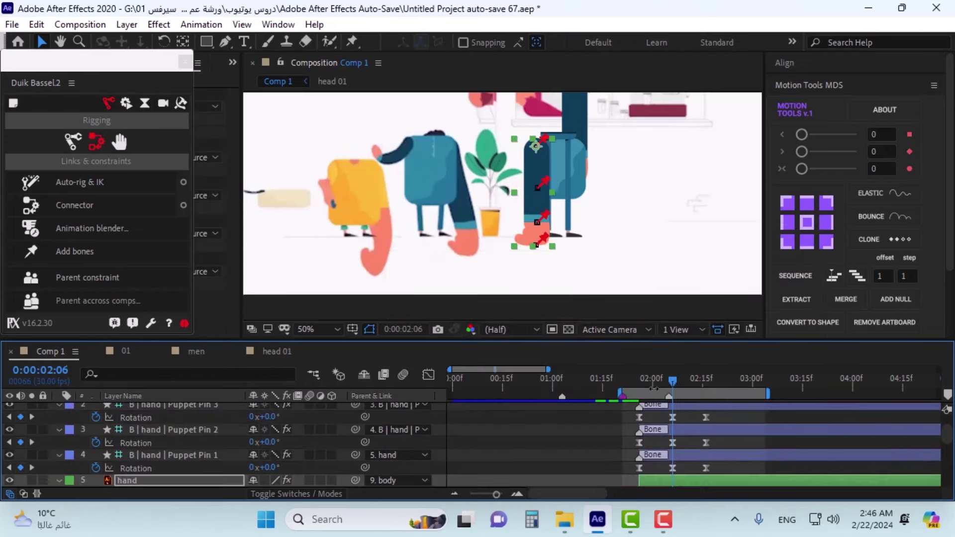
# Step: Check the hand at 0:00:01:26 and undo its Scale keyframes and their easing
pyautogui.moveTo(654, 388); pyautogui.dragTo(641, 393)
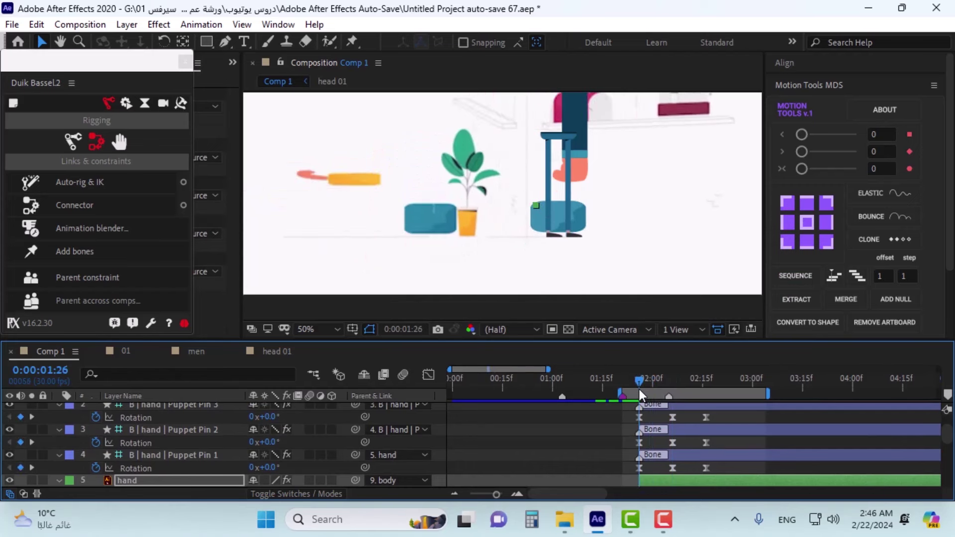
pyautogui.scroll(-3, 669, 442)
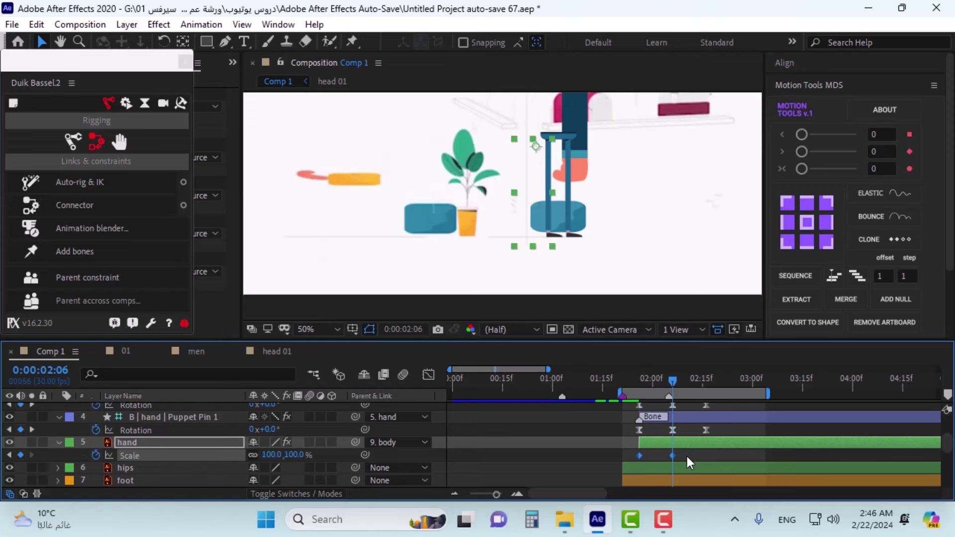
pyautogui.press('k')
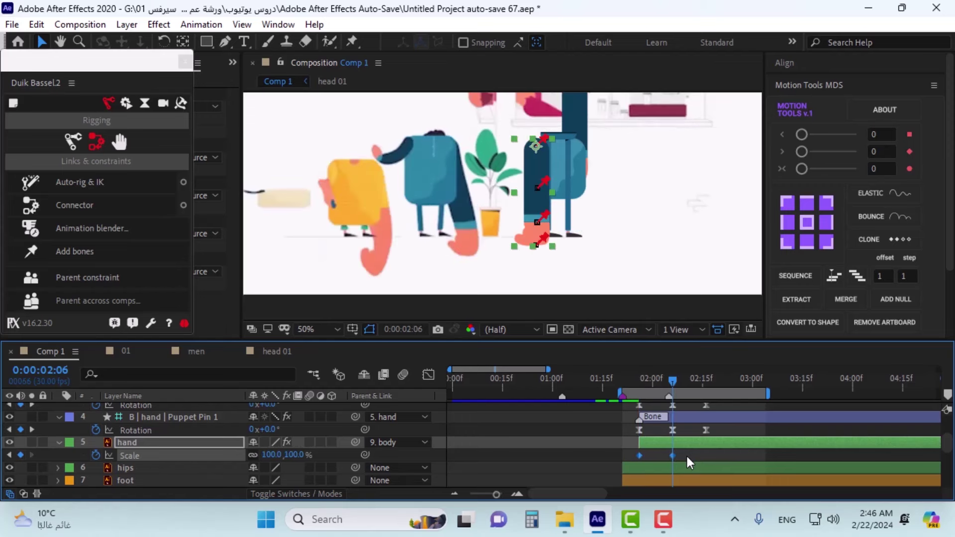
pyautogui.press('Delete')
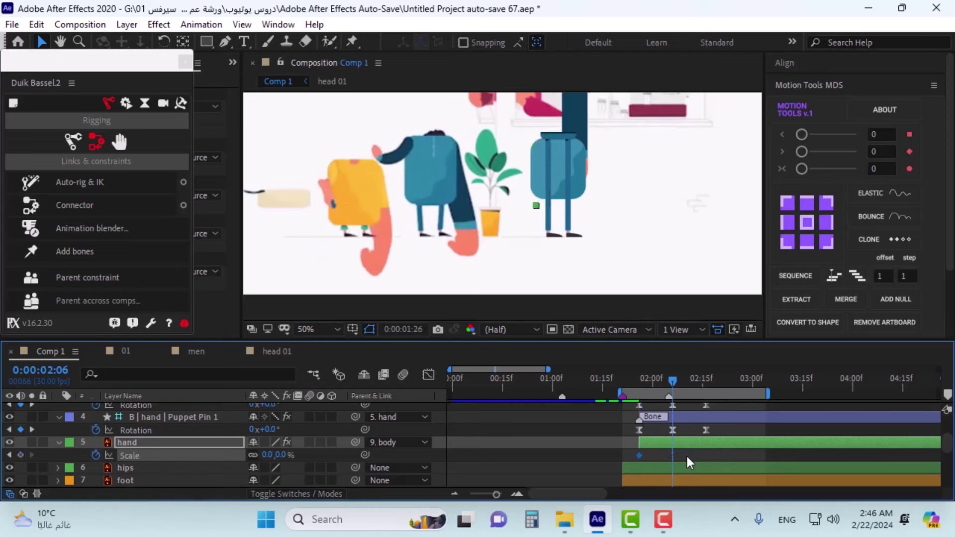
pyautogui.press('j')
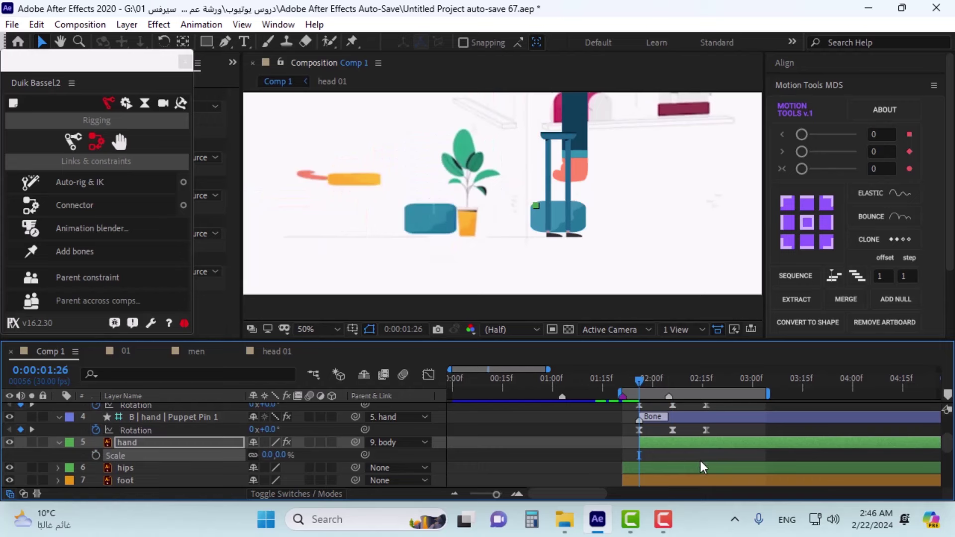
pyautogui.hotkey('ctrl', 'z')
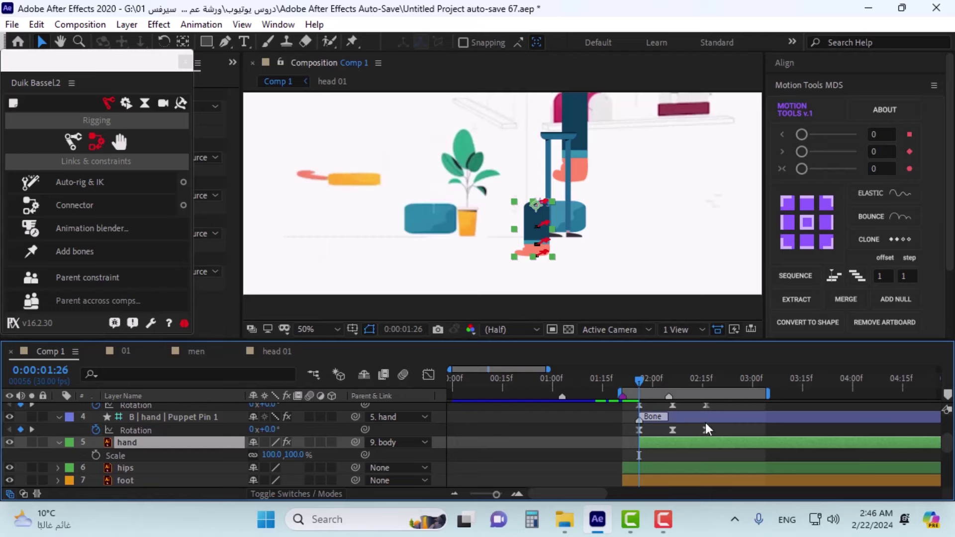
# Step: Remove the hand layer's parent at 0:00:03:02 by setting it to None
pyautogui.click(755, 384)
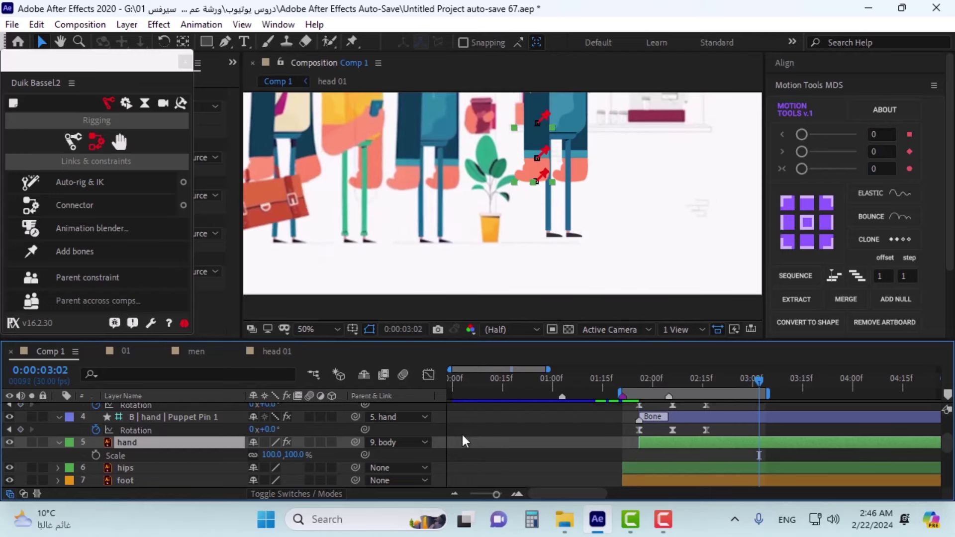
pyautogui.click(405, 442)
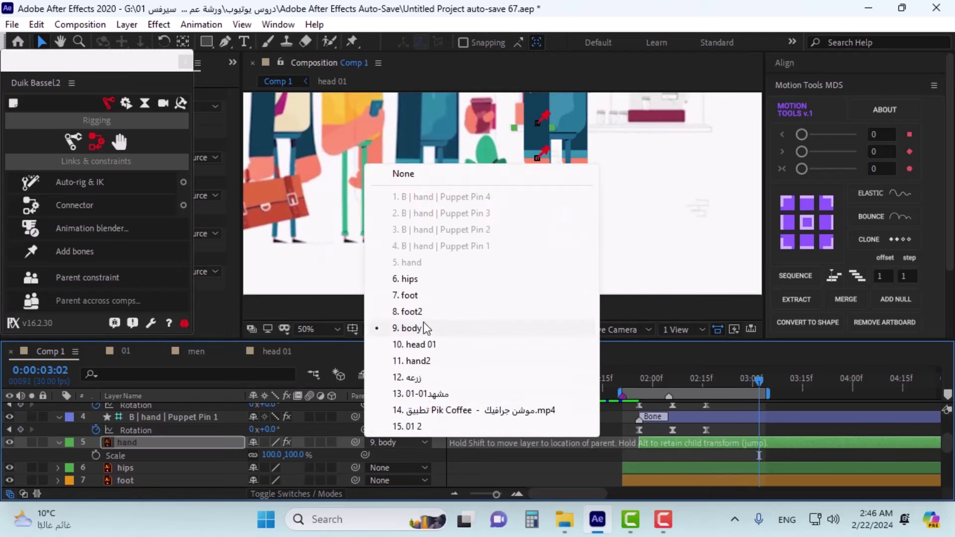
pyautogui.click(413, 171)
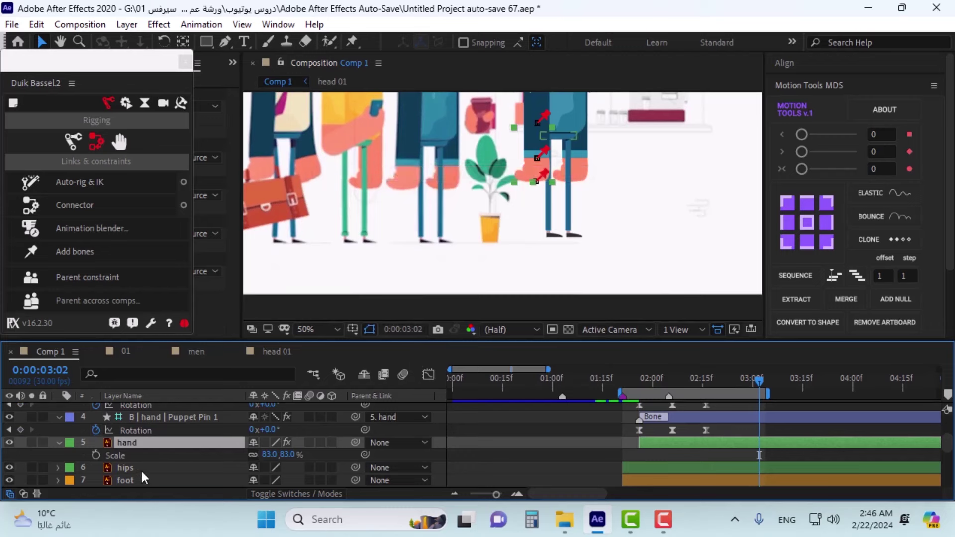
pyautogui.click(390, 417)
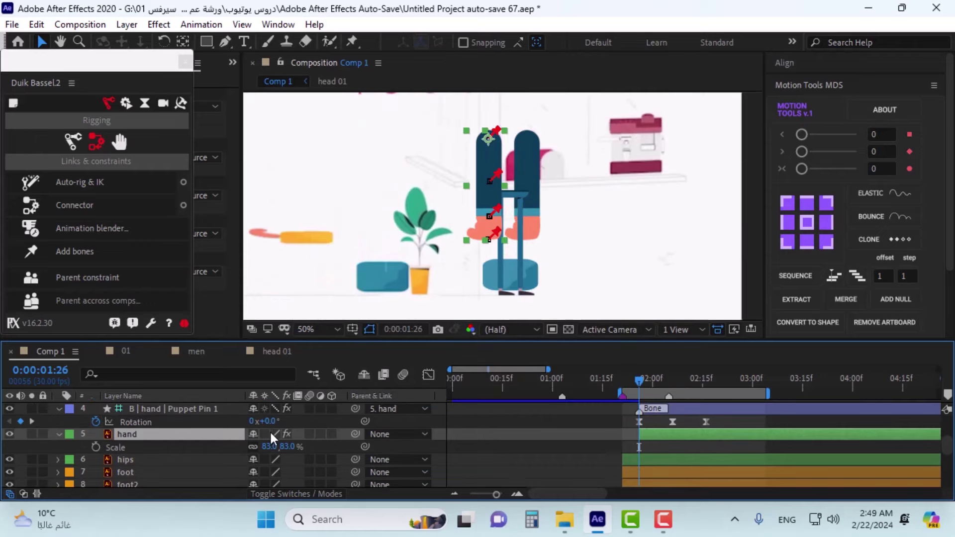
# Step: Set the Rotation of all four hand puppet-pin bones to 64° at 0:00:01:26
pyautogui.scroll(1, 211, 440)
pyautogui.click(186, 440)
pyautogui.scroll(4, 184, 434)
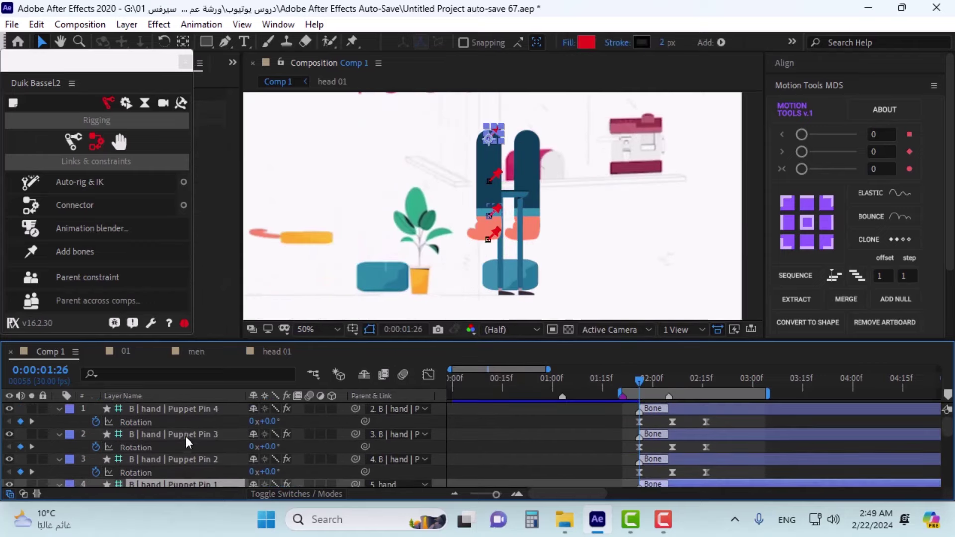
pyautogui.keyDown('shift'); pyautogui.click(190, 412); pyautogui.keyUp('shift')
pyautogui.moveTo(269, 421); pyautogui.dragTo(310, 416)
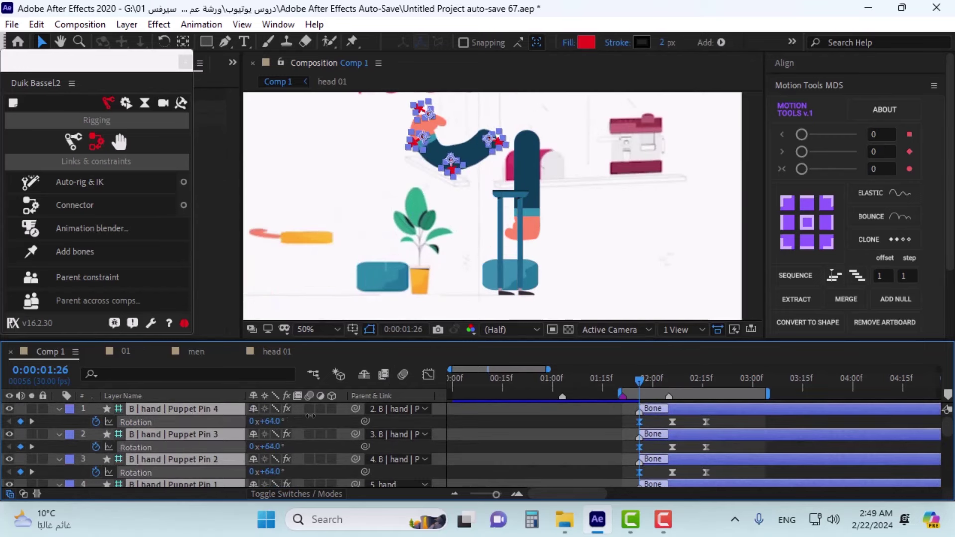
# Step: Set the Rotation of all four hand puppet-pin bones to -12° at 0:00:02:06
pyautogui.click(677, 383)
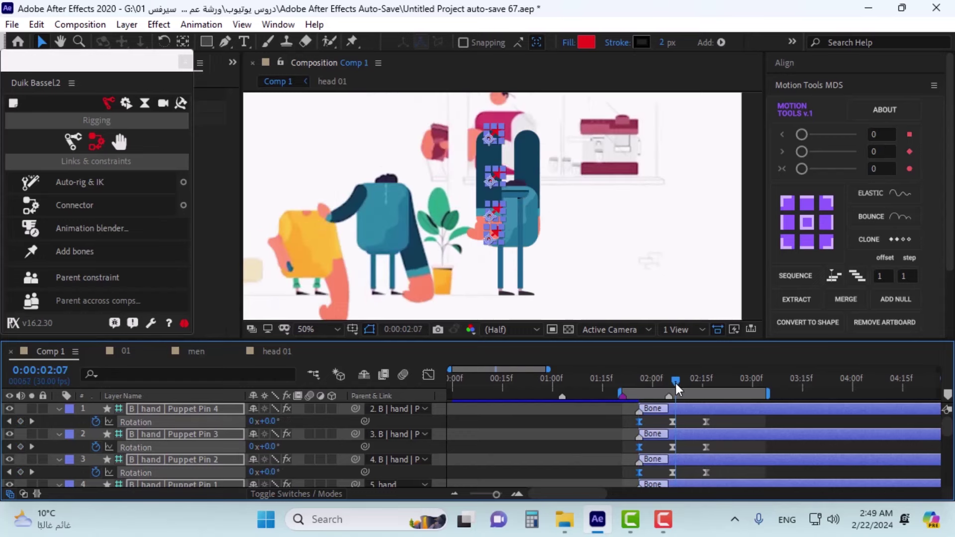
pyautogui.click(673, 383)
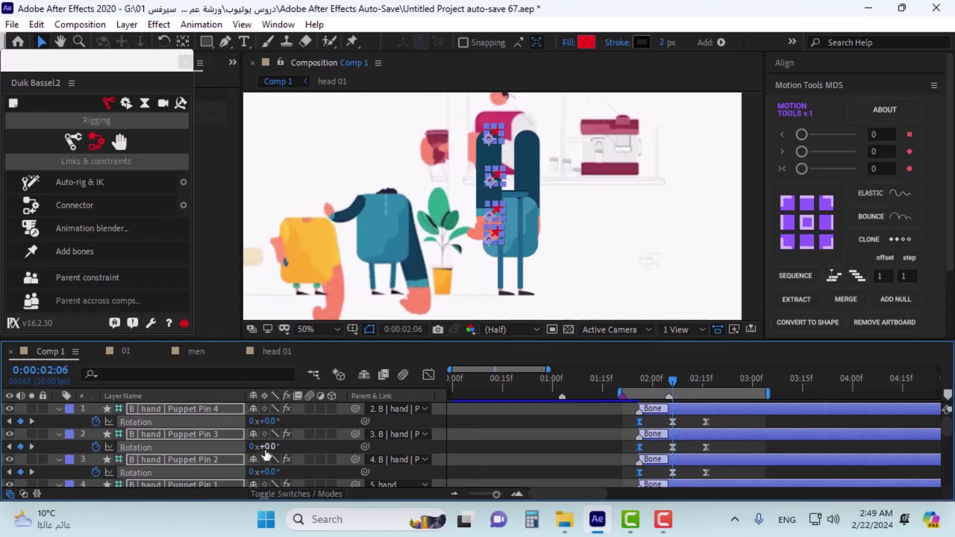
pyautogui.moveTo(267, 454); pyautogui.dragTo(255, 447)
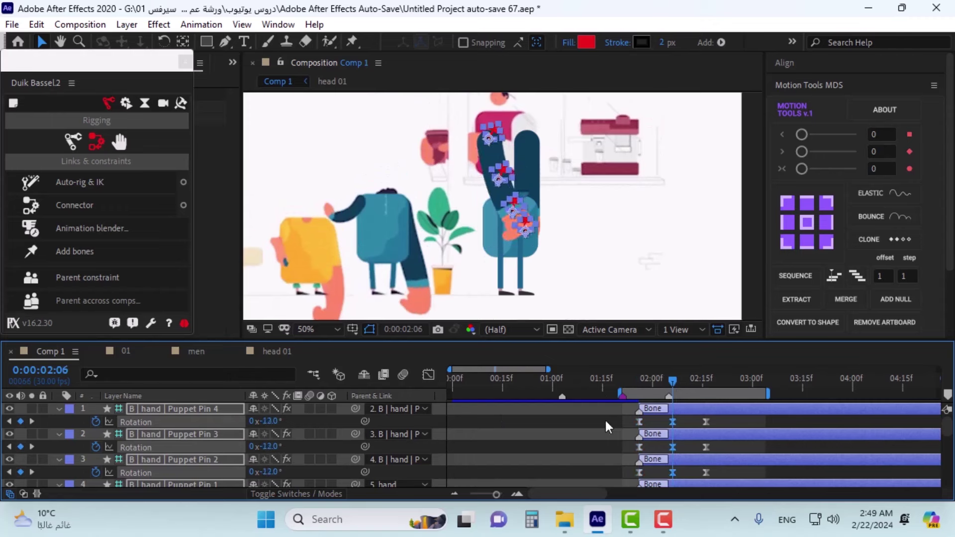
# Step: Preview the arm swing from the start of the hand bones' rotation keyframes
pyautogui.moveTo(672, 386); pyautogui.dragTo(638, 387)
pyautogui.press('space')
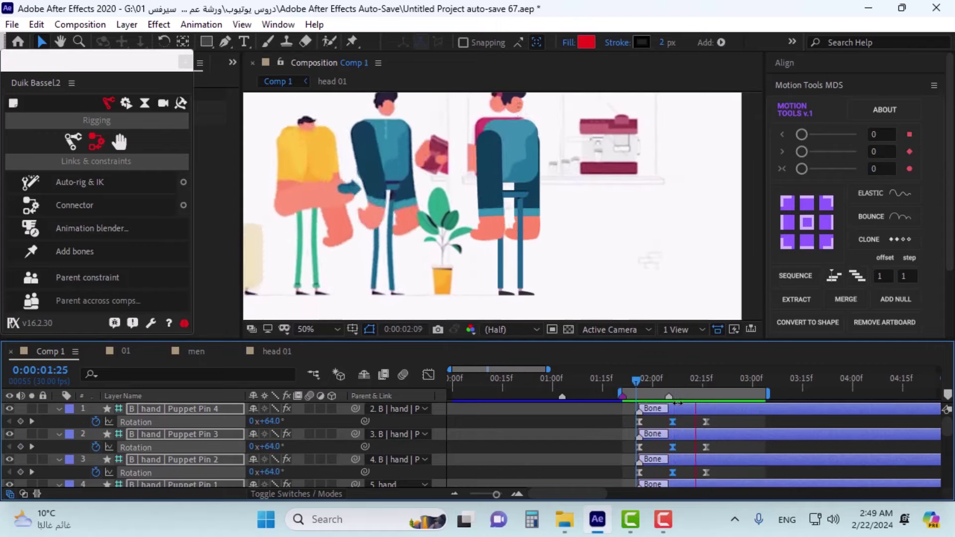
pyautogui.hotkey('ctrl', 'Down')
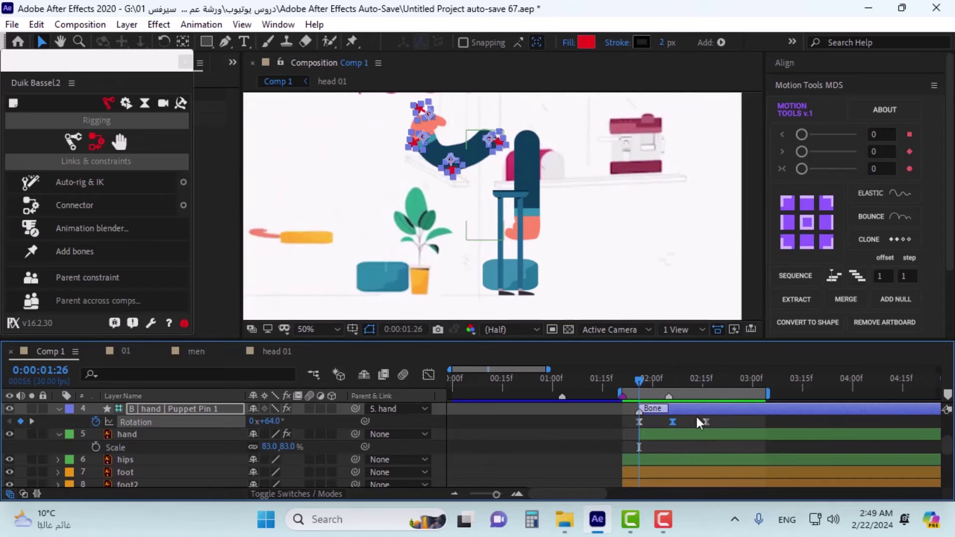
# Step: Parent the Puppet Pin 1 bone to the hand layer at 0:00:03:01
pyautogui.click(756, 385)
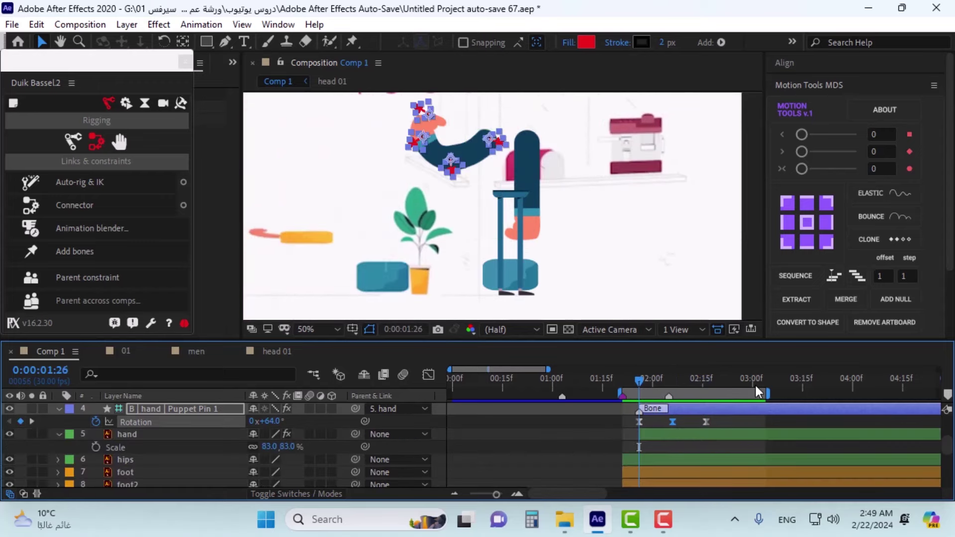
pyautogui.click(200, 413)
pyautogui.moveTo(356, 408); pyautogui.dragTo(196, 428)
pyautogui.click(182, 434)
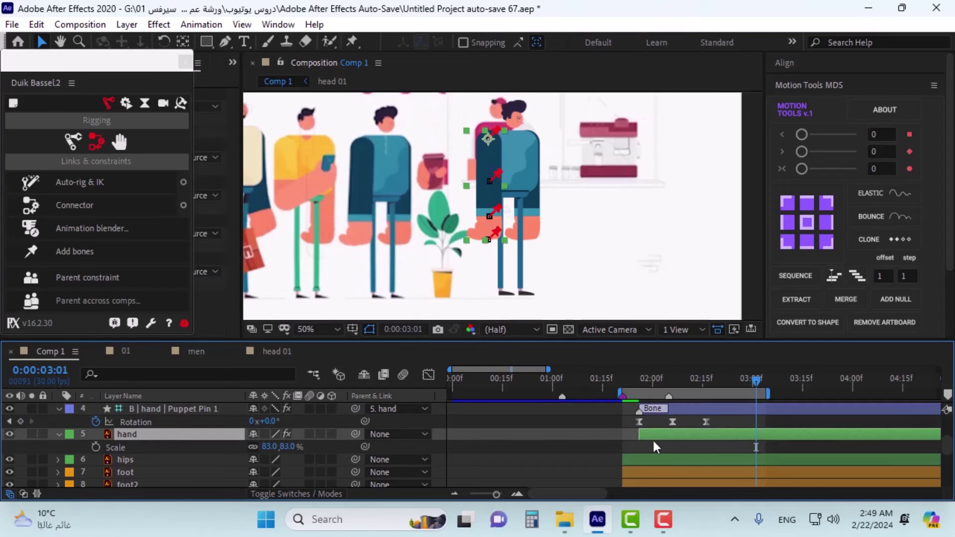
# Step: Add a 0% Scale keyframe to the hand layer at 0:00:01:26
pyautogui.moveTo(647, 384); pyautogui.dragTo(638, 386)
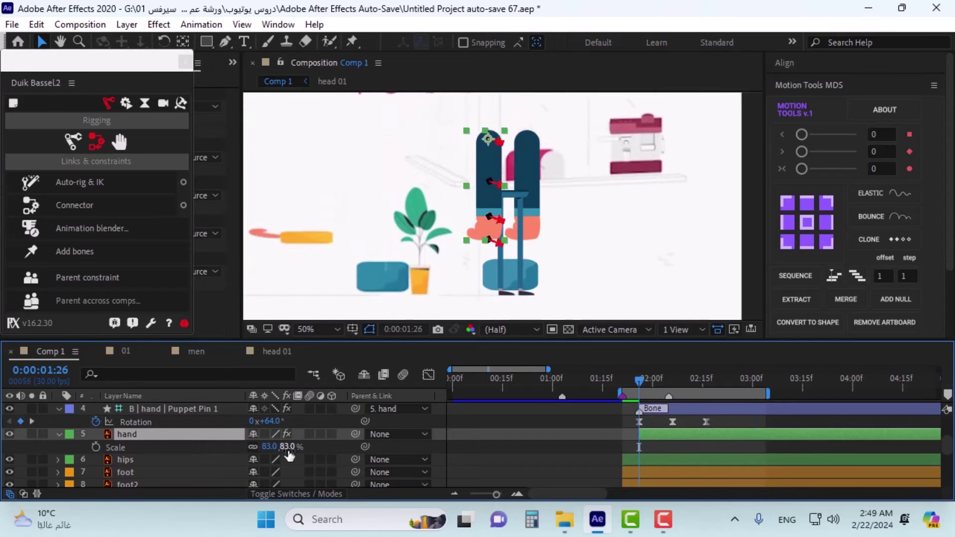
pyautogui.click(288, 450)
pyautogui.write('0')
pyautogui.press('Return')
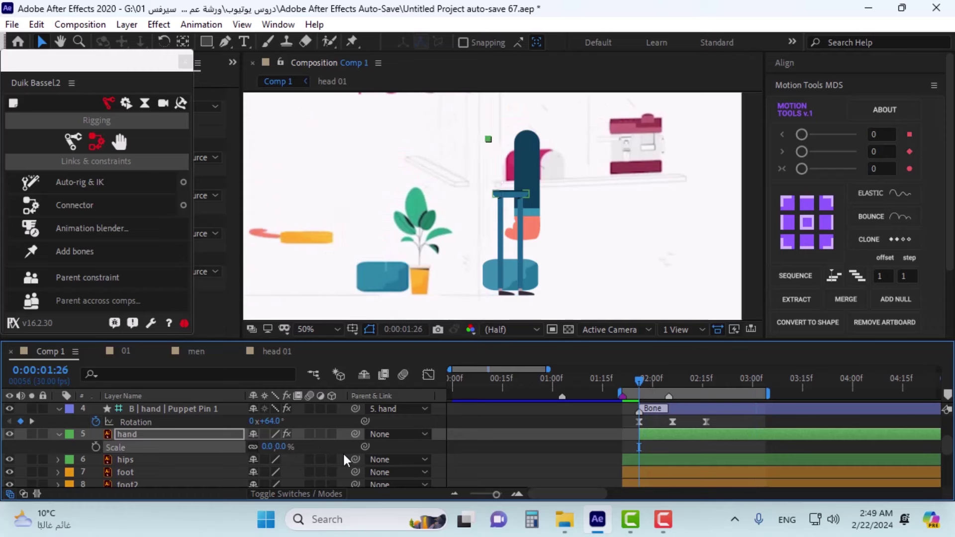
pyautogui.click(96, 447)
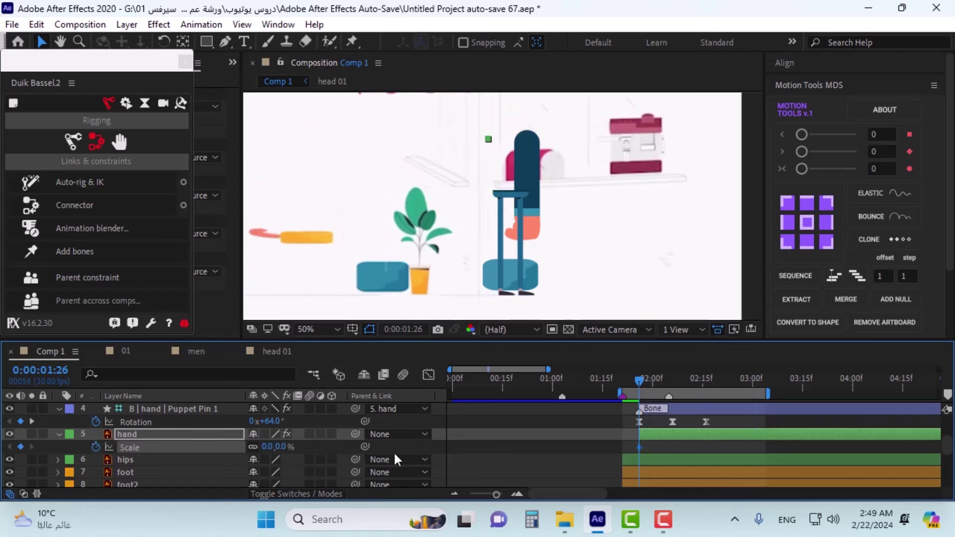
# Step: Set the hand layer's Scale to 100% at 0:00:02:06 as a second keyframe
pyautogui.hotkey('shift', 'pagedown')
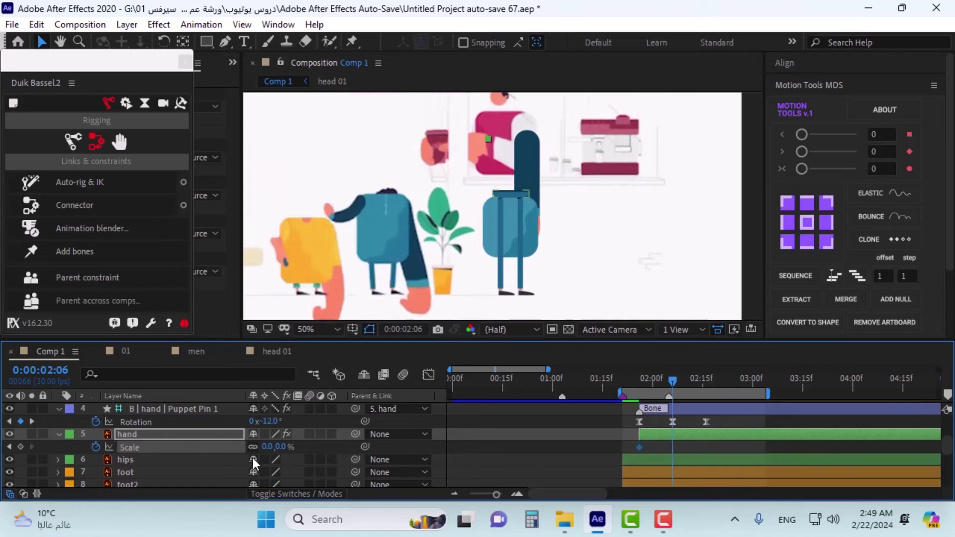
pyautogui.click(284, 446)
pyautogui.write('100')
pyautogui.press('Return')
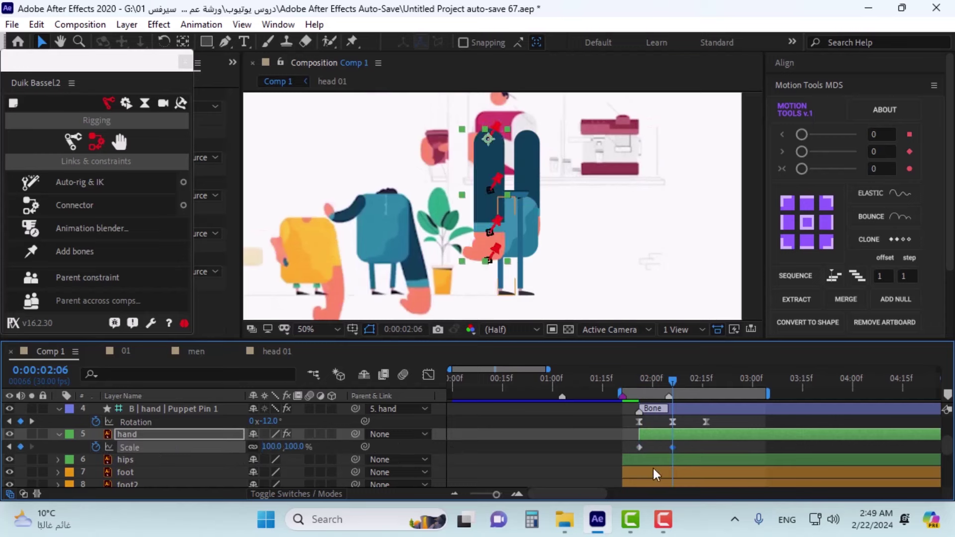
# Step: Apply Easy Ease to both of the hand layer's Scale keyframes
pyautogui.moveTo(682, 440); pyautogui.dragTo(629, 451)
pyautogui.rightClick(668, 447)
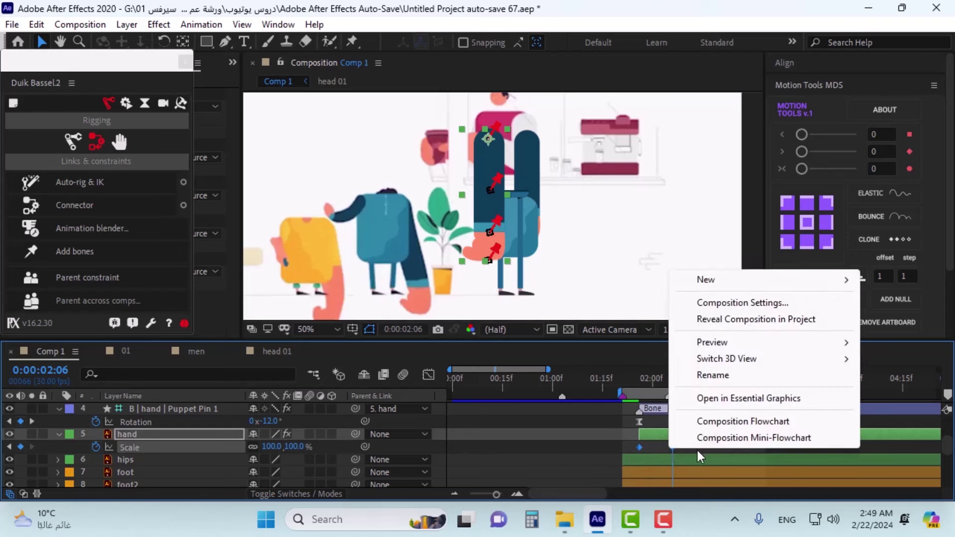
pyautogui.click(626, 448)
pyautogui.click(673, 448)
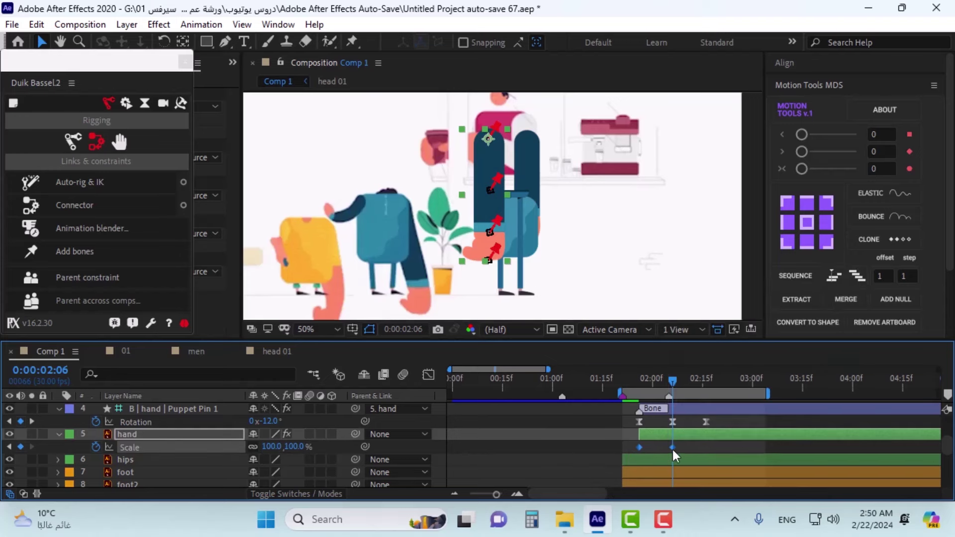
pyautogui.rightClick(672, 448)
pyautogui.moveTo(688, 441)
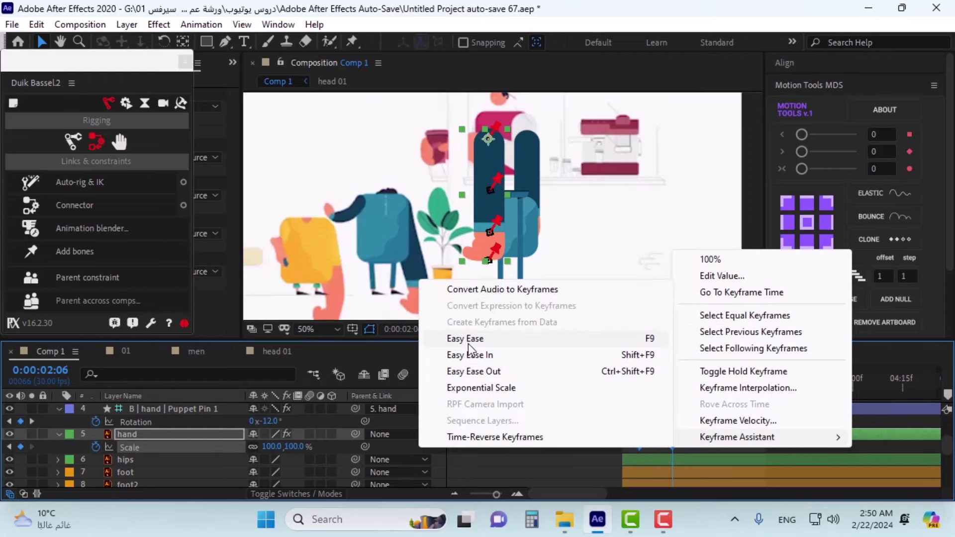
pyautogui.click(468, 338)
pyautogui.click(690, 442)
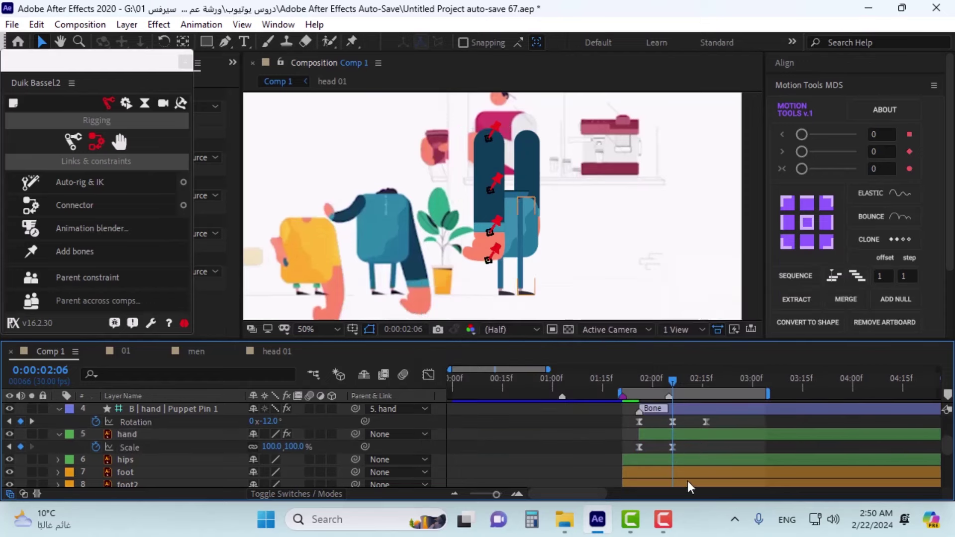
pyautogui.click(666, 520)
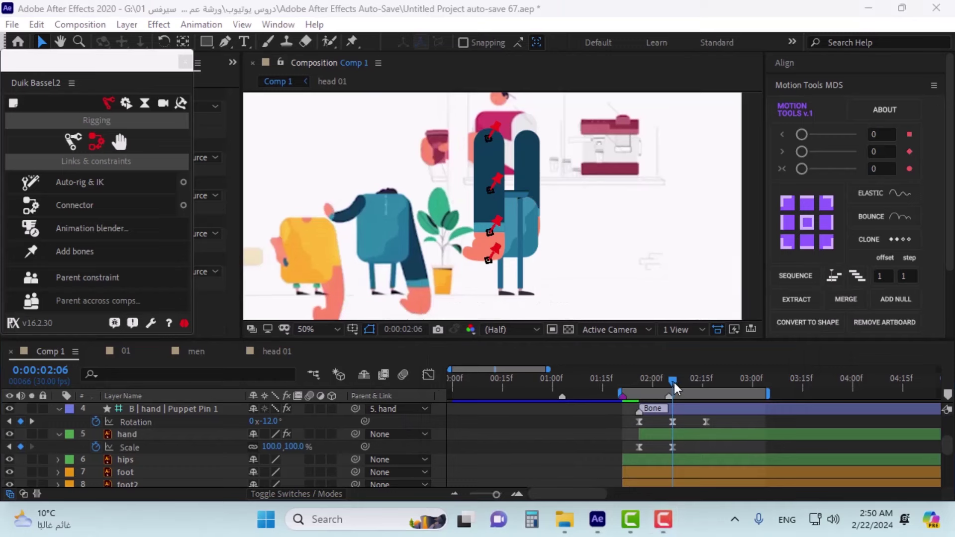
# Step: Parent the hand layer to the body layer at 0:00:03:00 and check the arm at 0:00:01:27
pyautogui.moveTo(674, 380); pyautogui.dragTo(754, 377)
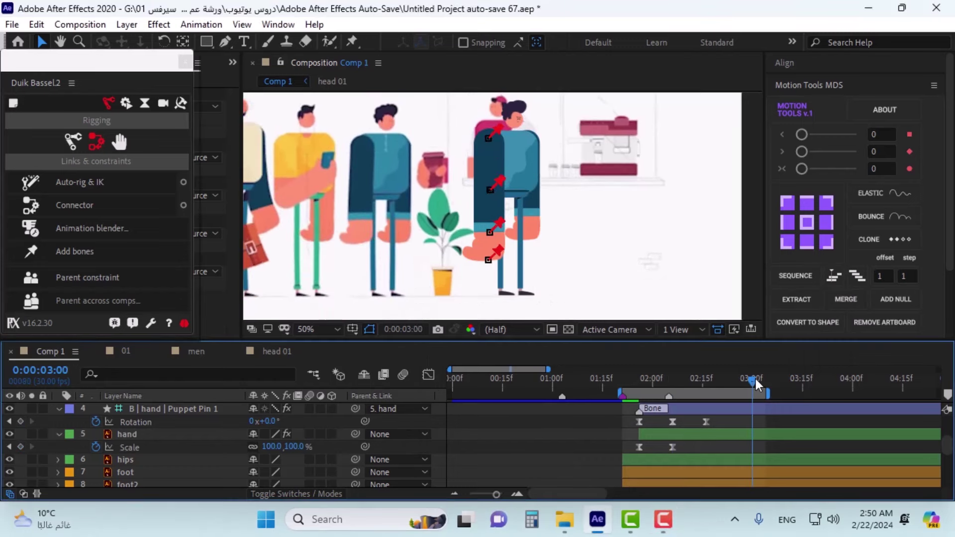
pyautogui.click(671, 434)
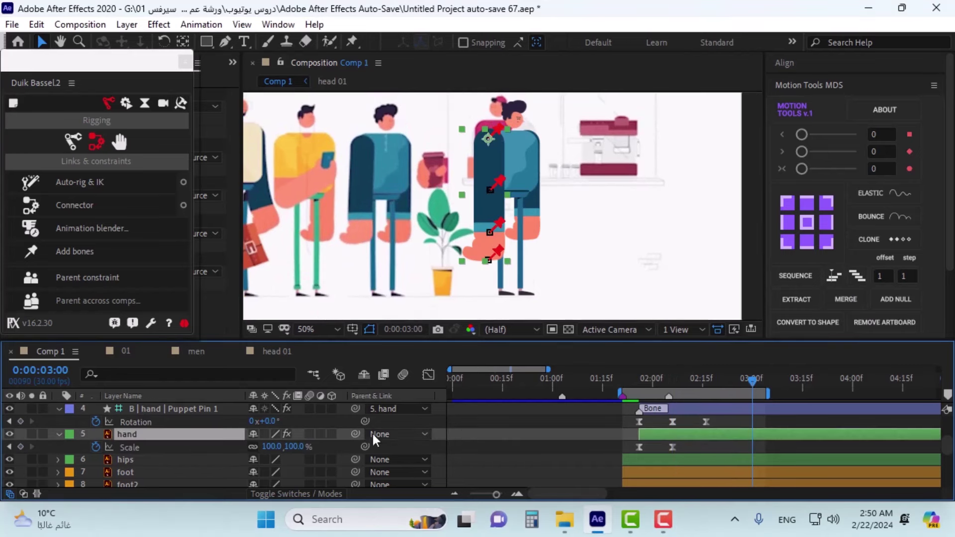
pyautogui.click(391, 435)
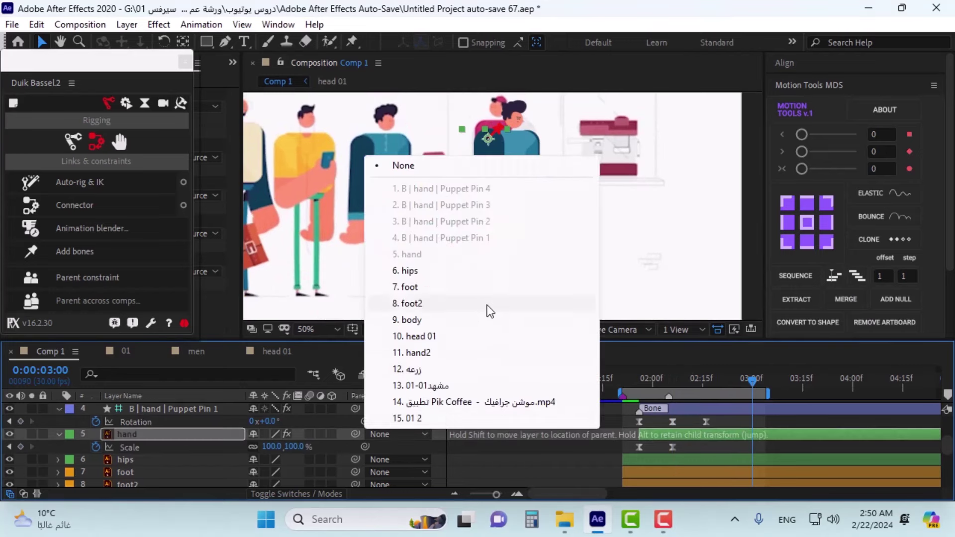
pyautogui.click(426, 317)
pyautogui.moveTo(642, 380)
pyautogui.mouseDown()
pyautogui.moveTo(632, 384)
pyautogui.moveTo(658, 386)
pyautogui.moveTo(643, 385)
pyautogui.mouseUp()
pyautogui.scroll(3, 544, 431)
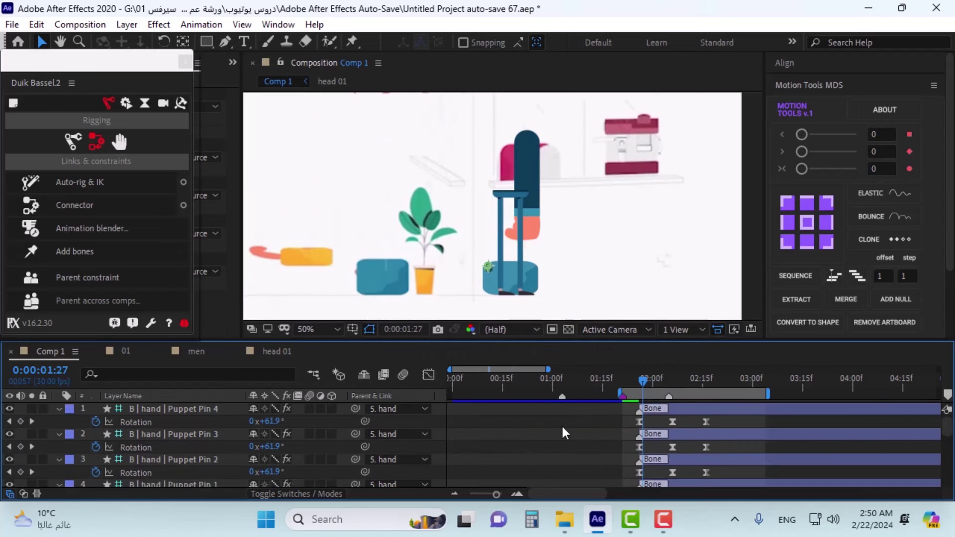
# Step: Chain the hand bones at 0:00:03:01 by parenting Puppet Pin 4 to Pin 3, Pin 3 to Pin 2, and Pin 2 to Pin 1
pyautogui.click(756, 383)
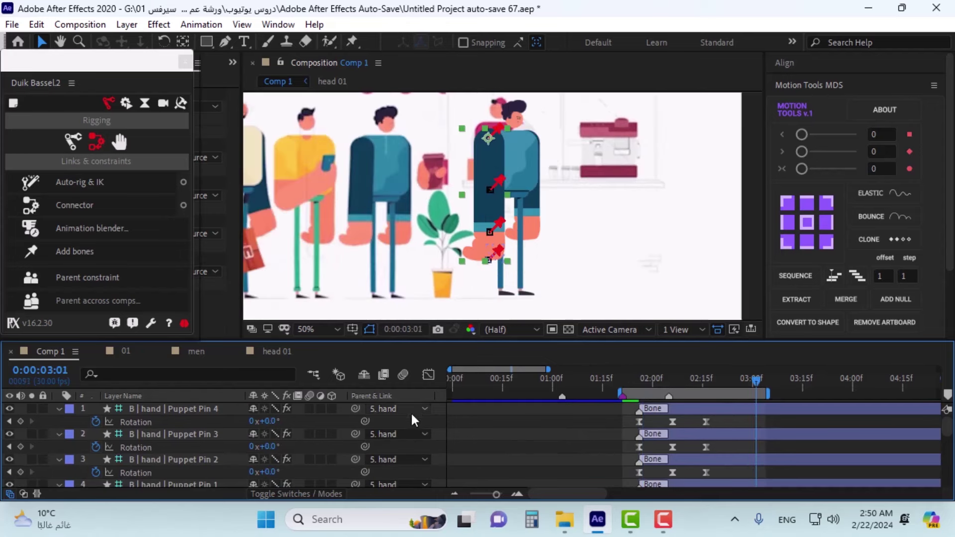
pyautogui.scroll(-3, 378, 447)
pyautogui.scroll(3, 132, 472)
pyautogui.click(168, 408)
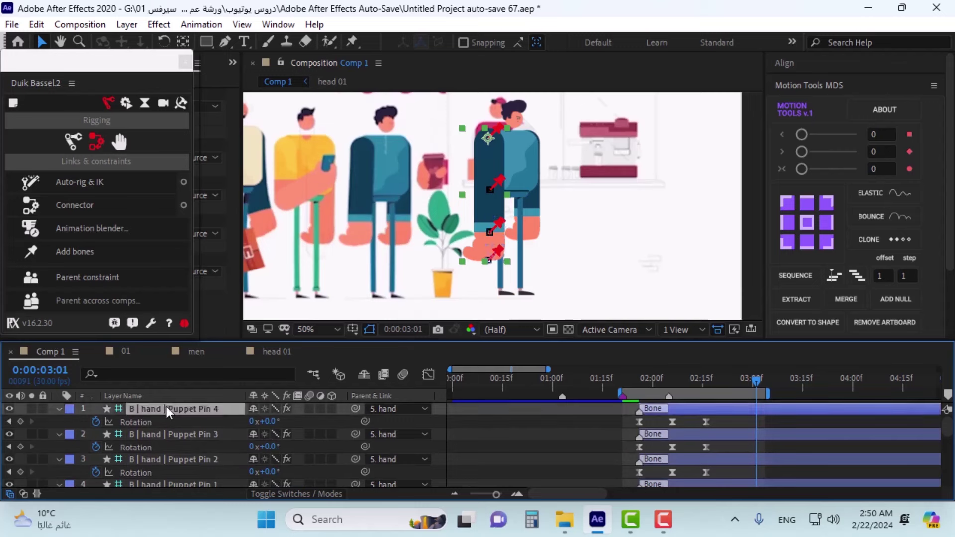
pyautogui.moveTo(355, 409); pyautogui.dragTo(196, 433)
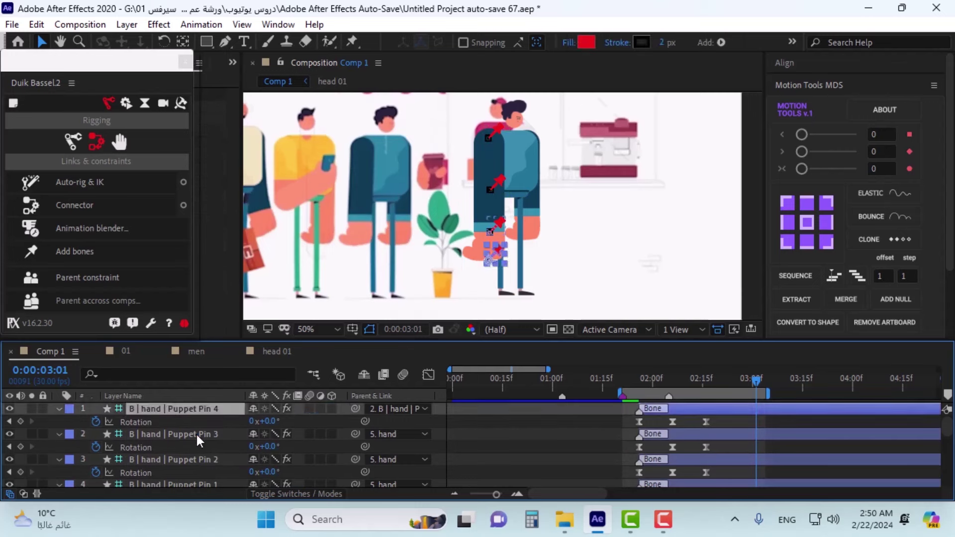
pyautogui.click(196, 433)
pyautogui.moveTo(355, 434); pyautogui.dragTo(184, 461)
pyautogui.click(184, 461)
pyautogui.scroll(-2, 199, 450)
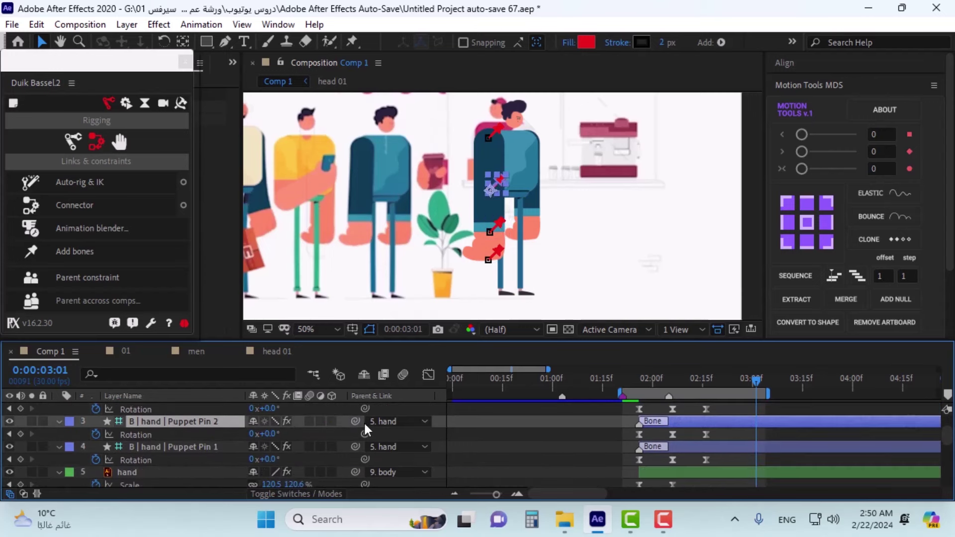
pyautogui.moveTo(356, 421); pyautogui.dragTo(186, 447)
pyautogui.click(186, 447)
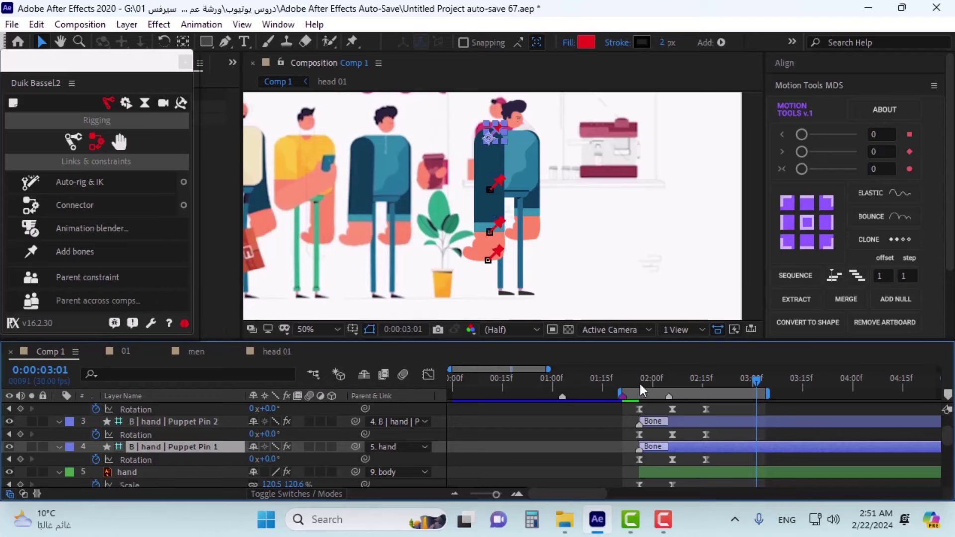
# Step: Shift the hand layer and its four bone layers later so they start at 0:00:02:01
pyautogui.moveTo(733, 381); pyautogui.dragTo(656, 397)
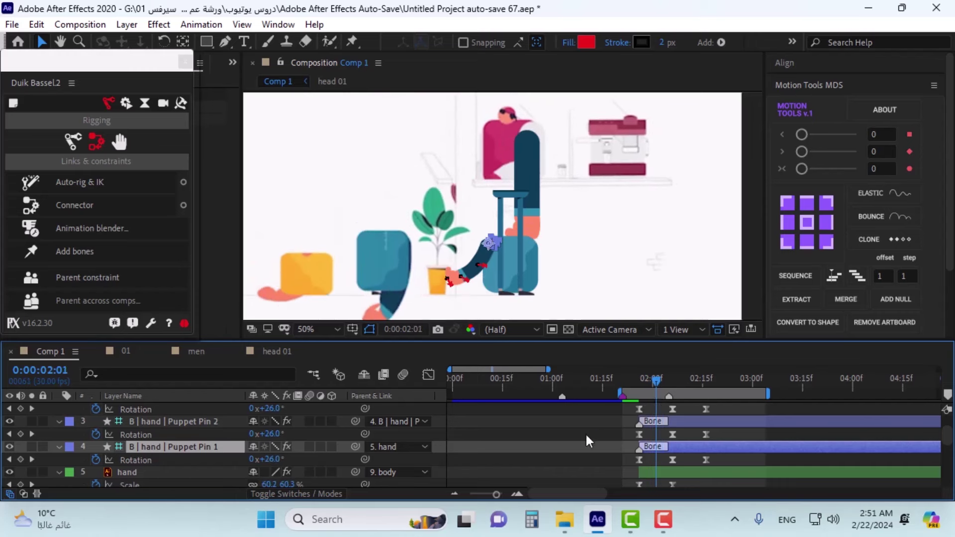
pyautogui.scroll(-3, 650, 420)
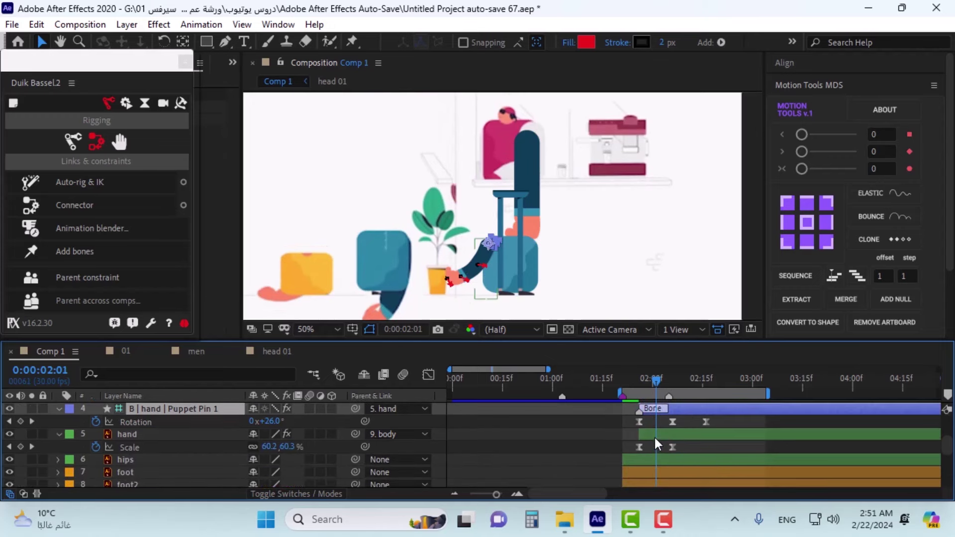
pyautogui.click(655, 436)
pyautogui.scroll(3, 664, 422)
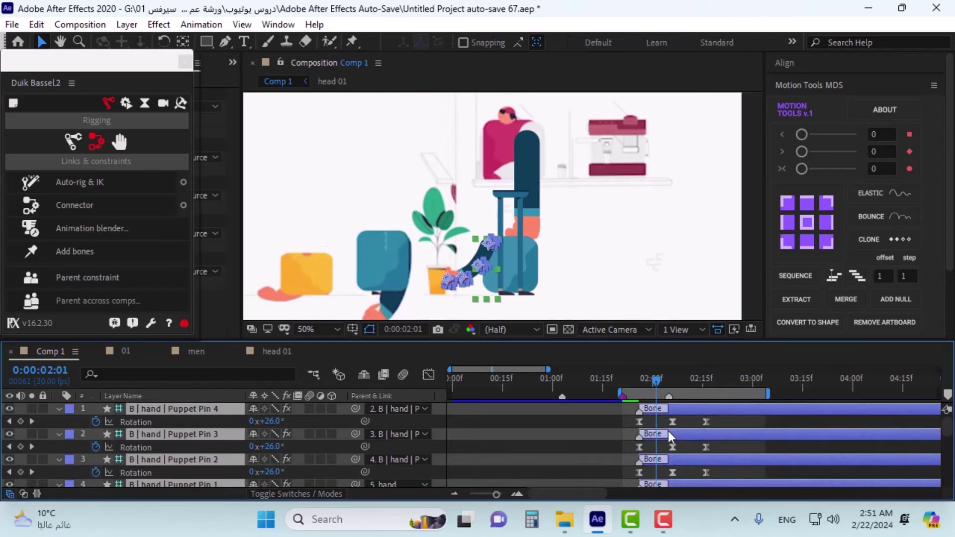
pyautogui.scroll(-3, 669, 443)
pyautogui.moveTo(653, 437); pyautogui.dragTo(665, 439)
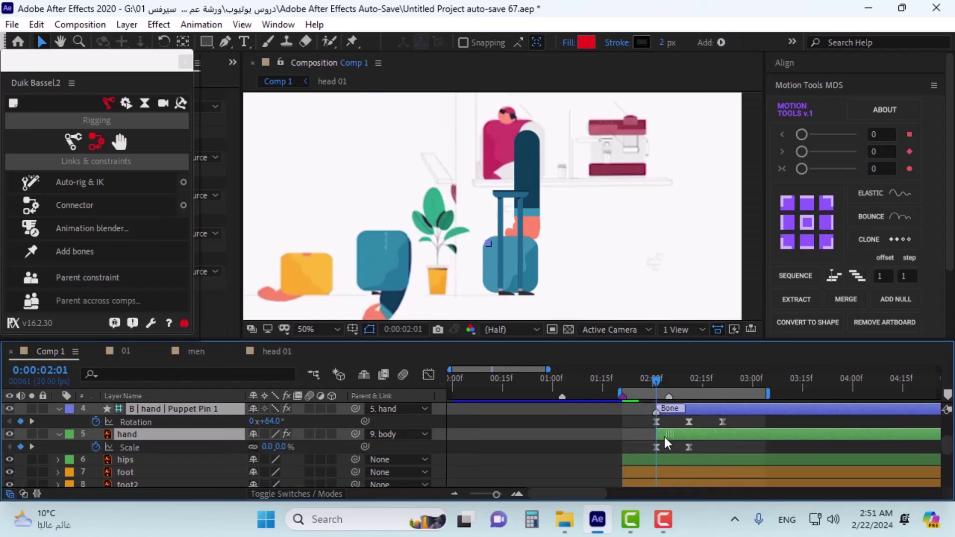
# Step: Move the bones' last two Rotation keyframes and the hand's last Scale keyframe two frames later, with the Scale keyframe at 0:00:02:13
pyautogui.moveTo(661, 381); pyautogui.dragTo(674, 380)
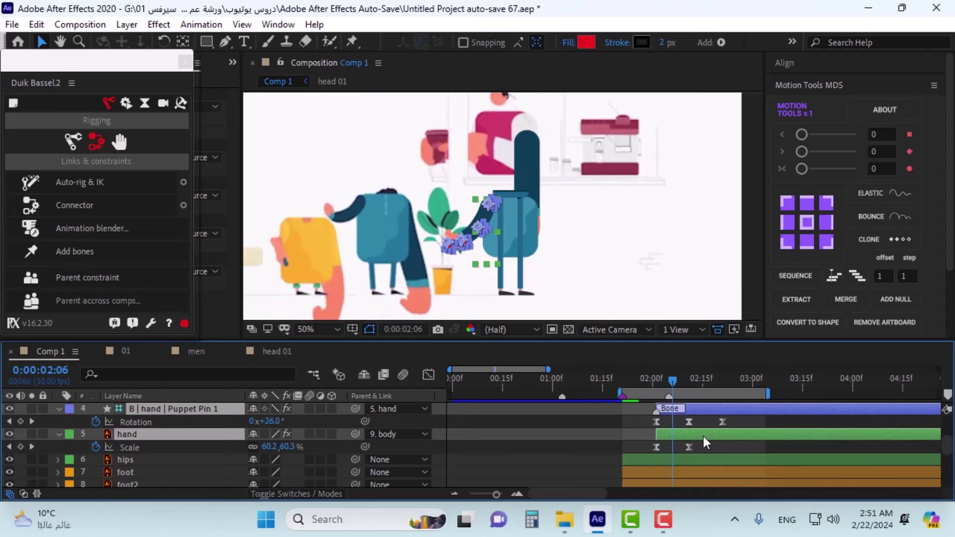
pyautogui.click(689, 446)
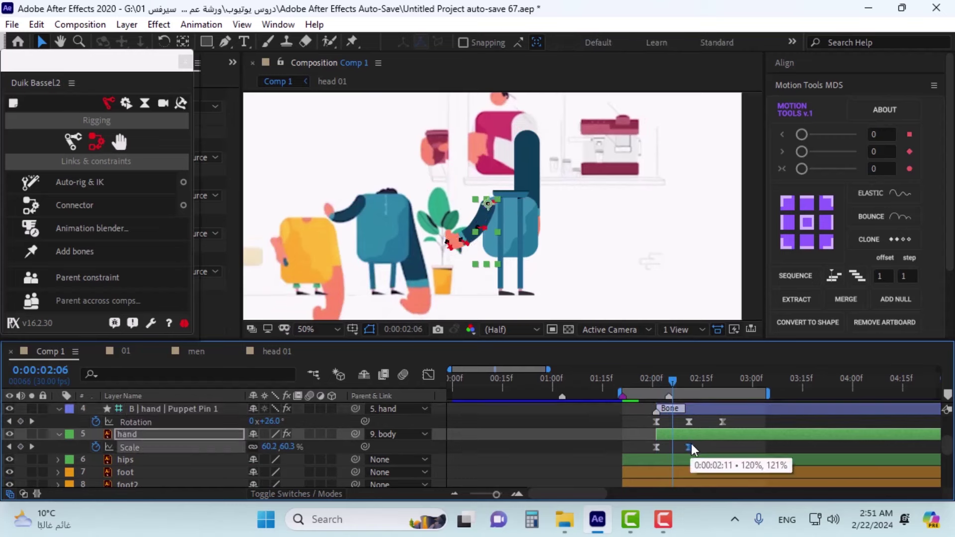
pyautogui.scroll(3, 697, 435)
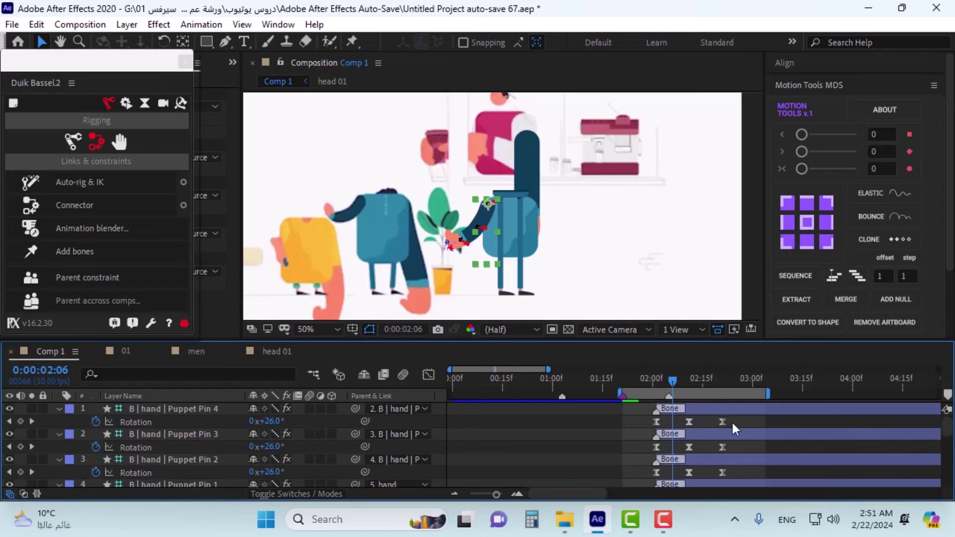
pyautogui.moveTo(732, 423); pyautogui.dragTo(688, 434)
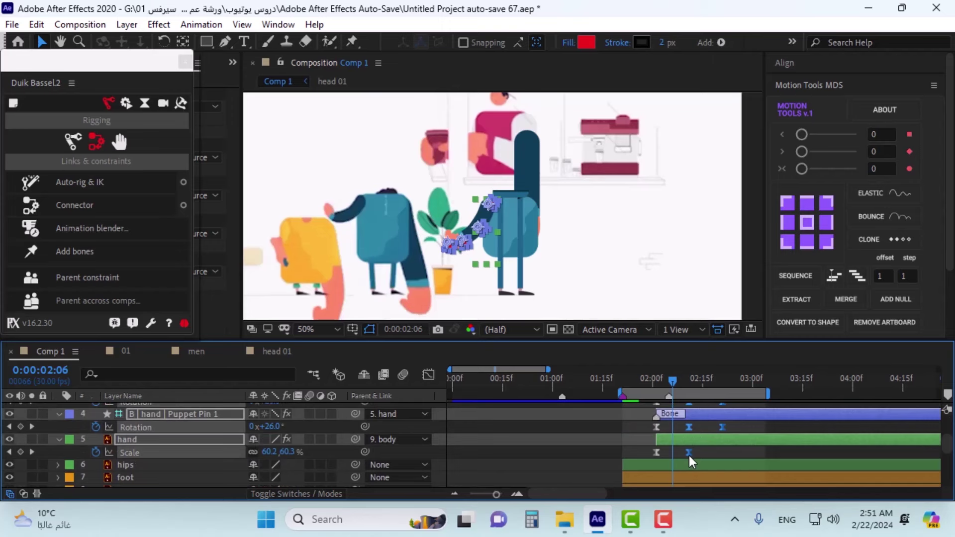
pyautogui.moveTo(690, 456)
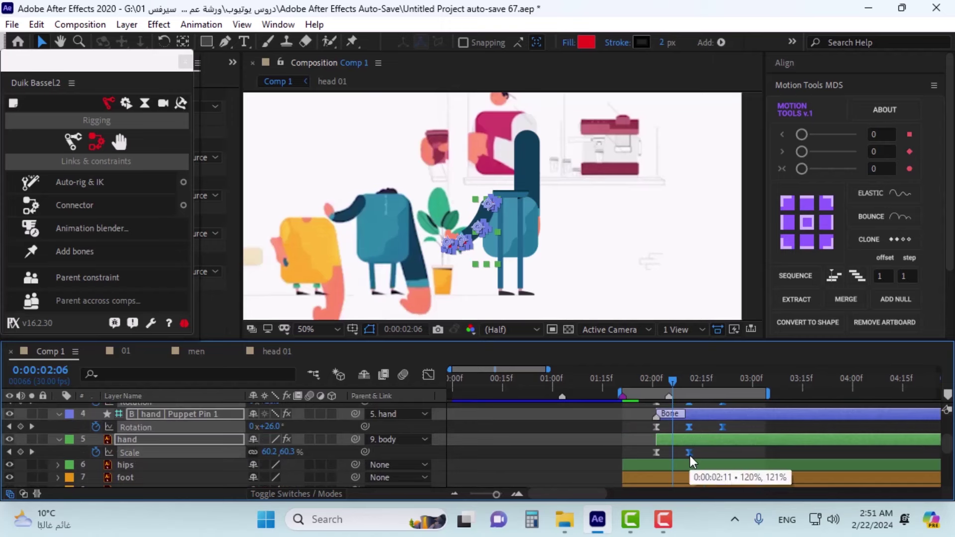
pyautogui.hotkey('alt', 'Right')
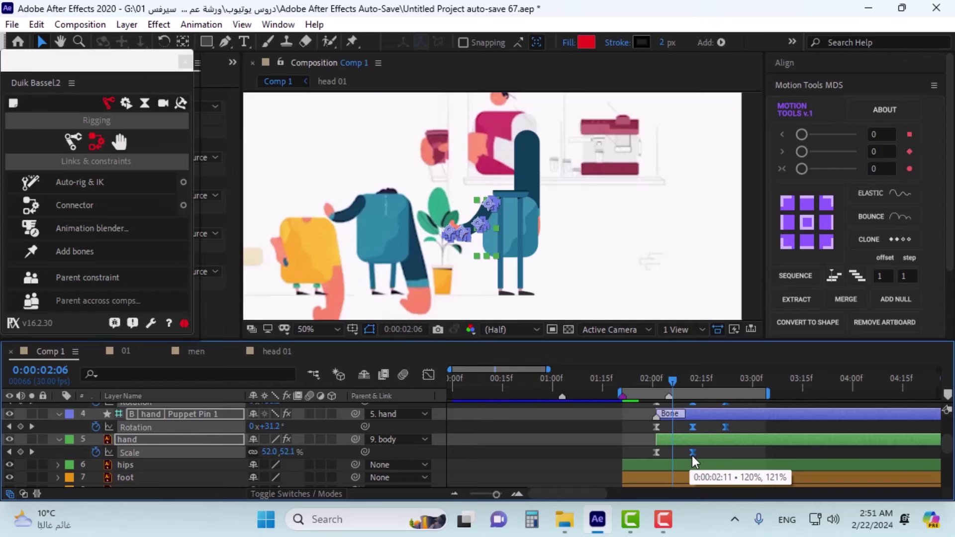
pyautogui.hotkey('alt', 'Right')
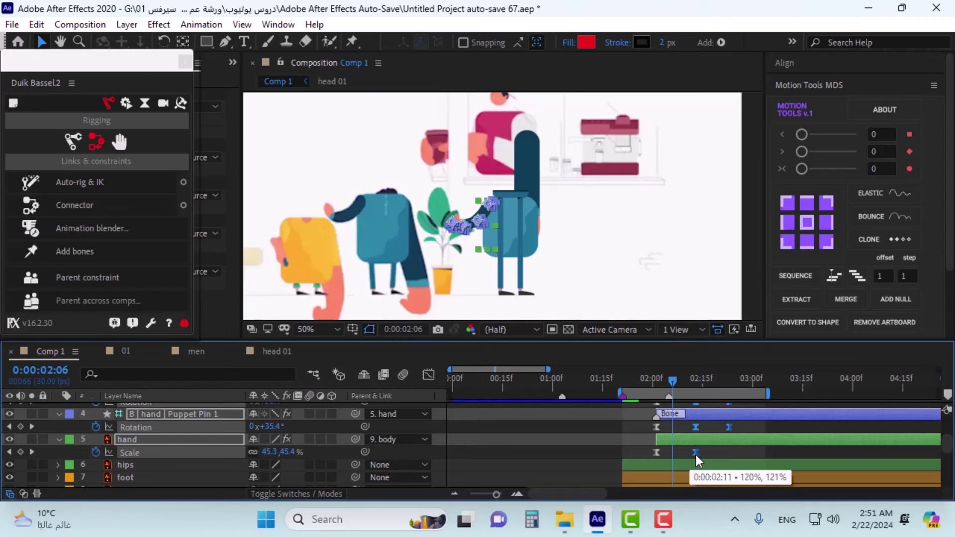
pyautogui.moveTo(697, 452); pyautogui.dragTo(696, 455)
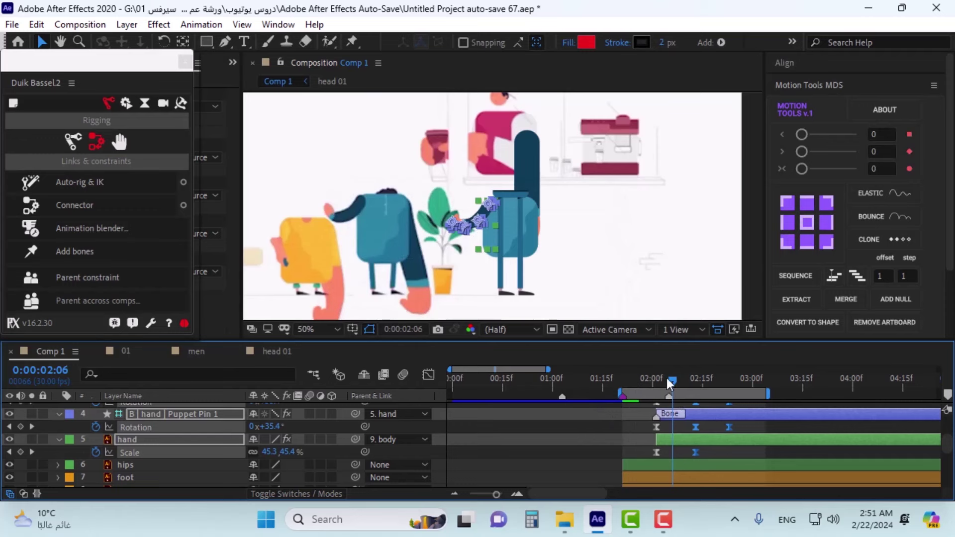
# Step: Delay the selected bone Rotation and hand Scale keyframes further, from 0:00:02:13 to 0:00:02:18
pyautogui.moveTo(667, 377); pyautogui.dragTo(689, 383)
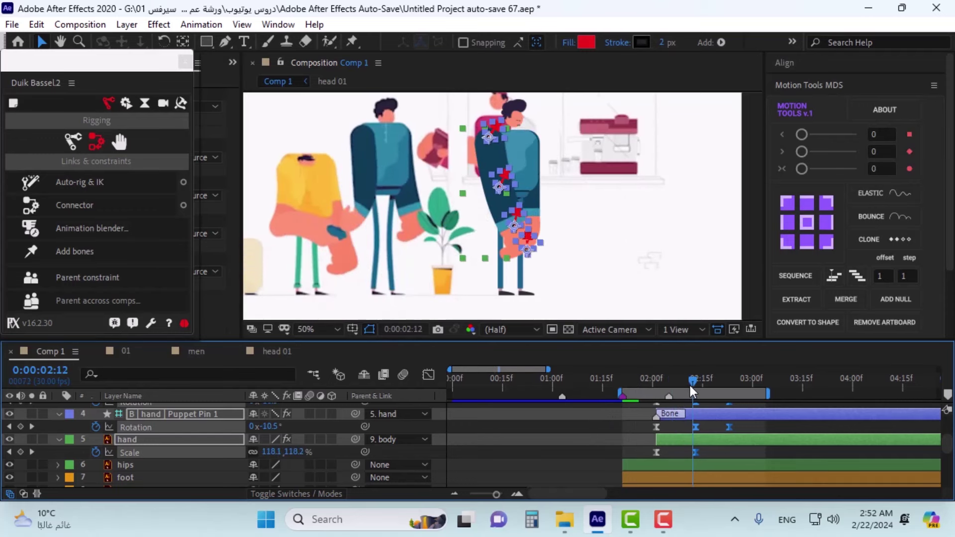
pyautogui.moveTo(690, 386); pyautogui.dragTo(691, 386)
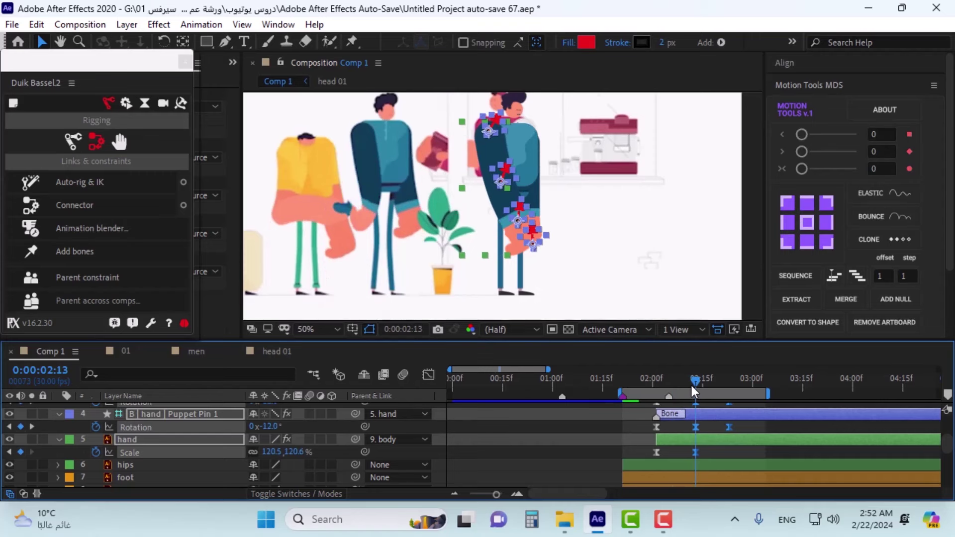
pyautogui.moveTo(697, 455); pyautogui.dragTo(712, 450)
# Step: Move the bones' final Rotation keyframes to 0:00:02:27 and preview the arm swing from 0:00:01:28
pyautogui.moveTo(704, 384); pyautogui.dragTo(739, 387)
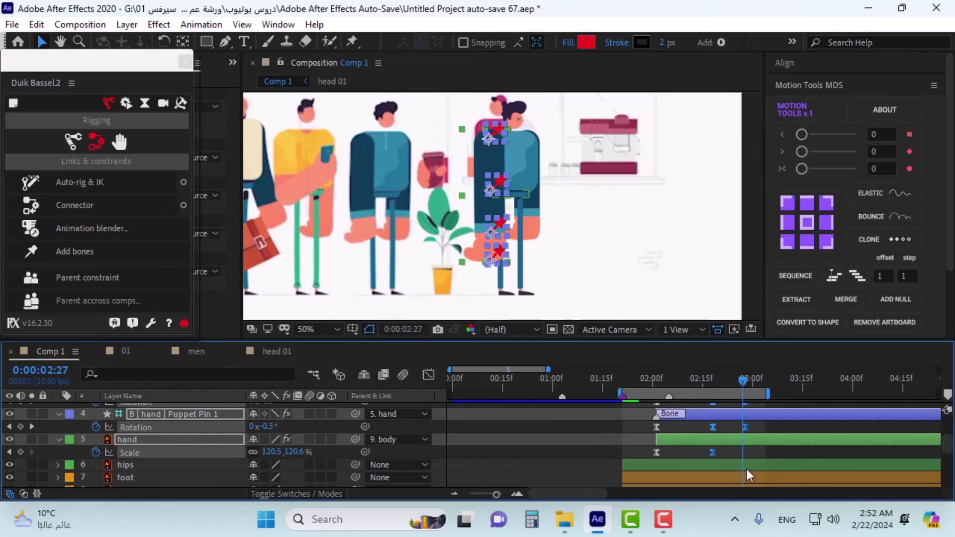
pyautogui.scroll(3, 751, 455)
pyautogui.scroll(-2, 749, 448)
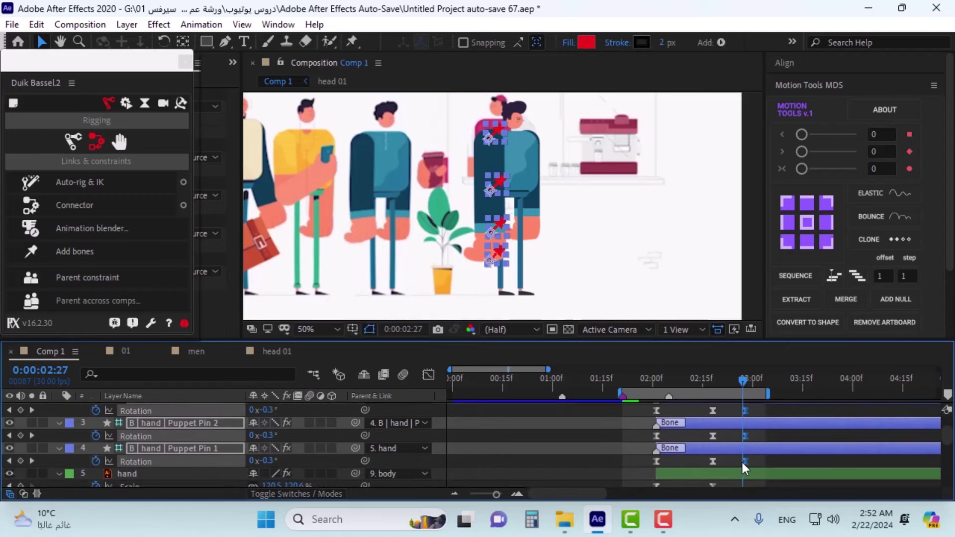
pyautogui.moveTo(746, 460); pyautogui.dragTo(743, 461)
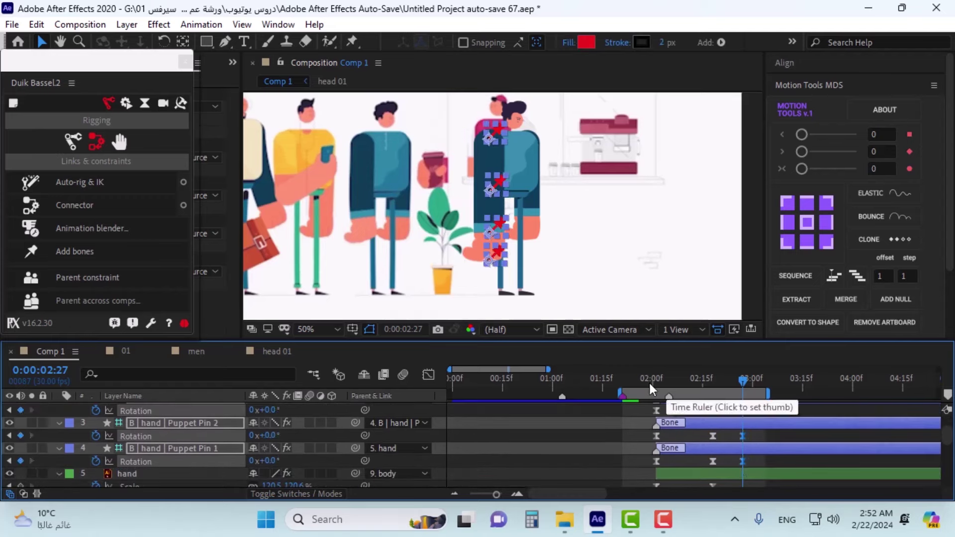
pyautogui.moveTo(649, 381); pyautogui.dragTo(646, 402)
pyautogui.press('space')
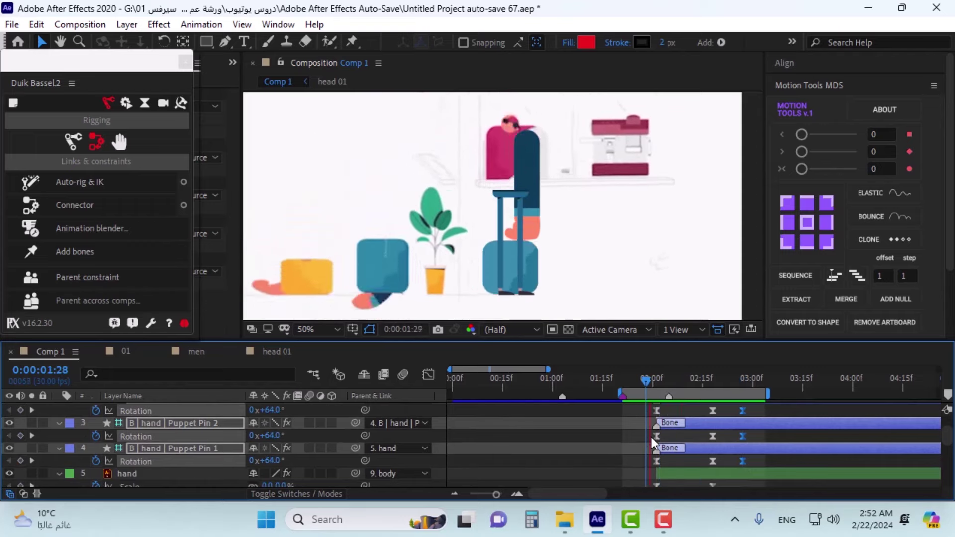
pyautogui.scroll(-3, 649, 456)
pyautogui.scroll(3, 730, 440)
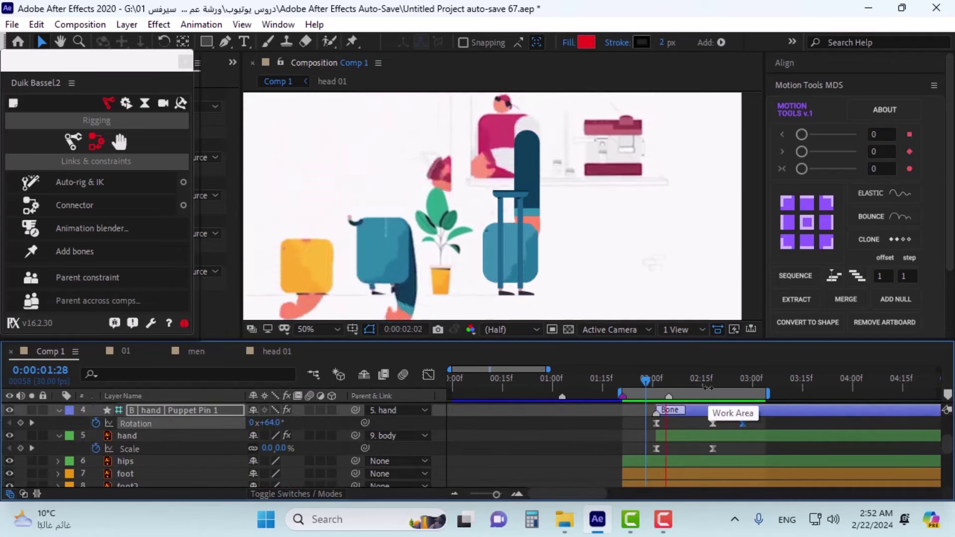
# Step: Set the hand layer's Scale keyframe at 0:00:02:18 to 100%
pyautogui.click(190, 438)
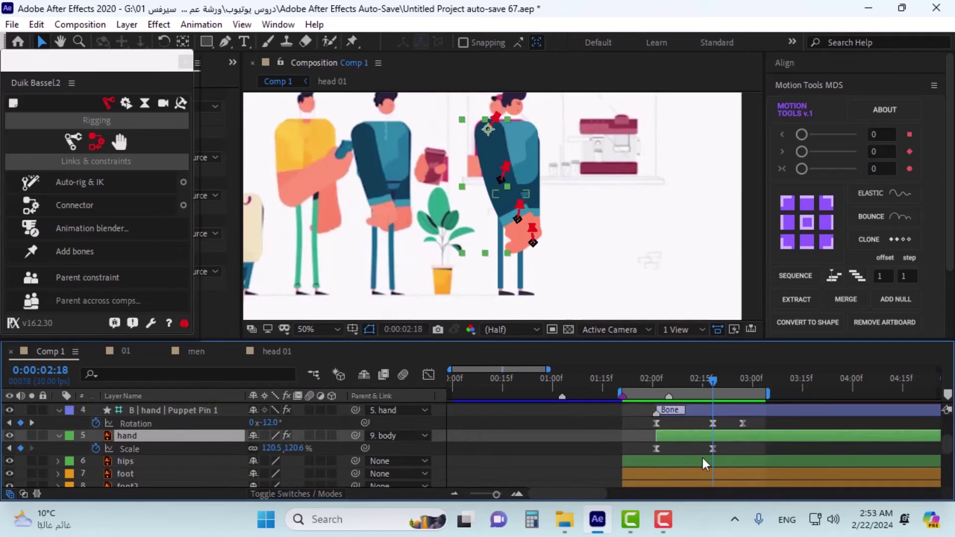
pyautogui.click(678, 446)
pyautogui.press('j')
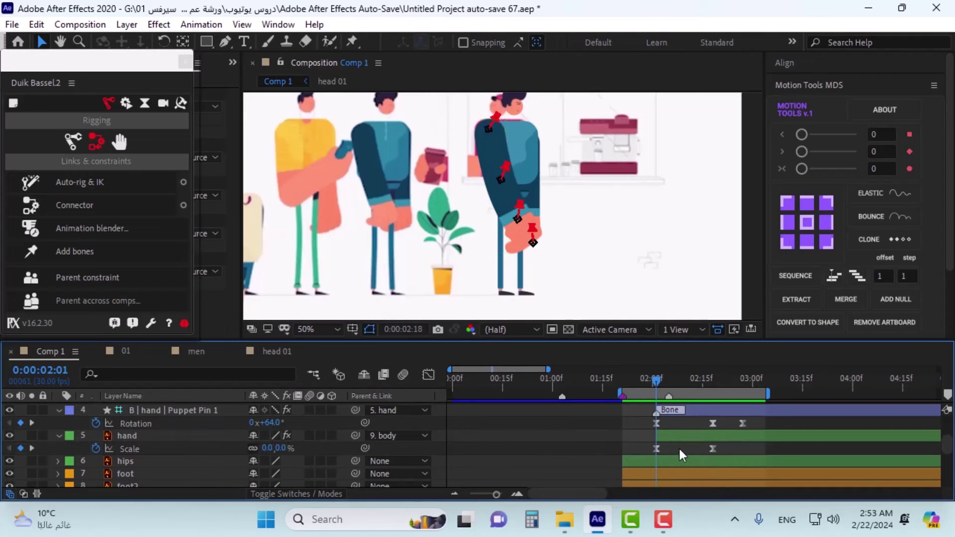
pyautogui.click(654, 447)
pyautogui.press('k')
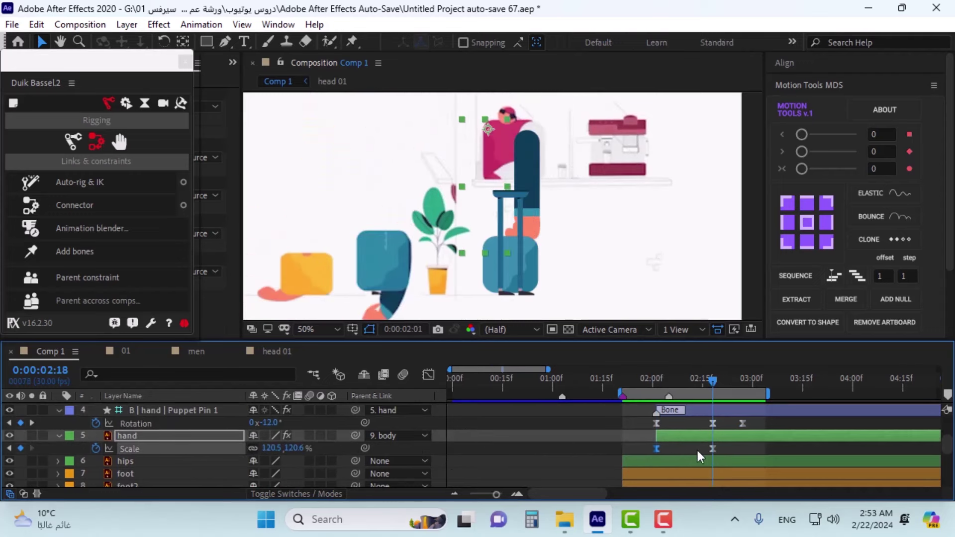
pyautogui.click(713, 448)
pyautogui.click(297, 449)
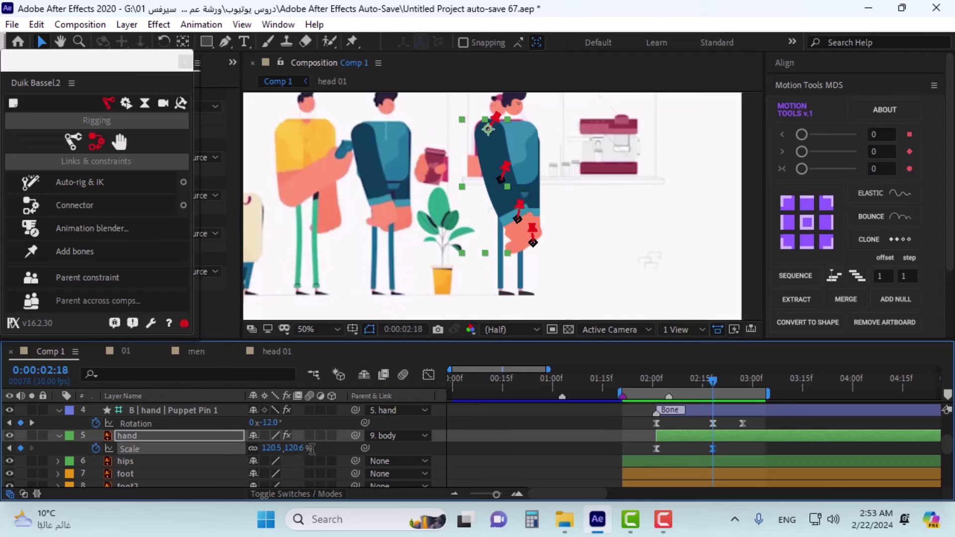
pyautogui.write('100')
pyautogui.press('Return')
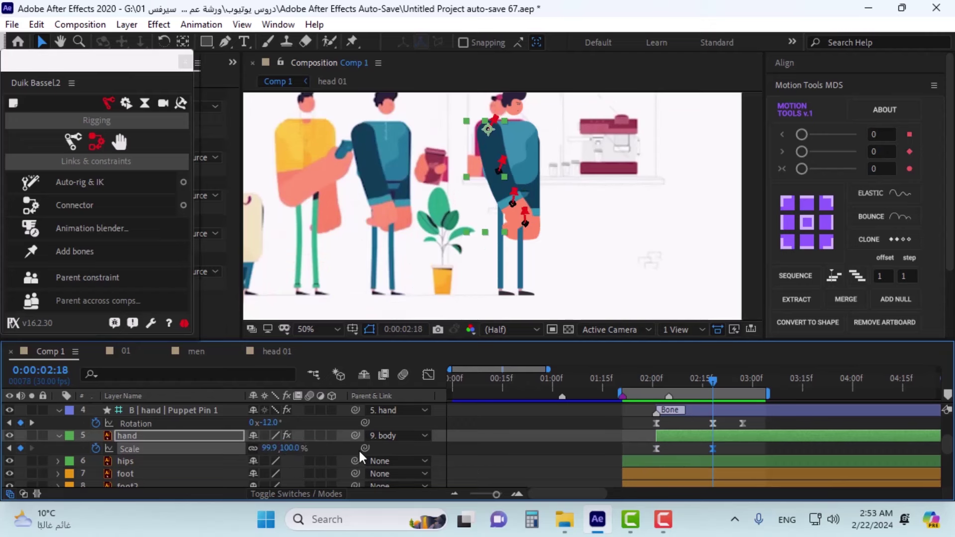
# Step: Move the hand's last Scale keyframe earlier to 0:00:02:12, previewing the arm's scale-in
pyautogui.moveTo(712, 449); pyautogui.dragTo(699, 447)
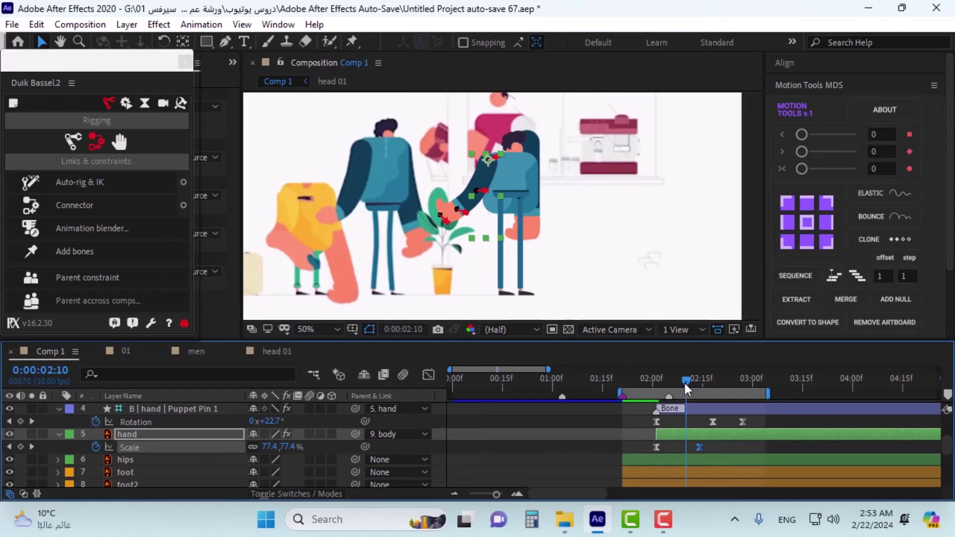
pyautogui.moveTo(686, 387); pyautogui.dragTo(660, 397)
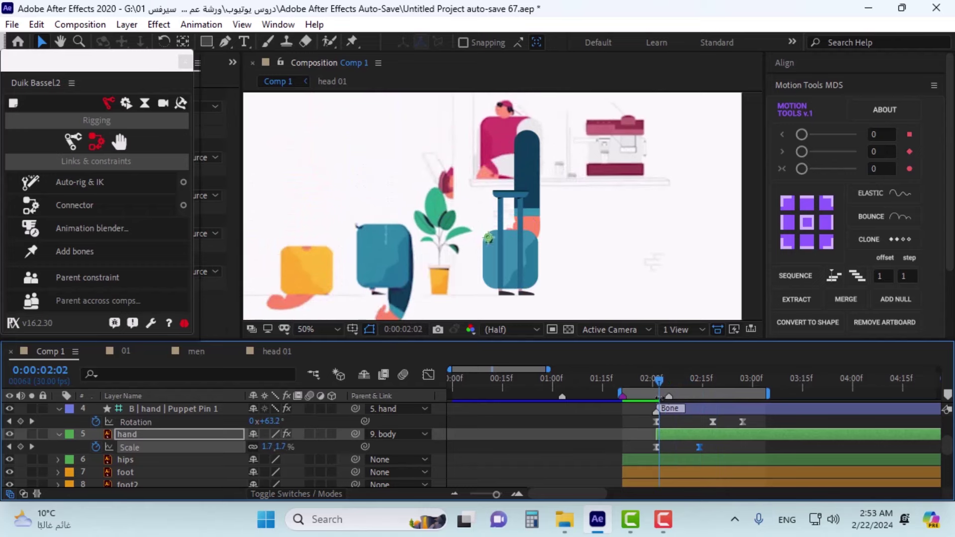
pyautogui.press('space')
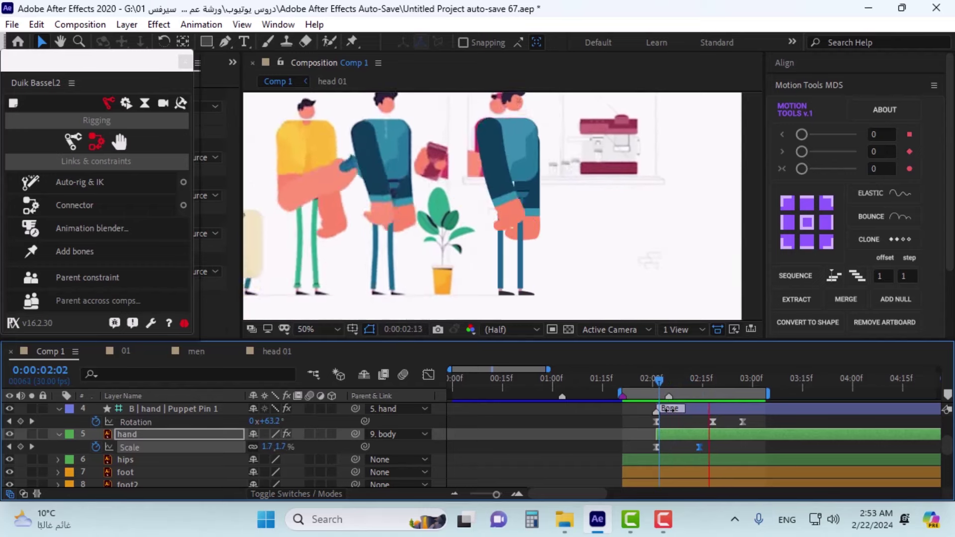
pyautogui.click(665, 383)
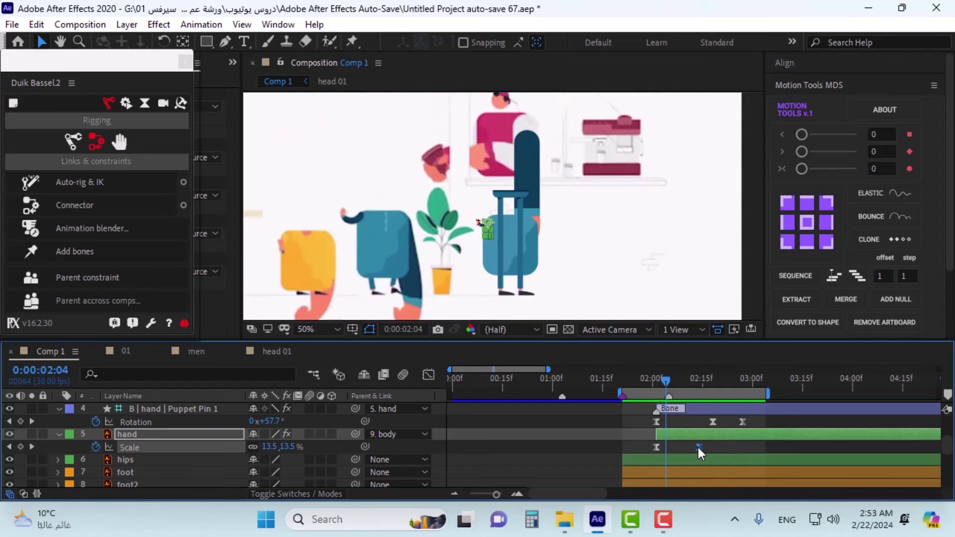
pyautogui.moveTo(697, 447); pyautogui.dragTo(697, 448)
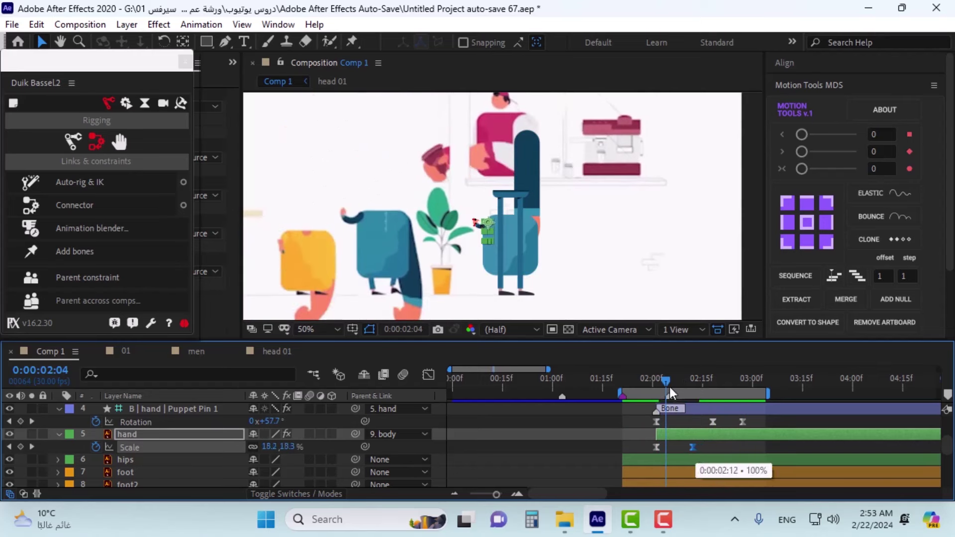
pyautogui.moveTo(672, 387)
pyautogui.mouseDown()
pyautogui.moveTo(714, 378)
pyautogui.moveTo(682, 382)
pyautogui.mouseUp()
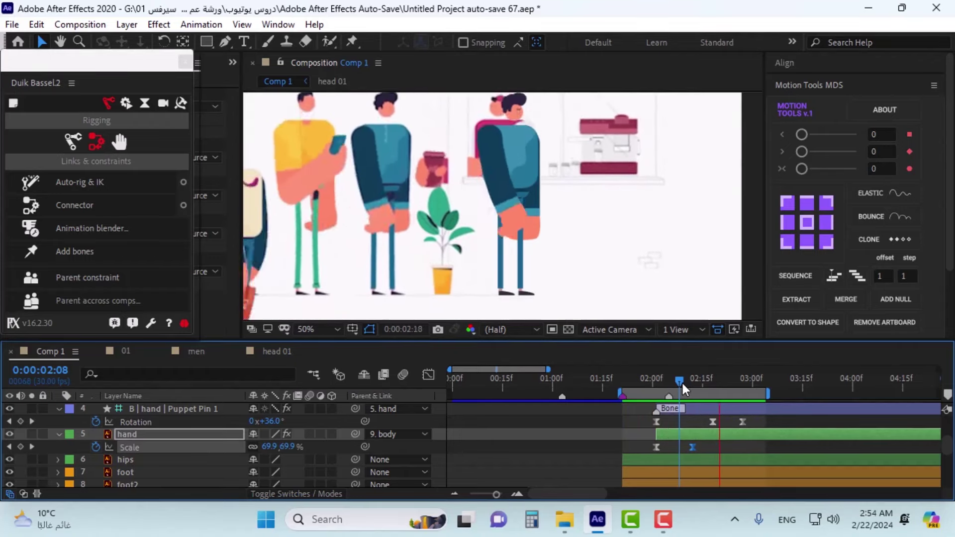
pyautogui.press('space')
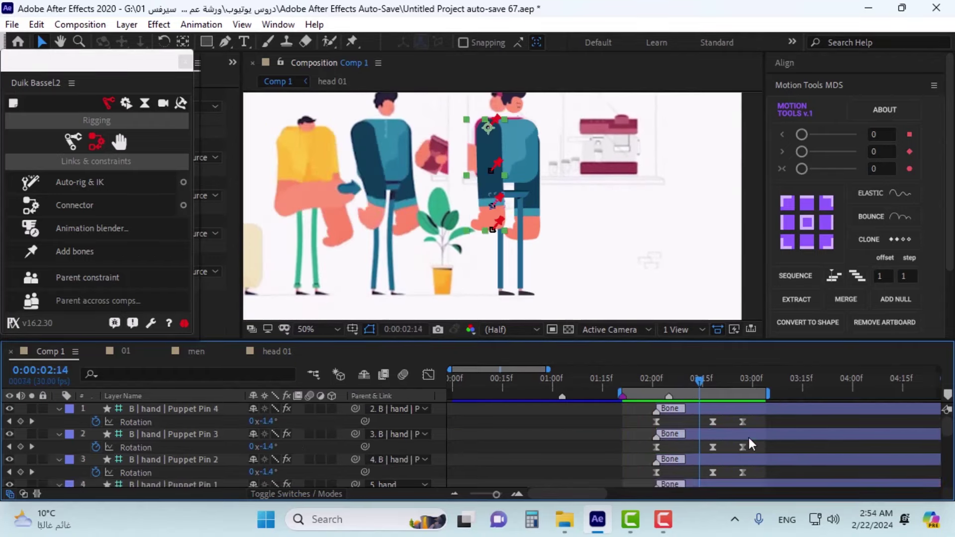
# Step: Try earlier timings for the bones' last two Rotation keyframes during preview, then move them back to 0:00:02:18 and 0:00:02:27
pyautogui.moveTo(750, 422); pyautogui.dragTo(705, 443)
pyautogui.scroll(1, 705, 419)
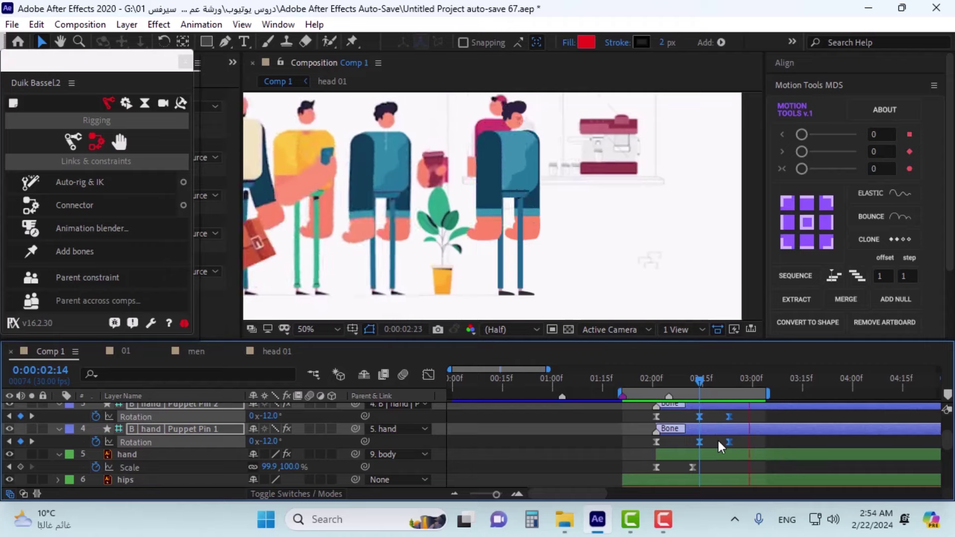
pyautogui.press('space')
pyautogui.moveTo(699, 442); pyautogui.dragTo(706, 443)
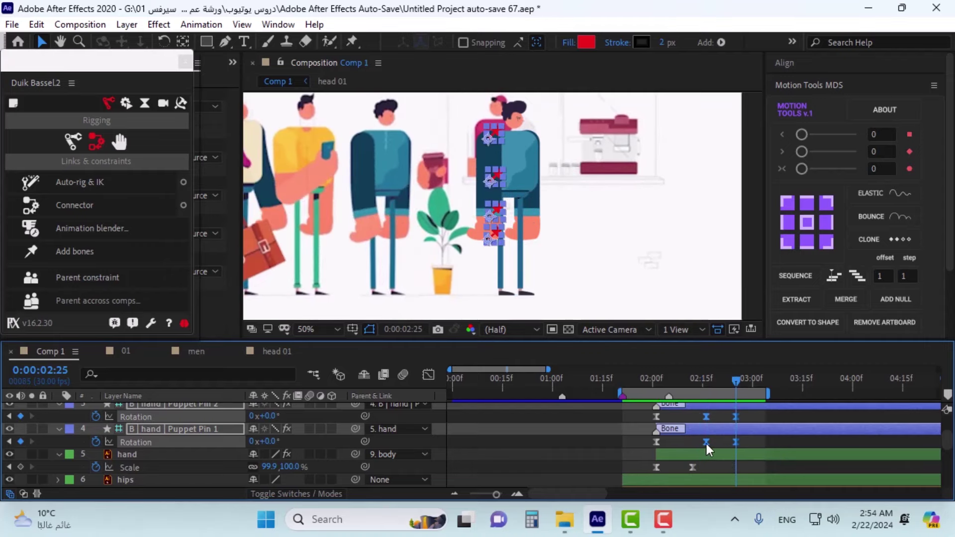
pyautogui.press('space')
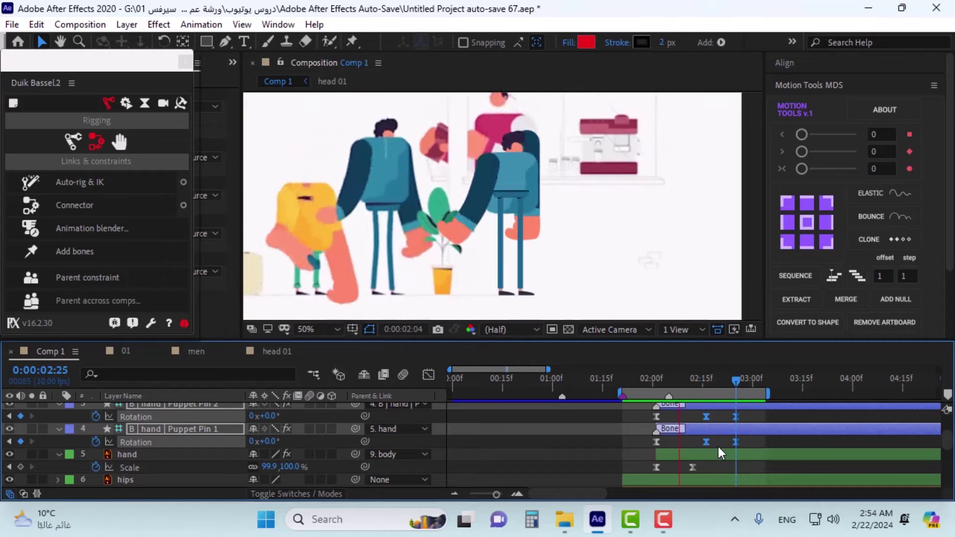
pyautogui.hotkey('alt', 'Right')
pyautogui.hotkey('alt', 'Right')
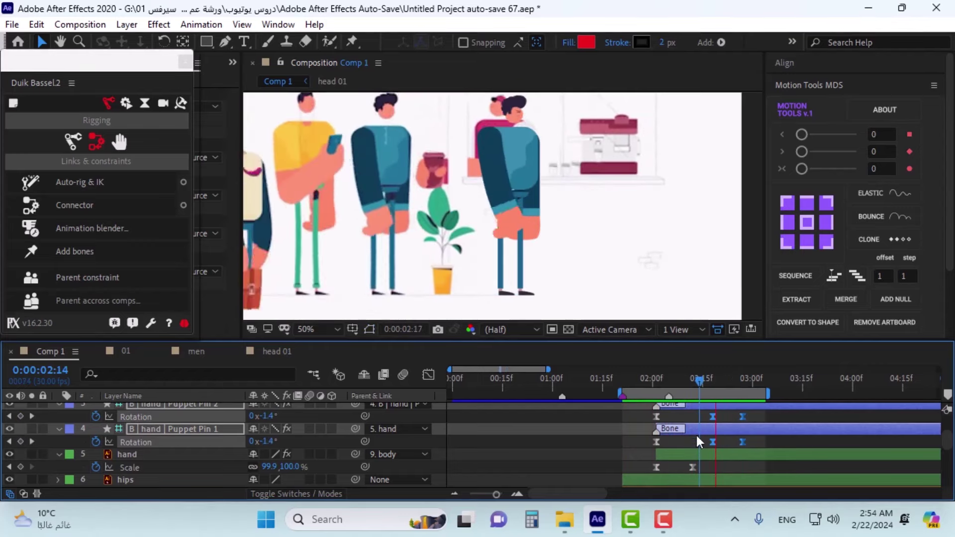
# Step: Stop the preview and solo the hand2 layer
pyautogui.press('space')
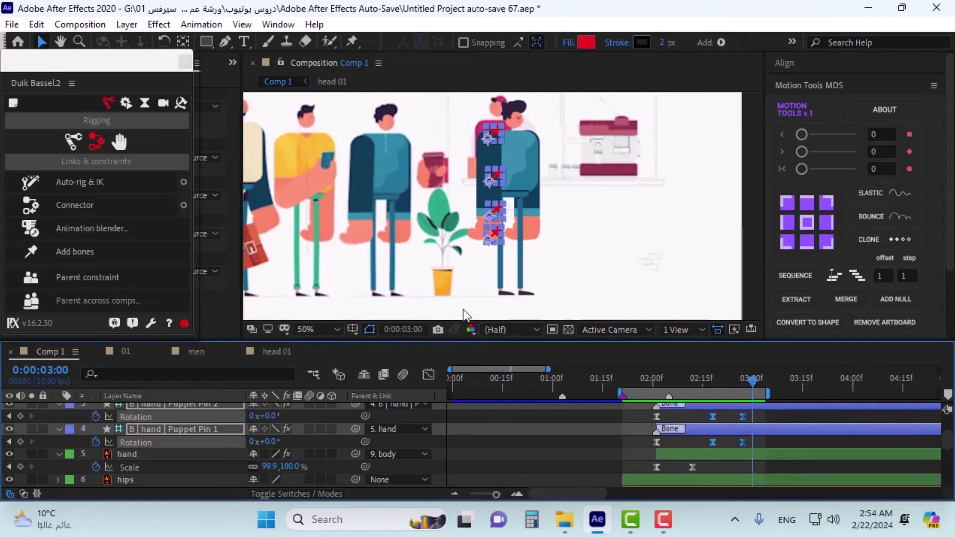
pyautogui.scroll(-5, 601, 445)
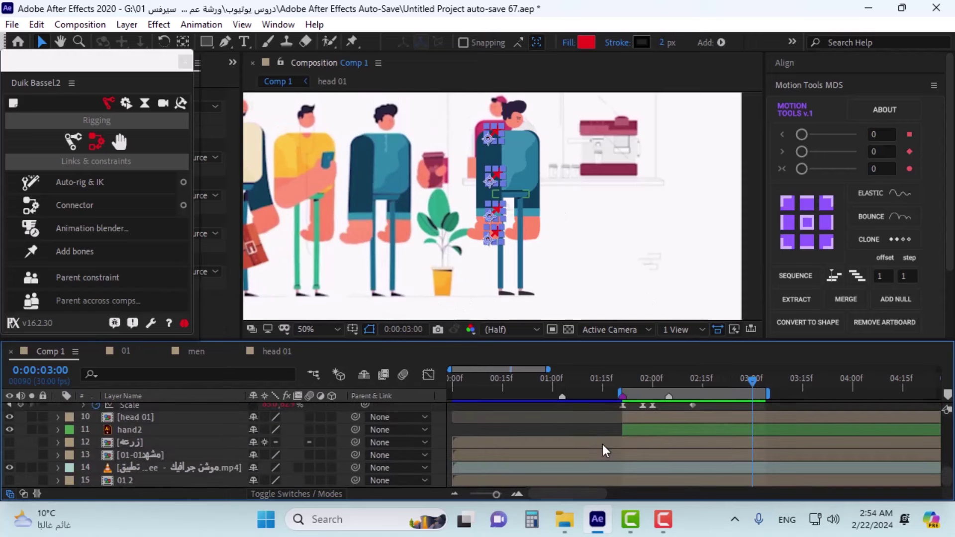
pyautogui.click(648, 431)
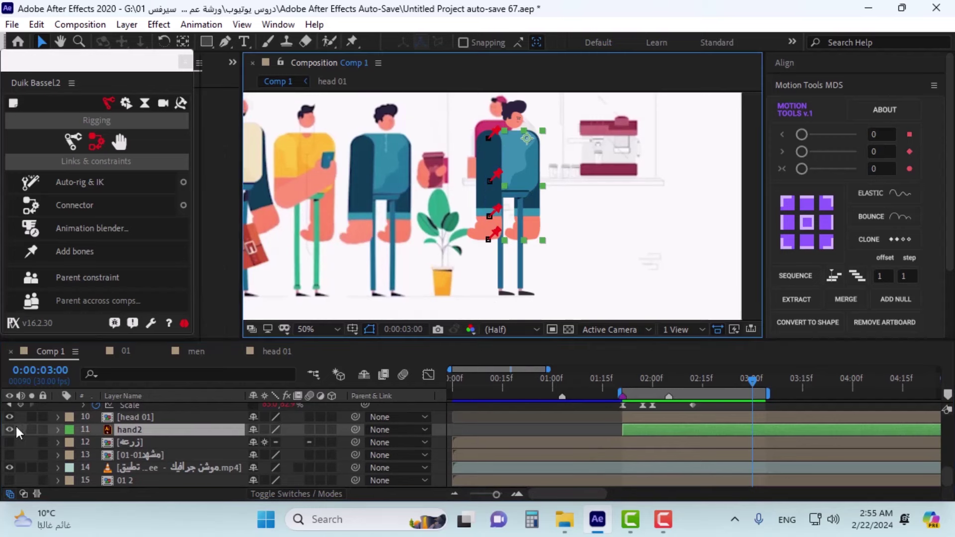
pyautogui.click(32, 429)
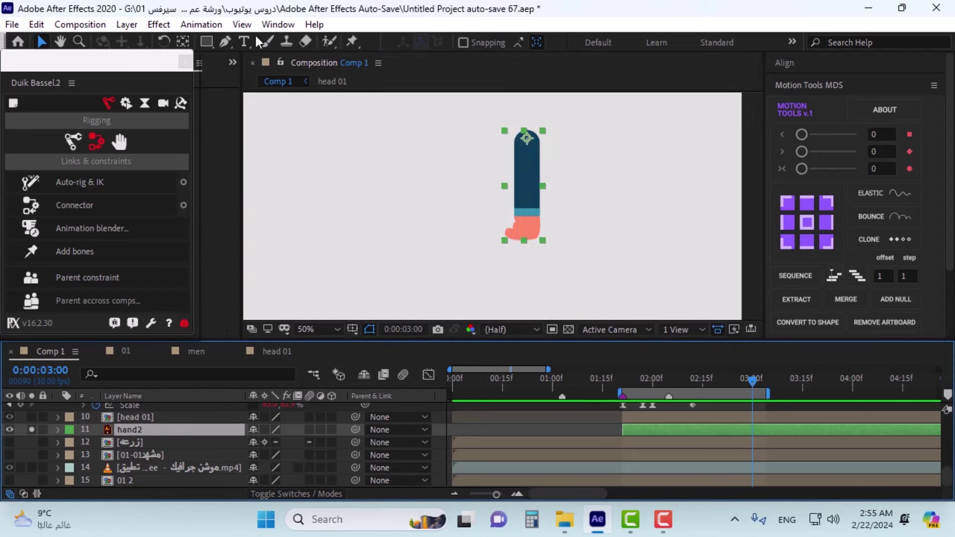
# Step: Place four Puppet pins down the hand2 arm: at the shoulder, mid-sleeve, wrist and lower edge of the hand
pyautogui.click(351, 41)
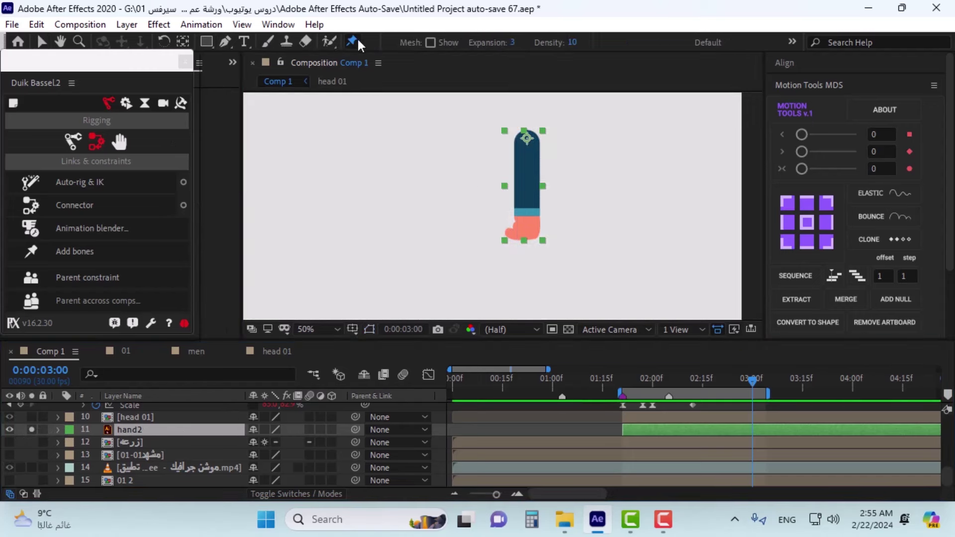
pyautogui.scroll(2, 538, 137)
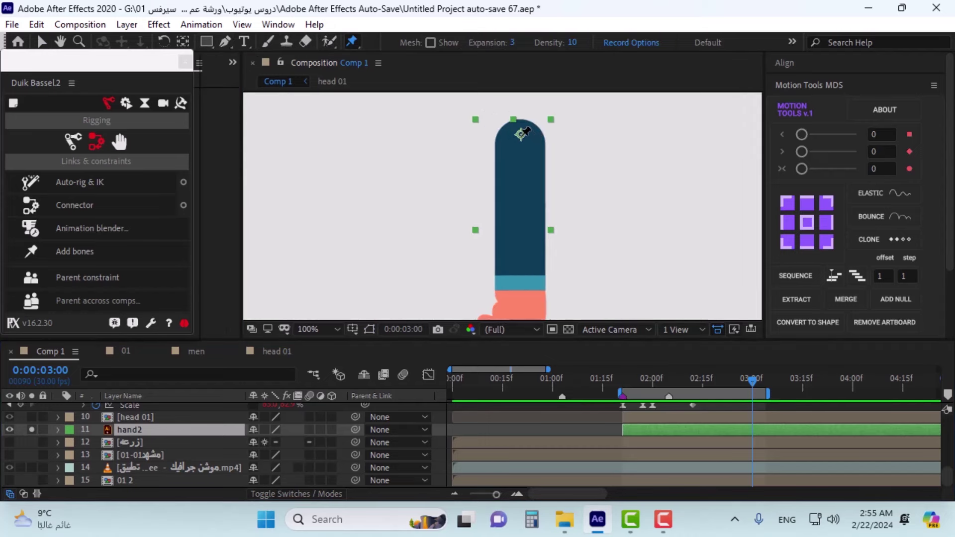
pyautogui.click(521, 134)
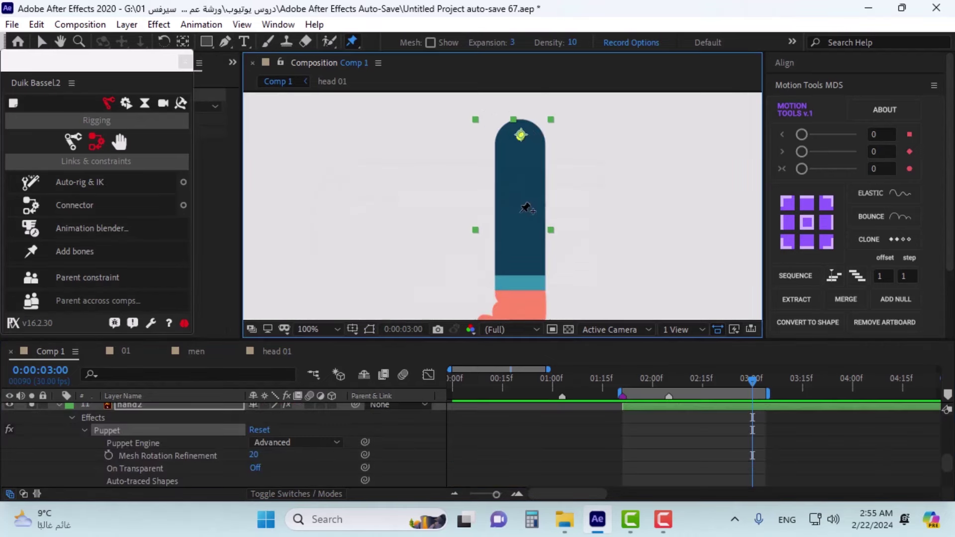
pyautogui.moveTo(518, 206); pyautogui.dragTo(512, 144)
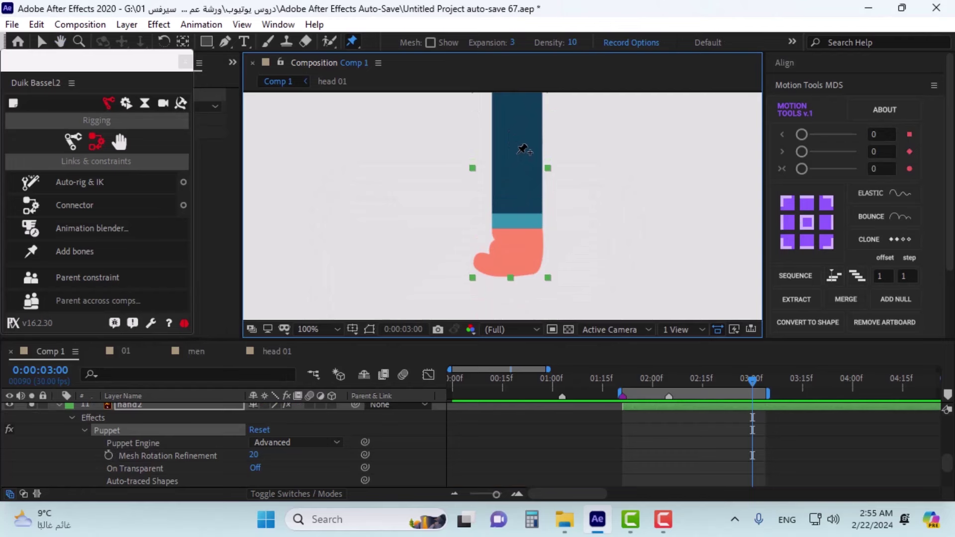
pyautogui.click(518, 150)
pyautogui.click(516, 228)
pyautogui.scroll(3, 518, 276)
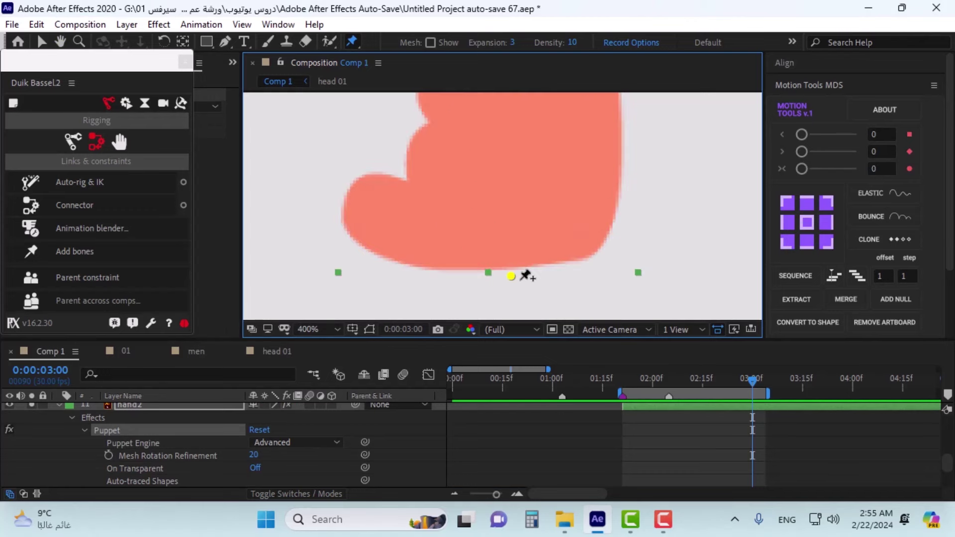
pyautogui.click(503, 268)
pyautogui.scroll(-6, 511, 298)
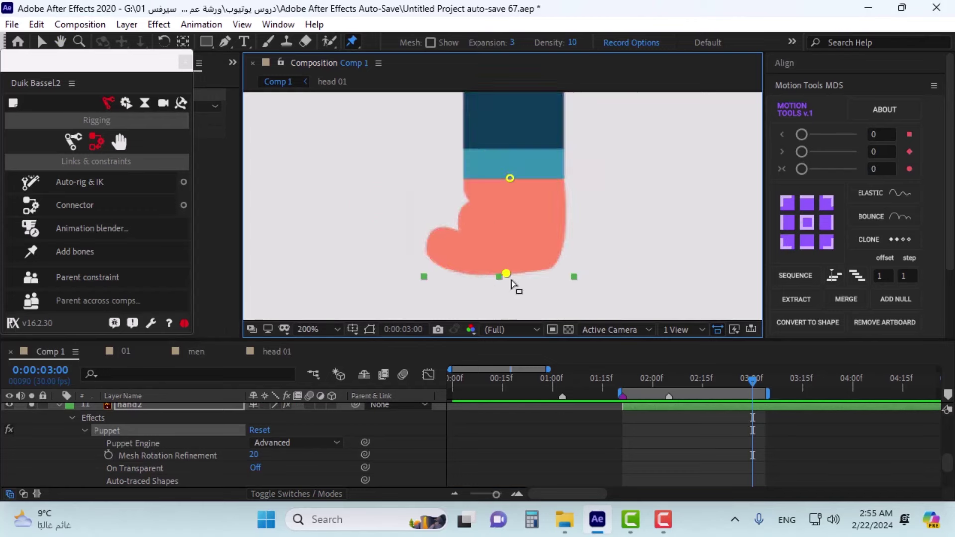
pyautogui.scroll(2, 514, 284)
pyautogui.scroll(3, 157, 446)
# Step: Create Duik bones from all four Puppet pins of the hand2 layer
pyautogui.click(157, 443)
pyautogui.press('u')
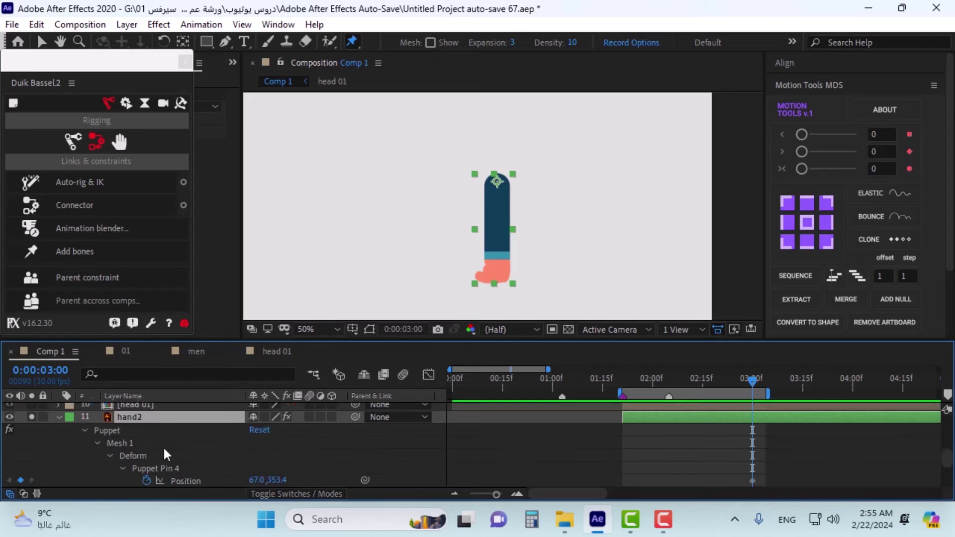
pyautogui.scroll(-2, 163, 446)
pyautogui.scroll(2, 155, 426)
pyautogui.click(151, 469)
pyautogui.scroll(-4, 213, 456)
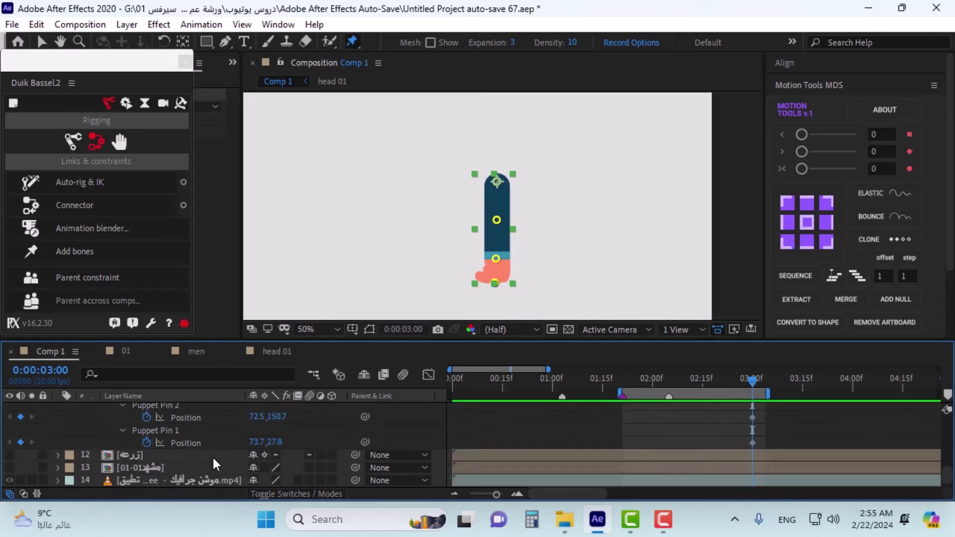
pyautogui.keyDown('shift'); pyautogui.click(183, 434); pyautogui.keyUp('shift')
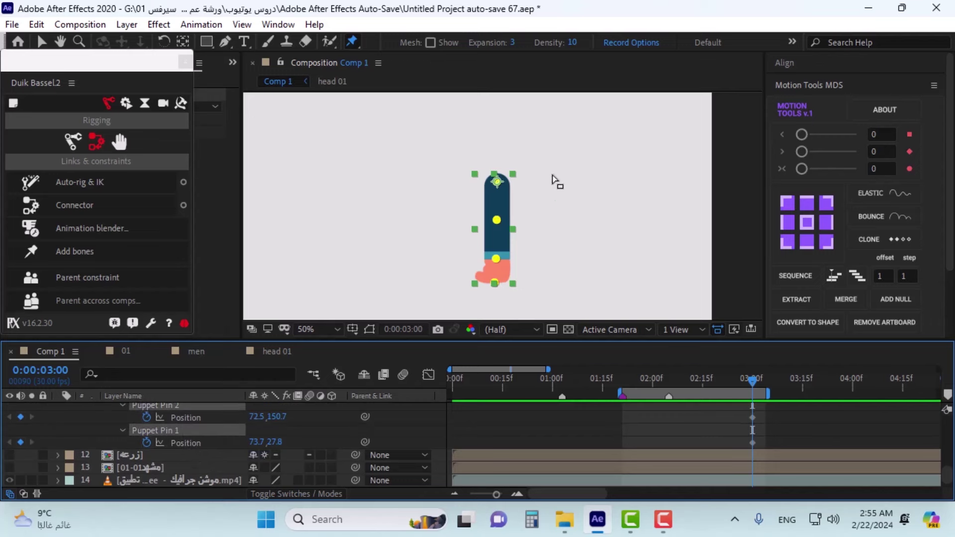
pyautogui.moveTo(551, 160); pyautogui.dragTo(461, 313)
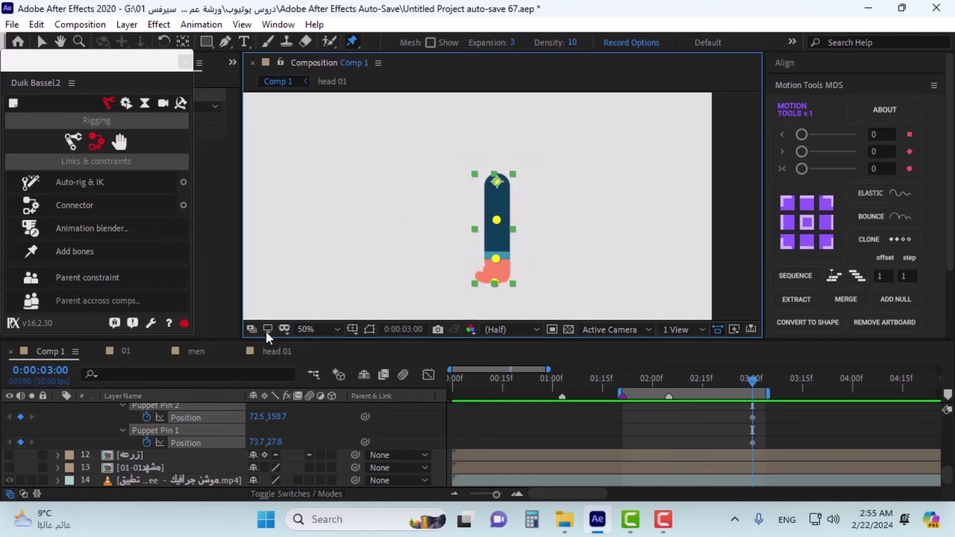
pyautogui.click(96, 253)
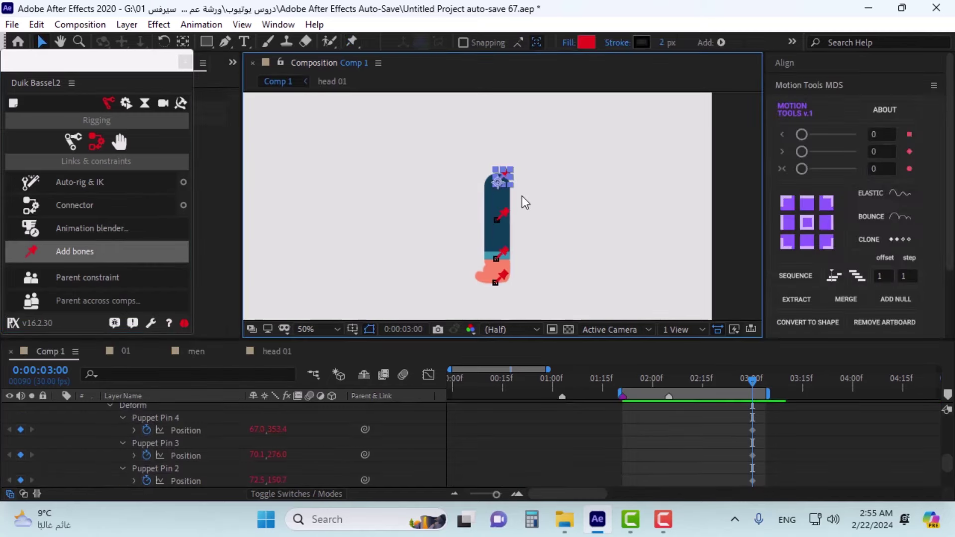
# Step: Parent the hand2 bones in a chain: Puppet Pin 4 to Pin 3, Pin 3 to Pin 2, and Pin 2 to Pin 1
pyautogui.scroll(3, 216, 423)
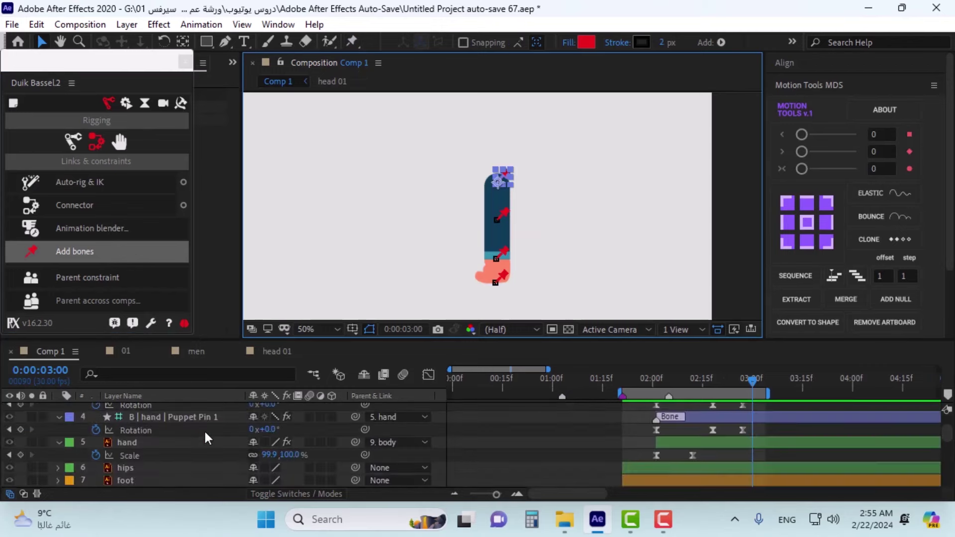
pyautogui.scroll(-3, 204, 436)
pyautogui.click(190, 420)
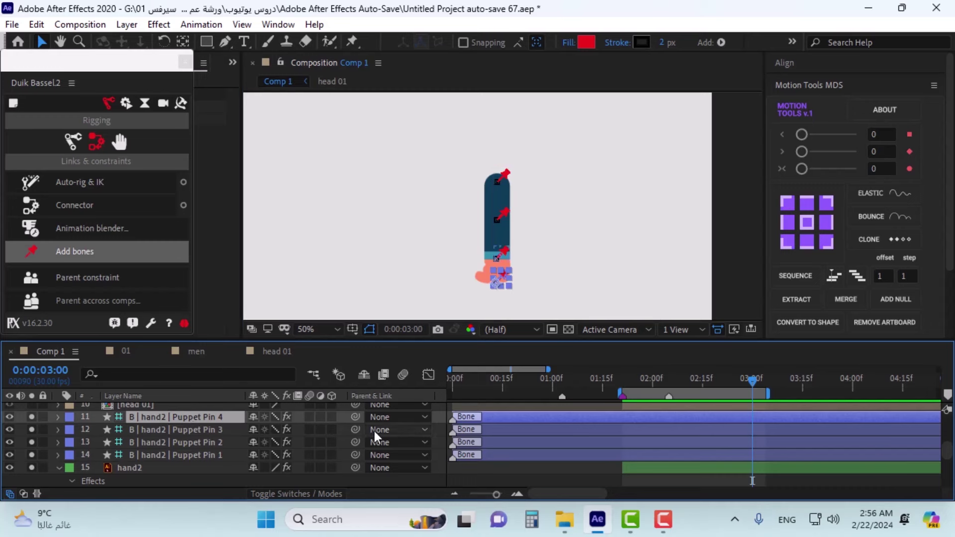
pyautogui.moveTo(357, 418); pyautogui.dragTo(220, 431)
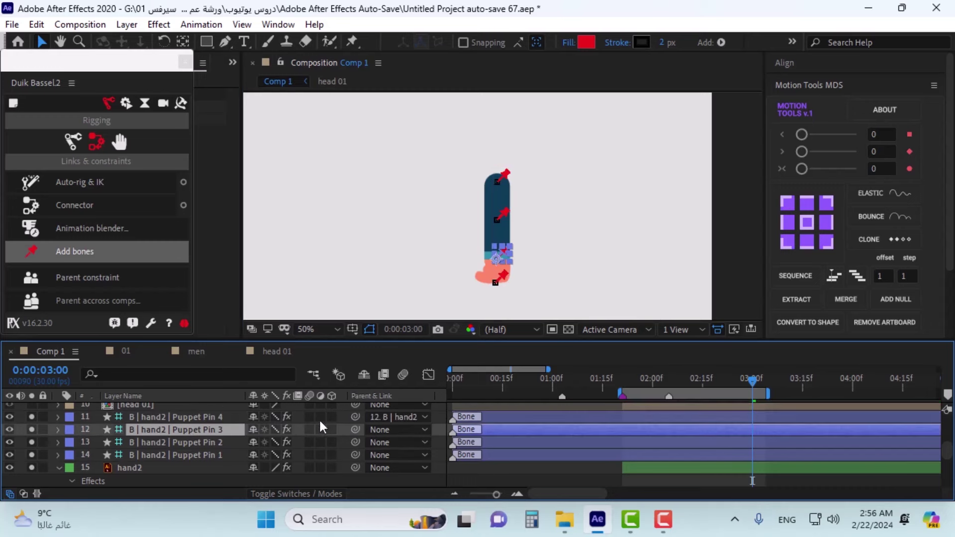
pyautogui.moveTo(355, 430); pyautogui.dragTo(221, 447)
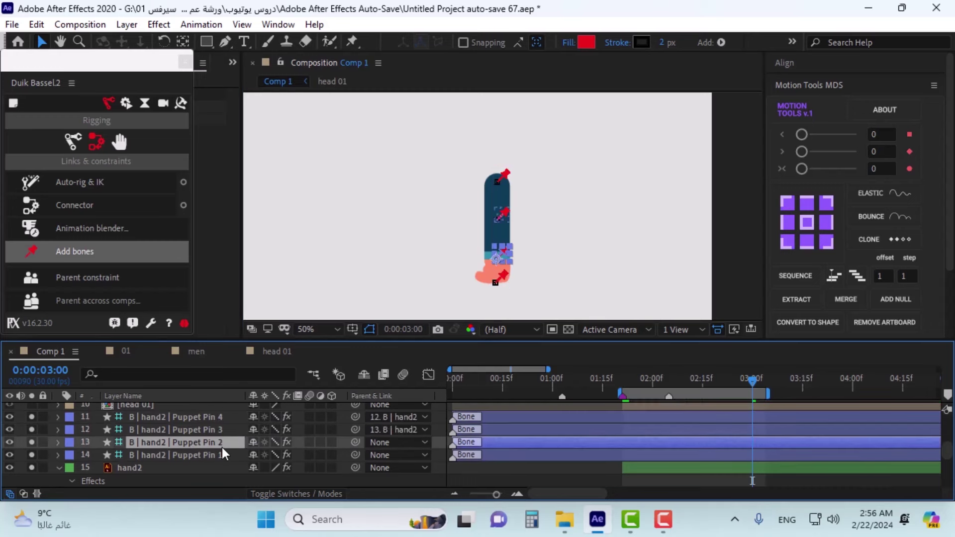
pyautogui.moveTo(355, 442); pyautogui.dragTo(222, 456)
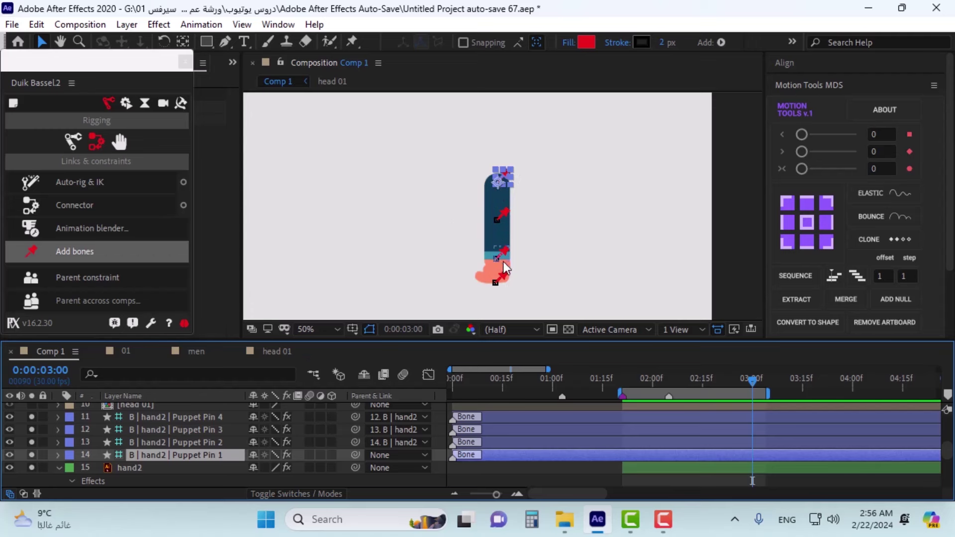
# Step: Turn off solo for the hand2 layer and its four bones so the full scene shows again
pyautogui.keyDown('shift'); pyautogui.click(204, 416); pyautogui.keyUp('shift')
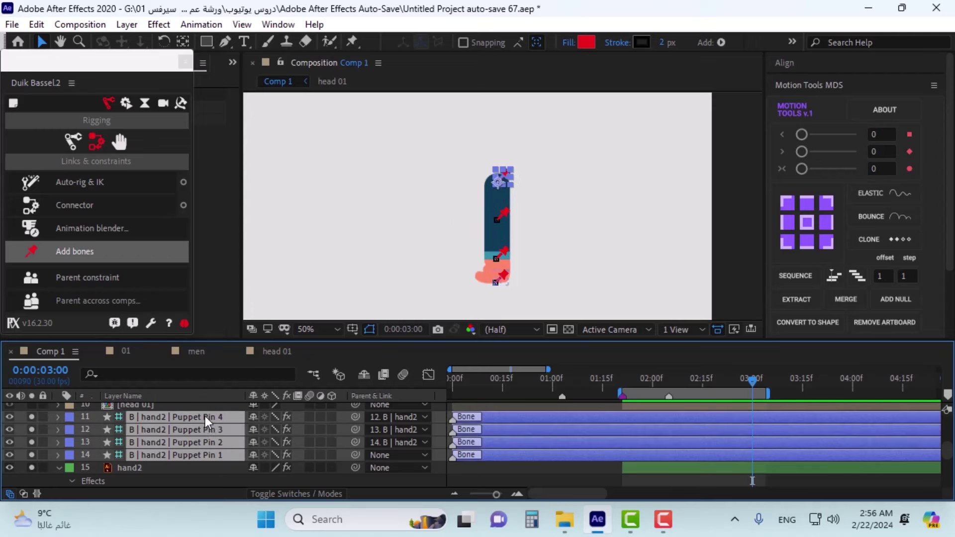
pyautogui.click(622, 378)
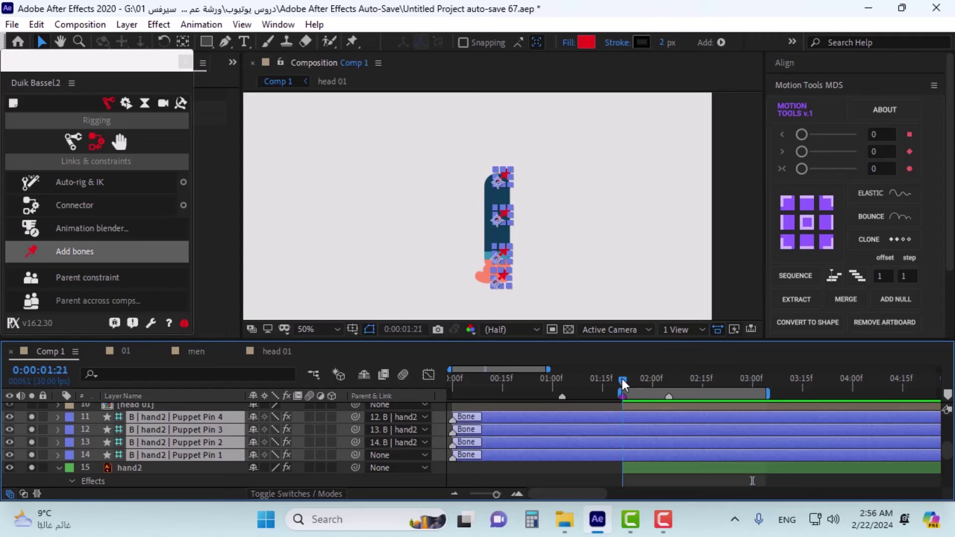
pyautogui.moveTo(622, 378); pyautogui.dragTo(636, 378)
pyautogui.moveTo(32, 417); pyautogui.dragTo(34, 467)
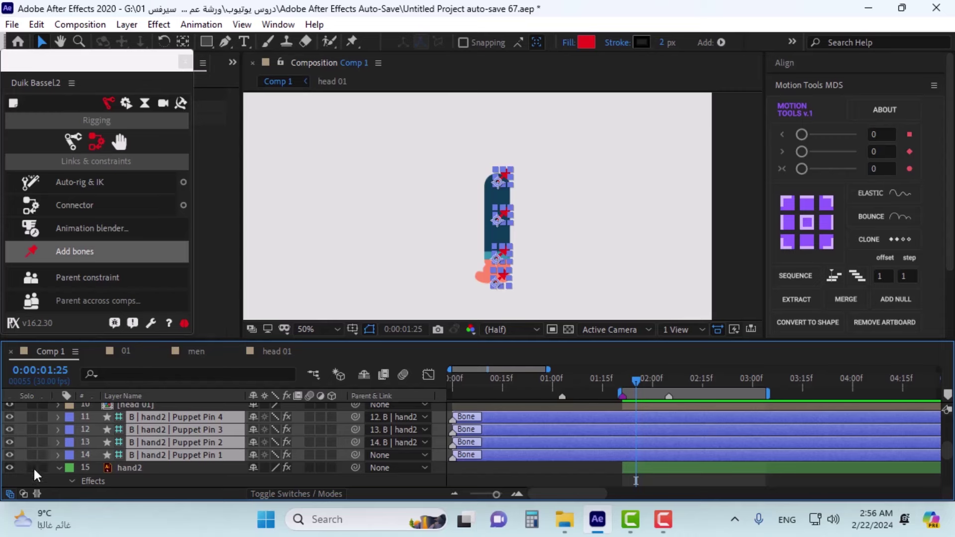
# Step: Trim the start of the hand2 layer and its four bones to 0:00:01:26
pyautogui.moveTo(683, 377); pyautogui.dragTo(661, 377)
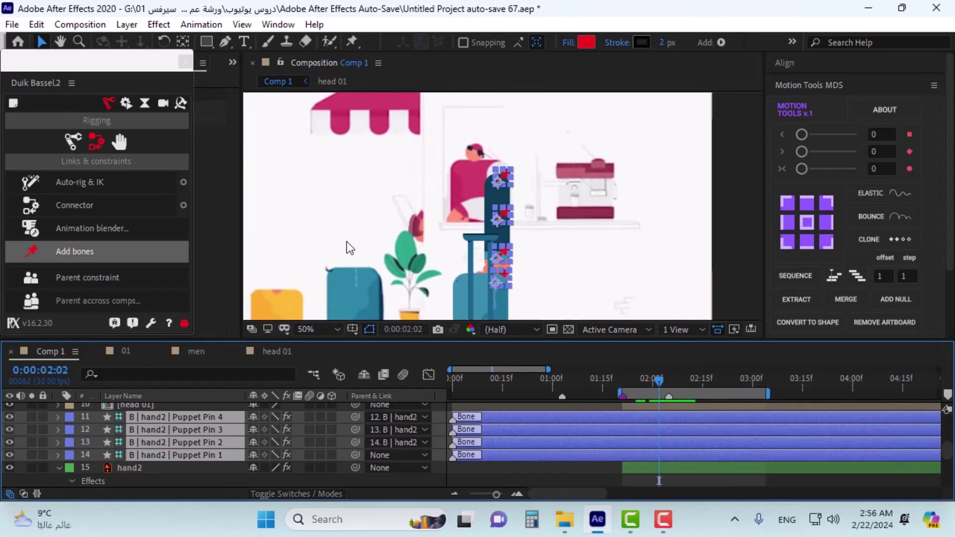
pyautogui.press('h')
pyautogui.moveTo(350, 249); pyautogui.dragTo(368, 150)
pyautogui.moveTo(645, 380); pyautogui.dragTo(644, 381)
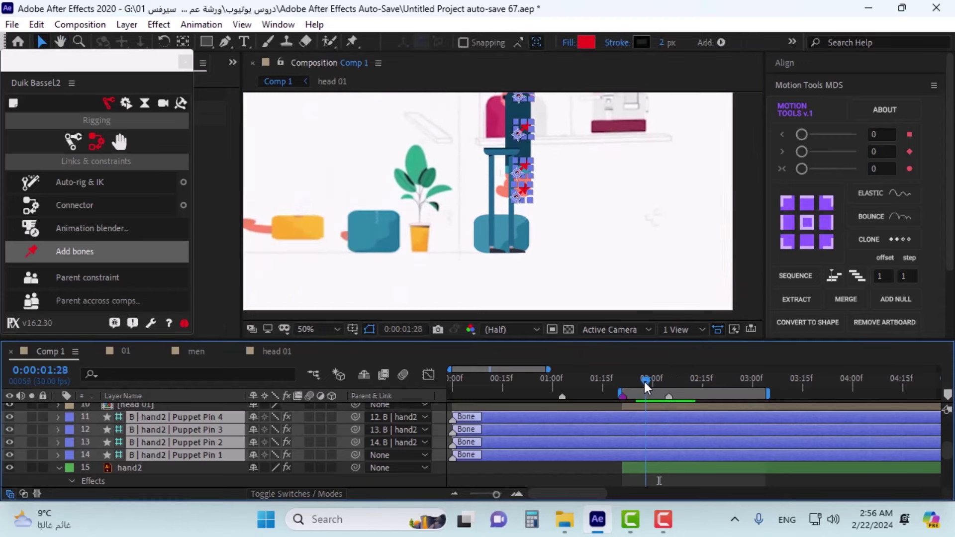
pyautogui.press('pageup')
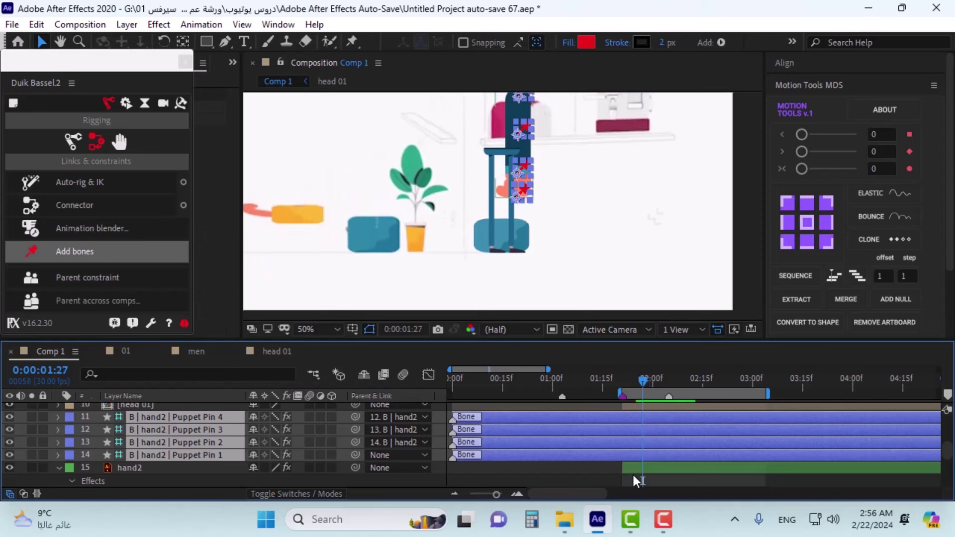
pyautogui.press('pageup')
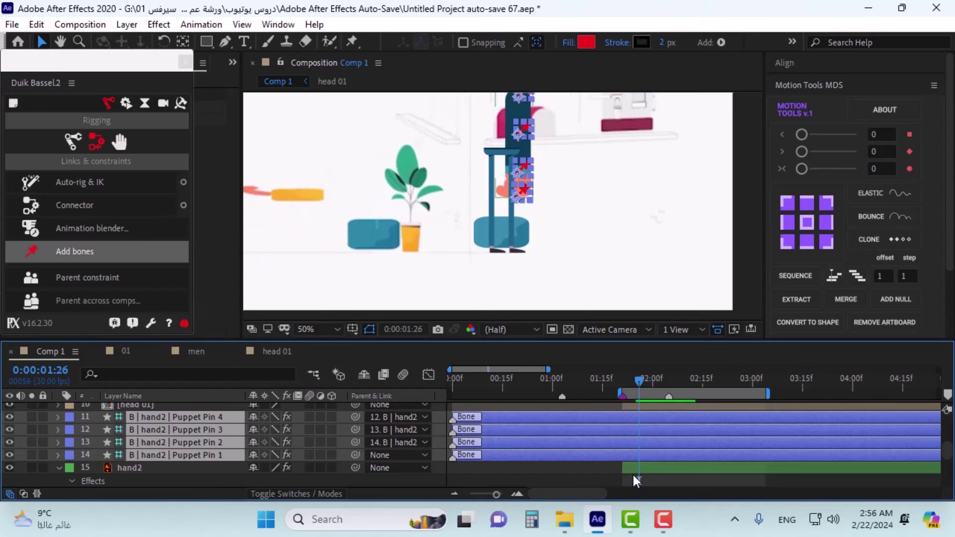
pyautogui.scroll(3, 498, 447)
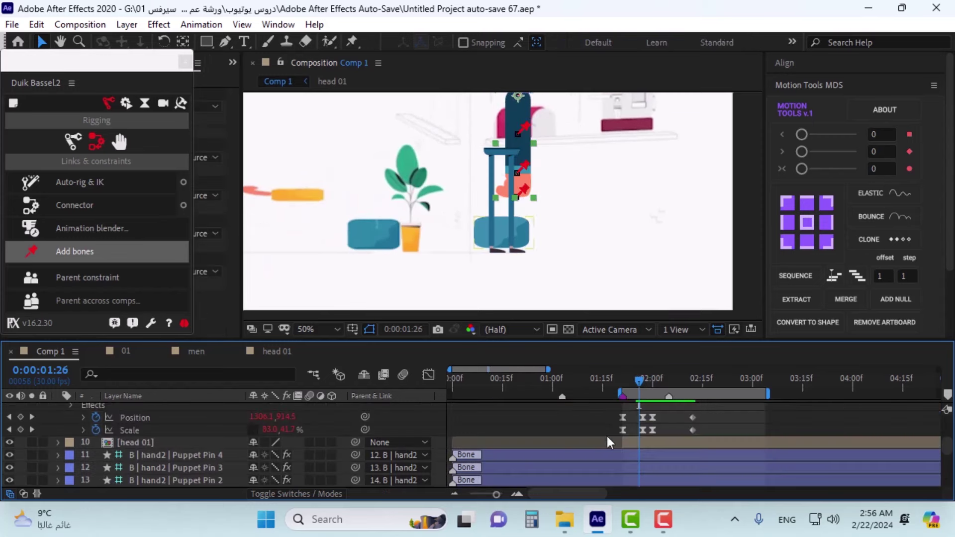
pyautogui.click(571, 452)
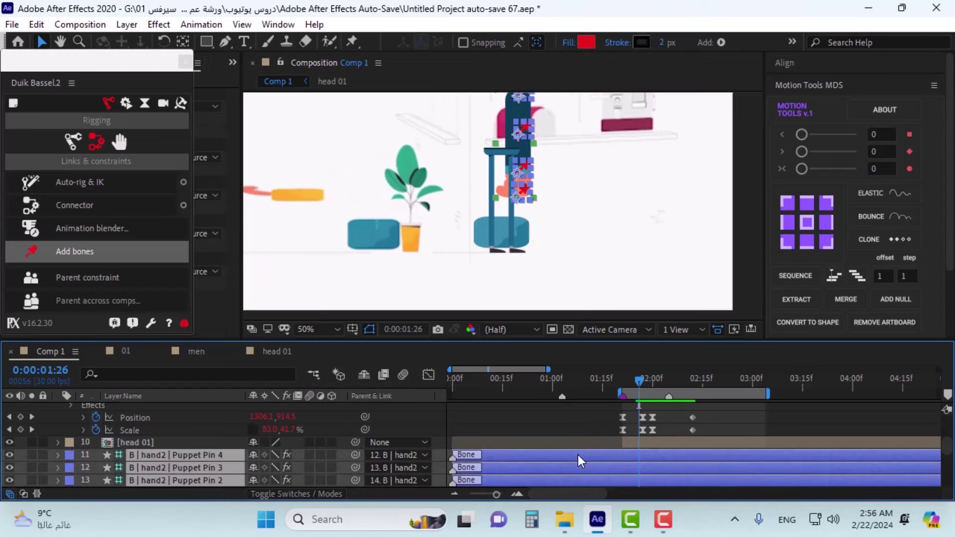
pyautogui.hotkey('alt', '[')
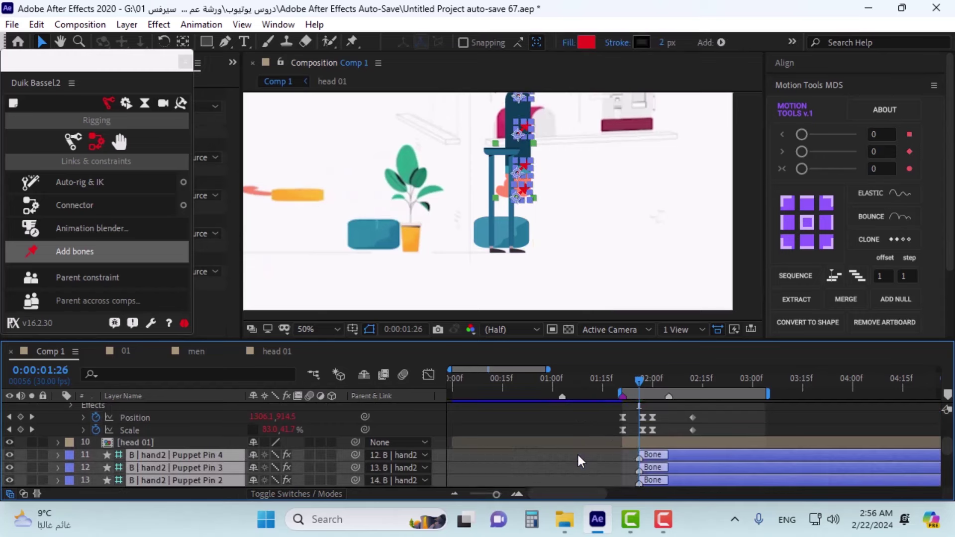
# Step: Parent the hand2 Puppet Pin 1 bone to the hand2 layer
pyautogui.scroll(-3, 688, 467)
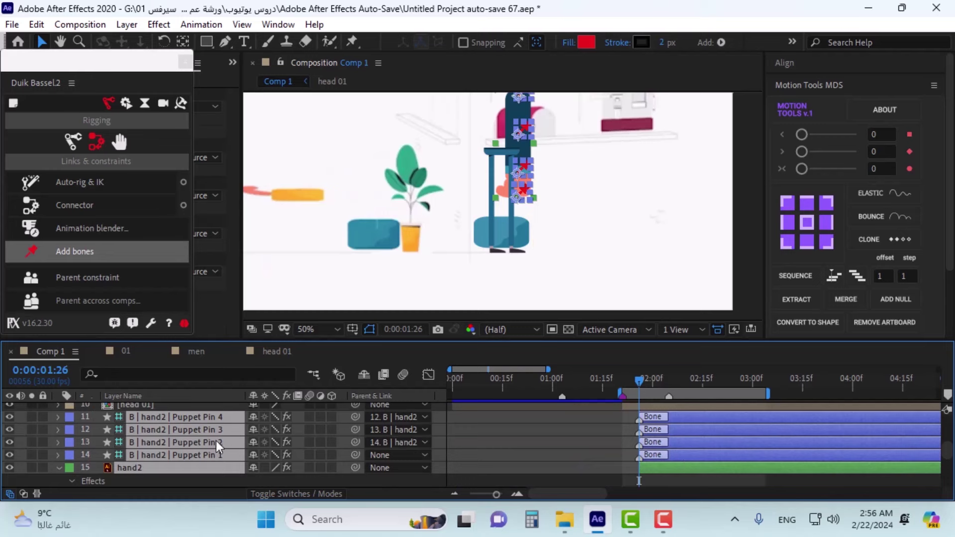
pyautogui.click(201, 456)
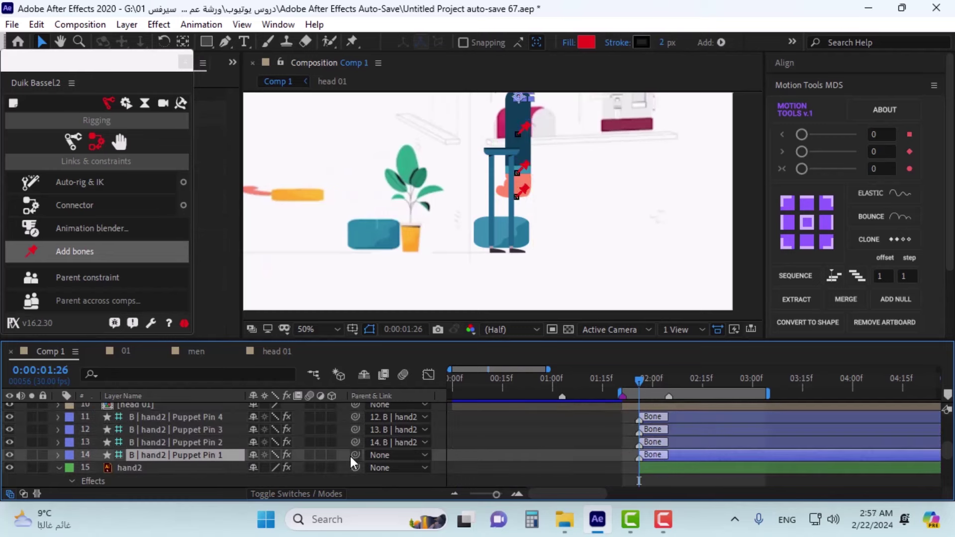
pyautogui.moveTo(356, 456); pyautogui.dragTo(167, 477)
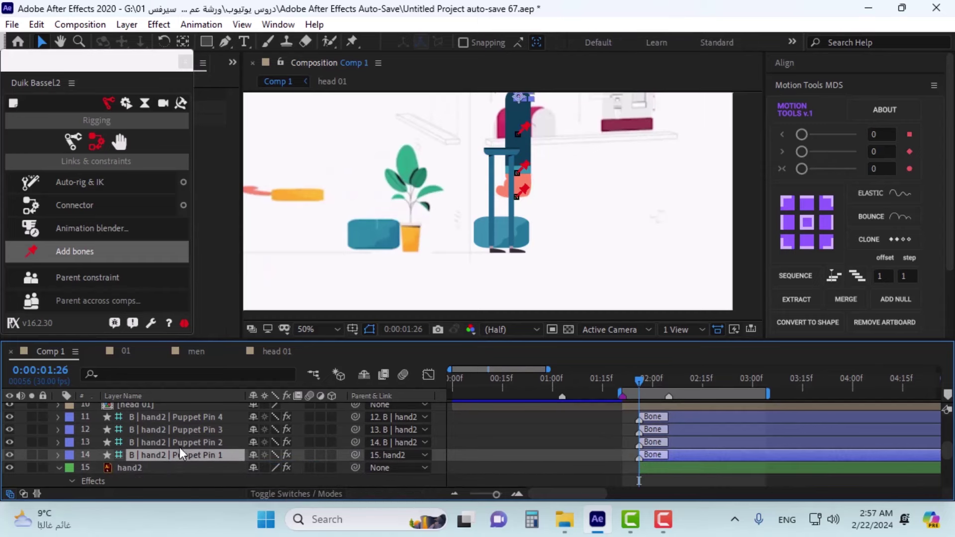
# Step: Add Rotation keyframes to all four hand2 bones at 0:00:01:26, 0:00:02:06 and 0:00:02:16
pyautogui.keyDown('shift'); pyautogui.click(189, 417); pyautogui.keyUp('shift')
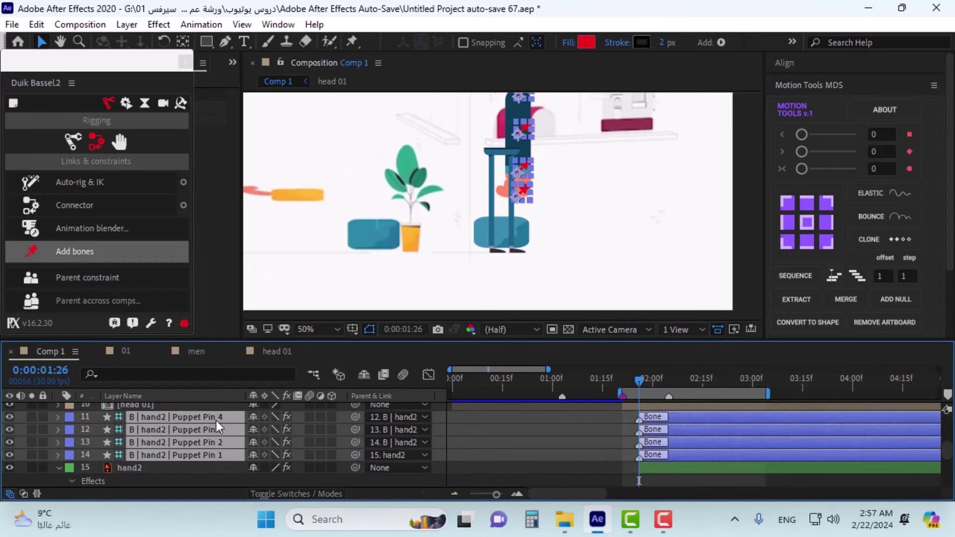
pyautogui.press('r')
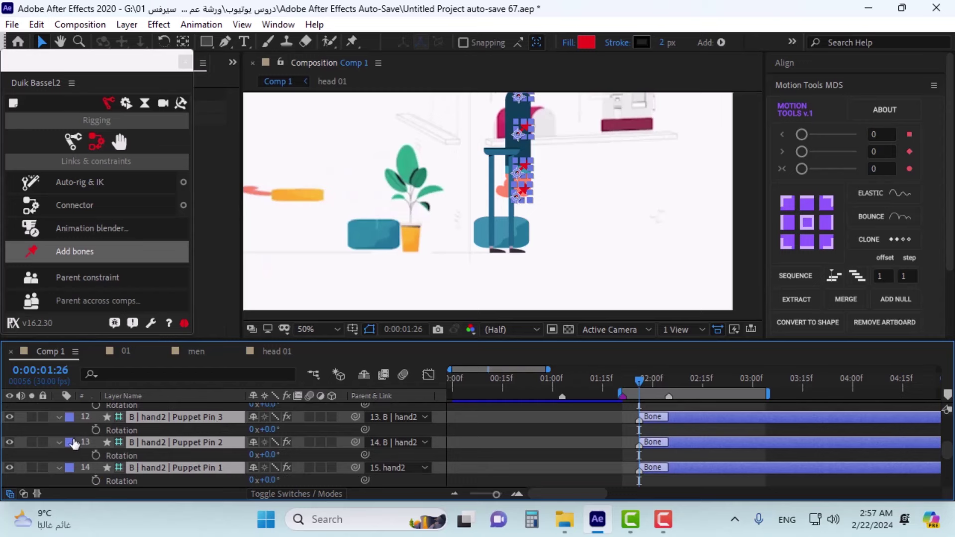
pyautogui.click(93, 428)
pyautogui.hotkey('shift', 'pagedown')
pyautogui.hotkey('shift', 'pagedown')
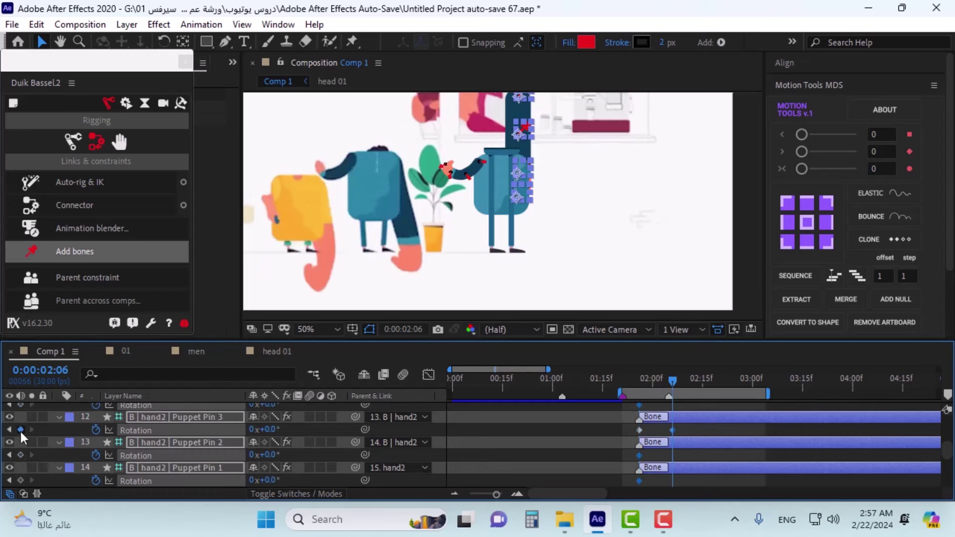
pyautogui.hotkey('shift', 'pagedown')
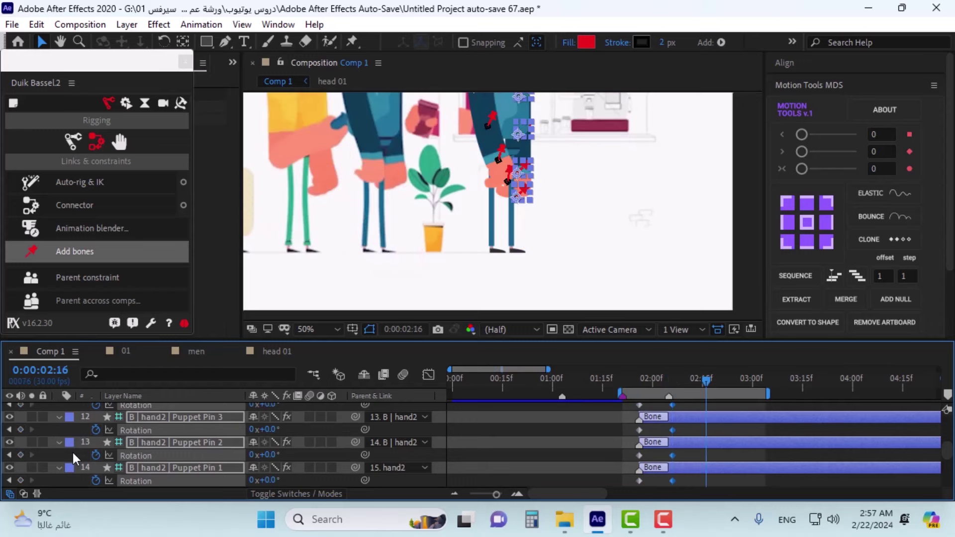
pyautogui.click(20, 429)
pyautogui.hotkey('shift', 'pageup')
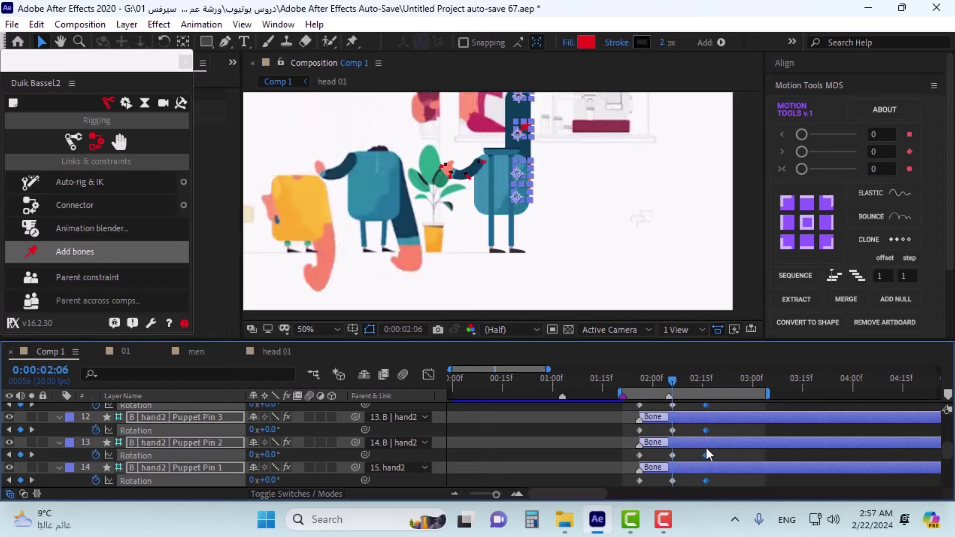
pyautogui.hotkey('shift', 'pageup')
# Step: Apply Easy Ease to all the Rotation keyframes of the four hand2 bones
pyautogui.scroll(2, 656, 446)
pyautogui.click(656, 444)
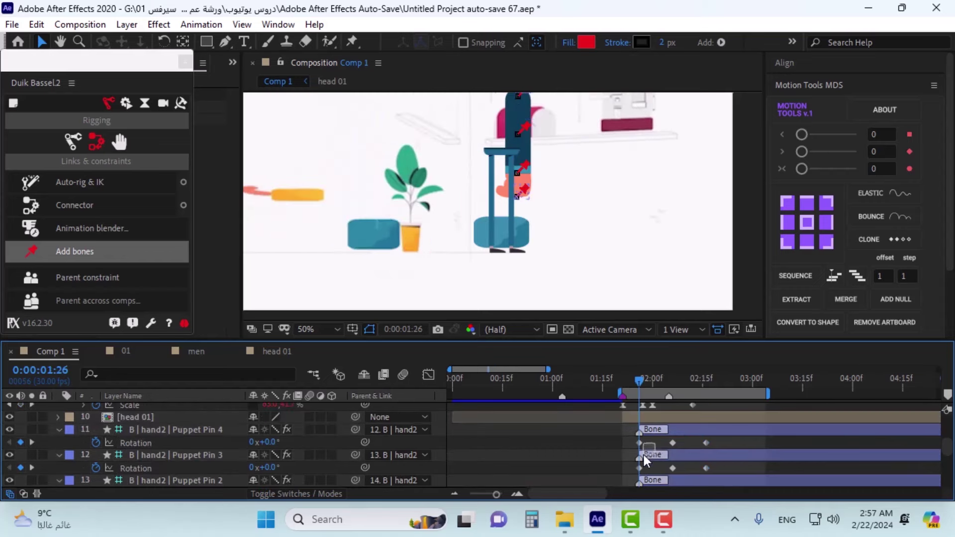
pyautogui.moveTo(727, 441); pyautogui.dragTo(631, 466)
pyautogui.scroll(3, 622, 433)
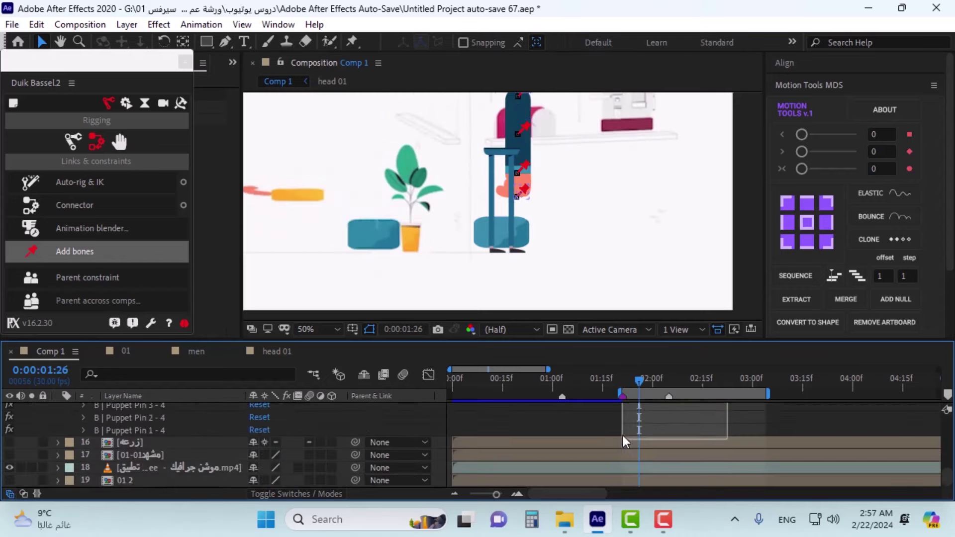
pyautogui.press('F9')
pyautogui.scroll(-2, 623, 395)
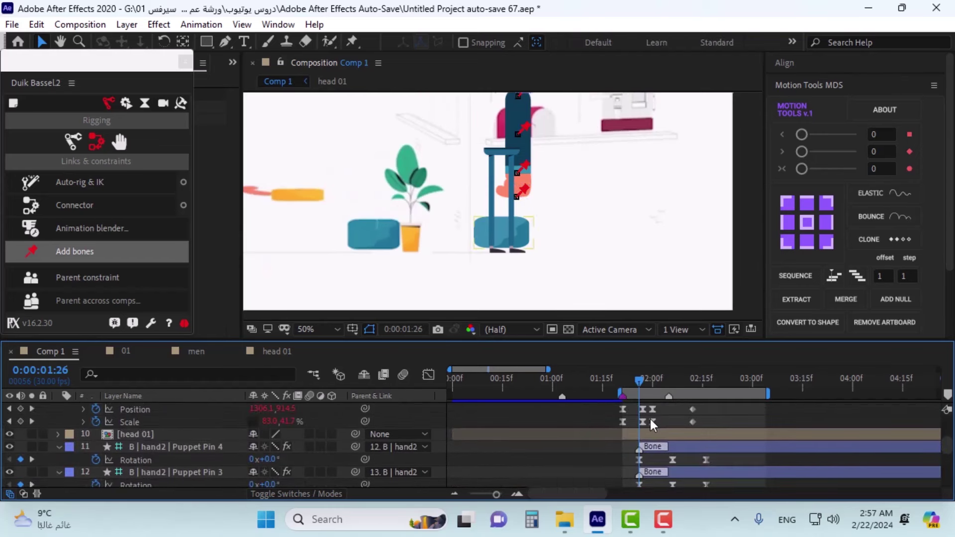
pyautogui.scroll(-2, 650, 419)
# Step: Set the rotation of all four hand2 bones to 45° at the first keyframe, 0:00:01:26
pyautogui.moveTo(650, 418); pyautogui.dragTo(633, 453)
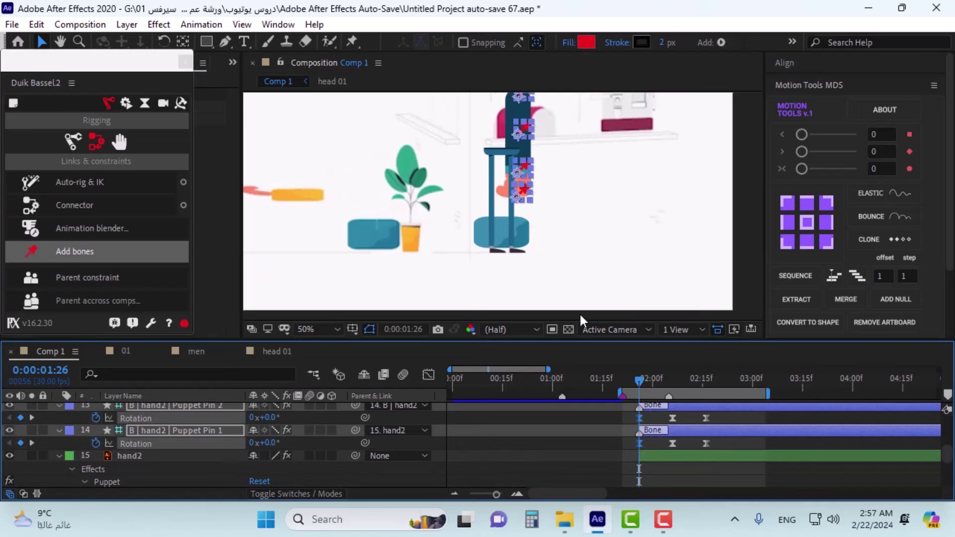
pyautogui.press('h')
pyautogui.moveTo(578, 252); pyautogui.dragTo(585, 272)
pyautogui.press('v')
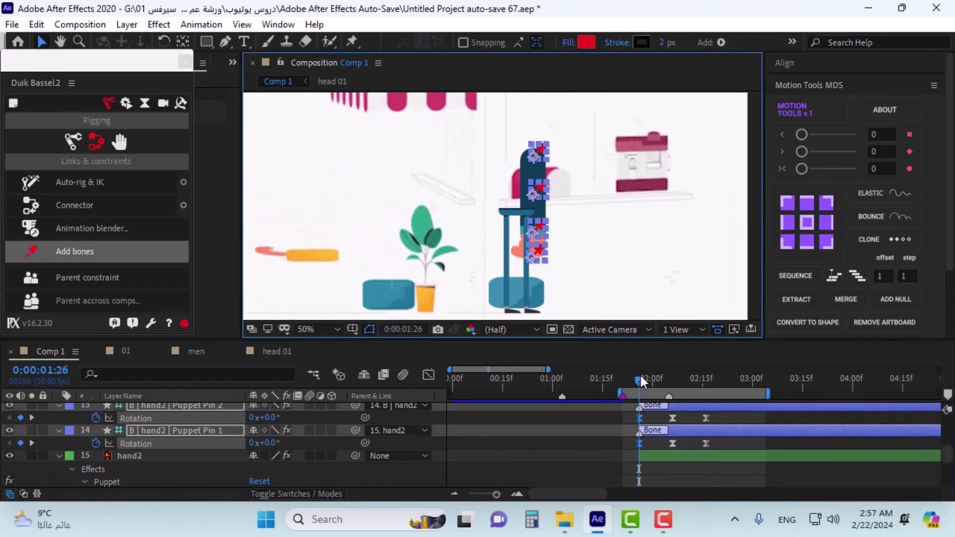
pyautogui.click(639, 378)
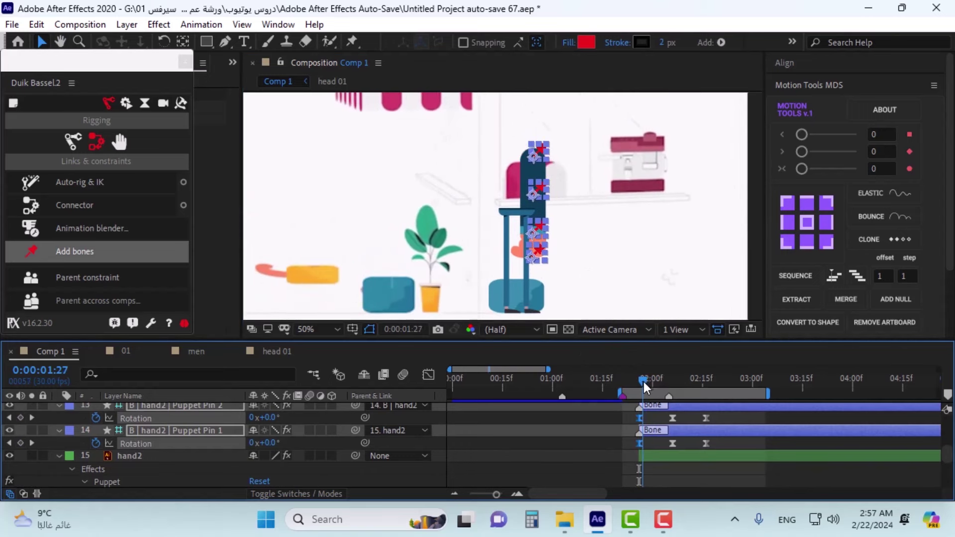
pyautogui.click(640, 381)
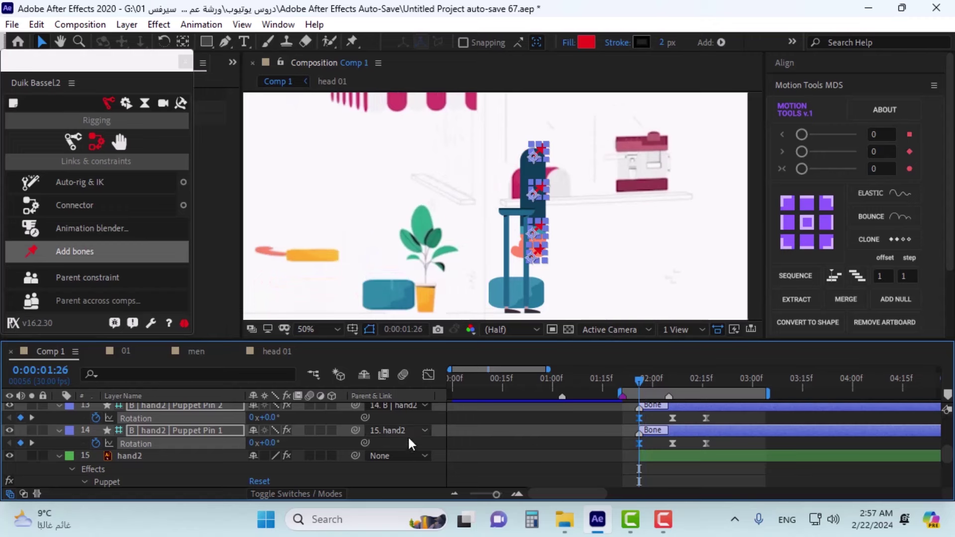
pyautogui.moveTo(271, 451); pyautogui.dragTo(290, 436)
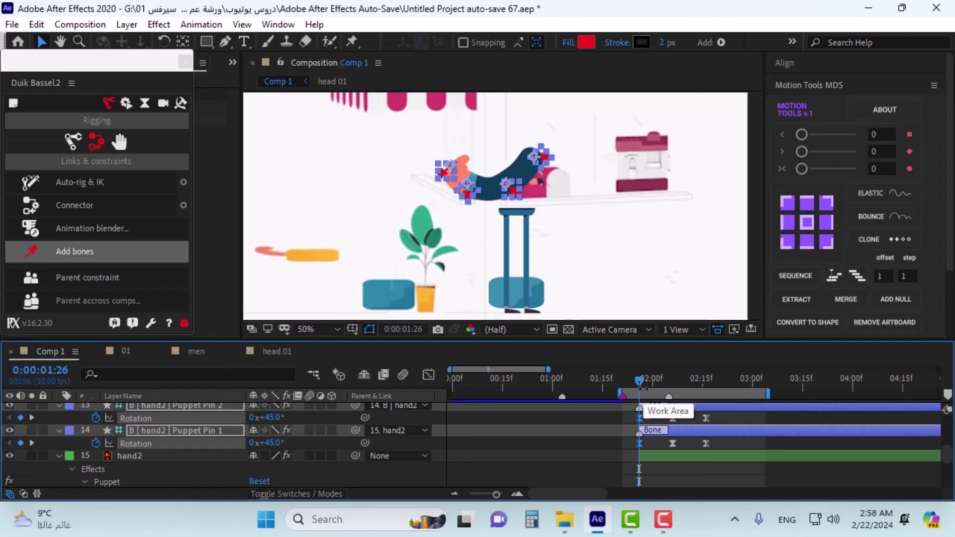
# Step: Set the rotation of all four hand2 bones to -10° at 0:00:02:06 and preview the arm swing
pyautogui.press('k')
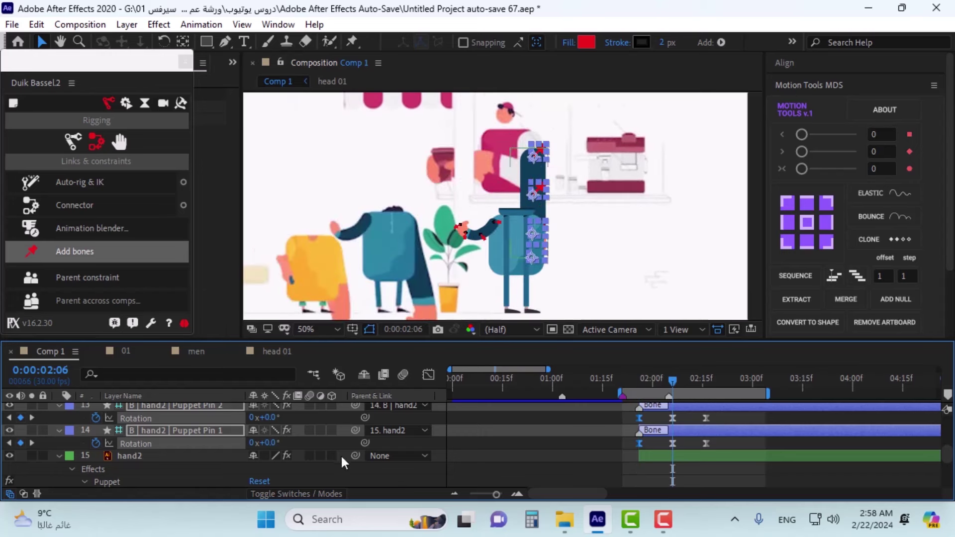
pyautogui.moveTo(273, 451); pyautogui.dragTo(262, 447)
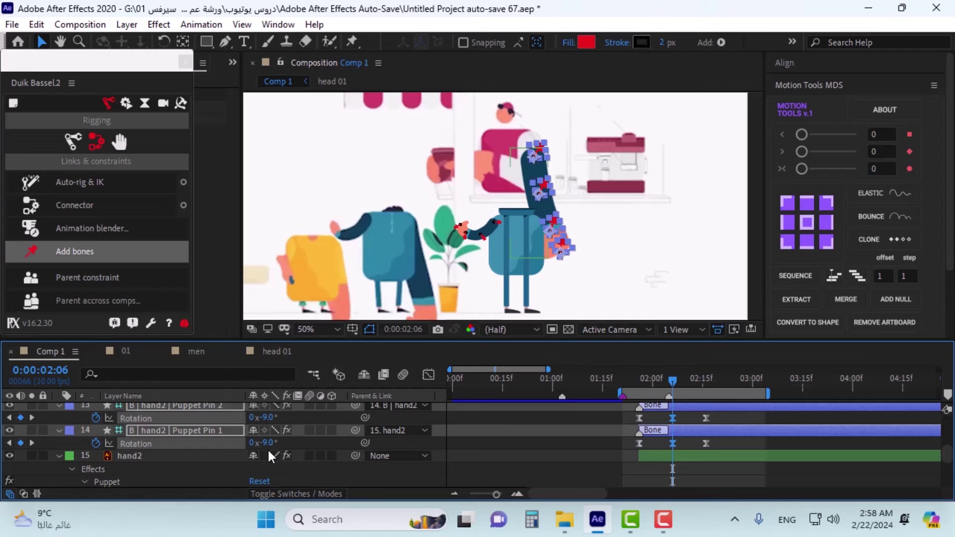
pyautogui.click(267, 445)
pyautogui.write('-10')
pyautogui.press('Return')
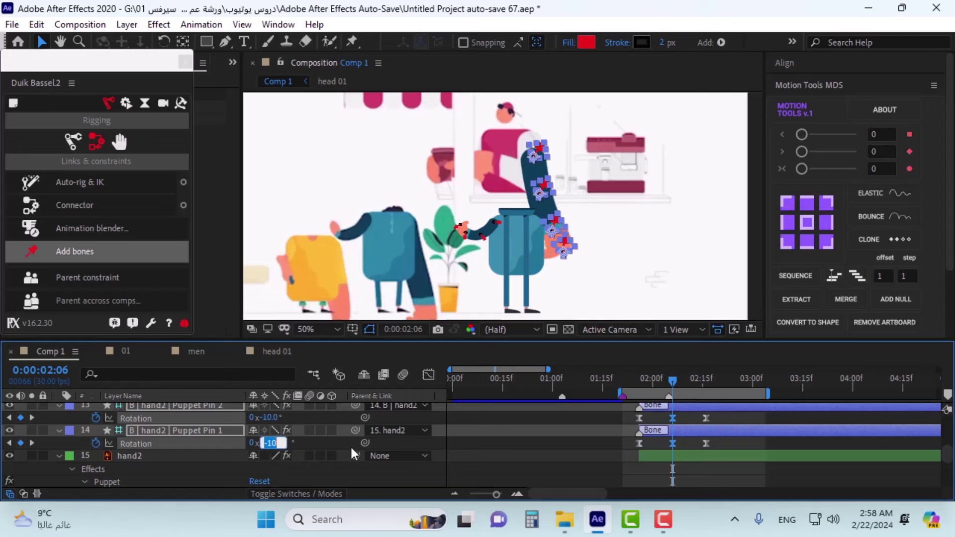
pyautogui.moveTo(674, 381); pyautogui.dragTo(640, 389)
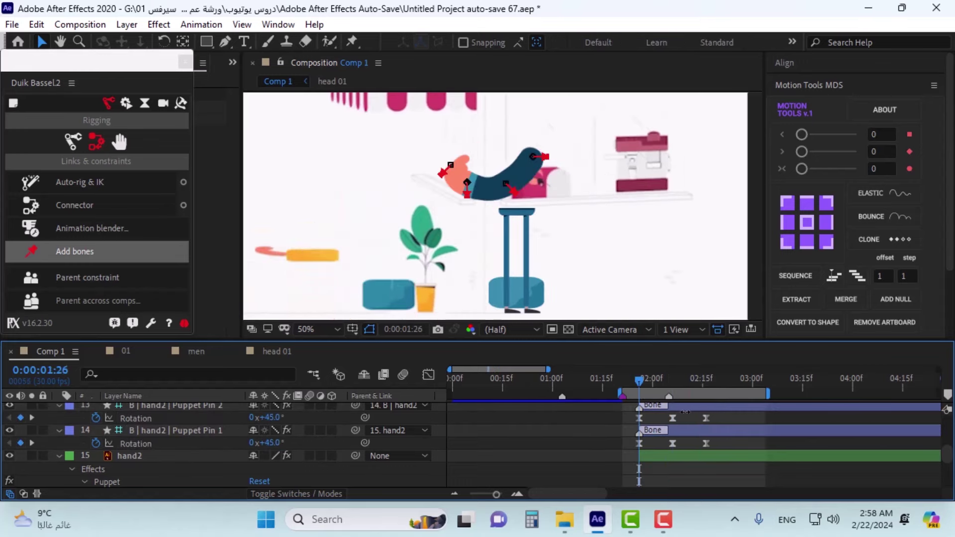
pyautogui.press('space')
pyautogui.press('space')
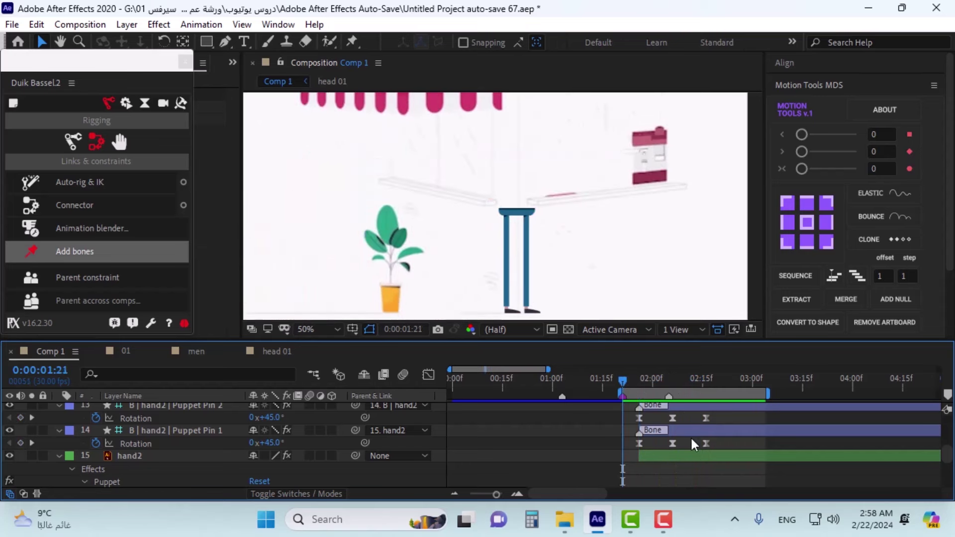
# Step: Add Scale keyframes to the hand2 layer at 0:00:01:26 and 0:00:02:06
pyautogui.press('k')
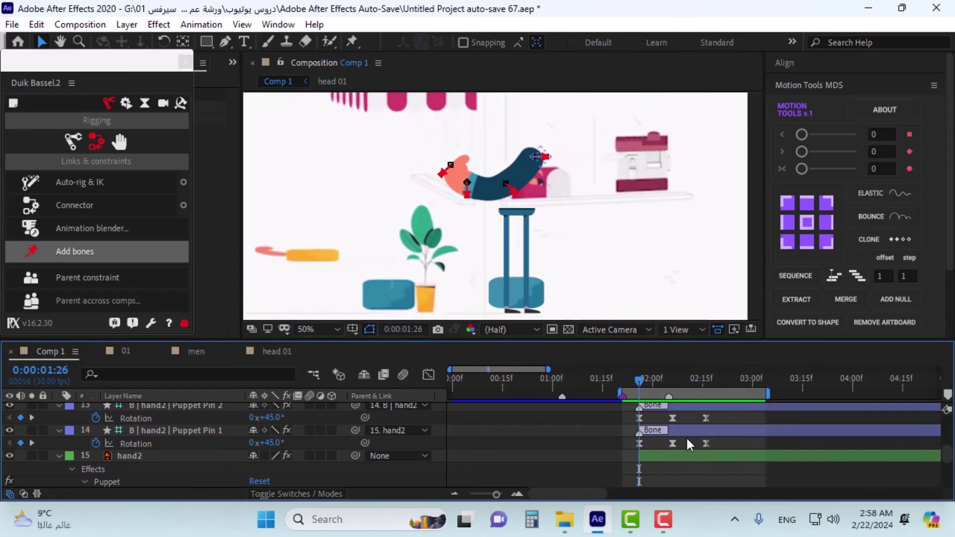
pyautogui.click(645, 456)
pyautogui.scroll(-2, 204, 464)
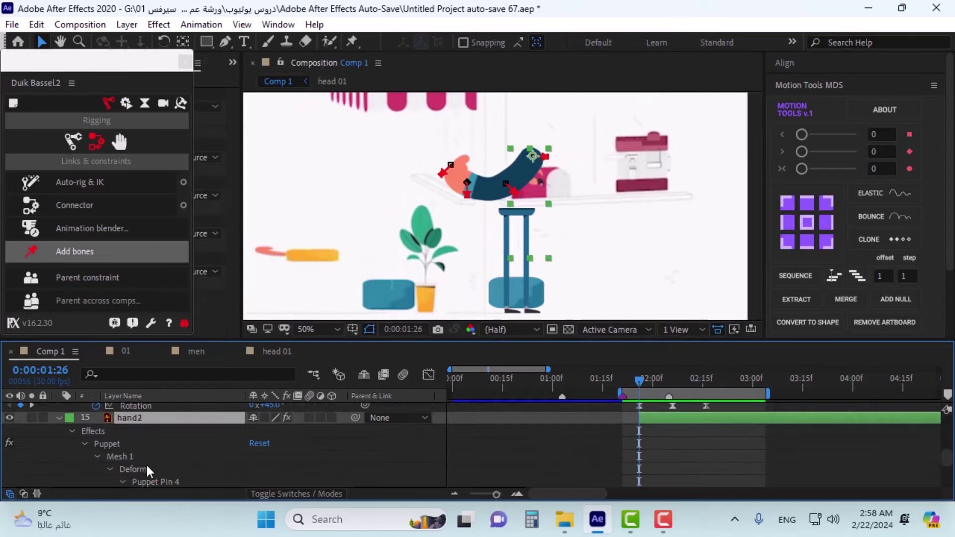
pyautogui.scroll(2, 145, 464)
pyautogui.press('s')
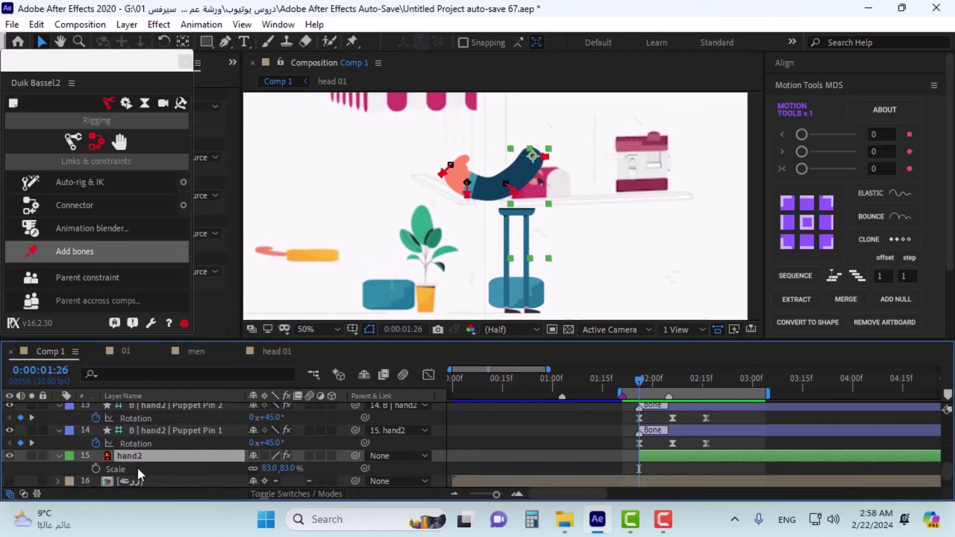
pyautogui.click(96, 469)
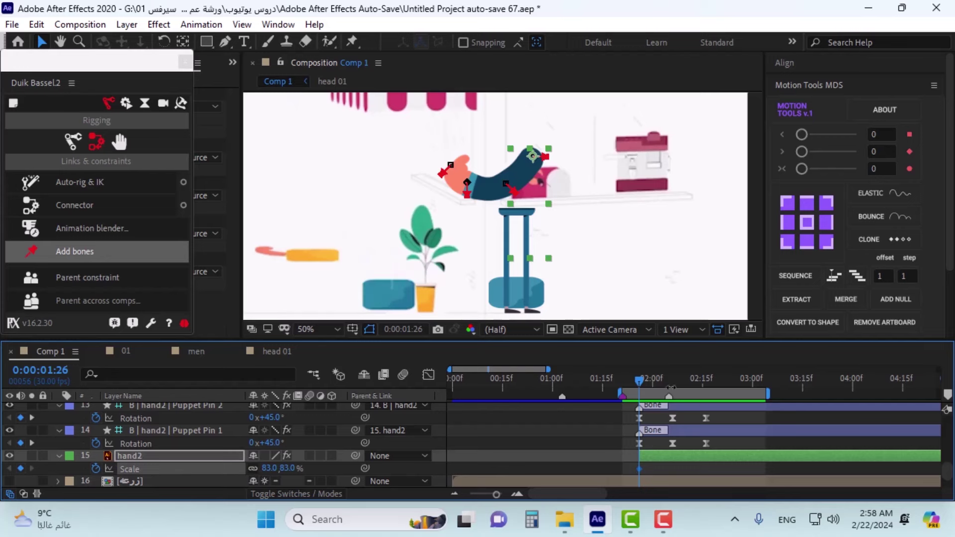
pyautogui.moveTo(669, 388); pyautogui.dragTo(673, 387)
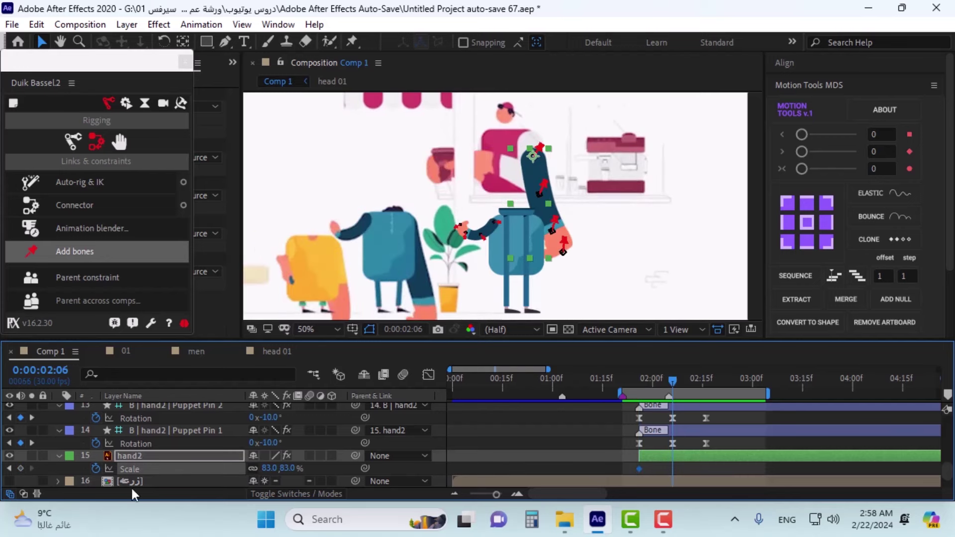
pyautogui.click(21, 468)
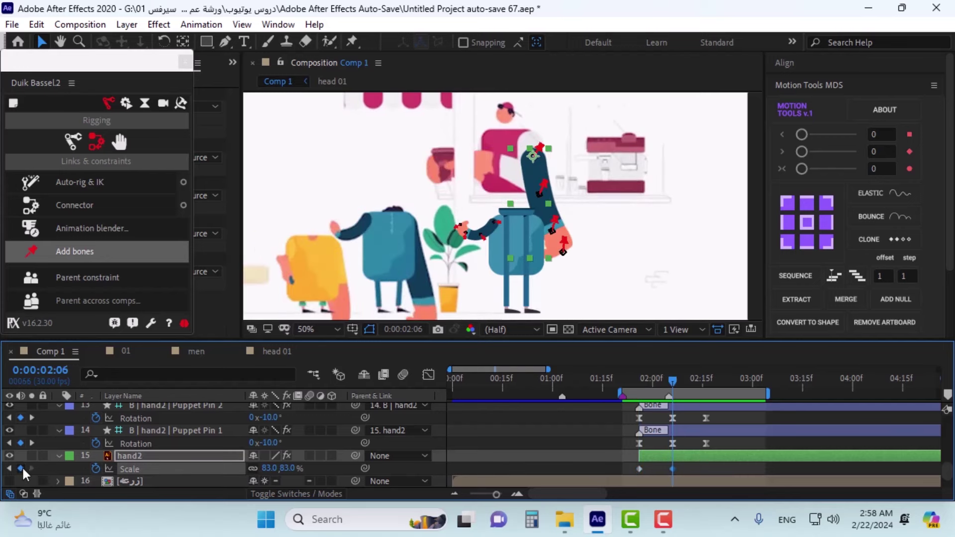
# Step: Set the hand2 layer's scale to 0% at the 0:00:01:26 keyframe
pyautogui.click(641, 468)
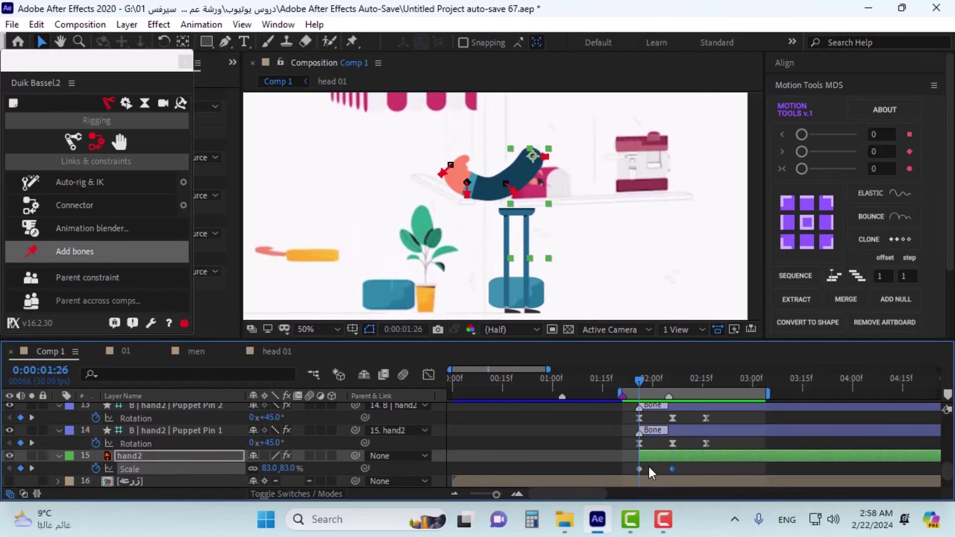
pyautogui.click(290, 468)
pyautogui.write('0')
pyautogui.press('Return')
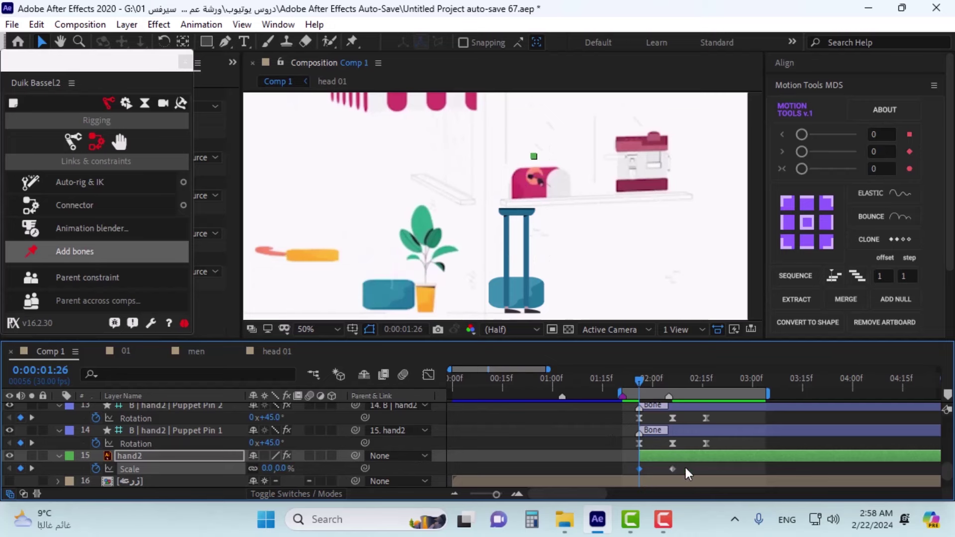
# Step: Apply Easy Ease to both Scale keyframes of the hand2 layer
pyautogui.moveTo(686, 468); pyautogui.dragTo(633, 475)
pyautogui.rightClick(640, 472)
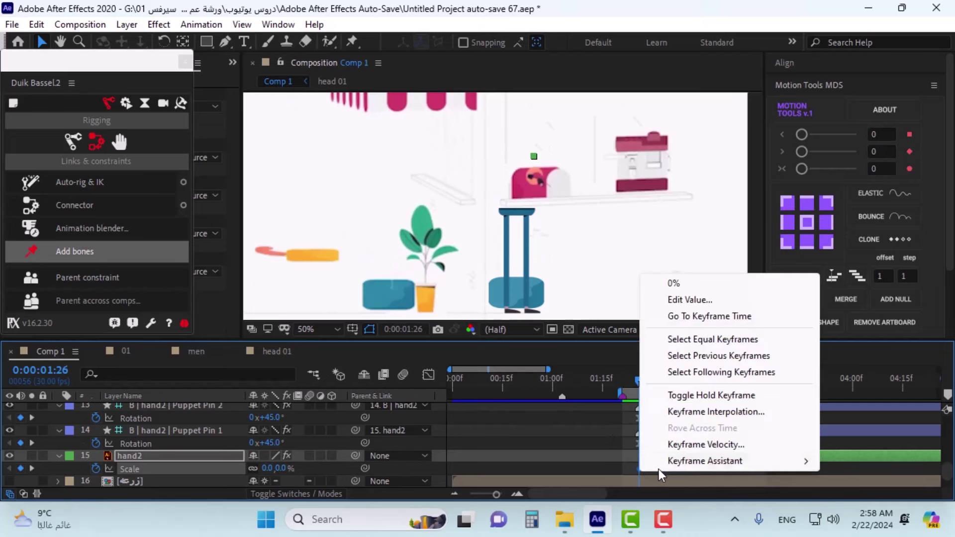
pyautogui.moveTo(661, 466)
pyautogui.click(473, 363)
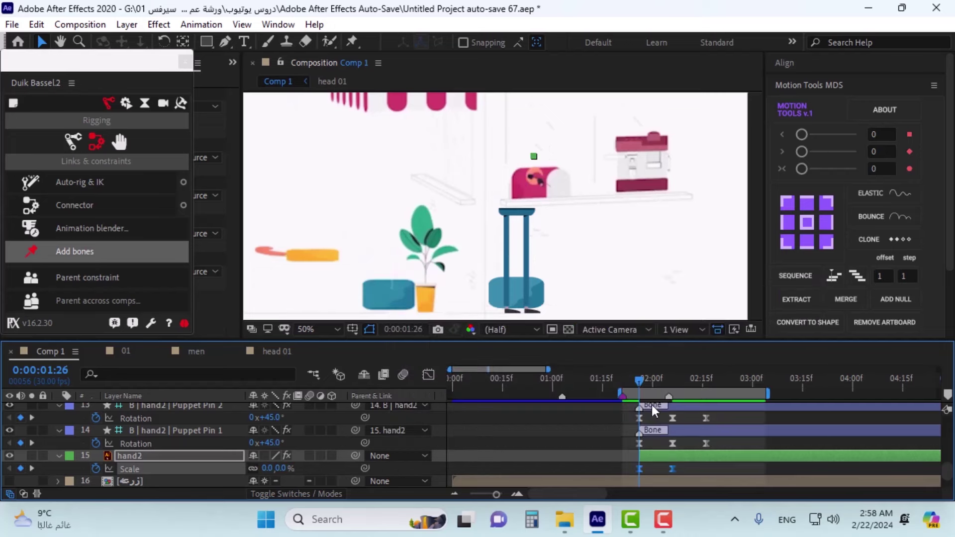
# Step: Parent the hand2 layer to the body layer at 0:00:03:02 and review the arm's motion around 0:00:02:01
pyautogui.moveTo(640, 380); pyautogui.dragTo(757, 389)
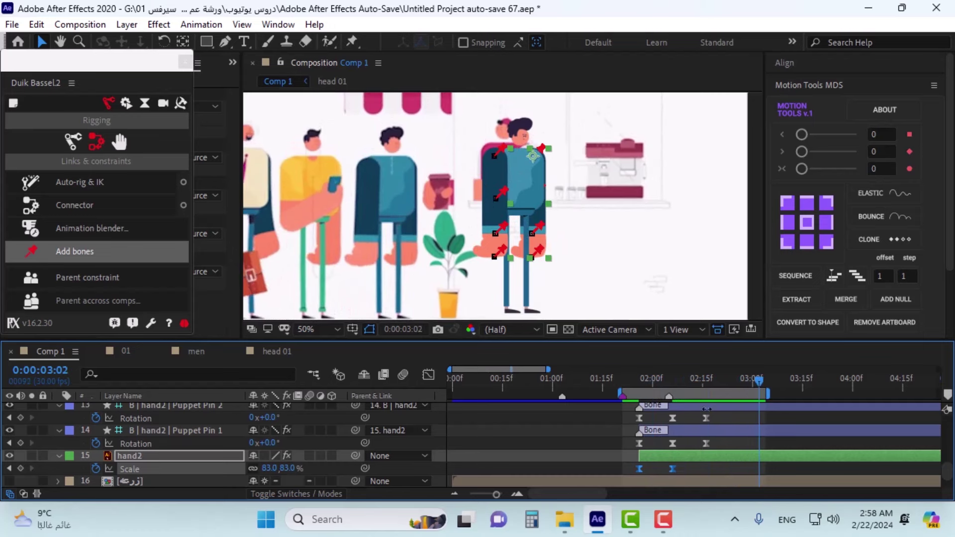
pyautogui.click(383, 458)
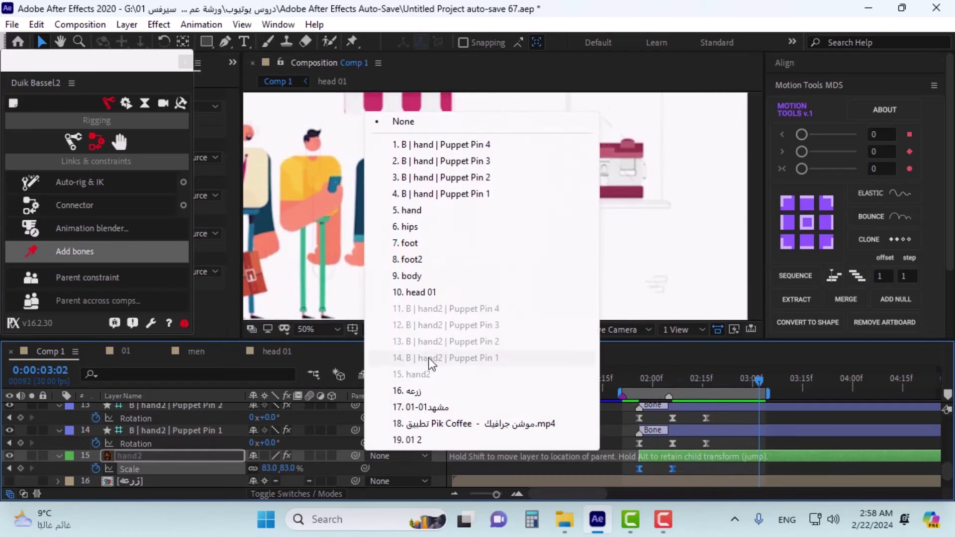
pyautogui.click(410, 276)
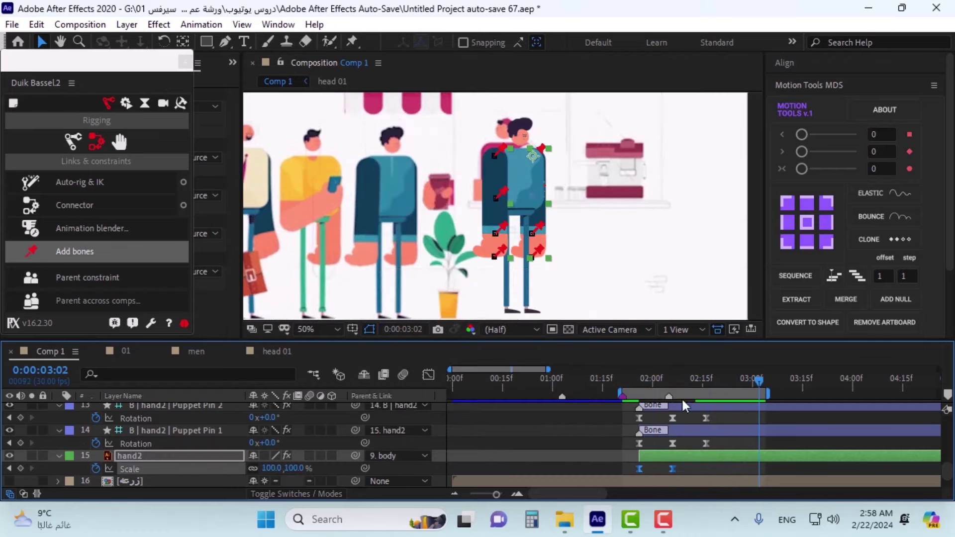
pyautogui.moveTo(666, 386); pyautogui.dragTo(655, 405)
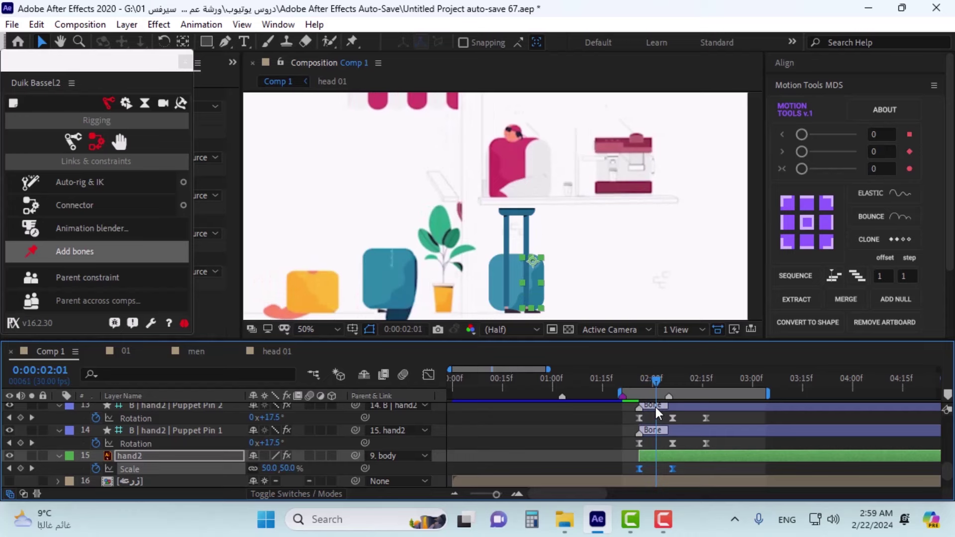
pyautogui.press('h')
pyautogui.moveTo(467, 299); pyautogui.dragTo(460, 242)
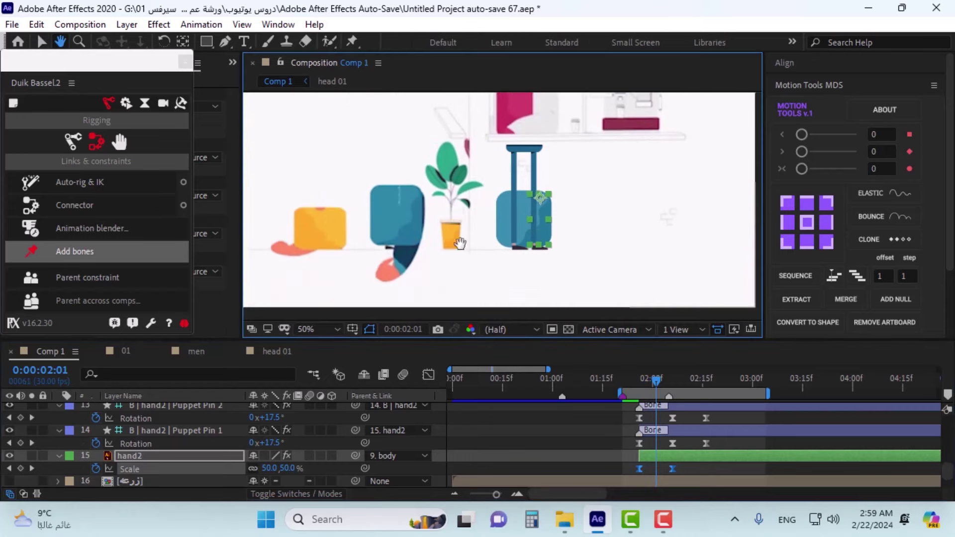
pyautogui.press('v')
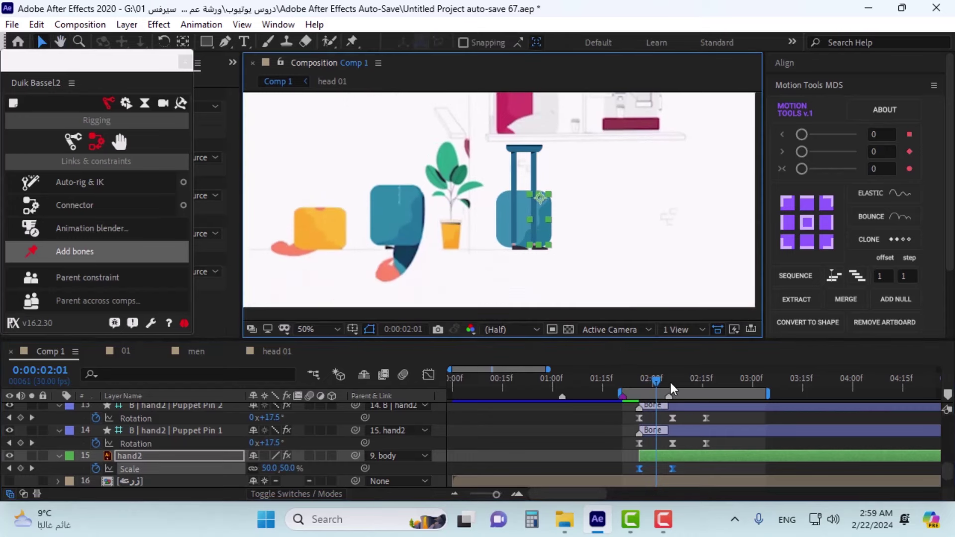
pyautogui.click(685, 472)
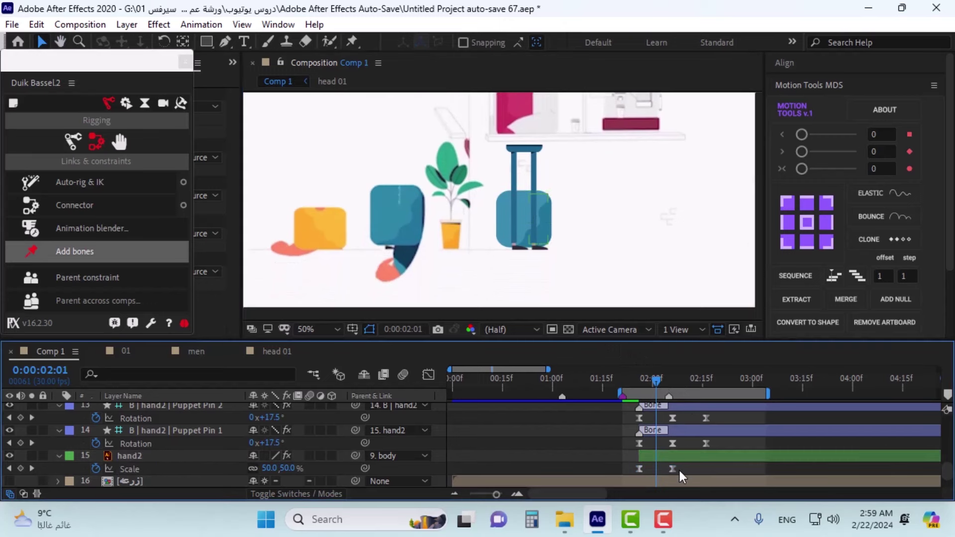
# Step: Move the hand2 layer's ending Scale keyframe to 0:00:02:01 and check the arm's size around 0:00:01:29
pyautogui.moveTo(672, 469); pyautogui.dragTo(656, 469)
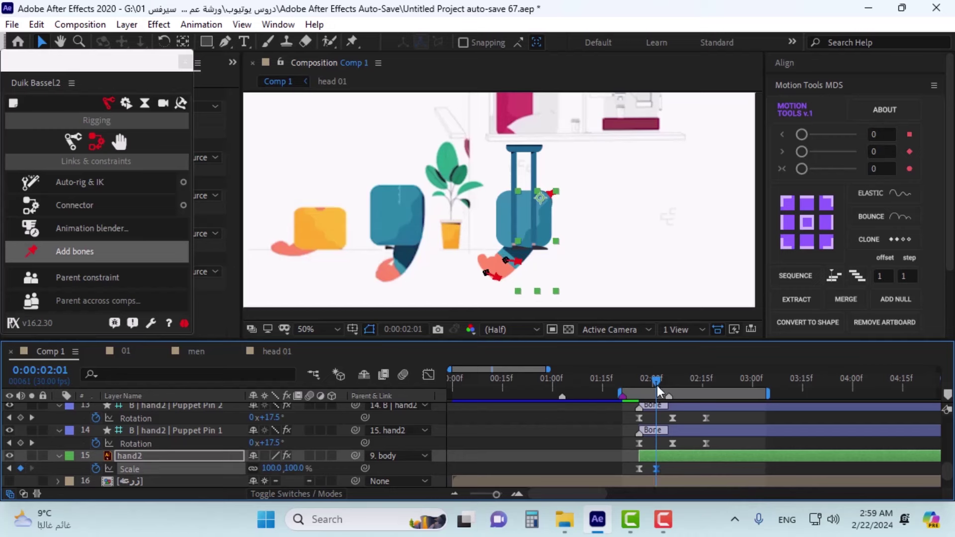
pyautogui.moveTo(657, 383)
pyautogui.mouseDown()
pyautogui.moveTo(715, 374)
pyautogui.moveTo(648, 391)
pyautogui.mouseUp()
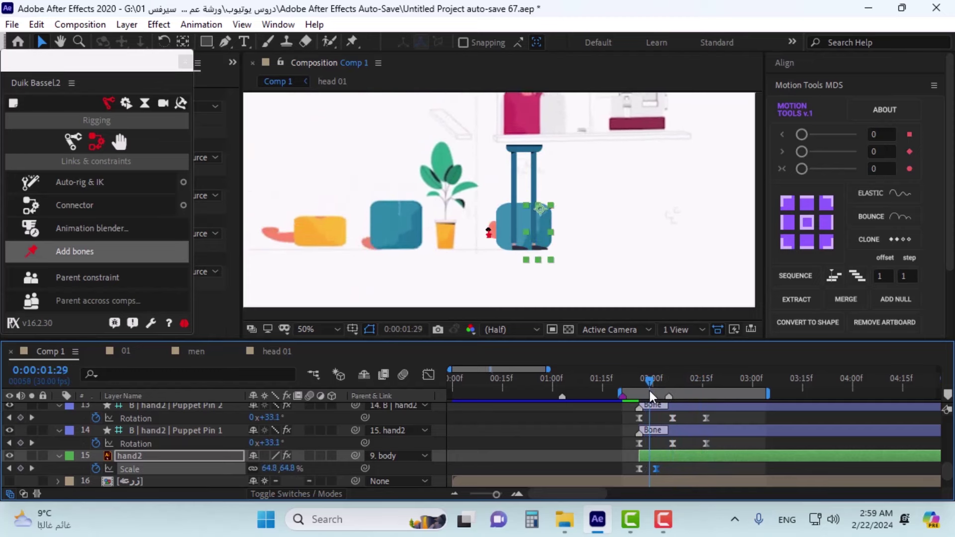
pyautogui.click(653, 471)
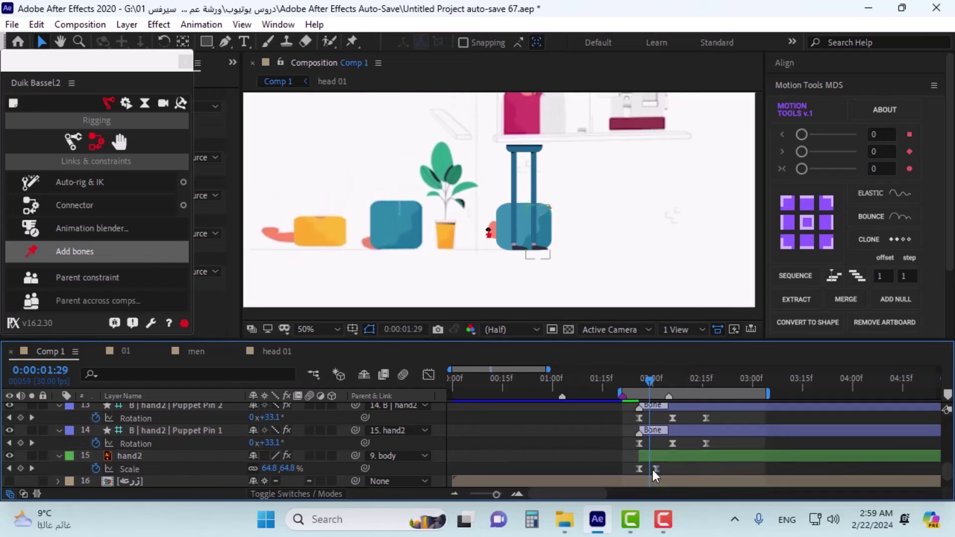
pyautogui.click(655, 470)
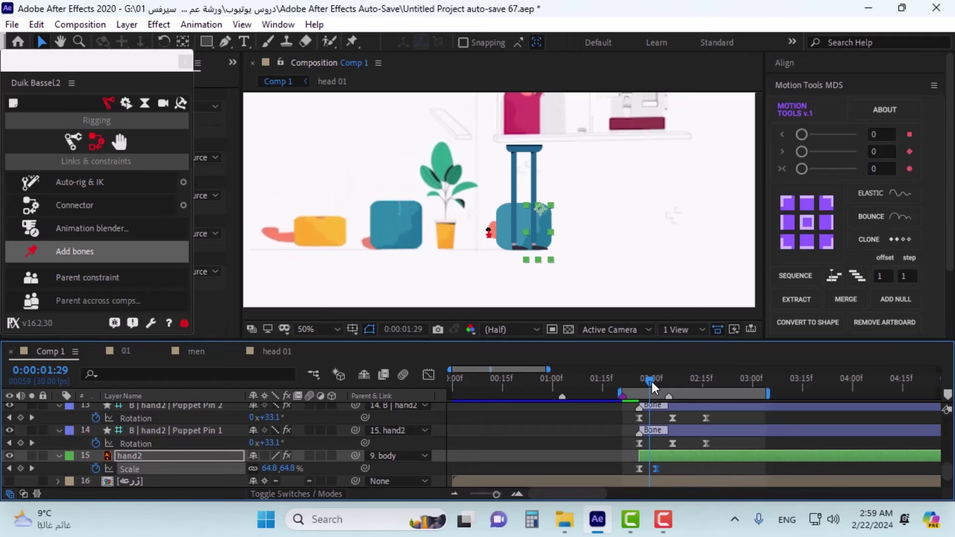
pyautogui.moveTo(652, 381); pyautogui.dragTo(649, 381)
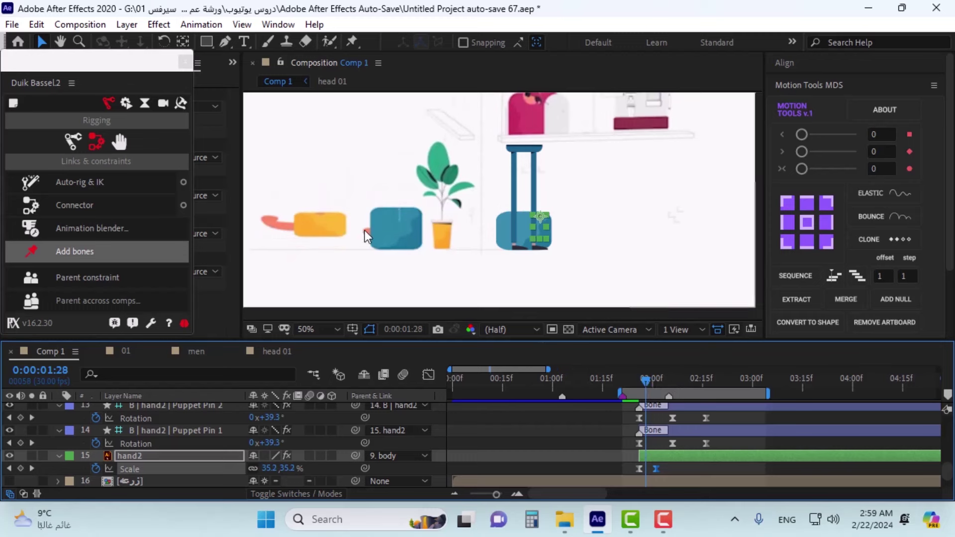
pyautogui.moveTo(649, 384); pyautogui.dragTo(651, 382)
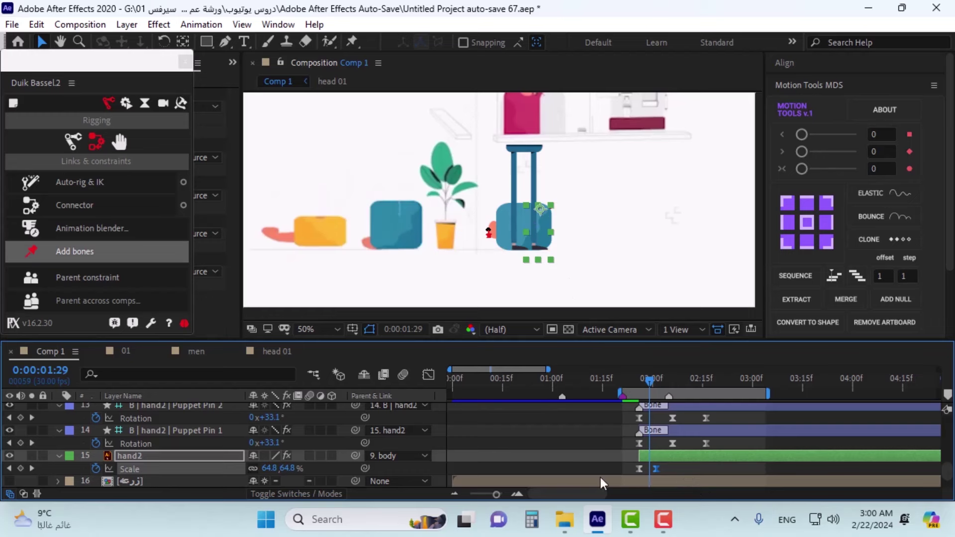
# Step: Set the hand2 layer's scale to 60.8% at 0:00:01:29
pyautogui.moveTo(265, 471); pyautogui.dragTo(264, 472)
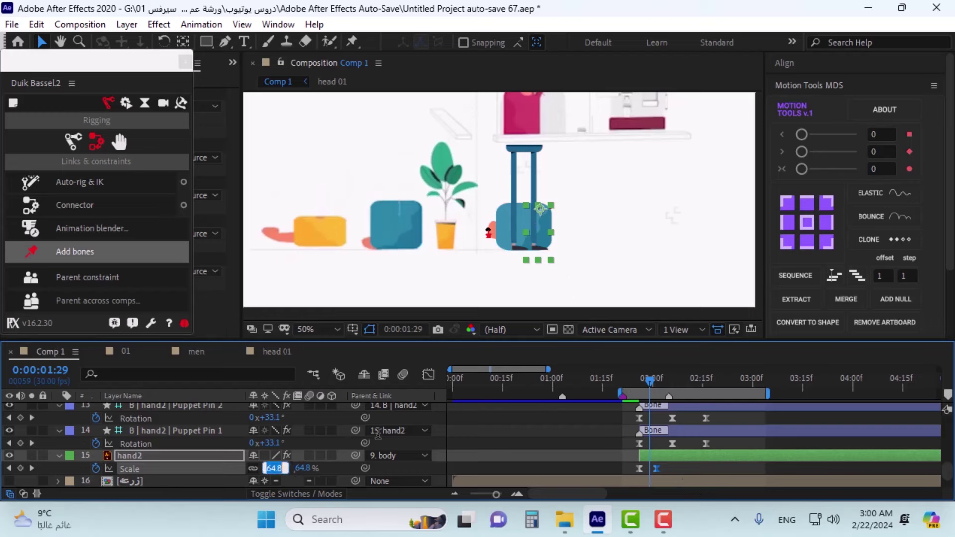
pyautogui.press('Down')
pyautogui.press('Down')
pyautogui.press('Down')
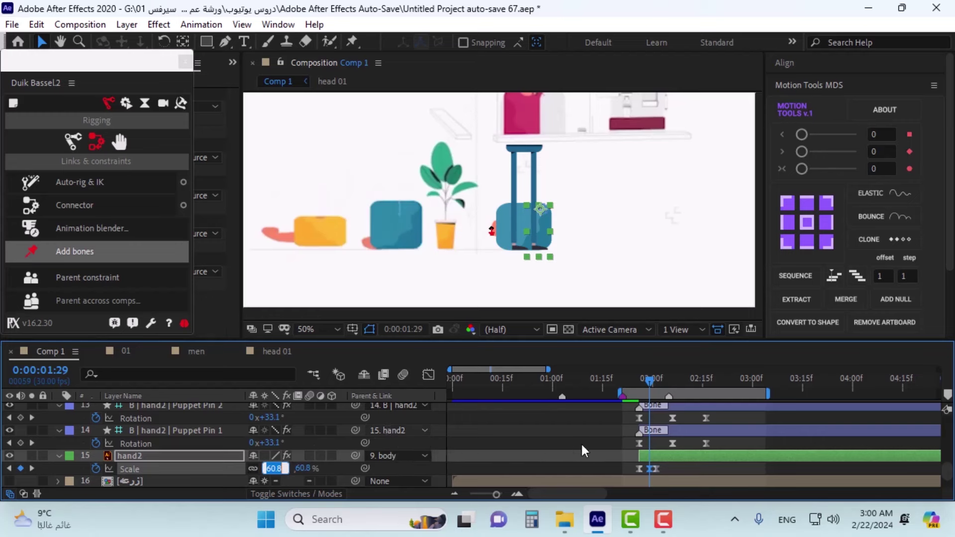
pyautogui.click(665, 464)
# Step: Preview the man's pop-up animation, then step through the frames around 0:00:01:28
pyautogui.moveTo(647, 381); pyautogui.dragTo(633, 398)
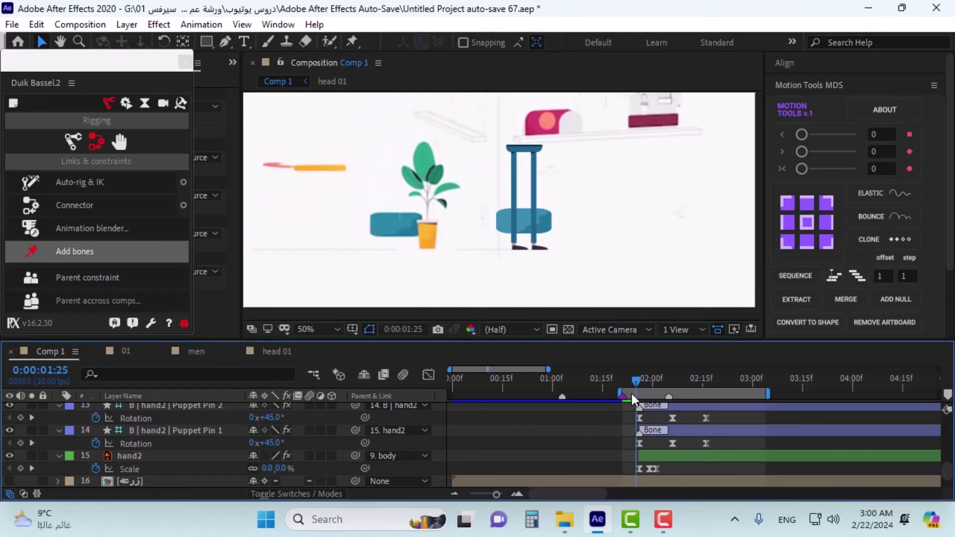
pyautogui.press('space')
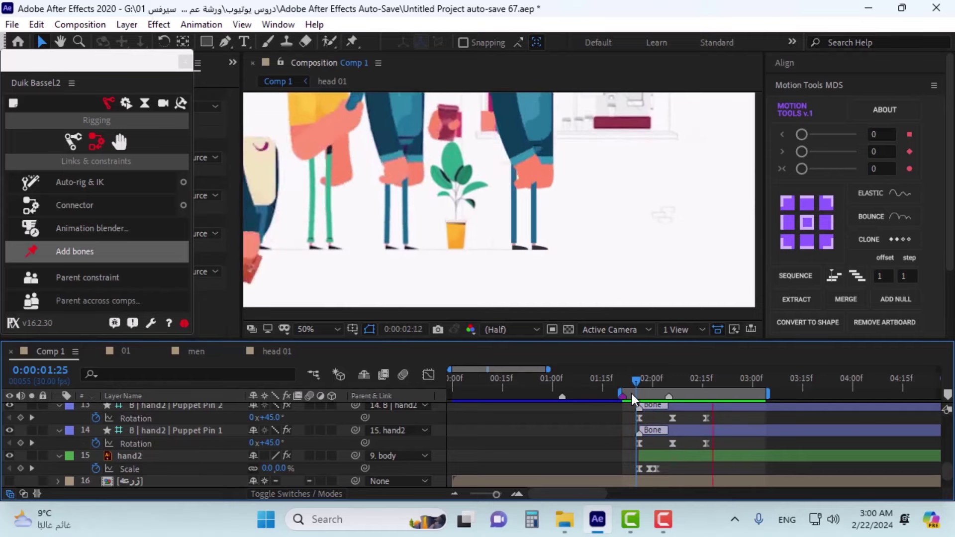
pyautogui.press(',')
pyautogui.press(',')
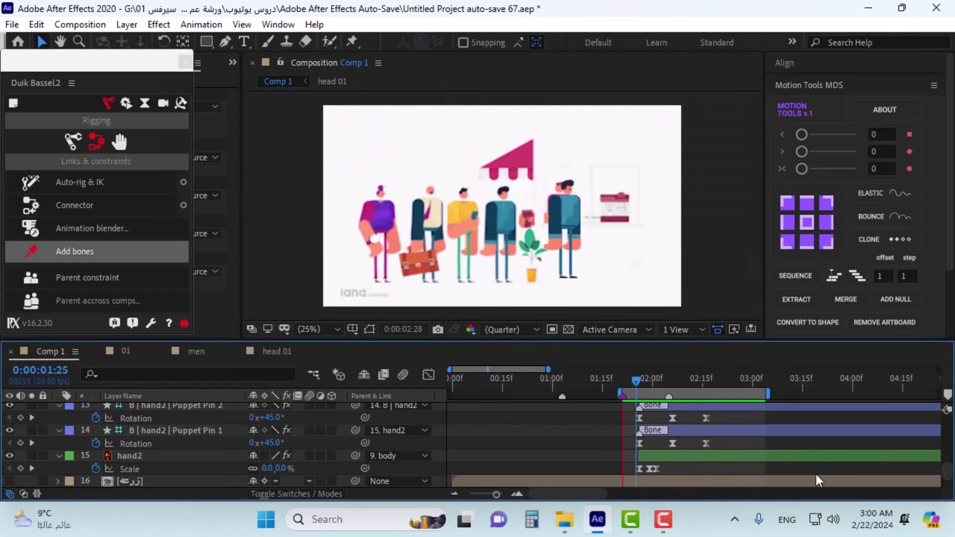
pyautogui.press('space')
pyautogui.moveTo(666, 381)
pyautogui.mouseDown()
pyautogui.moveTo(631, 393)
pyautogui.moveTo(672, 383)
pyautogui.moveTo(631, 380)
pyautogui.moveTo(645, 380)
pyautogui.mouseUp()
pyautogui.press('.')
pyautogui.press('.')
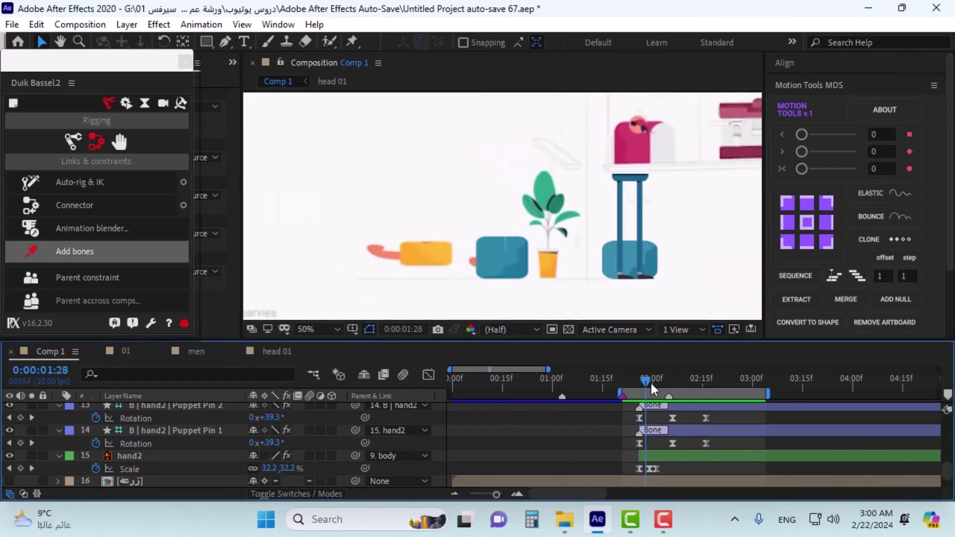
# Step: Compare the man's body and arms with the reference figures up close between 0:00:01:25 and 0:00:02:03
pyautogui.moveTo(650, 382)
pyautogui.mouseDown()
pyautogui.moveTo(621, 380)
pyautogui.moveTo(640, 383)
pyautogui.mouseUp()
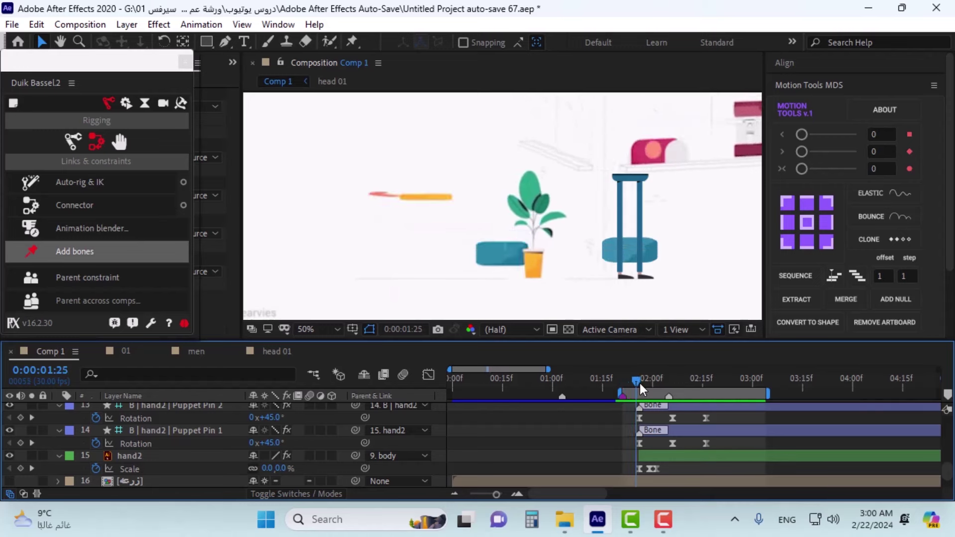
pyautogui.scroll(4, 512, 291)
pyautogui.scroll(-2, 512, 291)
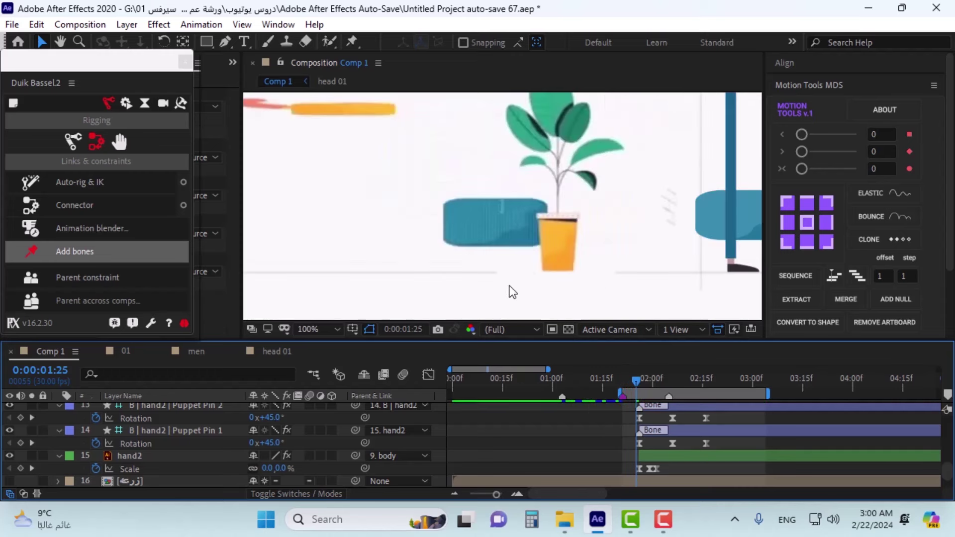
pyautogui.scroll(-2, 523, 288)
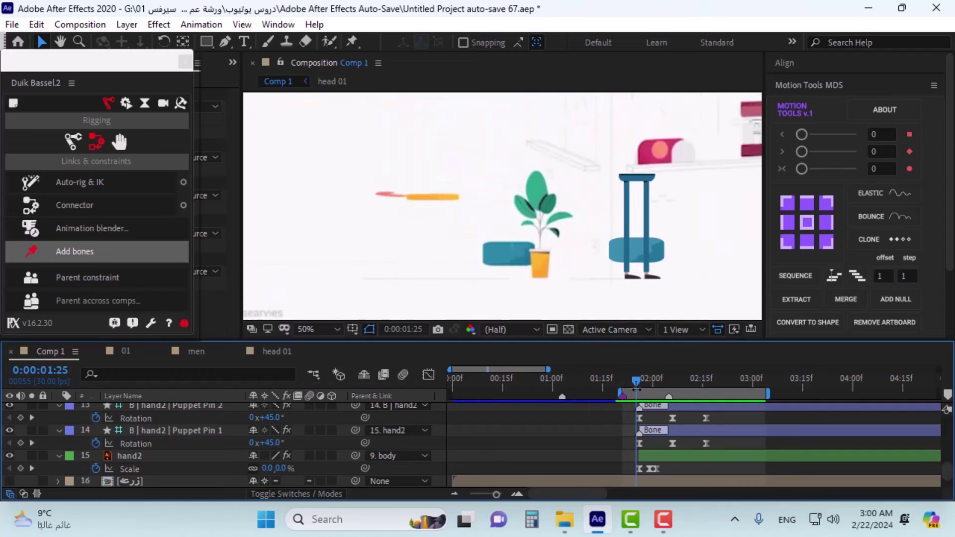
pyautogui.scroll(5, 519, 253)
pyautogui.scroll(-5, 505, 271)
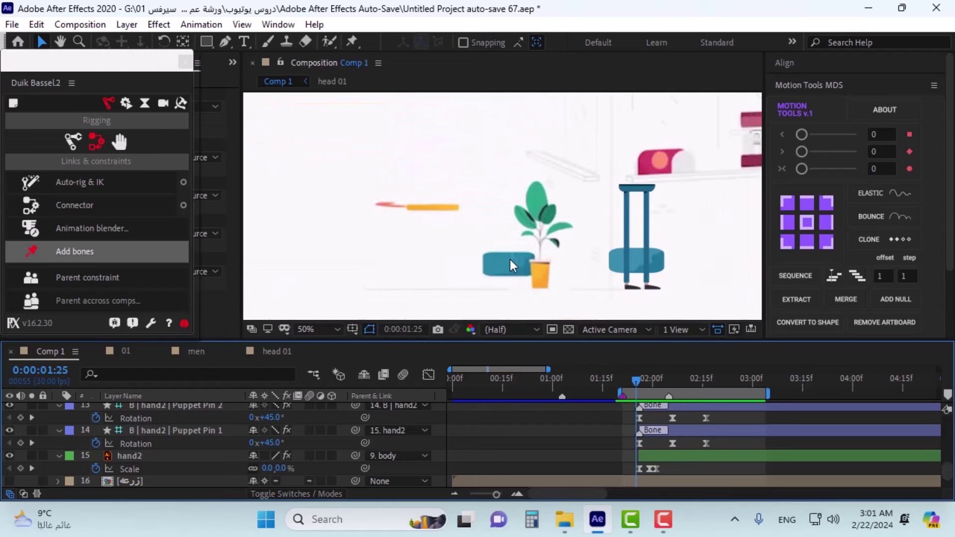
pyautogui.scroll(3, 614, 264)
pyautogui.scroll(-1, 630, 264)
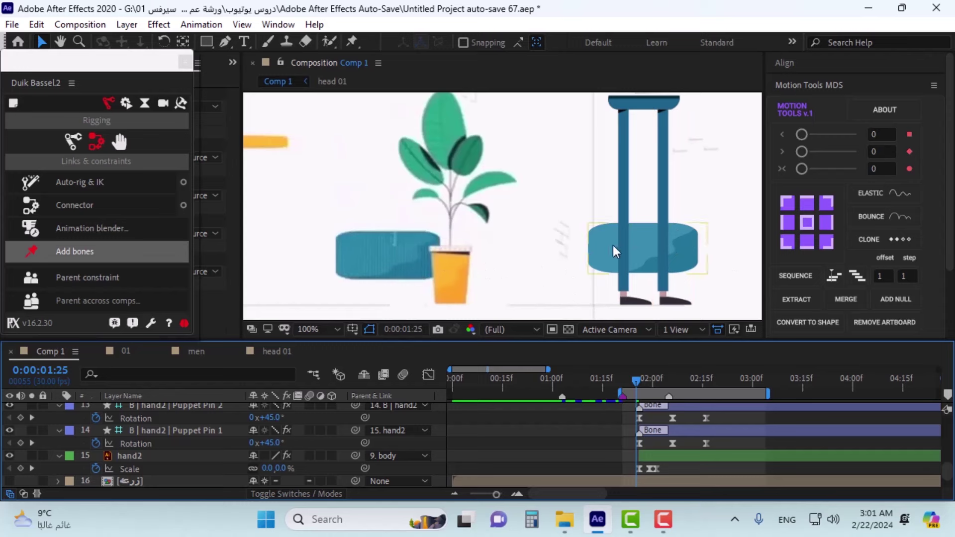
pyautogui.scroll(-2, 511, 231)
pyautogui.scroll(2, 509, 228)
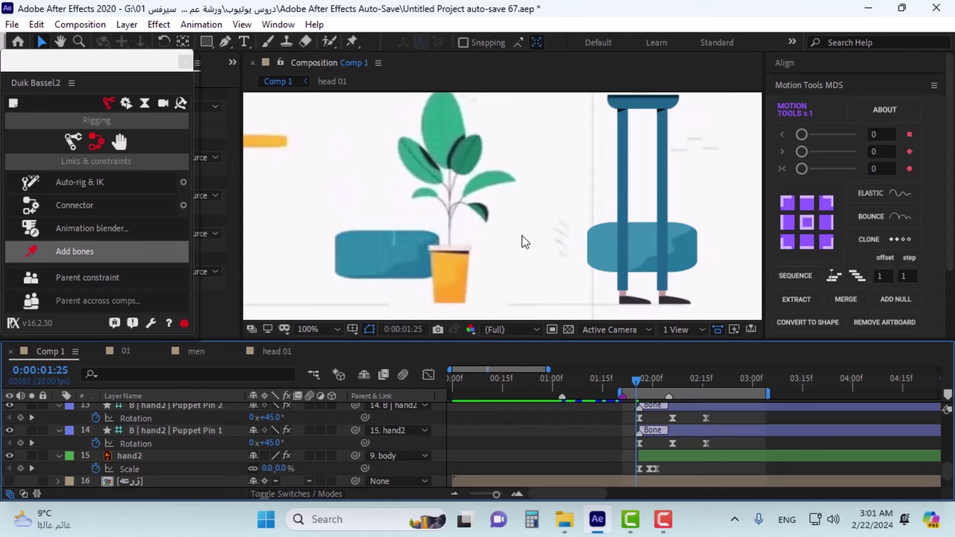
pyautogui.moveTo(640, 380); pyautogui.dragTo(664, 378)
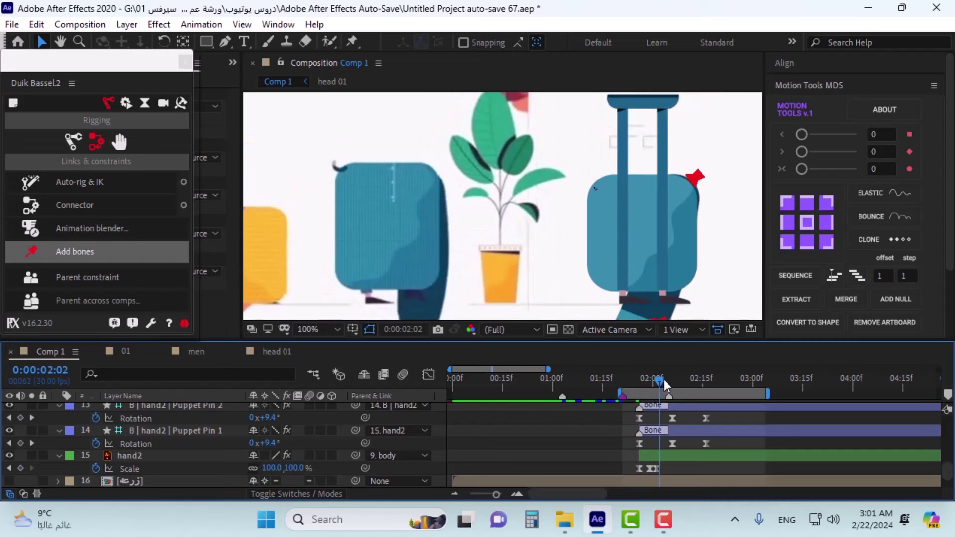
pyautogui.moveTo(664, 381); pyautogui.dragTo(662, 381)
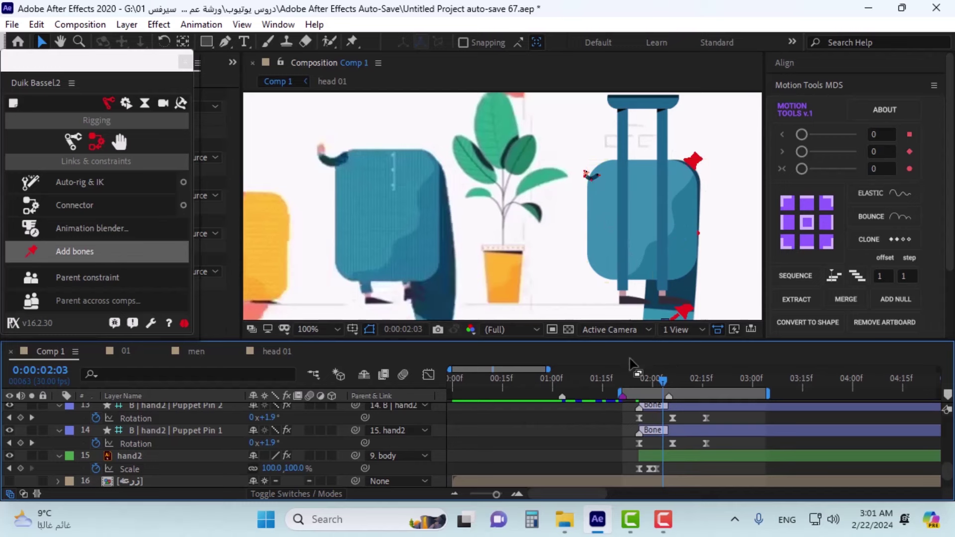
# Step: Move the hand layer's ending Scale keyframe earlier to 0:00:02:09 so the first arm grows faster
pyautogui.scroll(5, 730, 428)
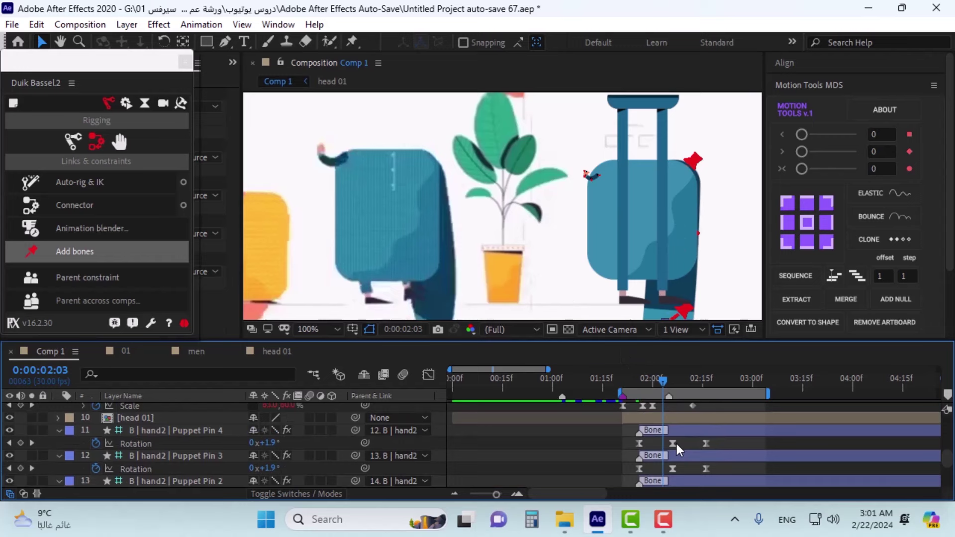
pyautogui.scroll(-5, 677, 444)
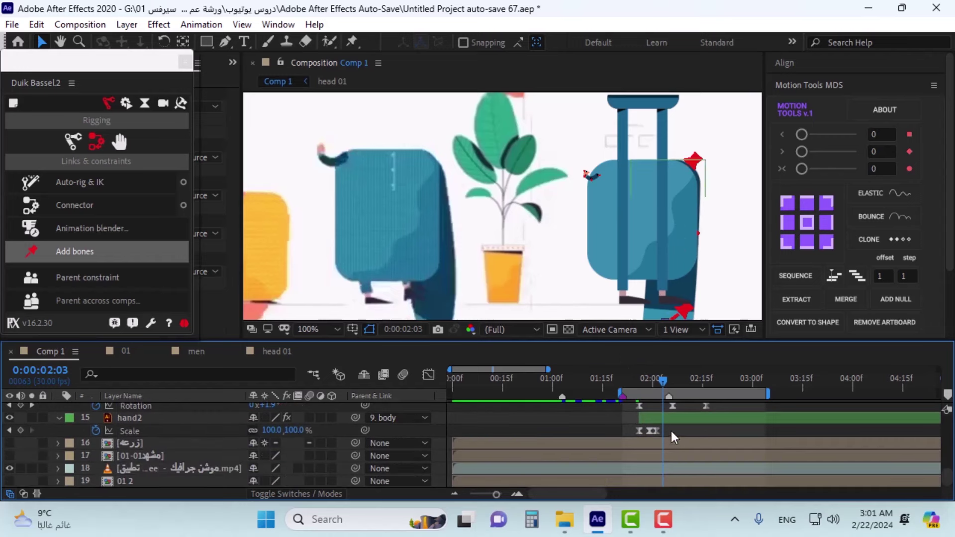
pyautogui.scroll(3, 671, 431)
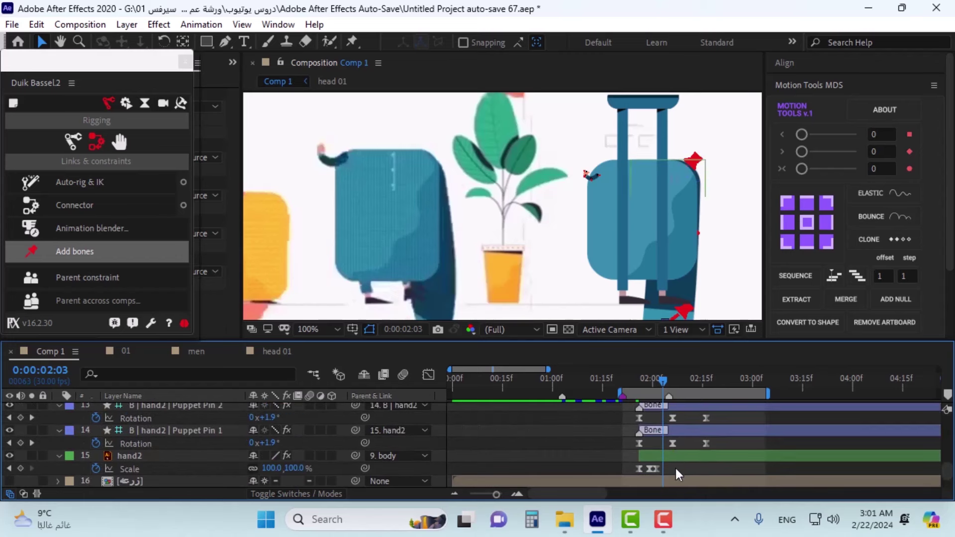
pyautogui.moveTo(667, 466); pyautogui.dragTo(639, 470)
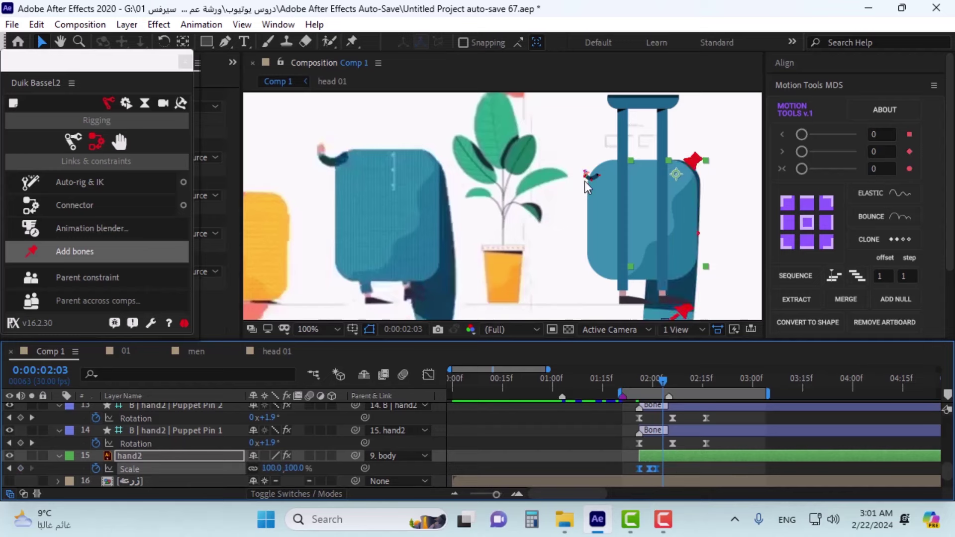
pyautogui.scroll(10, 696, 442)
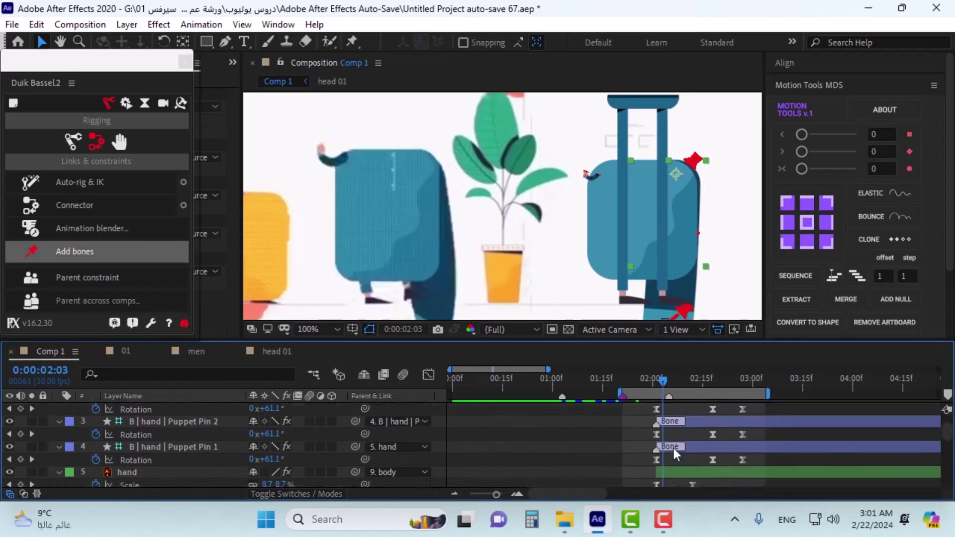
pyautogui.scroll(-2, 674, 449)
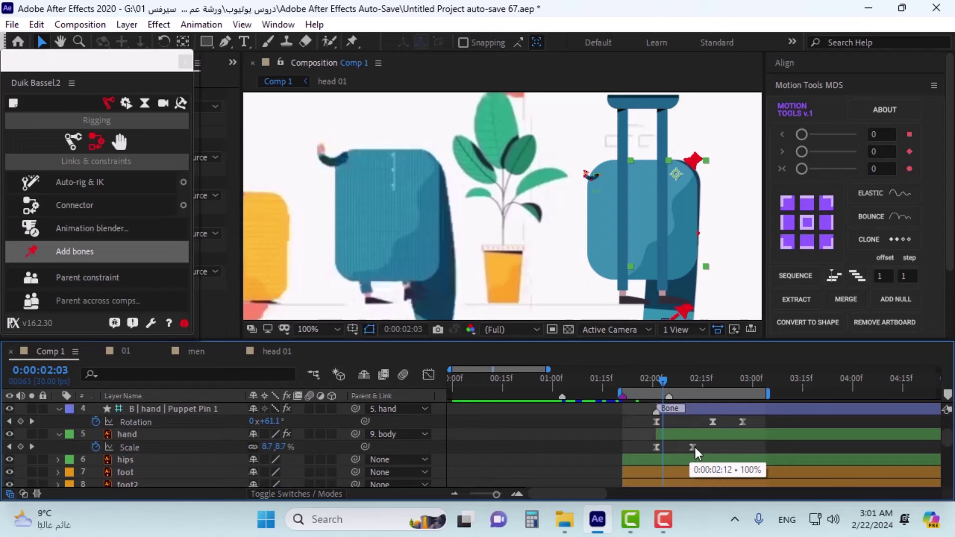
pyautogui.click(693, 448)
pyautogui.moveTo(694, 447); pyautogui.dragTo(691, 447)
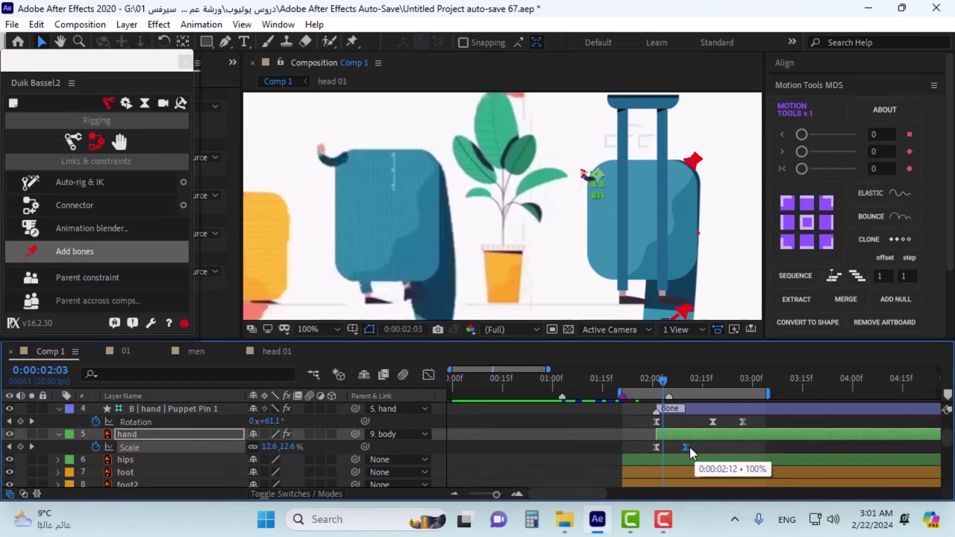
pyautogui.moveTo(691, 447); pyautogui.dragTo(689, 445)
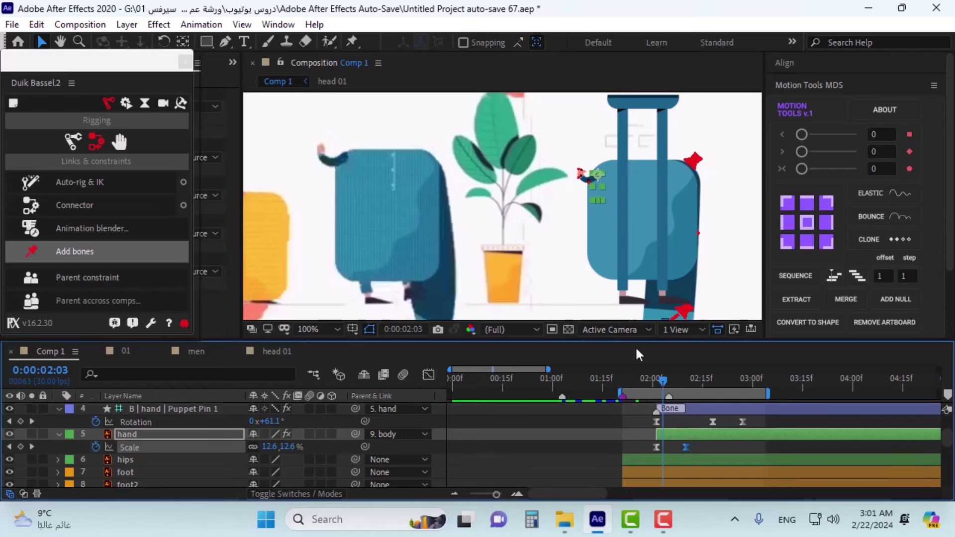
pyautogui.press(',')
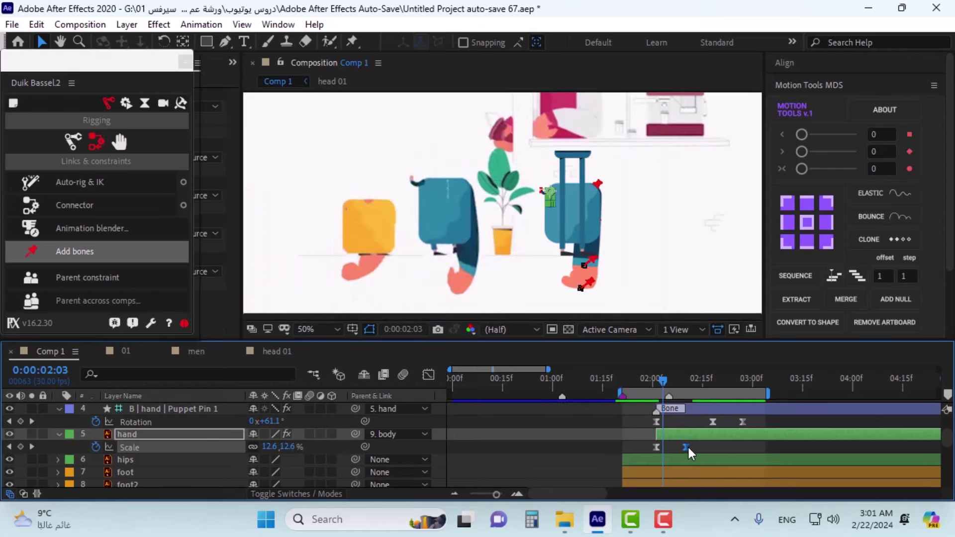
pyautogui.moveTo(687, 446); pyautogui.dragTo(685, 446)
pyautogui.press('.')
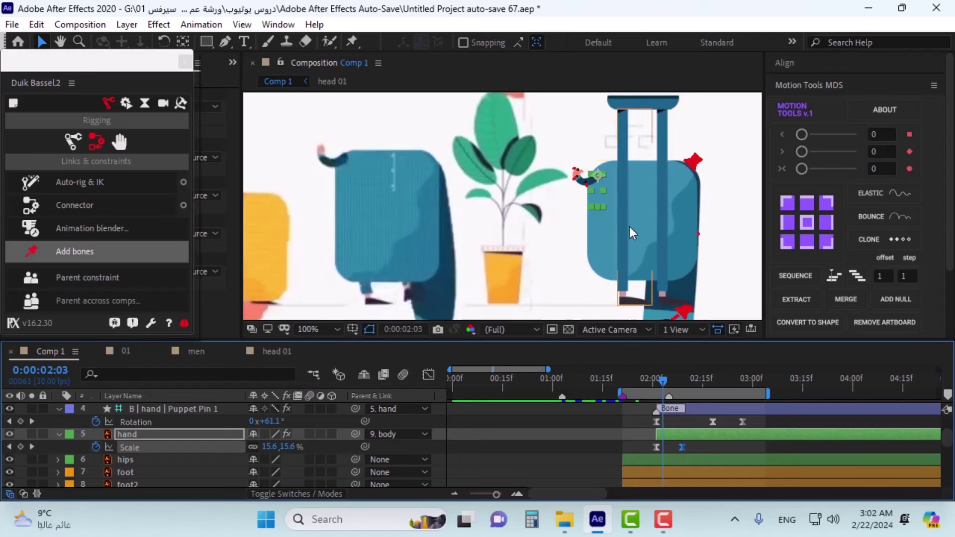
pyautogui.press(',')
# Step: Shift the hand layer's ending Scale keyframe one frame later to 0:00:02:10 and review both arms between 0:00:02:03 and 0:00:02:14
pyautogui.click(665, 384)
pyautogui.moveTo(664, 384); pyautogui.dragTo(673, 385)
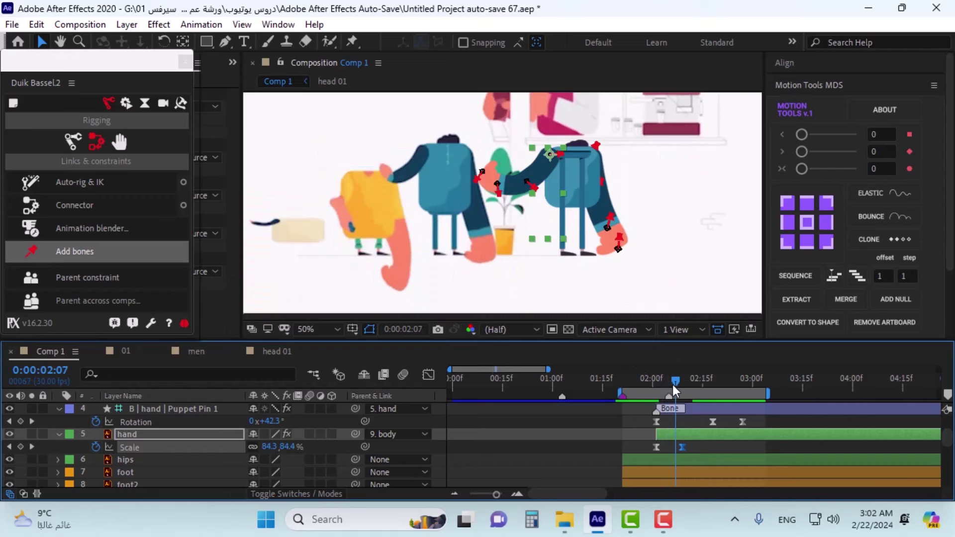
pyautogui.hotkey('alt', 'Right')
pyautogui.press('pageup')
pyautogui.press('pageup')
pyautogui.press('pageup')
pyautogui.press('pageup')
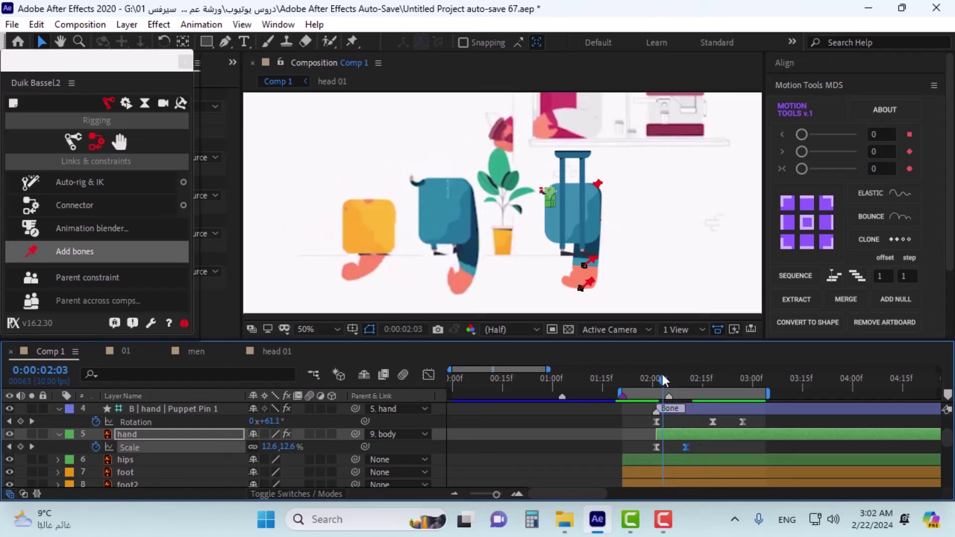
pyautogui.moveTo(662, 378); pyautogui.dragTo(700, 399)
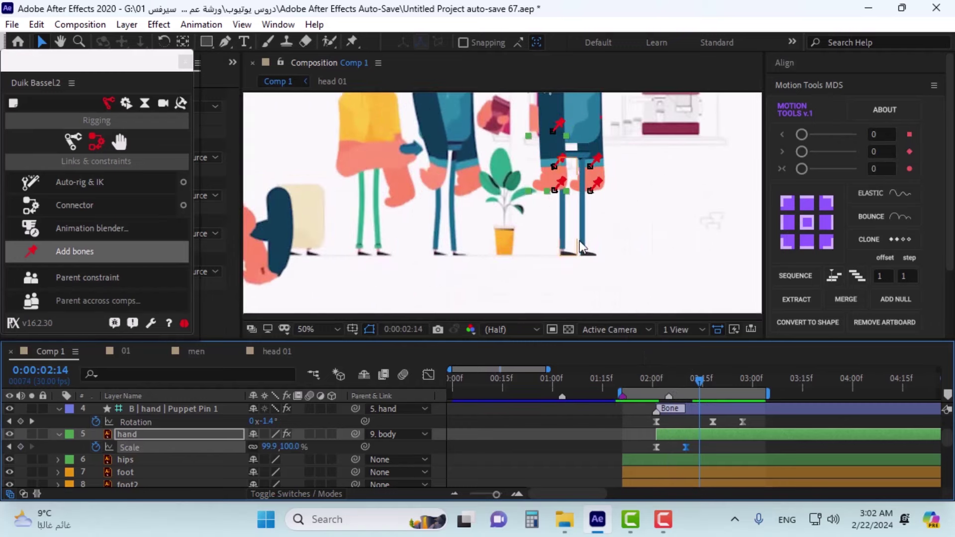
pyautogui.scroll(3, 494, 238)
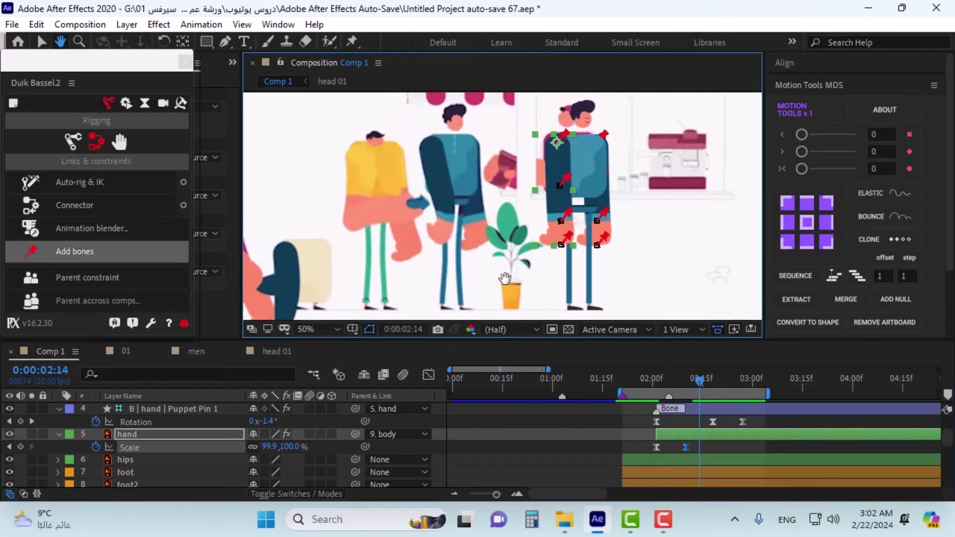
pyautogui.moveTo(691, 383)
pyautogui.mouseDown()
pyautogui.moveTo(661, 393)
pyautogui.moveTo(677, 386)
pyautogui.mouseUp()
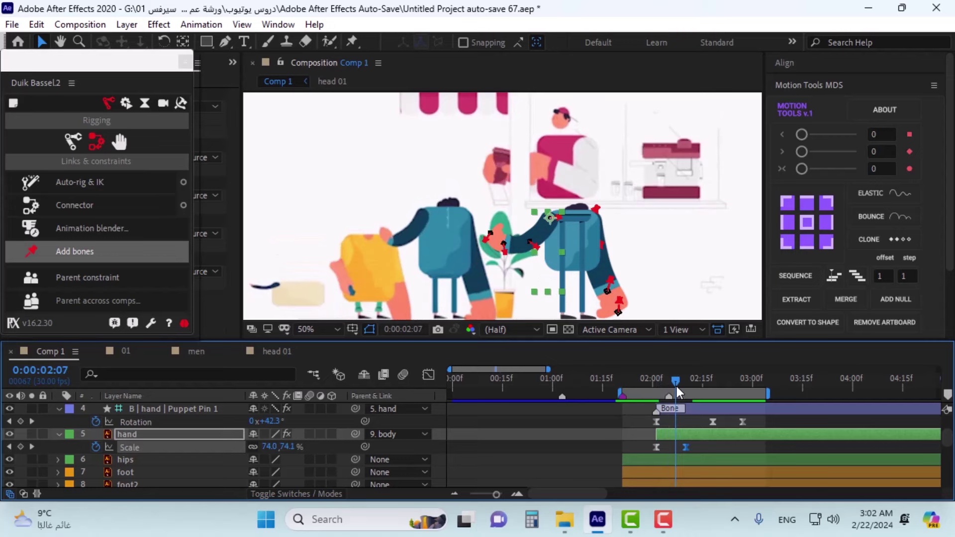
# Step: Give the hips layer a Fuchsia label and trim its start to 0:00:02:06, where the reference figure's hips appear
pyautogui.scroll(4, 446, 283)
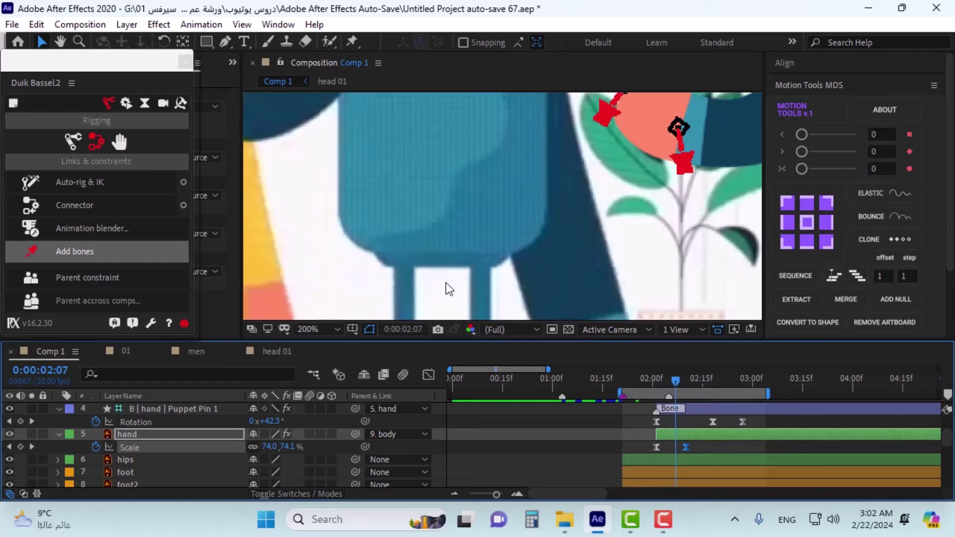
pyautogui.press('pageup')
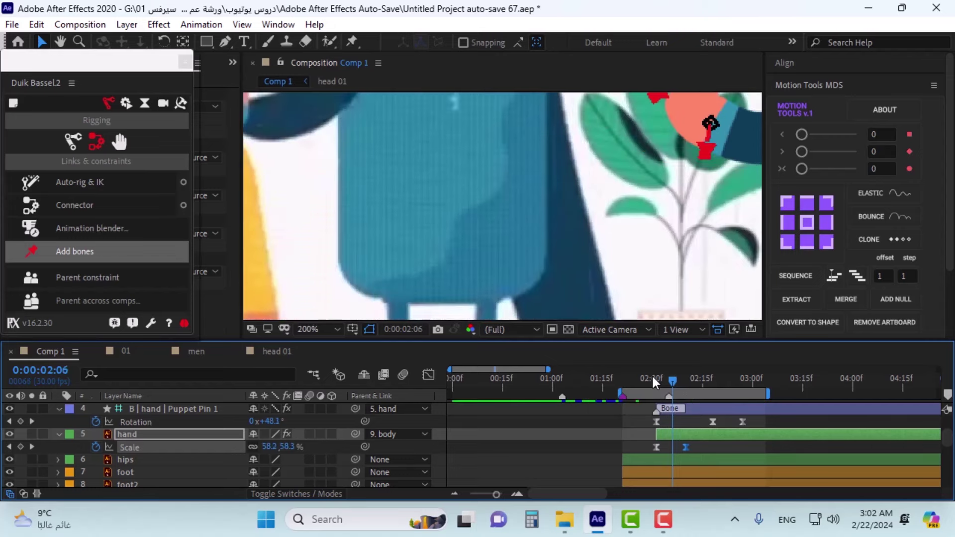
pyautogui.press('pagedown')
pyautogui.press('pageup')
pyautogui.scroll(2, 159, 448)
pyautogui.scroll(-4, 164, 436)
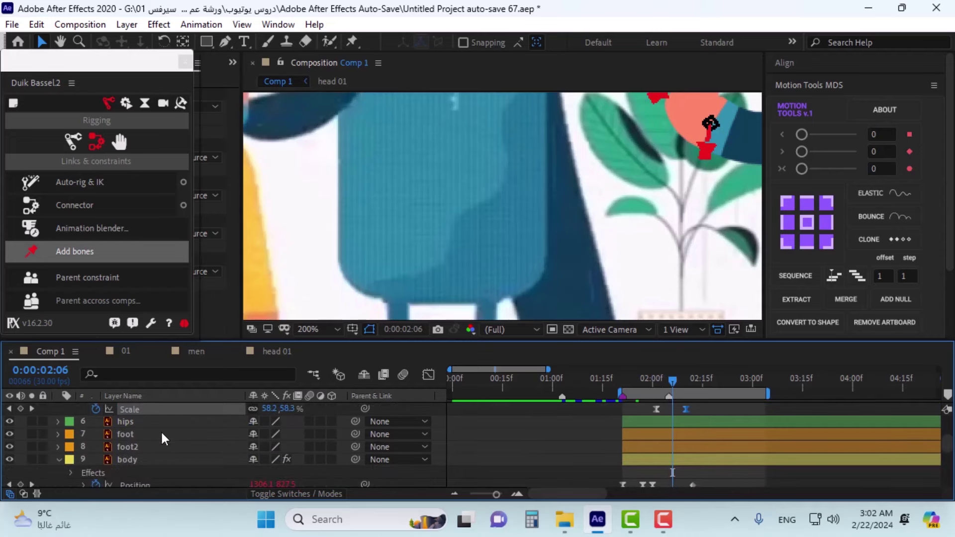
pyautogui.click(129, 421)
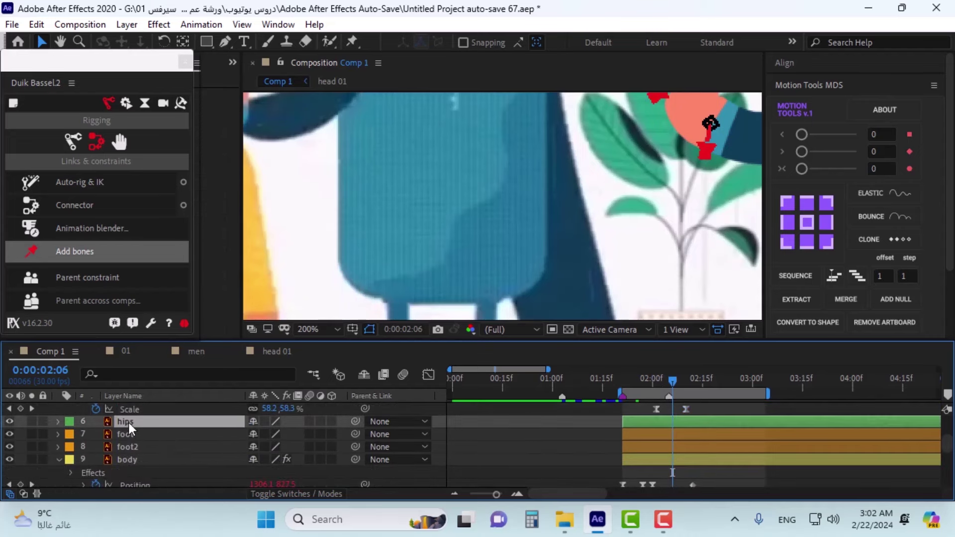
pyautogui.scroll(3, 134, 427)
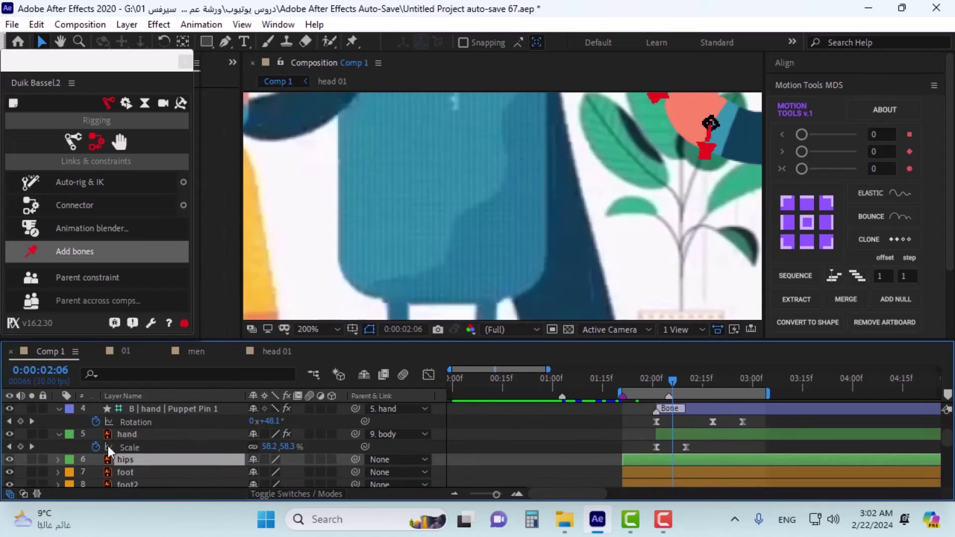
pyautogui.click(70, 460)
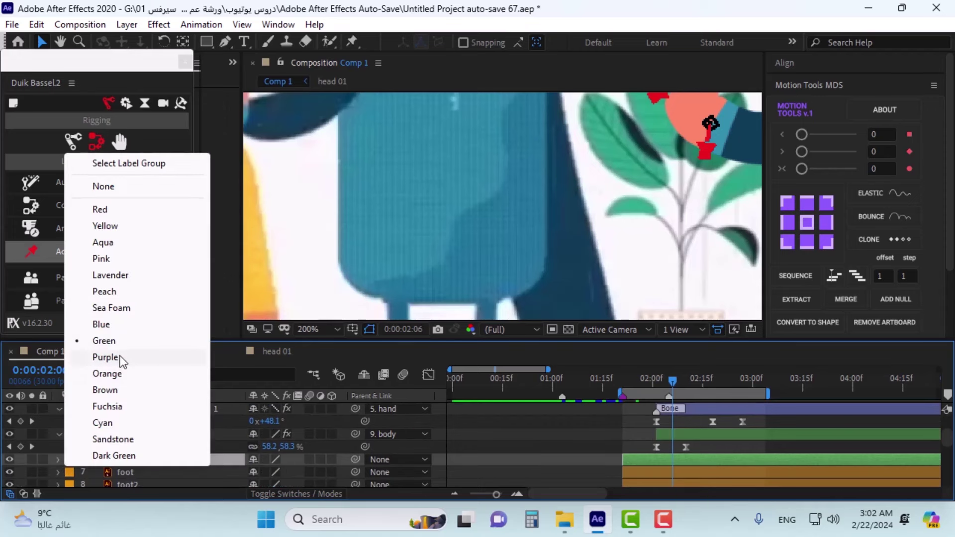
pyautogui.click(118, 407)
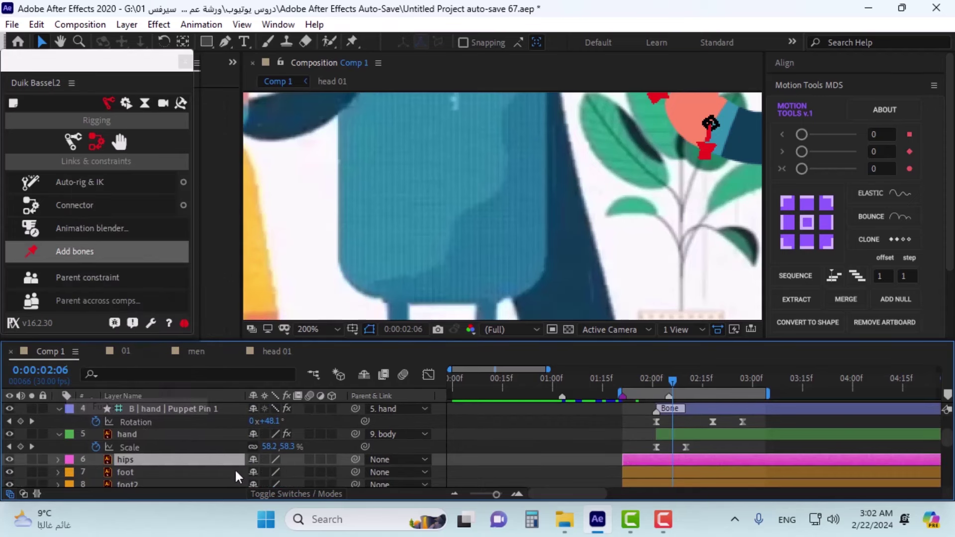
pyautogui.hotkey('alt', '[')
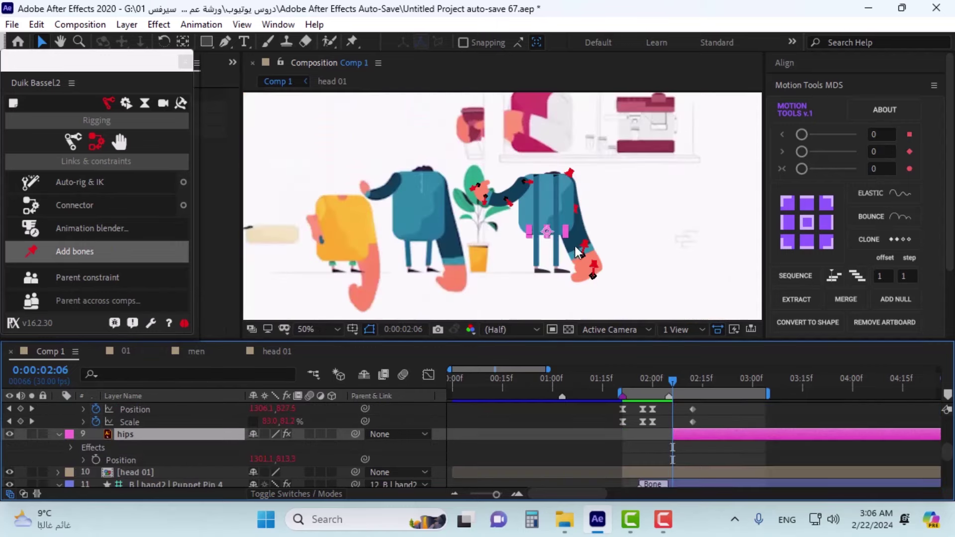
# Step: Move the hips down to the body's lower edge at 0:00:02:06, to a Position of about 1301, 830
pyautogui.scroll(2, 574, 244)
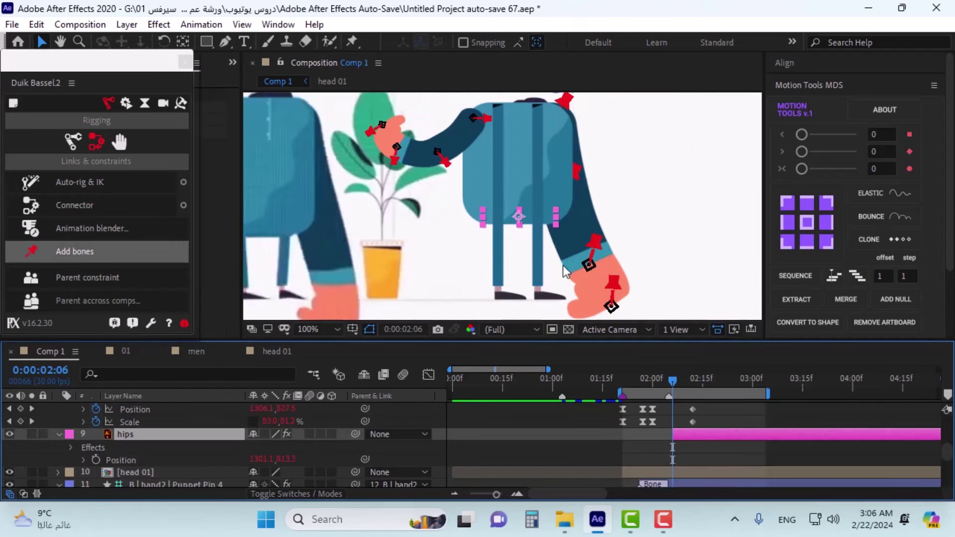
pyautogui.hotkey('shift', 'Down')
pyautogui.hotkey('shift', 'Down')
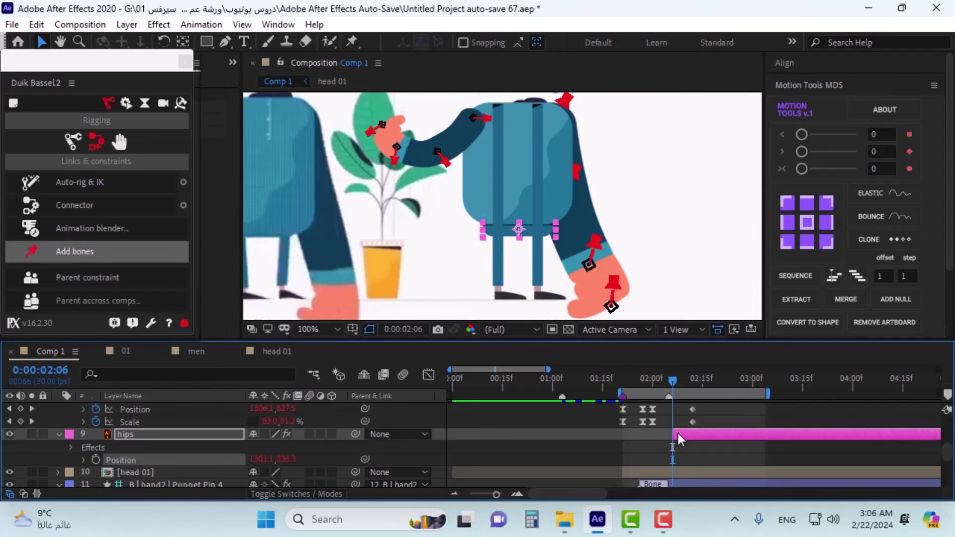
# Step: Try bringing the hips layer forward in the layer stack, then send it back beneath the body layer
pyautogui.hotkey('ctrl', ']')
pyautogui.hotkey('ctrl', ']')
pyautogui.hotkey('ctrl', ']')
pyautogui.hotkey('ctrl', '[')
pyautogui.hotkey('ctrl', '[')
pyautogui.hotkey('ctrl', '[')
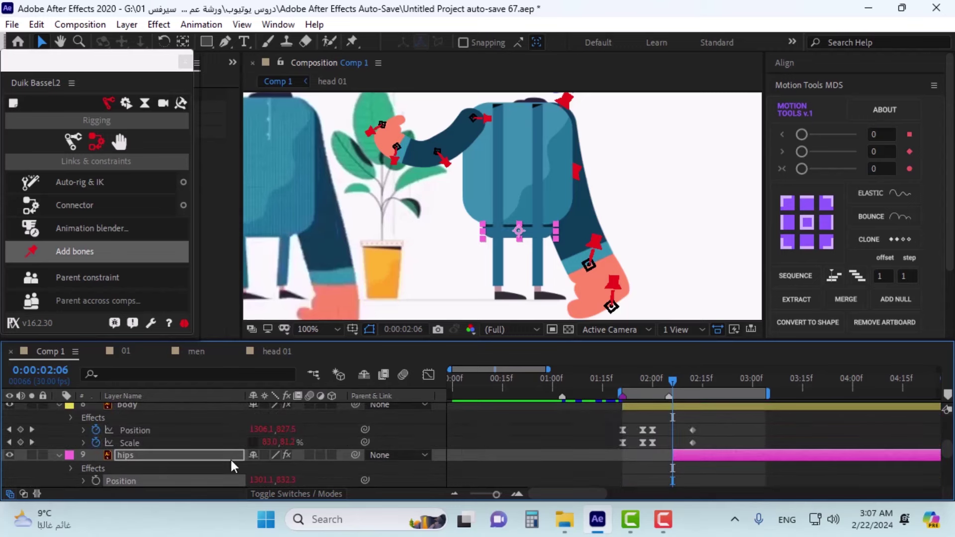
# Step: Inspect where the hips meet the body up close, and start keyframing the hips' Position at 0:00:02:06
pyautogui.scroll(4, 511, 238)
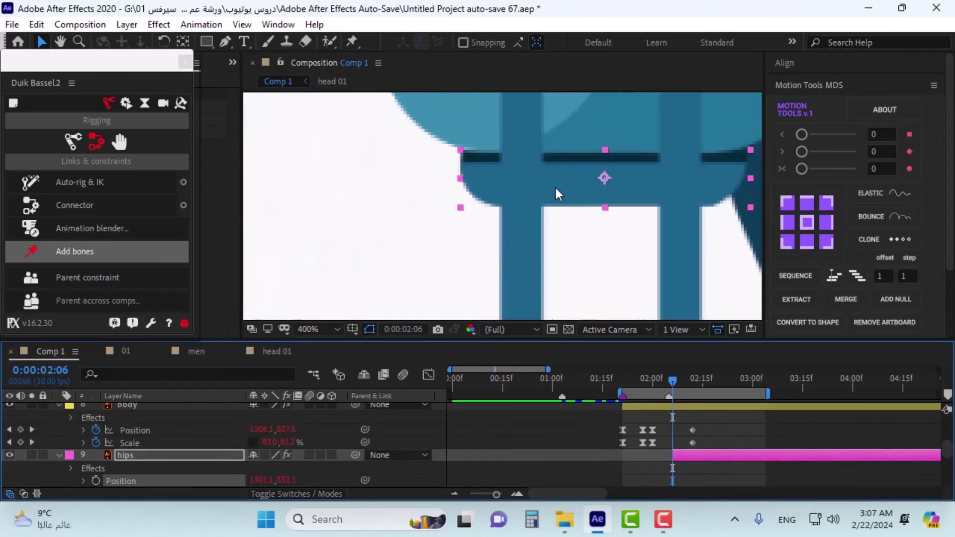
pyautogui.scroll(-2, 554, 186)
pyautogui.scroll(-4, 559, 207)
pyautogui.scroll(-1, 234, 438)
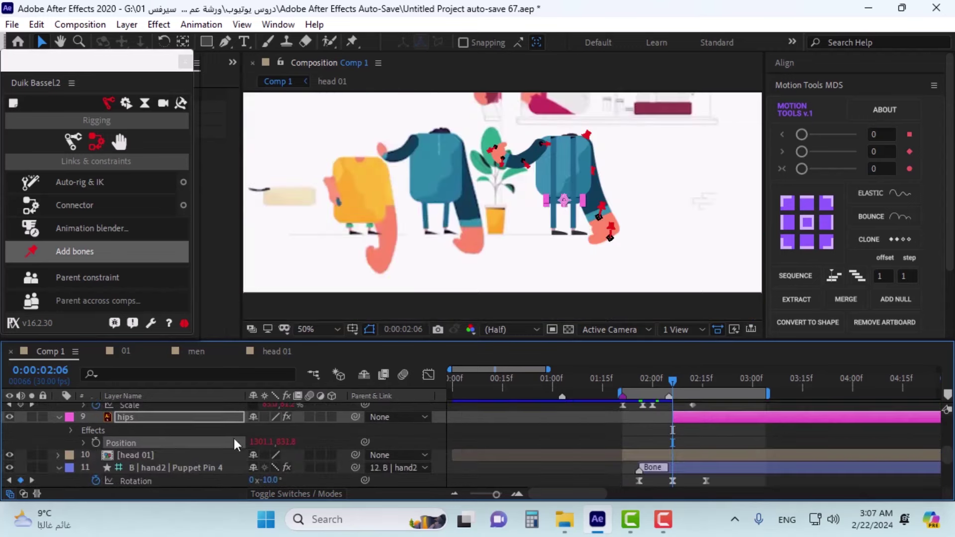
pyautogui.click(95, 442)
# Step: Raise the hips to the lower edge of the lifted body at 0:00:02:12, keyframing their Position at 1301.1, 655.3
pyautogui.moveTo(676, 379); pyautogui.dragTo(692, 379)
pyautogui.hotkey('shift', 'Up')
pyautogui.hotkey('shift', 'Up')
pyautogui.hotkey('shift', 'Up')
pyautogui.hotkey('shift', 'Up')
pyautogui.hotkey('shift', 'Up')
pyautogui.hotkey('shift', 'Up')
pyautogui.hotkey('shift', 'Up')
pyautogui.hotkey('shift', 'Up')
pyautogui.hotkey('shift', 'Up')
pyautogui.hotkey('shift', 'Up')
pyautogui.hotkey('shift', 'Up')
pyautogui.hotkey('shift', 'Up')
pyautogui.hotkey('shift', 'Up')
pyautogui.hotkey('shift', 'Up')
pyautogui.hotkey('shift', 'Up')
pyautogui.hotkey('shift', 'Up')
pyautogui.hotkey('shift', 'Up')
pyautogui.hotkey('shift', 'Up')
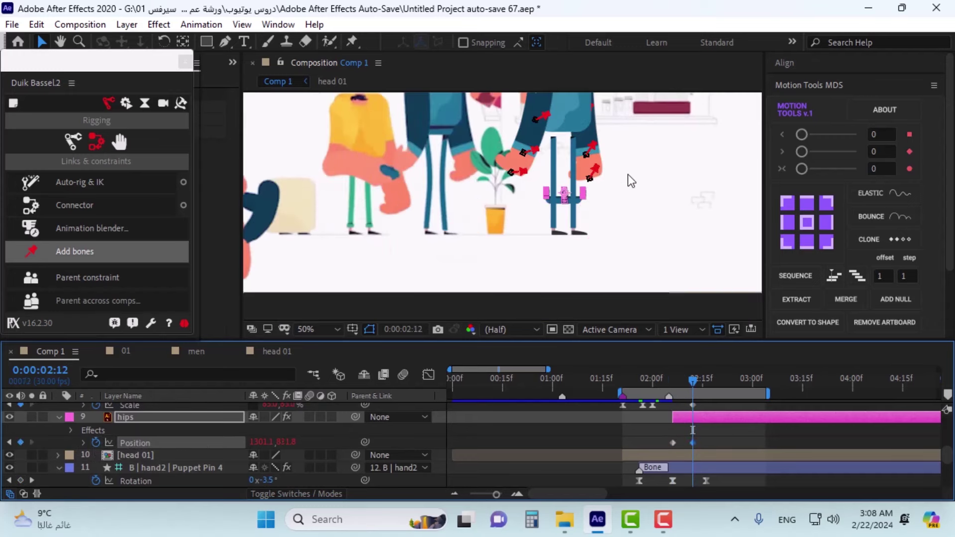
pyautogui.scroll(4, 628, 174)
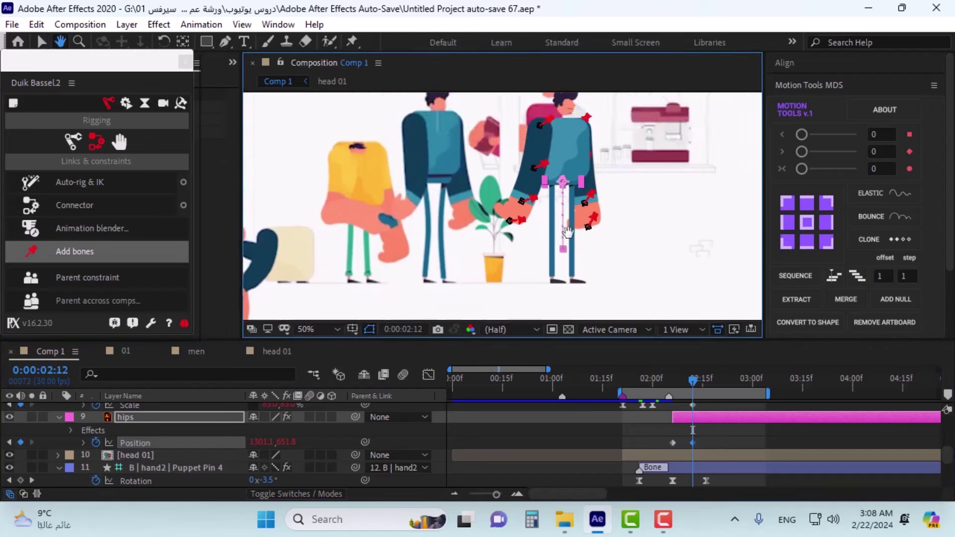
pyautogui.press('Up')
pyautogui.press('Up')
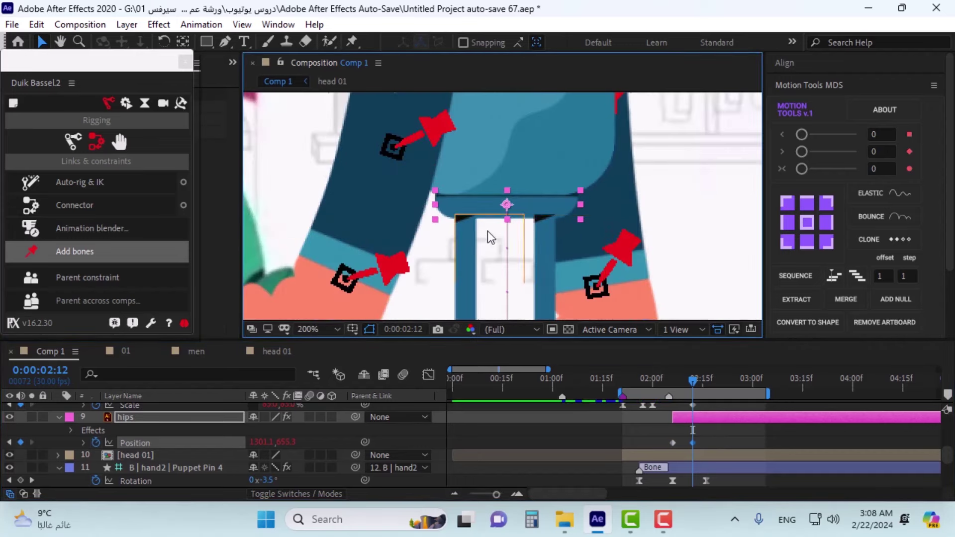
# Step: Try stacking the hips layer in front of the body, foot2 and foot layers, and scrub through the result
pyautogui.scroll(-2, 466, 252)
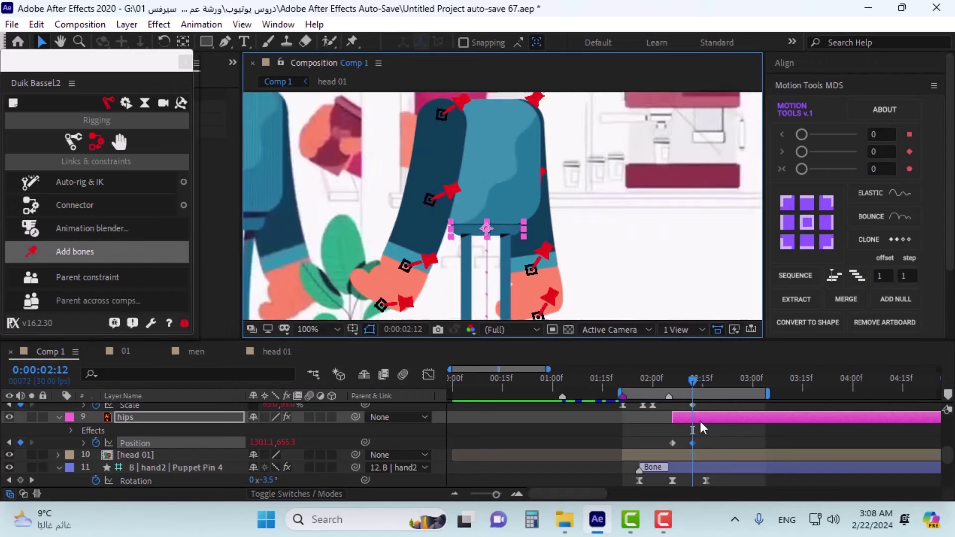
pyautogui.scroll(2, 710, 431)
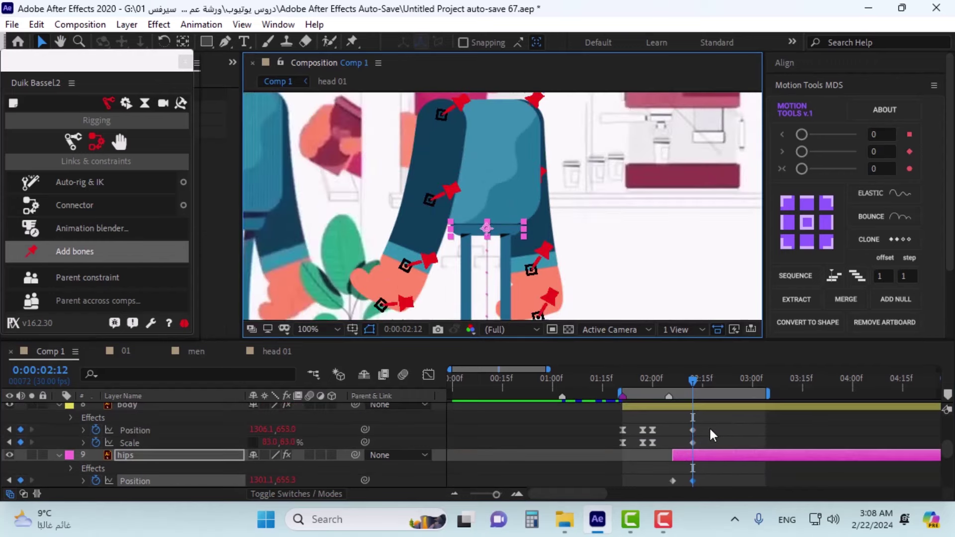
pyautogui.hotkey('ctrl', ']')
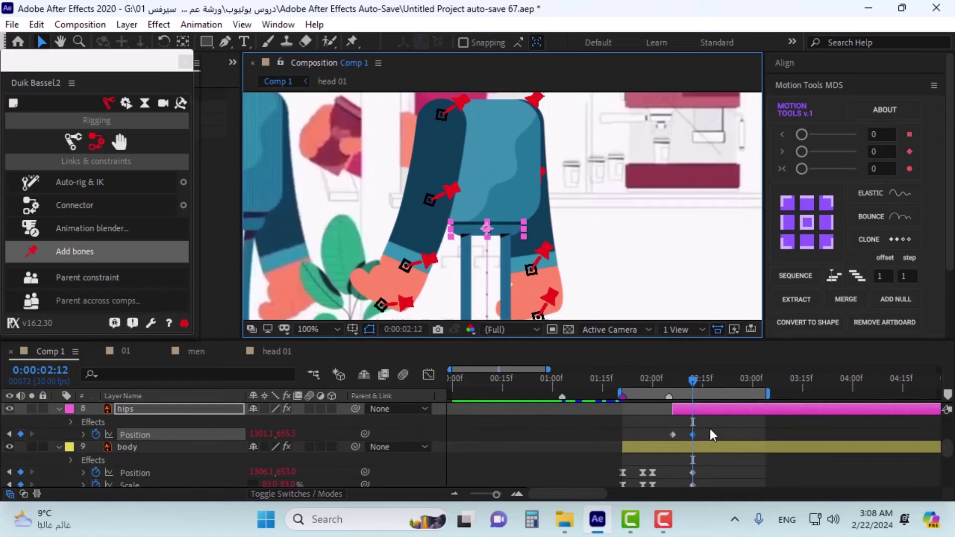
pyautogui.hotkey('ctrl', ']')
pyautogui.hotkey('ctrl', ']')
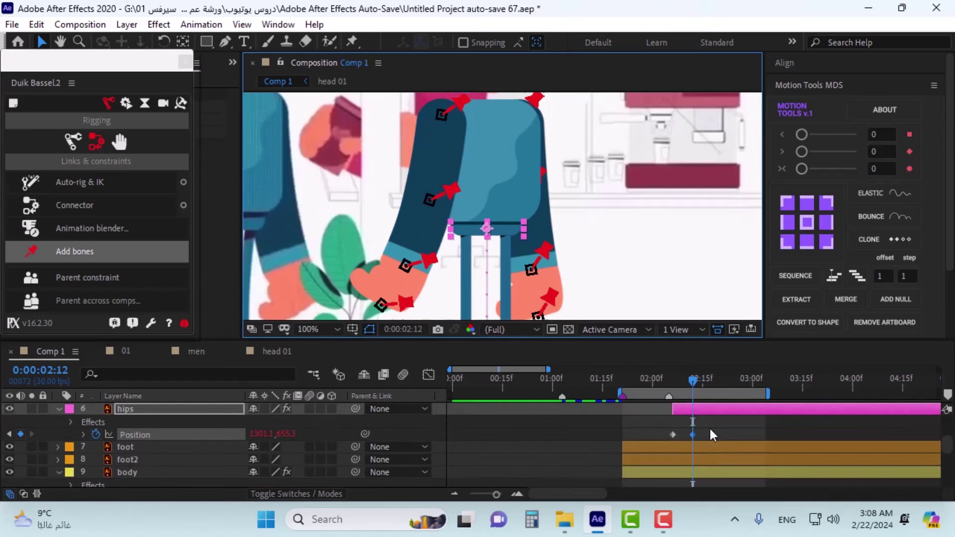
pyautogui.moveTo(691, 379)
pyautogui.mouseDown()
pyautogui.moveTo(661, 398)
pyautogui.moveTo(696, 394)
pyautogui.moveTo(687, 389)
pyautogui.mouseUp()
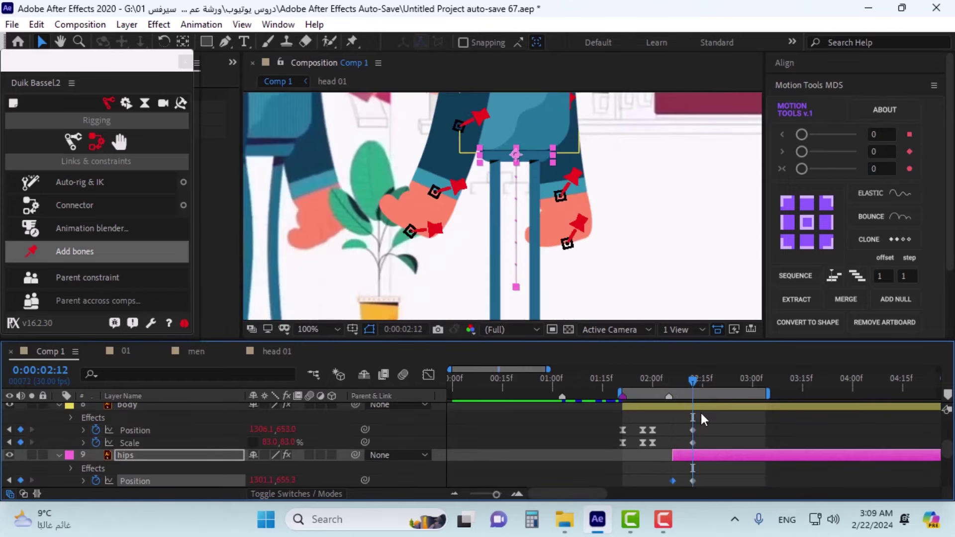
# Step: Try fine-tuning the hips' height beneath the body at 0:00:02:12 by nudging them down and back up
pyautogui.press('Down')
pyautogui.press('Down')
pyautogui.press('Down')
pyautogui.press('Down')
pyautogui.press('Down')
pyautogui.press('Down')
pyautogui.press('Down')
pyautogui.press('Down')
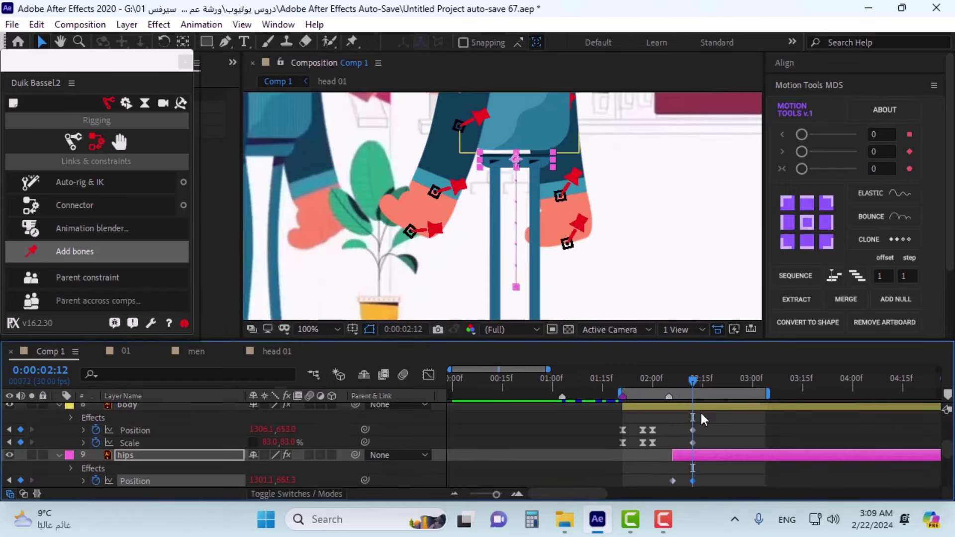
pyautogui.press('Up')
pyautogui.press('Up')
pyautogui.press('Up')
pyautogui.press('Up')
pyautogui.press('Up')
pyautogui.press('Up')
pyautogui.press('Up')
pyautogui.press('Up')
pyautogui.press('Up')
pyautogui.press('Up')
pyautogui.press('Up')
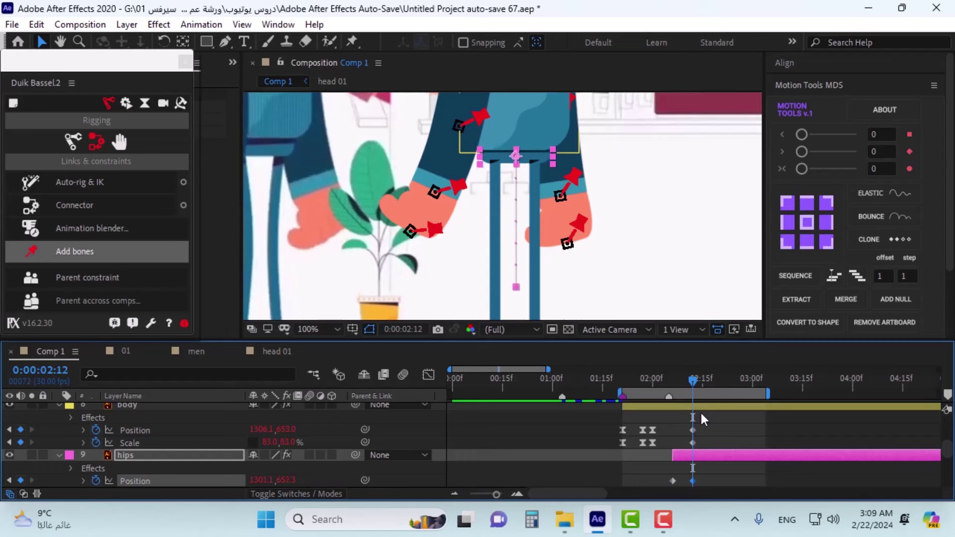
pyautogui.click(709, 487)
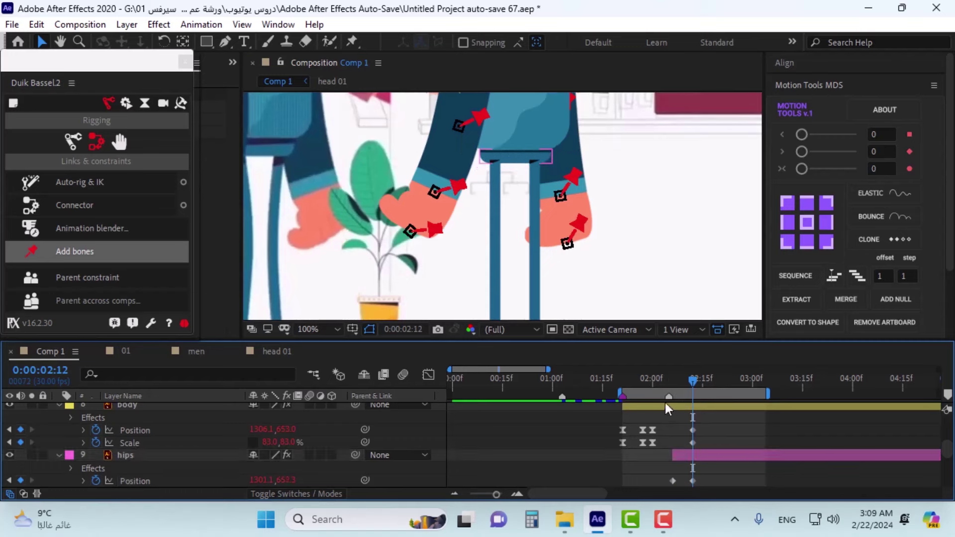
# Step: Review the hips' motion between 0:00:02:06 and 0:00:02:14, then place the hips layer just in front of the body layer
pyautogui.moveTo(673, 385); pyautogui.dragTo(698, 371)
pyautogui.press('pageup')
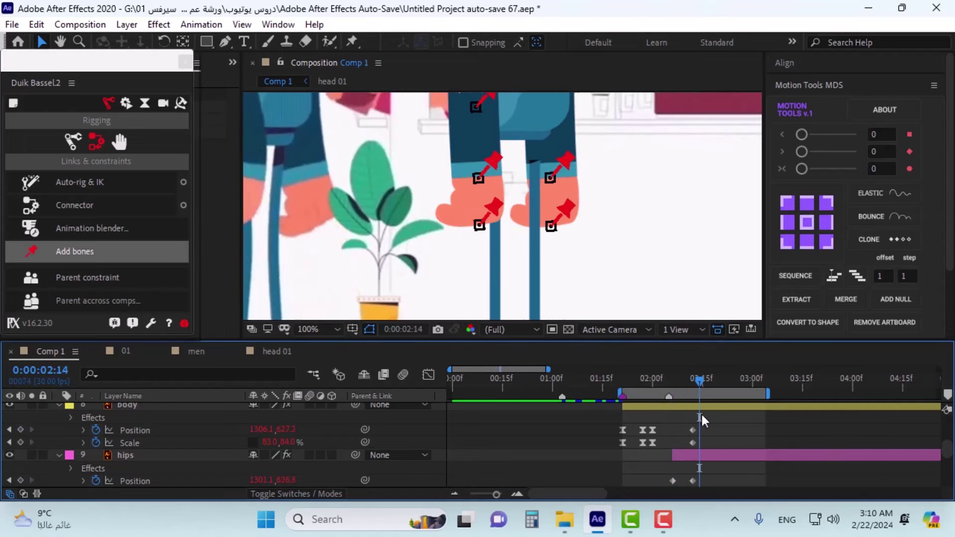
pyautogui.click(709, 452)
pyautogui.press('j')
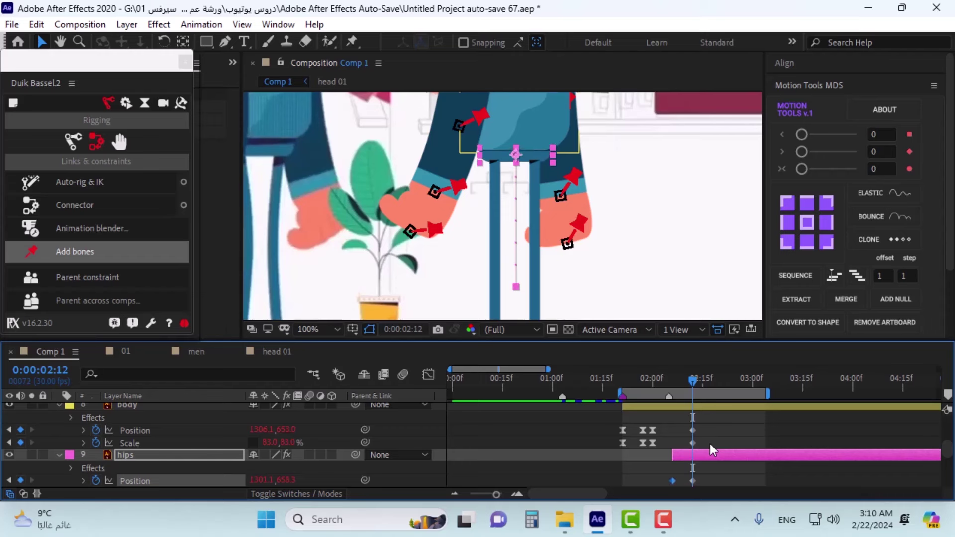
pyautogui.hotkey('ctrl', ']')
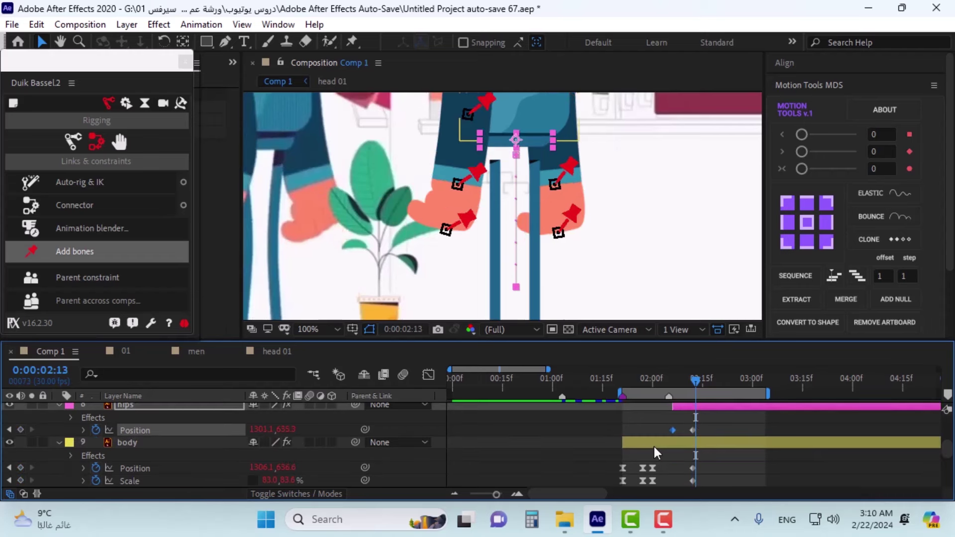
# Step: Compare the hips with the reference figure at 0:00:02:15, and try delaying their second Position keyframe to 0:00:02:13
pyautogui.press('pagedown')
pyautogui.moveTo(670, 397); pyautogui.dragTo(703, 374)
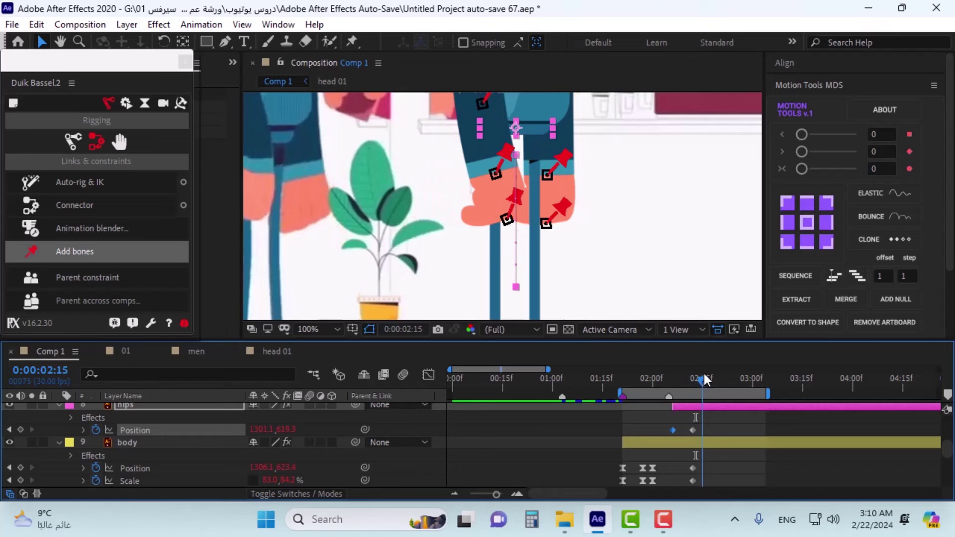
pyautogui.scroll(2, 393, 189)
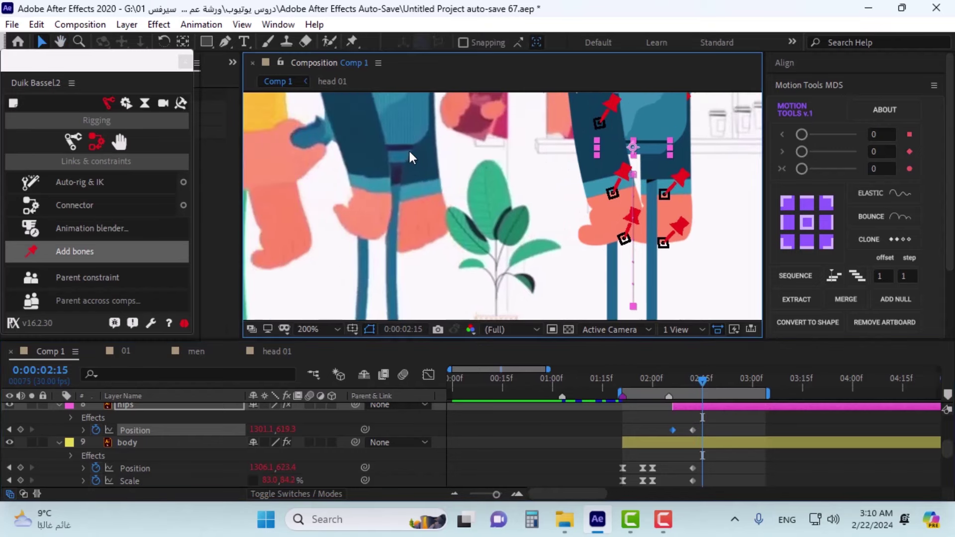
pyautogui.scroll(2, 408, 149)
pyautogui.scroll(-4, 408, 148)
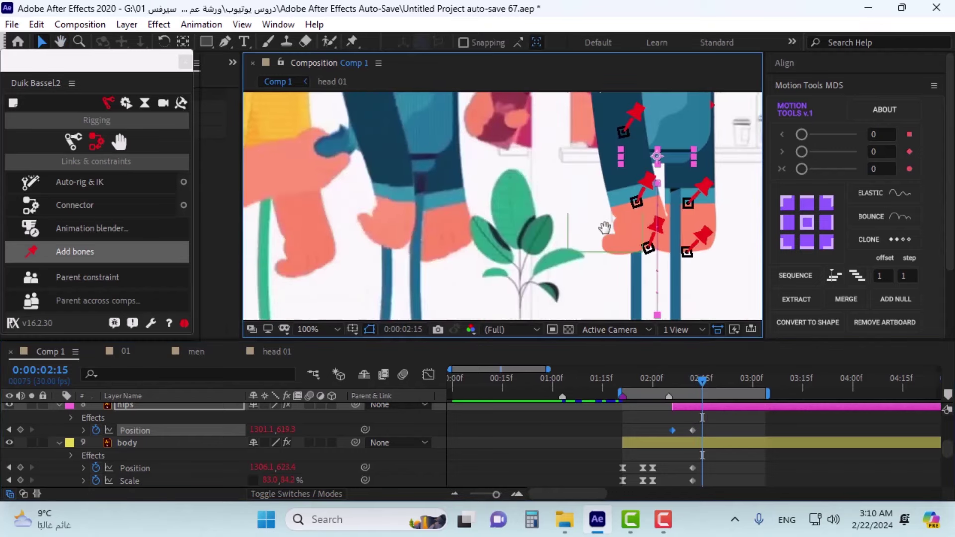
pyautogui.moveTo(619, 214); pyautogui.dragTo(509, 293)
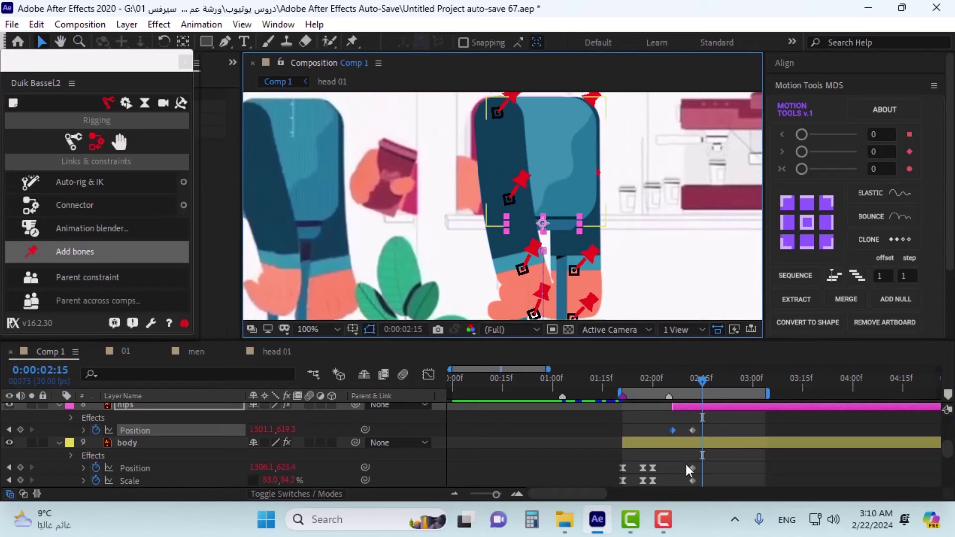
pyautogui.moveTo(691, 431); pyautogui.dragTo(696, 436)
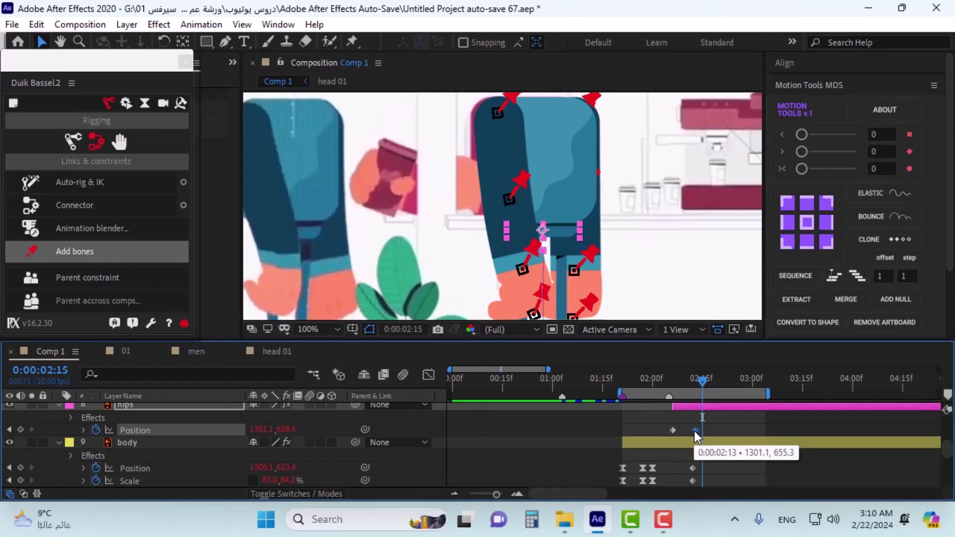
pyautogui.moveTo(675, 378); pyautogui.dragTo(694, 384)
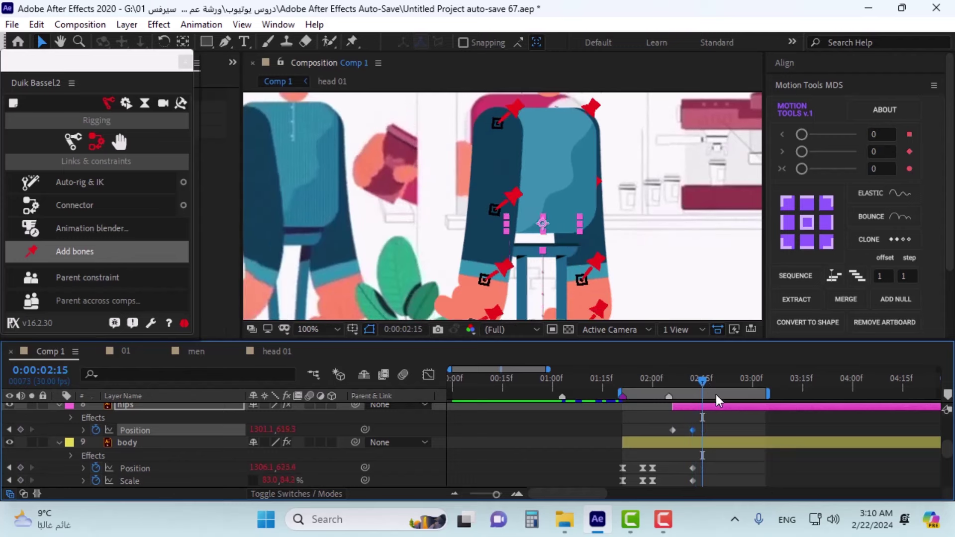
# Step: Return to 0:00:02:06 and check the hips' placement at the body's lower edge against the reference figure
pyautogui.click(670, 384)
pyautogui.moveTo(673, 384)
pyautogui.mouseDown()
pyautogui.moveTo(733, 380)
pyautogui.moveTo(671, 398)
pyautogui.moveTo(718, 395)
pyautogui.moveTo(648, 401)
pyautogui.moveTo(715, 381)
pyautogui.moveTo(659, 395)
pyautogui.moveTo(696, 385)
pyautogui.moveTo(664, 389)
pyautogui.moveTo(674, 392)
pyautogui.mouseUp()
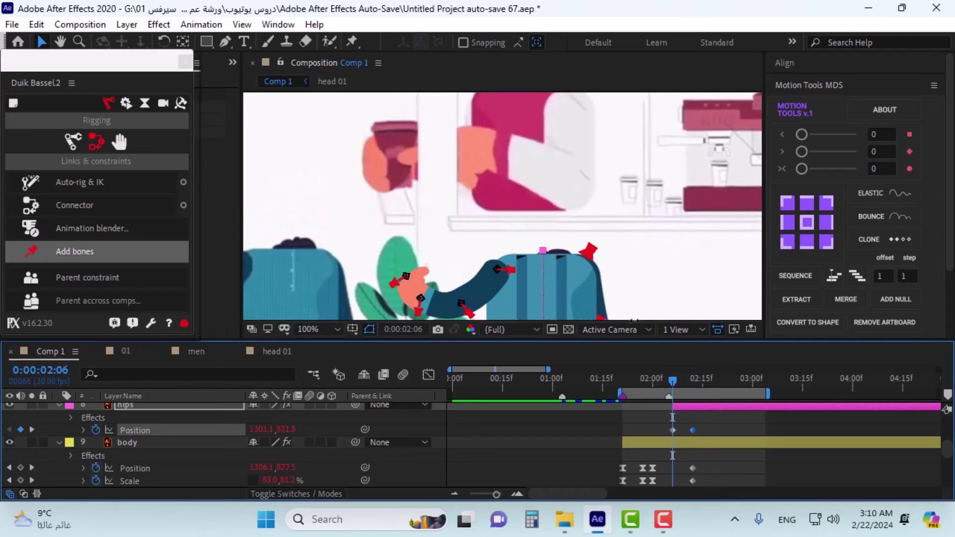
pyautogui.press('h')
pyautogui.moveTo(570, 293); pyautogui.dragTo(571, 176)
pyautogui.press('v')
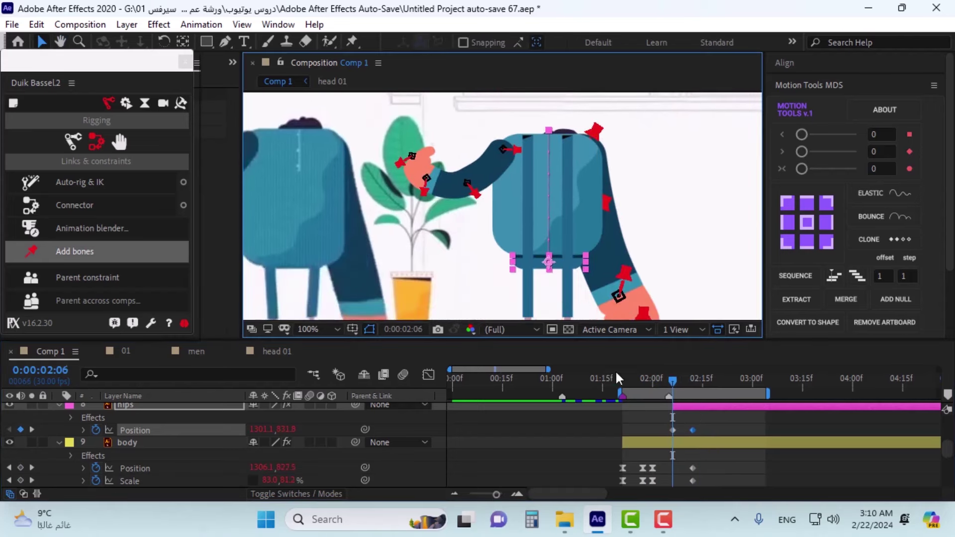
# Step: Place the hips layer behind the body and raise their first Position keyframe at 0:00:02:06 to 815.8 vertically
pyautogui.click(677, 384)
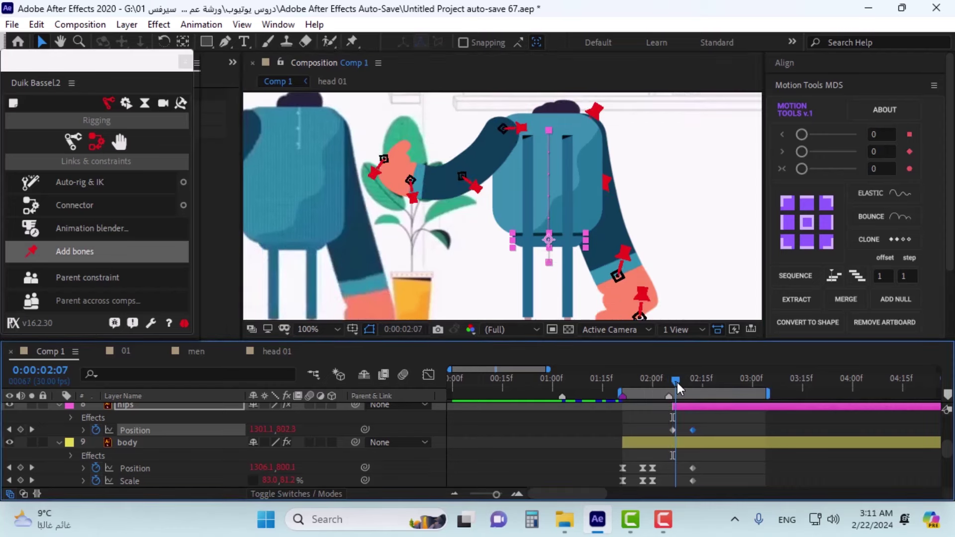
pyautogui.moveTo(676, 384)
pyautogui.mouseDown()
pyautogui.moveTo(685, 378)
pyautogui.moveTo(672, 380)
pyautogui.mouseUp()
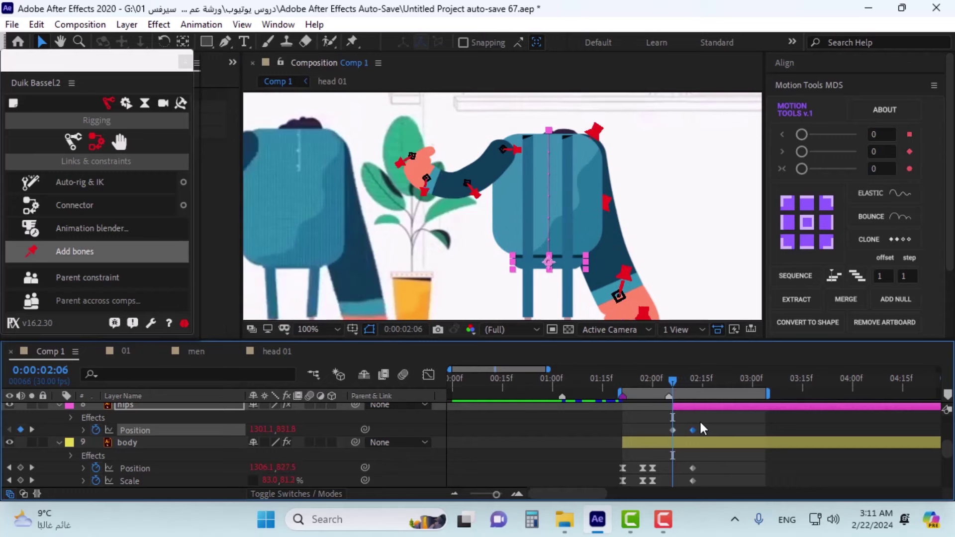
pyautogui.hotkey('ctrl', '[')
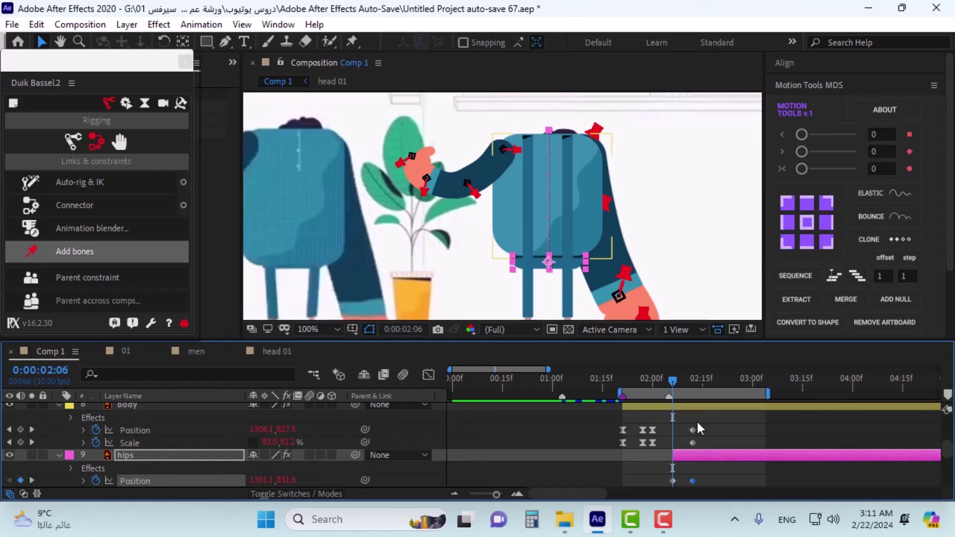
pyautogui.click(673, 481)
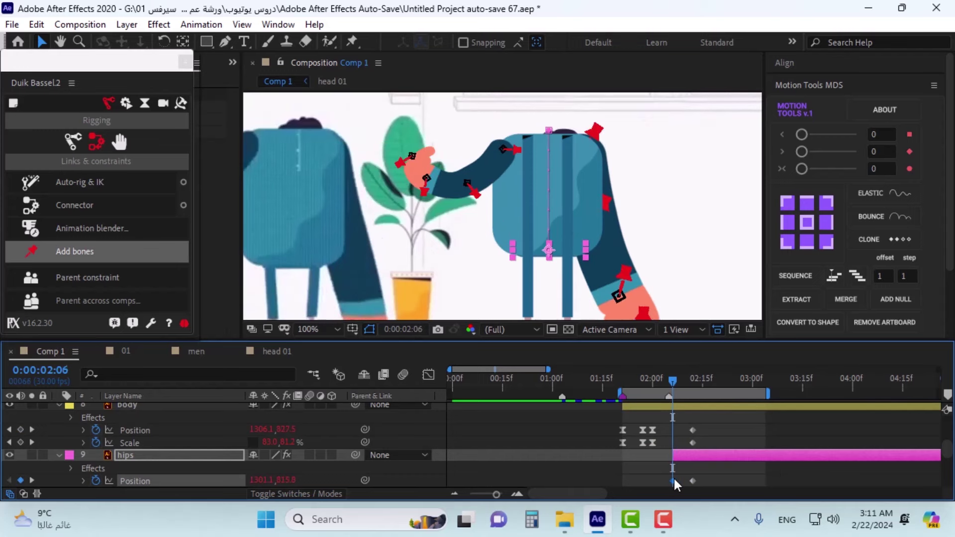
pyautogui.press('k')
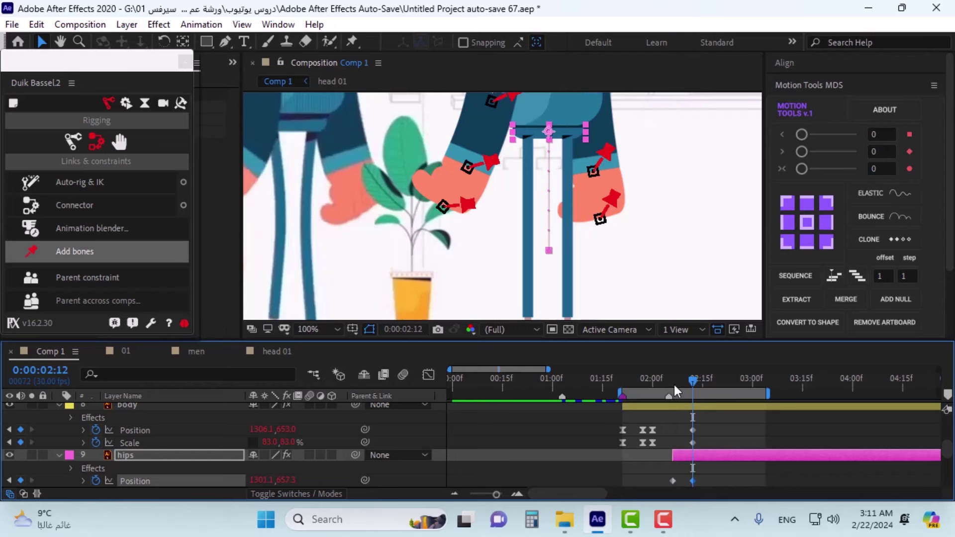
# Step: Try shifting the hips layer with its keyframes one frame earlier, to start at 0:00:02:05
pyautogui.moveTo(673, 384)
pyautogui.mouseDown()
pyautogui.moveTo(689, 384)
pyautogui.moveTo(674, 386)
pyautogui.mouseUp()
pyautogui.moveTo(688, 455); pyautogui.dragTo(683, 453)
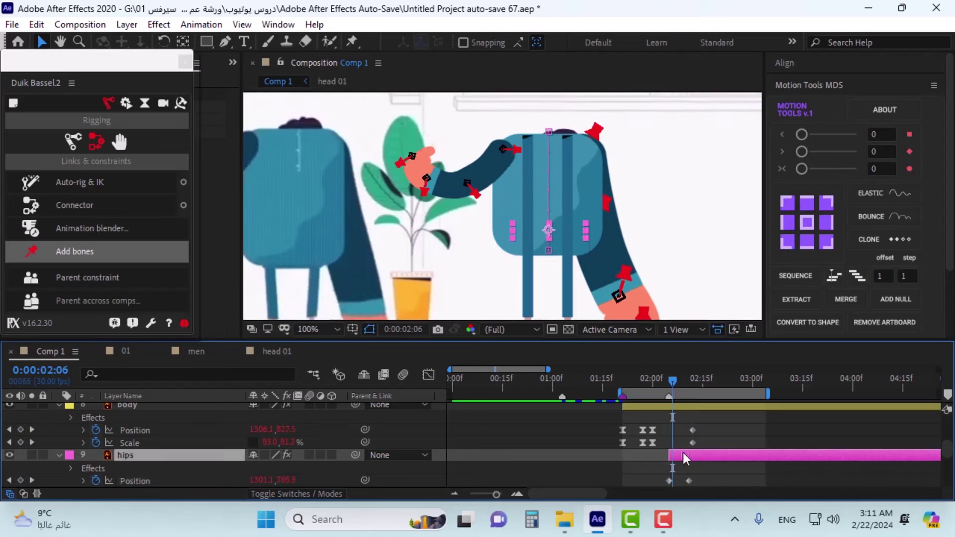
pyautogui.click(679, 384)
pyautogui.press('j')
pyautogui.click(669, 480)
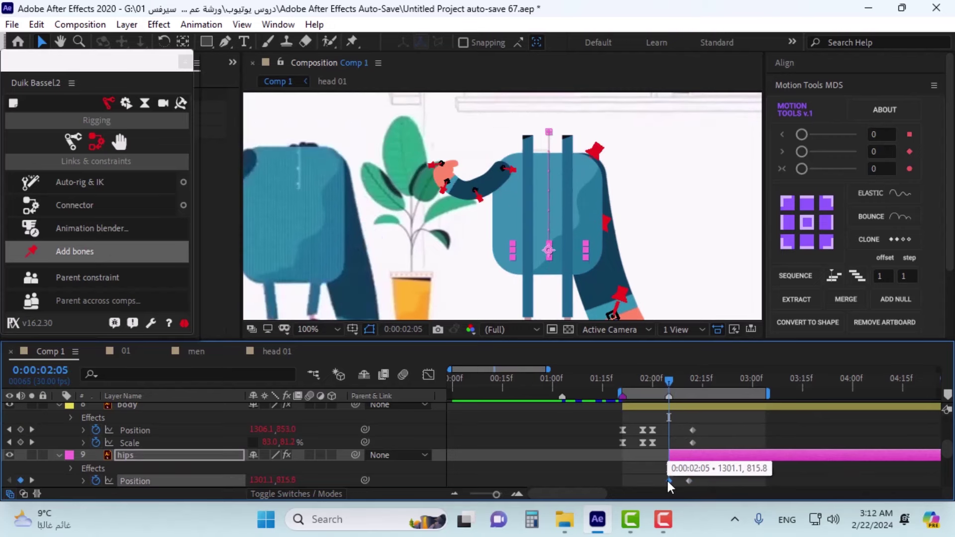
# Step: Try lowering the hips' second Position keyframe at 0:00:02:11 to meet the body's lower edge, at 683.3 vertically
pyautogui.moveTo(672, 382); pyautogui.dragTo(690, 378)
pyautogui.click(688, 480)
pyautogui.hotkey('shift', 'Down')
pyautogui.hotkey('shift', 'Down')
pyautogui.hotkey('shift', 'Down')
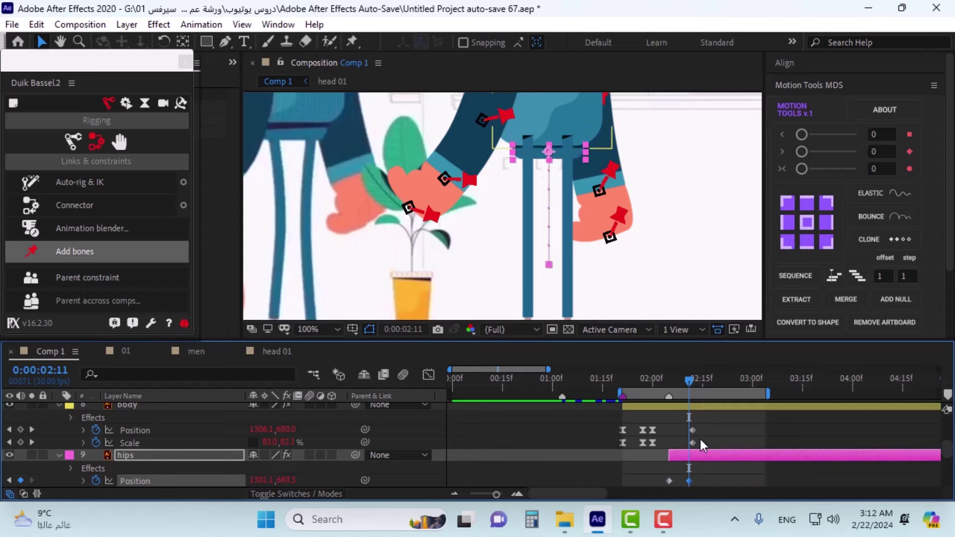
# Step: Shift the hips layer to start at 0:00:02:06, then raise its Position keyframe at 0:00:02:12 to 658.3 against the body
pyautogui.press('pagedown')
pyautogui.click(697, 456)
pyautogui.moveTo(709, 455); pyautogui.dragTo(702, 454)
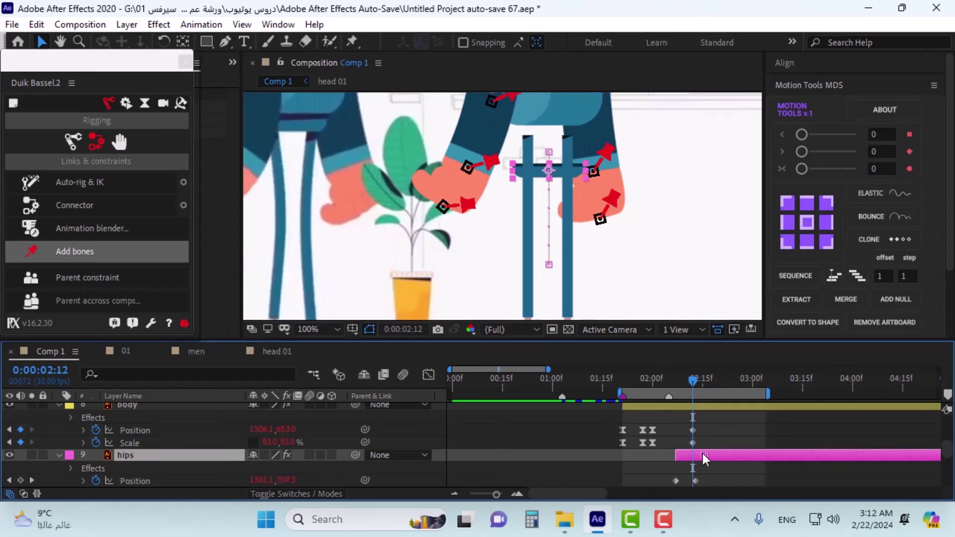
pyautogui.click(693, 480)
pyautogui.hotkey('shift', 'Up')
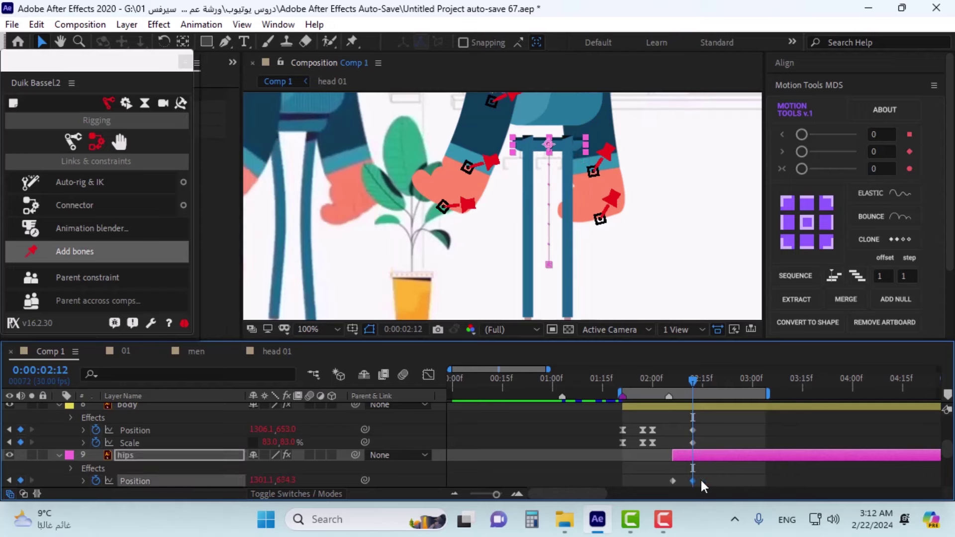
pyautogui.moveTo(709, 382)
pyautogui.mouseDown()
pyautogui.moveTo(739, 383)
pyautogui.moveTo(692, 390)
pyautogui.mouseUp()
pyautogui.hotkey('shift', 'Up')
pyautogui.press('Up')
pyautogui.press('Up')
pyautogui.press('Up')
pyautogui.press('Up')
pyautogui.press('Up')
pyautogui.press('Up')
pyautogui.press('Up')
pyautogui.press('Up')
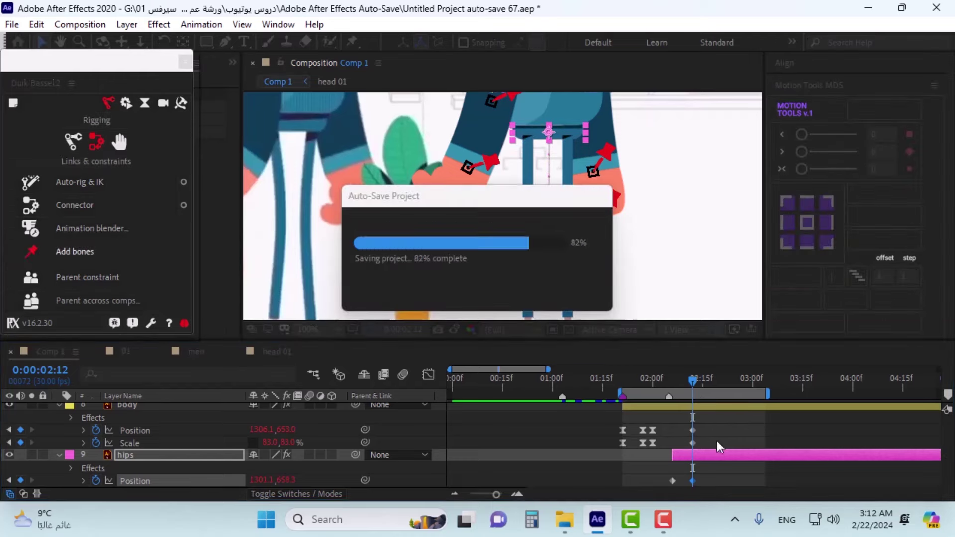
pyautogui.hotkey('shift', 'Up')
pyautogui.hotkey('shift', 'Up')
pyautogui.hotkey('shift', 'Up')
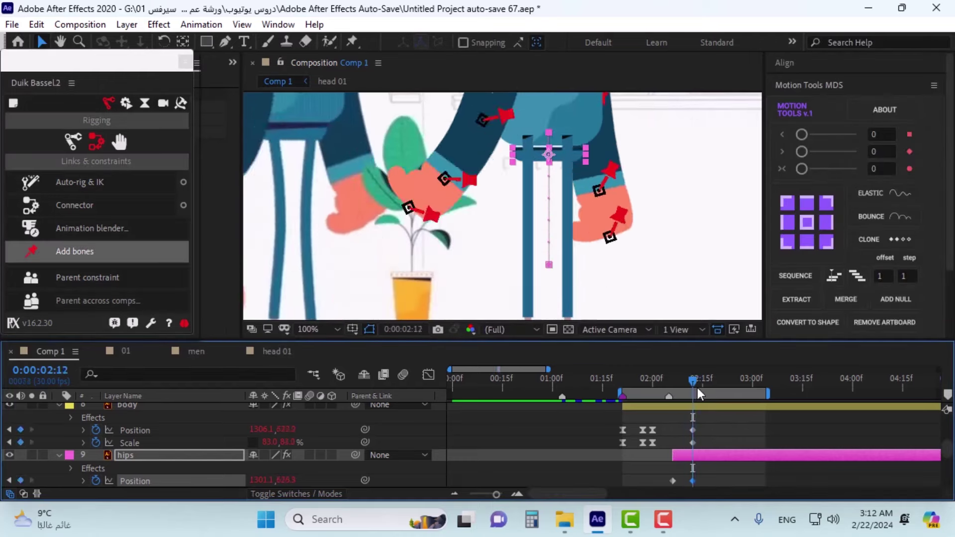
# Step: Move the hips' first Position keyframe one frame earlier, from the layer's start to 0:00:02:05
pyautogui.moveTo(696, 386); pyautogui.dragTo(673, 386)
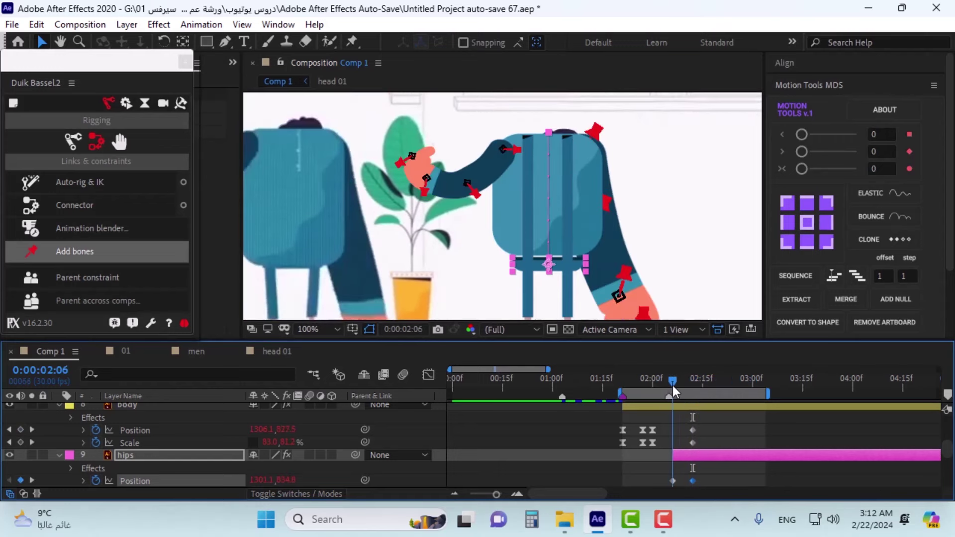
pyautogui.click(674, 482)
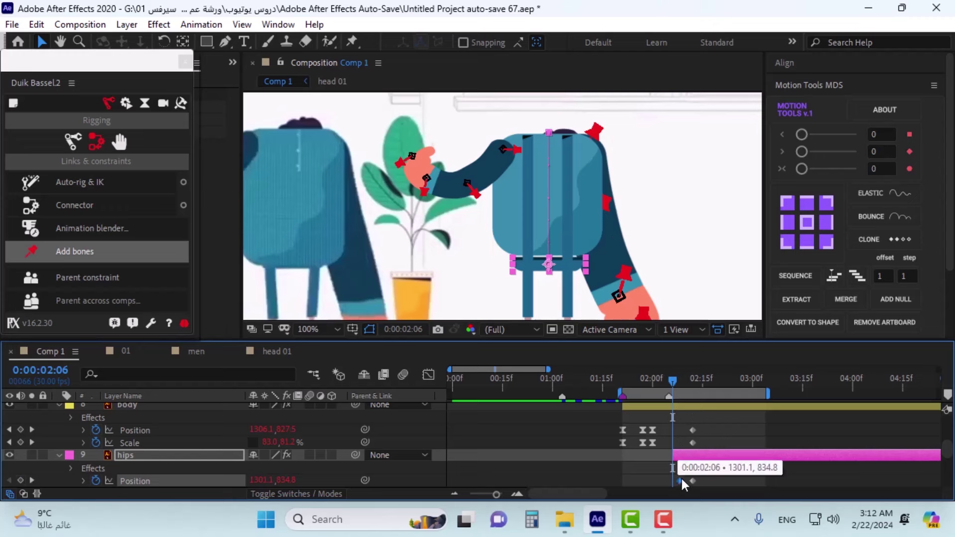
pyautogui.moveTo(676, 481); pyautogui.dragTo(670, 479)
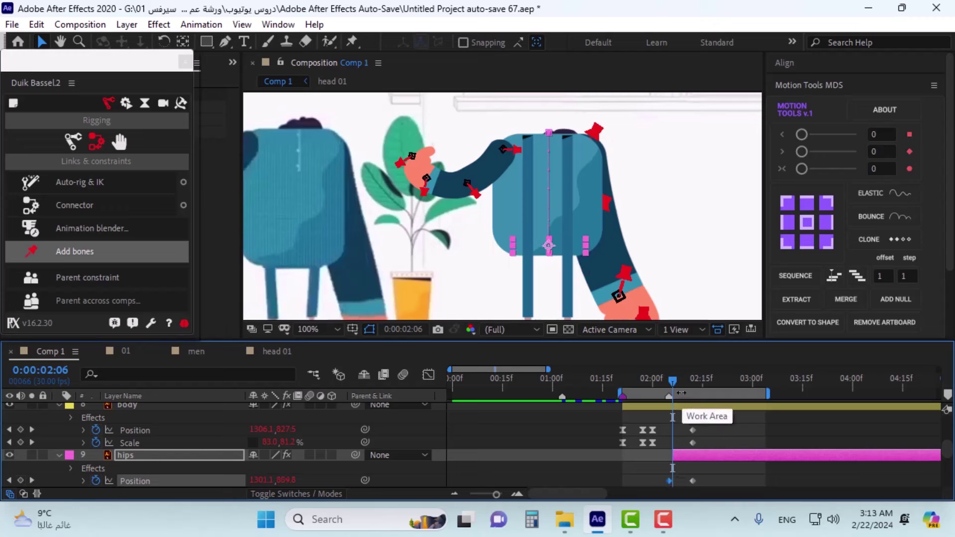
# Step: Compare the hips and legs with the reference figure at 0:00:02:08 and 0:00:02:12, then return to about 0:00:02:04
pyautogui.moveTo(671, 383)
pyautogui.mouseDown()
pyautogui.moveTo(714, 368)
pyautogui.moveTo(686, 379)
pyautogui.mouseUp()
pyautogui.moveTo(677, 377)
pyautogui.mouseDown()
pyautogui.moveTo(695, 372)
pyautogui.moveTo(661, 378)
pyautogui.moveTo(678, 377)
pyautogui.mouseUp()
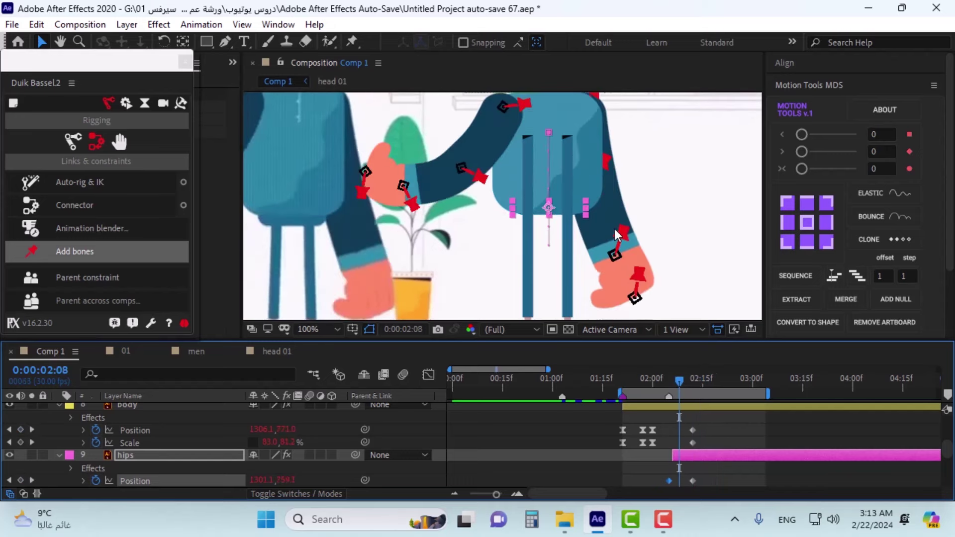
pyautogui.scroll(-2, 614, 228)
pyautogui.scroll(2, 548, 222)
pyautogui.moveTo(485, 206); pyautogui.dragTo(587, 219)
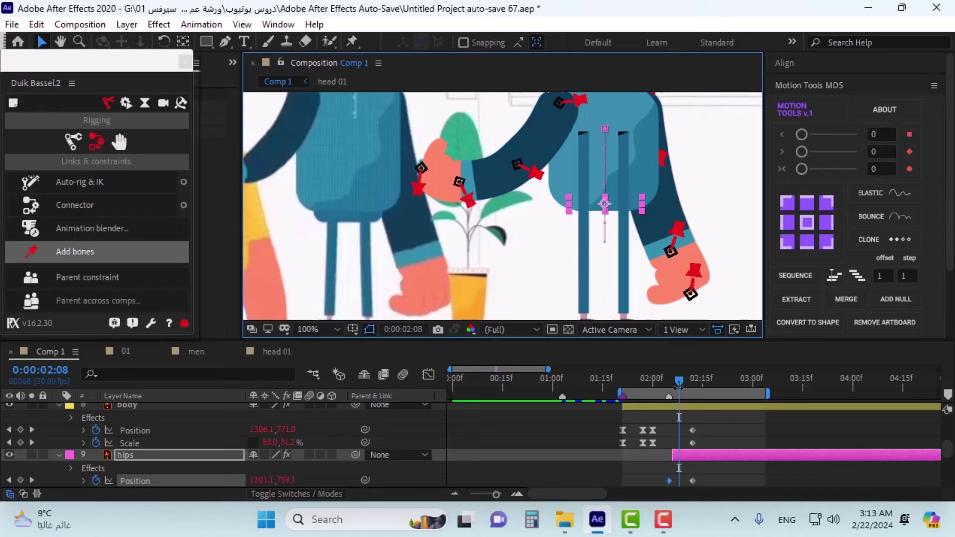
pyautogui.moveTo(679, 381)
pyautogui.mouseDown()
pyautogui.moveTo(700, 381)
pyautogui.moveTo(657, 381)
pyautogui.moveTo(712, 372)
pyautogui.moveTo(674, 371)
pyautogui.moveTo(710, 377)
pyautogui.moveTo(680, 378)
pyautogui.moveTo(692, 378)
pyautogui.mouseUp()
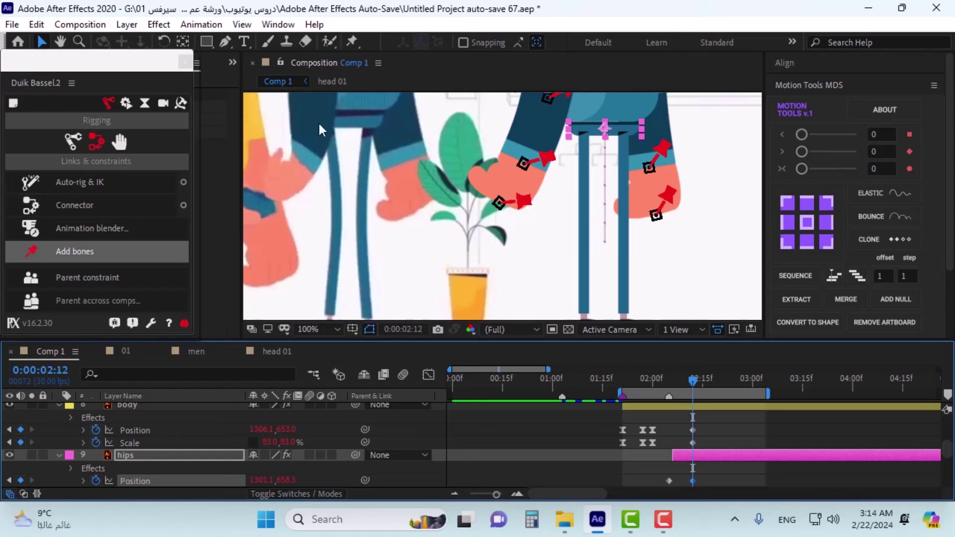
pyautogui.scroll(-2, 517, 237)
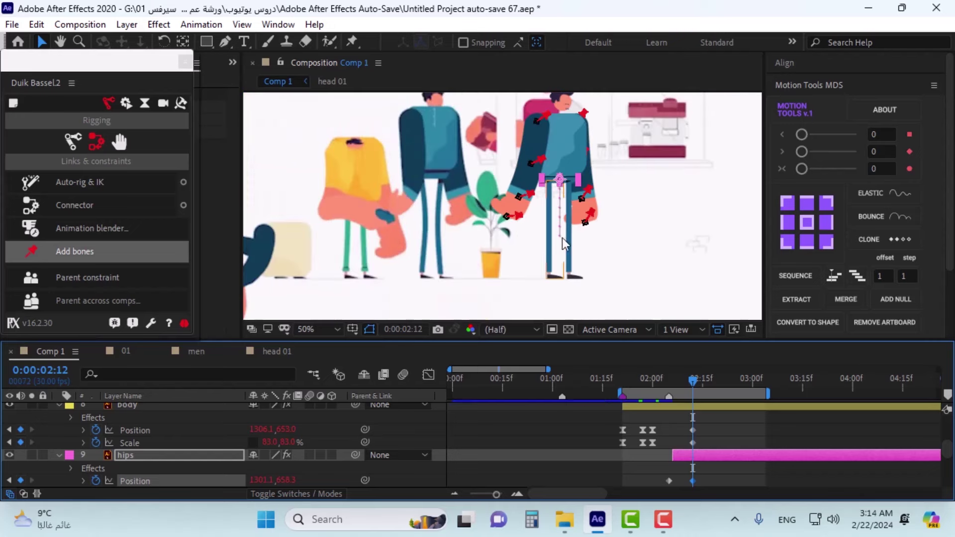
pyautogui.moveTo(673, 382)
pyautogui.mouseDown()
pyautogui.moveTo(718, 377)
pyautogui.moveTo(656, 378)
pyautogui.moveTo(713, 363)
pyautogui.moveTo(668, 368)
pyautogui.mouseUp()
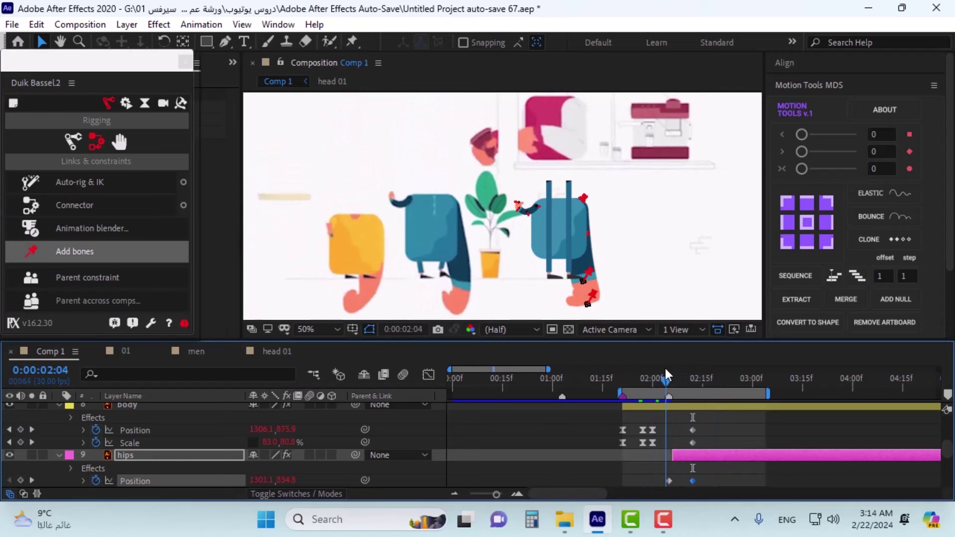
# Step: Select the man's right-hand leg at 0:00:02:05 and add a Puppet pin at its upper end
pyautogui.click(572, 199)
pyautogui.scroll(4, 572, 204)
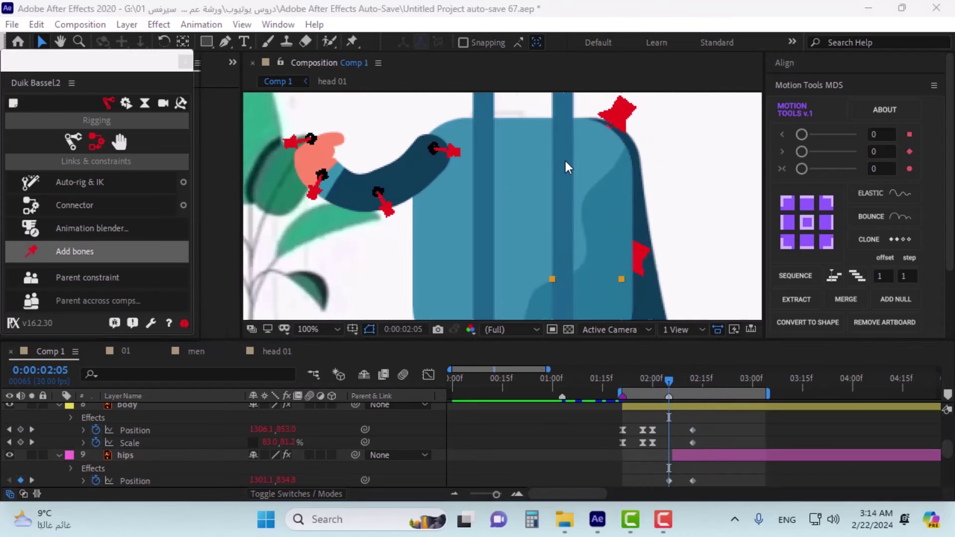
pyautogui.scroll(-2, 565, 160)
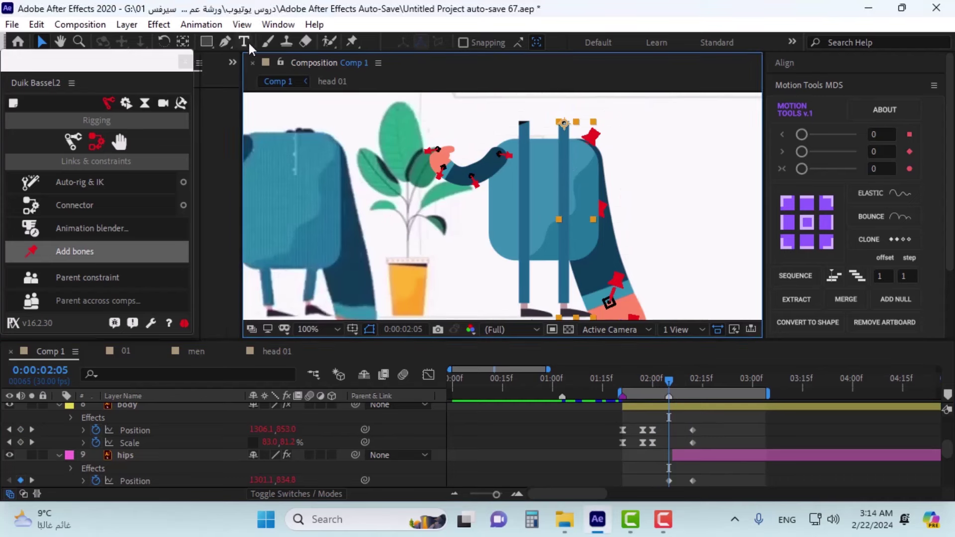
pyautogui.click(351, 42)
pyautogui.scroll(2, 577, 131)
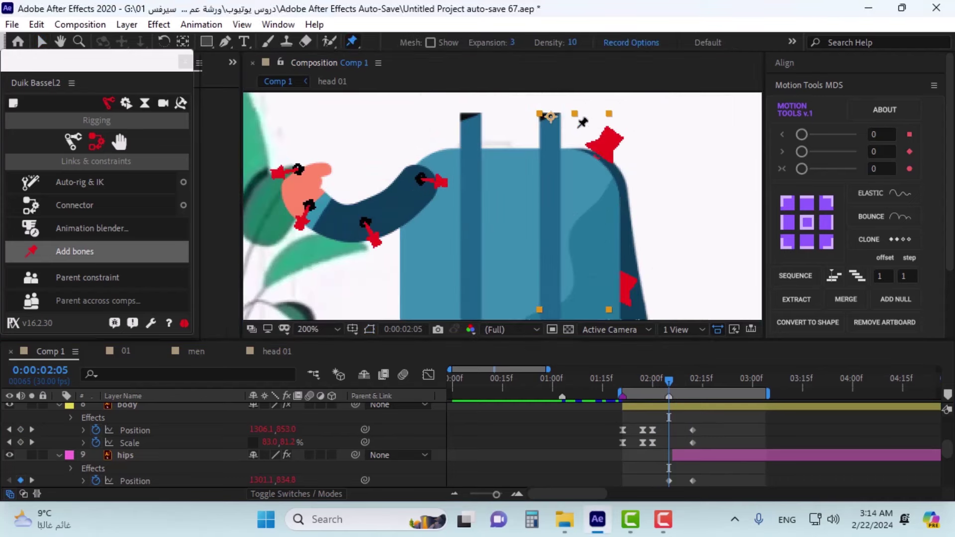
pyautogui.click(551, 117)
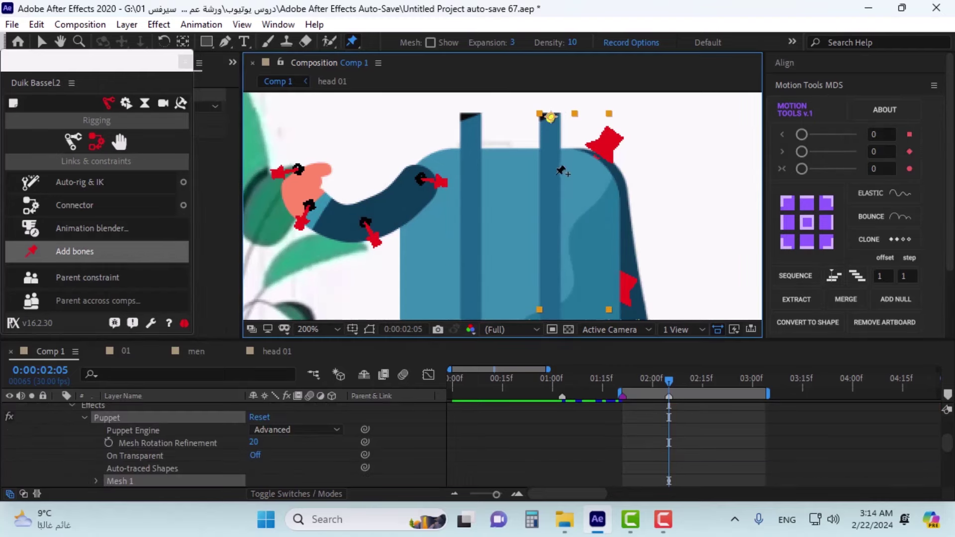
# Step: Add another Puppet pin to the same leg at the ankle, where it meets the shoe
pyautogui.scroll(-3, 562, 212)
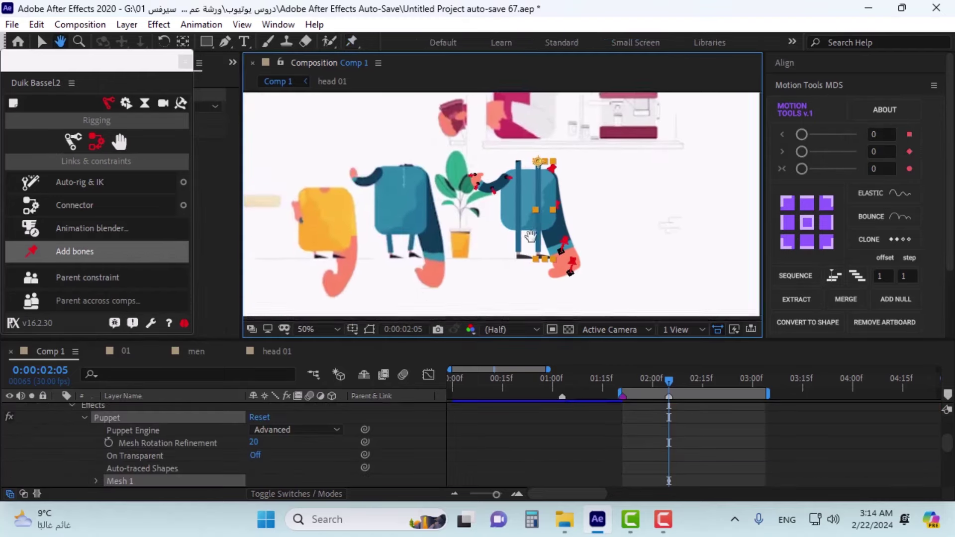
pyautogui.scroll(2, 522, 250)
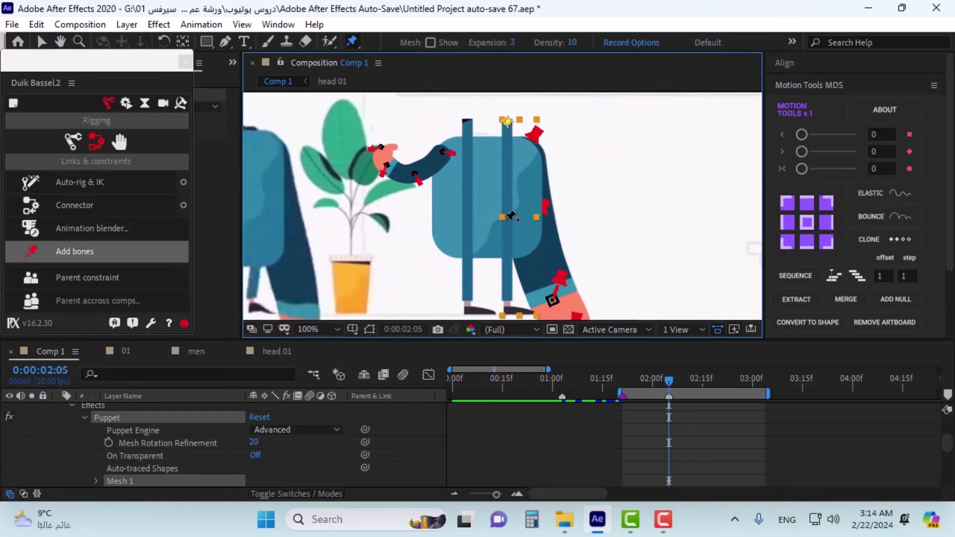
pyautogui.hotkey('ctrl', 'z')
pyautogui.scroll(2, 513, 229)
pyautogui.scroll(1, 512, 240)
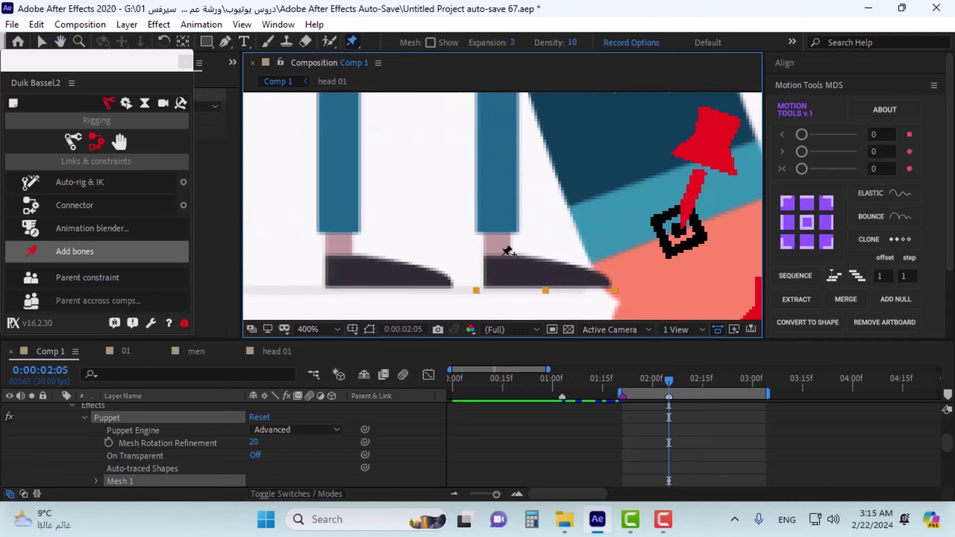
pyautogui.click(500, 255)
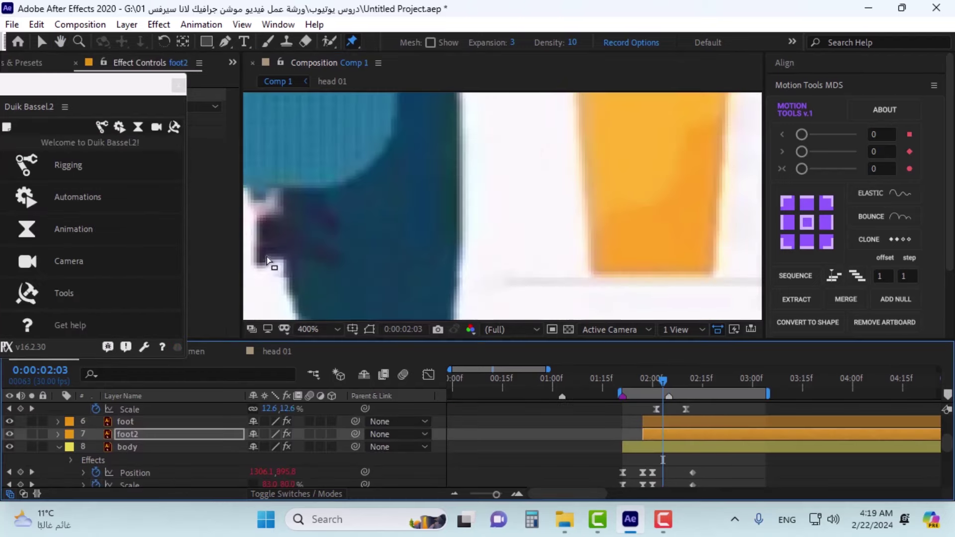
# Step: Go to 0:00:01:27 and examine the foot2 layer's Puppet pins at the ankle and the top of the leg
pyautogui.scroll(-2, 364, 245)
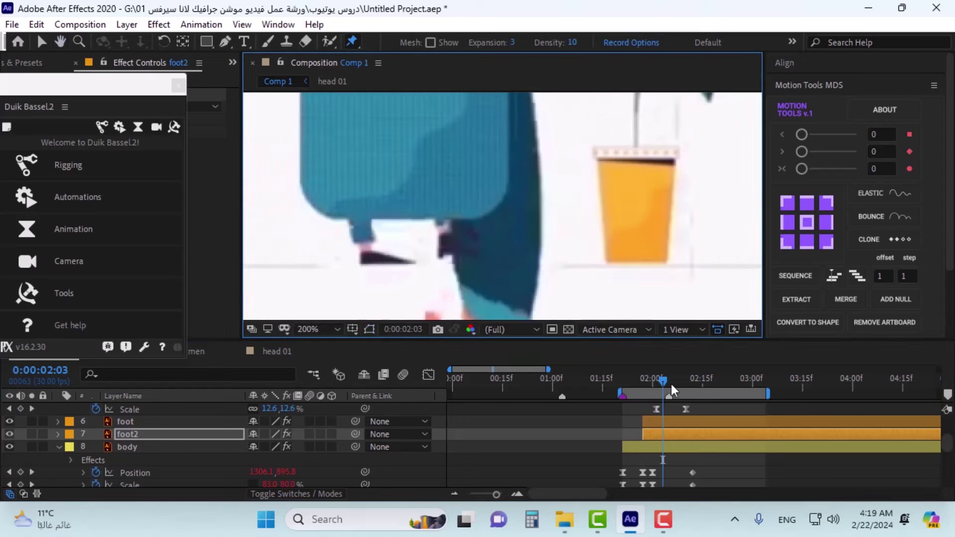
pyautogui.moveTo(671, 386); pyautogui.dragTo(644, 407)
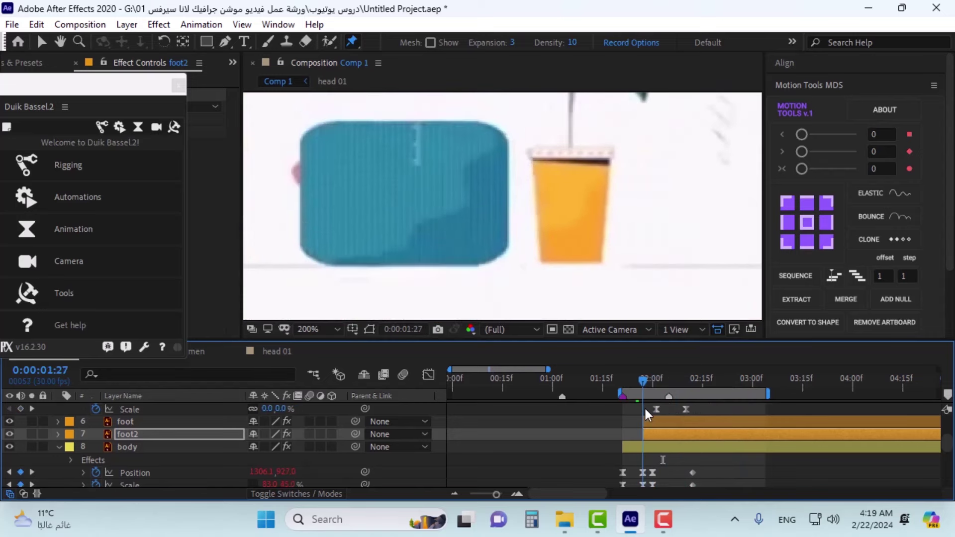
pyautogui.scroll(-1, 473, 245)
pyautogui.scroll(1, 486, 259)
pyautogui.scroll(1, 551, 246)
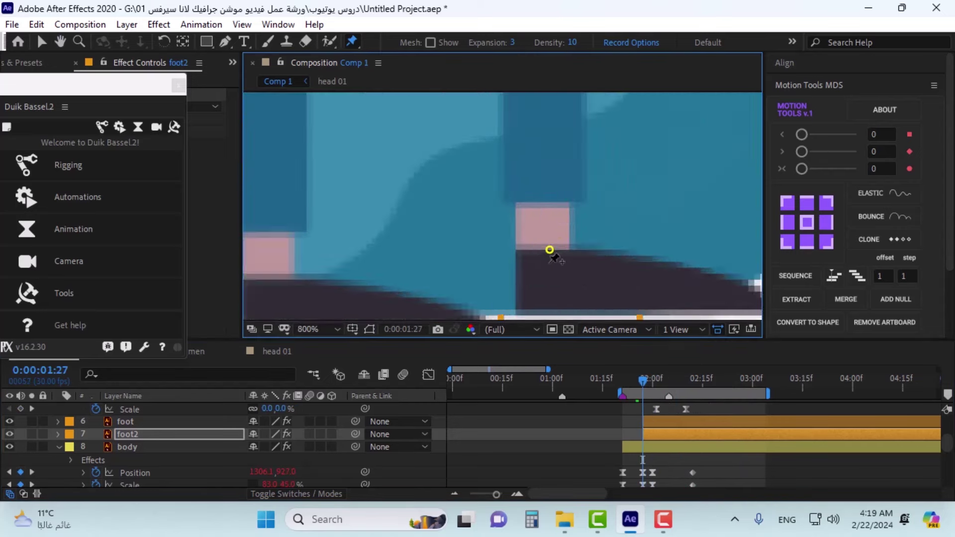
pyautogui.scroll(-2, 572, 288)
pyautogui.scroll(2, 562, 193)
pyautogui.scroll(-2, 562, 197)
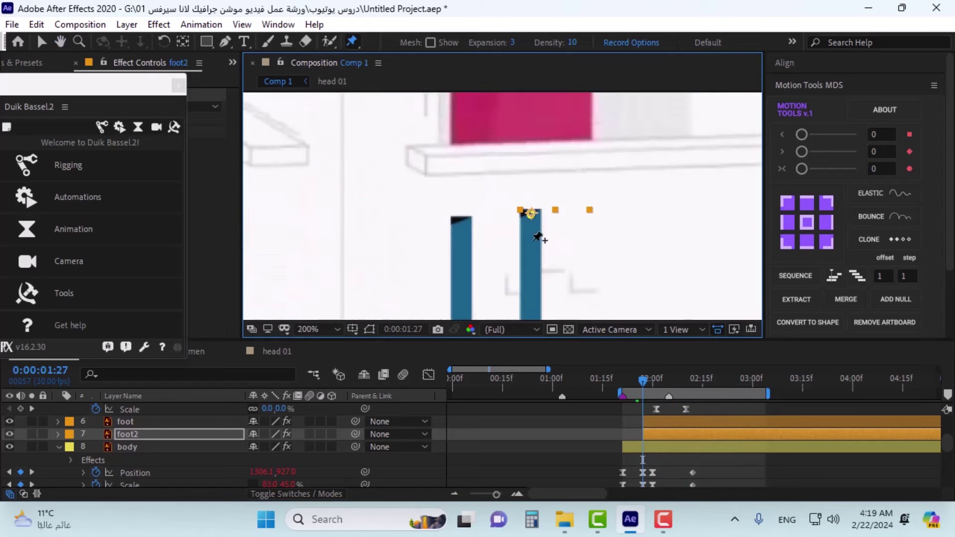
# Step: Inspect the foot layer's shoe and the foot2 layer's Puppet pins from knee to toe, moving the Duik window aside
pyautogui.click(674, 432)
pyautogui.scroll(3, 534, 214)
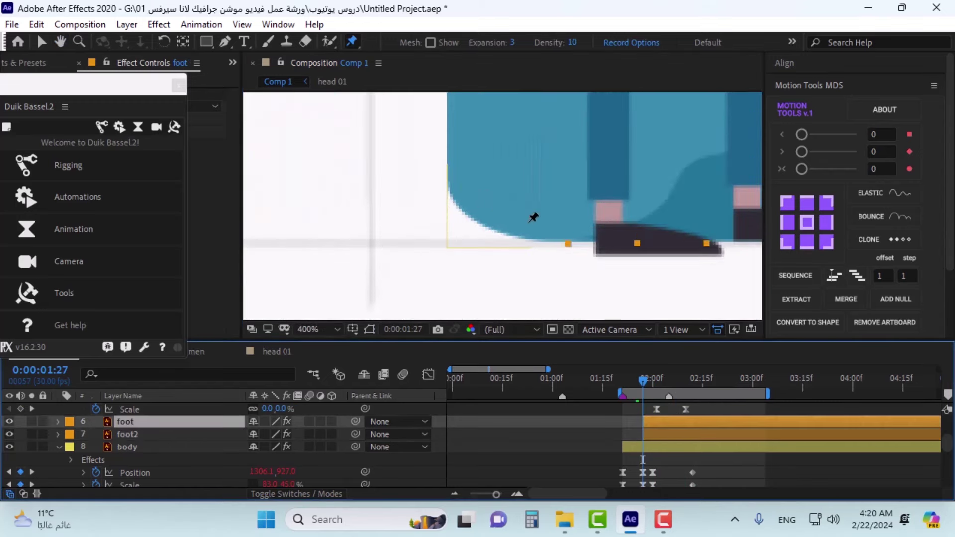
pyautogui.hotkey('ctrl', 'Up')
pyautogui.scroll(-1, 534, 218)
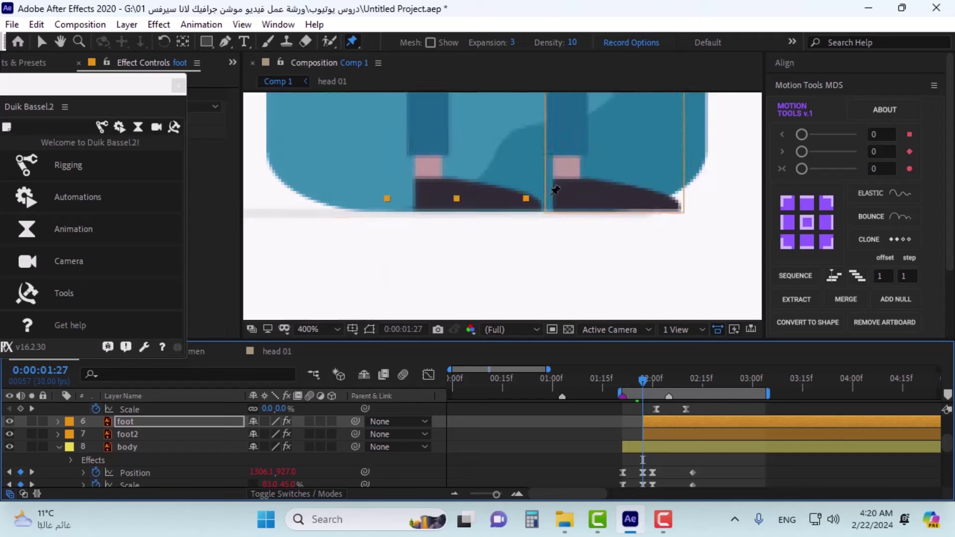
pyautogui.click(676, 434)
pyautogui.moveTo(150, 130); pyautogui.dragTo(18, 106)
pyautogui.scroll(2, 590, 222)
pyautogui.scroll(-6, 658, 251)
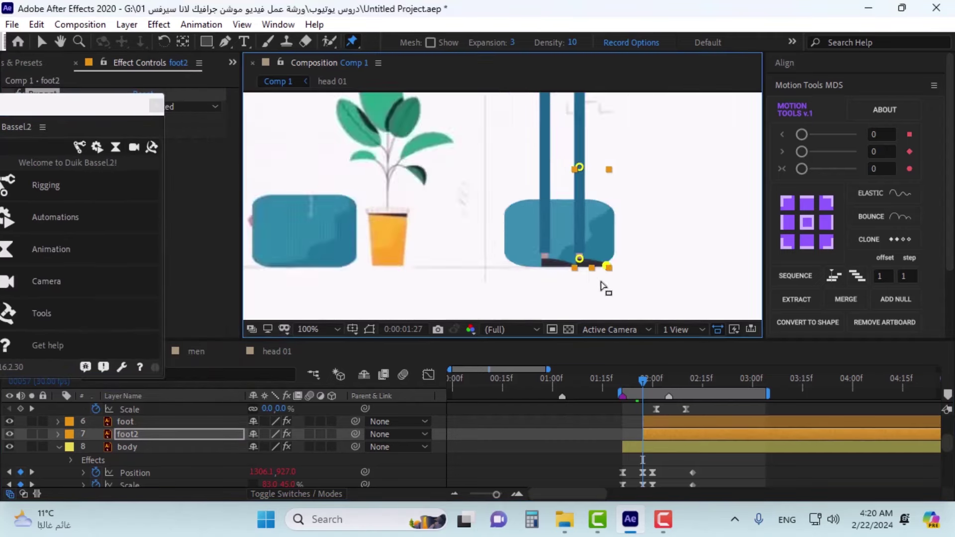
# Step: Select the foot layer and move its anchor point to the centre of the leg's upper end
pyautogui.hotkey('ctrl', 'Up')
pyautogui.scroll(5, 584, 144)
pyautogui.scroll(-2, 507, 143)
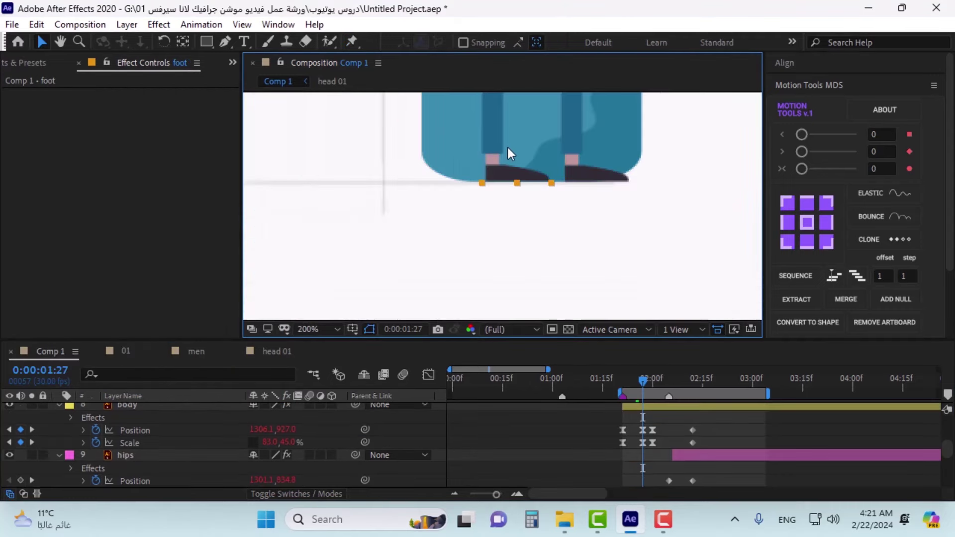
pyautogui.moveTo(508, 149); pyautogui.dragTo(543, 275)
pyautogui.press('v')
pyautogui.scroll(2, 539, 208)
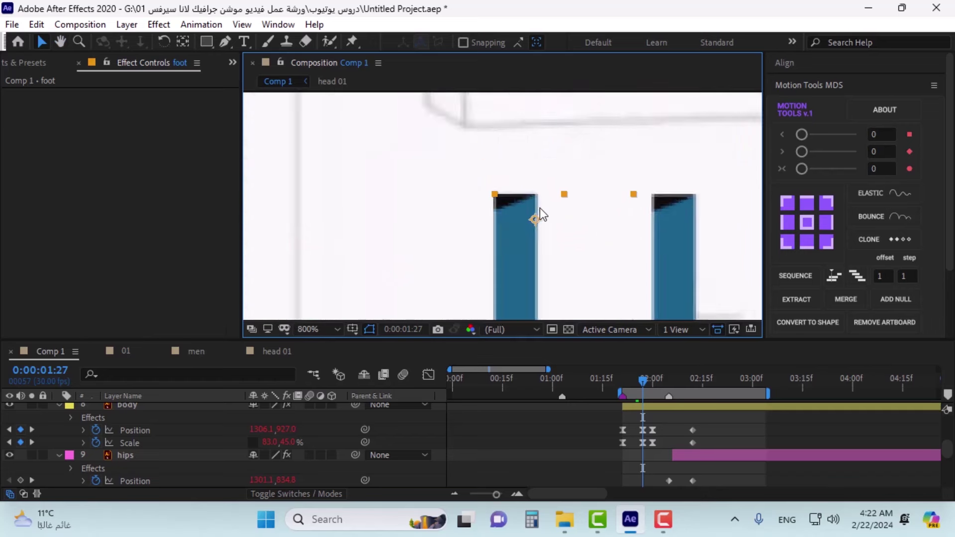
pyautogui.click(179, 42)
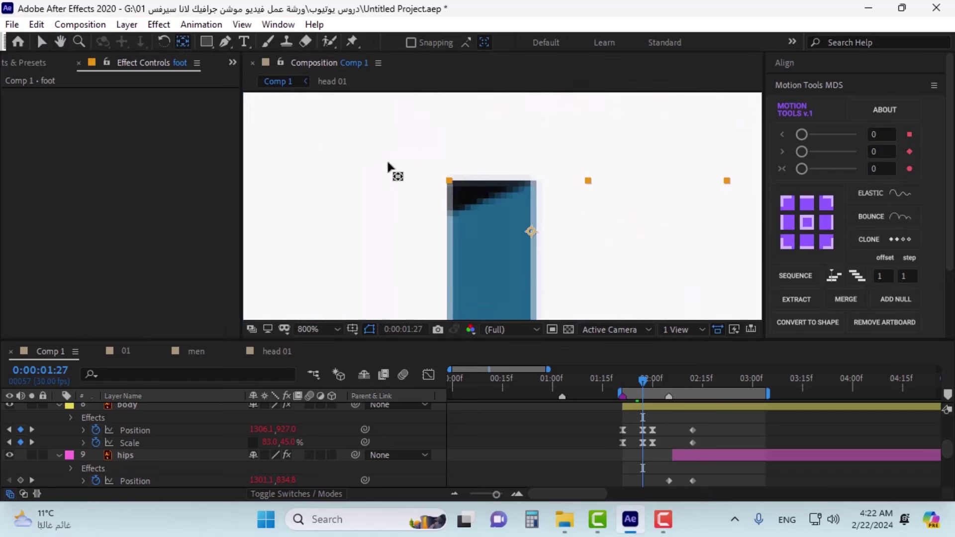
pyautogui.moveTo(475, 219); pyautogui.dragTo(491, 201)
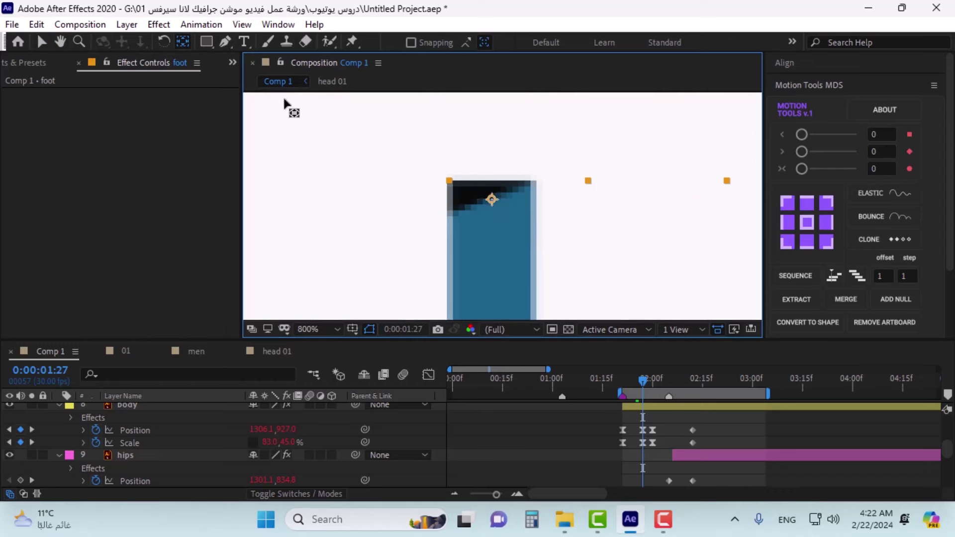
# Step: Add Puppet pins to the foot layer at the anchor point on top of the leg and at the knee
pyautogui.click(350, 44)
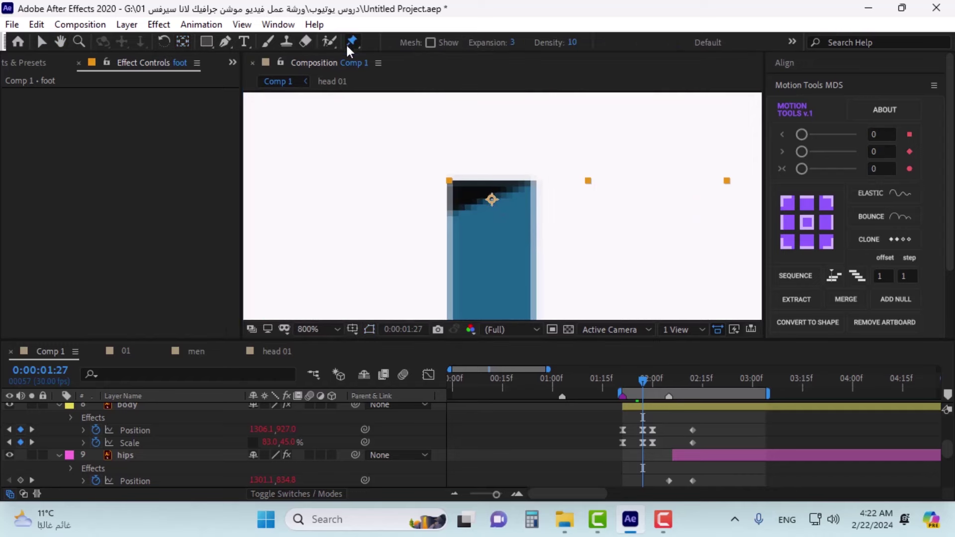
pyautogui.click(492, 200)
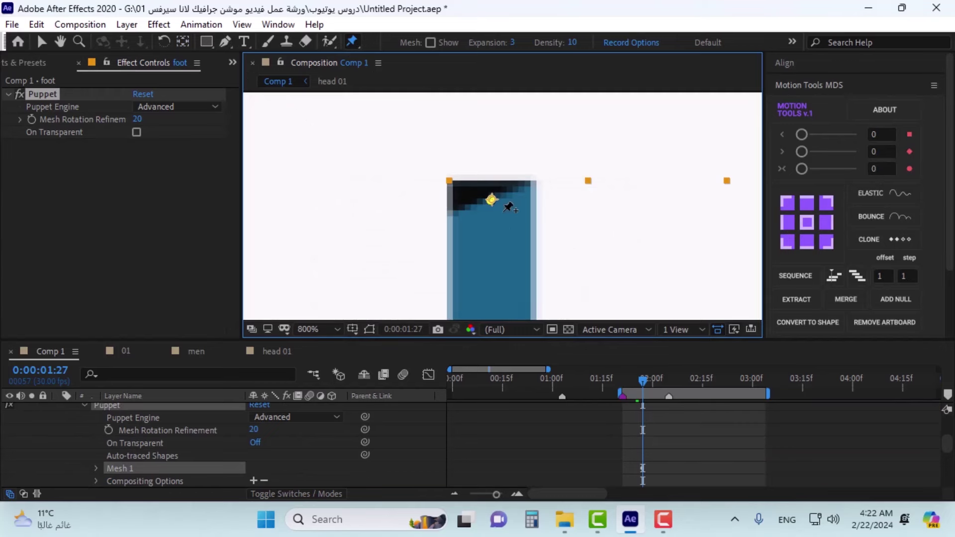
pyautogui.scroll(-4, 507, 259)
pyautogui.scroll(3, 503, 298)
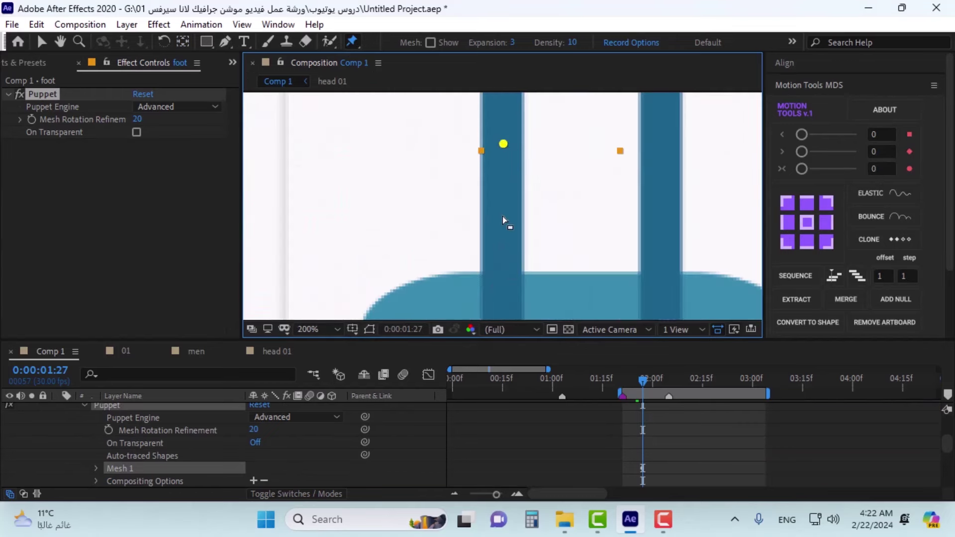
# Step: Add Puppet pins to the foot layer at the ankle, where it meets the shoe, and at the toe of the shoe
pyautogui.scroll(-3, 503, 219)
pyautogui.scroll(4, 481, 271)
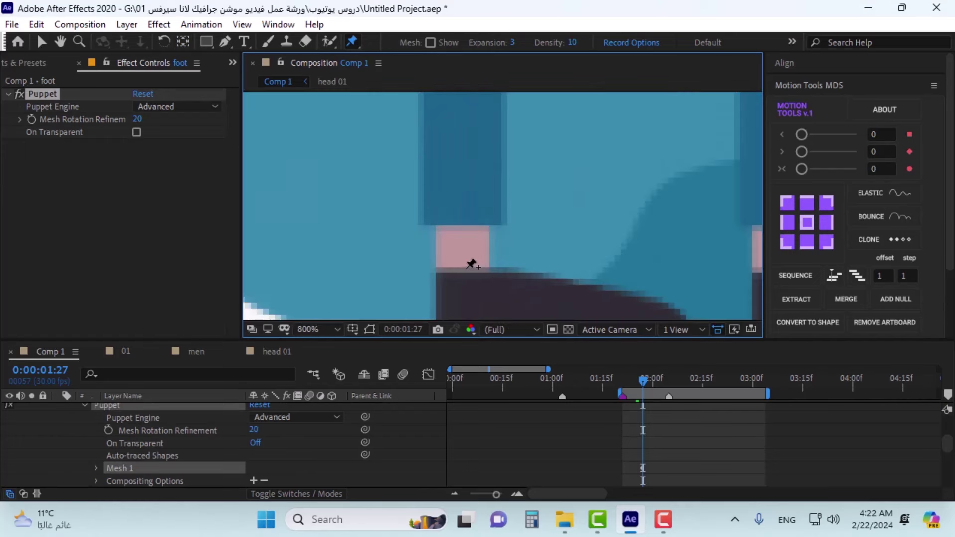
pyautogui.click(471, 266)
pyautogui.scroll(-2, 491, 277)
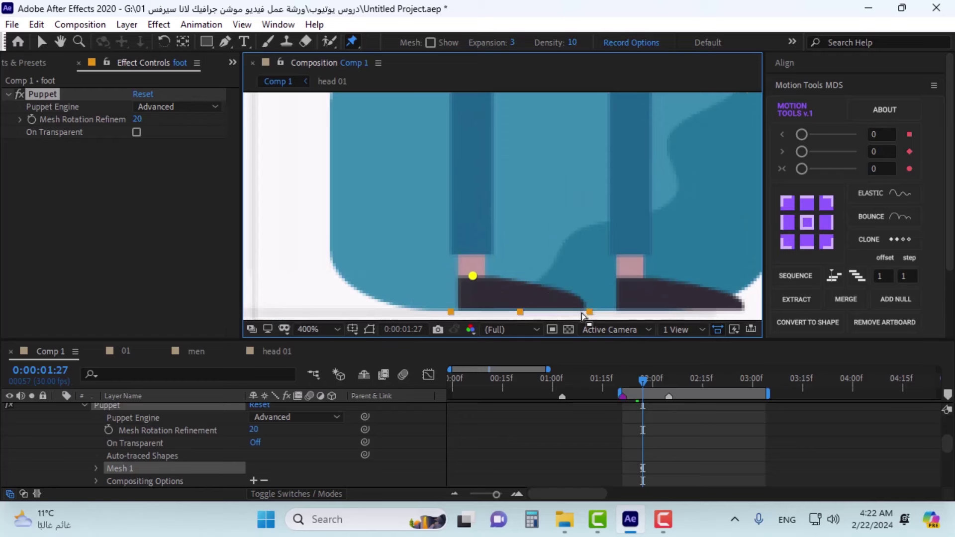
pyautogui.scroll(-1, 587, 311)
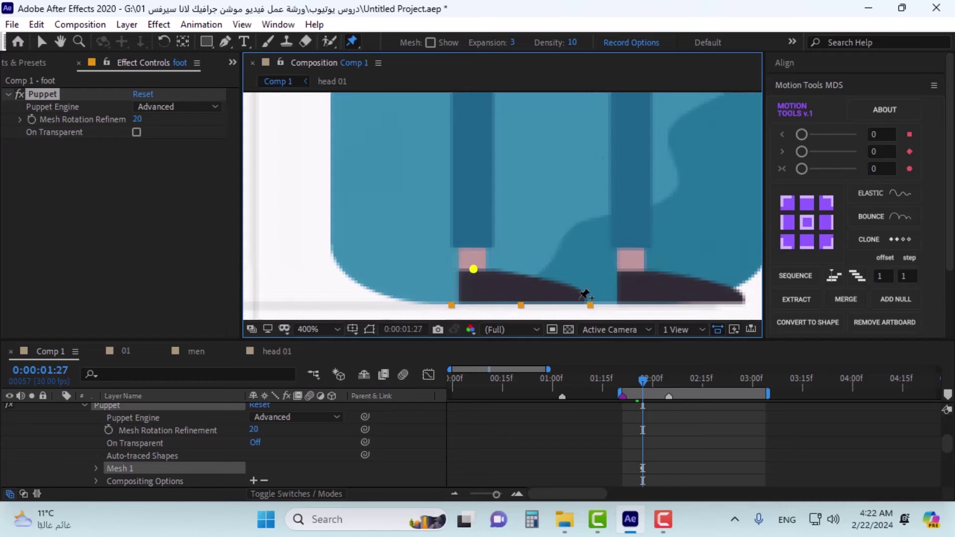
pyautogui.scroll(1, 586, 313)
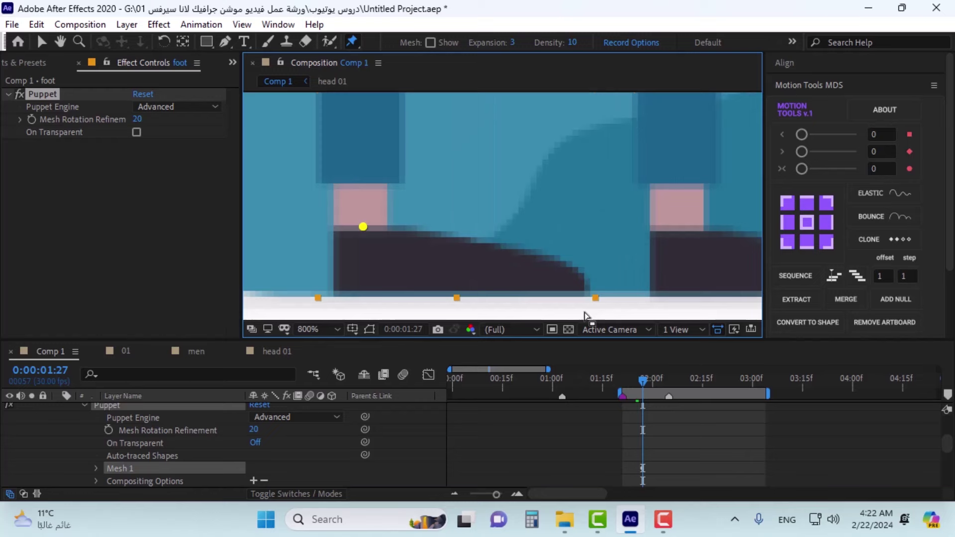
pyautogui.click(588, 287)
# Step: Select the foot and foot2 layers, reveal their Puppet pin position keyframes and go to 0:00:02:07
pyautogui.scroll(-8, 580, 305)
pyautogui.scroll(3, 668, 441)
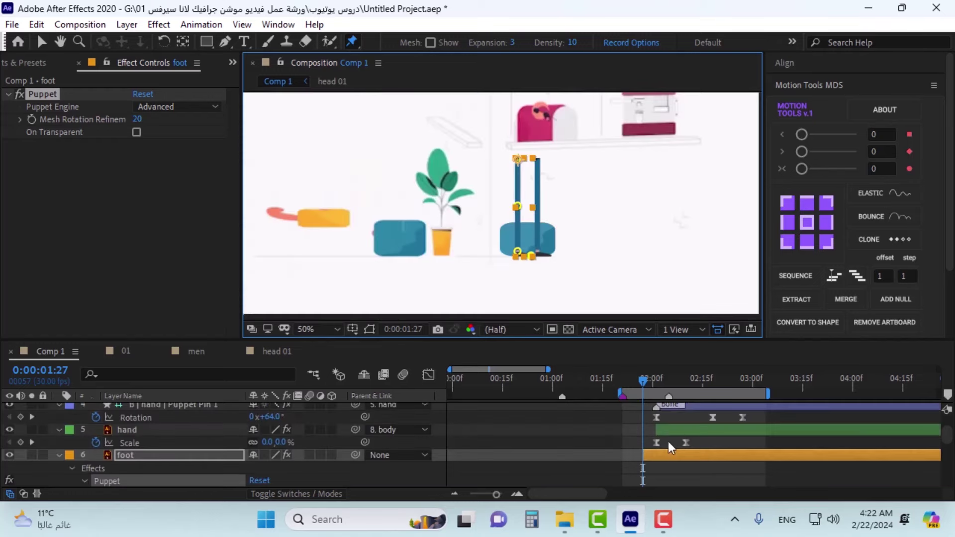
pyautogui.scroll(-6, 657, 421)
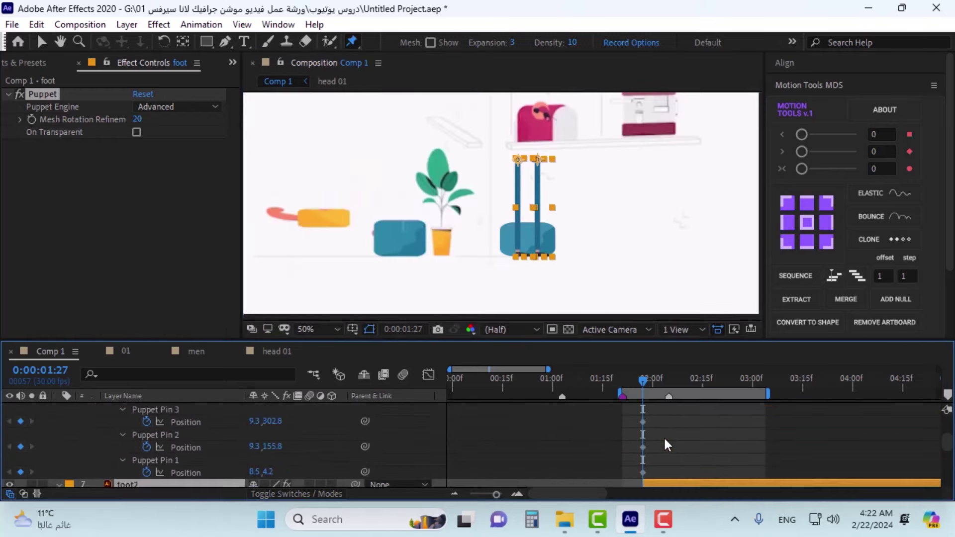
pyautogui.hotkey('shift', 'pagedown')
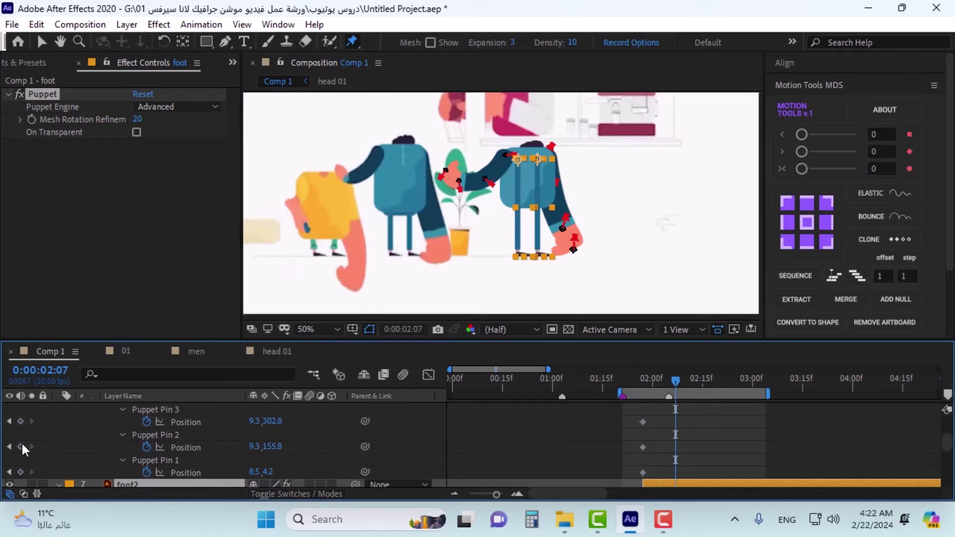
# Step: Add position keyframes to the foot layer's puppet pins at 0:00:02:07
pyautogui.click(20, 472)
pyautogui.scroll(3, 93, 444)
pyautogui.scroll(3, 93, 445)
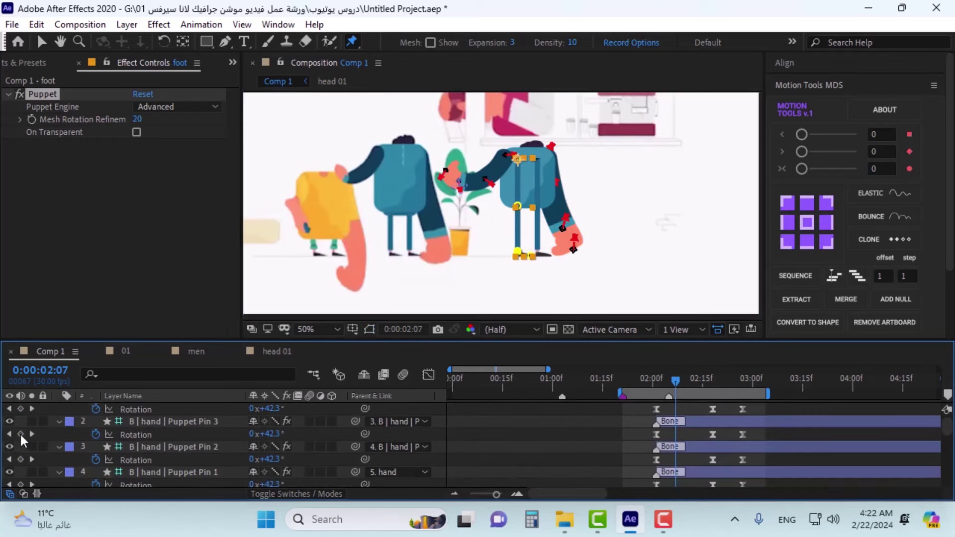
pyautogui.scroll(-6, 682, 447)
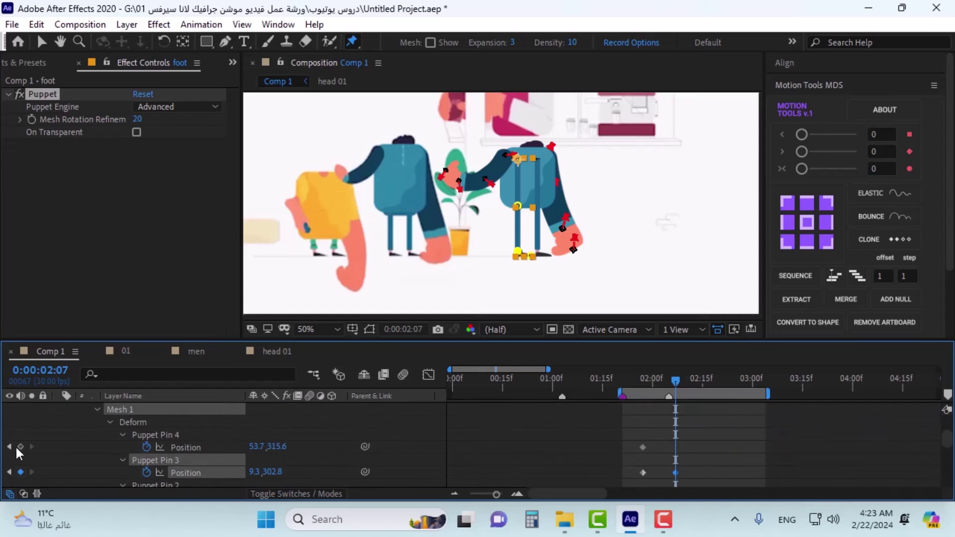
pyautogui.click(21, 447)
pyautogui.scroll(-2, 696, 433)
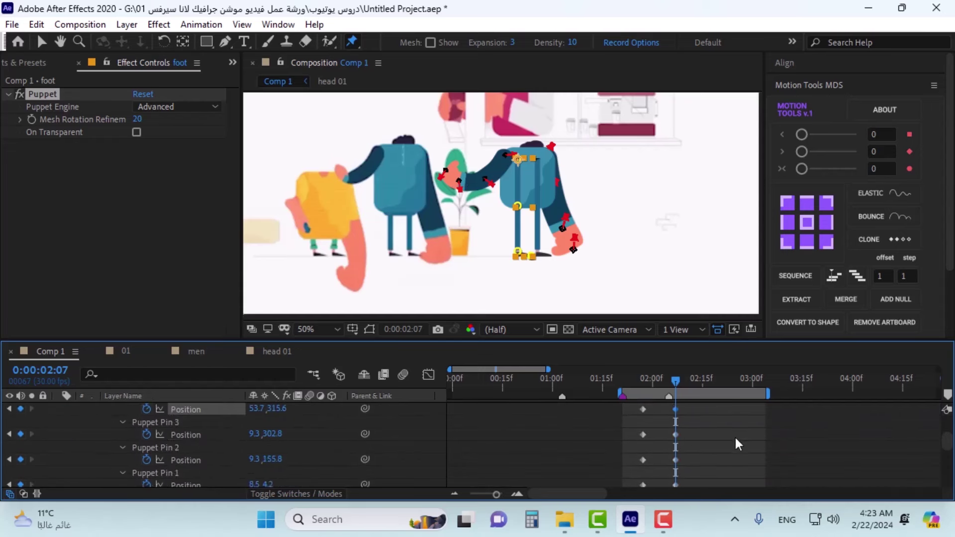
# Step: Add position keyframes to all four puppet pins of the foot layer at 0:00:02:17
pyautogui.hotkey('shift', 'pagedown')
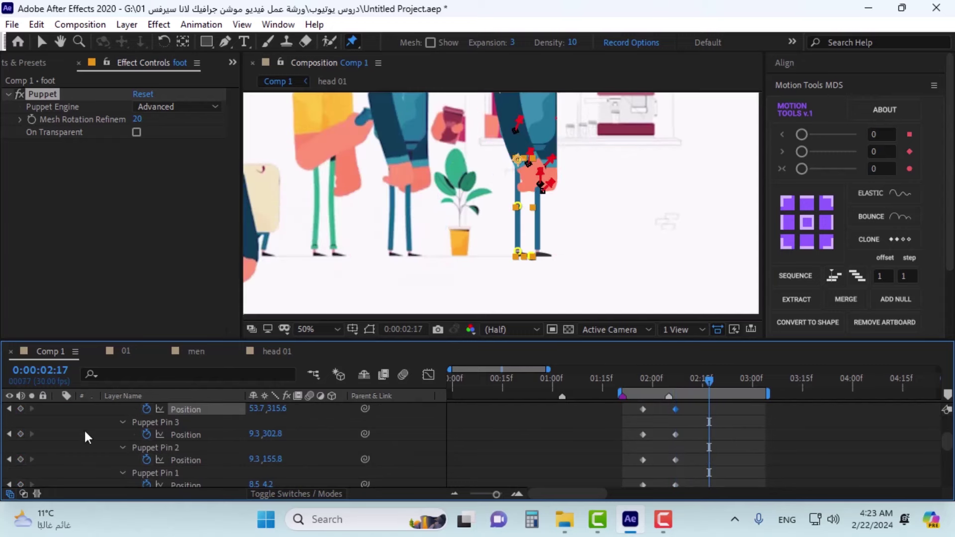
pyautogui.click(21, 408)
pyautogui.click(21, 434)
pyautogui.click(20, 459)
pyautogui.scroll(-3, 30, 443)
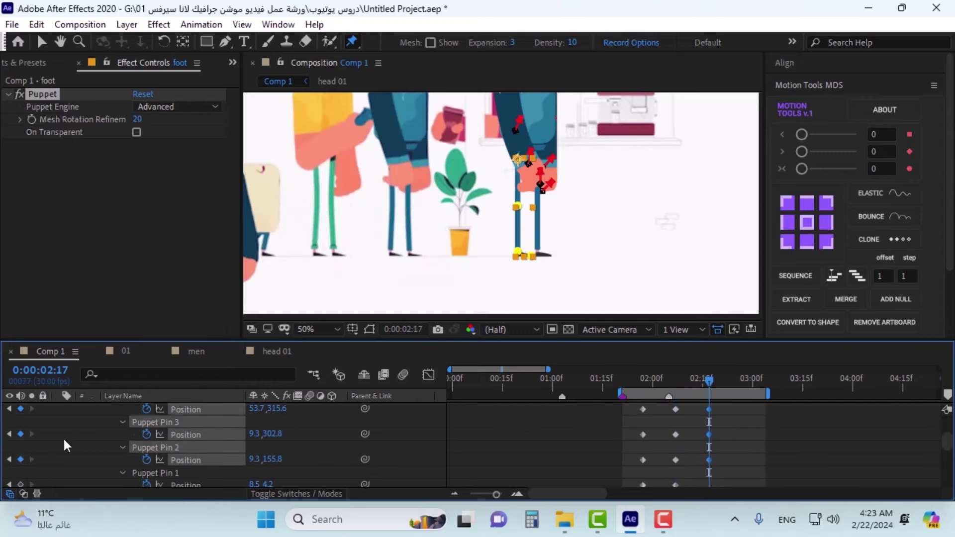
pyautogui.click(21, 446)
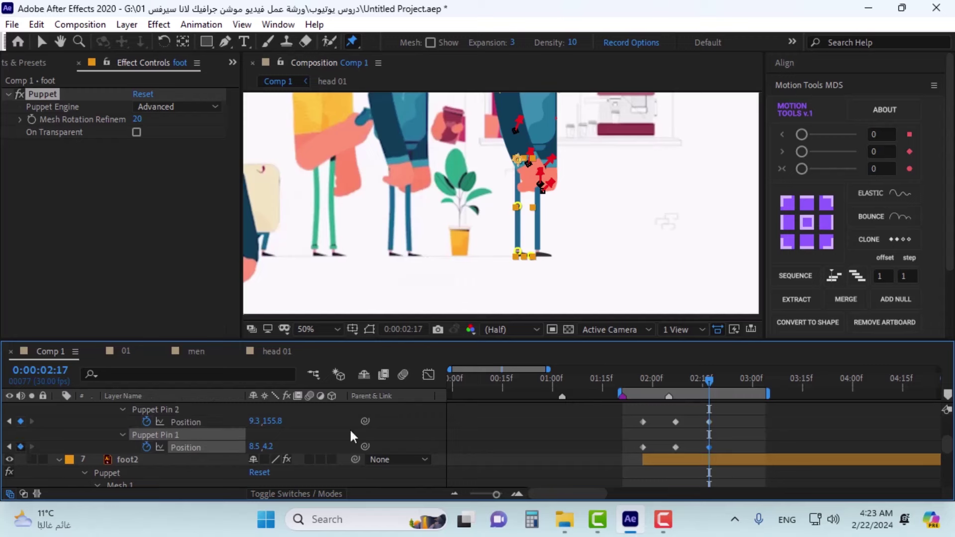
# Step: Shift the foot2 layer's Puppet Pin 1, 2 and 3 position keyframes to 0:00:01:27
pyautogui.scroll(2, 710, 420)
pyautogui.scroll(-2, 710, 421)
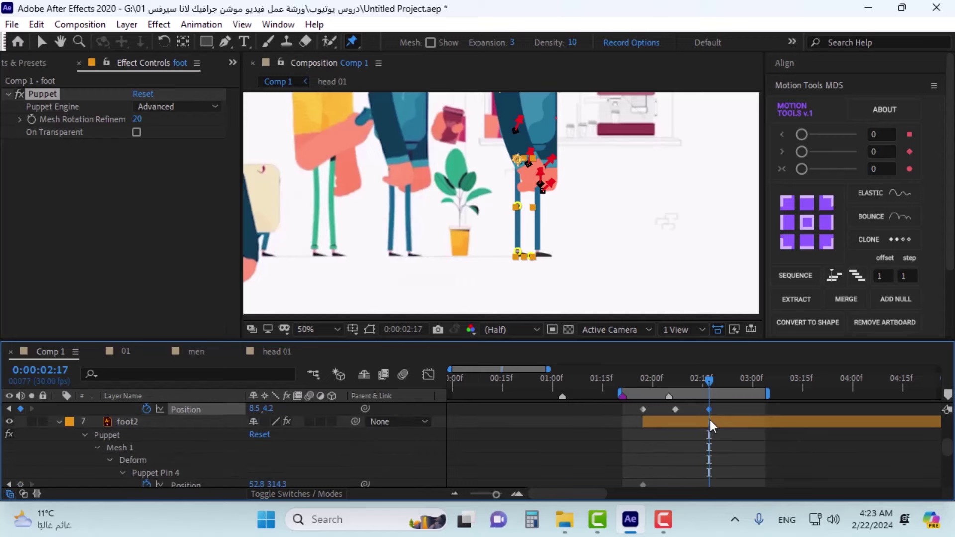
pyautogui.click(710, 421)
pyautogui.scroll(-3, 706, 443)
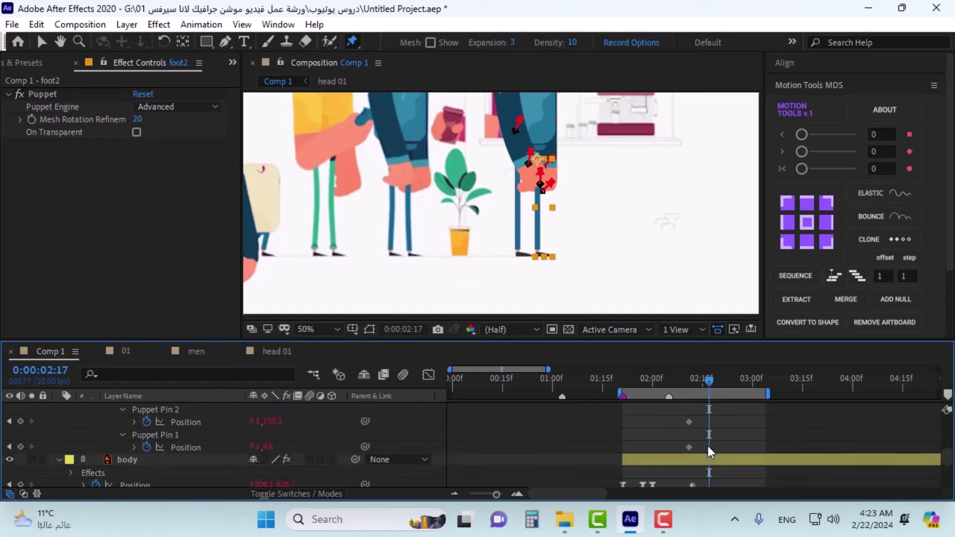
pyautogui.scroll(3, 706, 444)
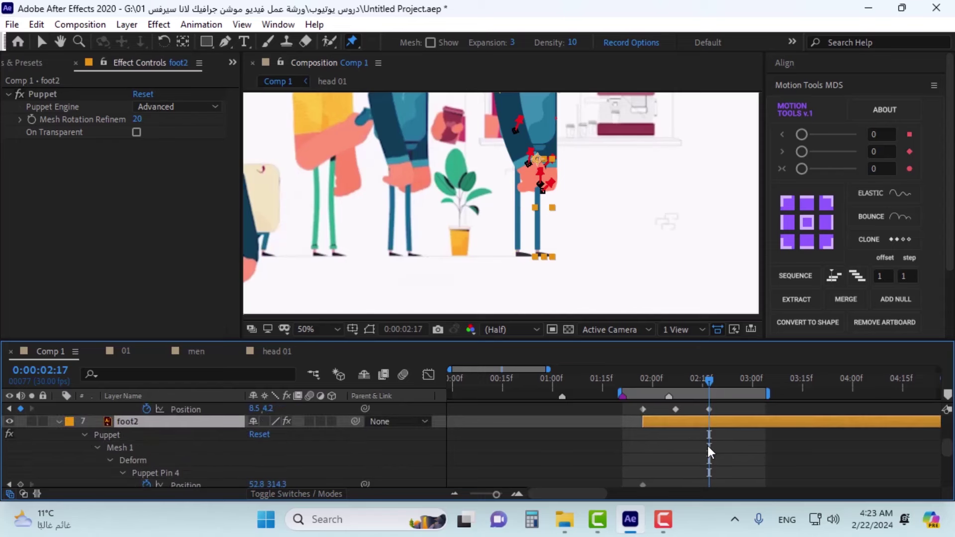
pyautogui.scroll(-4, 707, 444)
pyautogui.scroll(2, 706, 444)
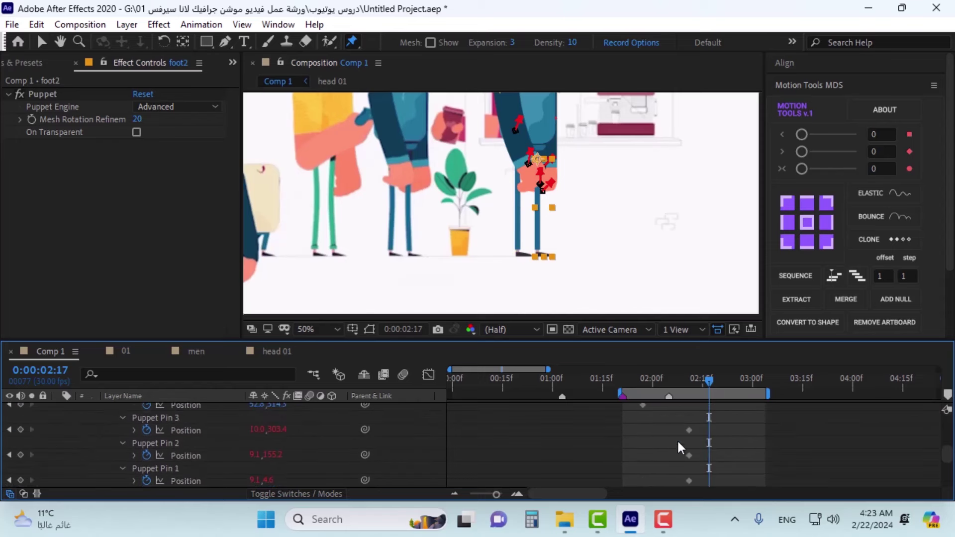
pyautogui.press('j')
pyautogui.press('j')
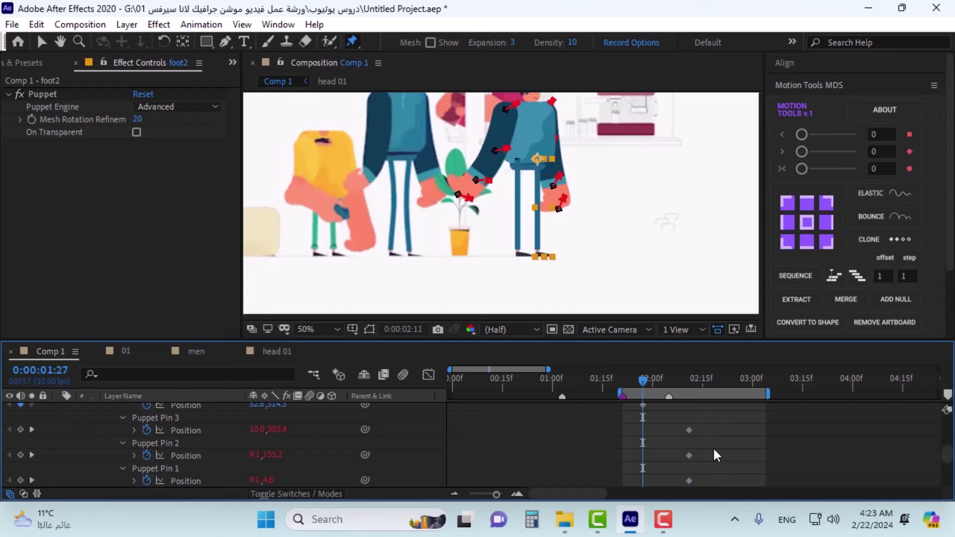
pyautogui.scroll(1, 713, 447)
pyautogui.scroll(-4, 714, 450)
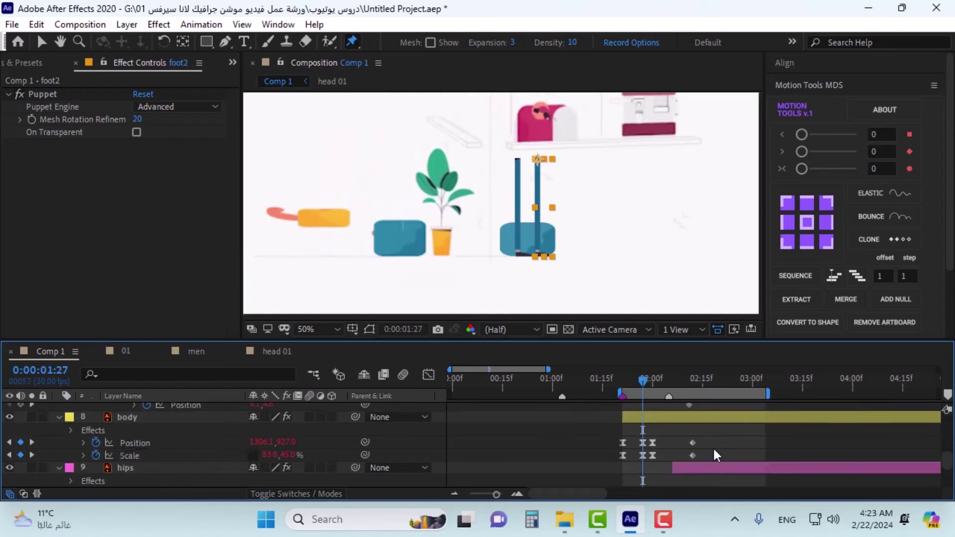
pyautogui.scroll(2, 714, 450)
pyautogui.moveTo(712, 423); pyautogui.dragTo(679, 485)
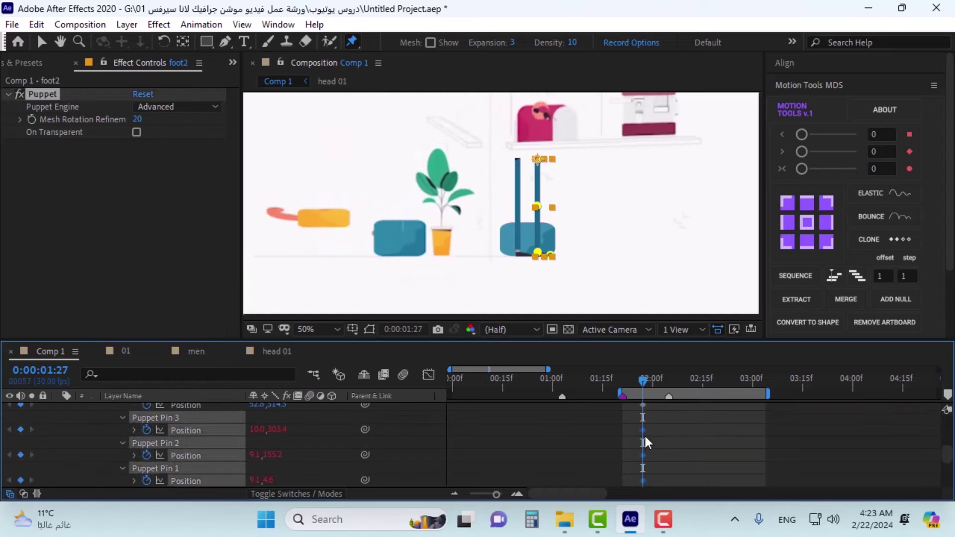
pyautogui.click(661, 428)
pyautogui.scroll(-1, 685, 434)
# Step: Add position keyframes to all four puppet pins of the foot2 layer at 0:00:02:07
pyautogui.hotkey('shift', 'pagedown')
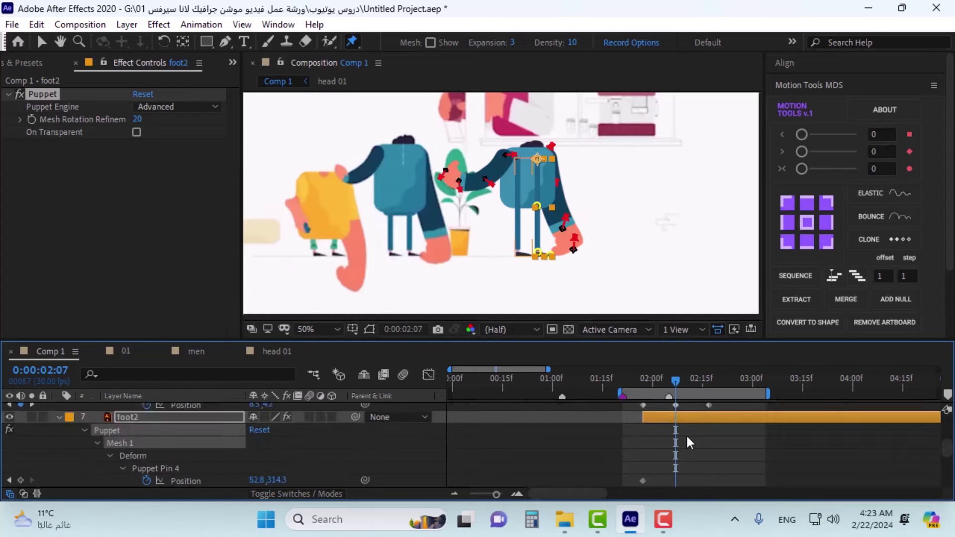
pyautogui.scroll(1, 686, 434)
pyautogui.click(20, 429)
pyautogui.click(20, 405)
pyautogui.click(21, 455)
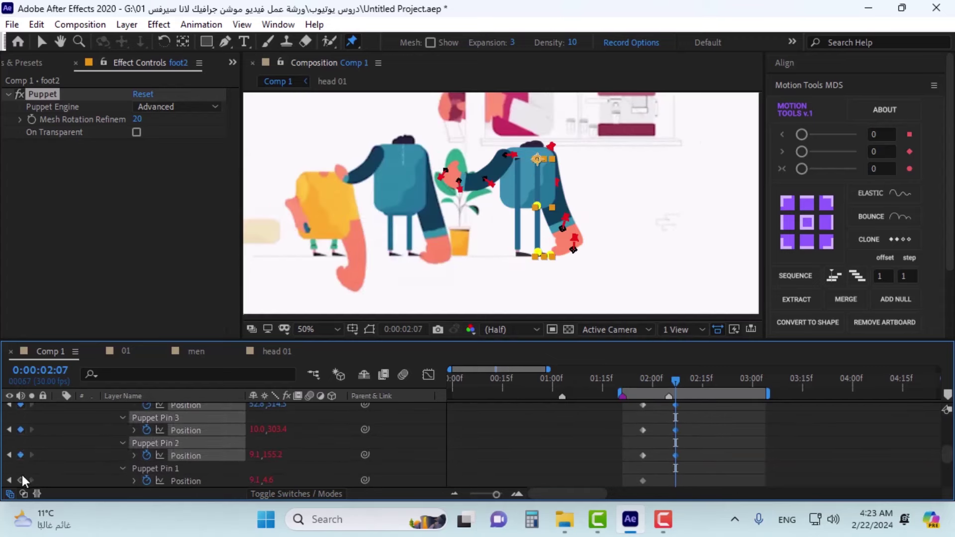
pyautogui.click(20, 480)
pyautogui.press('space')
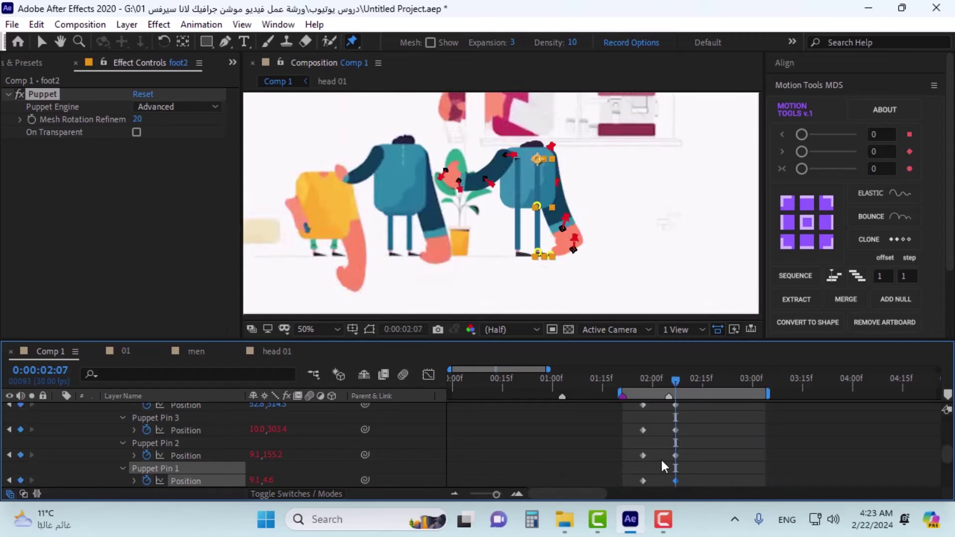
# Step: Add position keyframes to all four puppet pins of the foot2 layer at 0:00:02:17
pyautogui.hotkey('shift', 'pagedown')
pyautogui.scroll(-2, 23, 452)
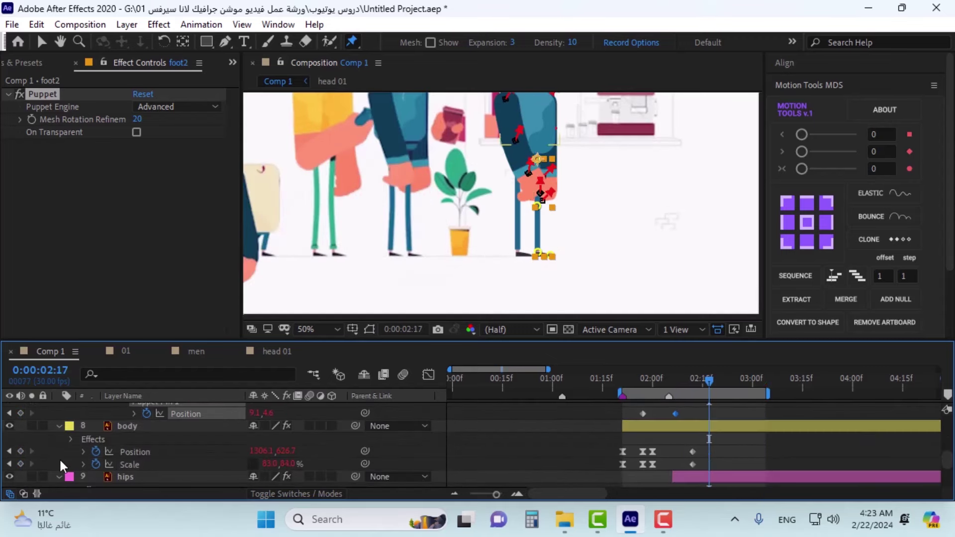
pyautogui.scroll(1, 61, 461)
pyautogui.scroll(3, 61, 461)
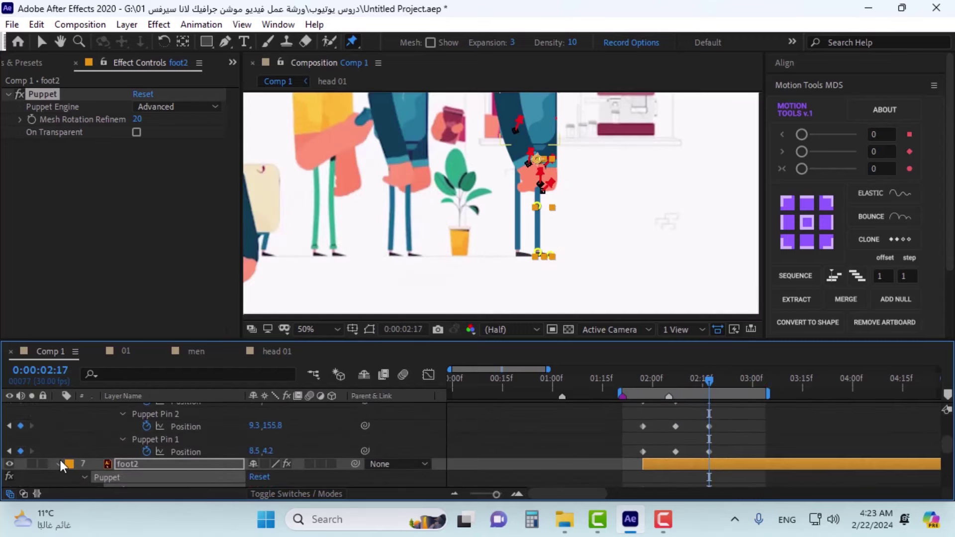
pyautogui.scroll(2, 61, 461)
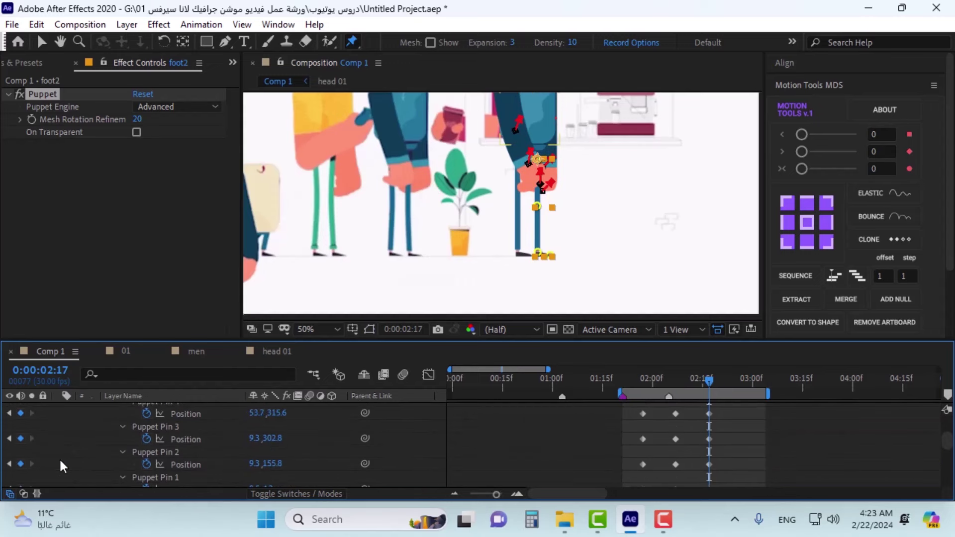
pyautogui.scroll(4, 60, 461)
pyautogui.scroll(-2, 61, 461)
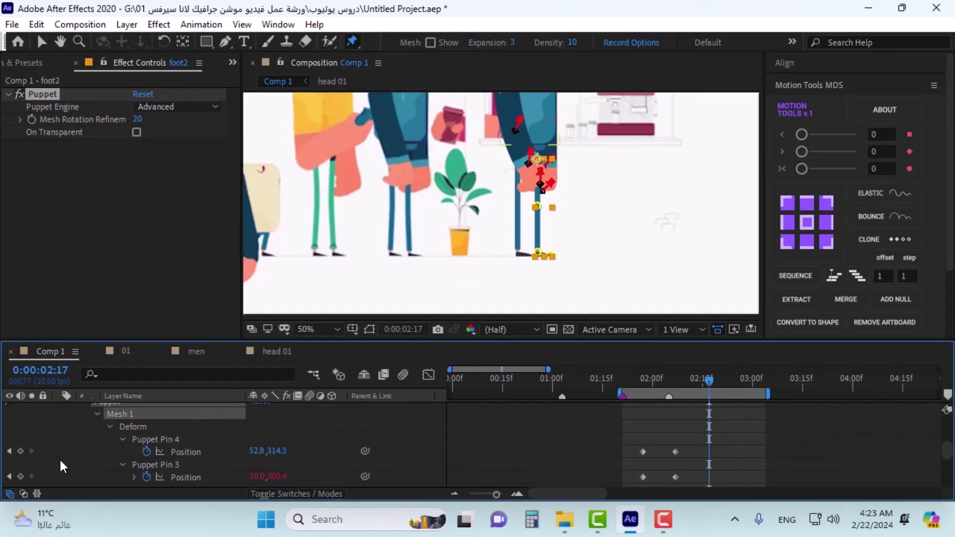
pyautogui.click(20, 451)
pyautogui.click(20, 476)
pyautogui.scroll(-1, 42, 477)
pyautogui.scroll(-2, 41, 471)
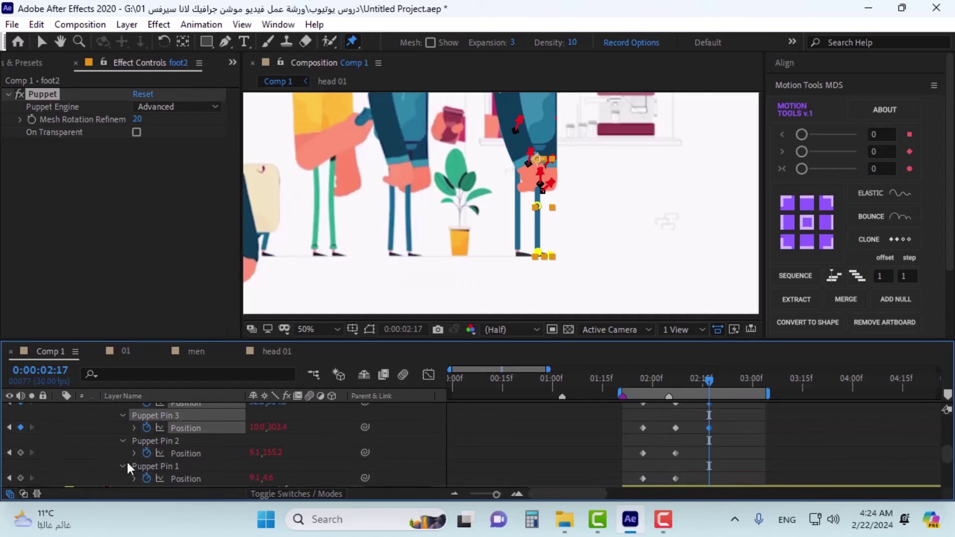
pyautogui.click(20, 453)
pyautogui.click(21, 478)
pyautogui.scroll(-2, 49, 446)
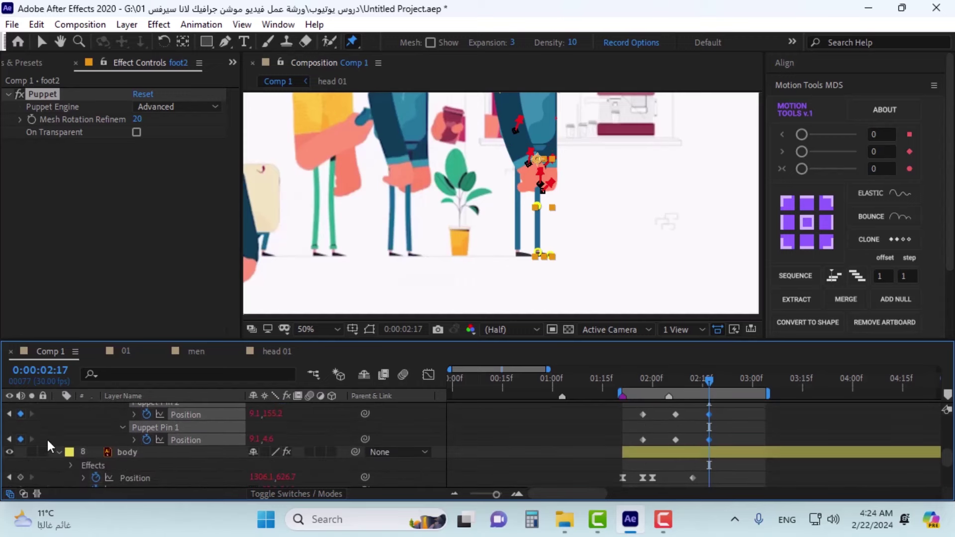
# Step: Apply Easy Ease to the puppet pin position keyframes of the foot2 layer
pyautogui.scroll(-1, 661, 437)
pyautogui.click(660, 437)
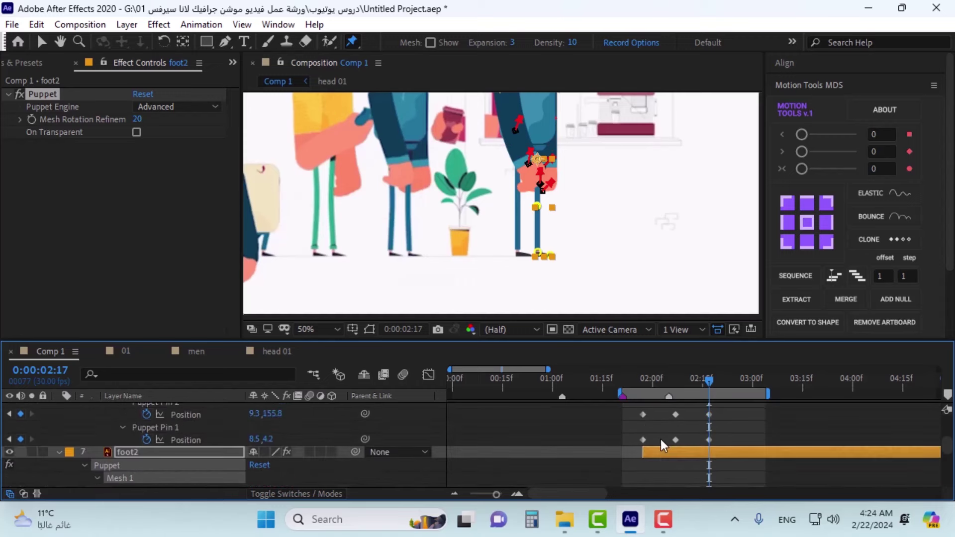
pyautogui.scroll(5, 667, 440)
pyautogui.moveTo(737, 442); pyautogui.dragTo(633, 461)
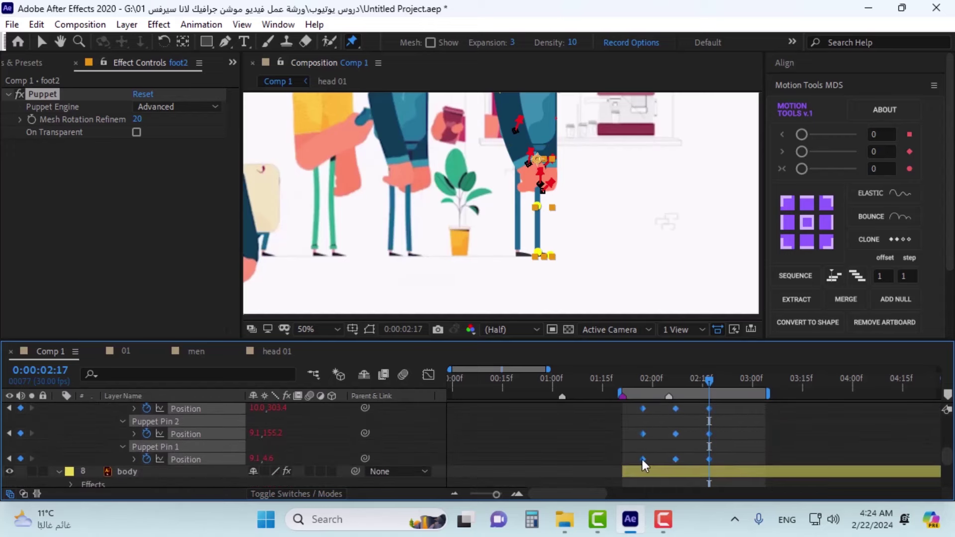
pyautogui.rightClick(643, 460)
pyautogui.click(463, 348)
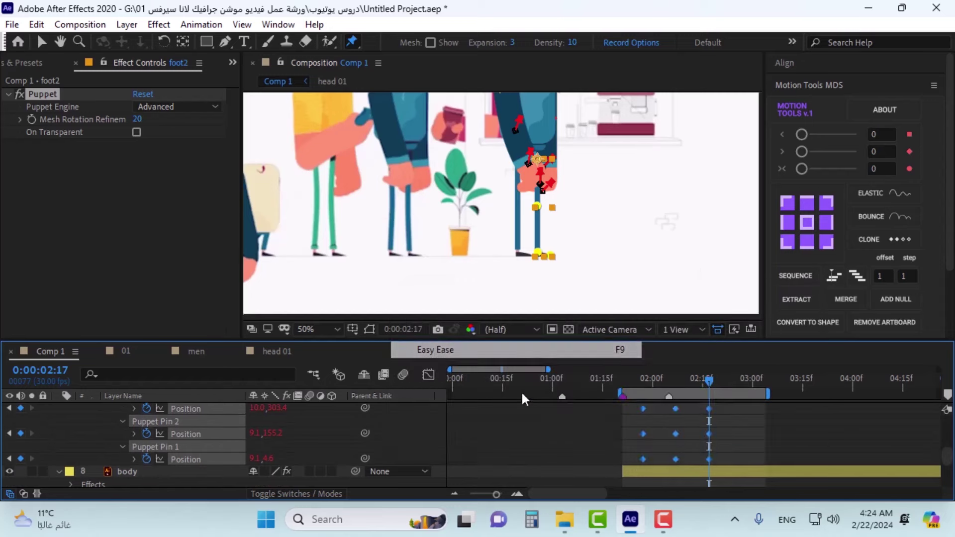
pyautogui.scroll(-2, 713, 436)
pyautogui.scroll(2, 713, 436)
pyautogui.moveTo(718, 422); pyautogui.dragTo(628, 456)
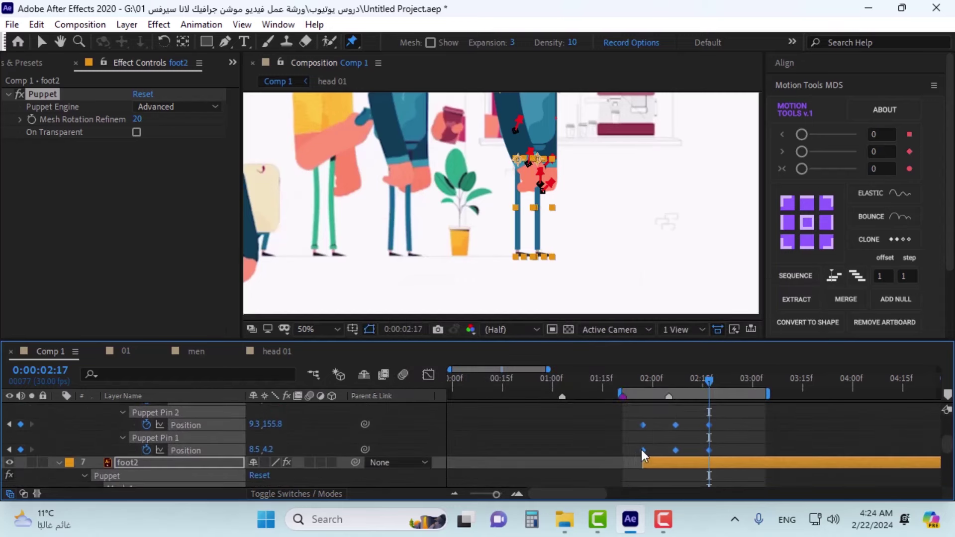
pyautogui.rightClick(640, 450)
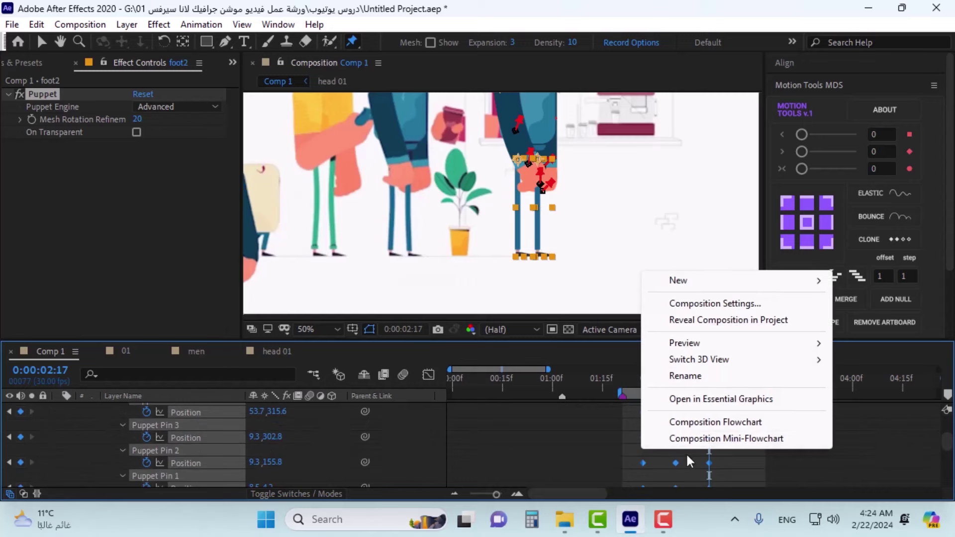
pyautogui.click(740, 460)
# Step: Apply Easy Ease to the position keyframes of Puppet Pins 2, 3 and 4 on the foot layer
pyautogui.moveTo(725, 418); pyautogui.dragTo(643, 463)
pyautogui.rightClick(643, 463)
pyautogui.moveTo(655, 455)
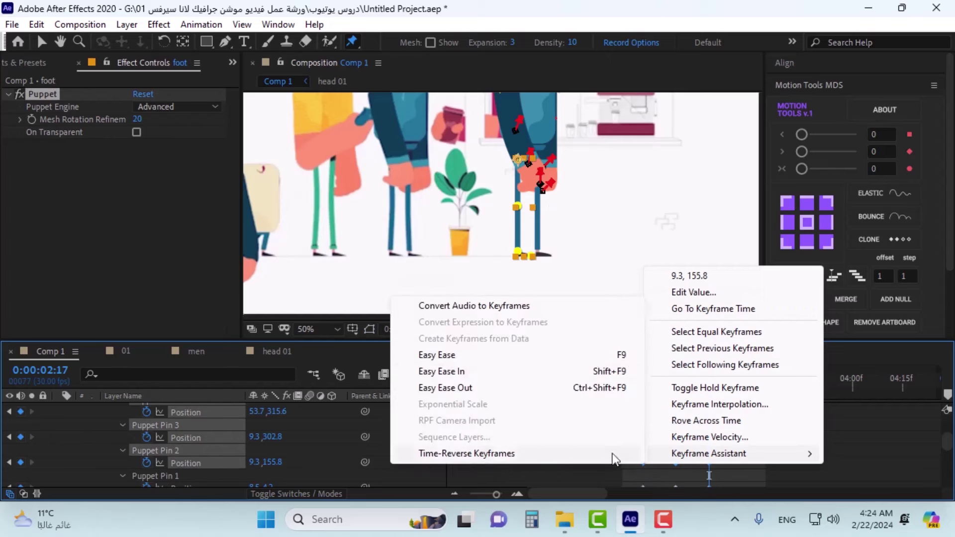
pyautogui.click(434, 358)
pyautogui.scroll(-3, 733, 437)
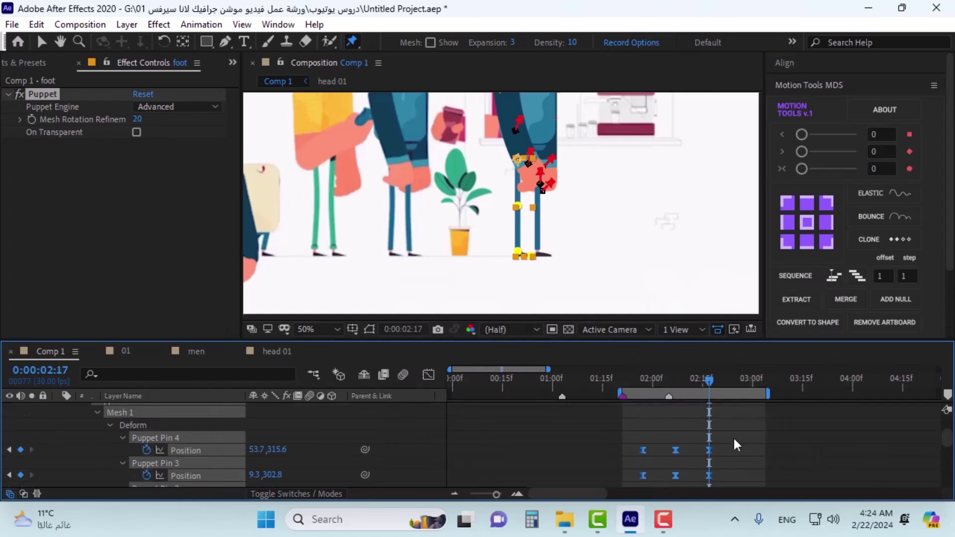
# Step: Apply Easy Ease to the position keyframes of Puppet Pin 1 on the foot layer
pyautogui.moveTo(734, 437); pyautogui.dragTo(626, 452)
pyautogui.rightClick(644, 451)
pyautogui.moveTo(674, 444)
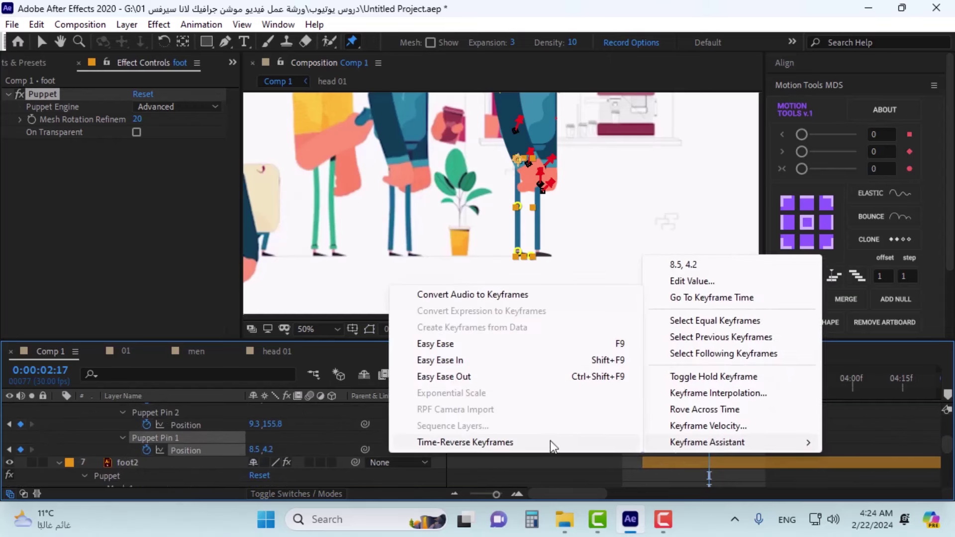
pyautogui.click(486, 340)
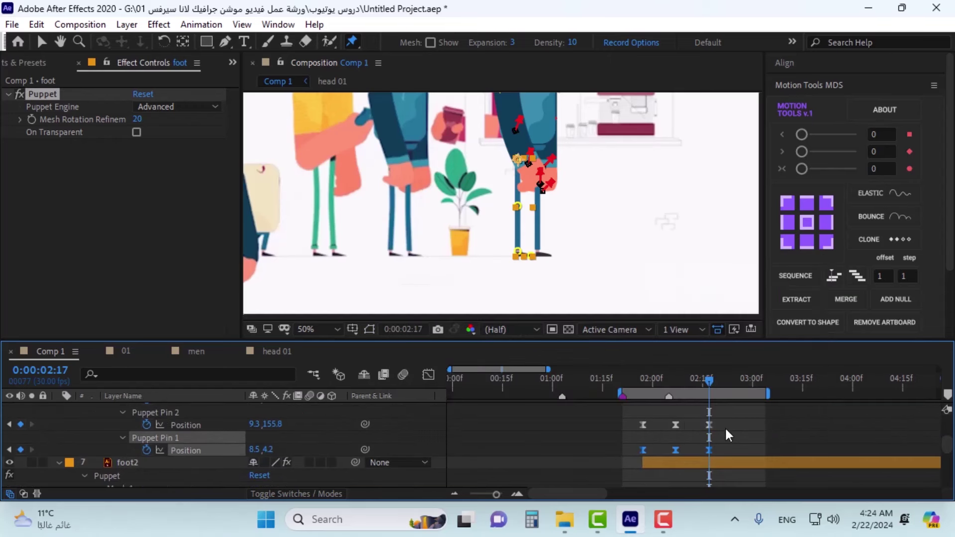
# Step: At 0:00:01:27, shift the foot layer's Puppet Pin 2 outward to about 0.9, 155.8 so the leg bends slightly
pyautogui.click(672, 522)
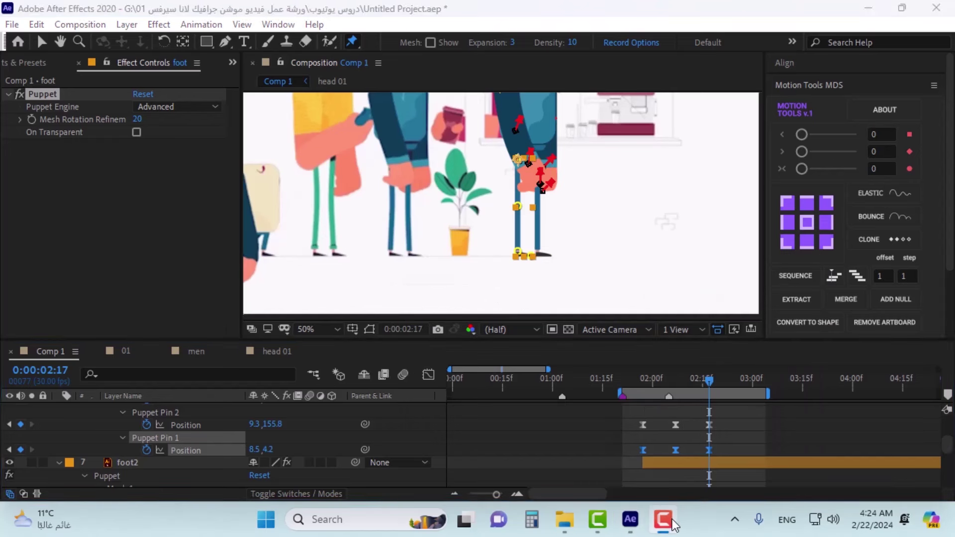
pyautogui.scroll(3, 735, 453)
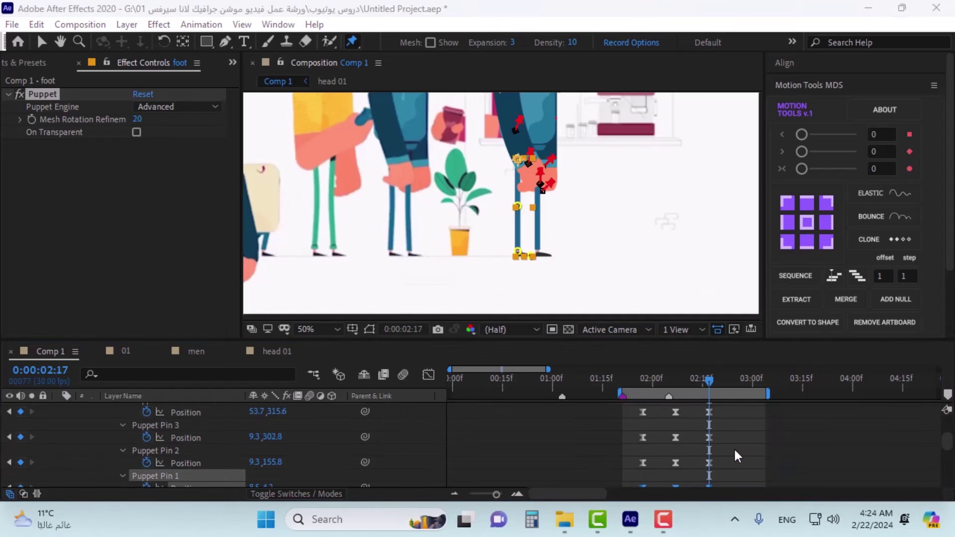
pyautogui.click(734, 447)
pyautogui.press('j')
pyautogui.press('j')
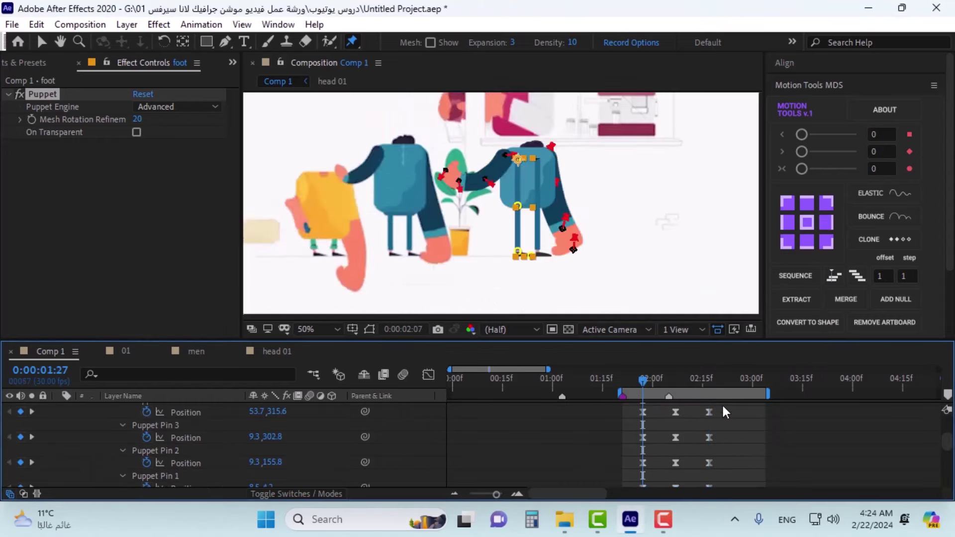
pyautogui.moveTo(518, 208); pyautogui.dragTo(515, 210)
pyautogui.hotkey('ctrl', 'z')
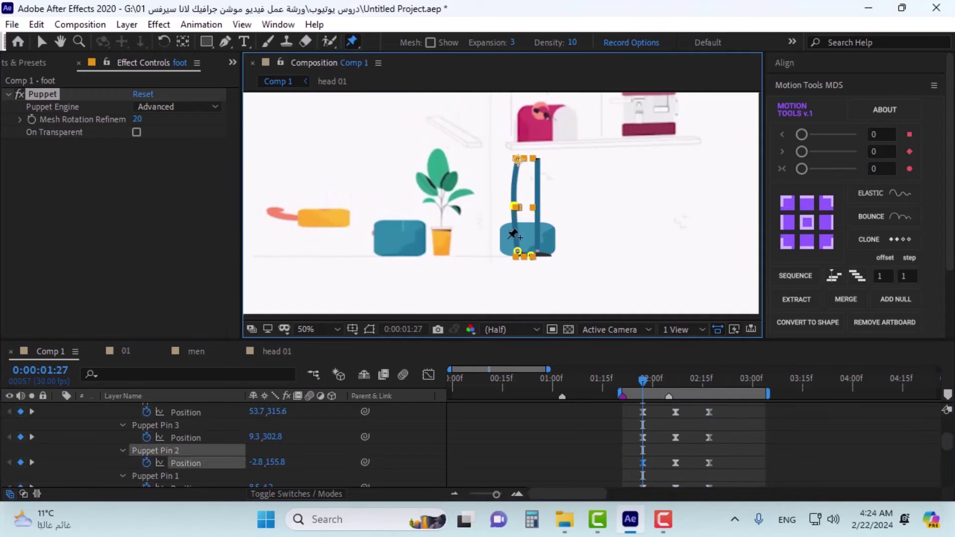
pyautogui.scroll(2, 519, 226)
pyautogui.scroll(1, 523, 186)
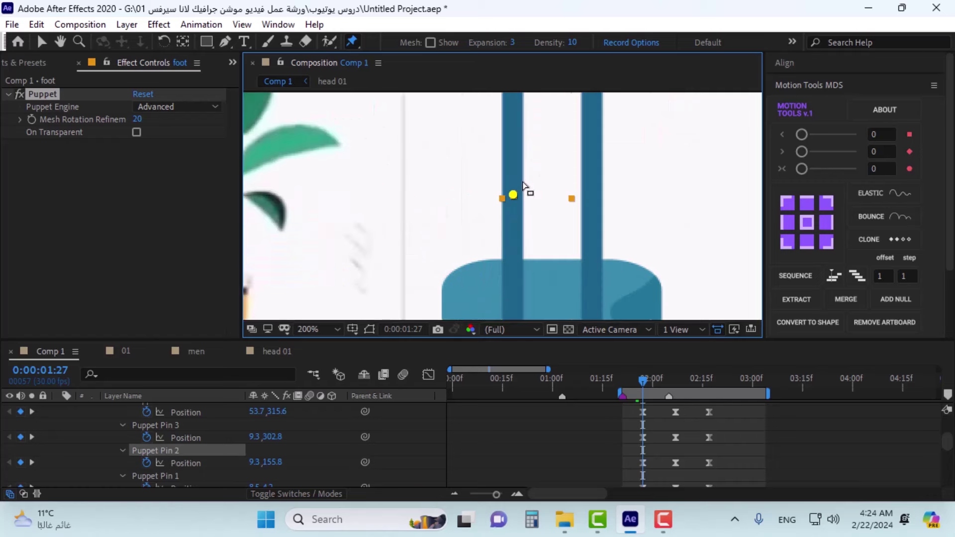
pyautogui.scroll(-1, 527, 192)
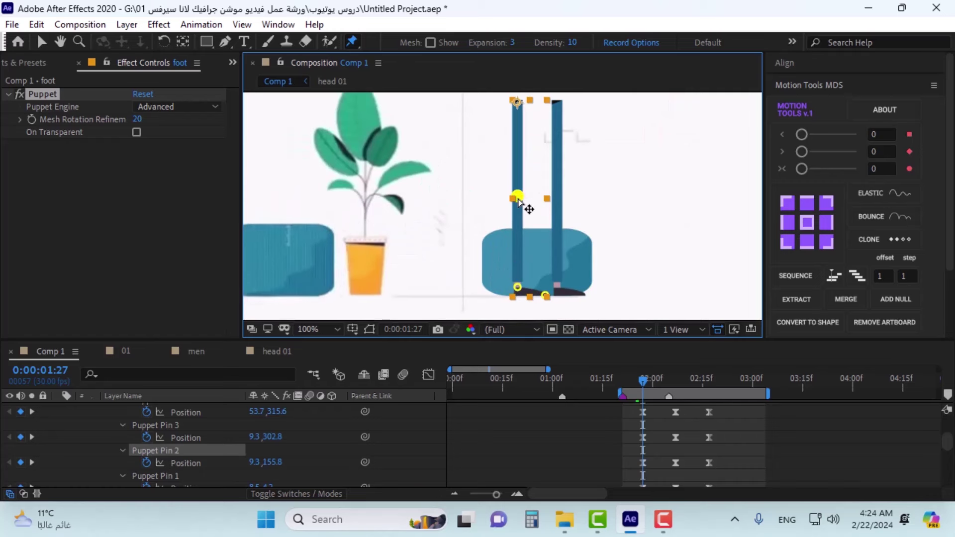
pyautogui.moveTo(518, 200); pyautogui.dragTo(513, 199)
pyautogui.click(512, 199)
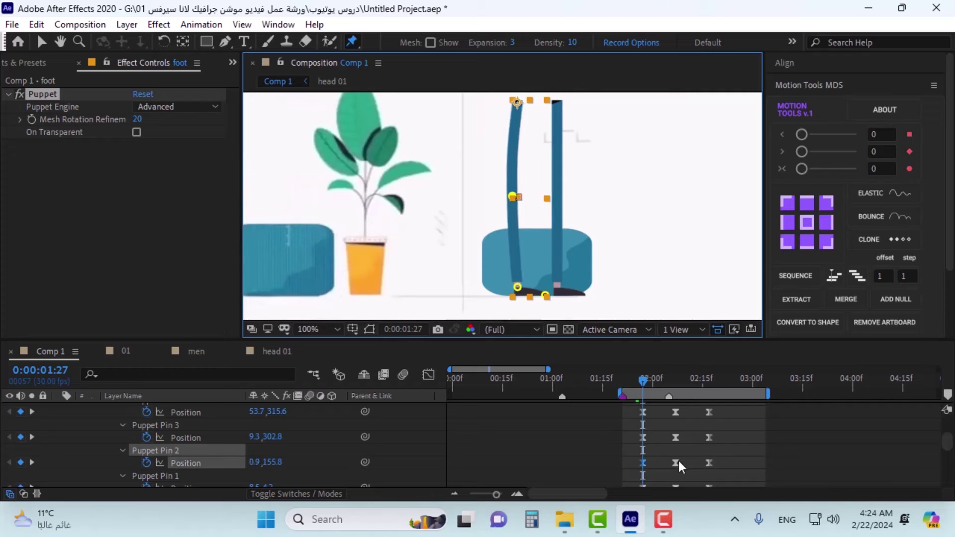
# Step: At 0:00:01:27, shift the foot2 layer's Puppet Pin 2 outward to about 18.8, 157.6 to bend that leg
pyautogui.moveTo(679, 463)
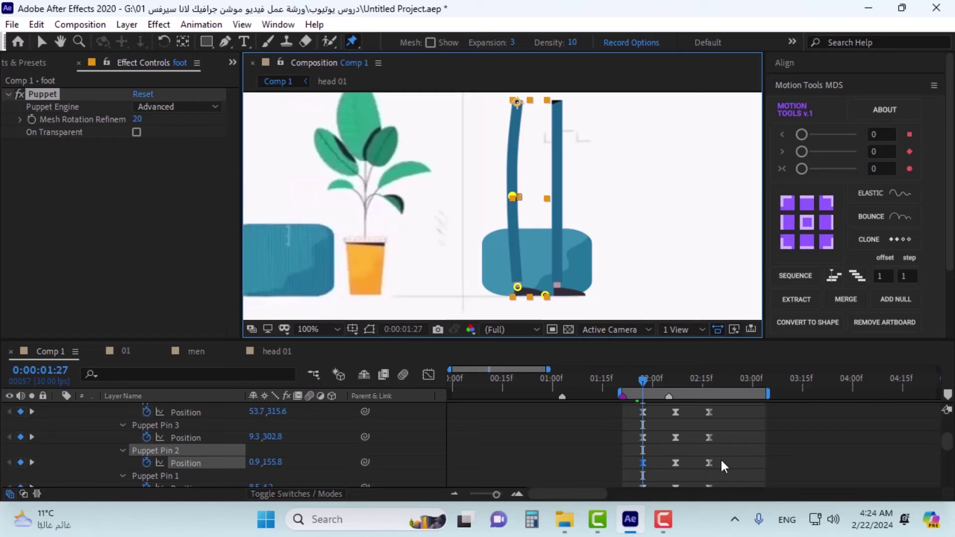
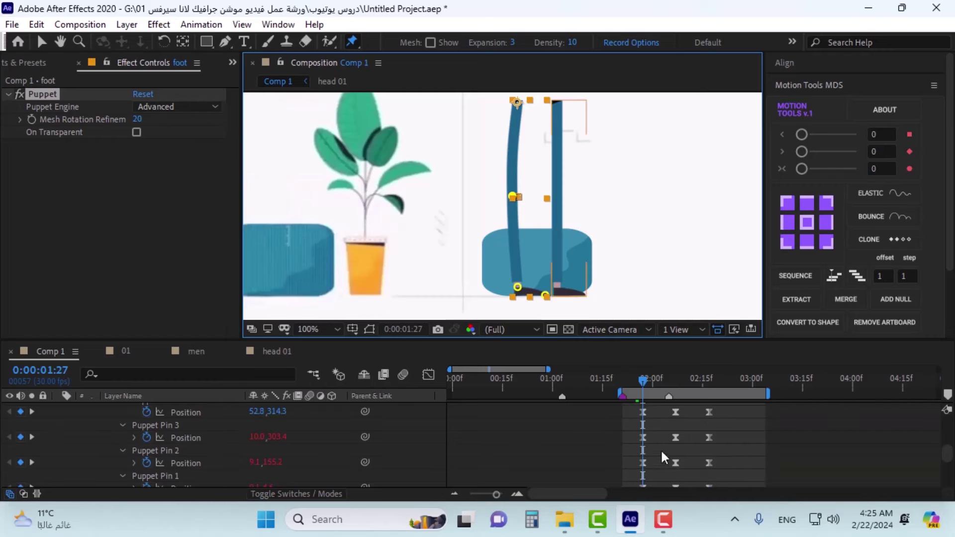
pyautogui.click(643, 438)
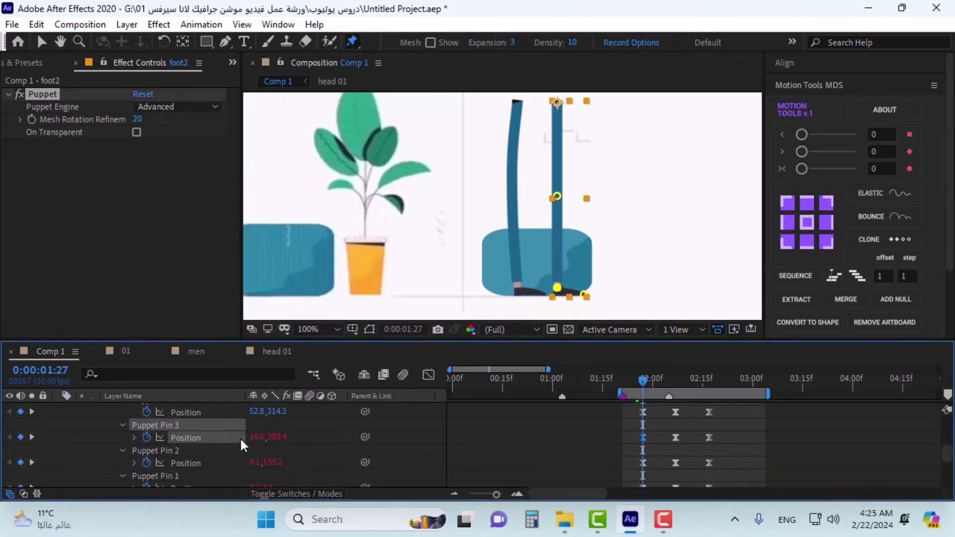
pyautogui.moveTo(557, 197); pyautogui.dragTo(568, 200)
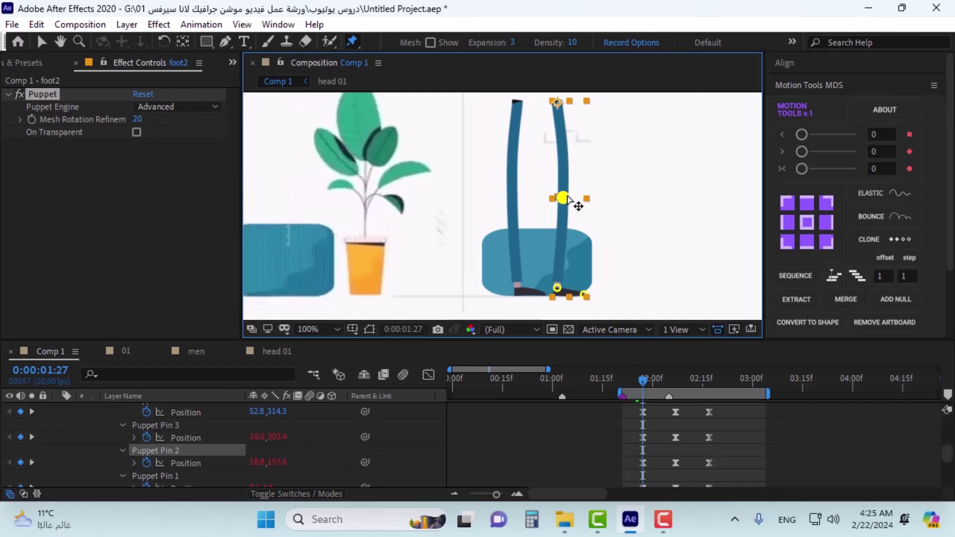
pyautogui.click(642, 463)
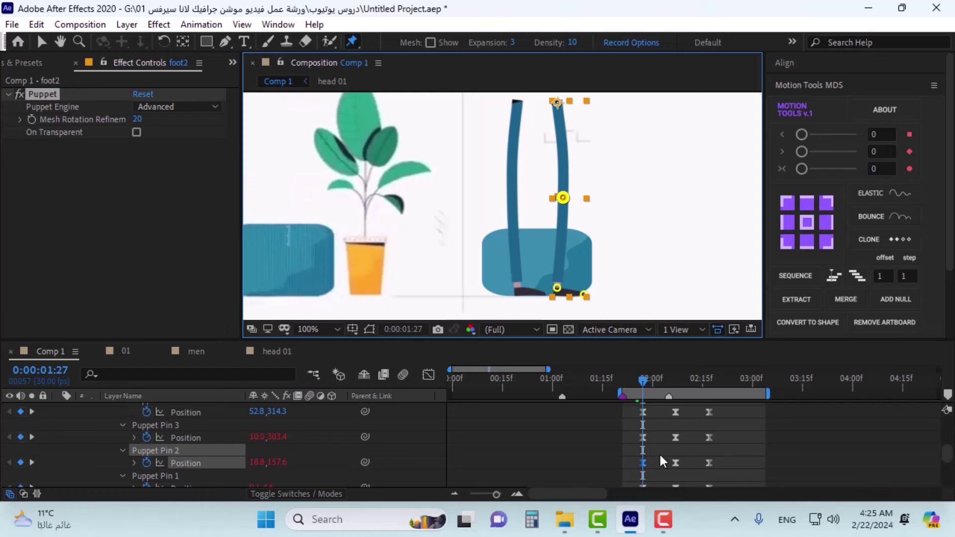
# Step: At 0:00:02:07, bend the foot2 leg inward by moving its Puppet Pin 2 to about -6.5, 155.2
pyautogui.press('k')
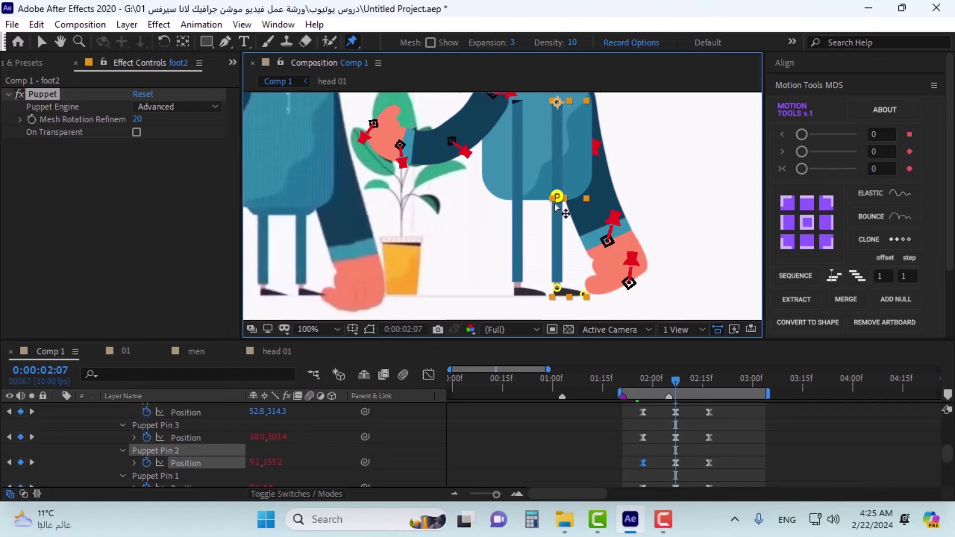
pyautogui.moveTo(555, 205); pyautogui.dragTo(545, 204)
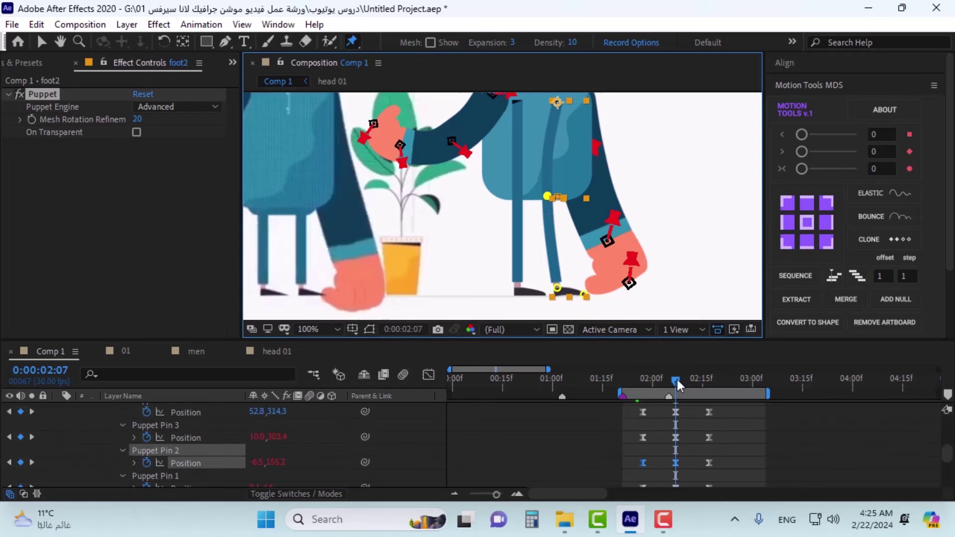
pyautogui.moveTo(676, 380); pyautogui.dragTo(673, 401)
# Step: At 0:00:02:07, bend the foot leg inward by moving its Puppet Pin 2 to about 22.5, 155.8
pyautogui.click(676, 438)
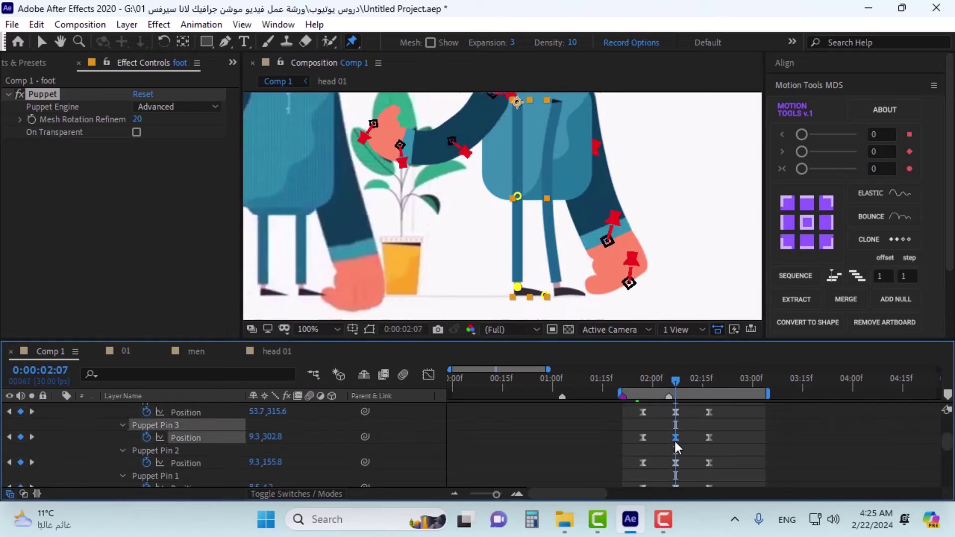
pyautogui.click(517, 197)
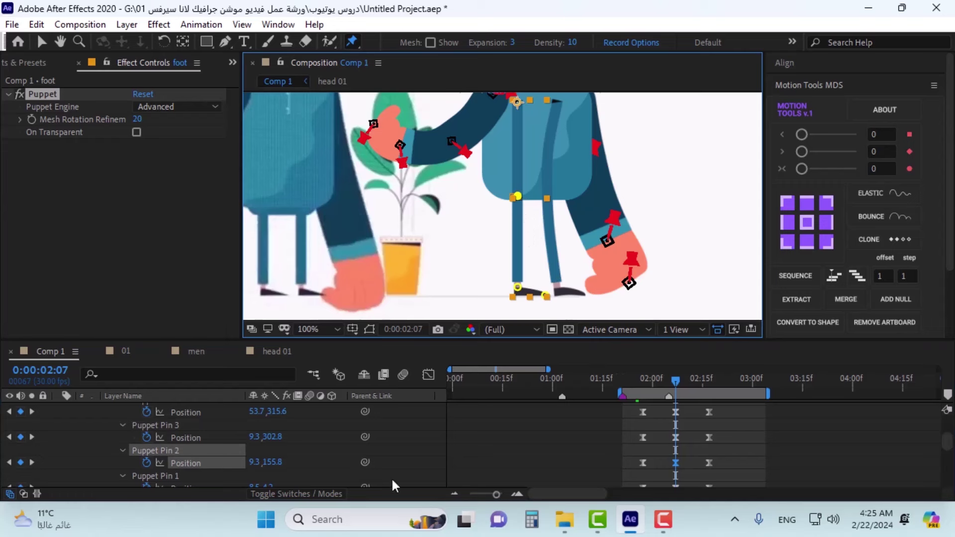
pyautogui.moveTo(517, 196); pyautogui.dragTo(526, 198)
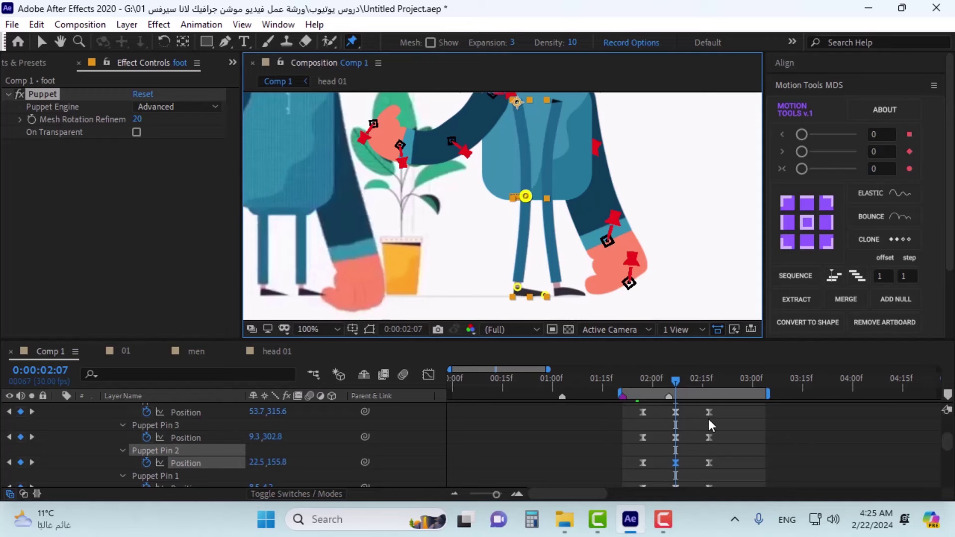
# Step: Preview the leg bending animation across the work area
pyautogui.scroll(2, 708, 418)
pyautogui.scroll(-2, 709, 419)
pyautogui.moveTo(676, 380)
pyautogui.mouseDown()
pyautogui.moveTo(642, 389)
pyautogui.moveTo(729, 392)
pyautogui.moveTo(638, 411)
pyautogui.moveTo(763, 393)
pyautogui.moveTo(645, 421)
pyautogui.moveTo(646, 390)
pyautogui.moveTo(678, 386)
pyautogui.mouseUp()
pyautogui.press('space')
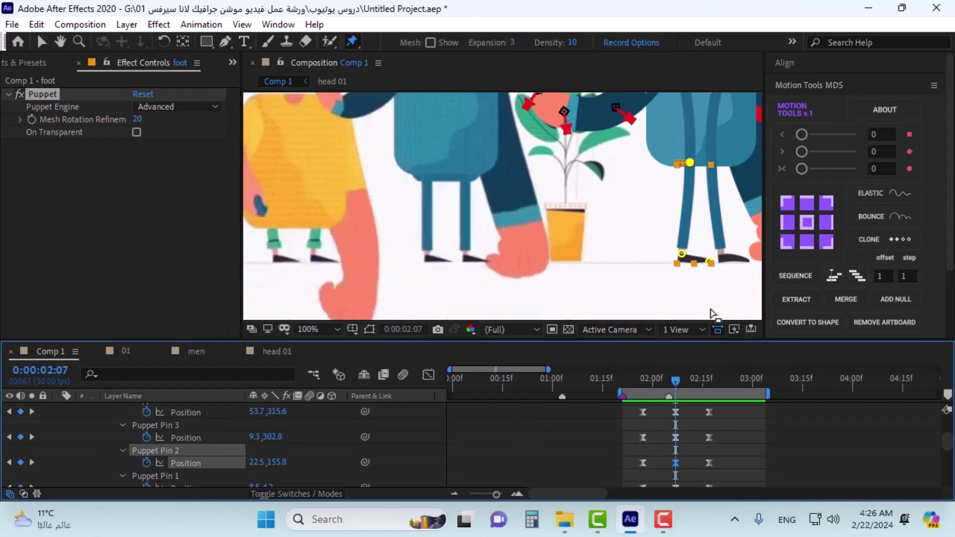
# Step: Display the foot2 layer's puppet pins at 0:00:02:07 by selecting its mesh deform properties with the Puppet Pin tool active
pyautogui.press('h')
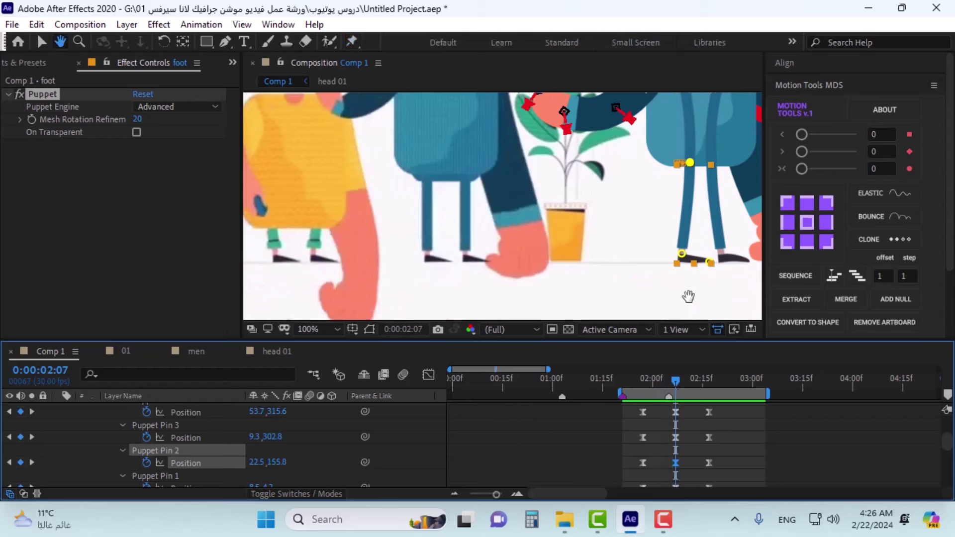
pyautogui.moveTo(686, 297); pyautogui.dragTo(505, 288)
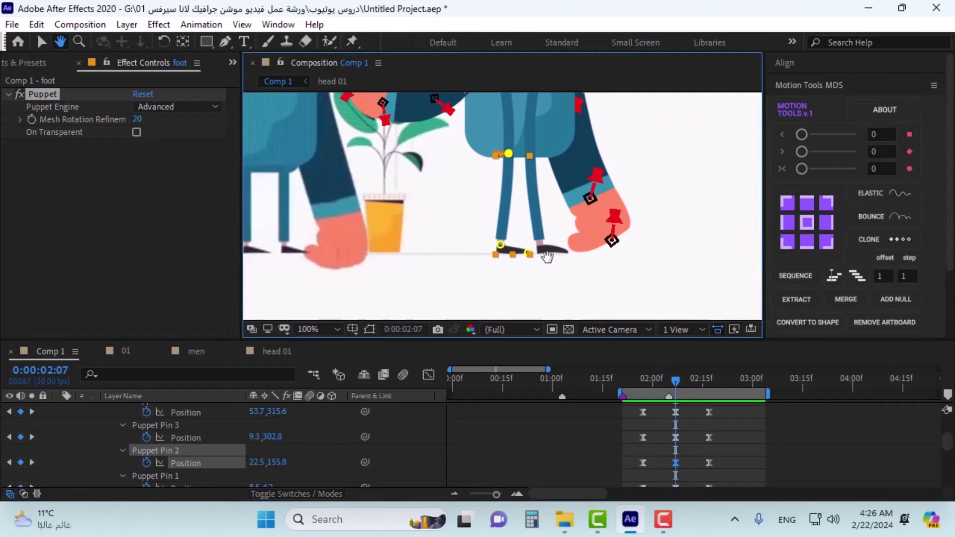
pyautogui.hotkey('ctrl', 'p')
pyautogui.scroll(2, 673, 422)
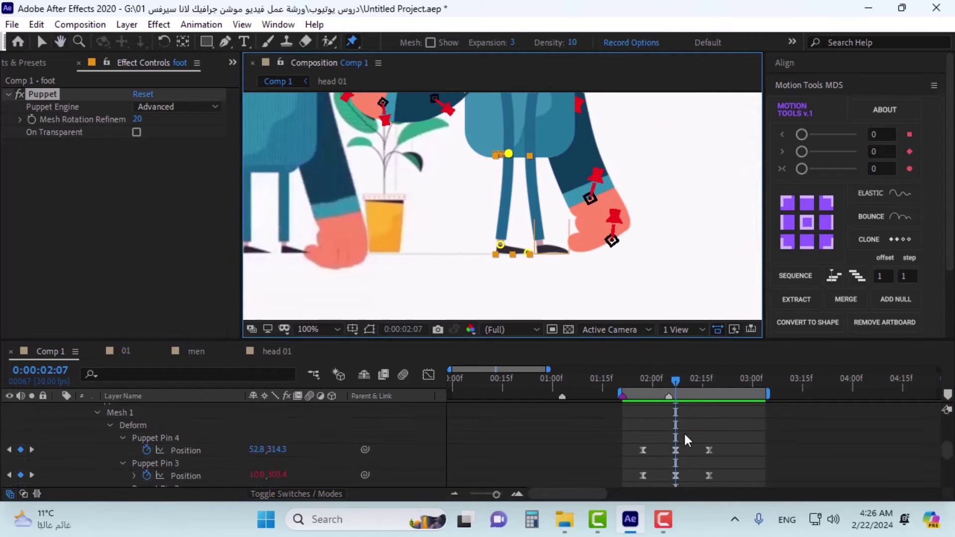
pyautogui.scroll(1, 684, 432)
pyautogui.click(685, 428)
pyautogui.scroll(-5, 684, 428)
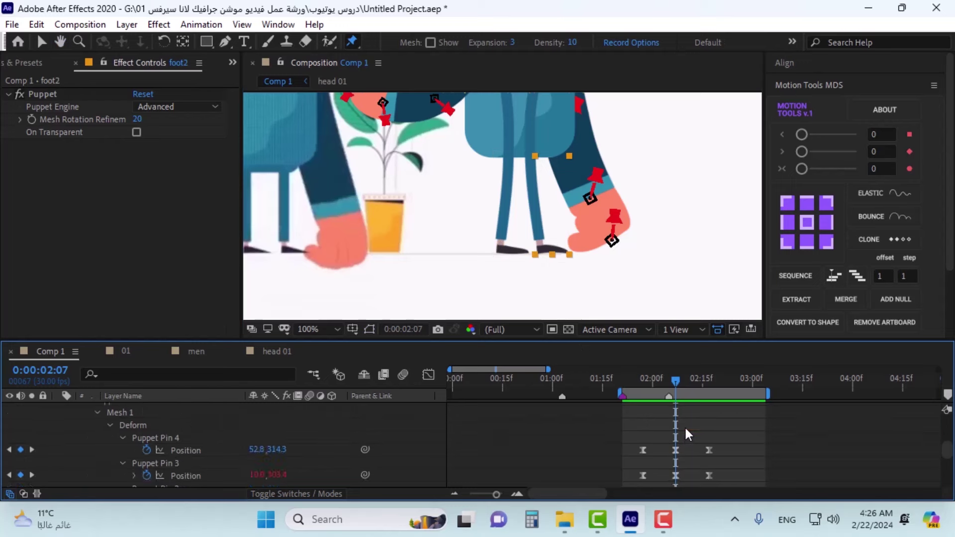
pyautogui.scroll(3, 685, 428)
pyautogui.click(161, 428)
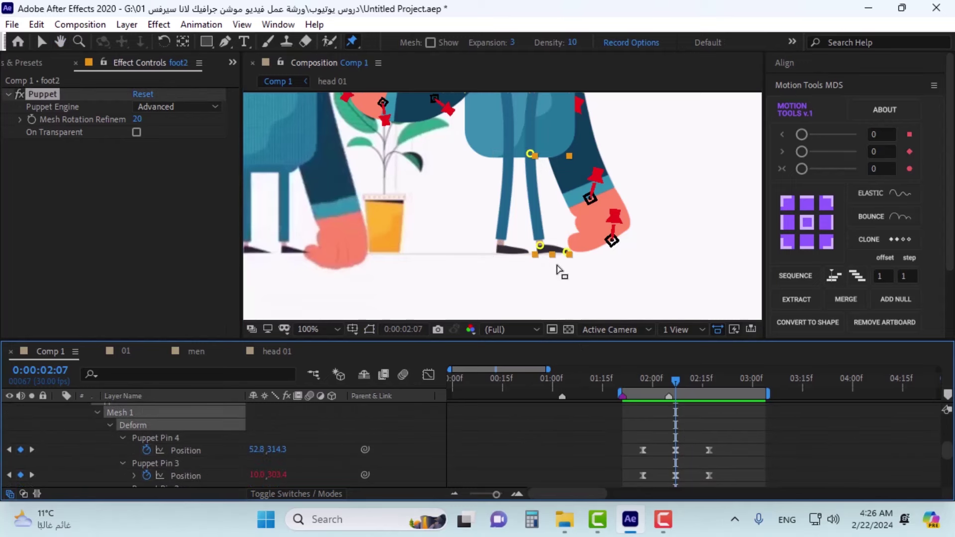
# Step: Try raising foot2's Puppet Pin 3 to about 10.0, 300.4 and Pin 4 to about 52.2, 313.0, and delete the extra heel pin
pyautogui.scroll(2, 555, 268)
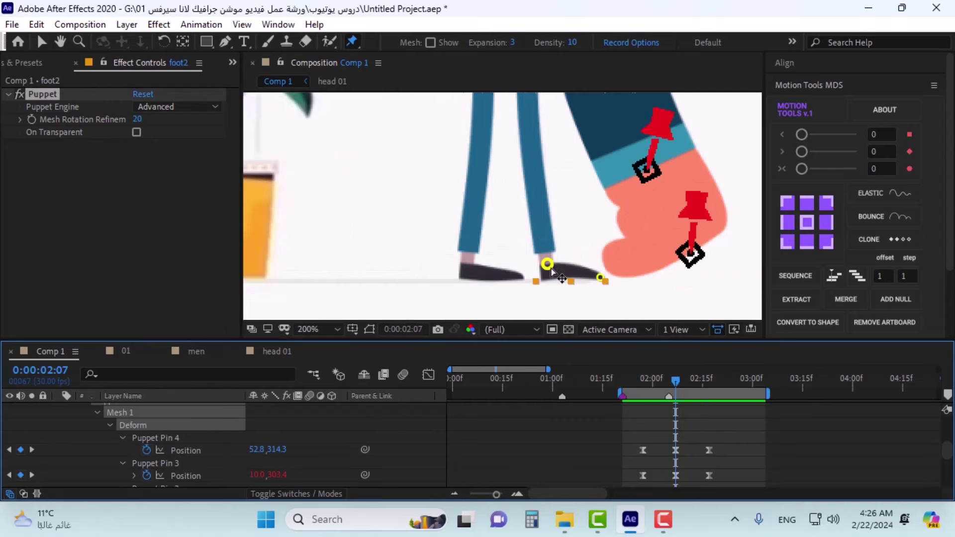
pyautogui.click(548, 267)
pyautogui.moveTo(551, 268); pyautogui.dragTo(601, 277)
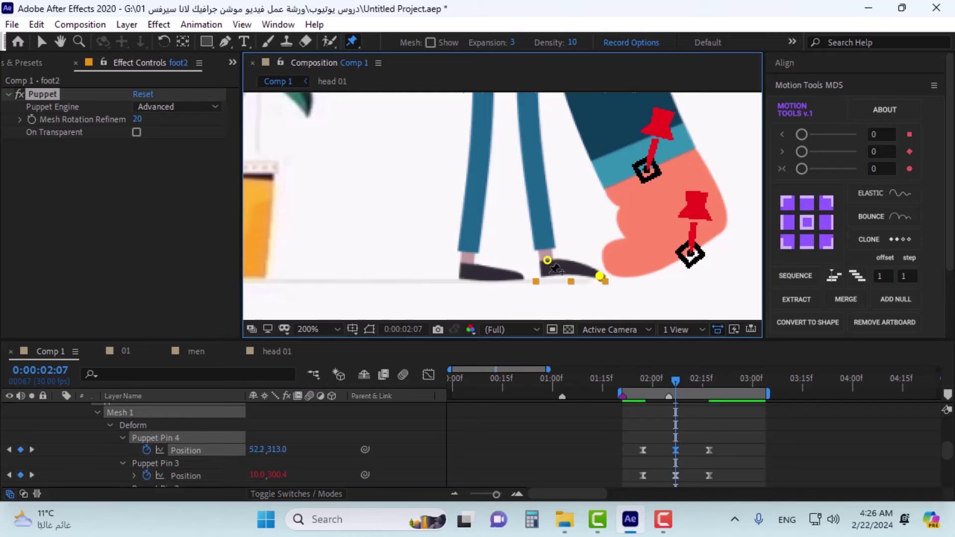
pyautogui.click(549, 279)
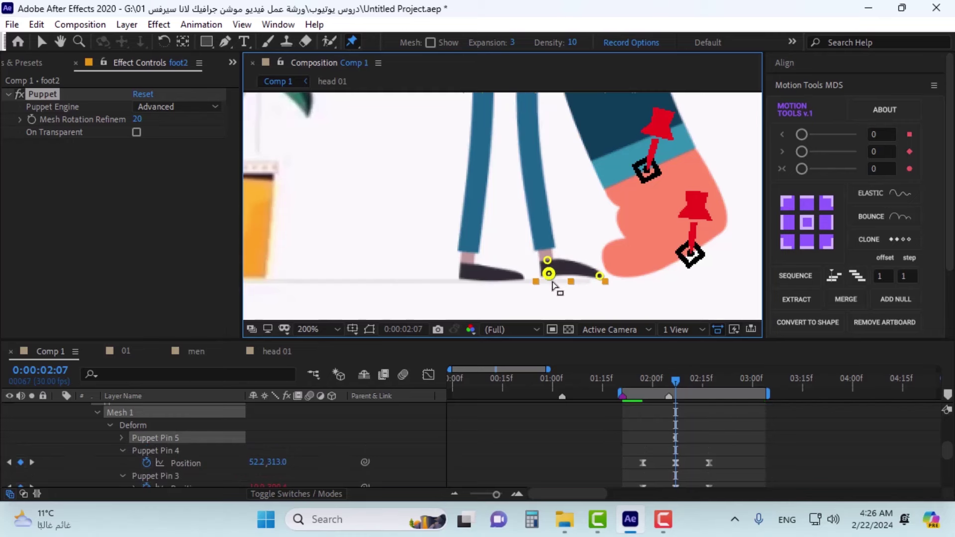
pyautogui.press('Delete')
# Step: Shorten the foot2 shoe at 0:00:02:07 by moving Puppet Pin 4 to about 40.2, 314.2 and Pin 3 to about 10.0, 302.2
pyautogui.scroll(2, 554, 282)
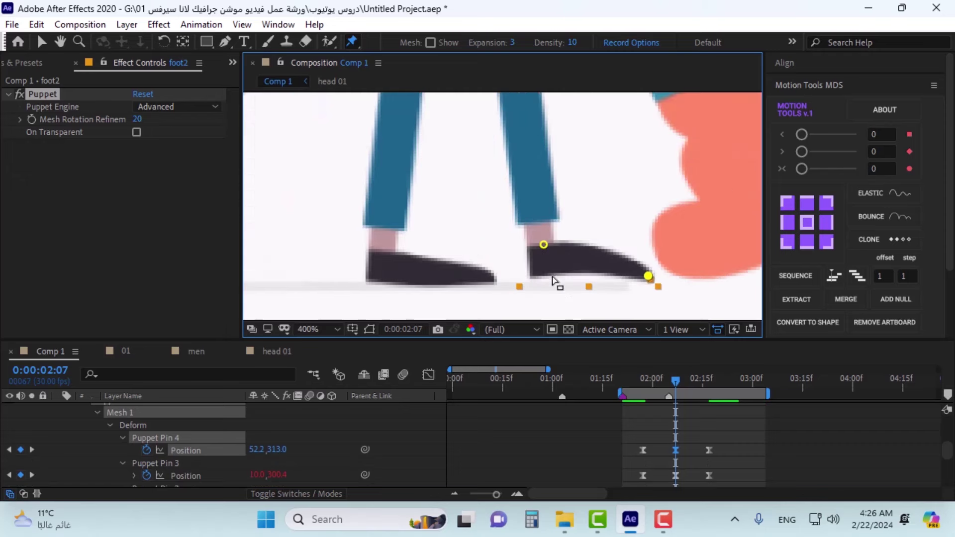
pyautogui.moveTo(544, 244); pyautogui.dragTo(545, 258)
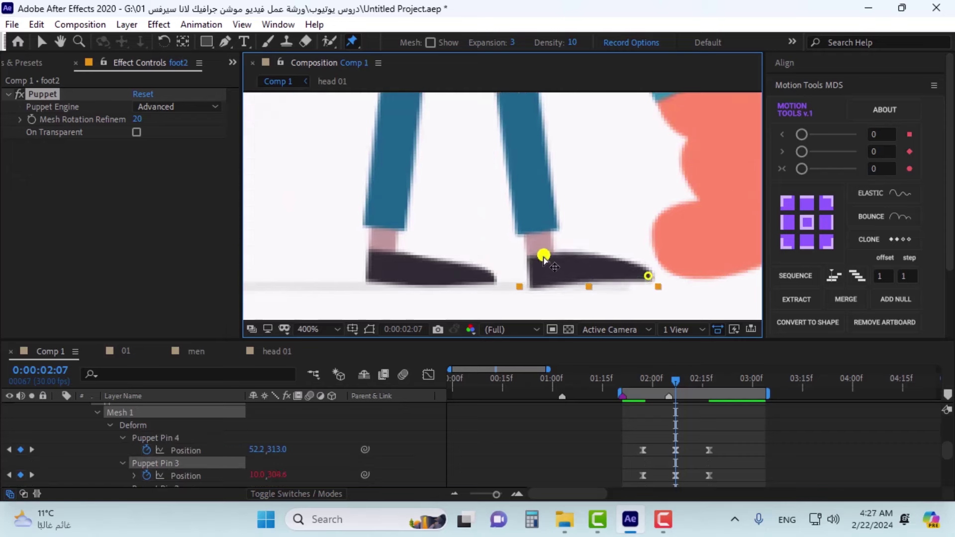
pyautogui.click(648, 276)
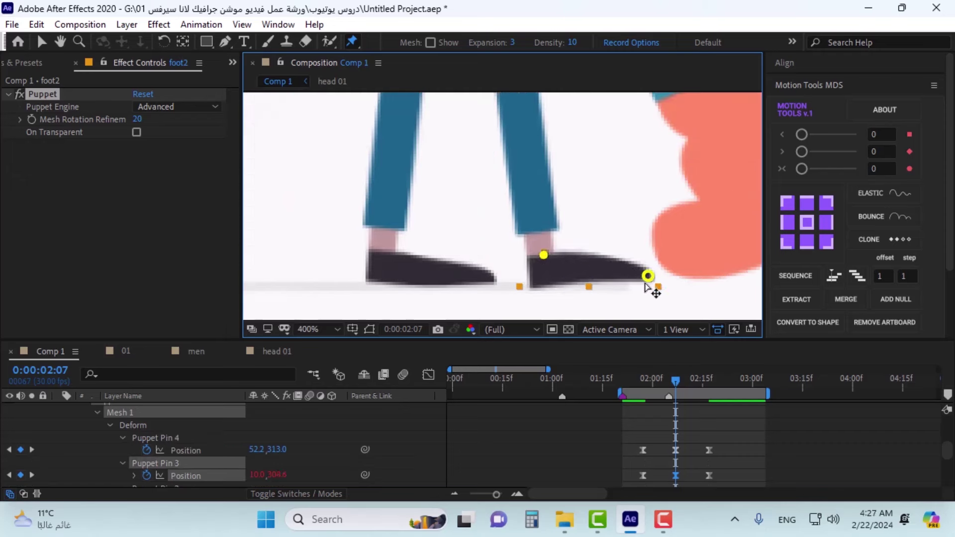
pyautogui.moveTo(648, 277); pyautogui.dragTo(618, 288)
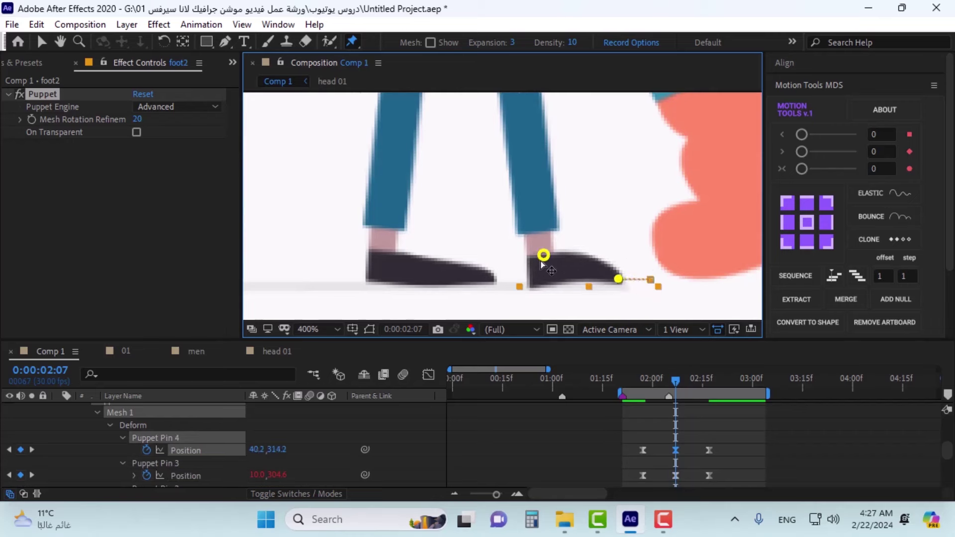
pyautogui.moveTo(541, 261); pyautogui.dragTo(543, 258)
pyautogui.scroll(-2, 543, 258)
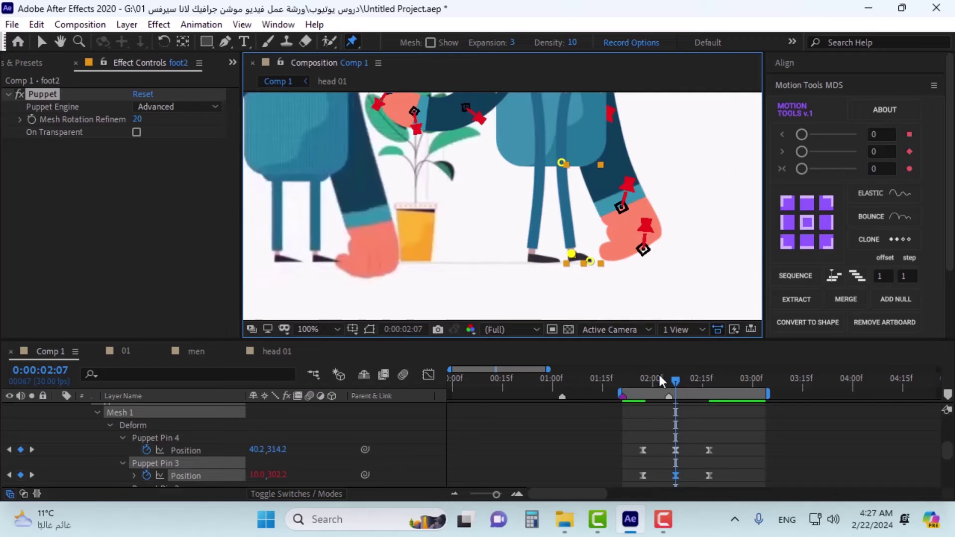
# Step: Lift the foot2 shoe at 0:00:02:07 by raising Puppet Pin 3 to about 10.0, 299.8 and Pin 4 to about 40.2, 311.8
pyautogui.click(660, 380)
pyautogui.moveTo(659, 381); pyautogui.dragTo(671, 380)
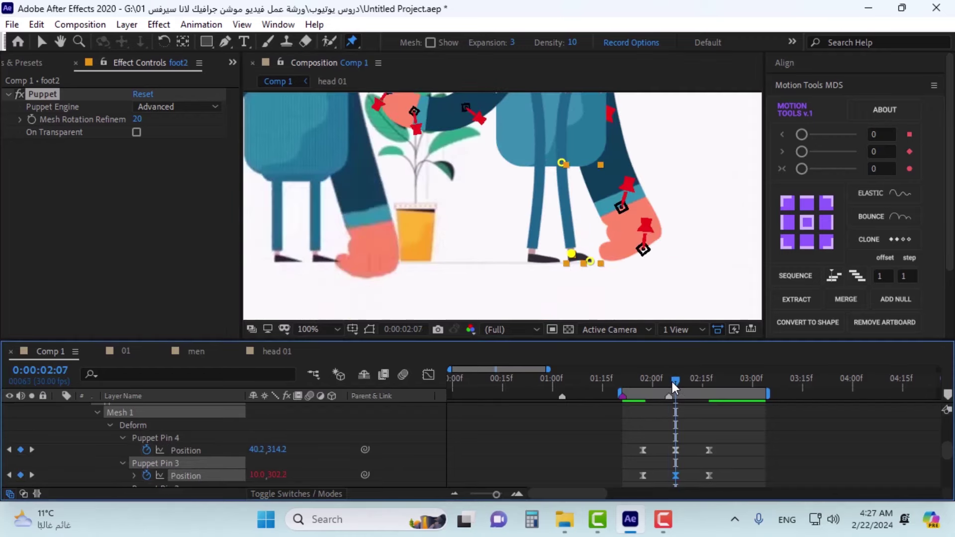
pyautogui.scroll(3, 591, 267)
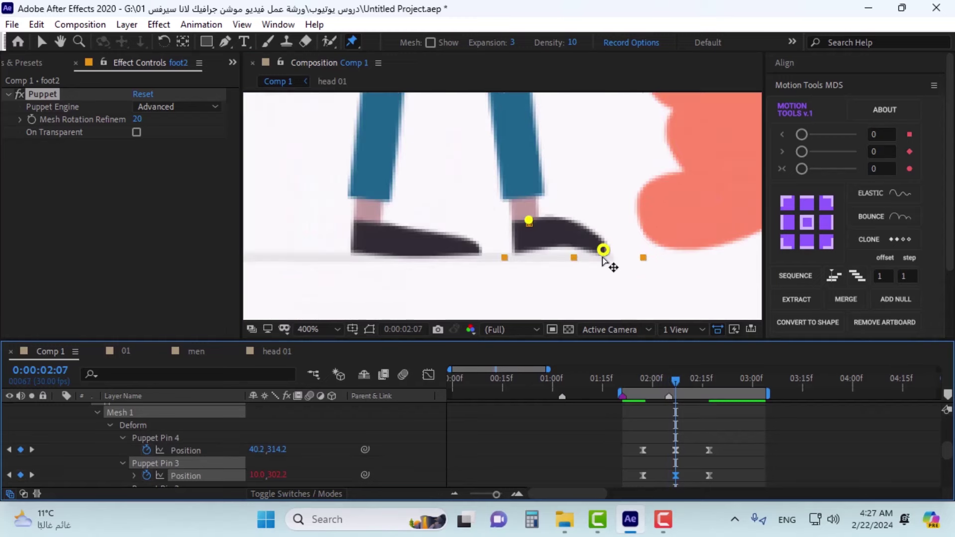
pyautogui.moveTo(529, 220); pyautogui.dragTo(529, 214)
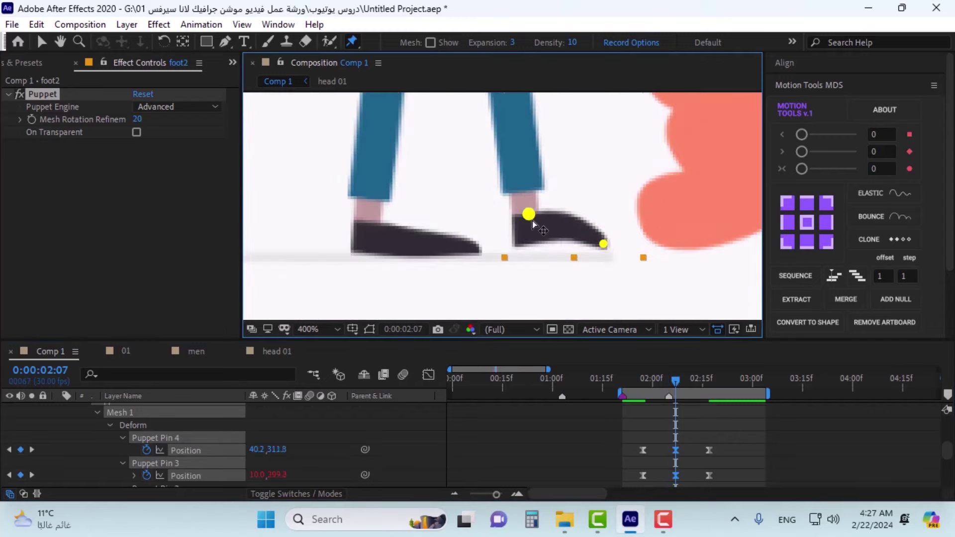
pyautogui.click(604, 244)
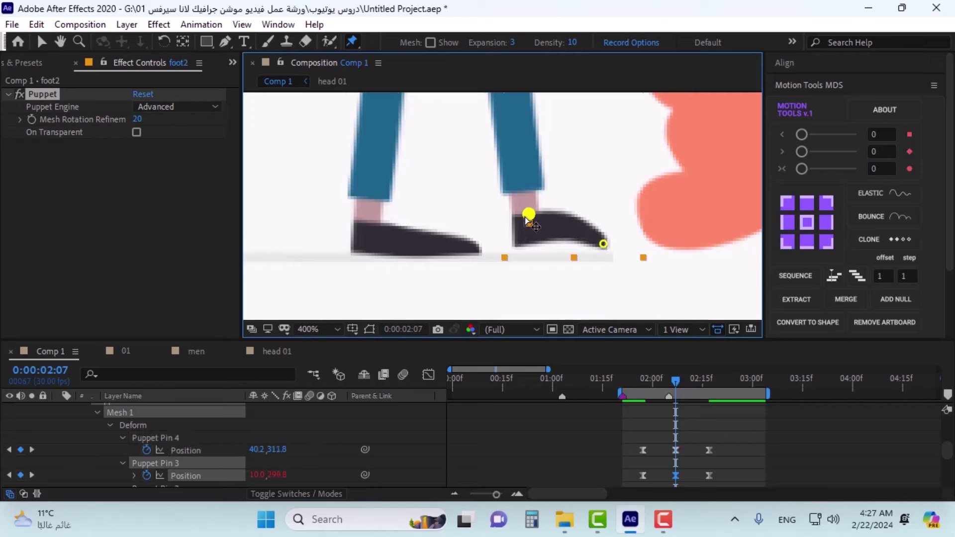
# Step: Try moving foot2's Puppet Pin 3 to about 9.7, 298.3 and Pin 4 to about 39.9, 313.0 at 0:00:02:07, and nudging the upper leg pin
pyautogui.moveTo(528, 220); pyautogui.dragTo(525, 216)
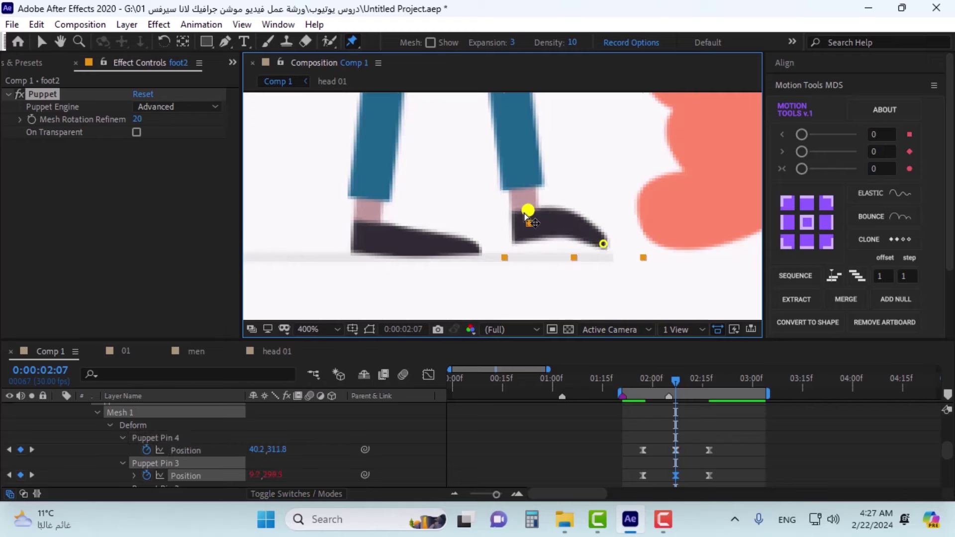
pyautogui.click(600, 247)
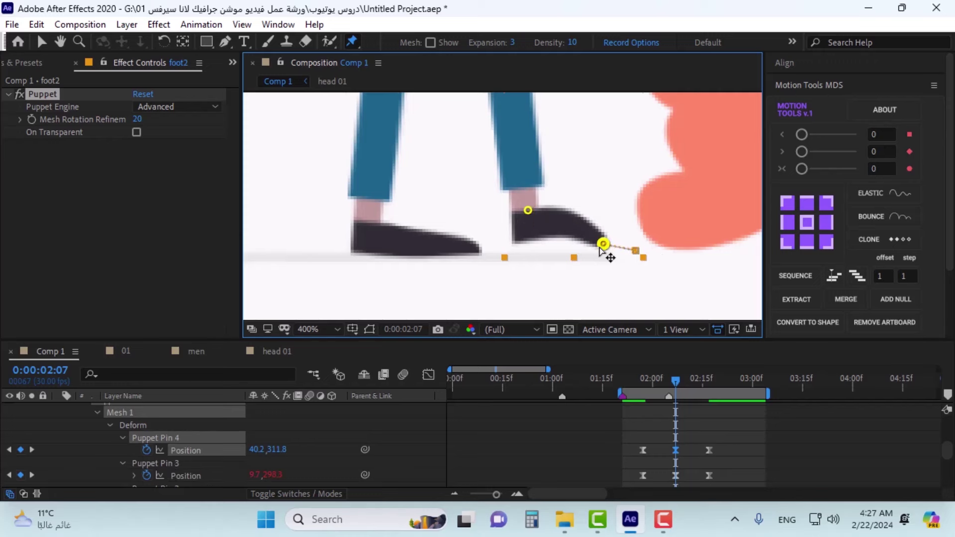
pyautogui.moveTo(601, 248); pyautogui.dragTo(603, 249)
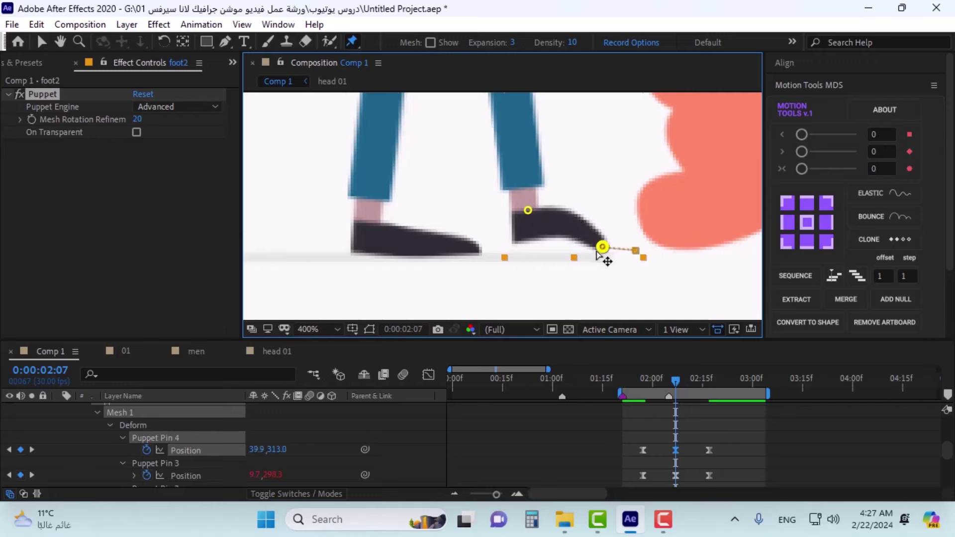
pyautogui.scroll(-1, 547, 248)
pyautogui.scroll(-1, 545, 245)
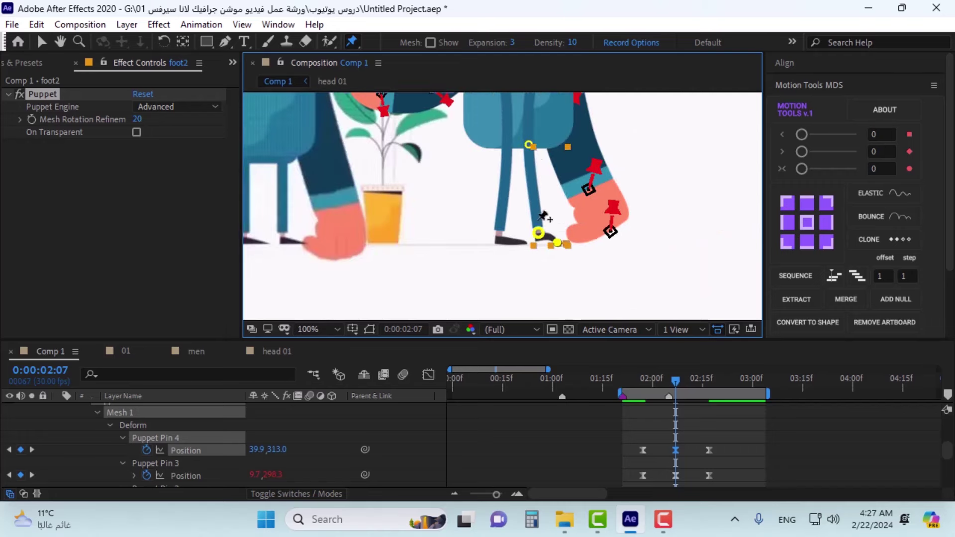
pyautogui.click(529, 146)
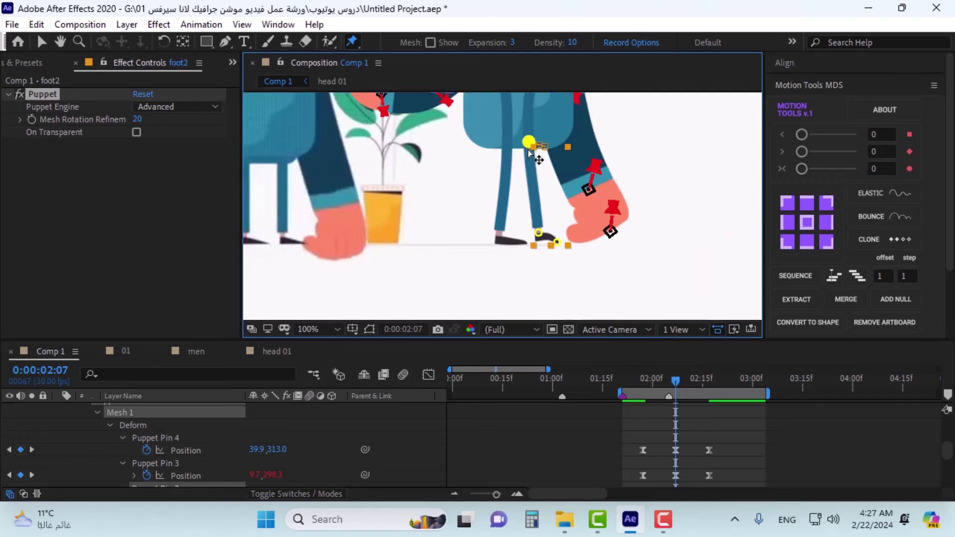
pyautogui.scroll(2, 553, 242)
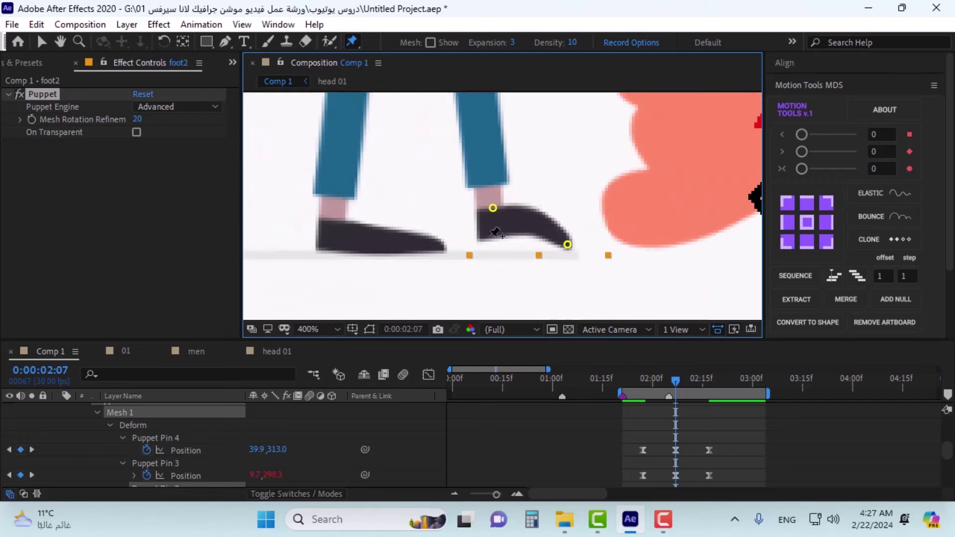
# Step: Compare the foot2 shoe with the reference character's feet at 0:00:02:04
pyautogui.scroll(-2, 496, 232)
pyautogui.scroll(1, 320, 249)
pyautogui.scroll(-1, 320, 249)
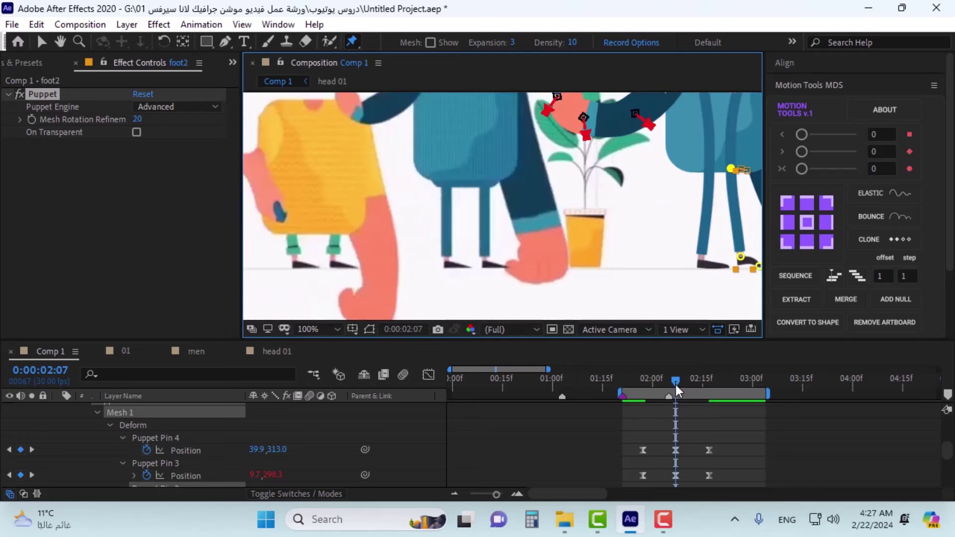
pyautogui.moveTo(675, 384); pyautogui.dragTo(667, 384)
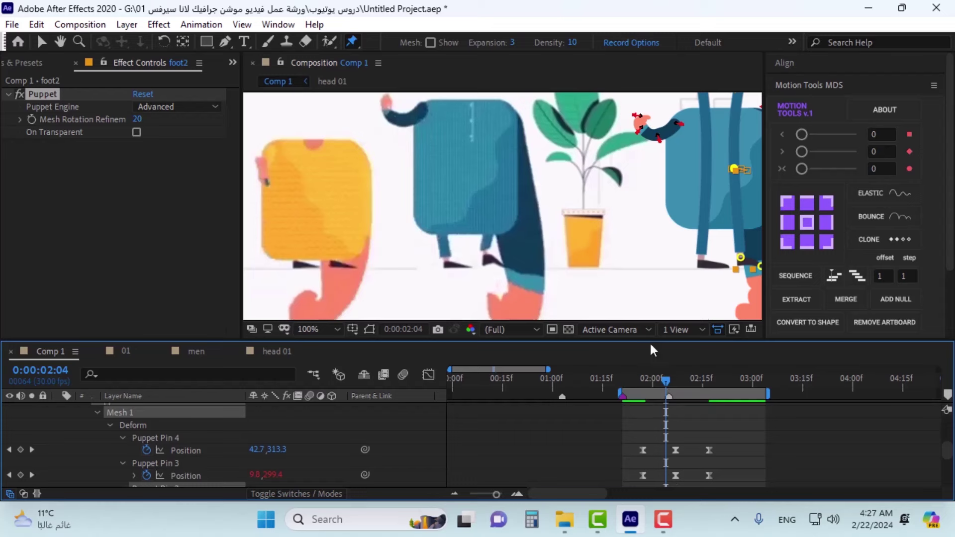
pyautogui.press('h')
pyautogui.moveTo(658, 264); pyautogui.dragTo(548, 261)
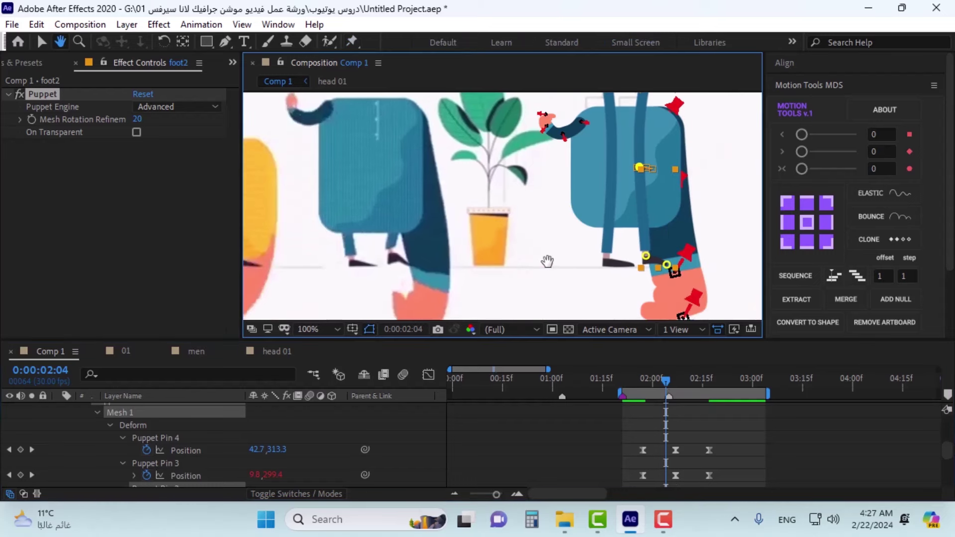
pyautogui.hotkey('ctrl', 'p')
pyautogui.scroll(1, 629, 272)
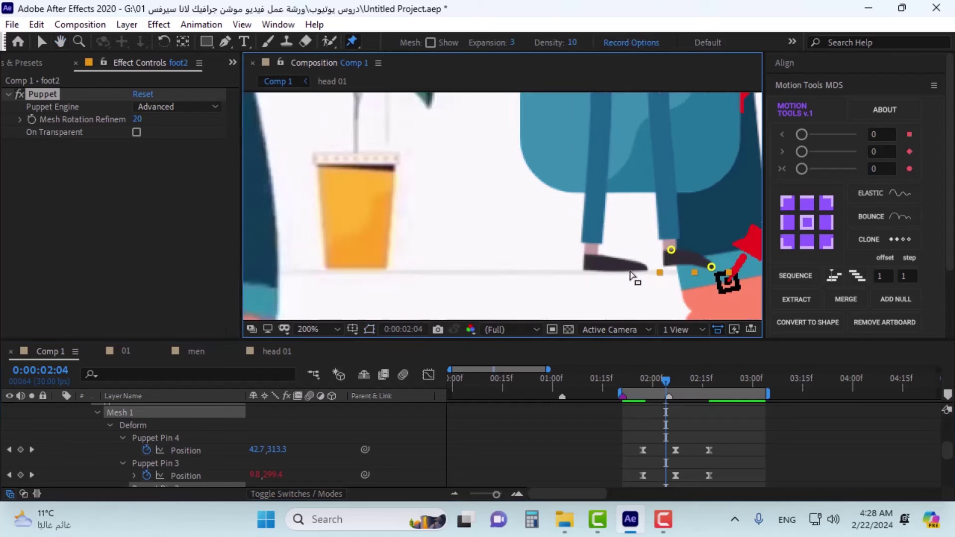
pyautogui.scroll(-2, 517, 282)
pyautogui.scroll(2, 421, 294)
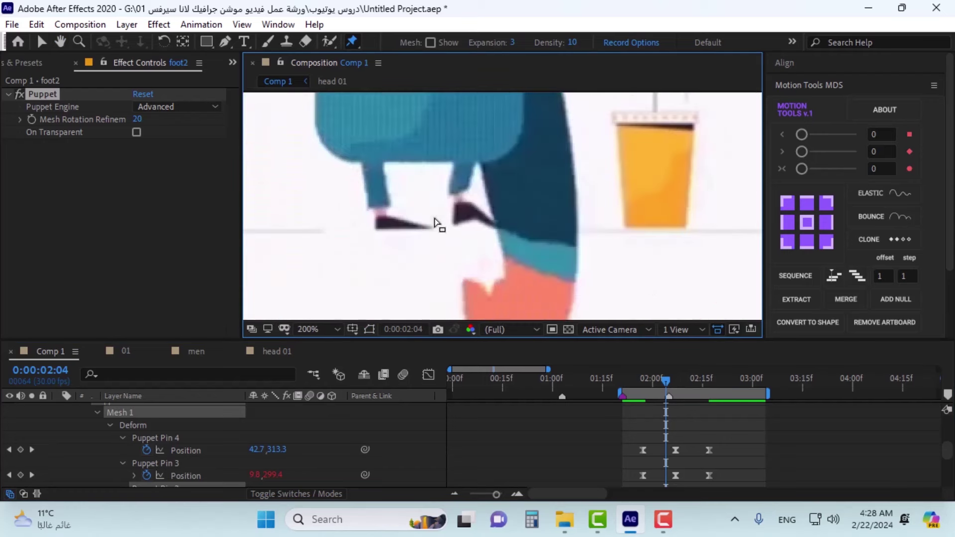
pyautogui.scroll(-1, 519, 268)
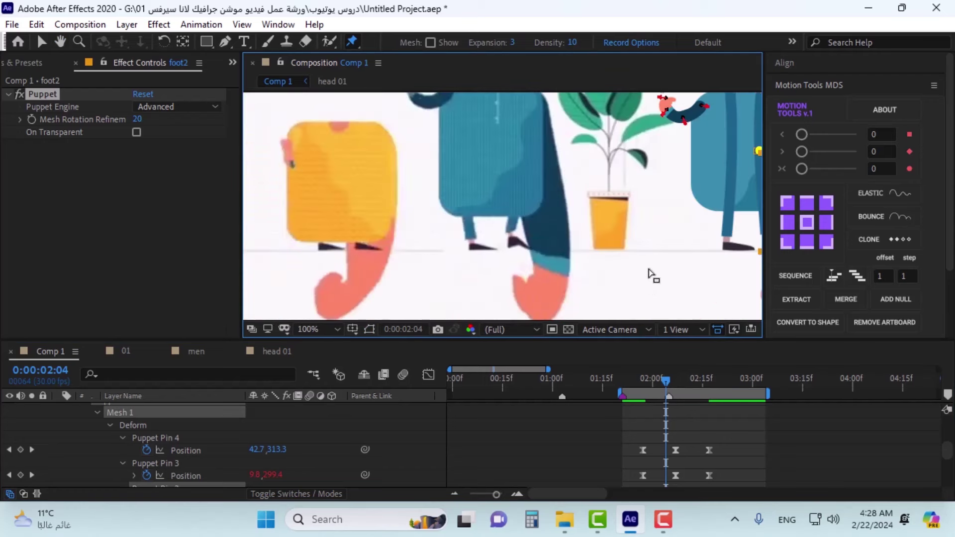
pyautogui.press('h')
pyautogui.moveTo(682, 271); pyautogui.dragTo(516, 273)
pyautogui.hotkey('ctrl', 'p')
pyautogui.scroll(6, 604, 277)
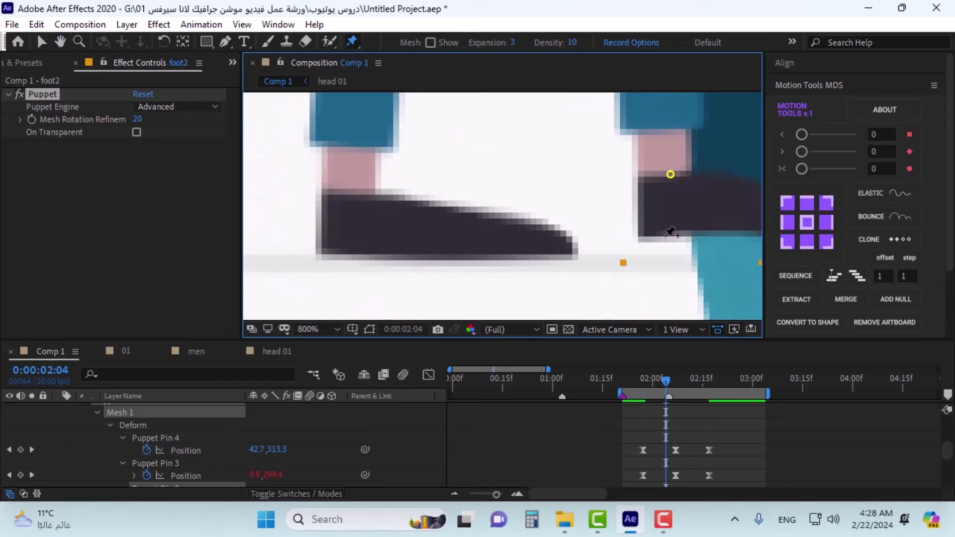
pyautogui.scroll(-1, 671, 231)
# Step: Undo all the shoe-shaping moves of foot2's Puppet Pin 3 and Pin 4 made at 0:00:02:07
pyautogui.press('k')
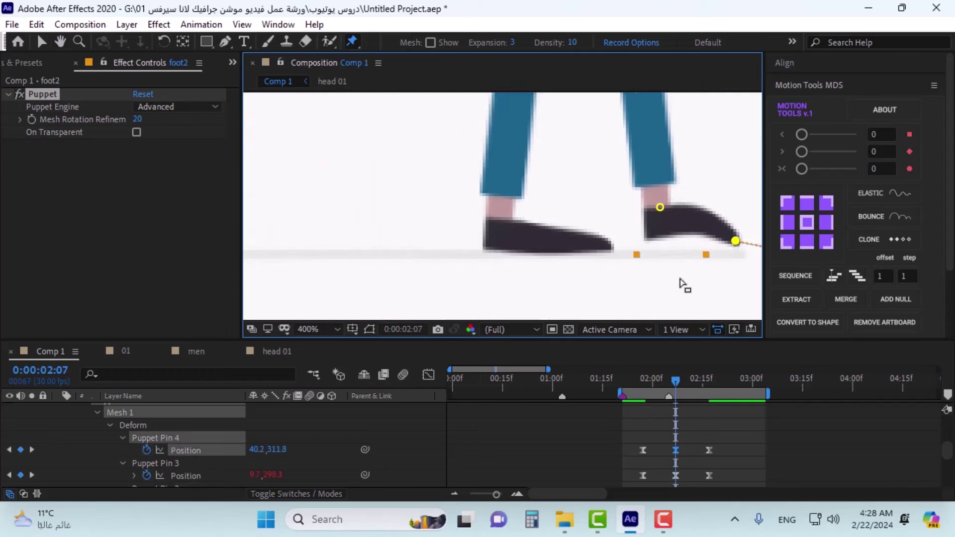
pyautogui.hotkey('ctrl', 'a')
pyautogui.press('Down')
pyautogui.press('Down')
pyautogui.press('Down')
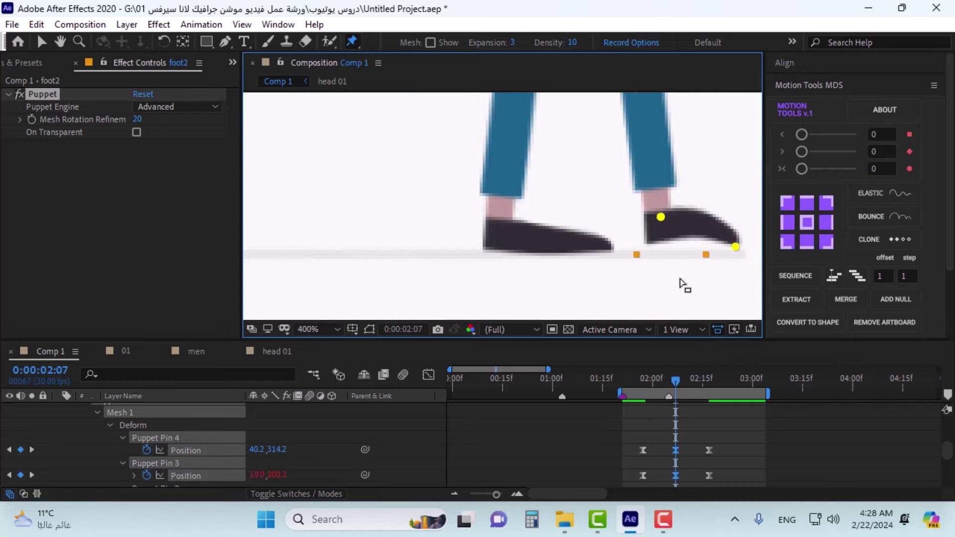
pyautogui.press('Down')
pyautogui.press('Down')
pyautogui.press('Down')
pyautogui.press('Down')
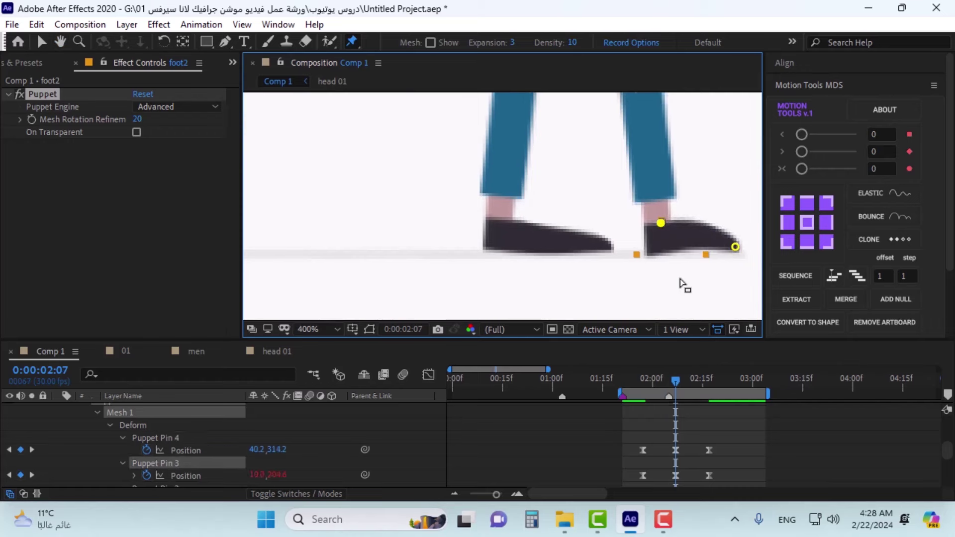
pyautogui.press('Right')
pyautogui.press('Right')
pyautogui.press('Right')
pyautogui.press('Right')
pyautogui.press('Right')
pyautogui.press('Right')
pyautogui.press('Right')
pyautogui.press('Right')
pyautogui.press('Right')
pyautogui.press('Right')
pyautogui.press('Right')
pyautogui.scroll(-2, 666, 246)
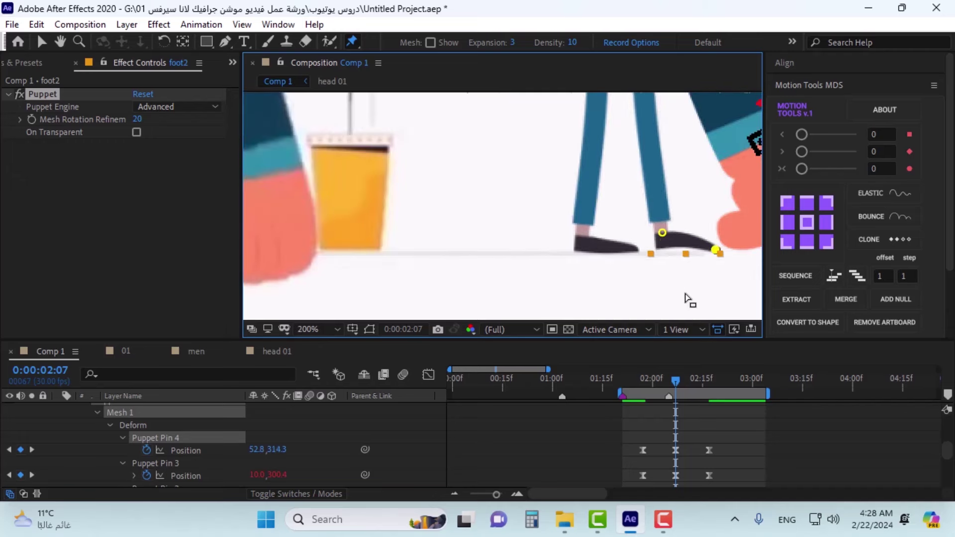
pyautogui.scroll(-2, 682, 271)
pyautogui.hotkey('ctrl', 'Up')
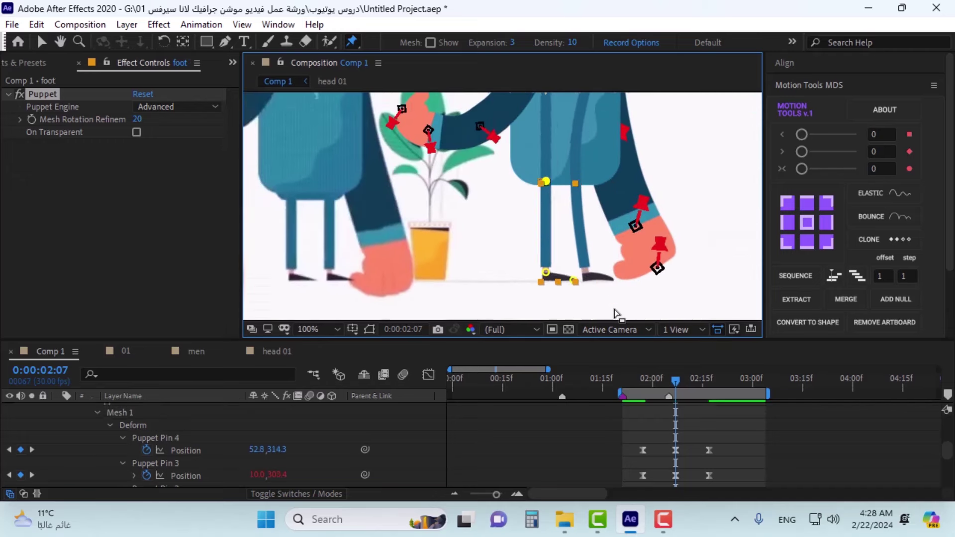
# Step: Add a puppet pin to the heel of the foot2 shoe at 0:00:02:07, at about 12.5, 315.8
pyautogui.scroll(-3, 676, 467)
pyautogui.click(676, 462)
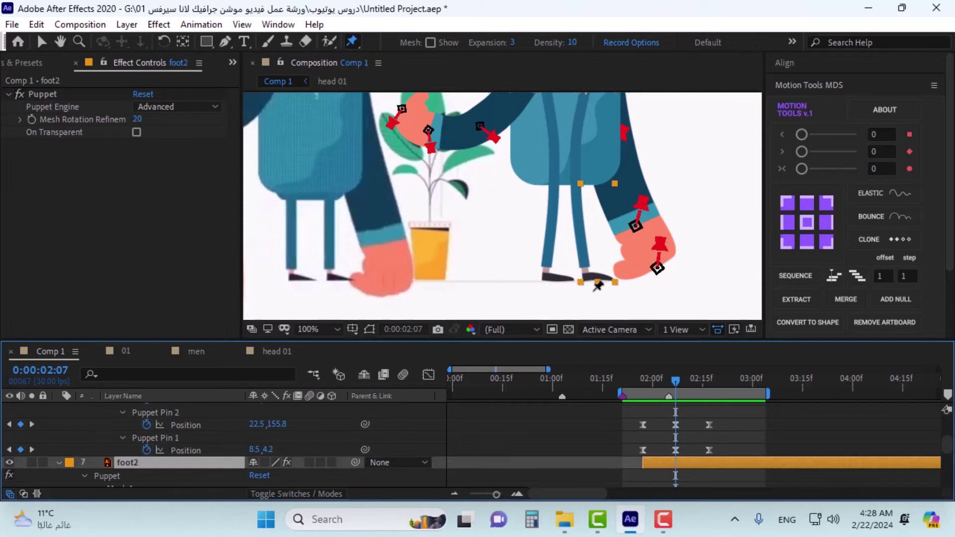
pyautogui.scroll(4, 562, 222)
pyautogui.press('h')
pyautogui.hotkey('ctrl', 'p')
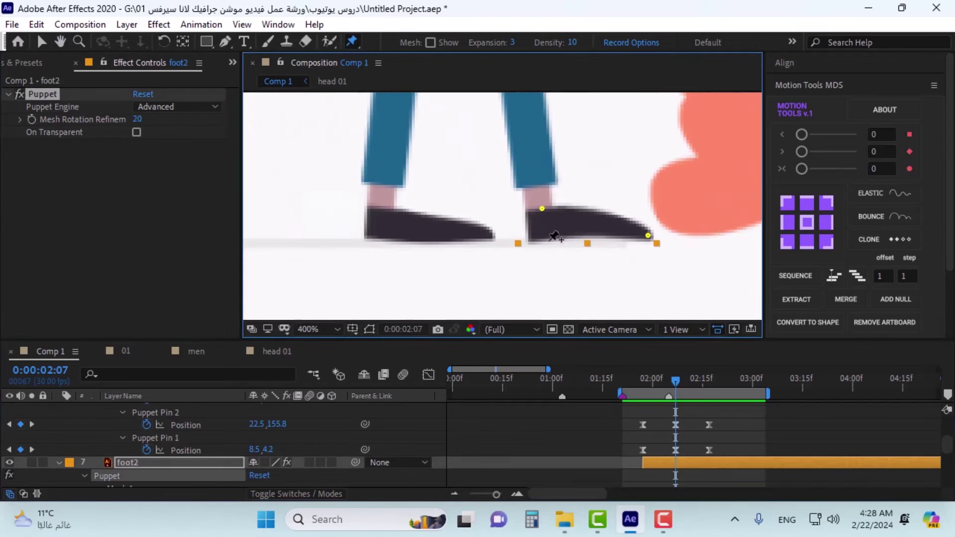
pyautogui.click(547, 239)
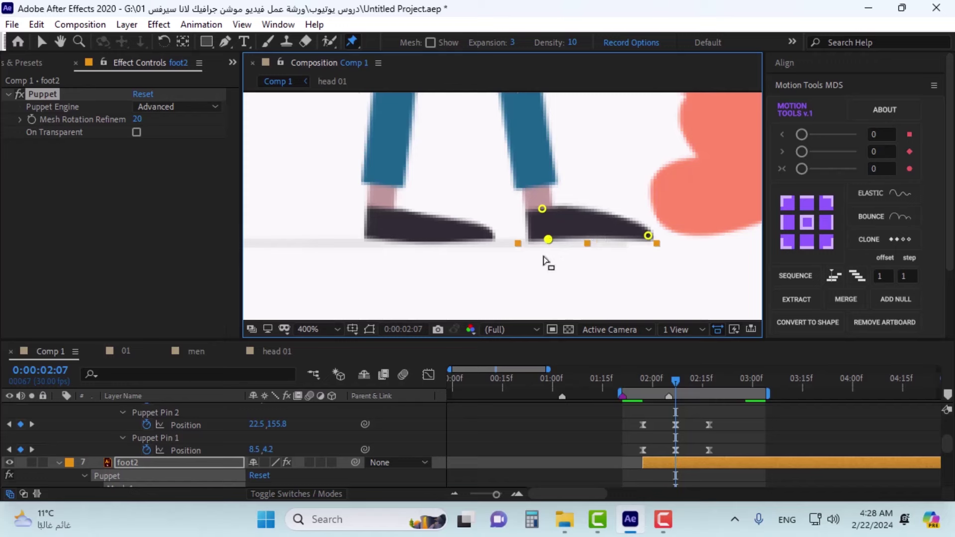
# Step: Reveal foot2's keyframed properties and apply Easy Ease to Puppet Pin 5's position keyframe at 0:00:02:07
pyautogui.scroll(-2, 549, 443)
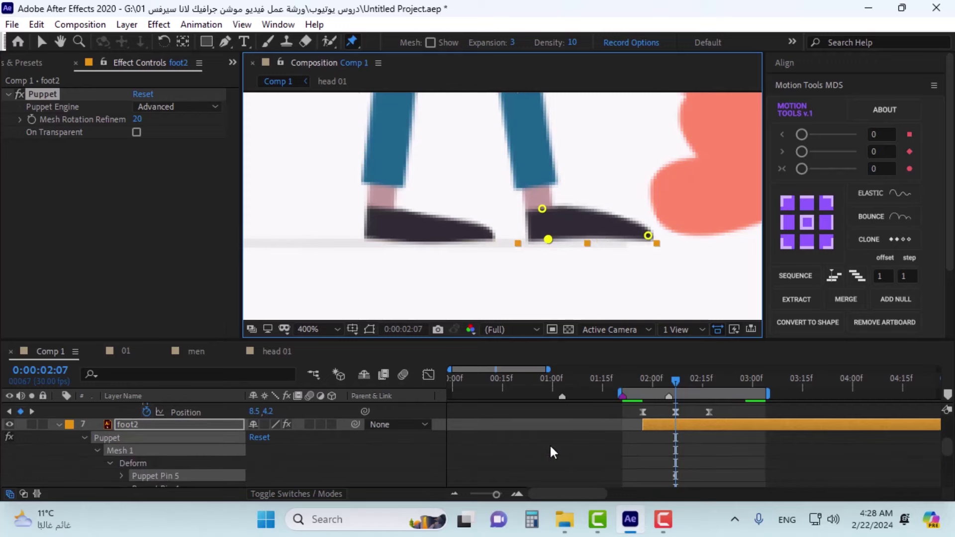
pyautogui.click(158, 448)
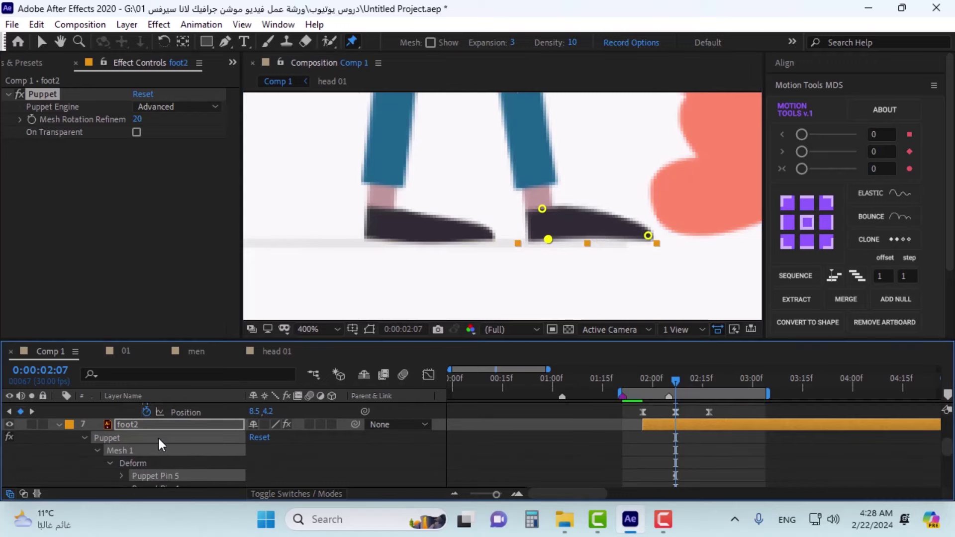
pyautogui.press('u')
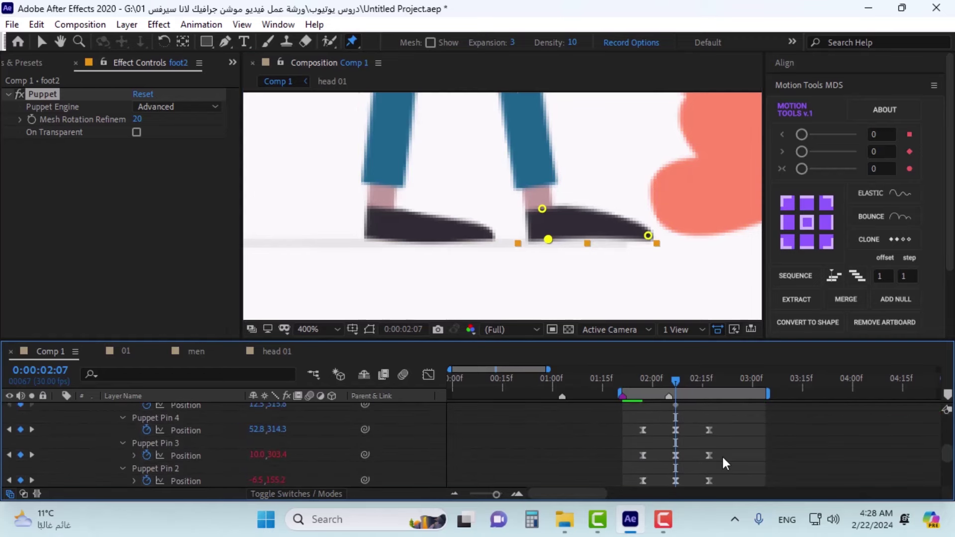
pyautogui.click(676, 442)
pyautogui.rightClick(676, 443)
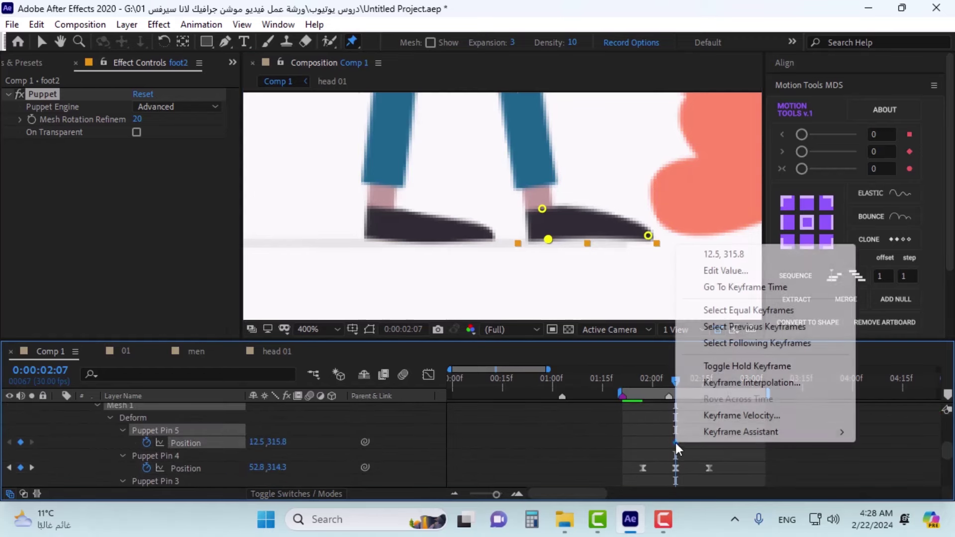
pyautogui.moveTo(730, 432)
pyautogui.click(459, 333)
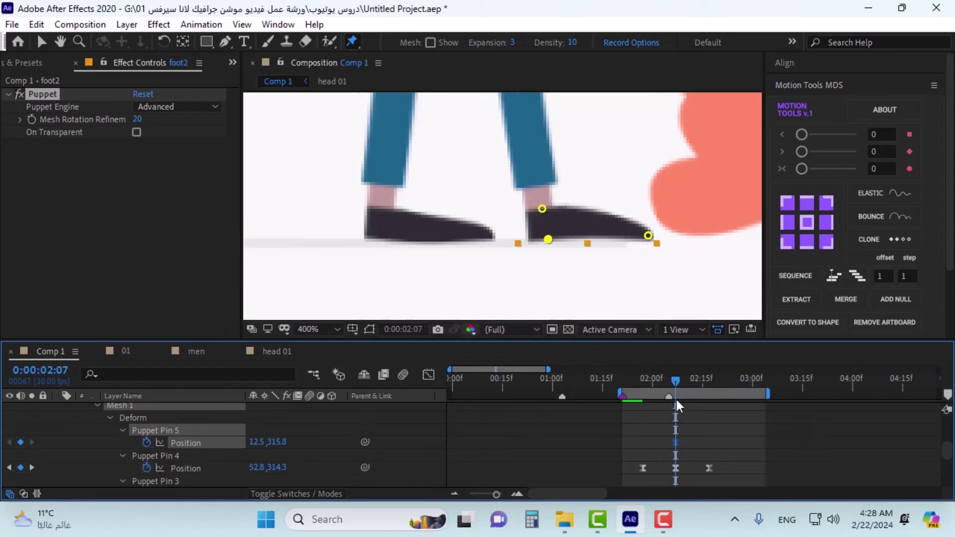
# Step: Add position keyframes for foot2's Puppet Pin 5 at 0:00:02:17 and 0:00:01:27
pyautogui.click(710, 380)
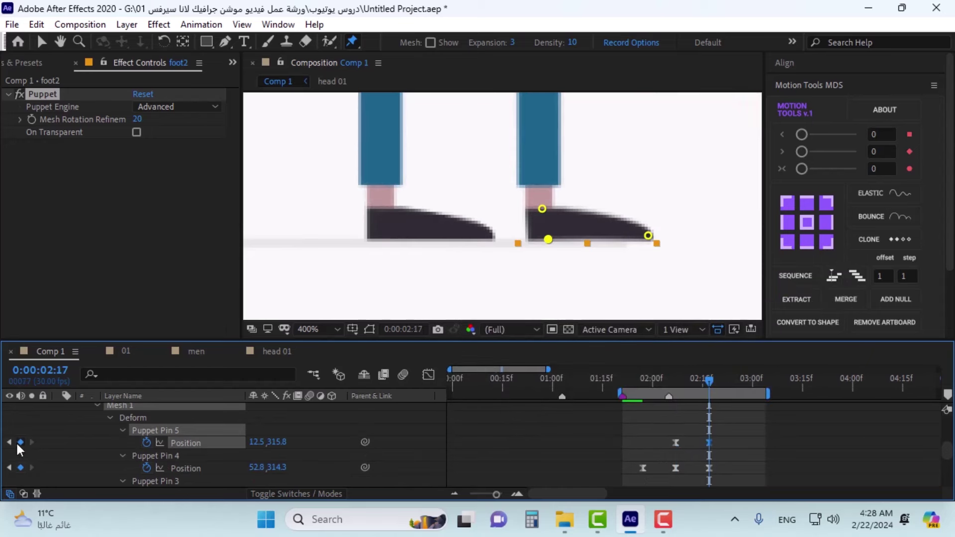
pyautogui.moveTo(649, 388); pyautogui.dragTo(643, 390)
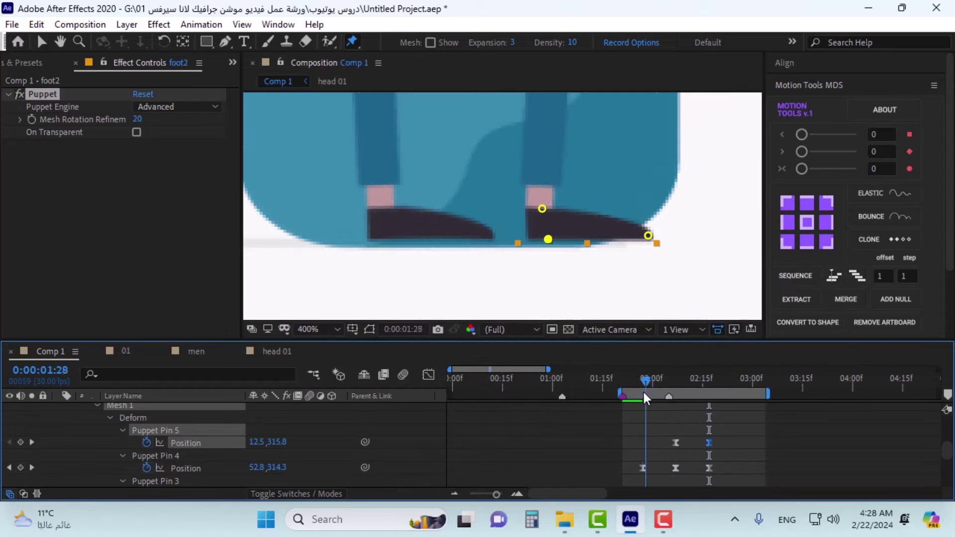
pyautogui.click(23, 443)
pyautogui.moveTo(647, 380)
pyautogui.mouseDown()
pyautogui.moveTo(683, 378)
pyautogui.moveTo(647, 392)
pyautogui.mouseUp()
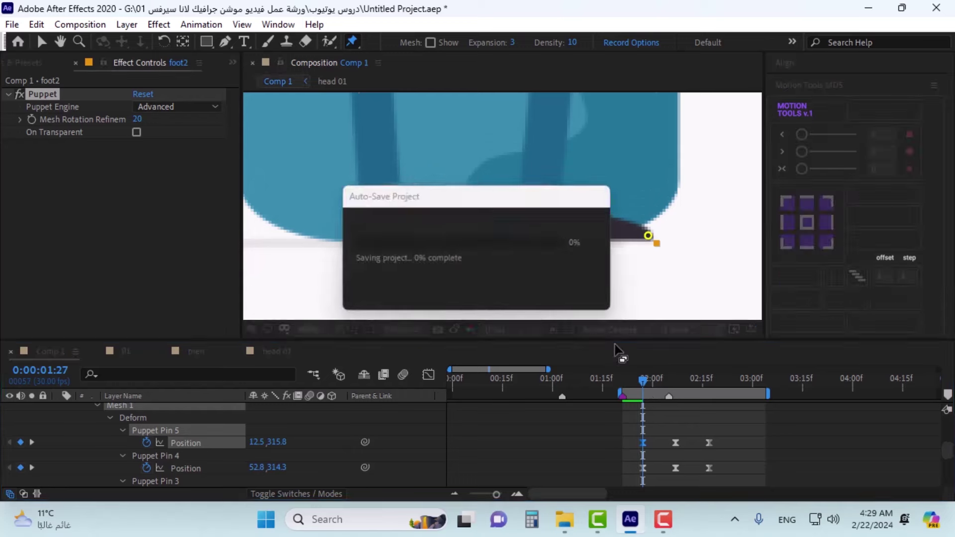
# Step: Lift the foot2 heel at 0:00:01:27 by raising the ankle's Puppet Pin 3 and moving Puppet Pin 5 to about 12.5, 311.8
pyautogui.moveTo(545, 213); pyautogui.dragTo(543, 203)
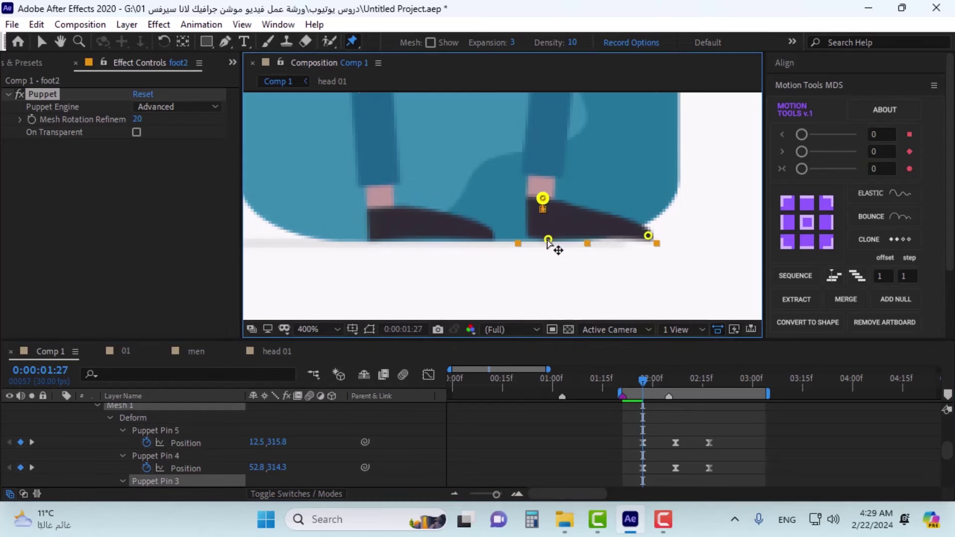
pyautogui.moveTo(549, 243); pyautogui.dragTo(550, 238)
pyautogui.hotkey('ctrl', 'z')
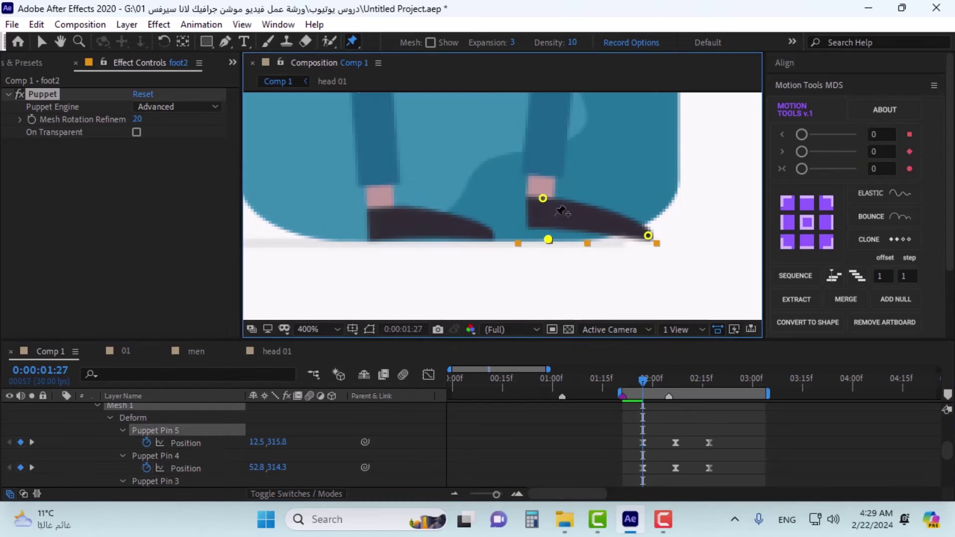
pyautogui.moveTo(543, 199); pyautogui.dragTo(544, 193)
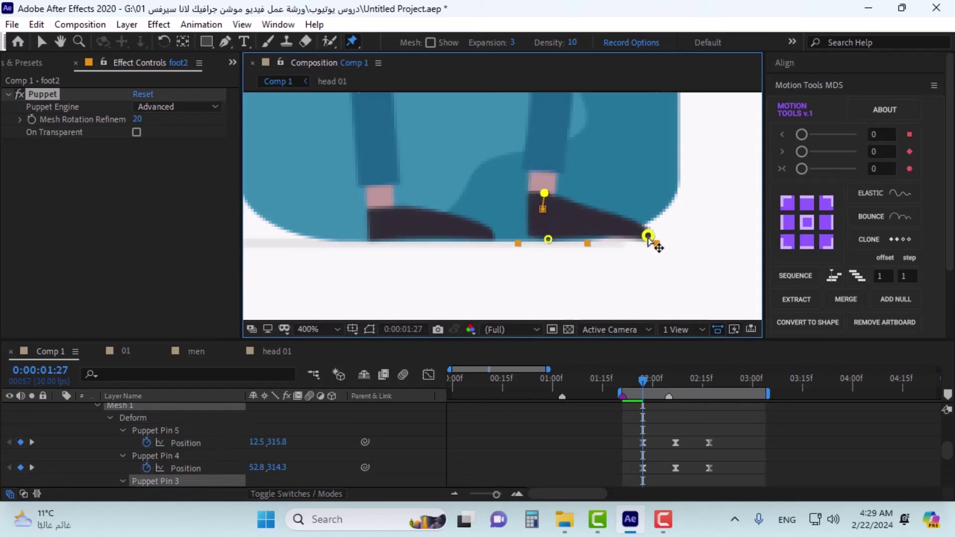
pyautogui.moveTo(648, 237); pyautogui.dragTo(608, 232)
pyautogui.hotkey('ctrl', 'z')
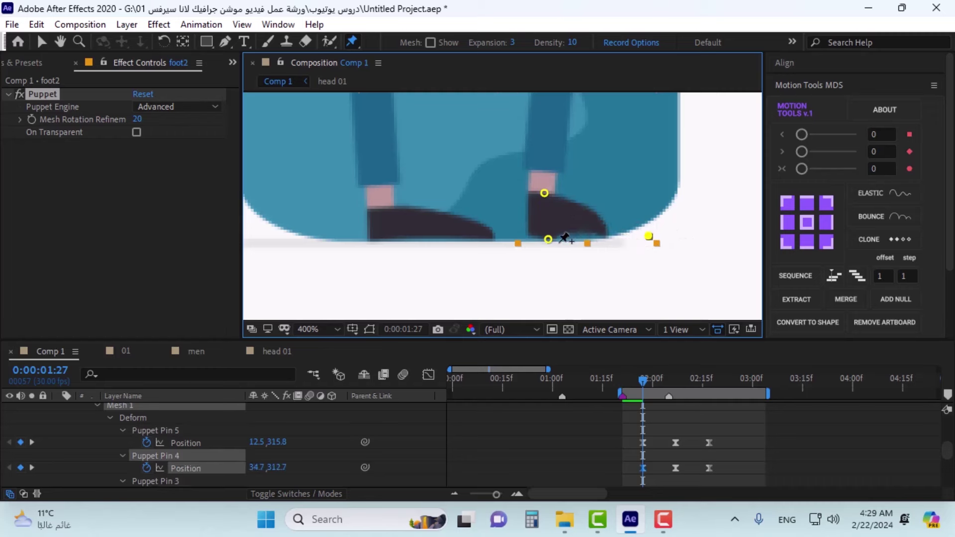
pyautogui.moveTo(552, 245); pyautogui.dragTo(551, 235)
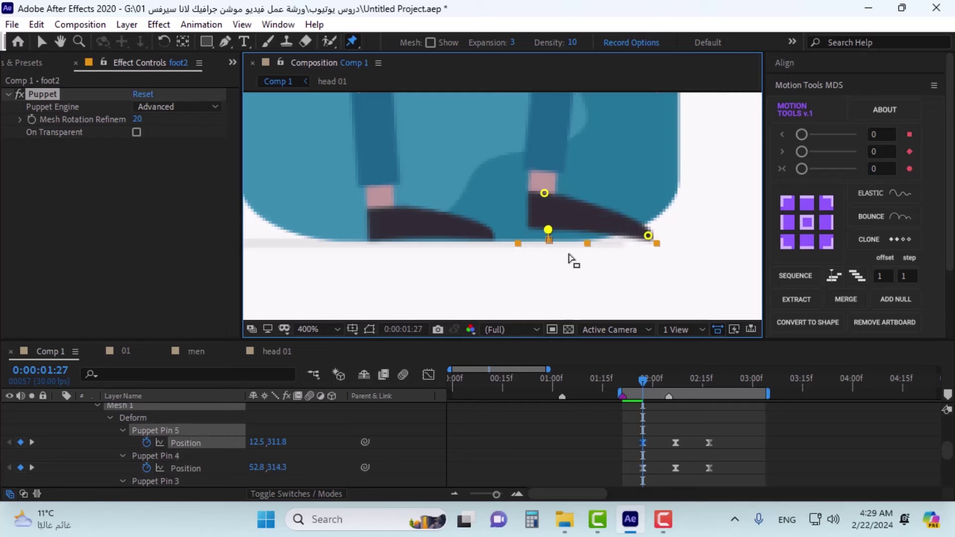
pyautogui.moveTo(550, 194); pyautogui.dragTo(552, 185)
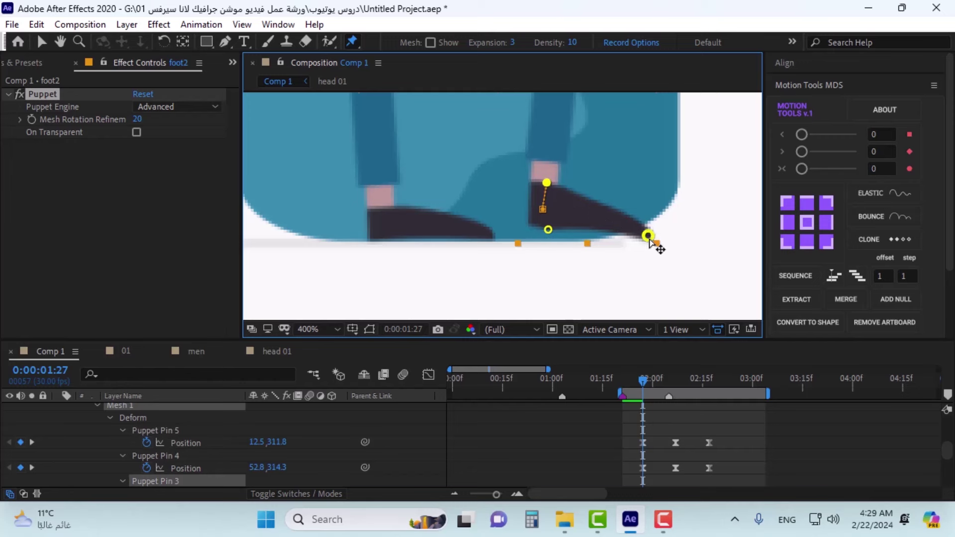
# Step: Move the toe pin, Puppet Pin 4, of foot2 back to about 45.3, 314.9 at 0:00:01:27
pyautogui.moveTo(648, 235); pyautogui.dragTo(630, 242)
pyautogui.scroll(-2, 572, 263)
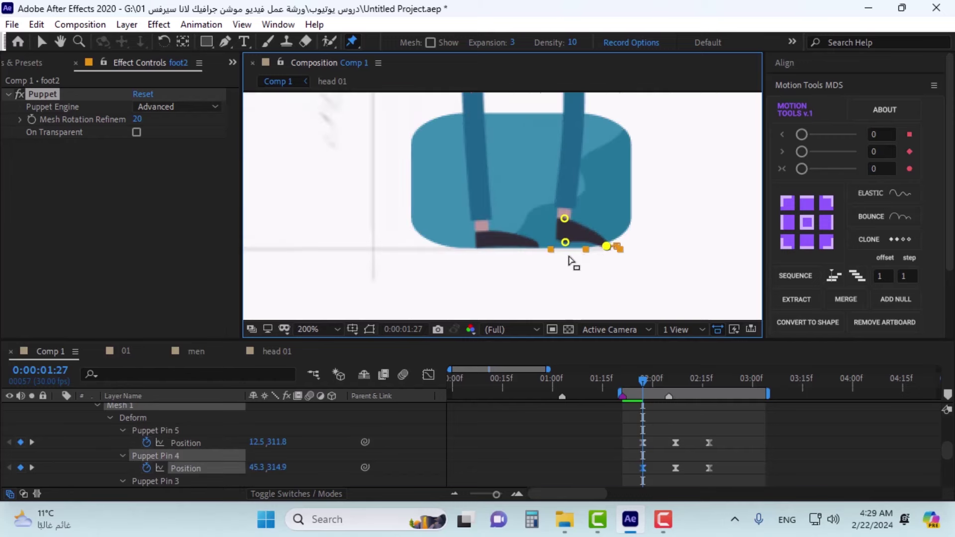
pyautogui.scroll(-2, 515, 256)
pyautogui.scroll(2, 453, 267)
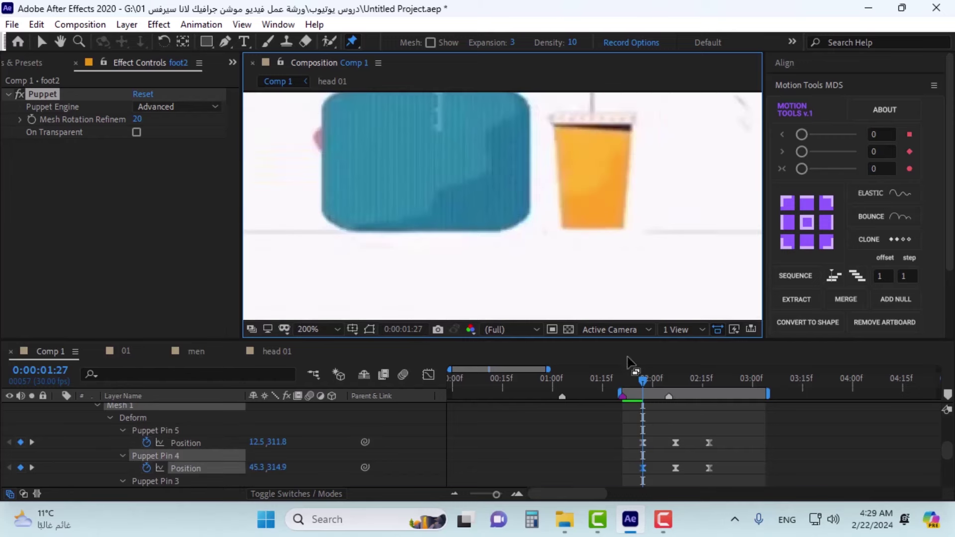
# Step: Add a puppet pin to the middle of the foot2 shoe at 0:00:02:04, at about 31.4, 309.1, and reveal its position keyframe
pyautogui.moveTo(652, 375); pyautogui.dragTo(664, 374)
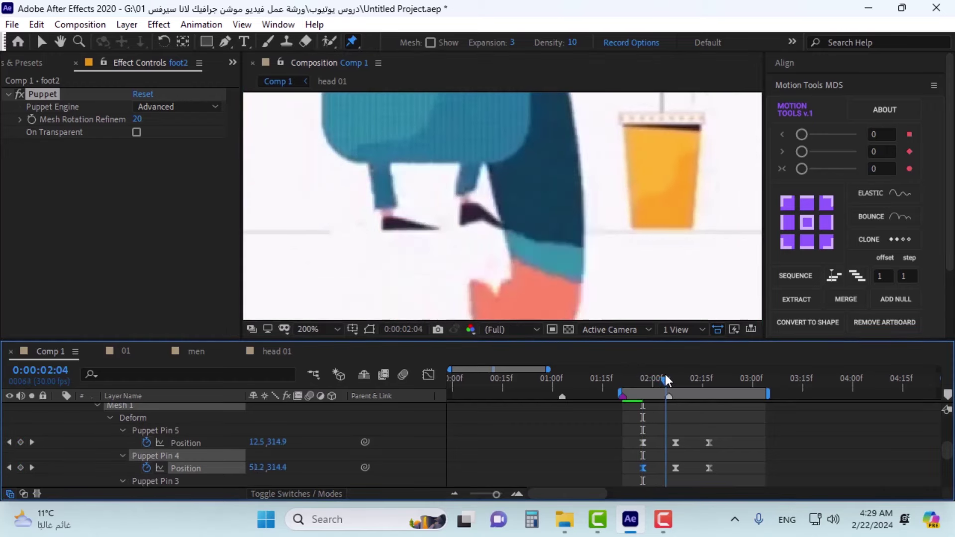
pyautogui.scroll(-2, 477, 234)
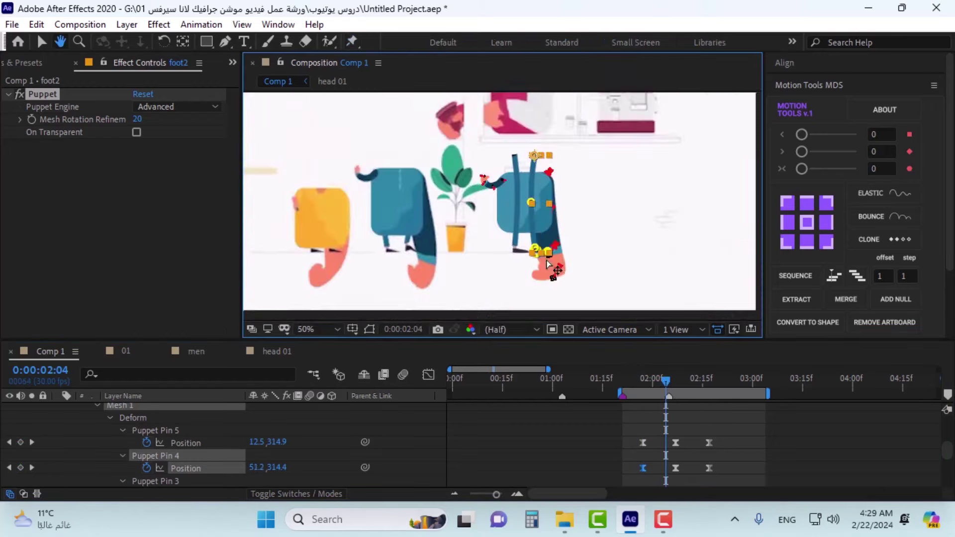
pyautogui.scroll(3, 478, 229)
pyautogui.scroll(-1, 475, 244)
pyautogui.scroll(2, 473, 242)
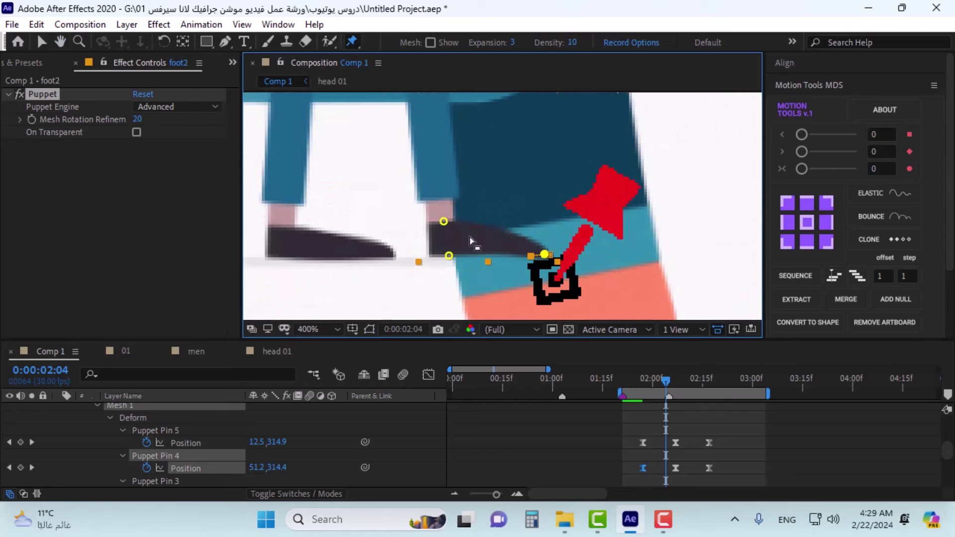
pyautogui.click(496, 242)
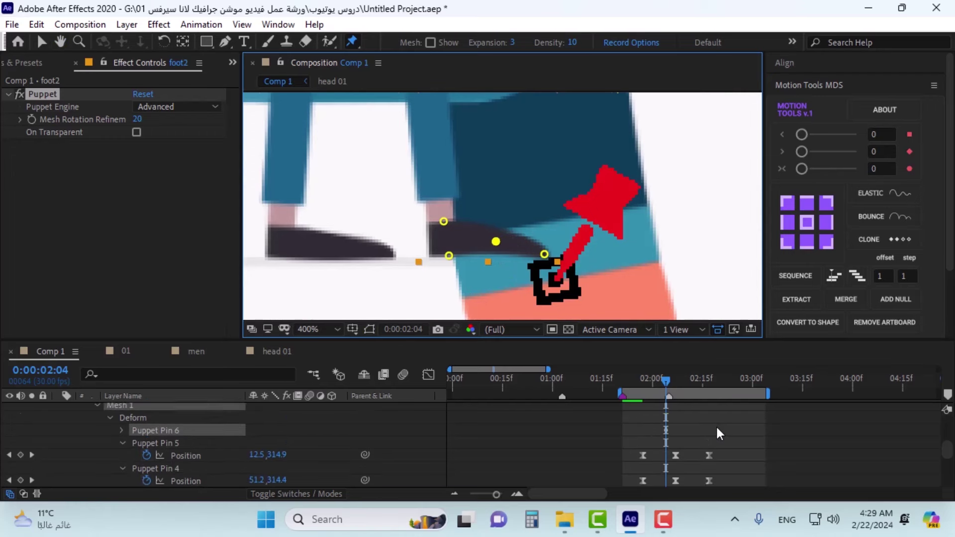
pyautogui.scroll(2, 715, 424)
pyautogui.scroll(-2, 714, 429)
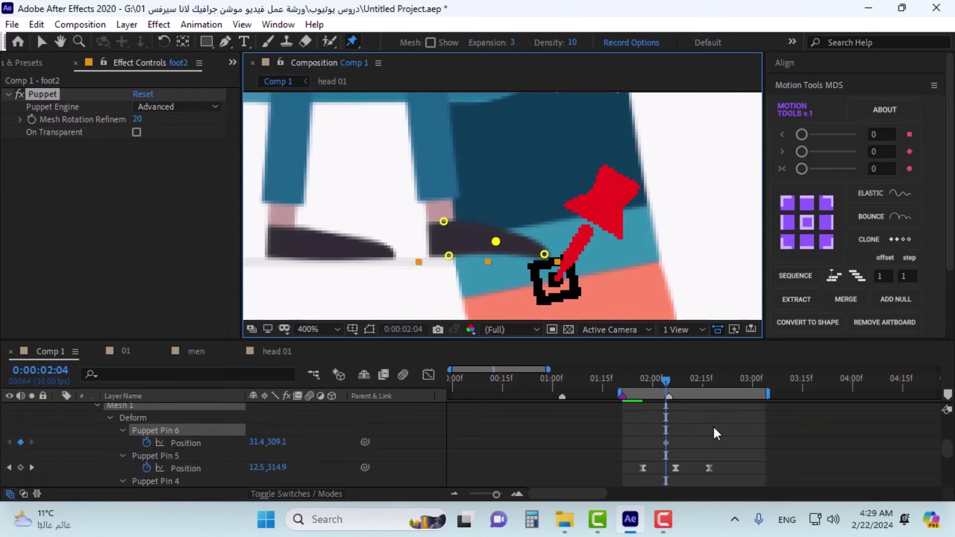
# Step: Move Puppet Pin 6's position keyframe to 0:00:02:07 and apply Easy Ease to it
pyautogui.moveTo(666, 442); pyautogui.dragTo(673, 442)
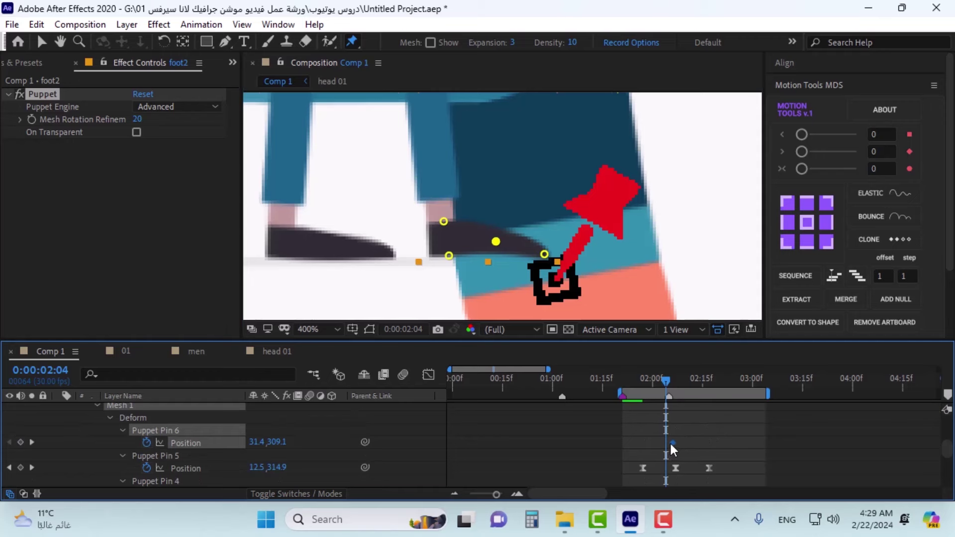
pyautogui.moveTo(671, 443); pyautogui.dragTo(674, 444)
pyautogui.rightClick(675, 444)
pyautogui.moveTo(750, 495)
pyautogui.click(448, 335)
# Step: Add Puppet Pin 6 position keyframes at 0:00:01:27 and 0:00:02:17, lowering the pin to about 31.4, 311.5 at 0:00:02:17
pyautogui.moveTo(673, 383); pyautogui.dragTo(643, 384)
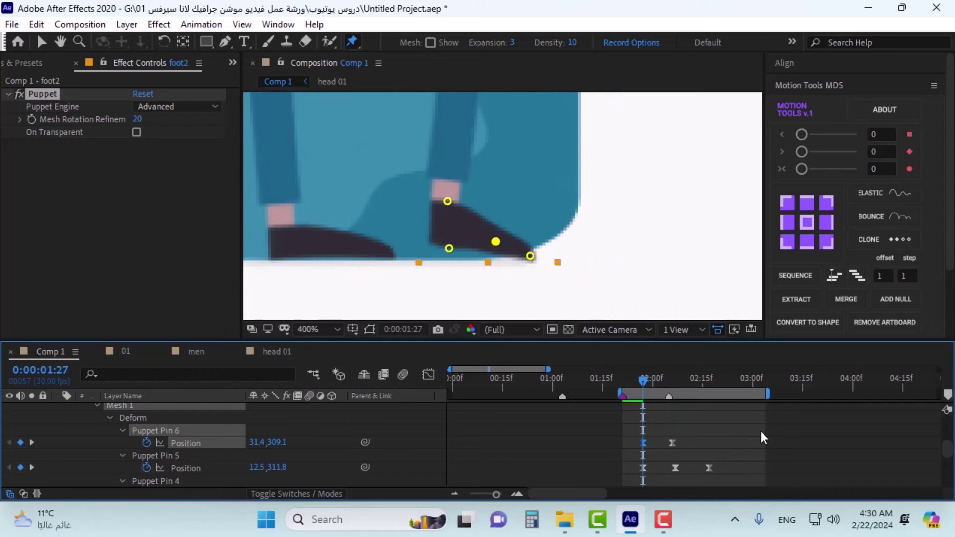
pyautogui.hotkey('shift', 'pagedown')
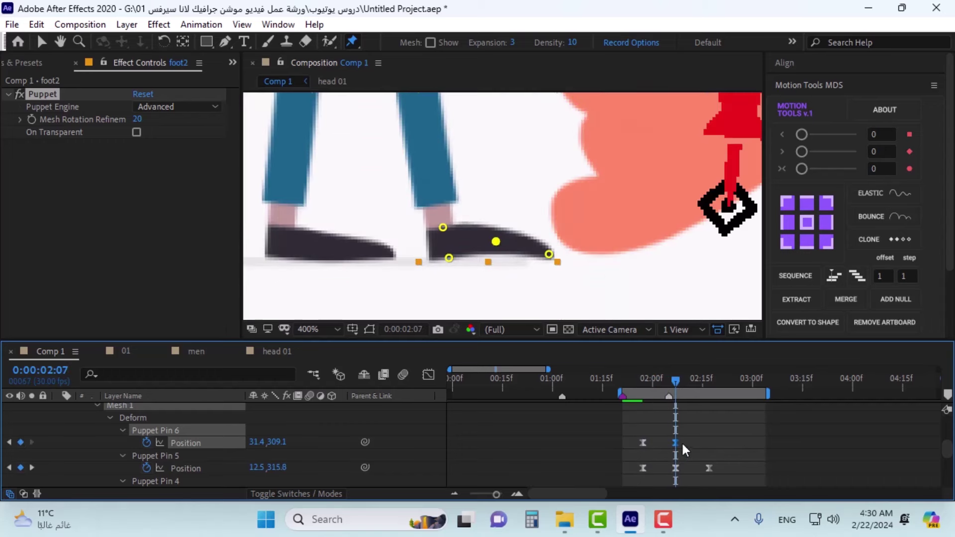
pyautogui.hotkey('shift', 'pagedown')
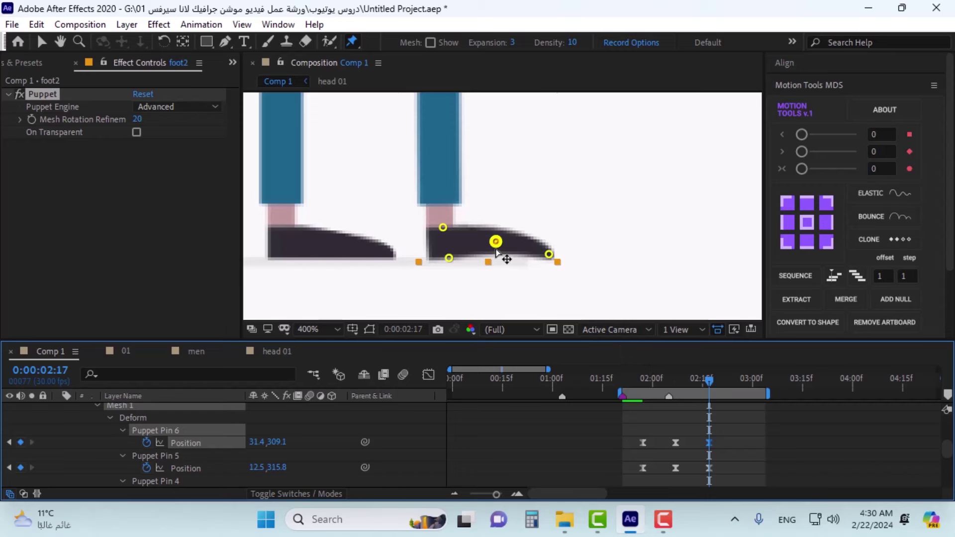
pyautogui.moveTo(496, 247); pyautogui.dragTo(496, 253)
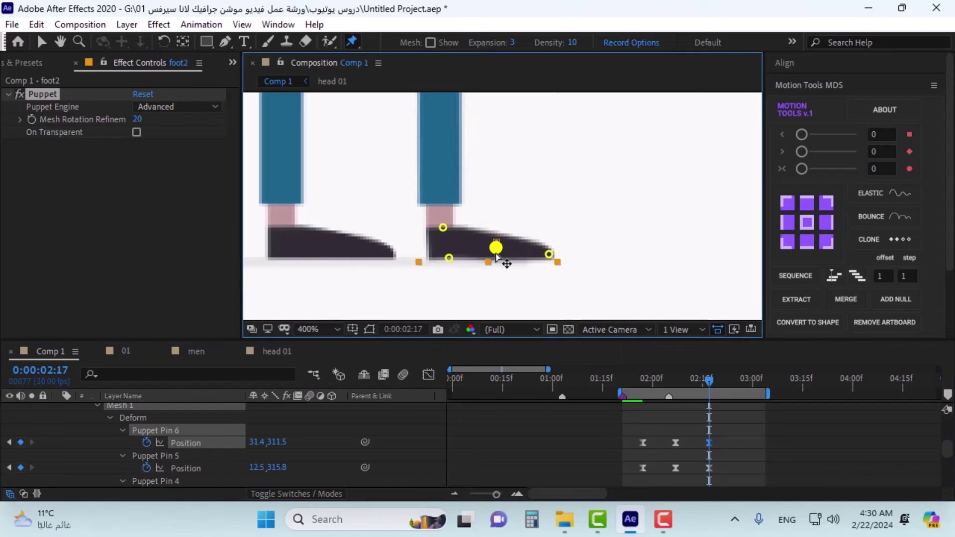
# Step: At 0:00:01:27, move Puppet Pin 6 to about 27.2, 307.6 and lower the heel's Puppet Pin 5 to about 12.5, 315.5
pyautogui.moveTo(660, 387); pyautogui.dragTo(643, 387)
pyautogui.moveTo(449, 255)
pyautogui.mouseDown()
pyautogui.moveTo(449, 269)
pyautogui.moveTo(482, 248)
pyautogui.moveTo(455, 256)
pyautogui.mouseUp()
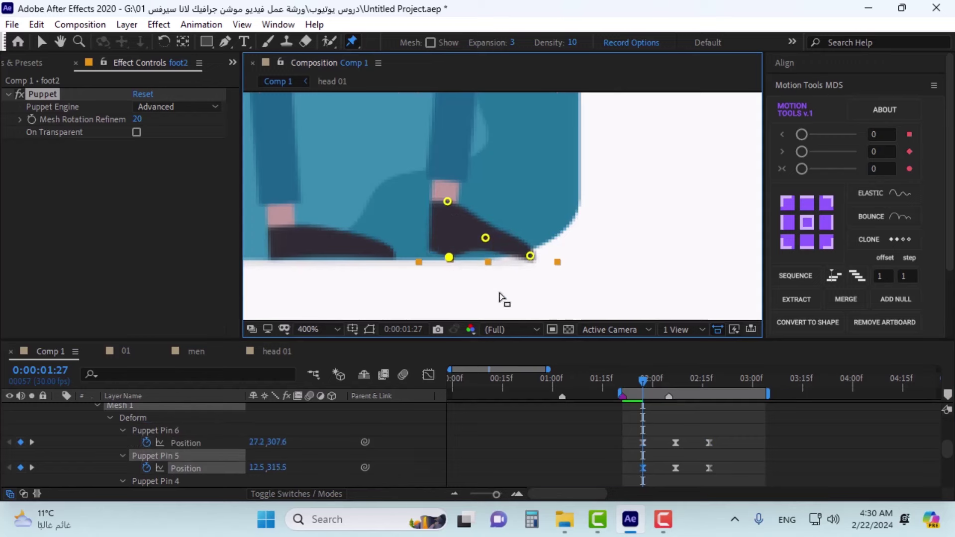
pyautogui.press(',')
pyautogui.scroll(1, 537, 272)
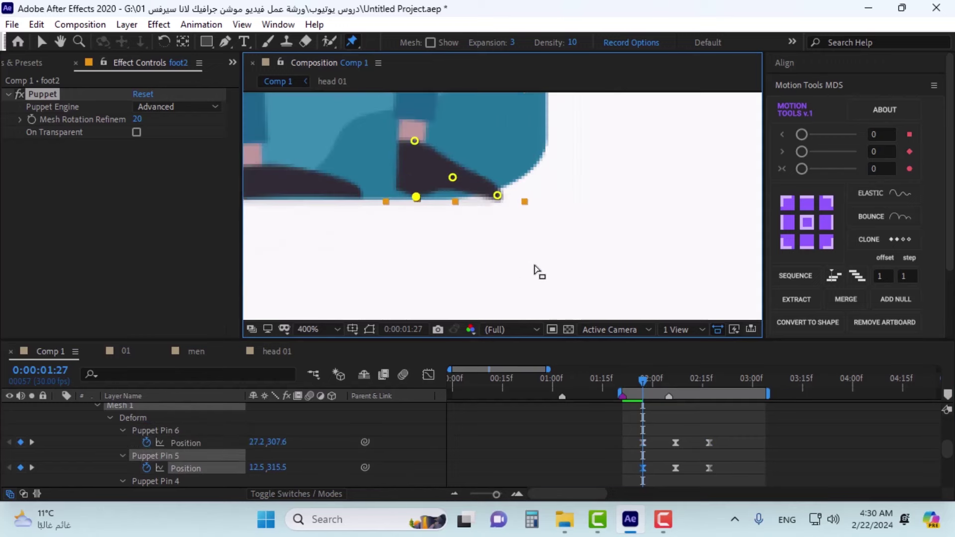
pyautogui.scroll(-3, 537, 272)
pyautogui.scroll(2, 418, 281)
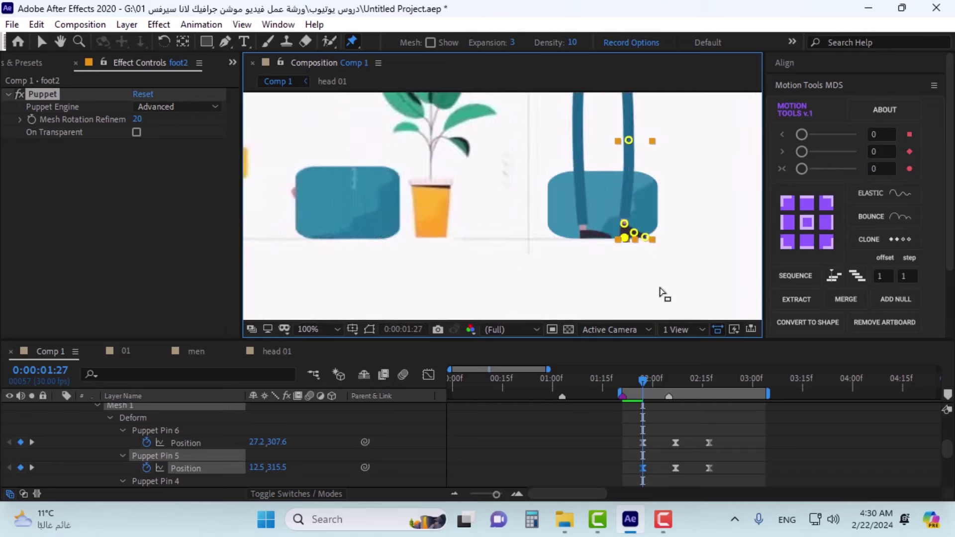
# Step: Raise Puppet Pin 6 to about 27.2, 305.8 and pull the shoe's toe pin back toward the heel at 0:00:01:27
pyautogui.scroll(4, 664, 261)
pyautogui.scroll(3, 634, 225)
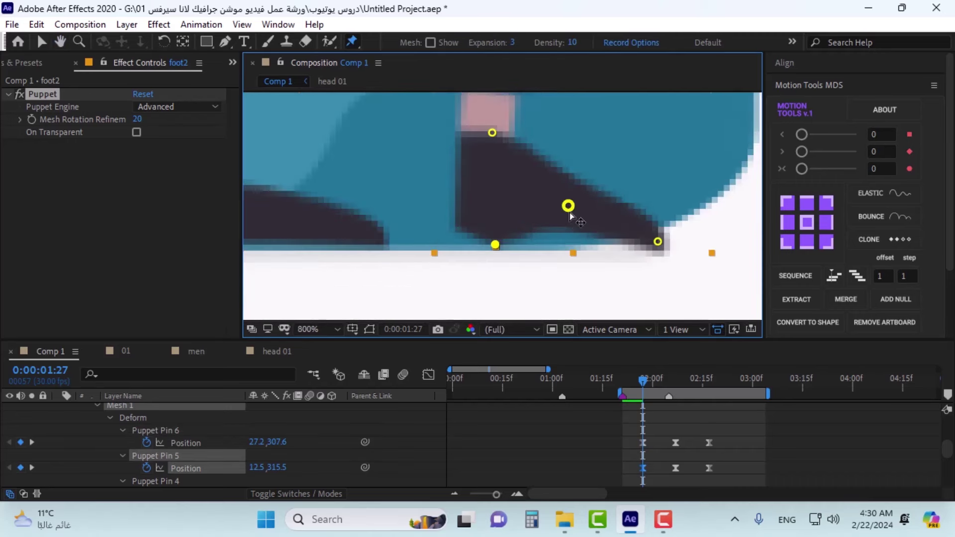
pyautogui.moveTo(570, 216); pyautogui.dragTo(570, 207)
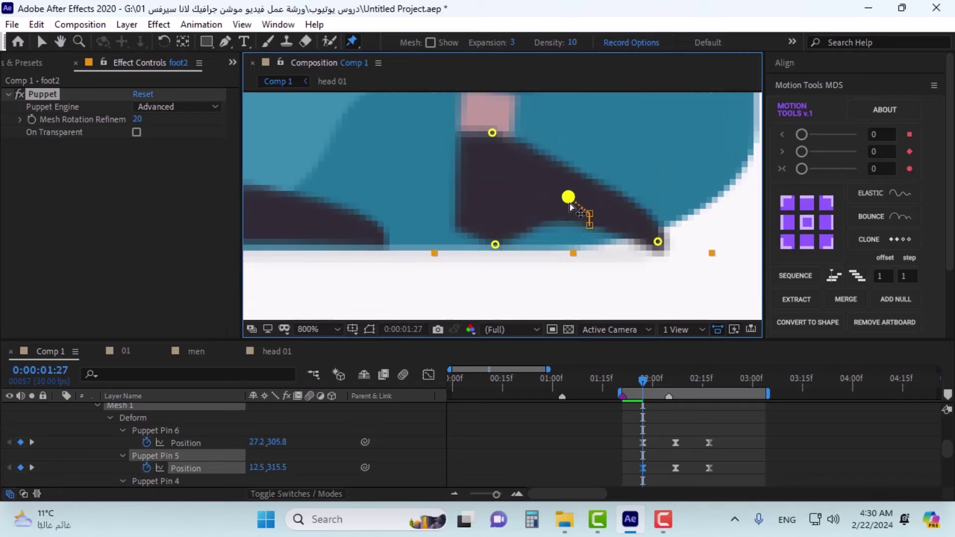
pyautogui.click(657, 250)
pyautogui.hotkey('ctrl', 'z')
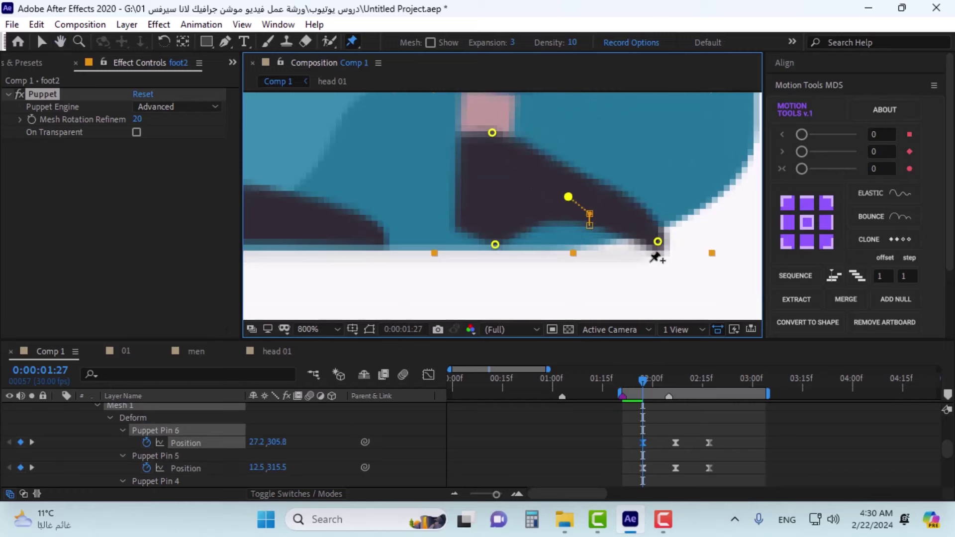
pyautogui.moveTo(658, 243); pyautogui.dragTo(642, 250)
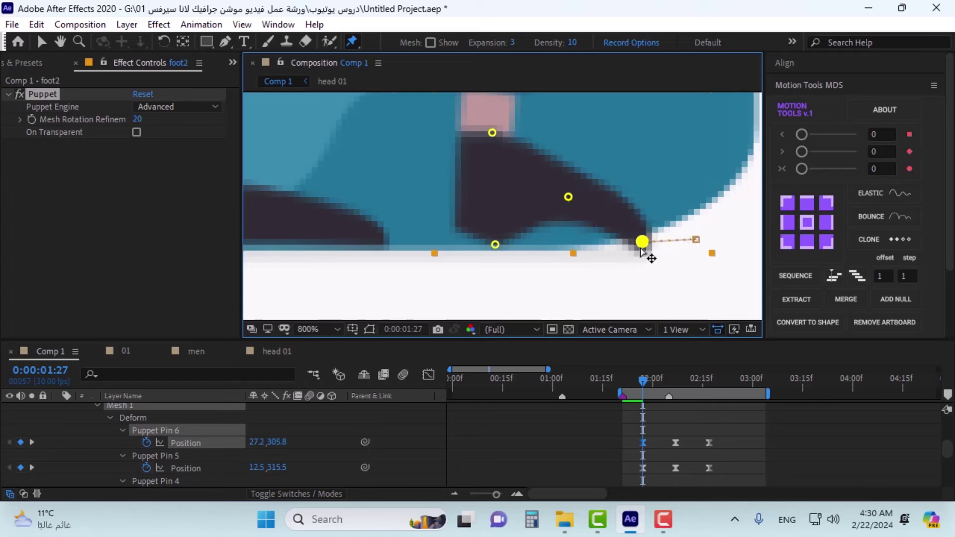
# Step: Refine the bent shoe at 0:00:01:27: Puppet Pin 6 at about 27.2, 305.5, Puppet Pin 5 at about 12.6, 316.4, and the ankle pin lower
pyautogui.moveTo(569, 197); pyautogui.dragTo(568, 194)
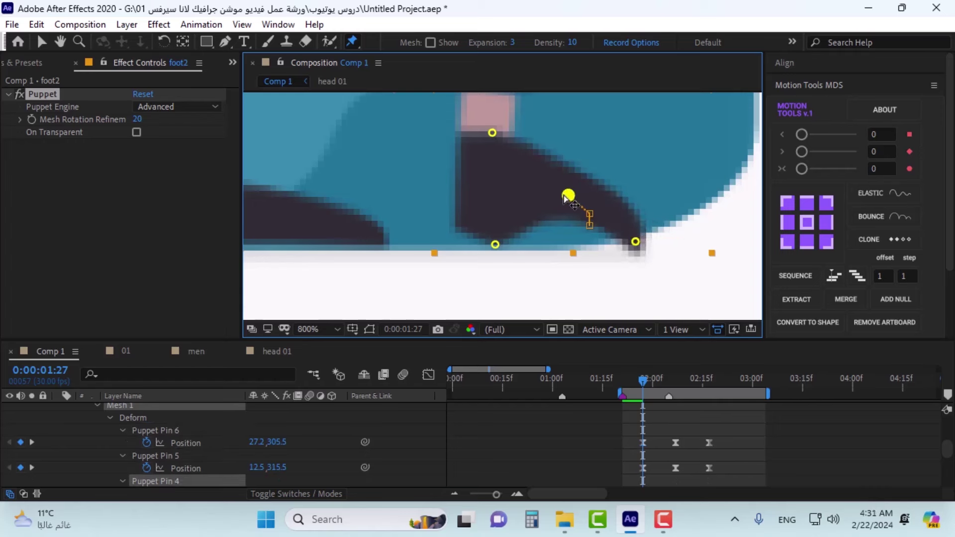
pyautogui.moveTo(499, 251); pyautogui.dragTo(500, 254)
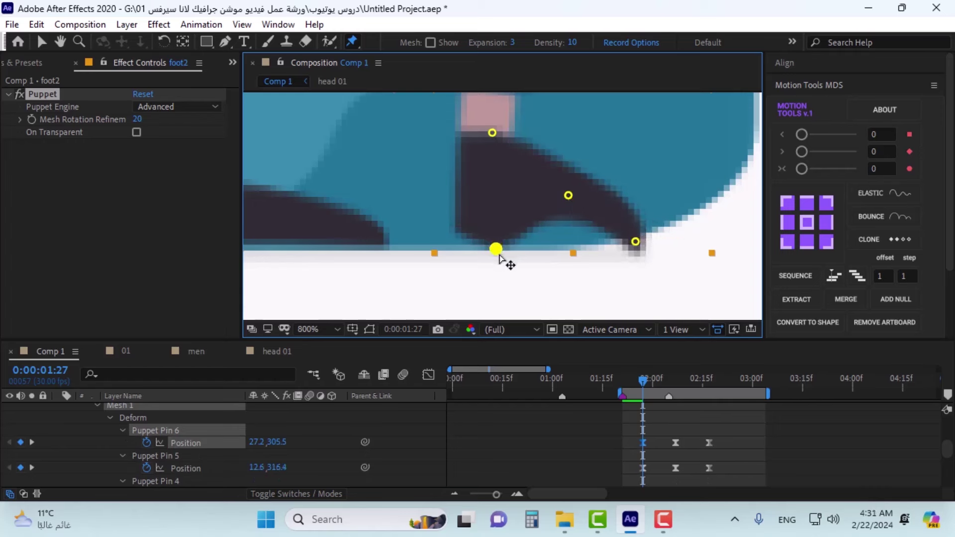
pyautogui.moveTo(492, 139); pyautogui.dragTo(493, 155)
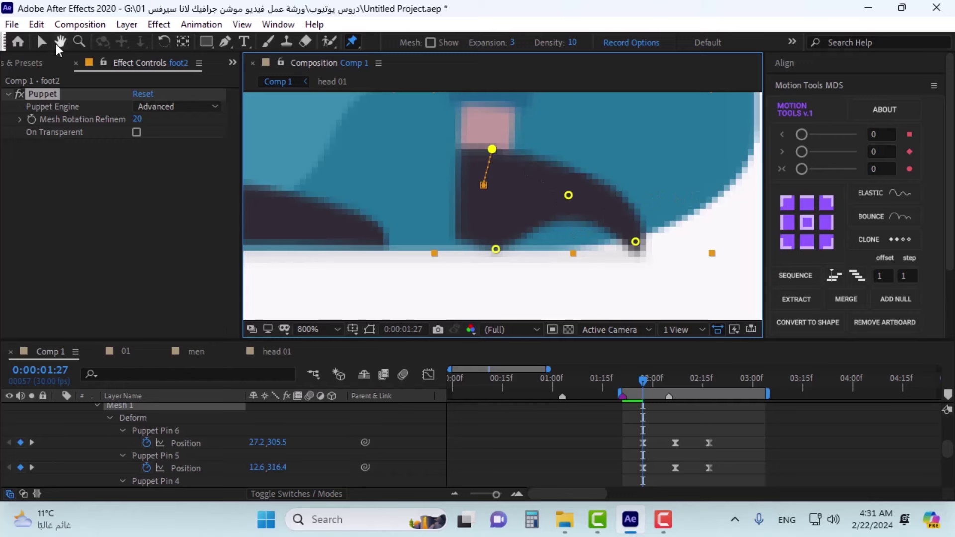
# Step: Raise the ankle, heel, middle and toe pins of foot2 together by a few pixels at 0:00:01:27 and go to 0:00:02:07
pyautogui.click(42, 42)
pyautogui.keyDown('shift'); pyautogui.click(496, 249); pyautogui.keyUp('shift')
pyautogui.keyDown('shift'); pyautogui.click(568, 195); pyautogui.keyUp('shift')
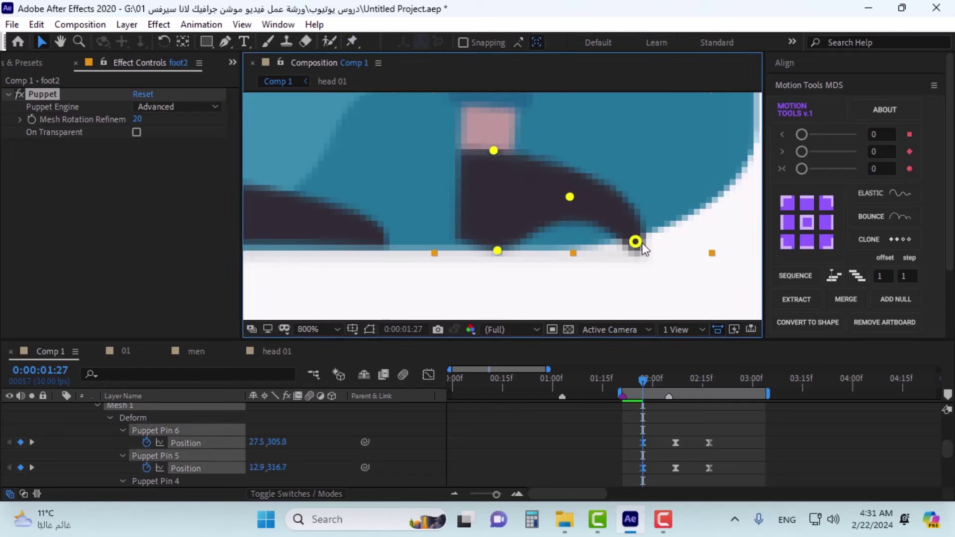
pyautogui.keyDown('shift'); pyautogui.click(636, 242); pyautogui.keyUp('shift')
pyautogui.moveTo(492, 149); pyautogui.dragTo(494, 135)
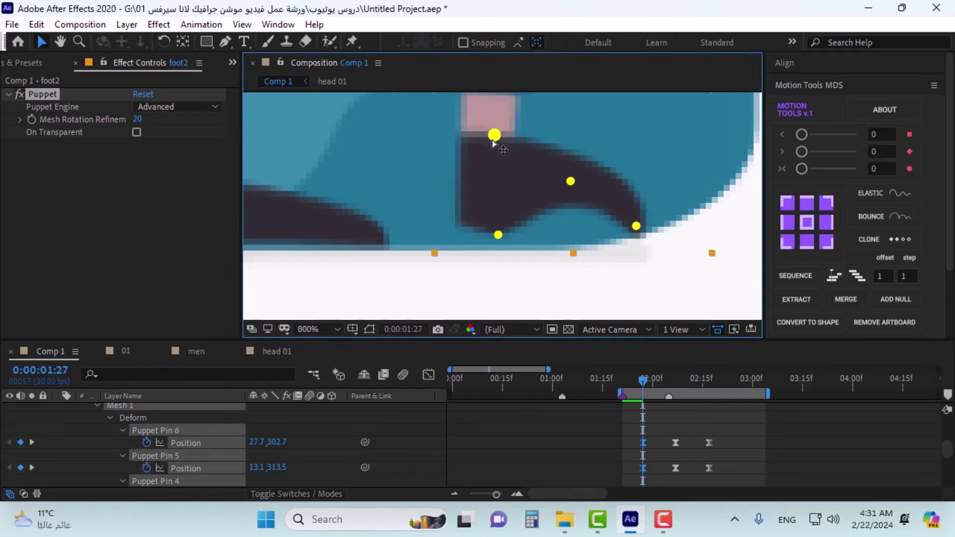
pyautogui.moveTo(646, 379); pyautogui.dragTo(677, 386)
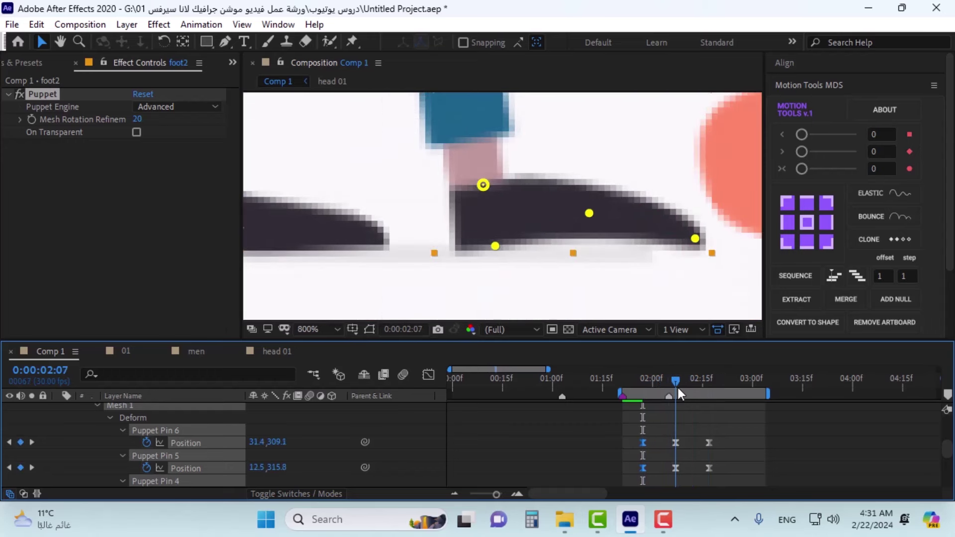
pyautogui.click(590, 215)
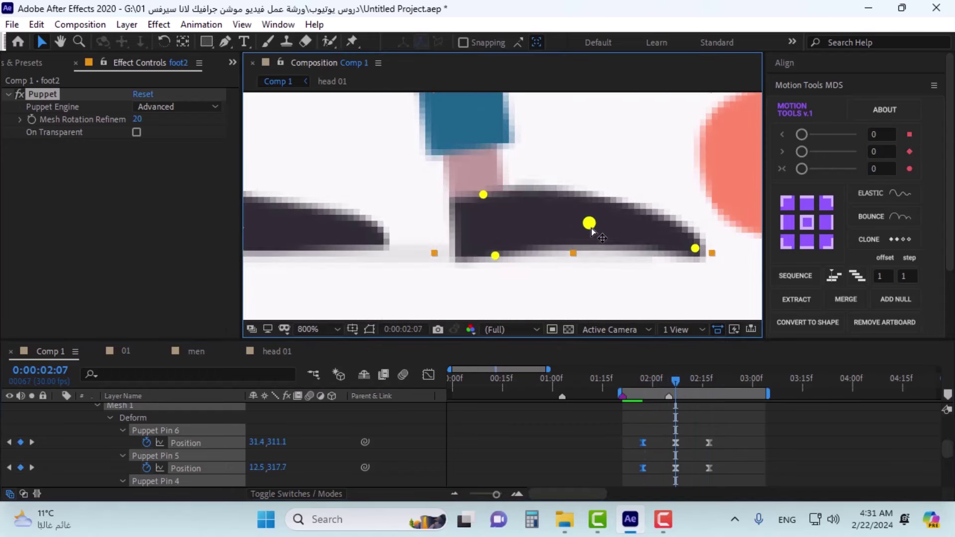
pyautogui.click(591, 230)
pyautogui.click(589, 214)
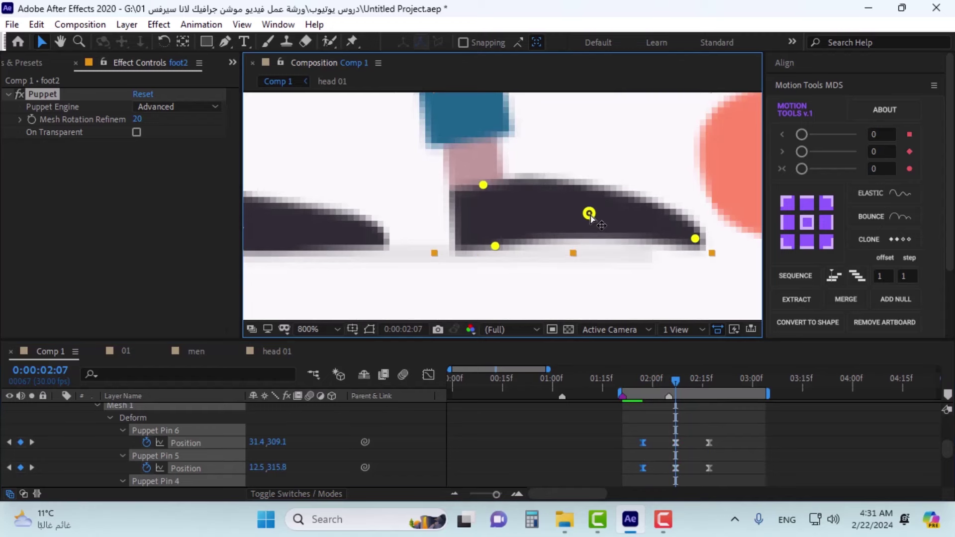
pyautogui.click(628, 208)
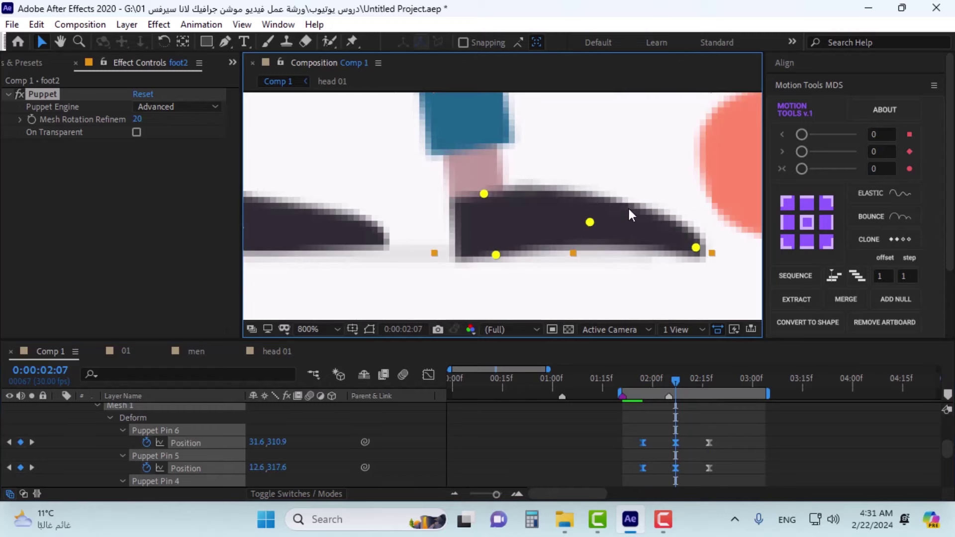
# Step: At 0:00:02:07, lower Puppet Pin 6 to about 31.4, 312.4, Puppet Pin 5 to about 12.5, 316.8, and the ankle pin slightly
pyautogui.click(677, 449)
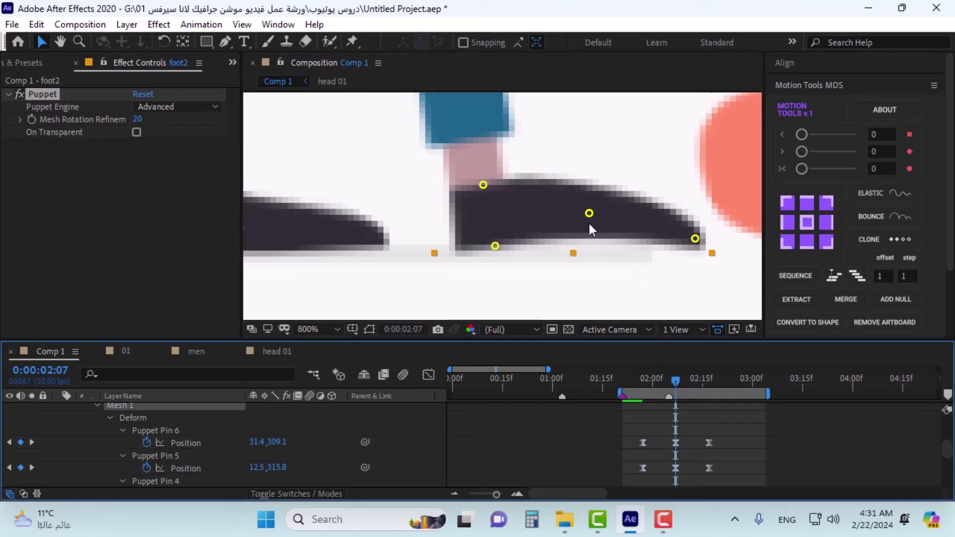
pyautogui.moveTo(589, 213); pyautogui.dragTo(590, 231)
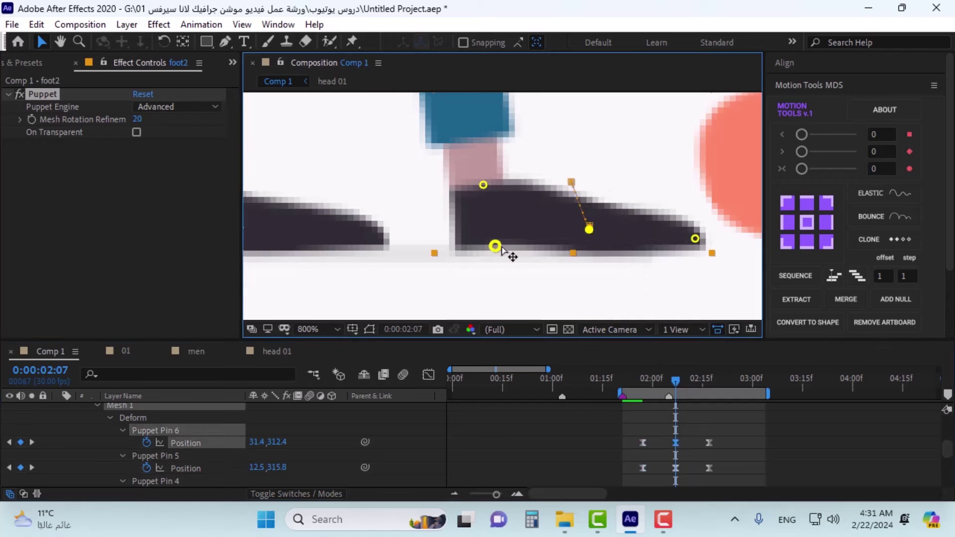
pyautogui.moveTo(503, 250); pyautogui.dragTo(503, 256)
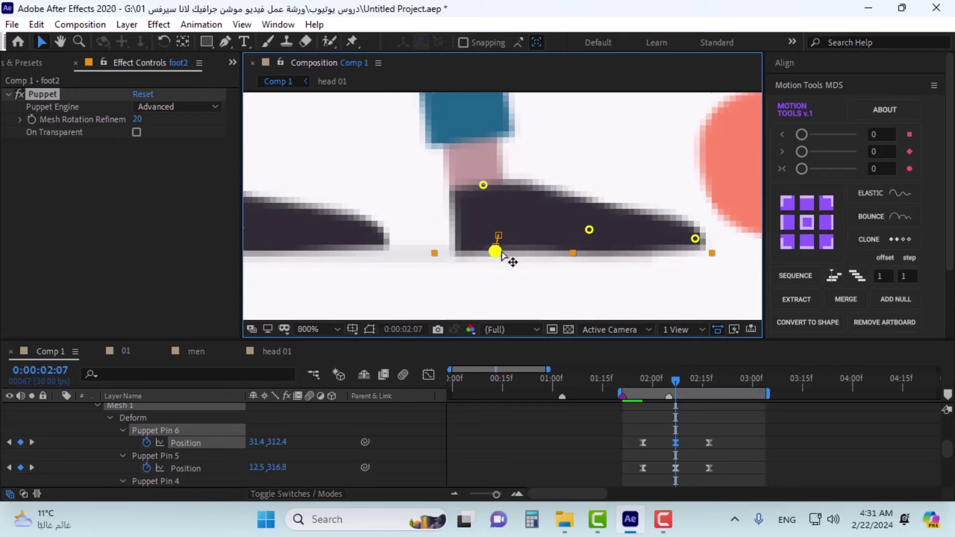
pyautogui.moveTo(482, 185); pyautogui.dragTo(484, 199)
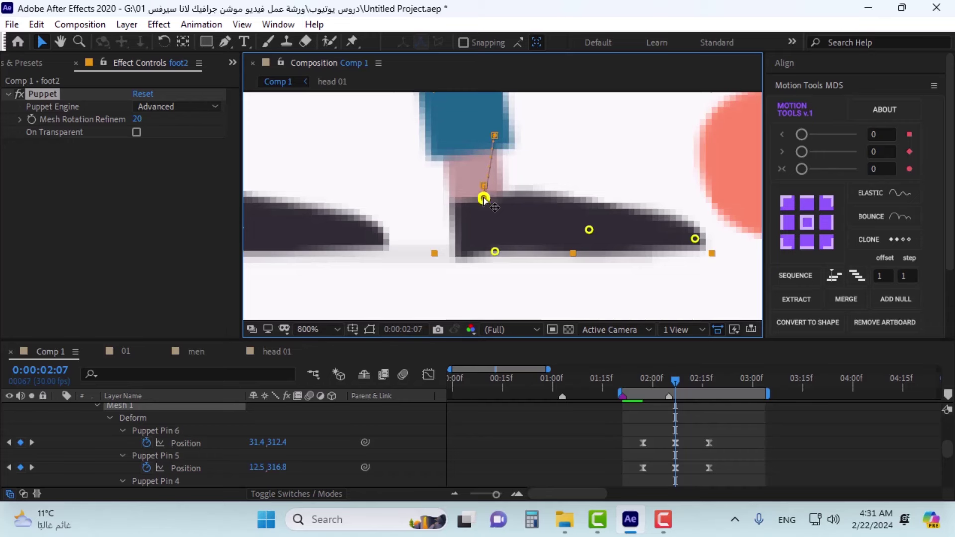
# Step: Flatten the front of the foot2 shoe at 0:00:02:07 by moving Puppet Pin 6 to about 31.7, 313.5 and lowering the toe pin
pyautogui.moveTo(589, 230); pyautogui.dragTo(592, 237)
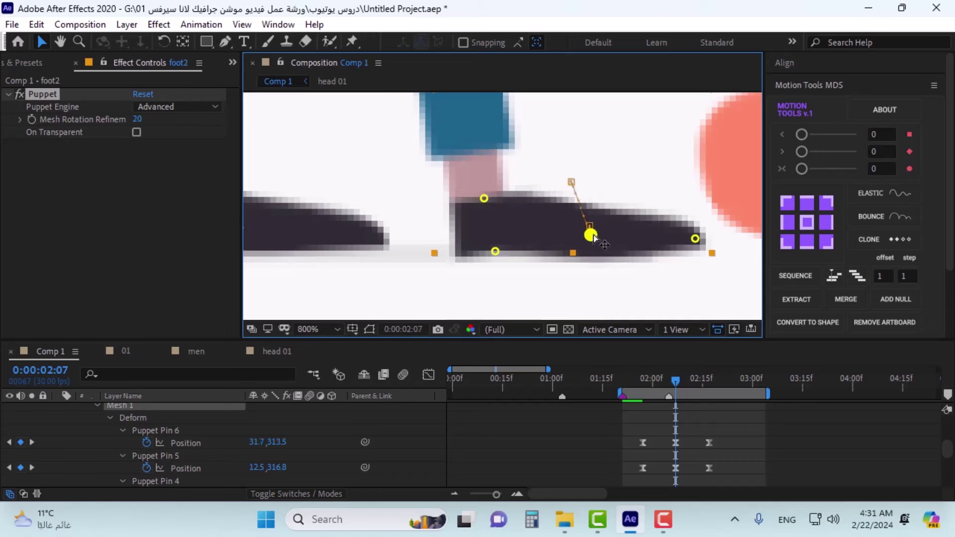
pyautogui.moveTo(695, 239); pyautogui.dragTo(703, 249)
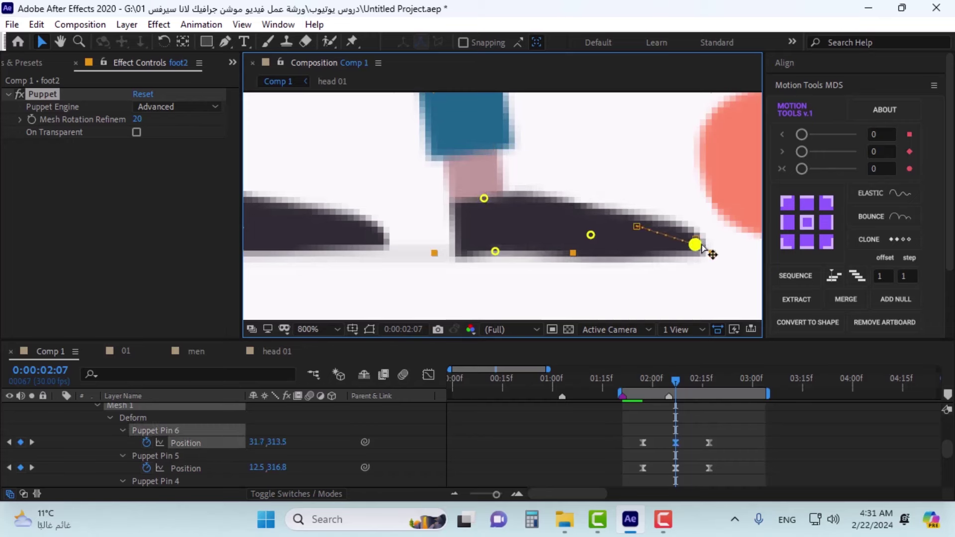
pyautogui.press(',')
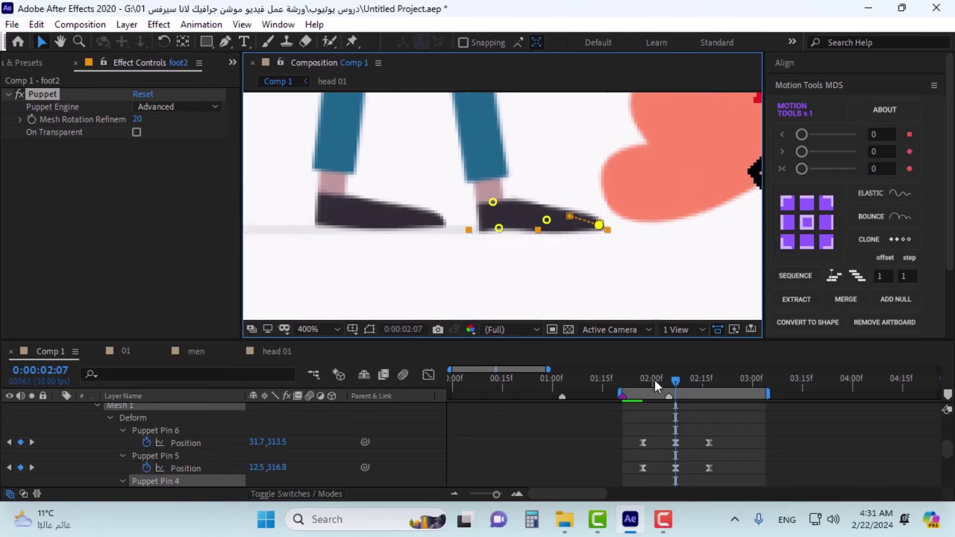
# Step: Preview the leg animation and examine the bent legs and shoes at 0:00:02:10
pyautogui.moveTo(655, 380)
pyautogui.mouseDown()
pyautogui.moveTo(643, 380)
pyautogui.moveTo(720, 380)
pyautogui.moveTo(632, 384)
pyautogui.moveTo(640, 384)
pyautogui.mouseUp()
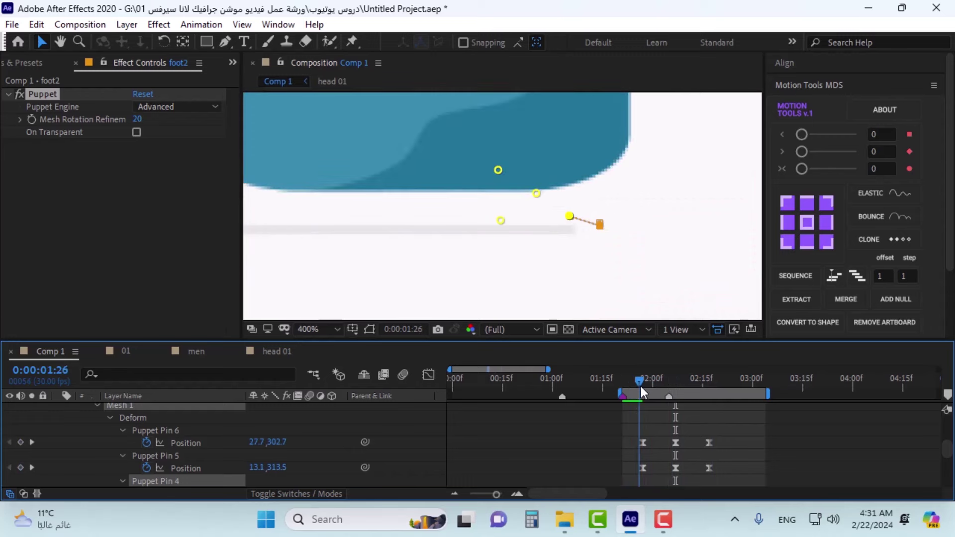
pyautogui.press(',')
pyautogui.press('space')
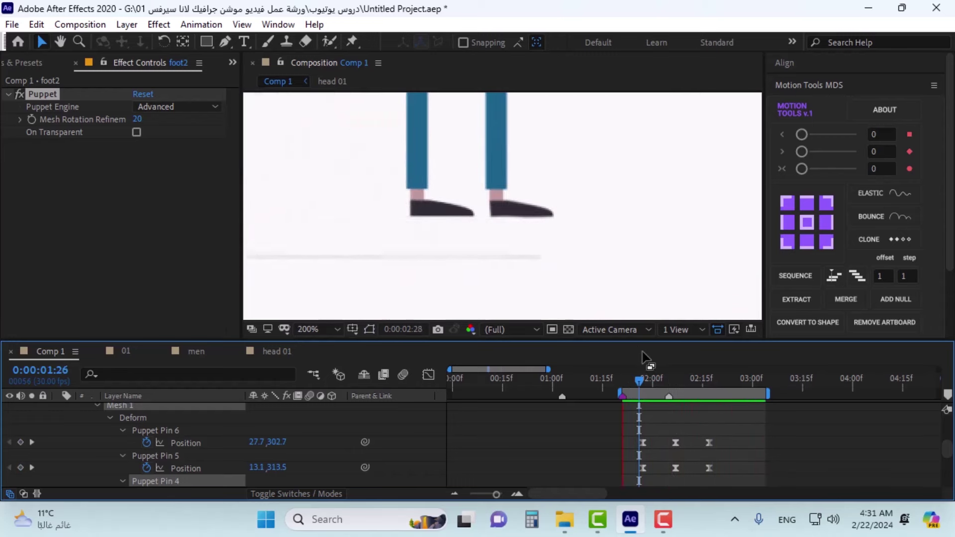
pyautogui.moveTo(652, 378); pyautogui.dragTo(684, 405)
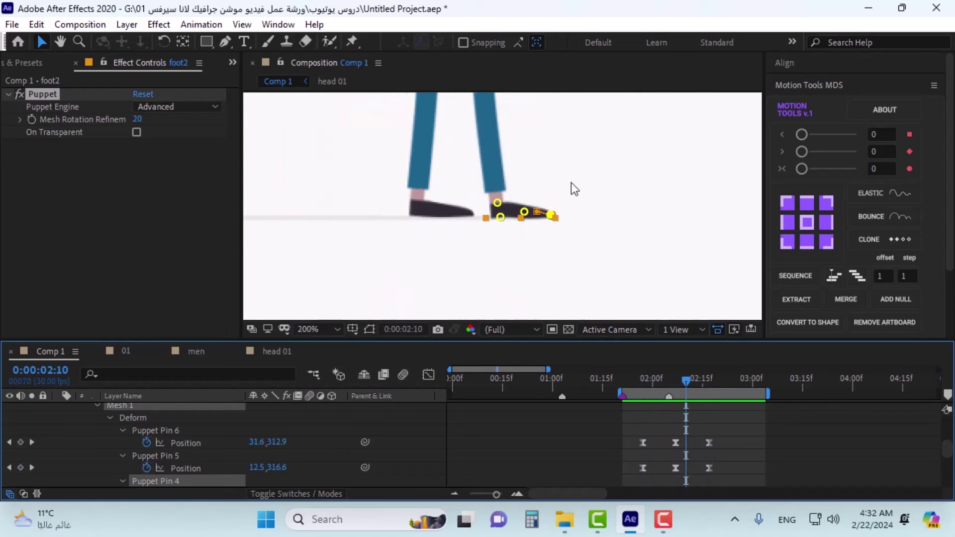
pyautogui.scroll(-6, 577, 183)
pyautogui.scroll(4, 584, 181)
pyautogui.scroll(-3, 580, 228)
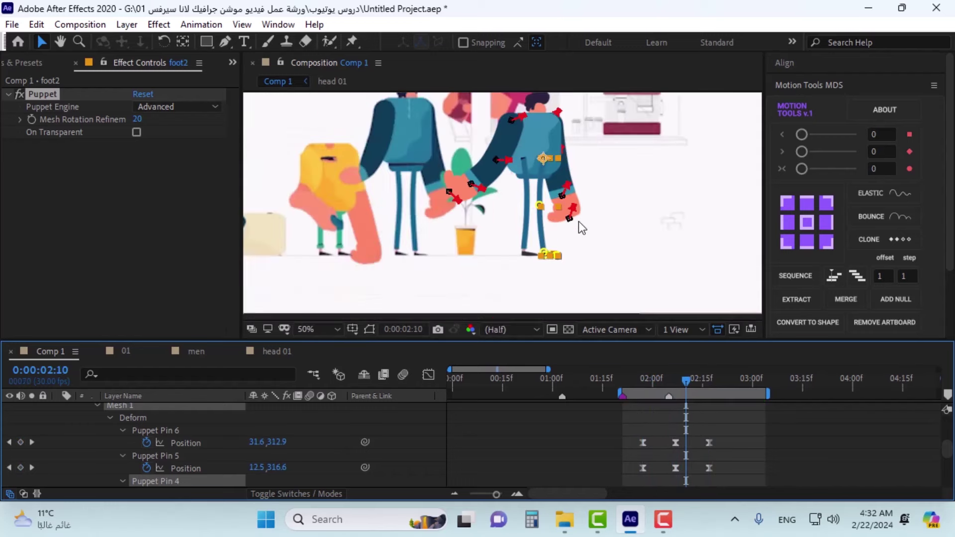
pyautogui.scroll(3, 565, 269)
pyautogui.scroll(-2, 542, 204)
pyautogui.scroll(2, 529, 189)
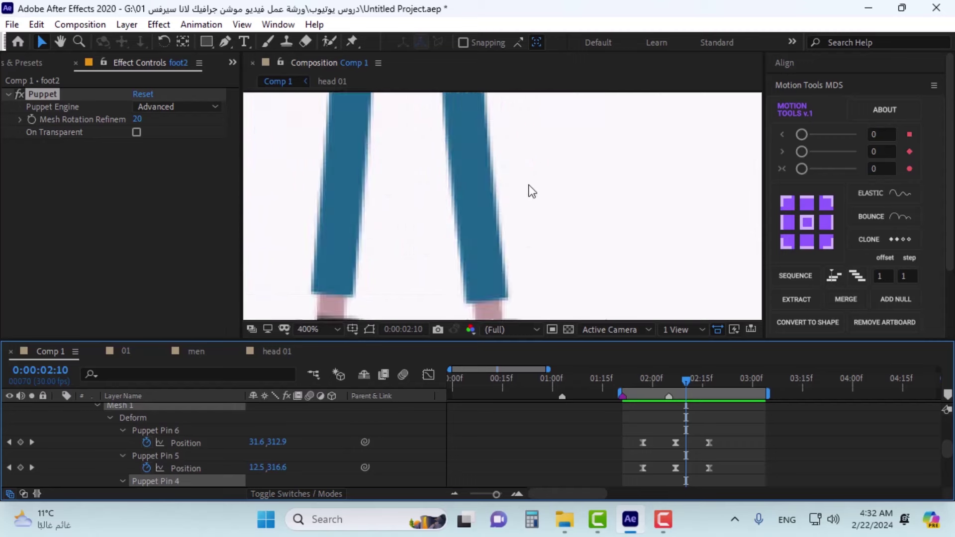
pyautogui.scroll(-2, 537, 199)
pyautogui.scroll(1, 542, 204)
pyautogui.scroll(-1, 542, 204)
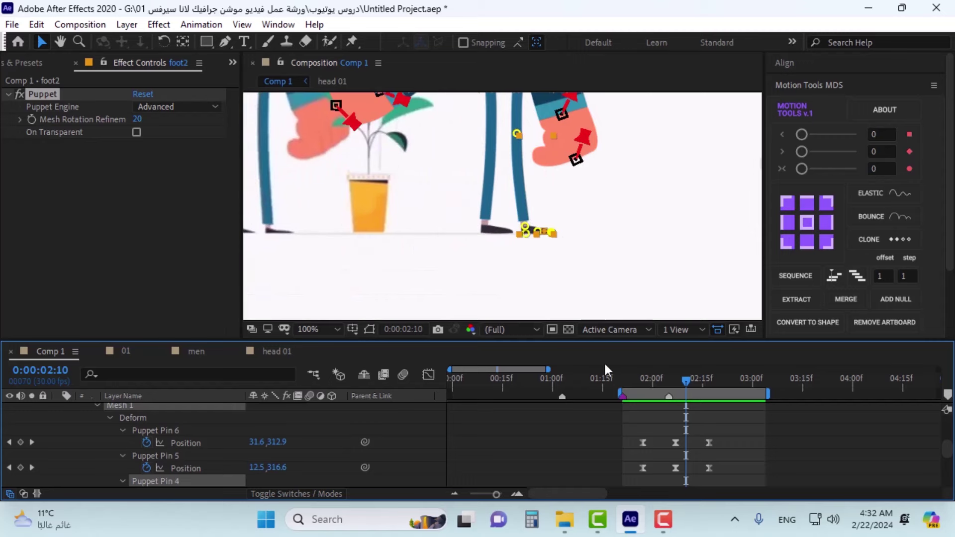
# Step: At 0:00:01:27, collapse the foot and foot2 layers and move both below the body layer
pyautogui.moveTo(652, 378)
pyautogui.mouseDown()
pyautogui.moveTo(642, 383)
pyautogui.moveTo(735, 377)
pyautogui.moveTo(641, 389)
pyautogui.mouseUp()
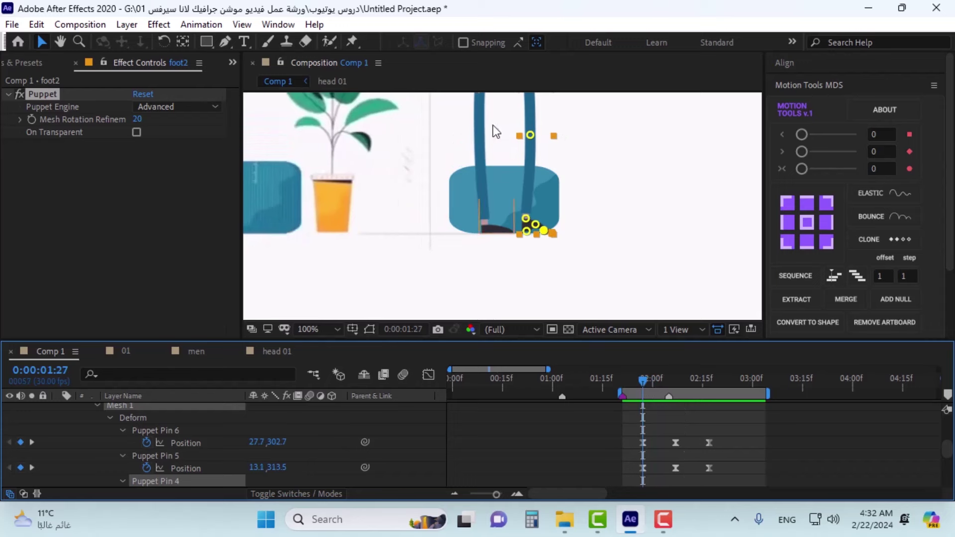
pyautogui.scroll(-5, 207, 456)
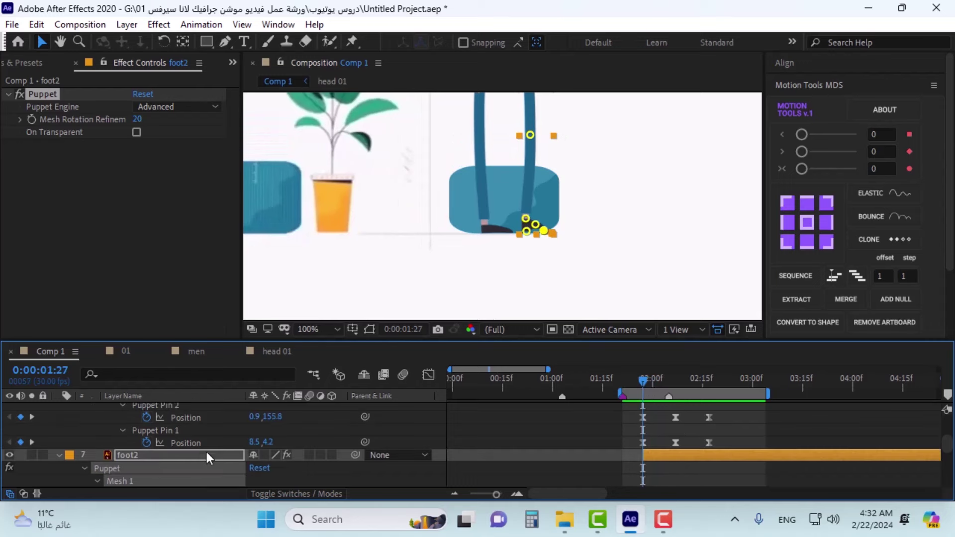
pyautogui.click(142, 455)
pyautogui.click(58, 455)
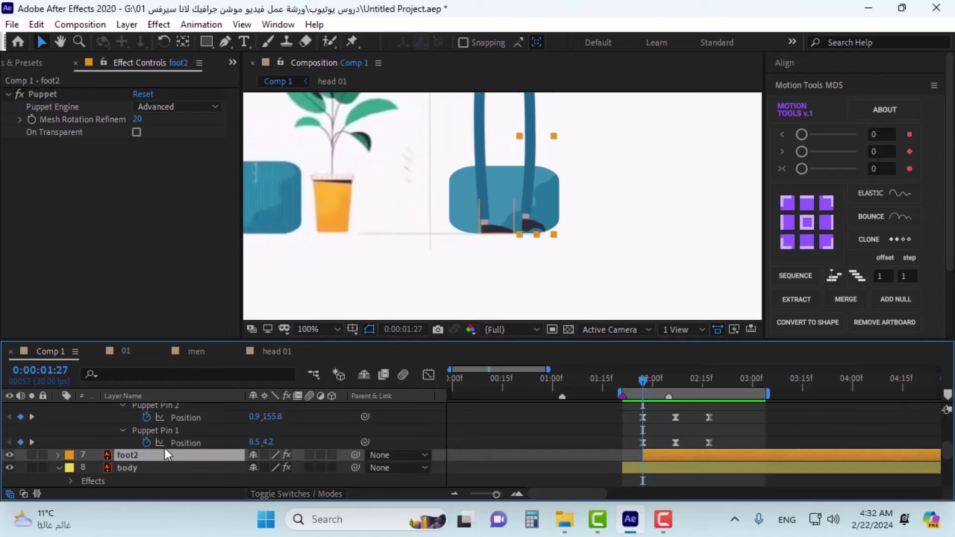
pyautogui.scroll(5, 151, 443)
pyautogui.click(145, 416)
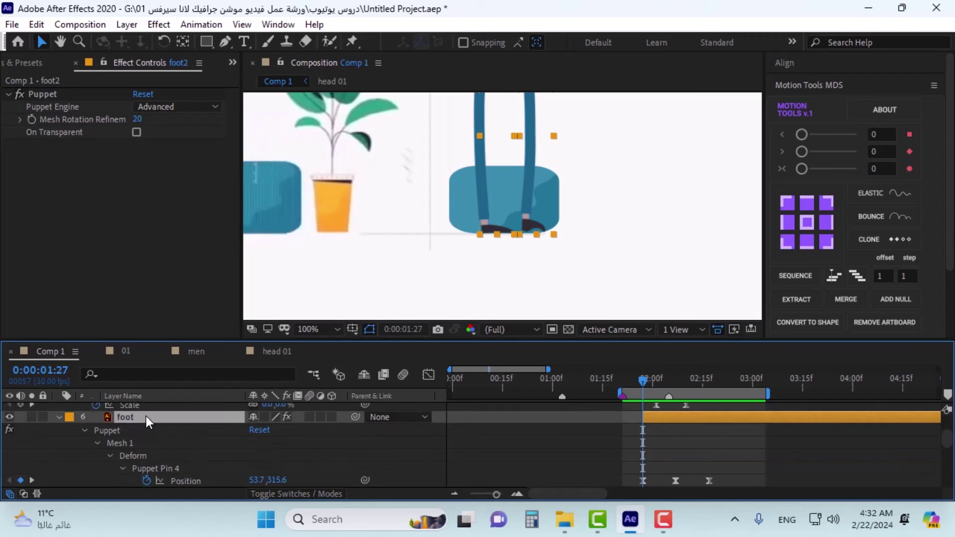
pyautogui.click(60, 416)
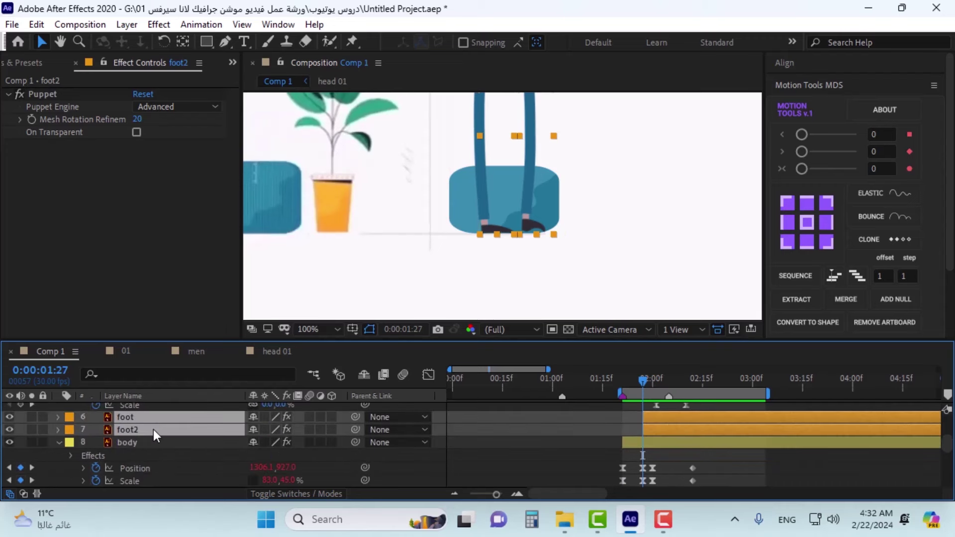
pyautogui.hotkey('ctrl', '[')
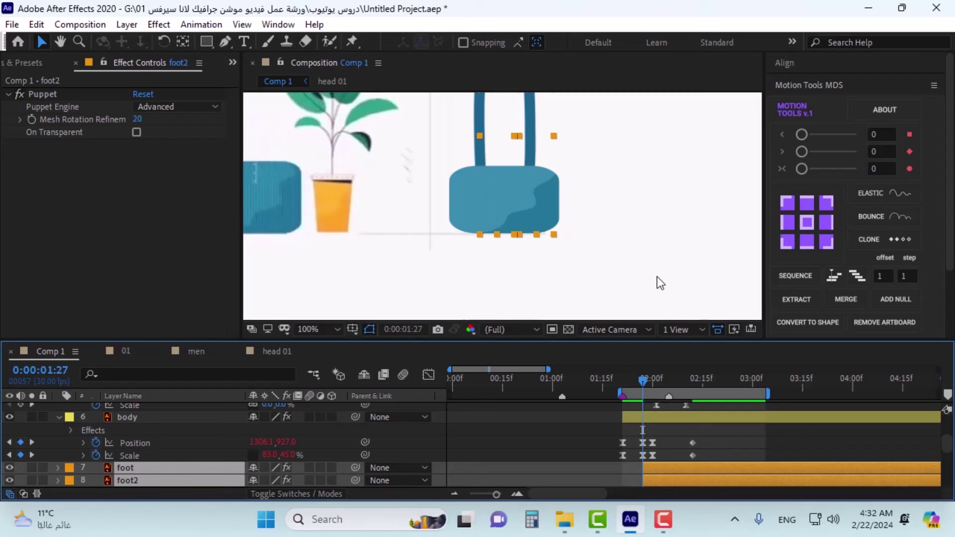
pyautogui.scroll(-2, 657, 276)
pyautogui.rightClick(640, 253)
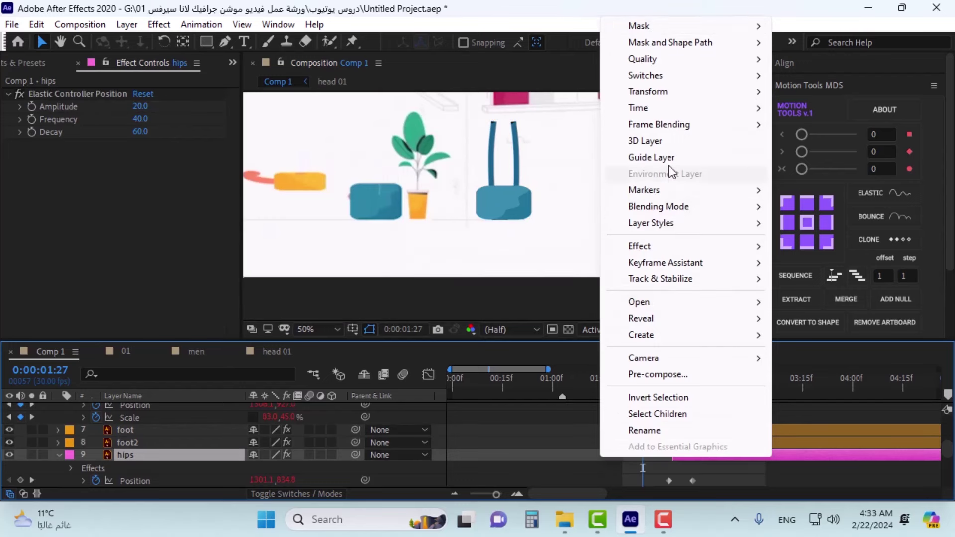
pyautogui.moveTo(647, 358)
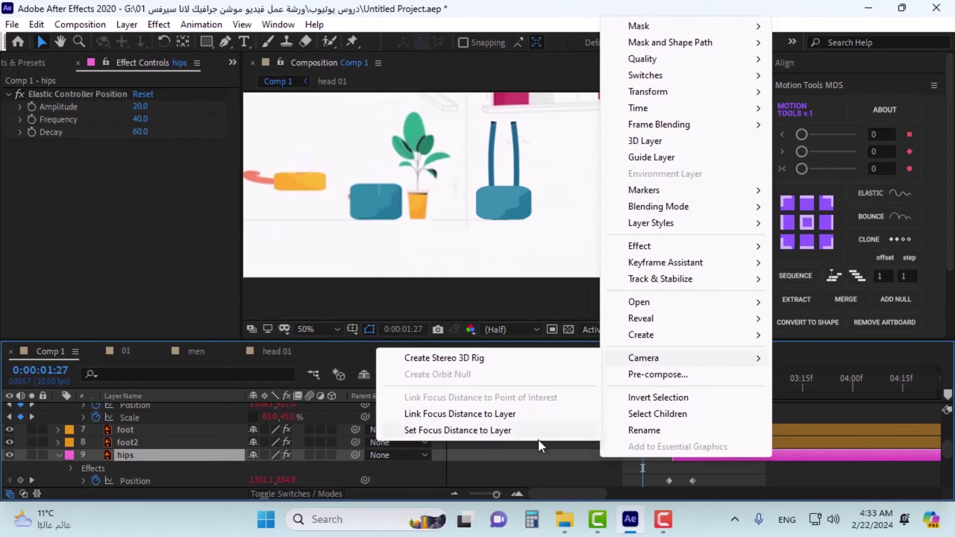
pyautogui.click(529, 462)
pyautogui.click(529, 461)
# Step: Create a null object directly above the foot layer
pyautogui.click(190, 432)
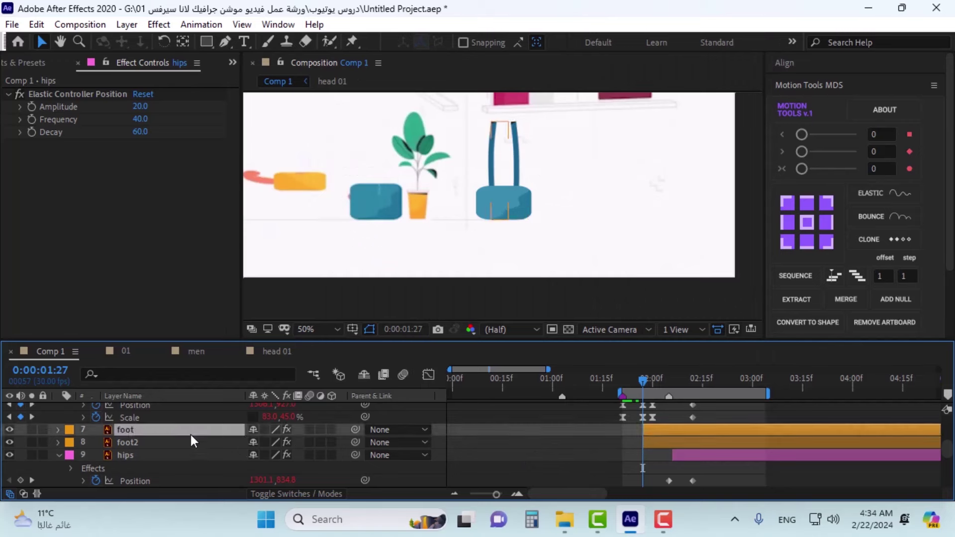
pyautogui.rightClick(190, 434)
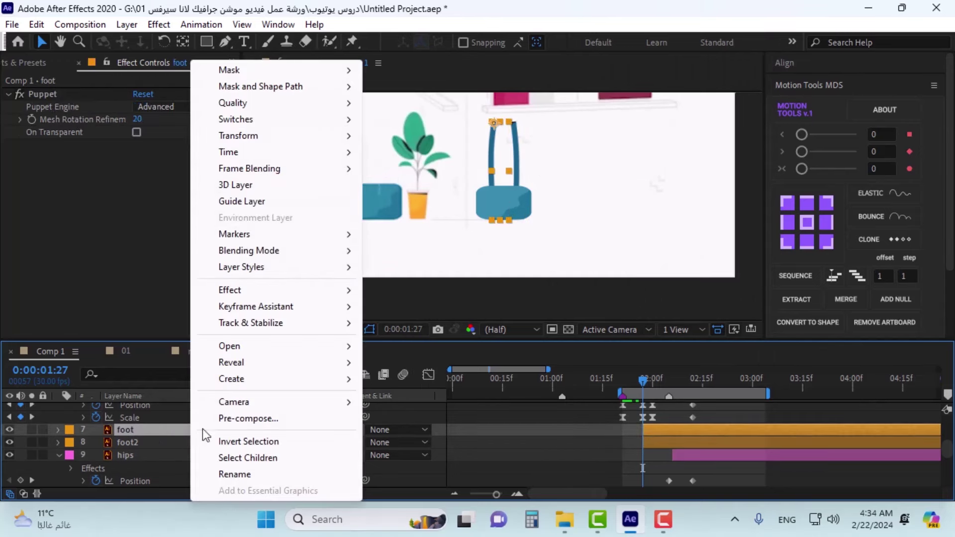
pyautogui.click(151, 435)
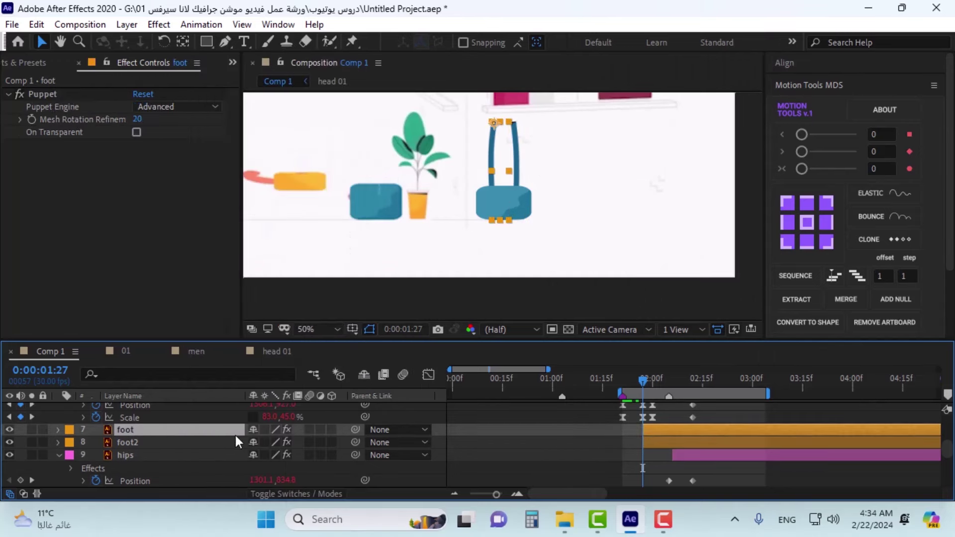
pyautogui.rightClick(300, 430)
pyautogui.moveTo(373, 262)
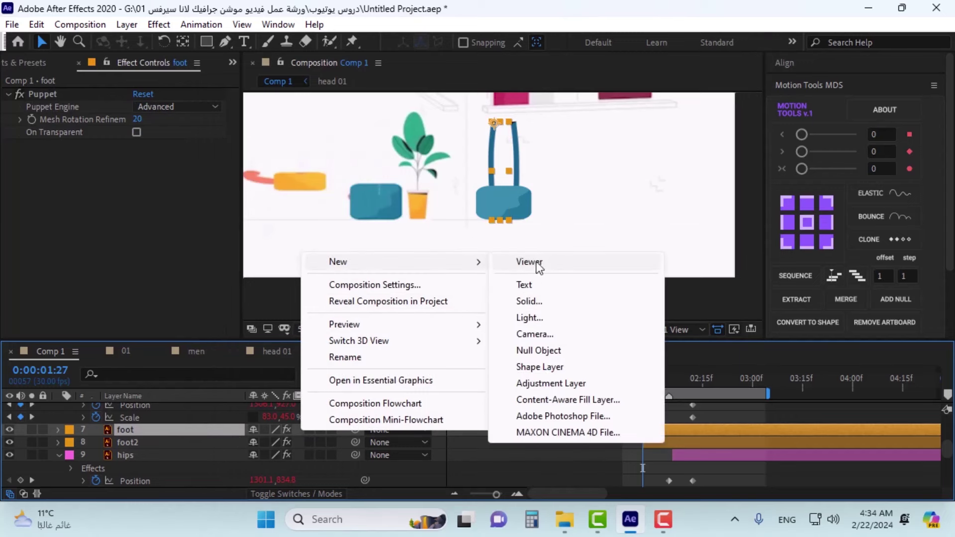
pyautogui.click(536, 354)
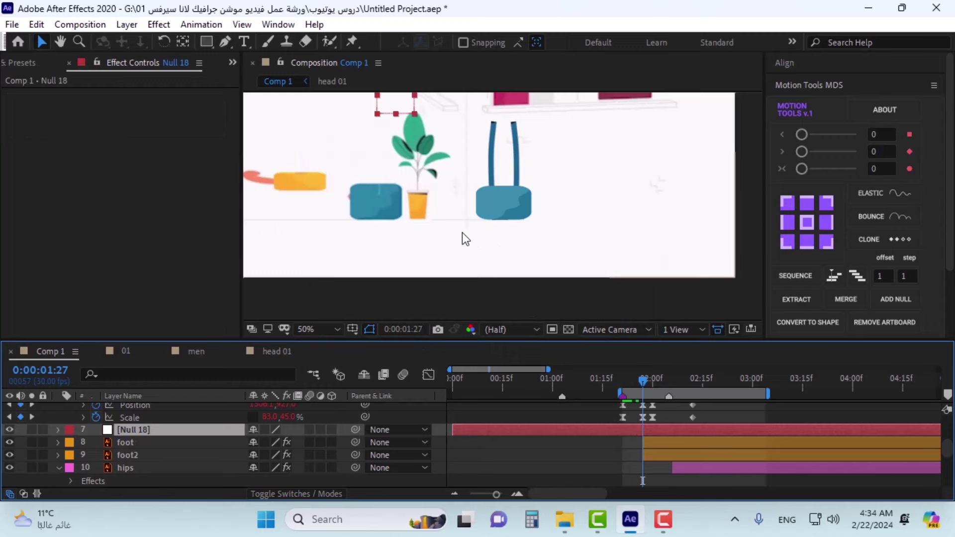
# Step: Place the null's anchor on the ground line beneath the middle of the character's body
pyautogui.press(',')
pyautogui.press(',')
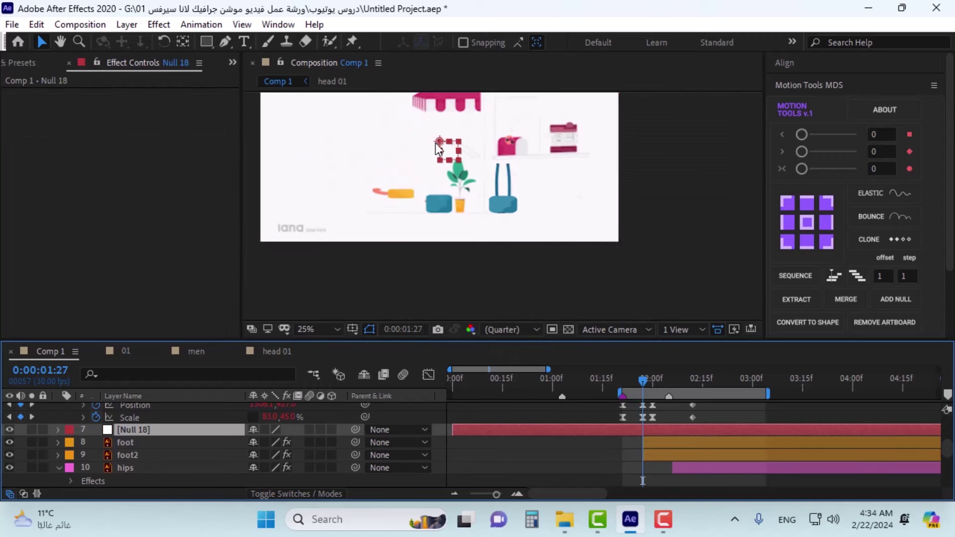
pyautogui.moveTo(448, 160); pyautogui.dragTo(472, 227)
pyautogui.scroll(5, 505, 217)
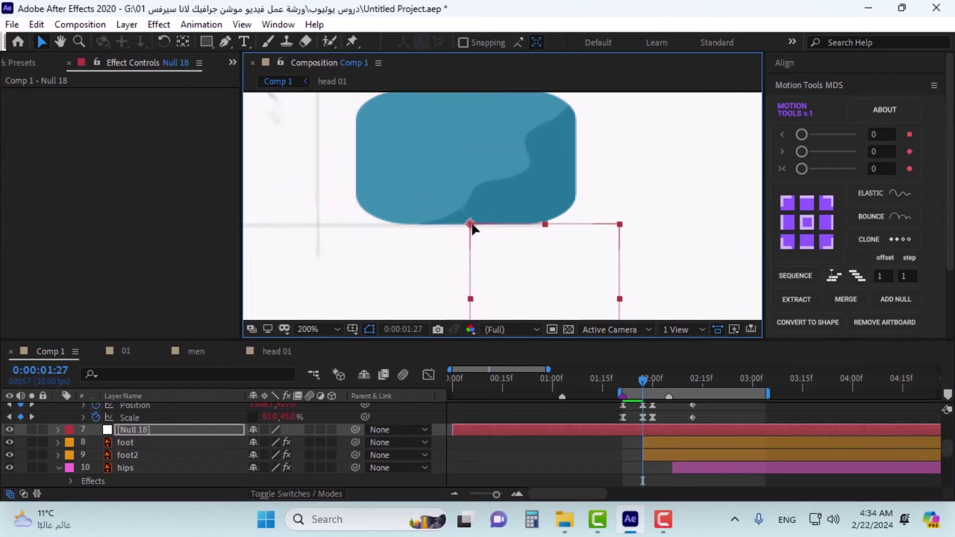
pyautogui.scroll(-2, 479, 229)
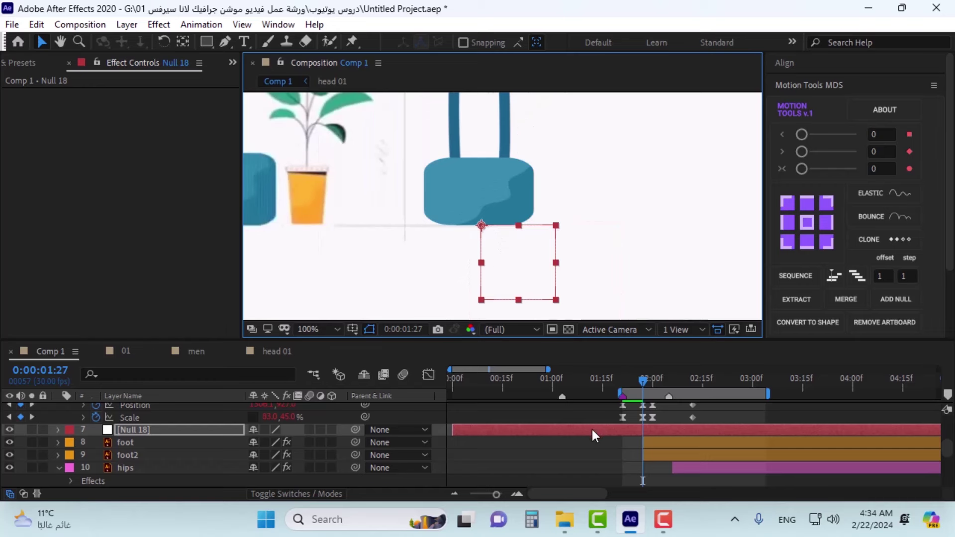
# Step: Make the null layer start at 0:00:01:27, matching the foot layers
pyautogui.scroll(-2, 592, 429)
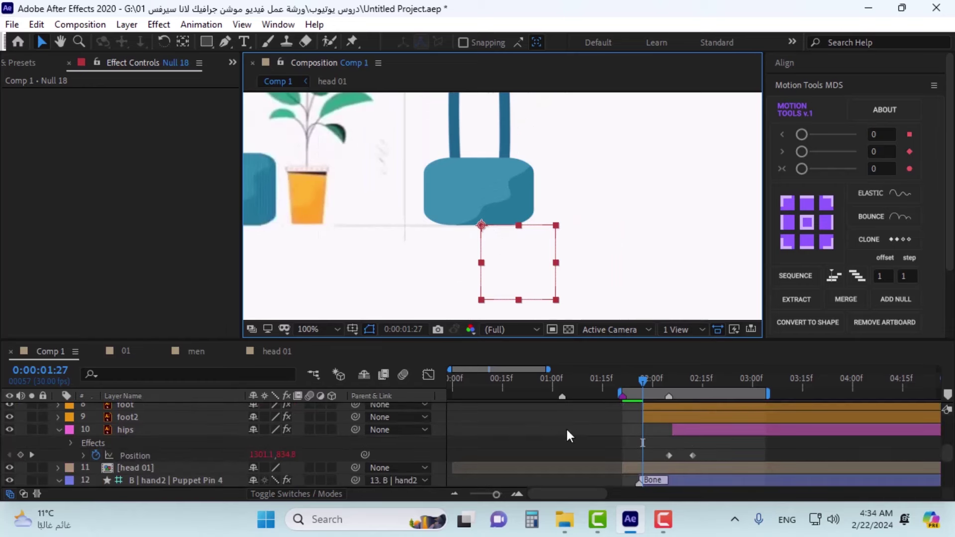
pyautogui.scroll(-3, 577, 436)
pyautogui.scroll(3, 580, 436)
pyautogui.scroll(3, 578, 431)
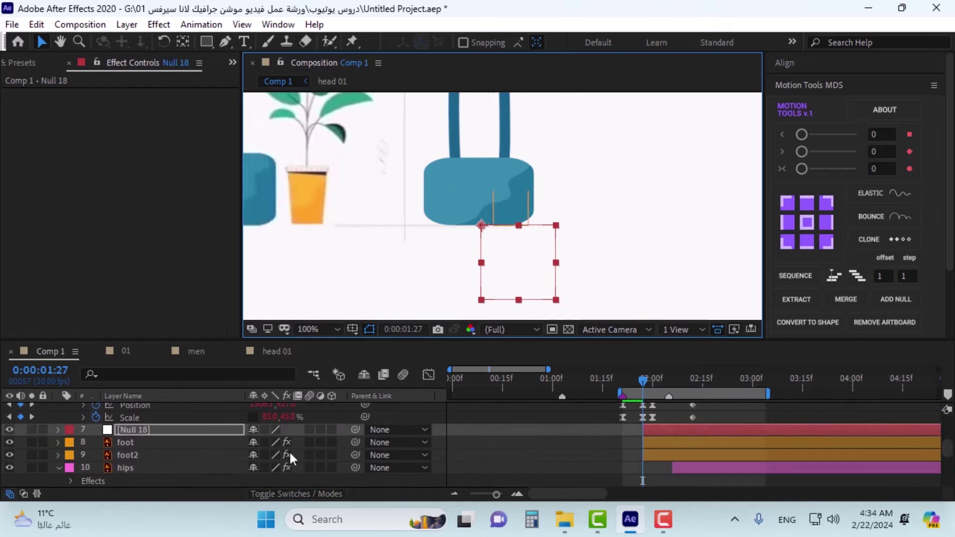
# Step: Parent the foot and foot2 layers to Null 18
pyautogui.click(166, 445)
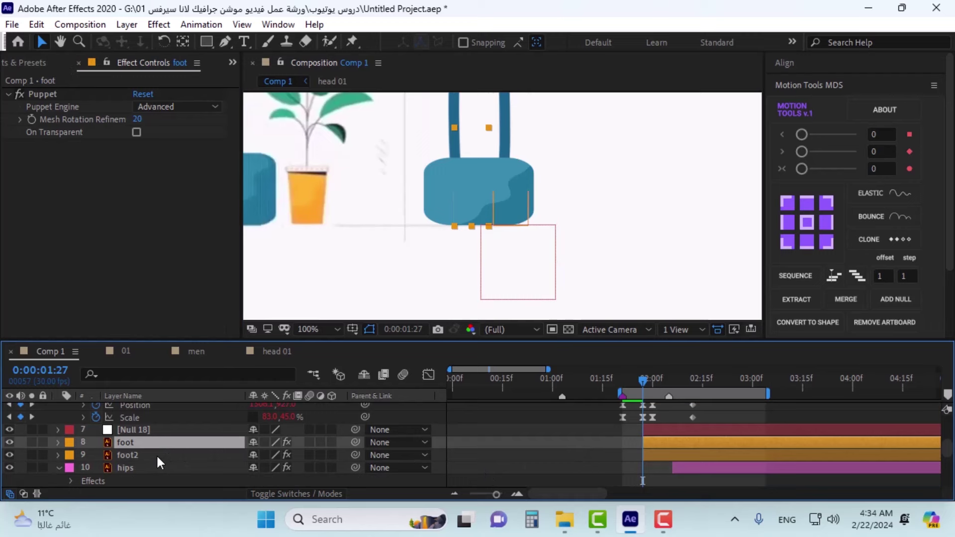
pyautogui.keyDown('shift'); pyautogui.click(156, 455); pyautogui.keyUp('shift')
pyautogui.moveTo(355, 442); pyautogui.dragTo(186, 428)
# Step: Add Scale keyframes to Null 18 at 100% at 0:00:01:27 and 0:00:02:11
pyautogui.click(177, 429)
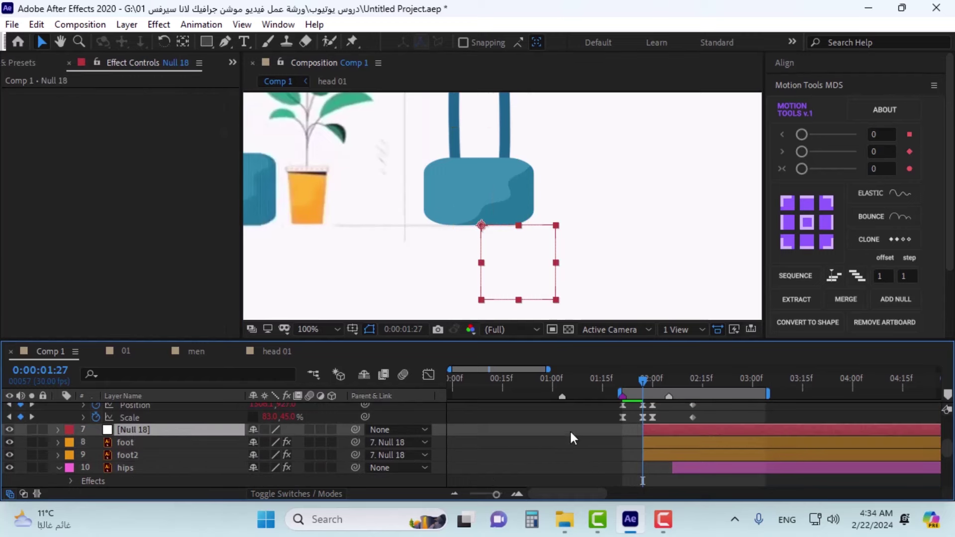
pyautogui.press('s')
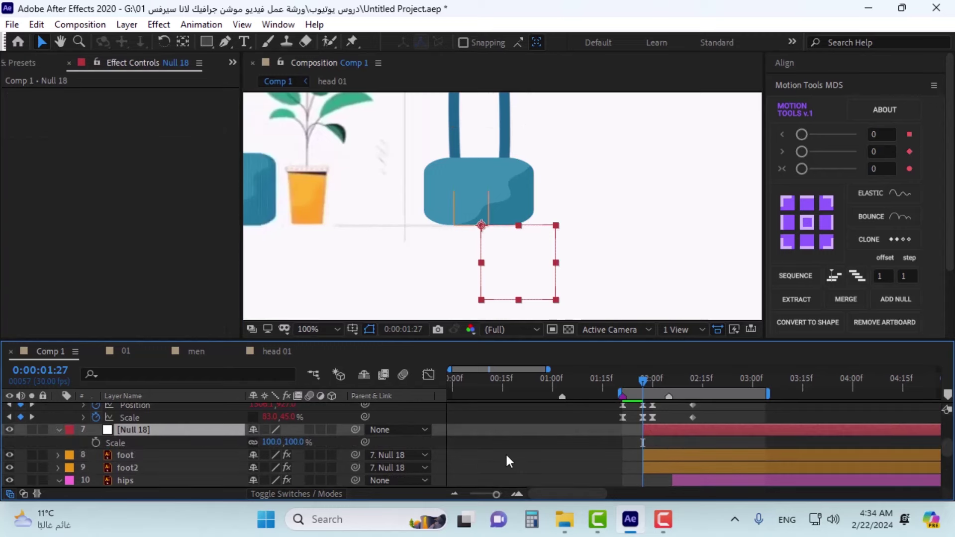
pyautogui.click(95, 443)
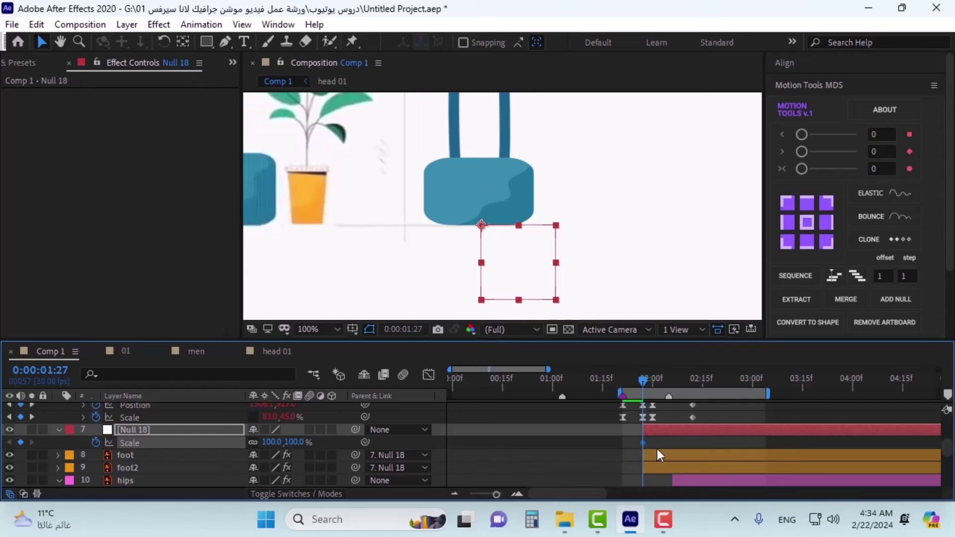
pyautogui.moveTo(645, 387); pyautogui.dragTo(676, 381)
pyautogui.scroll(-2, 567, 229)
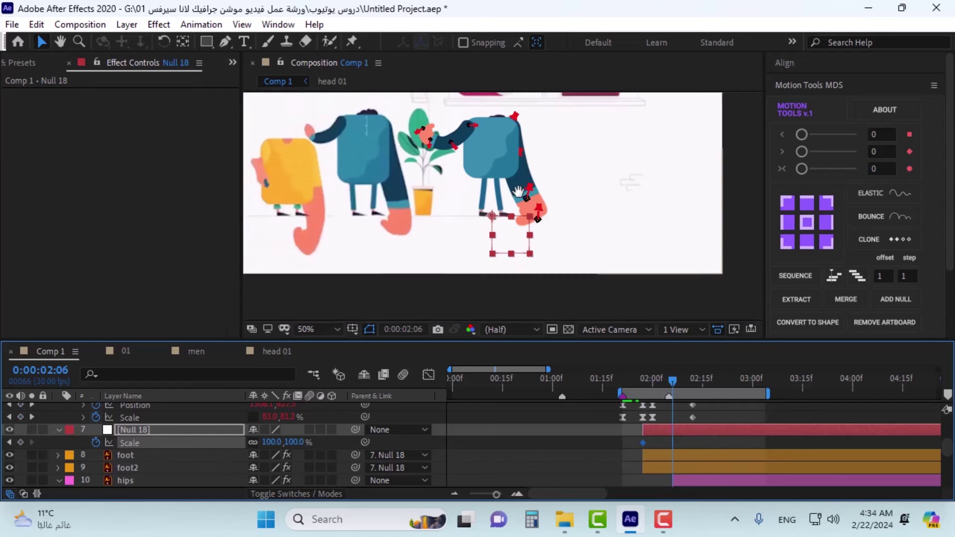
pyautogui.moveTo(536, 237); pyautogui.dragTo(532, 247)
pyautogui.press('v')
pyautogui.moveTo(670, 380); pyautogui.dragTo(690, 377)
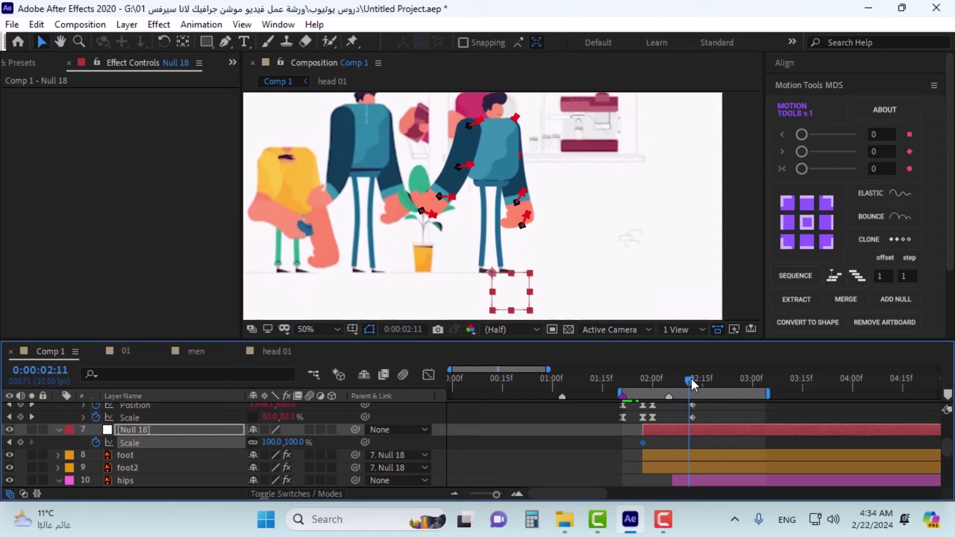
pyautogui.click(20, 442)
# Step: At 0:00:01:27, unlink Null 18's Scale proportions and set its scale to 100, 34%
pyautogui.click(642, 386)
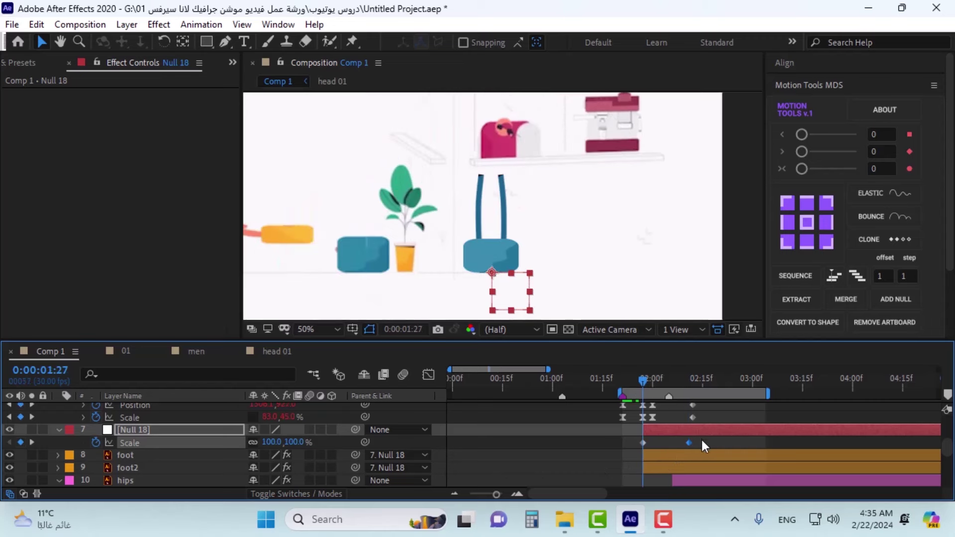
pyautogui.click(642, 442)
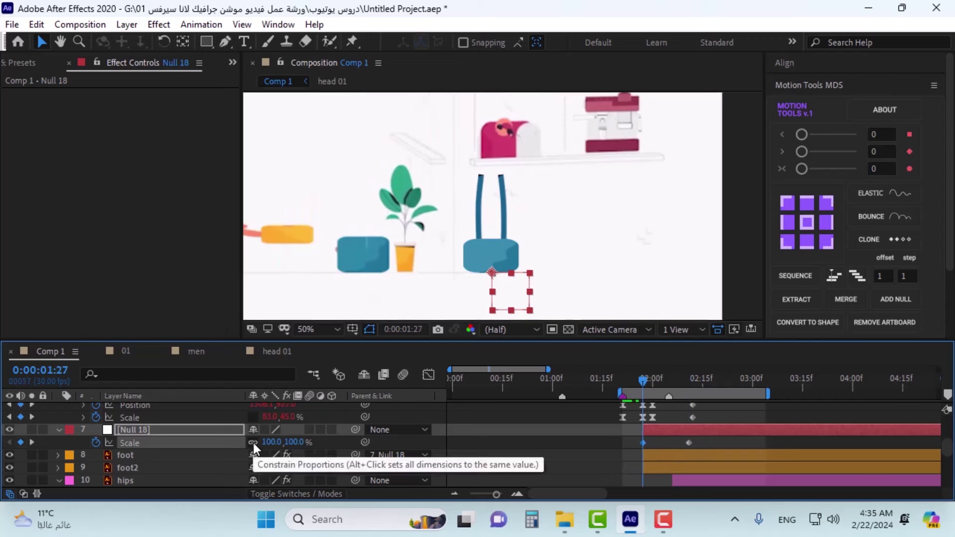
pyautogui.click(253, 443)
pyautogui.moveTo(292, 442); pyautogui.dragTo(245, 446)
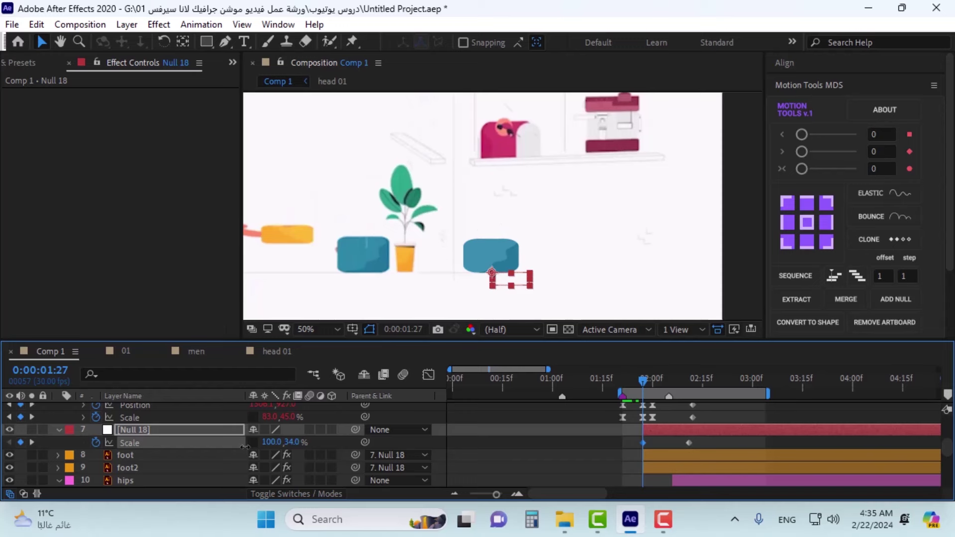
# Step: Review how the legs and hips line up with the body between 0:00:01:27 and 0:00:02:23
pyautogui.moveTo(644, 380); pyautogui.dragTo(693, 369)
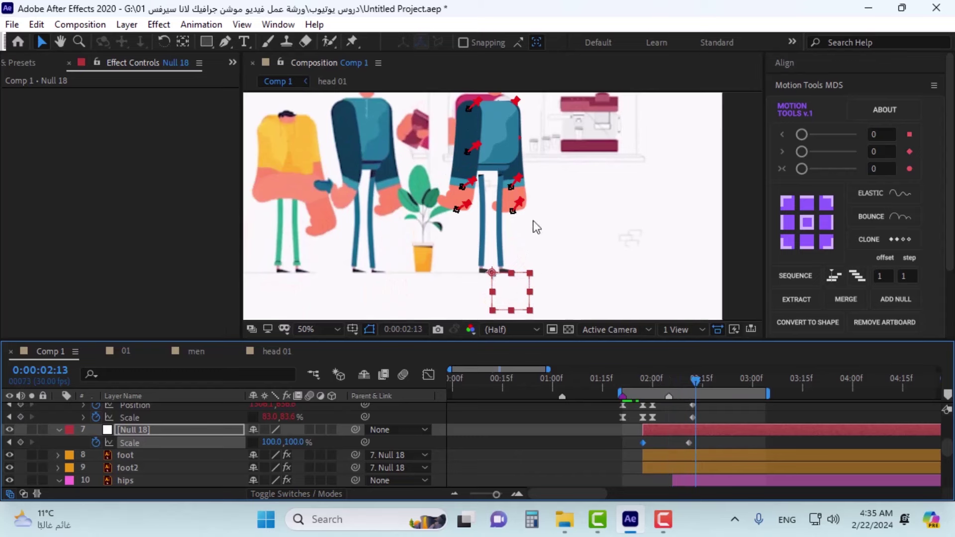
pyautogui.scroll(2, 477, 151)
pyautogui.scroll(2, 478, 153)
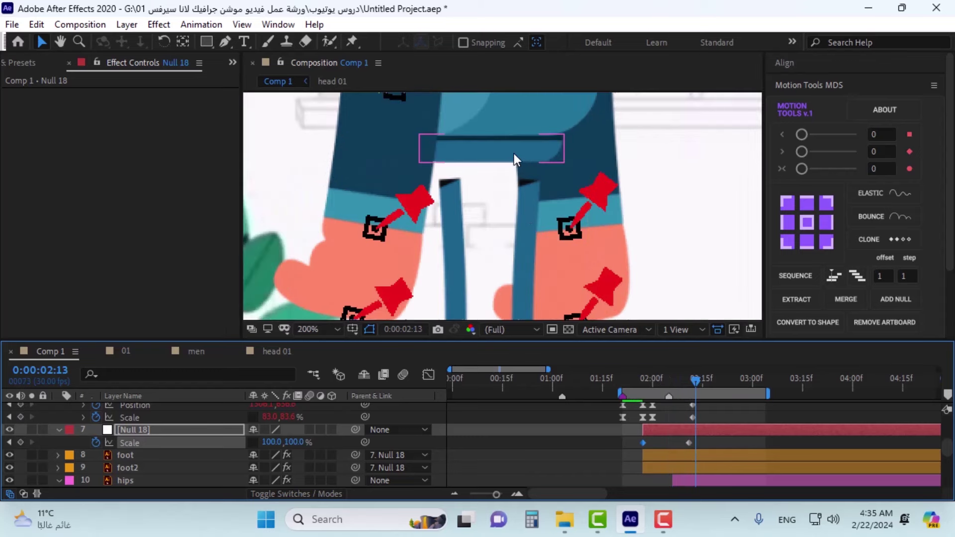
pyautogui.scroll(-4, 517, 154)
pyautogui.moveTo(647, 382); pyautogui.dragTo(729, 396)
pyautogui.click(720, 408)
pyautogui.scroll(-5, 695, 425)
pyautogui.scroll(3, 169, 423)
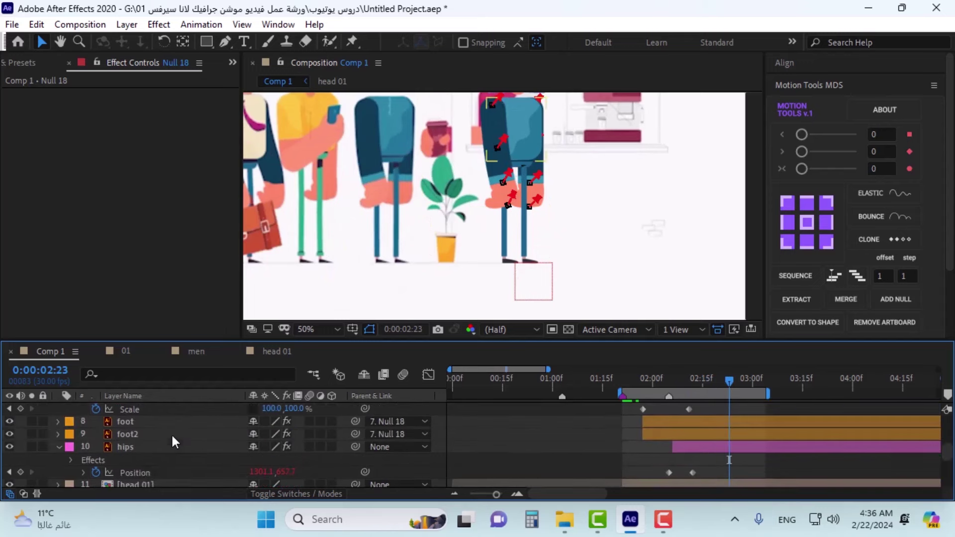
# Step: Remove the hips layer's Position keyframes and expression, and delete its Elastic Controller Position effect
pyautogui.click(688, 452)
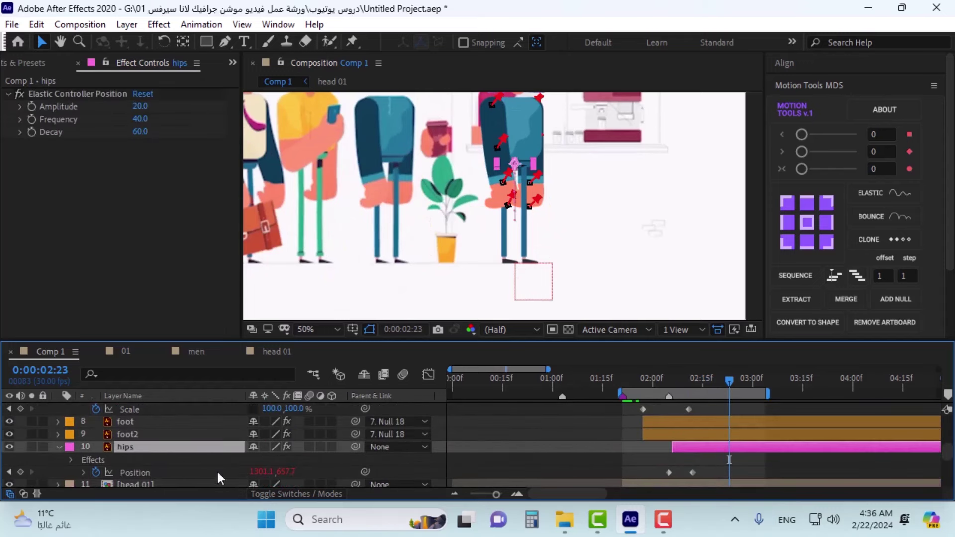
pyautogui.moveTo(729, 382); pyautogui.dragTo(758, 382)
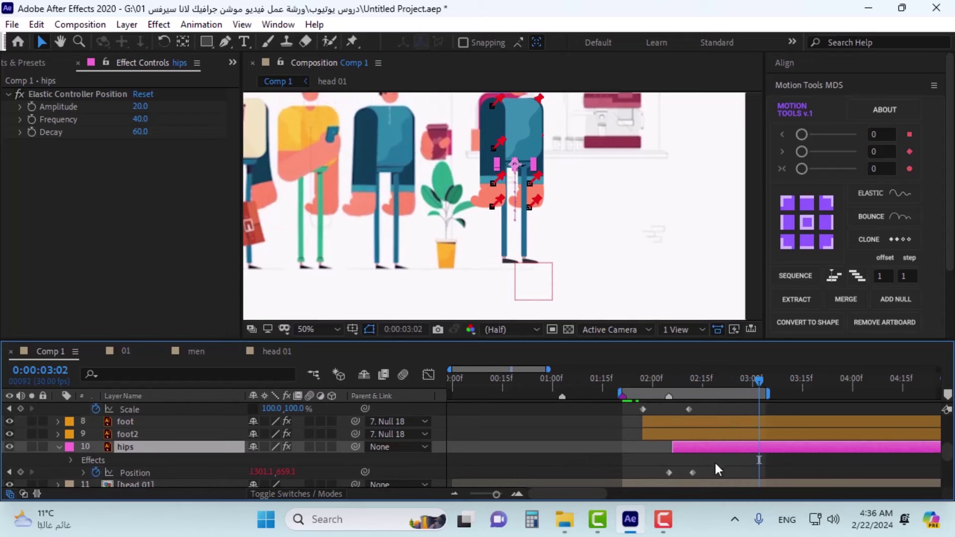
pyautogui.moveTo(714, 461); pyautogui.dragTo(616, 485)
pyautogui.press('Delete')
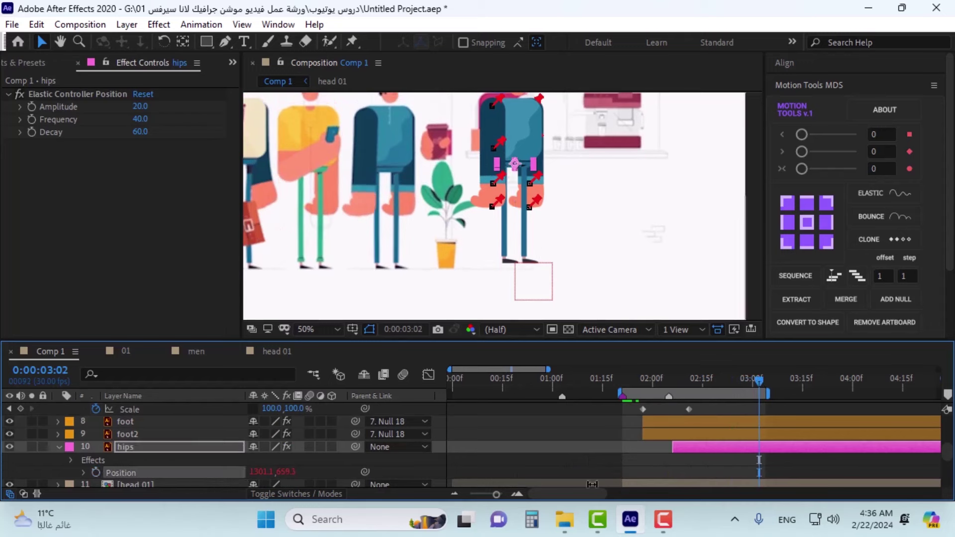
pyautogui.keyDown('alt'); pyautogui.click(94, 472); pyautogui.keyUp('alt')
pyautogui.click(39, 96)
pyautogui.press('Delete')
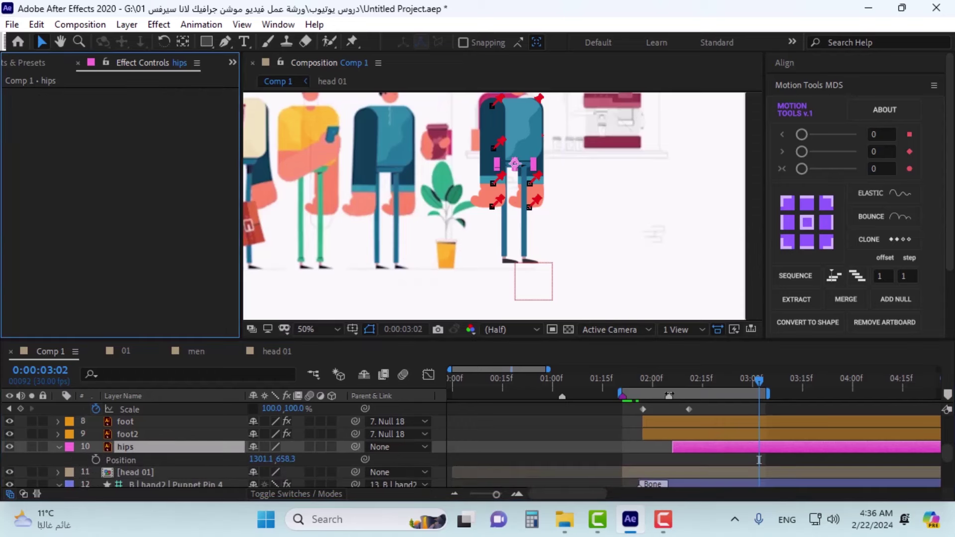
# Step: Add Position keyframes to the hips layer at 0:00:02:06 and 0:00:02:16
pyautogui.scroll(-5, 684, 443)
pyautogui.scroll(2, 685, 444)
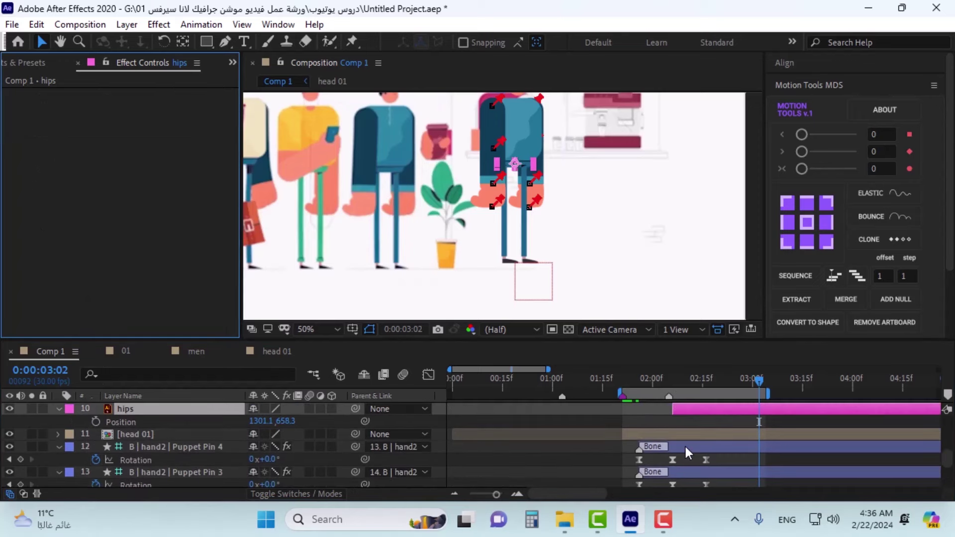
pyautogui.click(672, 382)
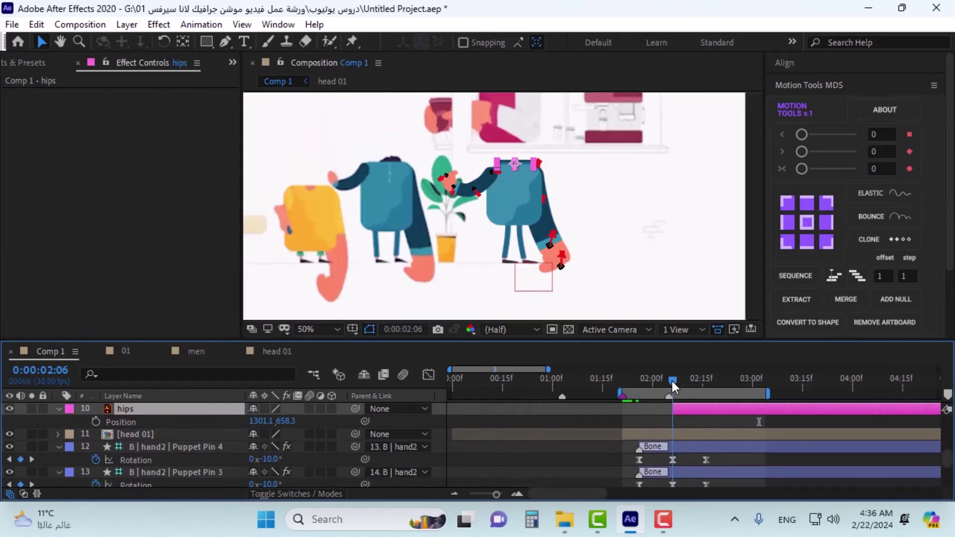
pyautogui.moveTo(672, 381); pyautogui.dragTo(673, 381)
pyautogui.click(96, 422)
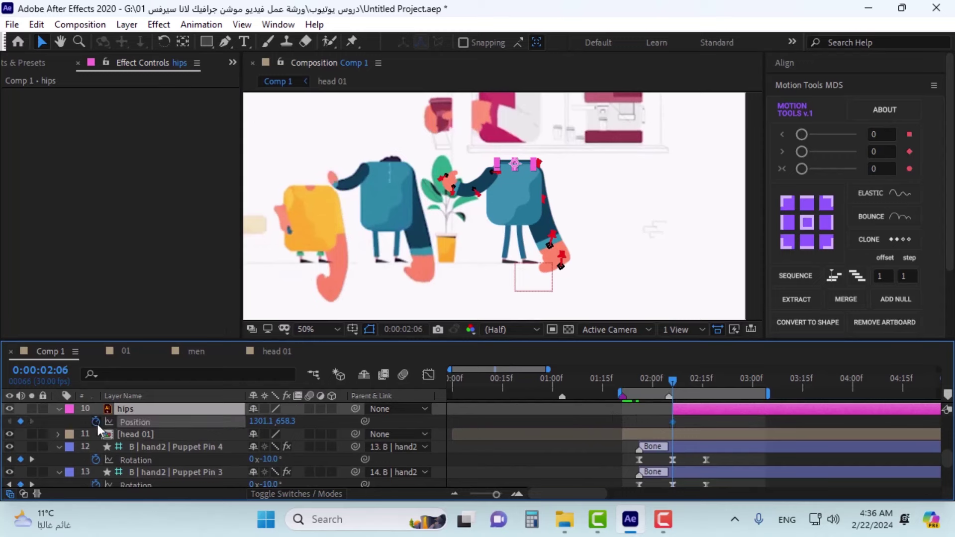
pyautogui.click(710, 389)
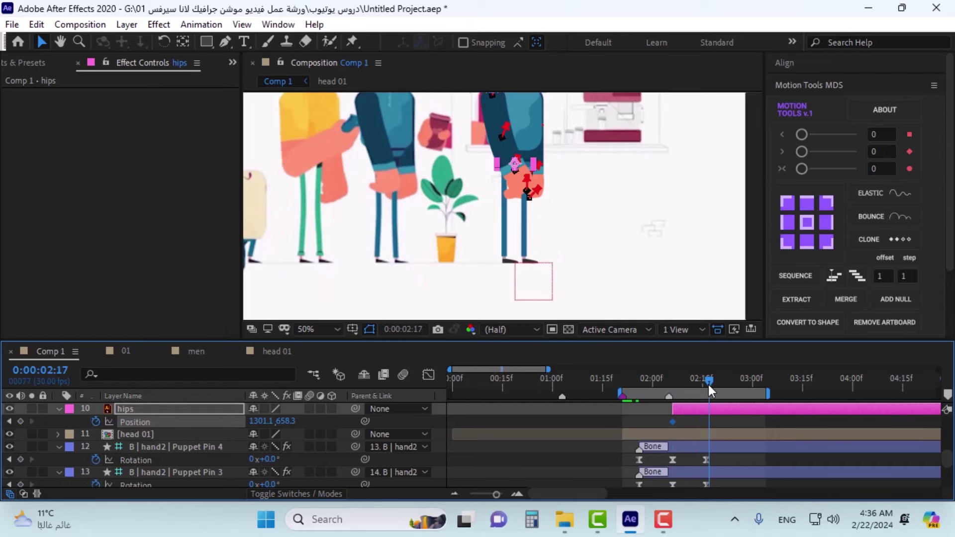
pyautogui.click(706, 384)
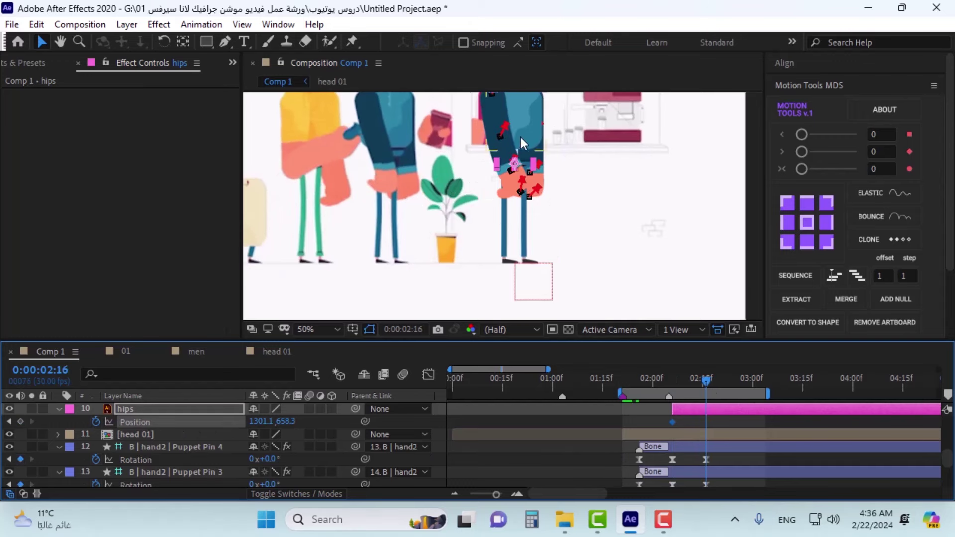
pyautogui.scroll(4, 520, 136)
pyautogui.scroll(-2, 542, 162)
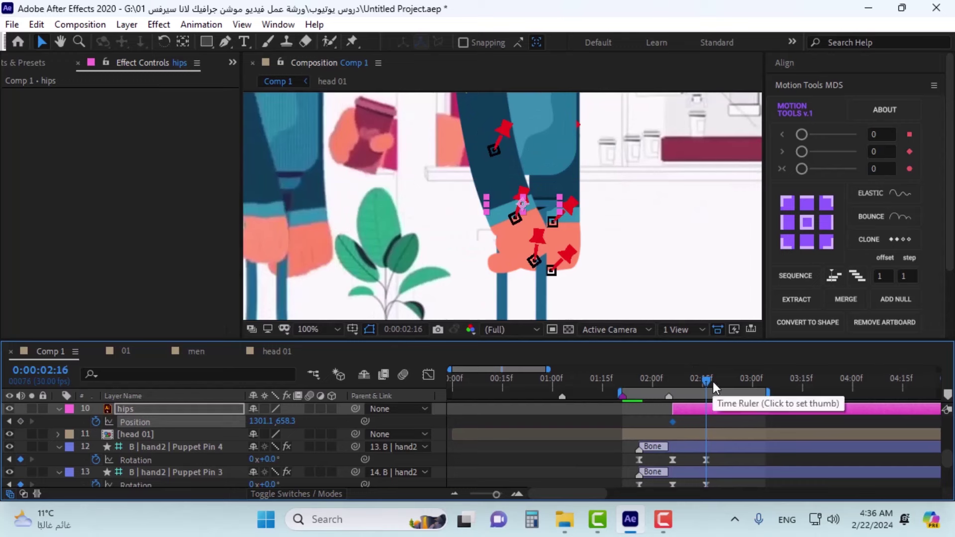
pyautogui.moveTo(715, 380)
pyautogui.mouseDown()
pyautogui.moveTo(739, 386)
pyautogui.moveTo(706, 394)
pyautogui.mouseUp()
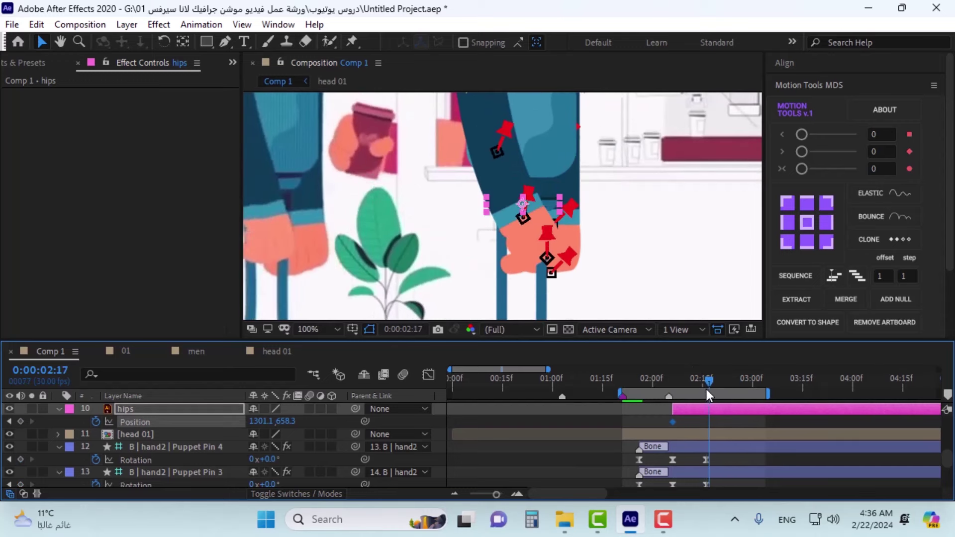
pyautogui.click(20, 421)
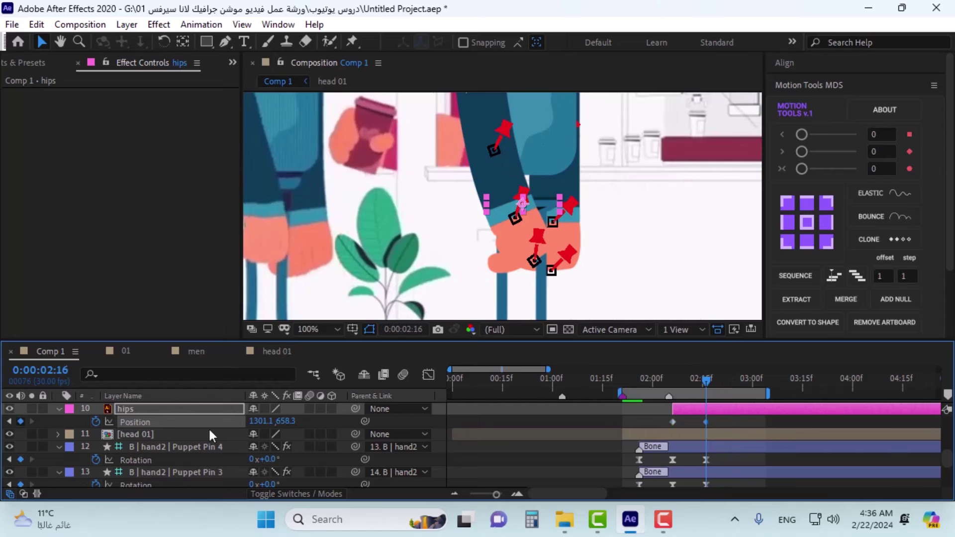
# Step: At 0:00:02:06, lower the hips to the body's bottom edge, at Position 1301.1, 810.3
pyautogui.click(673, 422)
pyautogui.press('j')
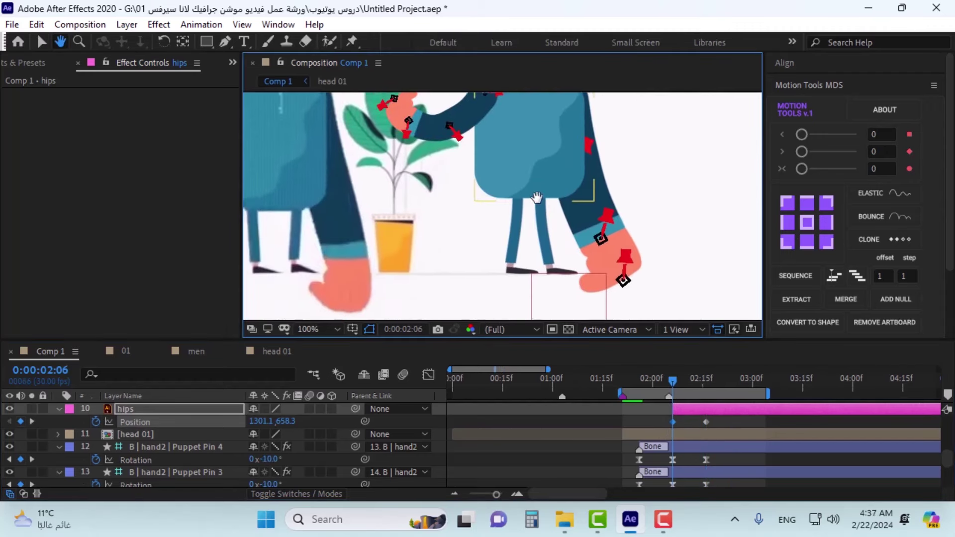
pyautogui.hotkey('shift', 'Down')
pyautogui.hotkey('shift', 'Down')
pyautogui.hotkey('shift', 'Down')
pyautogui.hotkey('shift', 'Down')
pyautogui.hotkey('shift', 'Down')
pyautogui.hotkey('shift', 'Down')
pyautogui.hotkey('shift', 'Down')
pyautogui.hotkey('shift', 'Down')
pyautogui.hotkey('shift', 'Down')
pyautogui.hotkey('shift', 'Down')
pyautogui.hotkey('shift', 'Down')
pyautogui.hotkey('shift', 'Down')
pyautogui.hotkey('shift', 'Down')
pyautogui.hotkey('shift', 'Down')
pyautogui.hotkey('shift', 'Down')
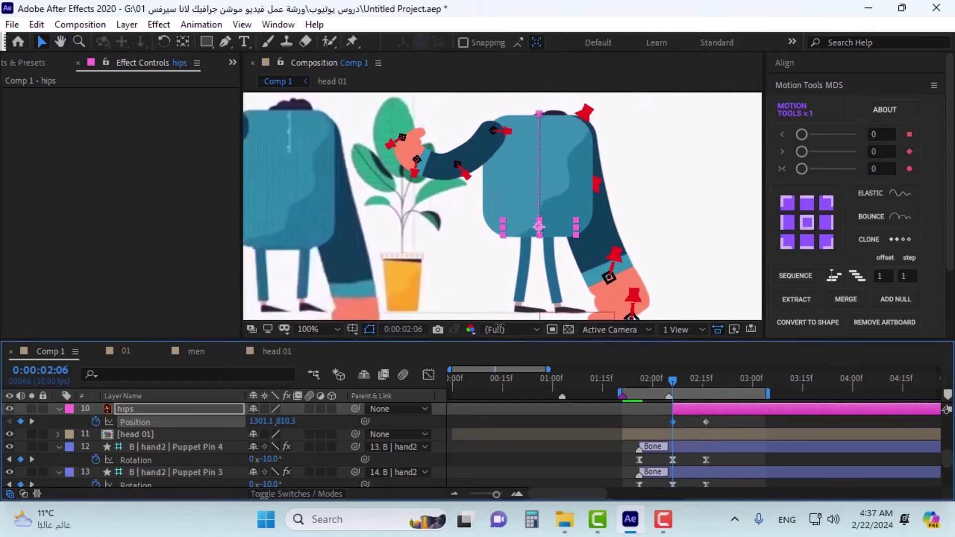
# Step: Shift the hips' second Position keyframe a few frames earlier and preview the timing against the body
pyautogui.moveTo(674, 375); pyautogui.dragTo(694, 377)
pyautogui.moveTo(707, 422)
pyautogui.mouseDown()
pyautogui.moveTo(697, 429)
pyautogui.moveTo(693, 421)
pyautogui.mouseUp()
pyautogui.press('space')
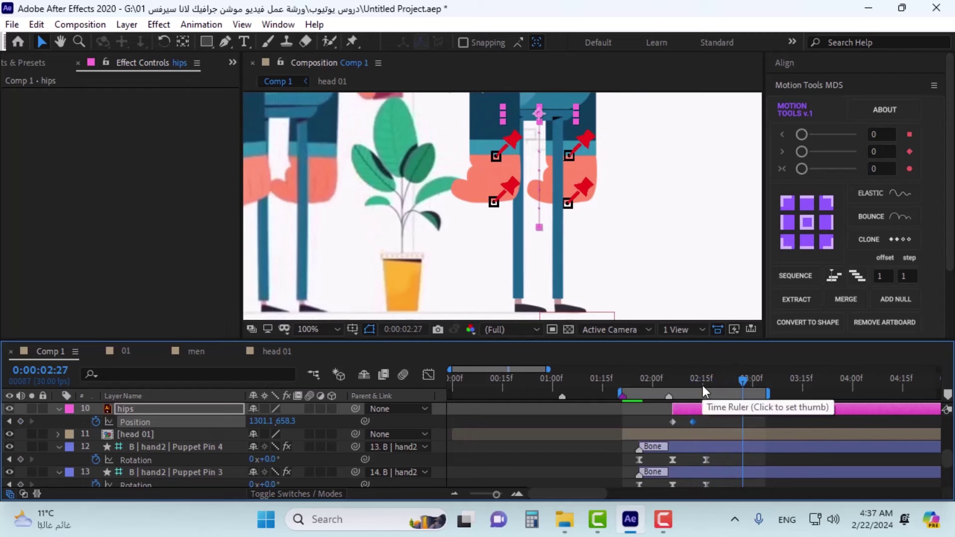
pyautogui.moveTo(702, 386); pyautogui.dragTo(729, 386)
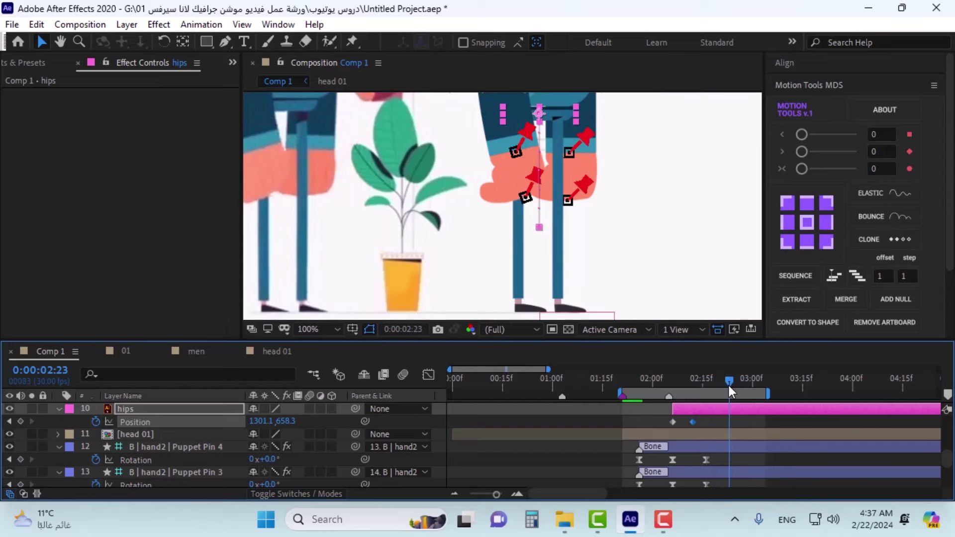
# Step: Try parenting the keyframed hips layer to the body layer and check its motion around 0:00:02:10
pyautogui.click(401, 411)
pyautogui.click(425, 162)
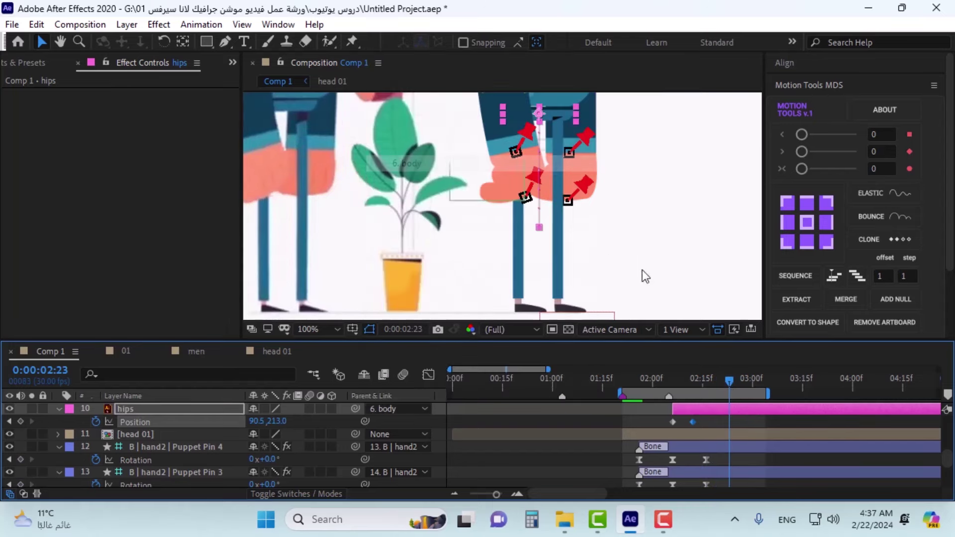
pyautogui.moveTo(672, 387); pyautogui.dragTo(686, 371)
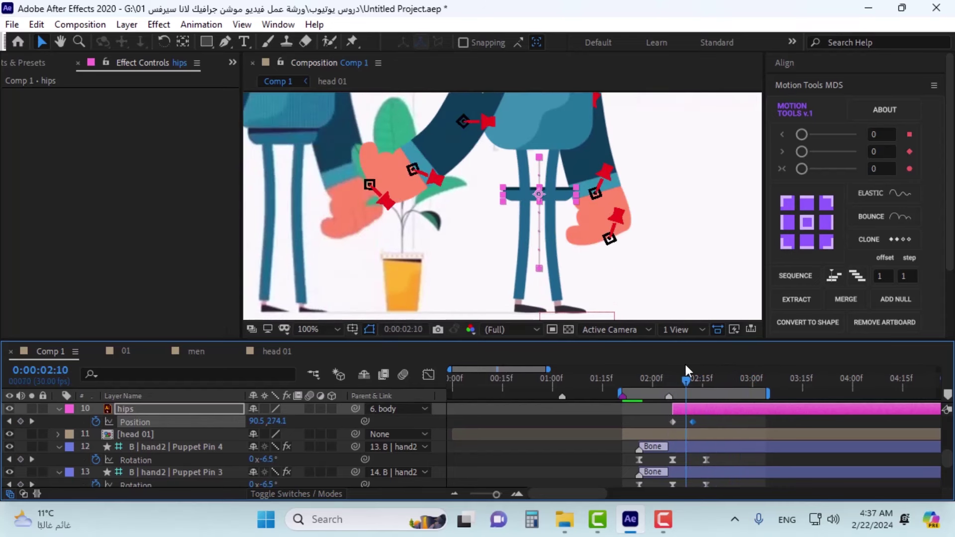
# Step: Undo the hips parenting, the keyframe shift, the lowered position and the new Position keyframes
pyautogui.hotkey('ctrl', 'z')
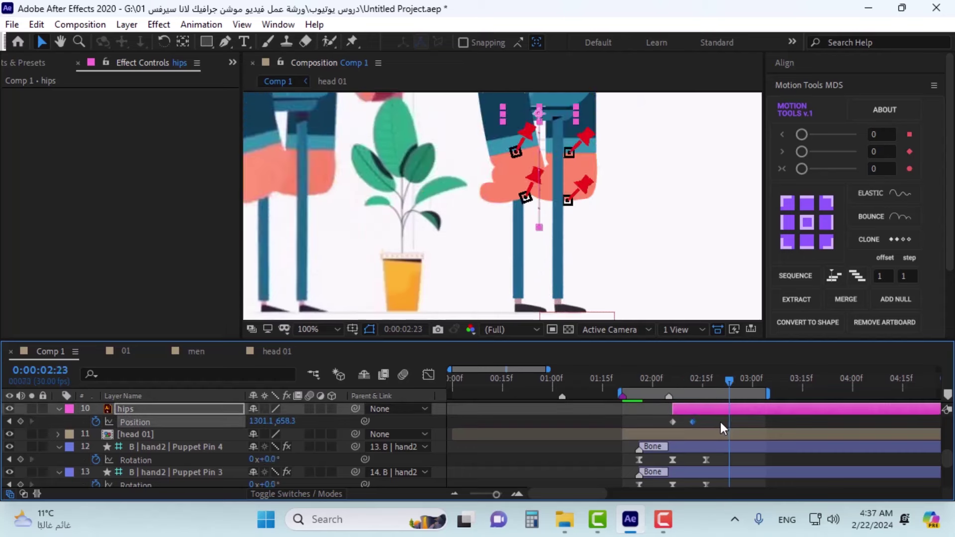
pyautogui.hotkey('ctrl', 'z')
pyautogui.hotkey('ctrl', 'z')
pyautogui.hotkey('ctrl', 'z')
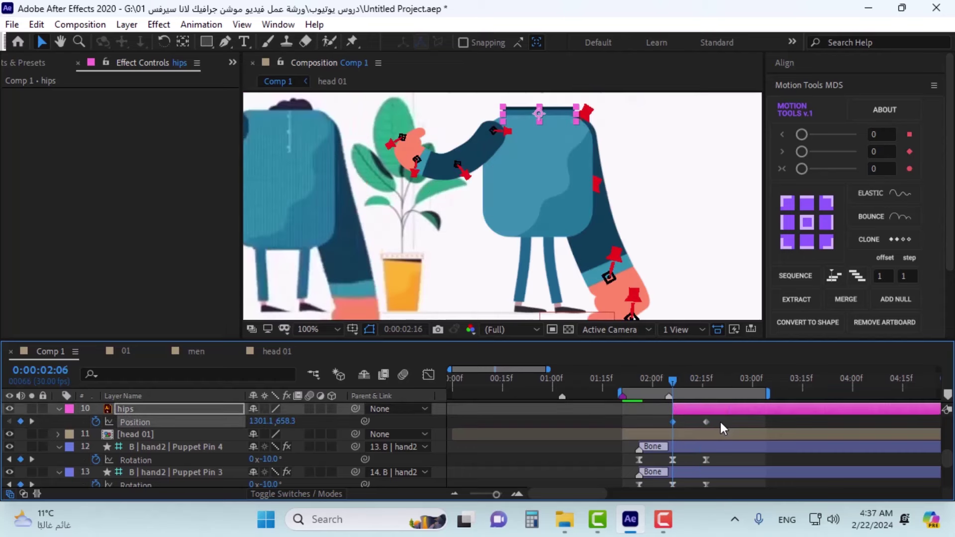
pyautogui.hotkey('ctrl', 'z')
pyautogui.hotkey('ctrl', 'z')
pyautogui.hotkey('ctrl', 'z')
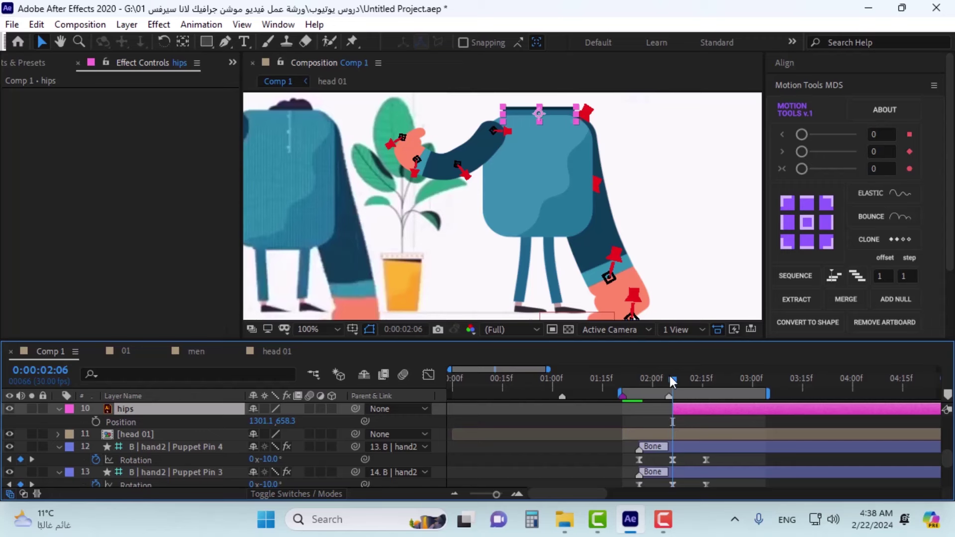
# Step: At 0:00:03:05, parent the hips layer without Position keyframes to the body layer and preview the motion
pyautogui.moveTo(669, 377); pyautogui.dragTo(769, 377)
pyautogui.click(390, 414)
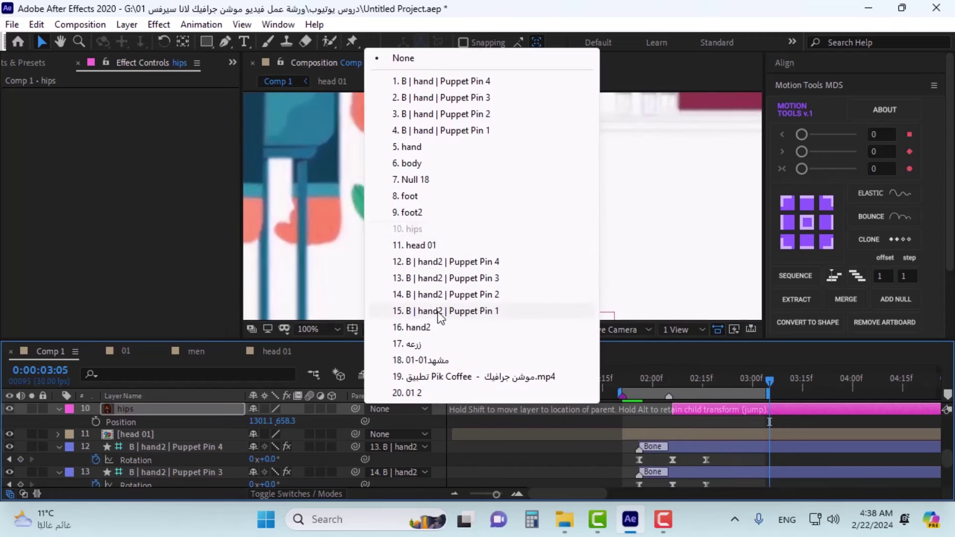
pyautogui.click(413, 164)
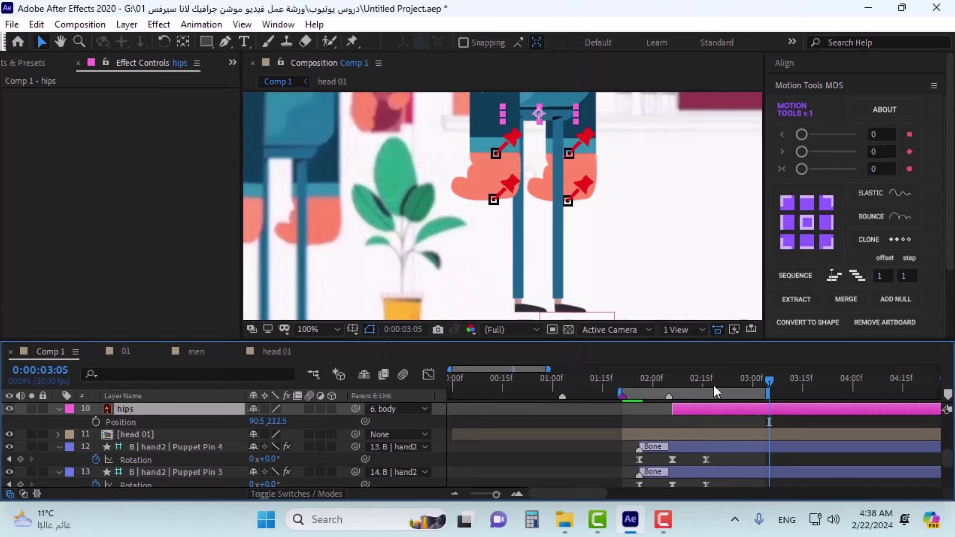
pyautogui.moveTo(733, 387)
pyautogui.mouseDown()
pyautogui.moveTo(664, 384)
pyautogui.moveTo(741, 377)
pyautogui.moveTo(729, 380)
pyautogui.mouseUp()
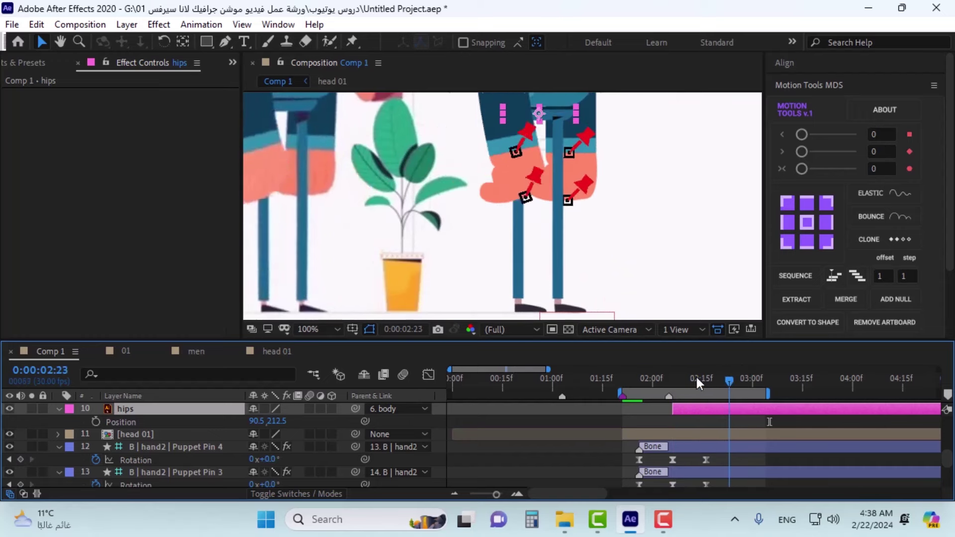
pyautogui.click(680, 381)
pyautogui.press('space')
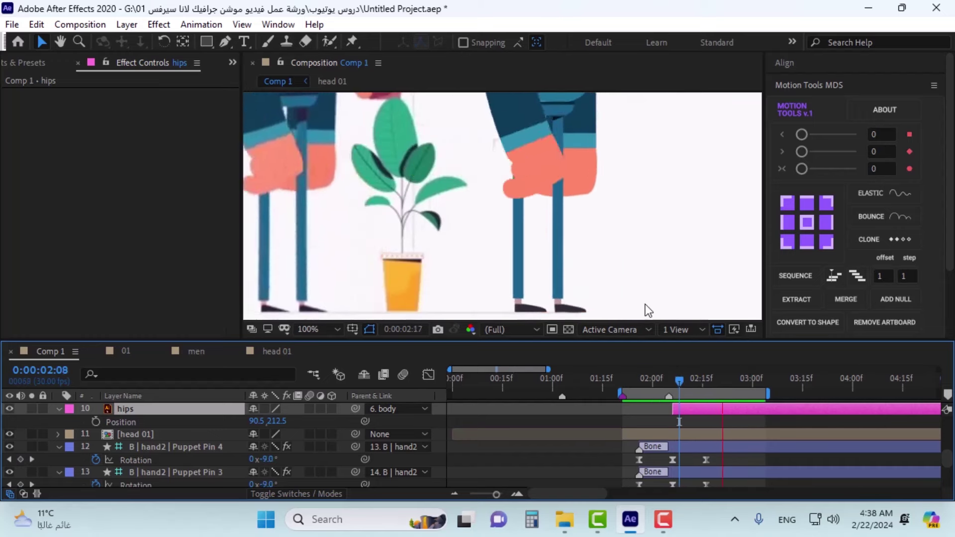
pyautogui.press('space')
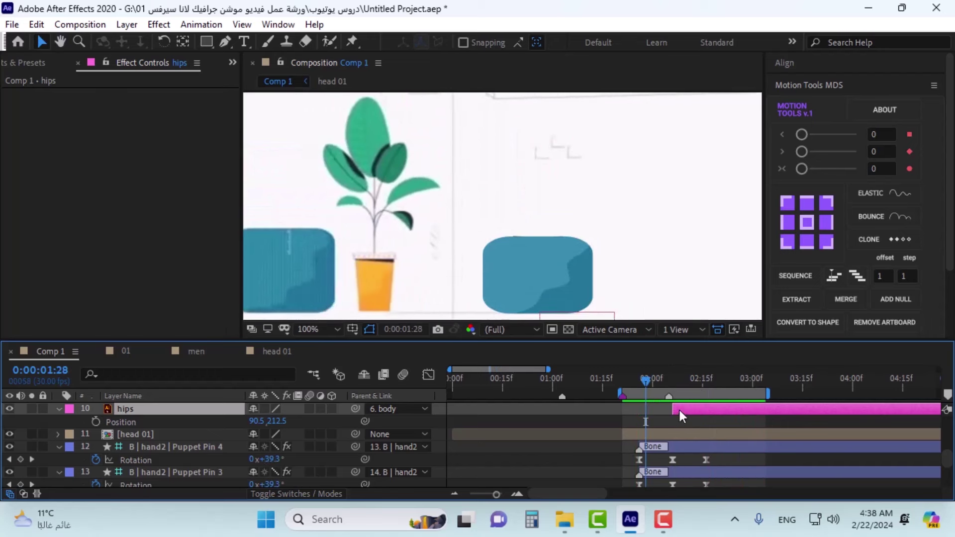
# Step: Trim the start of the hips layer to 0:00:02:07
pyautogui.click(676, 383)
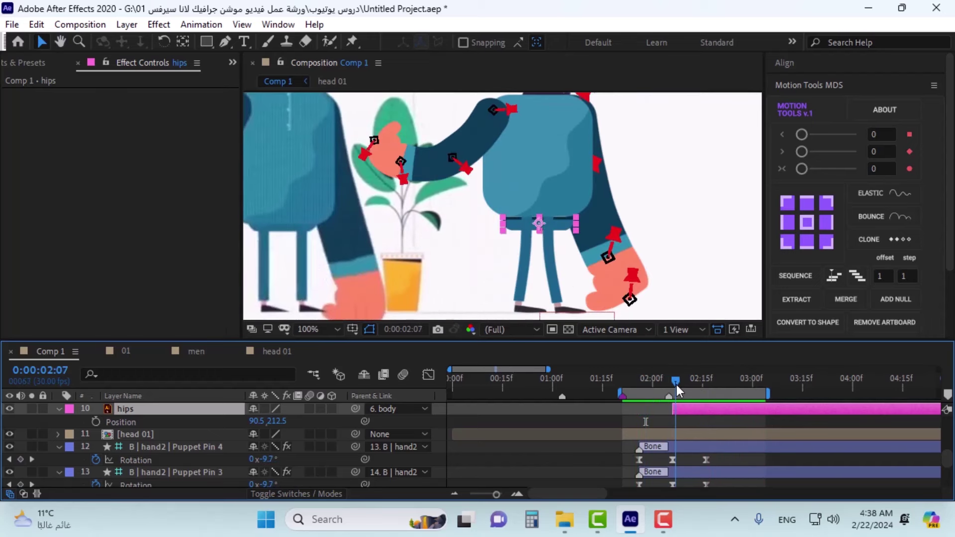
pyautogui.click(680, 421)
pyautogui.click(680, 410)
pyautogui.moveTo(684, 413); pyautogui.dragTo(688, 411)
# Step: Nudge the hips vertically to Position 90.5, 211.7, checking the fit under the body at 0:00:02:24
pyautogui.hotkey('shift', 'Up')
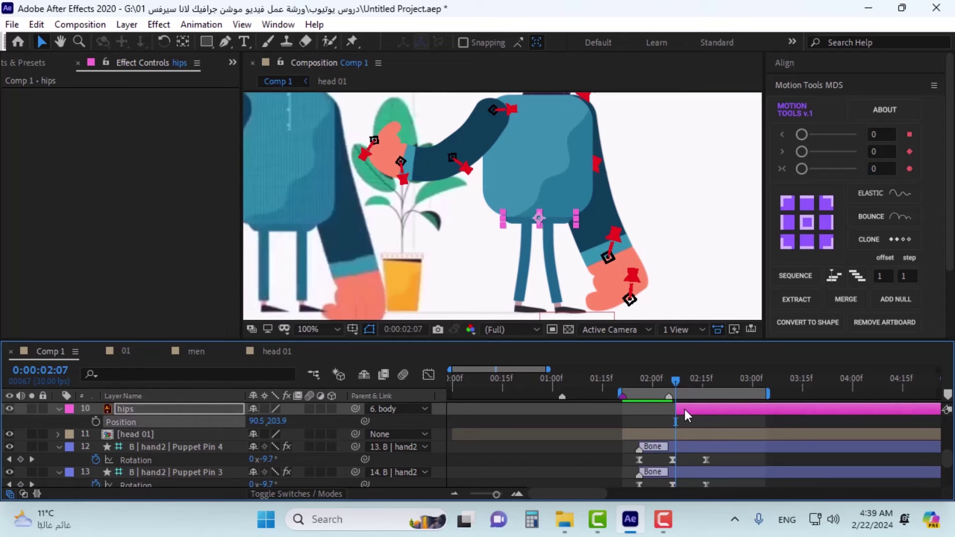
pyautogui.press(',')
pyautogui.click(733, 381)
pyautogui.scroll(3, 553, 145)
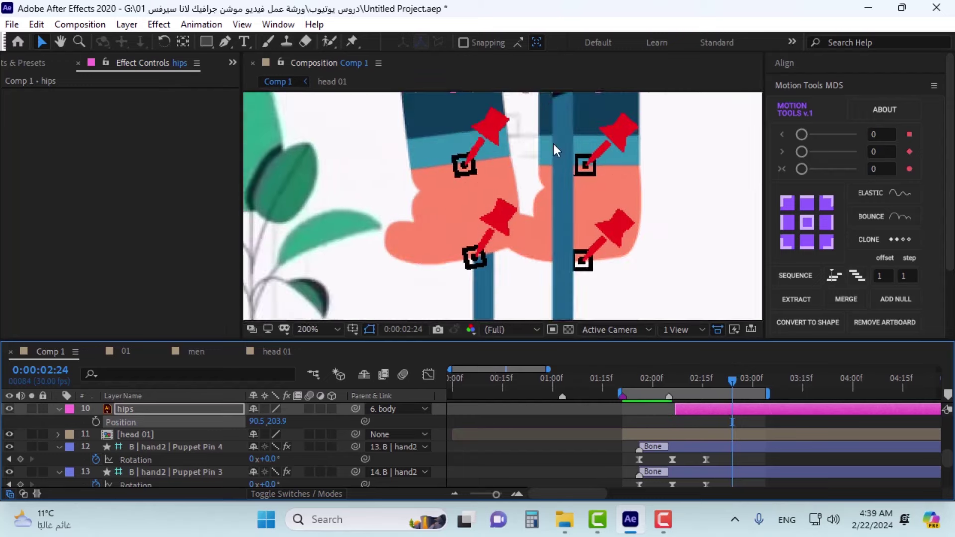
pyautogui.press('h')
pyautogui.press('v')
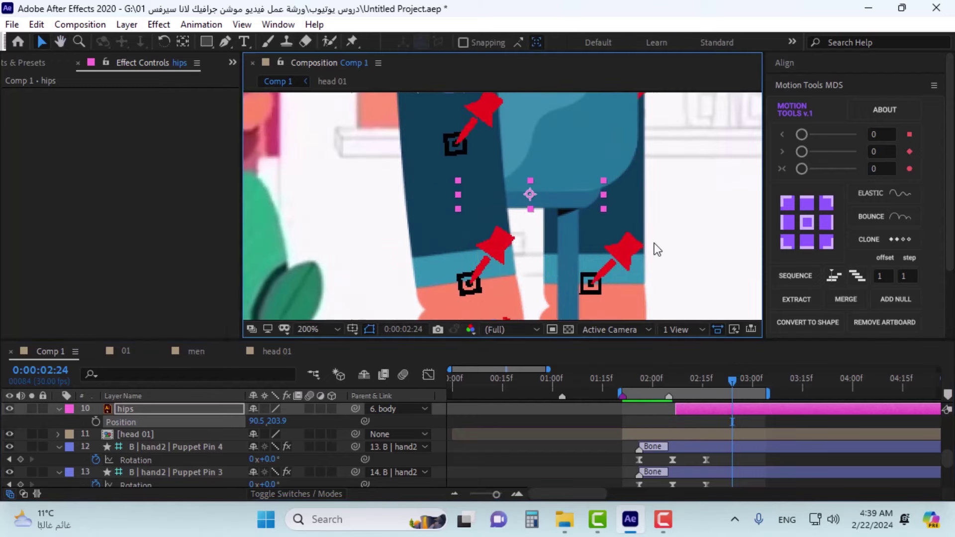
pyautogui.hotkey('shift', 'Down')
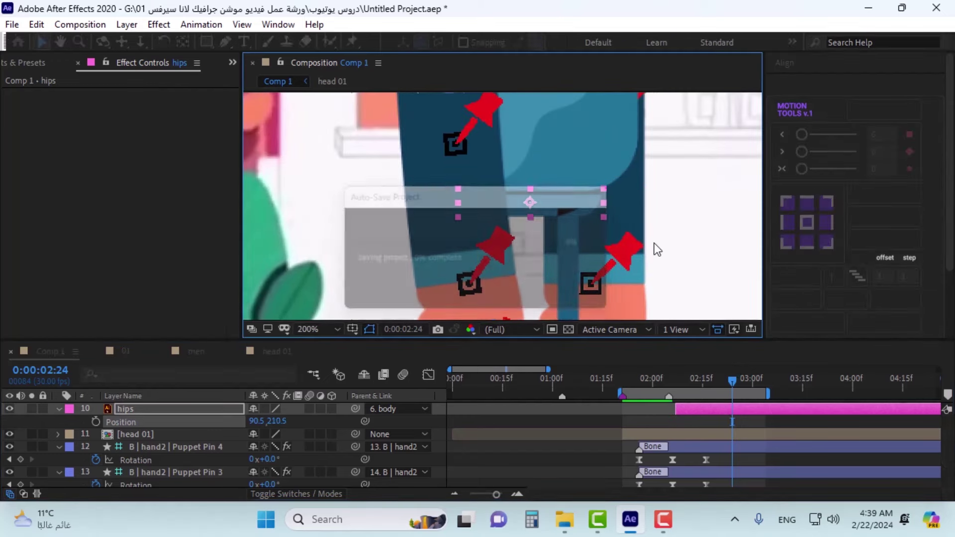
pyautogui.press('Down')
pyautogui.press('Down')
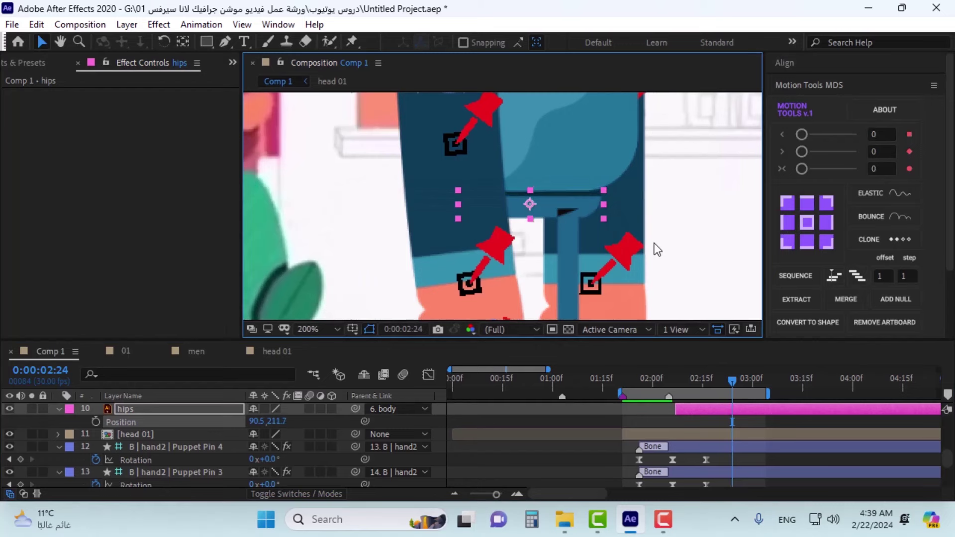
# Step: Check the fit between the hips and legs at 0:00:02:12 and look through the layers and keyframes in Comp 1
pyautogui.scroll(-2, 655, 248)
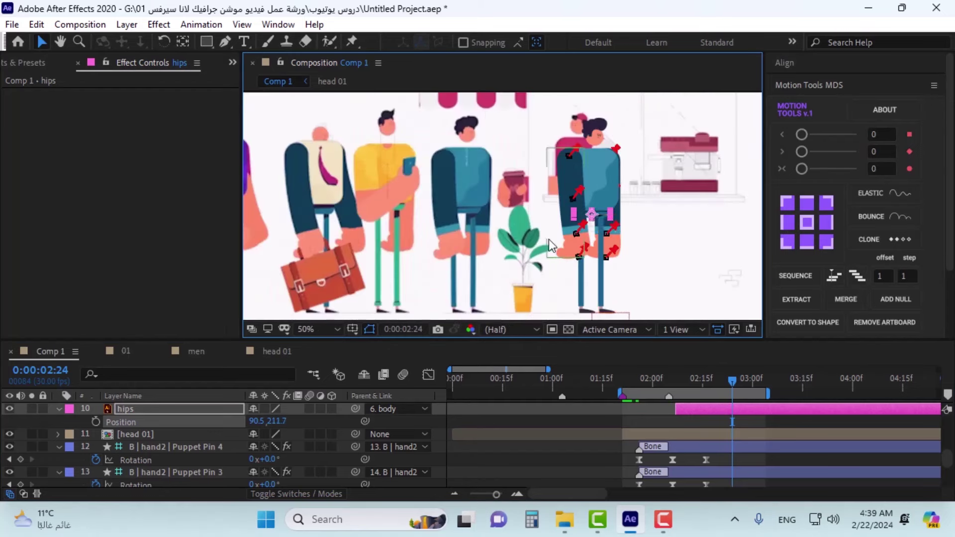
pyautogui.moveTo(731, 382); pyautogui.dragTo(676, 387)
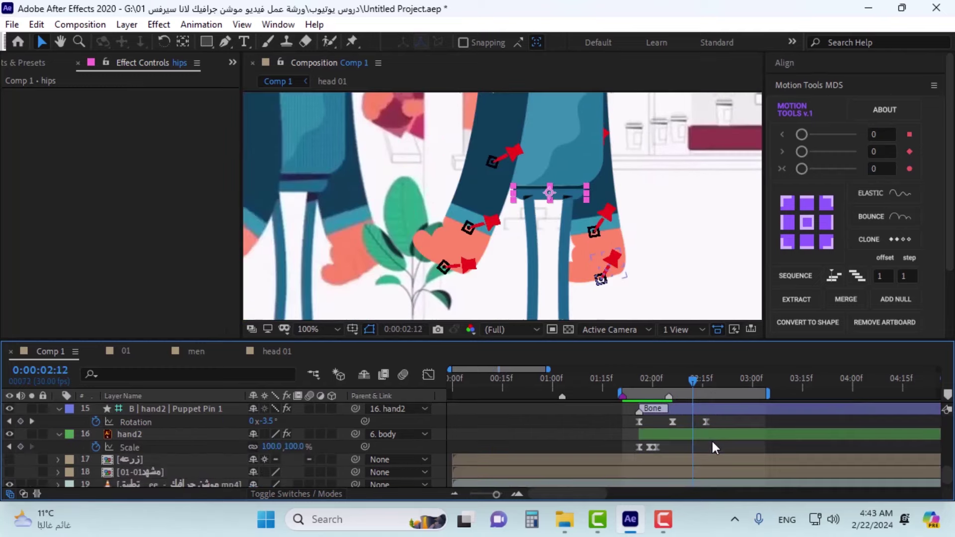
pyautogui.scroll(5, 711, 440)
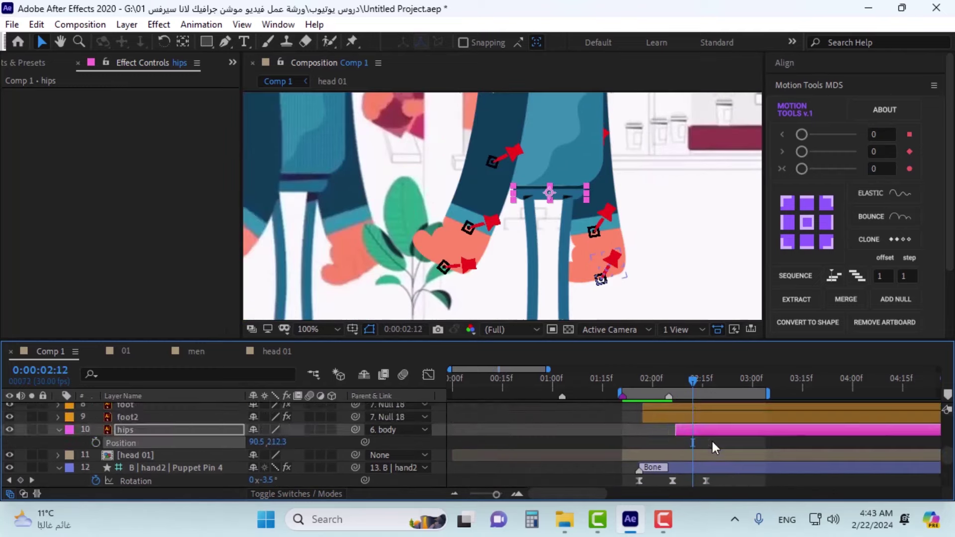
pyautogui.scroll(8, 712, 439)
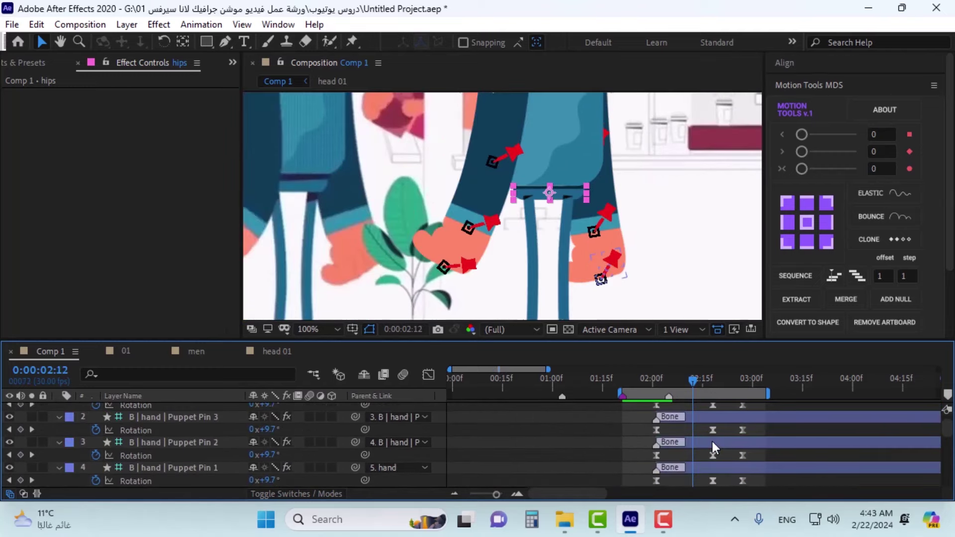
pyautogui.scroll(-6, 711, 440)
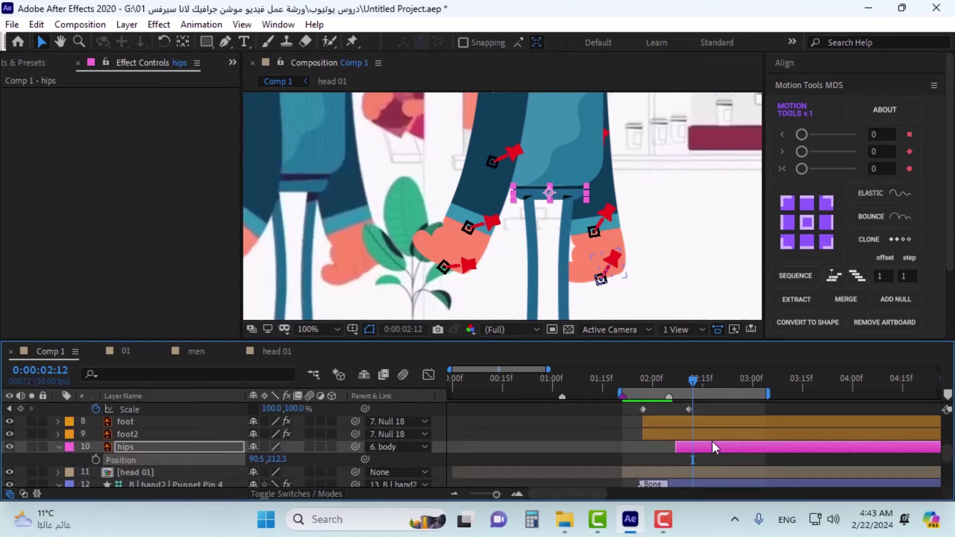
pyautogui.scroll(-5, 711, 439)
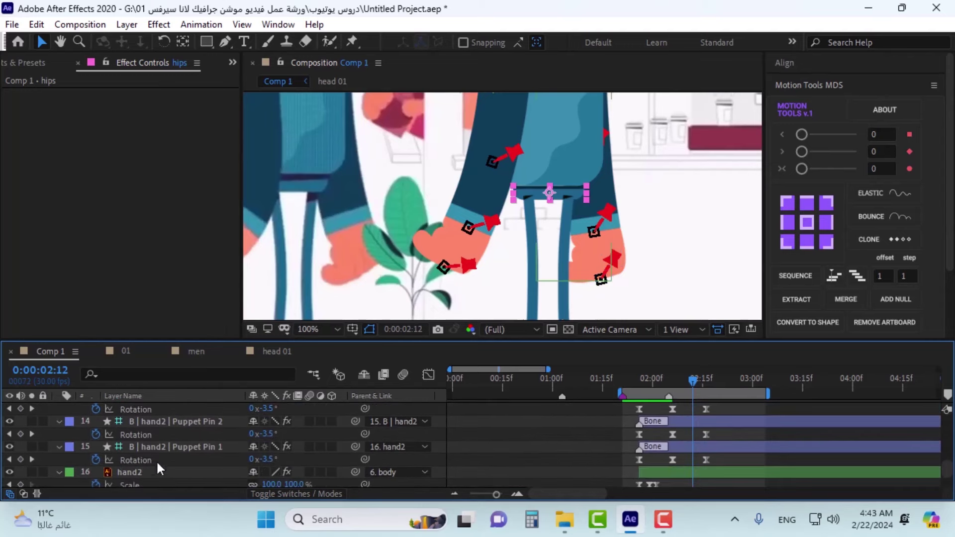
pyautogui.scroll(-1, 209, 454)
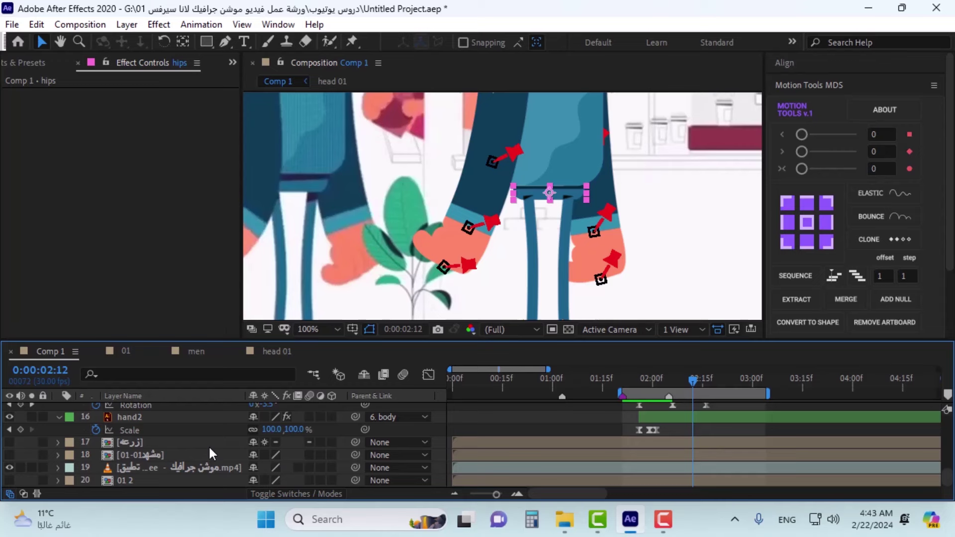
pyautogui.scroll(6, 679, 446)
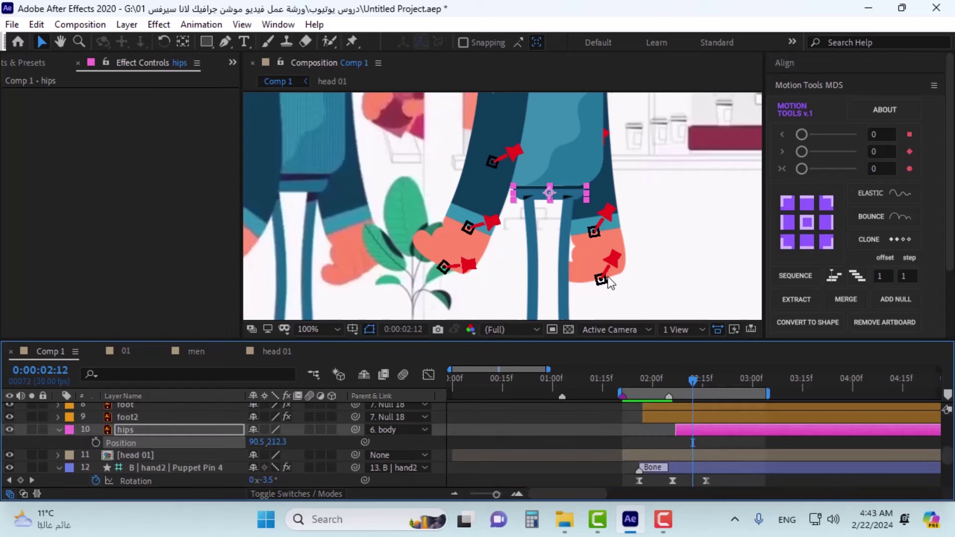
# Step: Select the foot and foot2 layers together and reveal their keyframed puppet pin properties
pyautogui.click(565, 294)
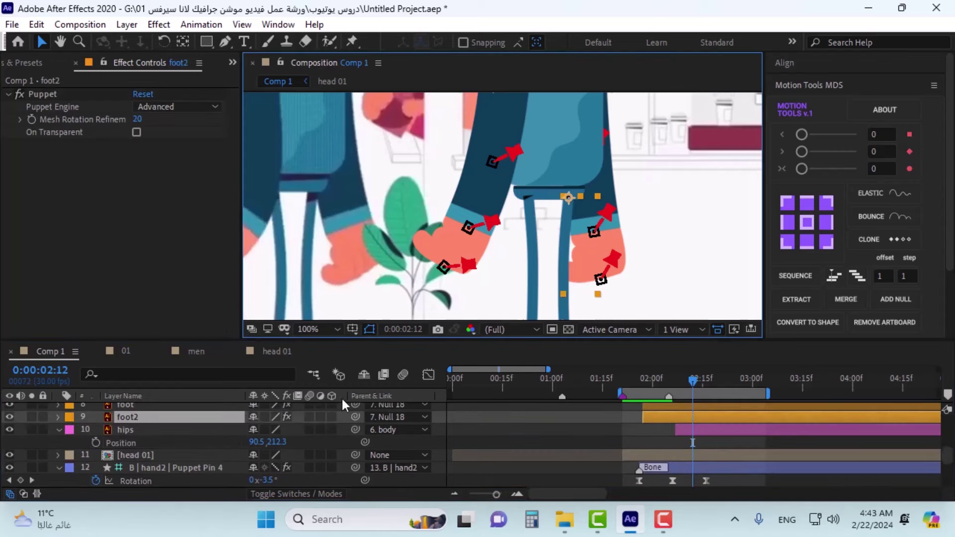
pyautogui.press(',')
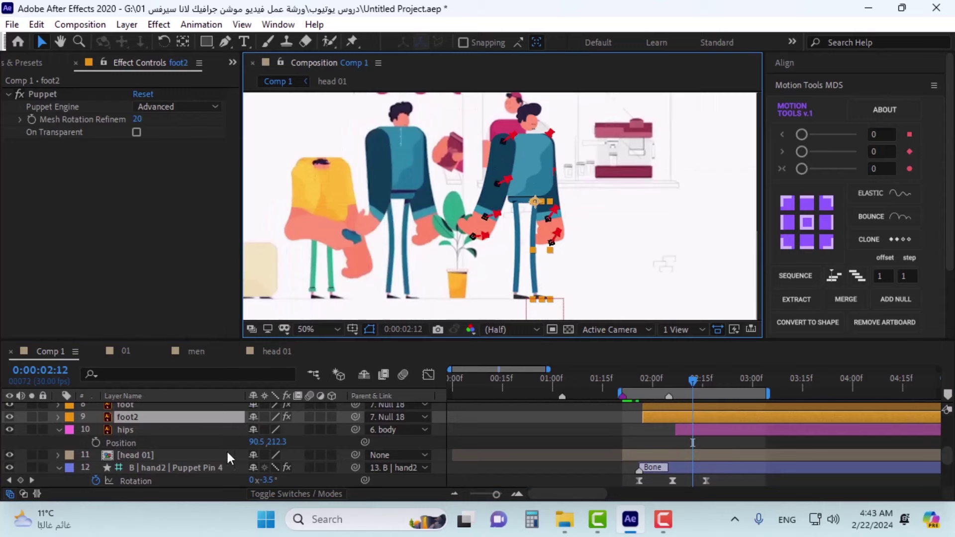
pyautogui.scroll(3, 662, 411)
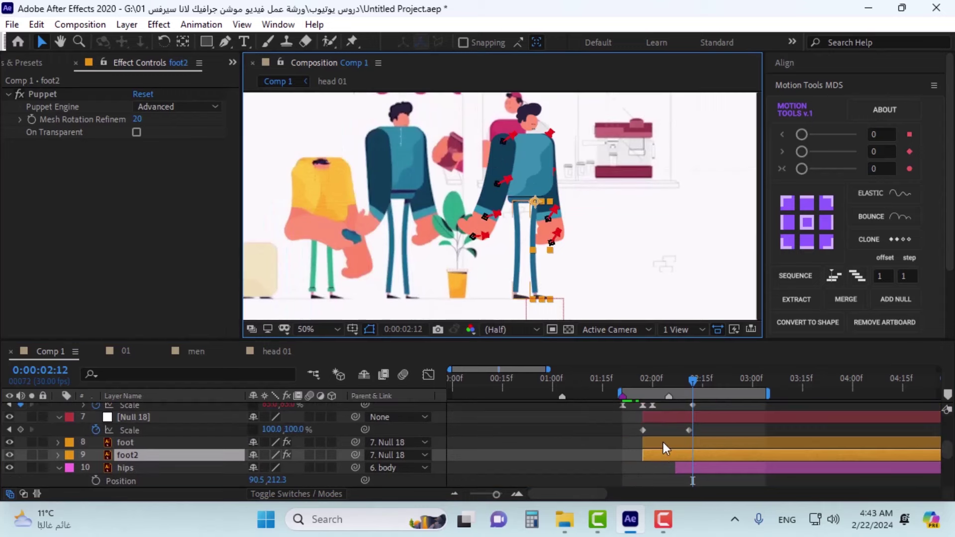
pyautogui.keyDown('ctrl'); pyautogui.click(663, 442); pyautogui.keyUp('ctrl')
pyautogui.press('u')
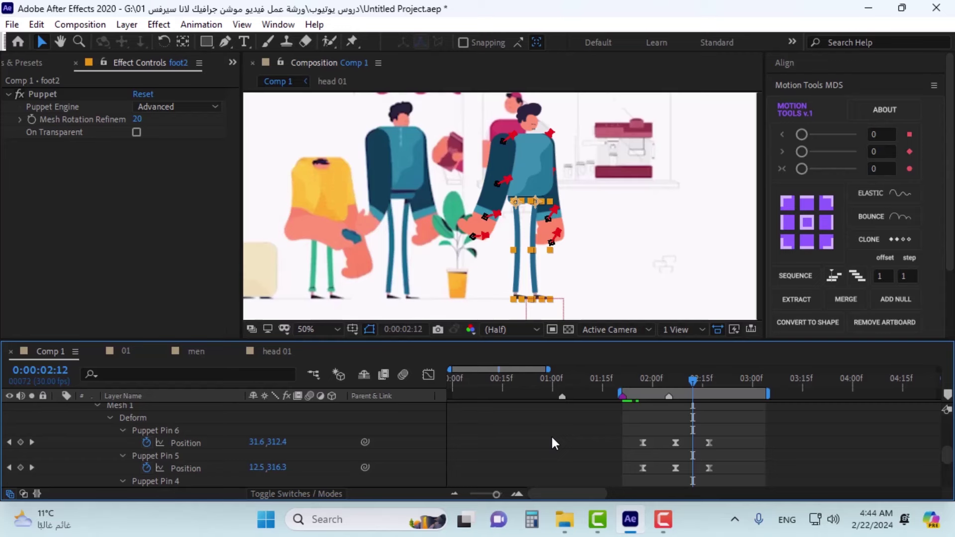
# Step: At 0:00:02:16, raise the top puppet pin of the foot2 layer so the leg reaches the hips
pyautogui.click(528, 282)
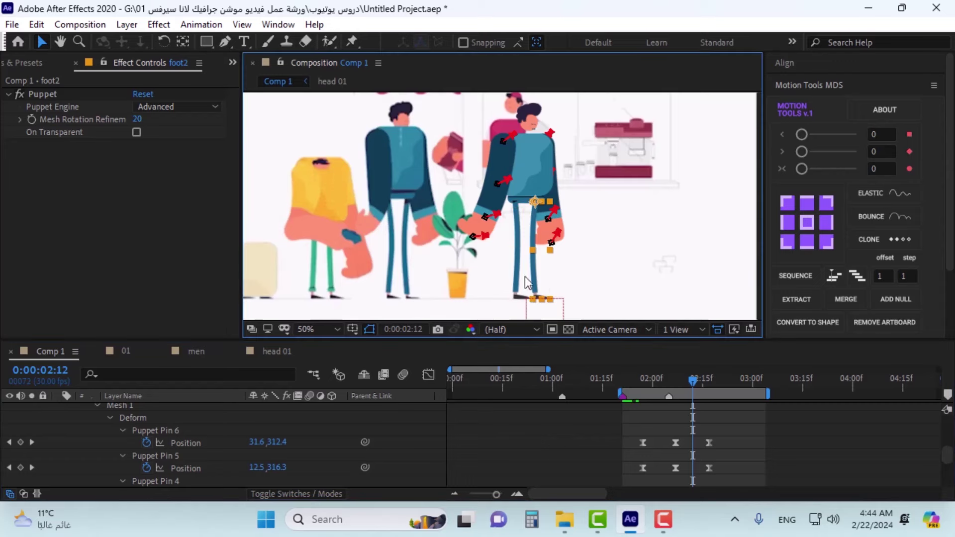
pyautogui.click(107, 106)
pyautogui.scroll(4, 548, 202)
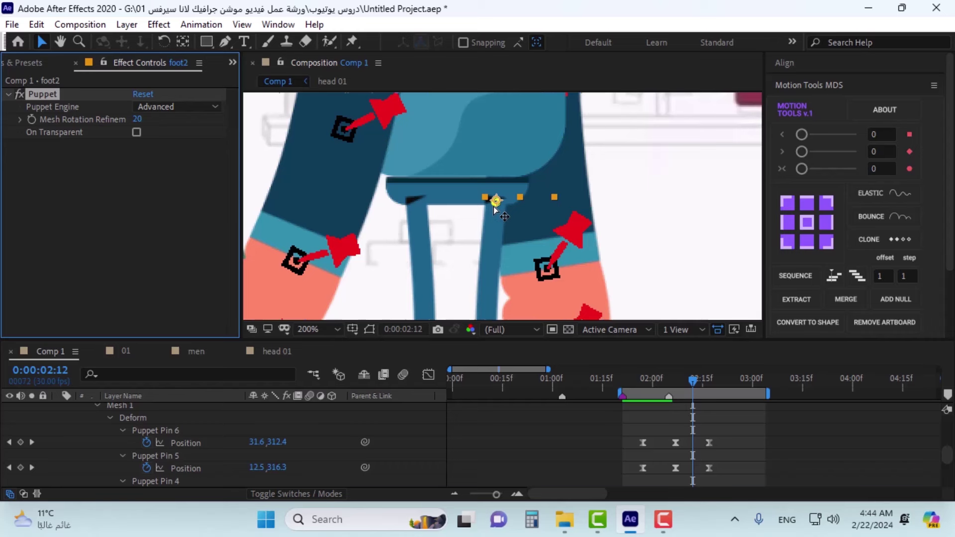
pyautogui.press('pagedown')
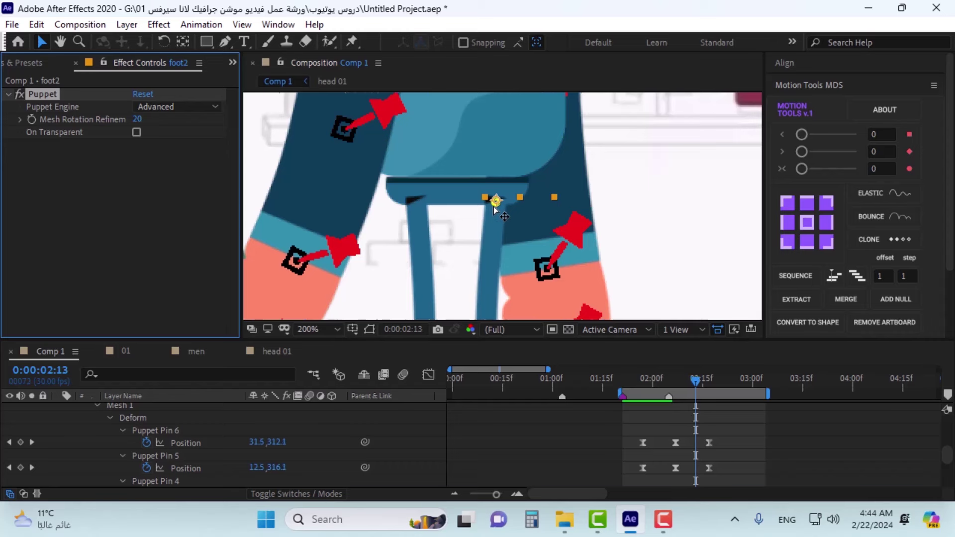
pyautogui.press('pagedown')
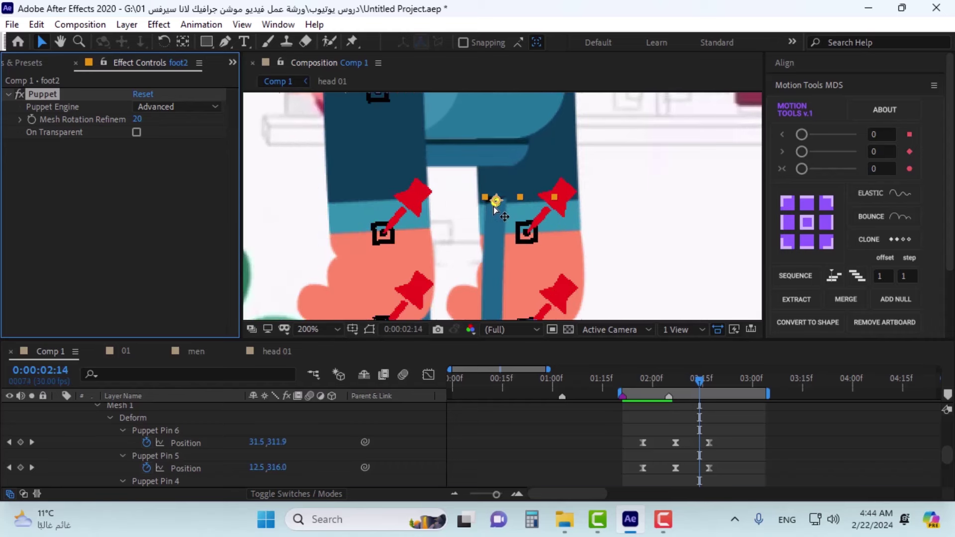
pyautogui.press('pagedown')
pyautogui.press('pagedown')
pyautogui.press('pagedown')
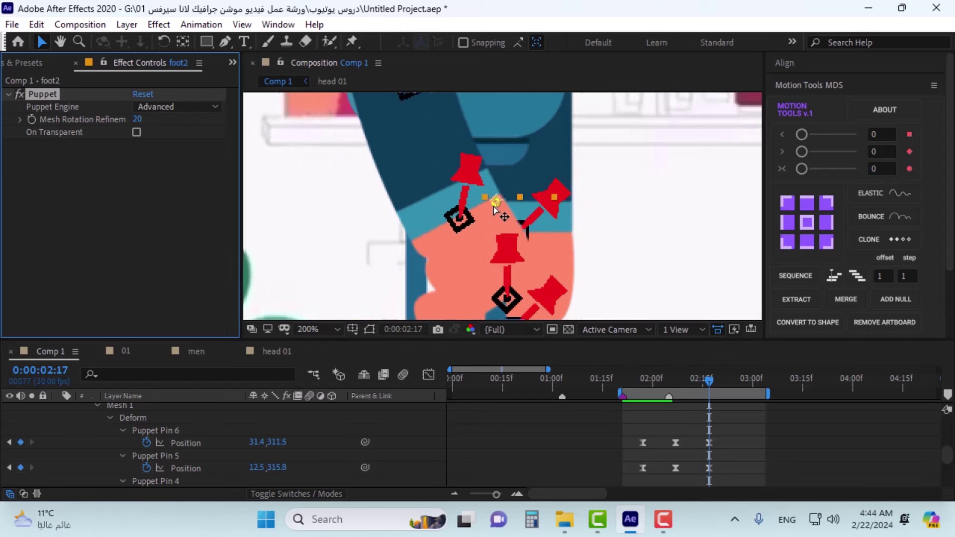
pyautogui.press('pageup')
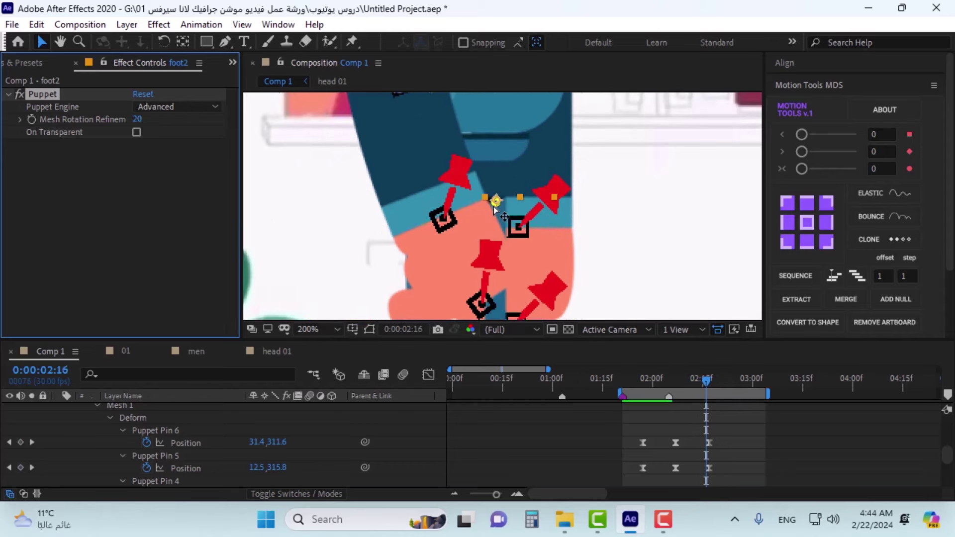
pyautogui.scroll(3, 497, 177)
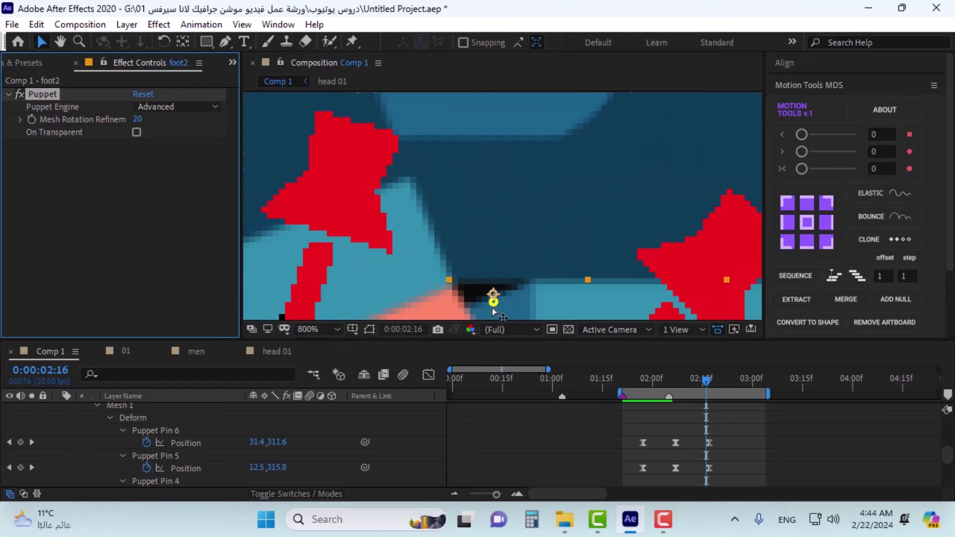
pyautogui.moveTo(491, 309); pyautogui.dragTo(498, 154)
pyautogui.scroll(-5, 538, 207)
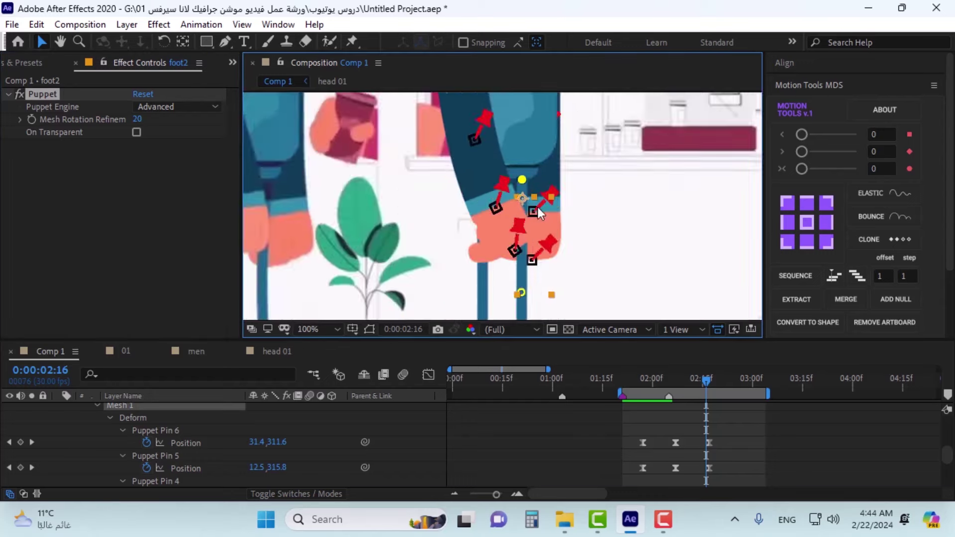
# Step: Select the foot layer and solo it briefly to inspect the upper end of the leg at 0:00:02:16
pyautogui.click(503, 298)
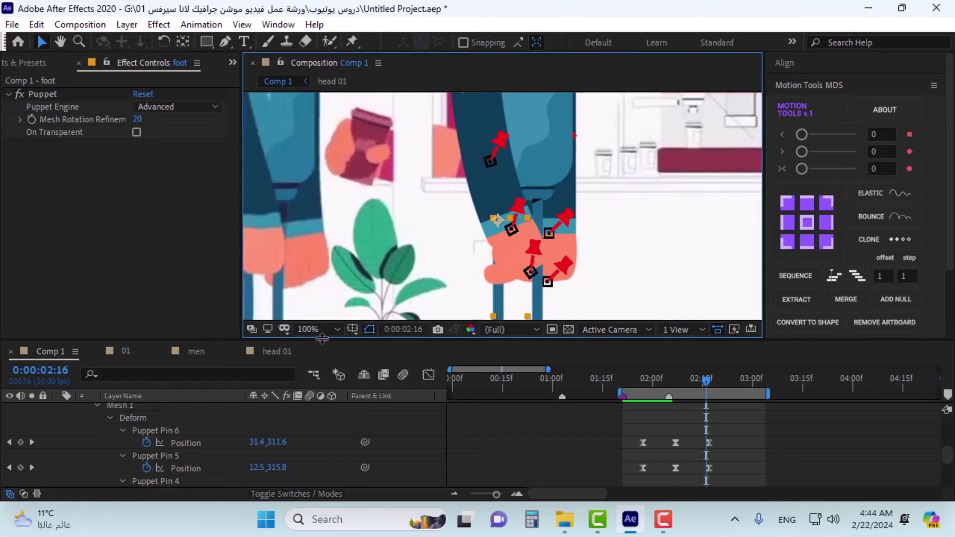
pyautogui.scroll(-3, 118, 440)
pyautogui.scroll(2, 118, 440)
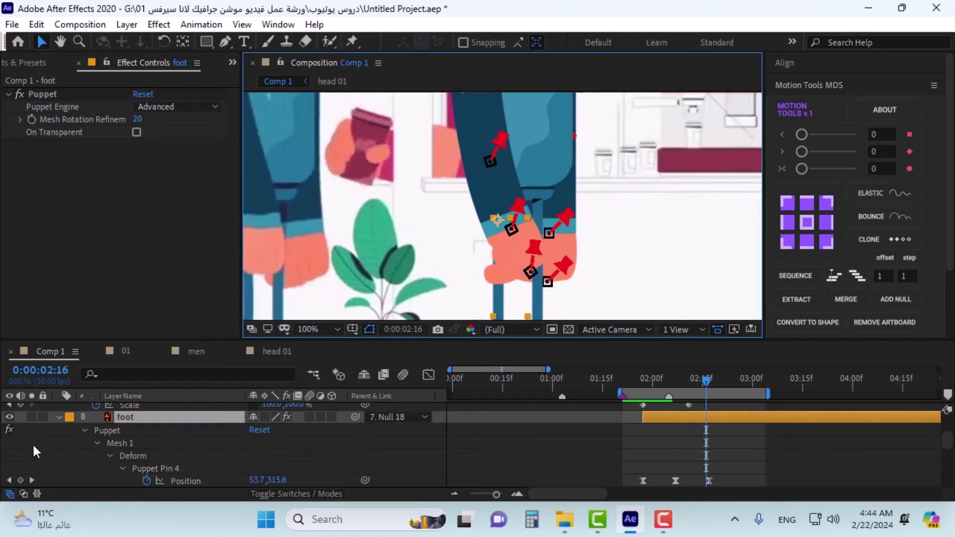
pyautogui.click(31, 417)
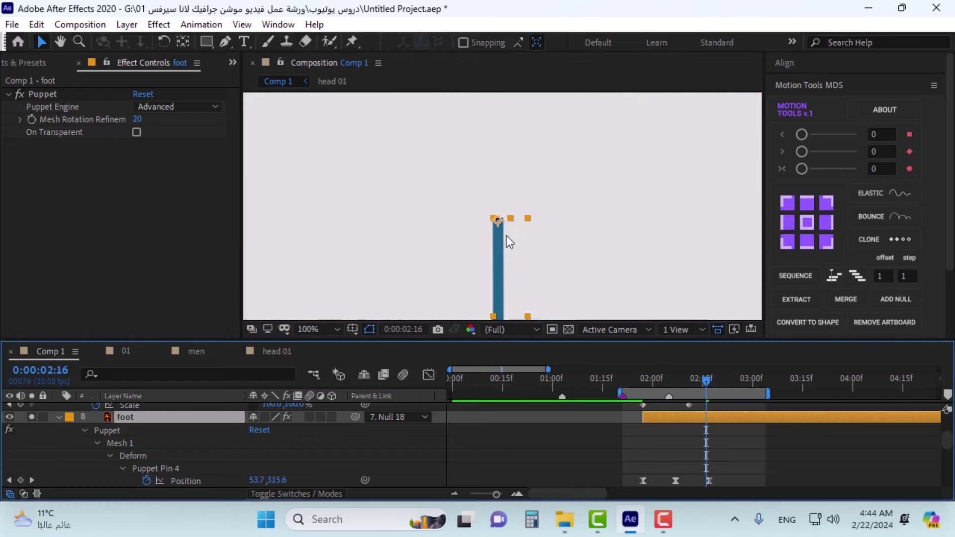
pyautogui.click(31, 417)
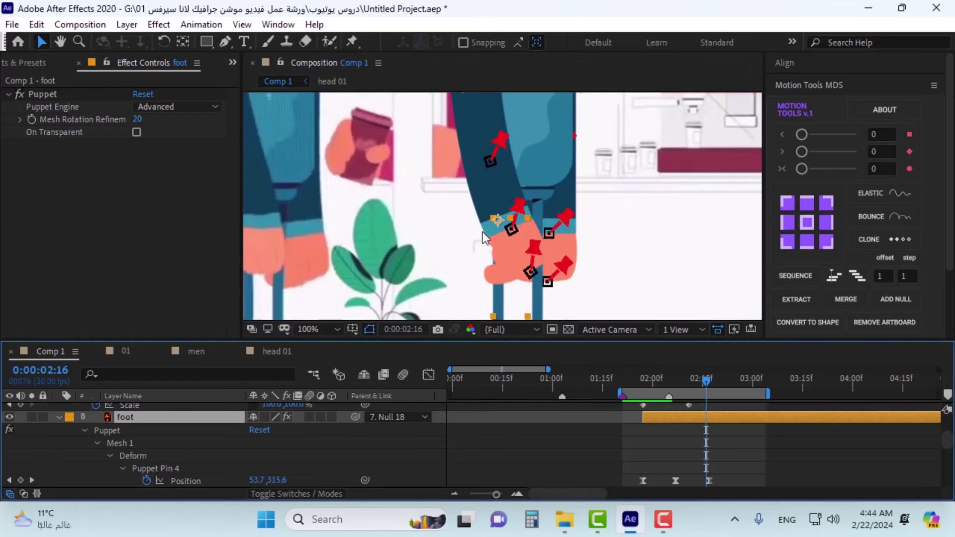
pyautogui.scroll(-2, 492, 231)
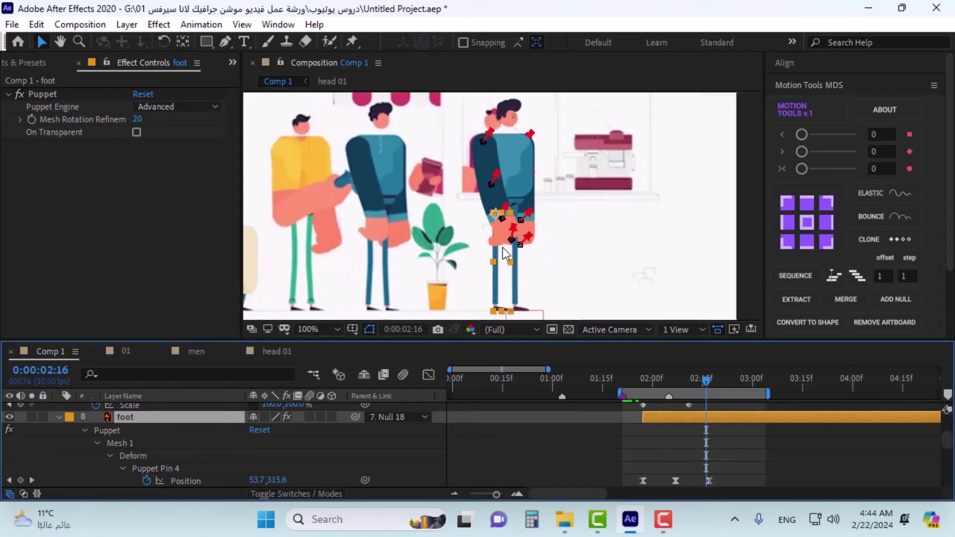
pyautogui.scroll(2, 505, 254)
# Step: Hide the hand layer to uncover the upper end of the other leg
pyautogui.click(481, 152)
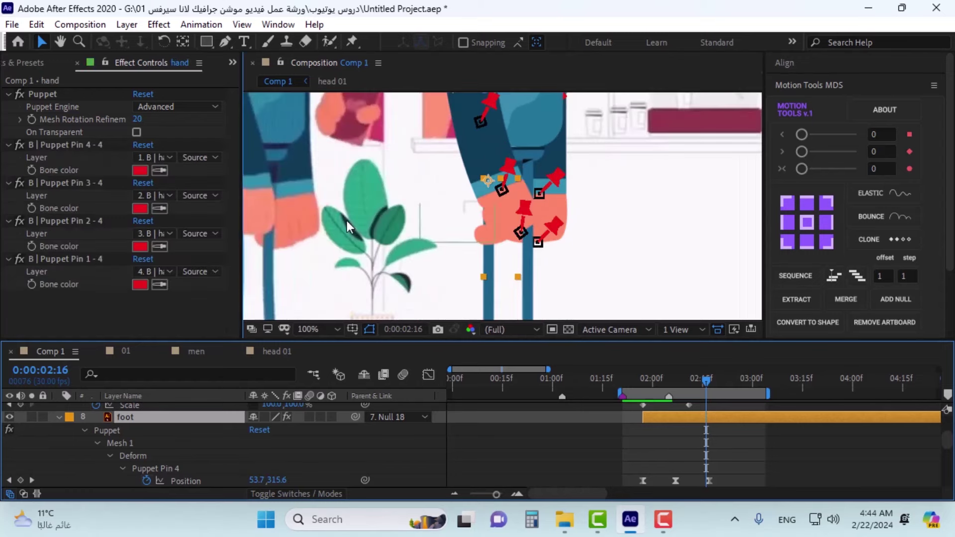
pyautogui.click(348, 220)
pyautogui.scroll(5, 167, 450)
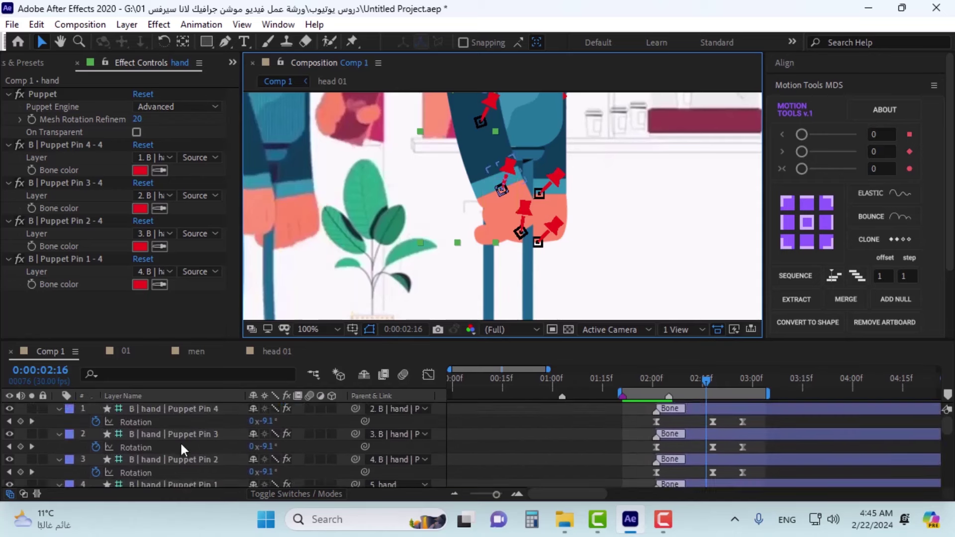
pyautogui.scroll(-3, 180, 441)
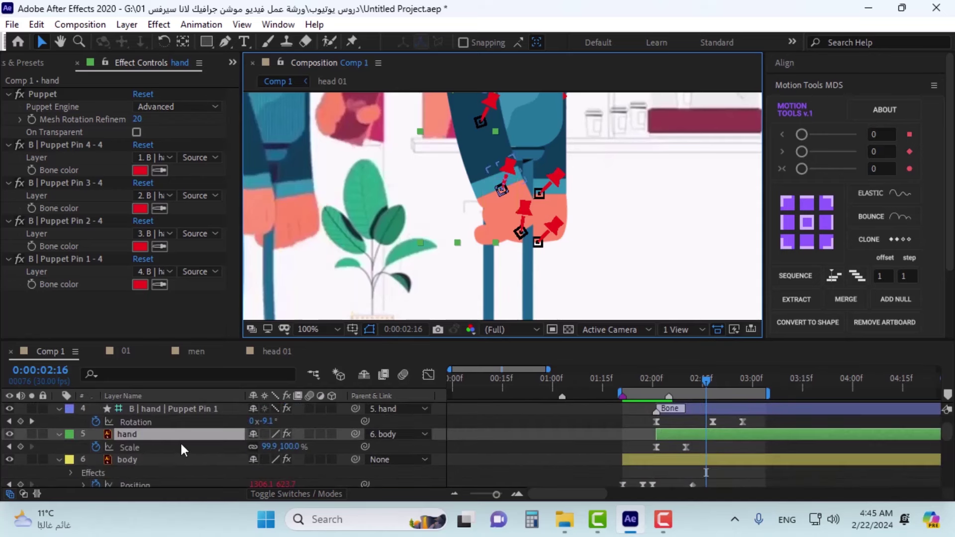
pyautogui.click(9, 434)
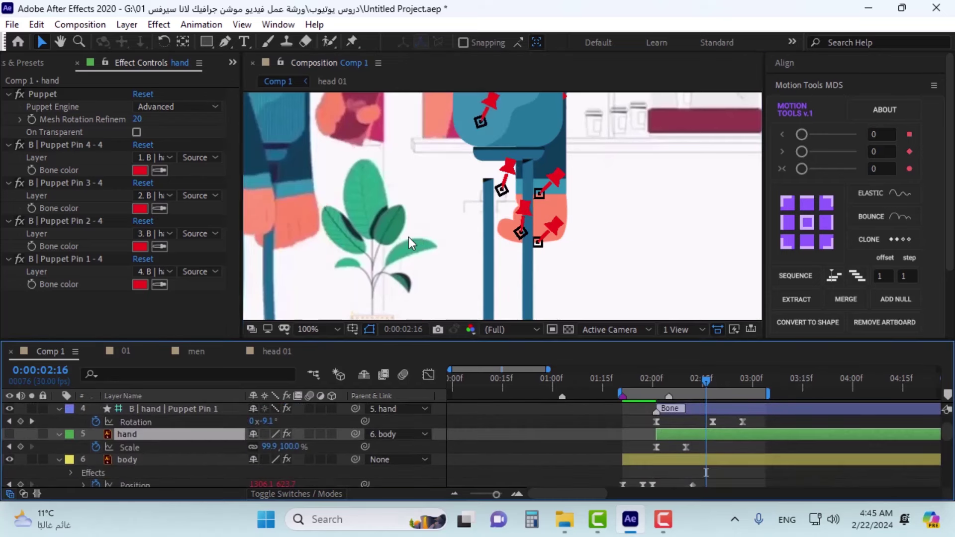
# Step: At 0:00:02:16, raise the top puppet pin of the foot layer so the leg reaches the hips
pyautogui.scroll(2, 452, 184)
pyautogui.click(524, 238)
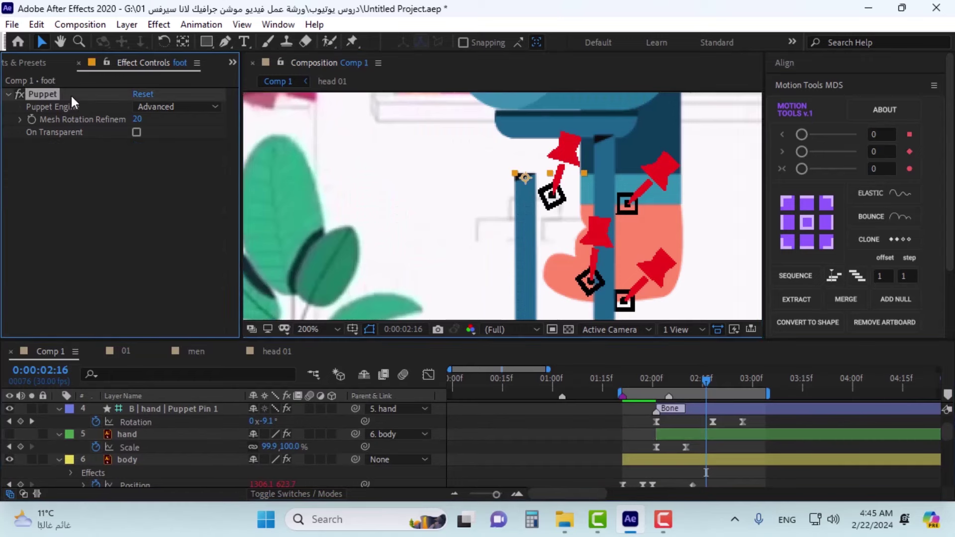
pyautogui.scroll(2, 538, 160)
pyautogui.scroll(-4, 706, 422)
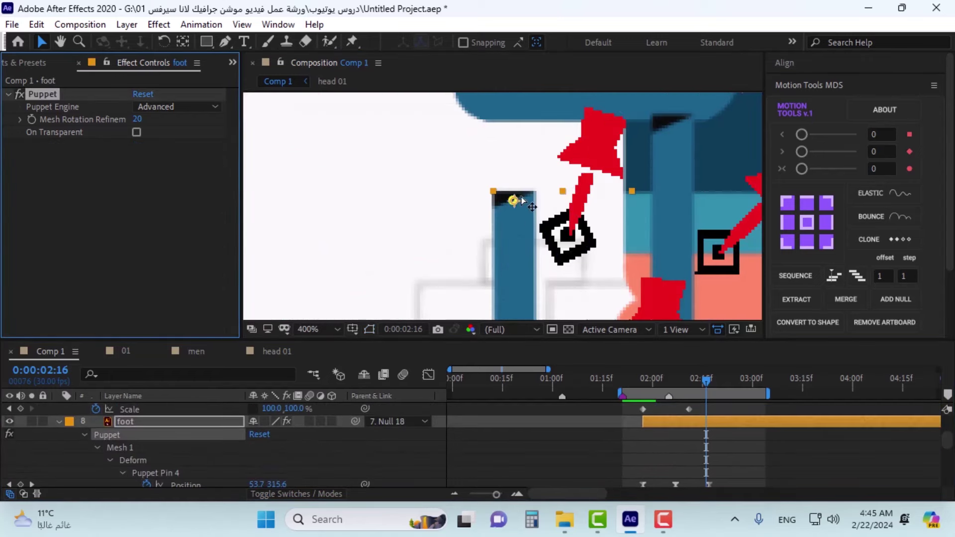
pyautogui.moveTo(514, 201); pyautogui.dragTo(512, 129)
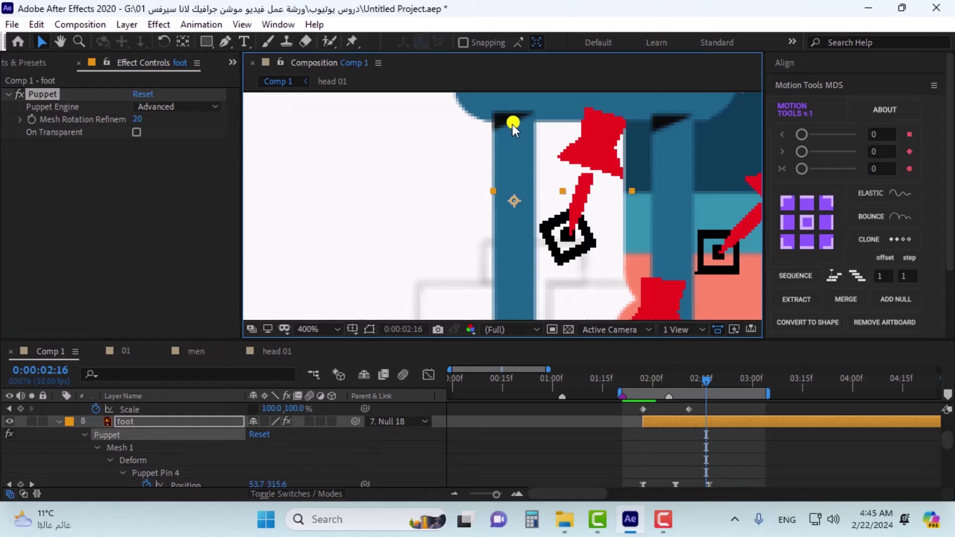
pyautogui.scroll(-7, 518, 219)
pyautogui.scroll(1, 527, 241)
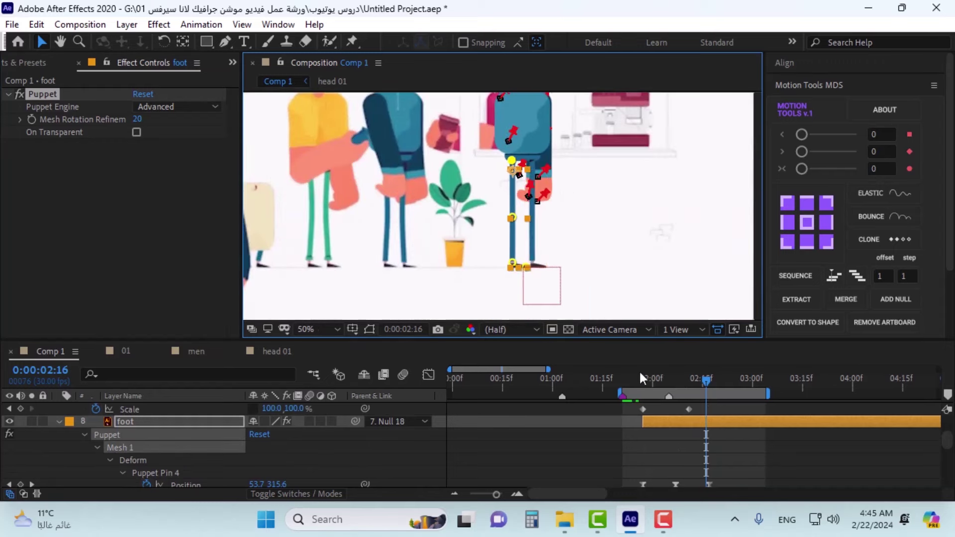
# Step: Shift the foot layer's raised Puppet Pin 1 position keyframe one frame to 0:00:02:17, replacing the keyframe already there
pyautogui.moveTo(696, 387); pyautogui.dragTo(708, 365)
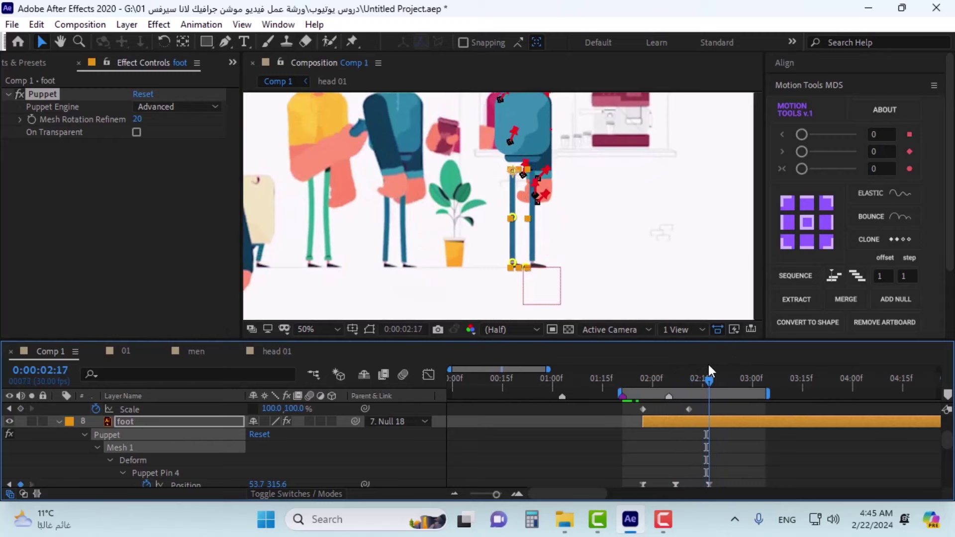
pyautogui.scroll(-5, 706, 446)
pyautogui.scroll(2, 718, 455)
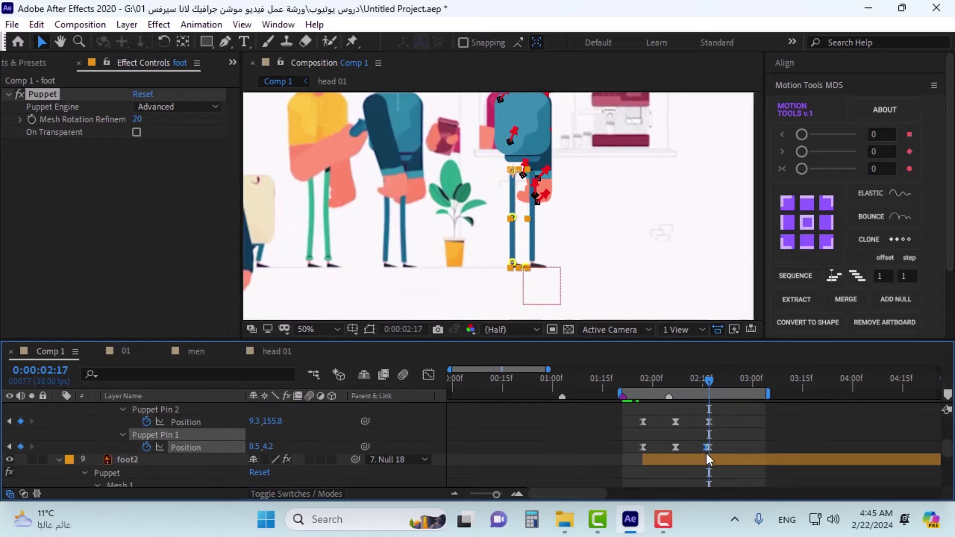
pyautogui.click(214, 436)
pyautogui.scroll(6, 541, 180)
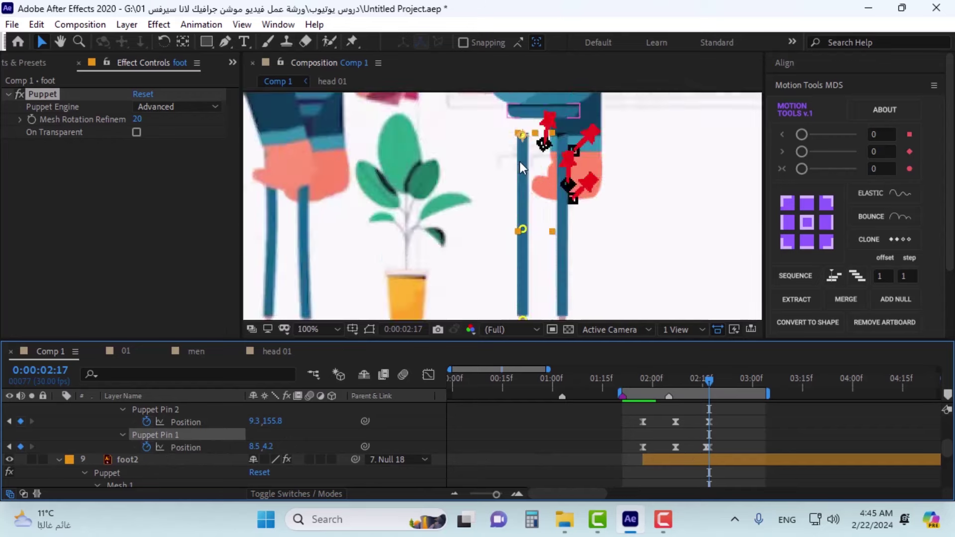
pyautogui.moveTo(547, 136); pyautogui.dragTo(568, 252)
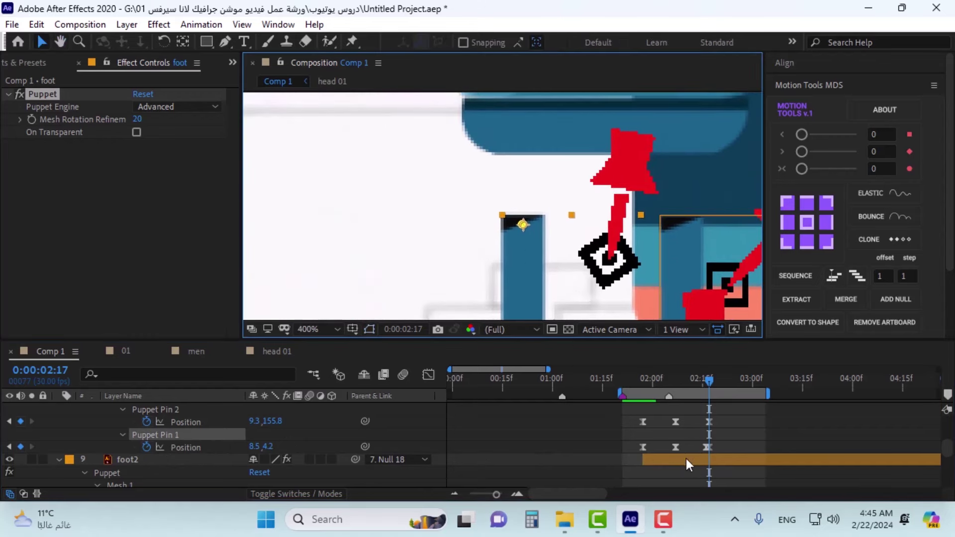
pyautogui.click(708, 448)
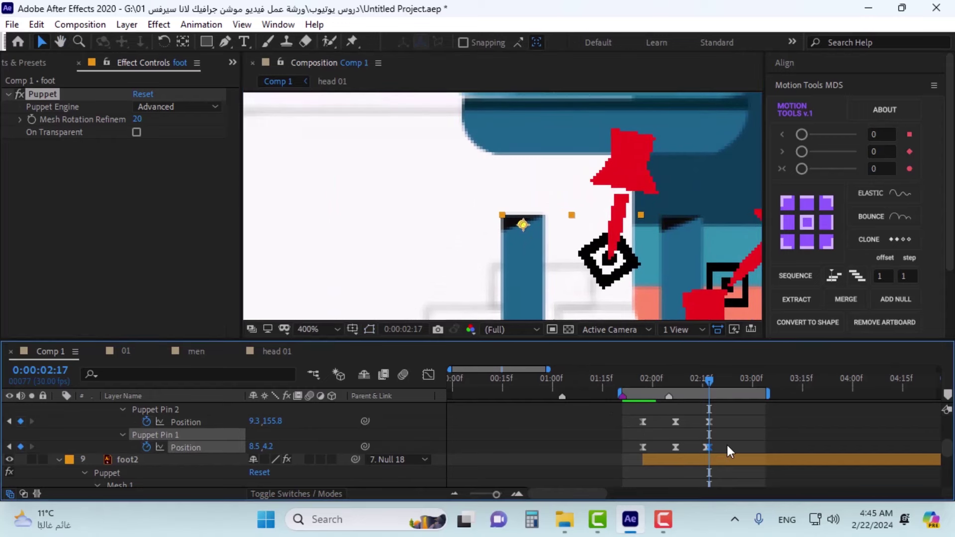
pyautogui.press('Delete')
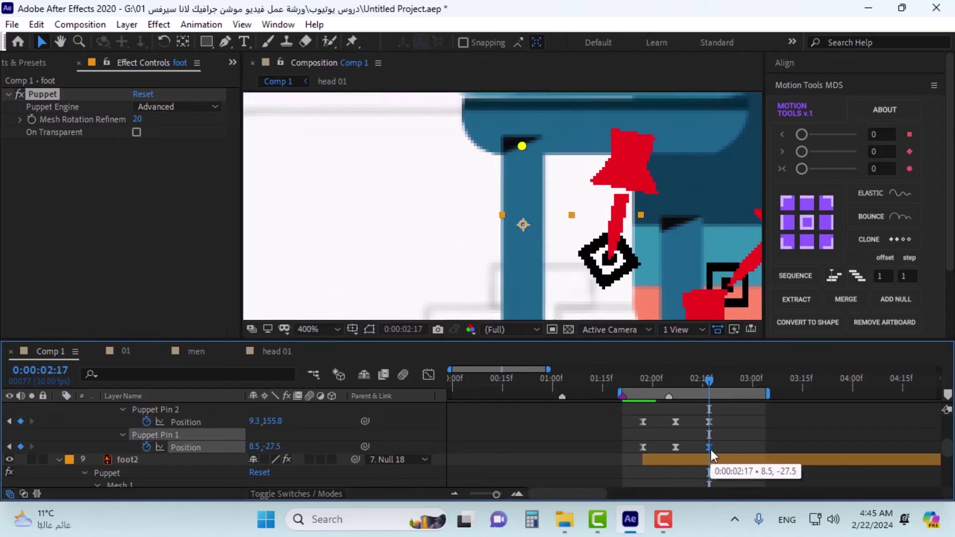
pyautogui.scroll(2, 722, 431)
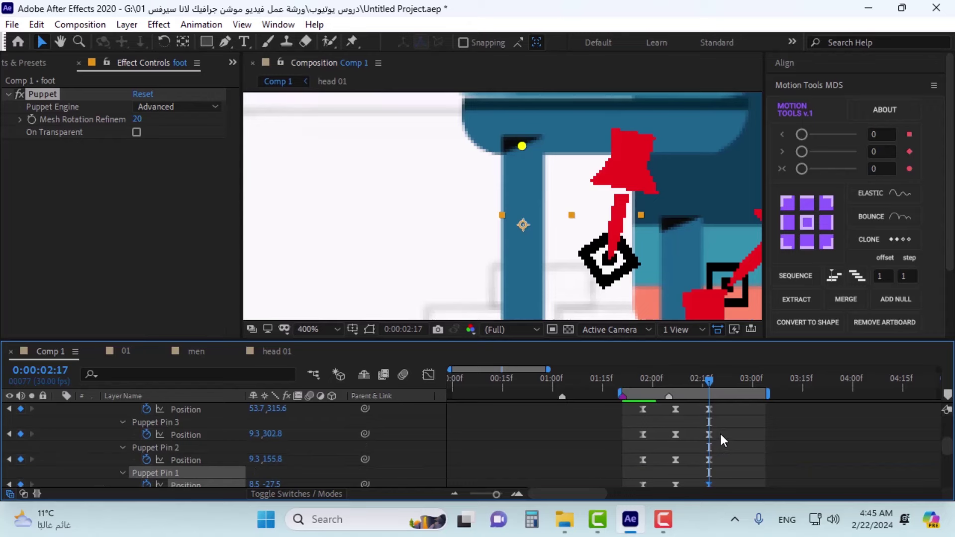
# Step: Shift the foot2 layer's raised Puppet Pin 1 position keyframe to 0:00:02:17, replacing the keyframe already there
pyautogui.scroll(-4, 557, 276)
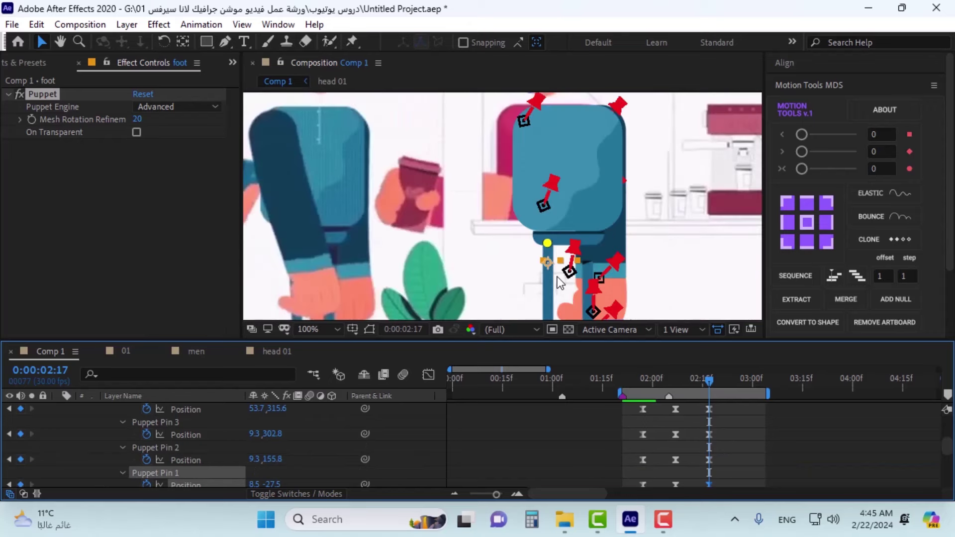
pyautogui.click(590, 286)
pyautogui.scroll(5, 712, 469)
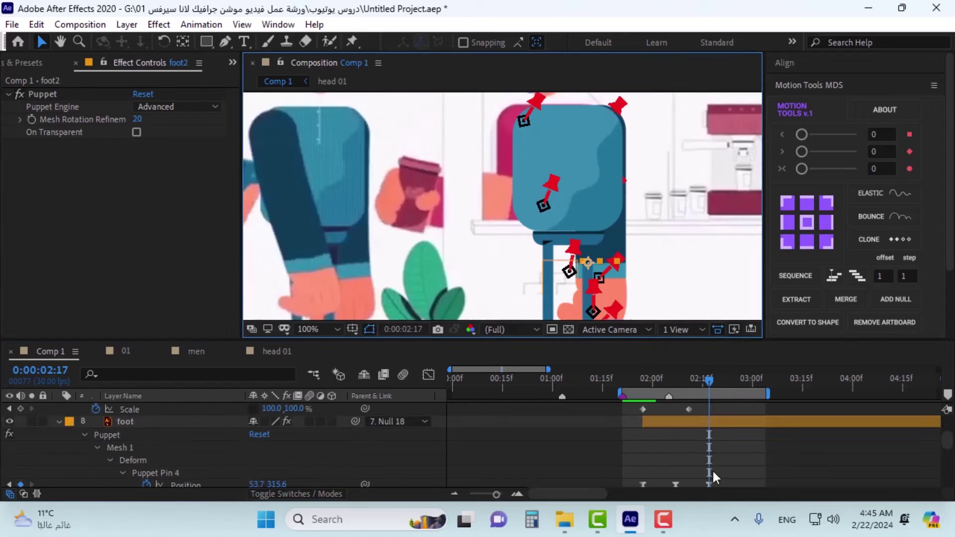
pyautogui.scroll(-7, 713, 469)
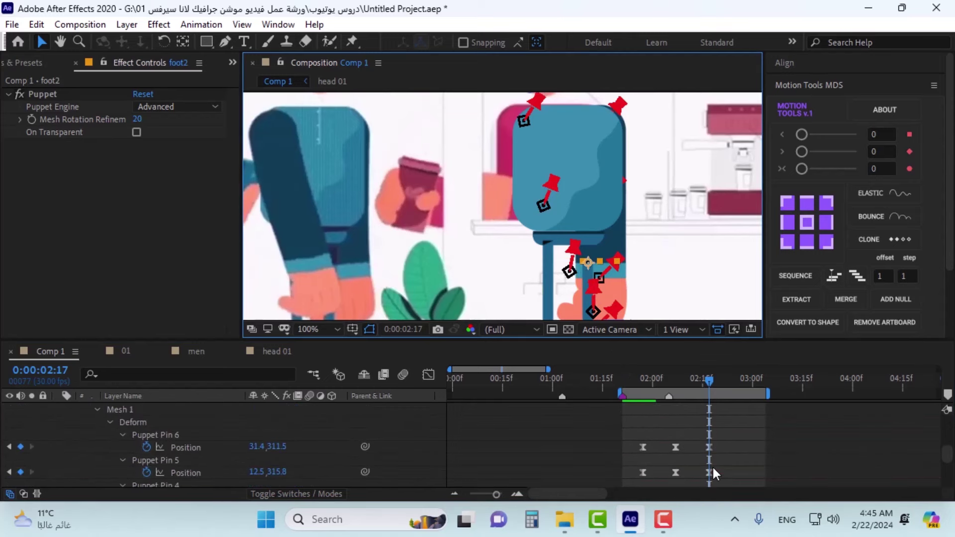
pyautogui.scroll(-2, 714, 472)
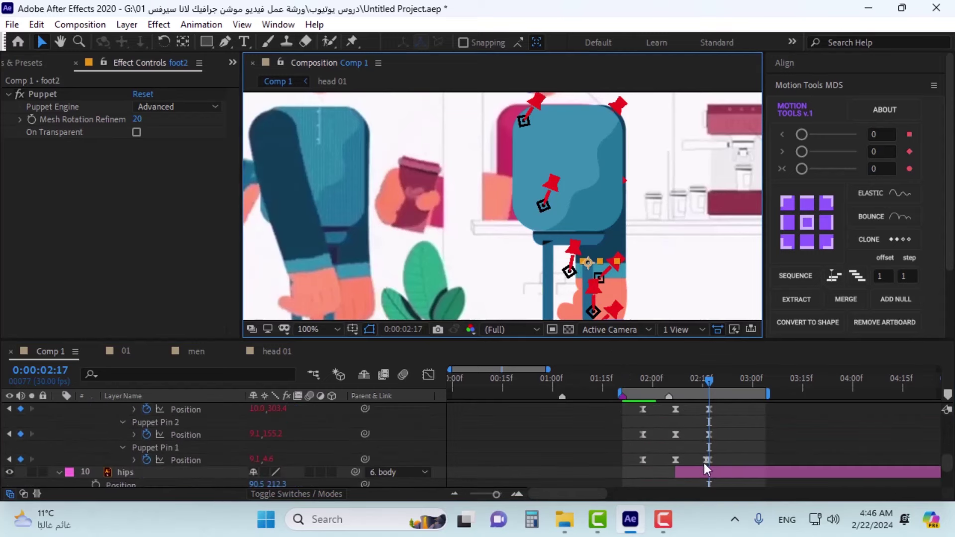
pyautogui.click(706, 461)
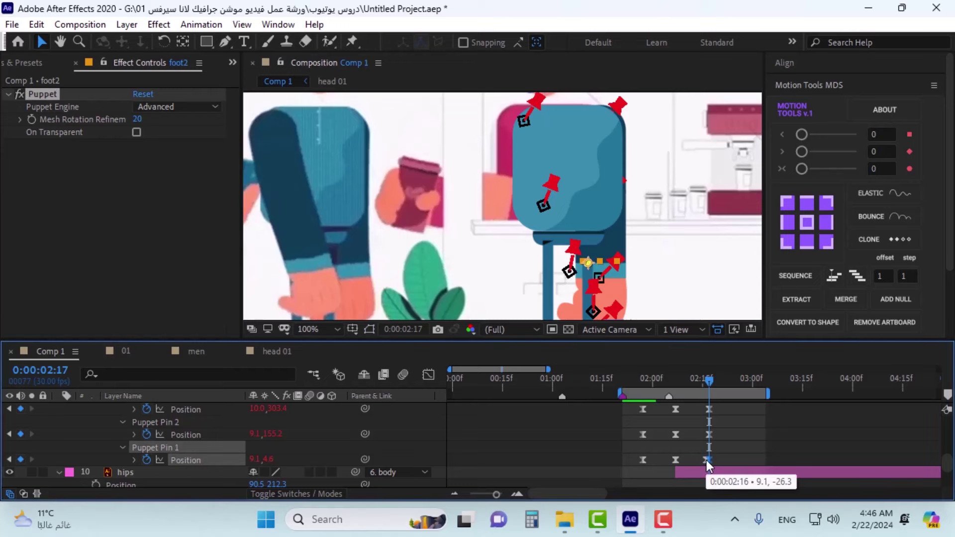
pyautogui.moveTo(706, 461); pyautogui.dragTo(709, 460)
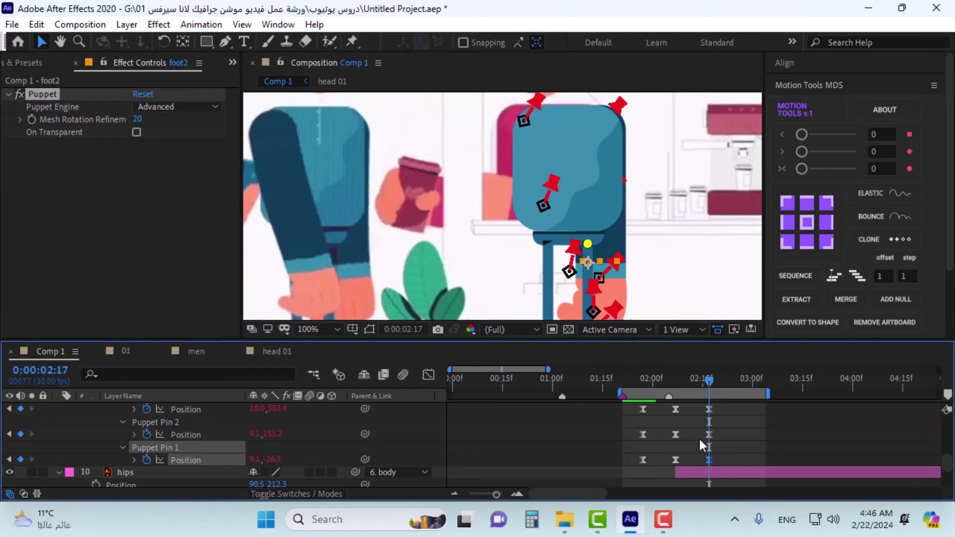
pyautogui.scroll(1, 595, 262)
pyautogui.scroll(-3, 595, 262)
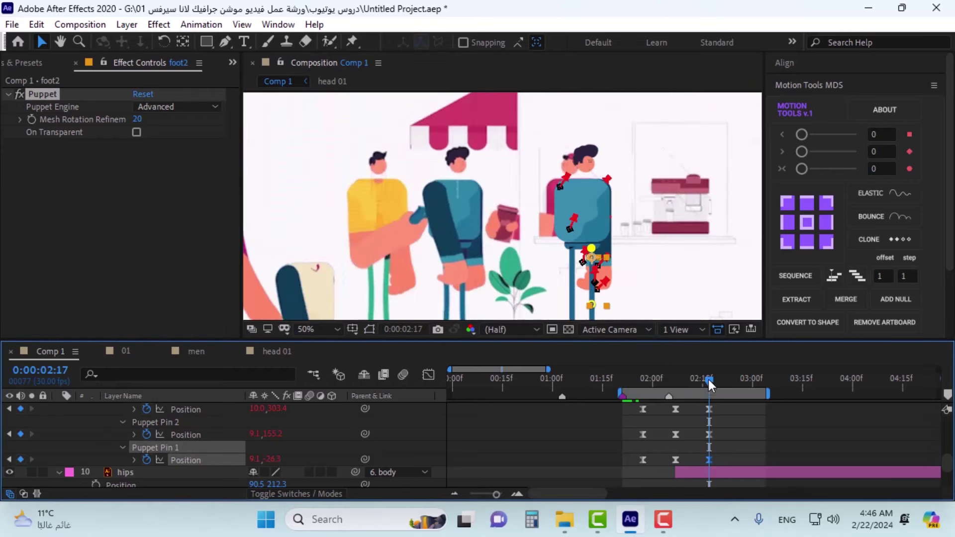
# Step: Bring the hips layer forward in the stacking order, above both the foot2 and foot layers
pyautogui.moveTo(709, 381)
pyautogui.mouseDown()
pyautogui.moveTo(647, 396)
pyautogui.moveTo(735, 380)
pyautogui.moveTo(681, 387)
pyautogui.moveTo(708, 380)
pyautogui.mouseUp()
pyautogui.scroll(4, 577, 244)
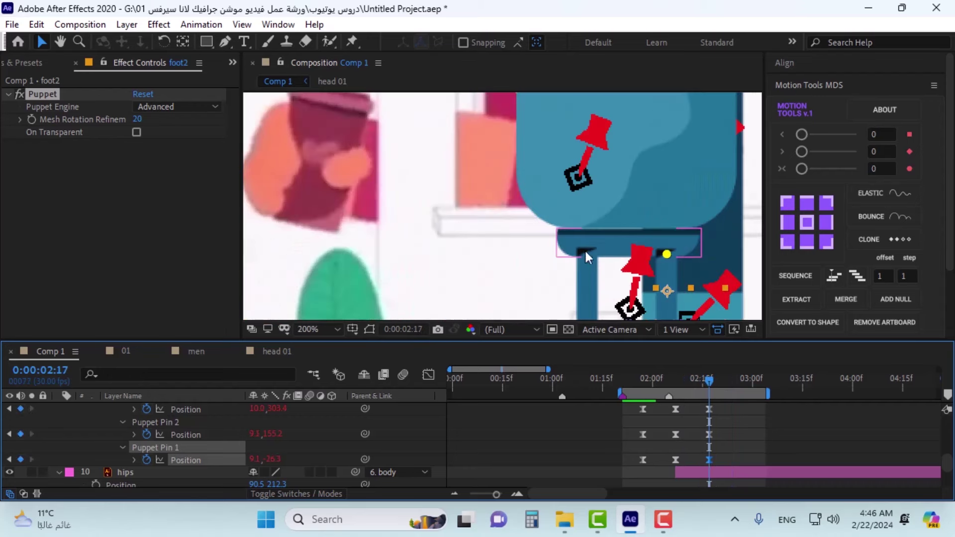
pyautogui.click(565, 252)
pyautogui.scroll(-1, 211, 462)
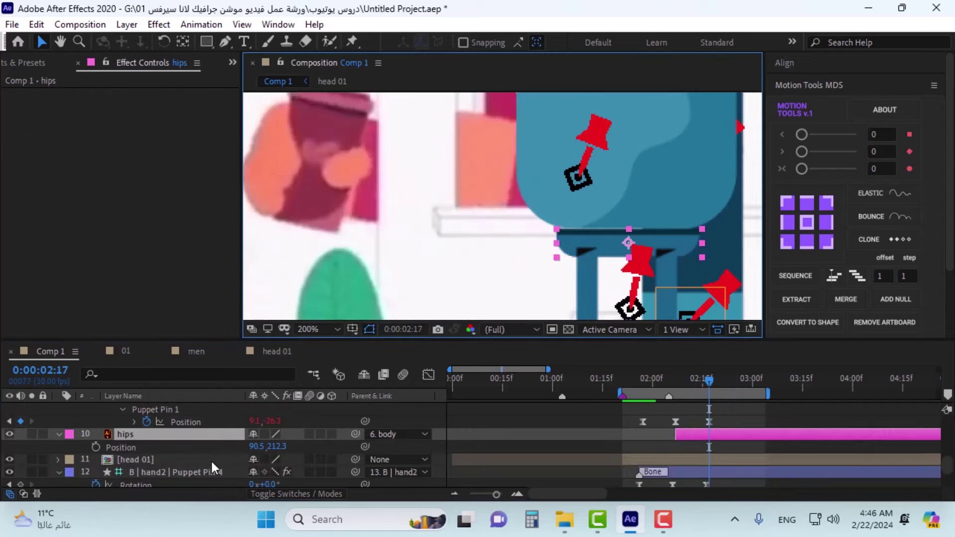
pyautogui.scroll(1, 211, 462)
pyautogui.hotkey('ctrl', ']')
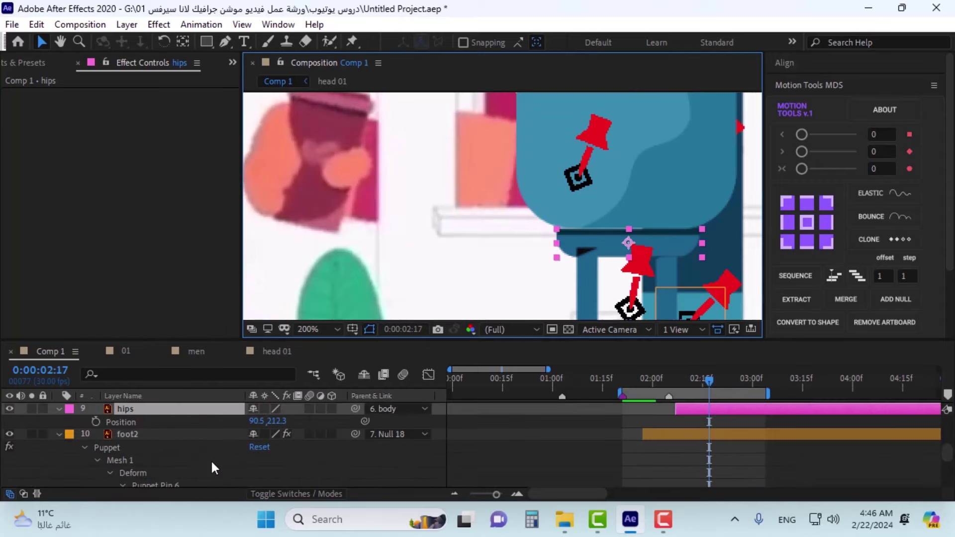
pyautogui.hotkey('ctrl', ']')
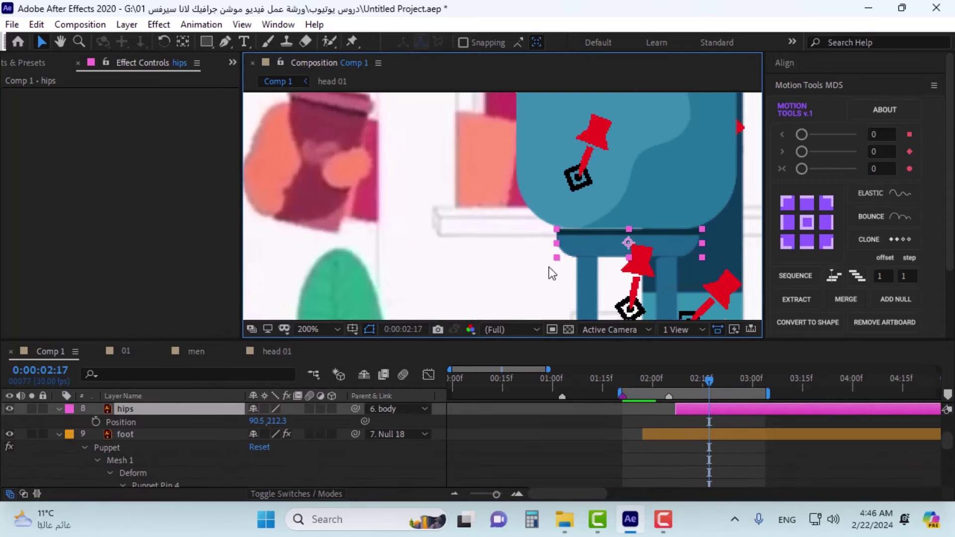
# Step: At 0:00:02:17, lower the foot layer's Puppet Pin 1 to about 8.4, -22.6, near the lower edge of the hips
pyautogui.scroll(-1, 548, 267)
pyautogui.moveTo(733, 386); pyautogui.dragTo(703, 382)
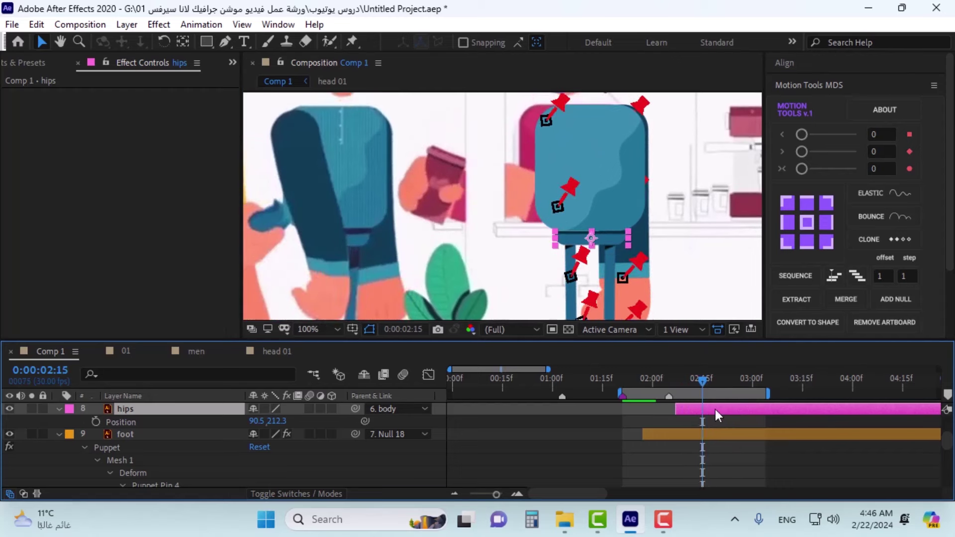
pyautogui.scroll(5, 718, 441)
pyautogui.scroll(2, 715, 445)
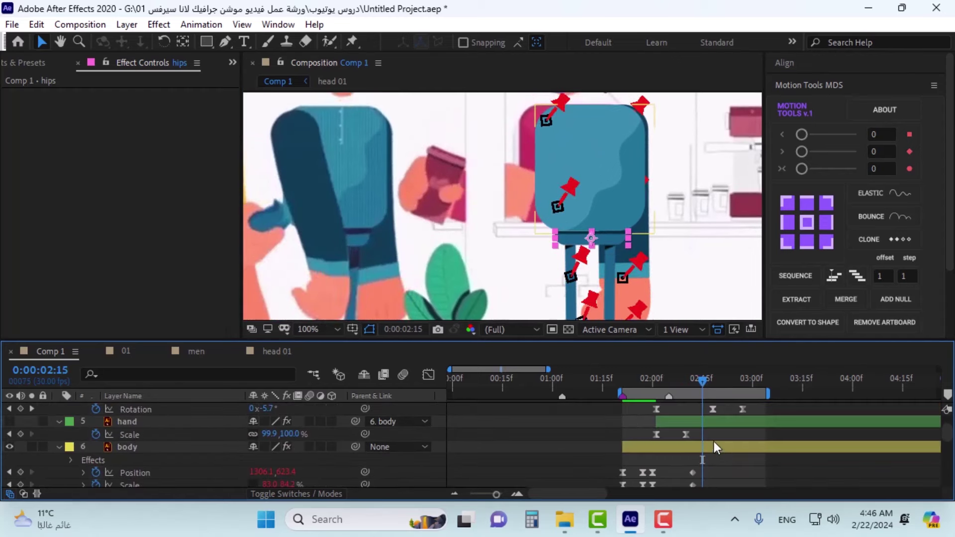
pyautogui.scroll(4, 717, 441)
pyautogui.scroll(5, 717, 443)
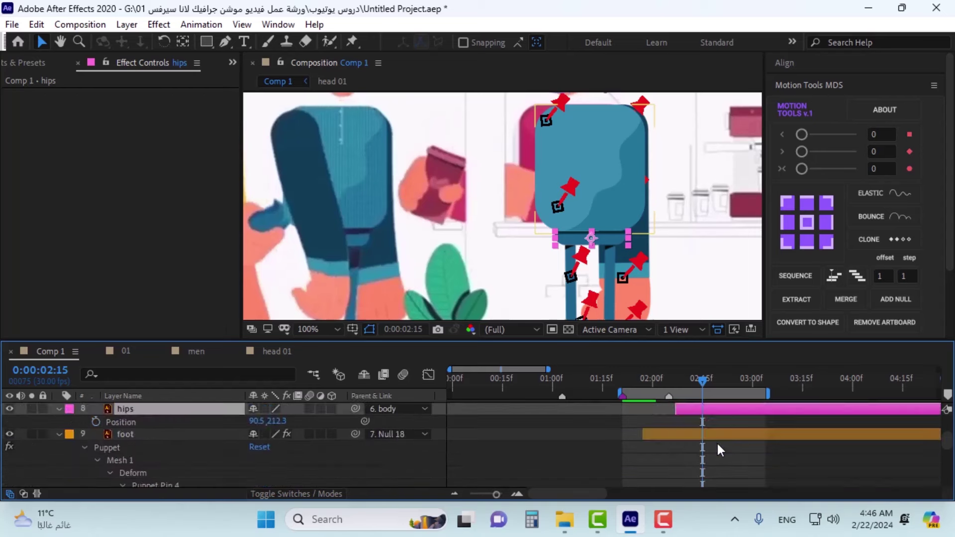
pyautogui.press('k')
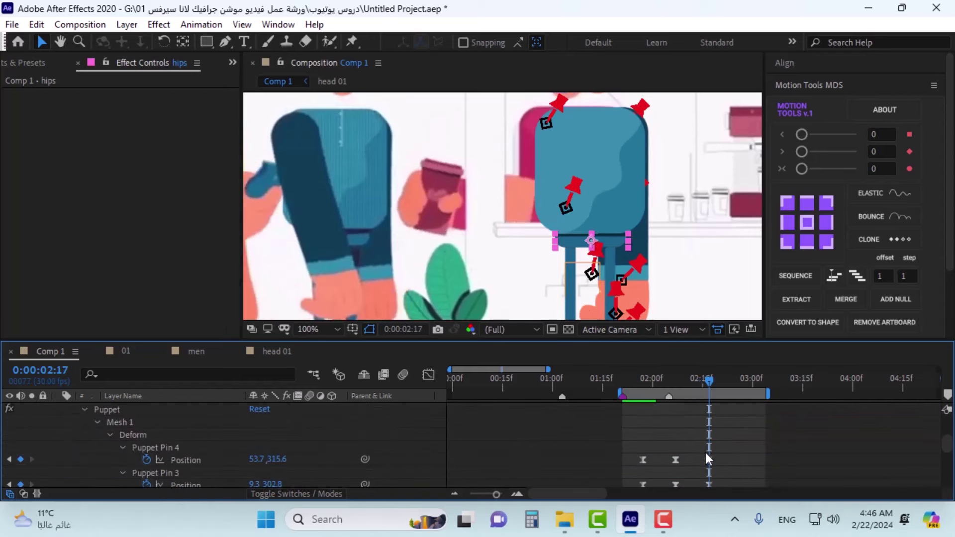
pyautogui.scroll(-3, 707, 459)
pyautogui.click(709, 458)
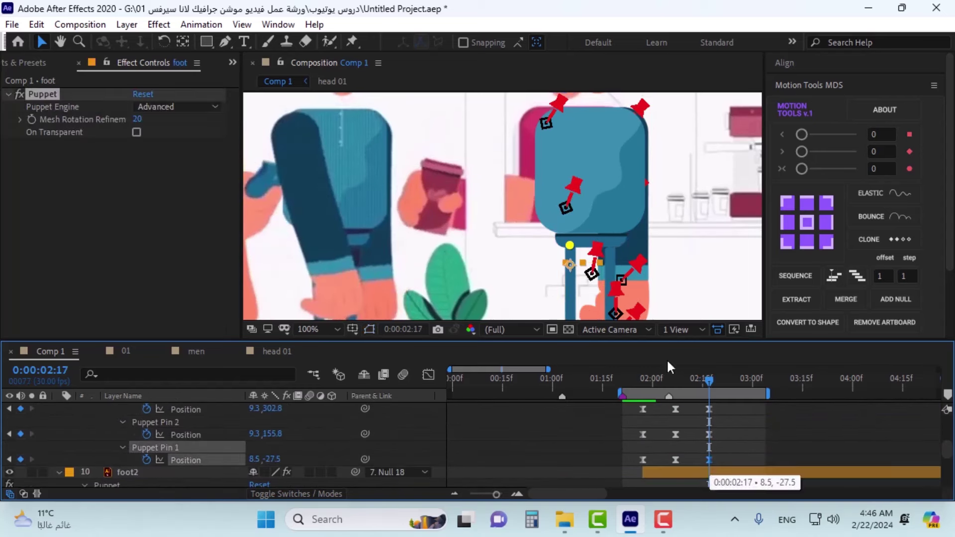
pyautogui.scroll(5, 601, 261)
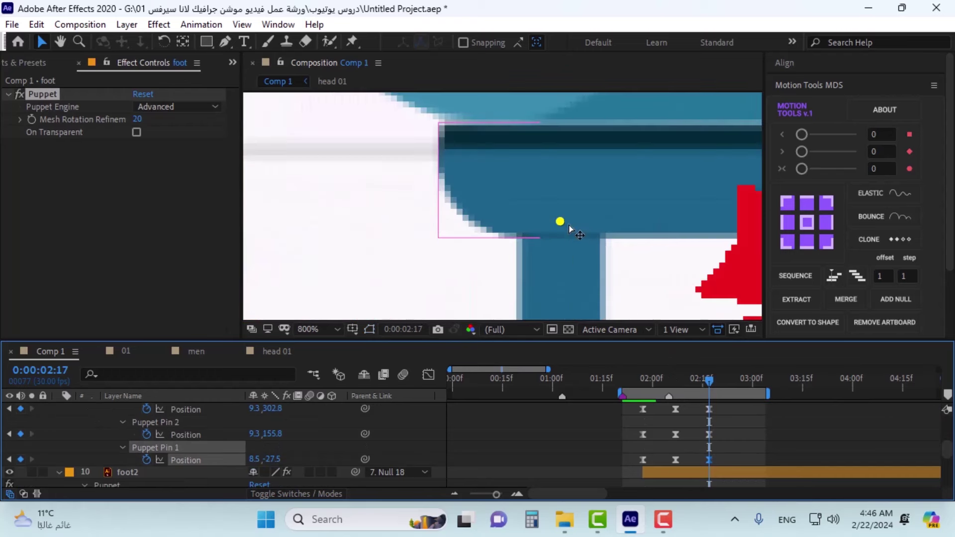
pyautogui.moveTo(566, 223); pyautogui.dragTo(565, 258)
pyautogui.scroll(-1, 563, 251)
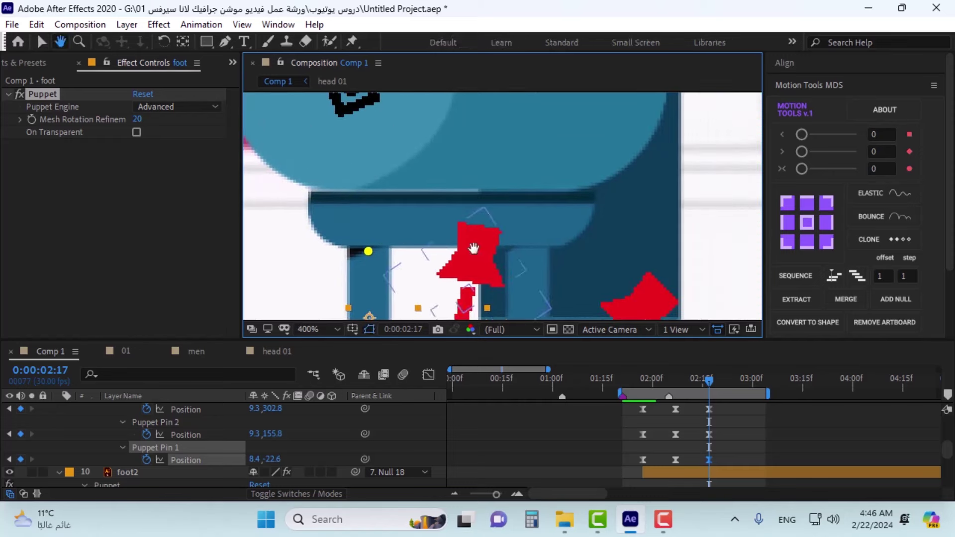
# Step: At 0:00:02:17, lower the foot2 layer's Puppet Pin 1 to about 9.1, -22.2, near the lower edge of the hips
pyautogui.scroll(4, 715, 440)
pyautogui.scroll(-4, 714, 436)
pyautogui.click(608, 435)
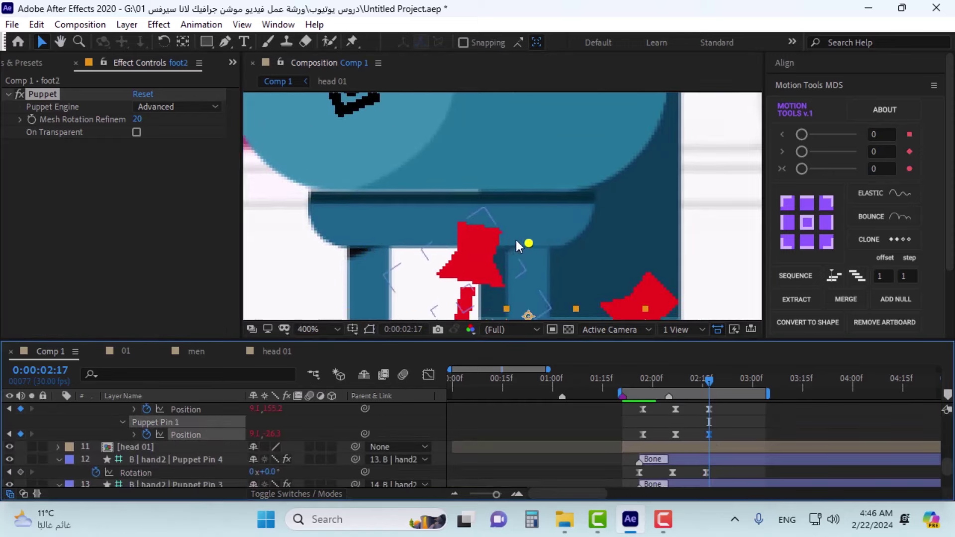
pyautogui.scroll(2, 542, 255)
pyautogui.moveTo(542, 254); pyautogui.dragTo(544, 266)
pyautogui.scroll(-4, 547, 238)
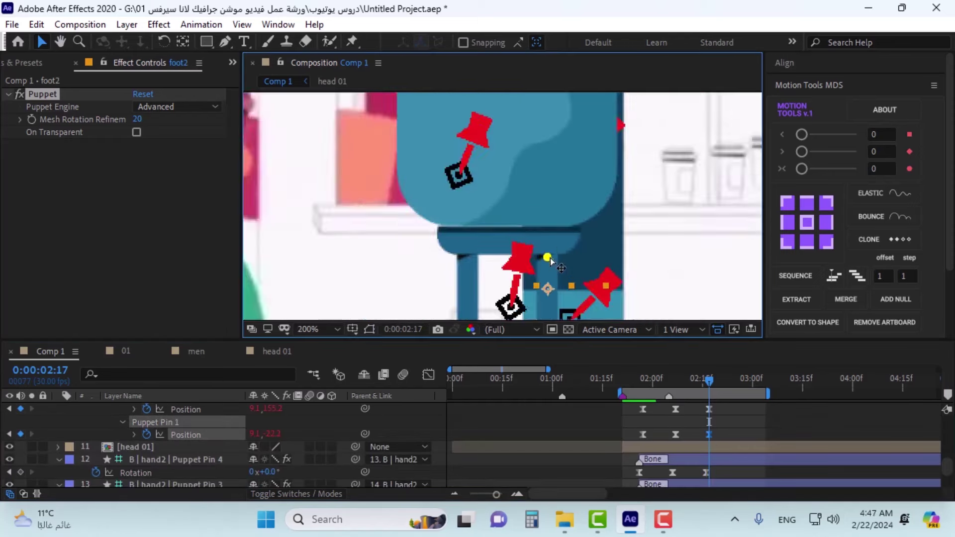
# Step: At 0:00:02:14, raise the foot2 layer's Puppet Pin 1 to about 9.1, -22.1 to close the gap below the hips
pyautogui.moveTo(696, 381); pyautogui.dragTo(706, 363)
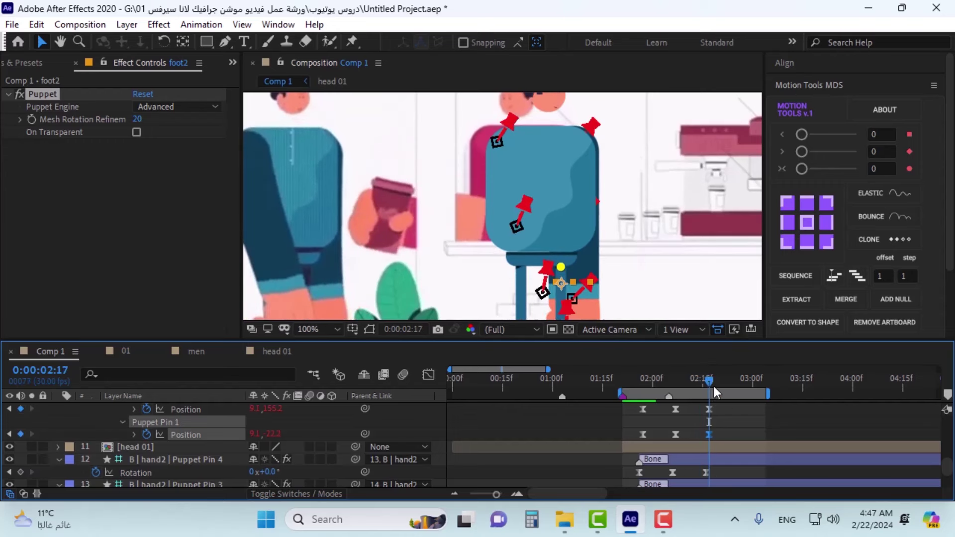
pyautogui.moveTo(713, 387); pyautogui.dragTo(700, 383)
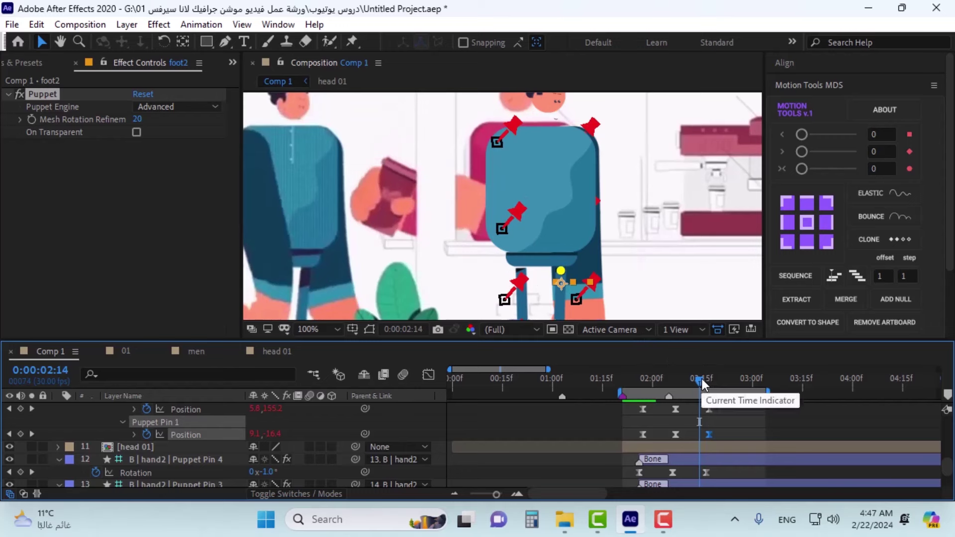
pyautogui.scroll(2, 586, 272)
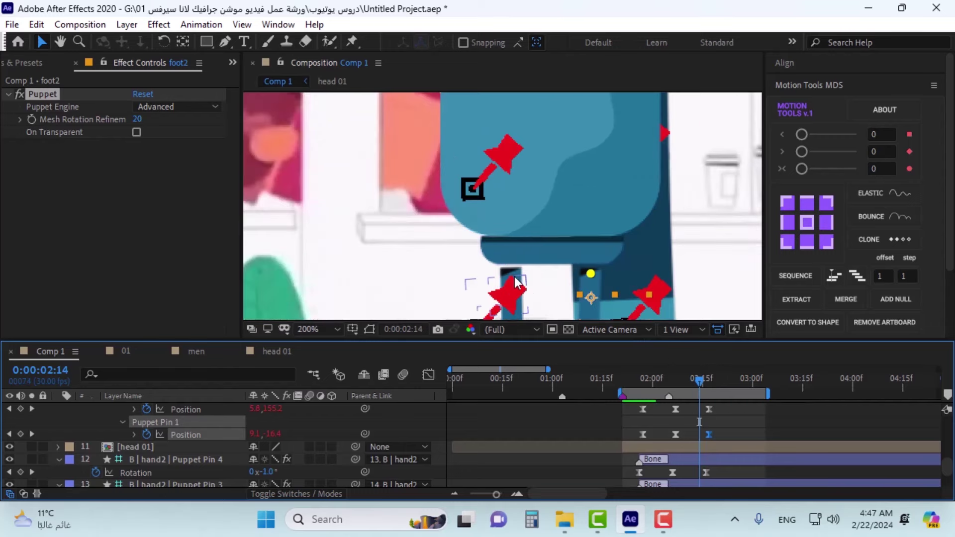
pyautogui.scroll(2, 587, 273)
pyautogui.moveTo(596, 283); pyautogui.dragTo(598, 274)
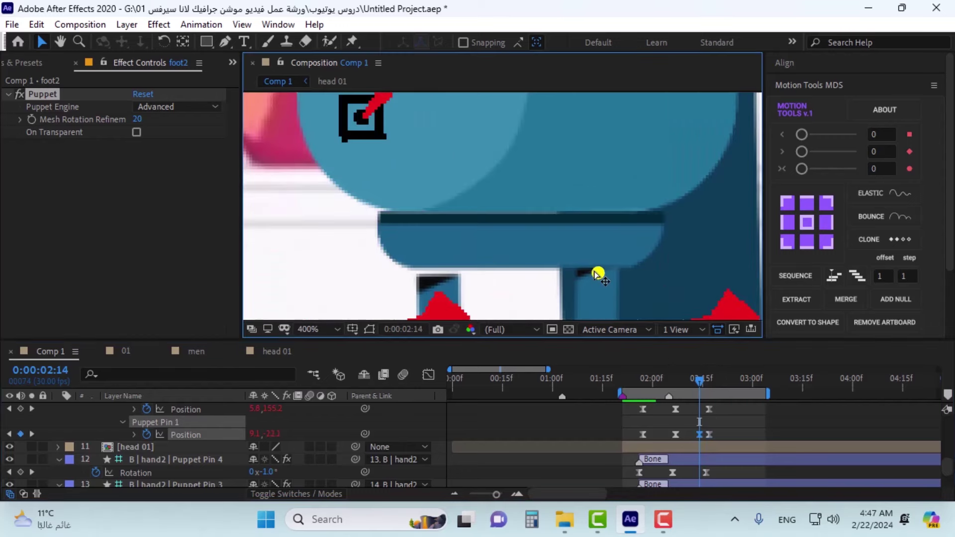
# Step: At 0:00:02:14, raise the foot layer's Puppet Pin 1 so the upper end of the leg meets the hips
pyautogui.scroll(5, 682, 457)
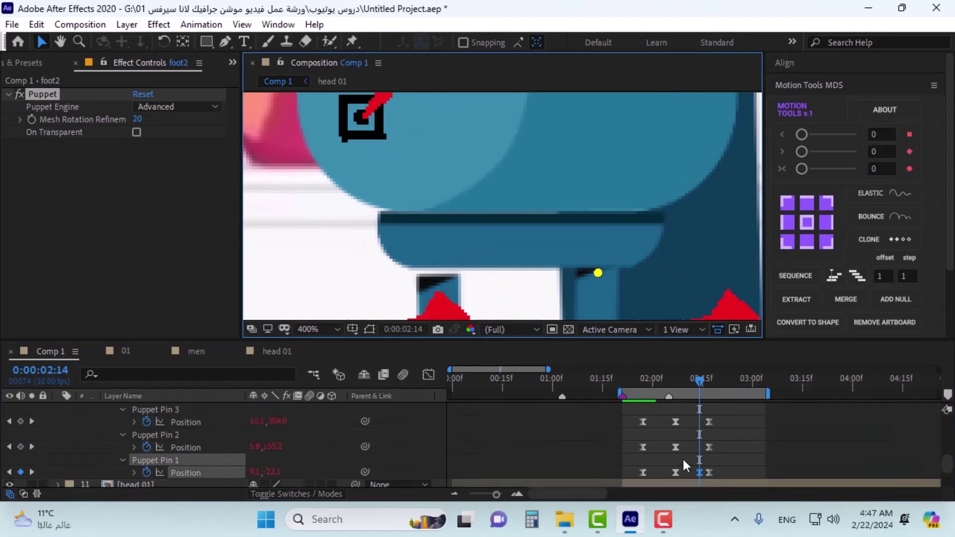
pyautogui.click(155, 448)
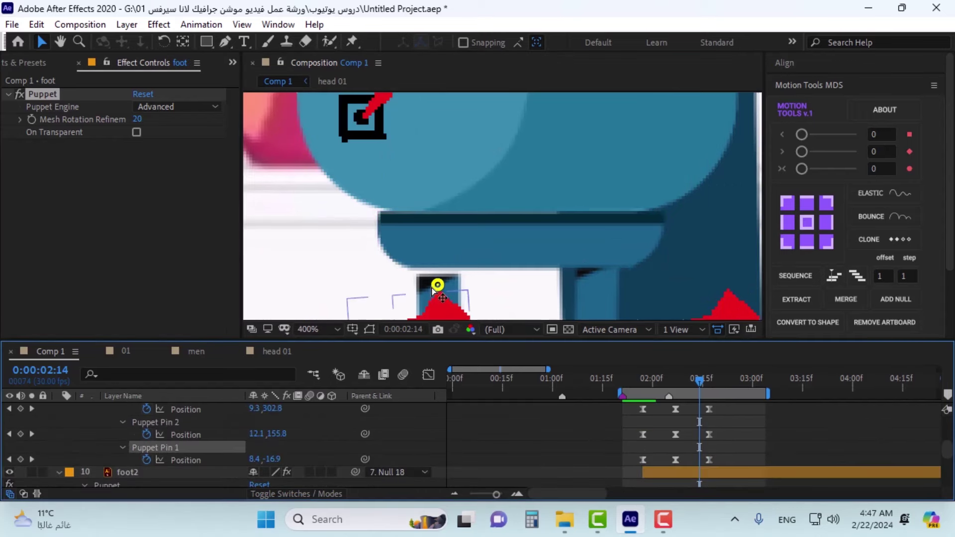
pyautogui.moveTo(433, 286); pyautogui.dragTo(432, 277)
# Step: Play back the whole composition from about 0:00:01:28 to check the leg and hip animation
pyautogui.press('/')
pyautogui.moveTo(699, 379); pyautogui.dragTo(646, 374)
pyautogui.scroll(-4, 596, 229)
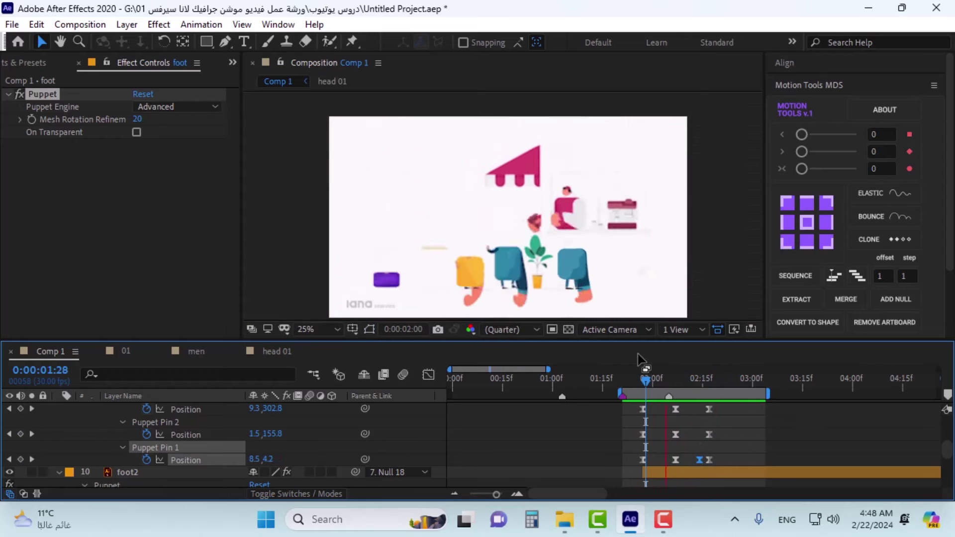
pyautogui.press('space')
pyautogui.scroll(5, 76, 447)
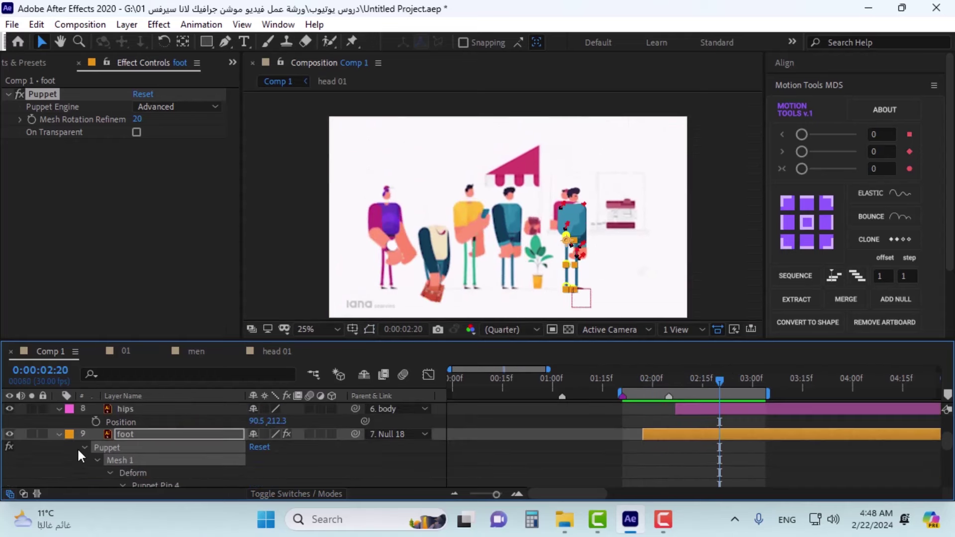
# Step: Play back from 0:00:01:21, and examine the character's leg and hip motion up close between 0:00:02:05 and 0:00:02:12
pyautogui.scroll(2, 150, 443)
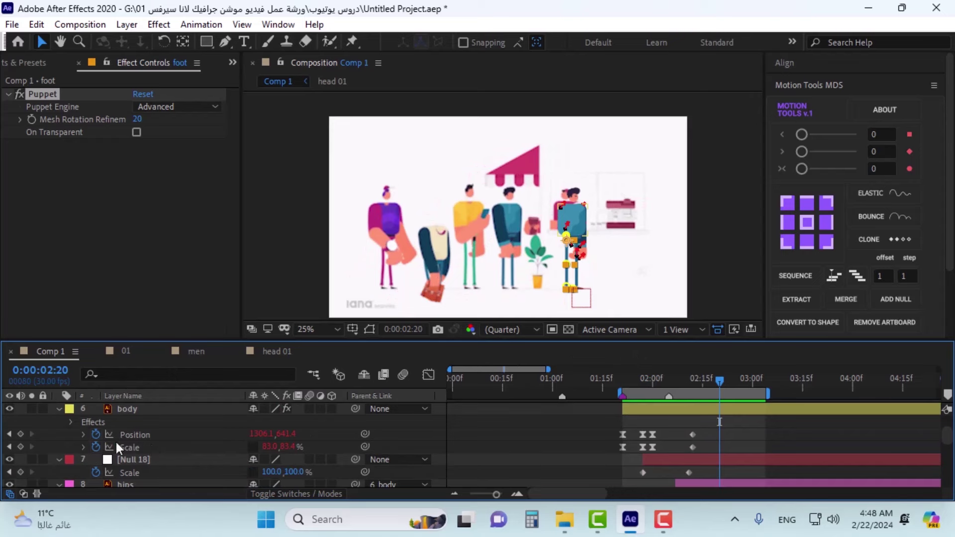
pyautogui.scroll(2, 115, 442)
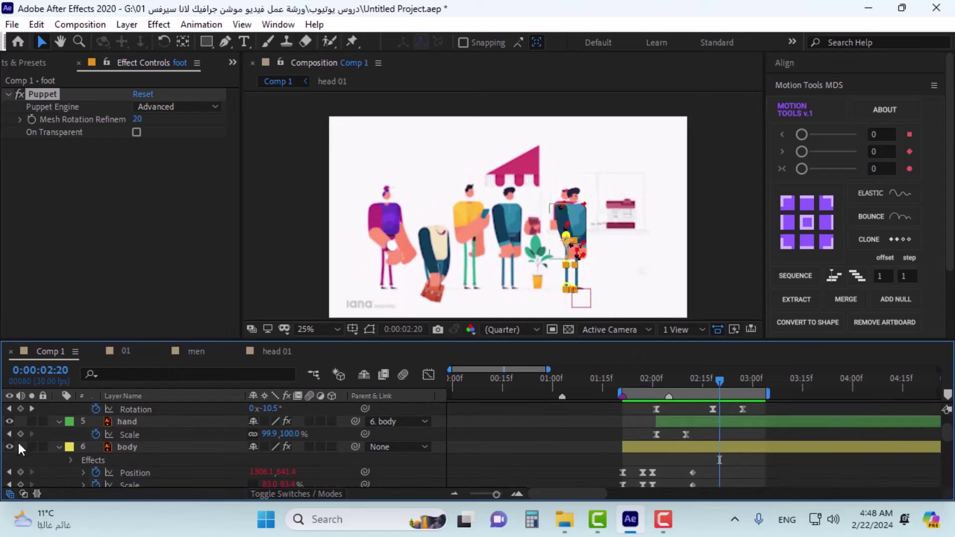
pyautogui.click(623, 378)
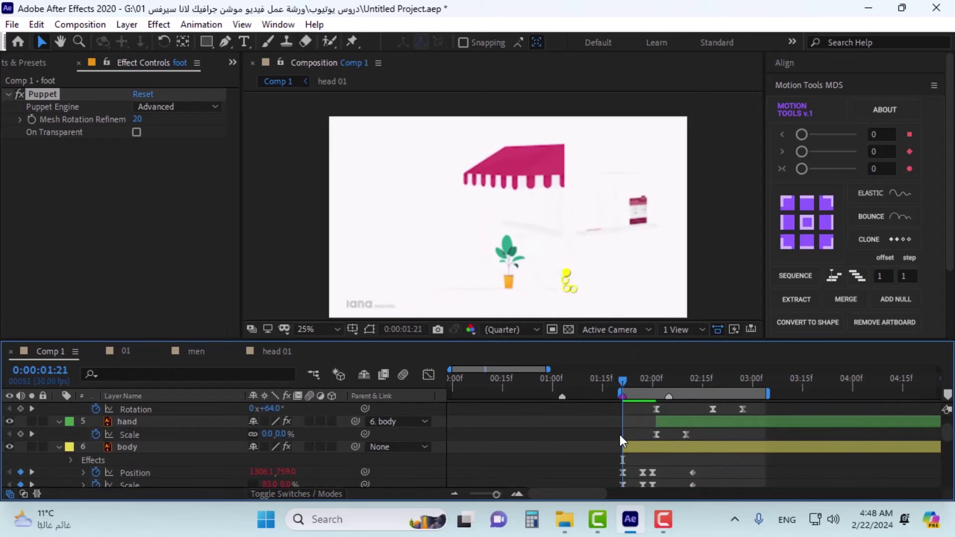
pyautogui.press('space')
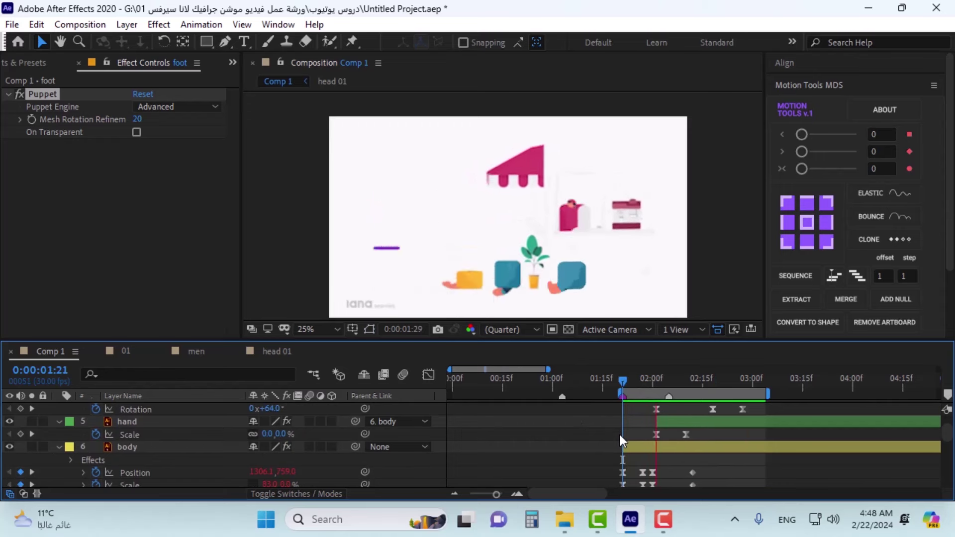
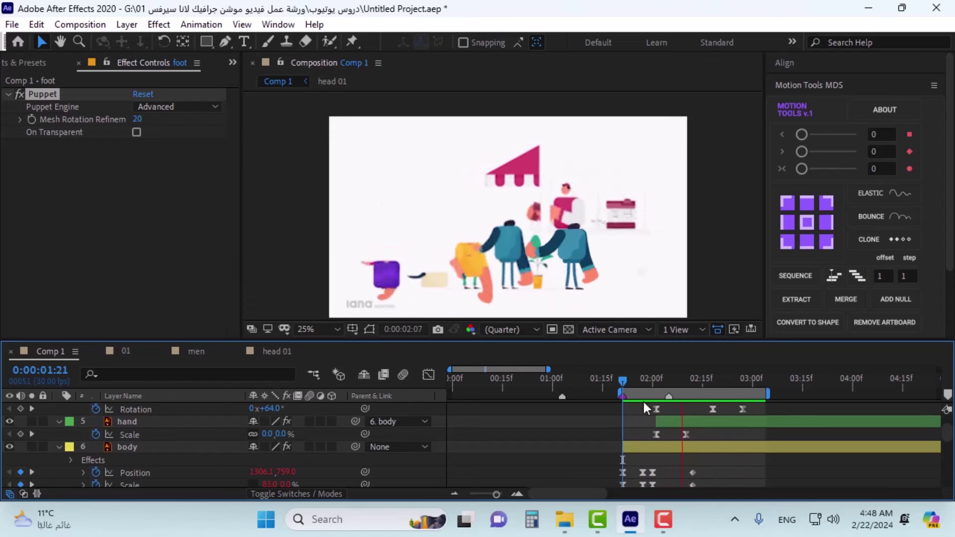
pyautogui.click(623, 378)
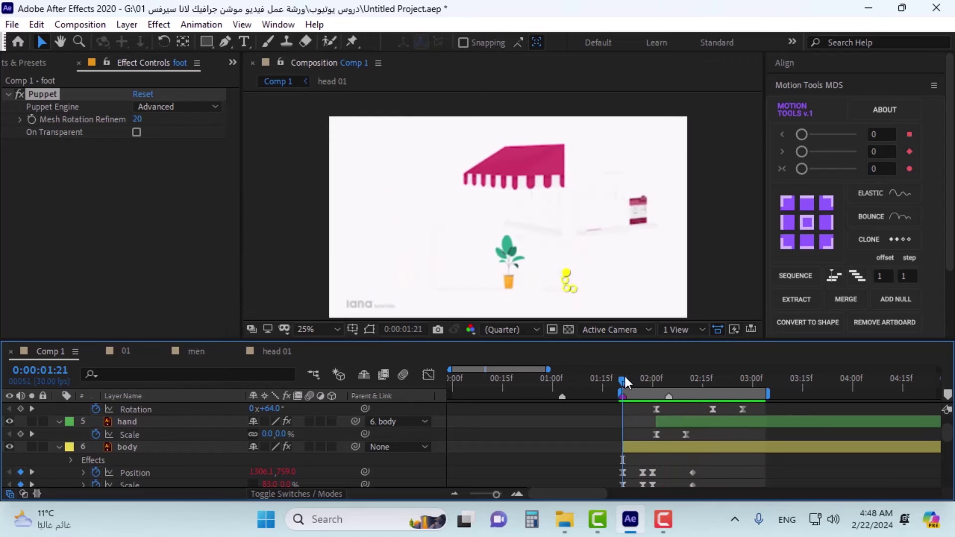
pyautogui.moveTo(625, 377); pyautogui.dragTo(671, 355)
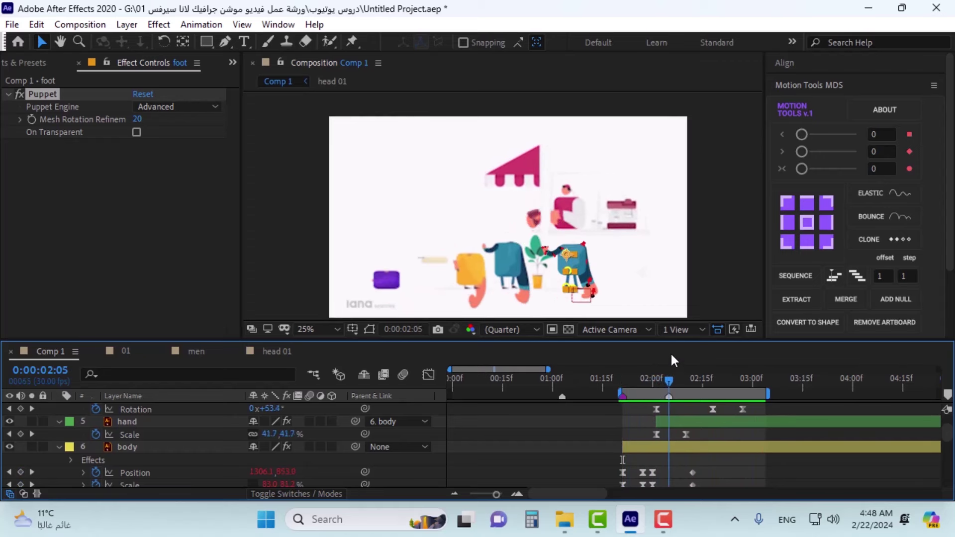
pyautogui.press('/')
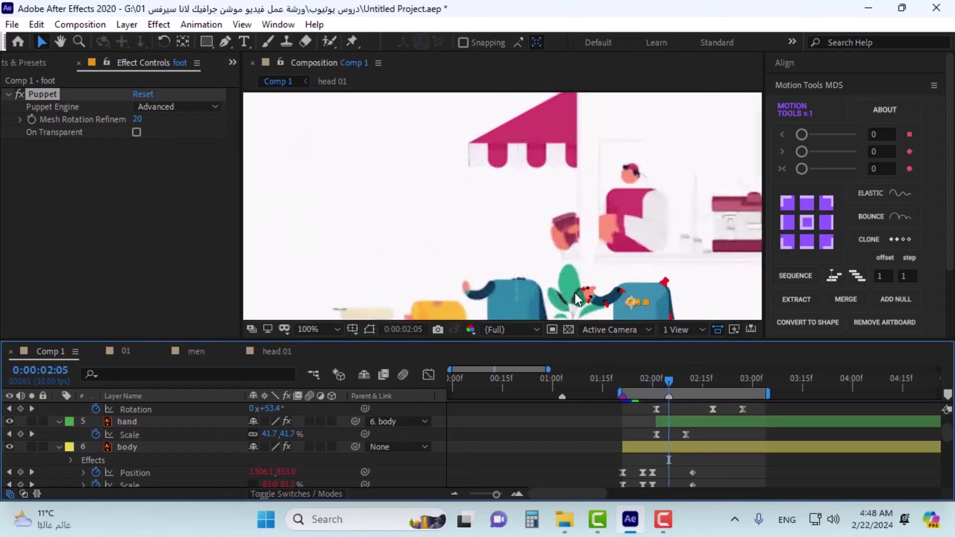
pyautogui.scroll(-2, 575, 291)
pyautogui.click(689, 380)
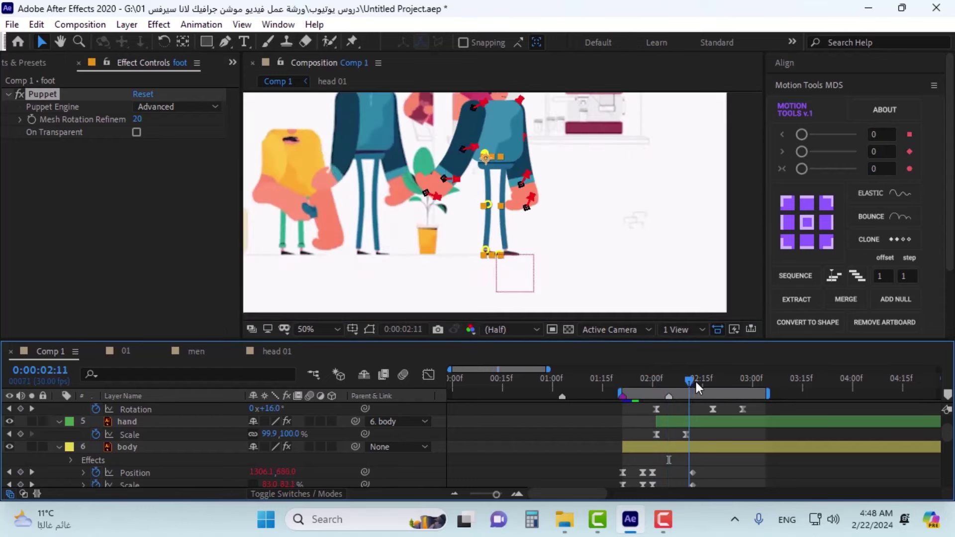
pyautogui.press('pagedown')
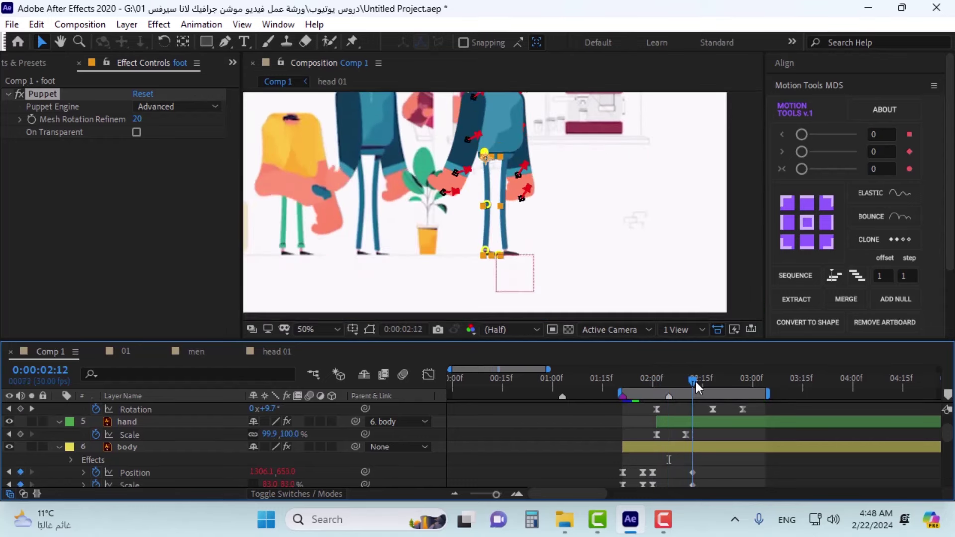
pyautogui.moveTo(694, 380); pyautogui.dragTo(676, 384)
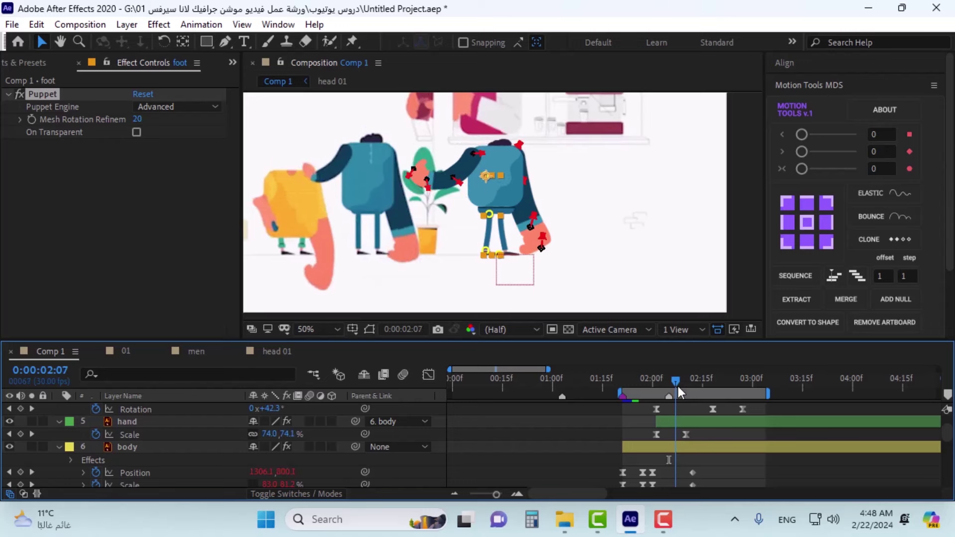
pyautogui.scroll(-3, 691, 437)
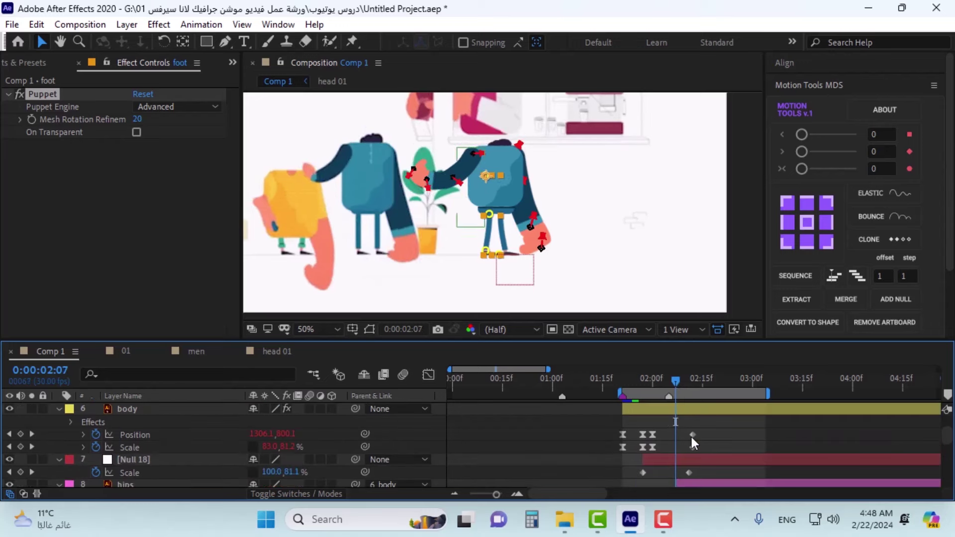
pyautogui.scroll(-8, 714, 428)
pyautogui.scroll(-4, 714, 426)
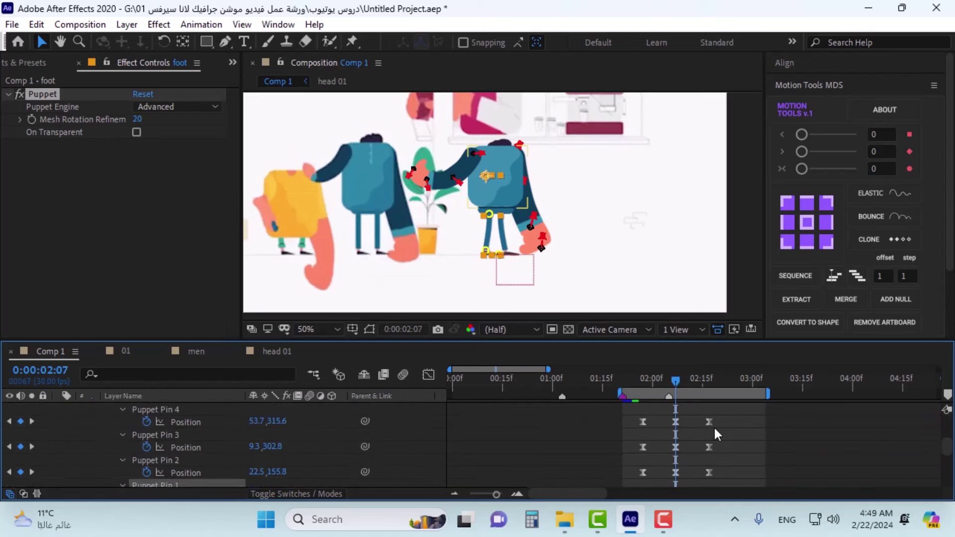
pyautogui.click(677, 435)
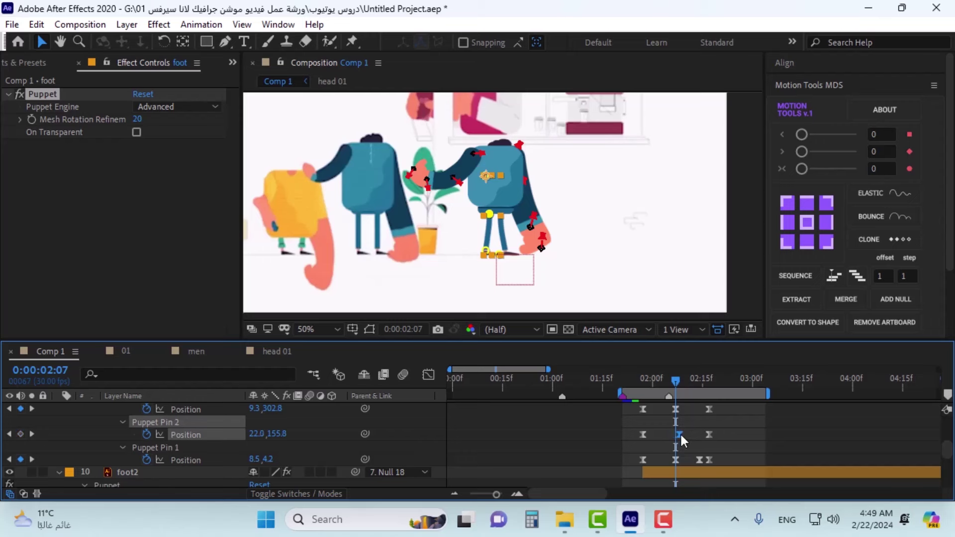
pyautogui.moveTo(680, 433); pyautogui.dragTo(689, 432)
pyautogui.hotkey('ctrl', 'z')
pyautogui.moveTo(682, 434); pyautogui.dragTo(692, 432)
pyautogui.click(679, 384)
pyautogui.moveTo(679, 383)
pyautogui.mouseDown()
pyautogui.moveTo(712, 380)
pyautogui.moveTo(696, 391)
pyautogui.mouseUp()
pyautogui.press('j')
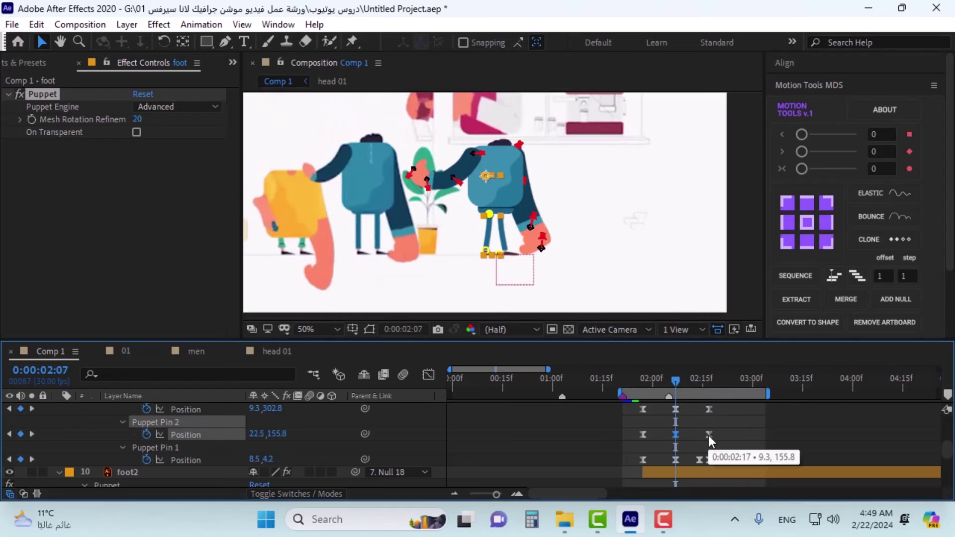
# Step: Retime the foot layer's Puppet Pin 2 keyframes so the middle one falls at 0:00:02:12 and the last at 0:00:02:23
pyautogui.moveTo(720, 432); pyautogui.dragTo(640, 439)
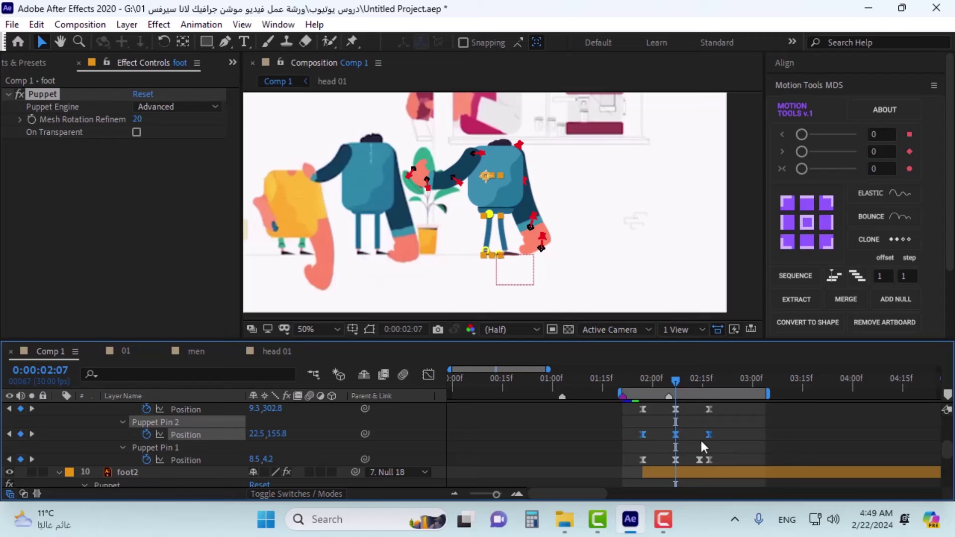
pyautogui.moveTo(709, 435); pyautogui.dragTo(729, 432)
pyautogui.moveTo(678, 382)
pyautogui.mouseDown()
pyautogui.moveTo(691, 384)
pyautogui.moveTo(658, 380)
pyautogui.moveTo(677, 378)
pyautogui.mouseUp()
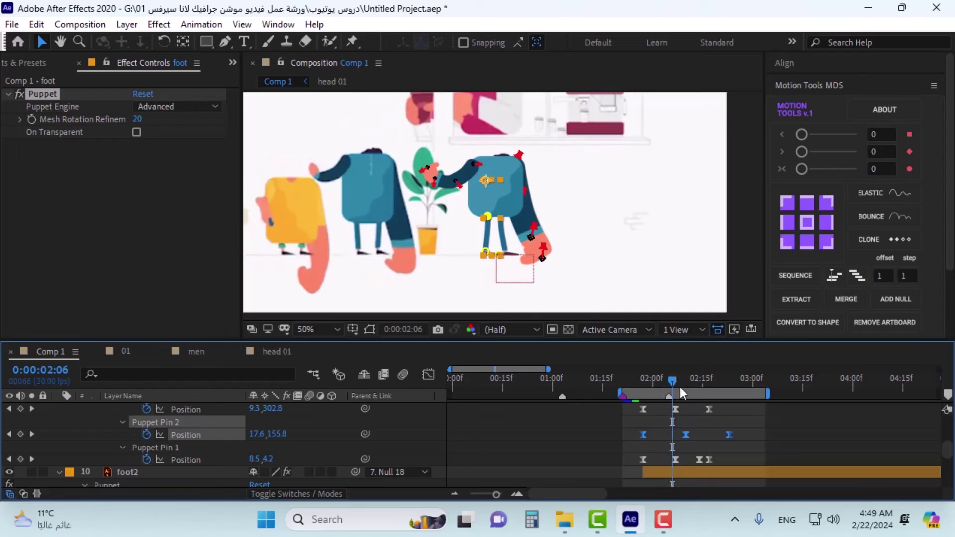
pyautogui.click(694, 438)
pyautogui.click(687, 435)
pyautogui.moveTo(686, 436); pyautogui.dragTo(689, 436)
pyautogui.click(715, 453)
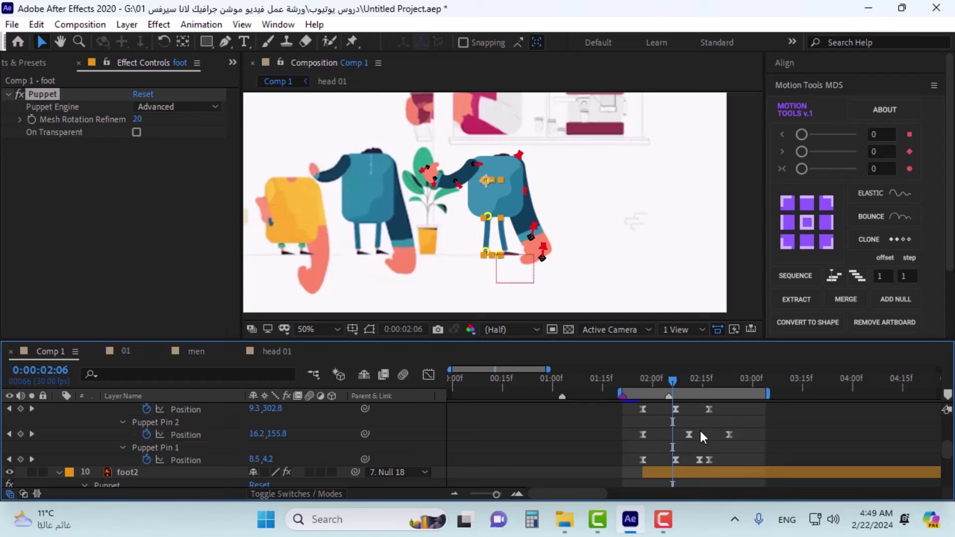
pyautogui.moveTo(688, 434); pyautogui.dragTo(717, 438)
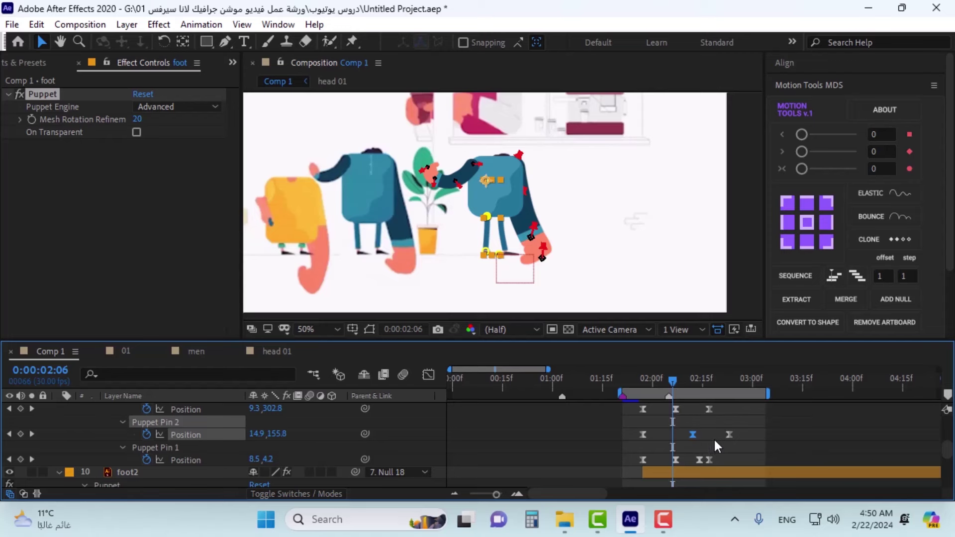
# Step: Move the foot2 layer's middle Puppet Pin 2 keyframe to 0:00:02:12 to match the foot layer's bend timing
pyautogui.press('pagedown')
pyautogui.press('pagedown')
pyautogui.press('pagedown')
pyautogui.press('pagedown')
pyautogui.press('pagedown')
pyautogui.press('pagedown')
pyautogui.scroll(5, 714, 442)
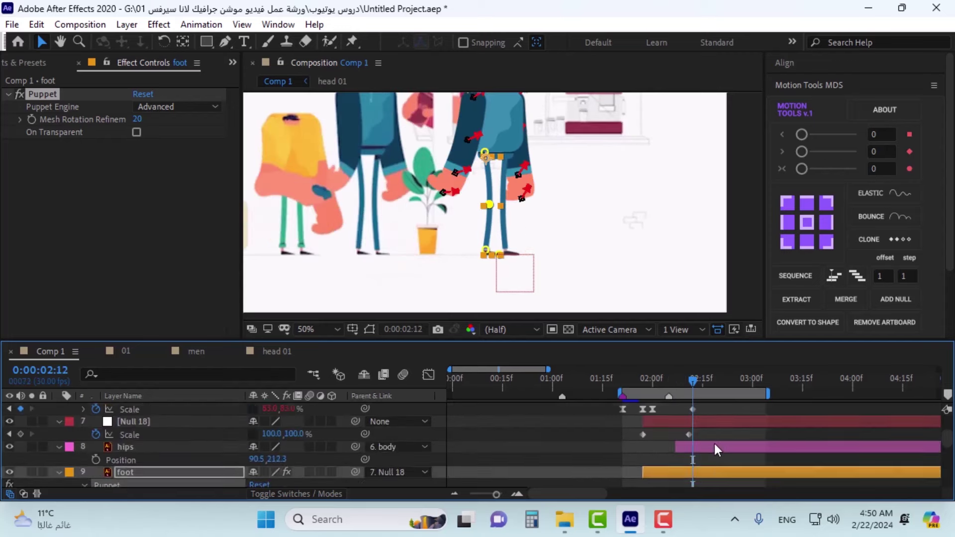
pyautogui.scroll(-8, 714, 443)
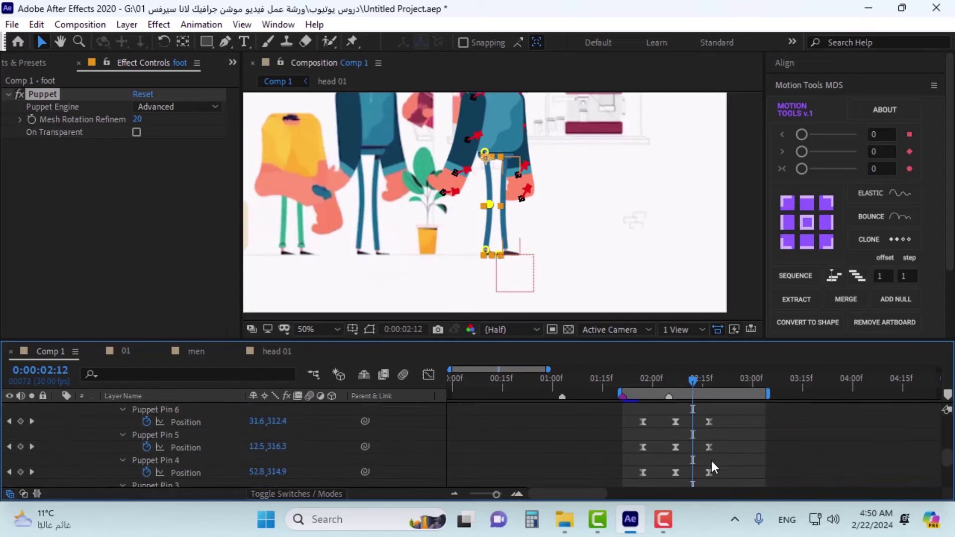
pyautogui.scroll(-2, 699, 463)
pyautogui.click(675, 460)
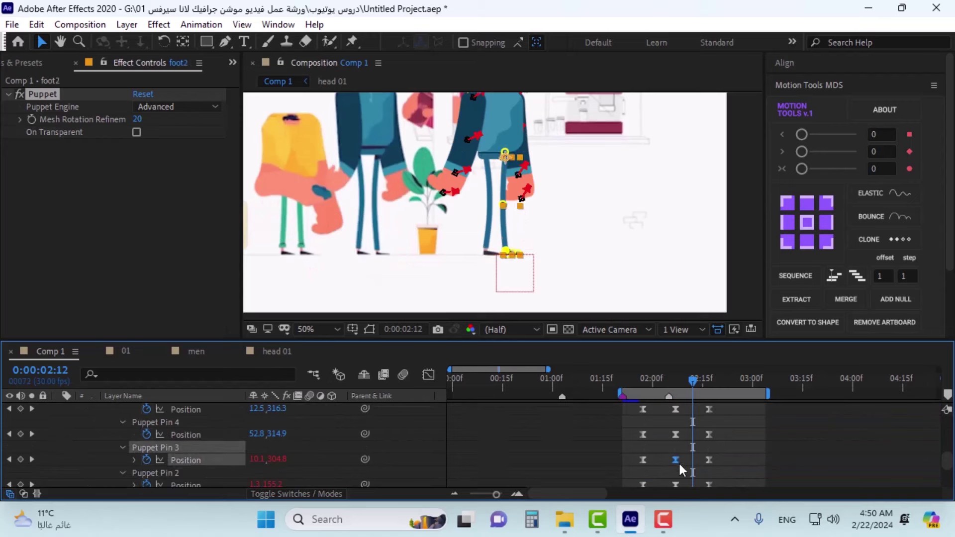
pyautogui.moveTo(699, 463); pyautogui.dragTo(679, 443)
pyautogui.click(676, 435)
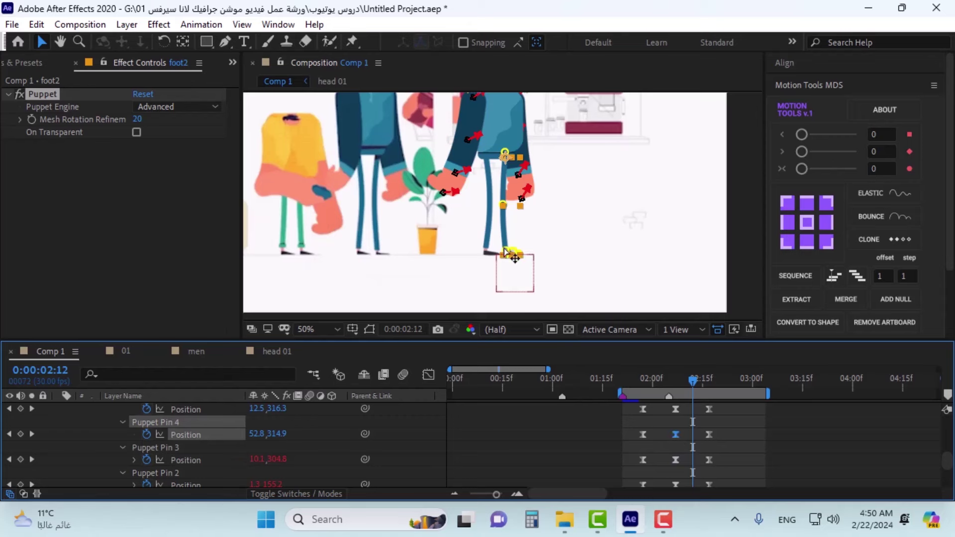
pyautogui.click(496, 209)
pyautogui.scroll(2, 701, 463)
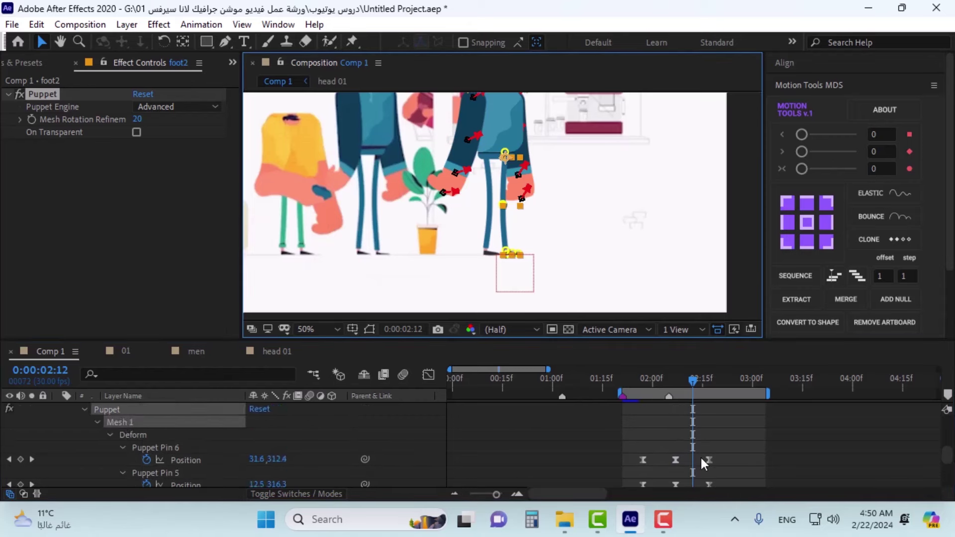
pyautogui.scroll(-3, 700, 459)
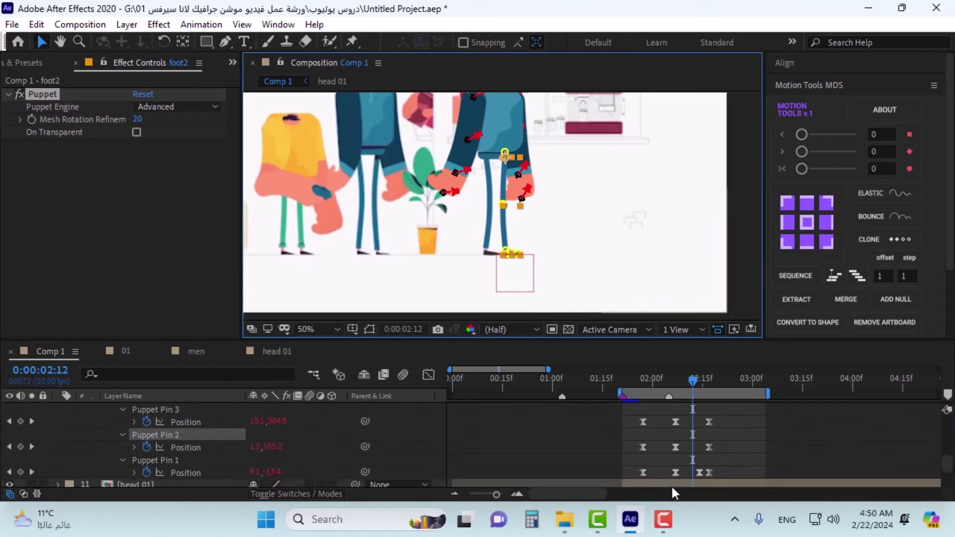
pyautogui.moveTo(672, 449); pyautogui.dragTo(693, 449)
# Step: Move the foot2 layer's last Puppet Pin 2 keyframe to 0:00:02:23 and its first to 0:00:02:02
pyautogui.scroll(5, 735, 444)
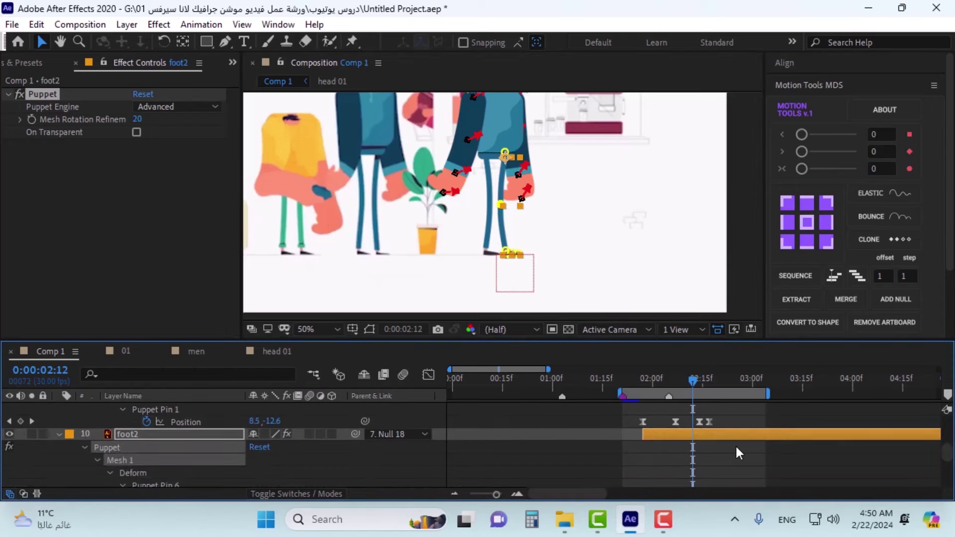
pyautogui.press('space')
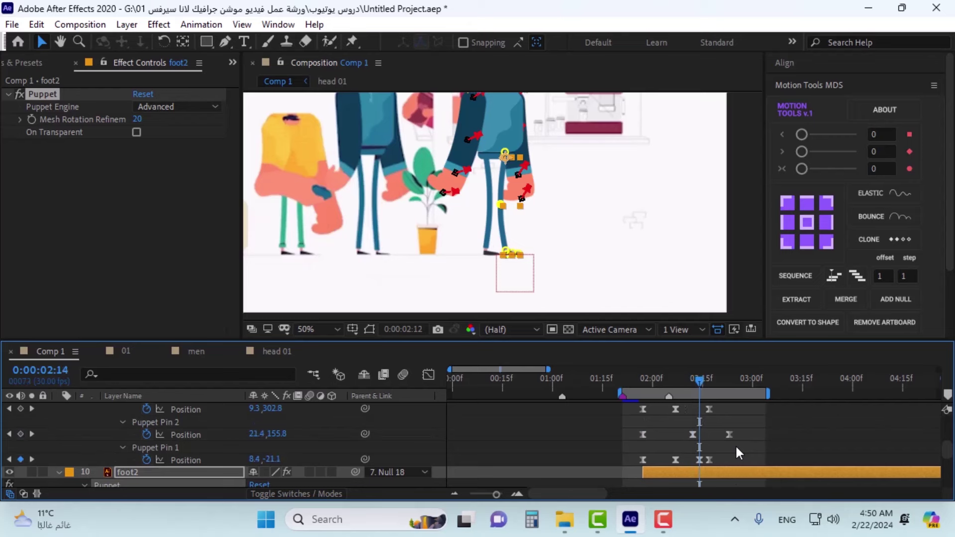
pyautogui.scroll(-5, 735, 444)
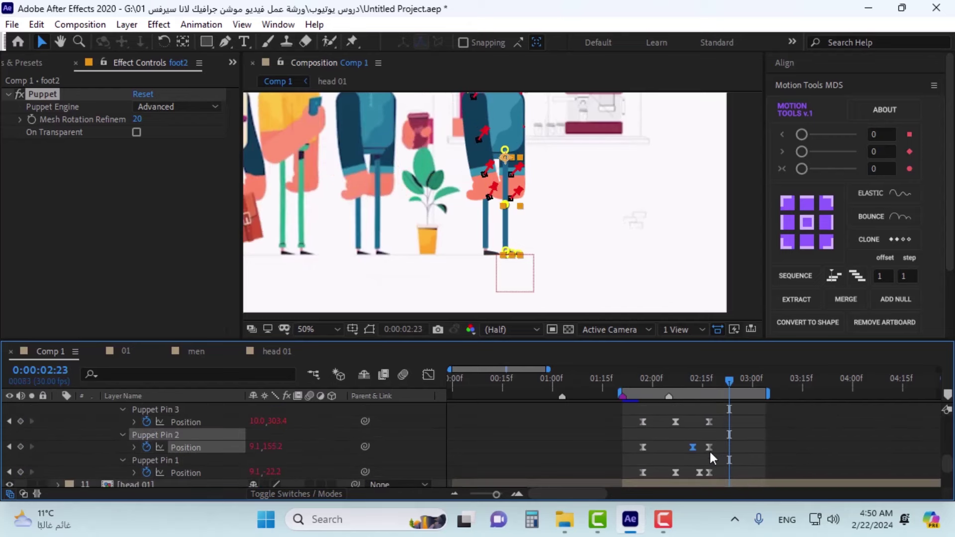
pyautogui.moveTo(710, 447); pyautogui.dragTo(733, 449)
pyautogui.click(657, 381)
pyautogui.moveTo(660, 381); pyautogui.dragTo(660, 450)
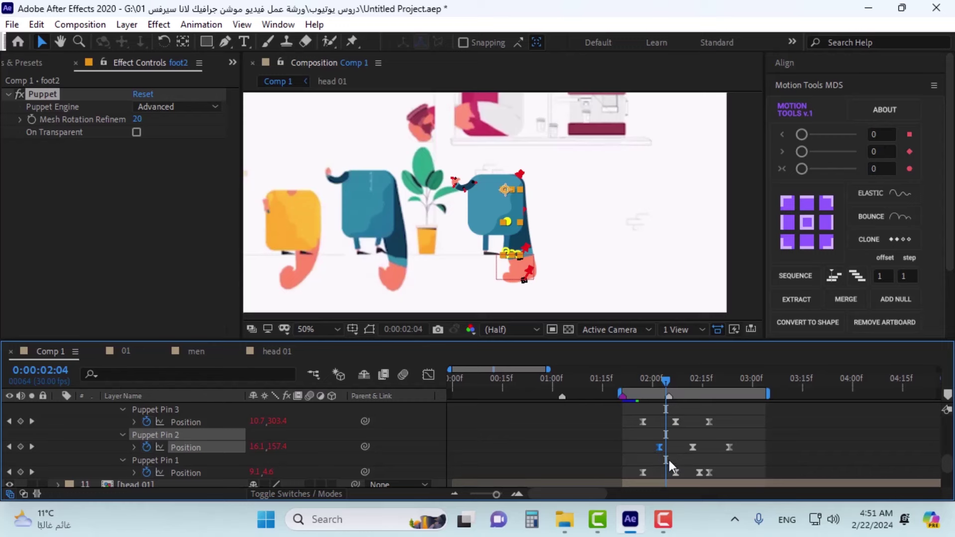
pyautogui.press('j')
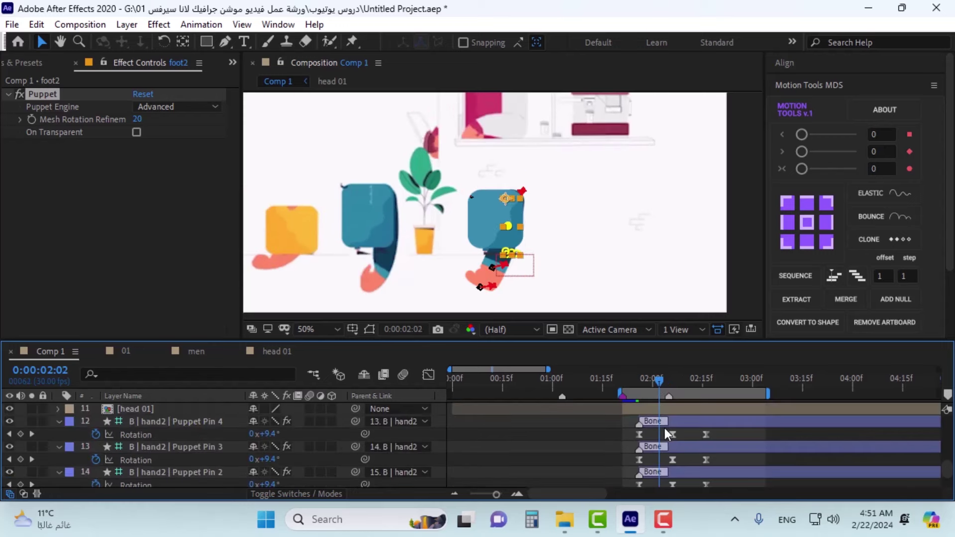
pyautogui.hotkey('ctrl', 'z')
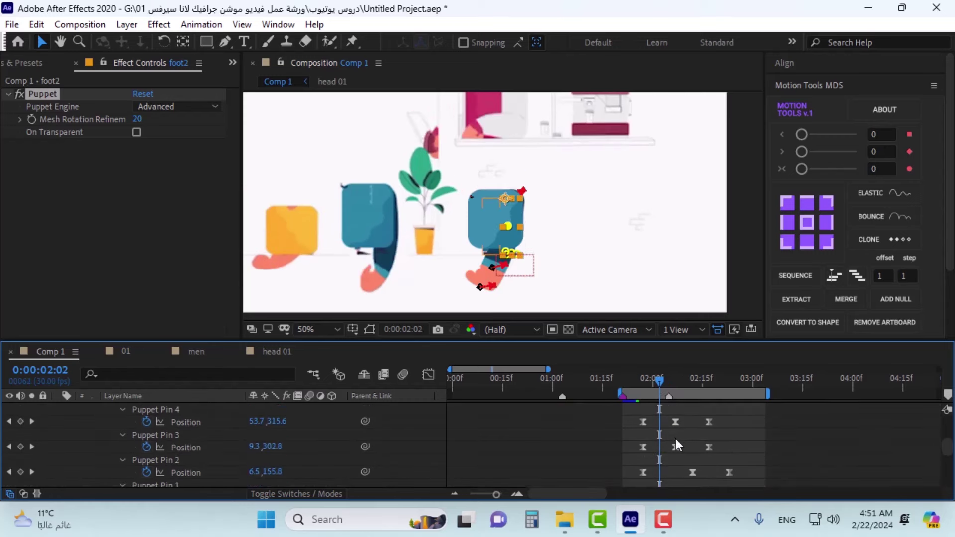
pyautogui.moveTo(644, 447)
pyautogui.mouseDown()
pyautogui.moveTo(665, 443)
pyautogui.moveTo(656, 447)
pyautogui.mouseUp()
pyautogui.hotkey('ctrl', 'z')
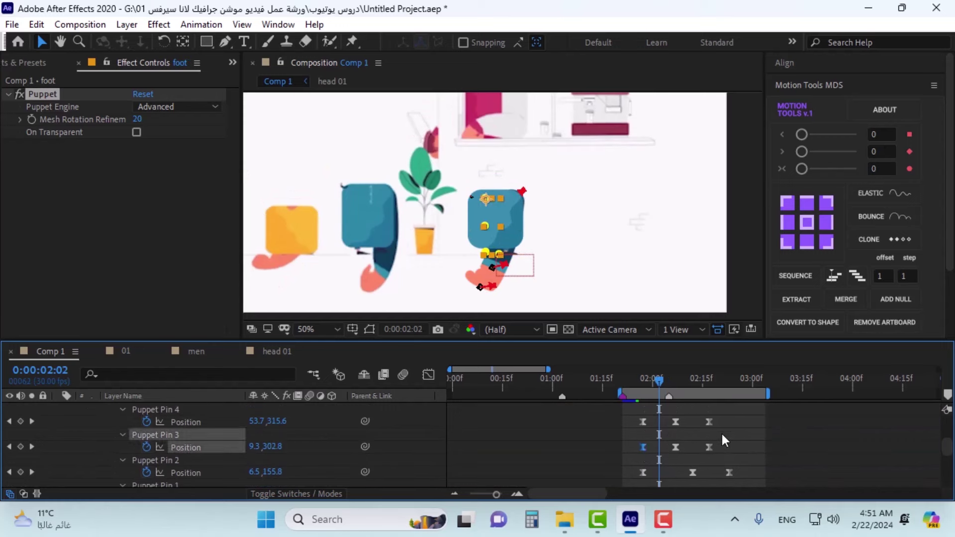
pyautogui.hotkey('ctrl', 'shift', 'z')
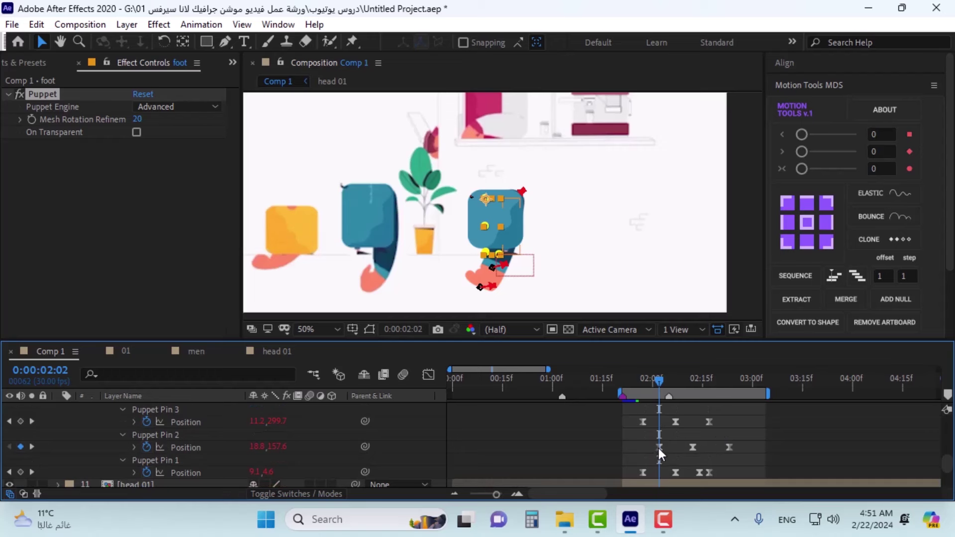
# Step: Move the foot layer's first Puppet Pin 2 position keyframe to 0:00:02:02 to match the foot2 layer
pyautogui.click(659, 449)
pyautogui.scroll(1, 659, 448)
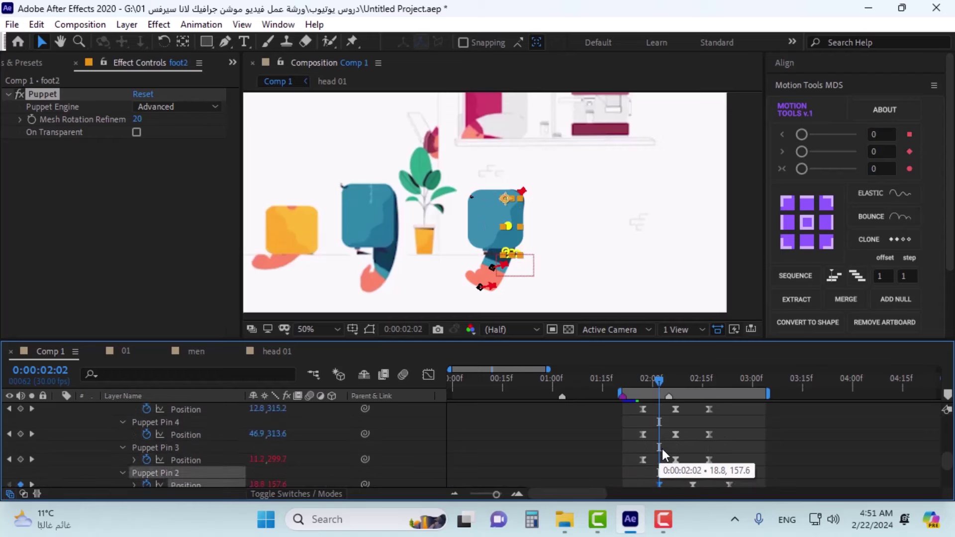
pyautogui.hotkey('ctrl', 'z')
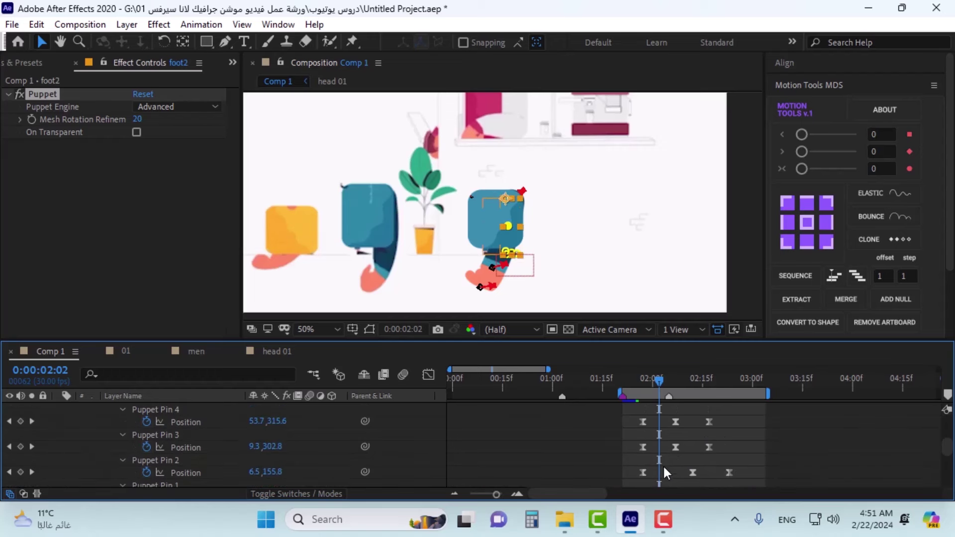
pyautogui.moveTo(643, 473); pyautogui.dragTo(661, 473)
# Step: Play back the animation, then scrub between 0:00:01:25 and 0:00:02:17 and examine how the characters' legs and bodies move
pyautogui.moveTo(655, 380); pyautogui.dragTo(638, 398)
pyautogui.scroll(-2, 599, 231)
pyautogui.press('space')
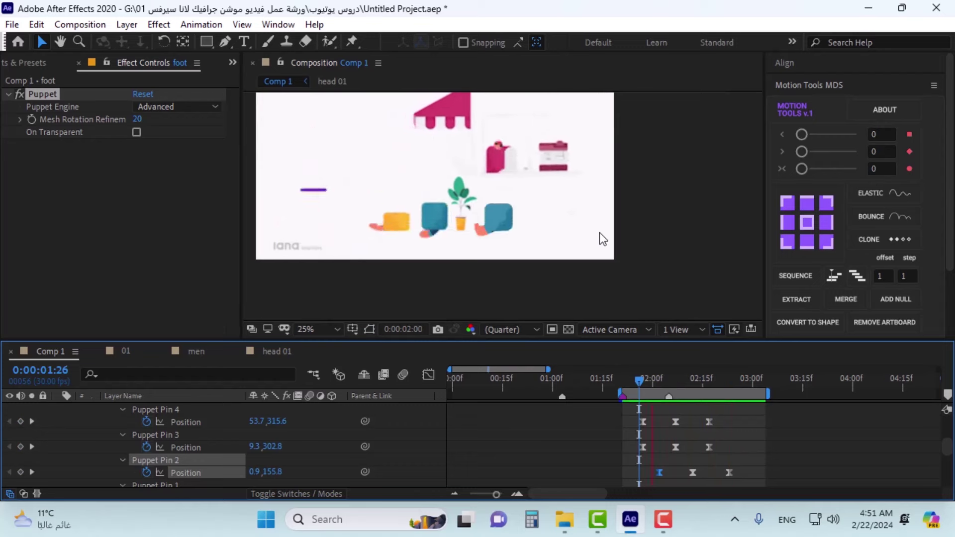
pyautogui.press('space')
pyautogui.scroll(1, 435, 202)
pyautogui.scroll(-1, 435, 202)
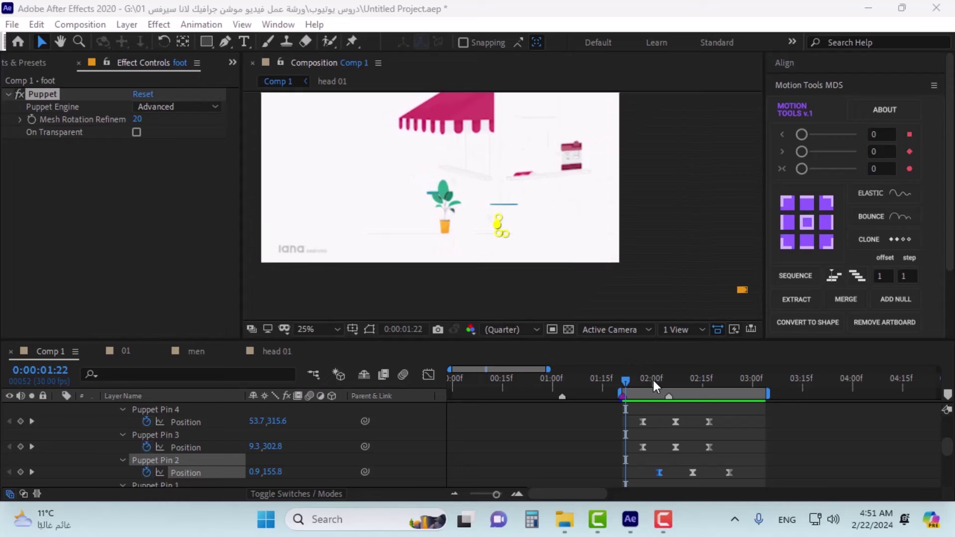
pyautogui.moveTo(652, 380); pyautogui.dragTo(638, 385)
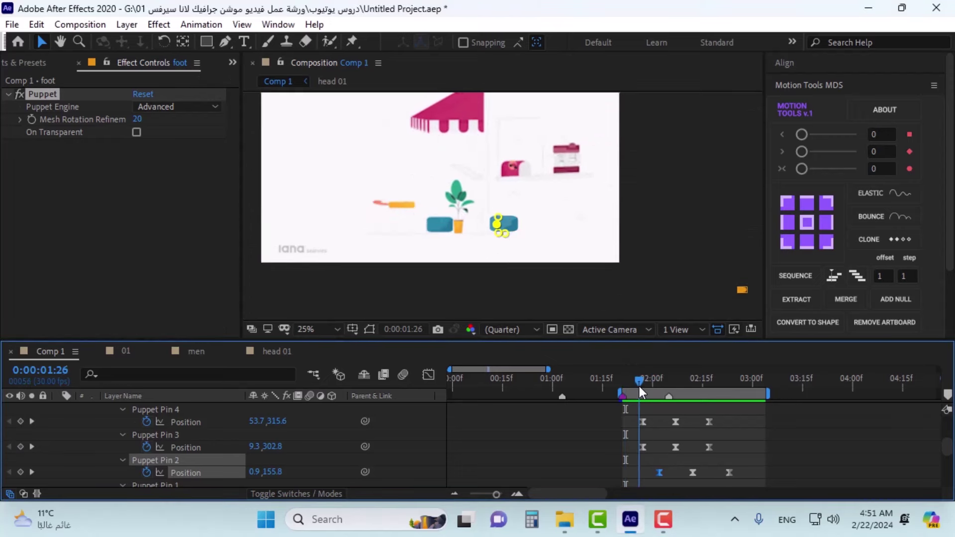
pyautogui.scroll(1, 384, 183)
pyautogui.moveTo(434, 195); pyautogui.dragTo(509, 183)
pyautogui.scroll(-1, 508, 183)
pyautogui.scroll(1, 508, 183)
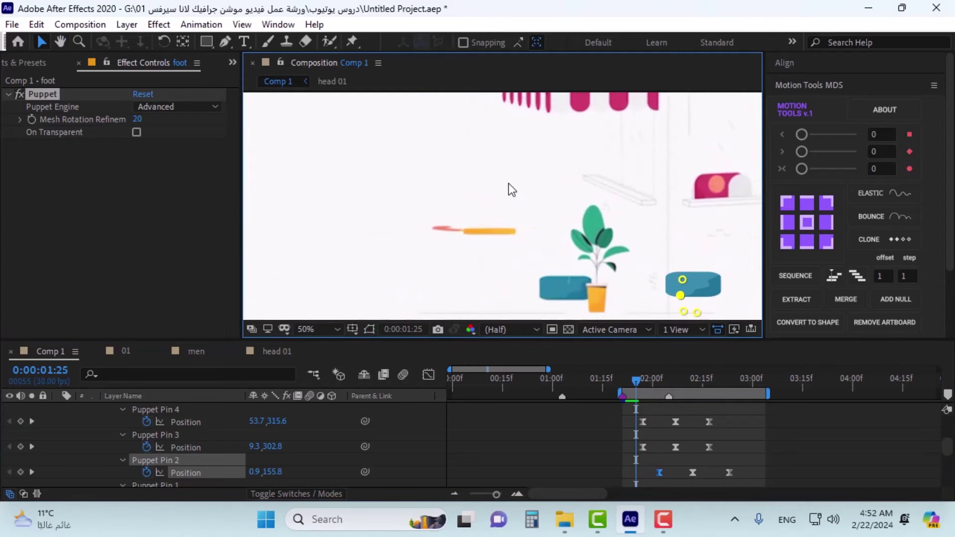
pyautogui.scroll(-1, 509, 183)
pyautogui.moveTo(635, 380); pyautogui.dragTo(709, 365)
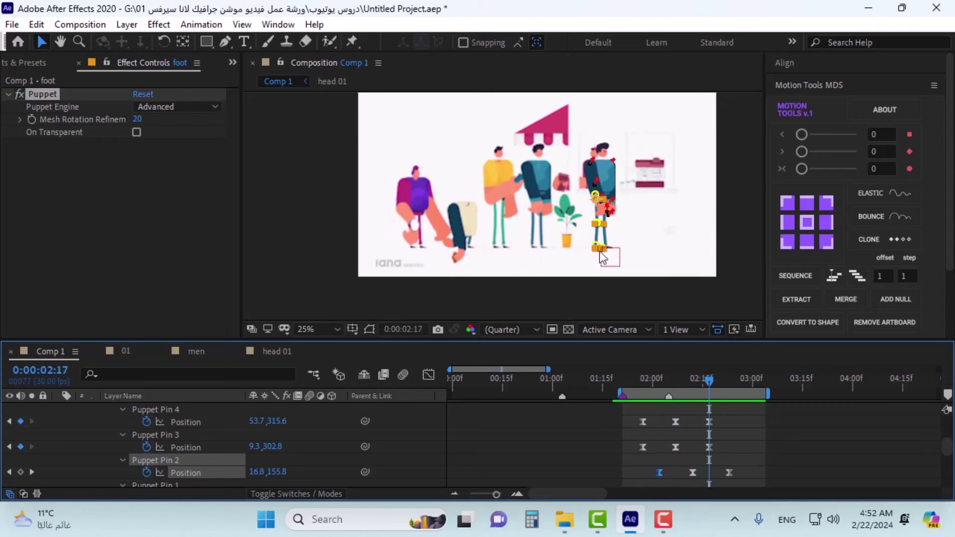
pyautogui.scroll(2, 506, 140)
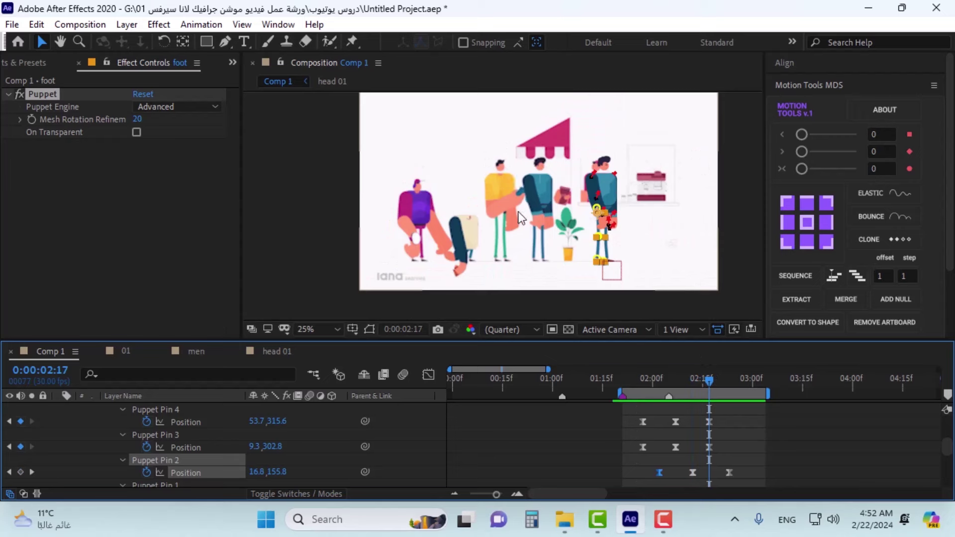
pyautogui.moveTo(706, 382)
pyautogui.mouseDown()
pyautogui.moveTo(648, 393)
pyautogui.moveTo(669, 397)
pyautogui.moveTo(698, 367)
pyautogui.moveTo(671, 393)
pyautogui.moveTo(710, 382)
pyautogui.mouseUp()
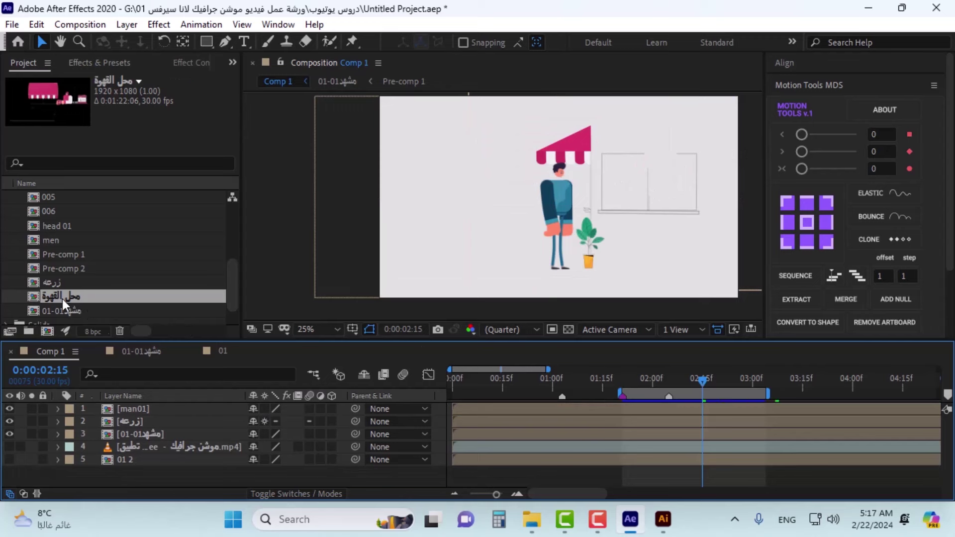
# Step: Add the محل القهوة comp above the man01 layer in Comp 1 and open it
pyautogui.moveTo(68, 299); pyautogui.dragTo(173, 406)
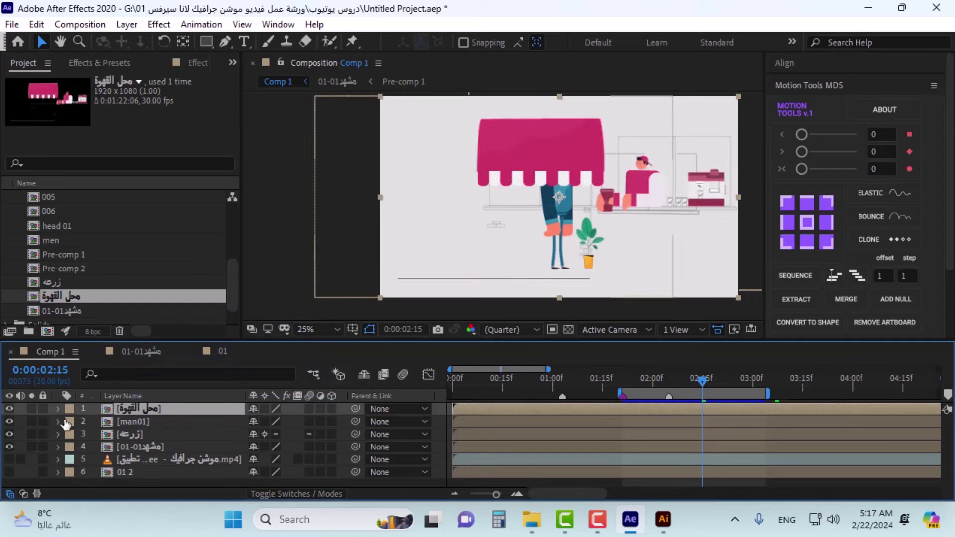
pyautogui.doubleClick(138, 408)
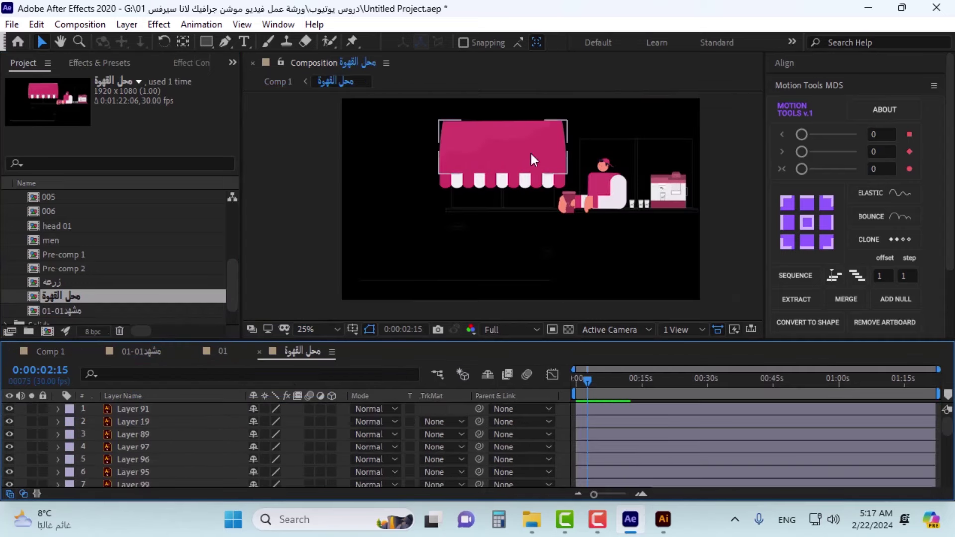
# Step: Delete the awning, its striped trim, the window and counter beneath it, and the ground line from the محل القهوة comp
pyautogui.click(530, 154)
pyautogui.press('Delete')
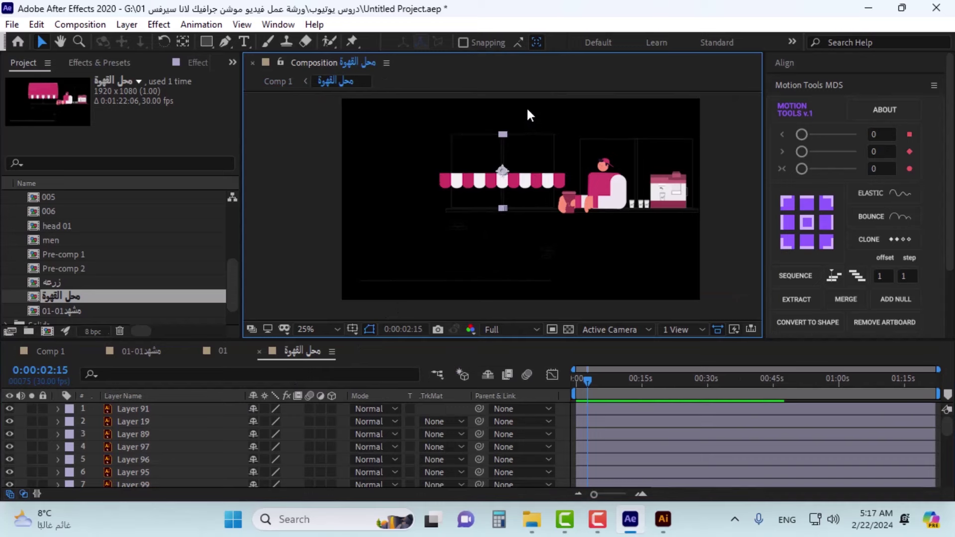
pyautogui.moveTo(526, 107); pyautogui.dragTo(467, 234)
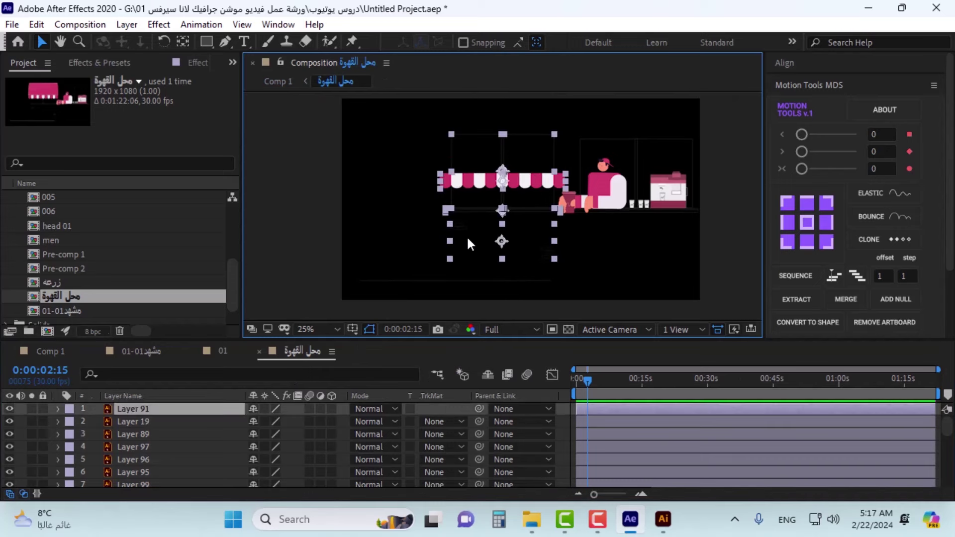
pyautogui.press('Delete')
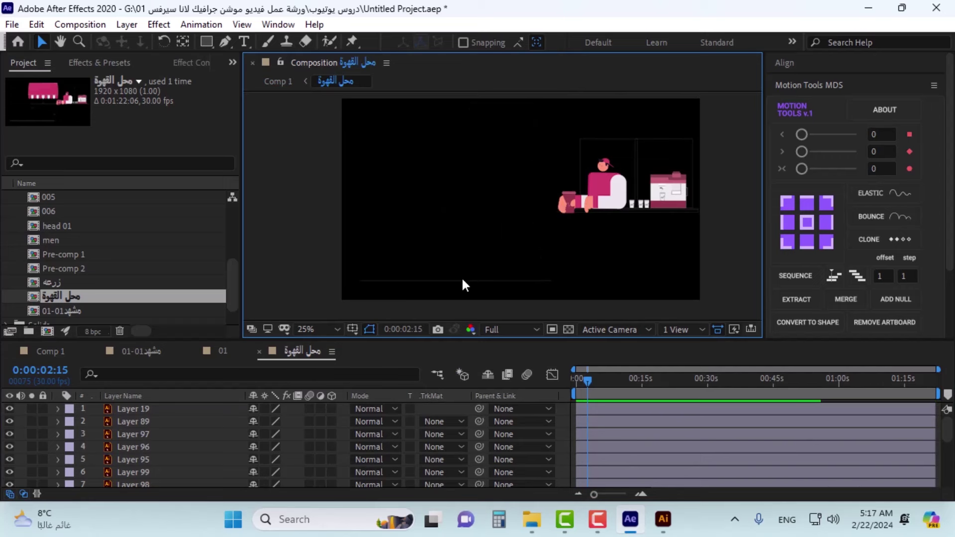
pyautogui.click(462, 281)
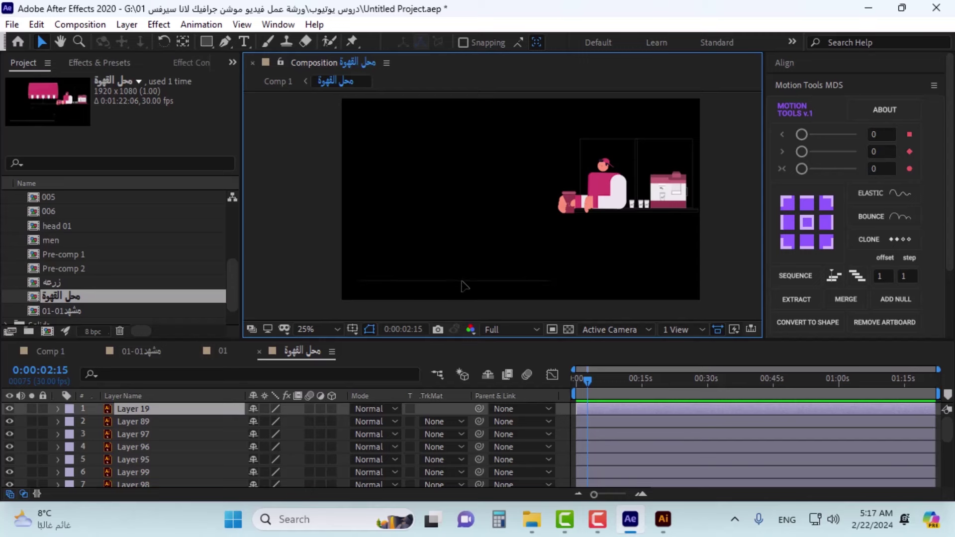
pyautogui.press('Delete')
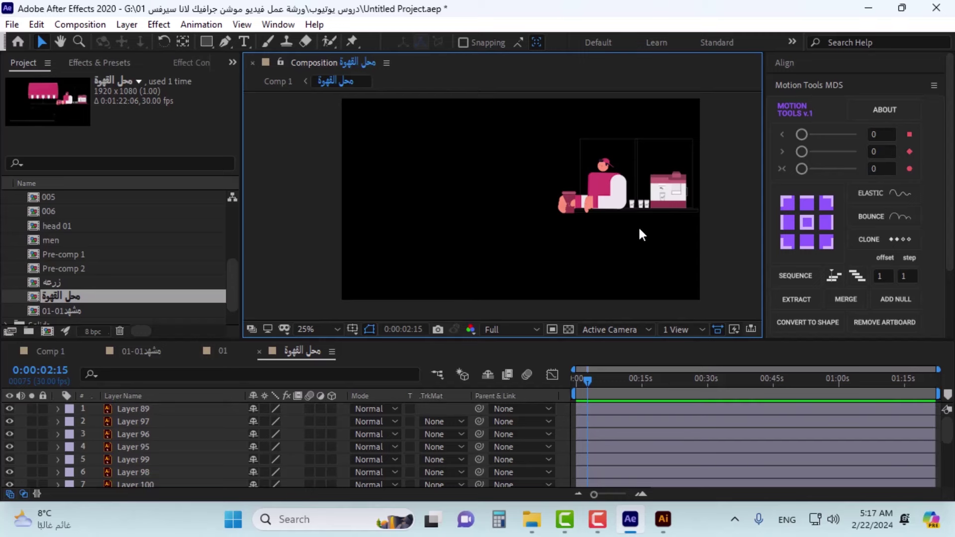
pyautogui.moveTo(642, 234); pyautogui.dragTo(544, 243)
pyautogui.scroll(1, 481, 216)
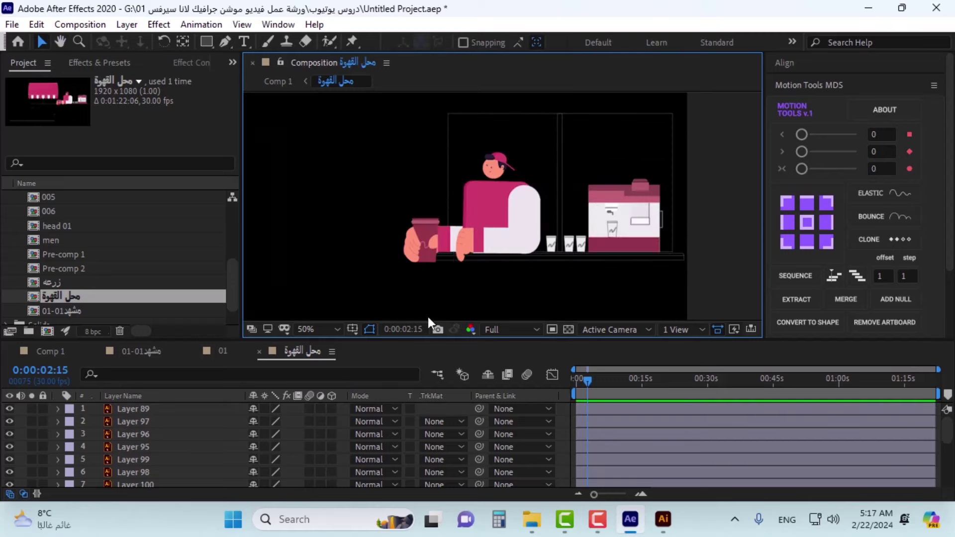
pyautogui.scroll(-1, 460, 273)
# Step: Return to Comp 1 and cut the محل القهوة layer from it
pyautogui.click(50, 351)
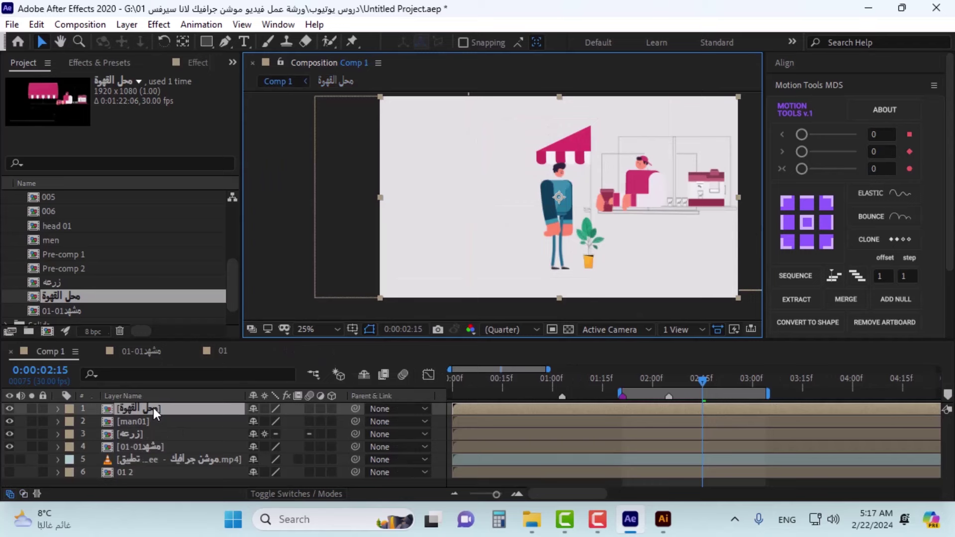
pyautogui.click(153, 408)
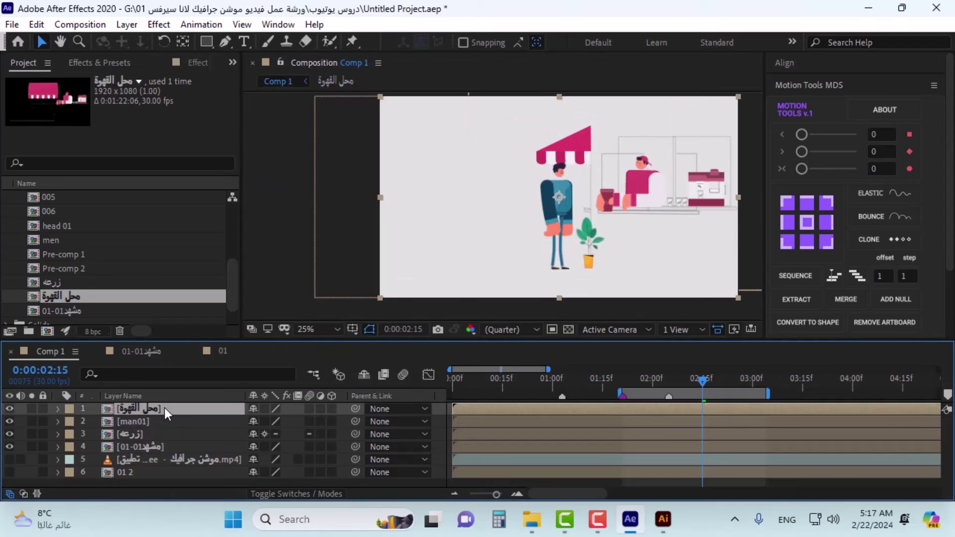
pyautogui.moveTo(165, 408); pyautogui.dragTo(174, 410)
pyautogui.press('Delete')
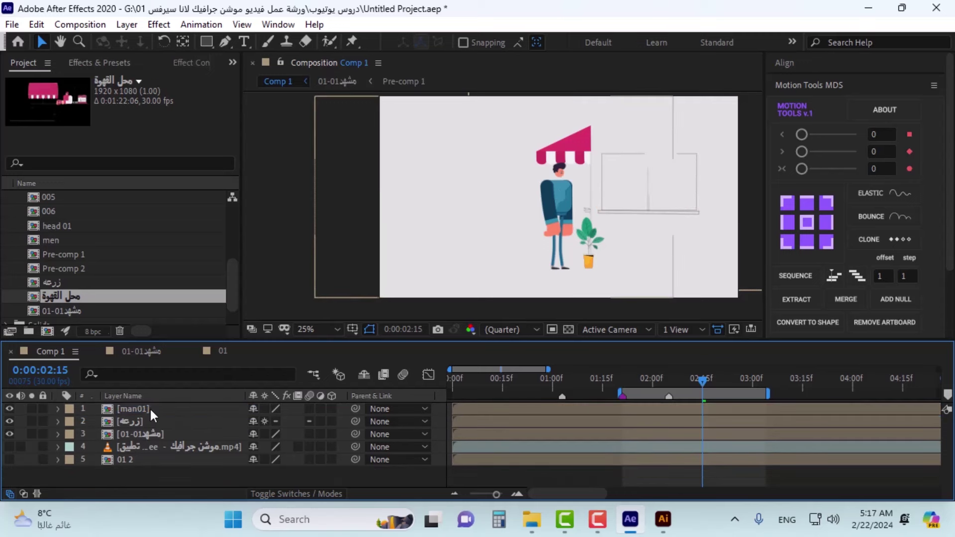
# Step: Identify the 01-01مشهد layer by toggling its visibility, then open that comp and paste the محل القهوة layer above Shape Layer 21
pyautogui.click(150, 409)
pyautogui.click(148, 421)
pyautogui.click(151, 432)
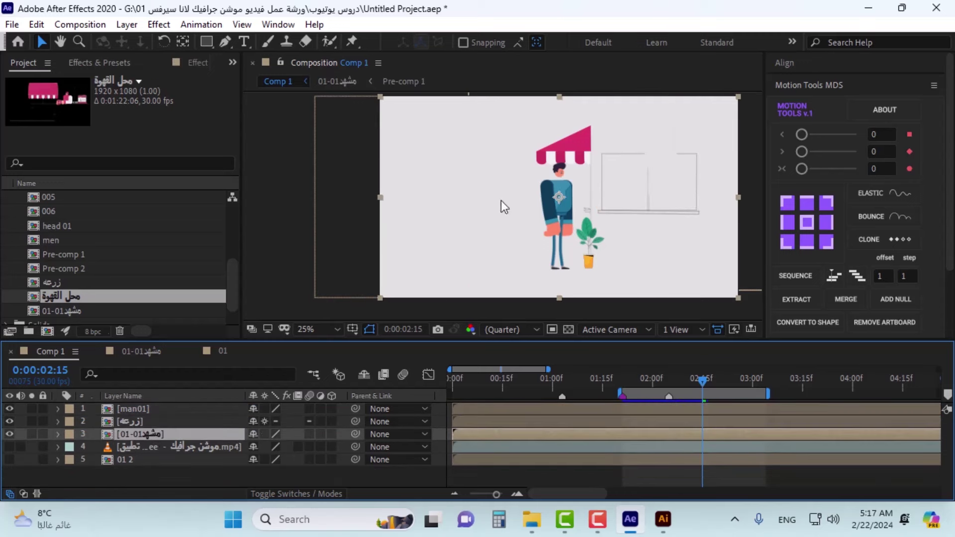
pyautogui.click(8, 433)
pyautogui.click(8, 431)
pyautogui.doubleClick(144, 437)
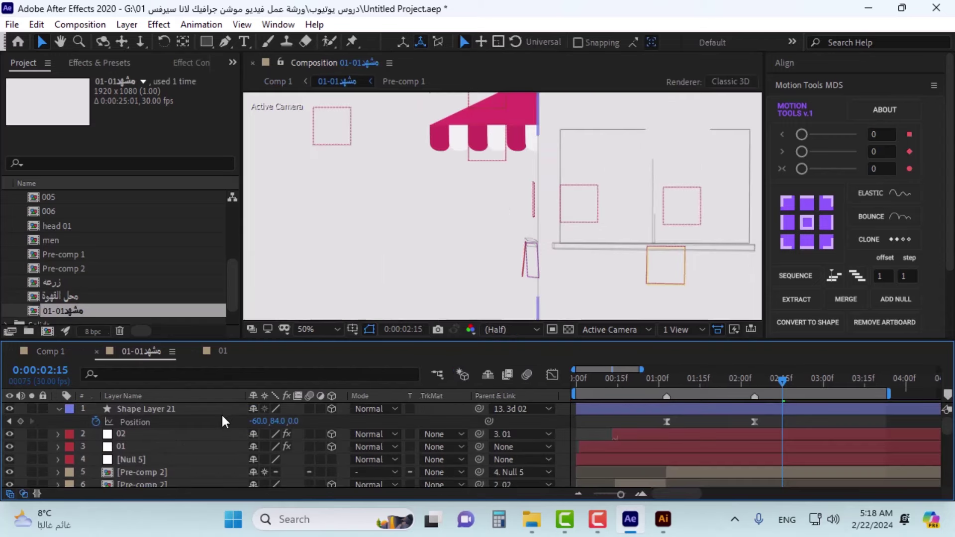
pyautogui.click(222, 413)
pyautogui.click(330, 422)
pyautogui.hotkey('ctrl', 'v')
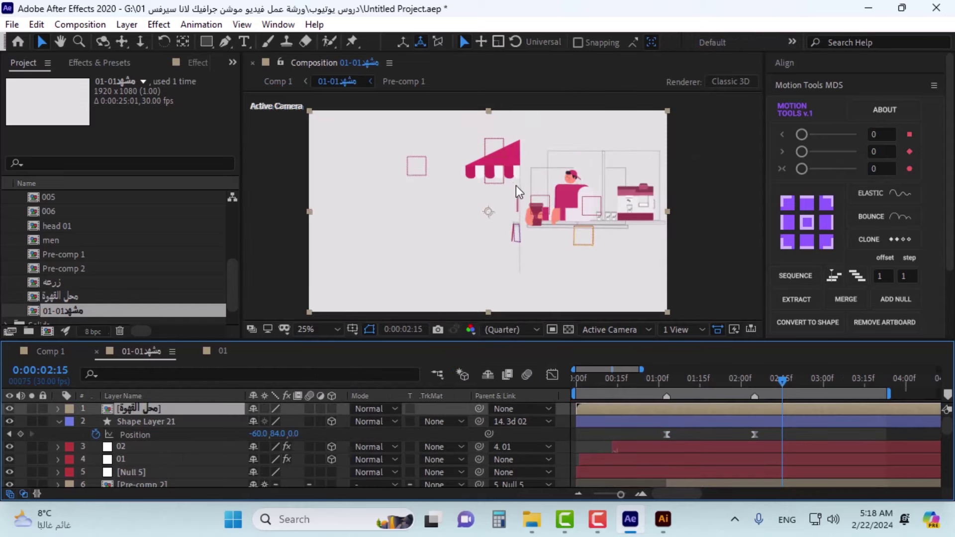
pyautogui.press('.')
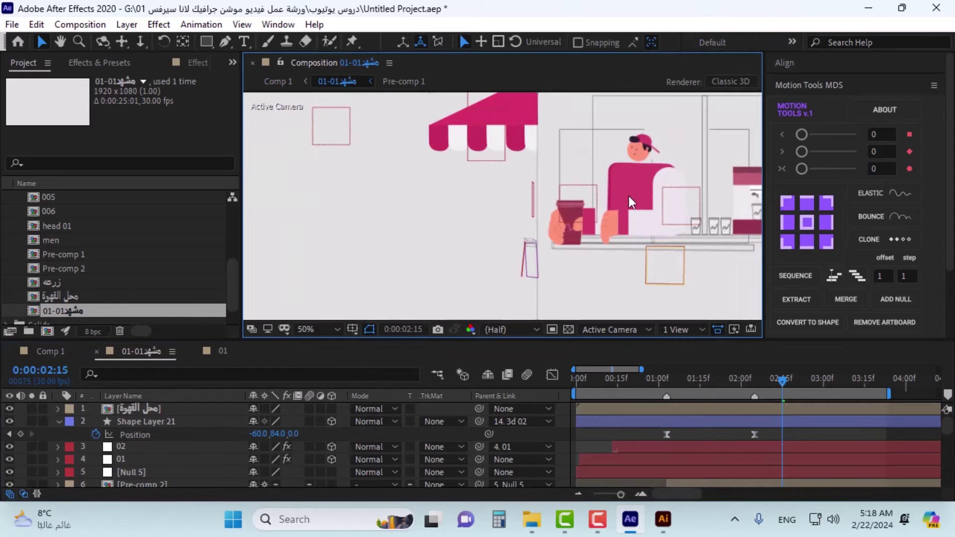
pyautogui.click(168, 435)
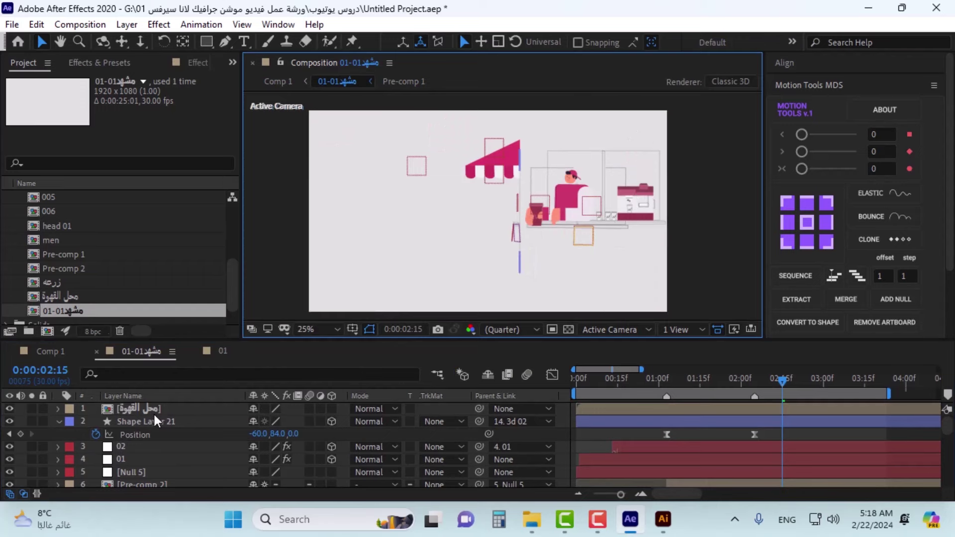
pyautogui.doubleClick(153, 413)
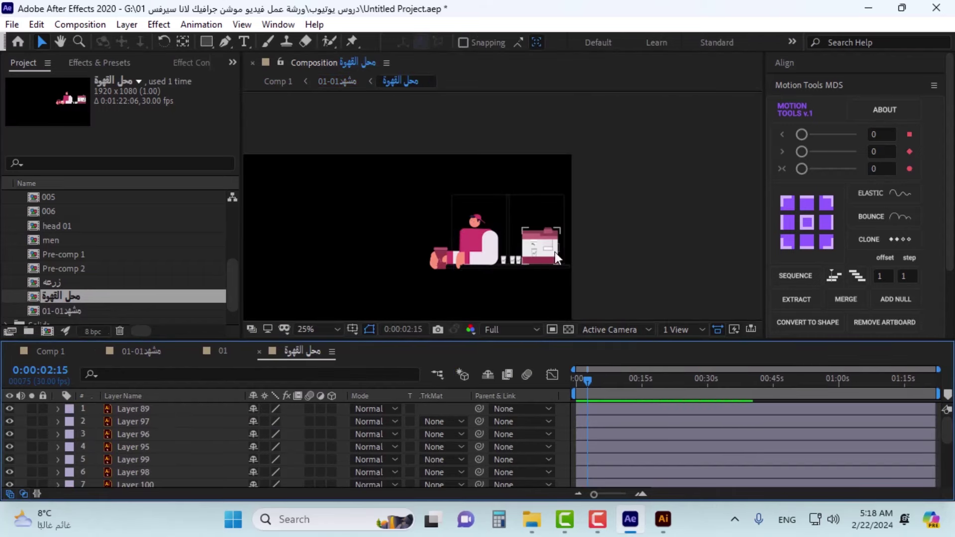
pyautogui.click(219, 351)
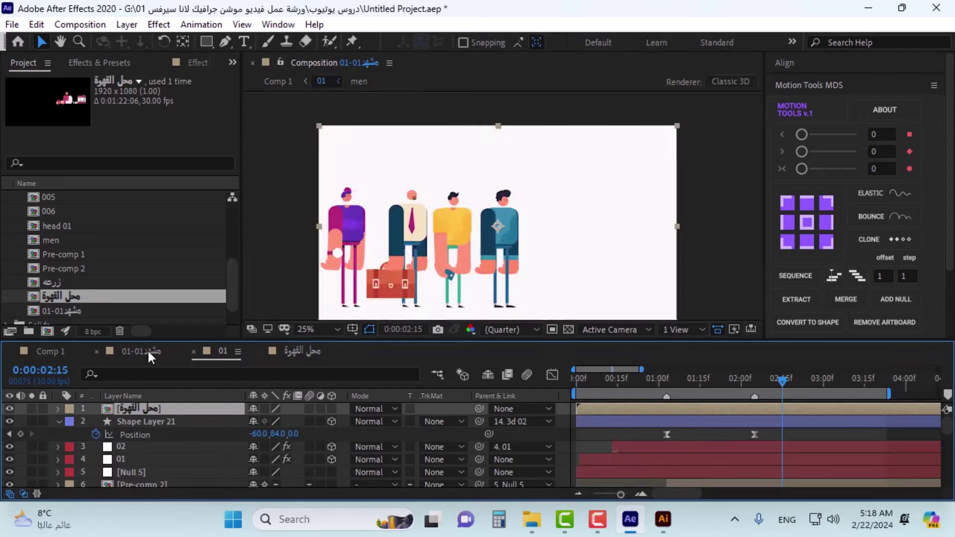
# Step: In the 01-01مشهد comp, shift the محل القهوة layer so its window frame's upper-right corner lines up with the scene's window outline
pyautogui.click(142, 351)
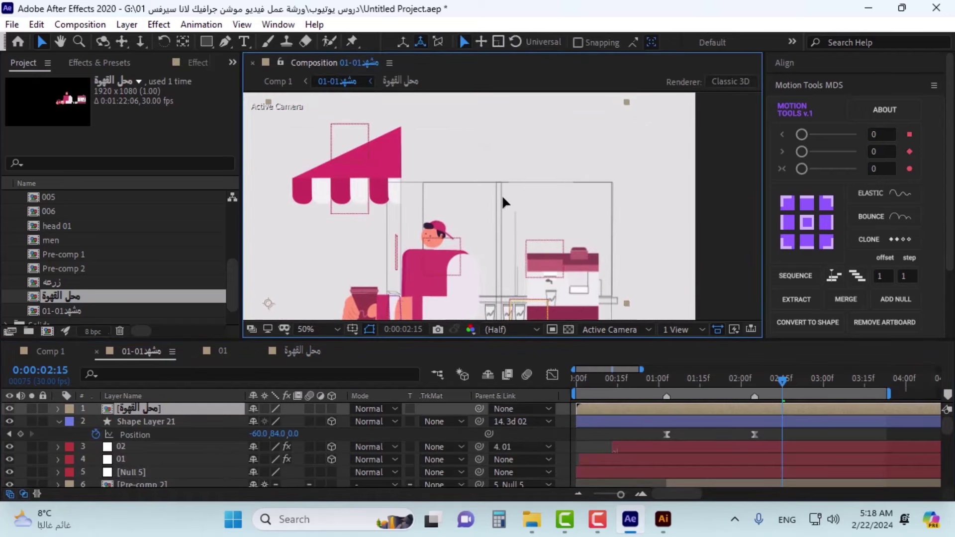
pyautogui.scroll(2, 601, 152)
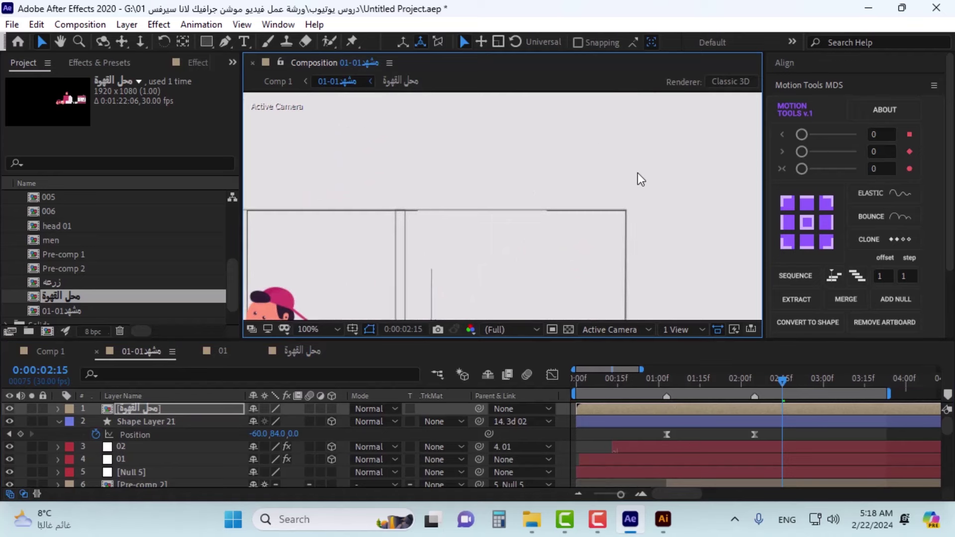
pyautogui.press('h')
pyautogui.moveTo(637, 178); pyautogui.dragTo(531, 275)
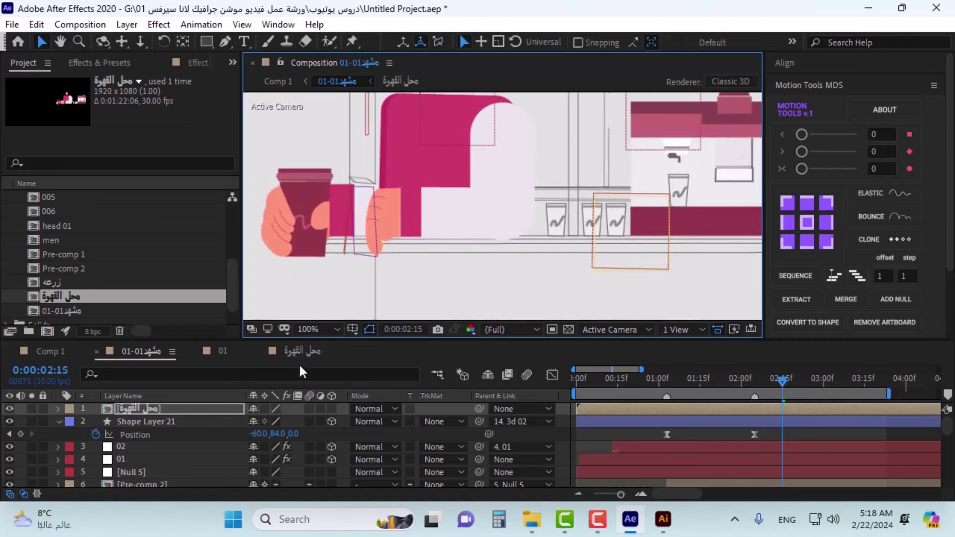
pyautogui.scroll(-2, 531, 273)
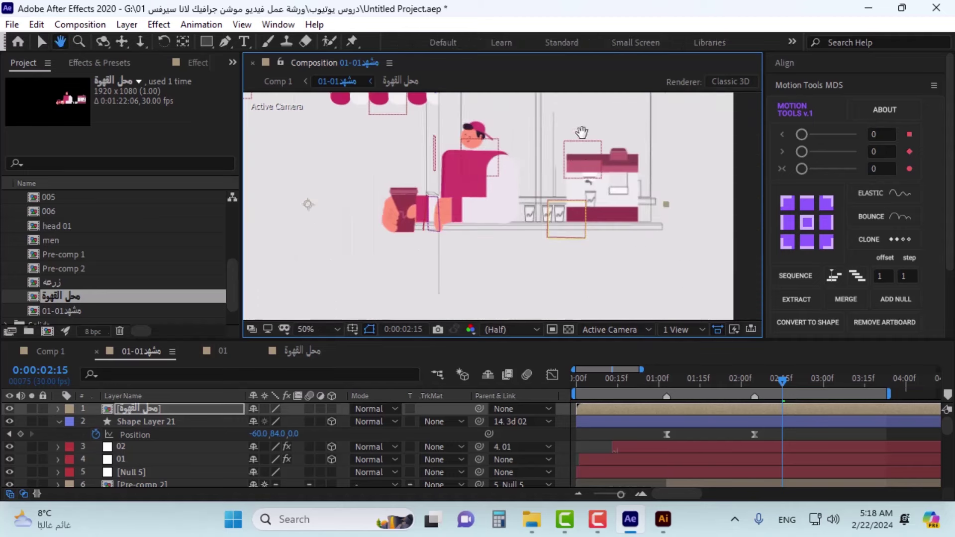
pyautogui.scroll(4, 575, 155)
pyautogui.scroll(-4, 557, 299)
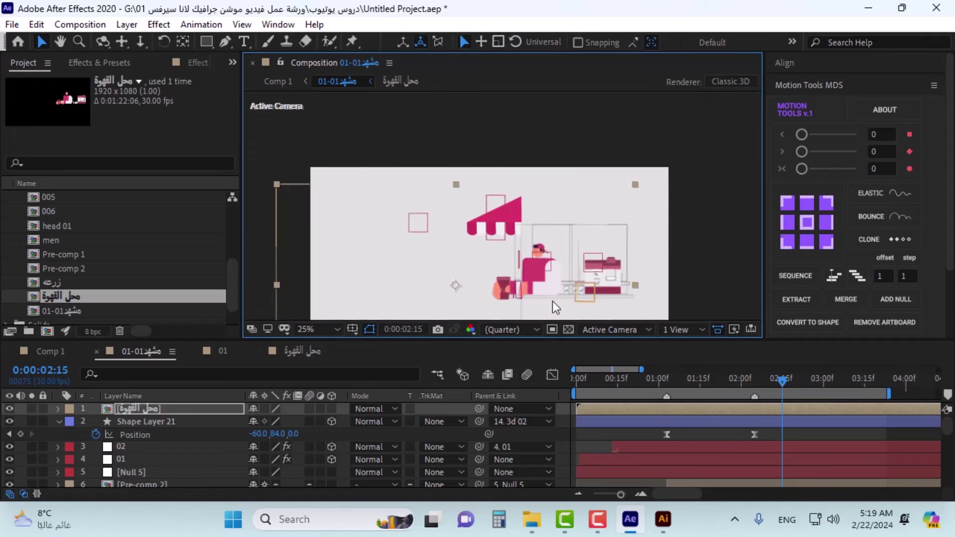
pyautogui.scroll(2, 557, 298)
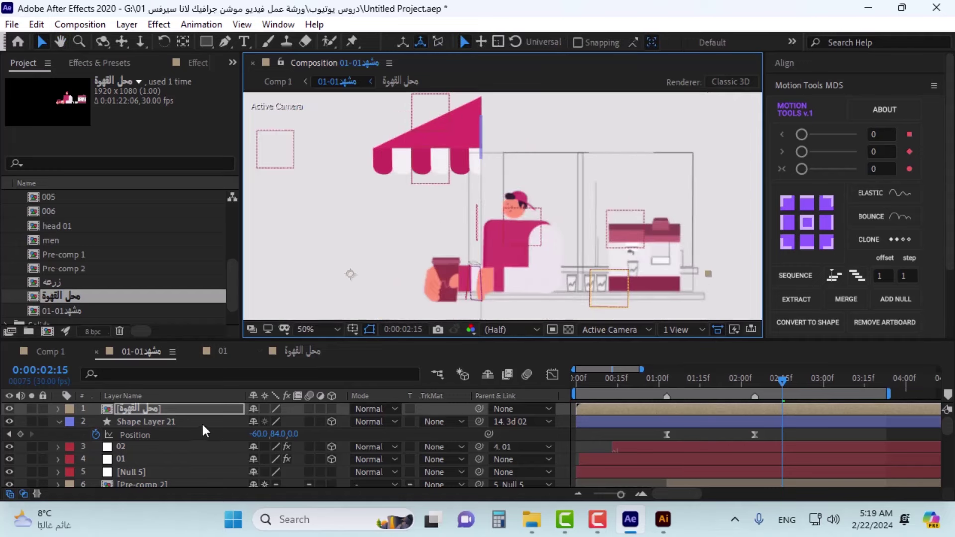
# Step: Open the محل القهوة comp, remove the window frame and counter line, and copy all the remaining barista, cup and coffee machine layers
pyautogui.click(180, 412)
pyautogui.doubleClick(180, 412)
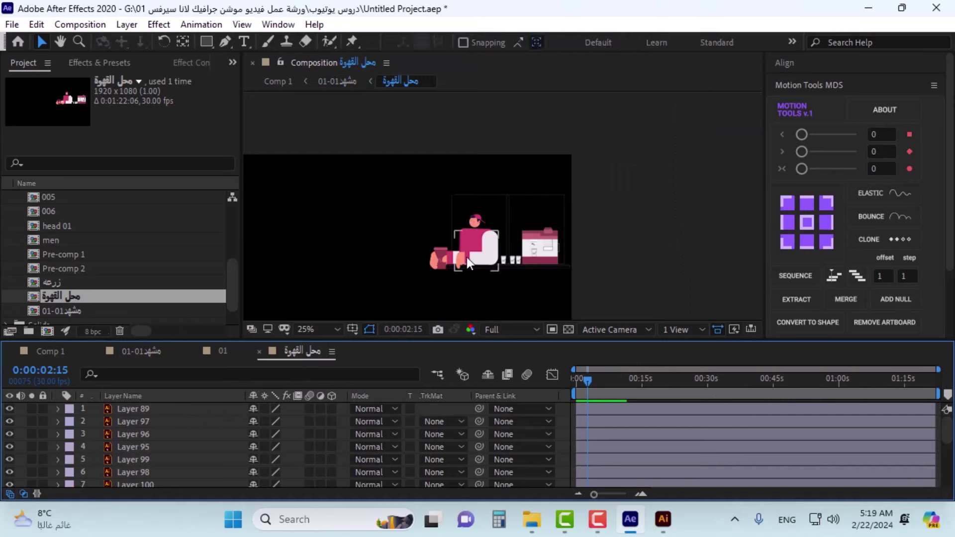
pyautogui.moveTo(615, 145); pyautogui.dragTo(452, 214)
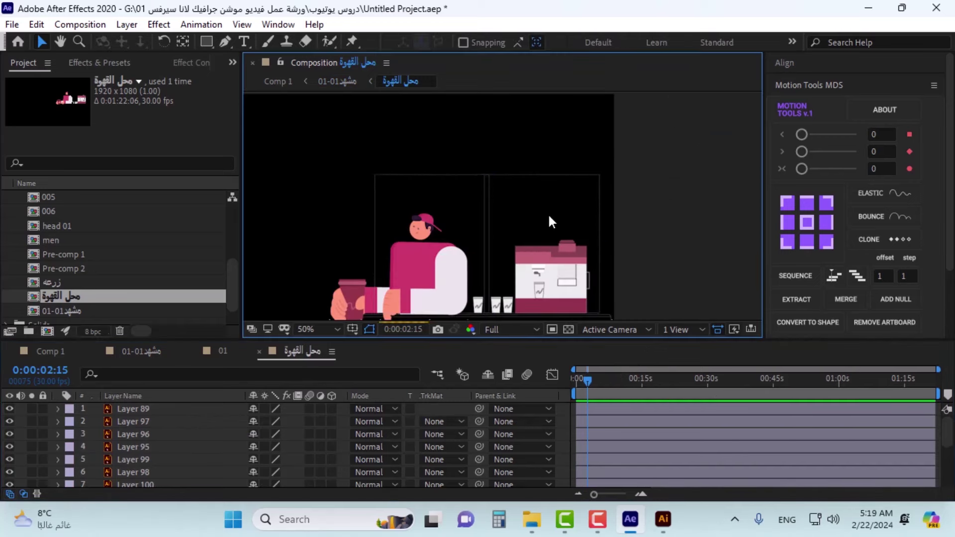
pyautogui.click(548, 213)
pyautogui.hotkey('ctrl', 'a')
pyautogui.scroll(-3, 157, 478)
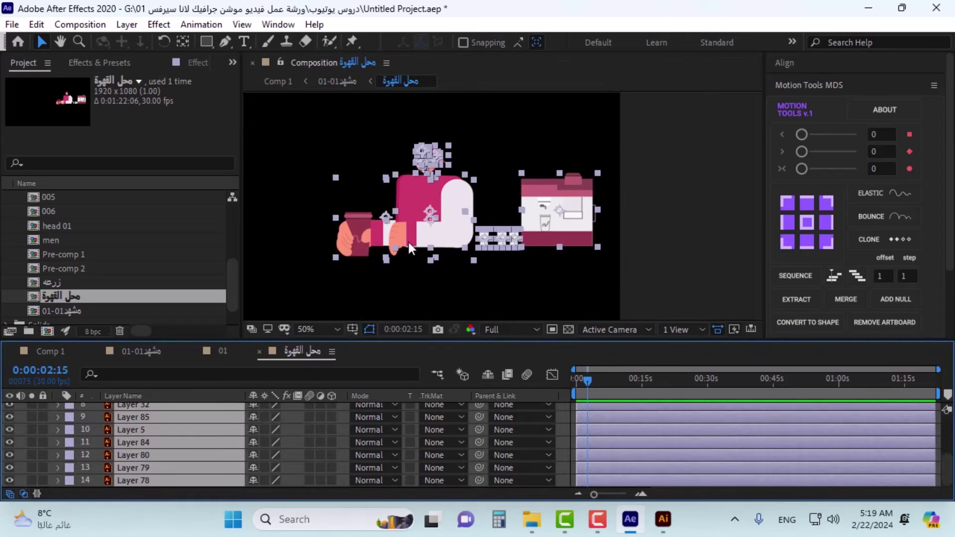
pyautogui.press('Delete')
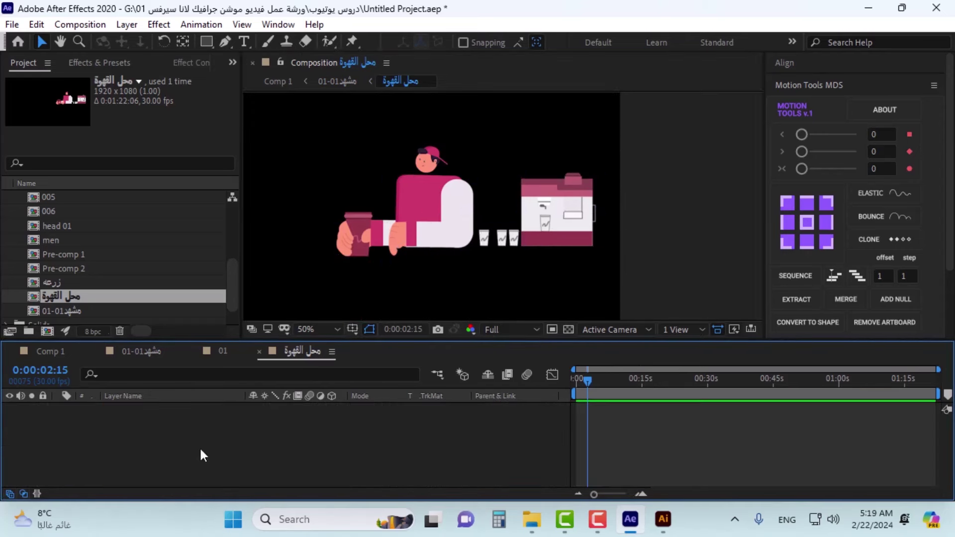
pyautogui.click(217, 354)
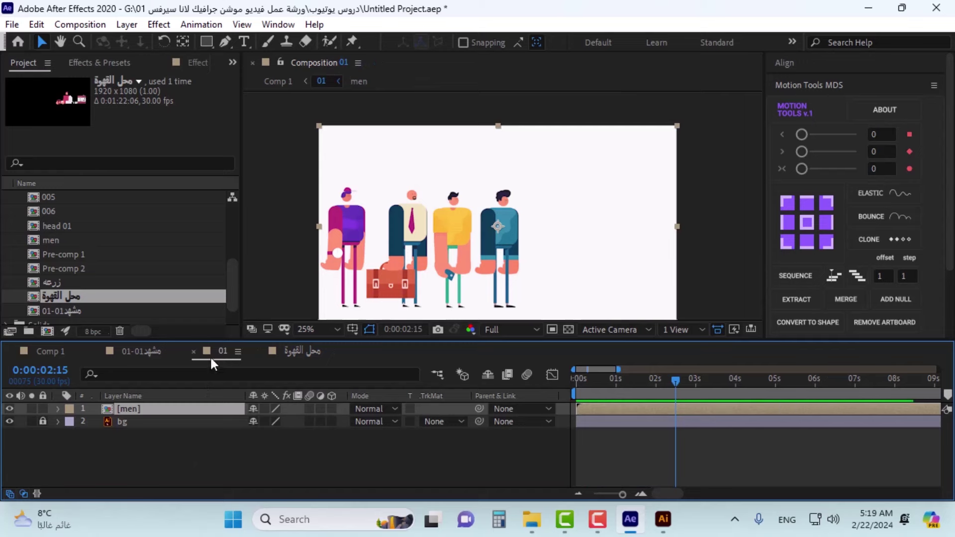
pyautogui.click(289, 355)
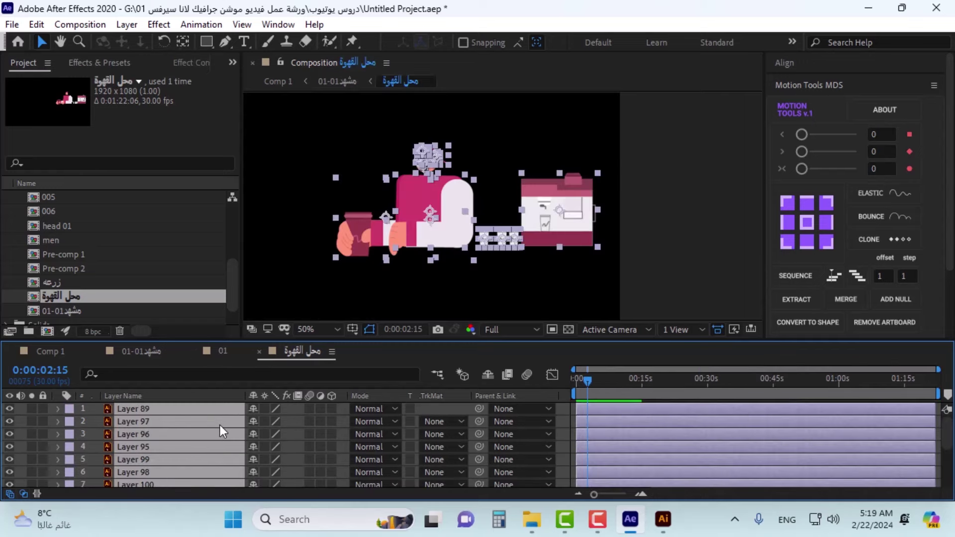
# Step: Paste the copied artwork layers at the top of the 01-01مشهد comp
pyautogui.click(142, 352)
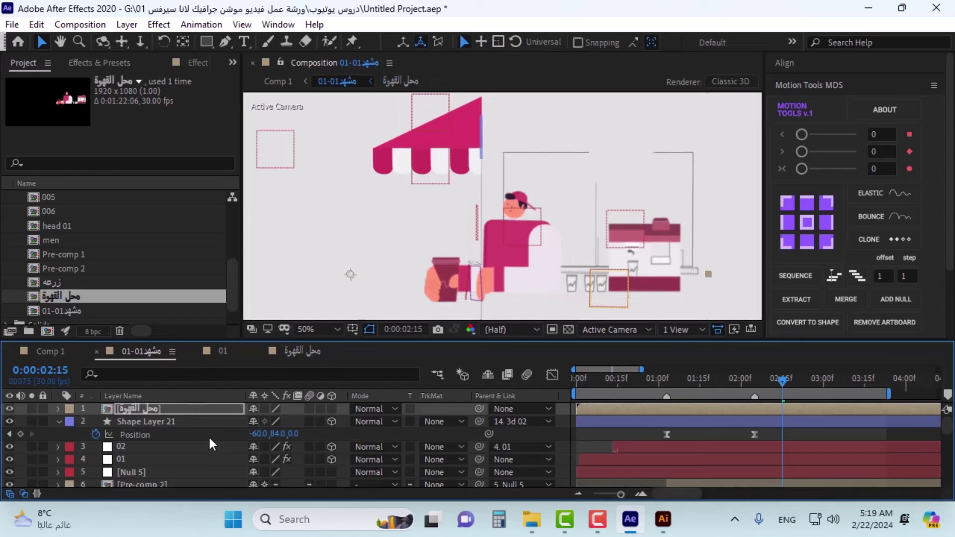
pyautogui.click(315, 425)
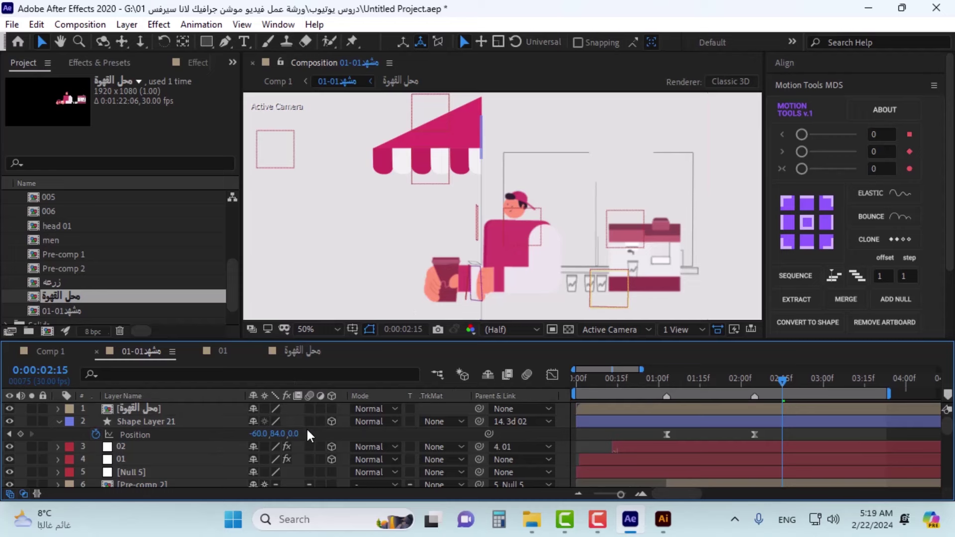
pyautogui.hotkey('ctrl', 'v')
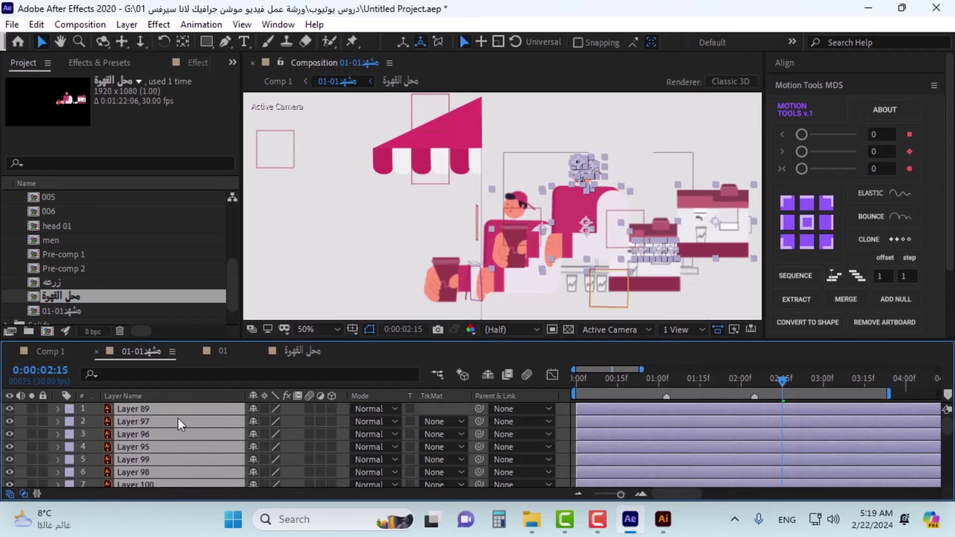
pyautogui.scroll(-3, 178, 419)
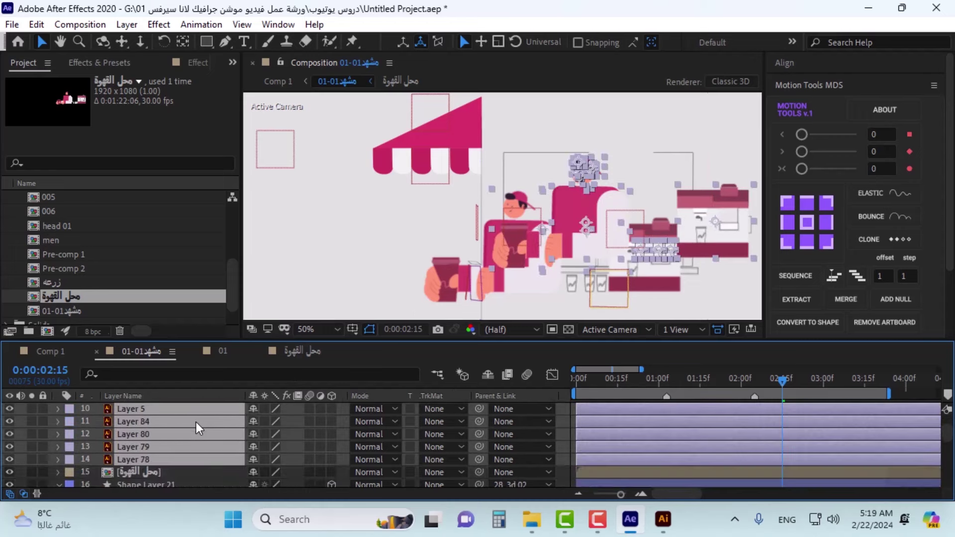
pyautogui.scroll(-1, 199, 422)
pyautogui.scroll(4, 202, 422)
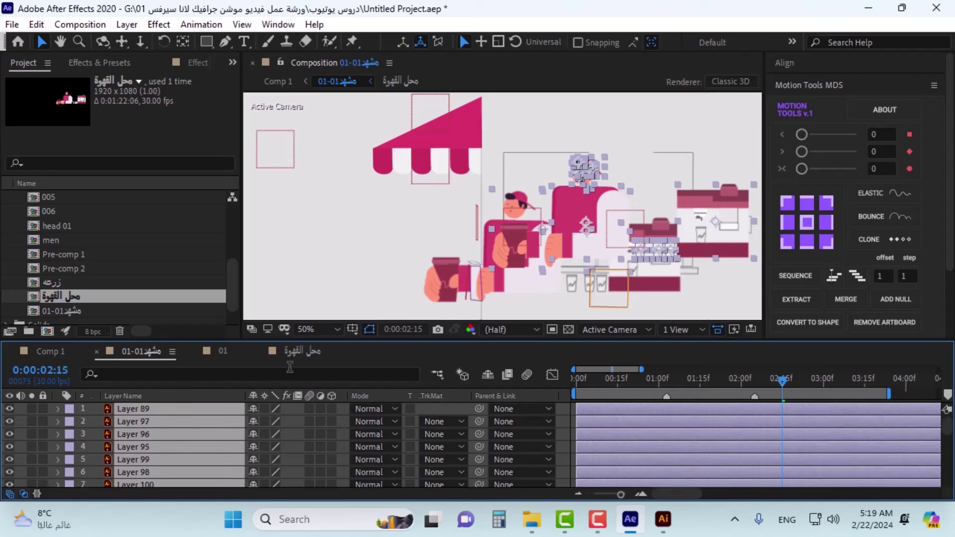
# Step: Delete the محل القهوة precomp layer beneath the pasted layers
pyautogui.scroll(-4, 205, 414)
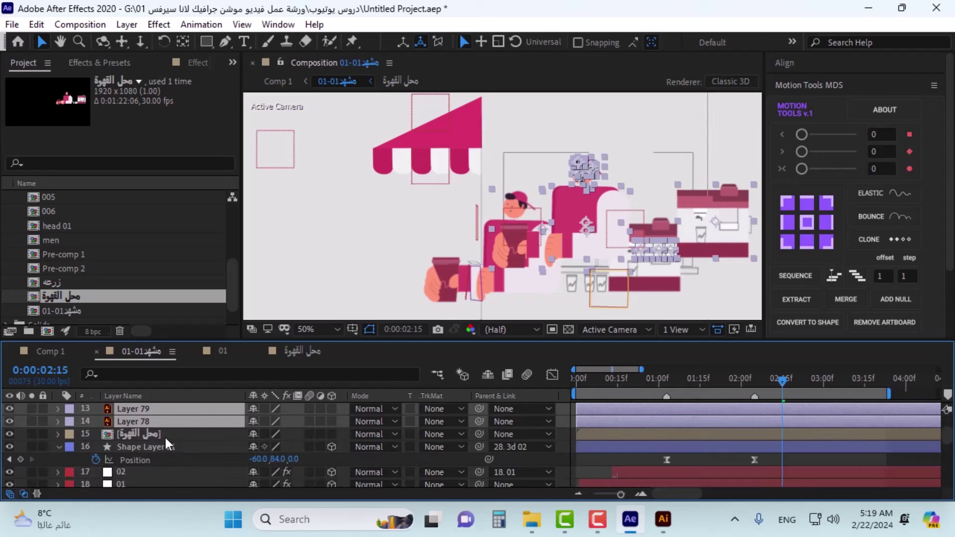
pyautogui.click(166, 437)
pyautogui.press('Delete')
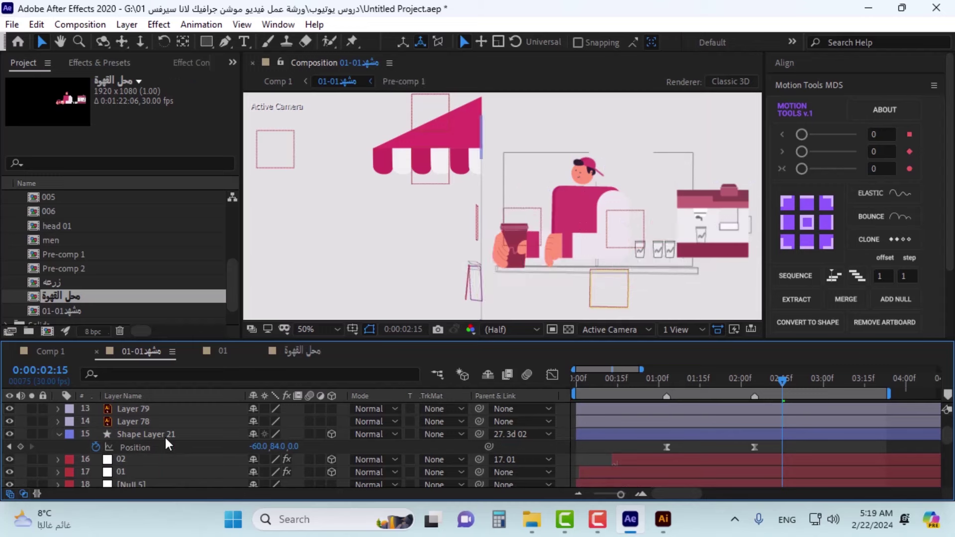
# Step: Select all the pasted layers from Layer 89 to Layer 78 and nudge them left until the coffee machine sits within the window outline
pyautogui.scroll(3, 159, 416)
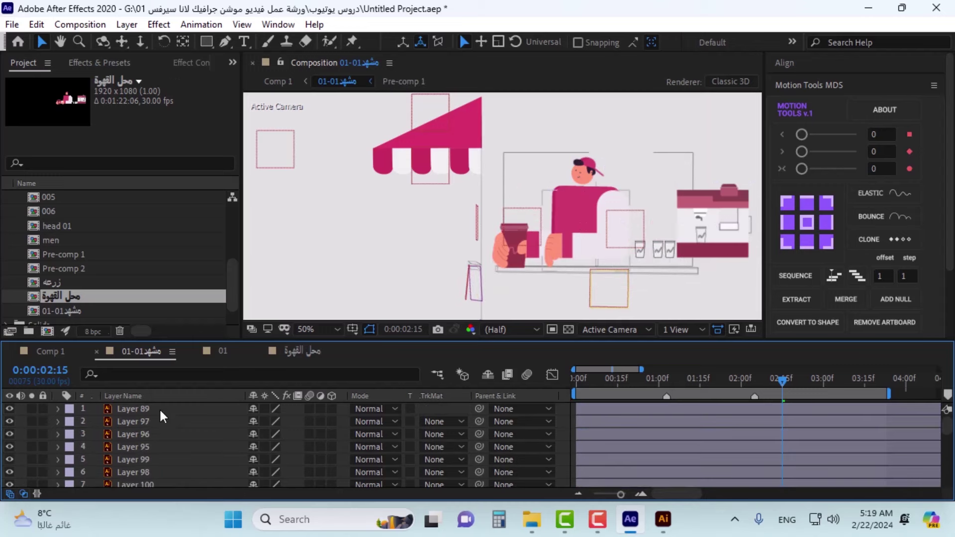
pyautogui.press('p')
pyautogui.scroll(-3, 168, 435)
pyautogui.click(168, 408)
pyautogui.keyDown('shift'); pyautogui.click(168, 422); pyautogui.keyUp('shift')
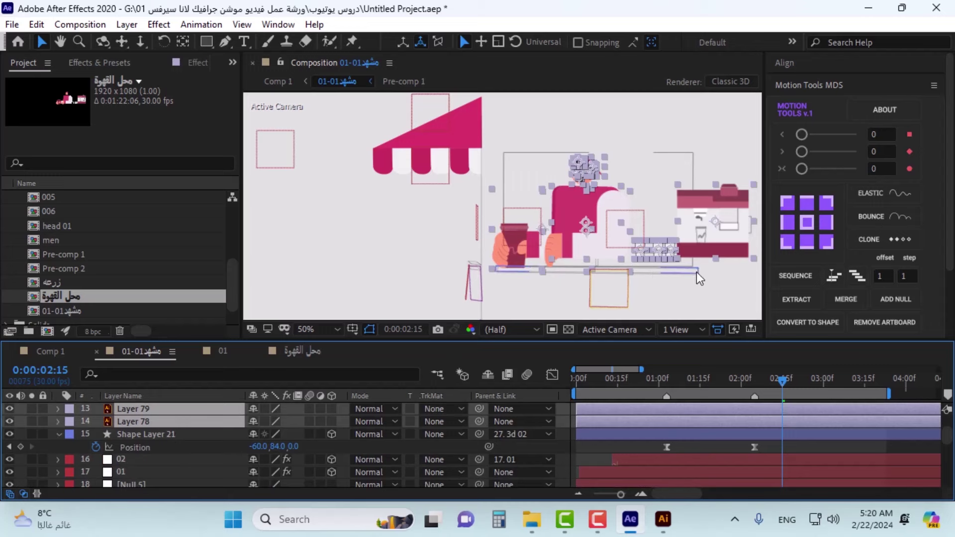
pyautogui.hotkey('shift', 'Left')
pyautogui.hotkey('shift', 'Left')
pyautogui.hotkey('shift', 'Left')
pyautogui.hotkey('shift', 'Left')
pyautogui.hotkey('shift', 'Left')
pyautogui.hotkey('shift', 'Left')
pyautogui.hotkey('shift', 'Left')
pyautogui.hotkey('shift', 'Left')
pyautogui.hotkey('shift', 'Left')
pyautogui.hotkey('shift', 'Left')
pyautogui.hotkey('shift', 'Left')
pyautogui.hotkey('shift', 'Left')
pyautogui.hotkey('shift', 'Left')
pyautogui.hotkey('shift', 'Left')
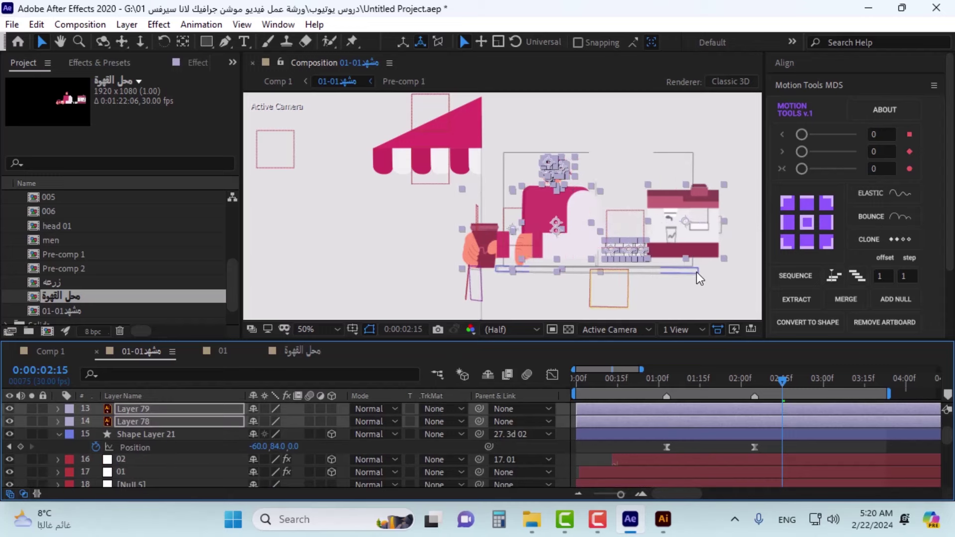
pyautogui.hotkey('shift', 'Left')
pyautogui.hotkey('shift', 'Left')
pyautogui.hotkey('shift', 'Left')
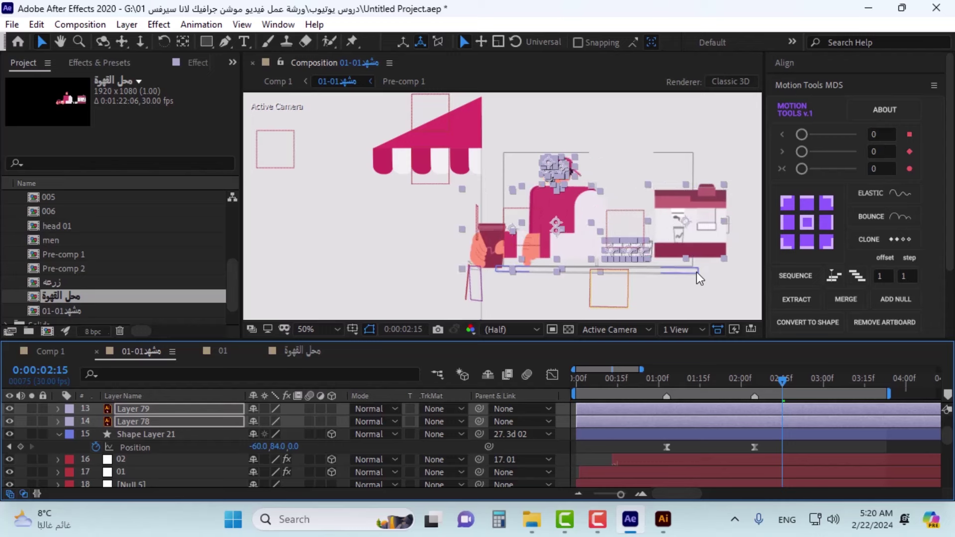
pyautogui.hotkey('shift', 'Left')
pyautogui.hotkey('shift', 'Left')
pyautogui.hotkey('shift', 'Left')
pyautogui.hotkey('shift', 'Left')
pyautogui.hotkey('shift', 'Left')
pyautogui.hotkey('shift', 'Left')
pyautogui.hotkey('shift', 'Left')
pyautogui.hotkey('shift', 'Left')
pyautogui.hotkey('shift', 'Left')
pyautogui.hotkey('shift', 'Left')
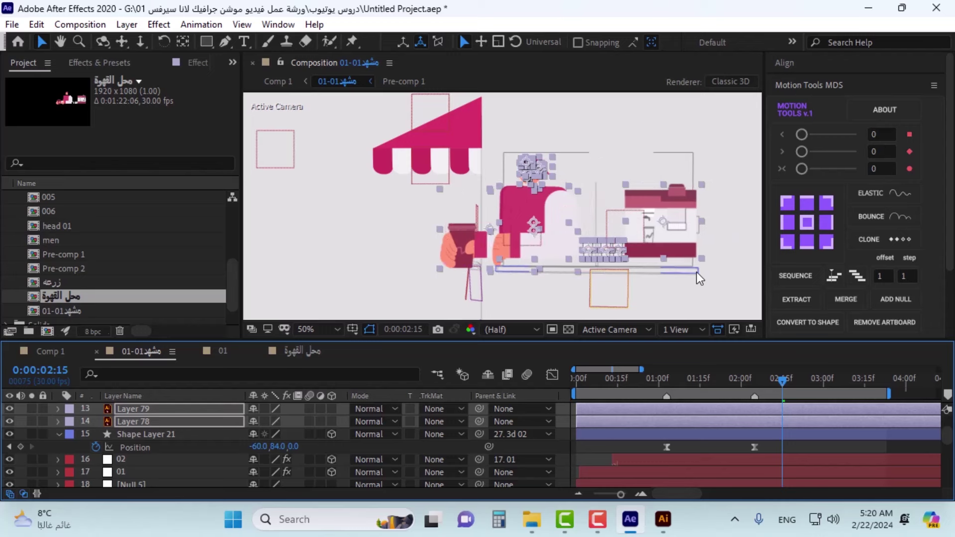
pyautogui.hotkey('shift', 'Left')
pyautogui.hotkey('shift', 'Left')
pyautogui.hotkey('shift', 'Left')
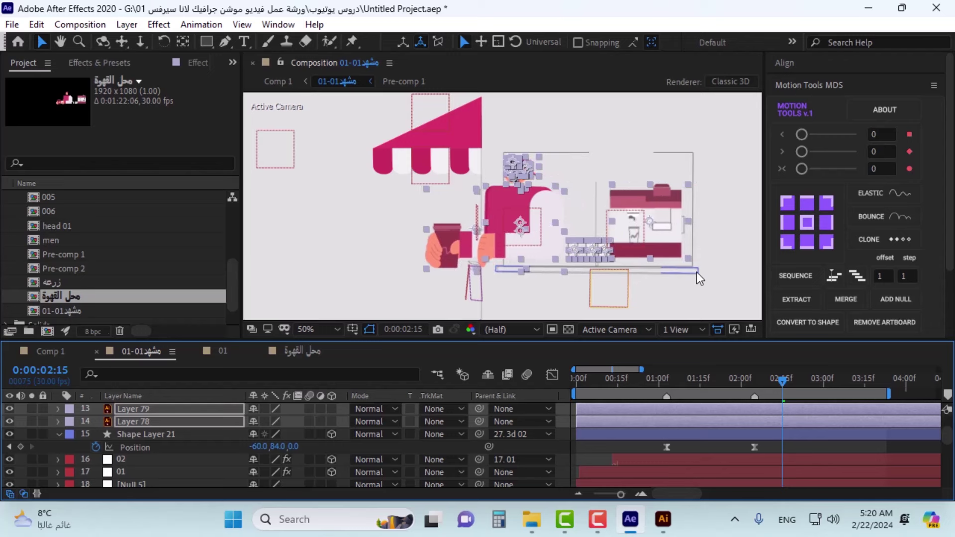
# Step: Nudge the pasted layers slightly right and down so the coffee machine and cups rest on the counter
pyautogui.hotkey('shift', 'Right')
pyautogui.hotkey('shift', 'Right')
pyautogui.hotkey('shift', 'Right')
pyautogui.hotkey('shift', 'Down')
pyautogui.hotkey('shift', 'Down')
pyautogui.hotkey('shift', 'Down')
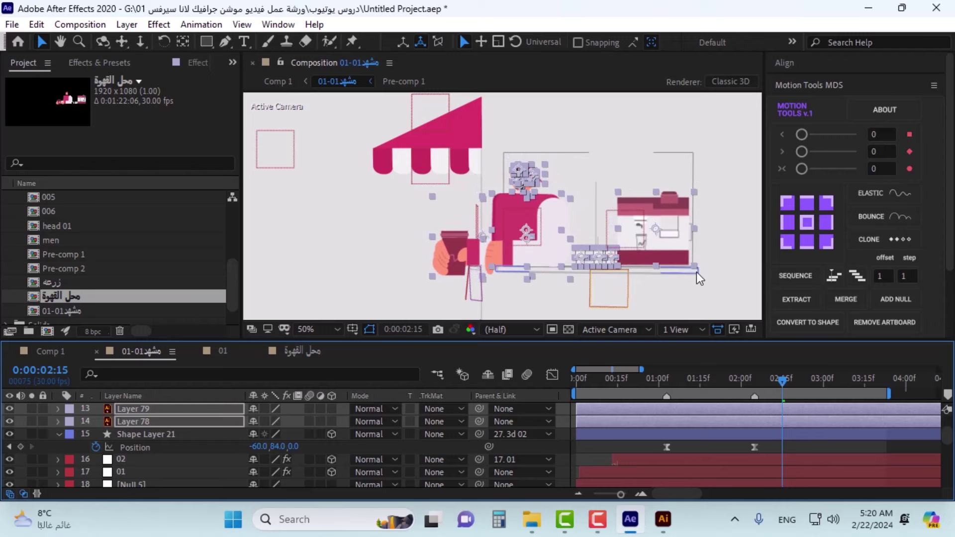
# Step: Select the ten layers that make up the barista, from Layer 89 through Layer 5
pyautogui.scroll(2, 696, 273)
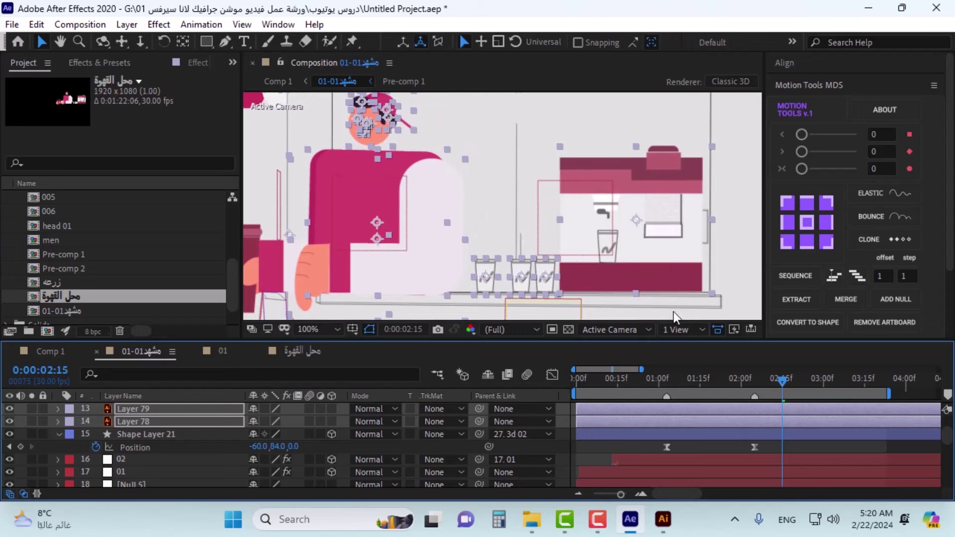
pyautogui.hotkey('ctrl', 'shift', 'a')
pyautogui.scroll(-2, 613, 245)
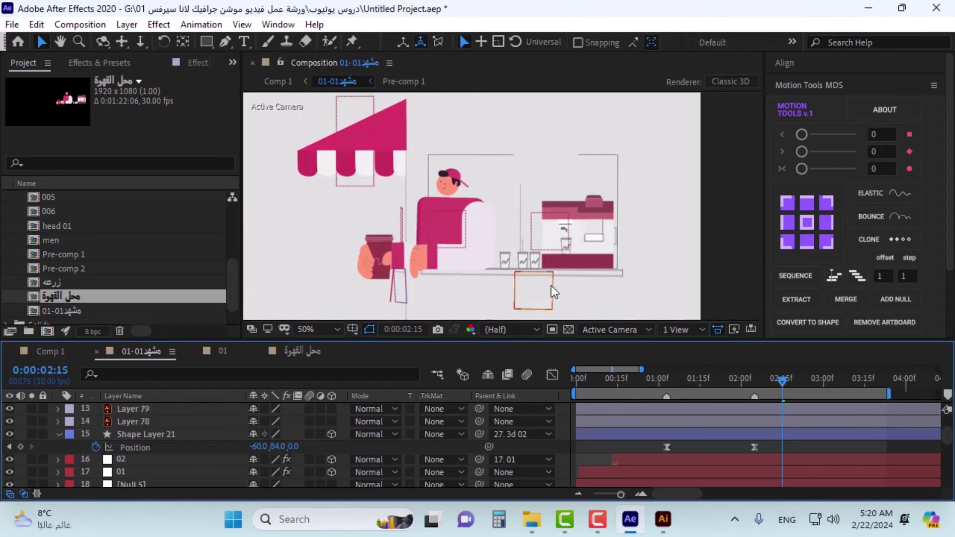
pyautogui.moveTo(551, 286); pyautogui.dragTo(584, 253)
pyautogui.click(474, 178)
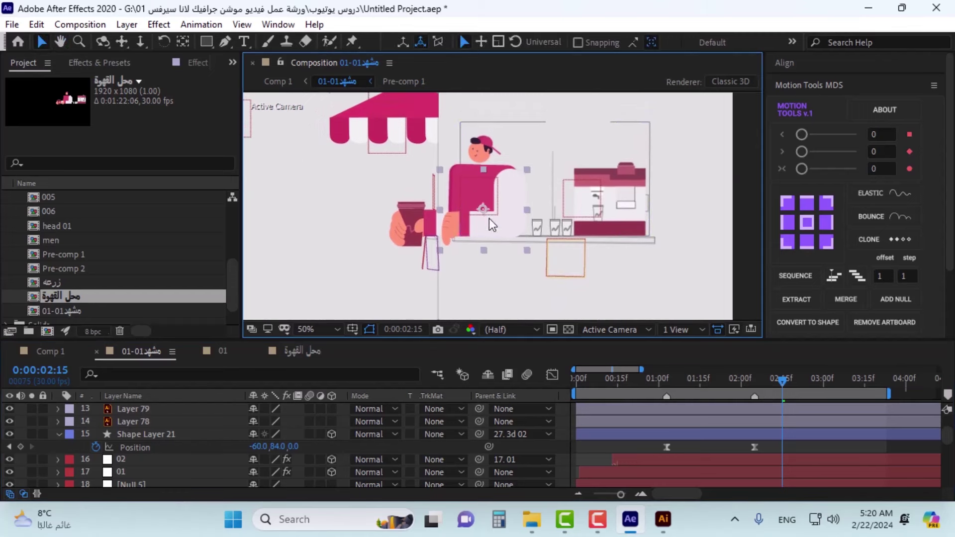
pyautogui.scroll(3, 169, 432)
pyautogui.scroll(1, 170, 432)
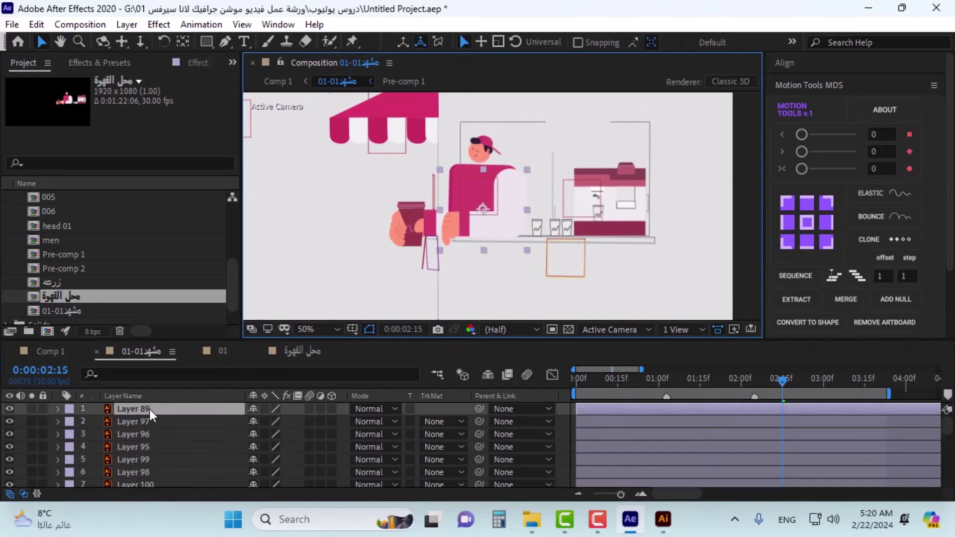
pyautogui.keyDown('ctrl'); pyautogui.click(147, 422); pyautogui.keyUp('ctrl')
pyautogui.keyDown('ctrl'); pyautogui.click(148, 434); pyautogui.keyUp('ctrl')
pyautogui.keyDown('ctrl'); pyautogui.click(148, 445); pyautogui.keyUp('ctrl')
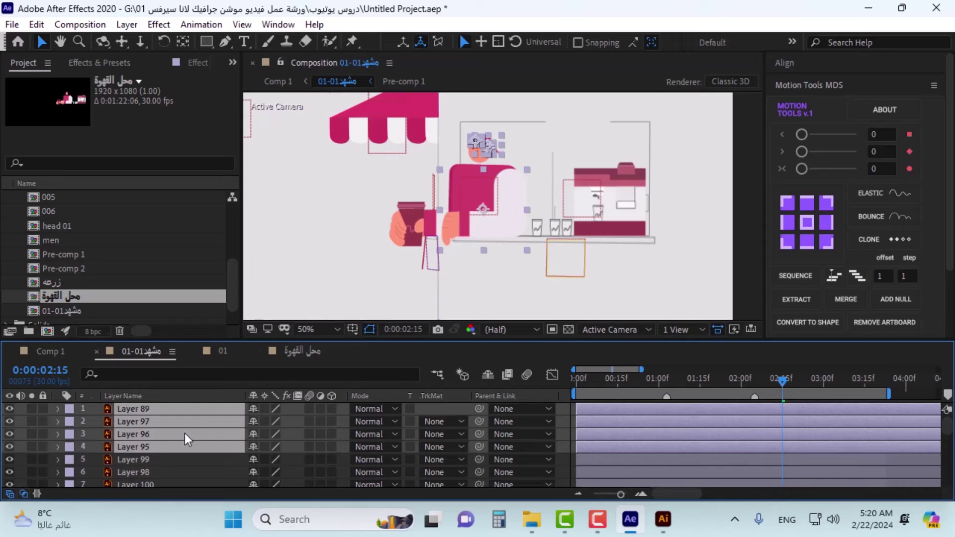
pyautogui.scroll(-1, 169, 438)
pyautogui.keyDown('shift'); pyautogui.click(154, 447); pyautogui.keyUp('shift')
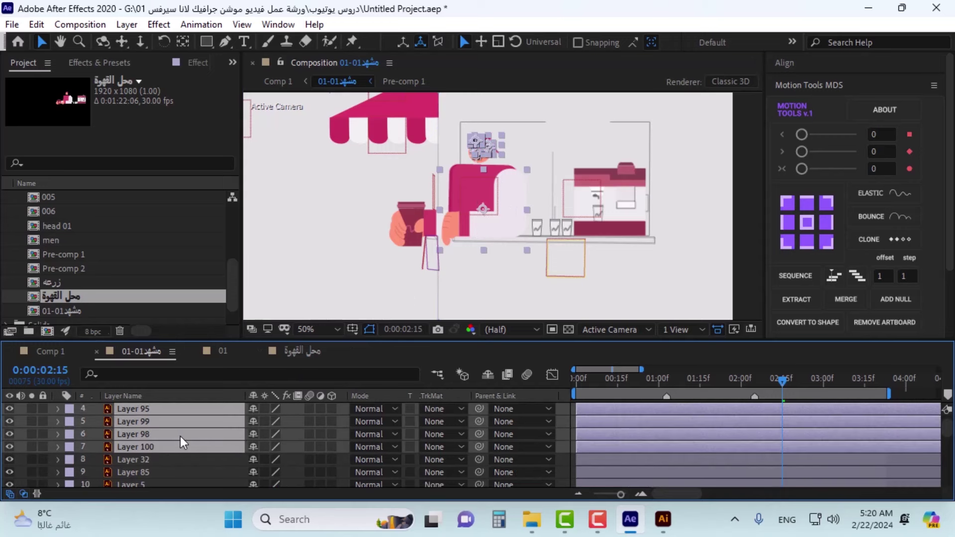
pyautogui.scroll(-1, 180, 437)
pyautogui.keyDown('shift'); pyautogui.click(162, 435); pyautogui.keyUp('shift')
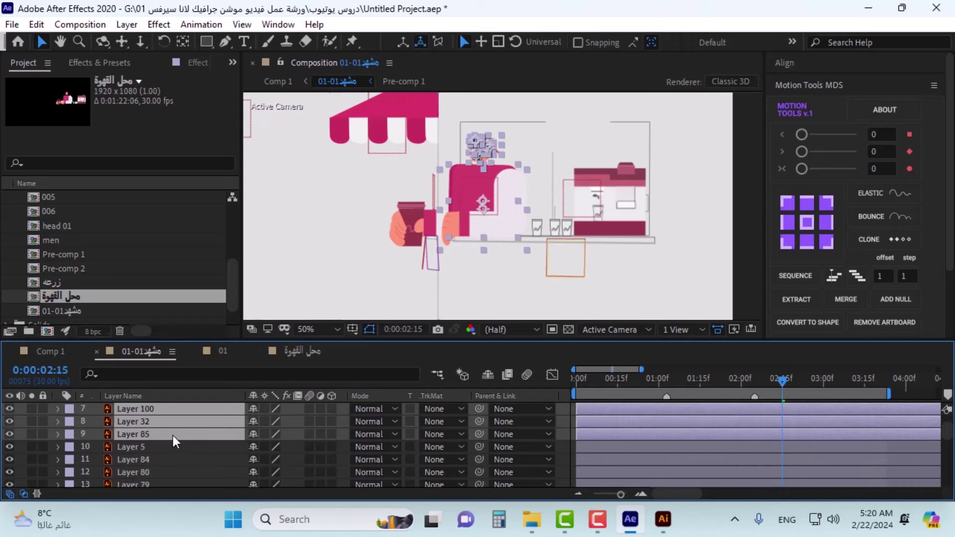
pyautogui.keyDown('shift'); pyautogui.click(146, 446); pyautogui.keyUp('shift')
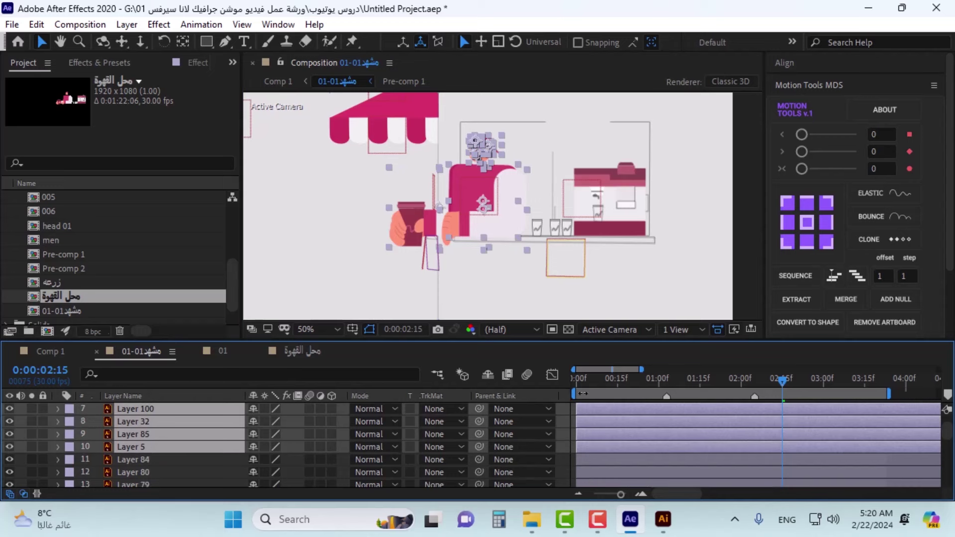
pyautogui.keyDown('shift'); pyautogui.click(166, 460); pyautogui.keyUp('shift')
pyautogui.keyDown('ctrl'); pyautogui.click(168, 459); pyautogui.keyUp('ctrl')
# Step: Toggle the visibility of the selected layers to check that they cover the whole barista
pyautogui.click(7, 446)
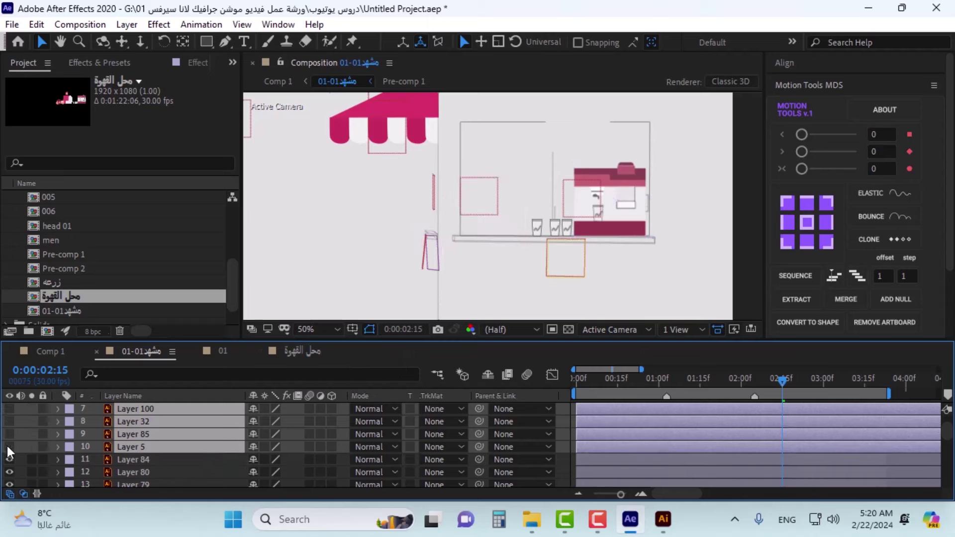
pyautogui.click(7, 446)
pyautogui.click(7, 446)
pyautogui.click(7, 446)
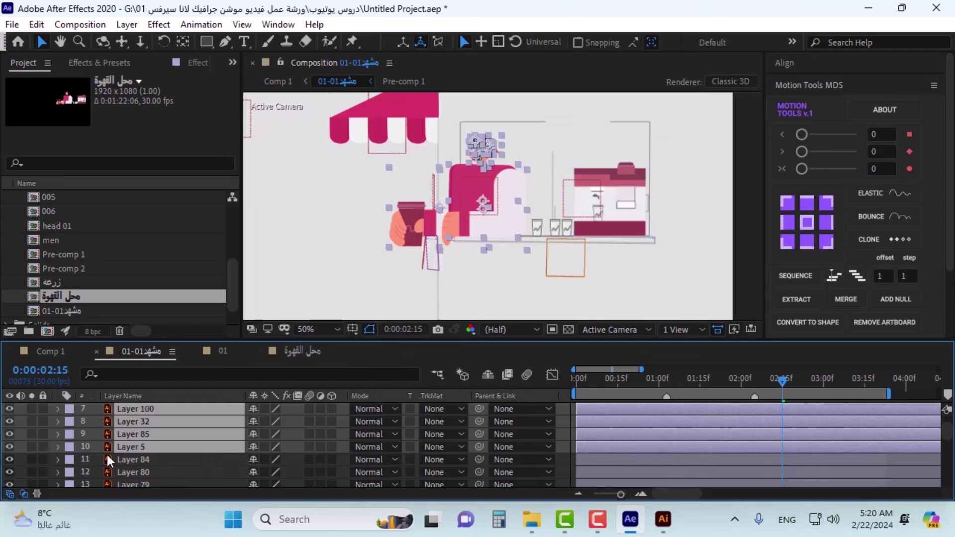
# Step: Assign the Yellow label color to the selected barista layers
pyautogui.click(70, 449)
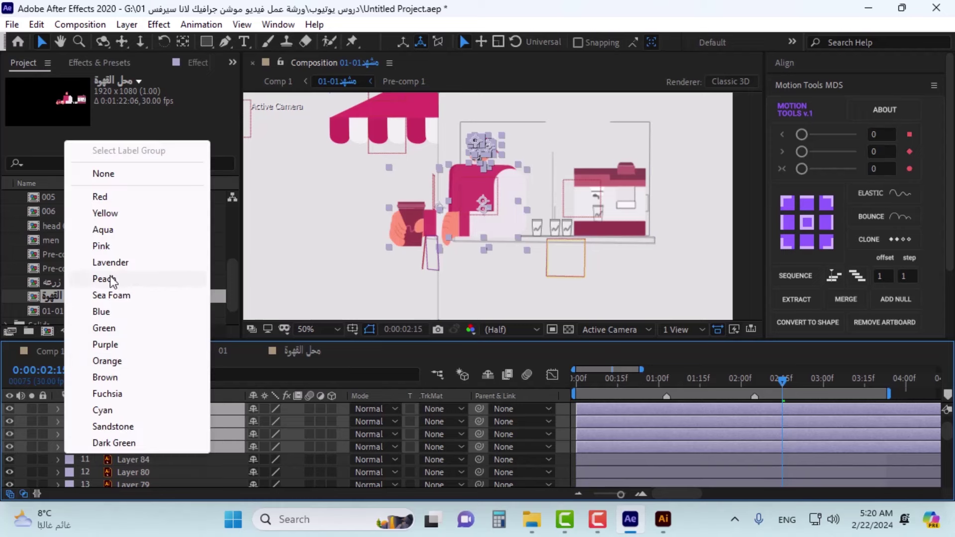
pyautogui.click(106, 346)
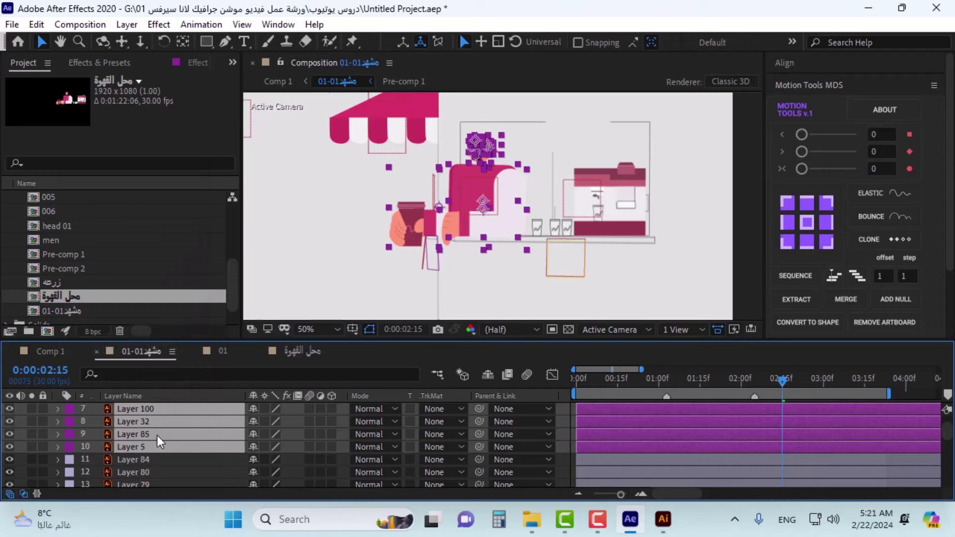
pyautogui.click(74, 447)
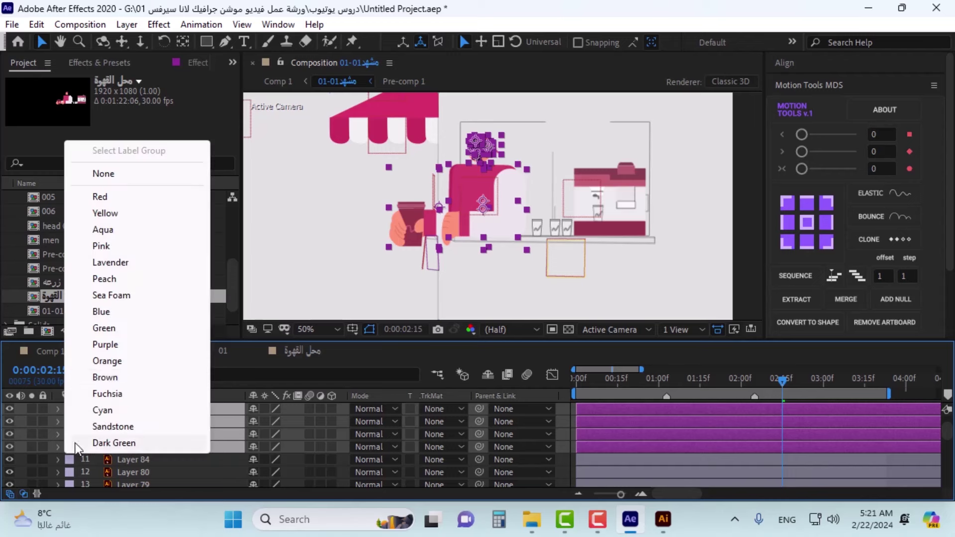
pyautogui.click(107, 214)
pyautogui.click(165, 460)
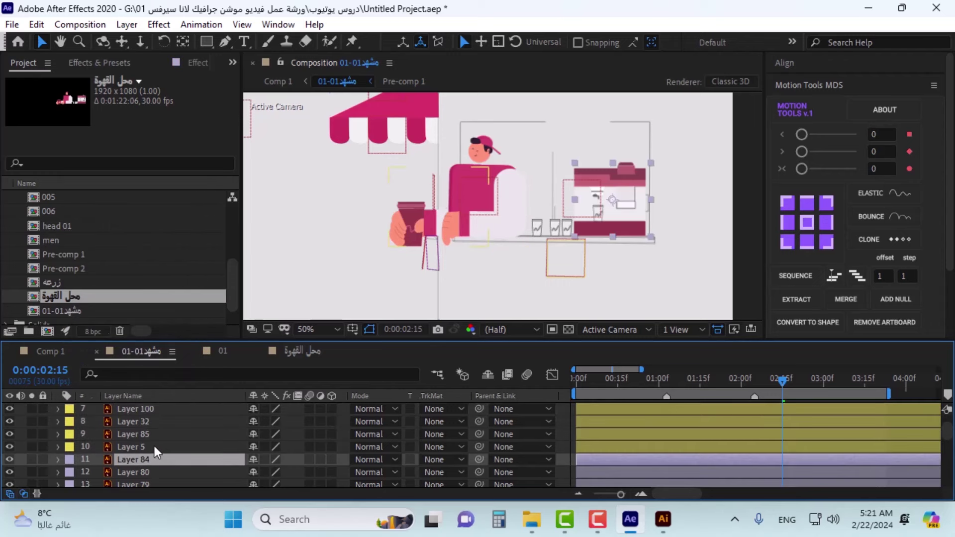
pyautogui.click(154, 447)
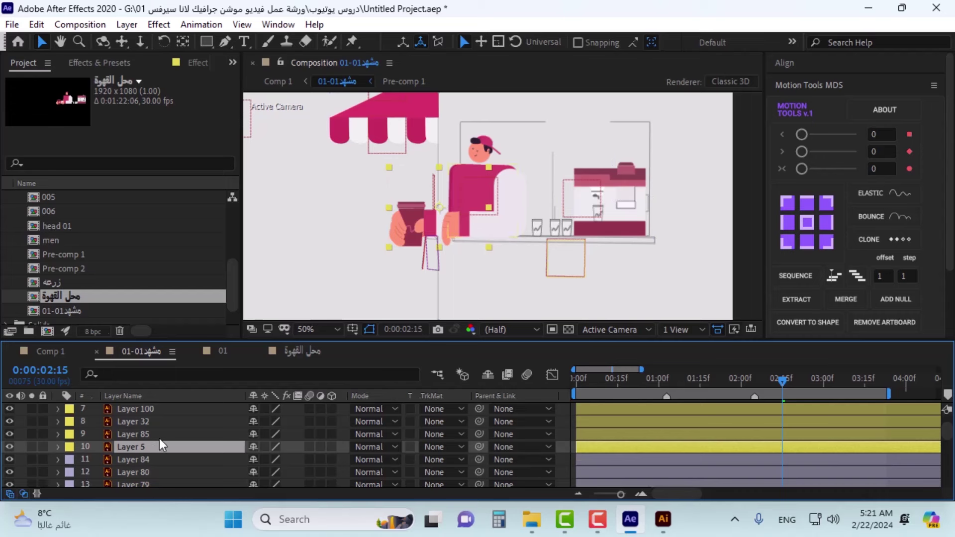
# Step: Add a null object and place it at the barista's base, level with the counter top
pyautogui.scroll(2, 160, 432)
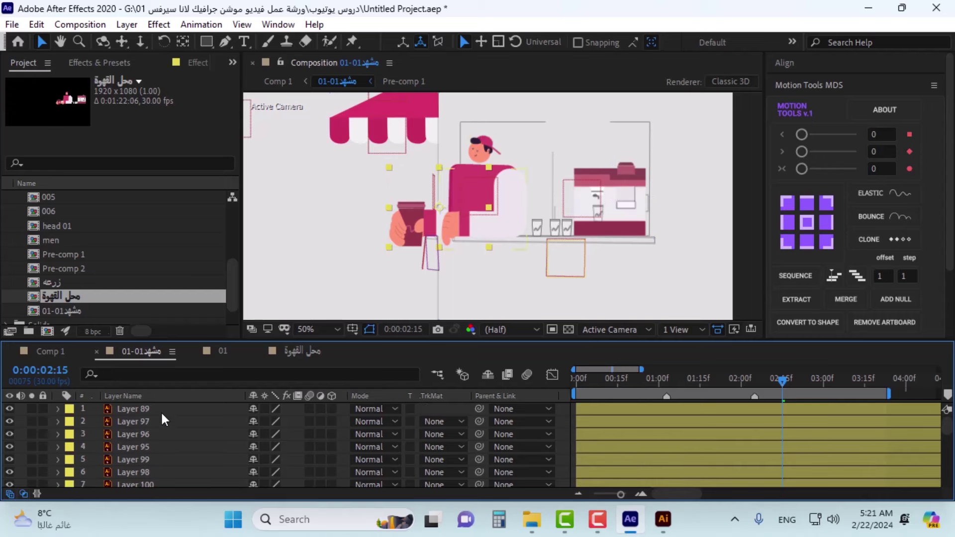
pyautogui.rightClick(437, 412)
pyautogui.moveTo(505, 246)
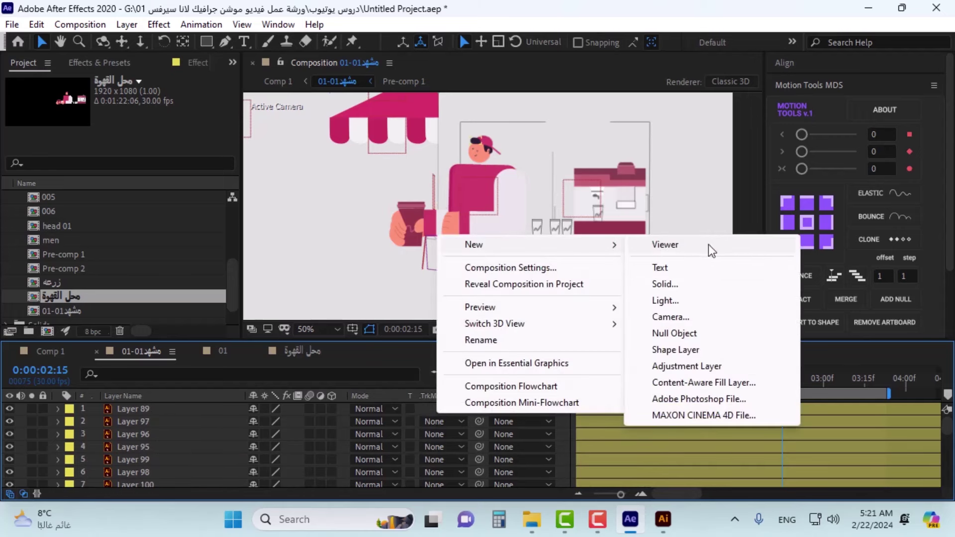
pyautogui.click(677, 328)
pyautogui.moveTo(502, 219)
pyautogui.mouseDown()
pyautogui.moveTo(386, 202)
pyautogui.moveTo(500, 225)
pyautogui.moveTo(507, 236)
pyautogui.mouseUp()
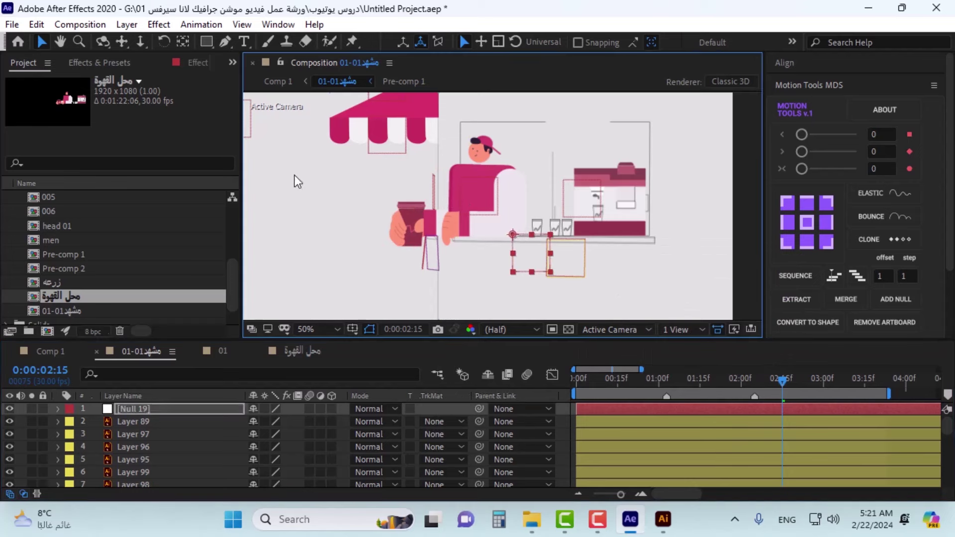
pyautogui.scroll(2, 507, 253)
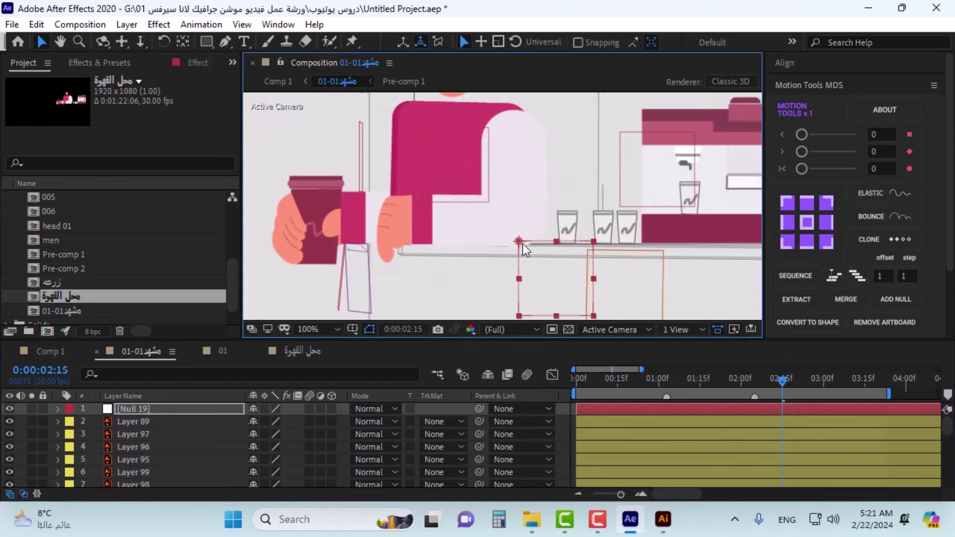
pyautogui.moveTo(523, 243); pyautogui.dragTo(456, 248)
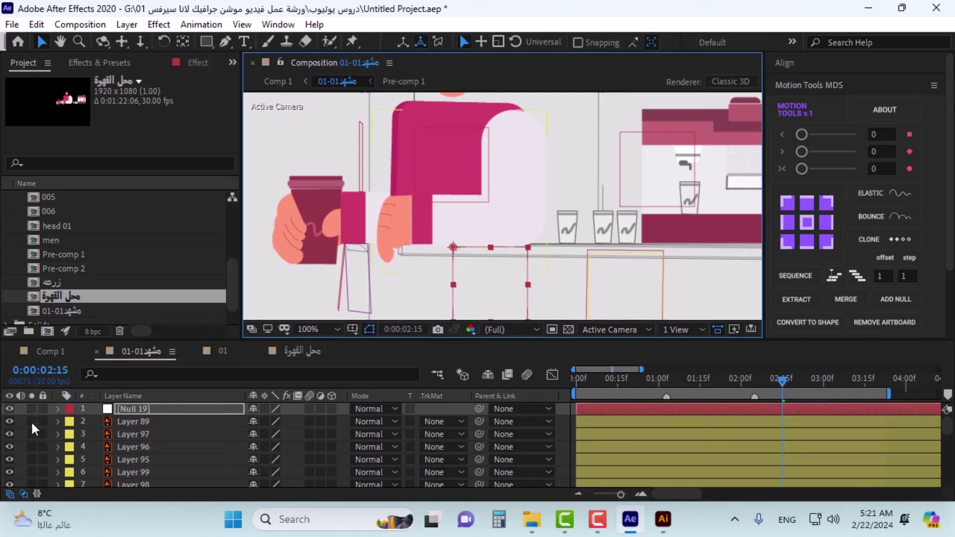
# Step: Solo the null and all the yellow-labeled barista layers
pyautogui.moveTo(32, 423)
pyautogui.mouseDown()
pyautogui.moveTo(33, 467)
pyautogui.moveTo(31, 410)
pyautogui.mouseUp()
pyautogui.scroll(-5, 36, 446)
pyautogui.scroll(3, 38, 425)
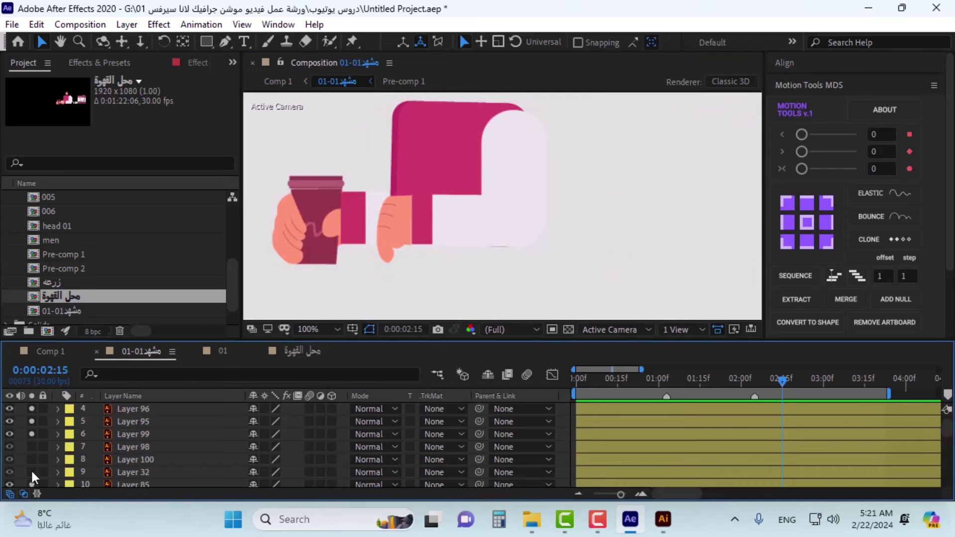
pyautogui.moveTo(32, 472); pyautogui.dragTo(30, 461)
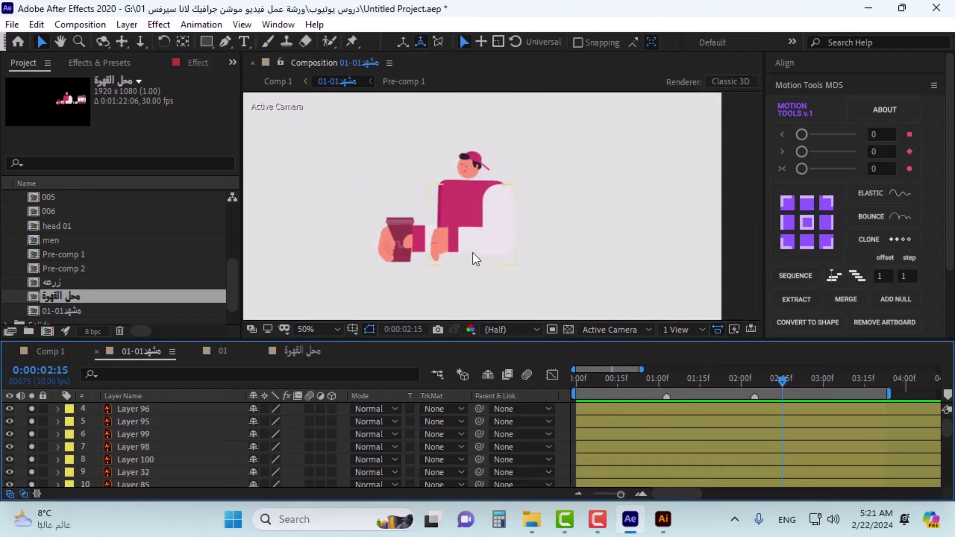
# Step: Select the null and fine-tune its placement at the bottom edge of the barista's torso
pyautogui.click(518, 240)
pyautogui.click(162, 420)
pyautogui.hotkey('ctrl', 'alt', 'shift', 'y')
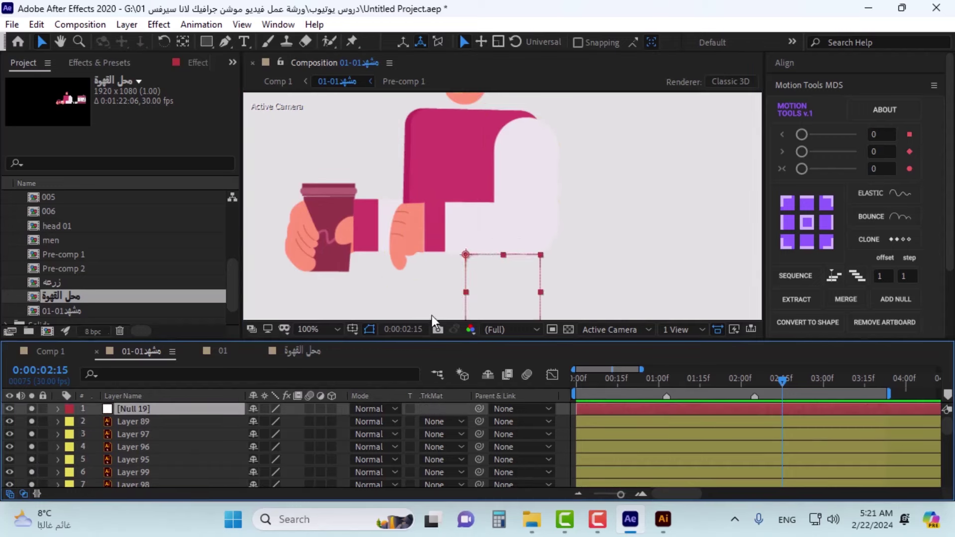
pyautogui.scroll(2, 467, 259)
pyautogui.click(466, 249)
pyautogui.scroll(-4, 474, 252)
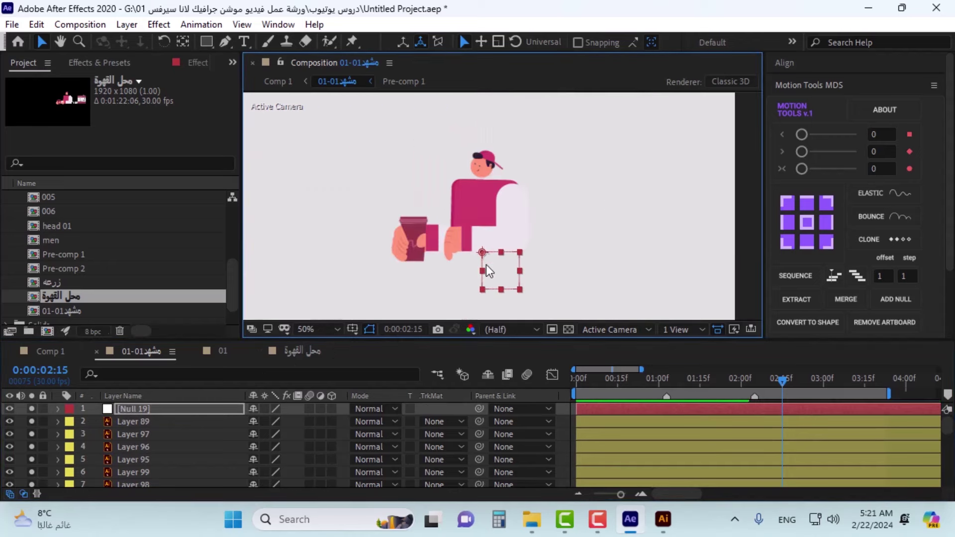
# Step: Parent the yellow-labeled layers, Layer 89 through Layer 5, to the null
pyautogui.click(153, 423)
pyautogui.scroll(-3, 155, 431)
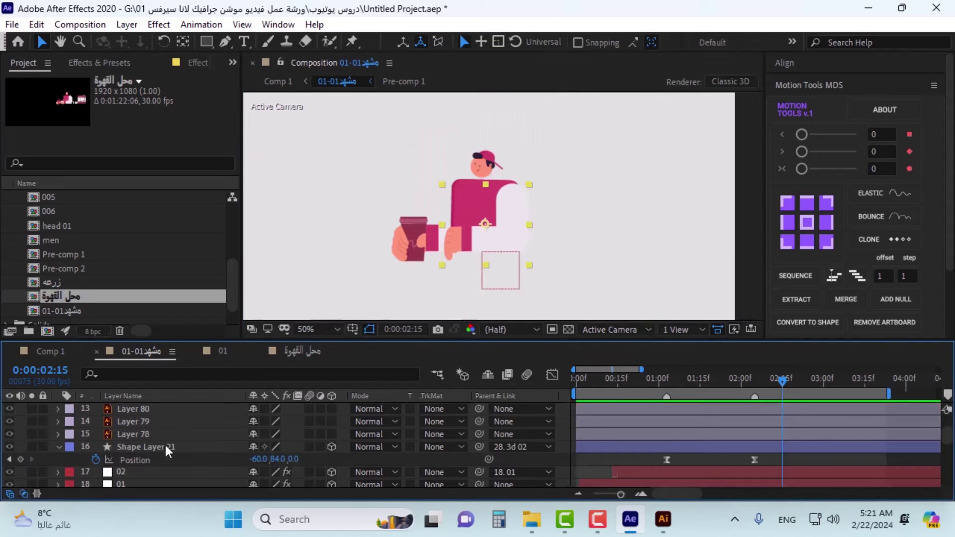
pyautogui.keyDown('shift'); pyautogui.click(153, 429); pyautogui.keyUp('shift')
pyautogui.scroll(3, 159, 428)
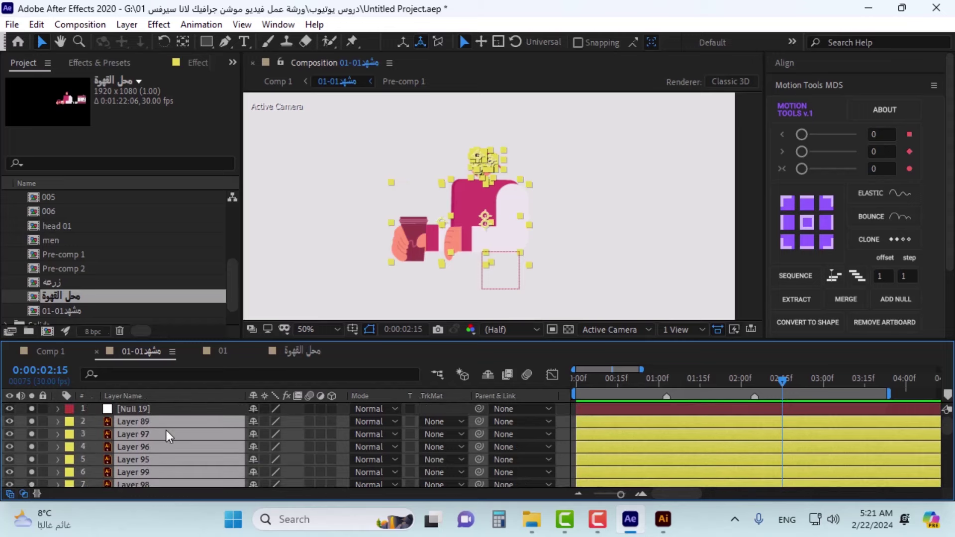
pyautogui.moveTo(479, 422); pyautogui.dragTo(198, 410)
# Step: Unlink the null's scale, set it to 83% in both width and height, and delete the null
pyautogui.press('s')
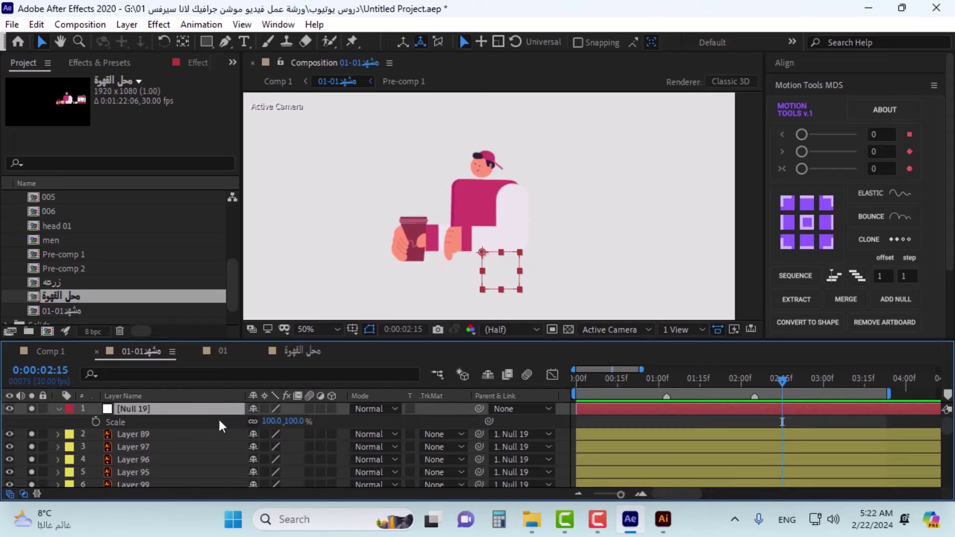
pyautogui.click(252, 421)
pyautogui.click(273, 421)
pyautogui.write('83')
pyautogui.press('Return')
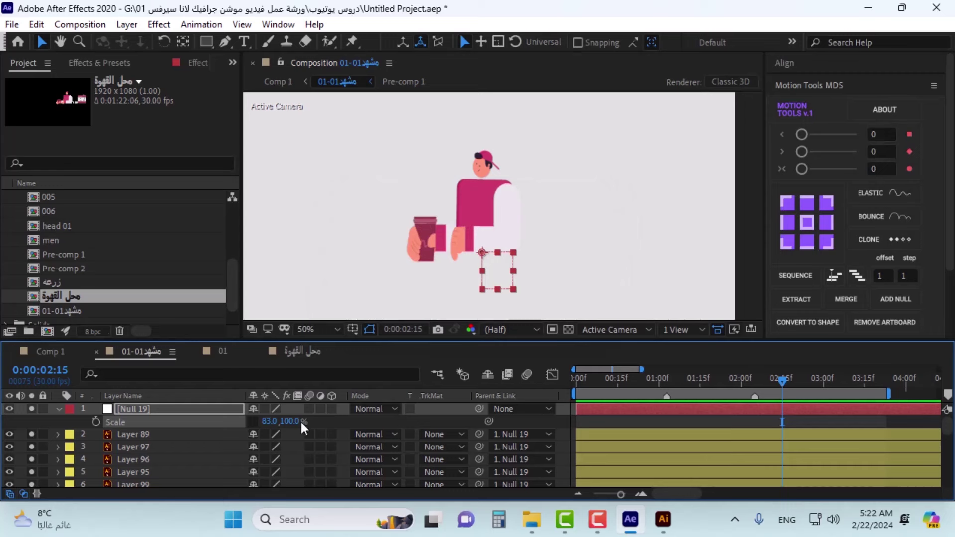
pyautogui.click(295, 420)
pyautogui.write('83')
pyautogui.press('Return')
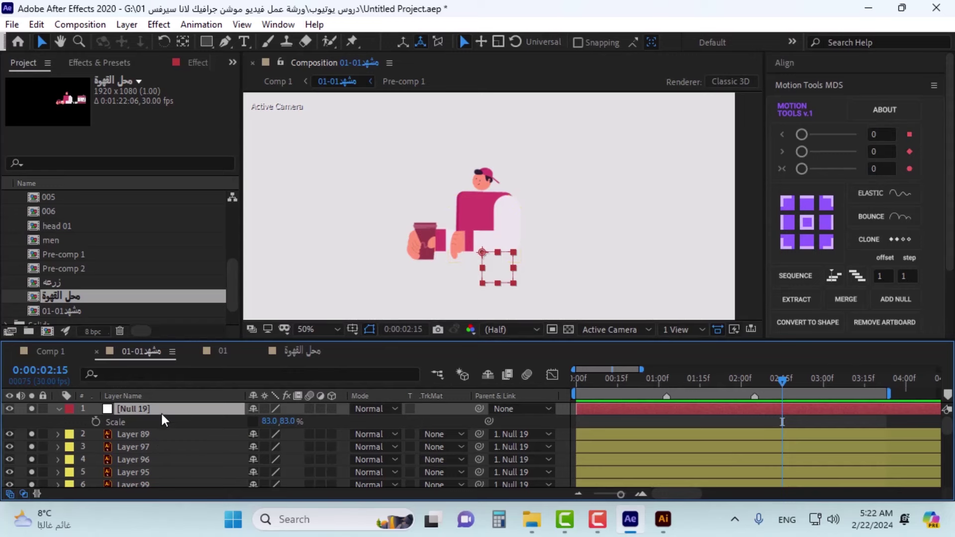
pyautogui.press('Delete')
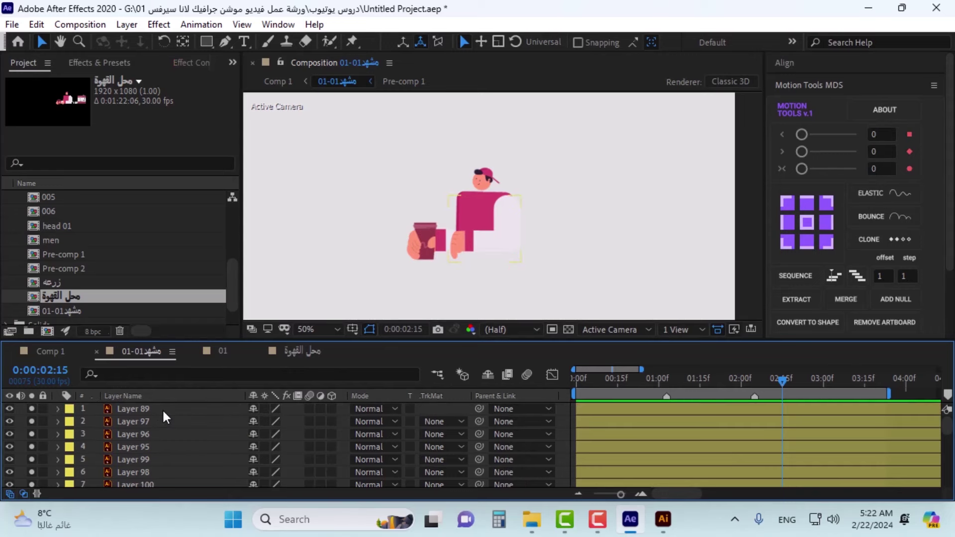
# Step: Review the barista's size beside the customer in Comp 1 and compare it with the 01.ai artwork in Illustrator
pyautogui.click(60, 352)
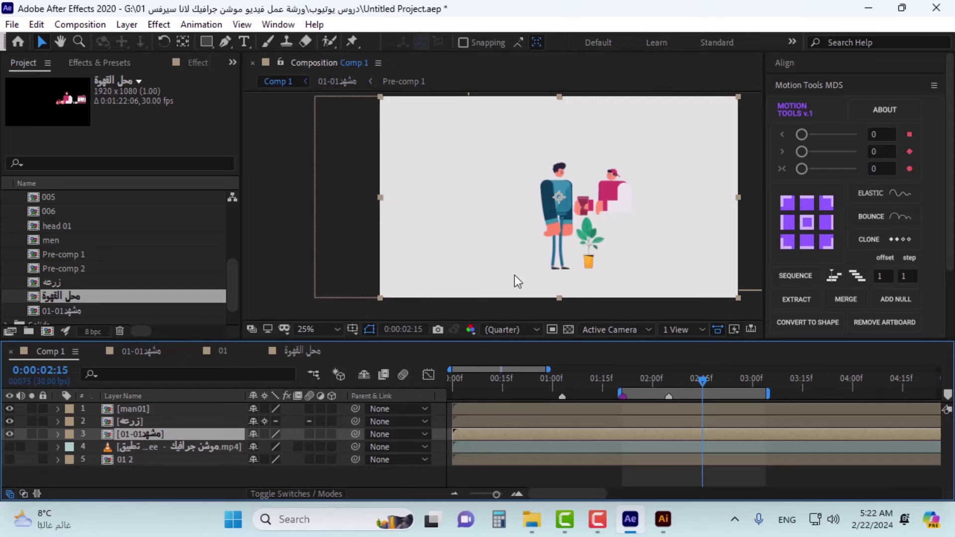
pyautogui.scroll(2, 635, 199)
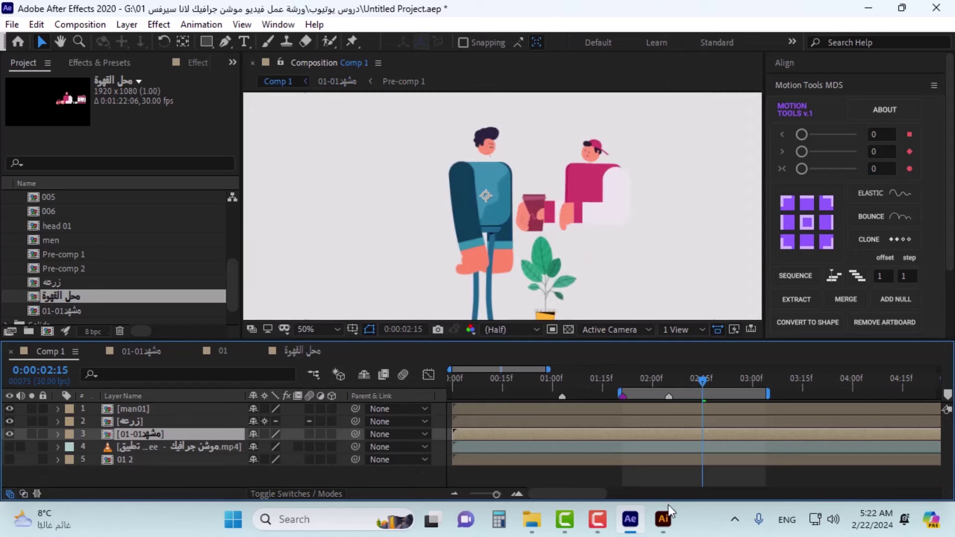
pyautogui.click(663, 519)
pyautogui.moveTo(503, 269); pyautogui.dragTo(376, 269)
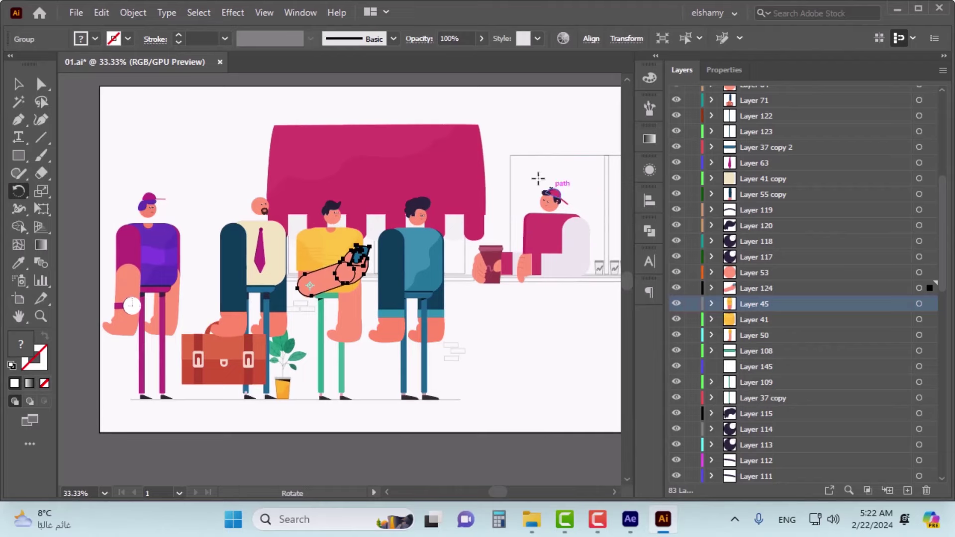
pyautogui.click(662, 520)
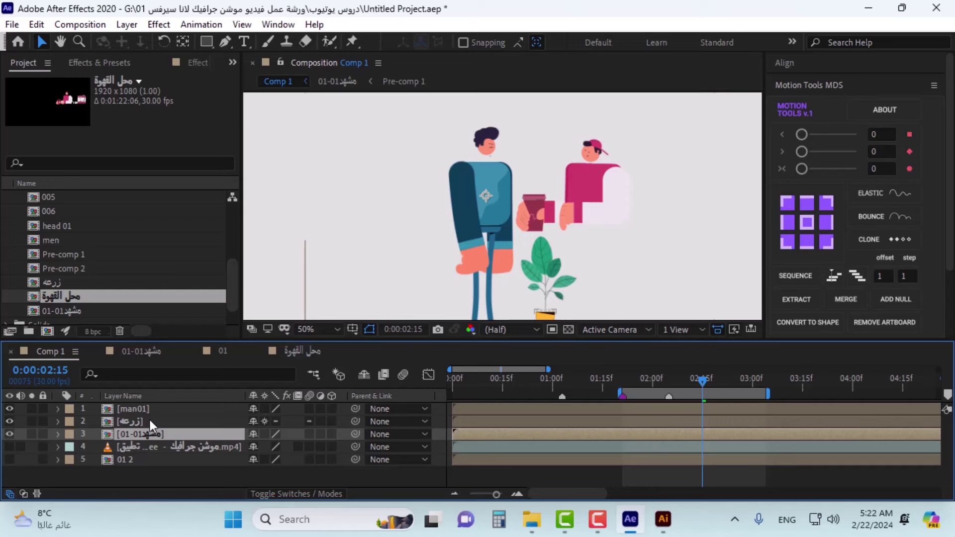
# Step: Close the محل القهوة composition and return to the 01-01 scene composition
pyautogui.click(299, 351)
pyautogui.click(272, 351)
pyautogui.click(141, 352)
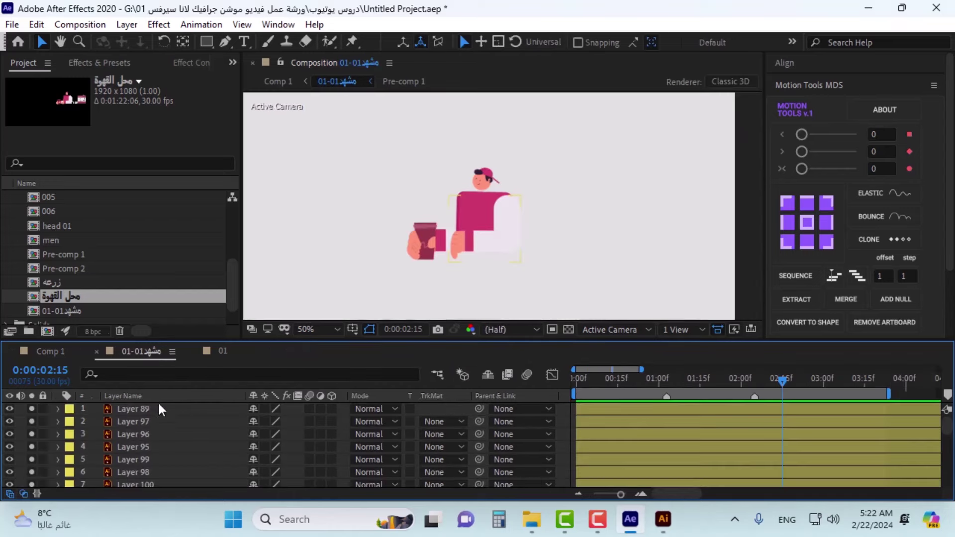
# Step: Add a null, parent the barista's layers to it, and set its scale to 93% in both width and height
pyautogui.hotkey('ctrl', 'alt', 'shift', 'y')
pyautogui.press('s')
pyautogui.click(270, 422)
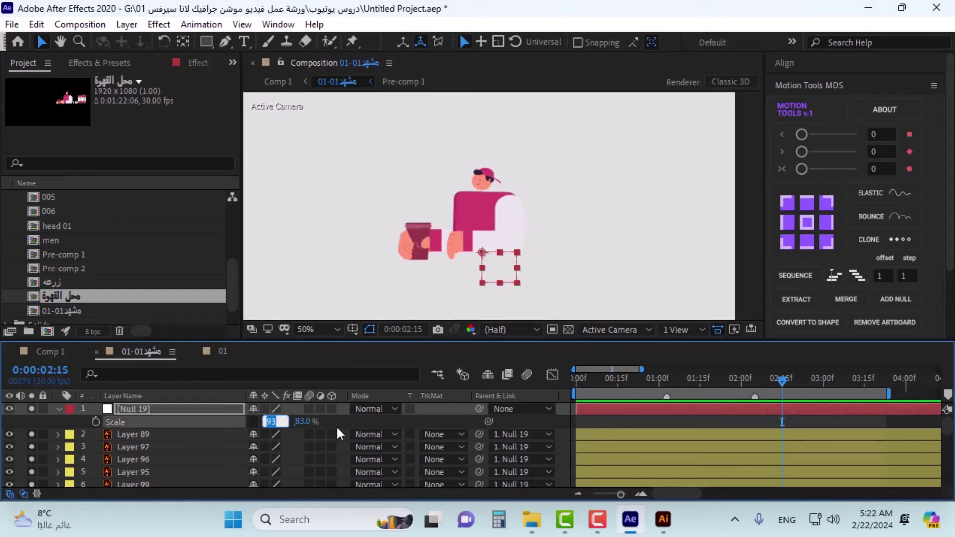
pyautogui.press('Tab')
pyautogui.write('93')
pyautogui.press('Return')
pyautogui.click(64, 353)
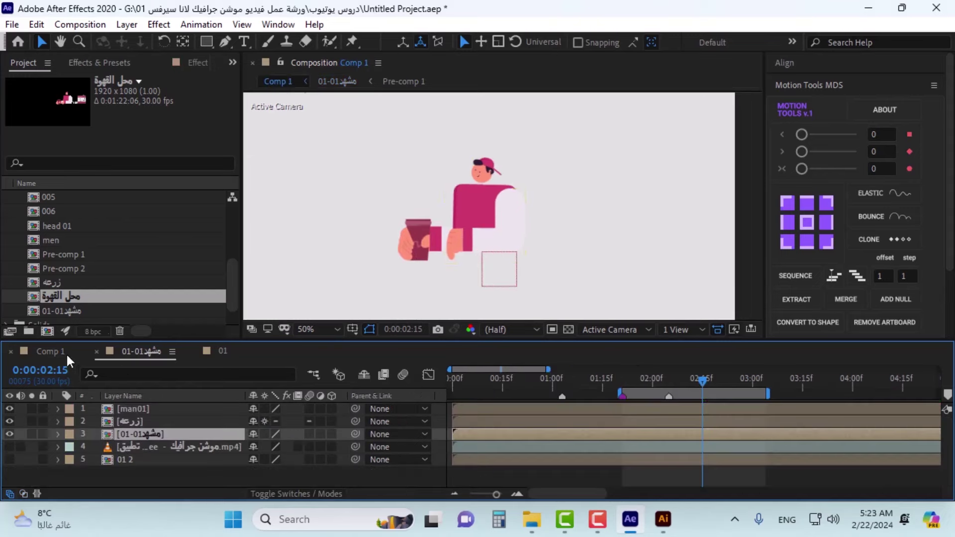
pyautogui.click(160, 351)
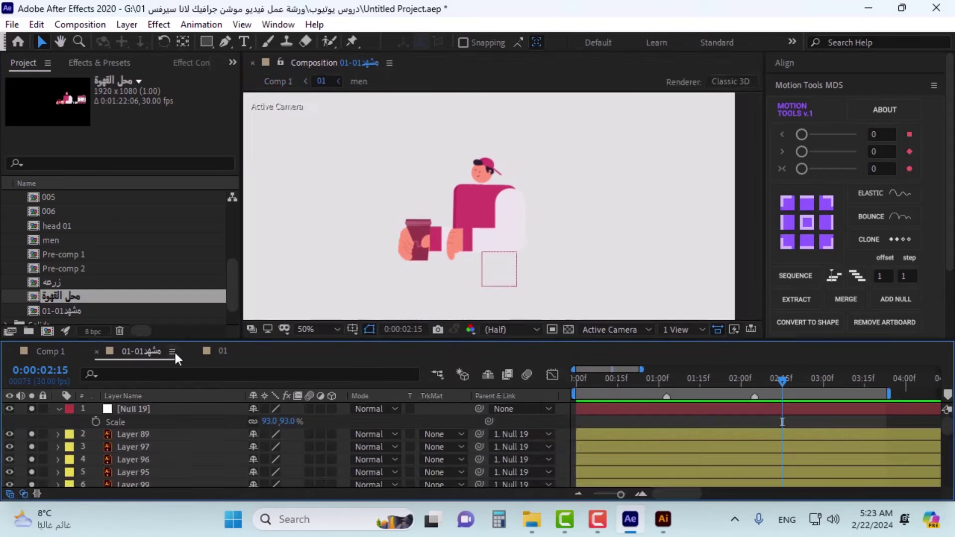
# Step: Raise the null's scale to 95% and then slightly further, checking the barista against the customer in Comp 1
pyautogui.click(271, 421)
pyautogui.hotkey('shift', ',')
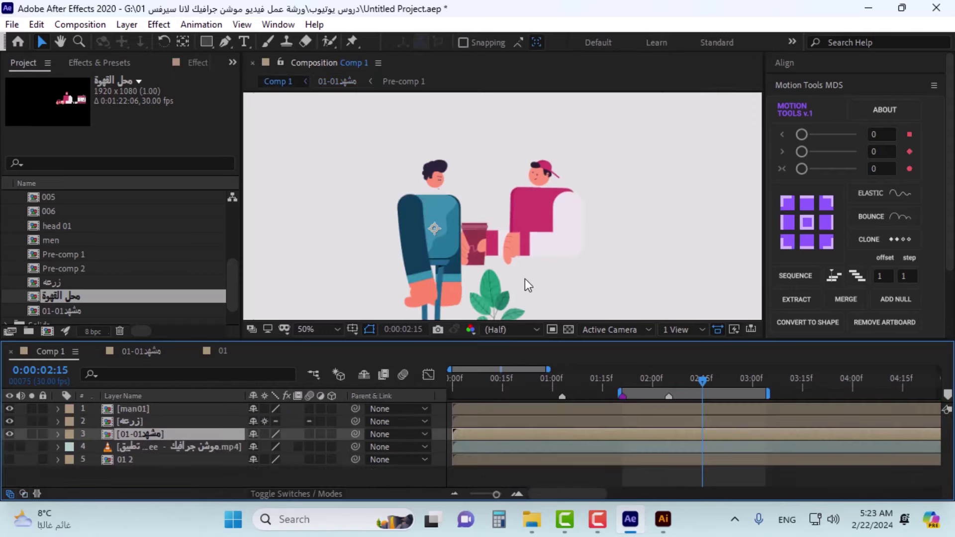
pyautogui.hotkey('shift', '.')
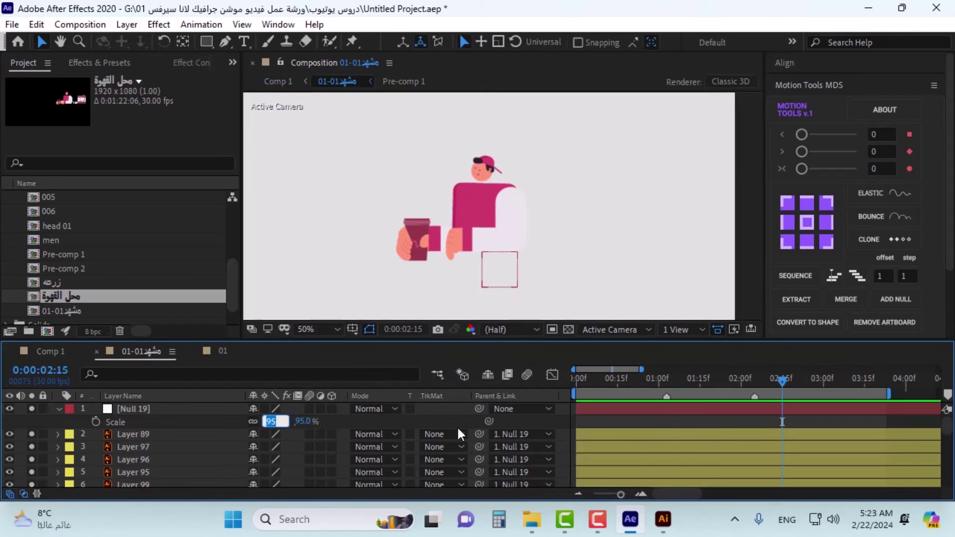
pyautogui.moveTo(269, 421); pyautogui.dragTo(527, 420)
pyautogui.hotkey('shift', ',')
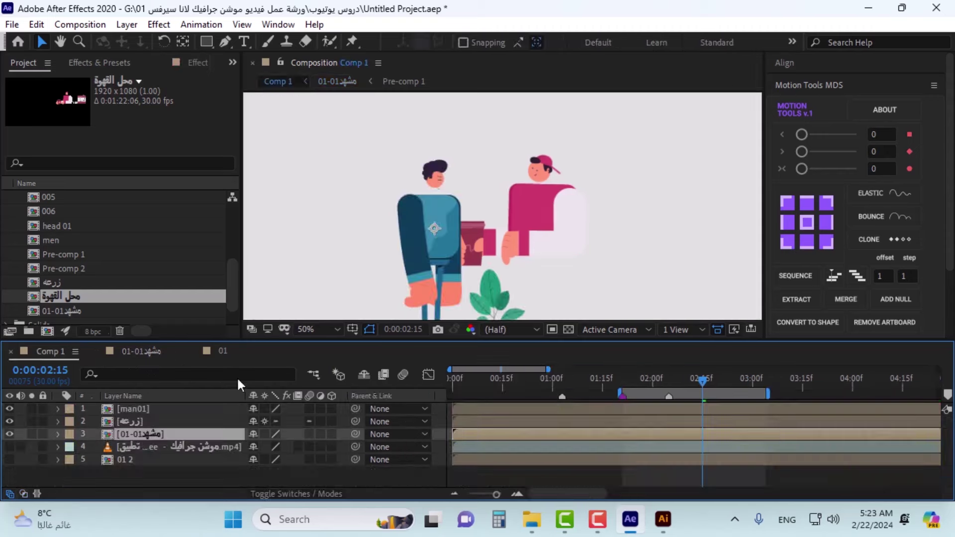
pyautogui.hotkey('shift', '.')
# Step: Delete the null and turn off solo for the barista's yellow-labeled layers
pyautogui.click(183, 409)
pyautogui.press('Delete')
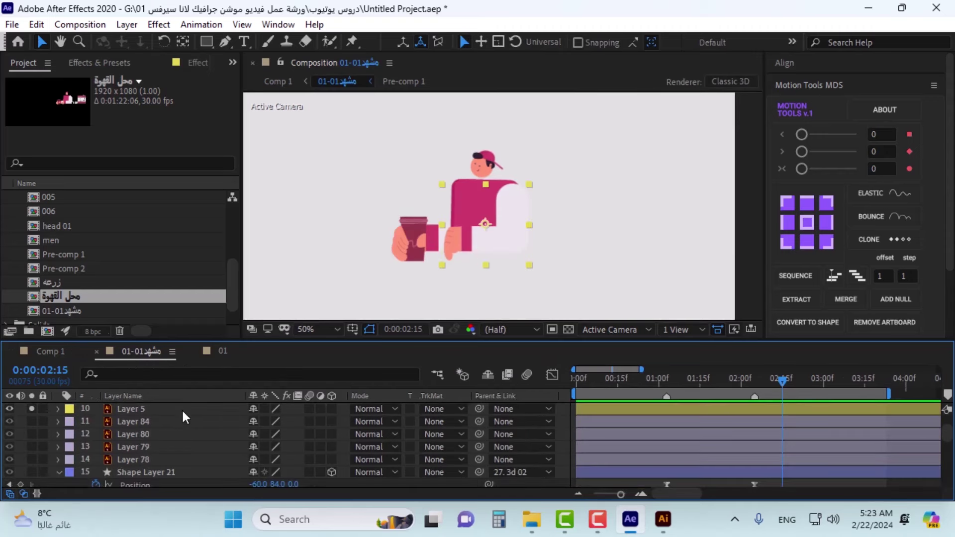
pyautogui.scroll(-2, 163, 429)
pyautogui.click(31, 447)
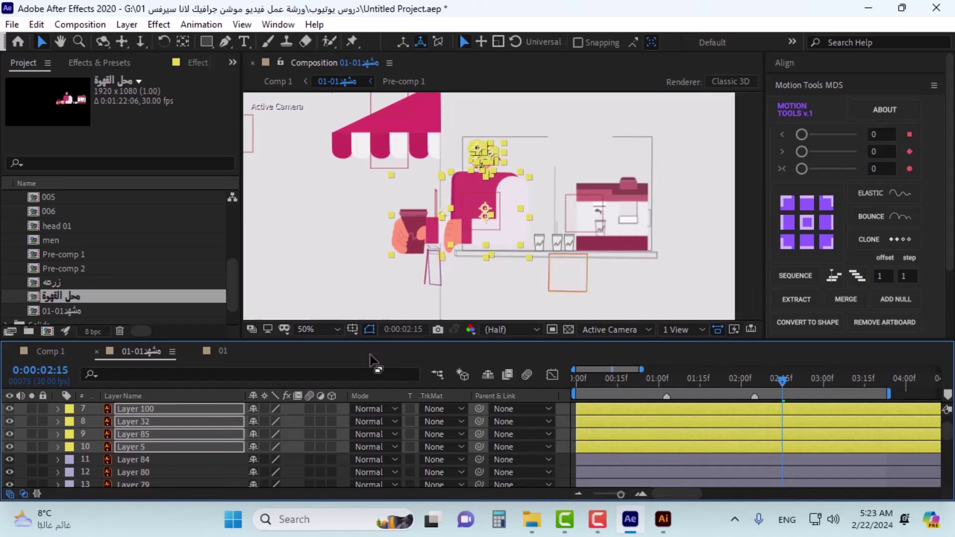
# Step: Nudge the barista's selected layers down until his body rests on the counter line
pyautogui.scroll(4, 502, 250)
pyautogui.hotkey('shift', 'Down')
pyautogui.hotkey('shift', 'Down')
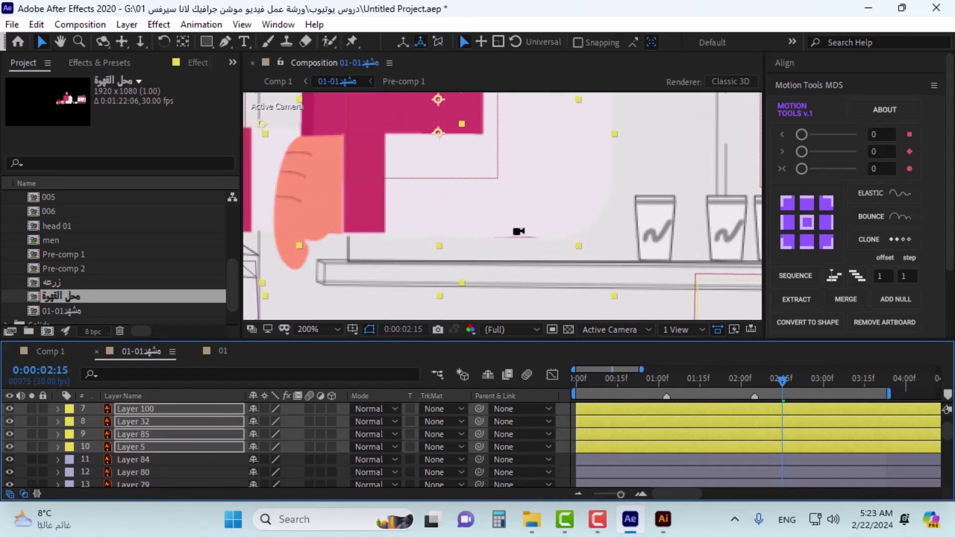
pyautogui.press('Down')
pyautogui.press('Down')
pyautogui.press('Down')
pyautogui.press('Down')
pyautogui.press('Down')
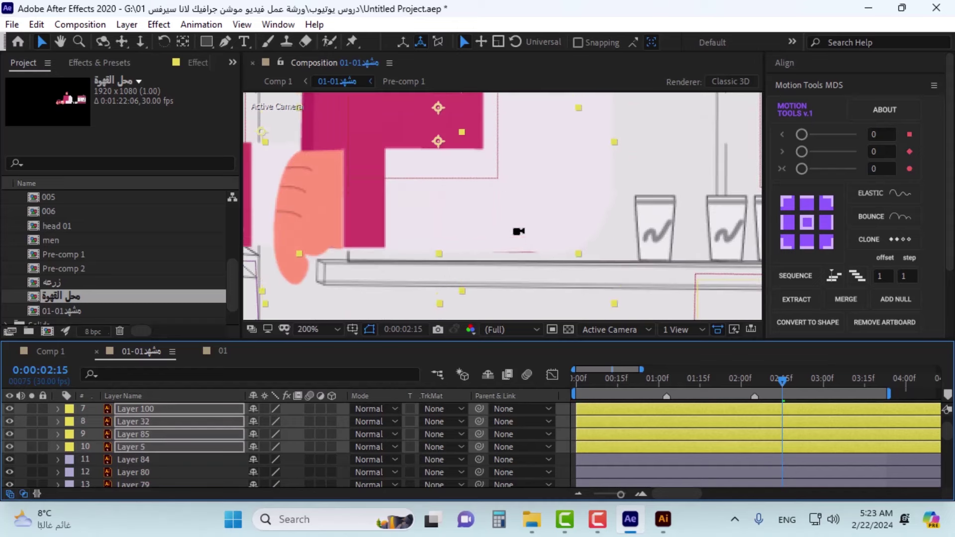
pyautogui.press('Down')
pyautogui.press('Down')
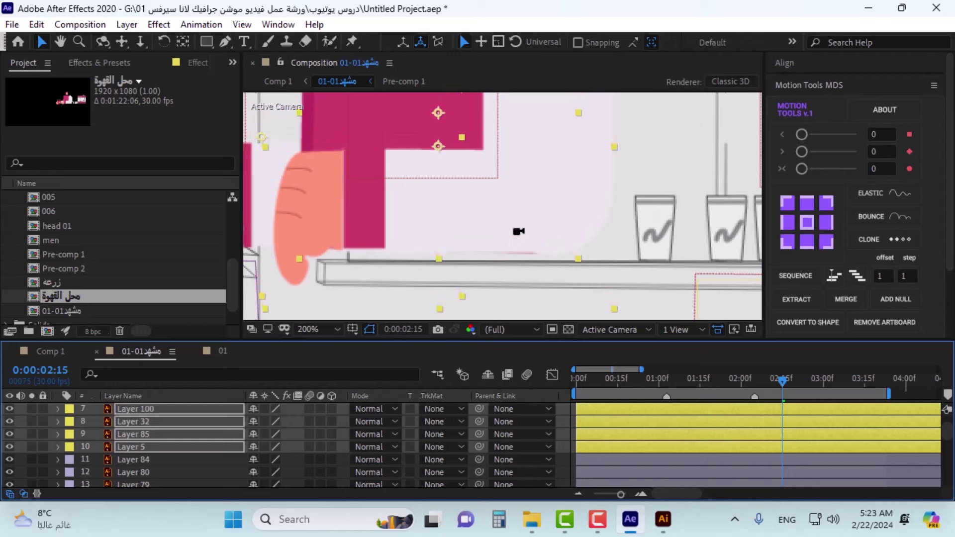
pyautogui.press('Down')
pyautogui.press('Down')
pyautogui.press('Down')
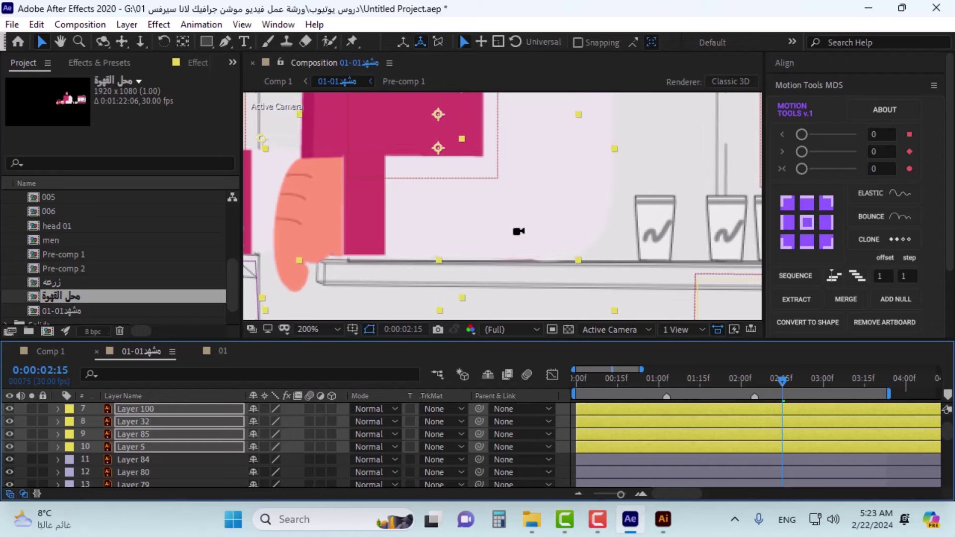
pyautogui.press('Down')
pyautogui.press('Down')
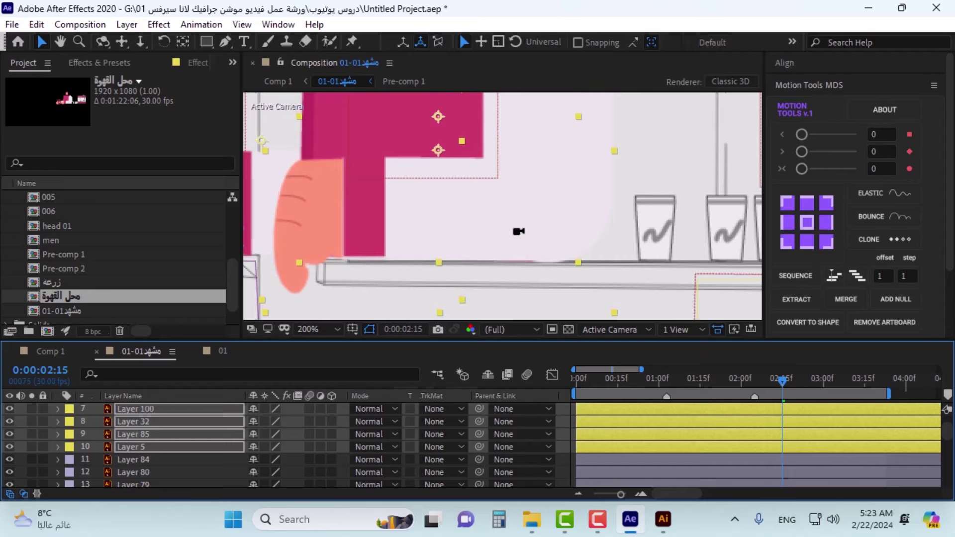
pyautogui.scroll(-4, 535, 230)
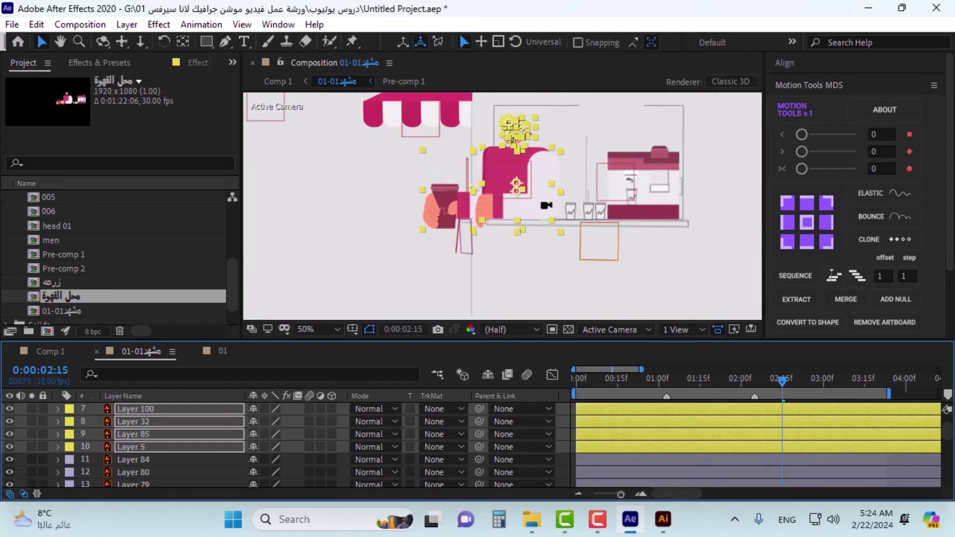
# Step: Check the barista's placement in Comp 1, then add a new null object to the 01-01 scene composition
pyautogui.click(51, 351)
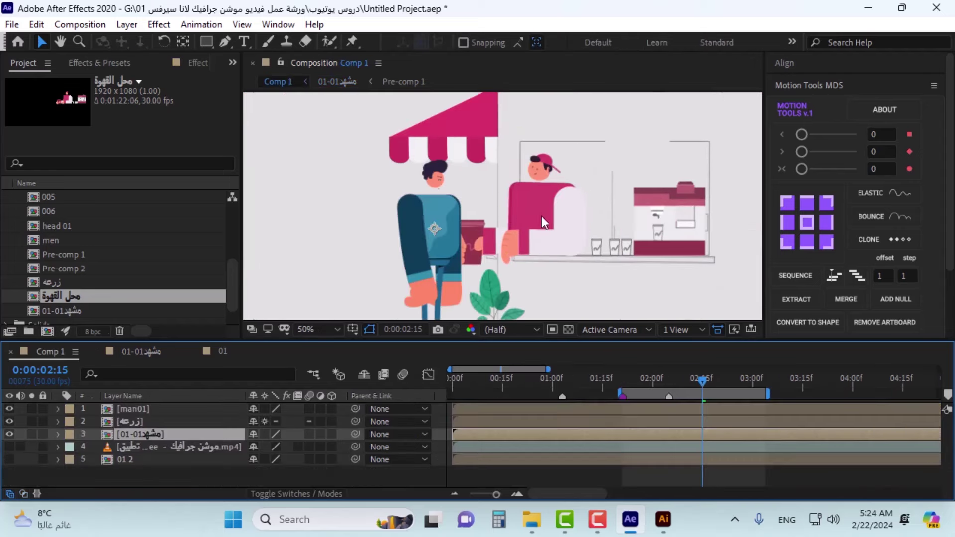
pyautogui.click(154, 351)
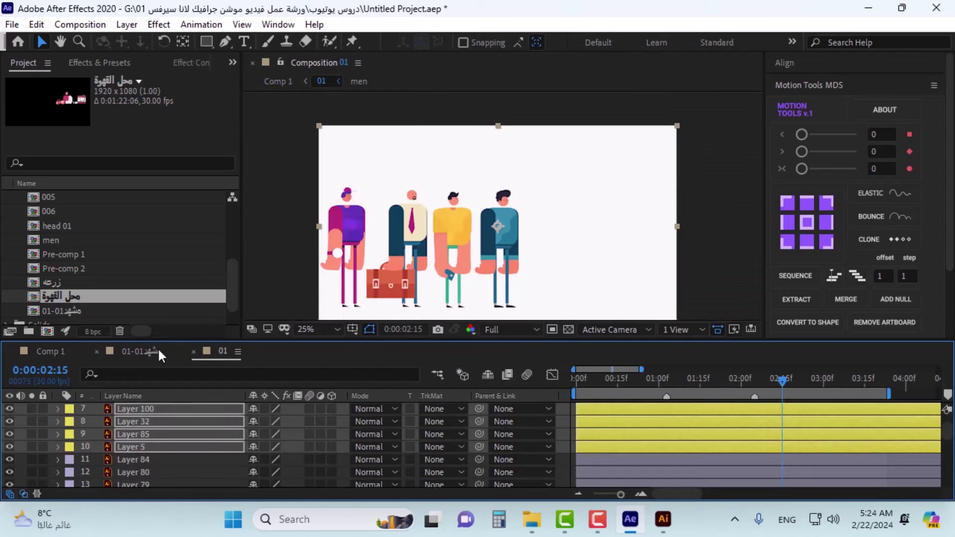
pyautogui.rightClick(298, 241)
pyautogui.moveTo(349, 250)
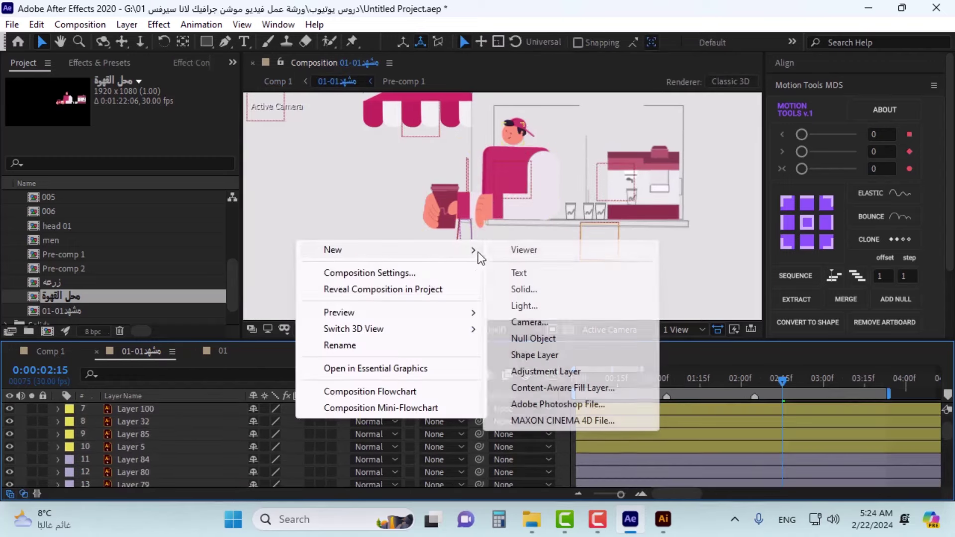
pyautogui.click(532, 341)
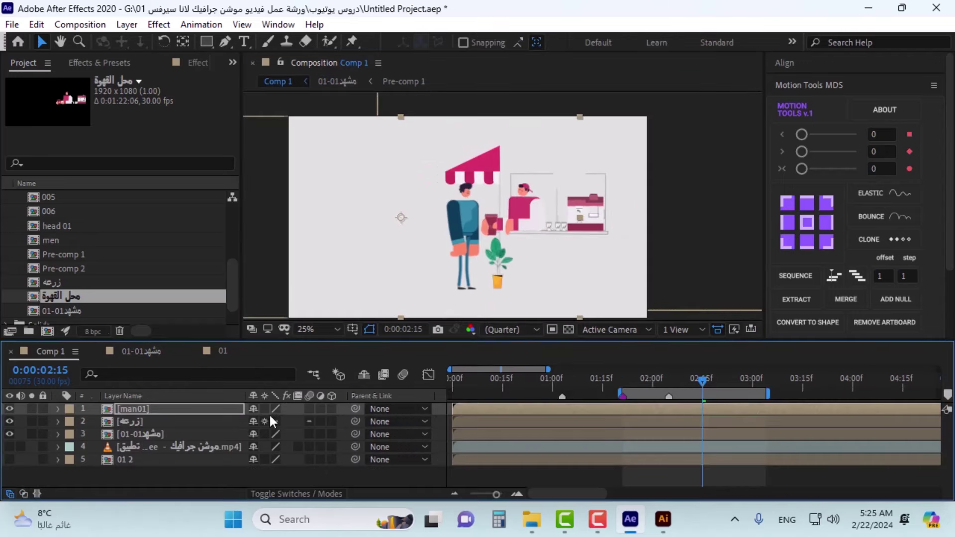
# Step: Show only the reference MP4 layer in Comp 1 and examine the coffee-shop shot for the barista's size
pyautogui.click(142, 436)
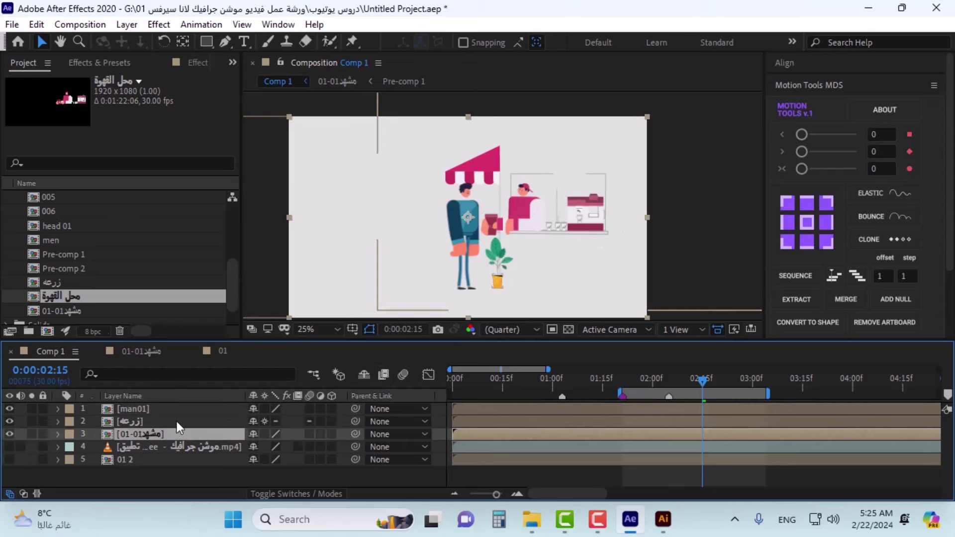
pyautogui.press('Return')
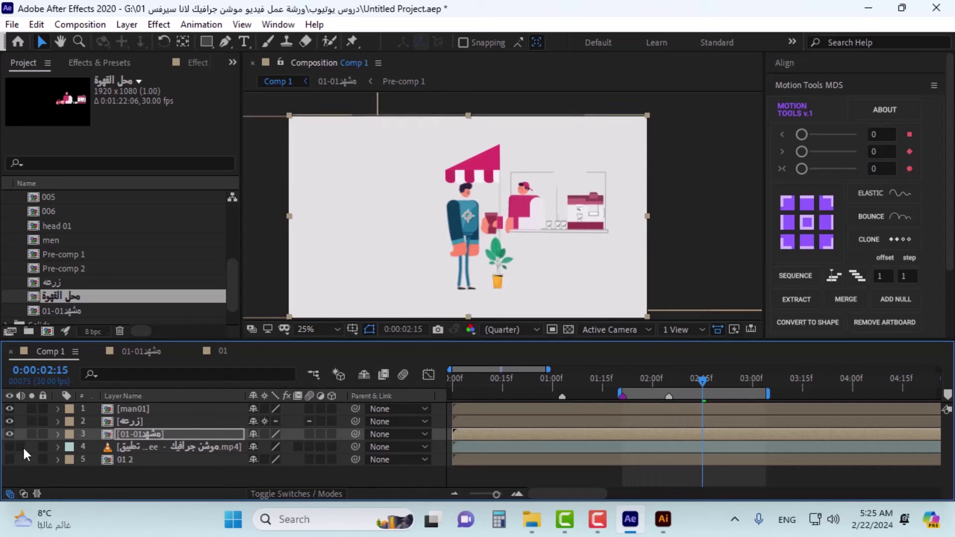
pyautogui.click(10, 447)
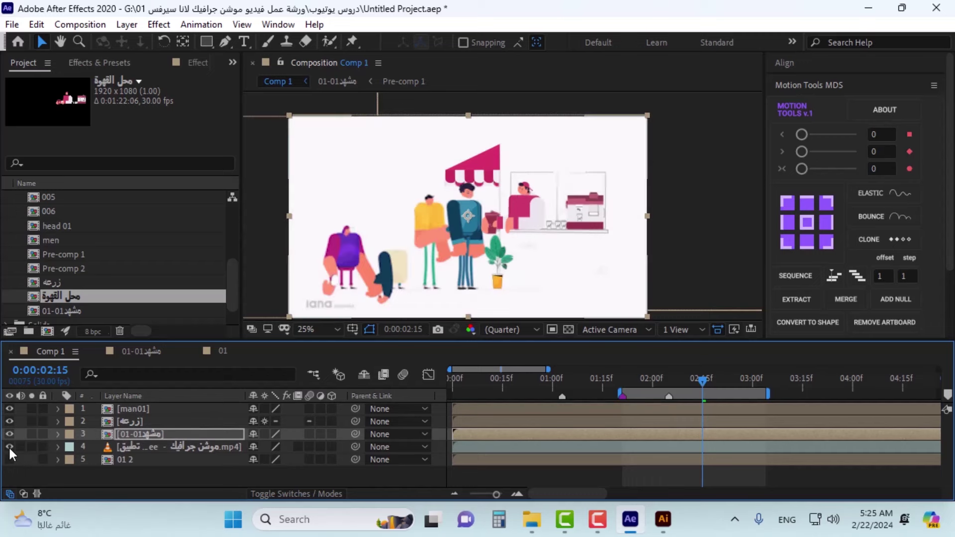
pyautogui.keyDown('alt'); pyautogui.click(10, 447); pyautogui.keyUp('alt')
pyautogui.scroll(4, 482, 201)
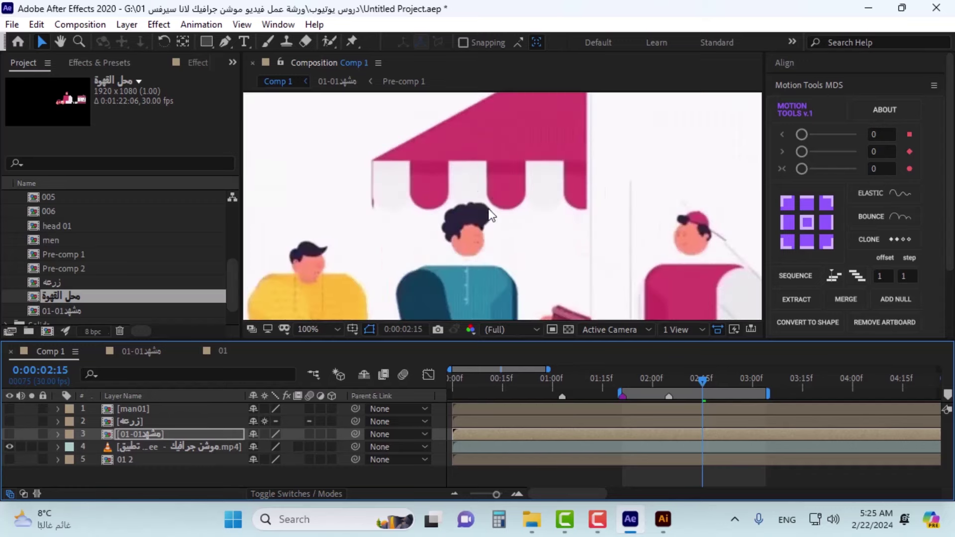
pyautogui.scroll(-2, 482, 201)
pyautogui.press('space')
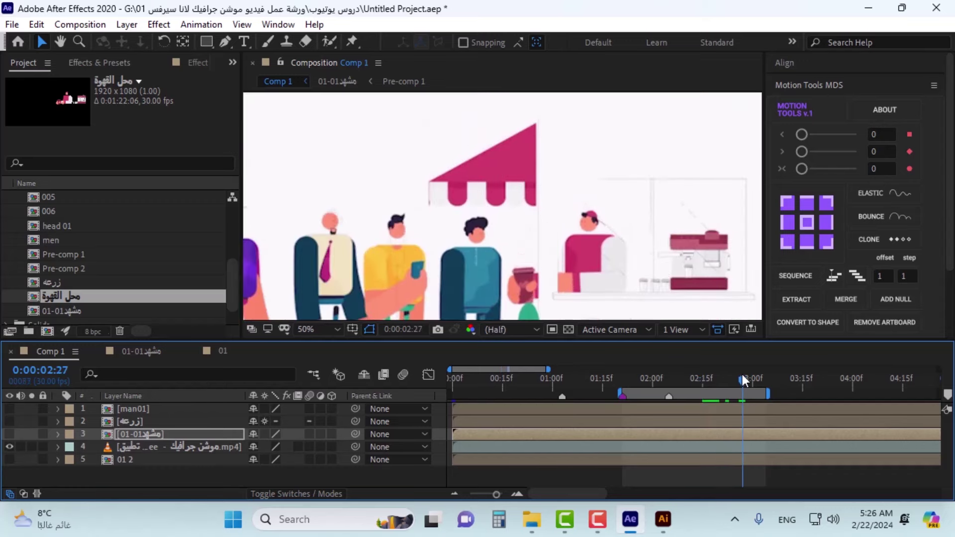
# Step: Hide the reference MP4 in Comp 1 and show the man01, plant (زرعه) and 01-01 scene layers again
pyautogui.doubleClick(134, 433)
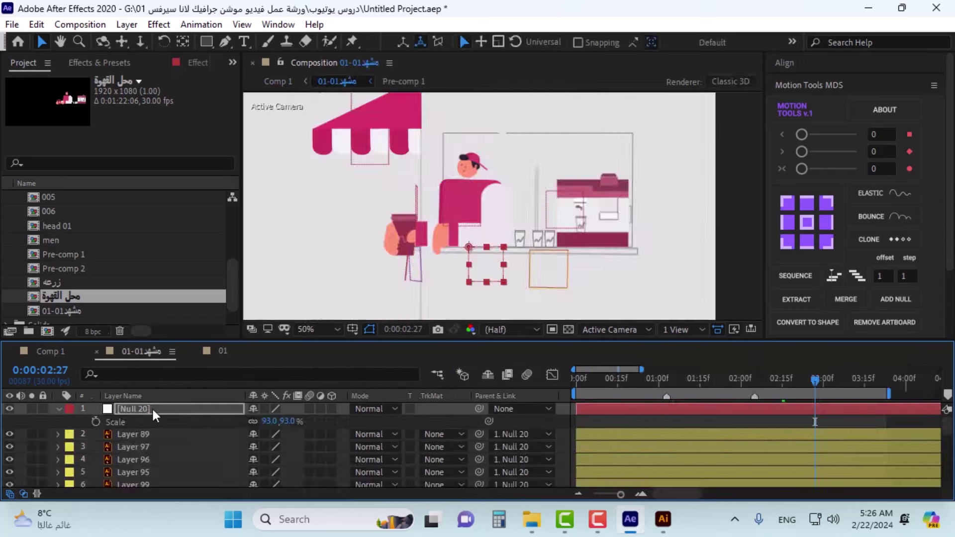
pyautogui.click(50, 351)
pyautogui.click(10, 447)
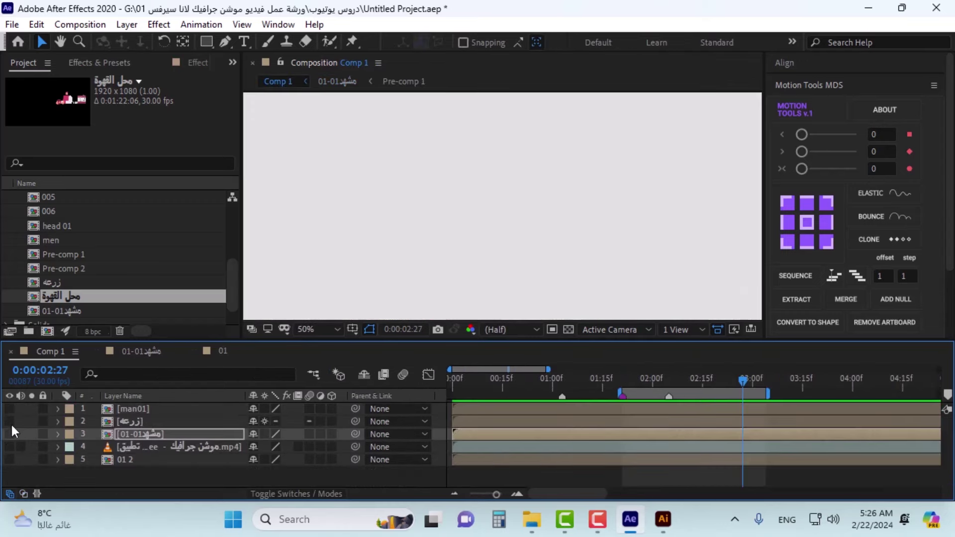
pyautogui.click(10, 408)
pyautogui.click(9, 421)
pyautogui.click(9, 434)
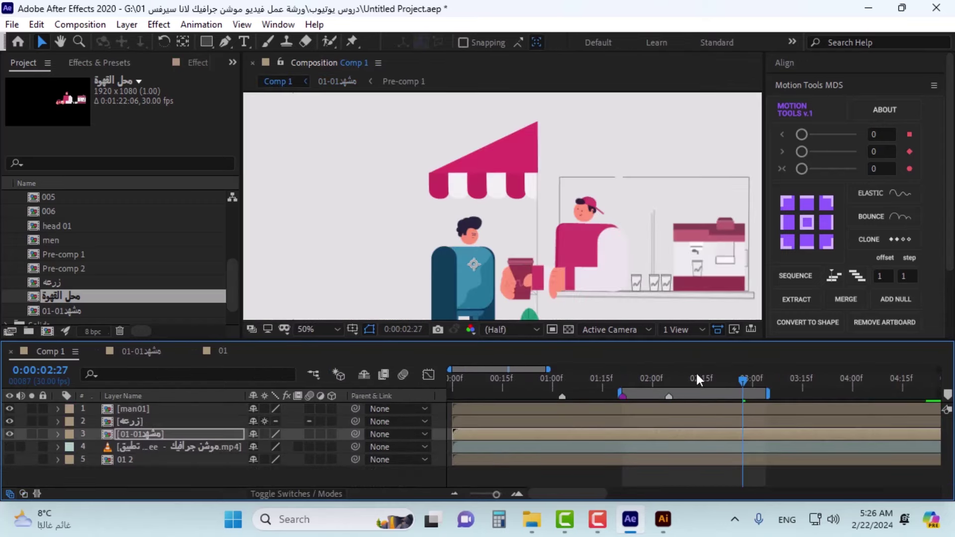
# Step: Scrub through the shop animation in Comp 1 up to 0:00:02:24 to judge the barista beside the customer
pyautogui.moveTo(697, 373); pyautogui.dragTo(748, 372)
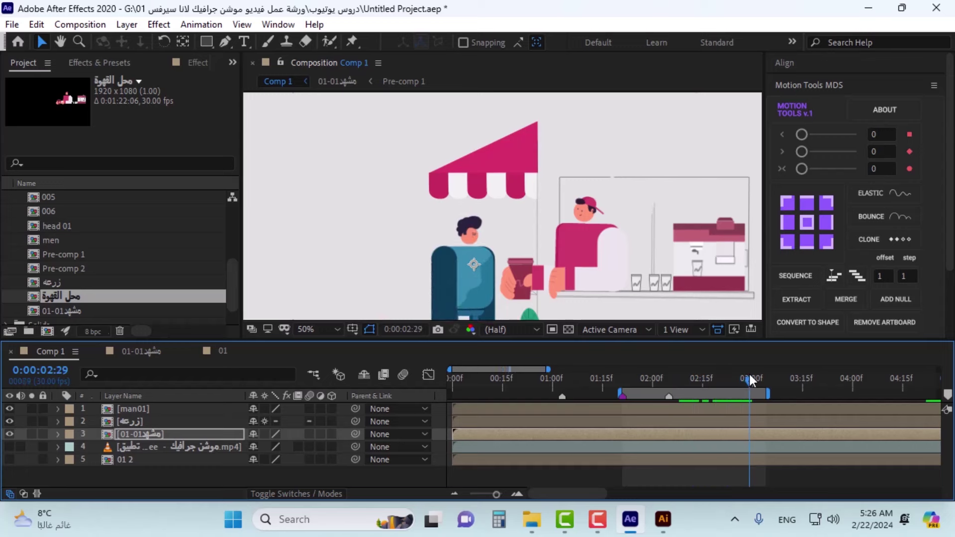
pyautogui.scroll(-1, 617, 215)
pyautogui.moveTo(646, 382); pyautogui.dragTo(696, 383)
pyautogui.click(717, 379)
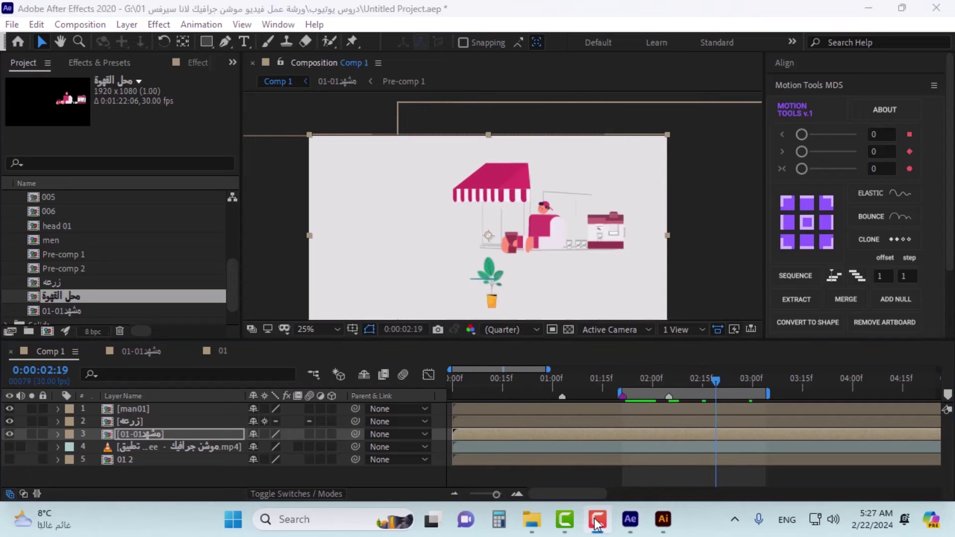
pyautogui.scroll(1, 494, 237)
pyautogui.moveTo(682, 390); pyautogui.dragTo(728, 384)
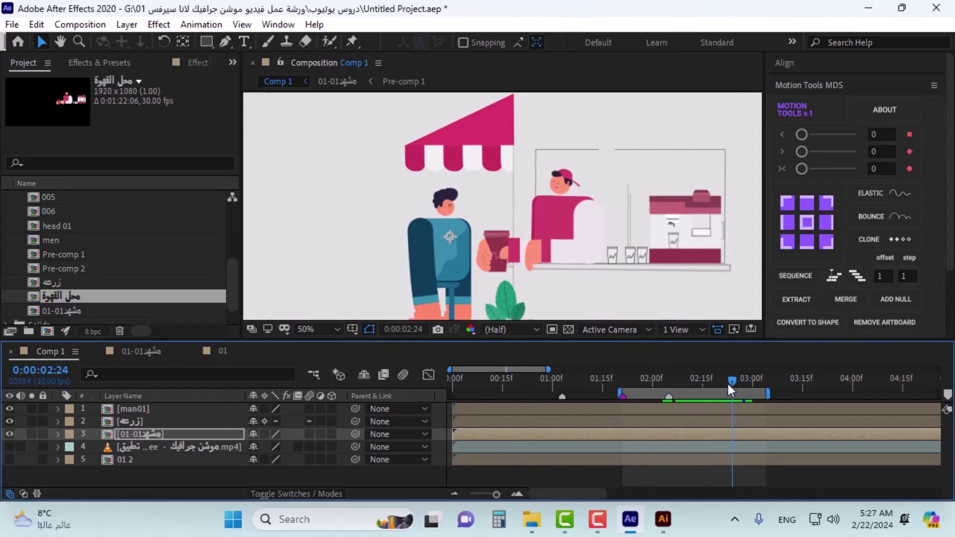
# Step: In the 01-01 scene, set the scale of Null 20 to 83% and nudge it slightly to the right
pyautogui.doubleClick(144, 434)
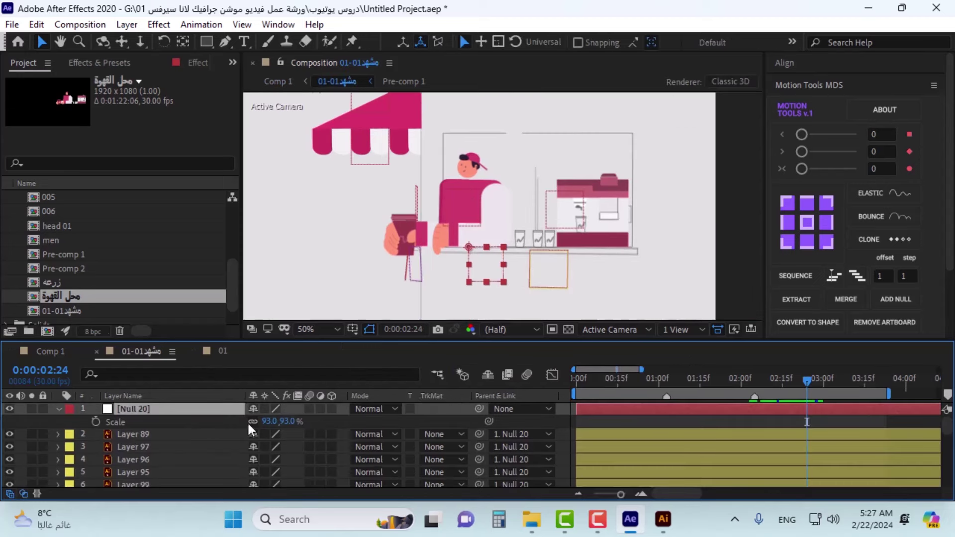
pyautogui.click(269, 422)
pyautogui.write('83')
pyautogui.press('Return')
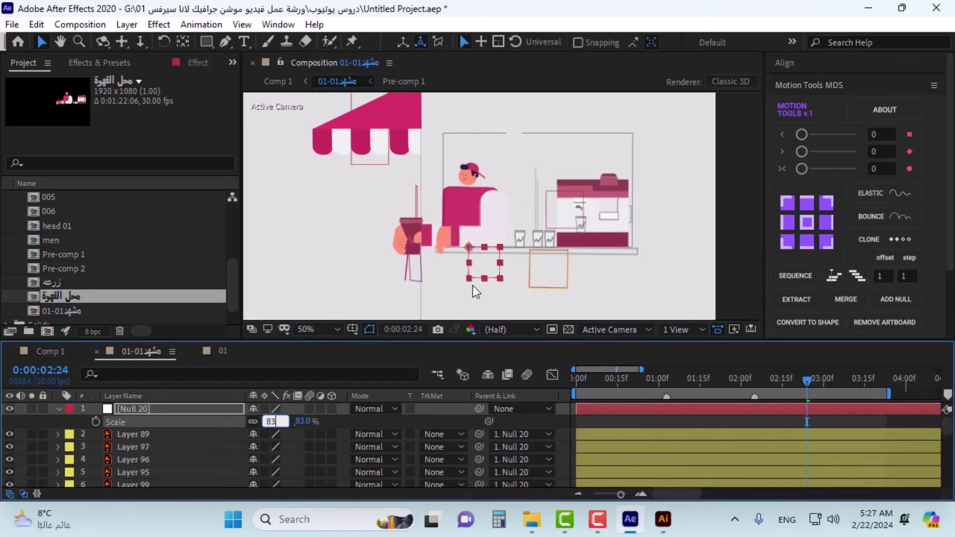
pyautogui.click(198, 418)
pyautogui.click(193, 413)
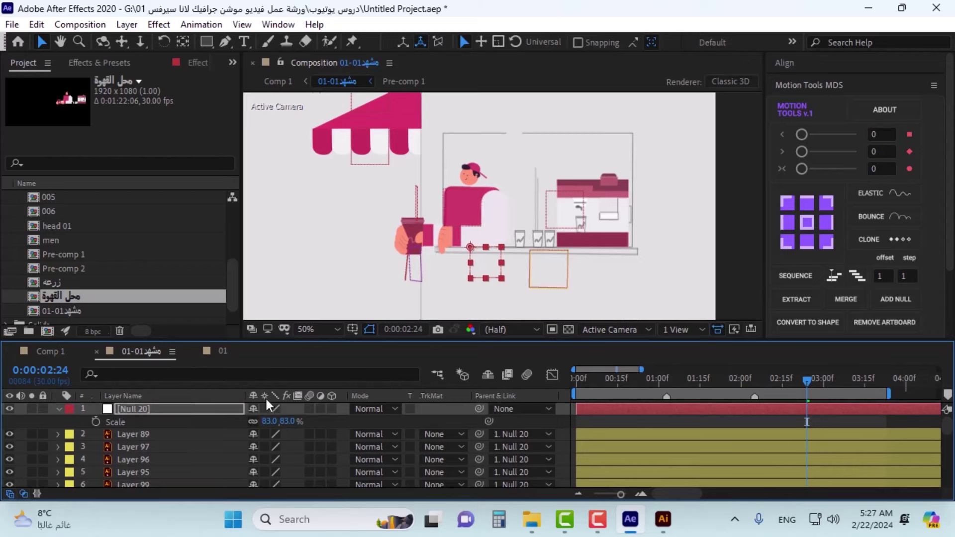
# Step: Check the barista's size in Comp 1, then delete the null from the 01-01 scene composition
pyautogui.click(277, 81)
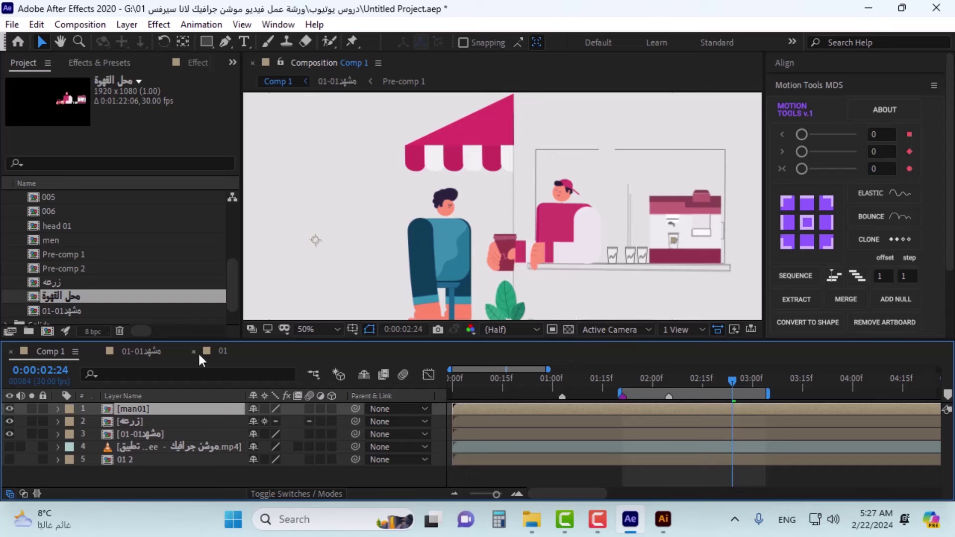
pyautogui.click(148, 353)
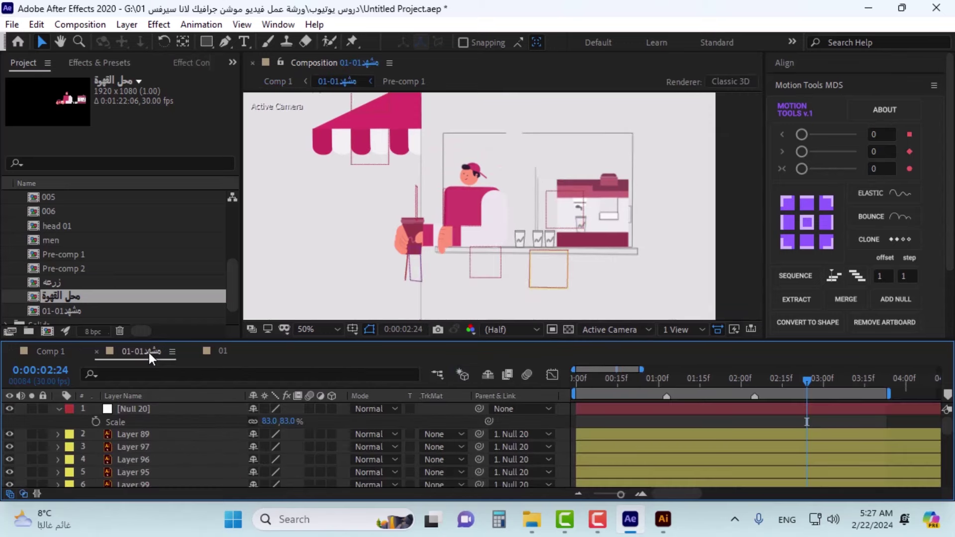
pyautogui.click(154, 407)
pyautogui.press('Delete')
pyautogui.click(154, 407)
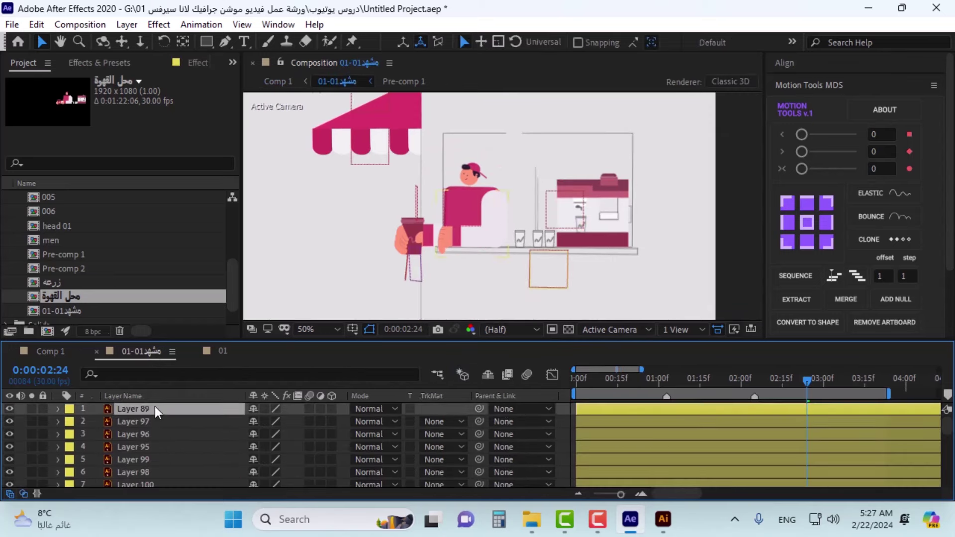
# Step: Examine the upper artwork layers of the 01-01 scene and toggle Shape Layer 21's visibility to identify it
pyautogui.scroll(-3, 168, 423)
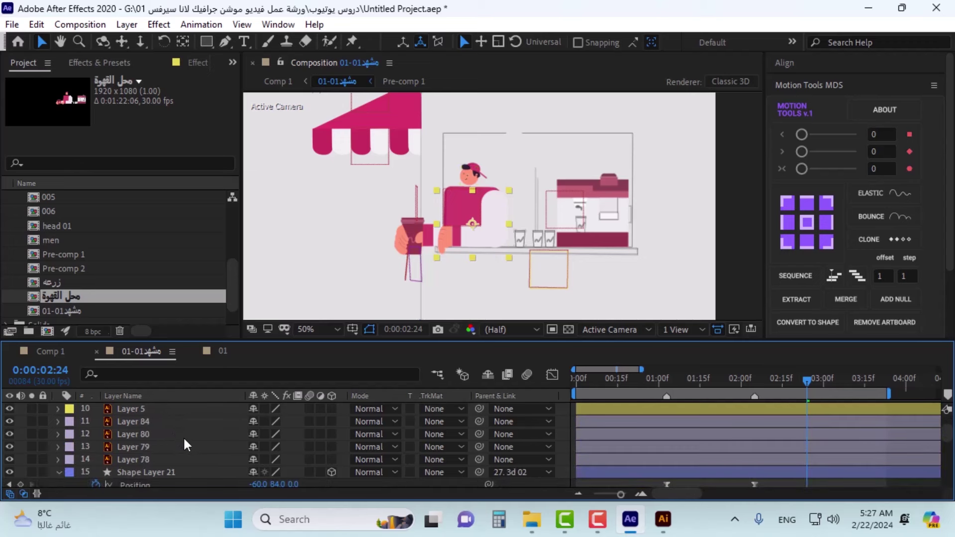
pyautogui.scroll(-1, 184, 437)
pyautogui.keyDown('shift'); pyautogui.click(153, 422); pyautogui.keyUp('shift')
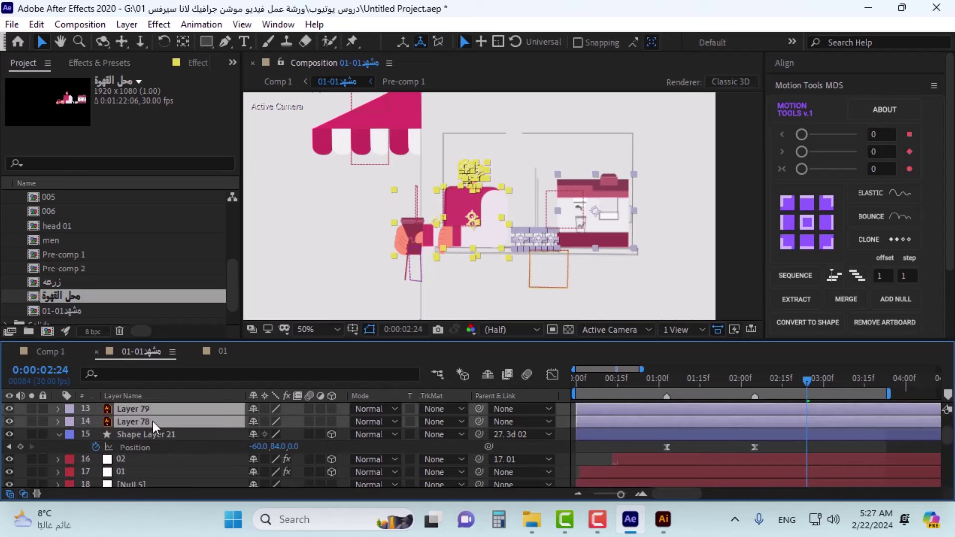
pyautogui.click(149, 433)
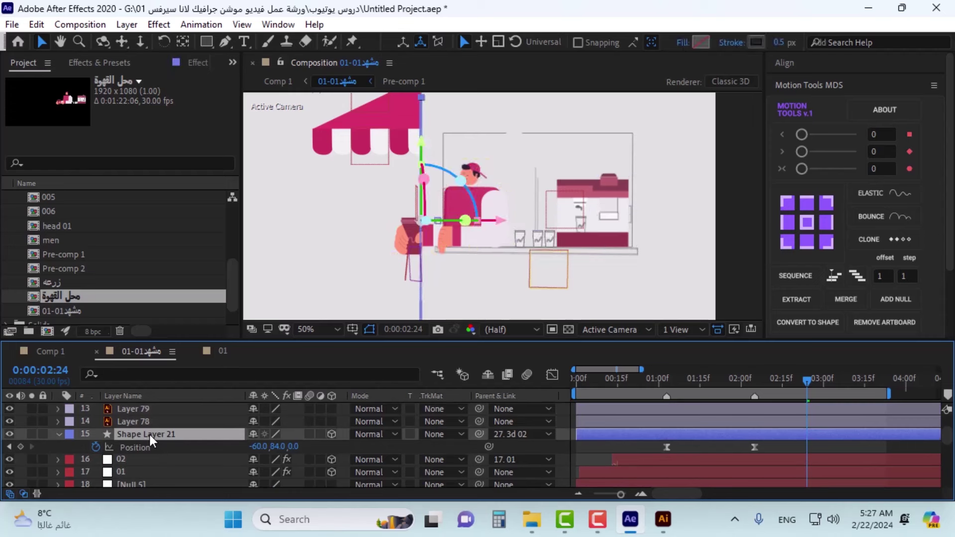
pyautogui.click(6, 433)
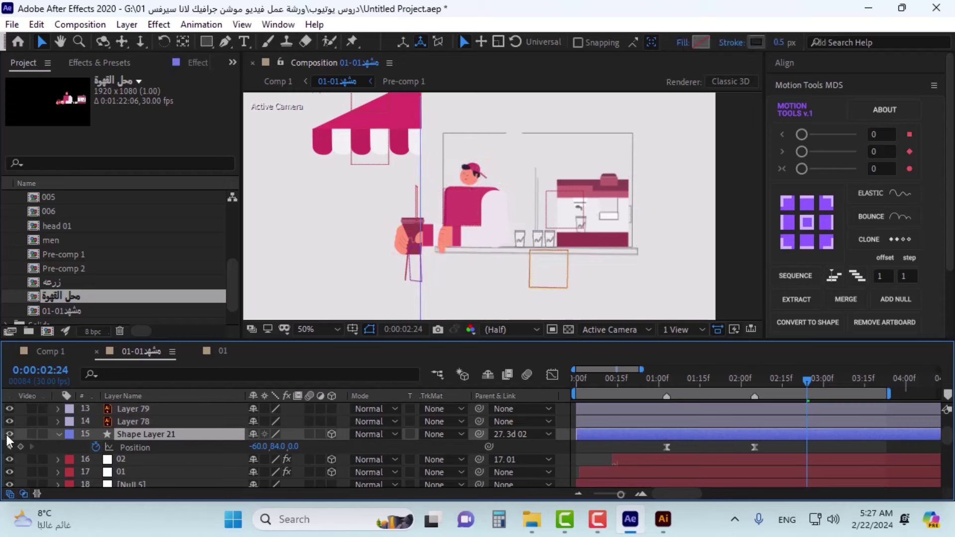
pyautogui.click(7, 435)
# Step: Give the three cup layers, Layer 80, Layer 79 and Layer 78, the Green label color
pyautogui.click(149, 423)
pyautogui.scroll(1, 152, 425)
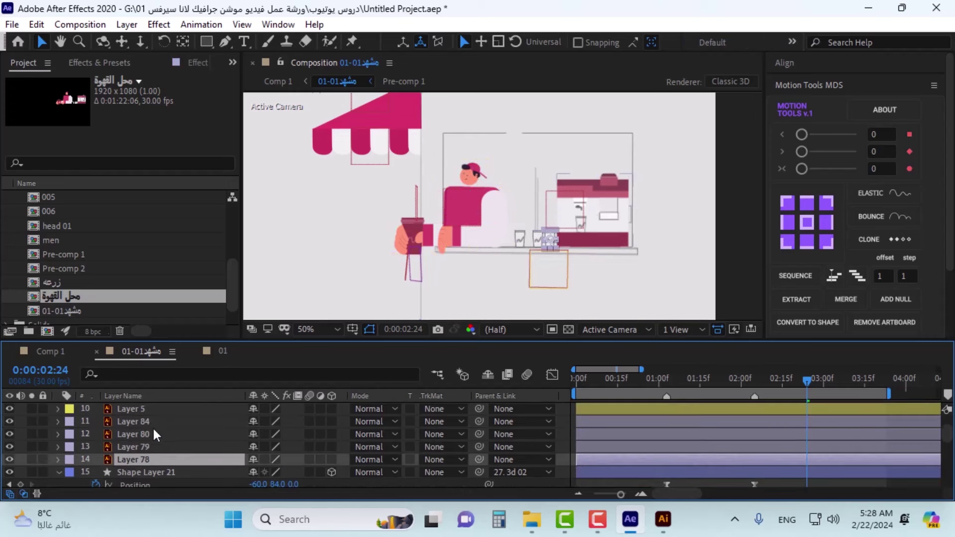
pyautogui.keyDown('shift'); pyautogui.click(148, 422); pyautogui.keyUp('shift')
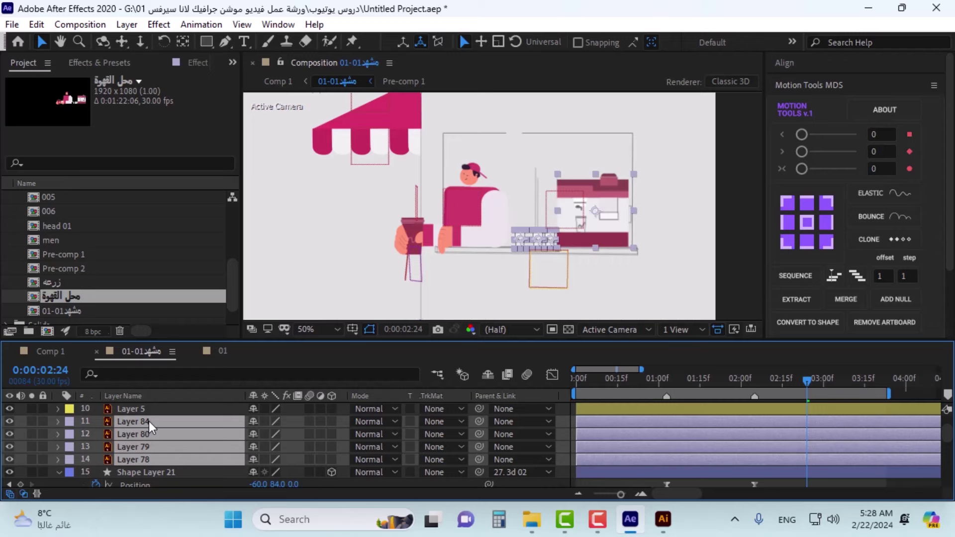
pyautogui.click(69, 421)
pyautogui.click(184, 467)
pyautogui.press('F2')
pyautogui.click(204, 461)
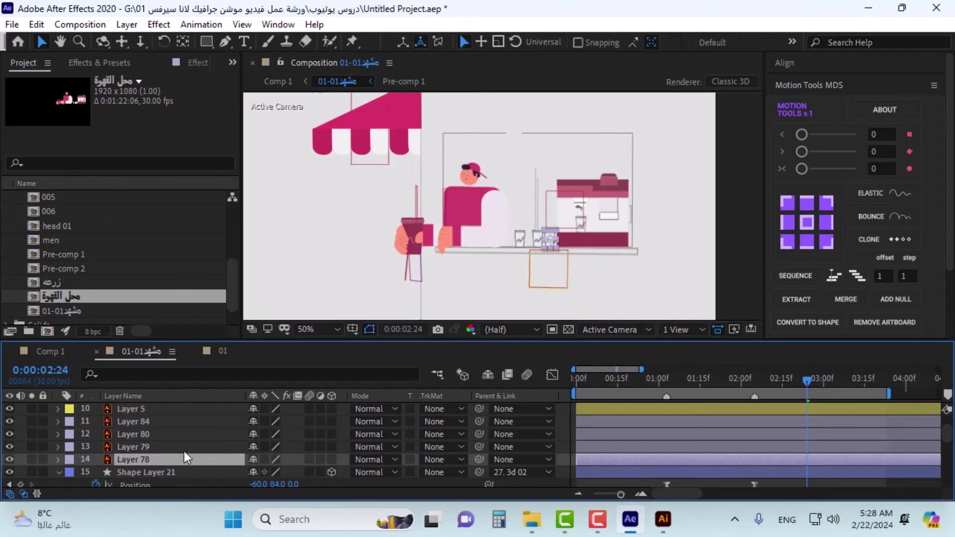
pyautogui.keyDown('shift'); pyautogui.click(166, 435); pyautogui.keyUp('shift')
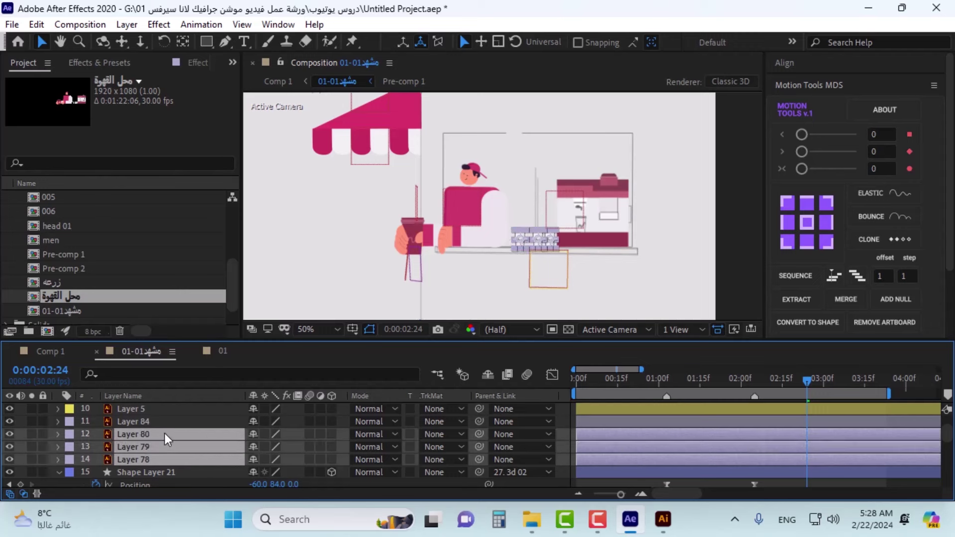
pyautogui.scroll(2, 557, 254)
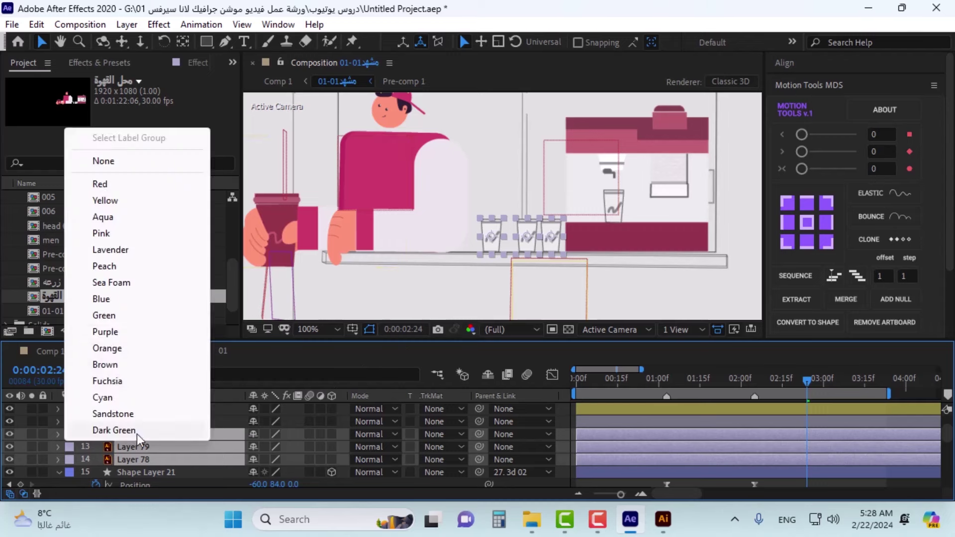
pyautogui.click(69, 434)
pyautogui.click(107, 316)
# Step: Make the coffee machine layer, Layer 84, a 3D layer and locate the 3d 02 null in the layer stack
pyautogui.click(144, 421)
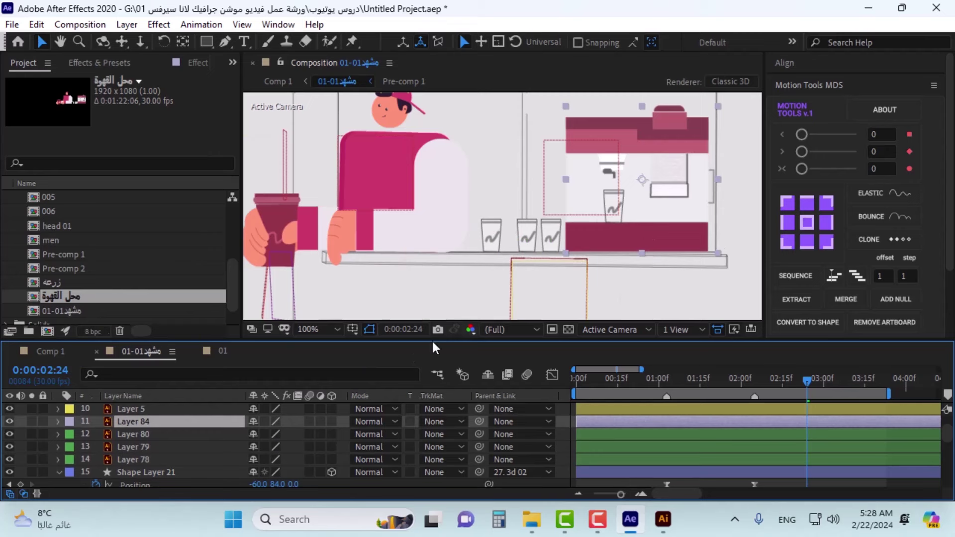
pyautogui.click(332, 422)
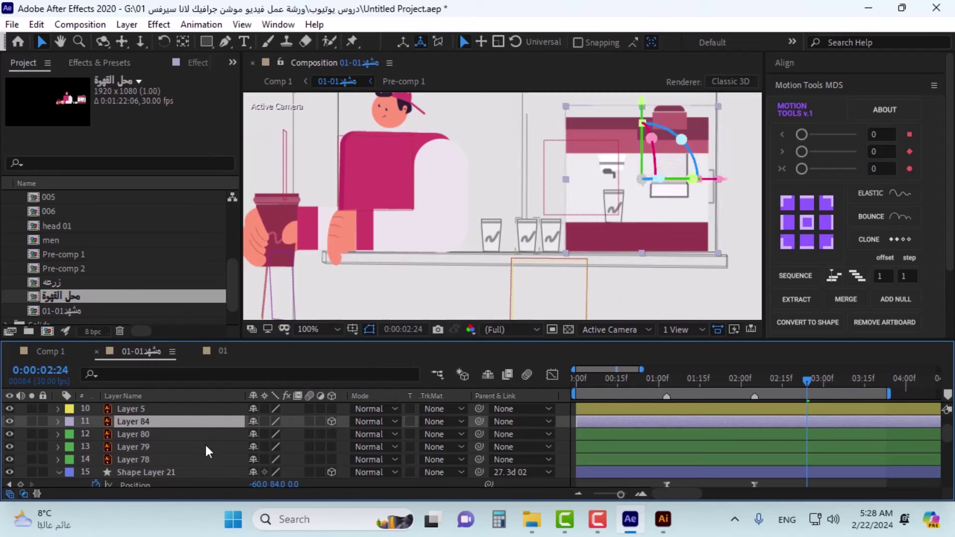
pyautogui.scroll(-3, 204, 456)
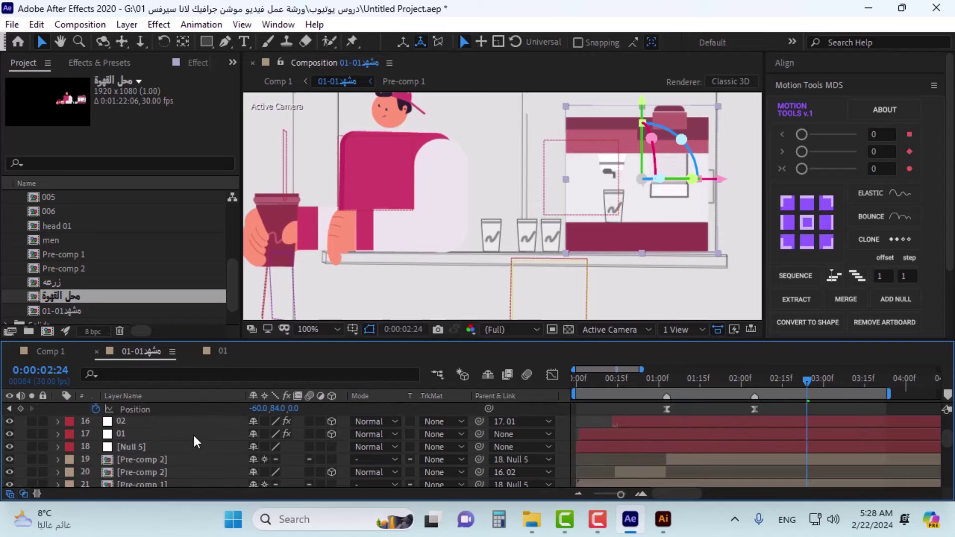
pyautogui.scroll(-2, 160, 447)
pyautogui.scroll(5, 172, 447)
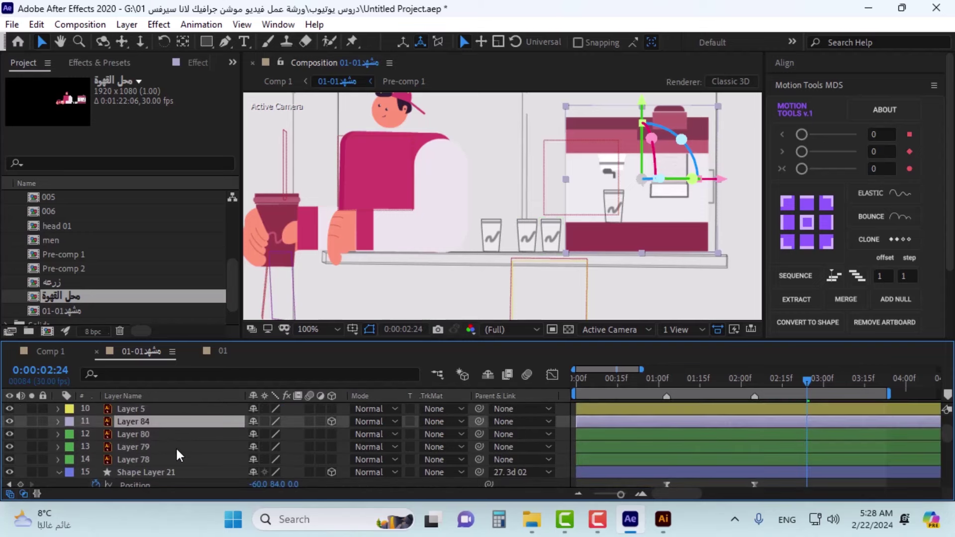
pyautogui.scroll(-1, 175, 447)
pyautogui.scroll(1, 175, 446)
pyautogui.scroll(-8, 172, 435)
pyautogui.scroll(-3, 174, 437)
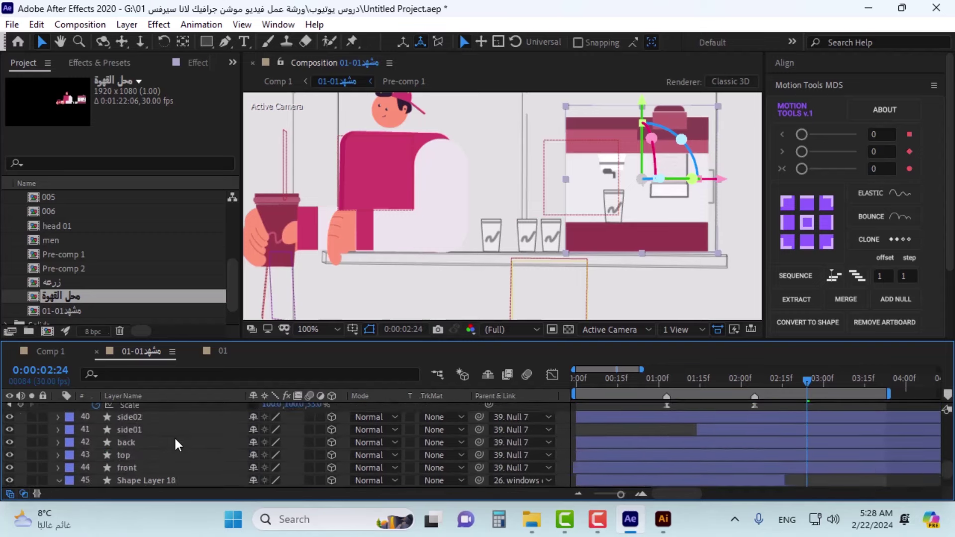
pyautogui.scroll(5, 174, 436)
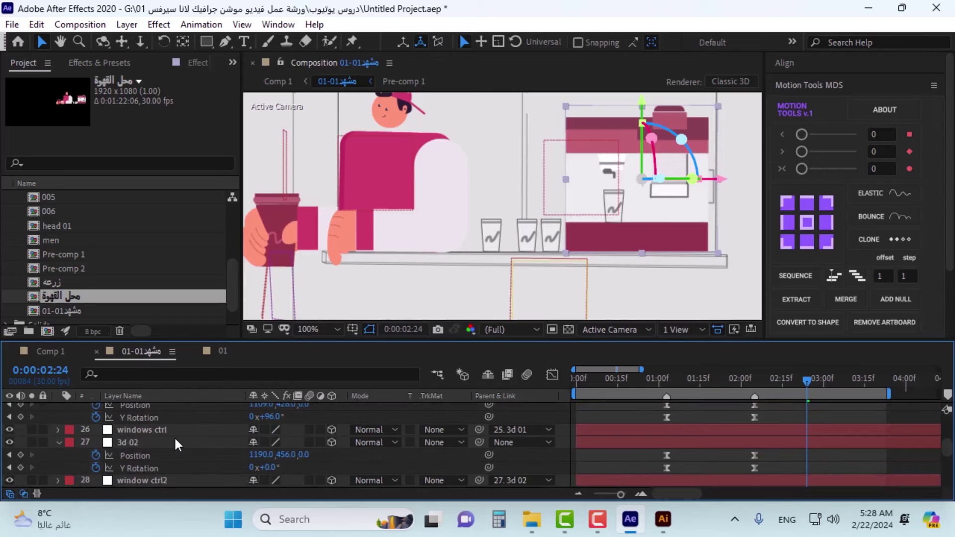
pyautogui.click(139, 443)
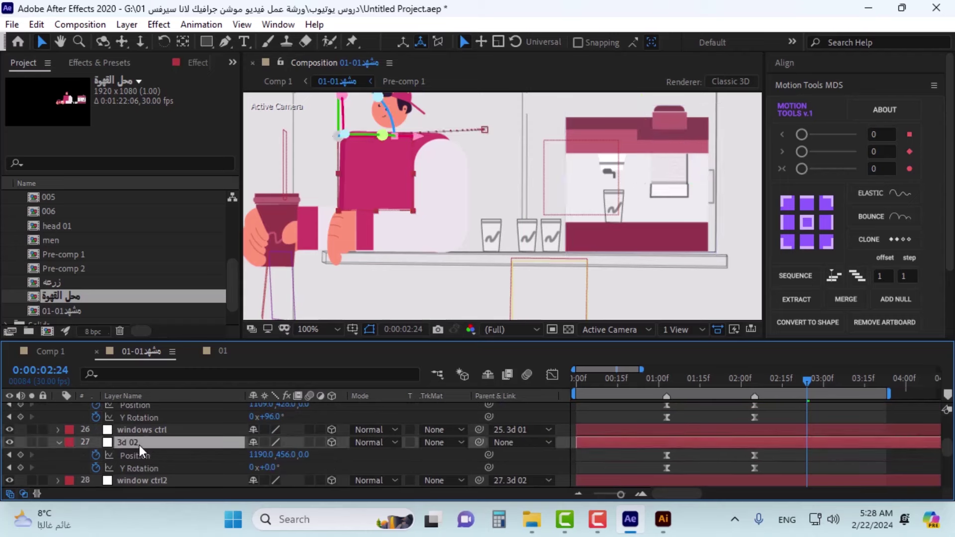
# Step: At 0:00:01:03, parent the coffee machine's Layer 84 to the 3d 02 null and scrub through its motion
pyautogui.click(664, 373)
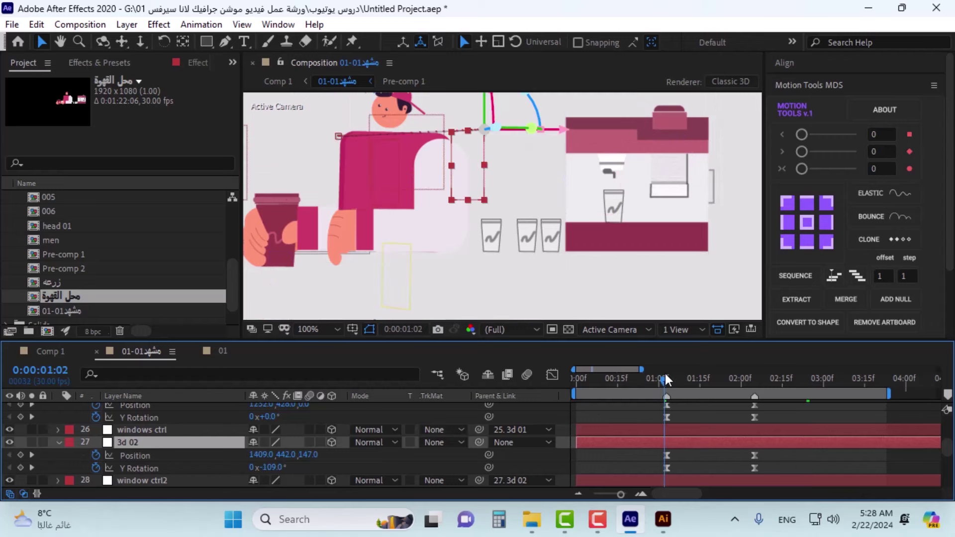
pyautogui.click(666, 375)
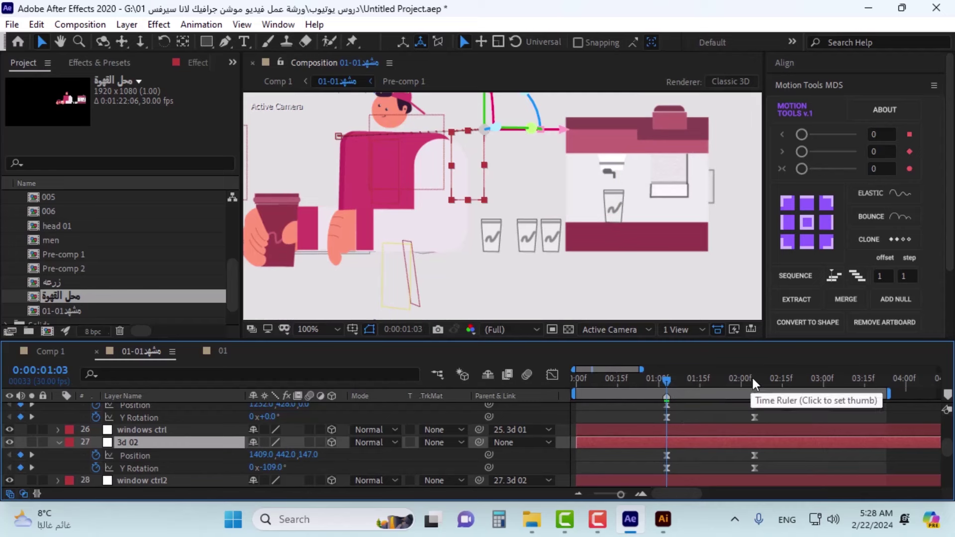
pyautogui.scroll(10, 651, 428)
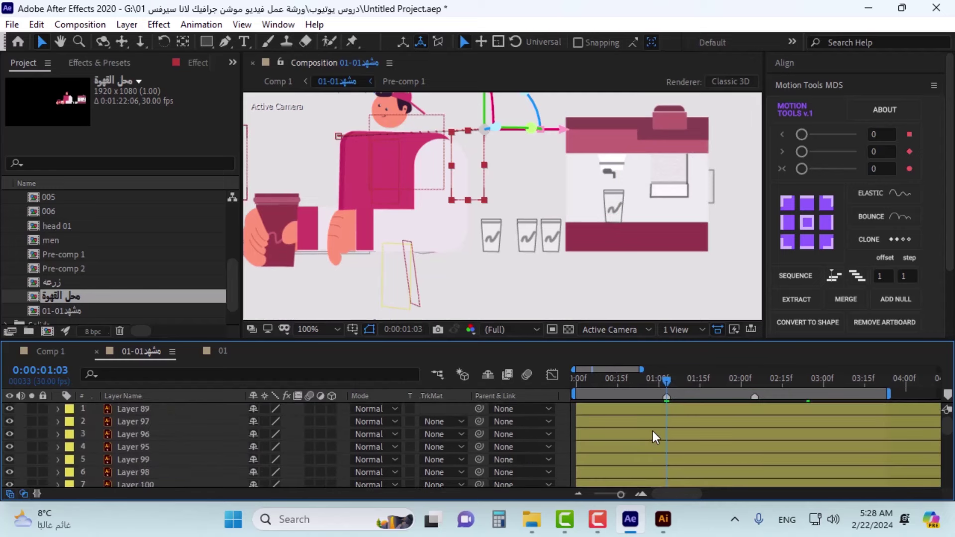
pyautogui.scroll(-4, 183, 433)
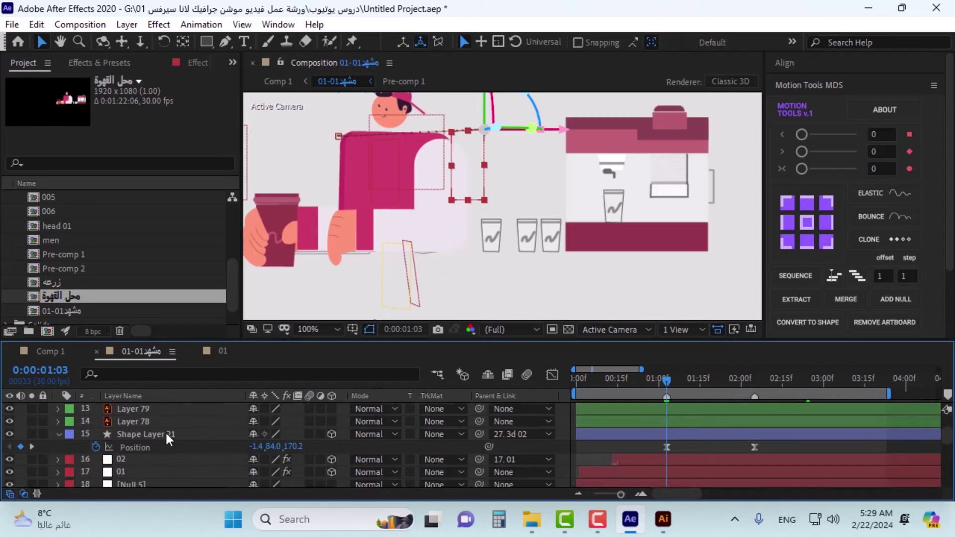
pyautogui.scroll(3, 165, 431)
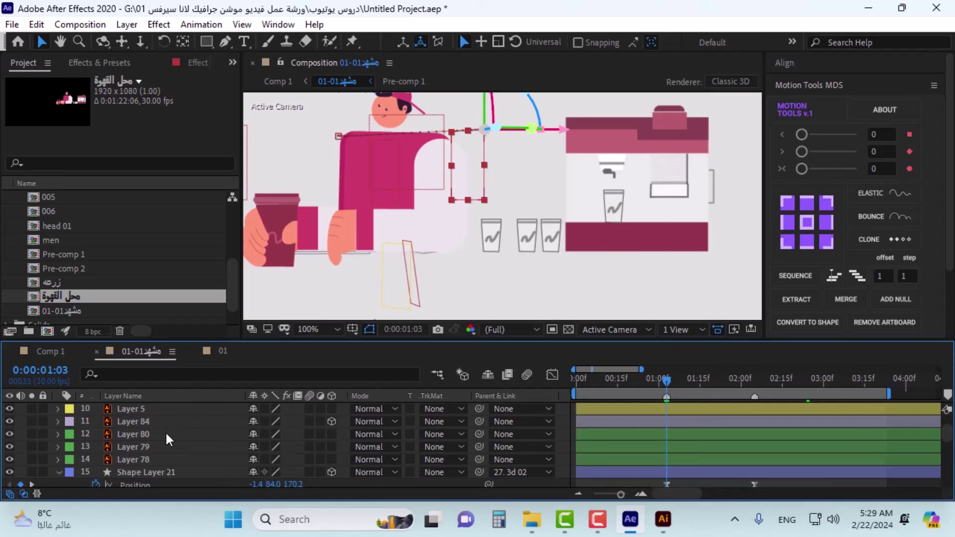
pyautogui.click(148, 421)
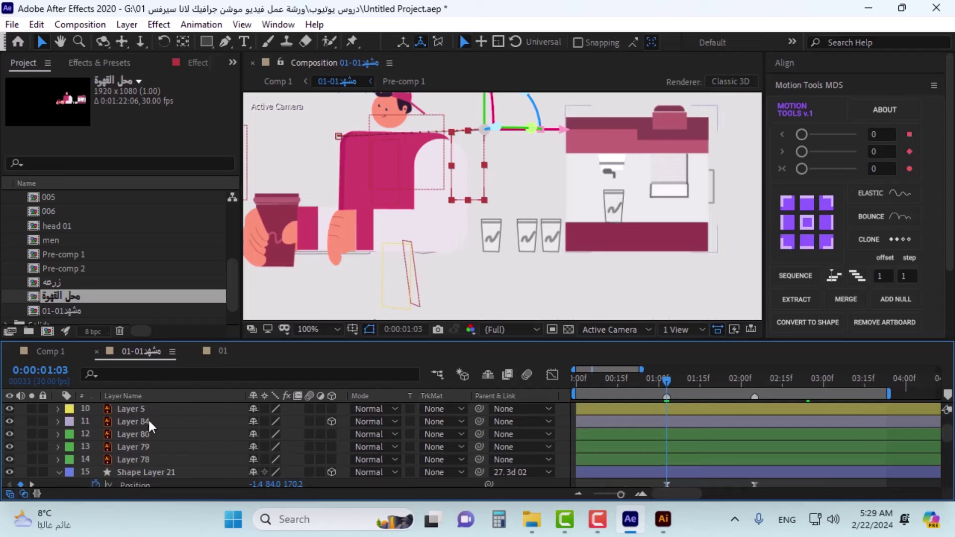
pyautogui.click(449, 422)
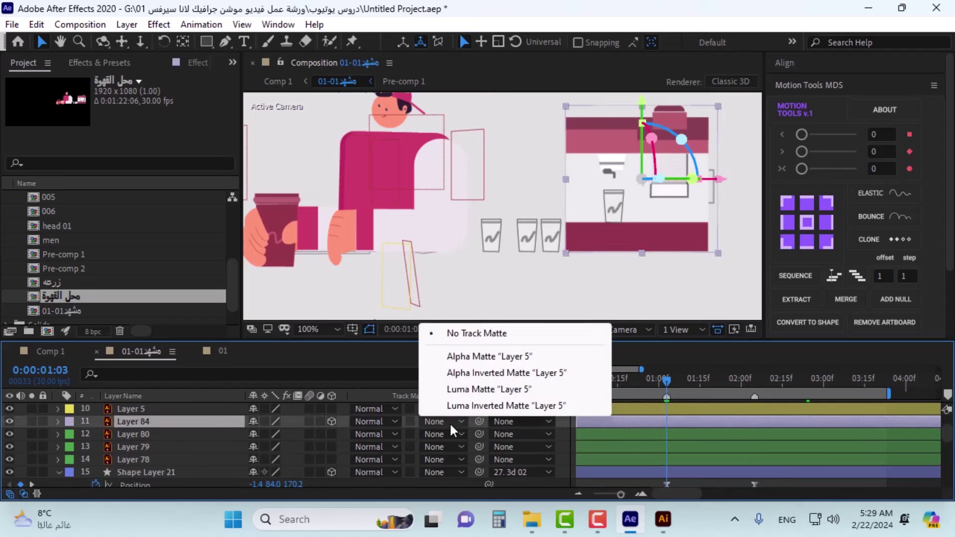
pyautogui.click(366, 422)
pyautogui.click(366, 421)
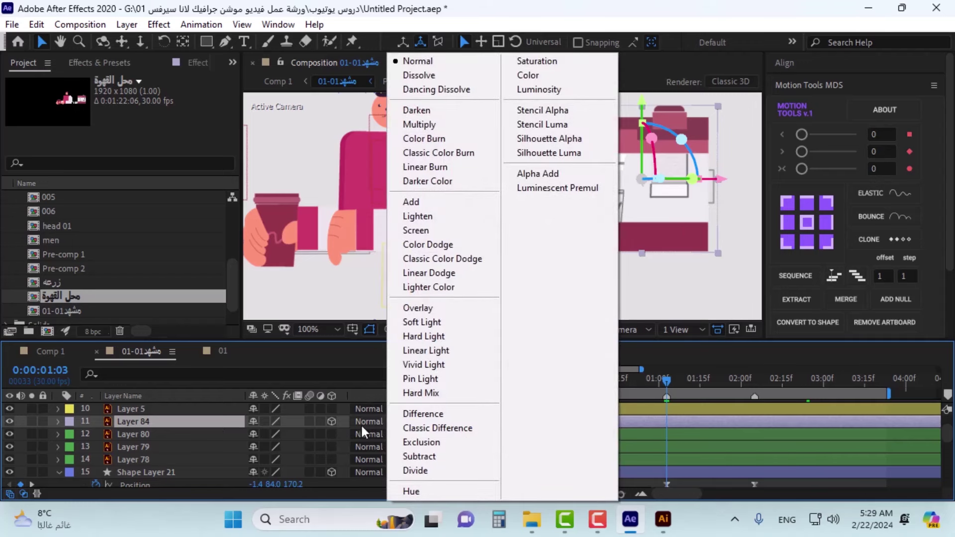
pyautogui.click(300, 422)
pyautogui.click(496, 422)
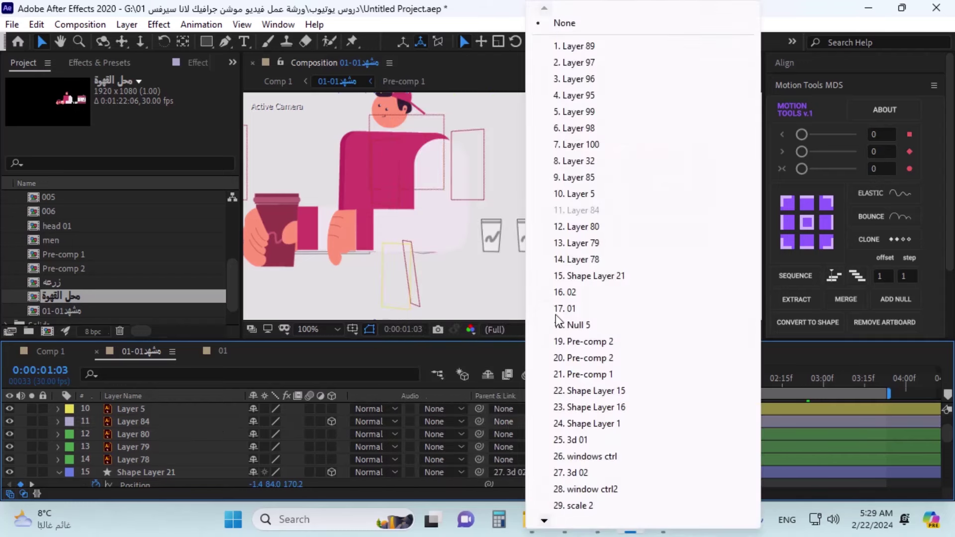
pyautogui.click(586, 475)
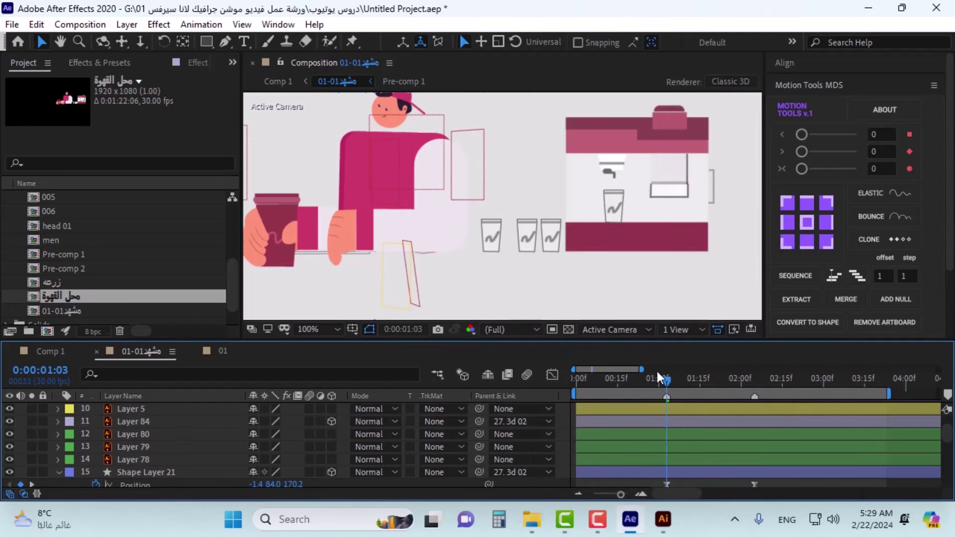
pyautogui.moveTo(668, 381); pyautogui.dragTo(700, 403)
pyautogui.click(702, 432)
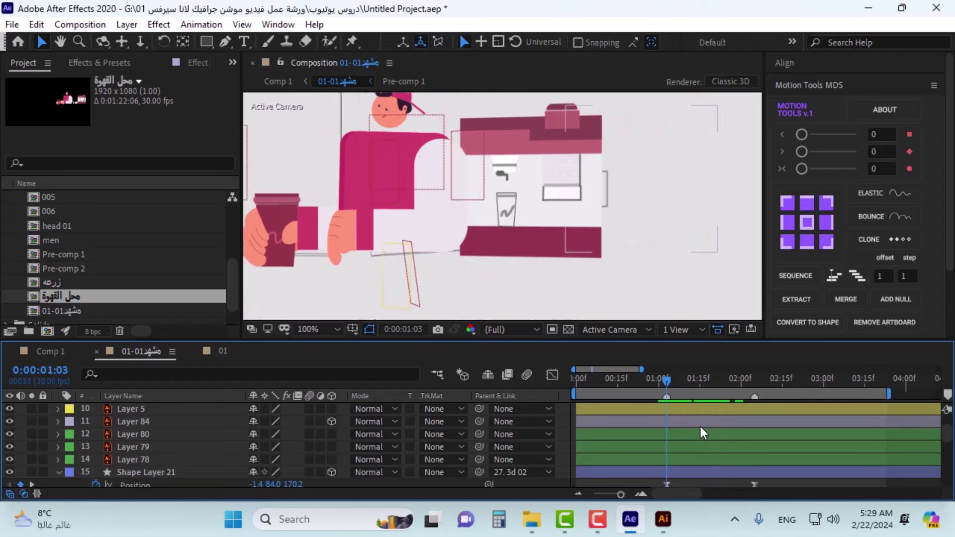
# Step: Redo the parenting of Layer 84 to the 3d 02 null at 0:00:03:12, with the shop fully rotated
pyautogui.moveTo(740, 379); pyautogui.dragTo(856, 381)
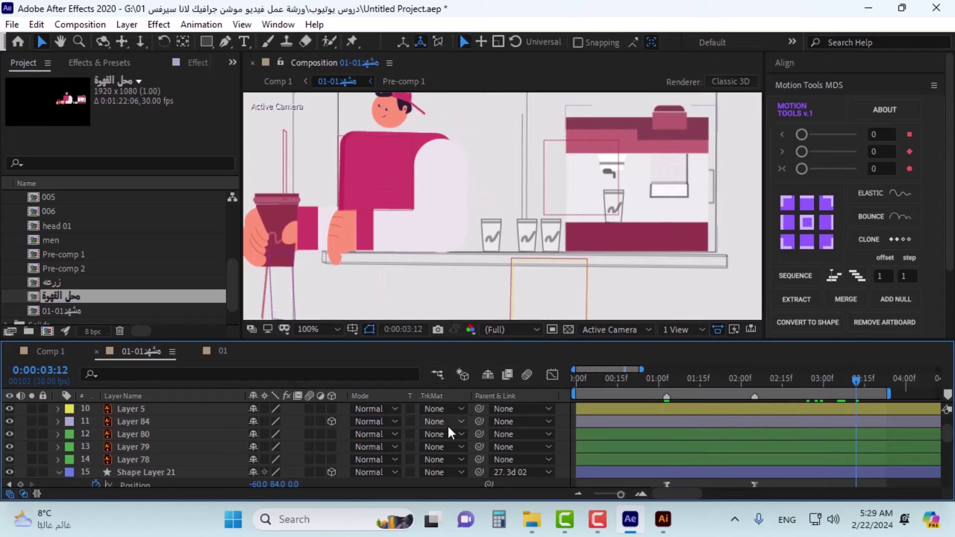
pyautogui.click(504, 422)
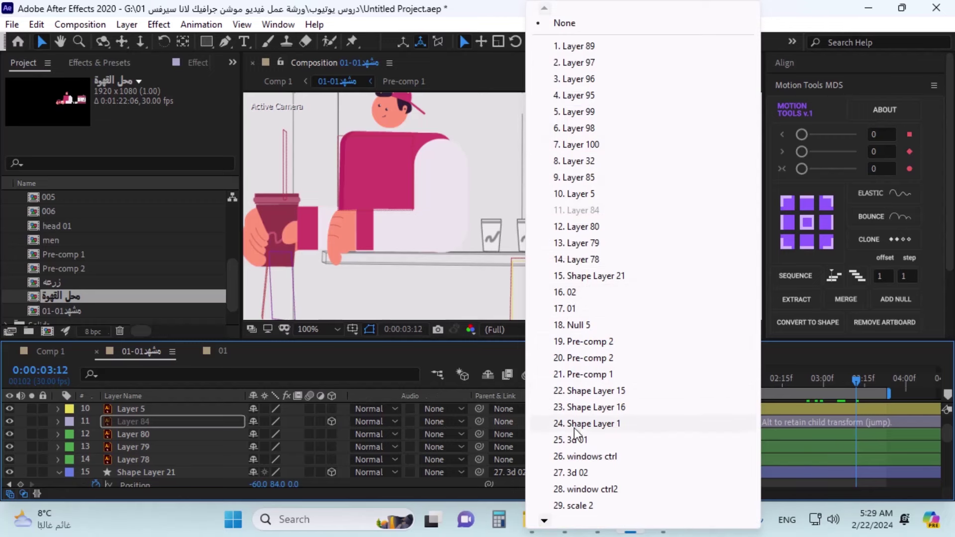
pyautogui.click(584, 472)
# Step: Scrub the shop rotation in the 01-01 scene and in Comp 1 up to 0:00:02:04 to check the coffee machine's movement
pyautogui.moveTo(720, 377); pyautogui.dragTo(771, 377)
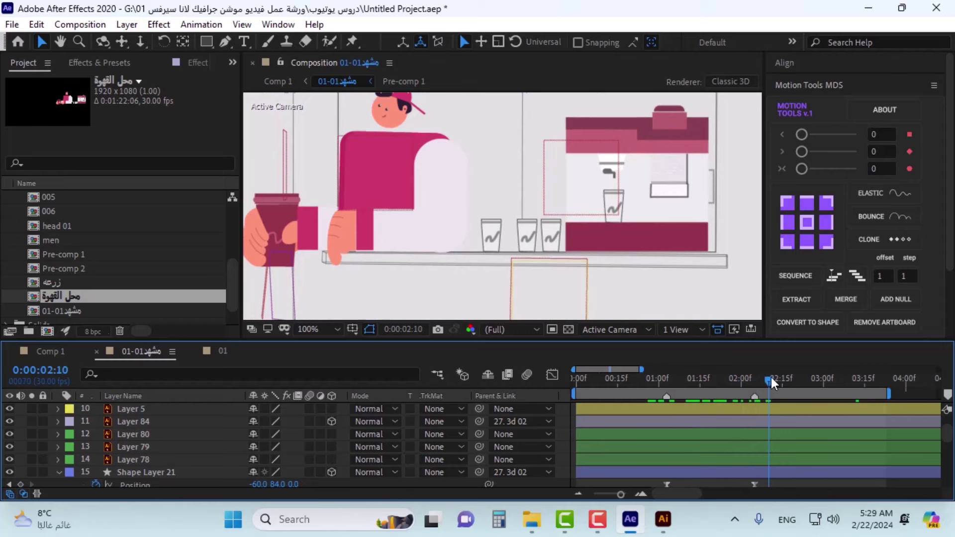
pyautogui.moveTo(771, 377); pyautogui.dragTo(704, 378)
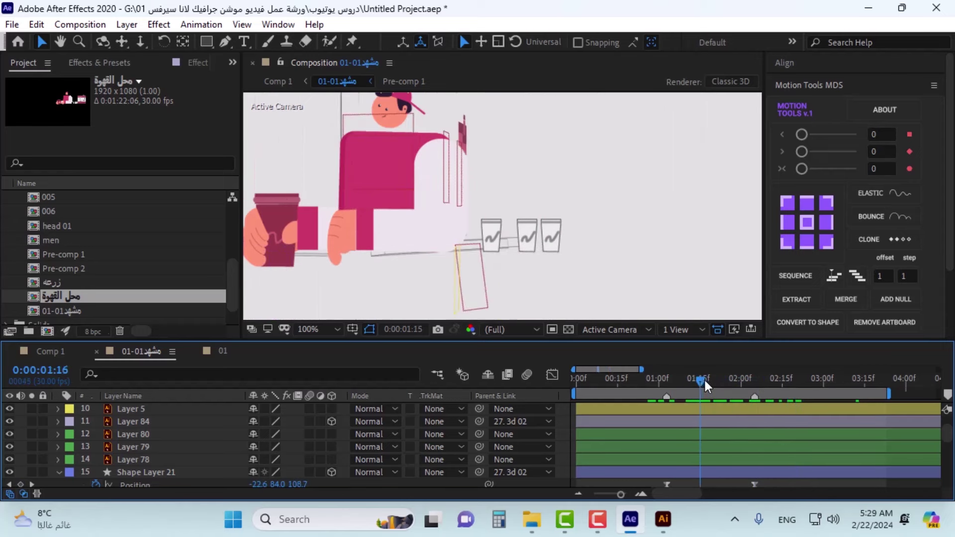
pyautogui.click(62, 352)
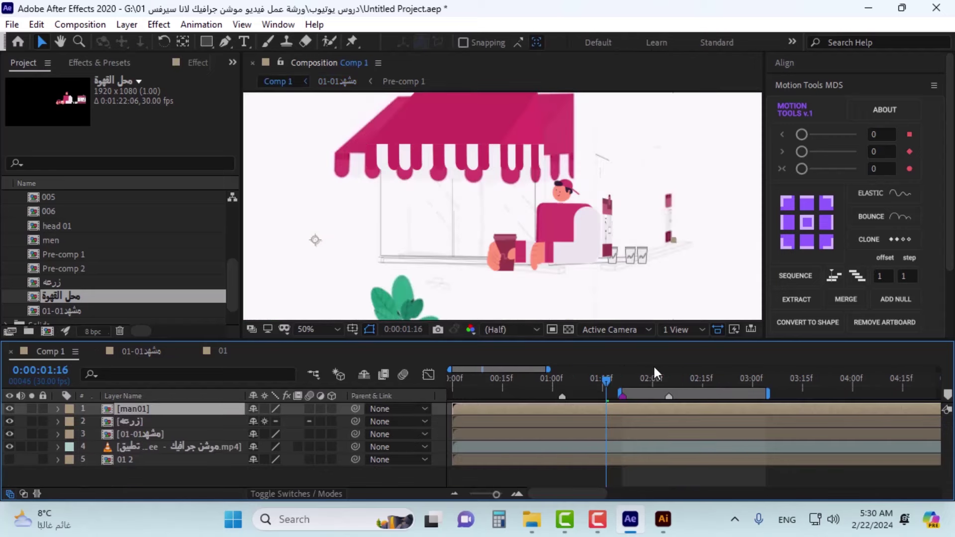
pyautogui.moveTo(615, 380); pyautogui.dragTo(669, 378)
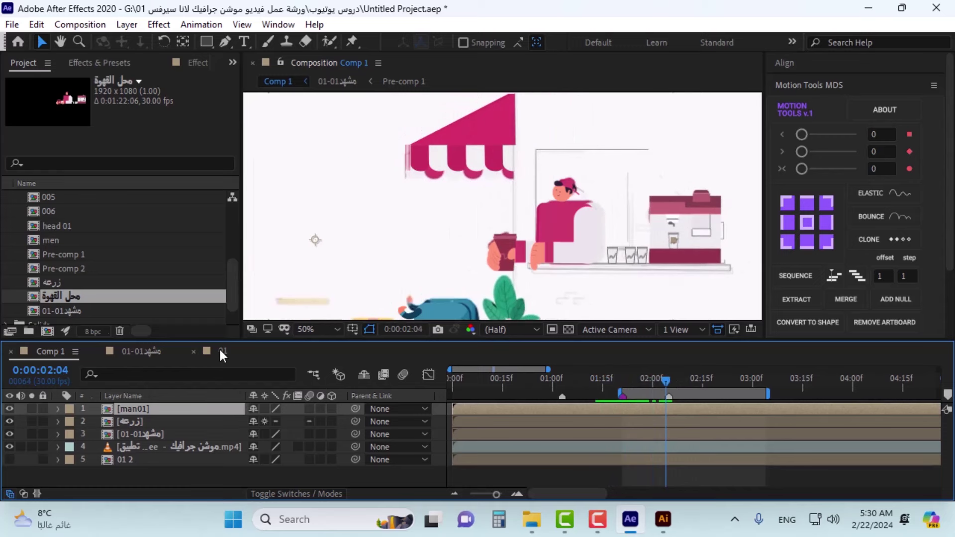
# Step: In the 01-01 scene at 0:00:03:12, make the three counter cups, Layers 78, 79 and 80, 3D layers
pyautogui.click(137, 351)
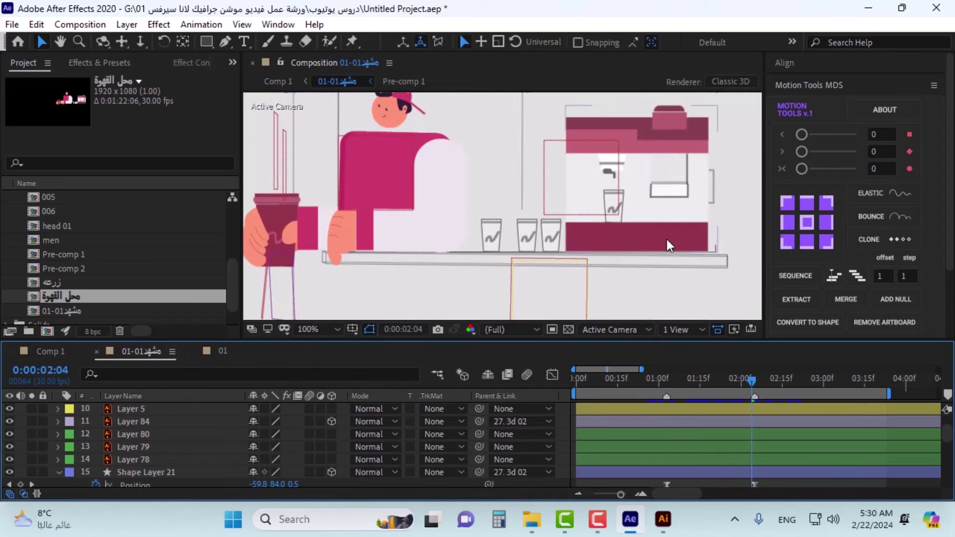
pyautogui.click(667, 223)
pyautogui.press('.')
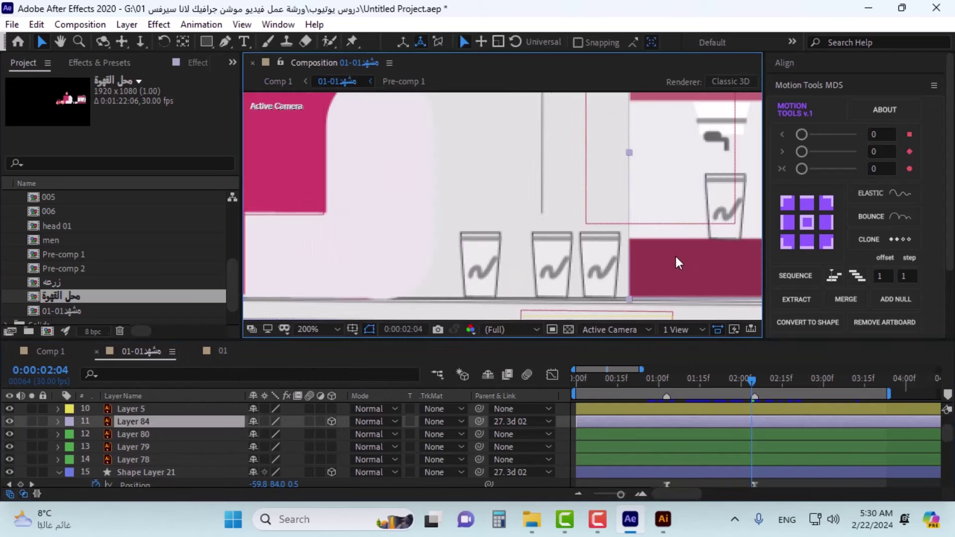
pyautogui.press(',')
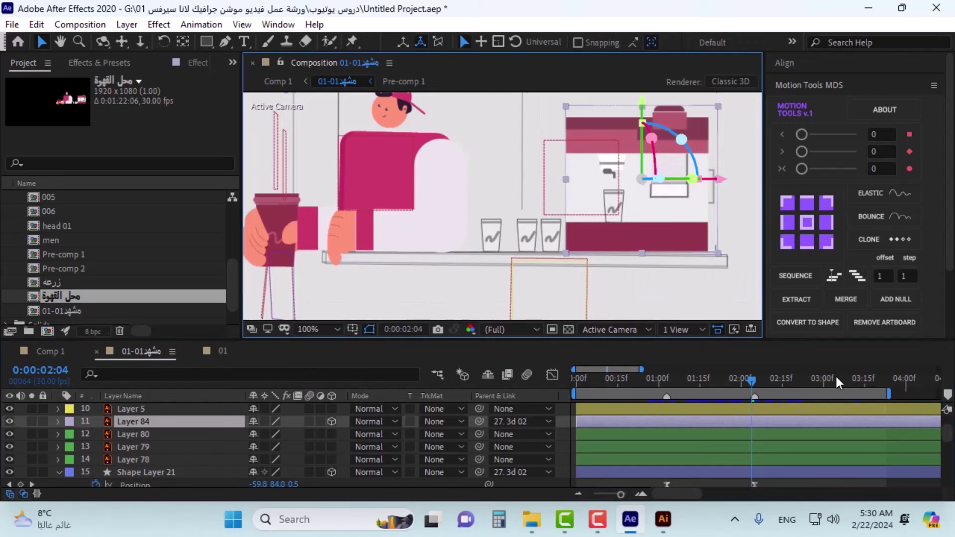
pyautogui.click(856, 380)
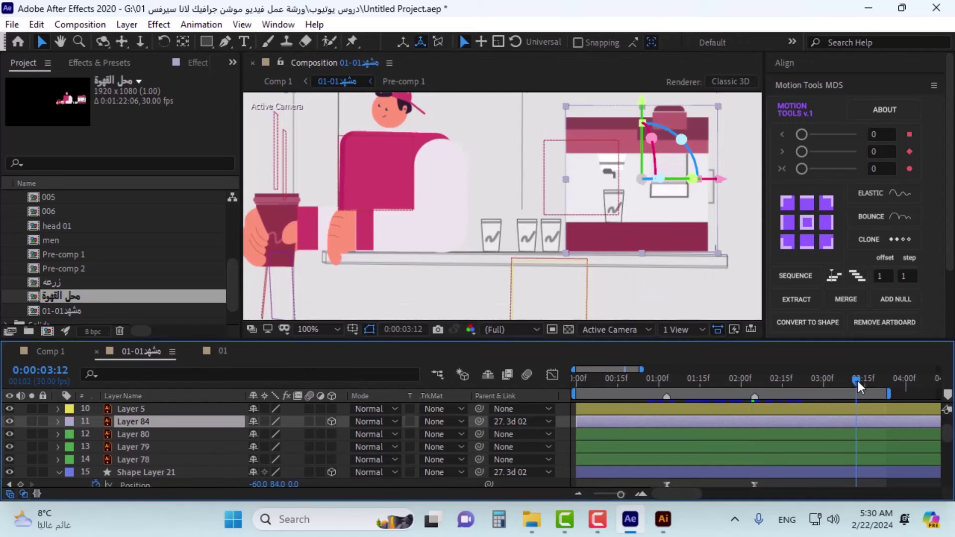
pyautogui.click(551, 244)
pyautogui.keyDown('shift'); pyautogui.click(533, 241); pyautogui.keyUp('shift')
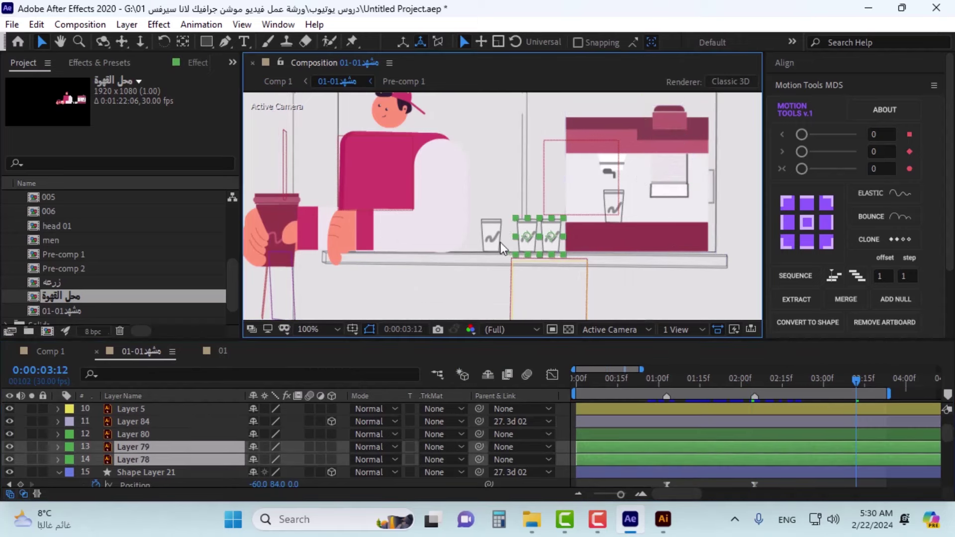
pyautogui.keyDown('shift'); pyautogui.click(497, 240); pyautogui.keyUp('shift')
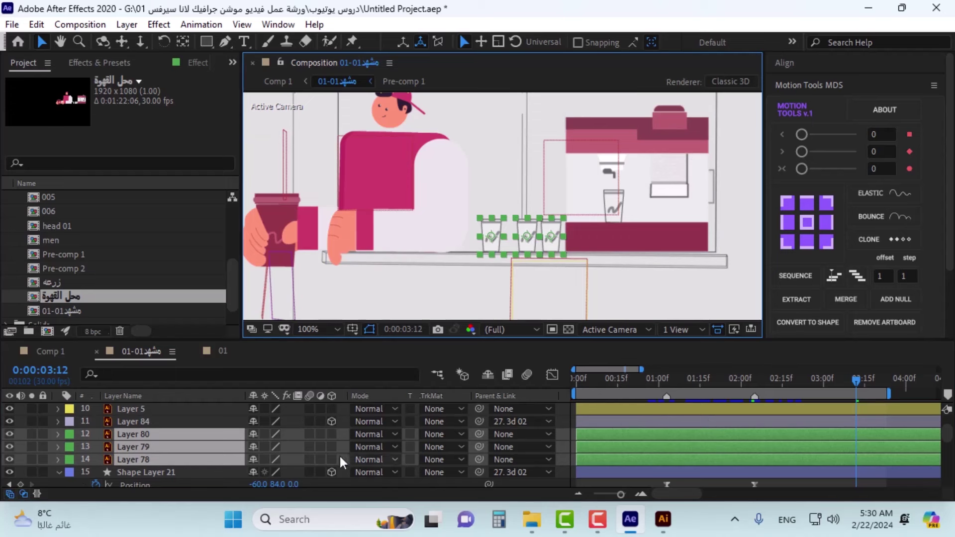
pyautogui.click(331, 433)
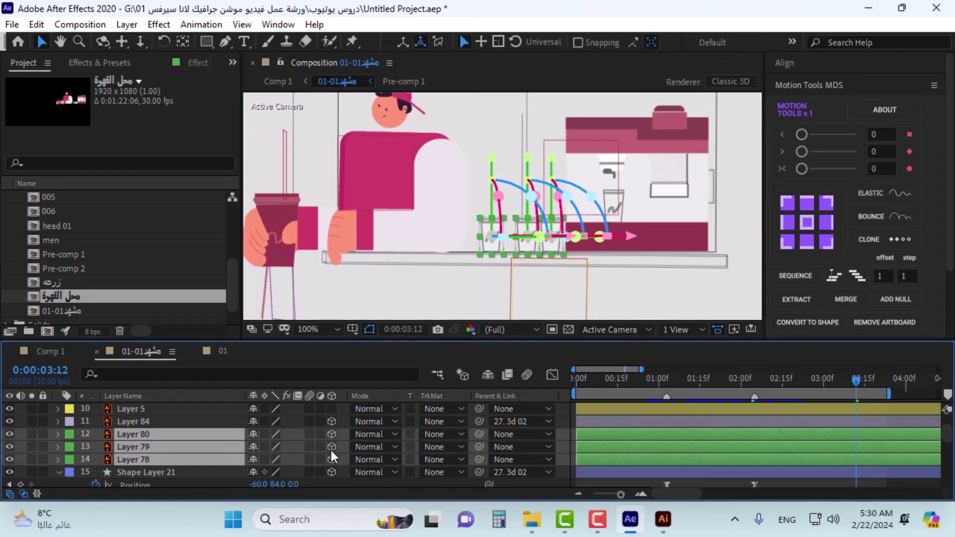
pyautogui.click(439, 433)
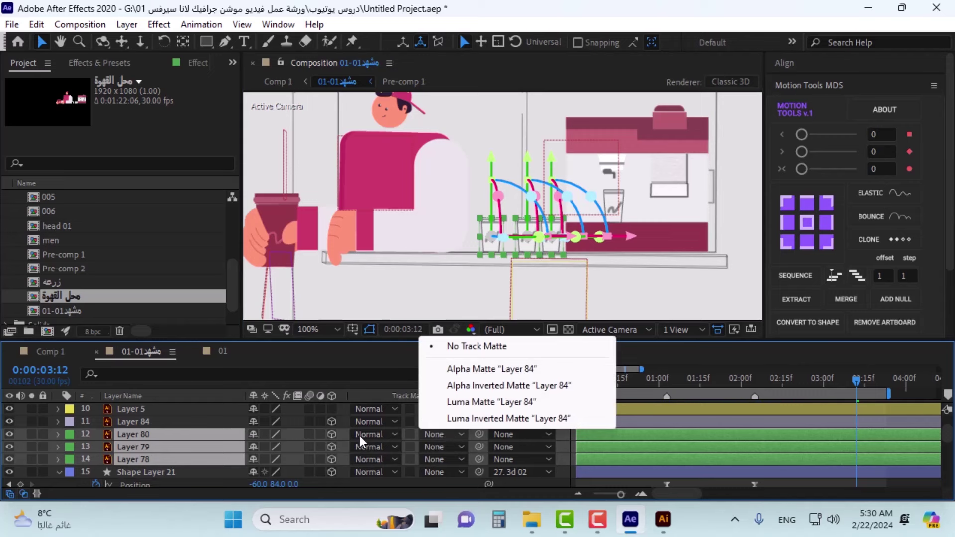
pyautogui.click(816, 480)
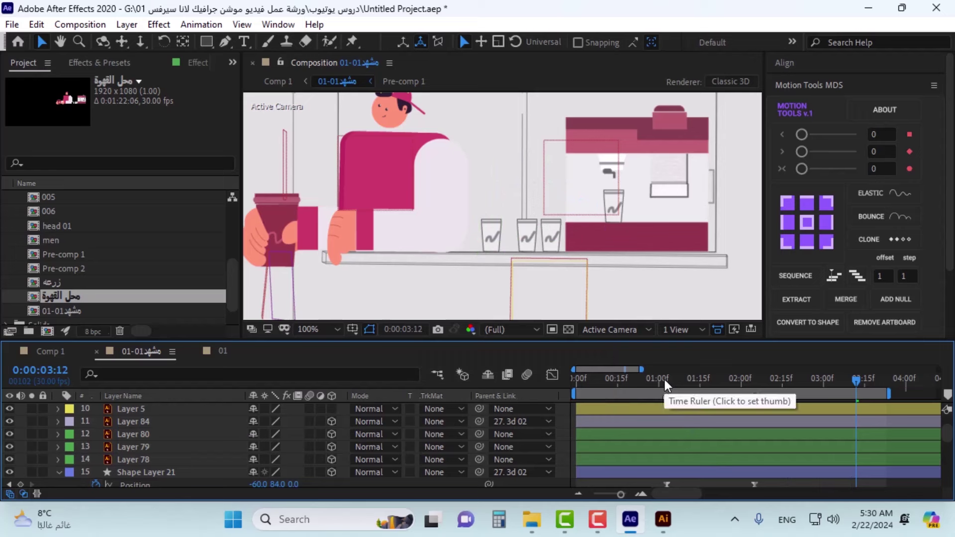
# Step: Set position keyframes for the barista-side cup, Layer 80, at 0:00:02:05, 0:00:02:15 and 0:00:02:25
pyautogui.moveTo(667, 383); pyautogui.dragTo(754, 381)
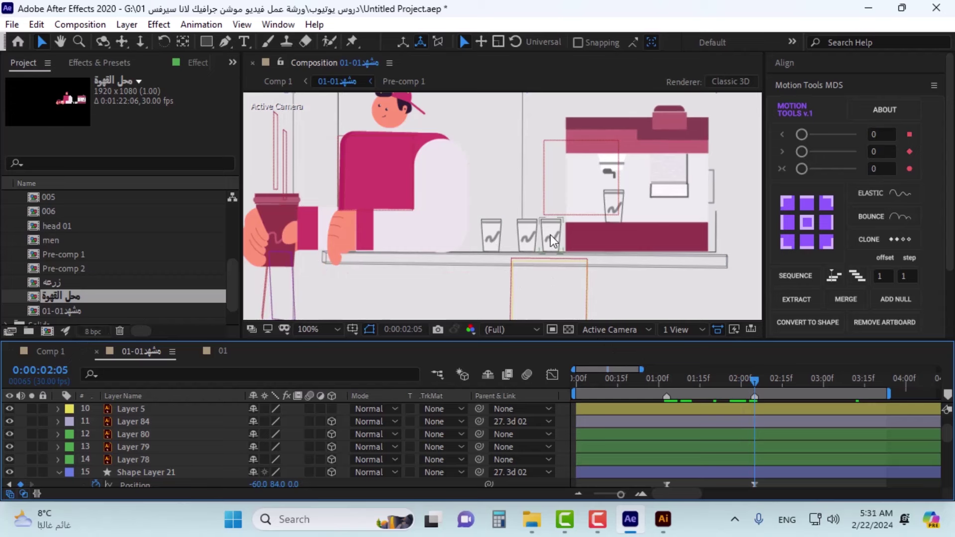
pyautogui.click(490, 238)
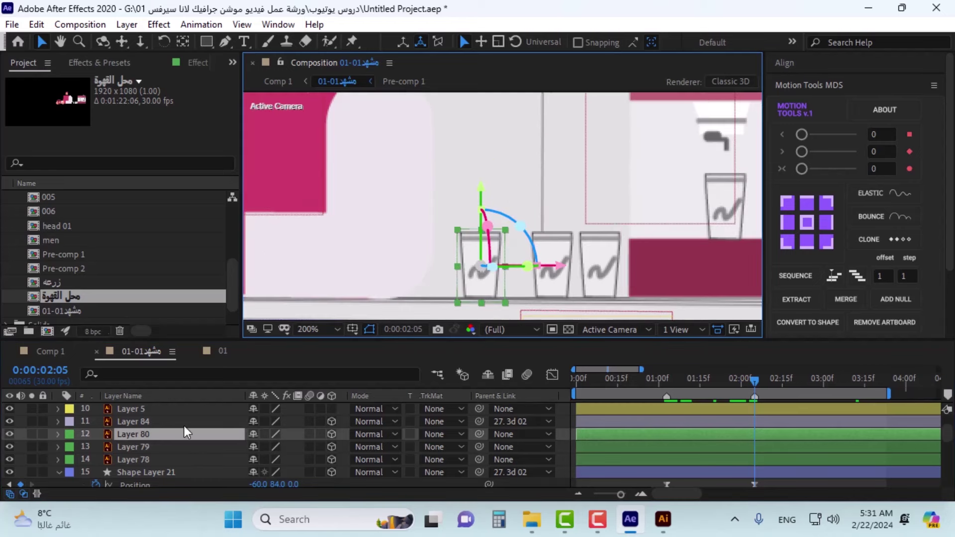
pyautogui.press('p')
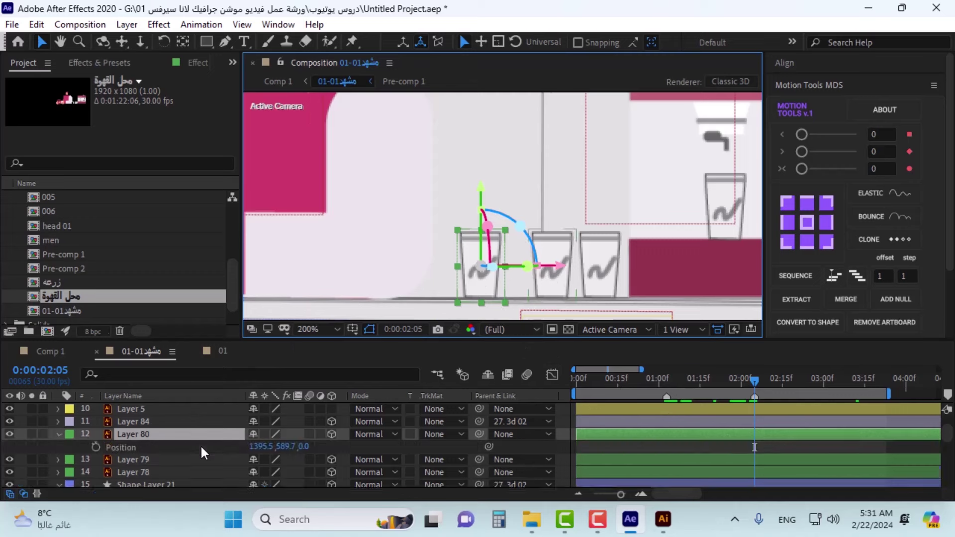
pyautogui.click(96, 447)
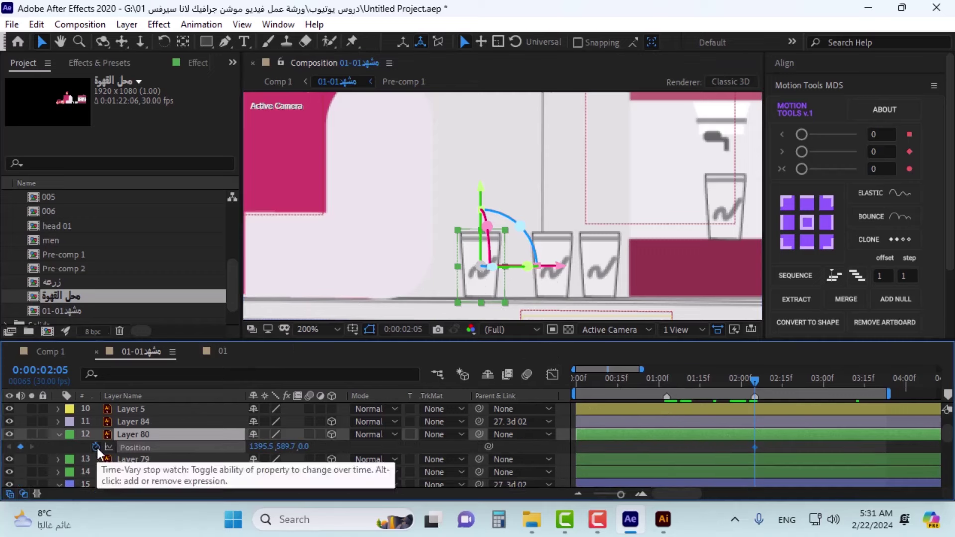
pyautogui.hotkey('shift', 'pagedown')
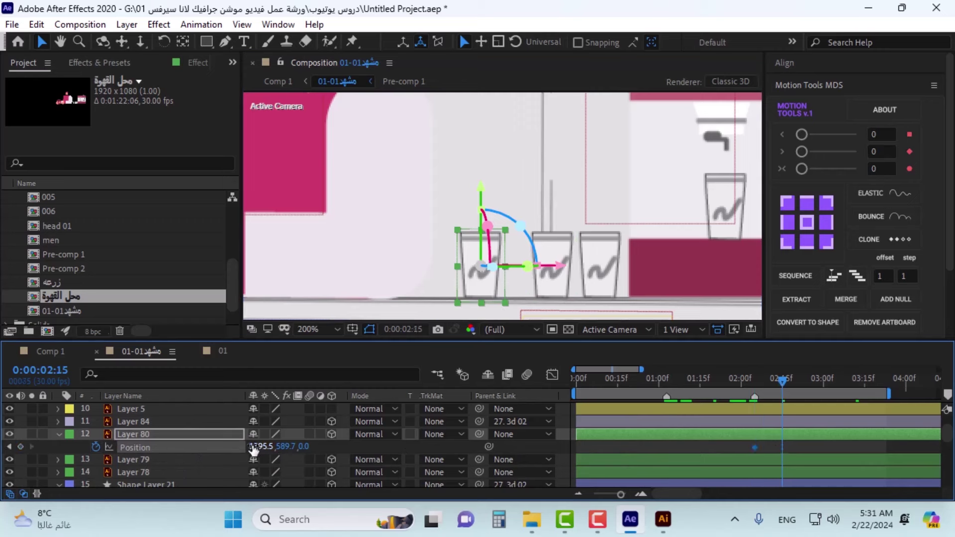
pyautogui.click(20, 446)
pyautogui.hotkey('shift', 'pagedown')
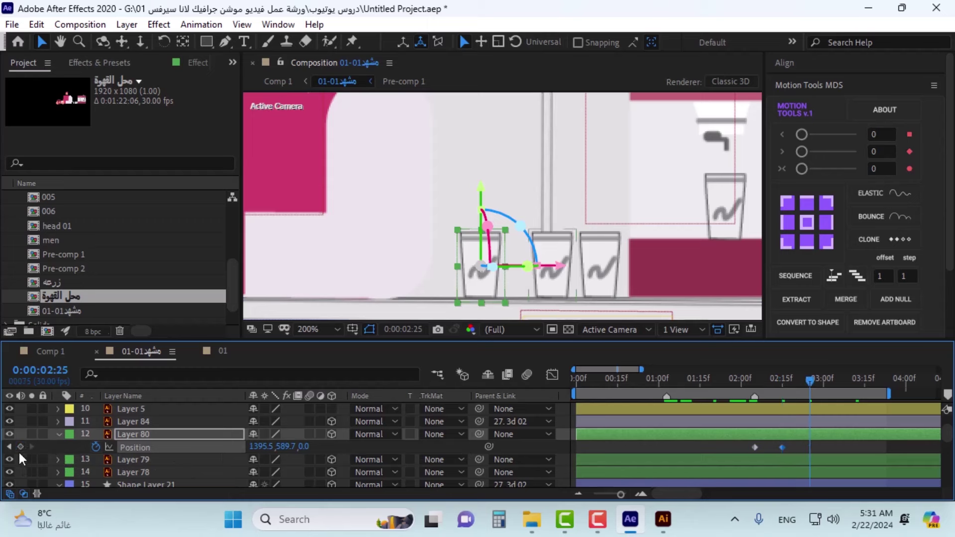
pyautogui.click(20, 447)
pyautogui.click(602, 520)
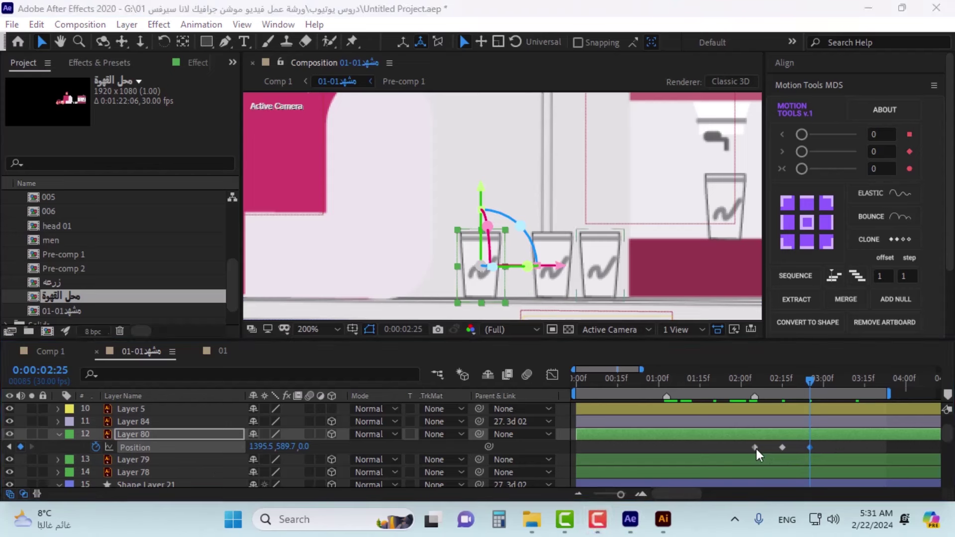
# Step: At the first position keyframe, 0:00:02:05, lower the Layer 80 cup below the counter to a Y position of 654.7
pyautogui.click(757, 446)
pyautogui.press('j')
pyautogui.press('j')
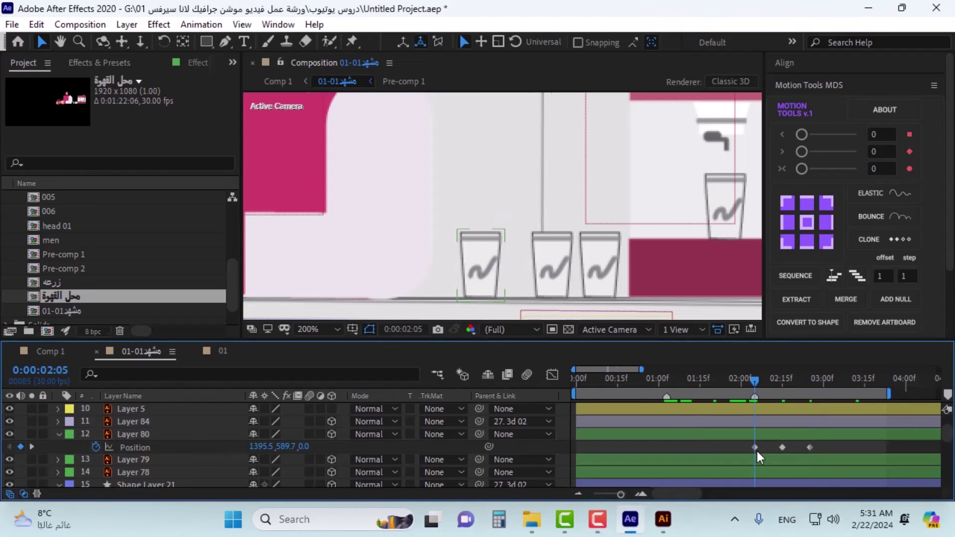
pyautogui.click(755, 447)
pyautogui.press('h')
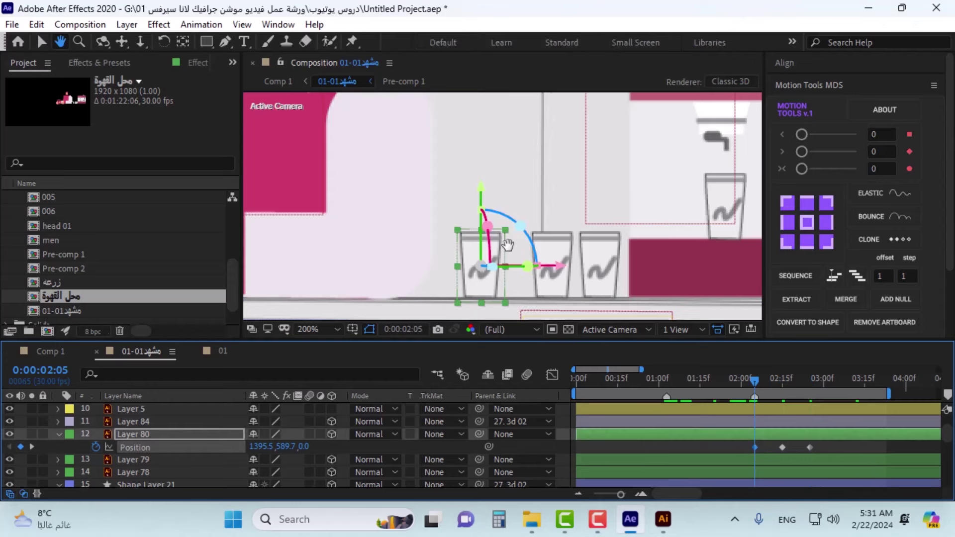
pyautogui.moveTo(506, 241); pyautogui.dragTo(516, 151)
pyautogui.press('v')
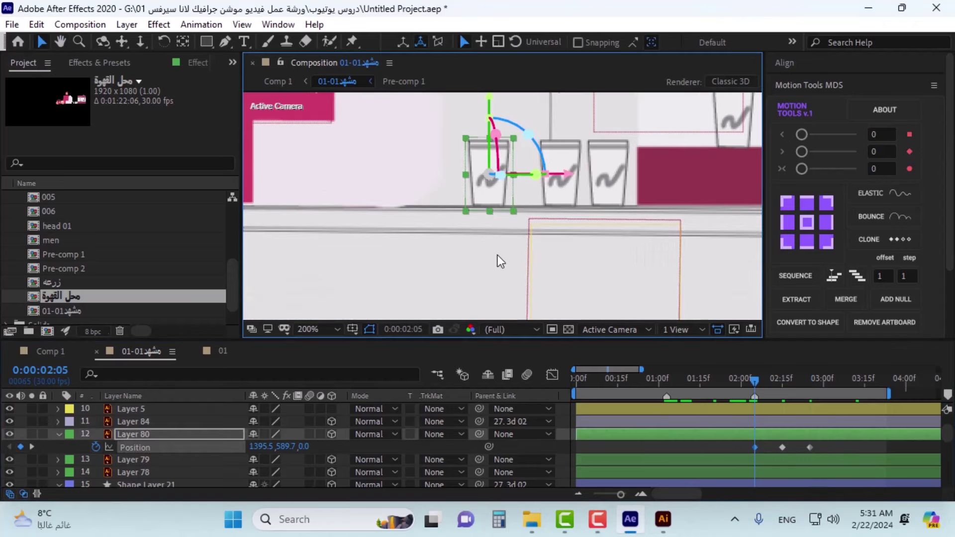
pyautogui.hotkey('shift', 'Down')
pyautogui.hotkey('shift', 'Down')
pyautogui.hotkey('shift', 'Down')
pyautogui.hotkey('shift', 'Down')
pyautogui.hotkey('shift', 'Down')
pyautogui.hotkey('shift', 'Down')
pyautogui.hotkey('shift', 'Down')
pyautogui.hotkey('shift', 'Down')
pyautogui.hotkey('shift', 'Down')
pyautogui.hotkey('shift', 'Down')
pyautogui.hotkey('shift', 'Down')
pyautogui.hotkey('shift', 'Down')
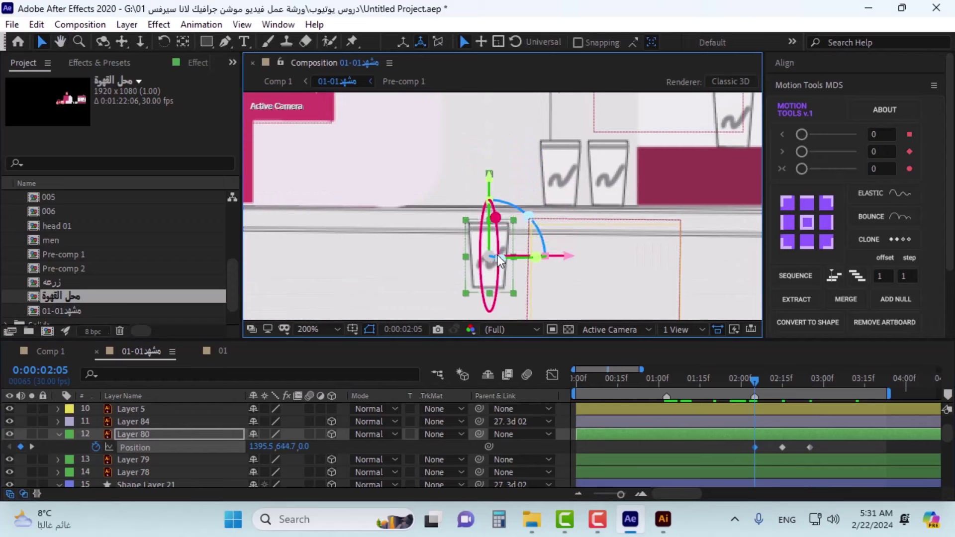
pyautogui.hotkey('shift', 'Down')
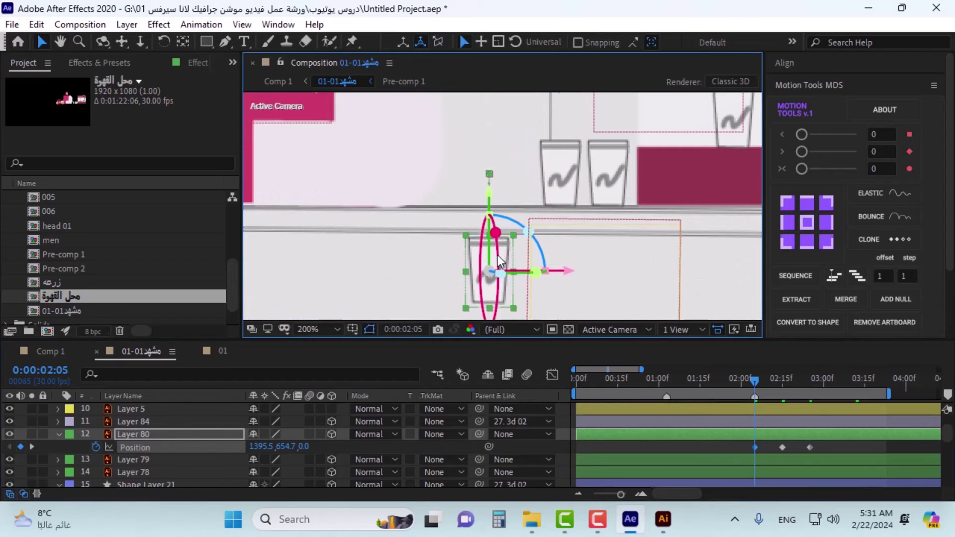
# Step: In Comp 1, solo the reference video and compare its cup motion with the scene frame by frame around 0:00:02:05
pyautogui.click(46, 351)
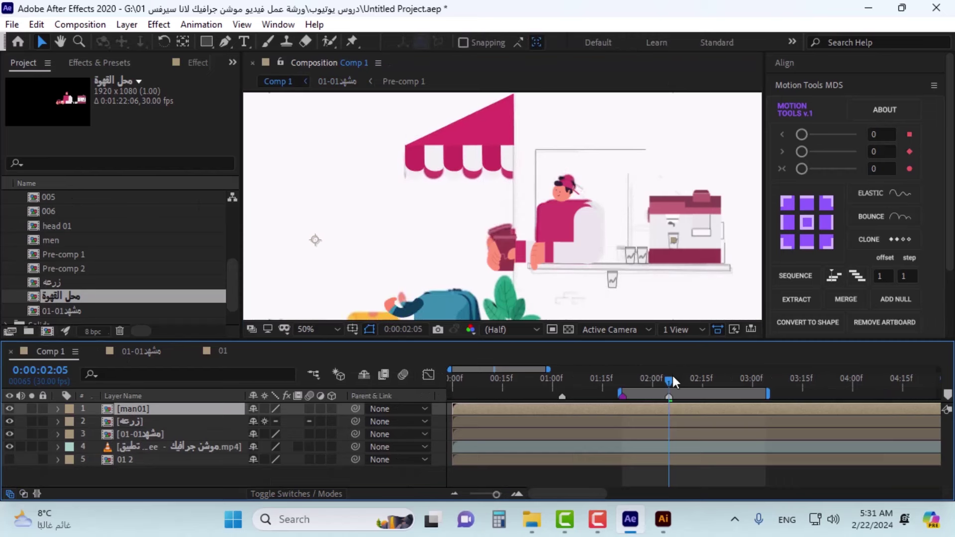
pyautogui.click(31, 447)
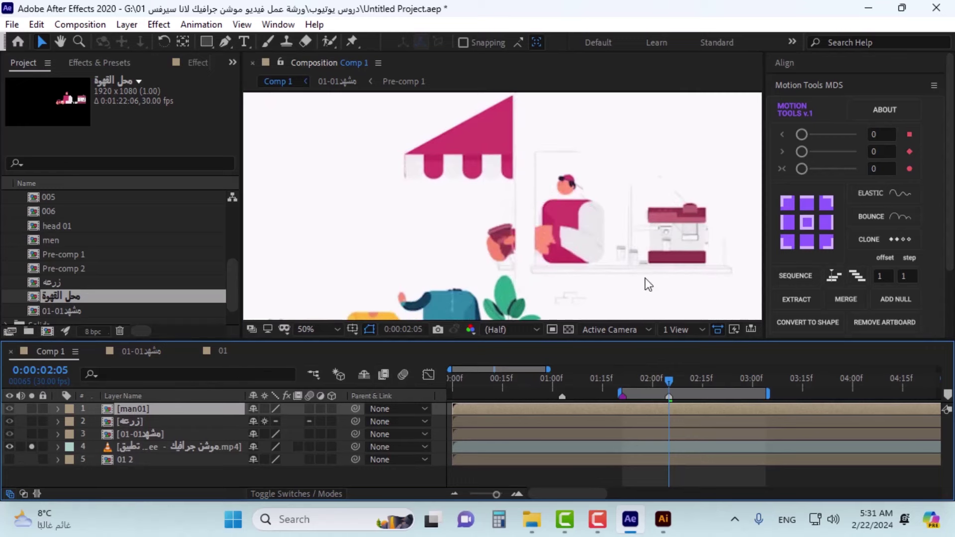
pyautogui.scroll(2, 646, 278)
pyautogui.moveTo(670, 381); pyautogui.dragTo(655, 391)
pyautogui.press('pagedown')
pyautogui.press('pagedown')
pyautogui.press('pagedown')
pyautogui.press('pagedown')
pyautogui.press('pagedown')
pyautogui.press('pagedown')
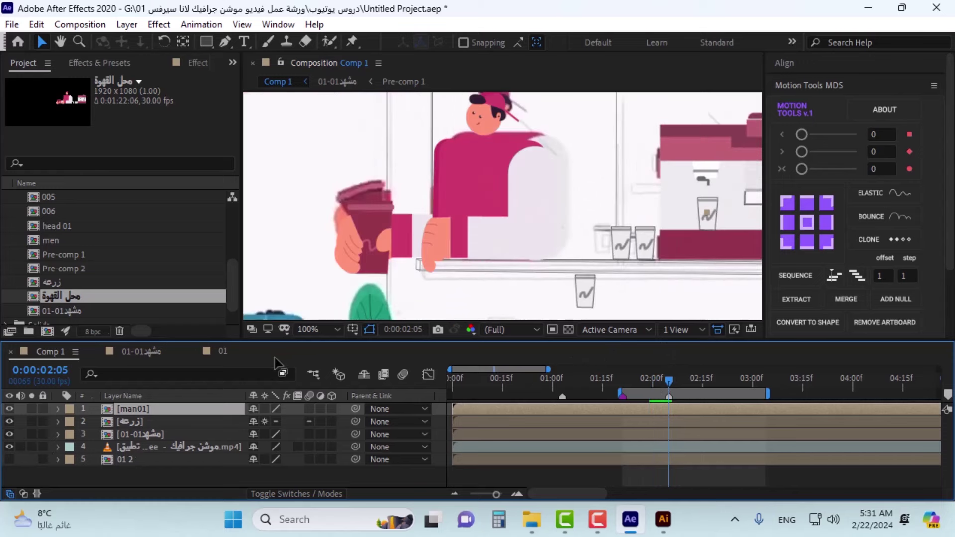
pyautogui.click(219, 353)
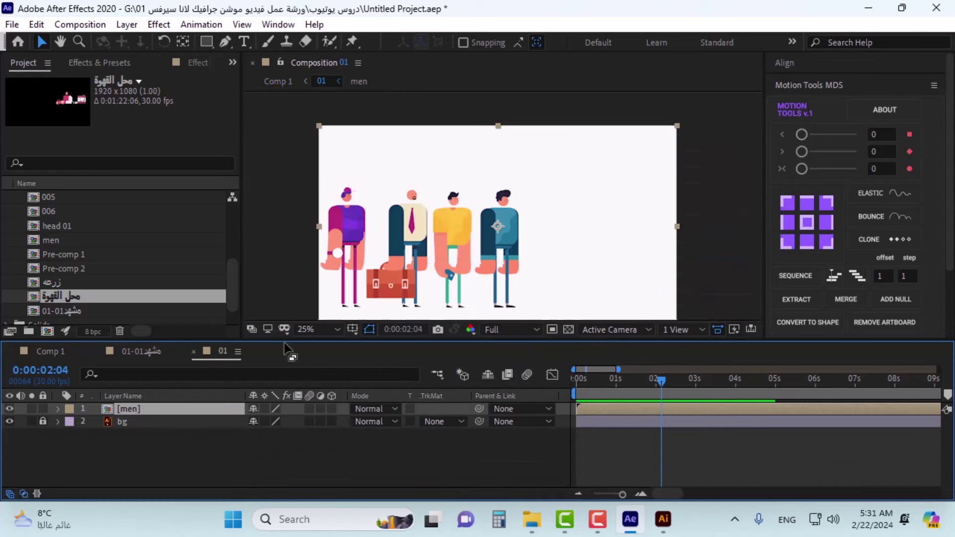
# Step: In the 01-01 scene, raise the Layer 80 cup above the counter to a Y position of 559.7 at 0:00:02:15
pyautogui.click(130, 352)
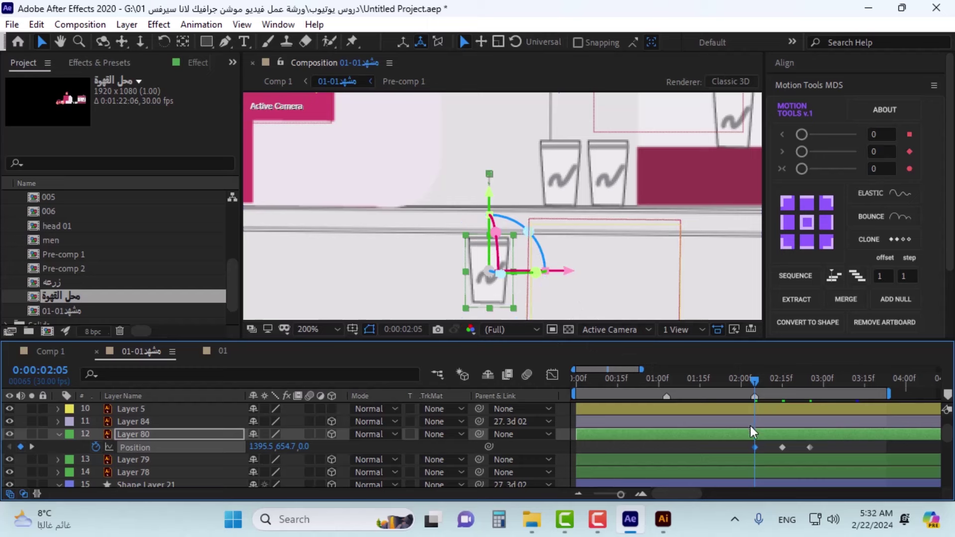
pyautogui.press('k')
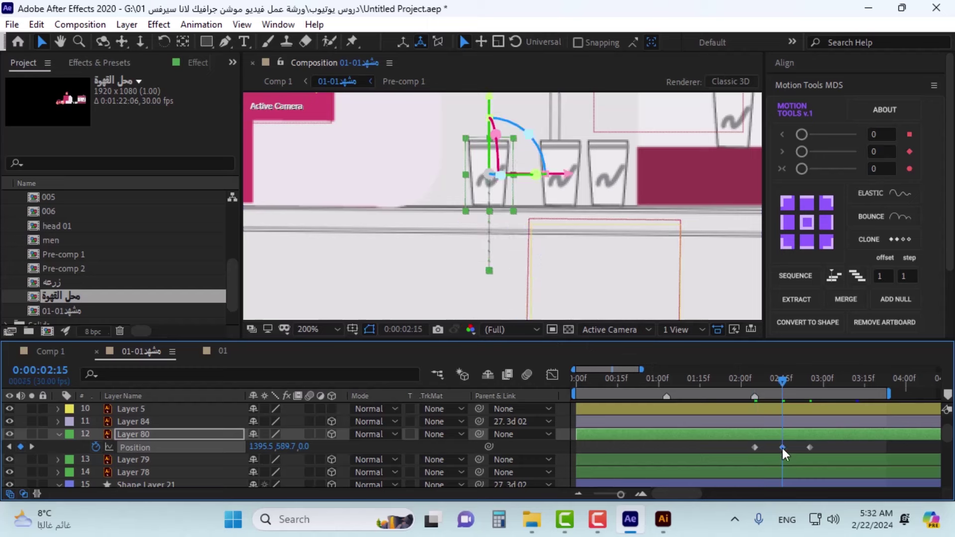
pyautogui.hotkey('shift', 'Up')
pyautogui.hotkey('shift', 'Up')
pyautogui.hotkey('shift', 'Up')
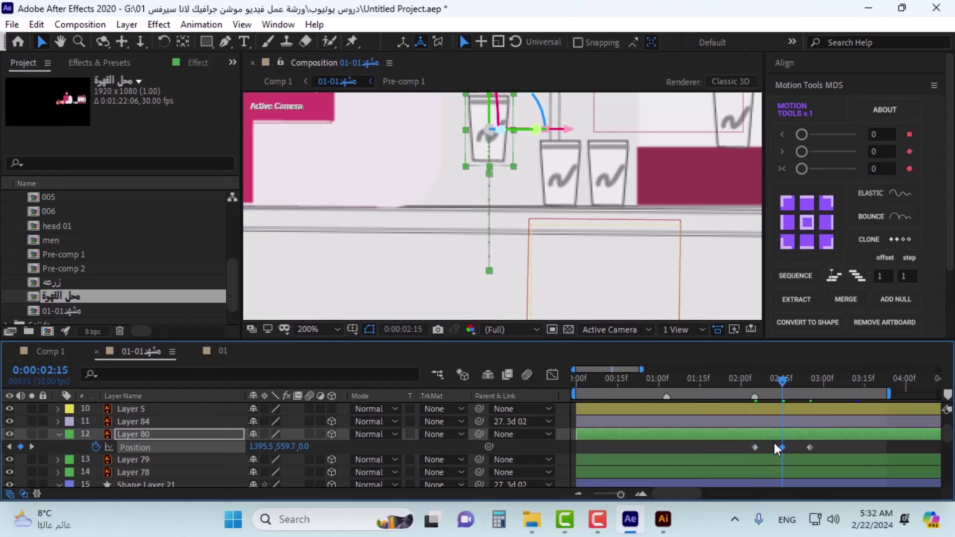
pyautogui.moveTo(784, 377); pyautogui.dragTo(814, 381)
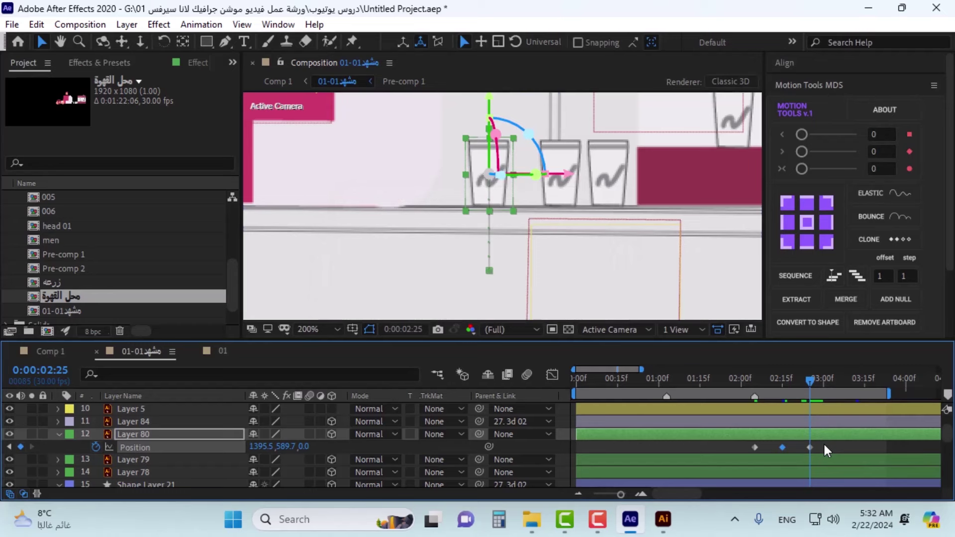
# Step: Apply Easy Ease to all three position keyframes of the Layer 80 cup
pyautogui.moveTo(824, 445); pyautogui.dragTo(760, 447)
pyautogui.rightClick(754, 447)
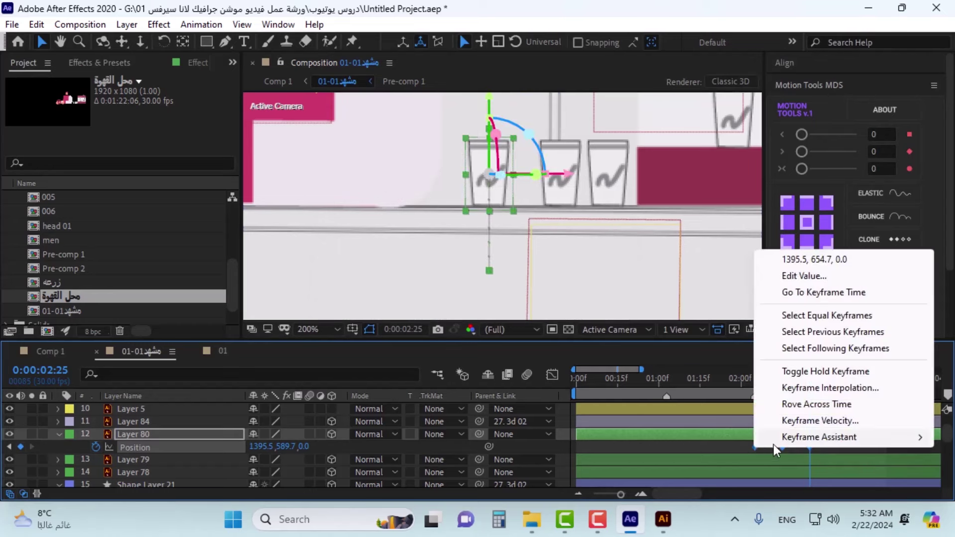
pyautogui.moveTo(799, 436)
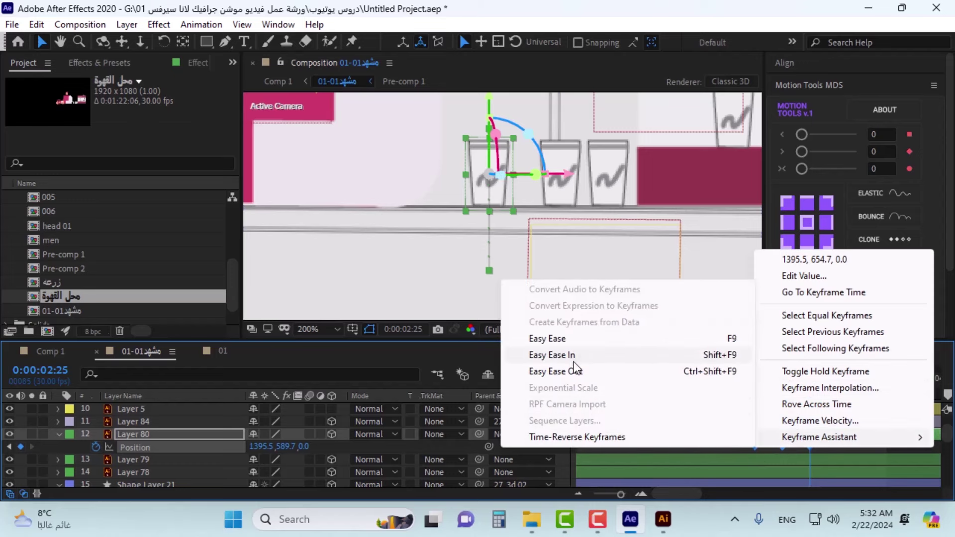
pyautogui.click(569, 336)
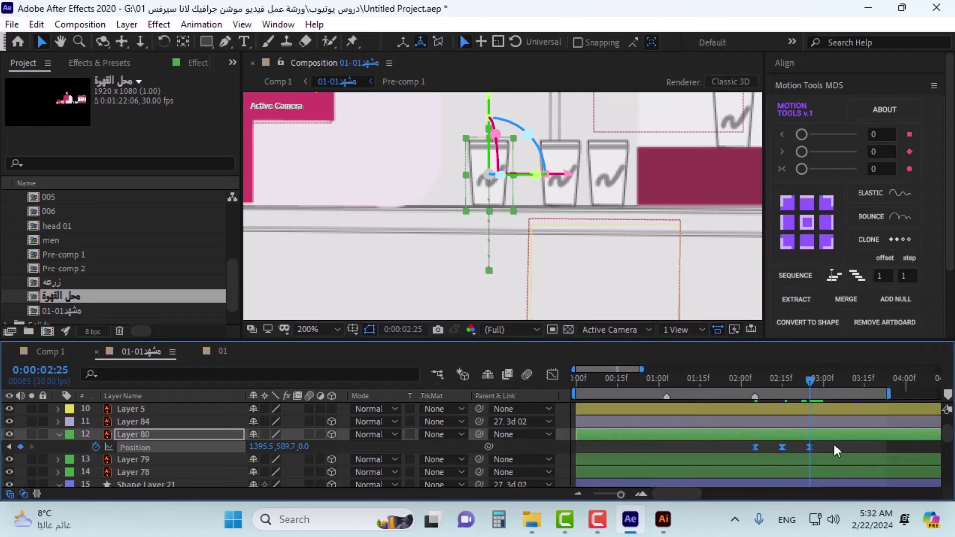
# Step: Reshape the Layer 80 cup's position speed graph for a fast launch, slow easing around the peak and an accelerating drop
pyautogui.moveTo(834, 444); pyautogui.dragTo(748, 450)
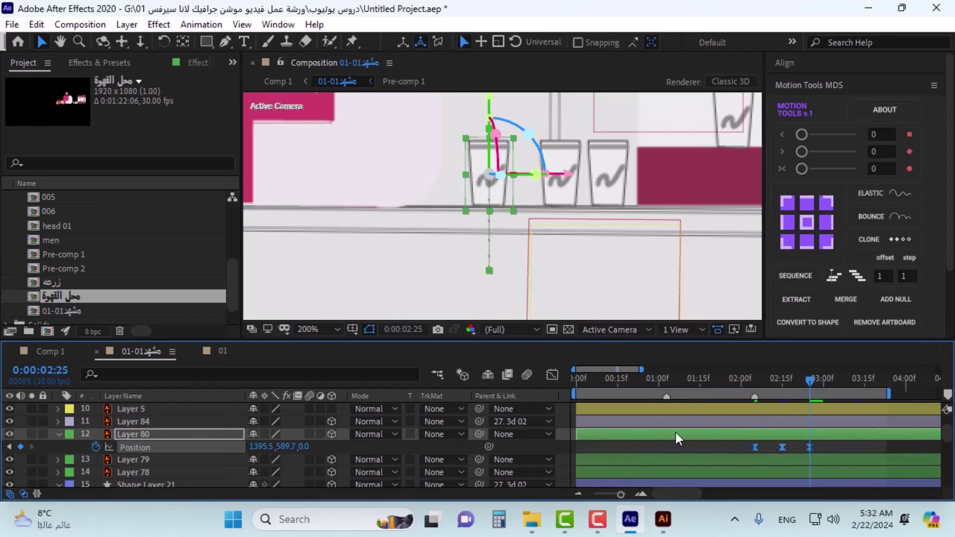
pyautogui.click(553, 375)
pyautogui.press('=')
pyautogui.press('=')
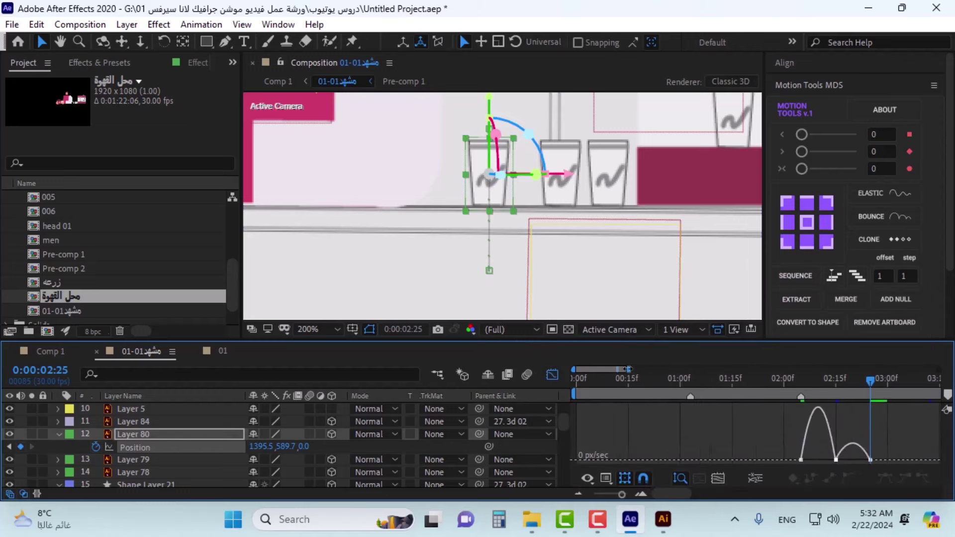
pyautogui.moveTo(674, 495); pyautogui.dragTo(692, 491)
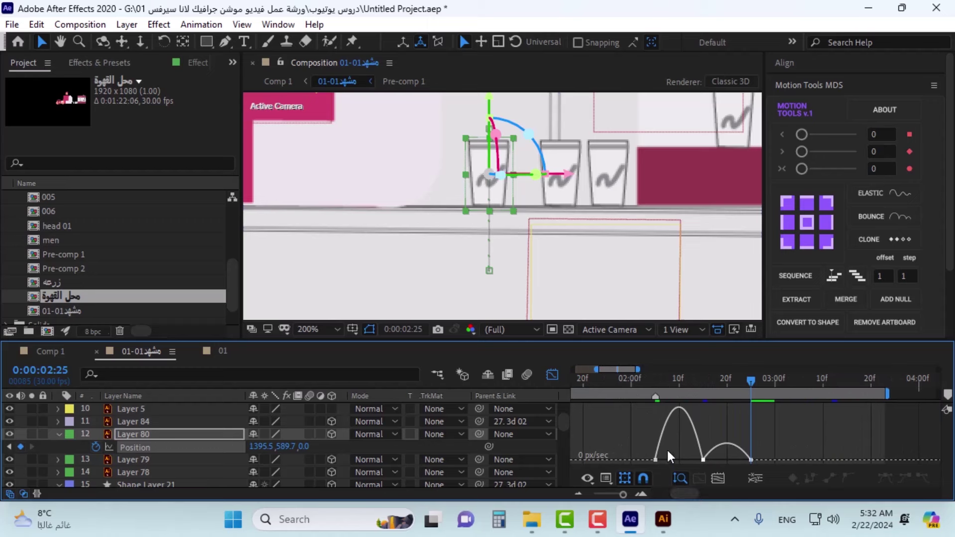
pyautogui.moveTo(649, 461); pyautogui.dragTo(749, 460)
pyautogui.click(702, 460)
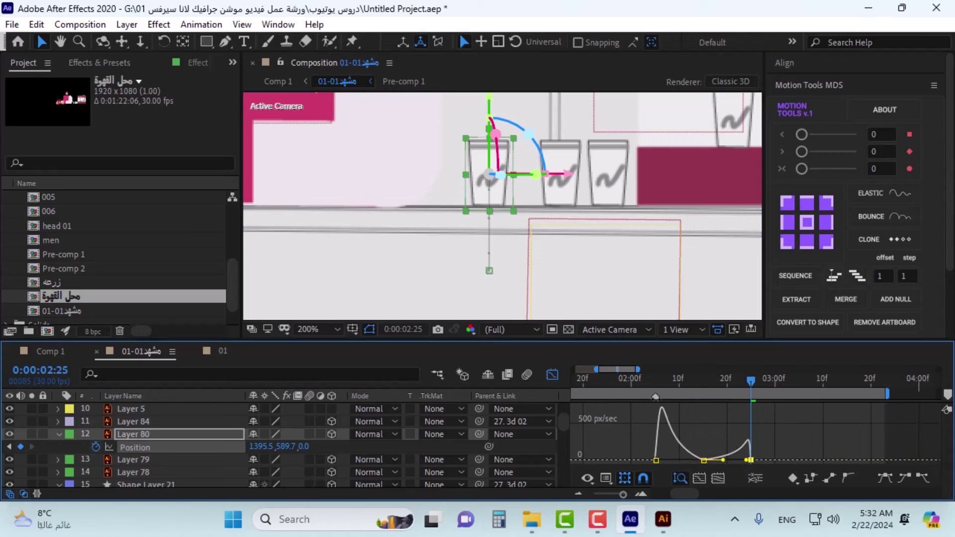
# Step: Play back the Layer 80 cup's entrance from about 0:00:02:06 to judge the new easing
pyautogui.moveTo(650, 381); pyautogui.dragTo(662, 384)
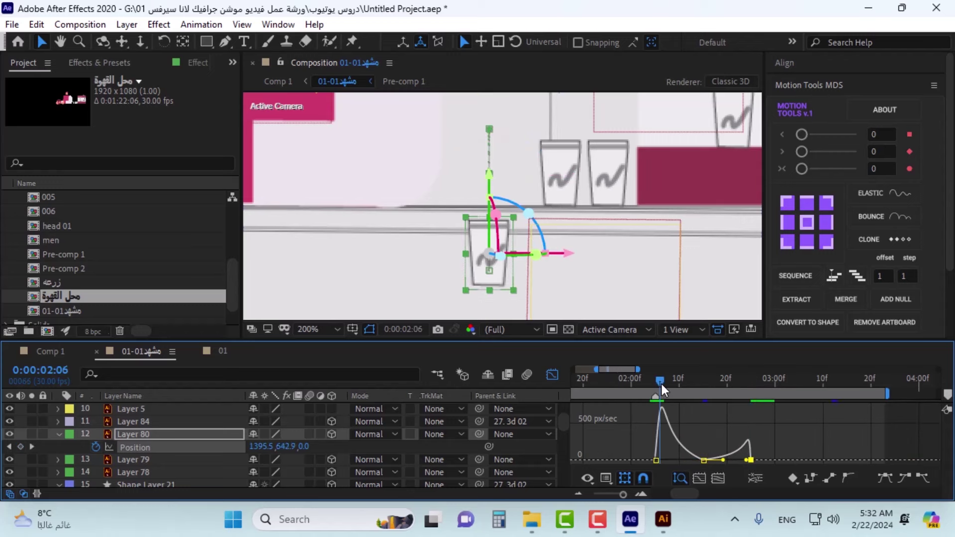
pyautogui.press('space')
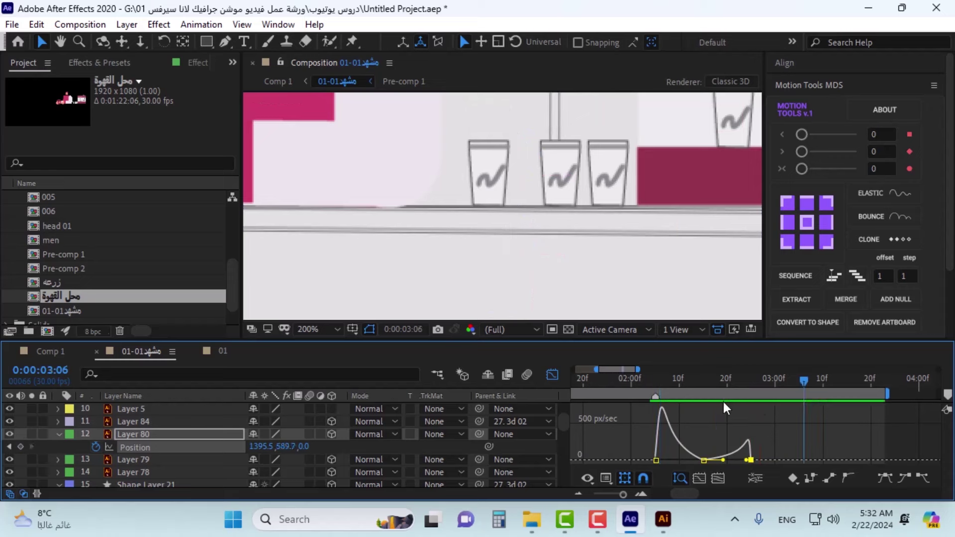
pyautogui.click(552, 375)
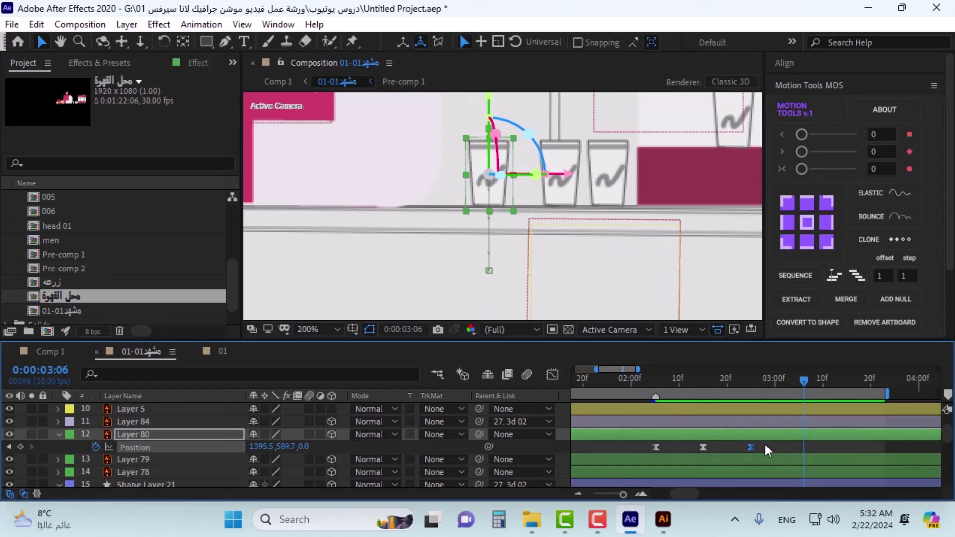
pyautogui.click(658, 381)
pyautogui.press('space')
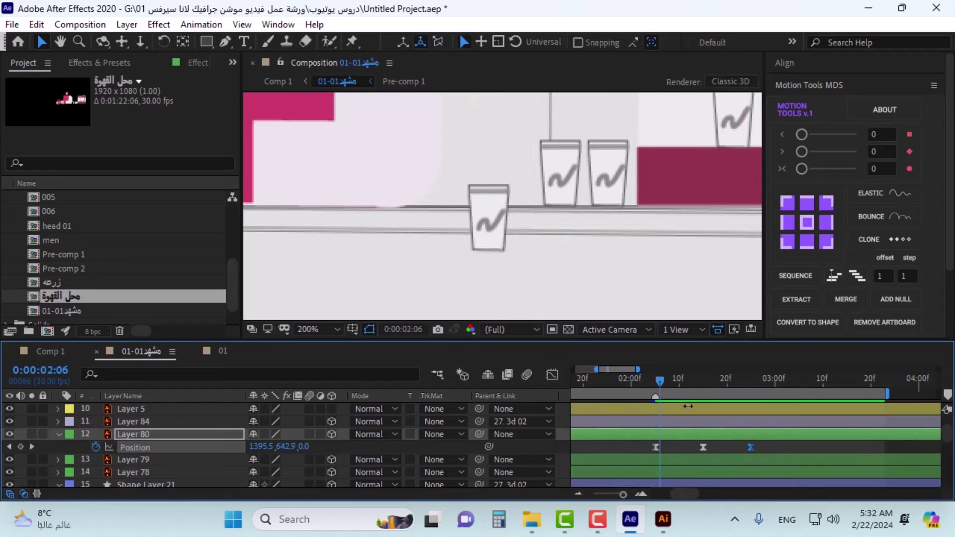
pyautogui.press('space')
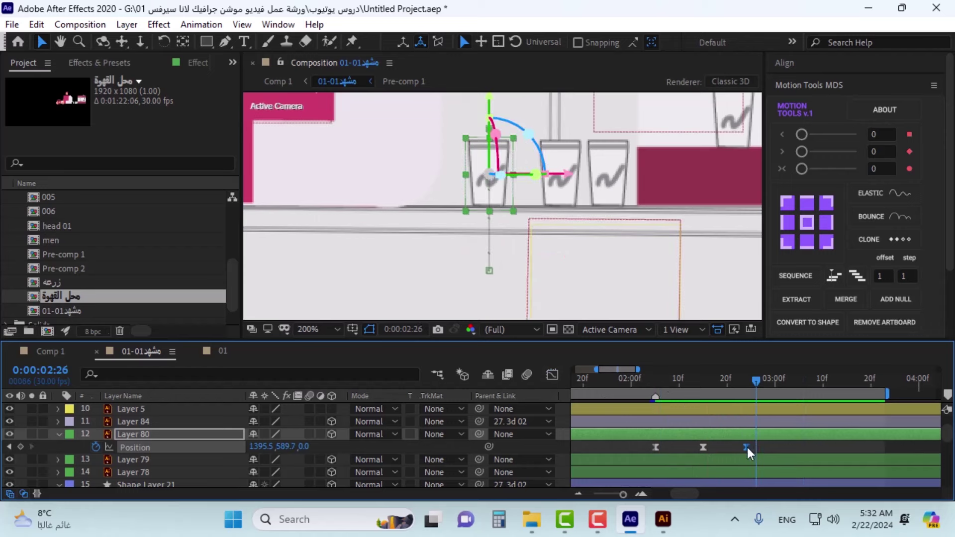
# Step: Move the Layer 80 cup's last position keyframe to 0:00:02:22 and play back the entrance
pyautogui.moveTo(748, 447); pyautogui.dragTo(737, 447)
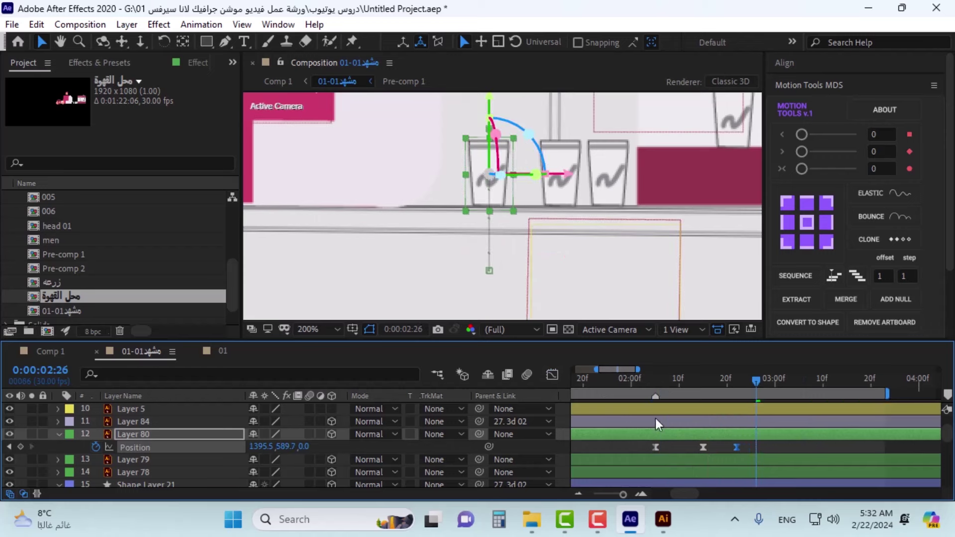
pyautogui.click(652, 383)
pyautogui.press('space')
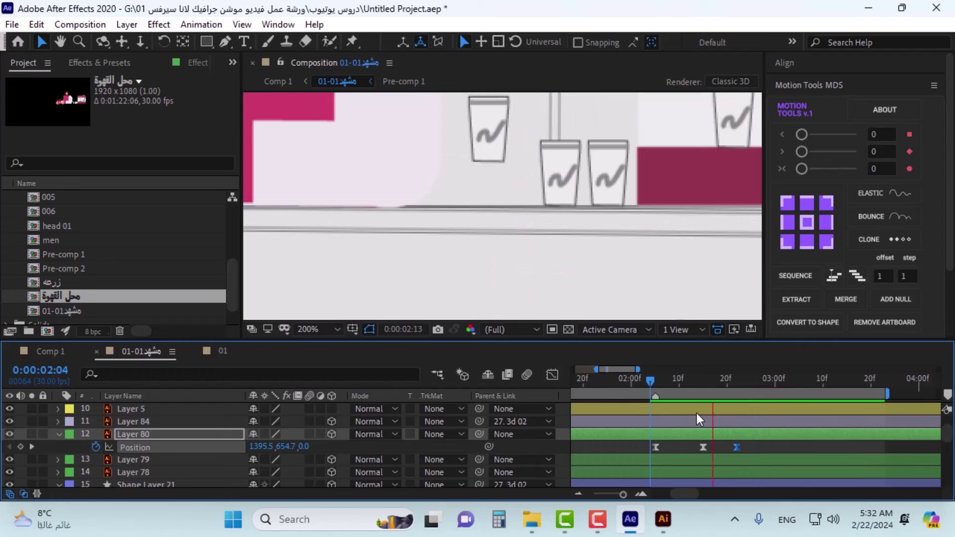
pyautogui.press('space')
pyautogui.click(703, 398)
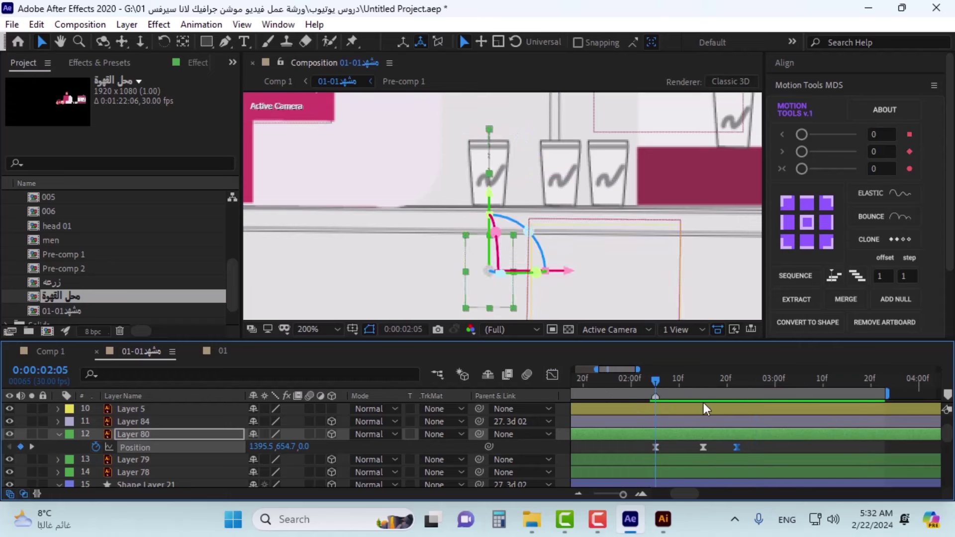
pyautogui.press('space')
pyautogui.press('space')
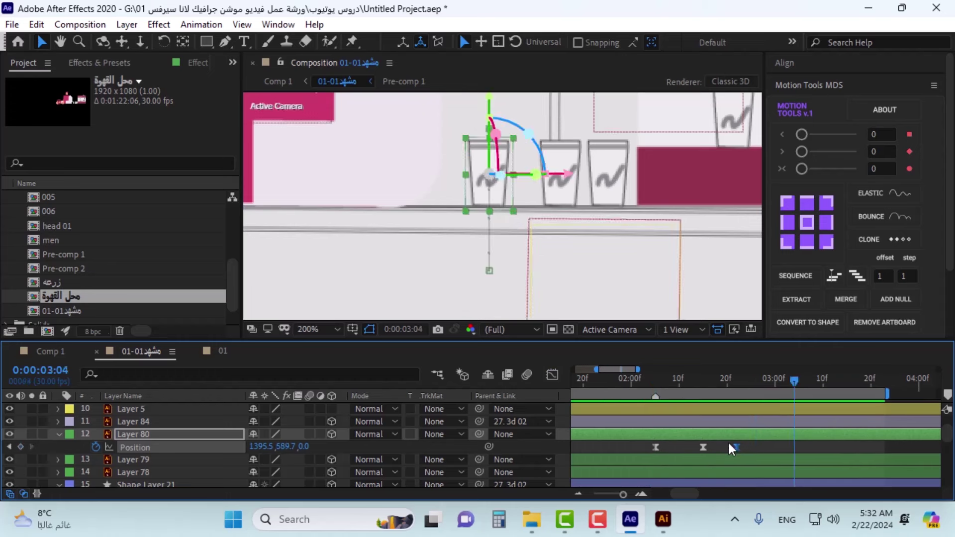
# Step: Try shifting the cup's second and third position keyframes one frame earlier and play back the motion
pyautogui.keyDown('shift'); pyautogui.click(701, 448); pyautogui.keyUp('shift')
pyautogui.moveTo(702, 447); pyautogui.dragTo(697, 447)
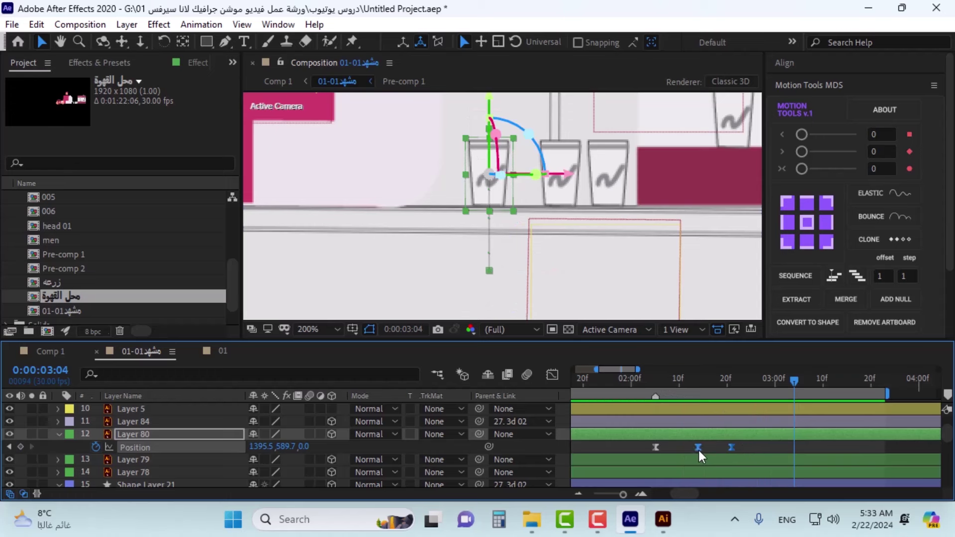
pyautogui.click(652, 386)
pyautogui.click(656, 389)
pyautogui.press('space')
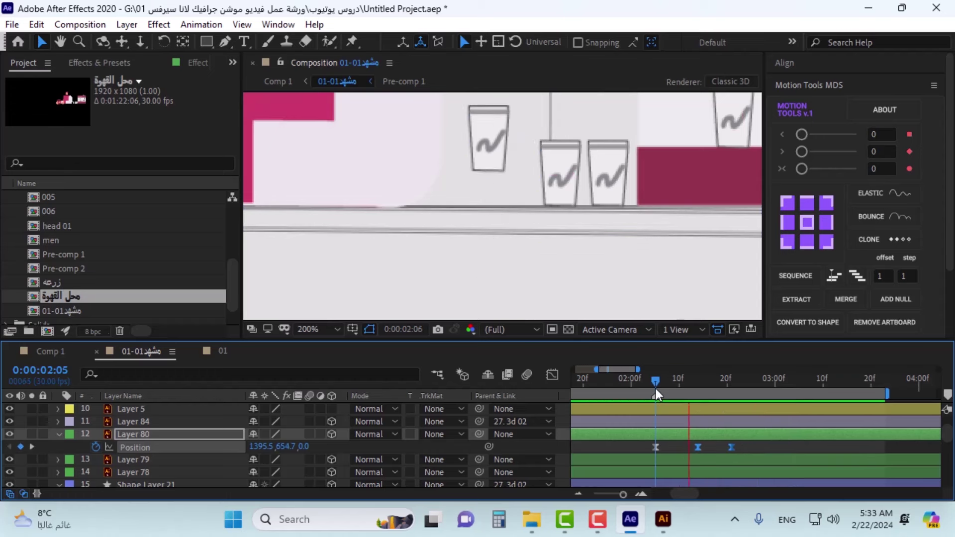
pyautogui.press('space')
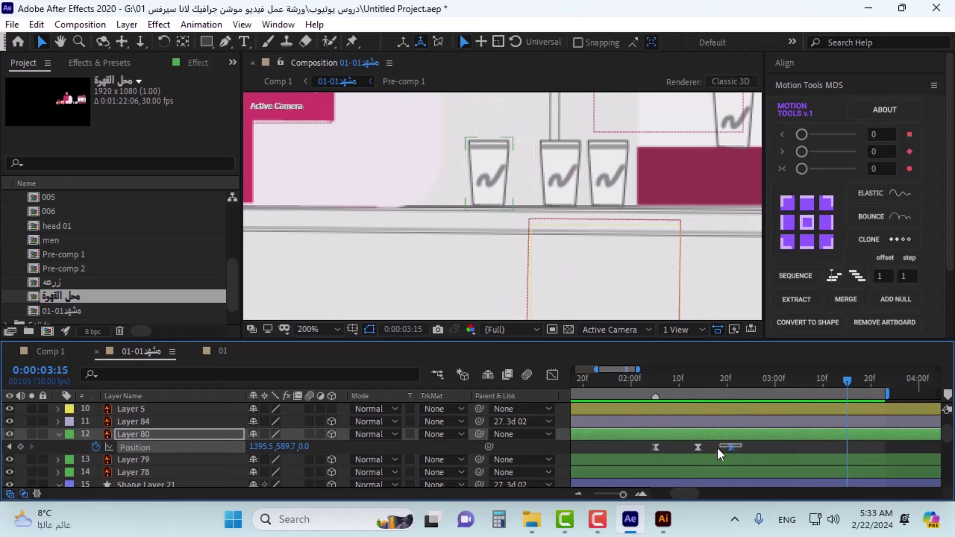
pyautogui.moveTo(698, 448); pyautogui.dragTo(655, 377)
pyautogui.click(679, 380)
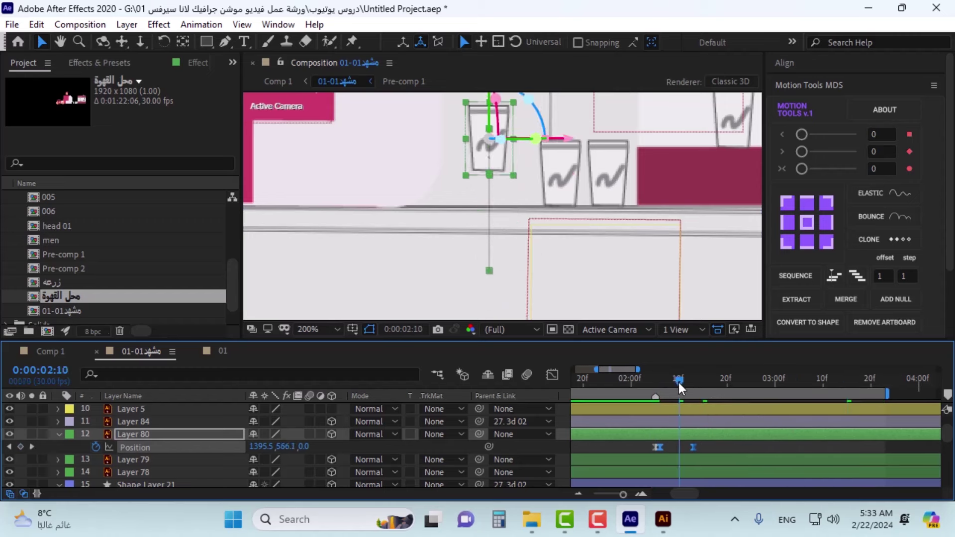
pyautogui.hotkey('ctrl', 'z')
# Step: Replay the entrance and return the cup's second and third position keyframes to 0:00:02:15 and 0:00:02:22
pyautogui.click(655, 378)
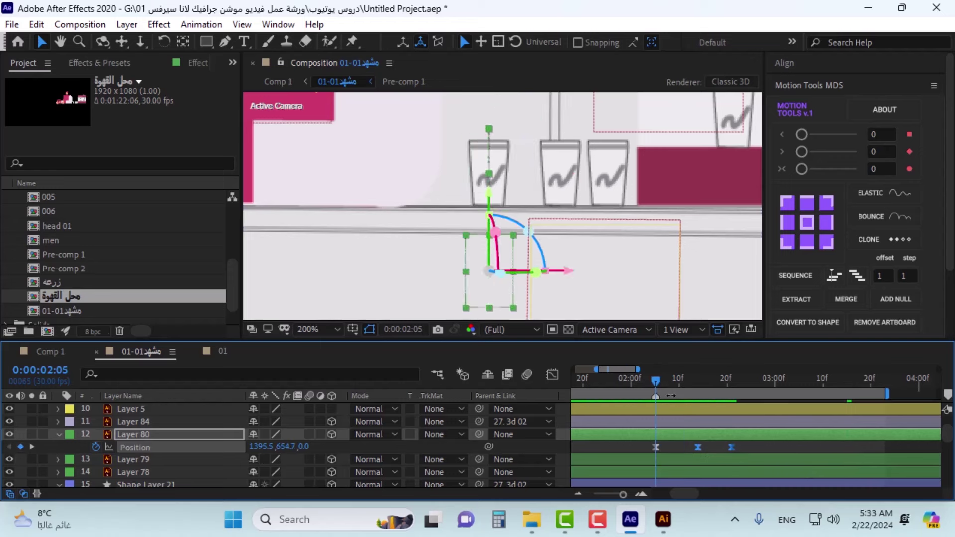
pyautogui.click(651, 380)
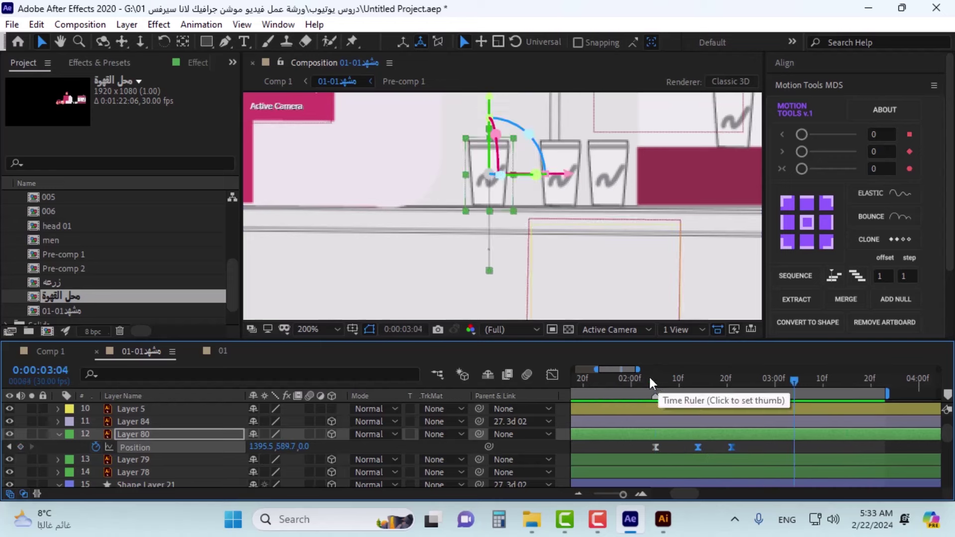
pyautogui.press('space')
pyautogui.press('space')
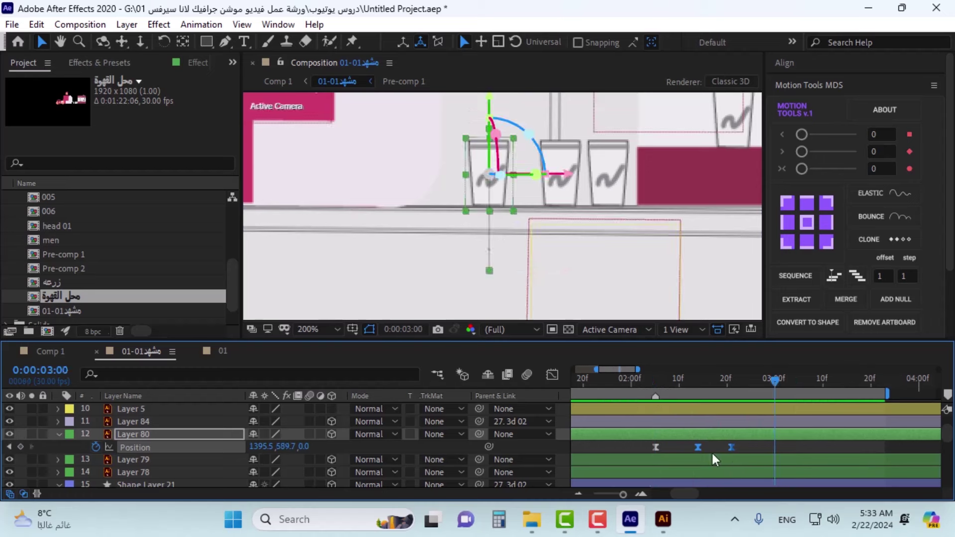
pyautogui.moveTo(700, 447); pyautogui.dragTo(702, 454)
pyautogui.click(655, 378)
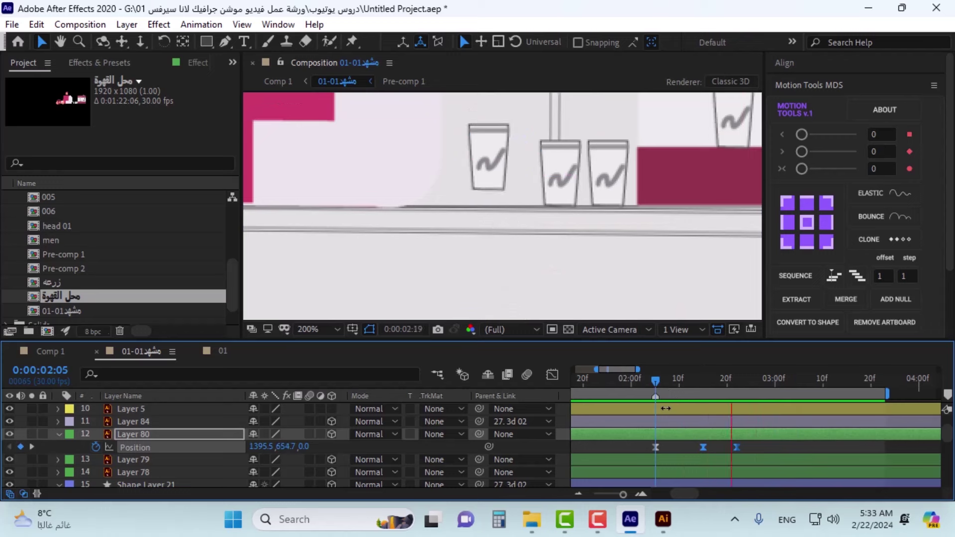
# Step: Add a position keyframe to the Layer 80 cup at 0:00:02:25, three frames after the landing keyframe
pyautogui.click(732, 381)
pyautogui.click(736, 383)
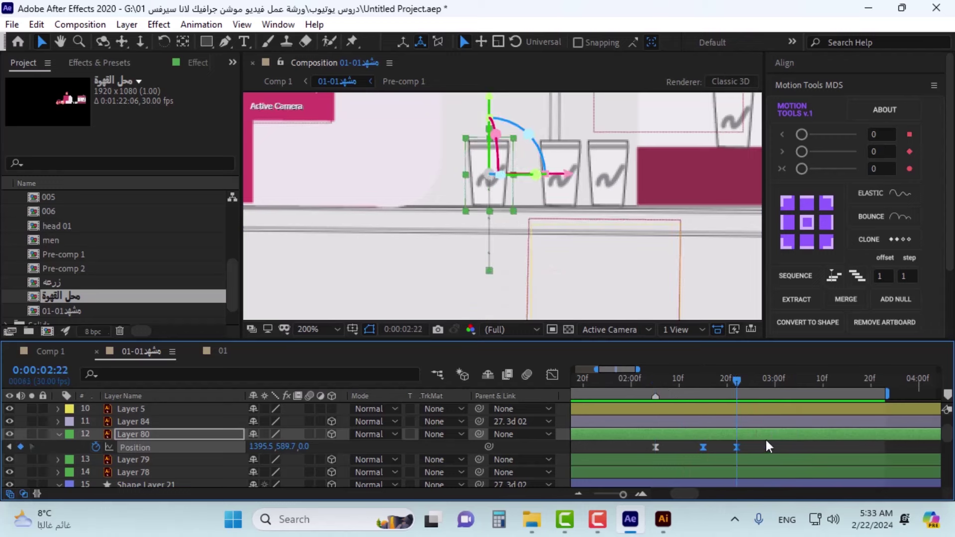
pyautogui.click(720, 443)
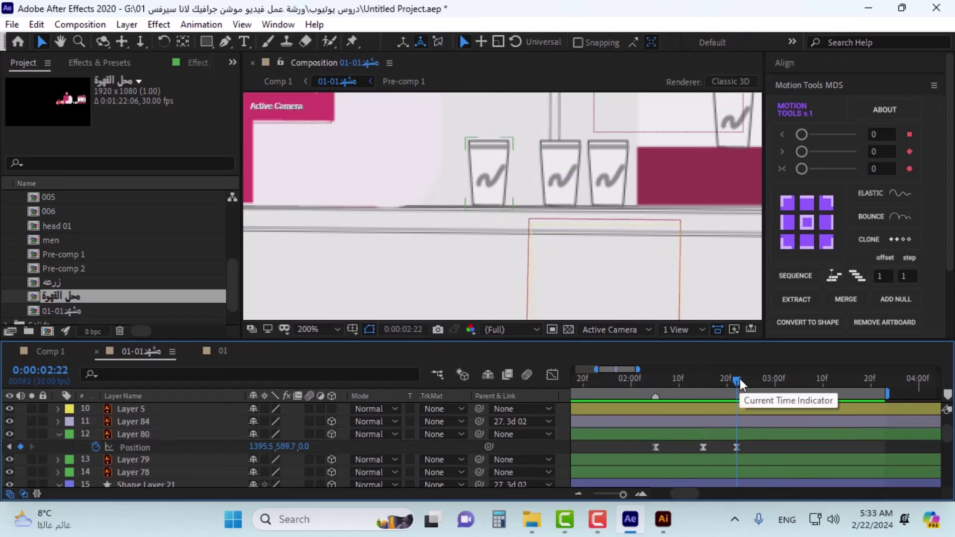
pyautogui.press('pagedown')
pyautogui.press('pagedown')
pyautogui.press('pagedown')
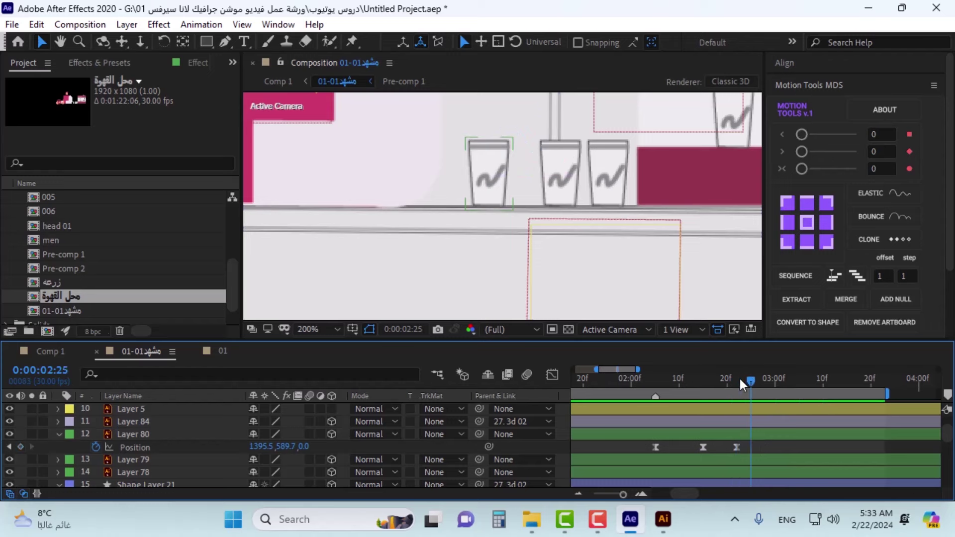
pyautogui.click(505, 187)
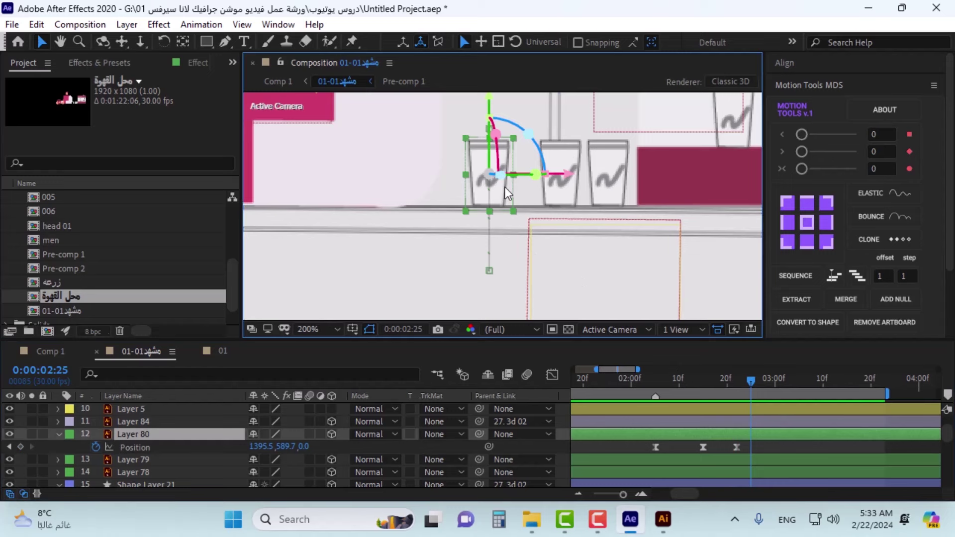
pyautogui.click(19, 446)
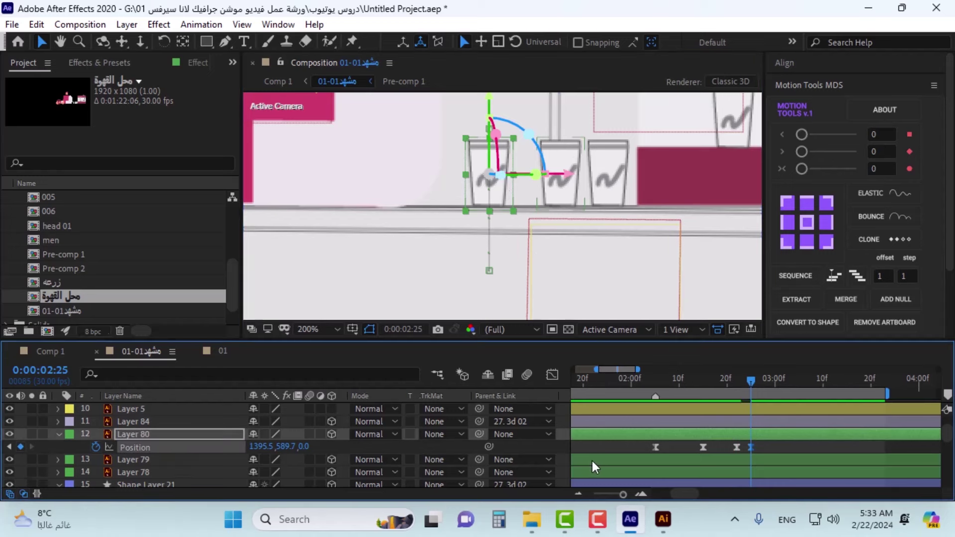
# Step: Add two more position keyframes to the Layer 80 cup at 0:00:02:28 and 0:00:03:01
pyautogui.press('pagedown')
pyautogui.press('pagedown')
pyautogui.press('pagedown')
pyautogui.click(20, 446)
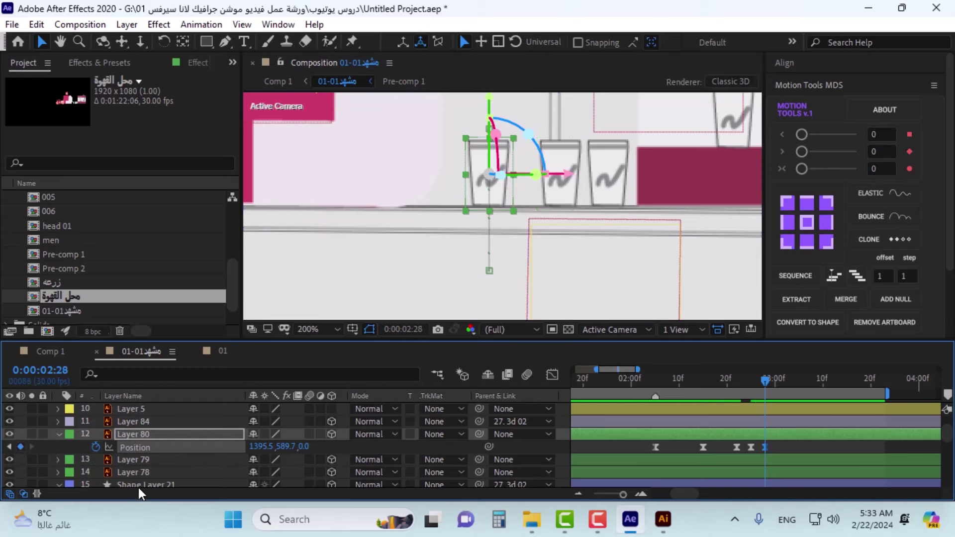
pyautogui.press('pagedown')
pyautogui.press('pagedown')
pyautogui.press('pageup')
pyautogui.press('pagedown')
pyautogui.press('pagedown')
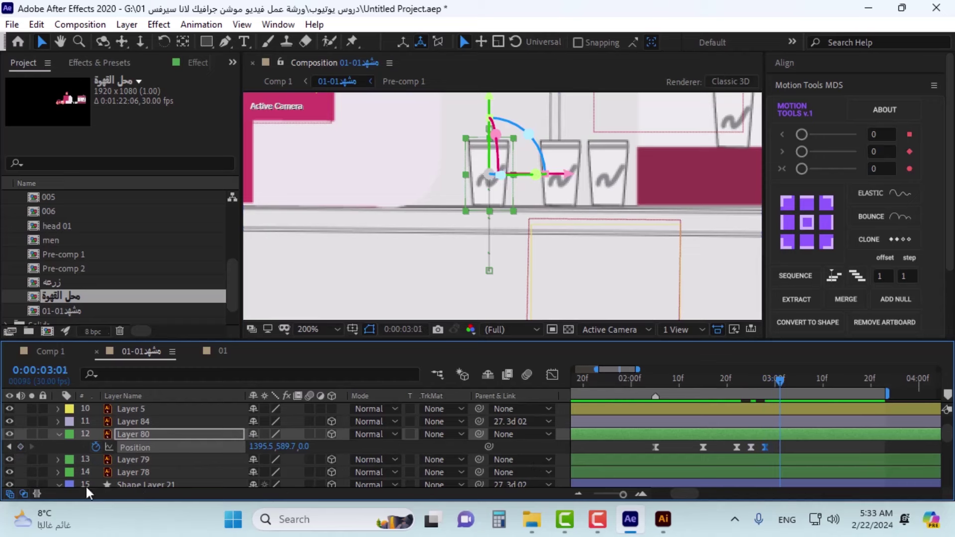
pyautogui.click(20, 447)
# Step: At the 0:00:02:25 keyframe, raise the Layer 80 cup to a Y position of 584.7 for a small bounce
pyautogui.press('j')
pyautogui.press('j')
pyautogui.press('j')
pyautogui.press('k')
pyautogui.click(750, 448)
pyautogui.press('Up')
pyautogui.press('Up')
pyautogui.press('Up')
pyautogui.press('Up')
pyautogui.press('Up')
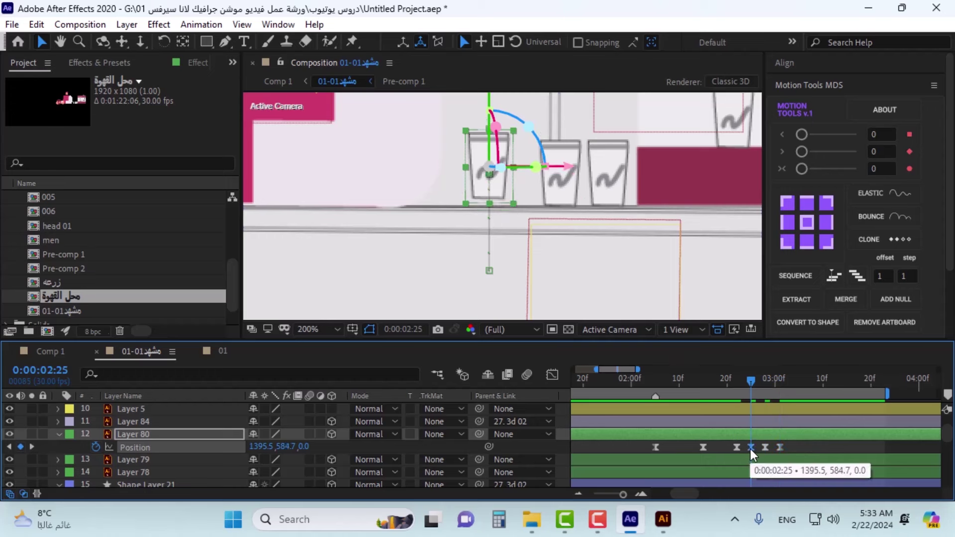
# Step: Copy the cup's resting position keyframe from 0:00:02:28 and paste it at 0:00:03:04
pyautogui.click(817, 450)
pyautogui.press('k')
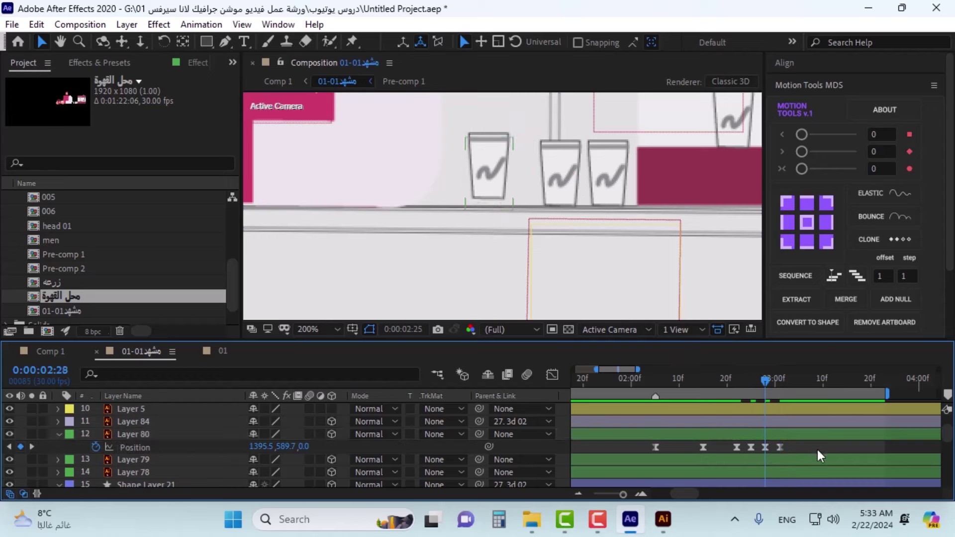
pyautogui.click(766, 449)
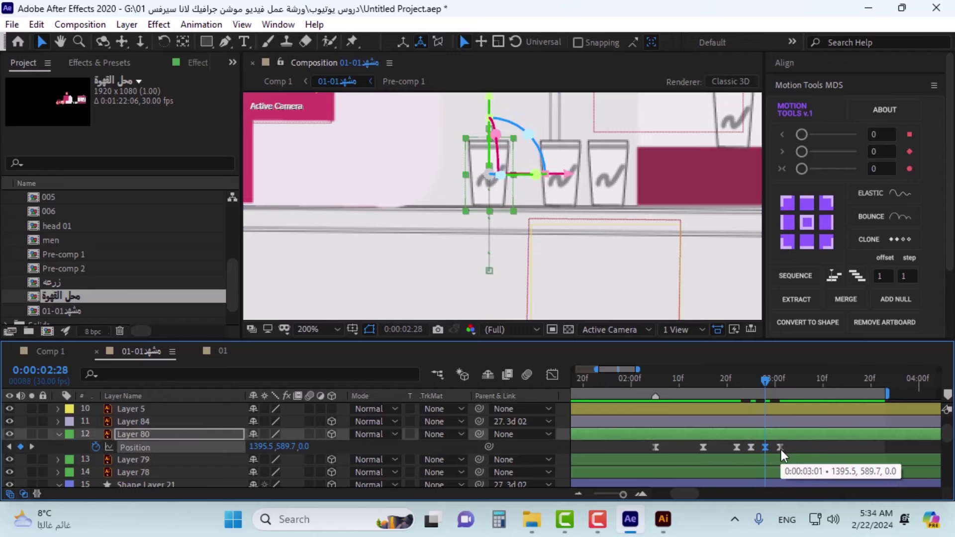
pyautogui.press('k')
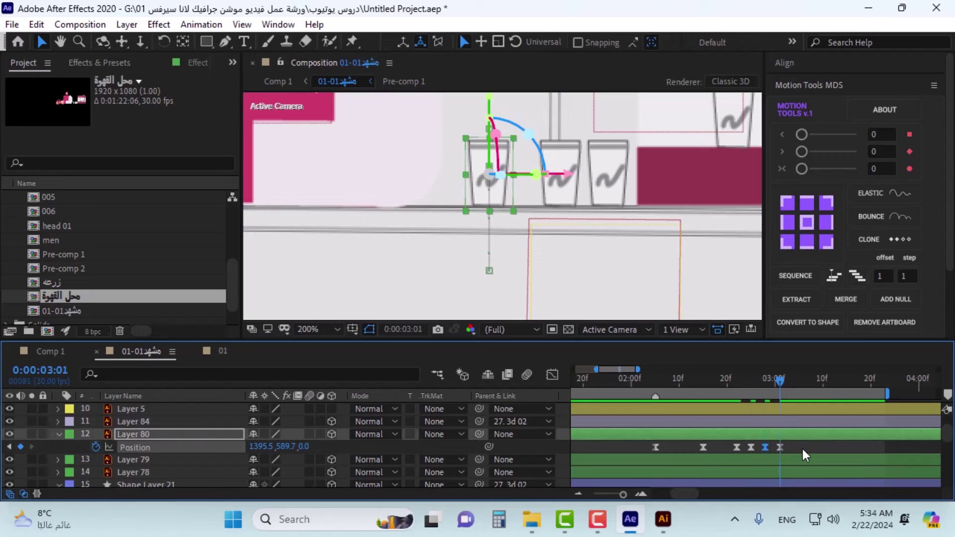
pyautogui.press('pagedown')
pyautogui.press('pagedown')
pyautogui.press('pagedown')
pyautogui.press('pageup')
pyautogui.press('pageup')
pyautogui.press('pagedown')
pyautogui.press('pagedown')
pyautogui.hotkey('ctrl', 'c')
pyautogui.hotkey('ctrl', 'v')
pyautogui.click(816, 447)
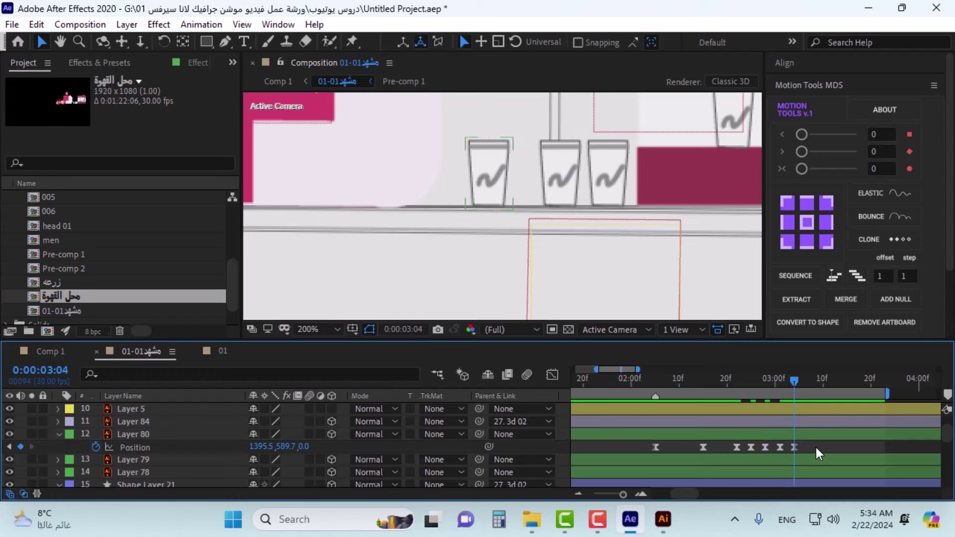
# Step: At the 0:00:03:01 keyframe, raise the Layer 80 cup to a Y position of 588.2 for a smaller bounce
pyautogui.press('j')
pyautogui.click(781, 448)
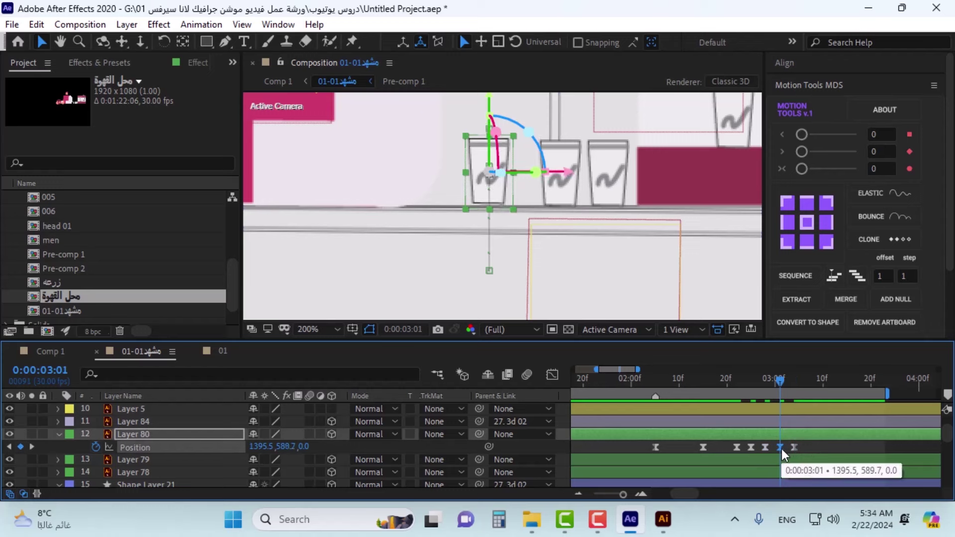
pyautogui.press('F2')
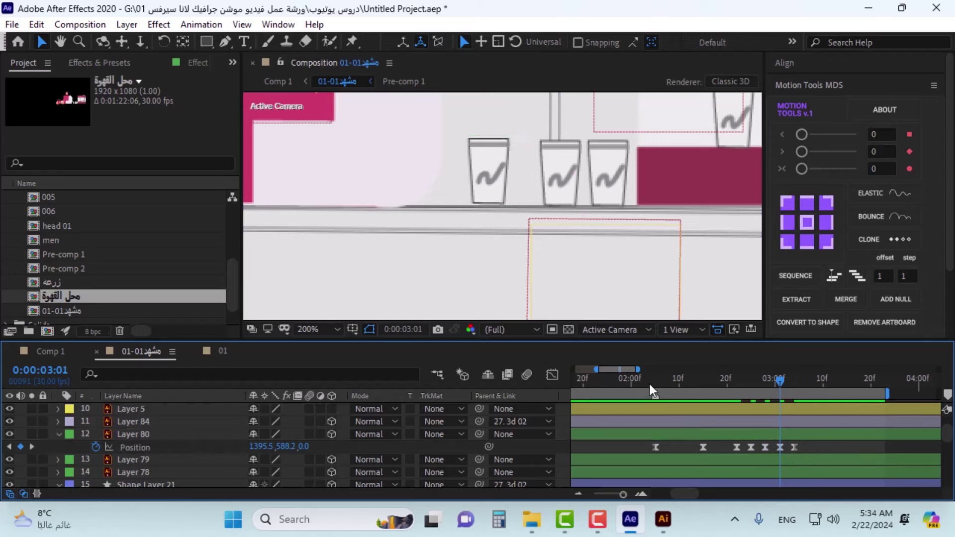
# Step: Stretch the last five position keyframes of Layer 80 to end at 0:00:03:07 and preview the slower bounce
pyautogui.click(650, 383)
pyautogui.press('space')
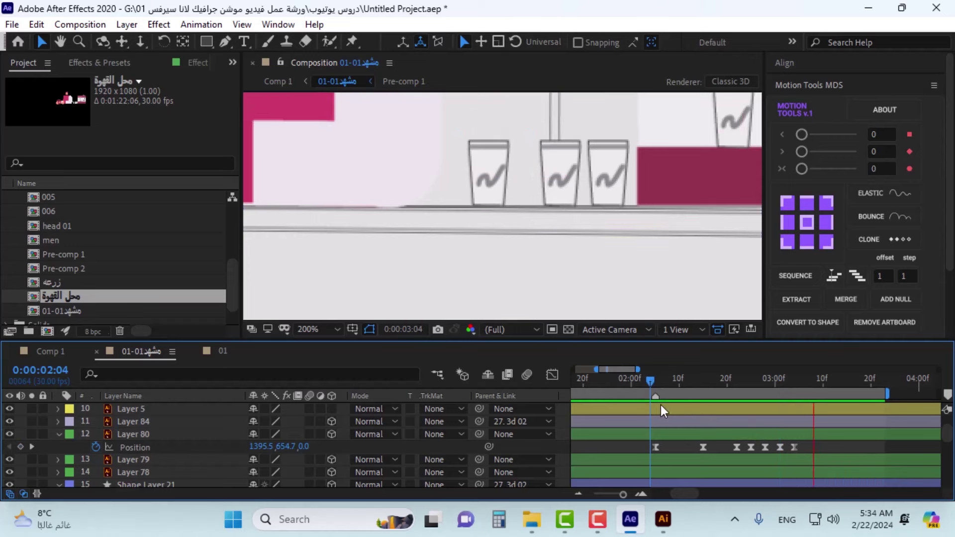
pyautogui.moveTo(808, 446); pyautogui.dragTo(732, 452)
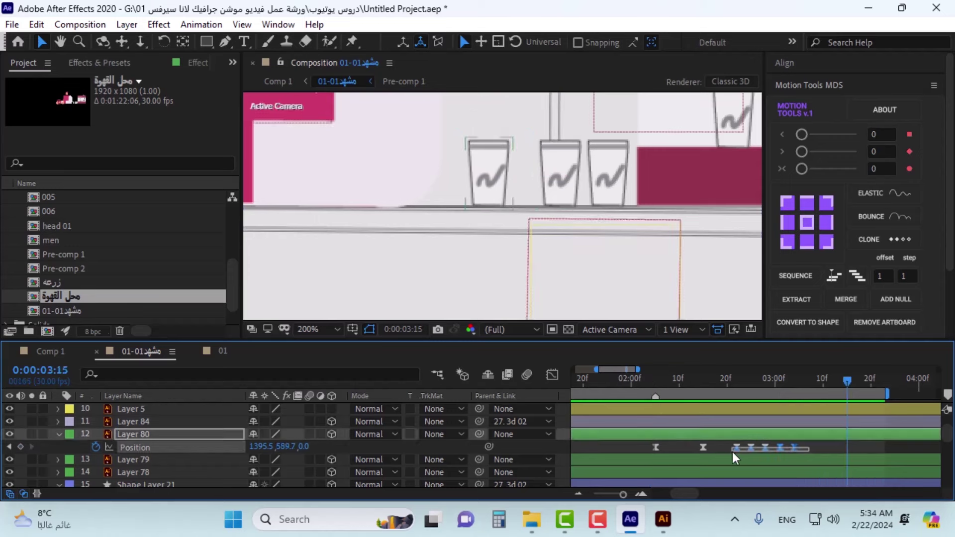
pyautogui.moveTo(793, 449); pyautogui.dragTo(802, 446)
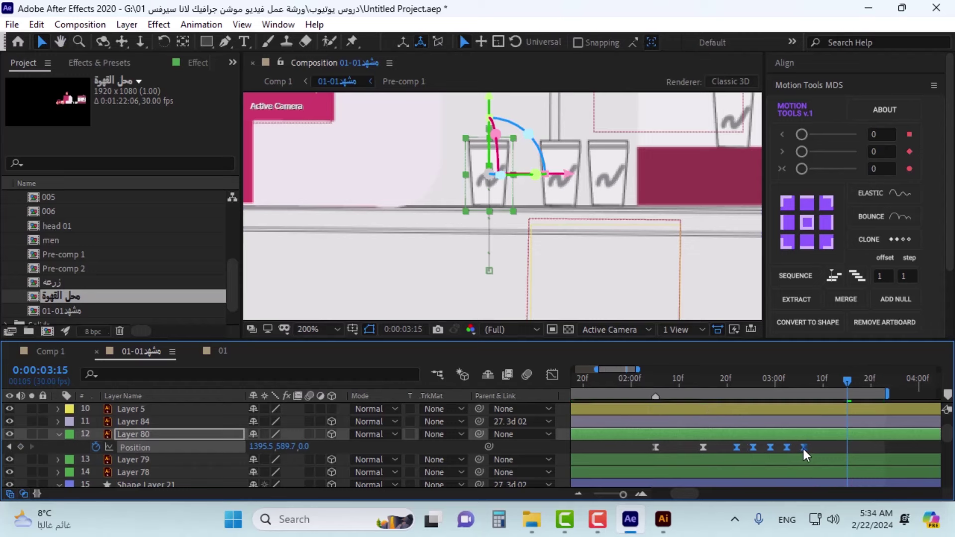
pyautogui.click(657, 391)
pyautogui.press('space')
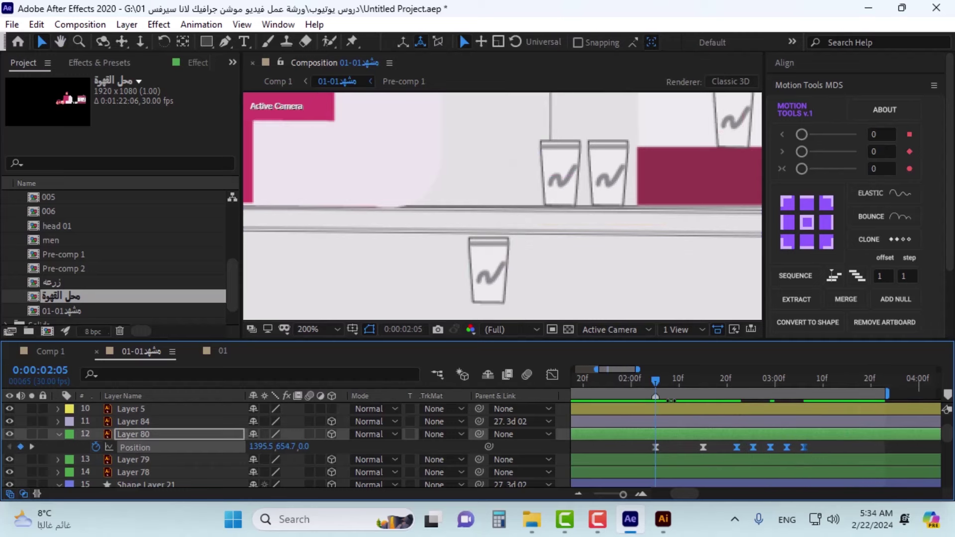
pyautogui.moveTo(804, 448); pyautogui.dragTo(808, 450)
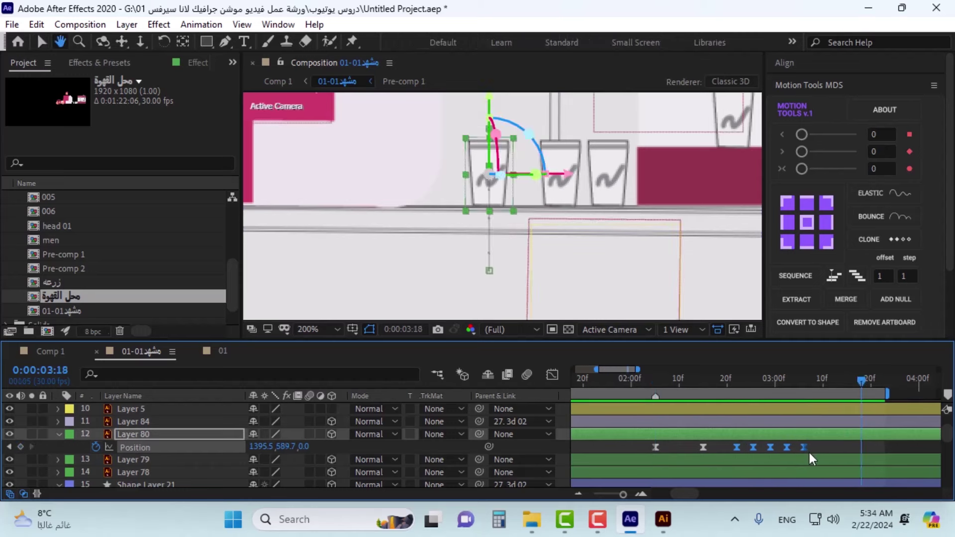
pyautogui.click(653, 378)
pyautogui.press('space')
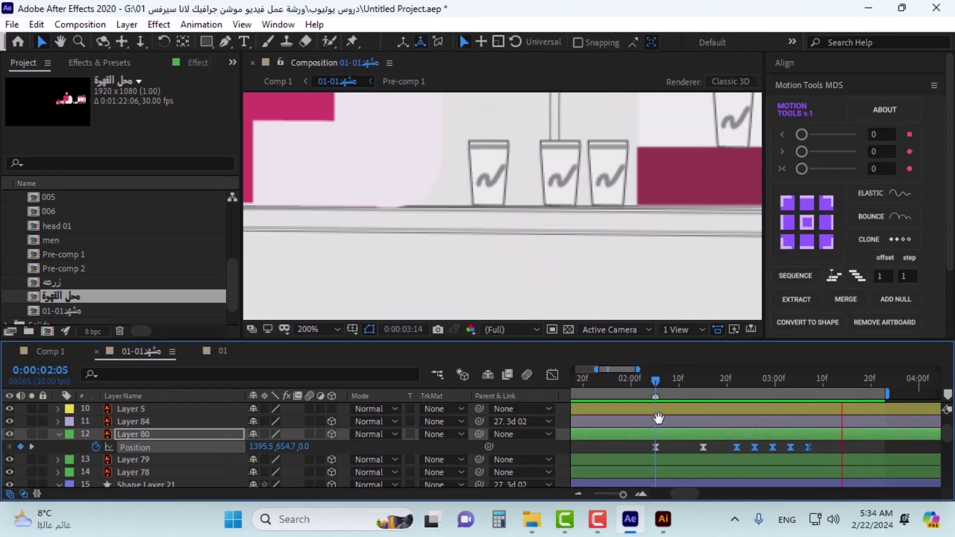
pyautogui.press('space')
pyautogui.moveTo(808, 448)
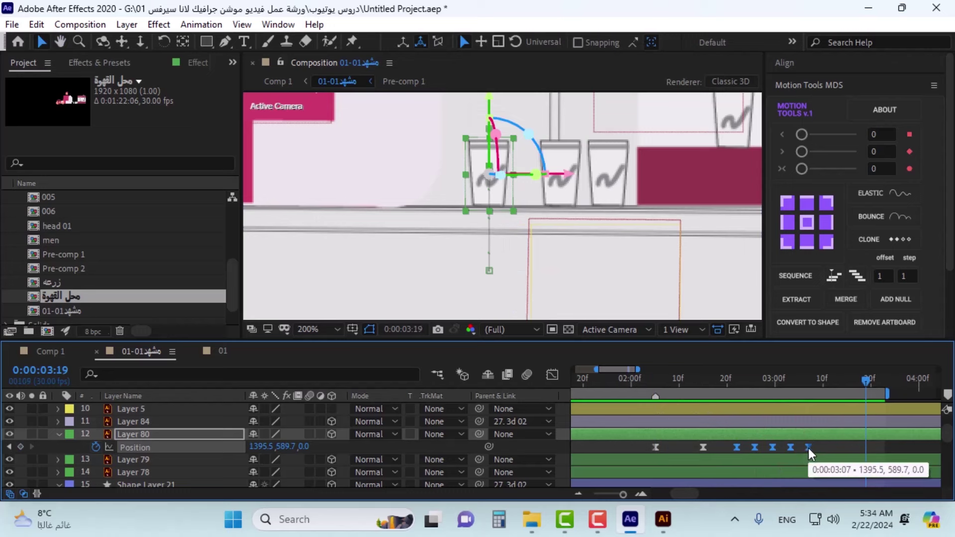
# Step: Stretch Layer 80's last five position keyframes further to end at 0:00:03:08 and replay the cup's entrance
pyautogui.moveTo(808, 449); pyautogui.dragTo(814, 449)
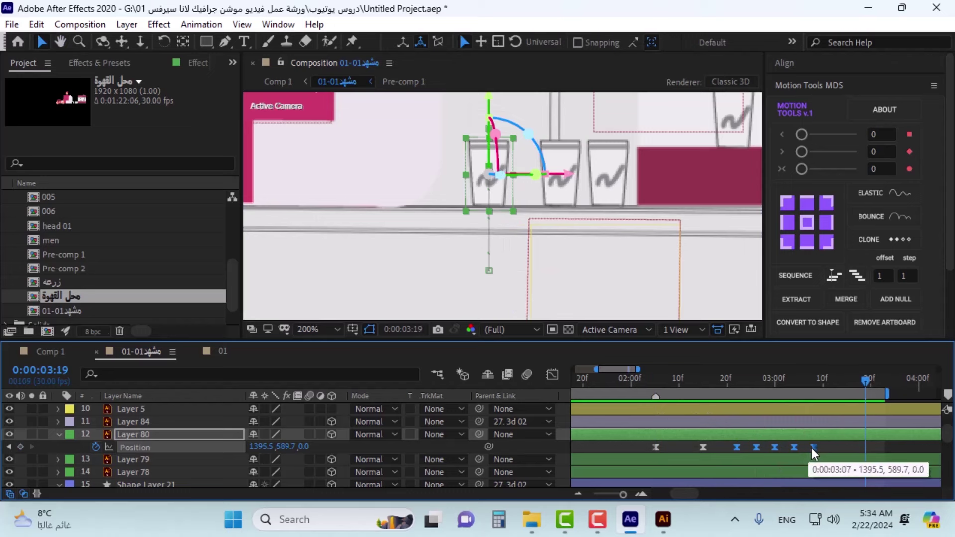
pyautogui.click(654, 381)
pyautogui.press('space')
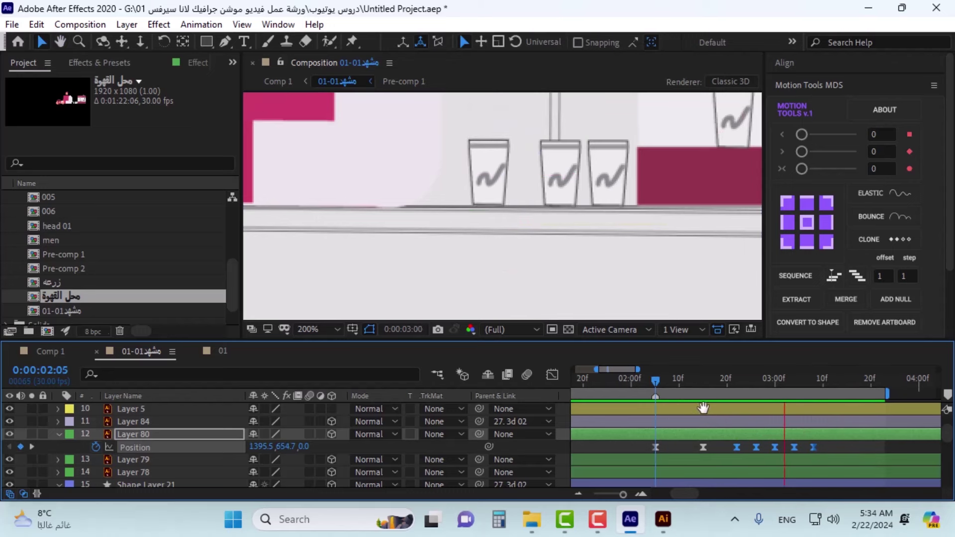
pyautogui.press('space')
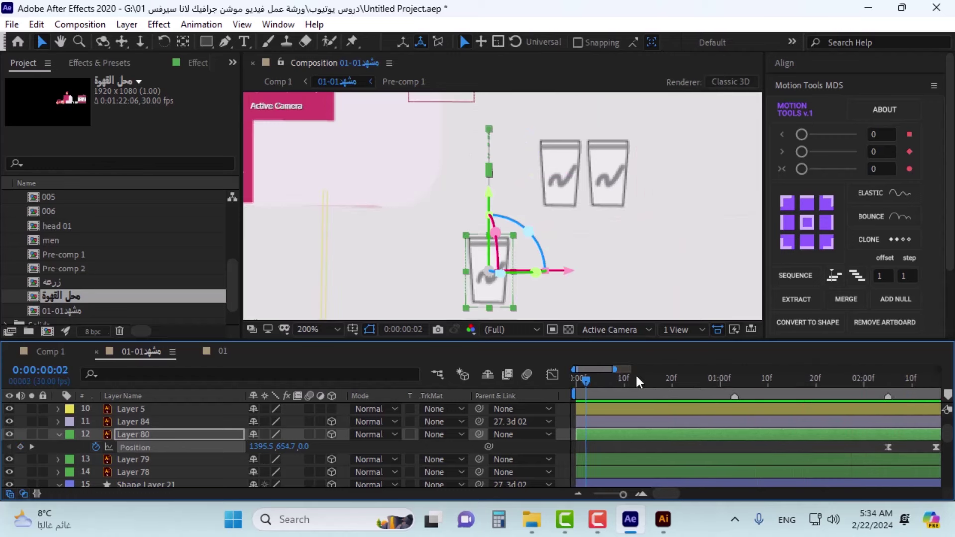
pyautogui.moveTo(637, 371); pyautogui.dragTo(670, 370)
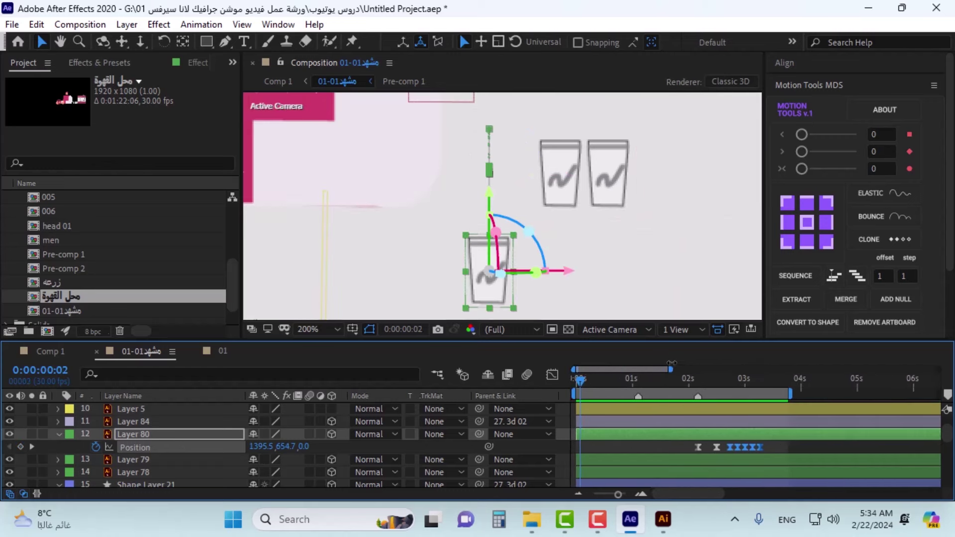
pyautogui.click(693, 381)
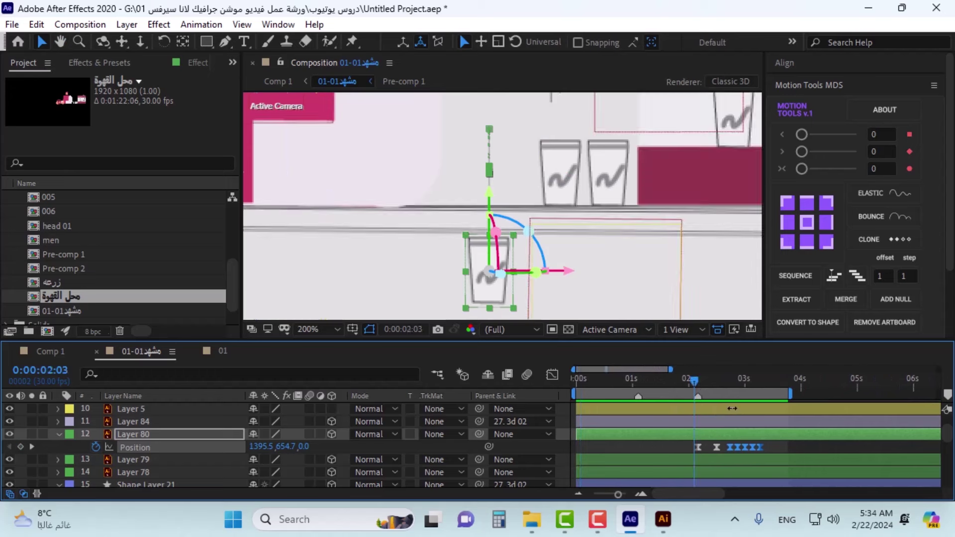
pyautogui.press('space')
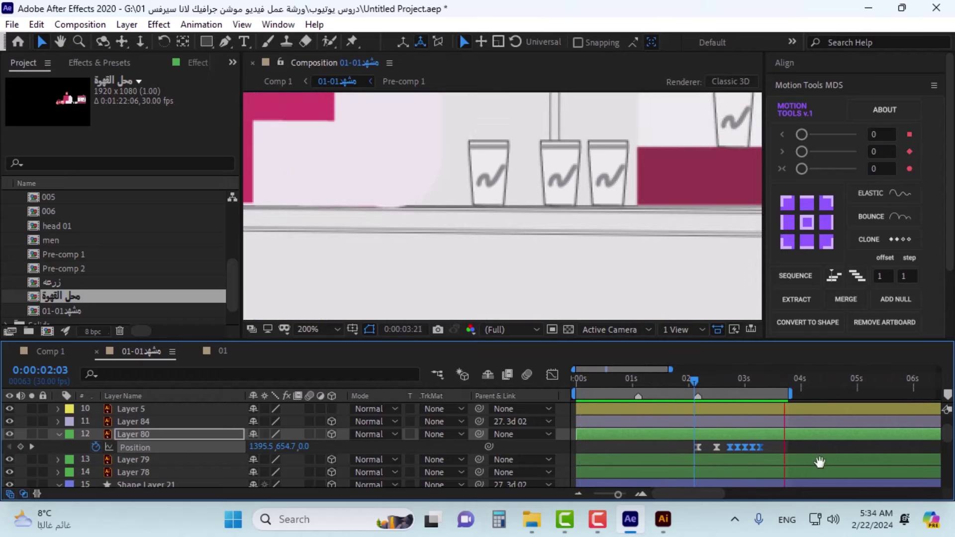
pyautogui.press('space')
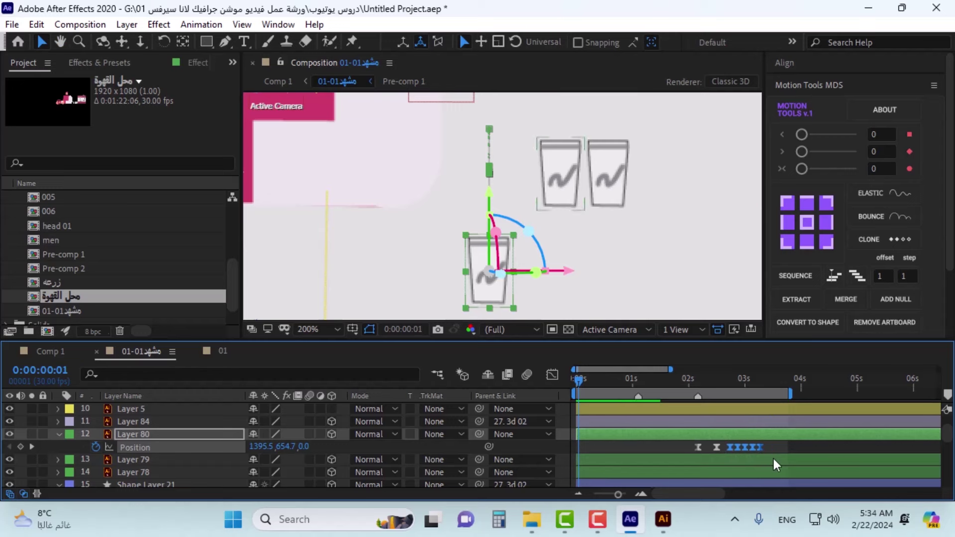
# Step: Tighten Layer 80's last five position keyframes to end at 0:00:03:07 and check the bounce timing in playback
pyautogui.click(693, 387)
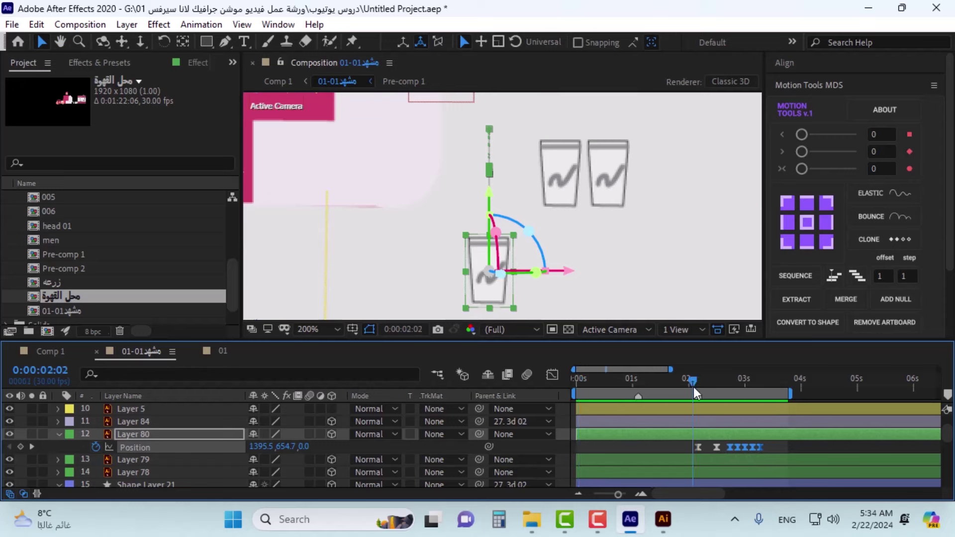
pyautogui.press('h')
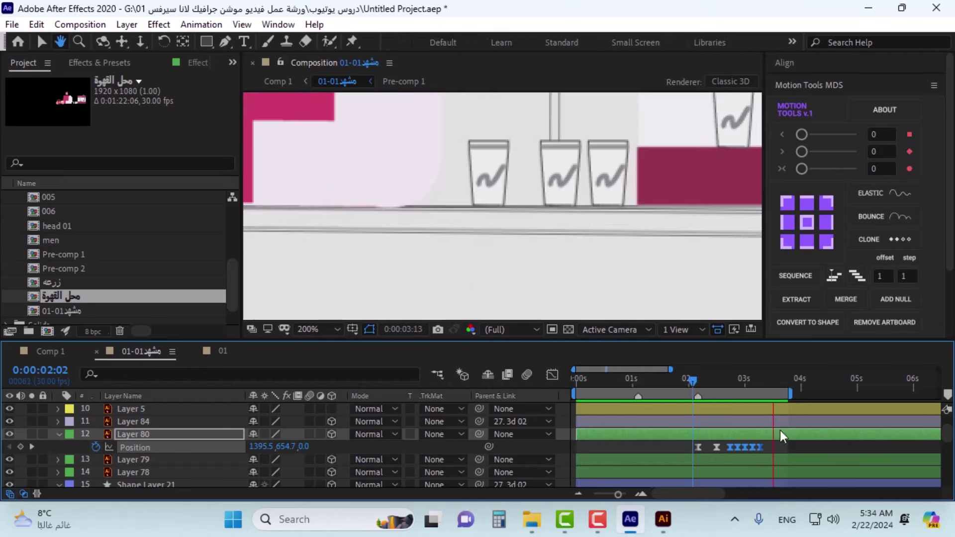
pyautogui.click(771, 382)
pyautogui.press('v')
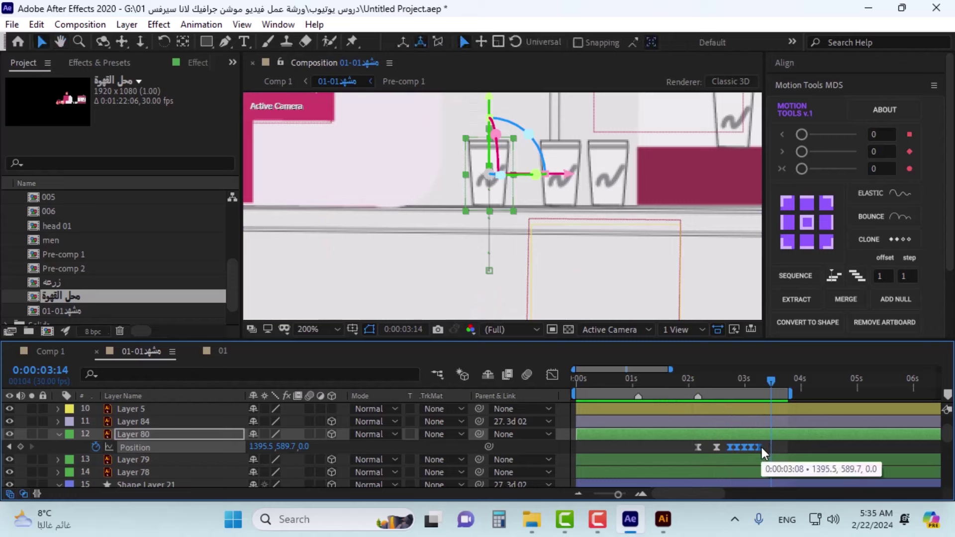
pyautogui.click(693, 388)
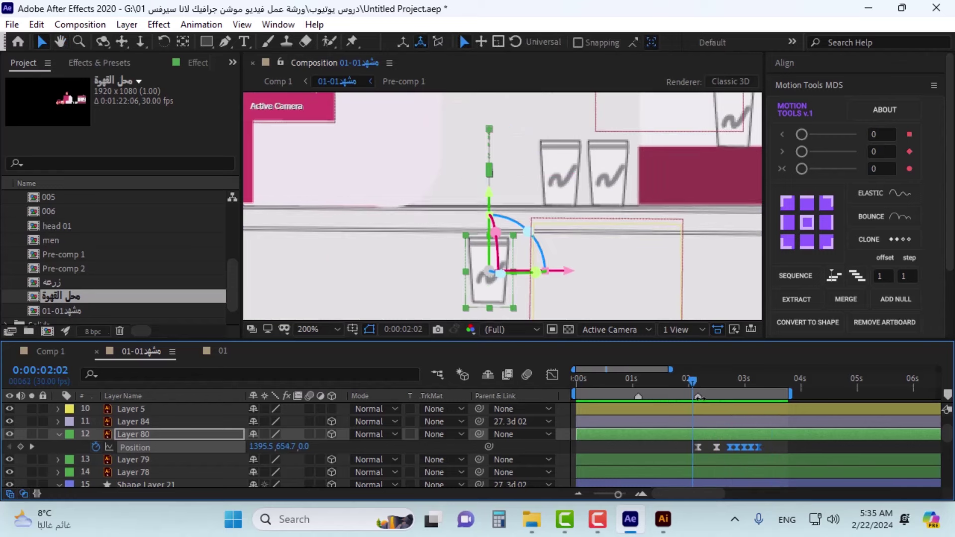
pyautogui.press('space')
pyautogui.press('space')
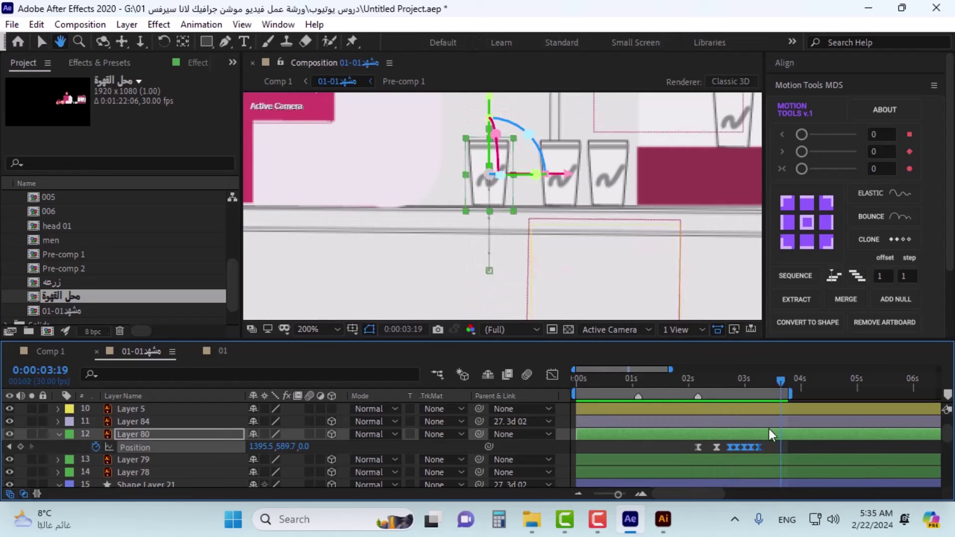
# Step: Trim the start of Layer 80 to its first position keyframe at 0:00:02:05
pyautogui.click(699, 382)
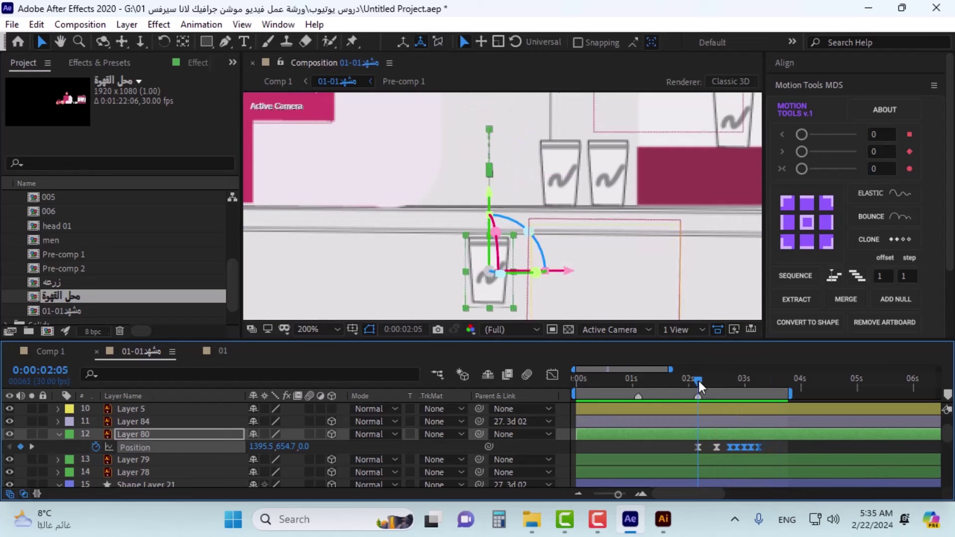
pyautogui.click(682, 436)
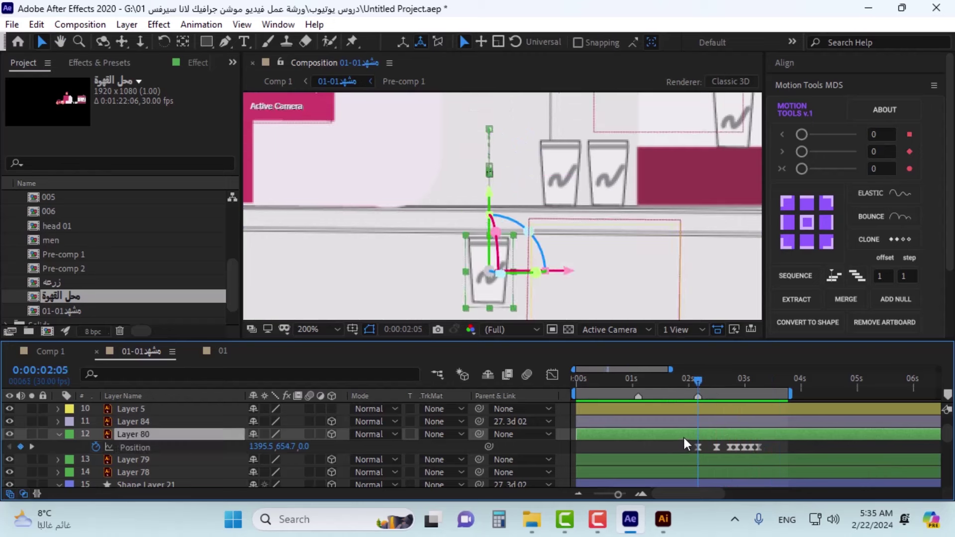
pyautogui.hotkey('alt', '[')
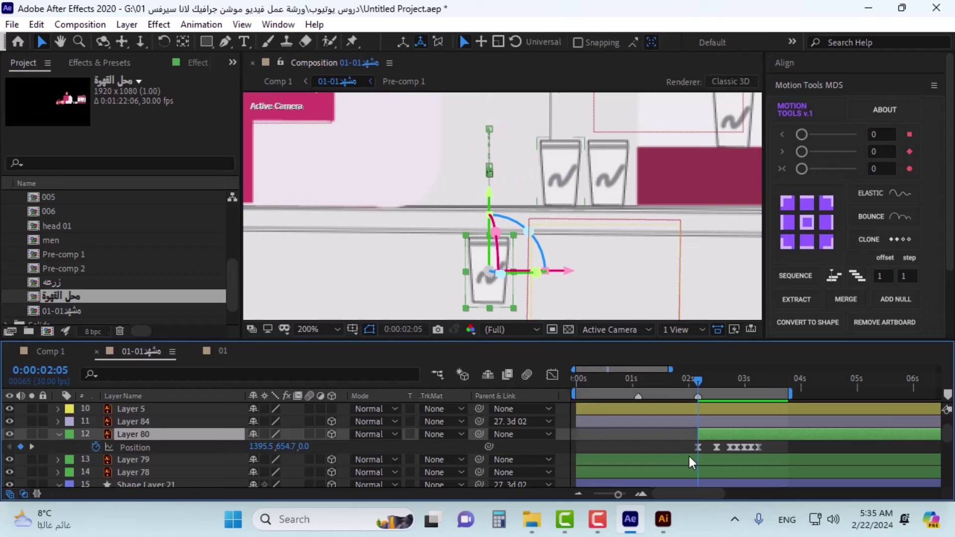
# Step: Delete the two static cup layers, Layer 79 and Layer 78
pyautogui.click(689, 458)
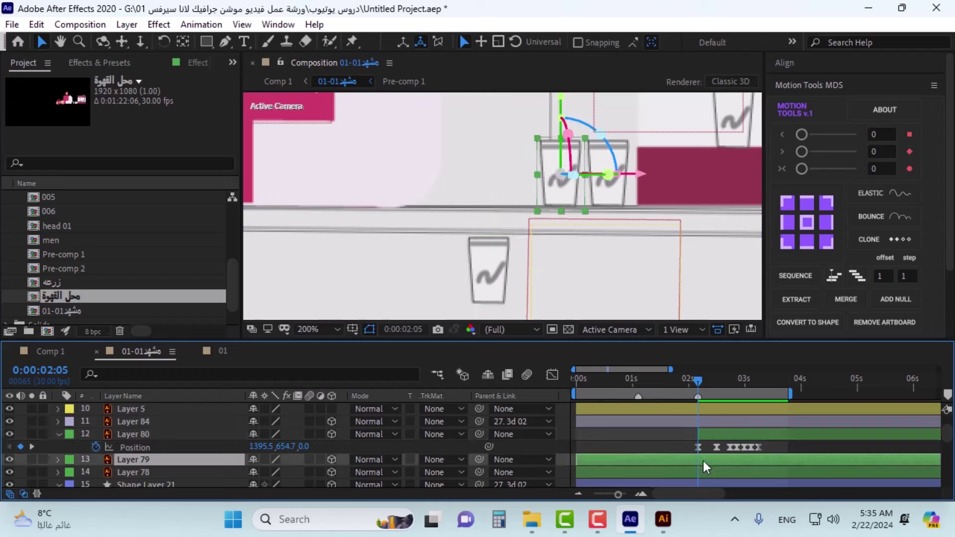
pyautogui.keyDown('shift'); pyautogui.click(686, 471); pyautogui.keyUp('shift')
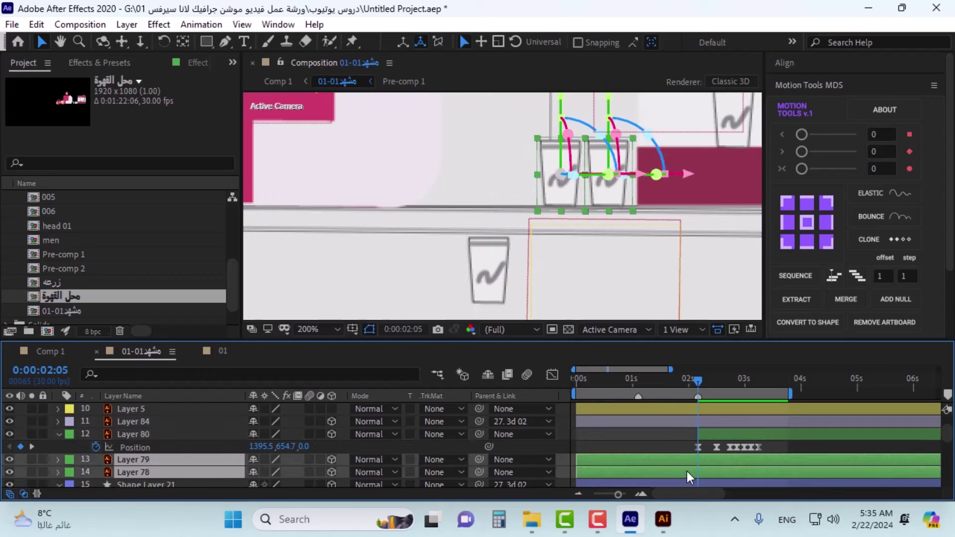
pyautogui.press('Delete')
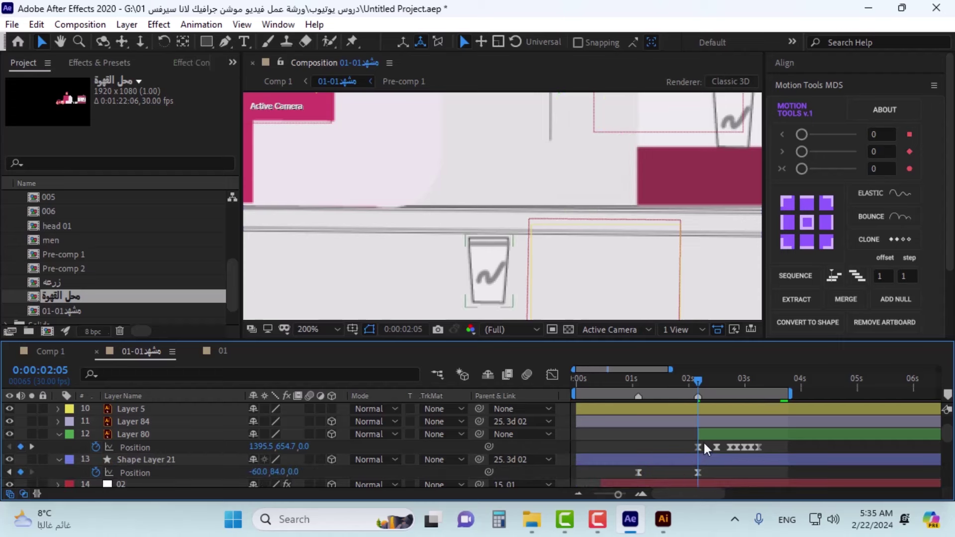
# Step: Make two duplicates of the animated Layer 80 cup
pyautogui.click(705, 436)
pyautogui.moveTo(721, 386); pyautogui.dragTo(766, 383)
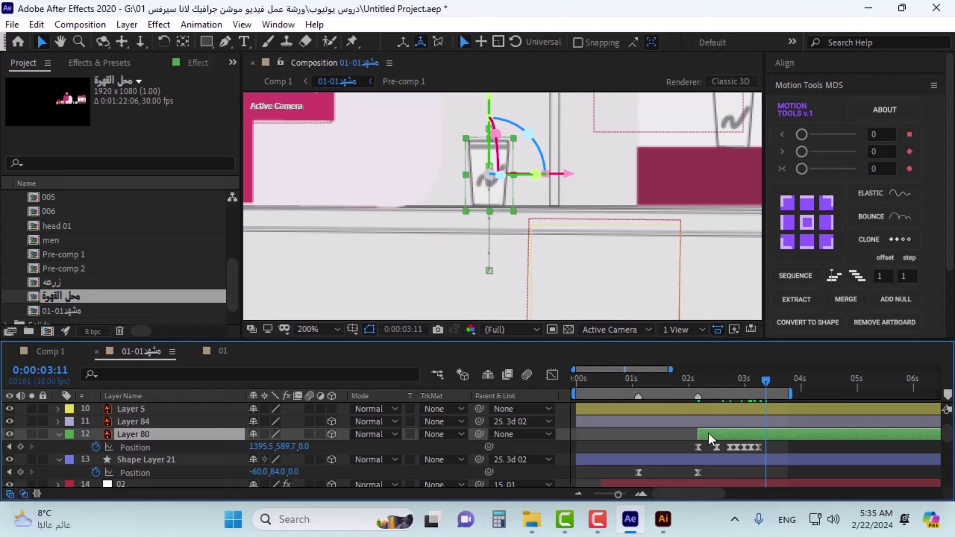
pyautogui.hotkey('ctrl', 'd')
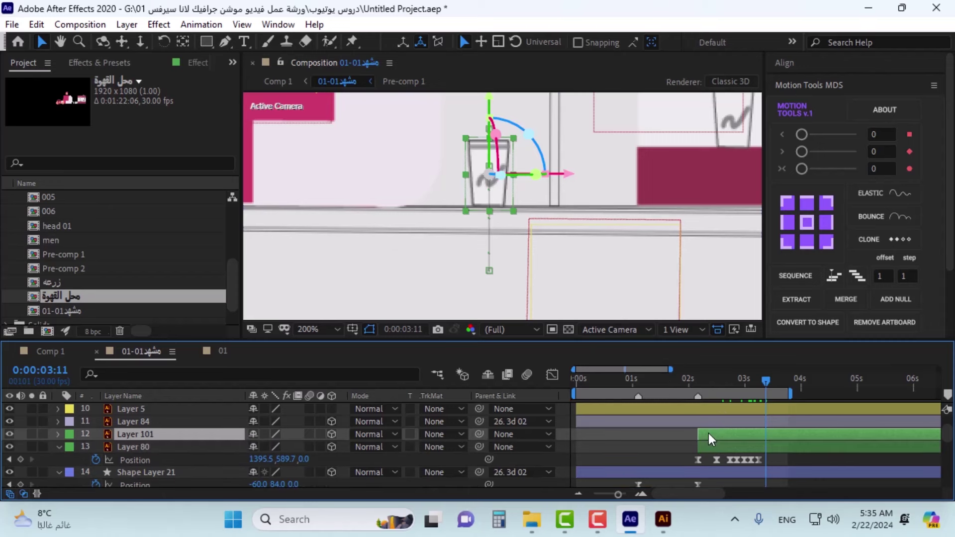
pyautogui.hotkey('ctrl', 'd')
# Step: Shift all position keyframes of both cup copies, Layer 102 and Layer 101, right to an X position of 1475.5
pyautogui.click(709, 446)
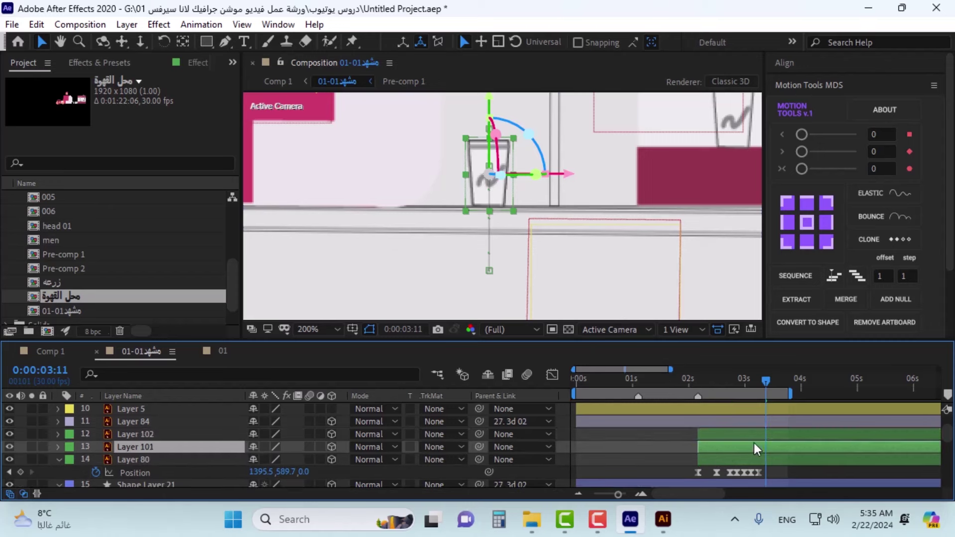
pyautogui.hotkey('ctrl', 'shift', 'Up')
pyautogui.press('p')
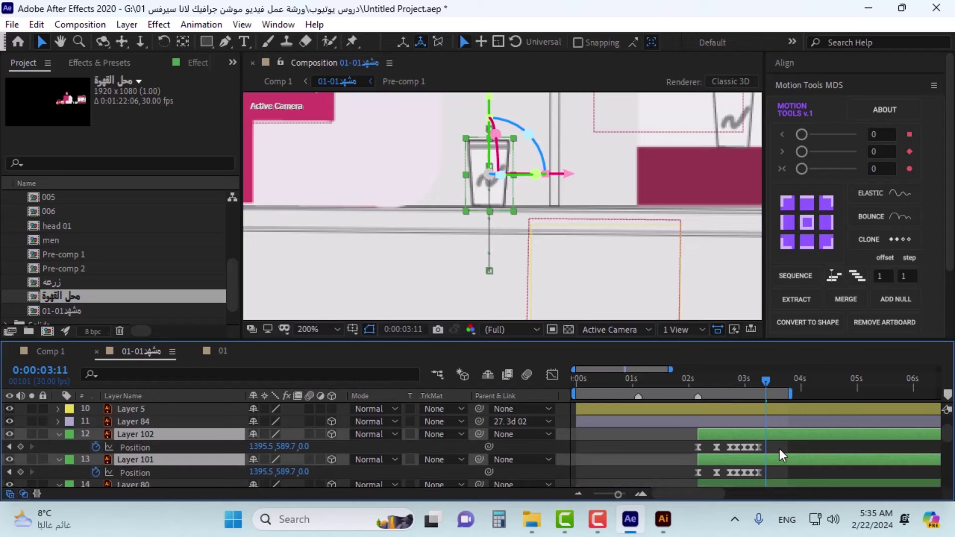
pyautogui.press('j')
pyautogui.moveTo(772, 444); pyautogui.dragTo(673, 477)
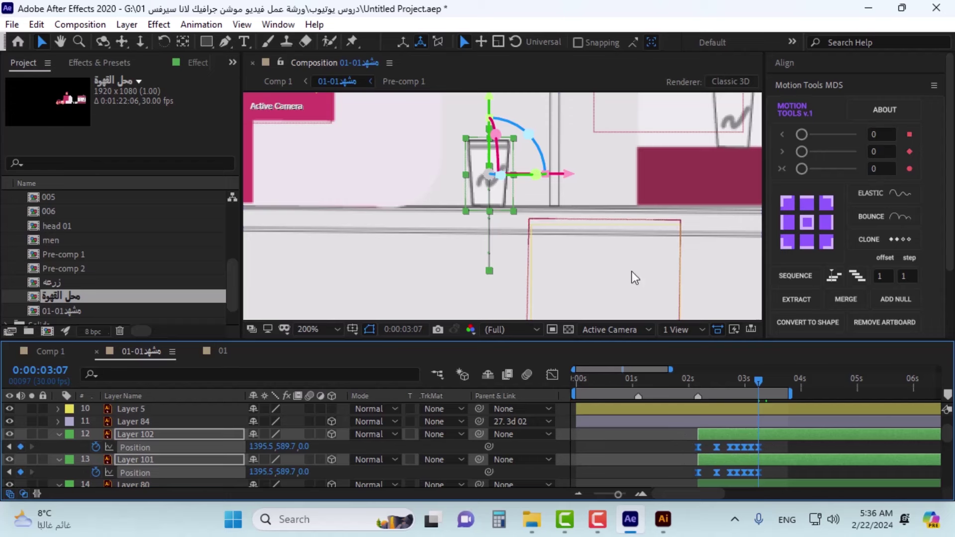
pyautogui.hotkey('shift', 'Right')
pyautogui.hotkey('shift', 'Right')
pyautogui.hotkey('shift', 'Right')
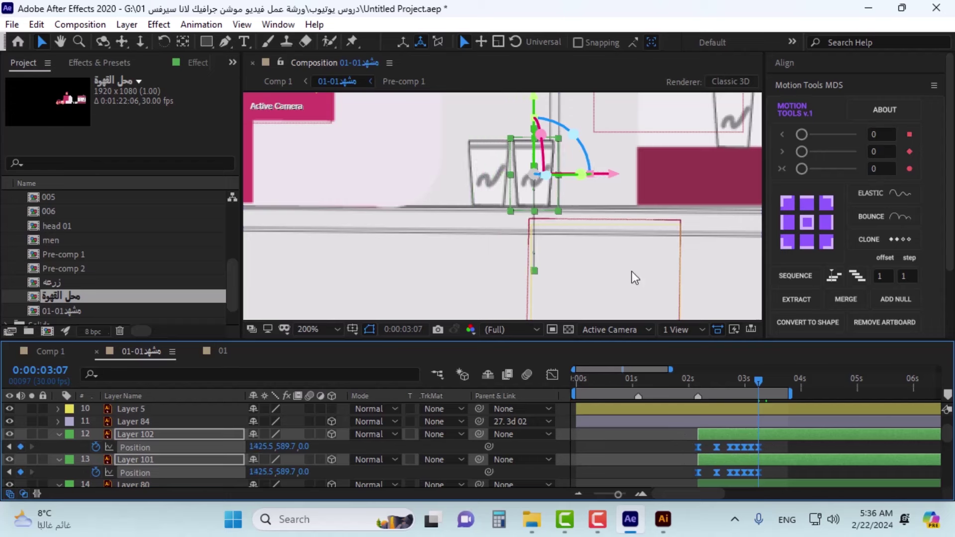
pyautogui.hotkey('shift', 'Right')
pyautogui.hotkey('shift', 'Right')
pyautogui.hotkey('shift', 'Right')
pyautogui.hotkey('shift', 'Right')
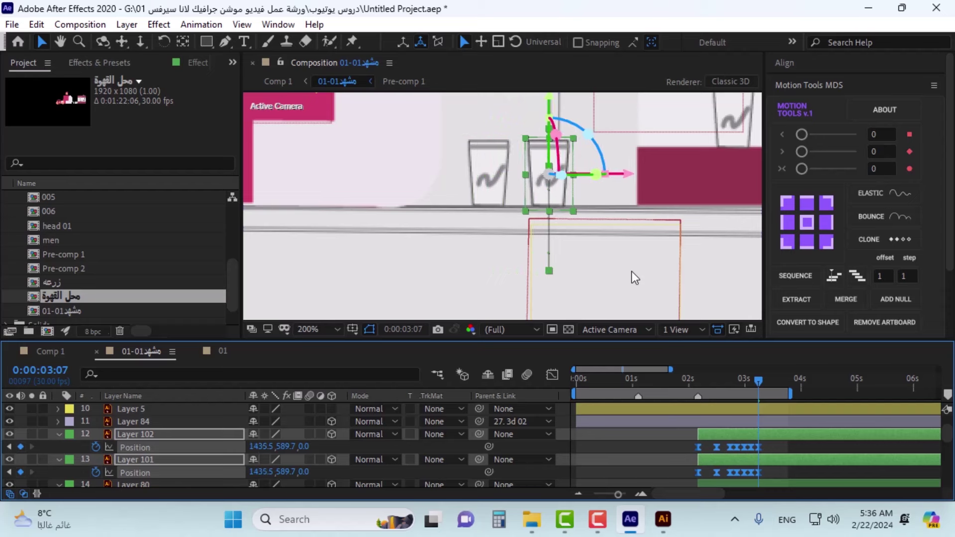
pyautogui.hotkey('shift', 'Right')
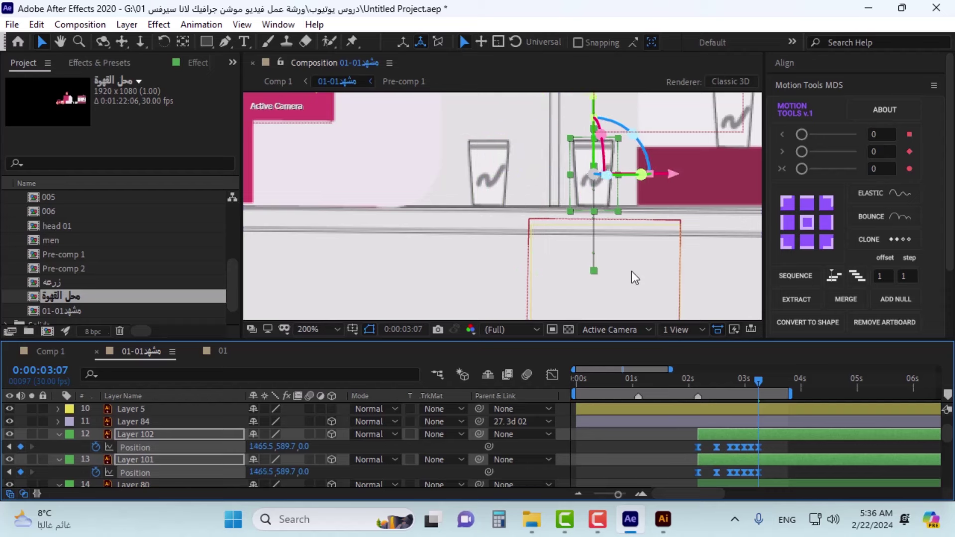
pyautogui.hotkey('shift', 'Right')
pyautogui.hotkey('shift', 'Right')
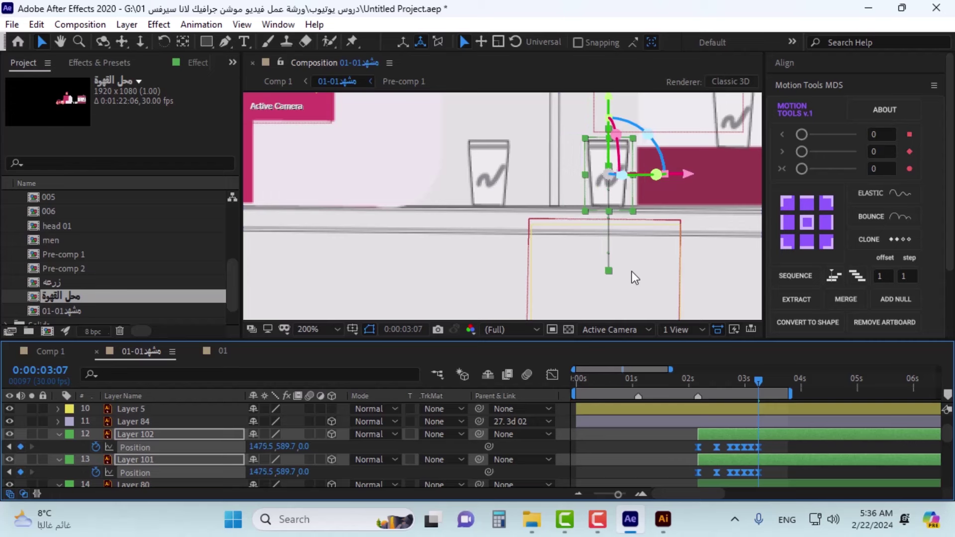
# Step: Shift all position keyframes of the cup copy Layer 101 left to an X position of 1435.5, midway between the other two cups
pyautogui.moveTo(771, 469); pyautogui.dragTo(685, 477)
pyautogui.press('Left')
pyautogui.press('Left')
pyautogui.press('Left')
pyautogui.press('Left')
pyautogui.press('Left')
pyautogui.press('Left')
pyautogui.press('Left')
pyautogui.press('Left')
pyautogui.press('Left')
pyautogui.press('Left')
pyautogui.press('Left')
pyautogui.press('Left')
pyautogui.press('Left')
pyautogui.press('Left')
pyautogui.press('Left')
pyautogui.press('Left')
pyautogui.press('Left')
pyautogui.press('Left')
pyautogui.press('Left')
pyautogui.press('Left')
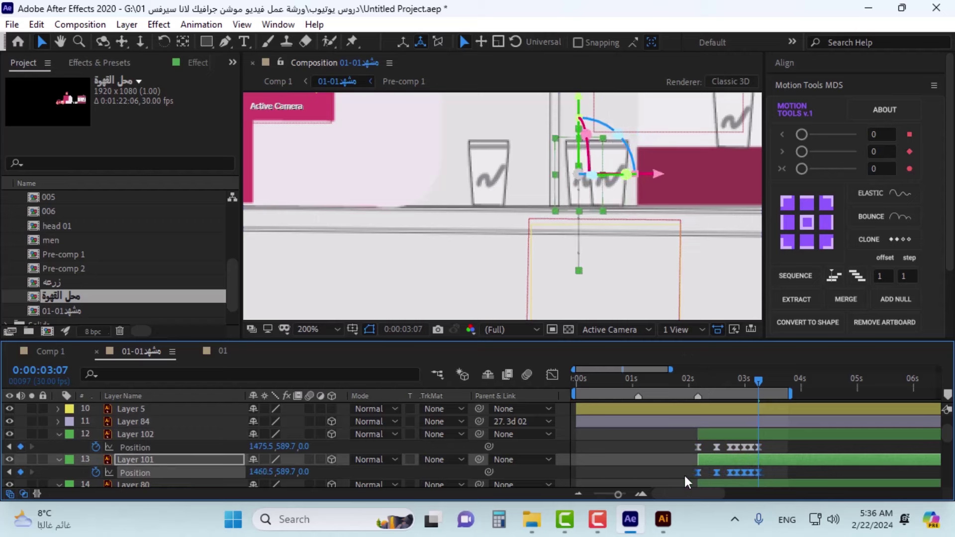
pyautogui.press('Left')
pyautogui.press('Left')
pyautogui.press('Left')
pyautogui.press('Left')
pyautogui.press('Left')
pyautogui.press('Left')
pyautogui.press('Left')
pyautogui.press('Left')
pyautogui.press('Left')
pyautogui.press('Left')
pyautogui.press('Left')
pyautogui.press('Left')
pyautogui.press('Left')
pyautogui.press('Left')
pyautogui.press('Left')
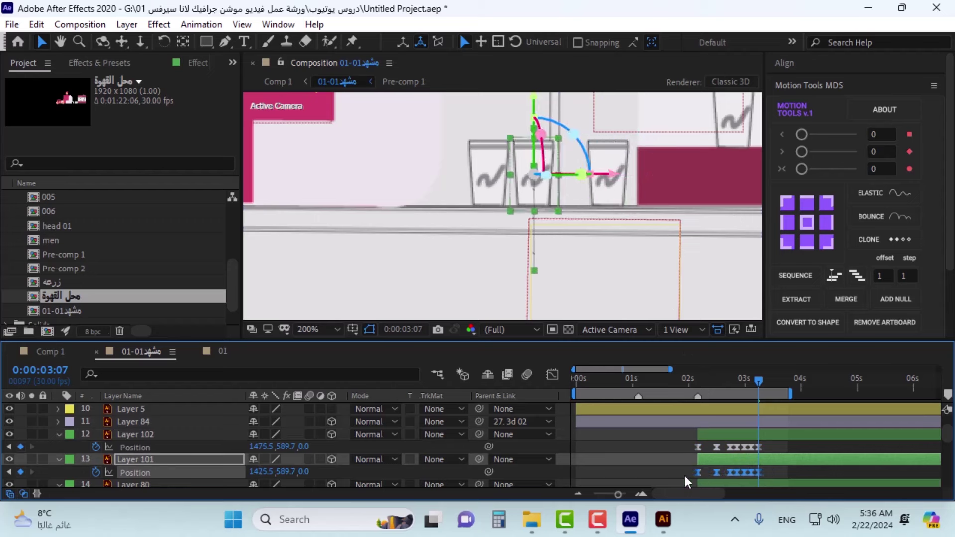
pyautogui.press('Right')
pyautogui.press('Right')
pyautogui.press('Right')
pyautogui.press('Right')
pyautogui.press('Right')
pyautogui.press('Right')
pyautogui.press('Right')
pyautogui.press('Right')
pyautogui.press('Right')
pyautogui.press('Right')
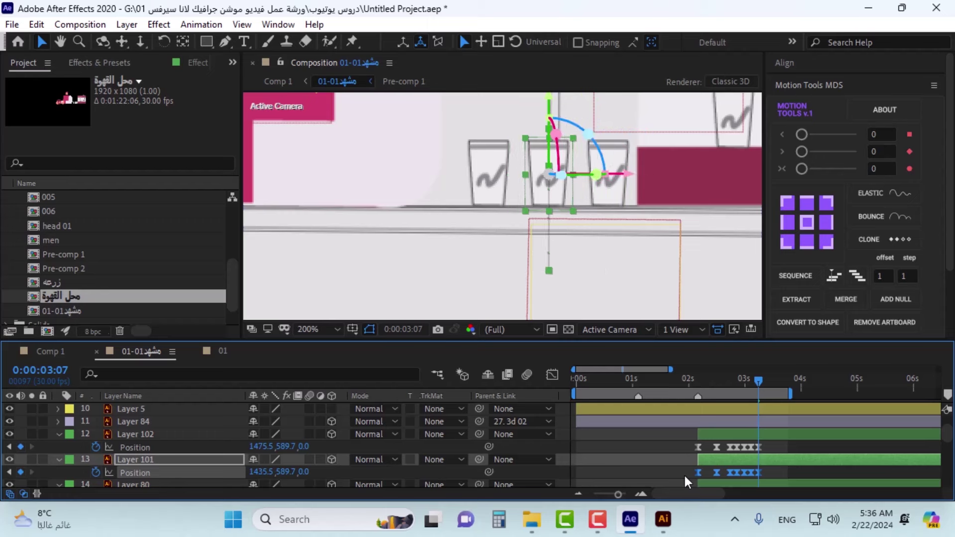
pyautogui.click(674, 440)
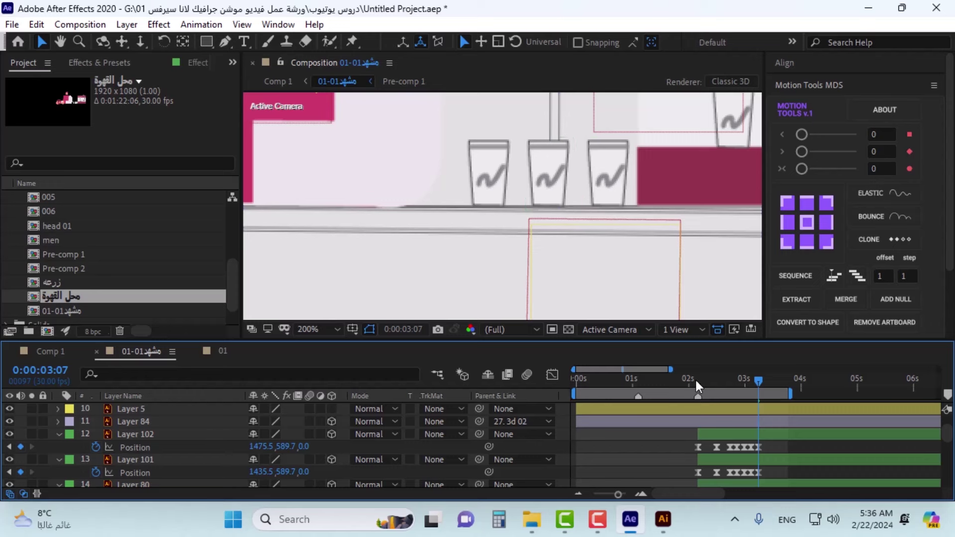
# Step: Stagger the cups' entrances by delaying Layer 101 by two frames and Layer 102 by four frames
pyautogui.moveTo(695, 382)
pyautogui.mouseDown()
pyautogui.moveTo(745, 381)
pyautogui.moveTo(711, 386)
pyautogui.mouseUp()
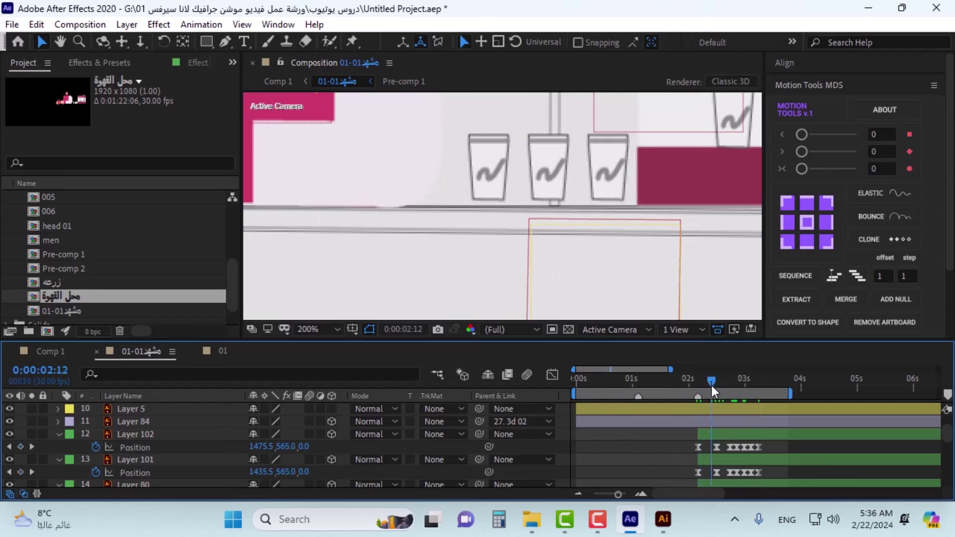
pyautogui.scroll(-2, 736, 428)
pyautogui.scroll(2, 731, 438)
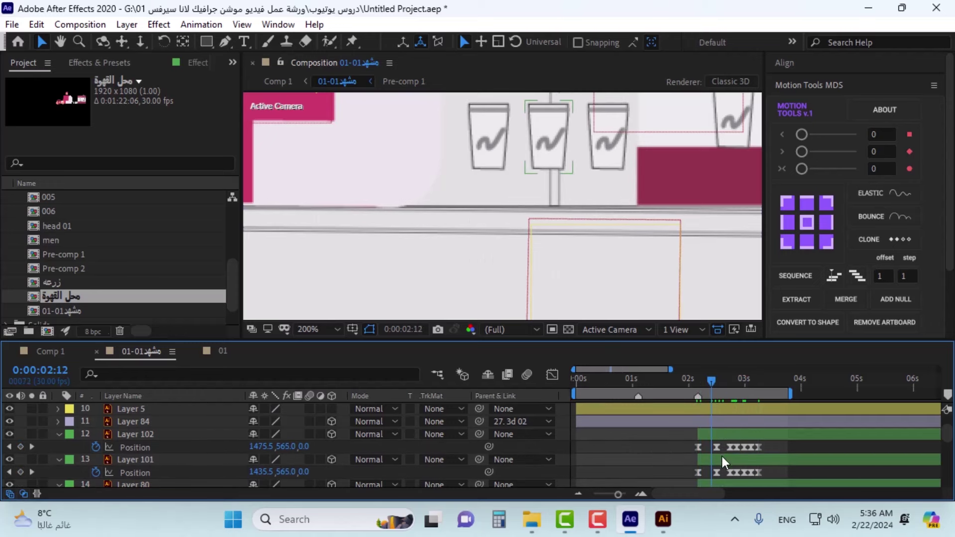
pyautogui.click(723, 457)
pyautogui.keyDown('shift'); pyautogui.click(725, 435); pyautogui.keyUp('shift')
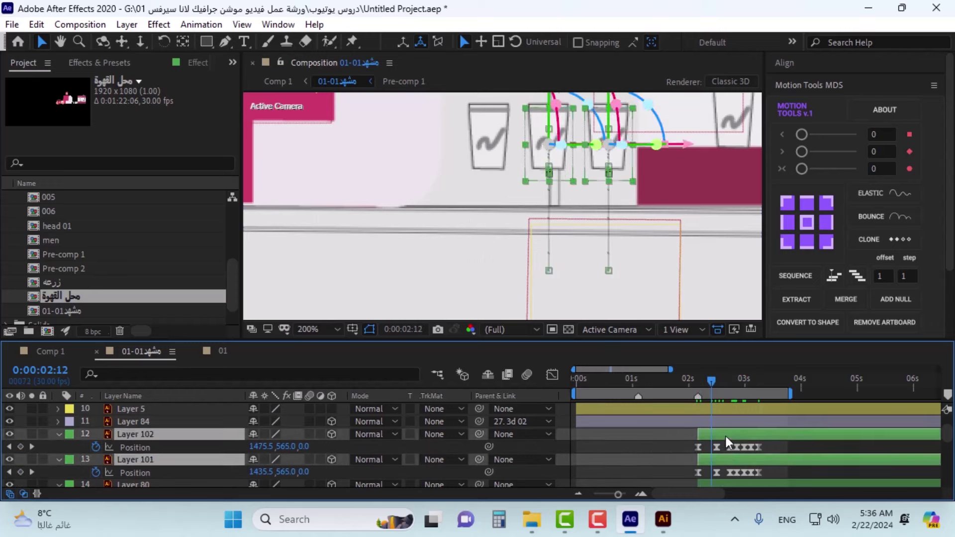
pyautogui.hotkey('alt', 'pagedown')
pyautogui.hotkey('alt', 'pagedown')
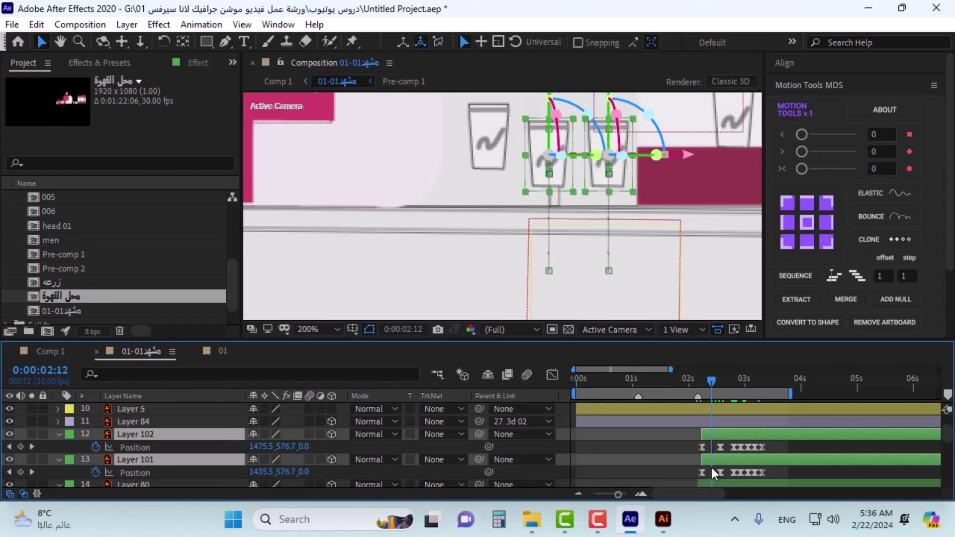
pyautogui.keyDown('ctrl'); pyautogui.click(711, 464); pyautogui.keyUp('ctrl')
pyautogui.hotkey('alt', 'pagedown')
pyautogui.hotkey('alt', 'pagedown')
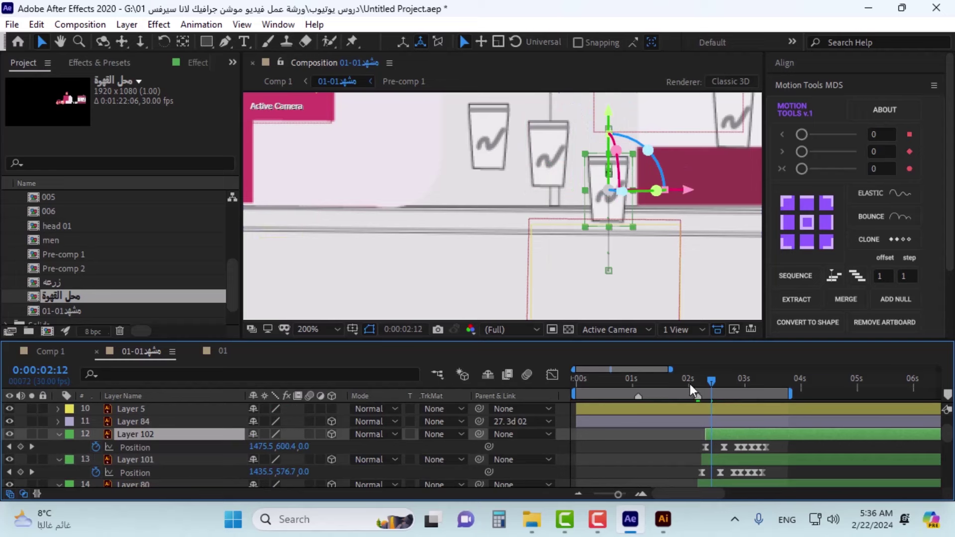
# Step: Preview the staggered bounce of the three cups from just before they enter
pyautogui.press('space')
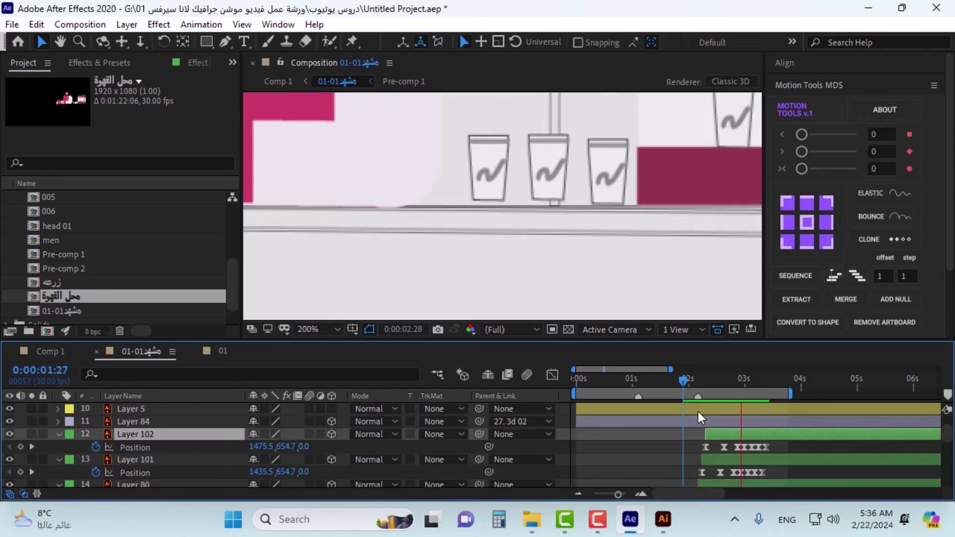
pyautogui.moveTo(706, 392); pyautogui.dragTo(698, 391)
pyautogui.press('space')
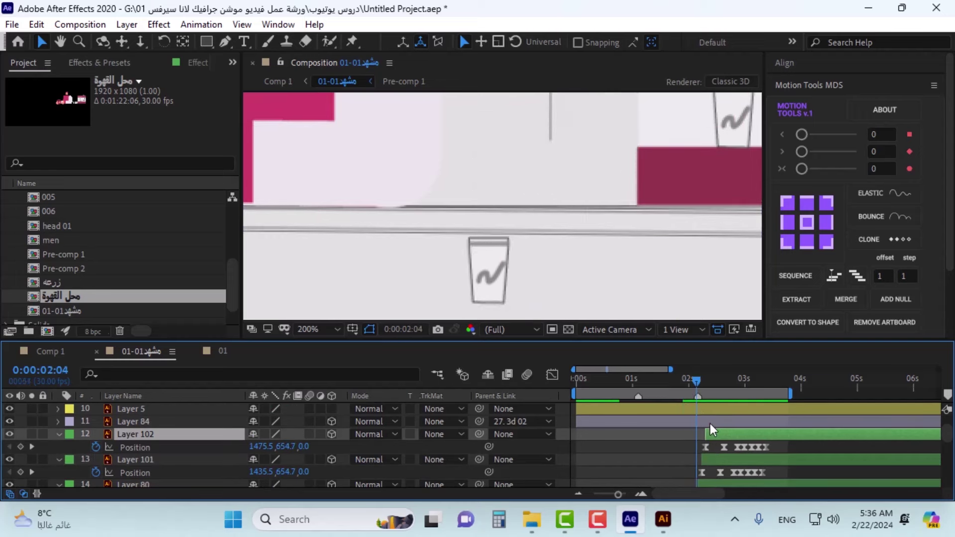
pyautogui.press('space')
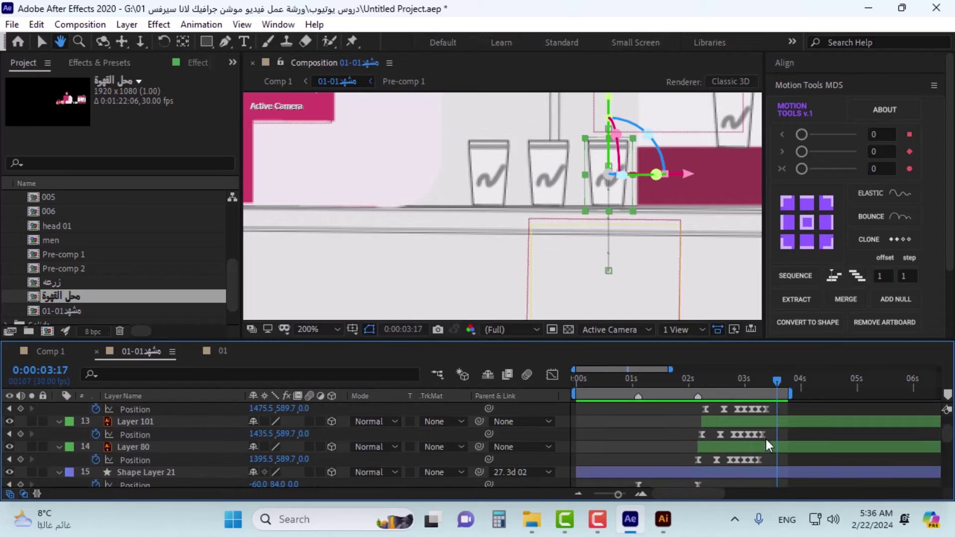
# Step: Pre-compose the three cup layers, Layer 102, Layer 101 and Layer 80, as "cup" and trim the new layer's start to 0:00:02:04
pyautogui.click(736, 443)
pyautogui.keyDown('shift'); pyautogui.click(737, 444); pyautogui.keyUp('shift')
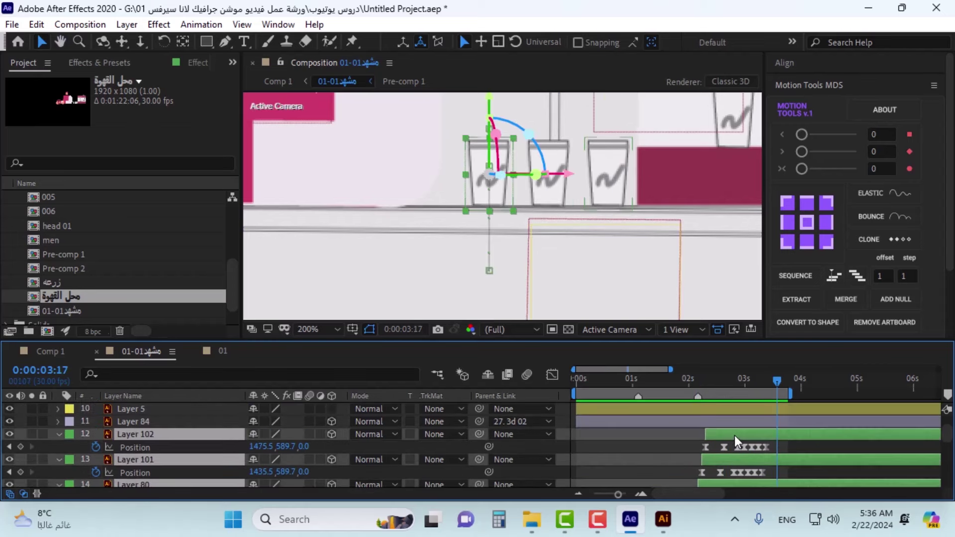
pyautogui.hotkey('ctrl', 'shift', 'c')
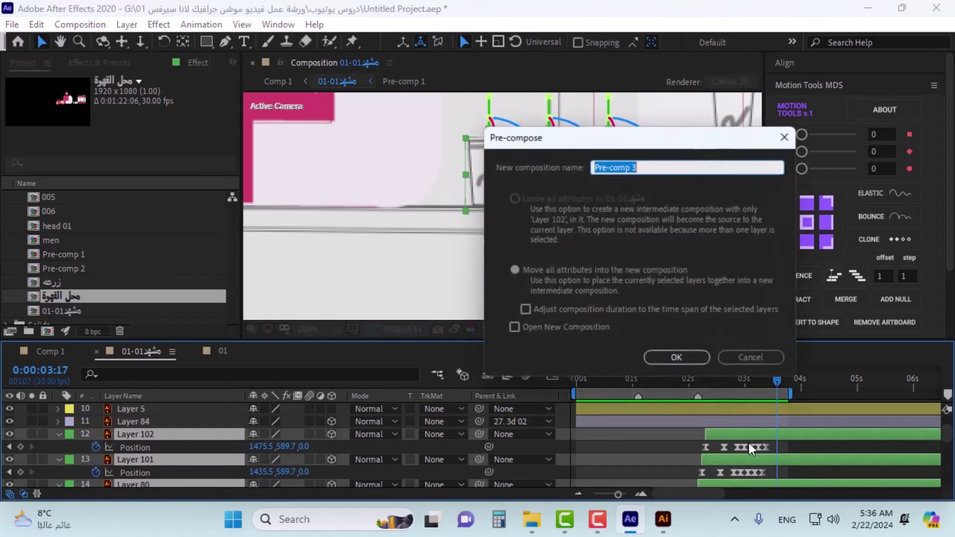
pyautogui.write('c')
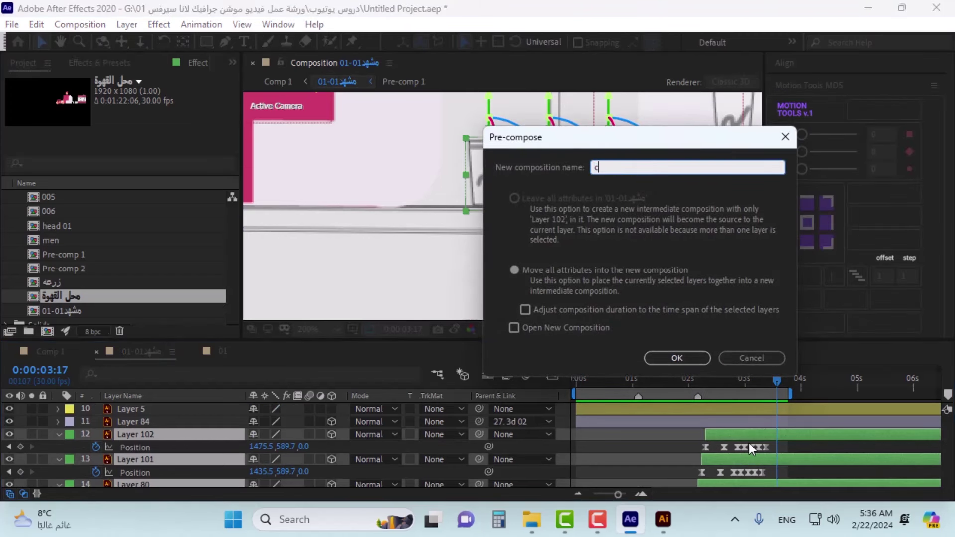
pyautogui.write('up')
pyautogui.press('Return')
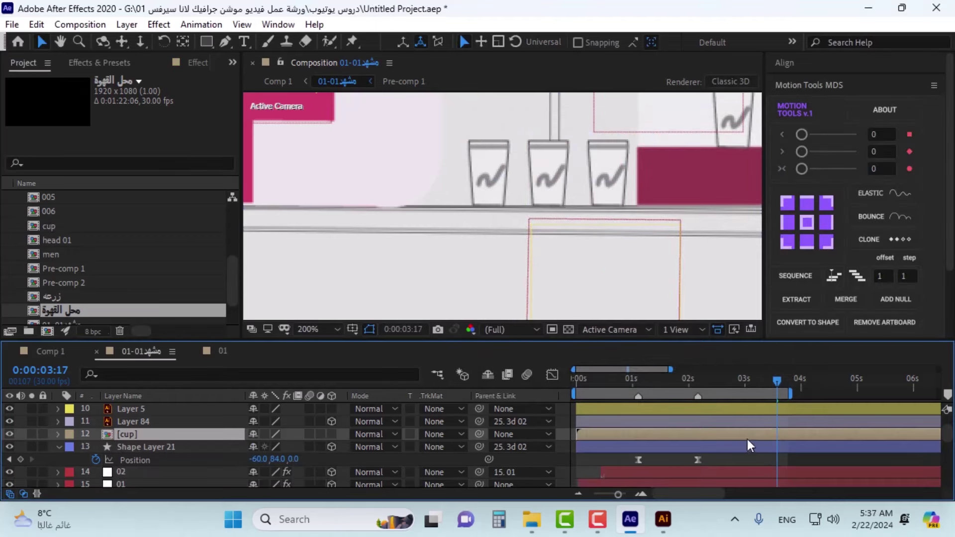
pyautogui.moveTo(686, 379); pyautogui.dragTo(698, 390)
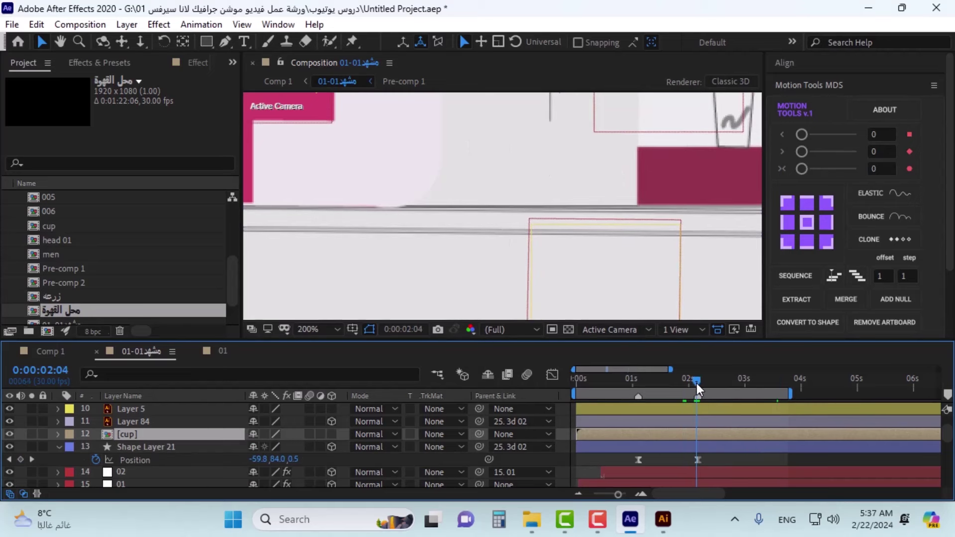
pyautogui.hotkey('alt', '[')
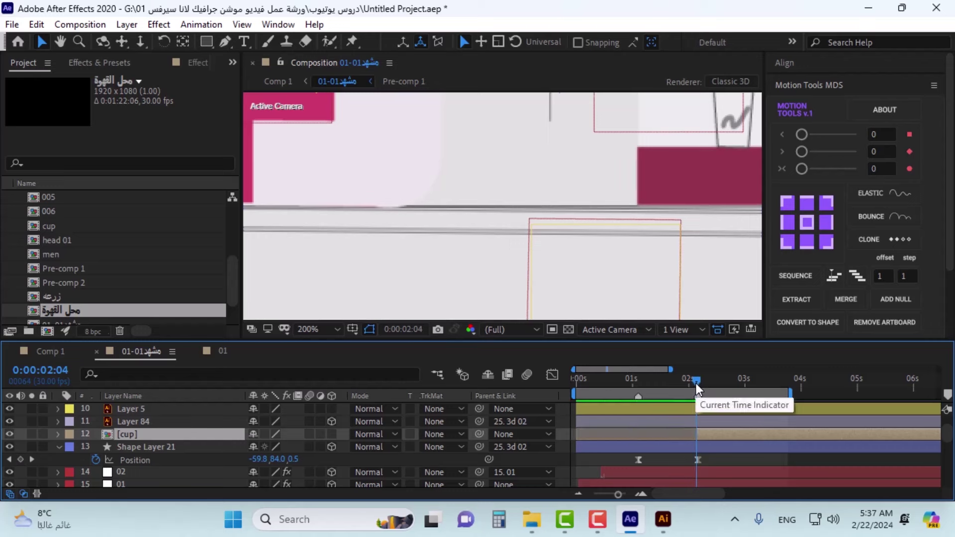
# Step: Draw a rectangular mask on the cup layer at 0:00:03:04, enclosing the three cups down to the counter
pyautogui.moveTo(695, 385); pyautogui.dragTo(725, 379)
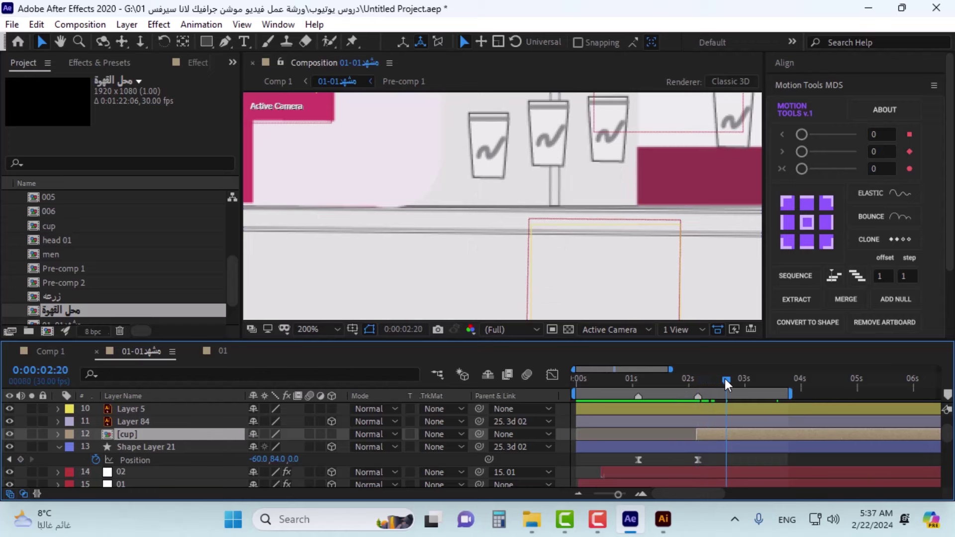
pyautogui.moveTo(725, 378); pyautogui.dragTo(751, 373)
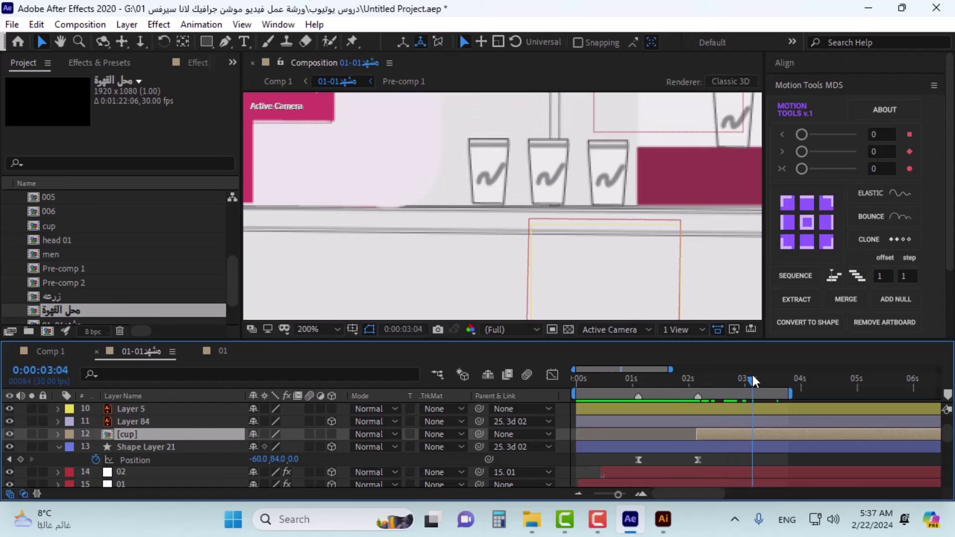
pyautogui.scroll(-4, 592, 159)
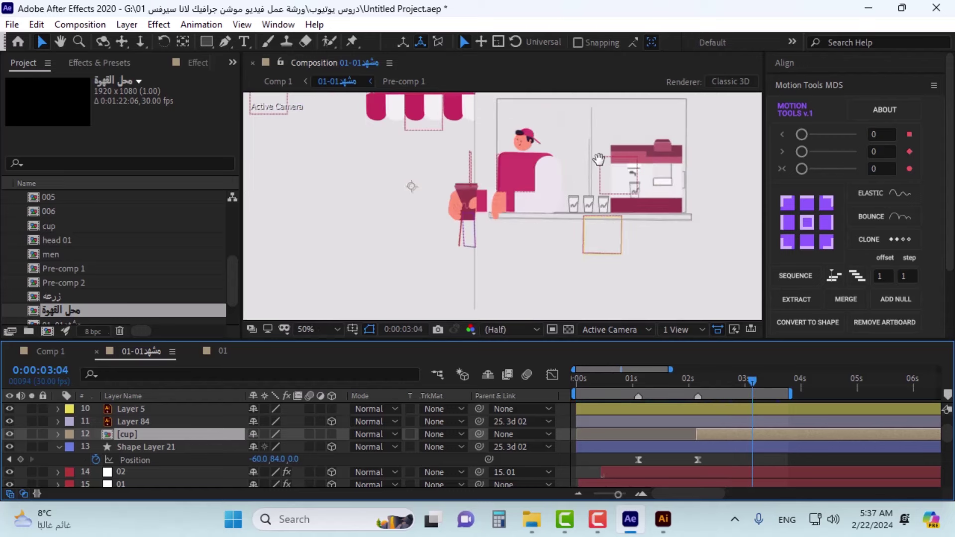
pyautogui.press('h')
pyautogui.moveTo(593, 159); pyautogui.dragTo(580, 176)
pyautogui.click(206, 42)
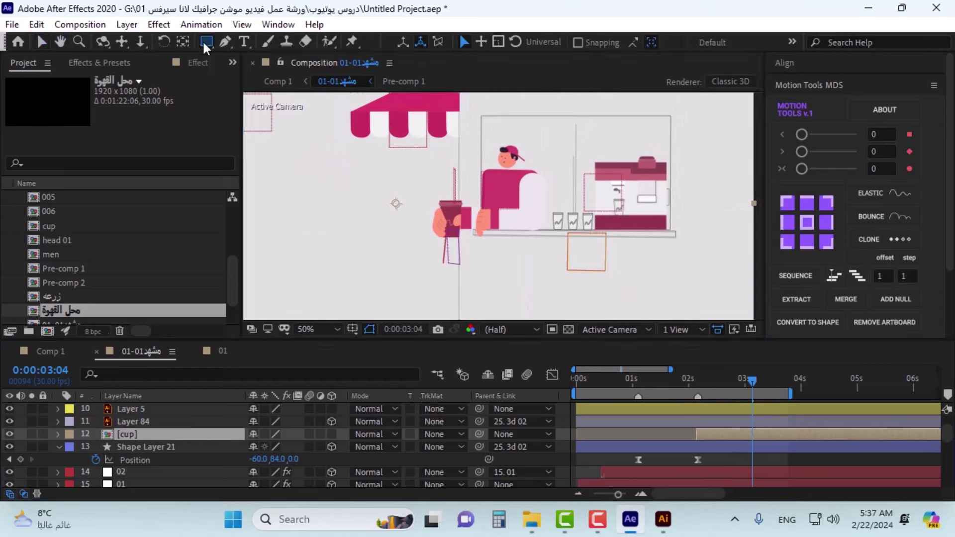
pyautogui.scroll(4, 560, 222)
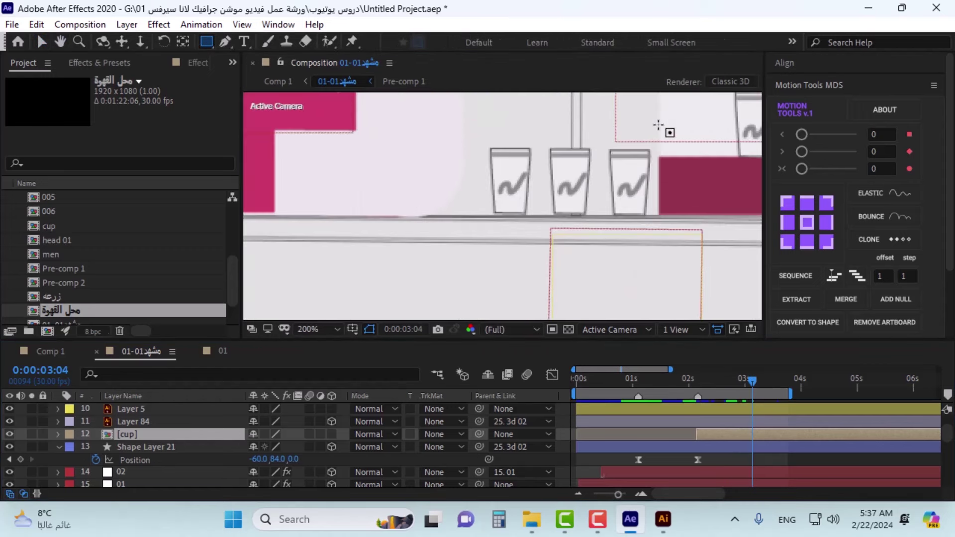
pyautogui.scroll(-2, 661, 109)
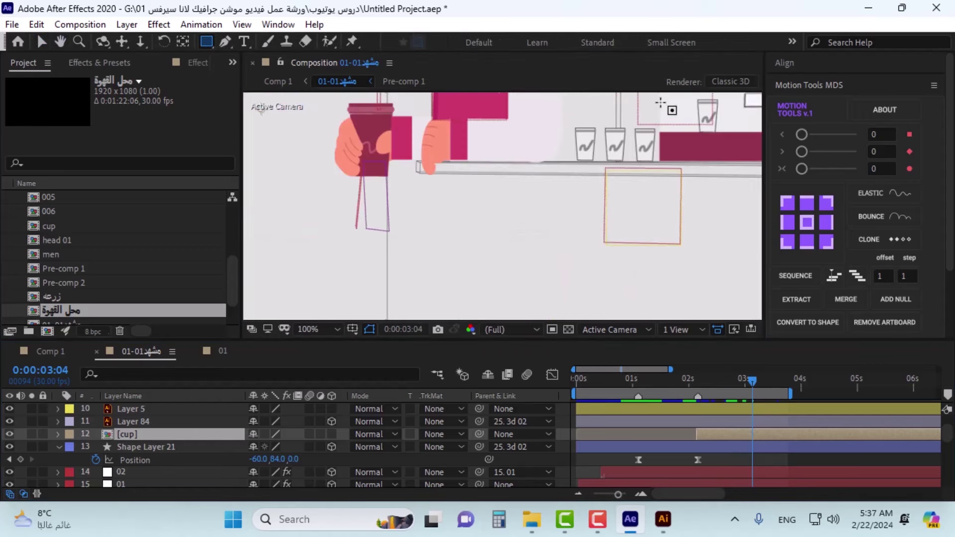
pyautogui.moveTo(661, 103); pyautogui.dragTo(570, 163)
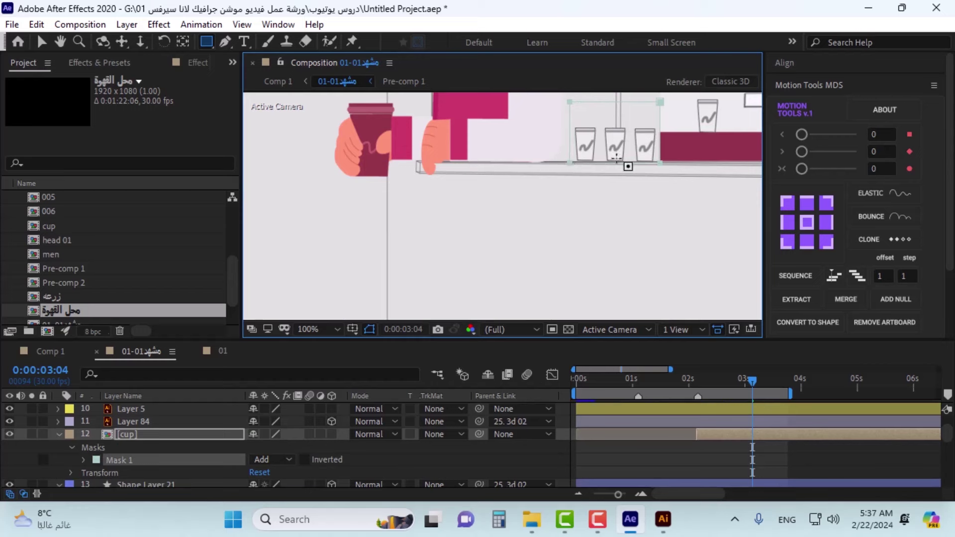
# Step: Raise both lower corners of the cup layer's mask to align its bottom edge with the counter's top line
pyautogui.scroll(3, 629, 156)
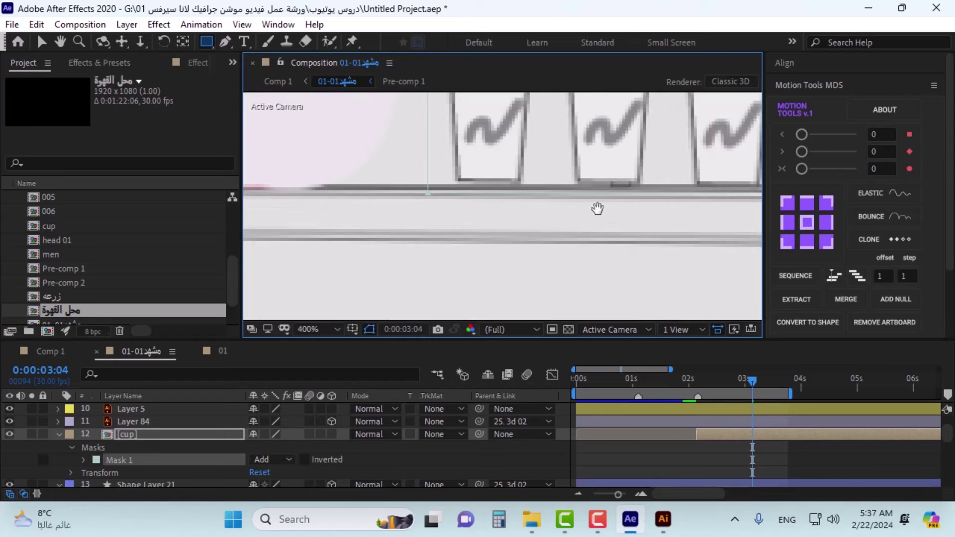
pyautogui.scroll(3, 480, 241)
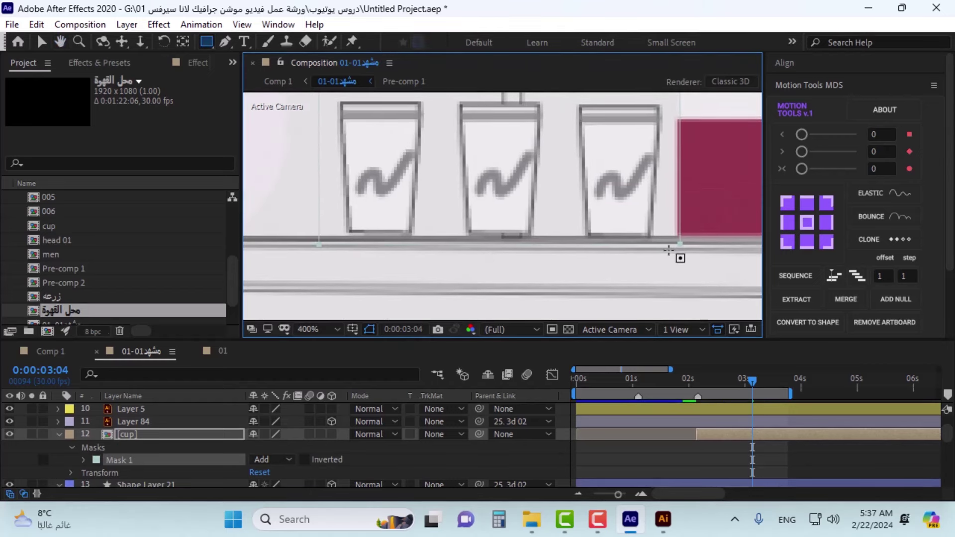
pyautogui.click(42, 44)
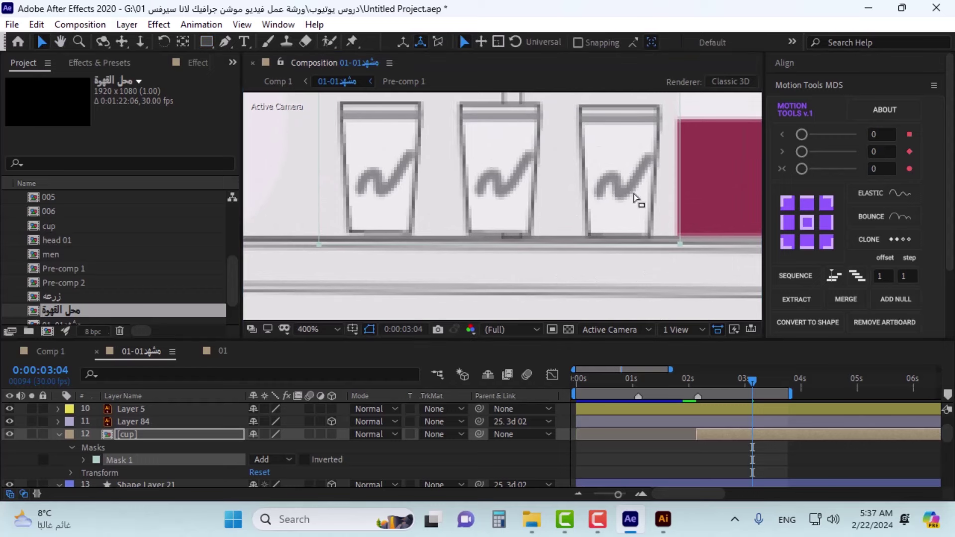
pyautogui.click(691, 241)
pyautogui.moveTo(679, 244); pyautogui.dragTo(677, 235)
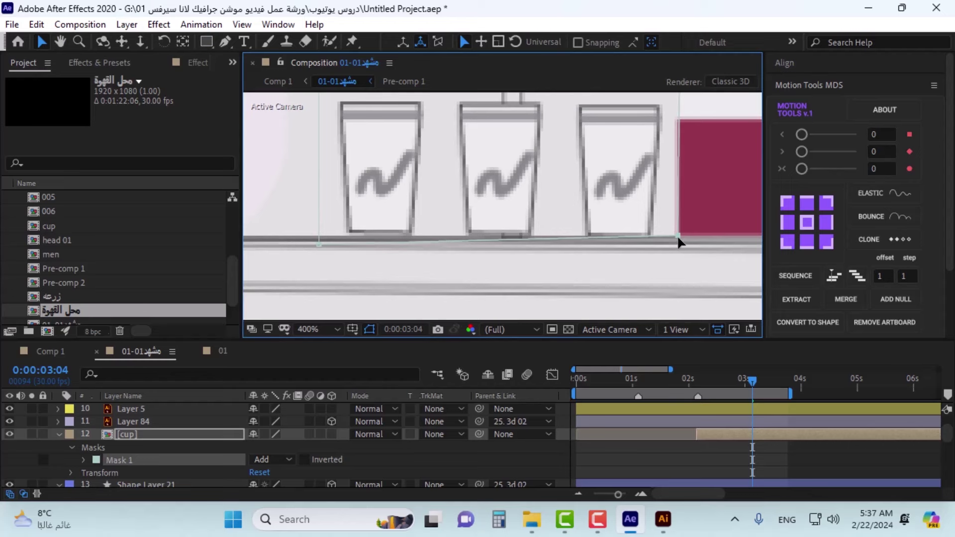
pyautogui.scroll(-4, 518, 240)
pyautogui.scroll(5, 465, 217)
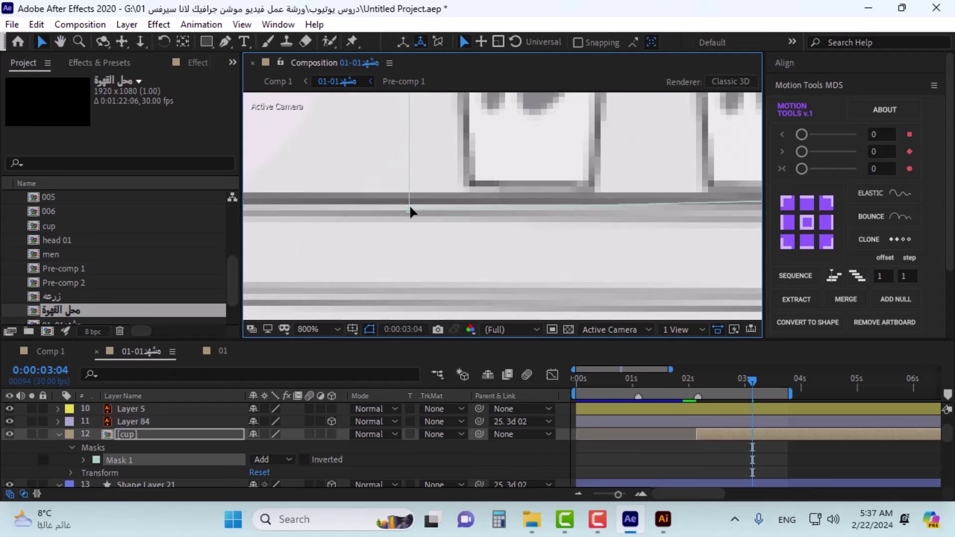
pyautogui.moveTo(409, 206); pyautogui.dragTo(410, 195)
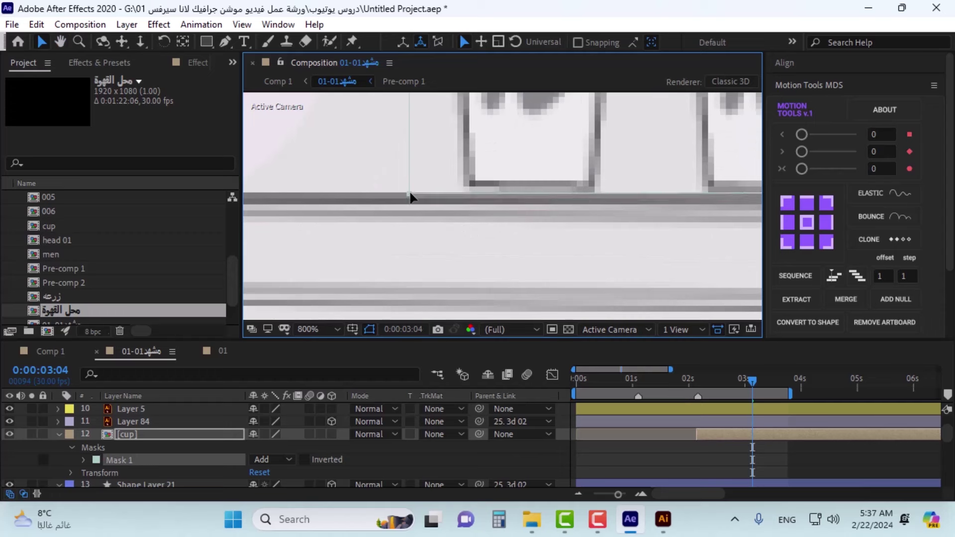
pyautogui.moveTo(410, 198); pyautogui.dragTo(410, 196)
pyautogui.scroll(-6, 499, 207)
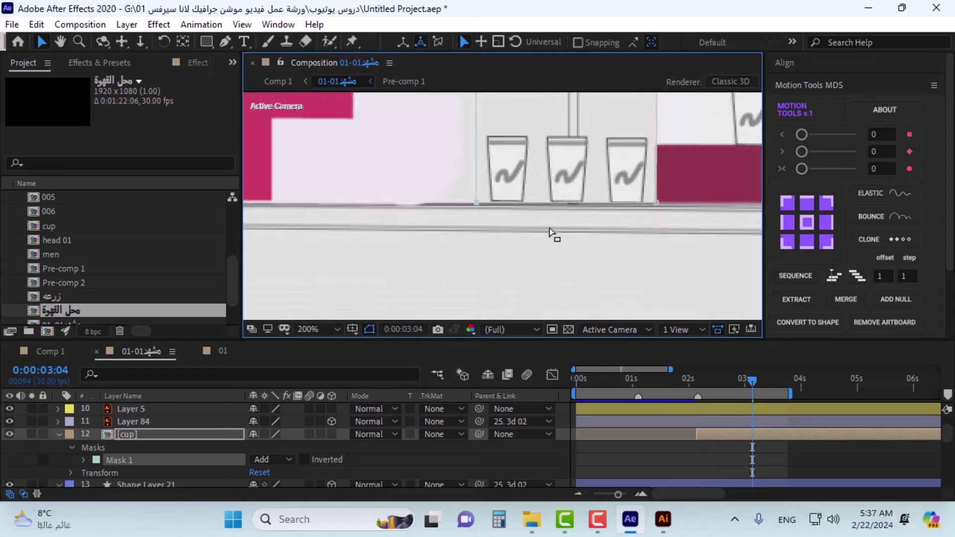
# Step: Preview the scene with the masked cups rising from behind the counter
pyautogui.moveTo(696, 384)
pyautogui.mouseDown()
pyautogui.moveTo(751, 369)
pyautogui.moveTo(690, 383)
pyautogui.mouseUp()
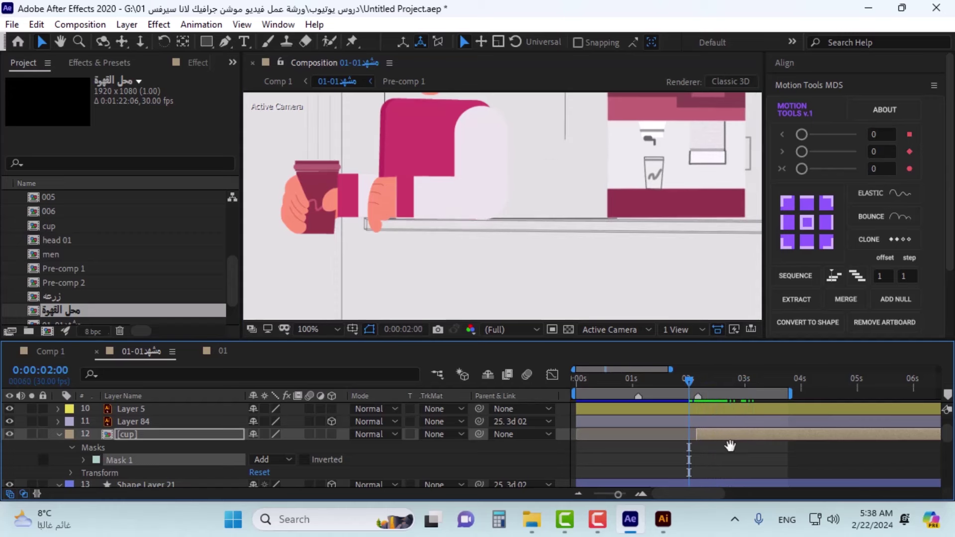
pyautogui.press('space')
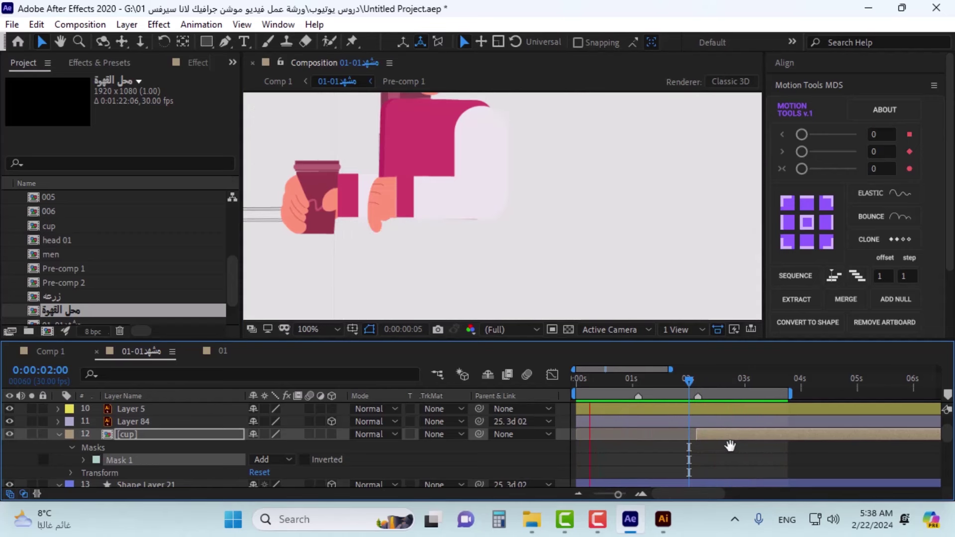
pyautogui.press('space')
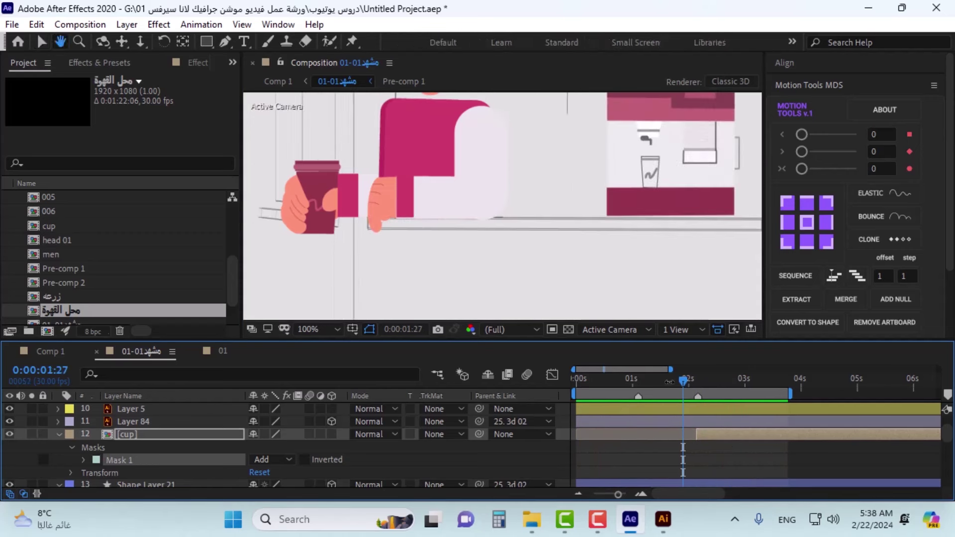
# Step: Solo the reference video layer in Comp 1 and scrub to 0:00:01:29 to examine how its counter scene appears
pyautogui.click(46, 351)
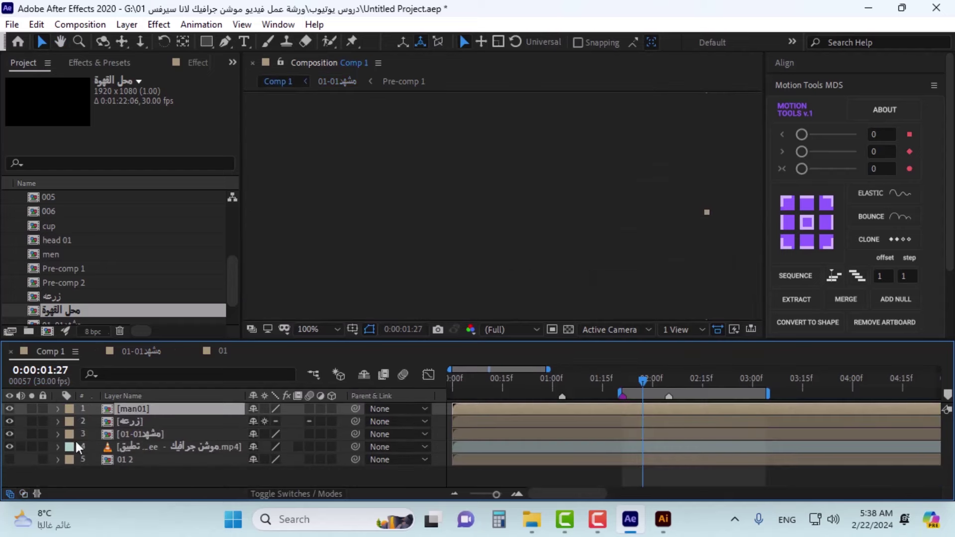
pyautogui.click(21, 447)
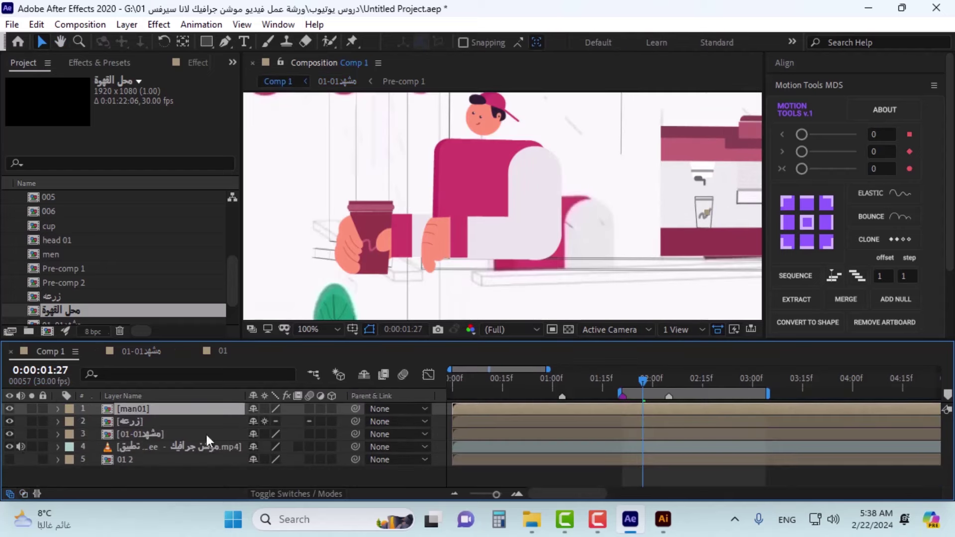
pyautogui.click(31, 447)
pyautogui.moveTo(646, 380)
pyautogui.mouseDown()
pyautogui.moveTo(689, 377)
pyautogui.moveTo(635, 377)
pyautogui.moveTo(646, 377)
pyautogui.mouseUp()
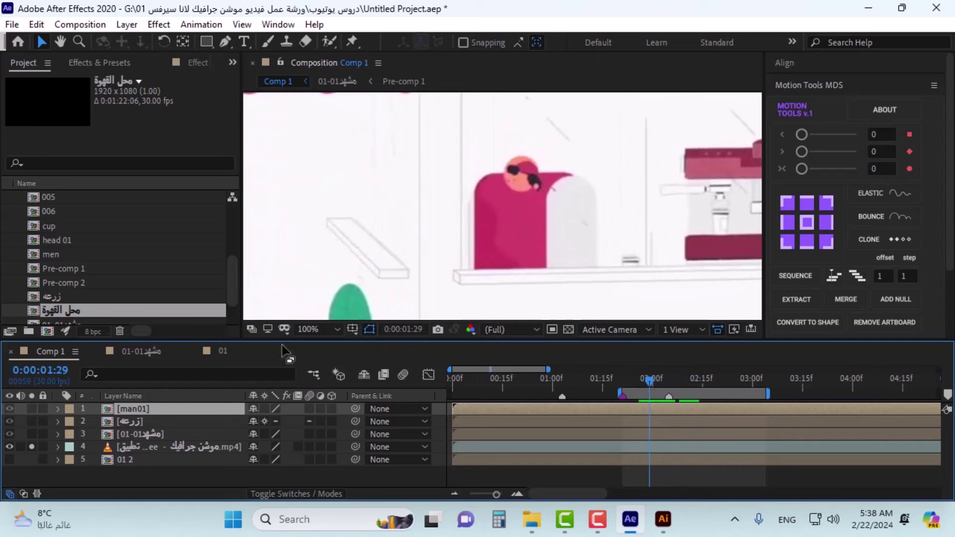
# Step: Return to the coffee-shop scene composition and scrub up to 0:00:02:22 to check the salesman, coffee machine and cups
pyautogui.click(219, 351)
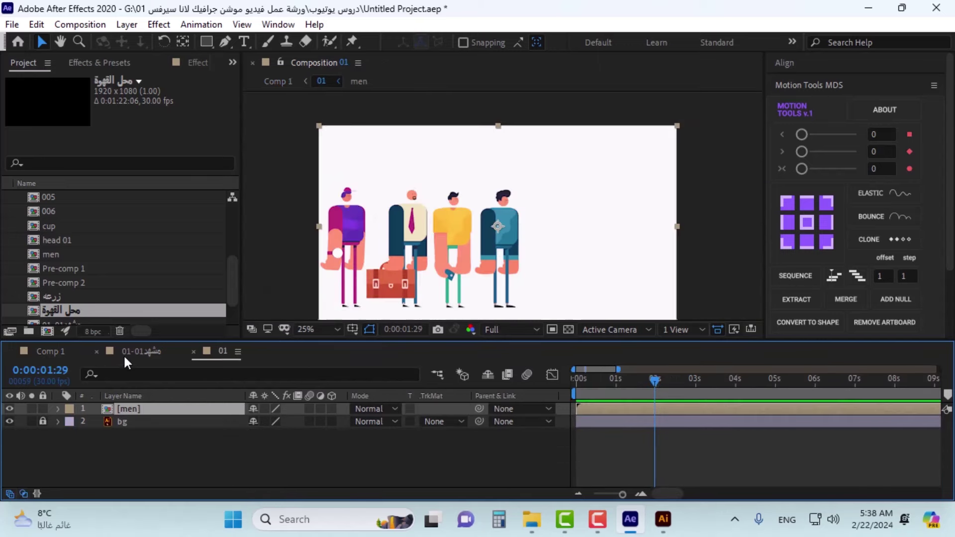
pyautogui.click(125, 352)
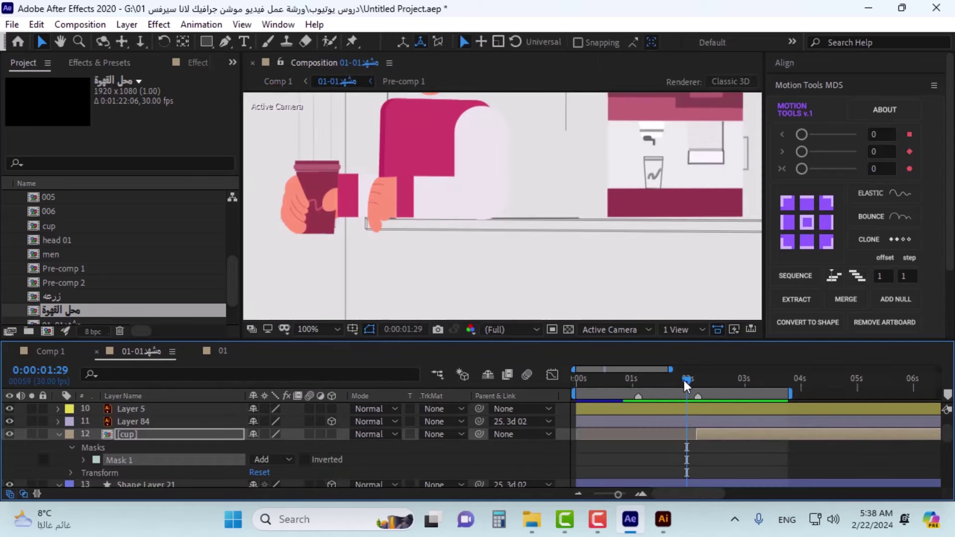
pyautogui.moveTo(687, 382); pyautogui.dragTo(667, 383)
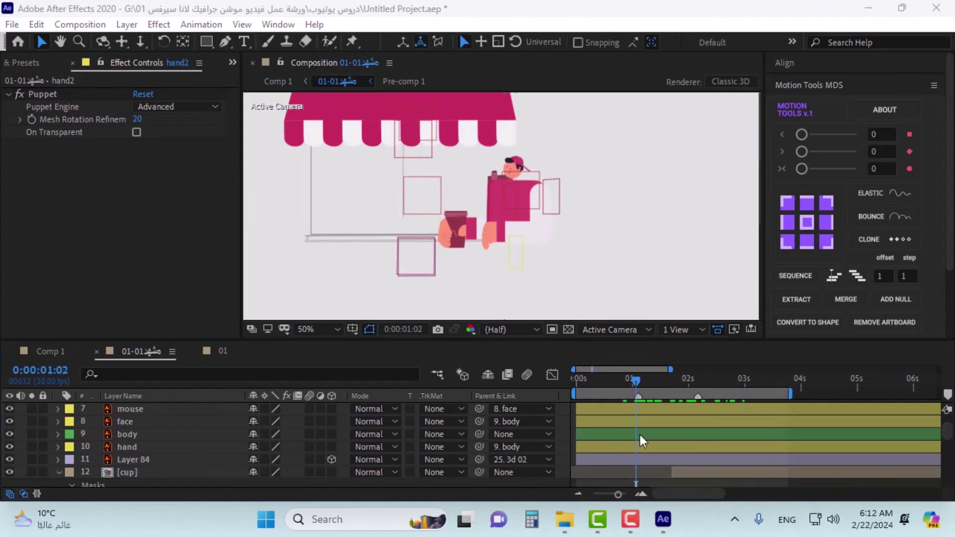
pyautogui.click(642, 381)
pyautogui.moveTo(662, 385); pyautogui.dragTo(730, 383)
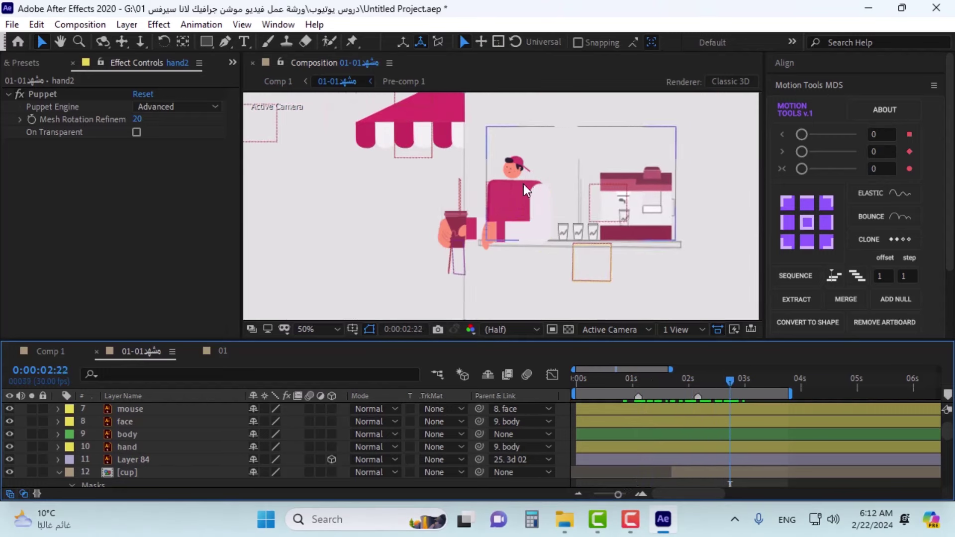
# Step: Pre-compose the salesman's layers, from hand2 down to hand, together with Layer 84 as "sales"
pyautogui.click(141, 458)
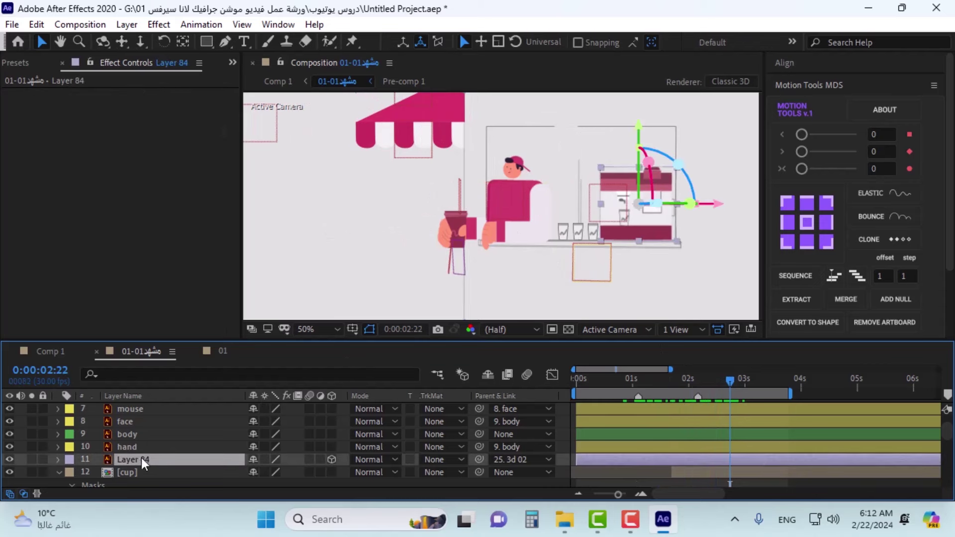
pyautogui.scroll(3, 132, 433)
pyautogui.hotkey('ctrl', 'a')
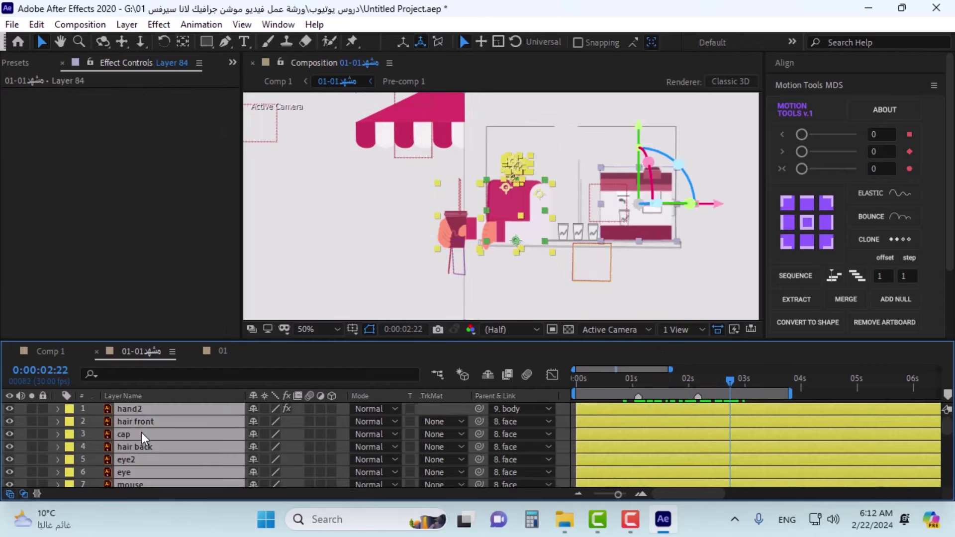
pyautogui.hotkey('ctrl', 'shift', 'c')
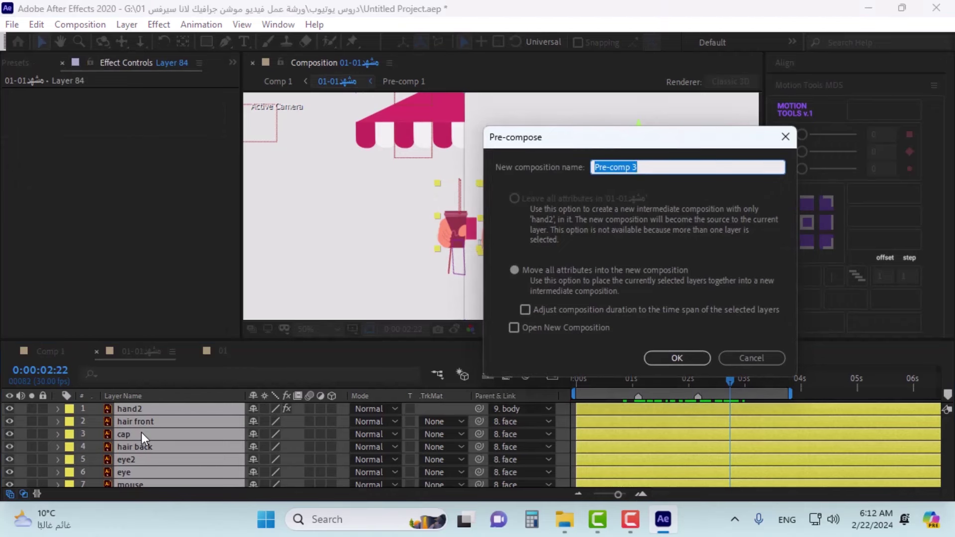
pyautogui.write('sa')
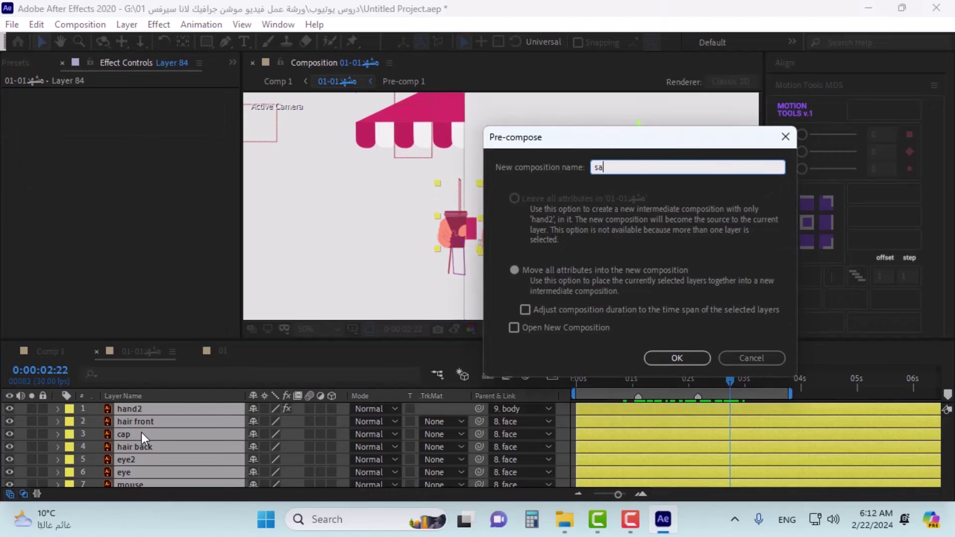
pyautogui.write('les')
pyautogui.press('Return')
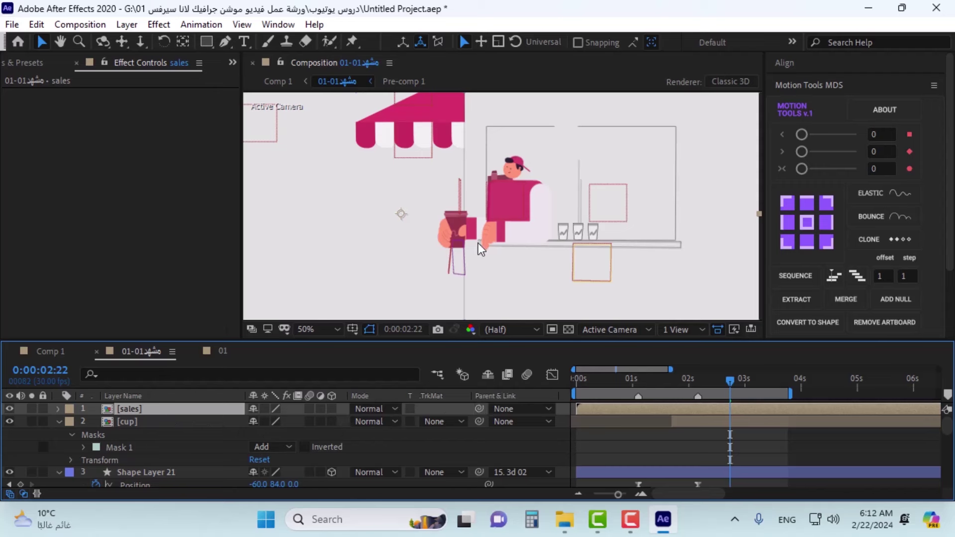
# Step: Move the sales layer so it starts close to the cup layer's start, and parent it to 3d 02 at 0:00:03:20
pyautogui.scroll(2, 553, 207)
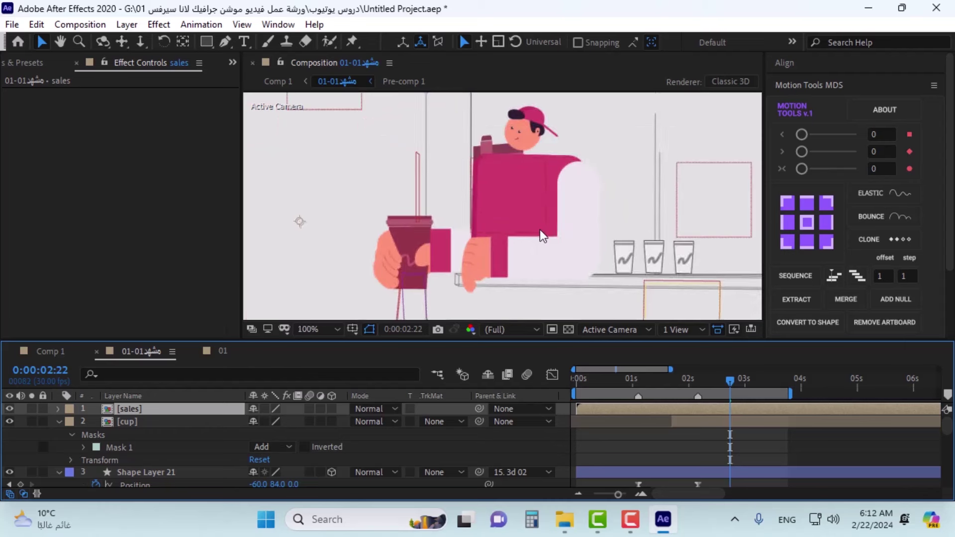
pyautogui.scroll(-2, 532, 261)
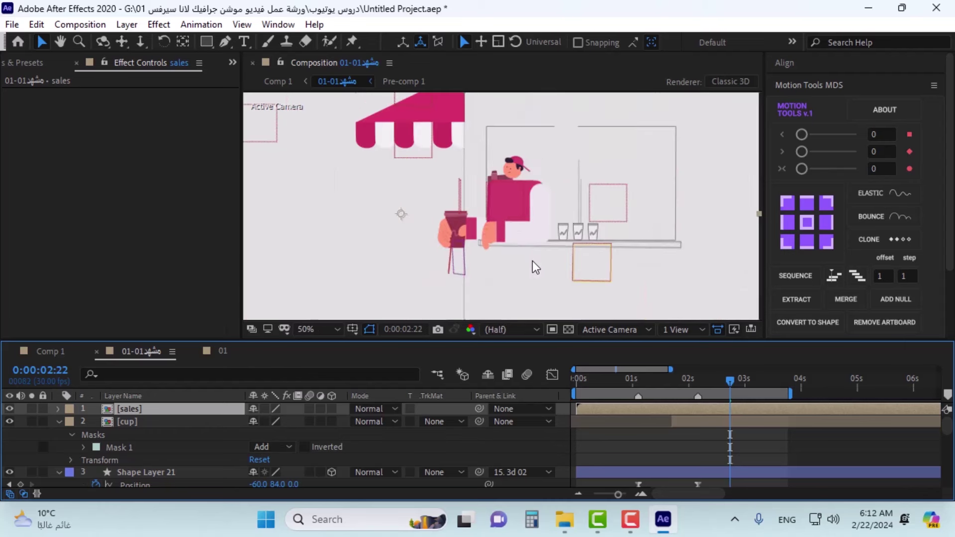
pyautogui.scroll(2, 527, 241)
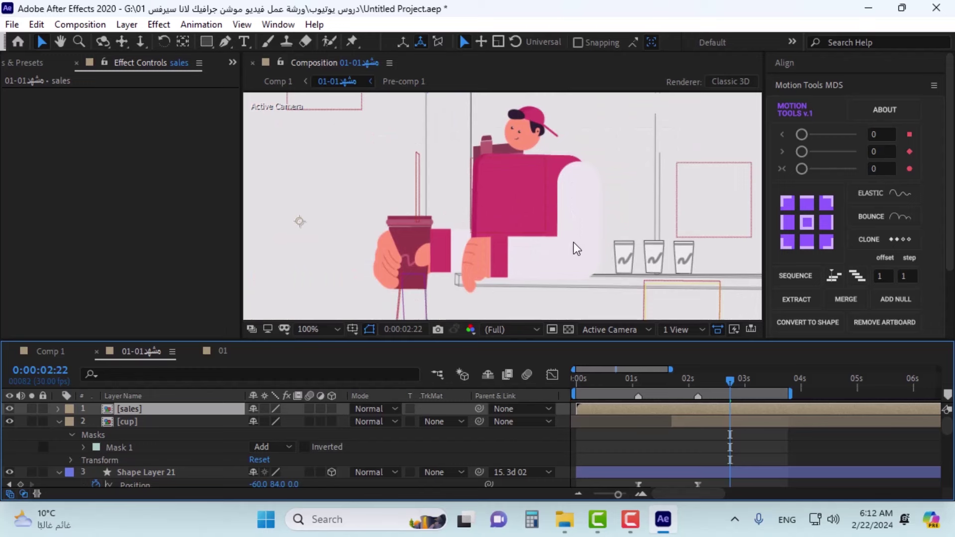
pyautogui.click(674, 391)
pyautogui.moveTo(602, 407); pyautogui.dragTo(781, 380)
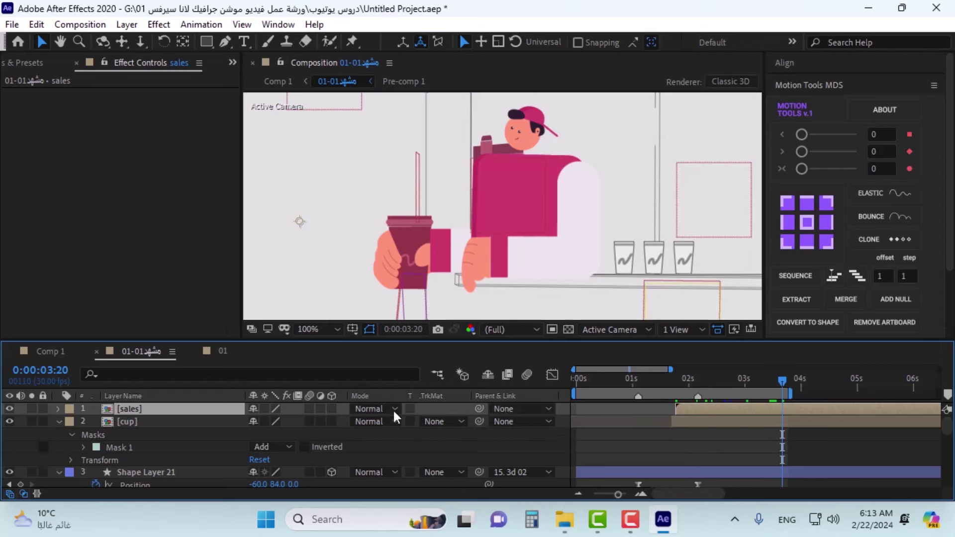
pyautogui.click(509, 410)
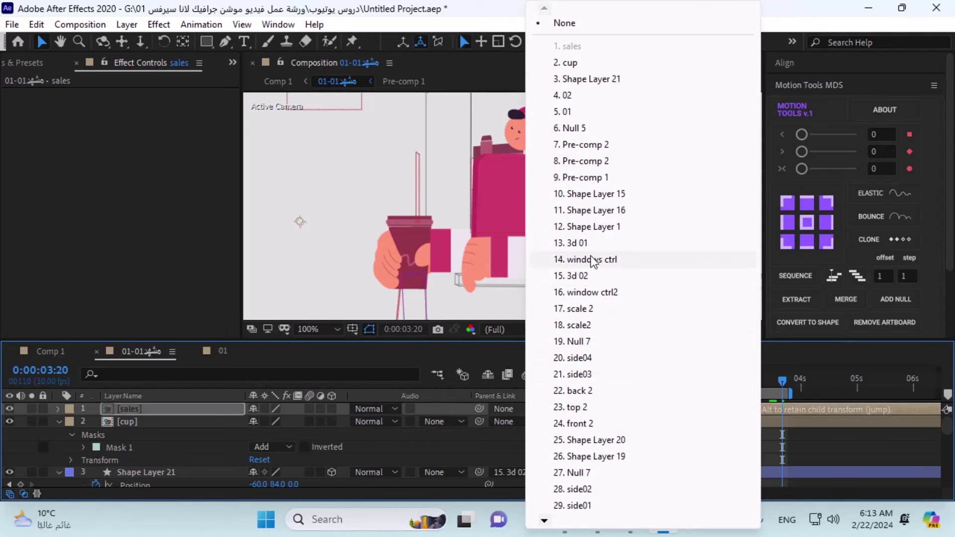
pyautogui.click(589, 275)
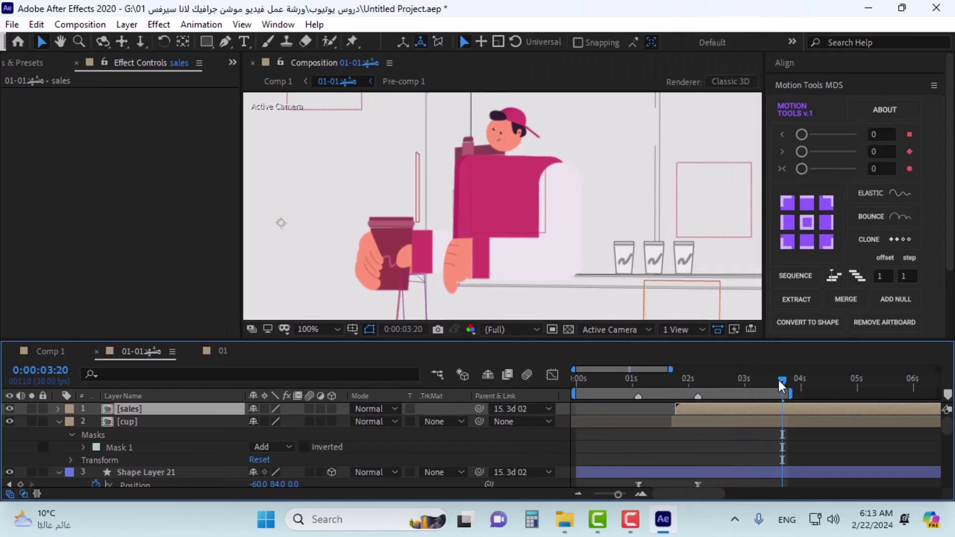
# Step: Shift the sales and cup layers slightly earlier in time and scrub around 0:00:02:10 to check the cups' entrance
pyautogui.moveTo(780, 382); pyautogui.dragTo(698, 384)
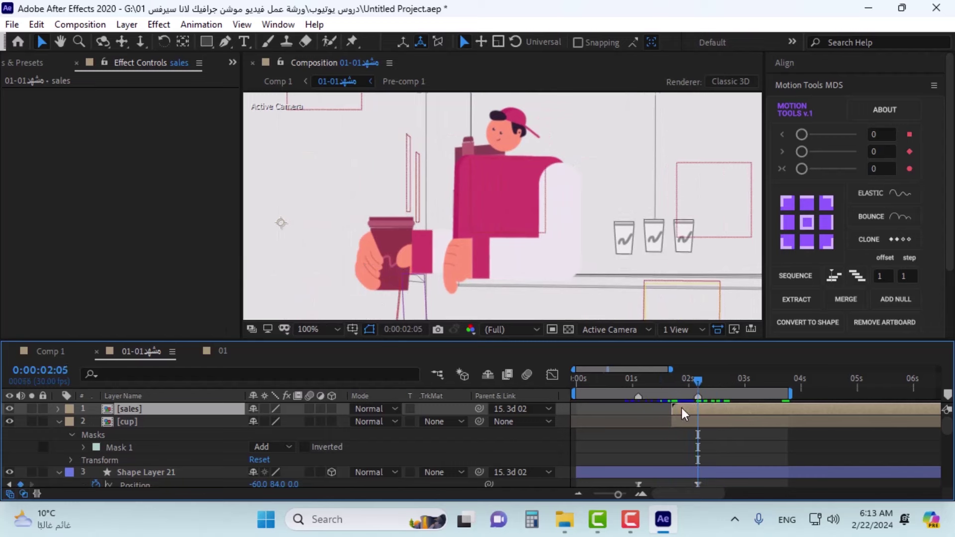
pyautogui.moveTo(670, 386); pyautogui.dragTo(702, 387)
pyautogui.click(685, 419)
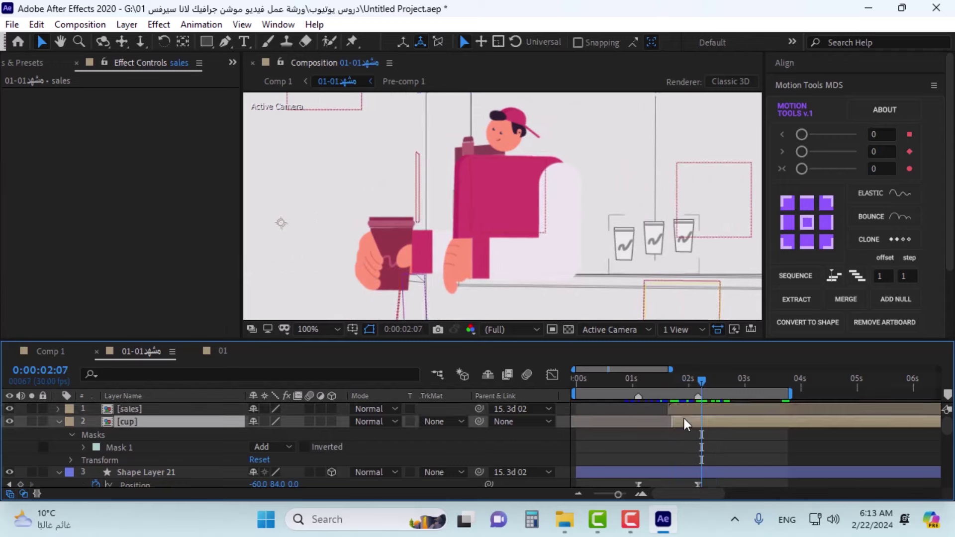
pyautogui.moveTo(667, 386); pyautogui.dragTo(708, 384)
pyautogui.press(',')
pyautogui.scroll(-2, 148, 440)
pyautogui.scroll(2, 157, 425)
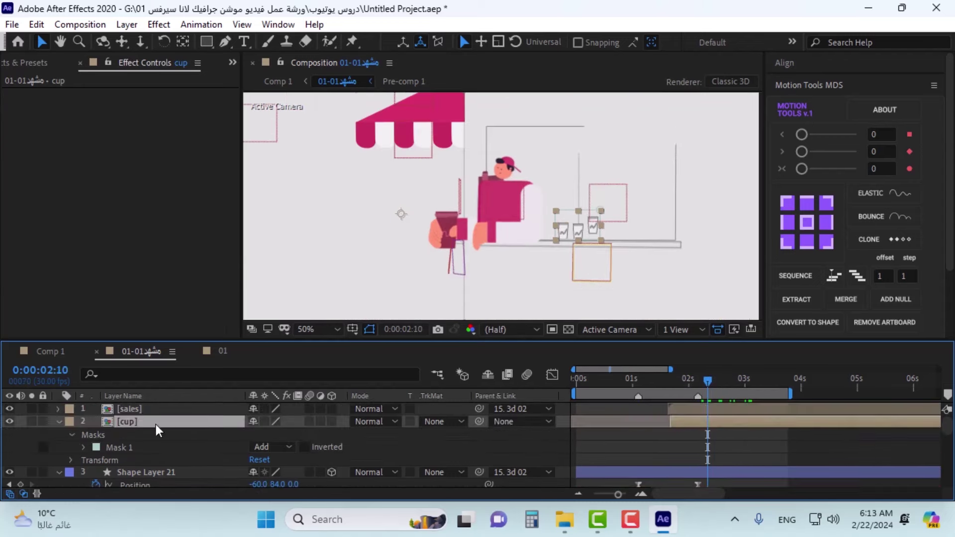
# Step: Undo the sales pre-composition and the layer changes made since, back to the separate salesman layers and Layer 84
pyautogui.click(146, 410)
pyautogui.click(141, 421)
pyautogui.moveTo(708, 380); pyautogui.dragTo(684, 453)
pyautogui.hotkey('ctrl', 'Up')
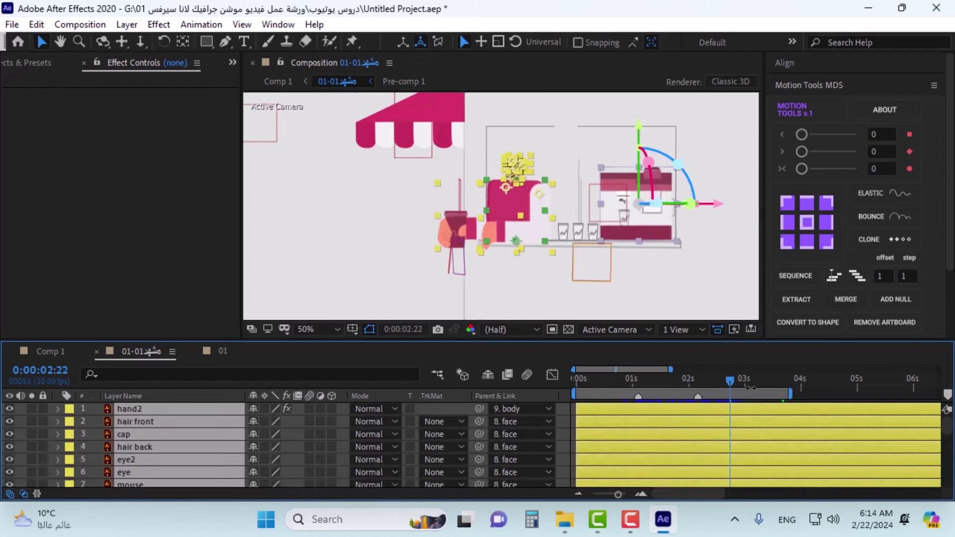
# Step: Pre-compose only the salesman's layers, hand2 through hand, as "sales", leaving out Layer 84, and make the new layer 3D
pyautogui.click(822, 382)
pyautogui.press('F2')
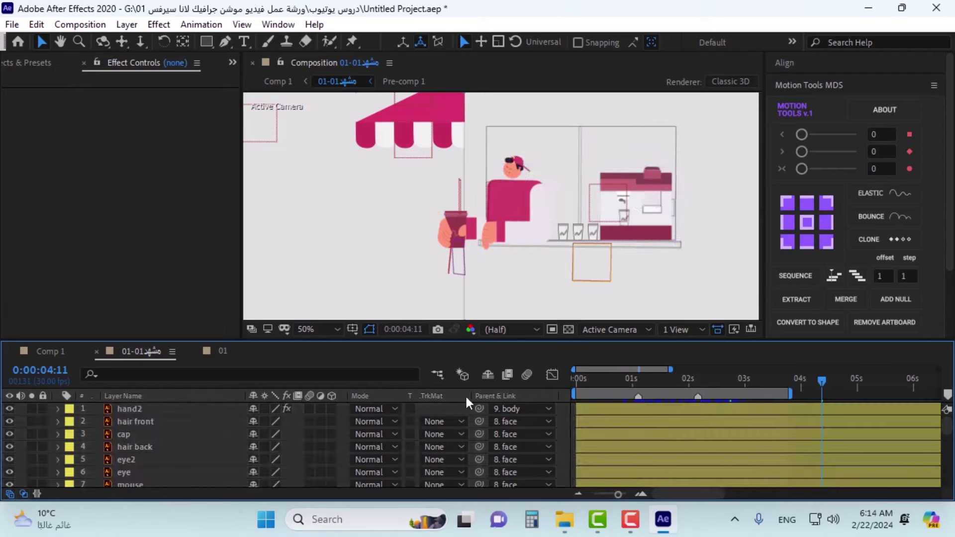
pyautogui.click(147, 408)
pyautogui.scroll(-3, 154, 428)
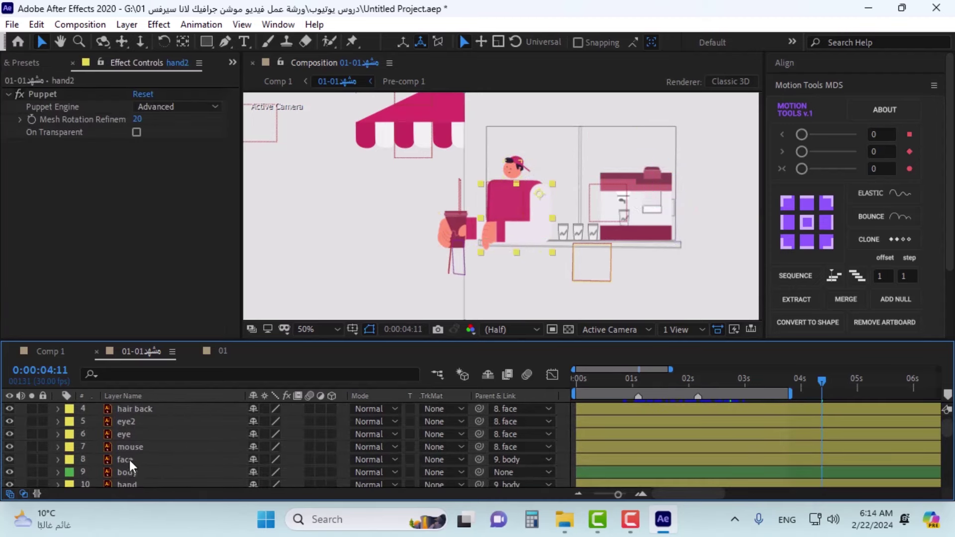
pyautogui.keyDown('shift'); pyautogui.click(129, 461); pyautogui.keyUp('shift')
pyautogui.keyDown('shift'); pyautogui.click(166, 469); pyautogui.keyUp('shift')
pyautogui.scroll(-3, 159, 453)
pyautogui.keyDown('shift'); pyautogui.click(149, 447); pyautogui.keyUp('shift')
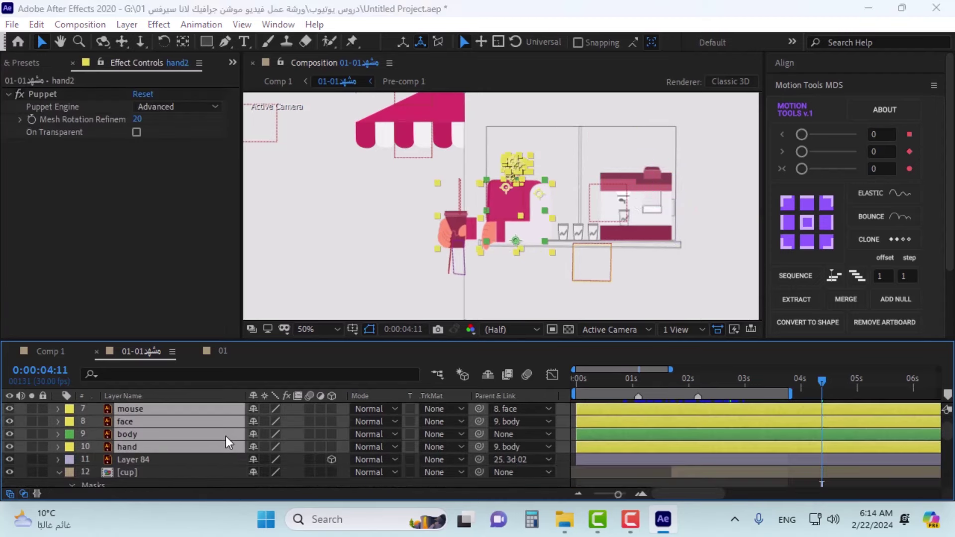
pyautogui.hotkey('ctrl', 'shift', 'c')
pyautogui.write('sales')
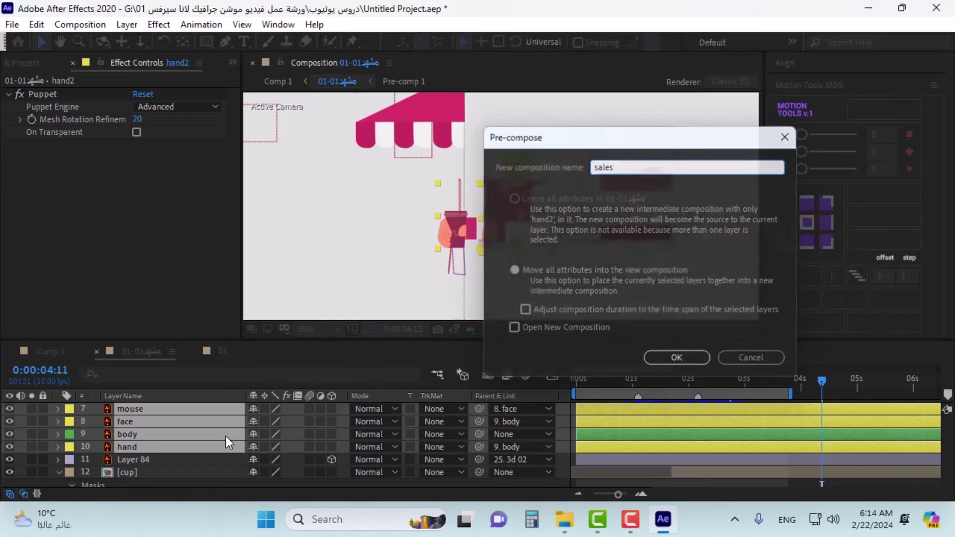
pyautogui.press('Return')
pyautogui.scroll(3, 171, 422)
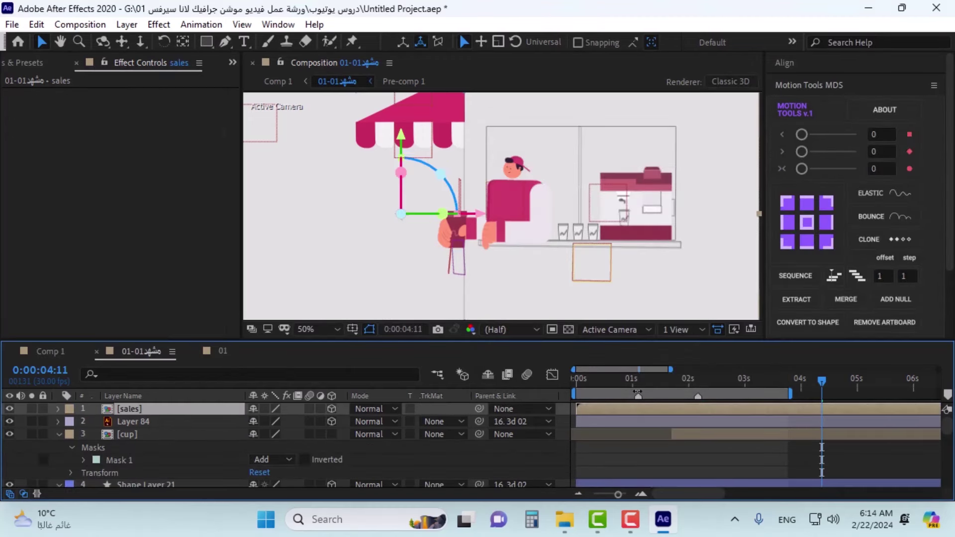
pyautogui.click(785, 381)
# Step: Try making all layers inside the sales composition 3D, revert them to 2D, and return to the coffee-shop scene composition
pyautogui.doubleClick(164, 416)
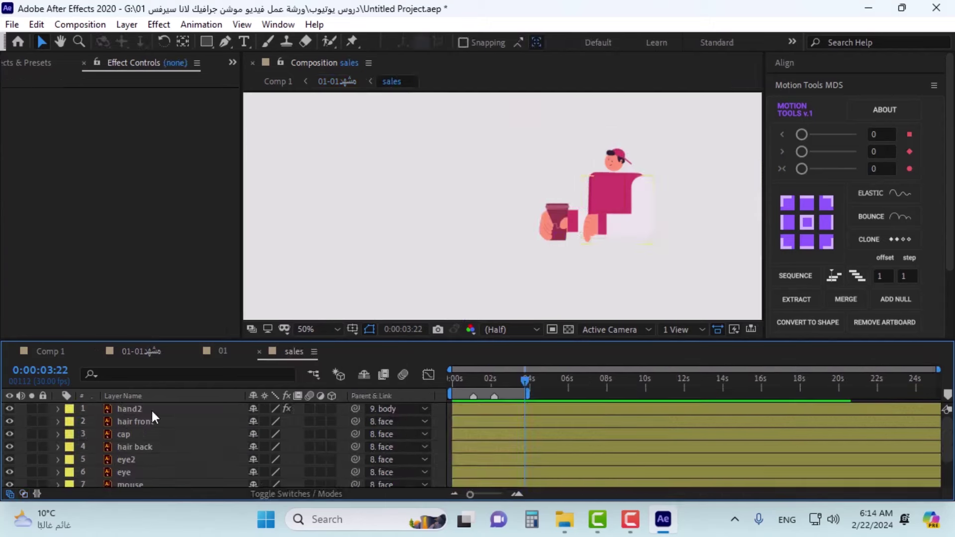
pyautogui.hotkey('ctrl', 'a')
pyautogui.scroll(-2, 141, 480)
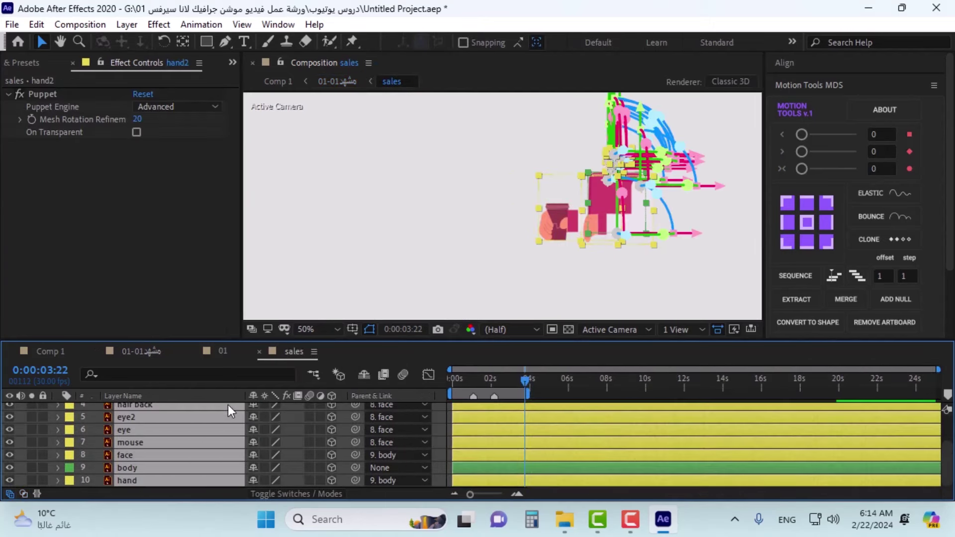
pyautogui.moveTo(329, 472); pyautogui.dragTo(332, 408)
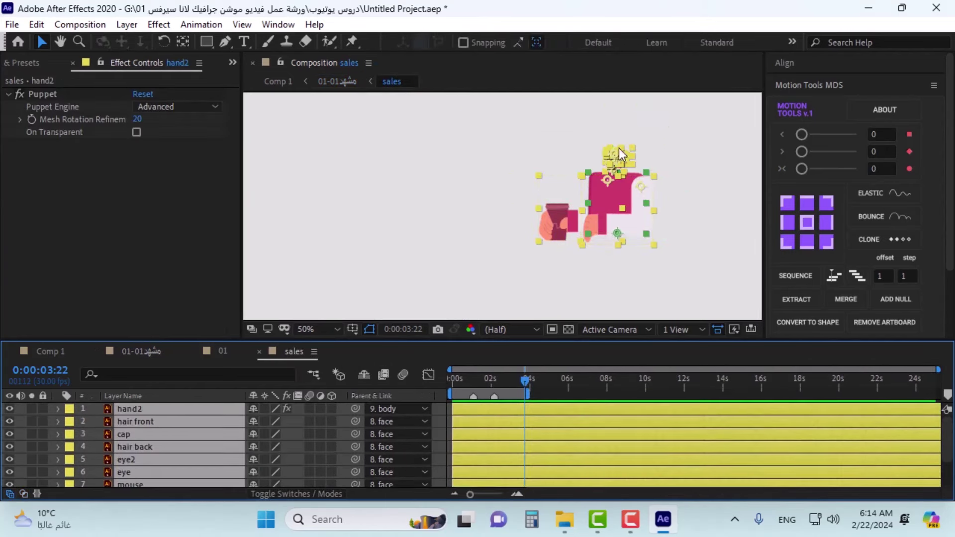
pyautogui.click(172, 351)
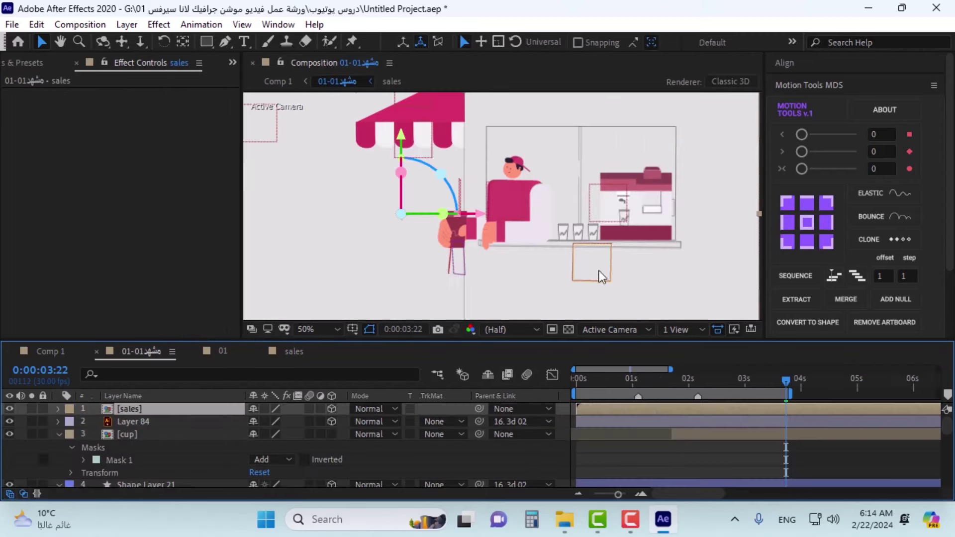
# Step: Trim the sales layer's start to 0:00:01:21, parent it to the 3d 02 layer, and scrub its entrance
pyautogui.click(673, 386)
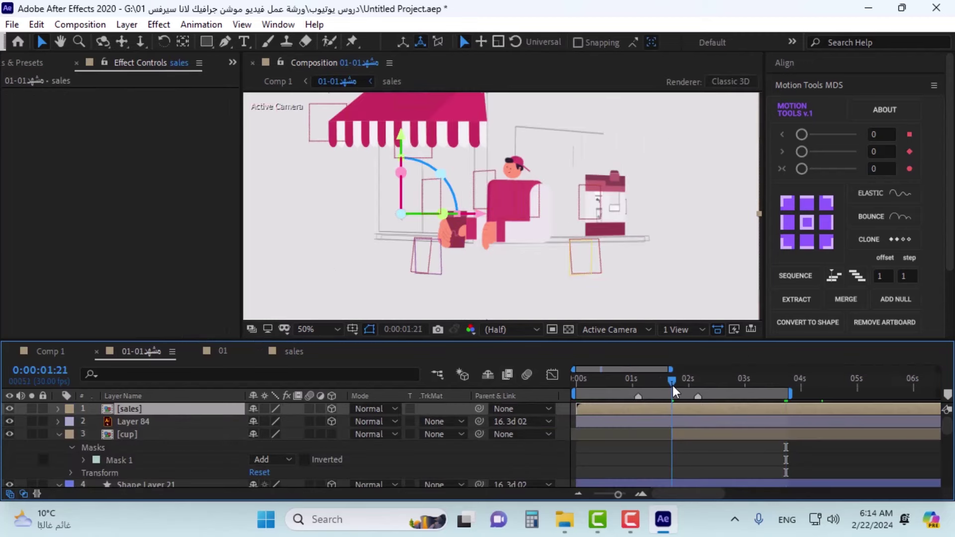
pyautogui.moveTo(614, 407); pyautogui.dragTo(709, 404)
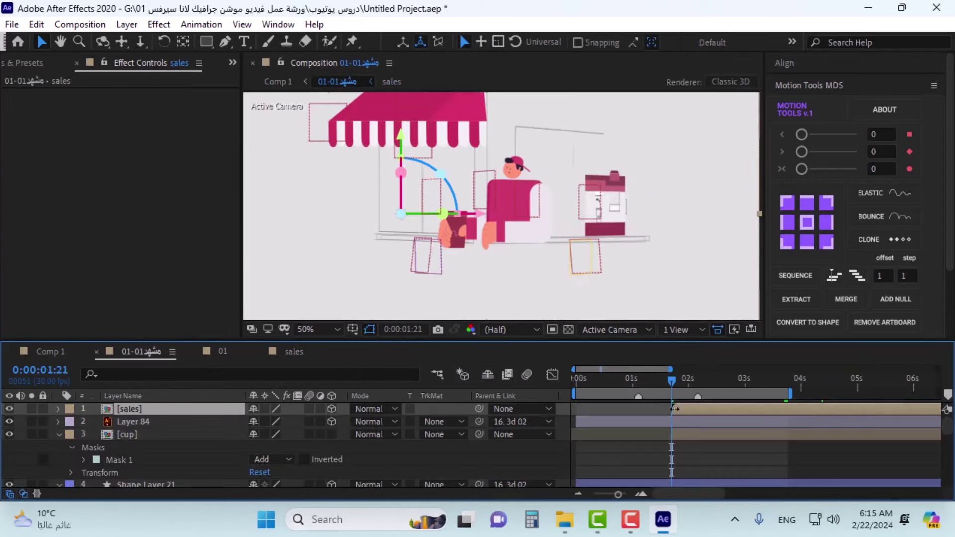
pyautogui.moveTo(793, 377); pyautogui.dragTo(784, 378)
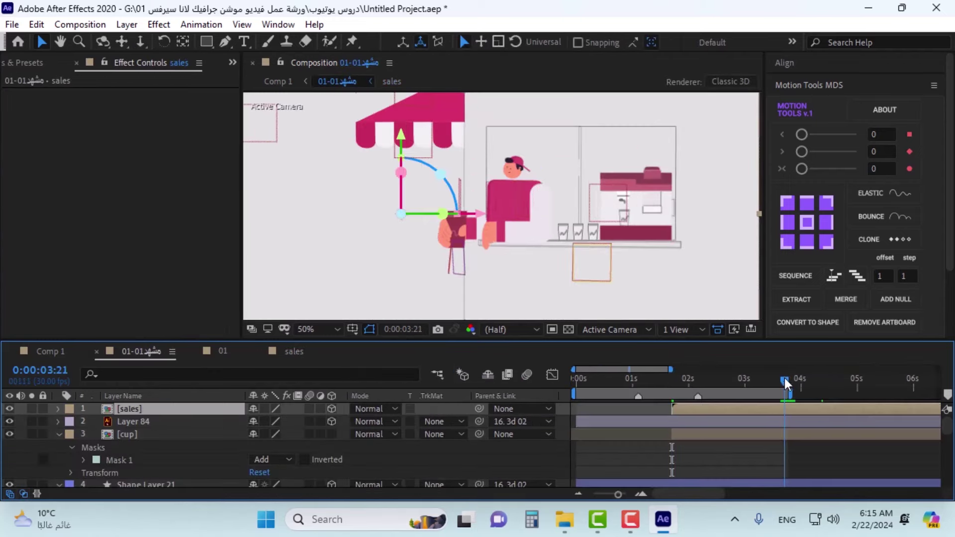
pyautogui.click(520, 408)
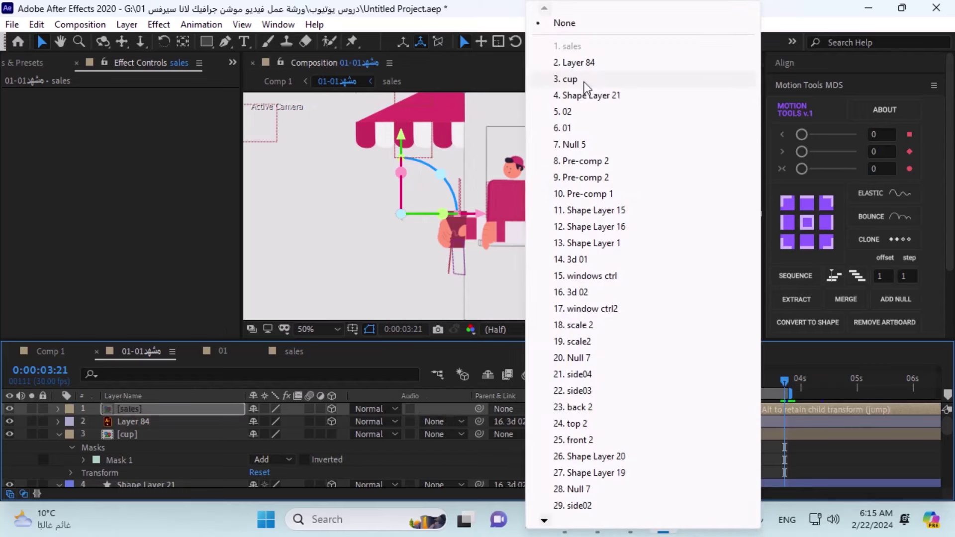
pyautogui.click(585, 293)
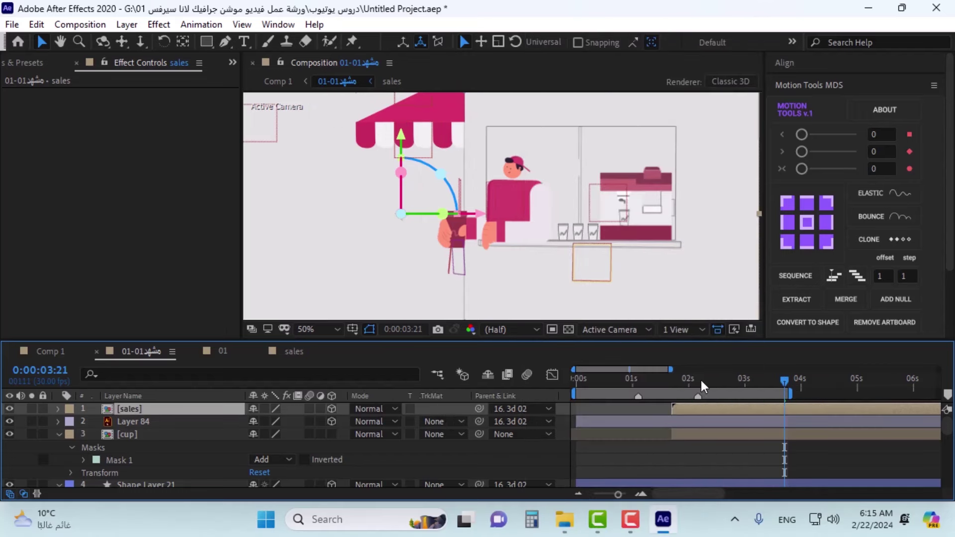
pyautogui.moveTo(701, 381); pyautogui.dragTo(680, 387)
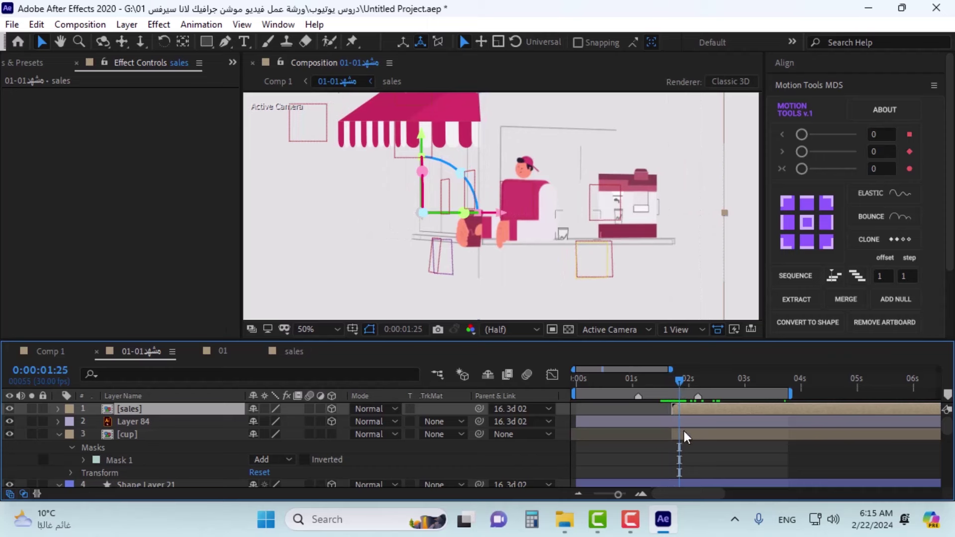
pyautogui.moveTo(680, 388); pyautogui.dragTo(696, 367)
# Step: Solo the coffee-shop scene, plant and man01 layers in Comp 1 and return to the start of the timeline
pyautogui.click(50, 351)
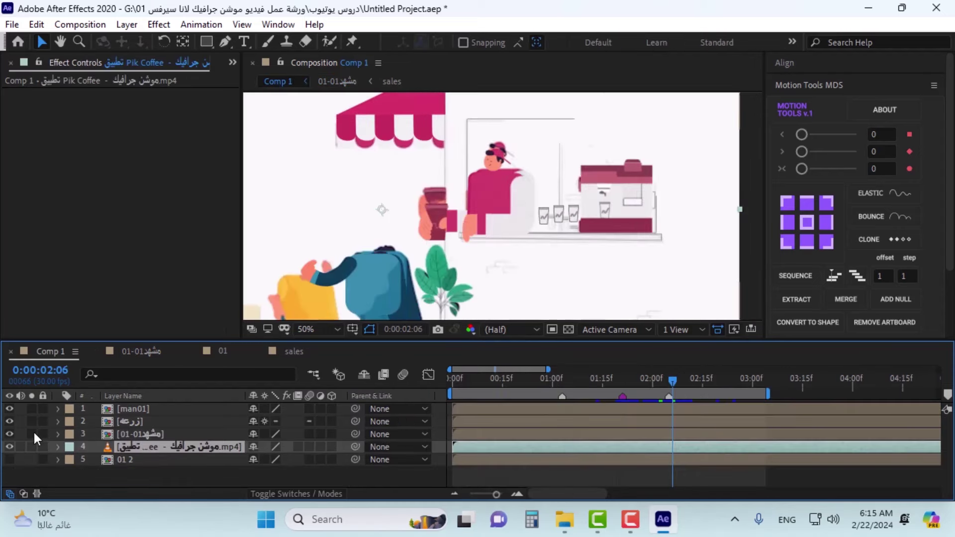
pyautogui.click(33, 434)
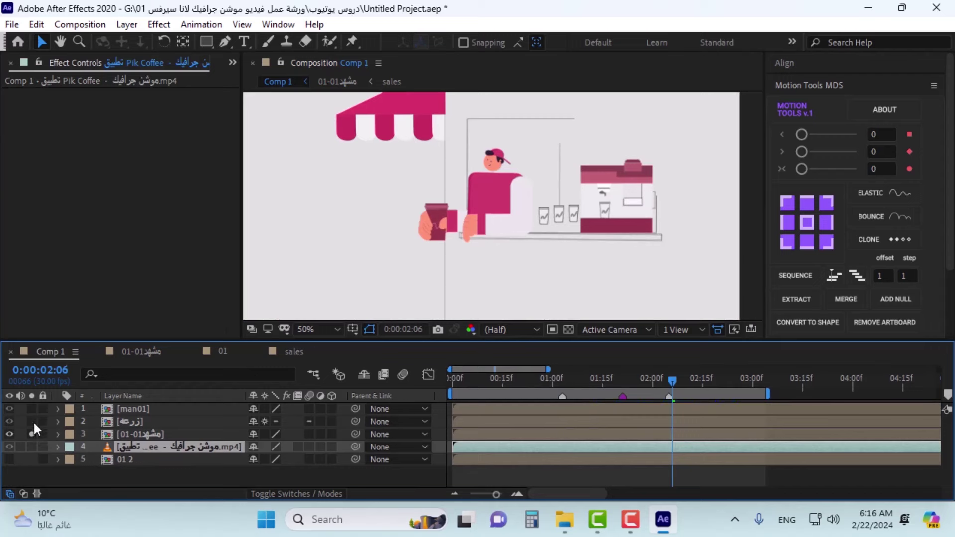
pyautogui.click(32, 409)
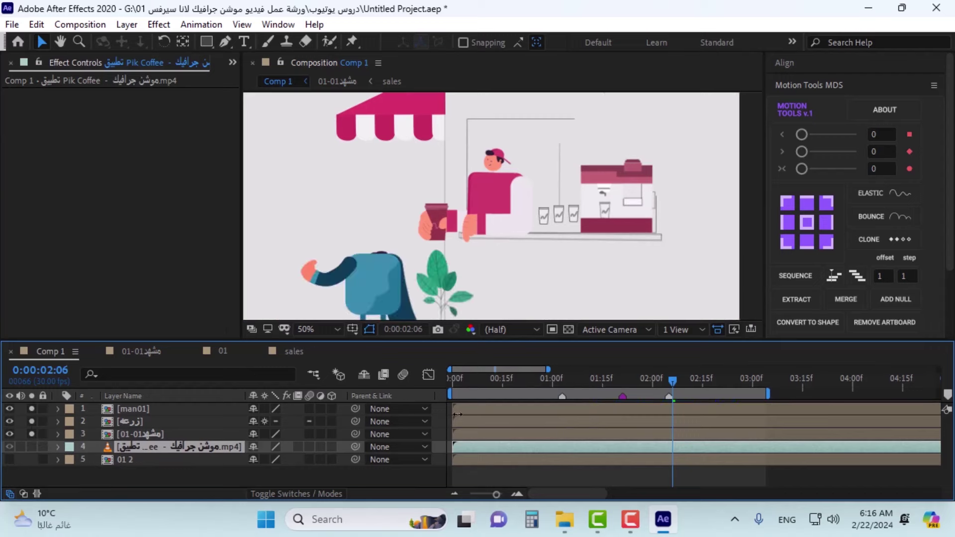
pyautogui.moveTo(494, 381); pyautogui.dragTo(452, 386)
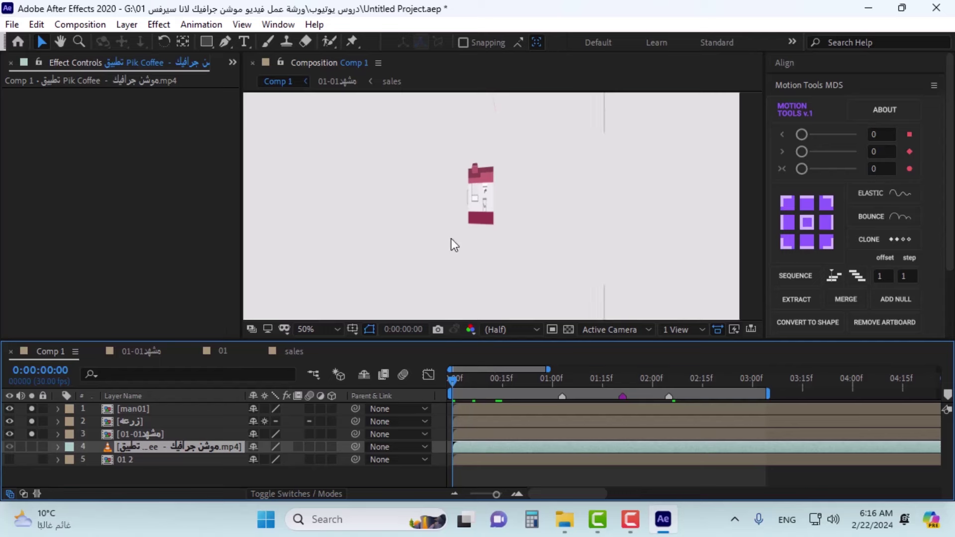
pyautogui.click(475, 206)
pyautogui.scroll(-4, 438, 238)
pyautogui.press('.')
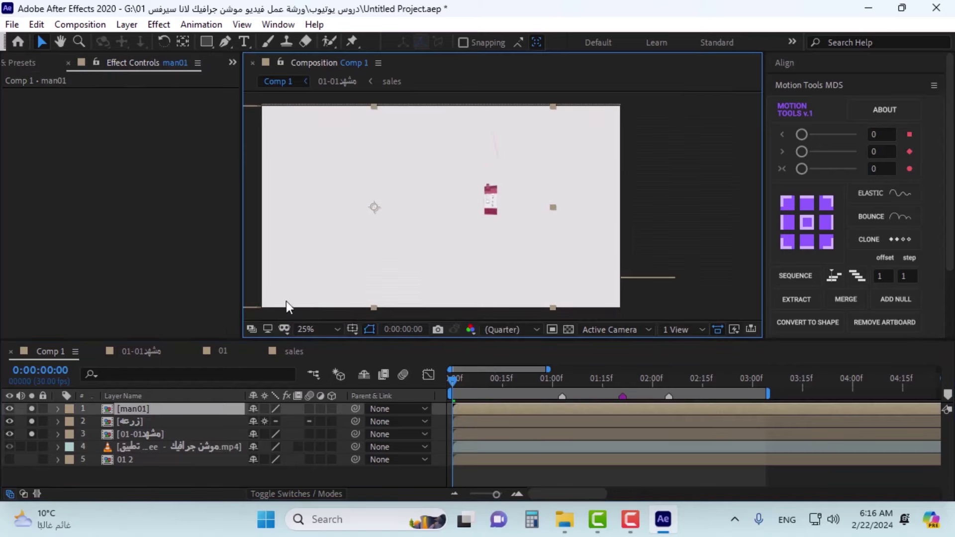
# Step: Trim the start of Layer 84, the coffee machine, by a few frames in the coffee-shop scene composition
pyautogui.doubleClick(144, 434)
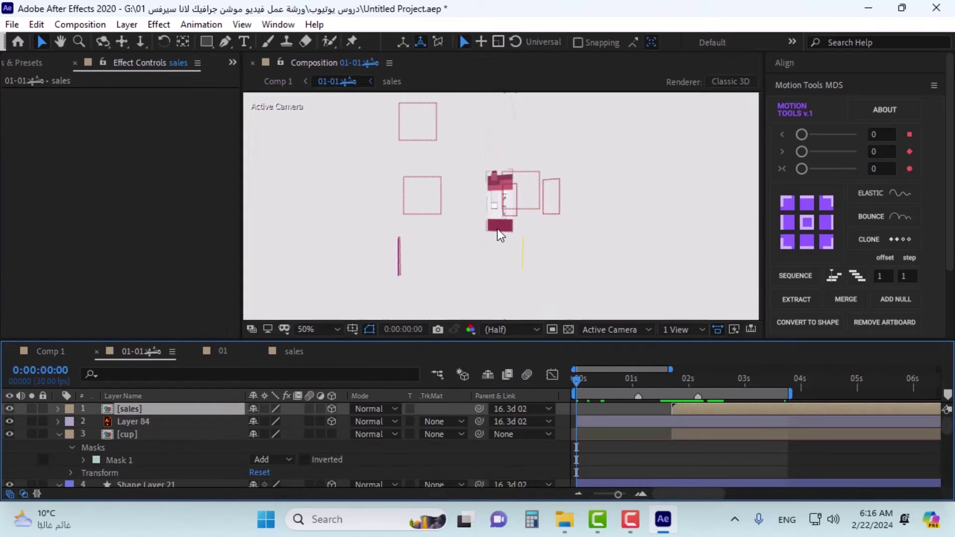
pyautogui.click(592, 423)
pyautogui.moveTo(577, 423); pyautogui.dragTo(583, 423)
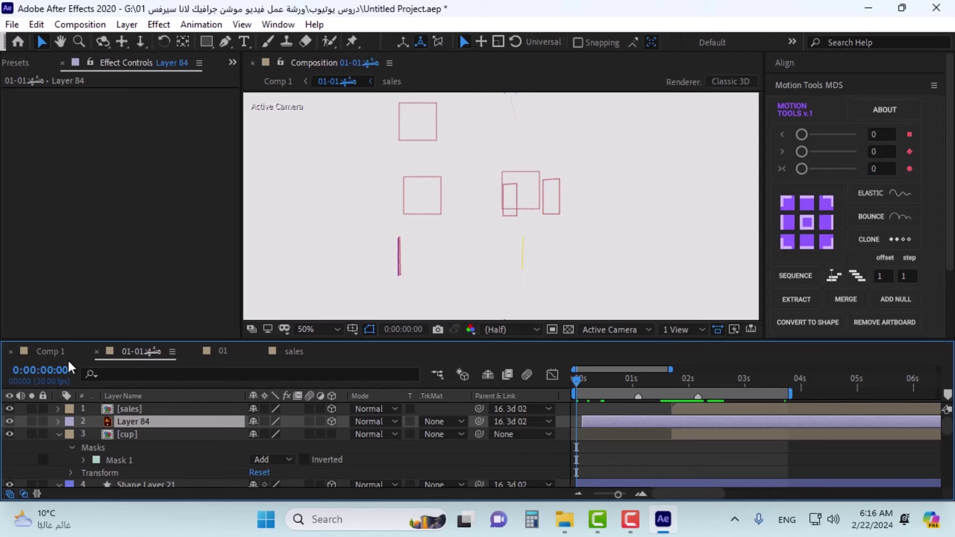
# Step: Scrub Comp 1 to 0:00:01:09 and trim Layer 84 in the coffee-shop scene to start just after that time
pyautogui.click(50, 352)
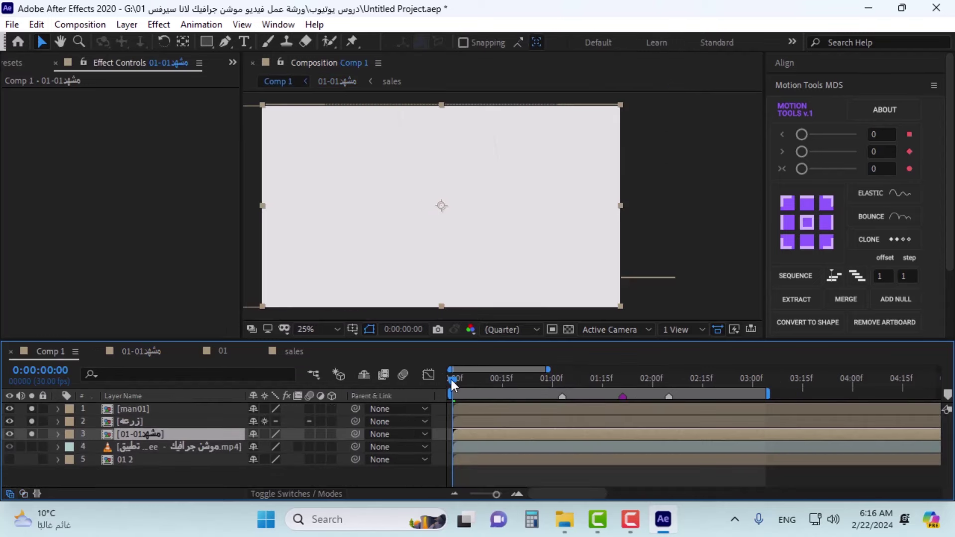
pyautogui.moveTo(454, 380); pyautogui.dragTo(582, 365)
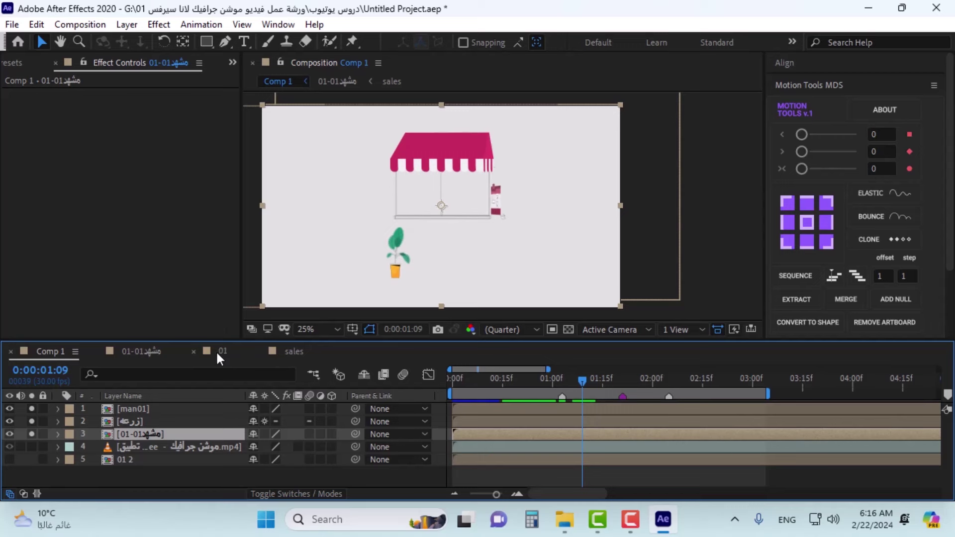
pyautogui.click(141, 351)
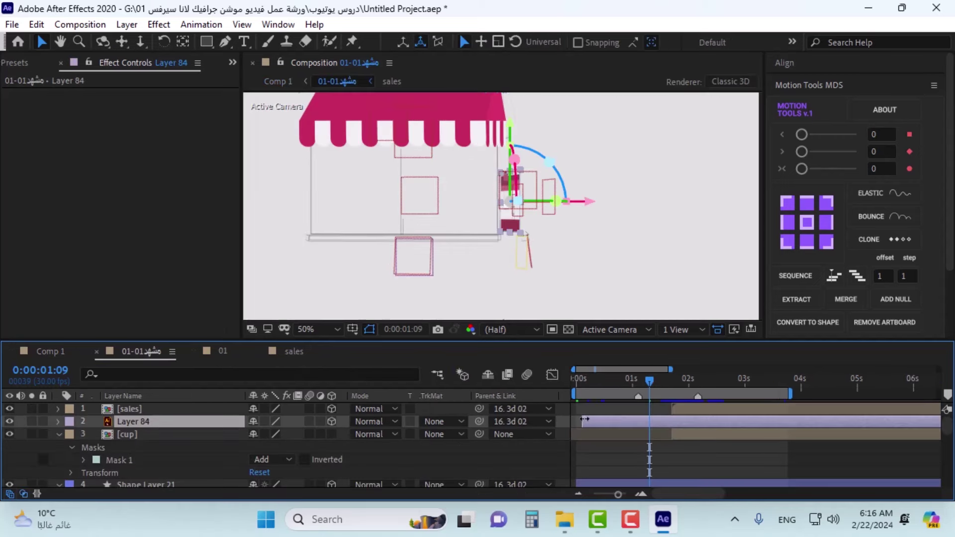
pyautogui.moveTo(590, 421); pyautogui.dragTo(649, 422)
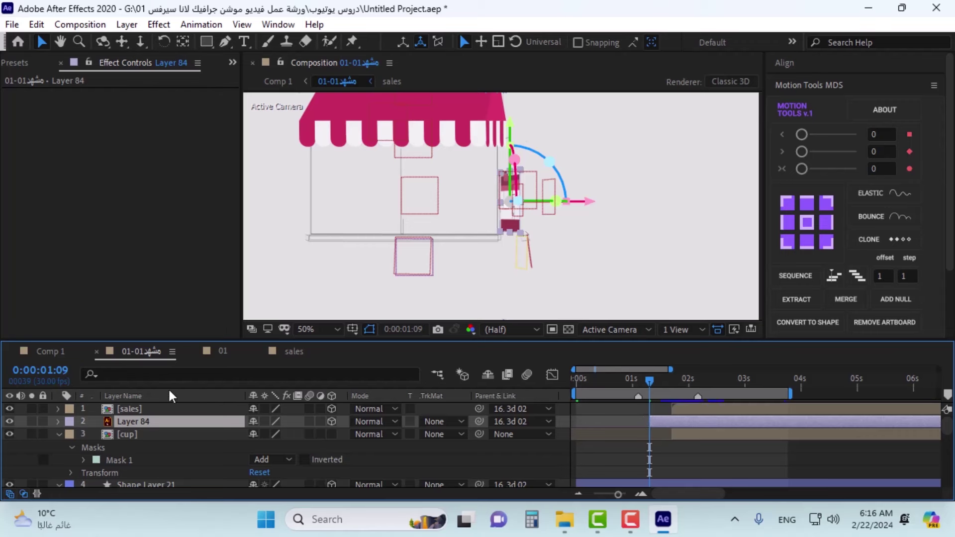
pyautogui.moveTo(652, 422); pyautogui.dragTo(657, 422)
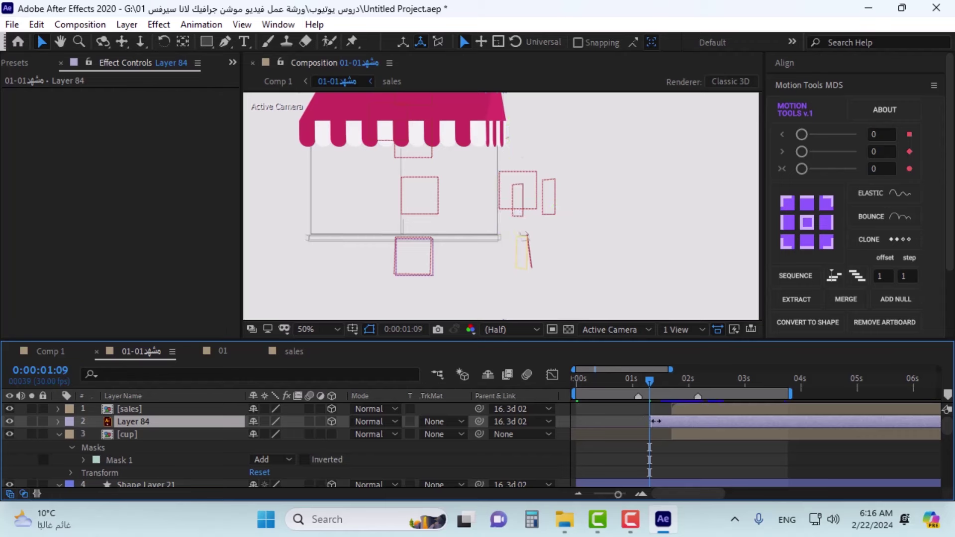
# Step: Play Comp 1 and examine the salesman, cups and customer around 0:00:02:00 and 0:00:02:19
pyautogui.click(63, 356)
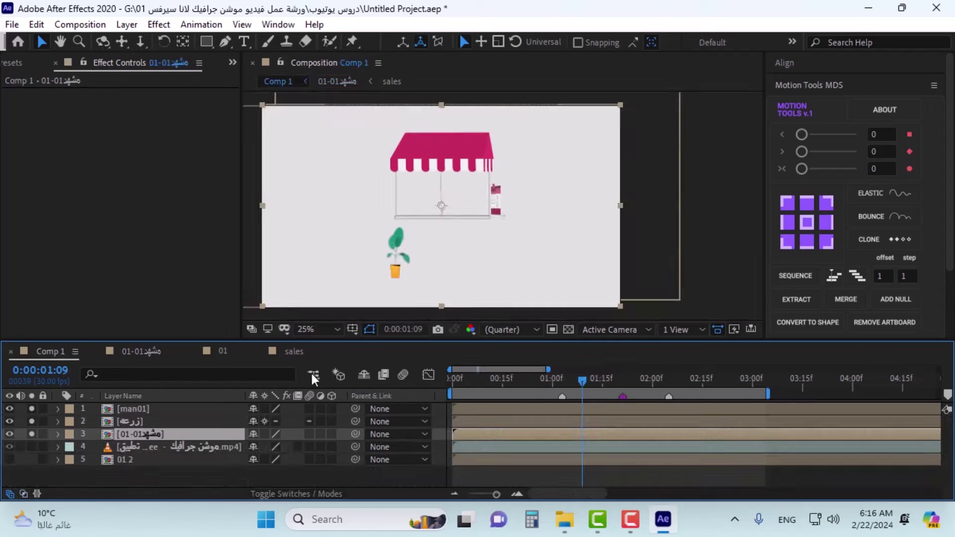
pyautogui.press('space')
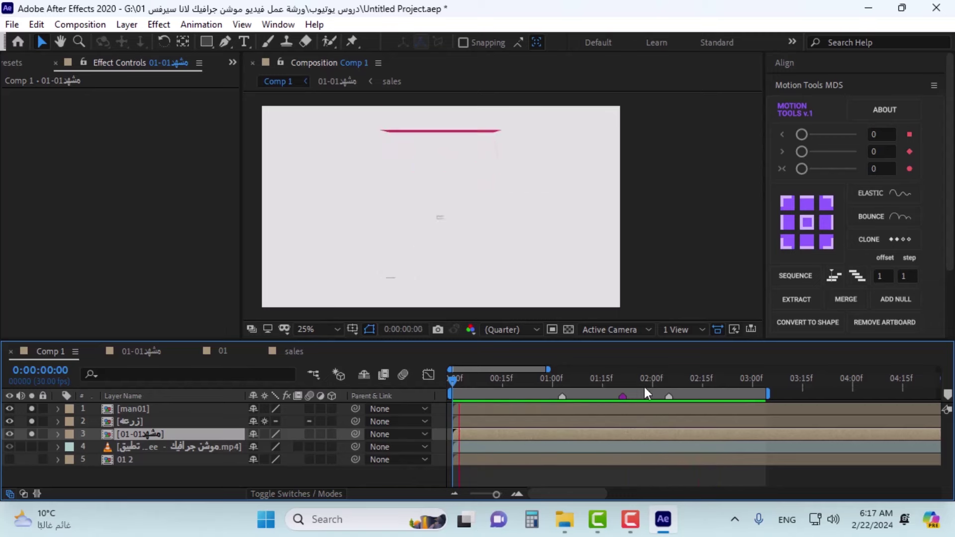
pyautogui.moveTo(630, 383); pyautogui.dragTo(652, 381)
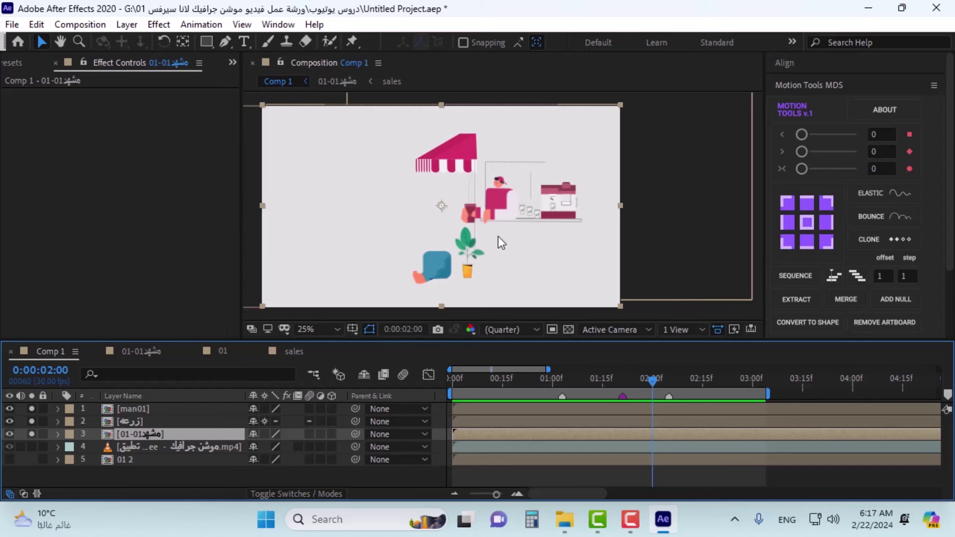
pyautogui.scroll(4, 505, 194)
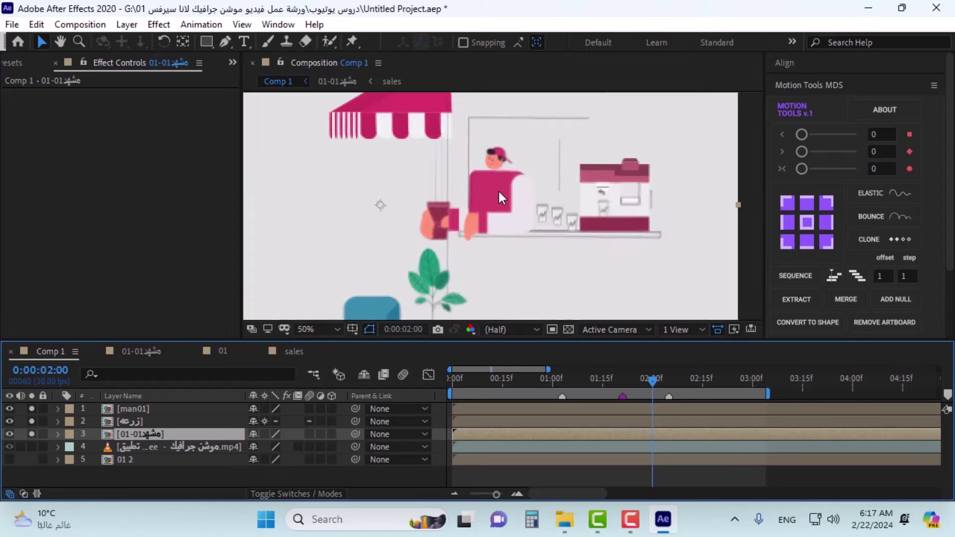
pyautogui.scroll(-2, 499, 195)
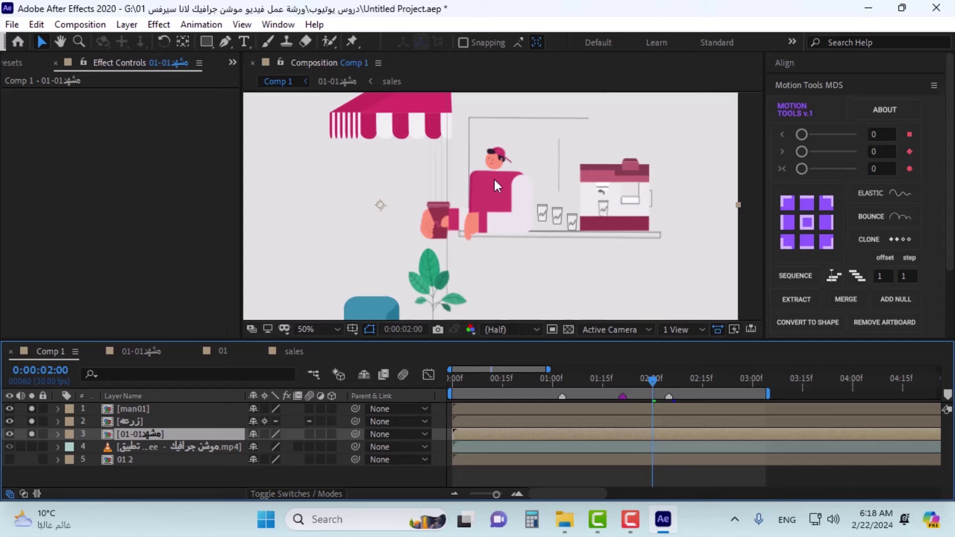
pyautogui.scroll(-2, 493, 178)
pyautogui.moveTo(659, 385); pyautogui.dragTo(715, 398)
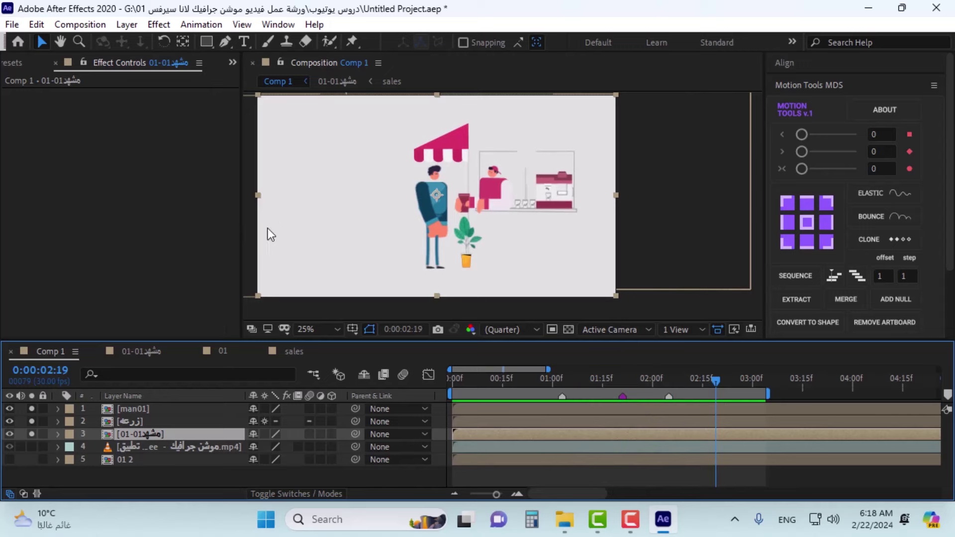
pyautogui.moveTo(681, 381); pyautogui.dragTo(550, 383)
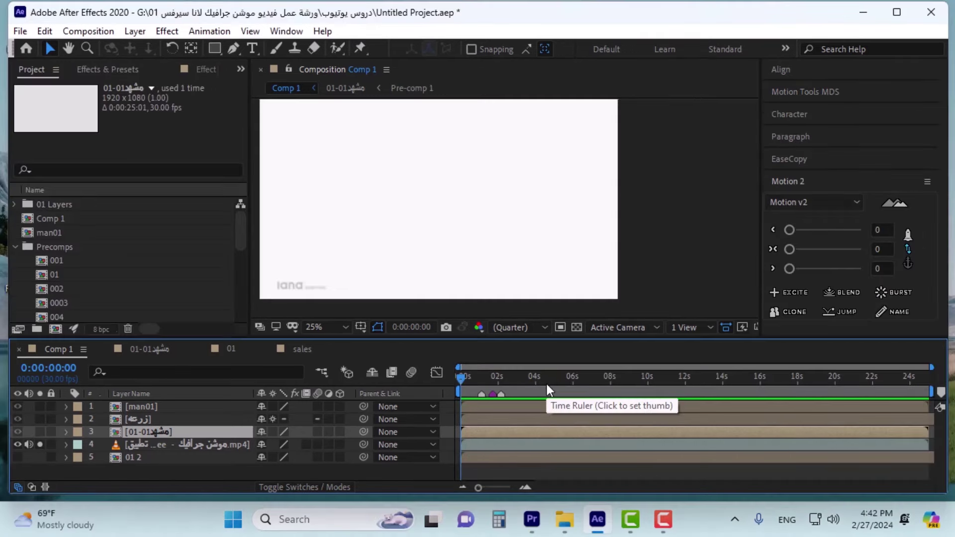
# Step: Play the reference video in Comp 1, solo the coffee-shop scene layer in its place, and scrub to 0:00:01:17
pyautogui.press('space')
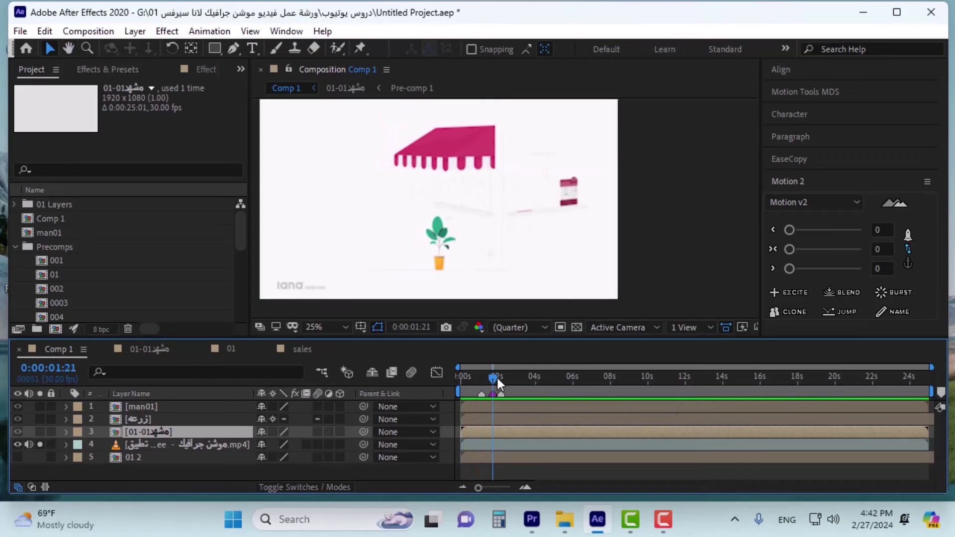
pyautogui.moveTo(498, 378); pyautogui.dragTo(422, 390)
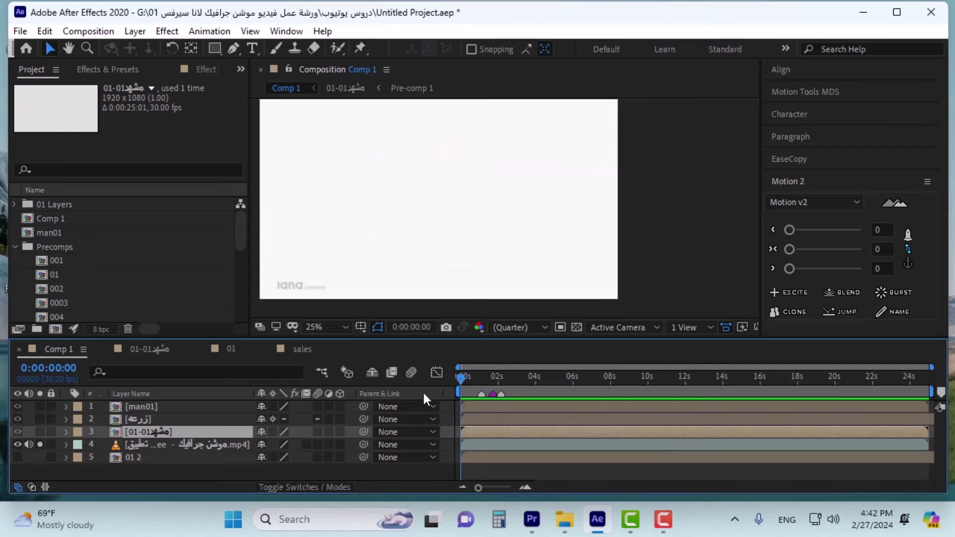
pyautogui.click(39, 432)
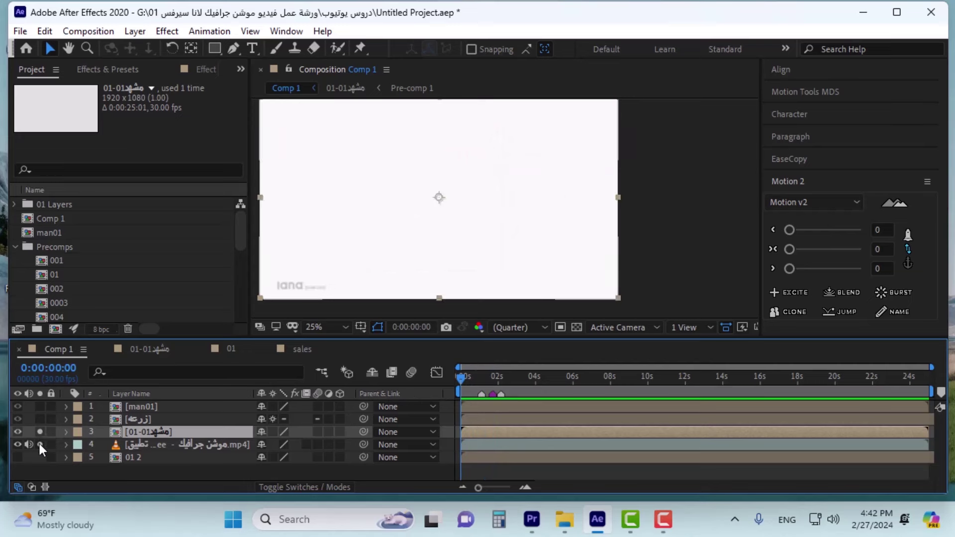
pyautogui.click(40, 444)
pyautogui.moveTo(468, 380); pyautogui.dragTo(490, 378)
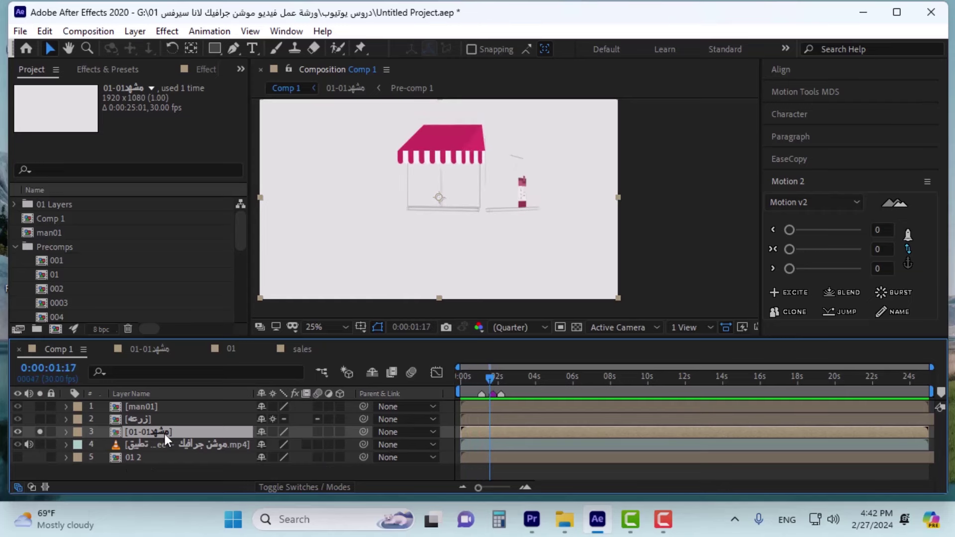
# Step: Open the coffee-shop scene composition and add Scale keyframes to null 01 at 0:00:00:18 and 0:00:01:01
pyautogui.doubleClick(159, 432)
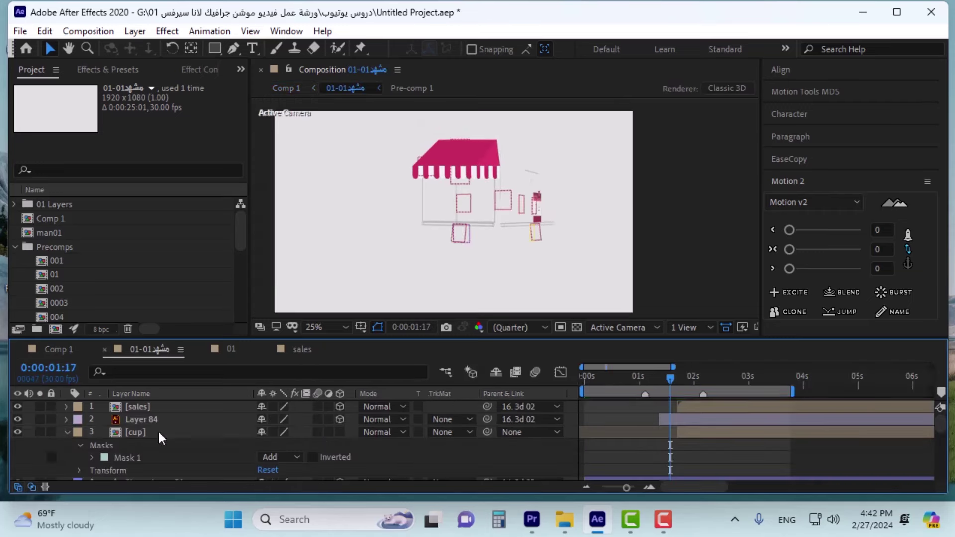
pyautogui.scroll(-3, 640, 444)
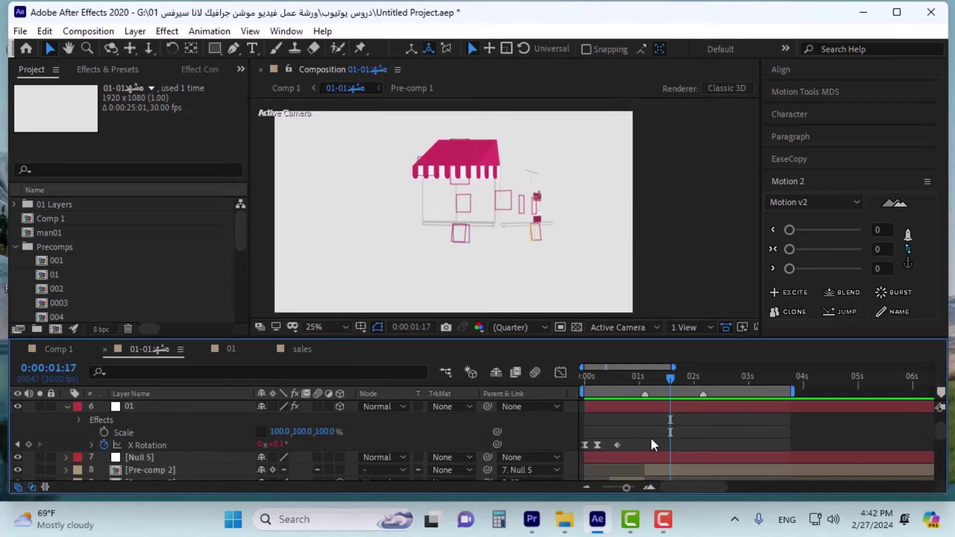
pyautogui.moveTo(673, 368); pyautogui.dragTo(645, 446)
pyautogui.click(637, 407)
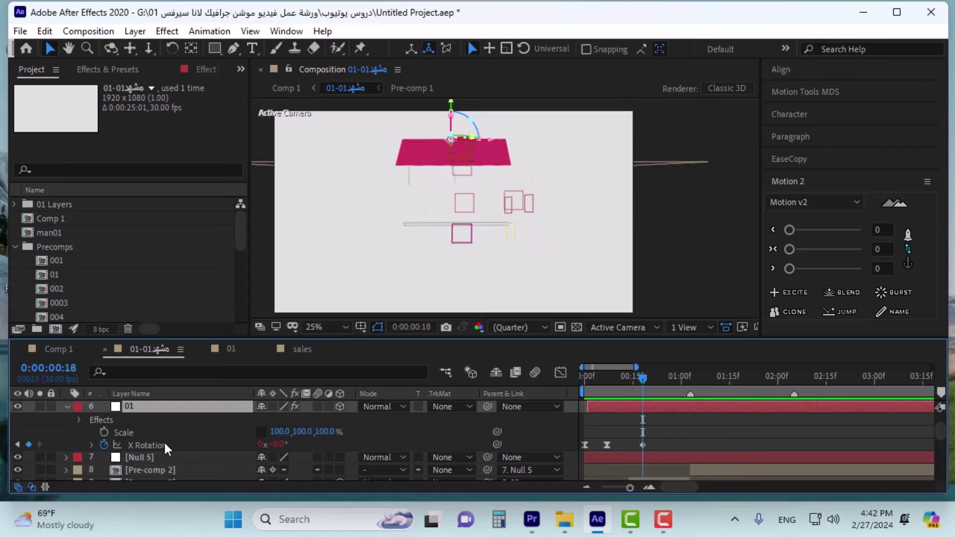
pyautogui.click(104, 431)
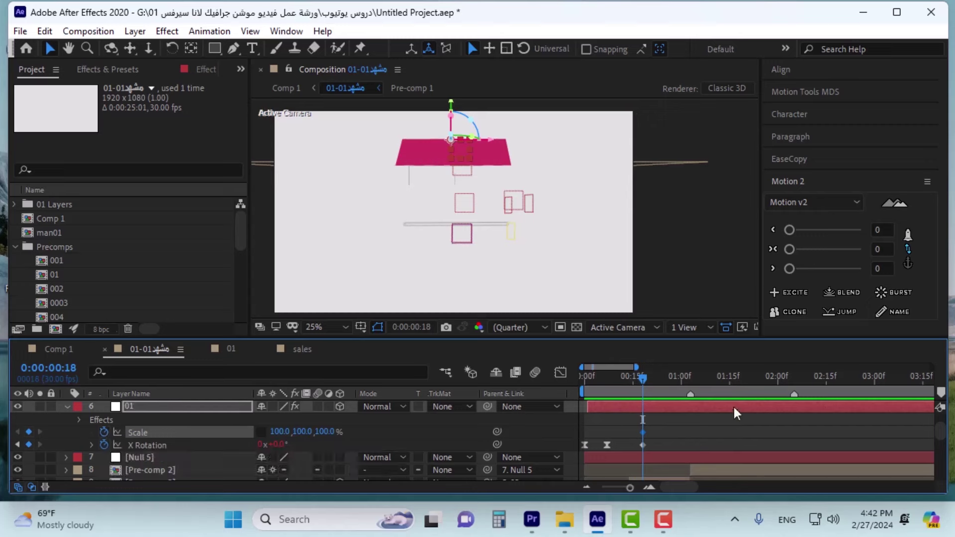
pyautogui.click(685, 378)
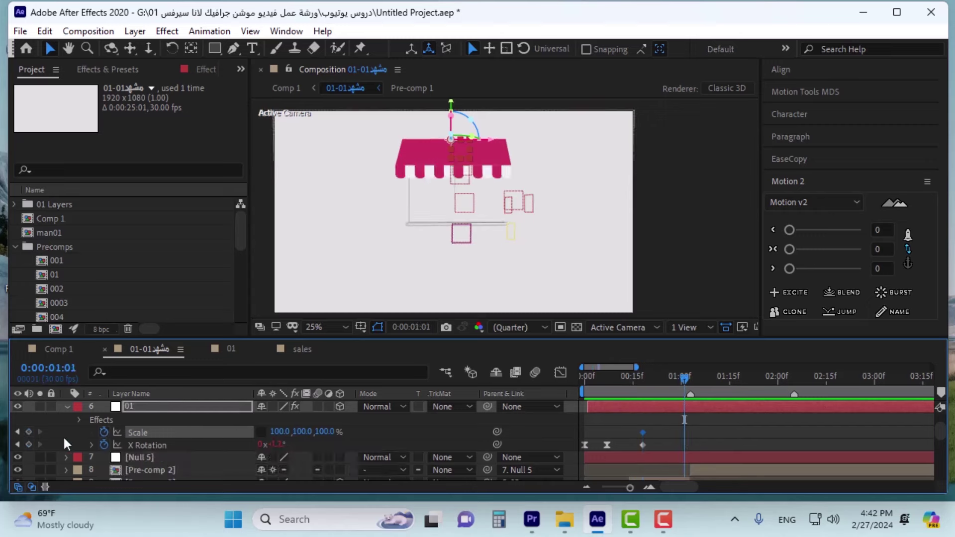
pyautogui.click(29, 433)
# Step: Apply Easy Ease to null 01's first Scale keyframe at 0:00:00:18
pyautogui.click(643, 432)
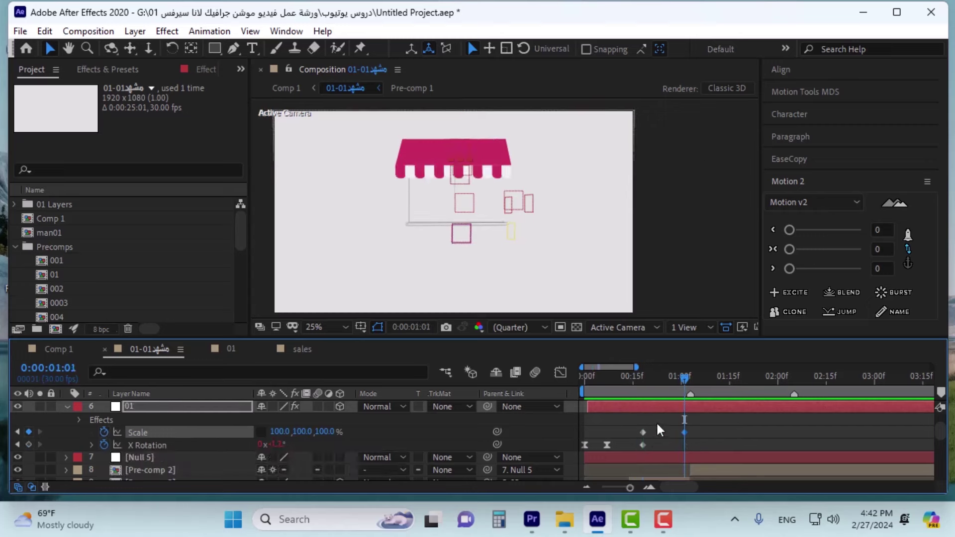
pyautogui.rightClick(644, 433)
pyautogui.moveTo(694, 426)
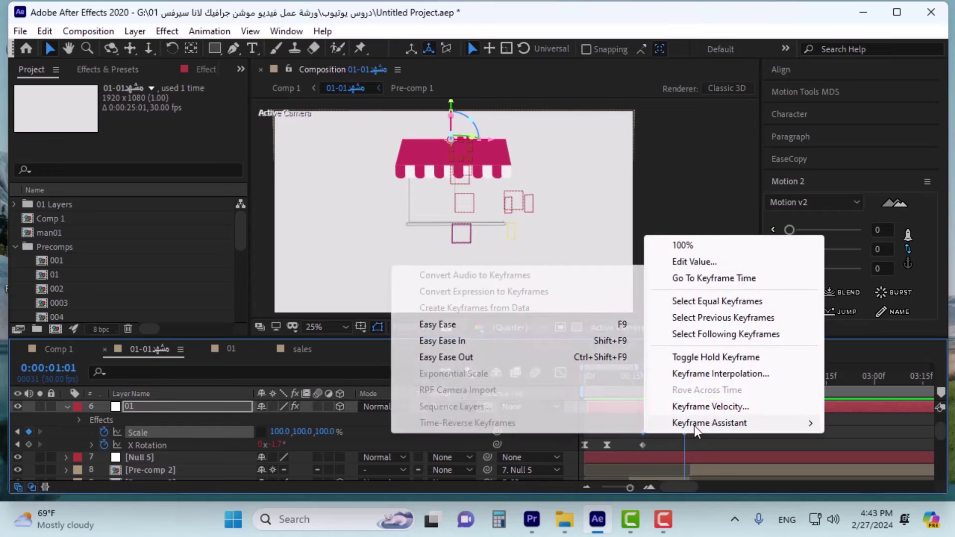
pyautogui.click(447, 326)
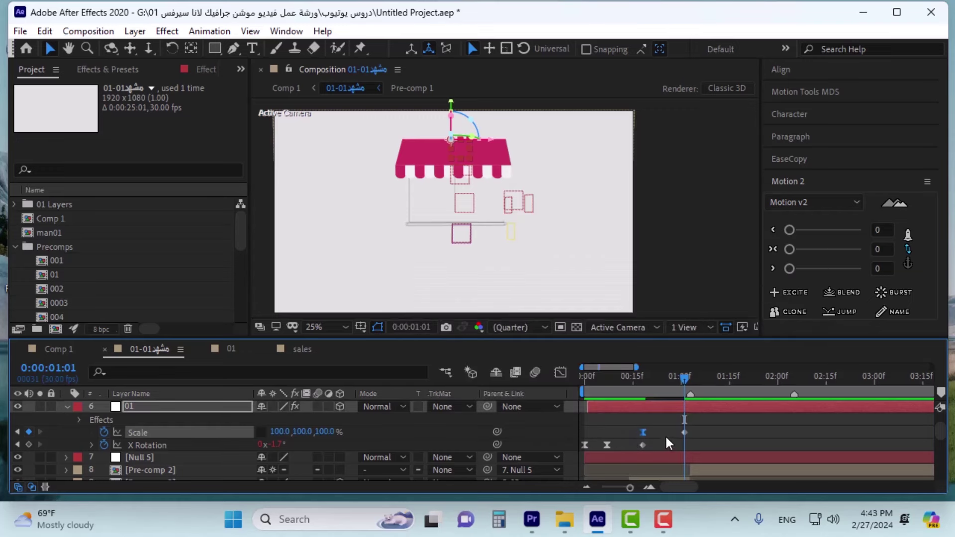
pyautogui.click(685, 434)
pyautogui.click(685, 433)
pyautogui.click(662, 442)
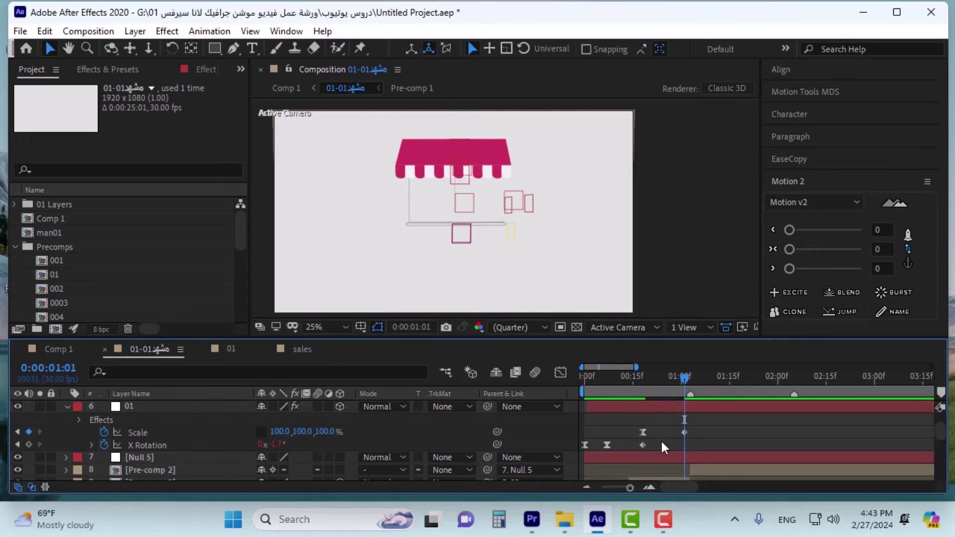
# Step: Stretch the awning by setting null 01's vertical Scale to 185% at the 0:00:00:18 keyframe
pyautogui.press('j')
pyautogui.click(643, 432)
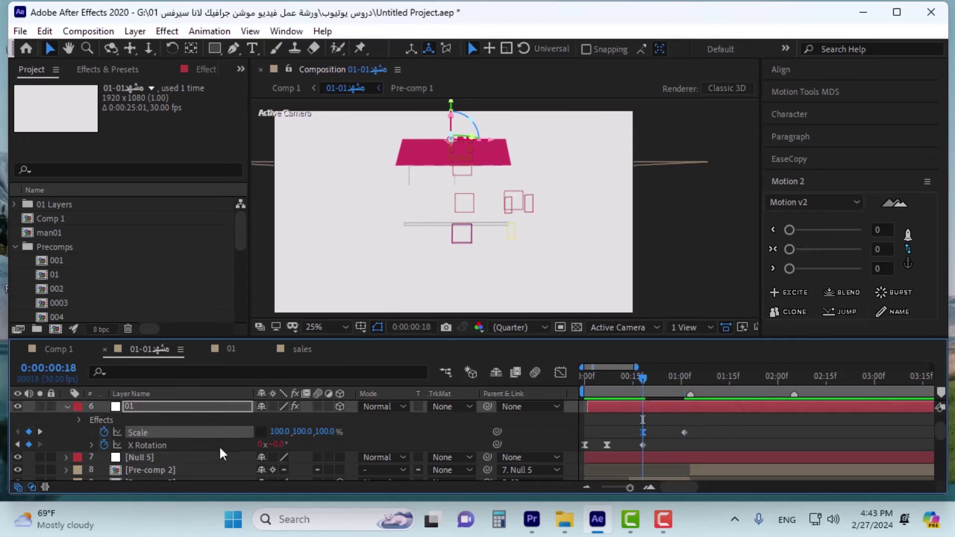
pyautogui.moveTo(302, 431); pyautogui.dragTo(367, 431)
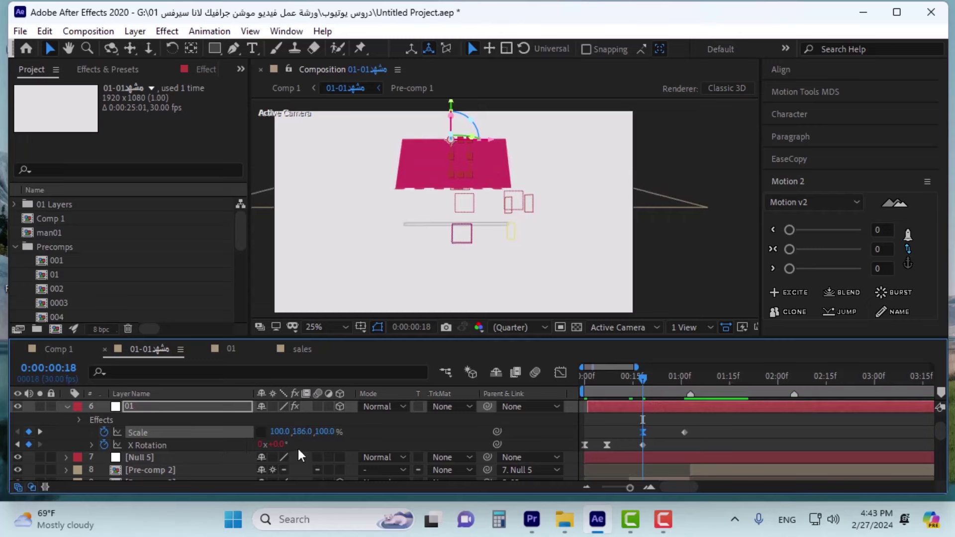
pyautogui.click(301, 433)
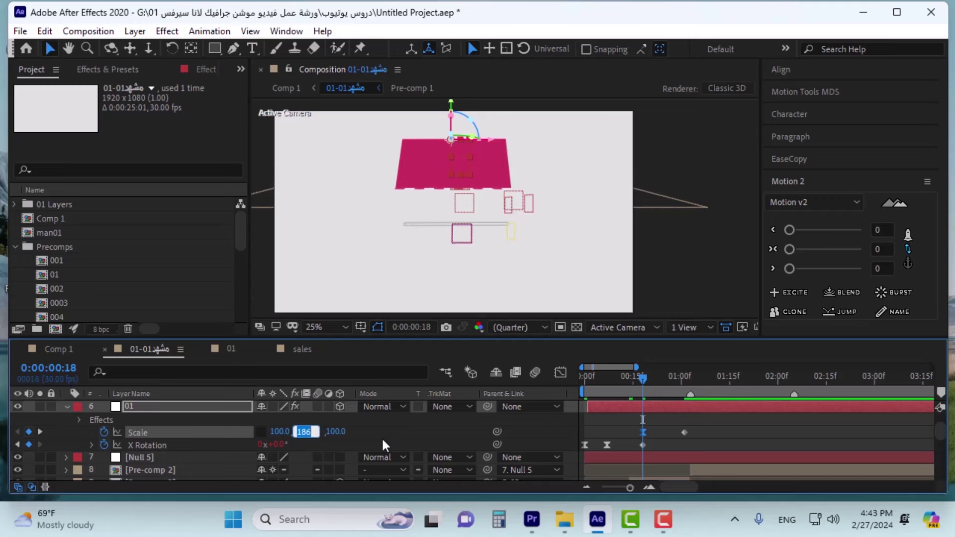
pyautogui.write('185')
pyautogui.press('Return')
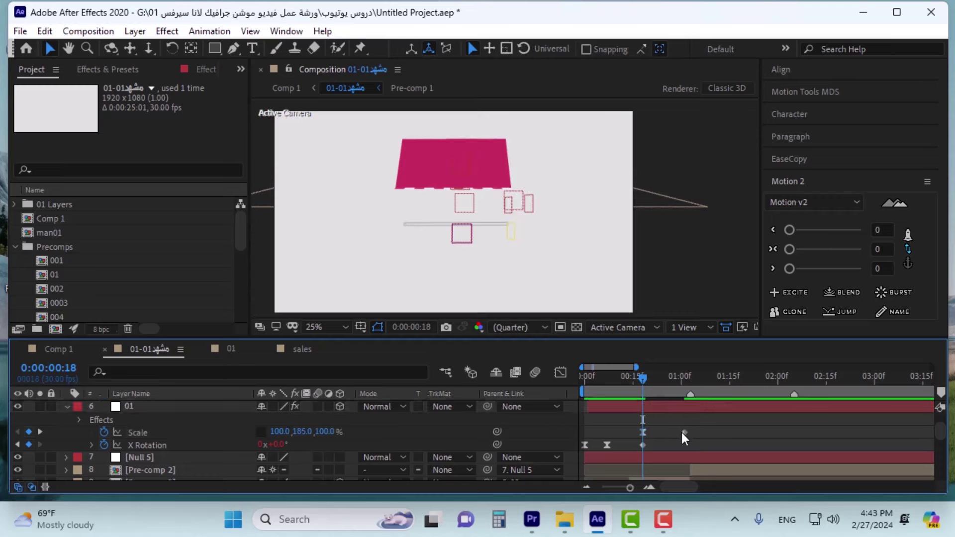
# Step: Move null 01's second Scale keyframe to about 0:00:01:05 and apply the Motion 2 Excite effect to both Scale keyframes
pyautogui.moveTo(681, 431); pyautogui.dragTo(699, 432)
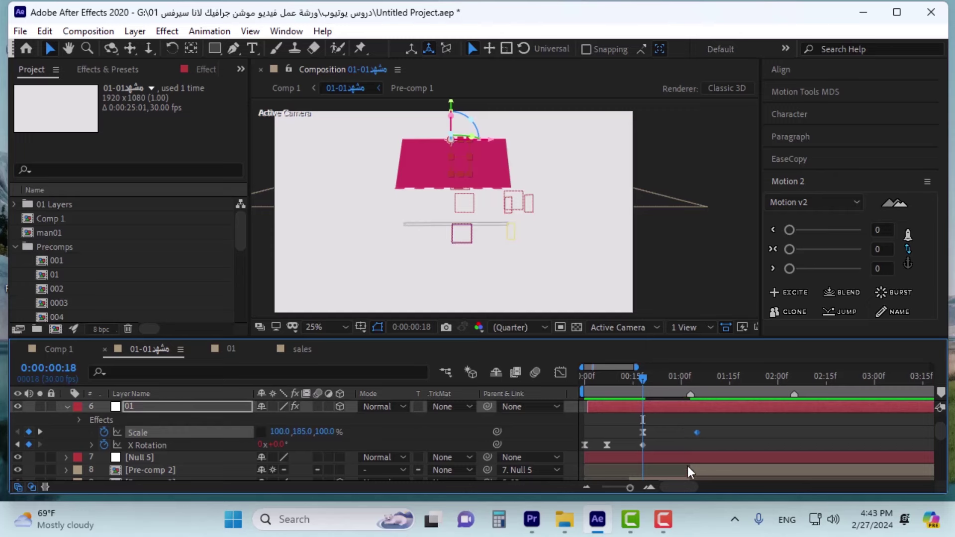
pyautogui.click(806, 93)
pyautogui.click(850, 201)
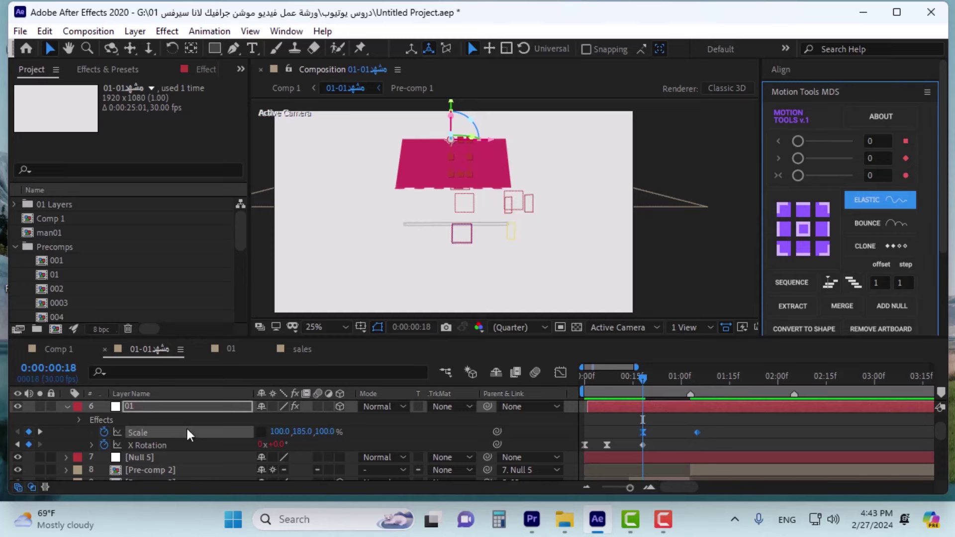
pyautogui.click(810, 92)
pyautogui.click(786, 182)
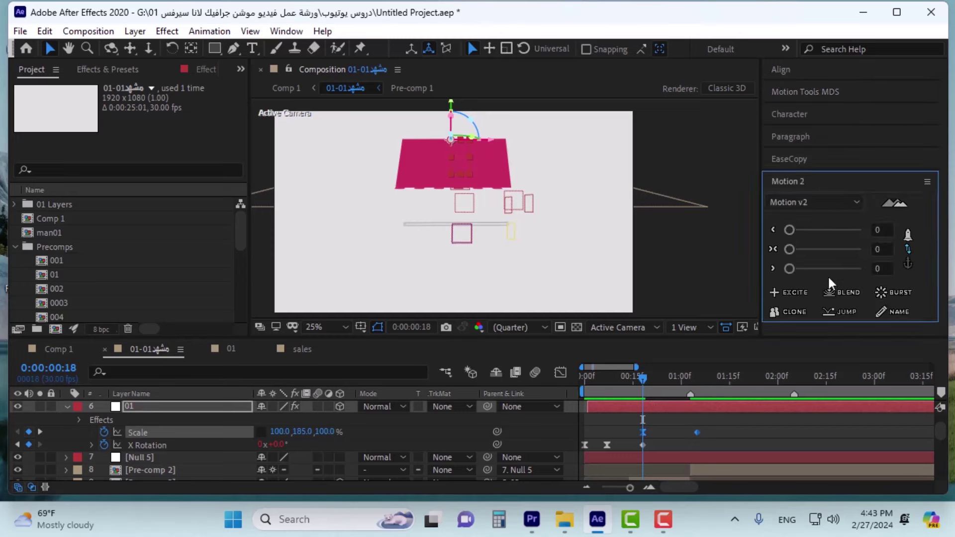
pyautogui.click(783, 292)
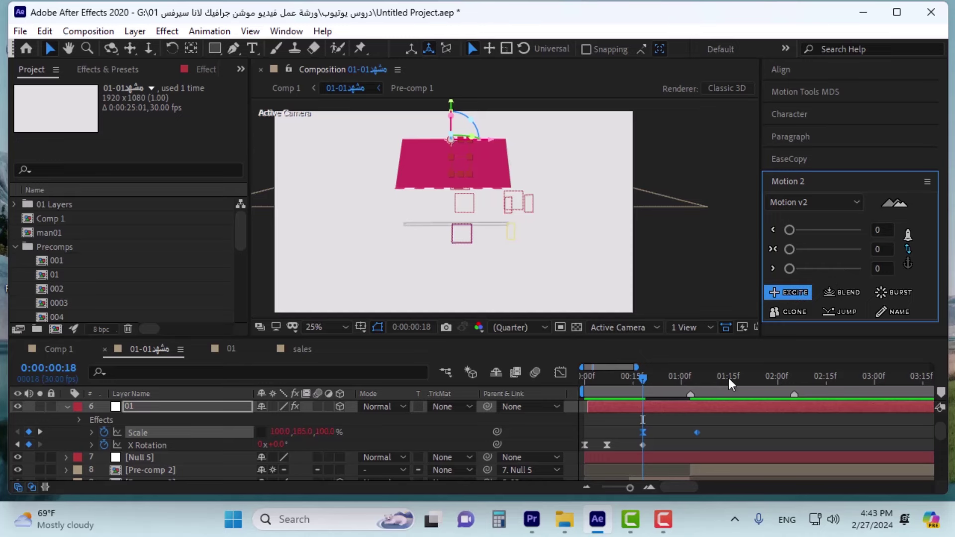
pyautogui.click(716, 441)
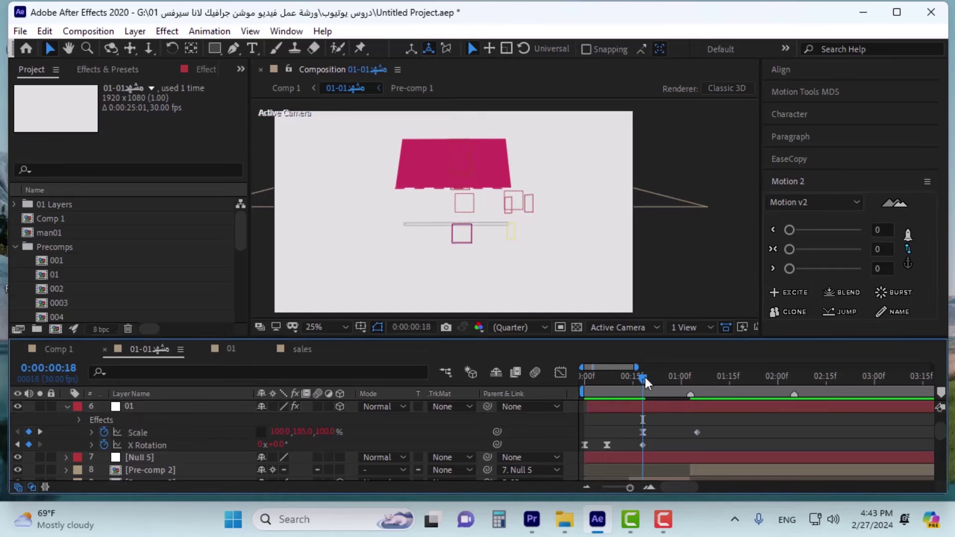
# Step: Preview the awning's bounce from the start and move null 01's last Scale keyframe slightly later, to about 0:00:01:07
pyautogui.moveTo(647, 380); pyautogui.dragTo(502, 412)
pyautogui.press('space')
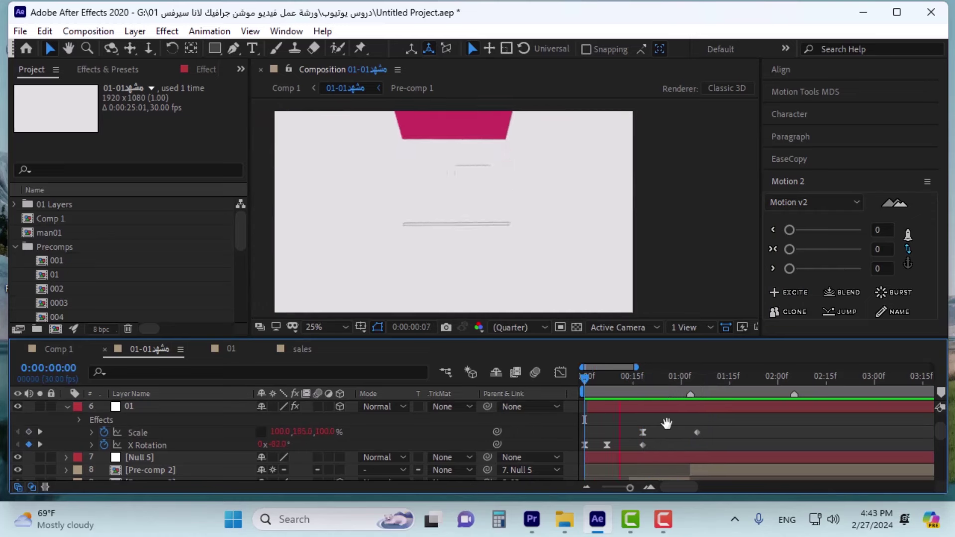
pyautogui.press('space')
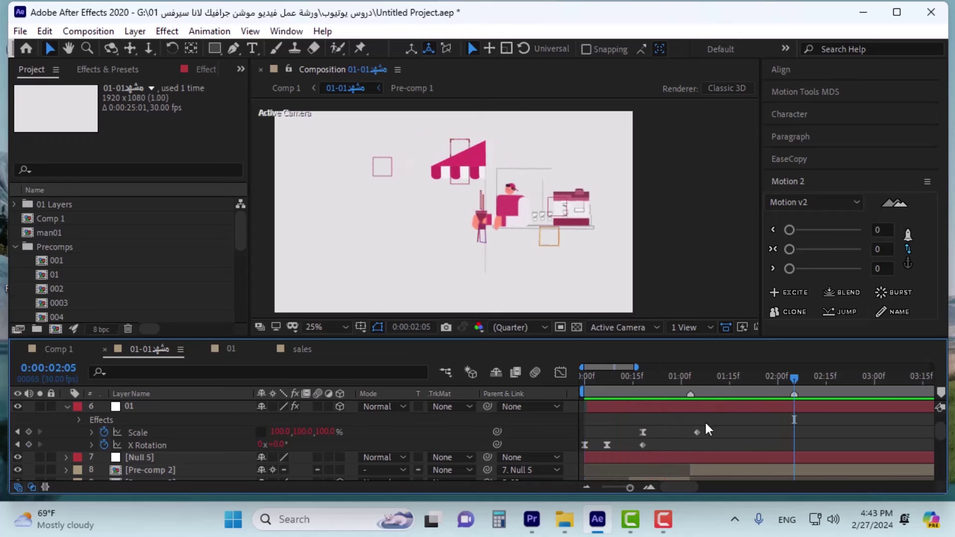
pyautogui.press('space')
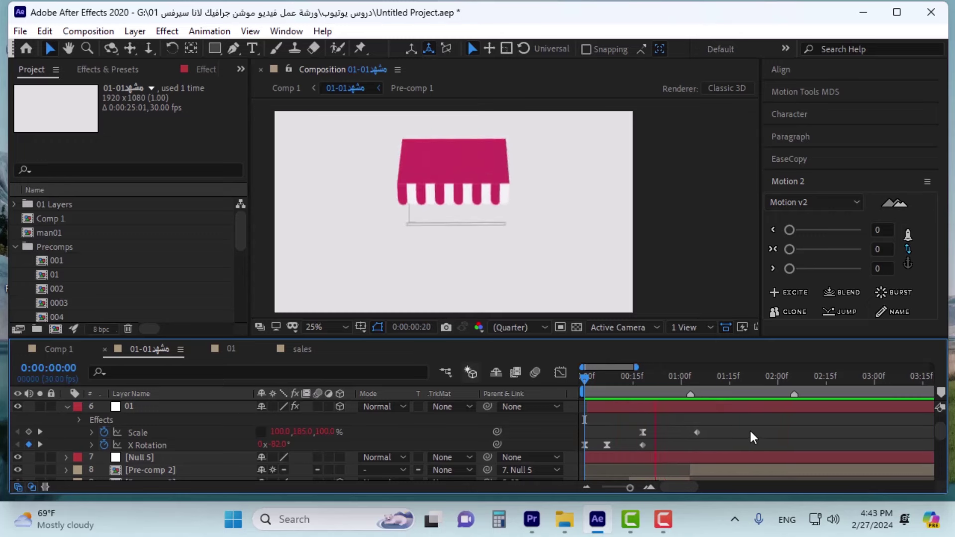
pyautogui.moveTo(697, 433); pyautogui.dragTo(703, 432)
pyautogui.click(630, 393)
pyautogui.press('space')
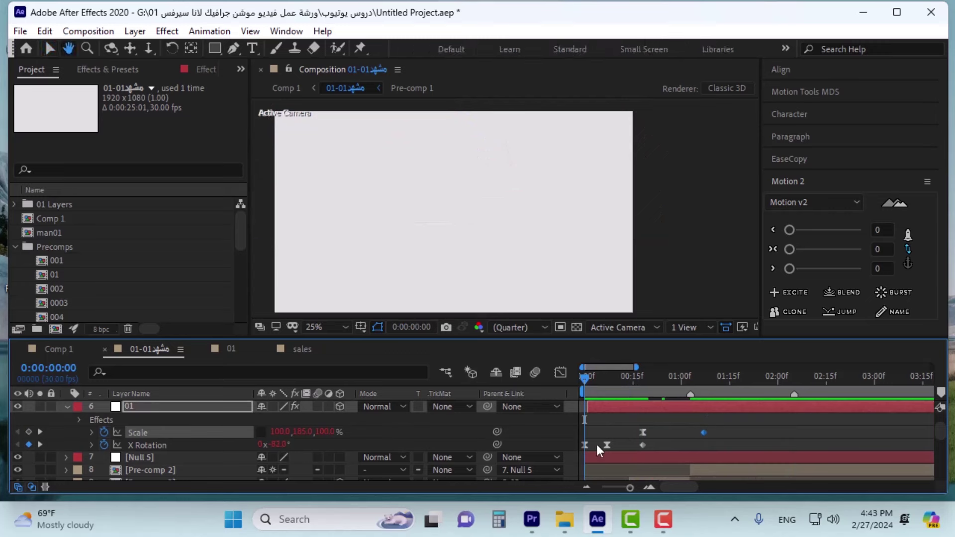
pyautogui.press('space')
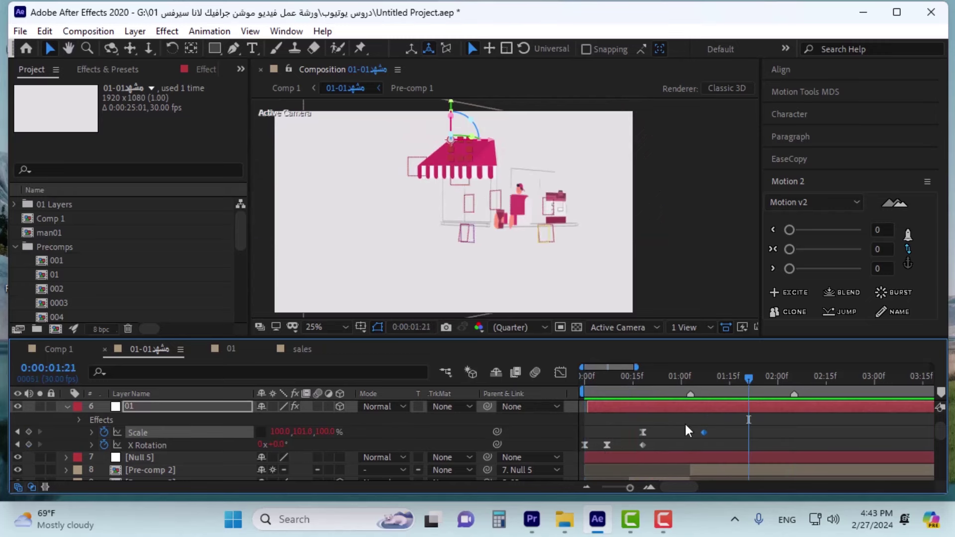
# Step: Shift both Scale keyframes of null 01 earlier, to about 0:00:00:13 and 0:00:01:01, and preview the awning again
pyautogui.moveTo(709, 422); pyautogui.dragTo(626, 431)
pyautogui.press('space')
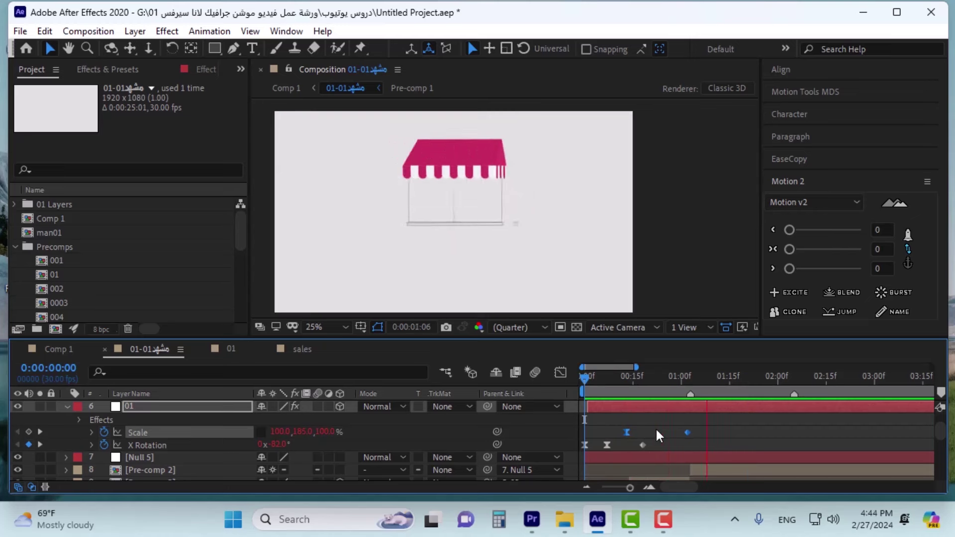
pyautogui.click(687, 438)
pyautogui.click(688, 432)
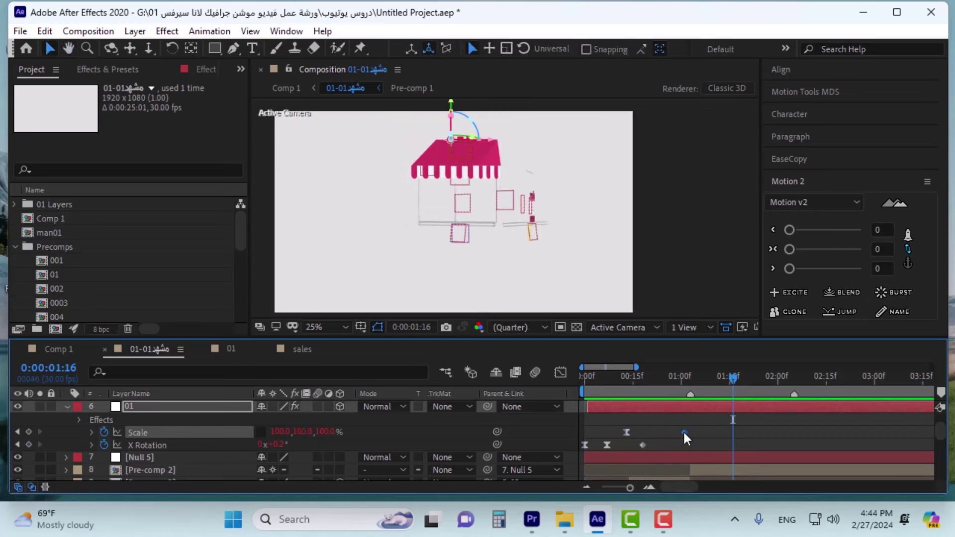
pyautogui.press('Home')
pyautogui.press('space')
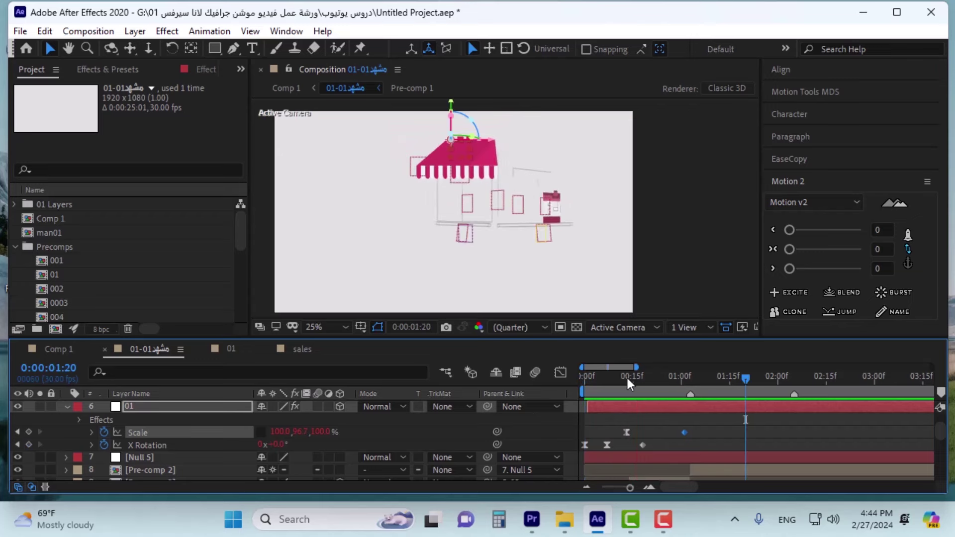
# Step: Return to Comp 1, solo the reference video, and scrub through its opening to examine the awning's movement
pyautogui.click(56, 348)
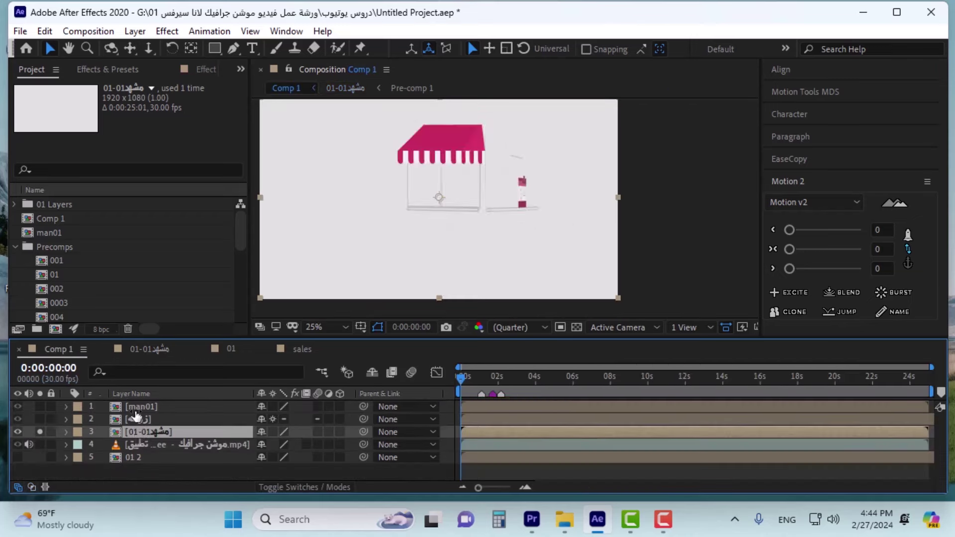
pyautogui.click(40, 444)
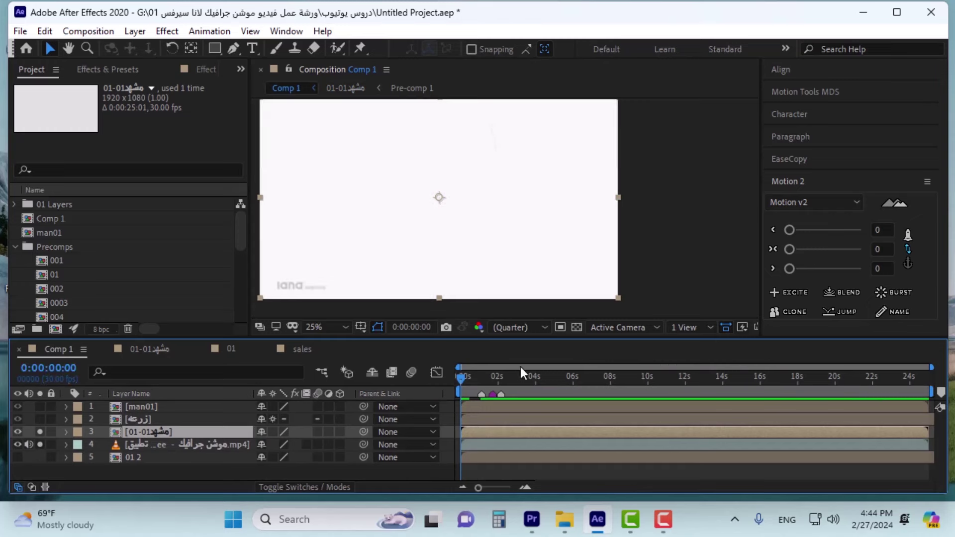
pyautogui.moveTo(458, 377); pyautogui.dragTo(482, 382)
pyautogui.press('Home')
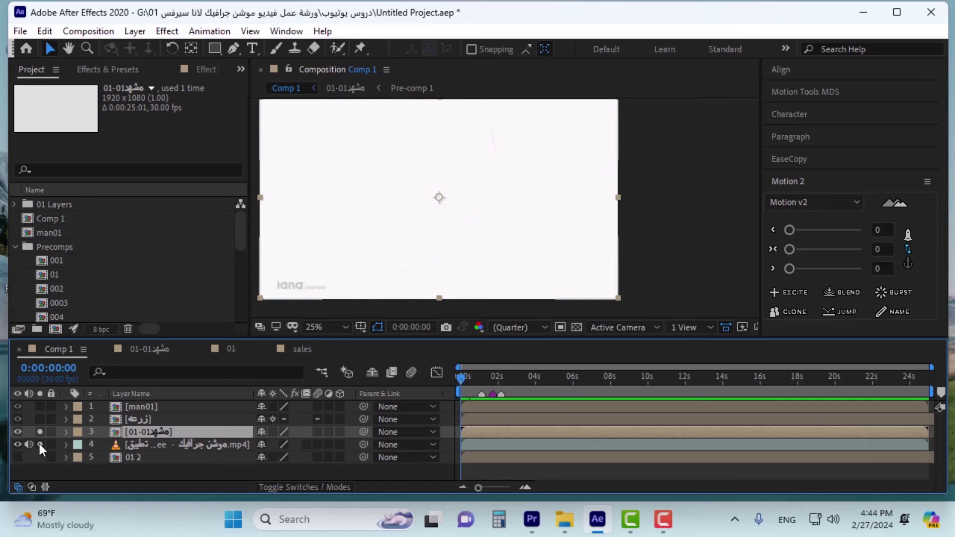
# Step: Solo the plant and man01 layers together with the coffee-shop scene, without the reference video, and play Comp 1
pyautogui.click(40, 419)
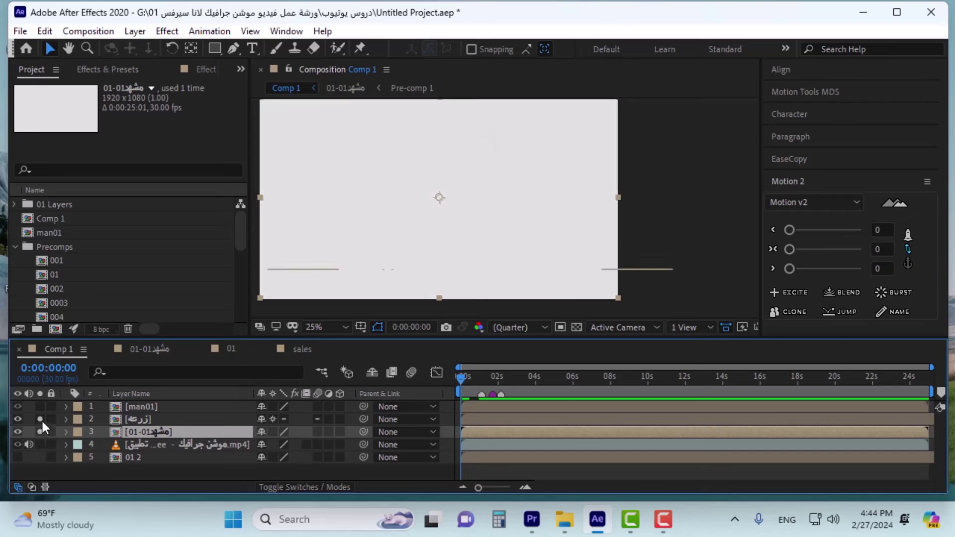
pyautogui.click(40, 407)
pyautogui.press('space')
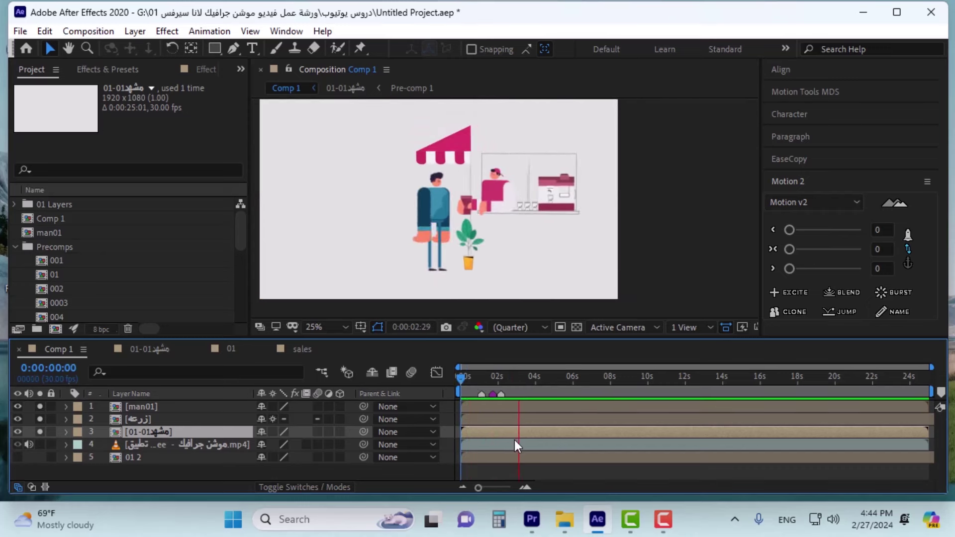
pyautogui.press('space')
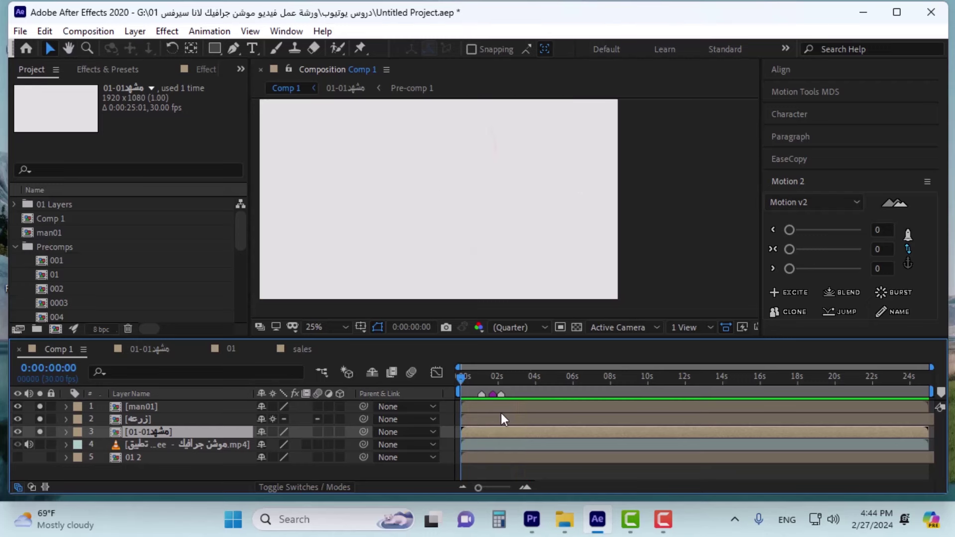
# Step: Replay Comp 1, stop at 0:00:02:21, and solo the reference video to compare the customers in front of the shop
pyautogui.press('space')
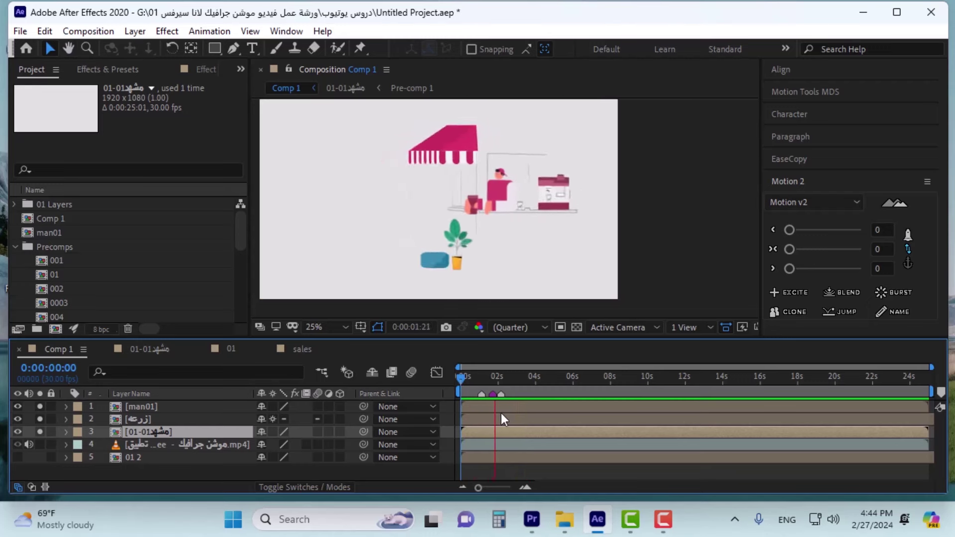
pyautogui.click(462, 235)
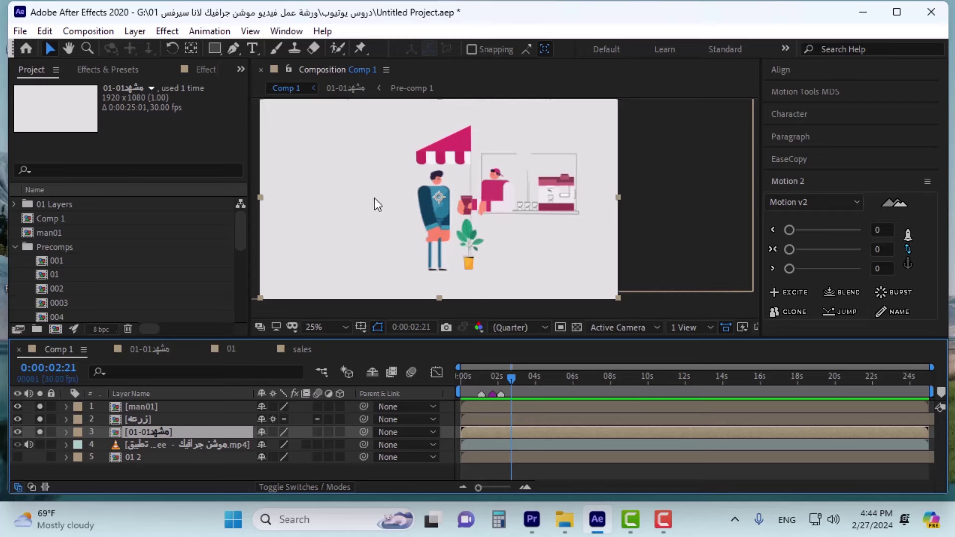
pyautogui.click(40, 445)
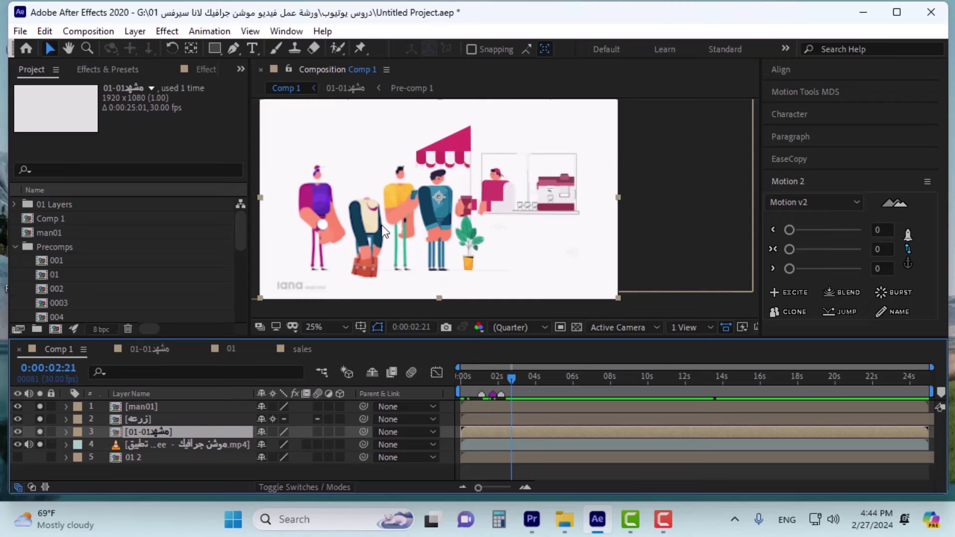
# Step: Scrub Comp 1 between about 0:00:02:01 and 0:00:03:06 to examine the customers' entrance and arm movement in front of the shop
pyautogui.click(512, 377)
pyautogui.moveTo(511, 377); pyautogui.dragTo(518, 377)
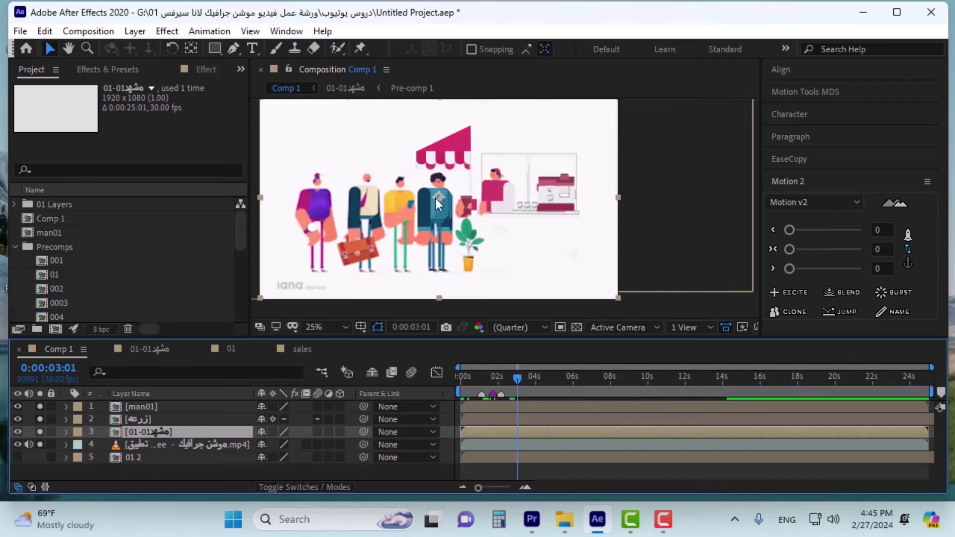
pyautogui.moveTo(495, 378)
pyautogui.mouseDown()
pyautogui.moveTo(516, 378)
pyautogui.moveTo(497, 381)
pyautogui.mouseUp()
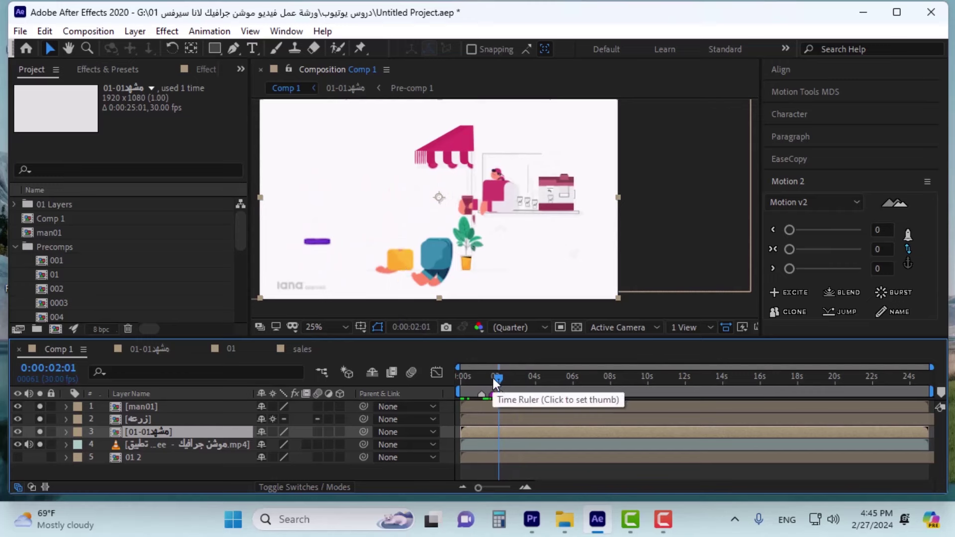
pyautogui.moveTo(500, 378); pyautogui.dragTo(512, 377)
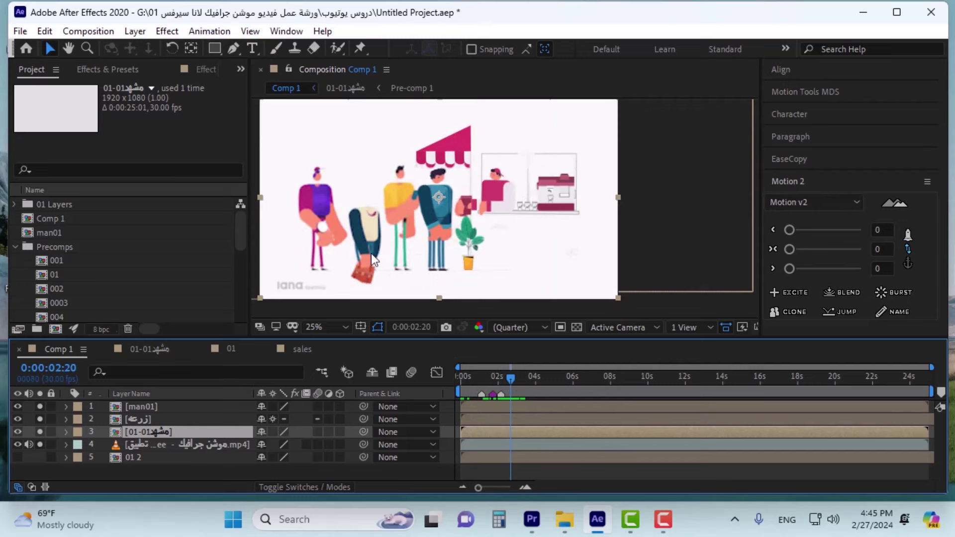
pyautogui.click(515, 375)
pyautogui.click(510, 379)
pyautogui.click(506, 381)
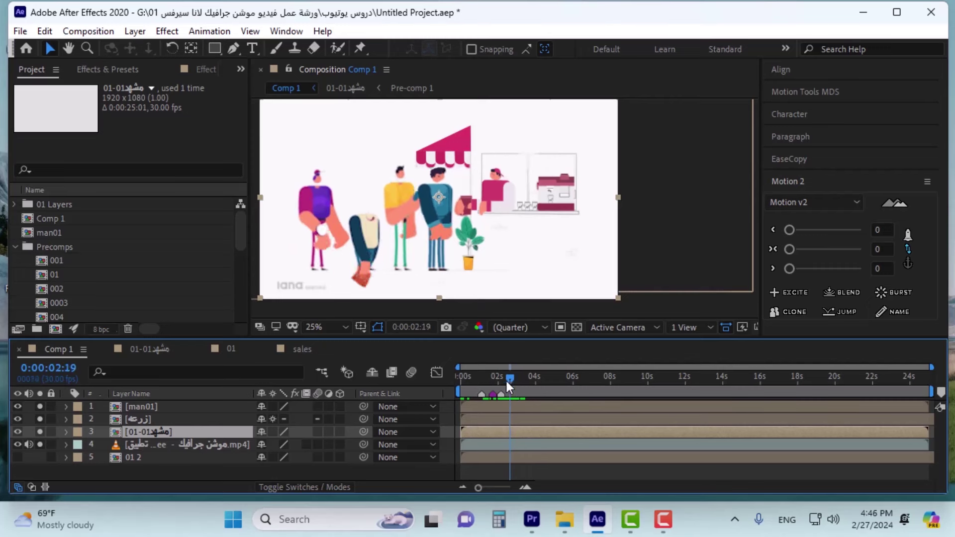
pyautogui.moveTo(506, 381)
pyautogui.mouseDown()
pyautogui.moveTo(522, 382)
pyautogui.moveTo(498, 381)
pyautogui.moveTo(521, 386)
pyautogui.moveTo(512, 386)
pyautogui.mouseUp()
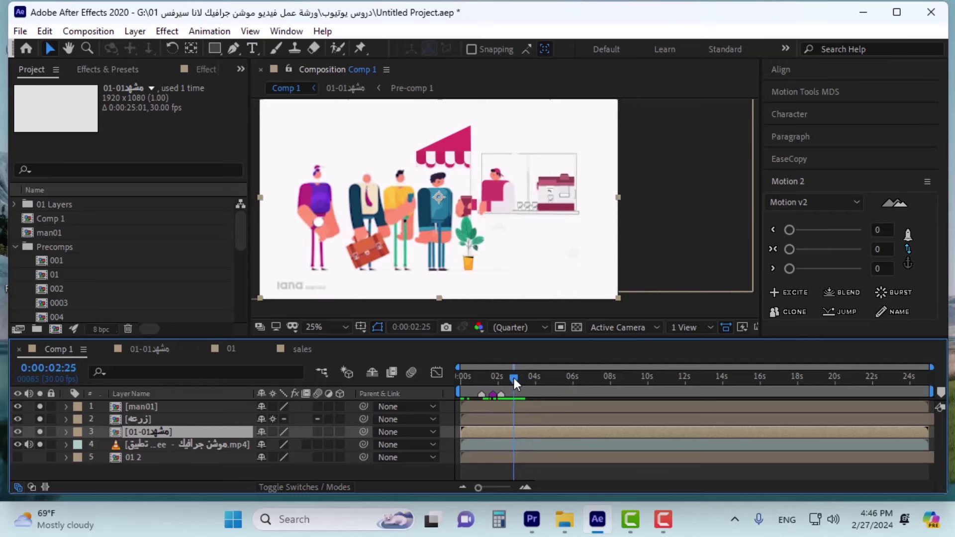
pyautogui.moveTo(515, 378); pyautogui.dragTo(521, 380)
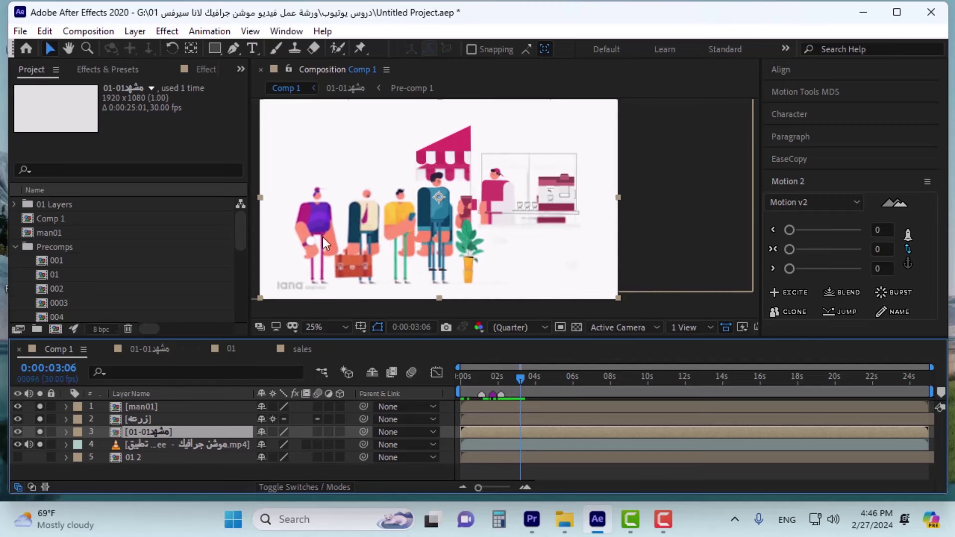
pyautogui.moveTo(530, 381); pyautogui.dragTo(511, 377)
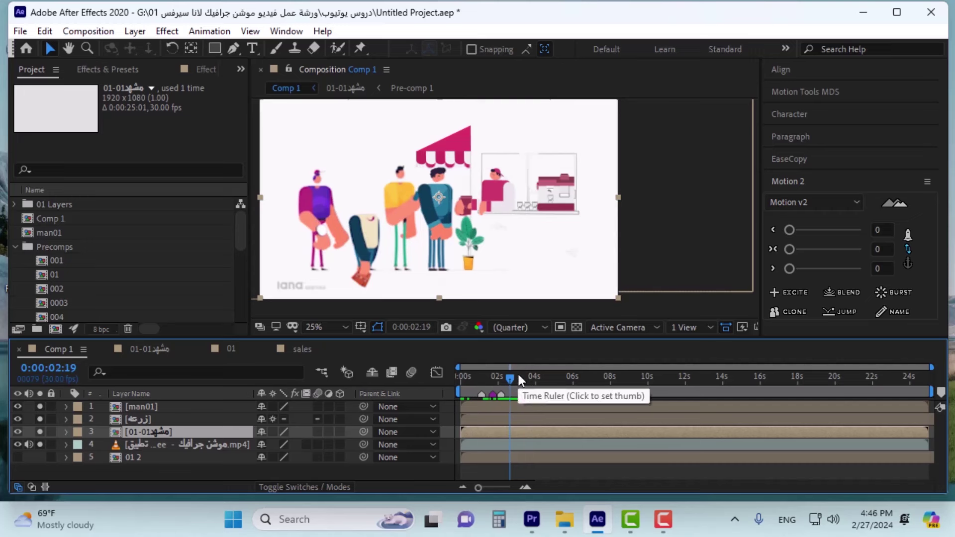
pyautogui.click(497, 421)
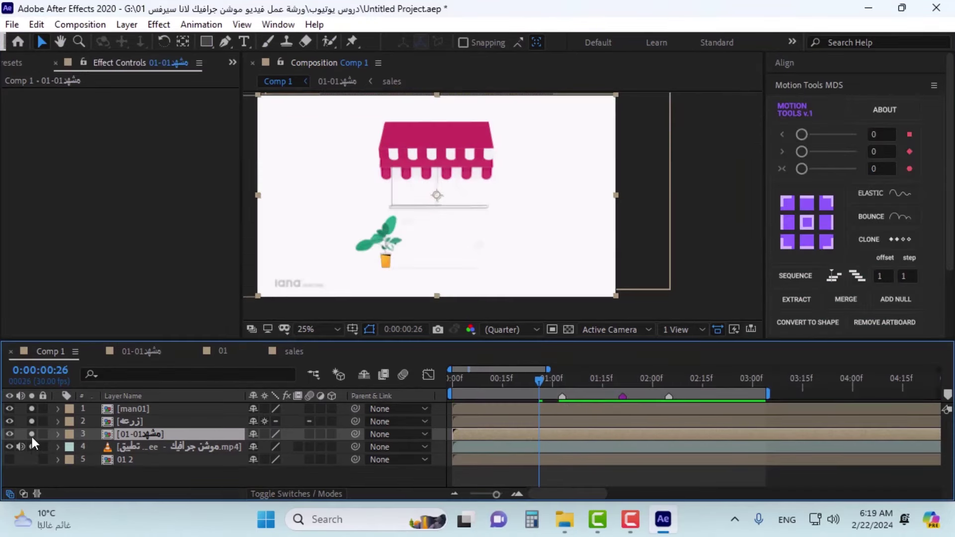
# Step: Turn off solo for the man01, plant and coffee-shop layers, leaving the reference video soloed, and extend the work area to the end of Comp 1
pyautogui.moveTo(31, 435); pyautogui.dragTo(32, 408)
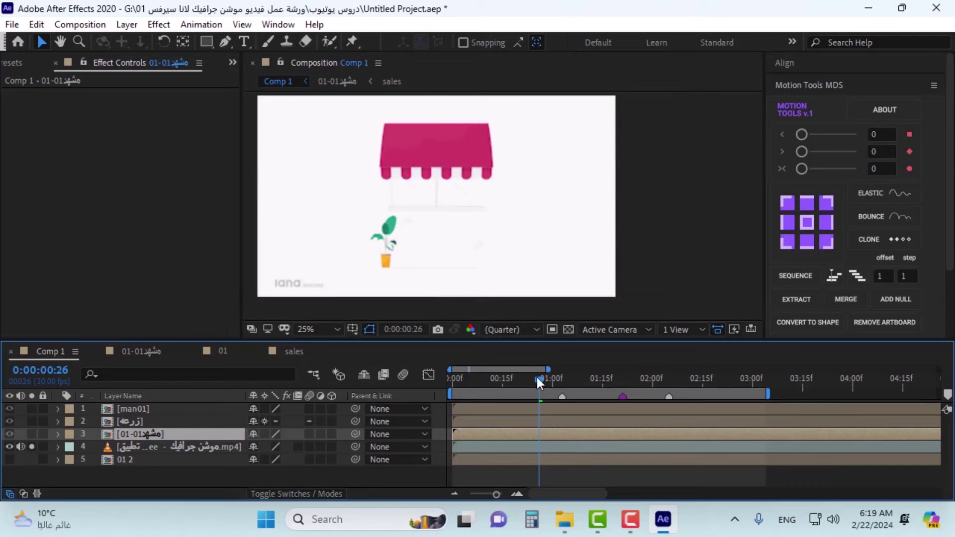
pyautogui.moveTo(536, 377); pyautogui.dragTo(577, 381)
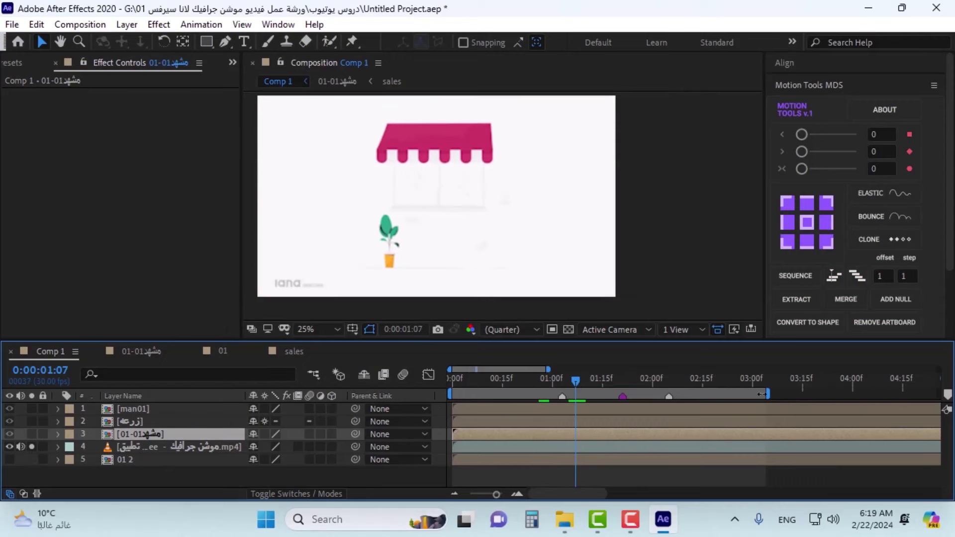
pyautogui.moveTo(761, 394); pyautogui.dragTo(940, 394)
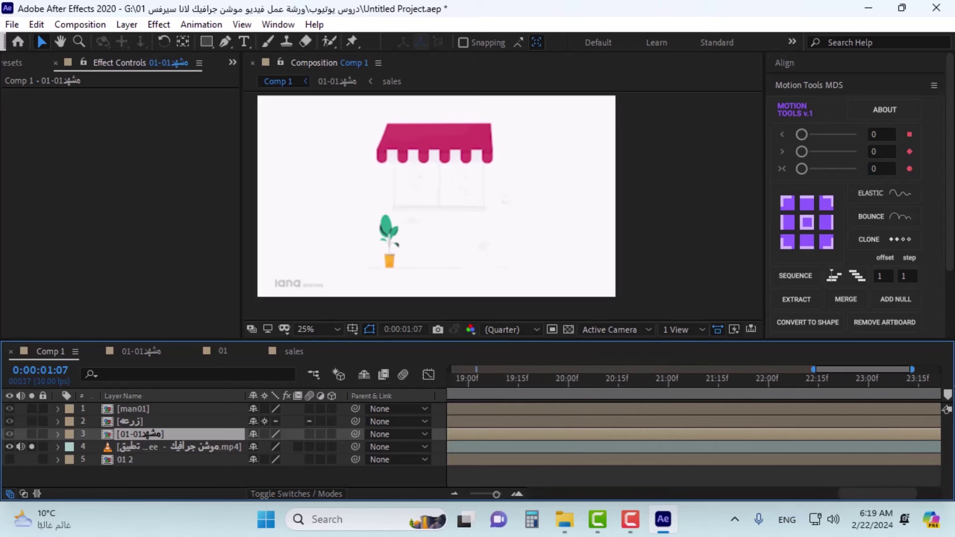
pyautogui.moveTo(813, 369); pyautogui.dragTo(512, 378)
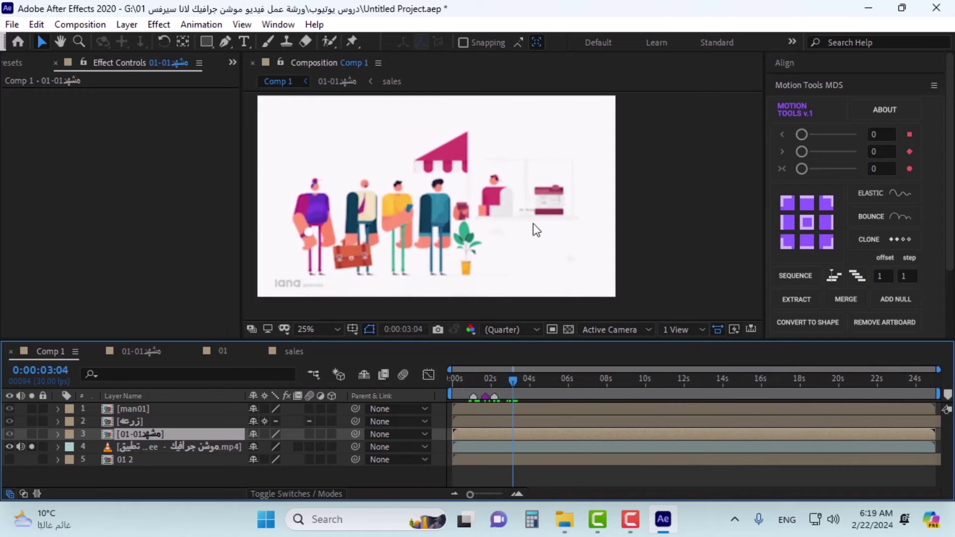
# Step: Scrub the reference video from about 0:00:03:13 to 0:00:04:02 to examine the transition to the woman holding money and a wallet
pyautogui.moveTo(516, 380); pyautogui.dragTo(522, 380)
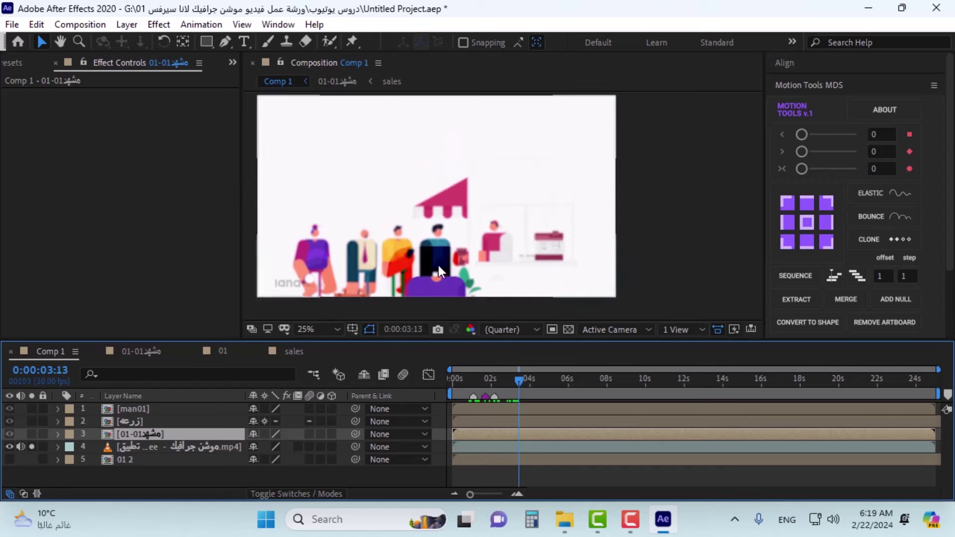
pyautogui.moveTo(512, 375); pyautogui.dragTo(531, 393)
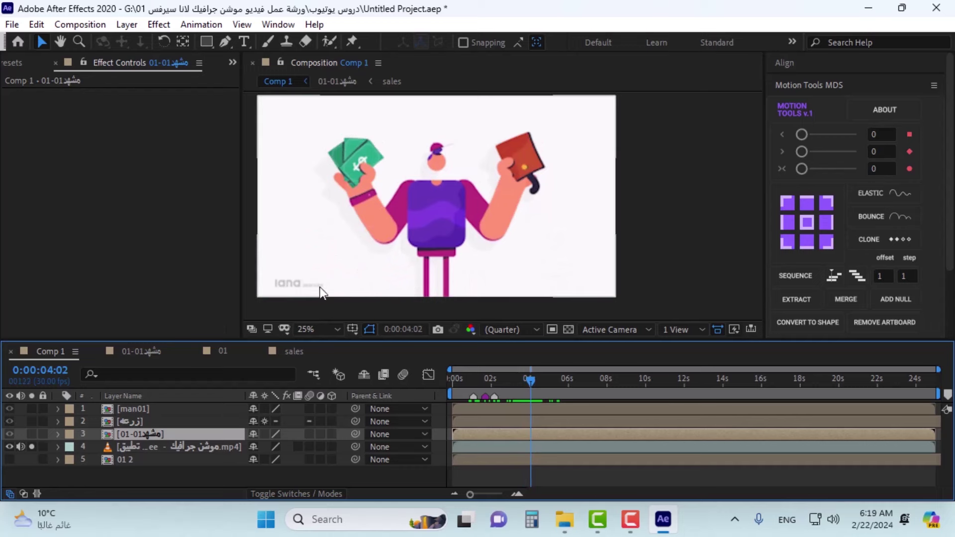
pyautogui.moveTo(530, 381)
pyautogui.mouseDown()
pyautogui.moveTo(515, 378)
pyautogui.moveTo(532, 374)
pyautogui.moveTo(526, 379)
pyautogui.mouseUp()
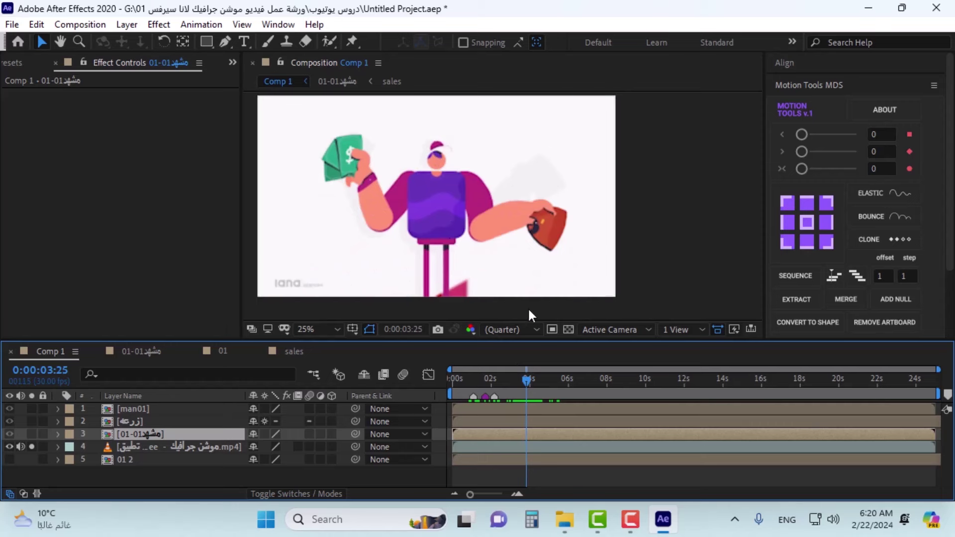
pyautogui.moveTo(527, 374)
pyautogui.mouseDown()
pyautogui.moveTo(535, 377)
pyautogui.moveTo(521, 381)
pyautogui.moveTo(533, 383)
pyautogui.moveTo(513, 387)
pyautogui.moveTo(526, 384)
pyautogui.mouseUp()
pyautogui.moveTo(533, 381)
pyautogui.mouseDown()
pyautogui.moveTo(560, 380)
pyautogui.moveTo(526, 388)
pyautogui.mouseUp()
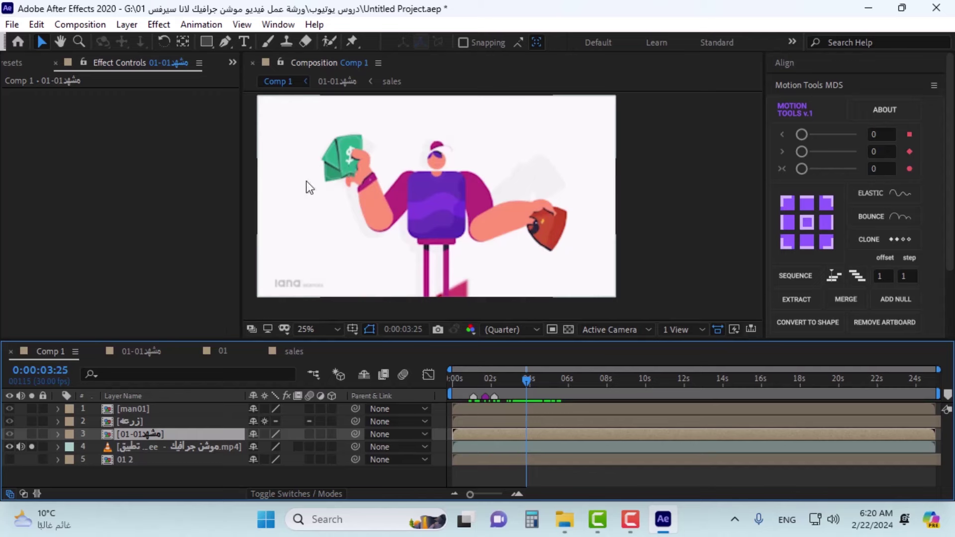
# Step: Scrub the reference video past the coins-and-watch scene to the armchair scene at about 0:00:19:20, and return to the start
pyautogui.moveTo(525, 376); pyautogui.dragTo(558, 388)
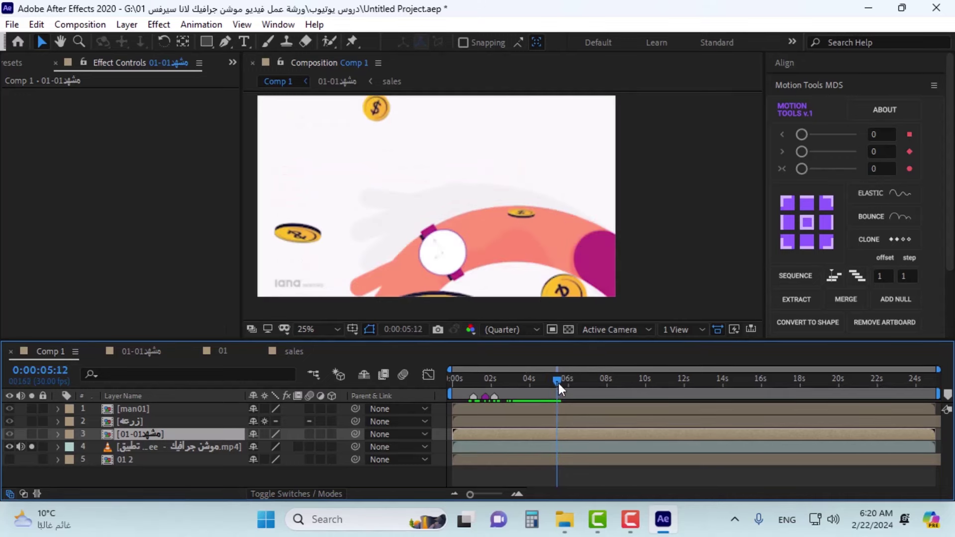
pyautogui.moveTo(558, 382); pyautogui.dragTo(833, 434)
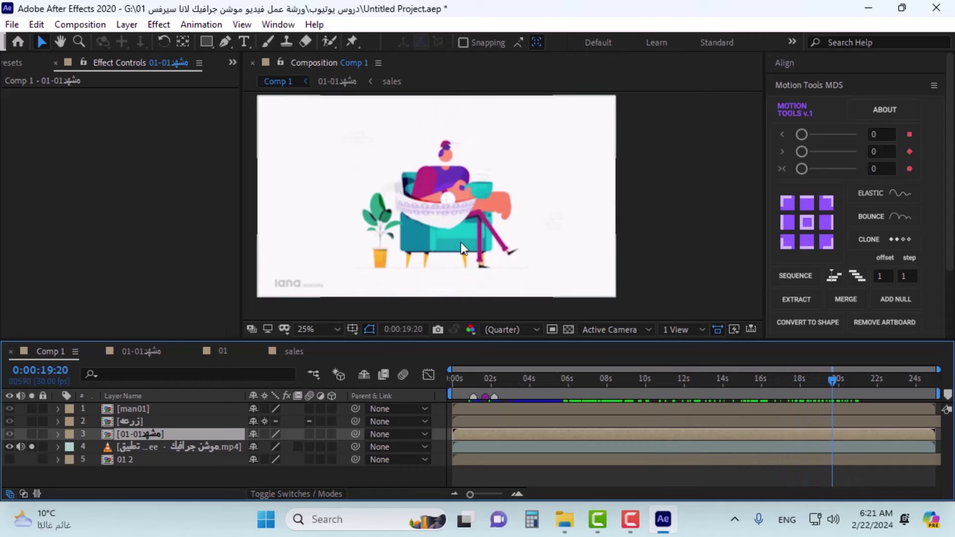
pyautogui.moveTo(834, 375); pyautogui.dragTo(416, 410)
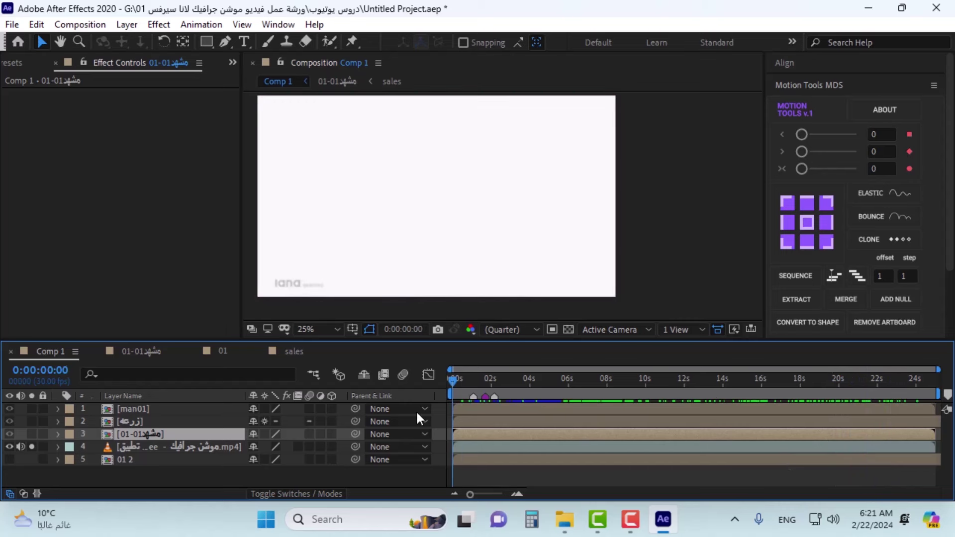
# Step: Scrub the reference video to the phone scene between about 0:00:09:07 and 0:00:09:24 and examine the phone's movement
pyautogui.moveTo(515, 382); pyautogui.dragTo(643, 394)
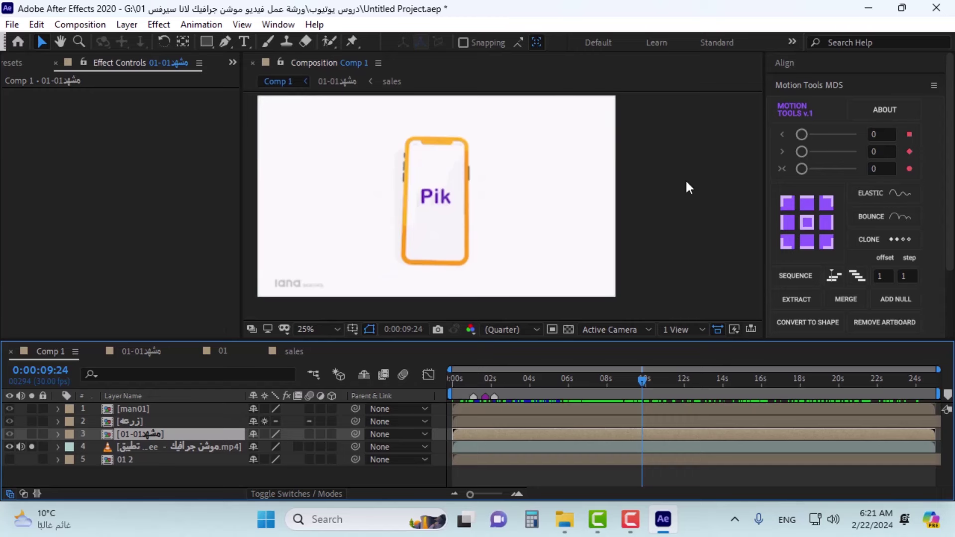
pyautogui.moveTo(649, 381); pyautogui.dragTo(628, 402)
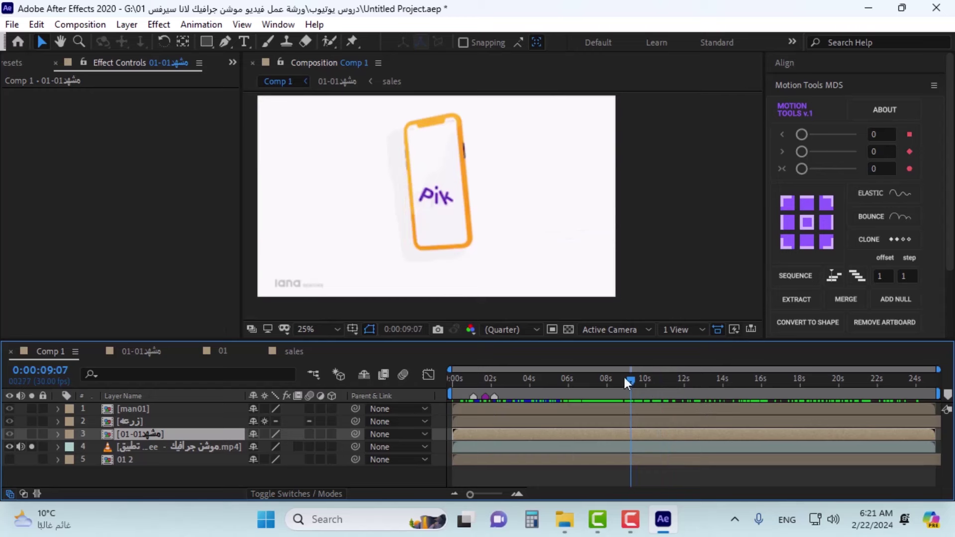
pyautogui.click(426, 376)
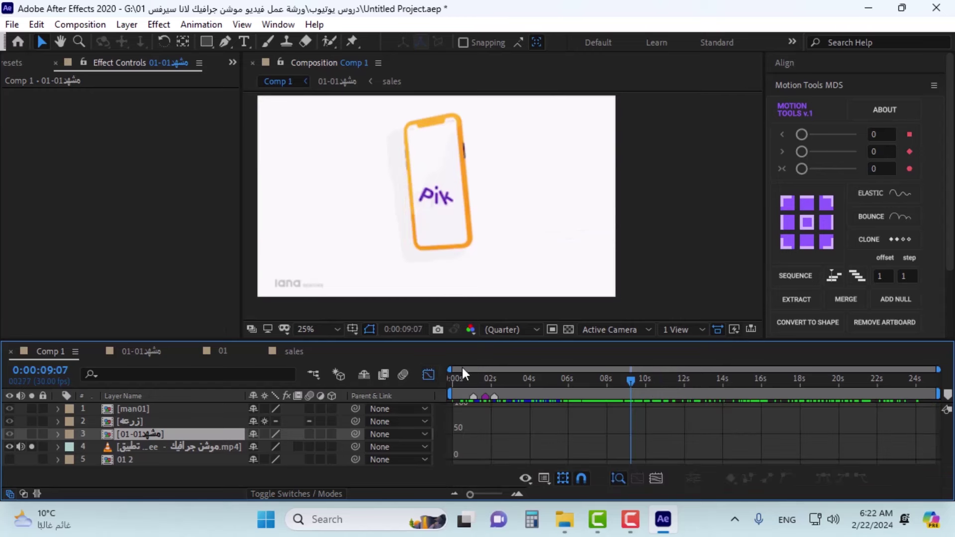
pyautogui.click(431, 376)
pyautogui.moveTo(631, 381); pyautogui.dragTo(641, 408)
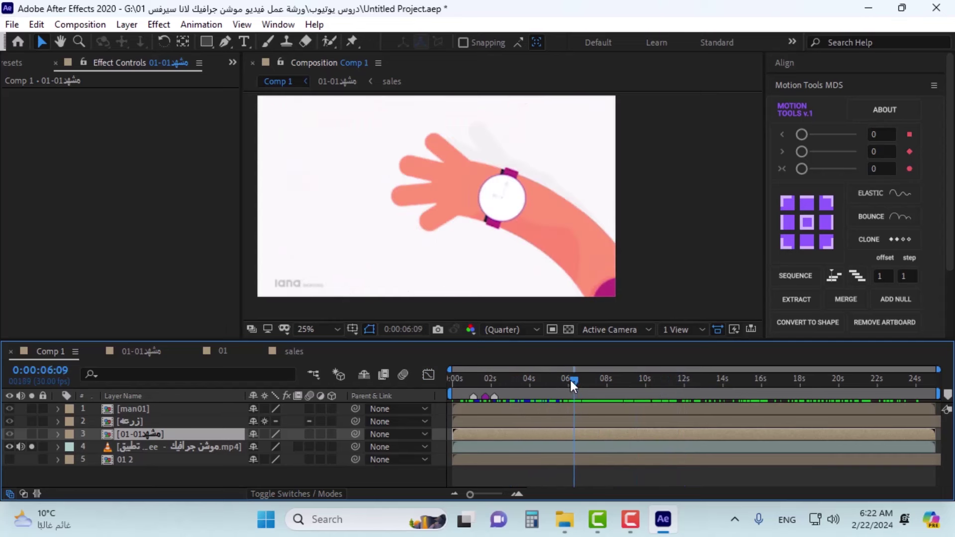
# Step: Mute the reference video's audio and play Comp 1 from the beginning
pyautogui.moveTo(572, 384); pyautogui.dragTo(429, 402)
pyautogui.press('space')
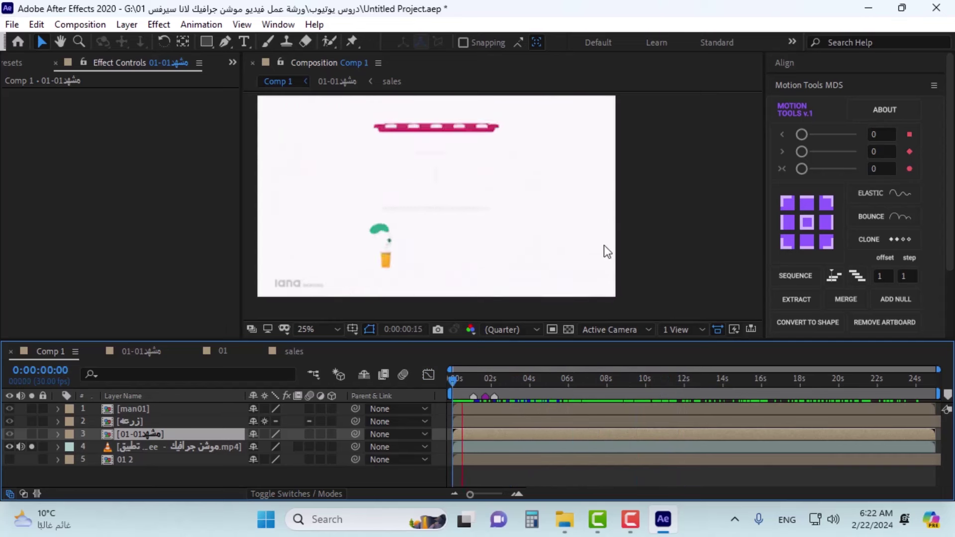
pyautogui.click(20, 447)
pyautogui.press('space')
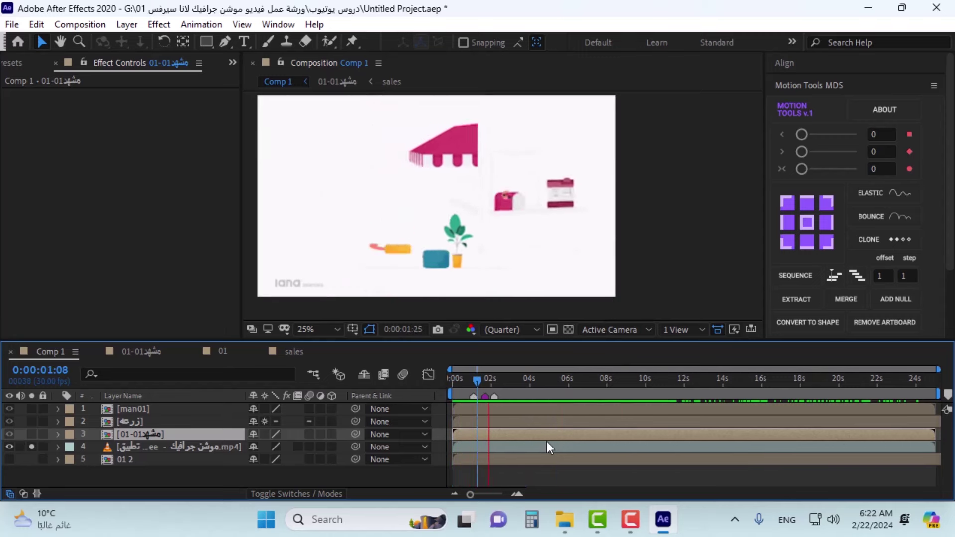